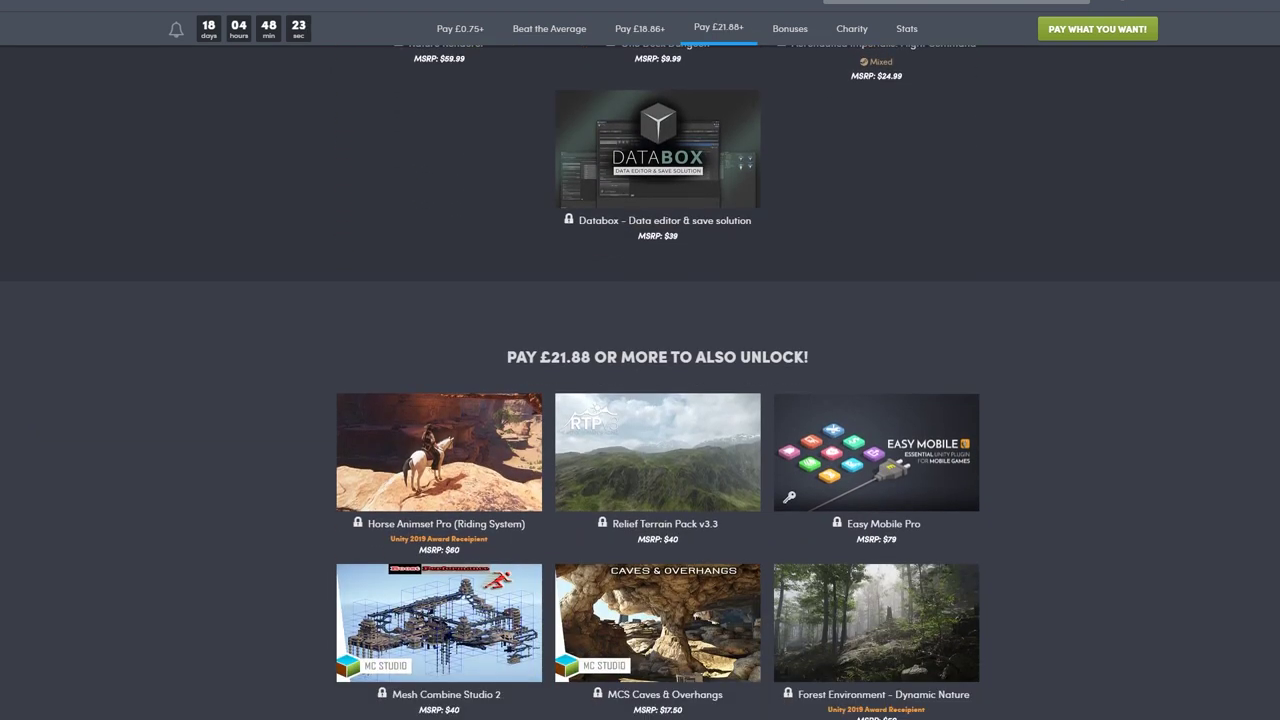
# - Look through the assets and games offered in the £21.88 tier of the bundle
pyautogui.scroll(-2, 640, 380)
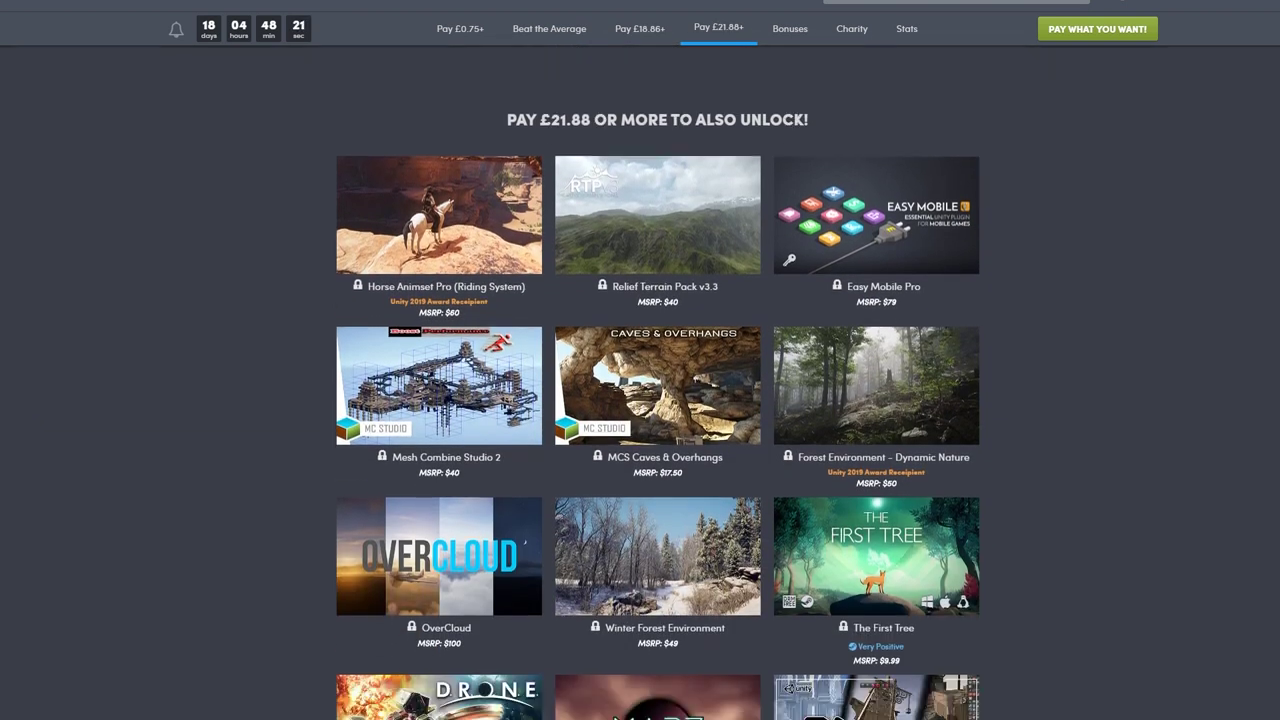
pyautogui.scroll(-2, 640, 380)
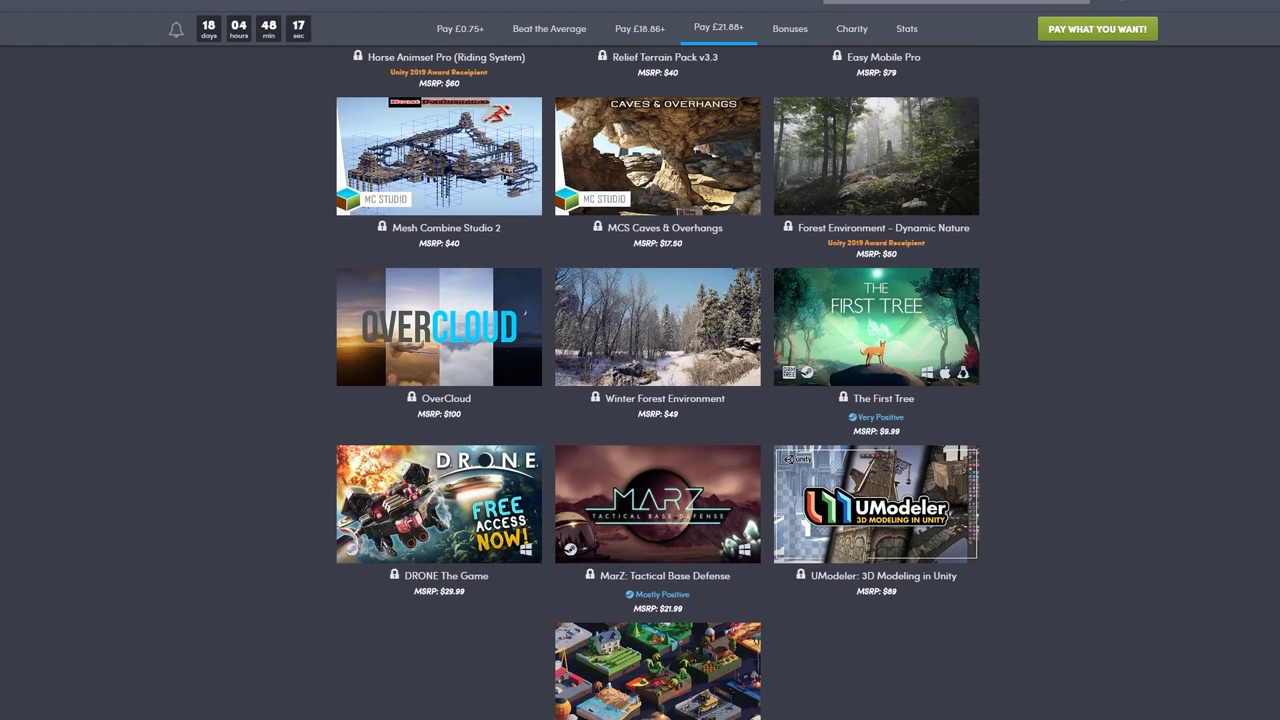
pyautogui.scroll(3, 640, 380)
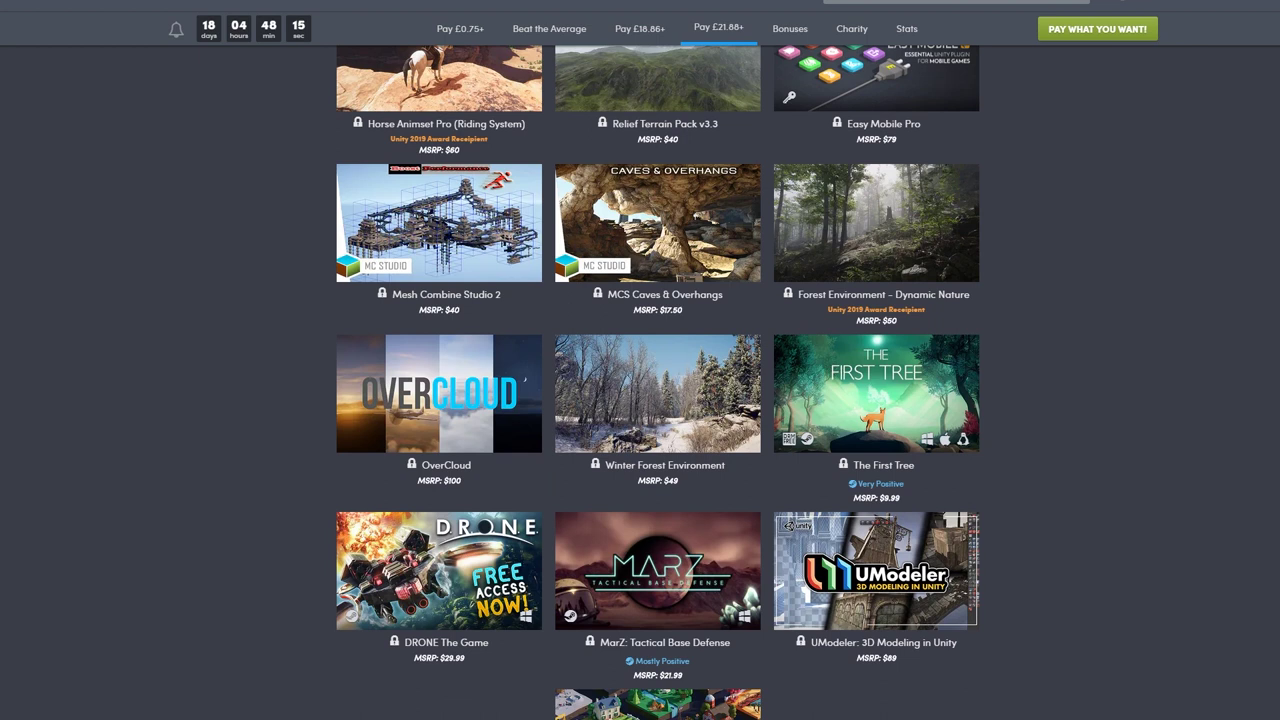
pyautogui.scroll(-3, 640, 380)
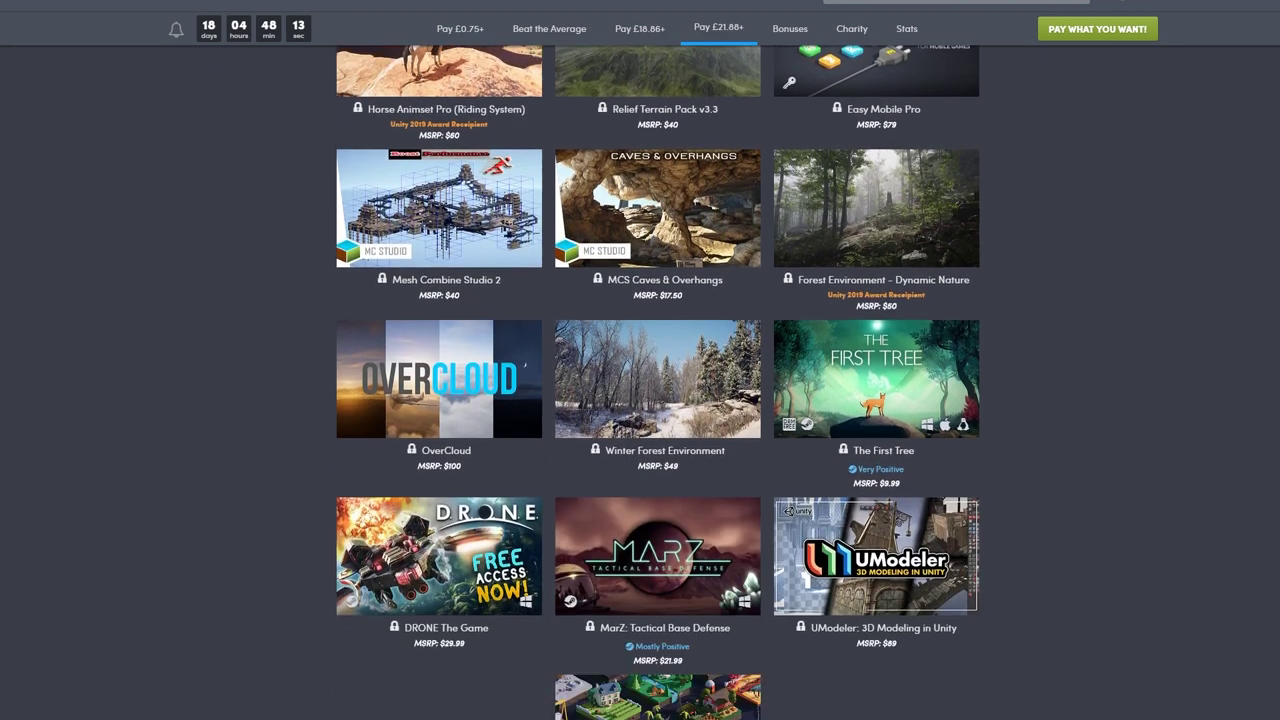
pyautogui.scroll(-1, 640, 380)
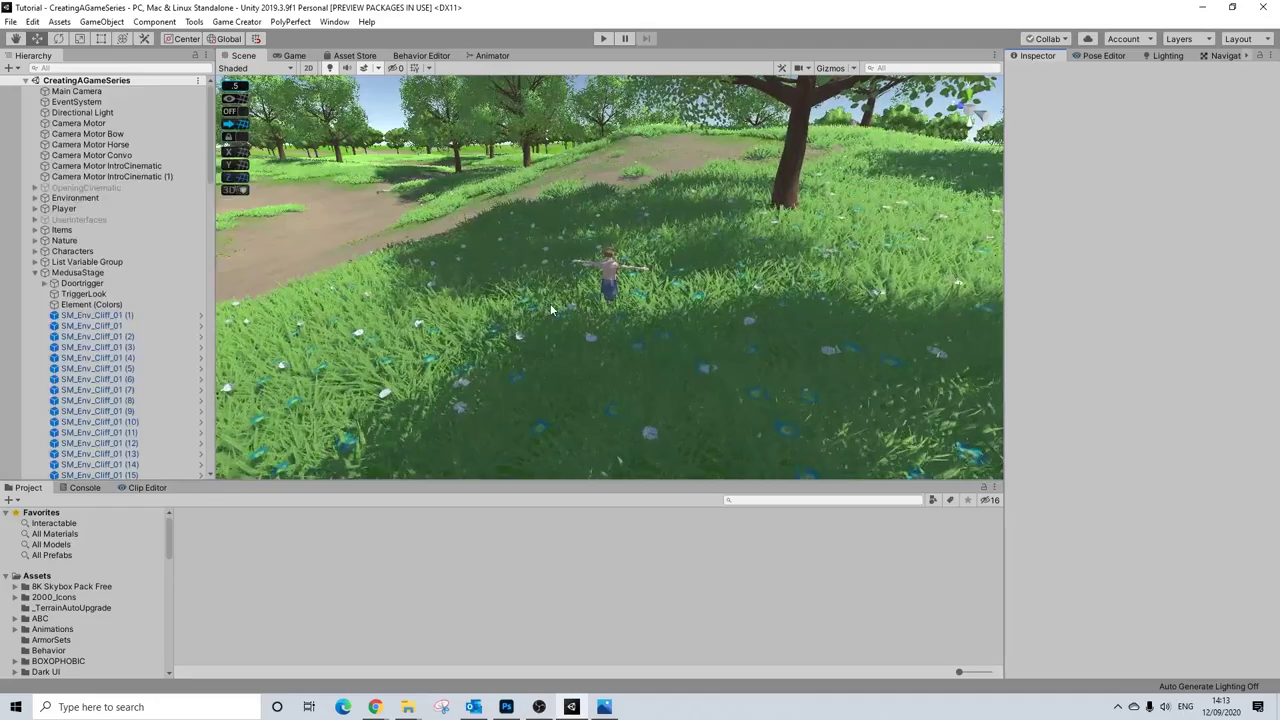
# - In the Unity editor, find the MedusaStage rock formation in the terrain and examine it from outside
pyautogui.moveTo(509, 301); pyautogui.dragTo(897, 368, button='right')
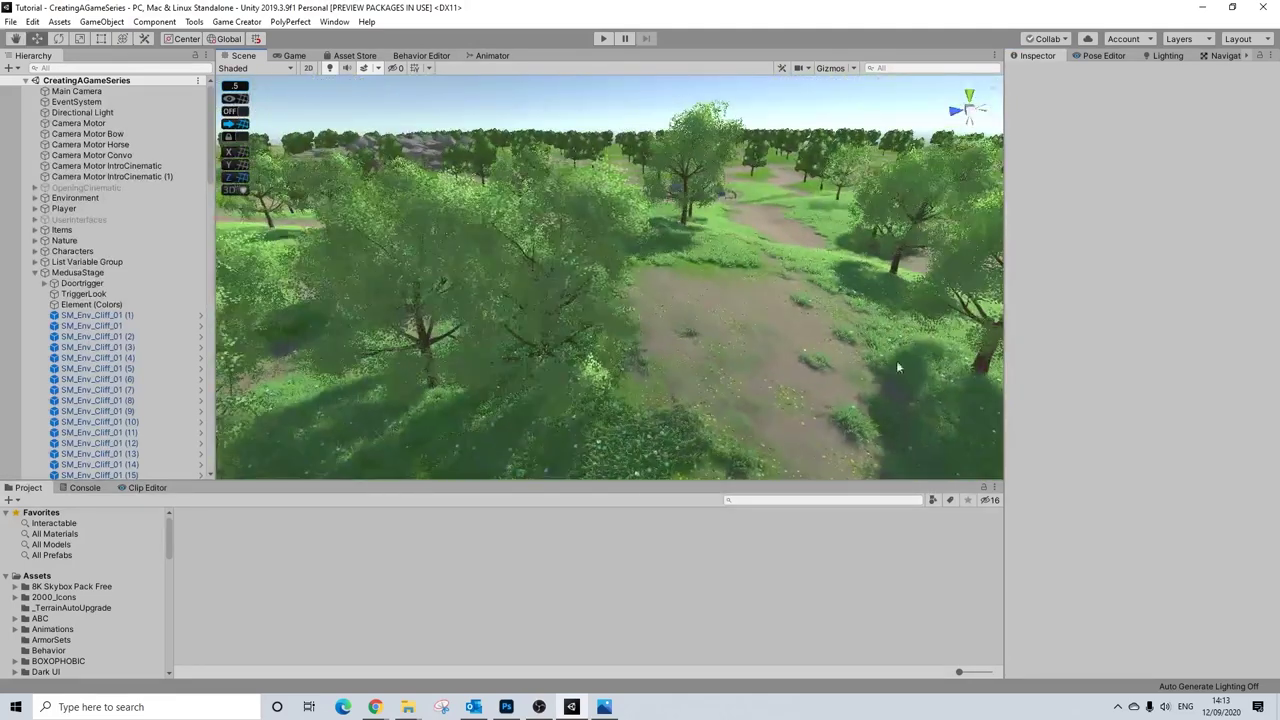
pyautogui.scroll(-5, 394, 145)
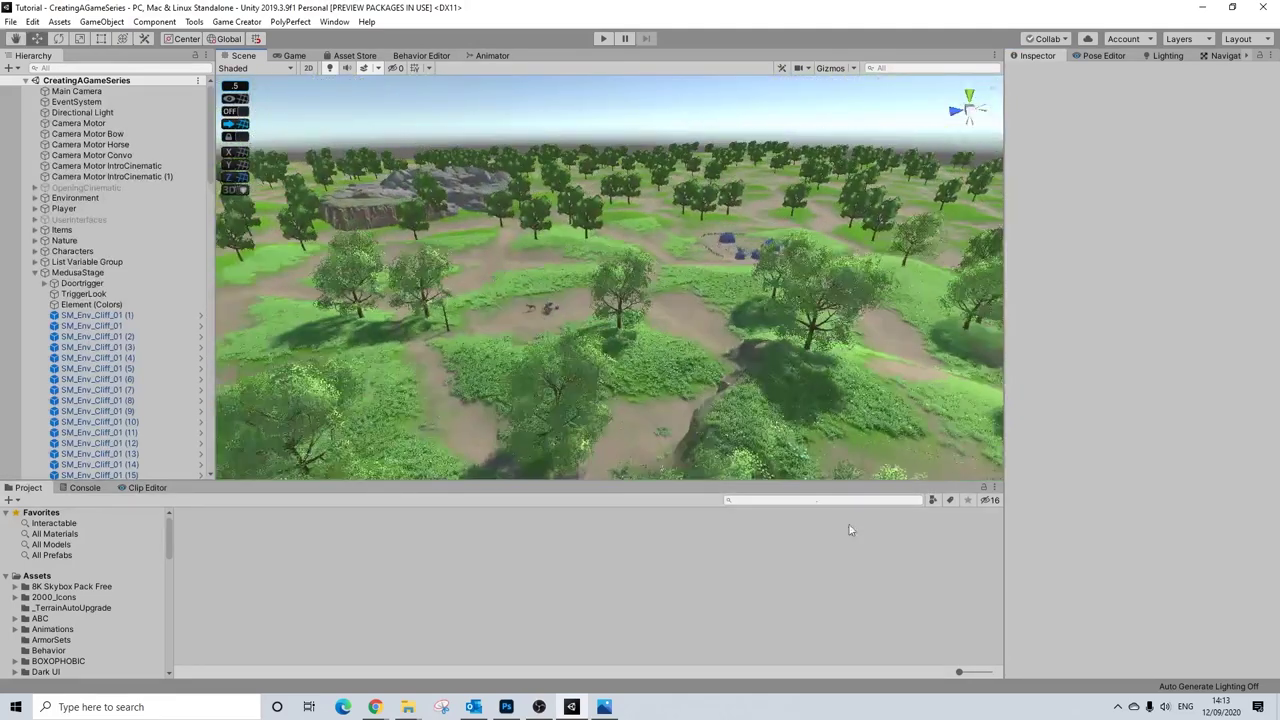
pyautogui.click(460, 193)
pyautogui.press('f')
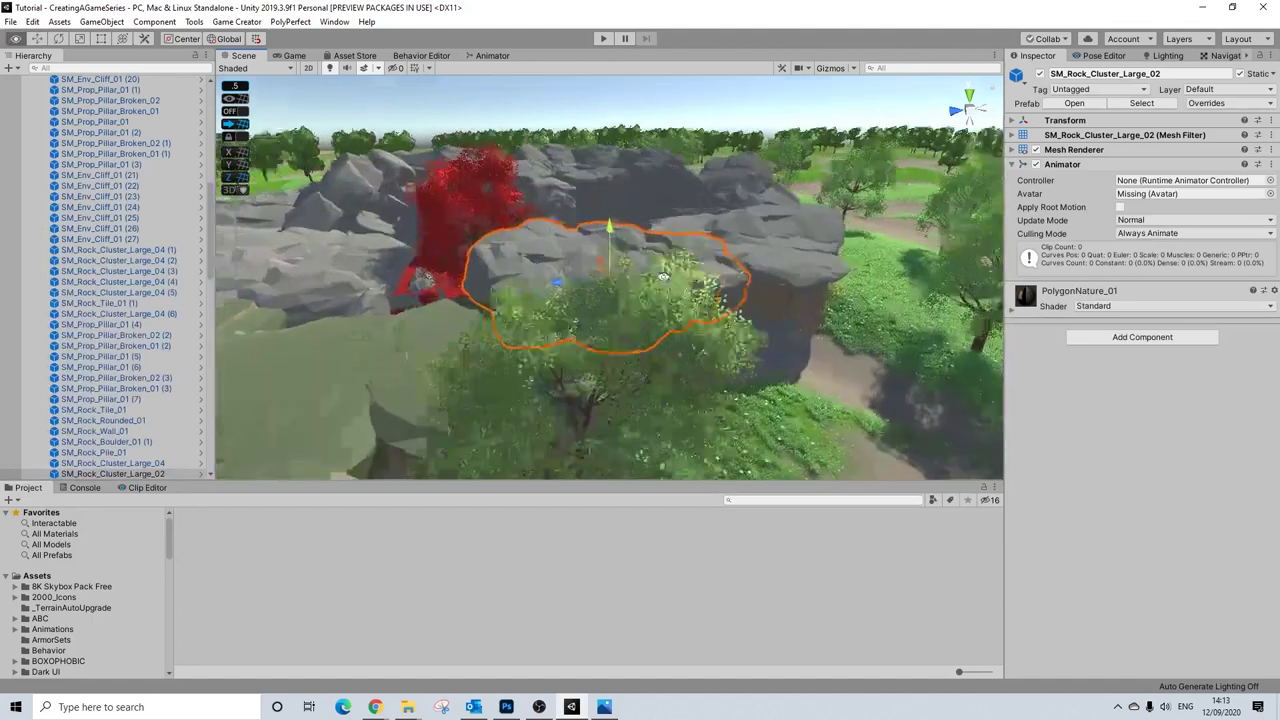
pyautogui.keyDown('alt'); pyautogui.moveTo(663, 276); pyautogui.dragTo(538, 286); pyautogui.keyUp('alt')
pyautogui.keyDown('alt'); pyautogui.moveTo(642, 296); pyautogui.dragTo(525, 131); pyautogui.keyUp('alt')
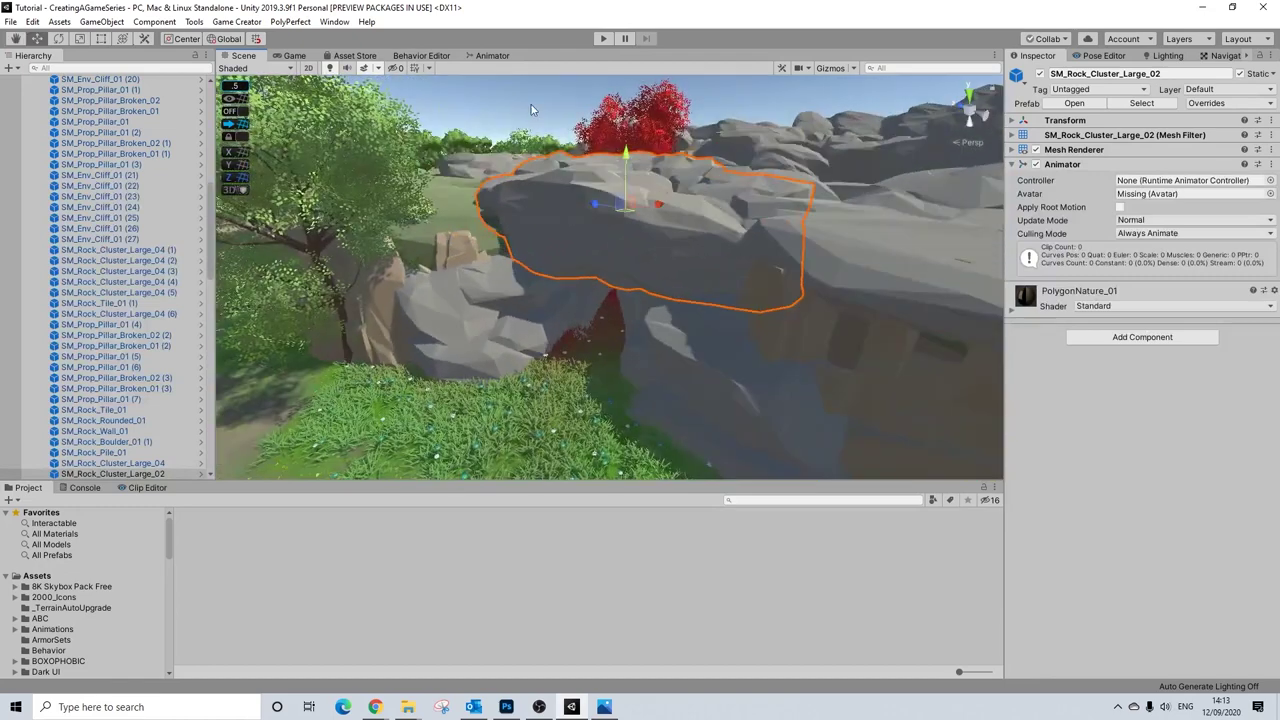
pyautogui.click(583, 298)
pyautogui.keyDown('alt'); pyautogui.moveTo(583, 298); pyautogui.dragTo(588, 328); pyautogui.keyUp('alt')
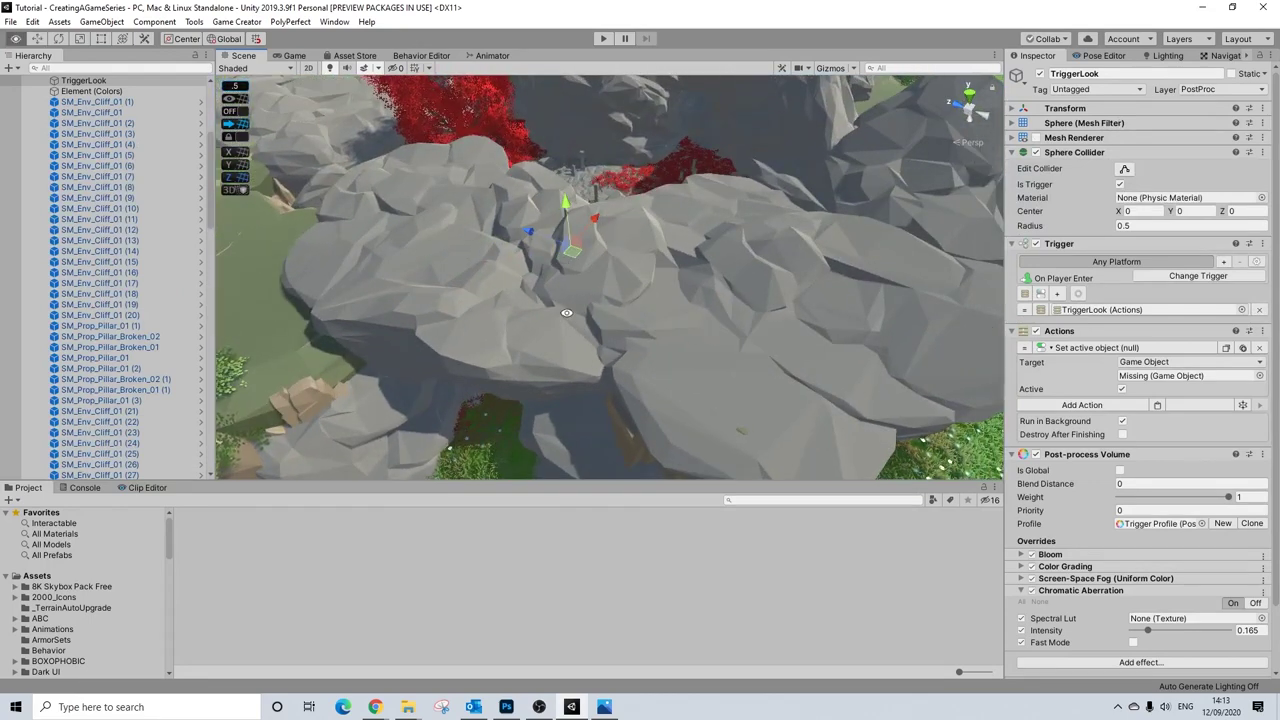
pyautogui.keyDown('alt'); pyautogui.scroll(-10, 566, 313); pyautogui.keyUp('alt')
pyautogui.keyDown('alt'); pyautogui.moveTo(546, 324); pyautogui.dragTo(621, 327); pyautogui.keyUp('alt')
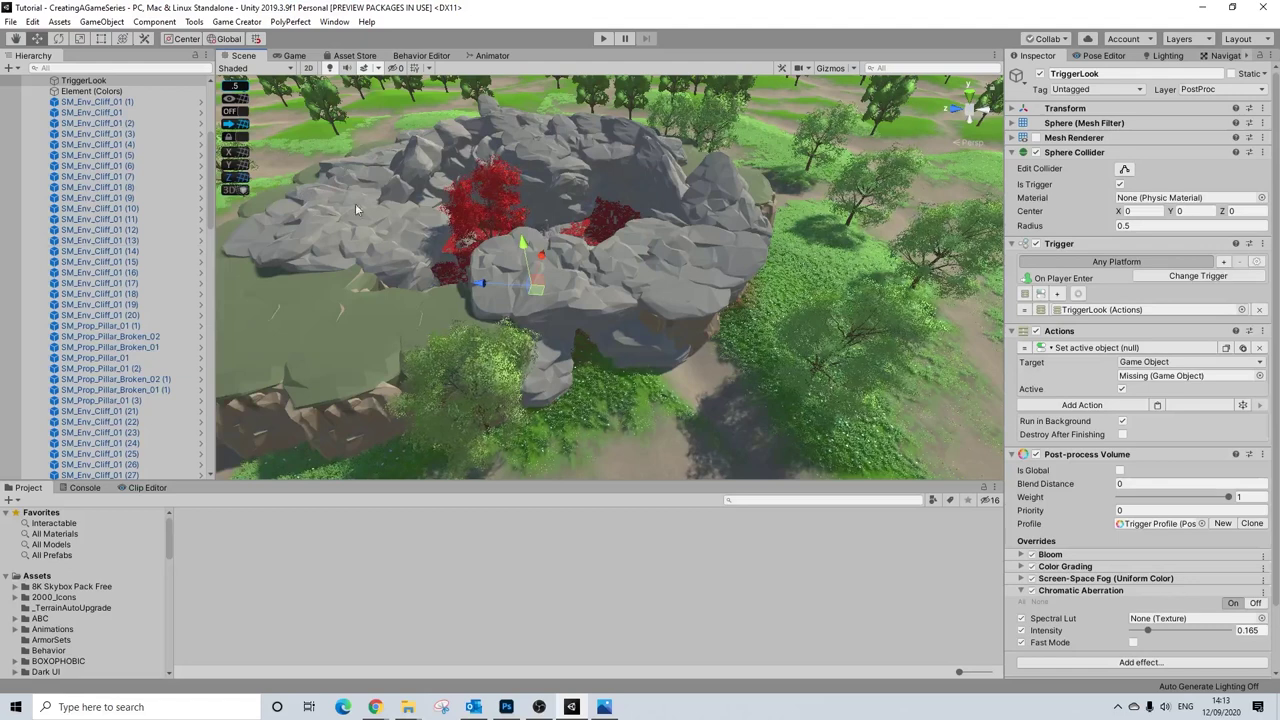
pyautogui.moveTo(589, 292)
pyautogui.keyDown('alt'); pyautogui.mouseDown()
pyautogui.moveTo(511, 298)
pyautogui.moveTo(580, 310)
pyautogui.mouseUp(); pyautogui.keyUp('alt')
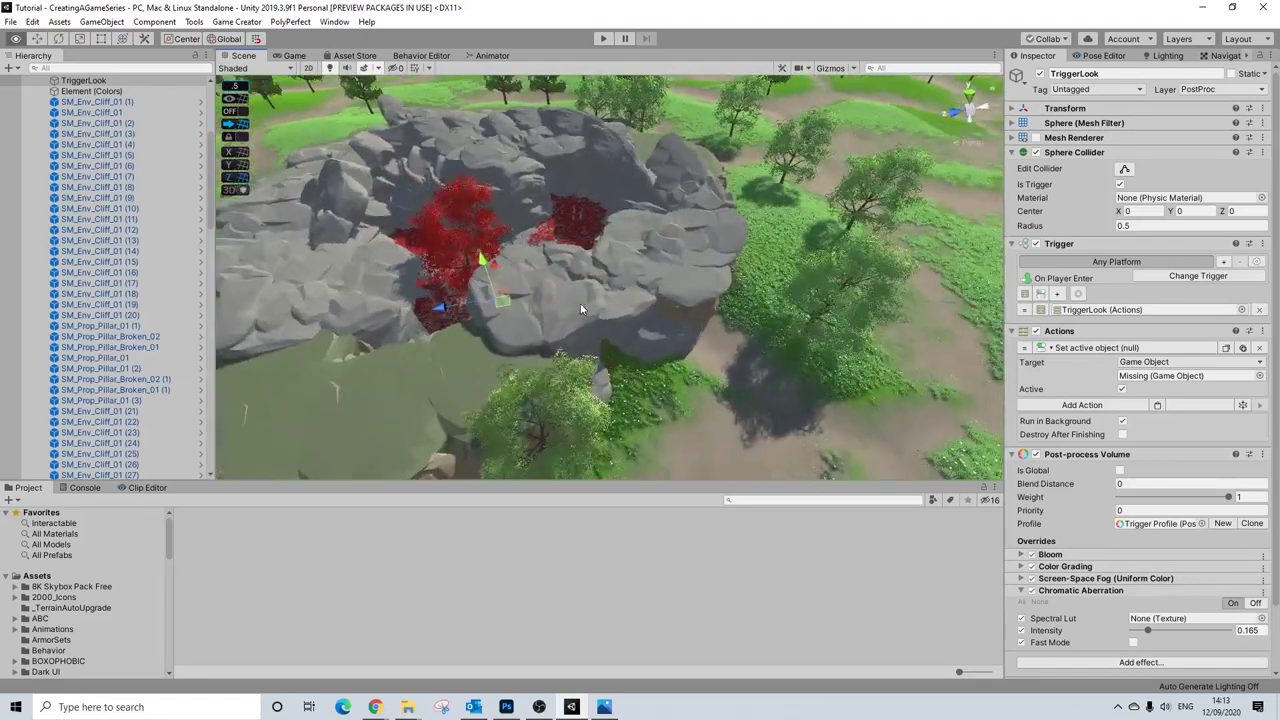
pyautogui.scroll(-8, 118, 219)
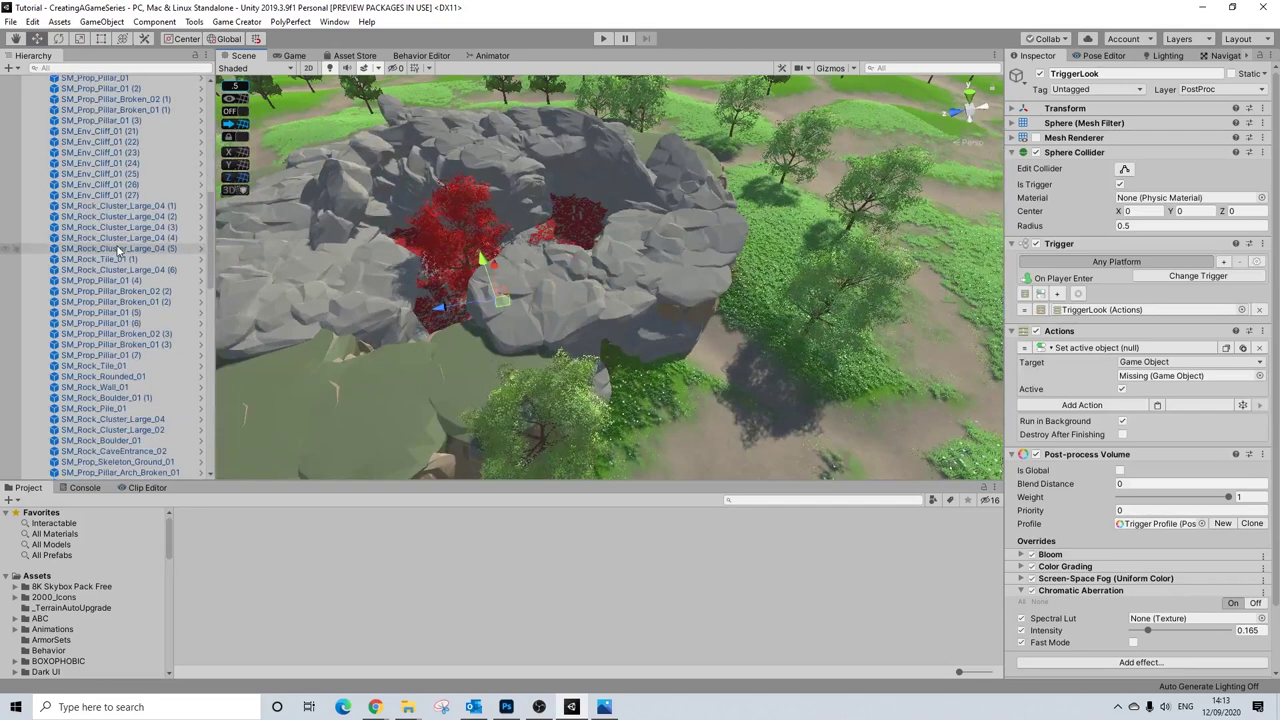
# - Examine the inside of the Medusa stage, with its red grass, red tree, broken pillars and stone statues
pyautogui.keyDown('alt'); pyautogui.moveTo(528, 248); pyautogui.dragTo(472, 291); pyautogui.keyUp('alt')
pyautogui.moveTo(590, 332); pyautogui.dragTo(618, 265, button='middle')
pyautogui.scroll(10, 614, 265)
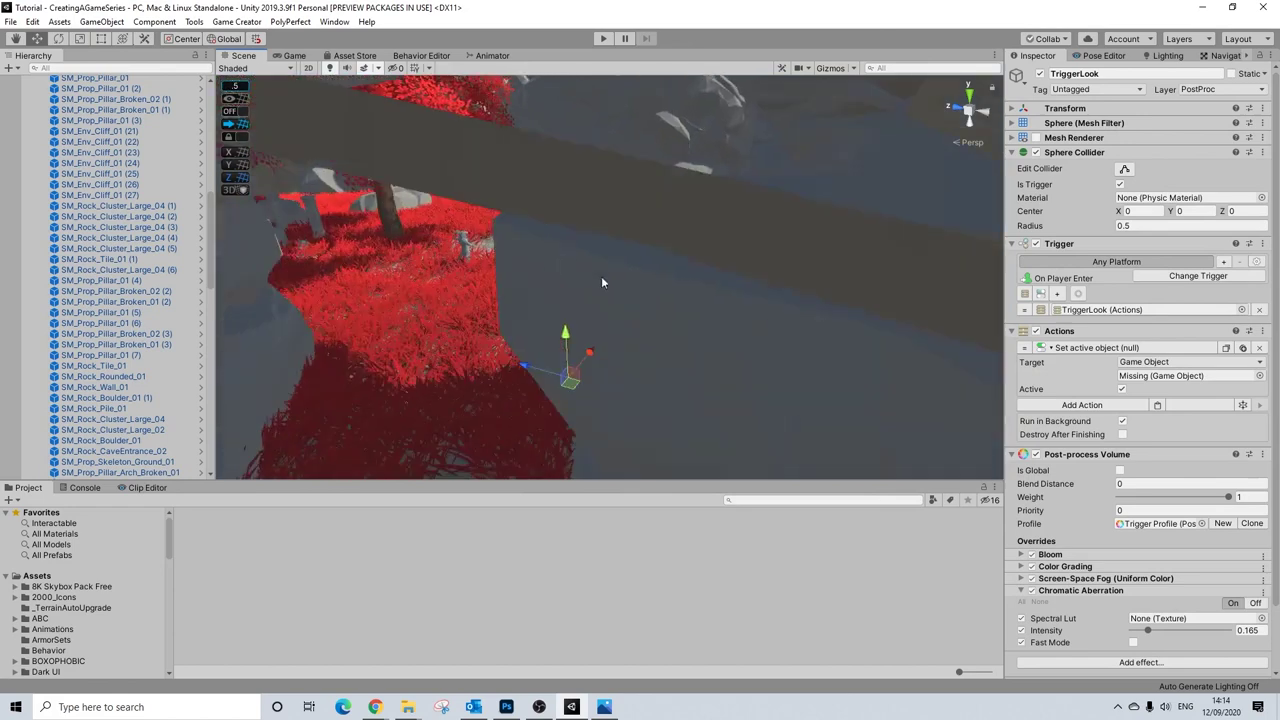
pyautogui.scroll(-5, 601, 282)
pyautogui.keyDown('alt'); pyautogui.moveTo(601, 282); pyautogui.dragTo(705, 342); pyautogui.keyUp('alt')
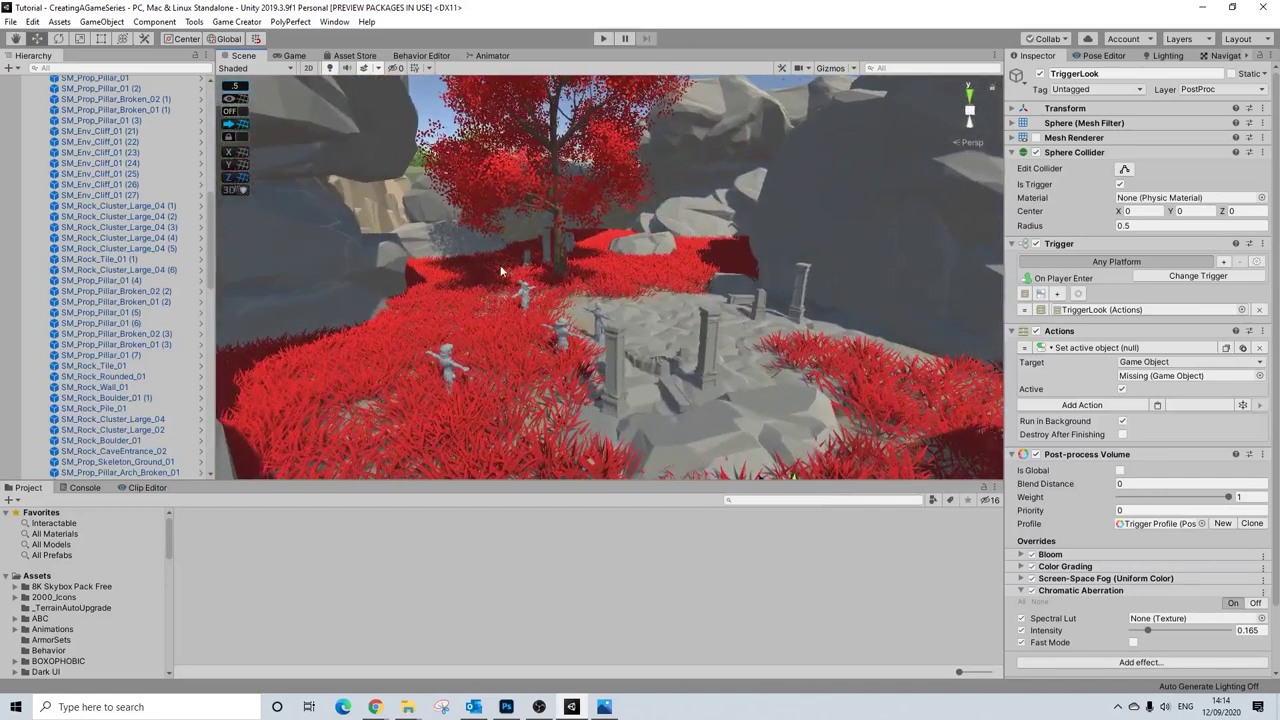
pyautogui.scroll(3, 501, 270)
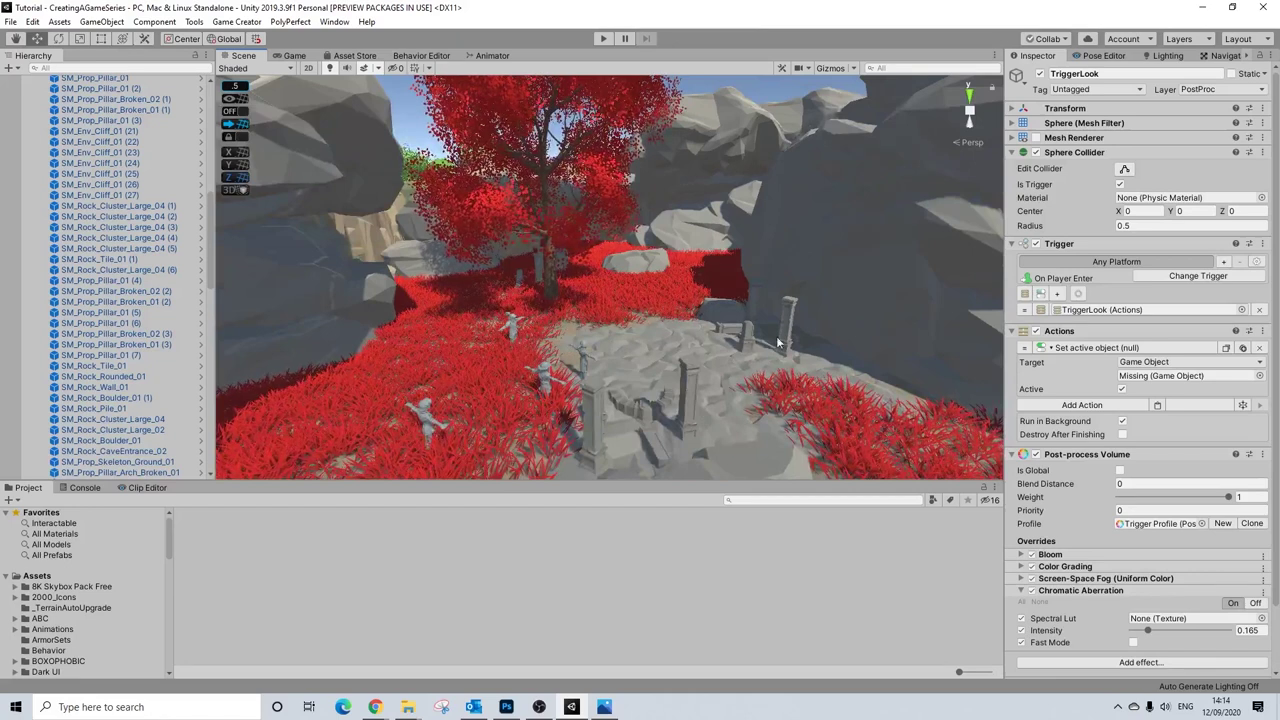
pyautogui.keyDown('alt'); pyautogui.moveTo(506, 309); pyautogui.dragTo(520, 298); pyautogui.keyUp('alt')
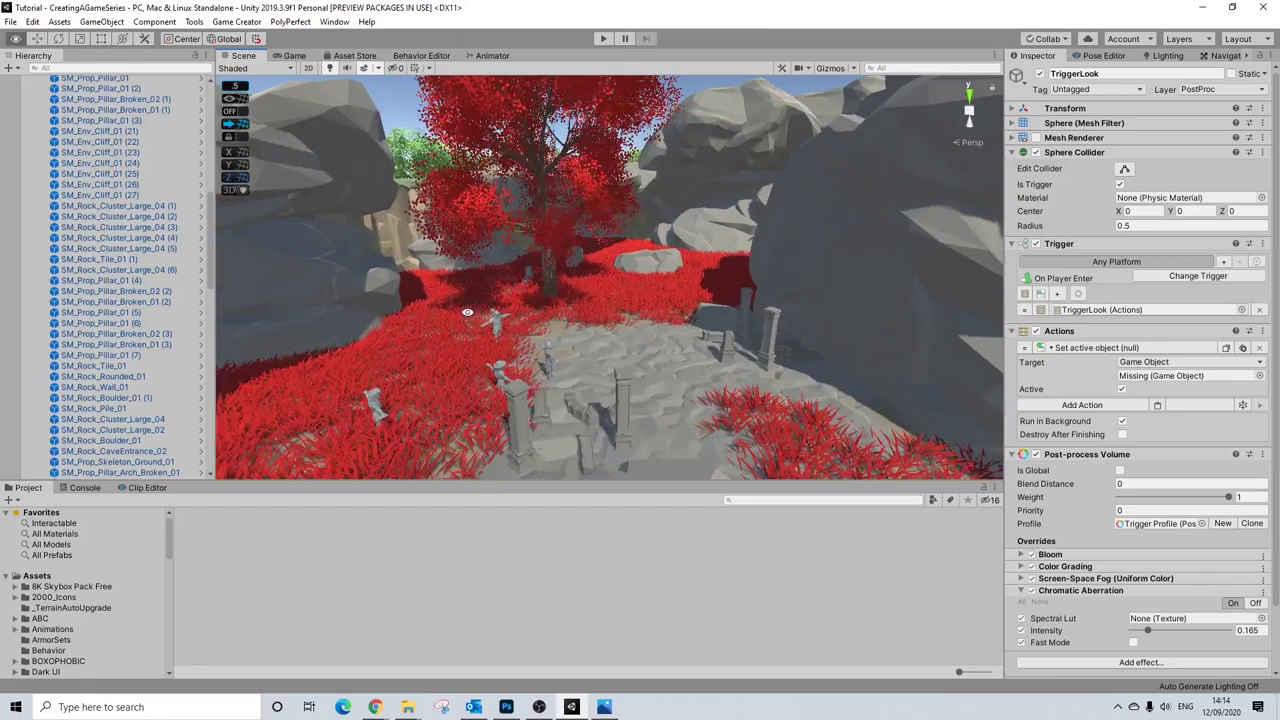
pyautogui.moveTo(520, 298); pyautogui.dragTo(537, 286, button='middle')
pyautogui.keyDown('alt'); pyautogui.moveTo(601, 348); pyautogui.dragTo(520, 364); pyautogui.keyUp('alt')
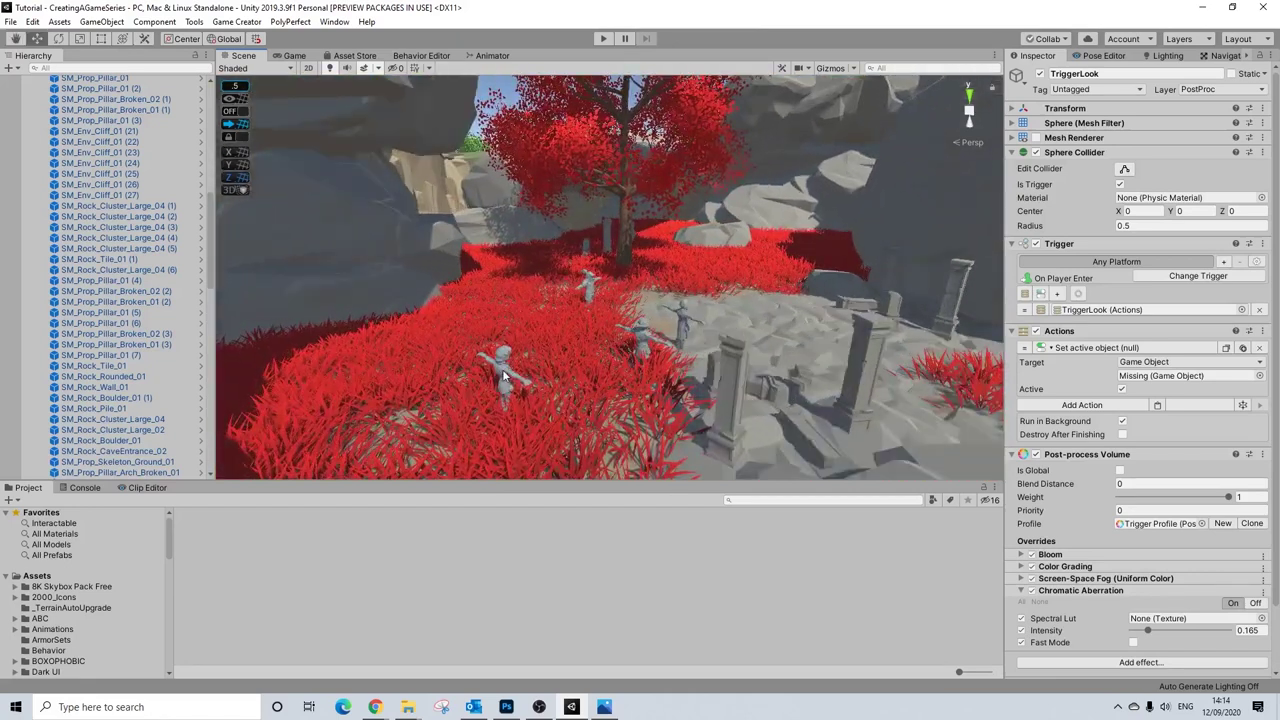
# - Inspect the Animator settings of the stone peasant, soldier and knight statues in the Medusa stage
pyautogui.click(502, 369)
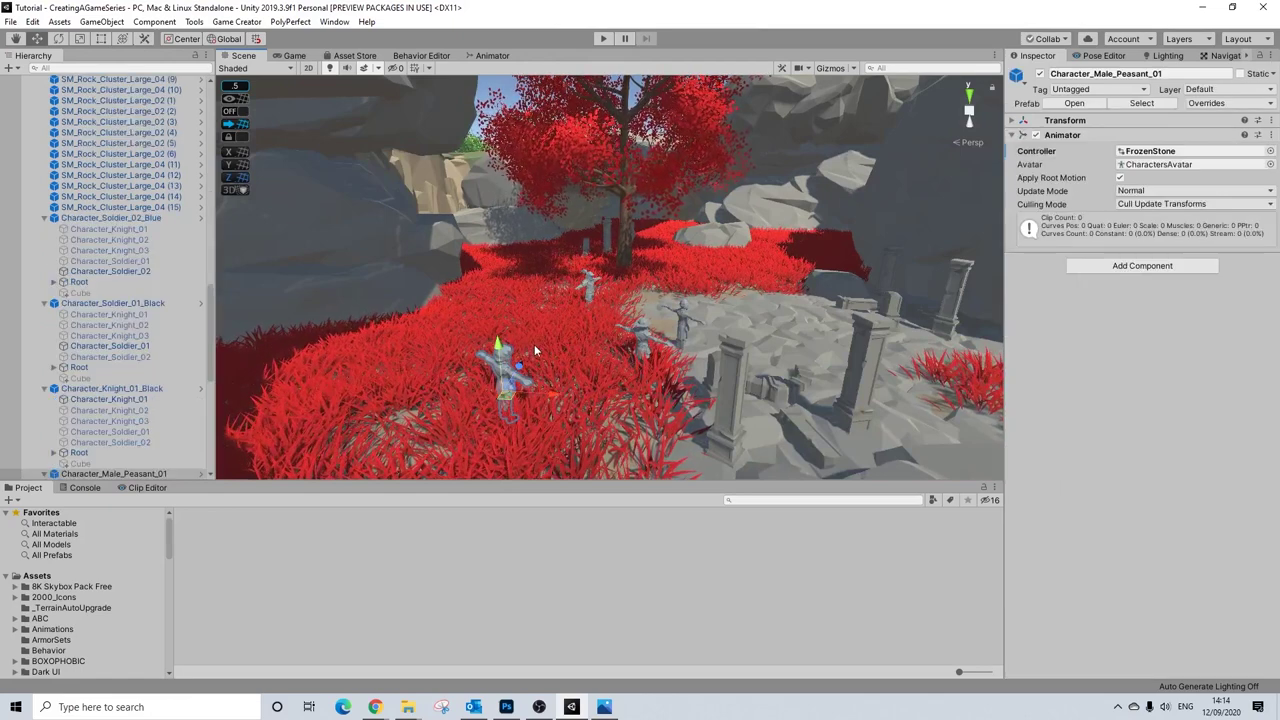
pyautogui.press('f')
pyautogui.keyDown('alt'); pyautogui.moveTo(623, 293); pyautogui.dragTo(593, 295); pyautogui.keyUp('alt')
pyautogui.click(602, 344)
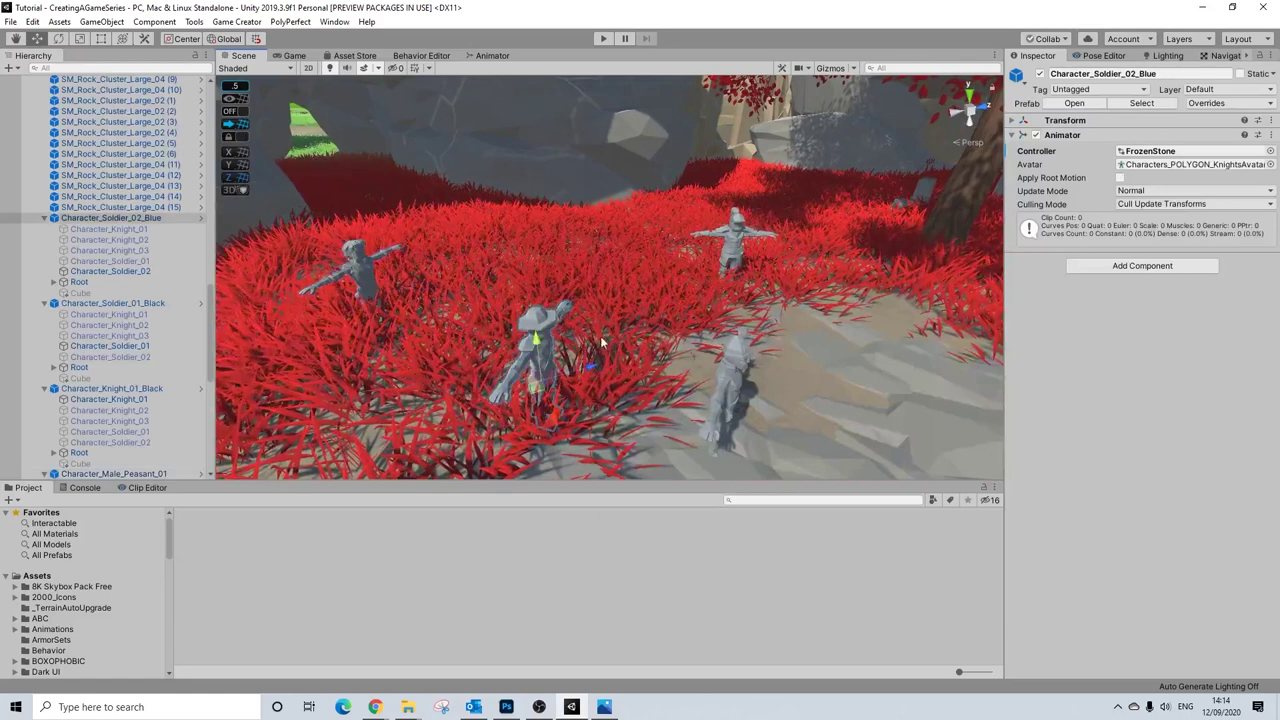
pyautogui.scroll(5, 802, 334)
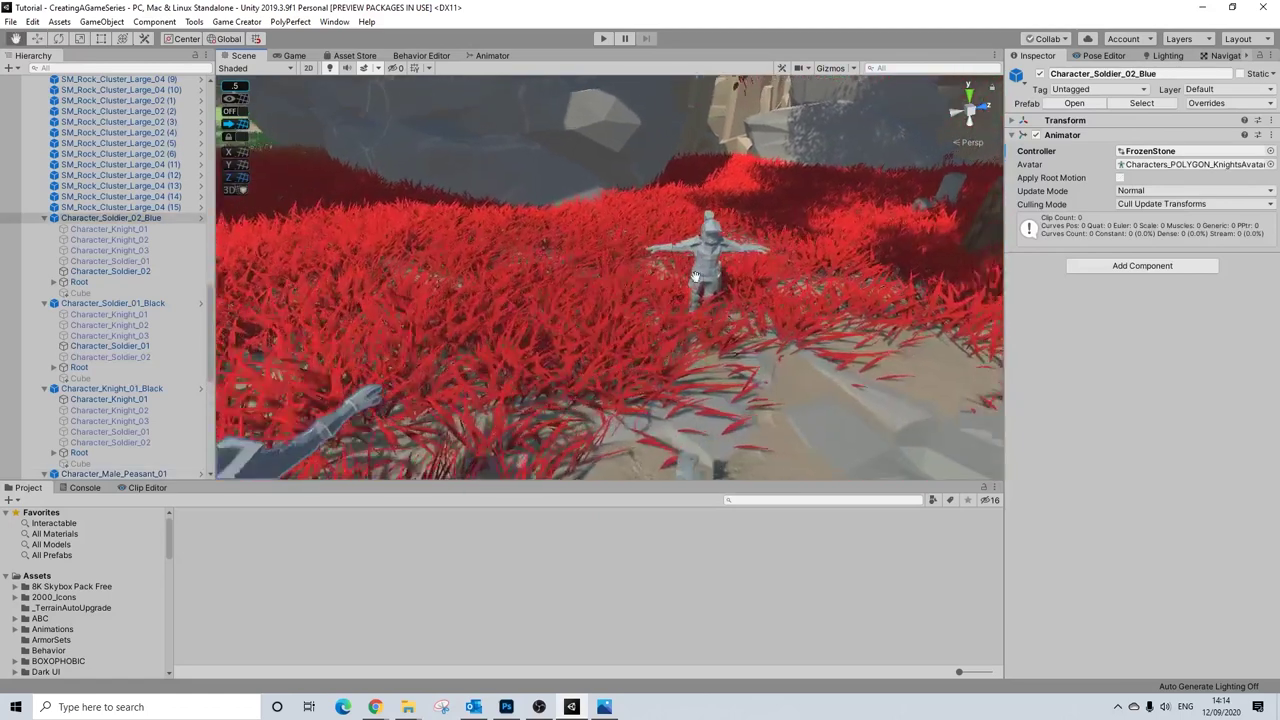
pyautogui.click(687, 275)
pyautogui.keyDown('alt'); pyautogui.moveTo(687, 275); pyautogui.dragTo(1104, 278); pyautogui.keyUp('alt')
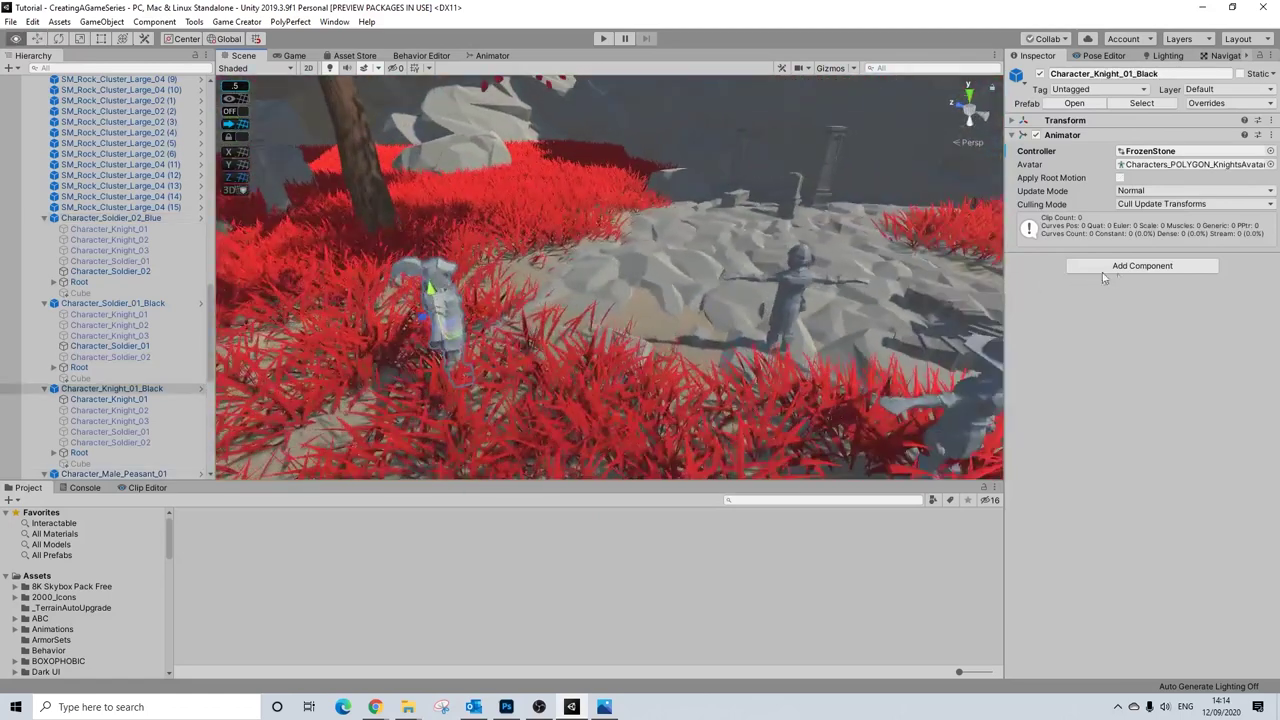
pyautogui.keyDown('alt'); pyautogui.moveTo(486, 239); pyautogui.dragTo(705, 296); pyautogui.keyUp('alt')
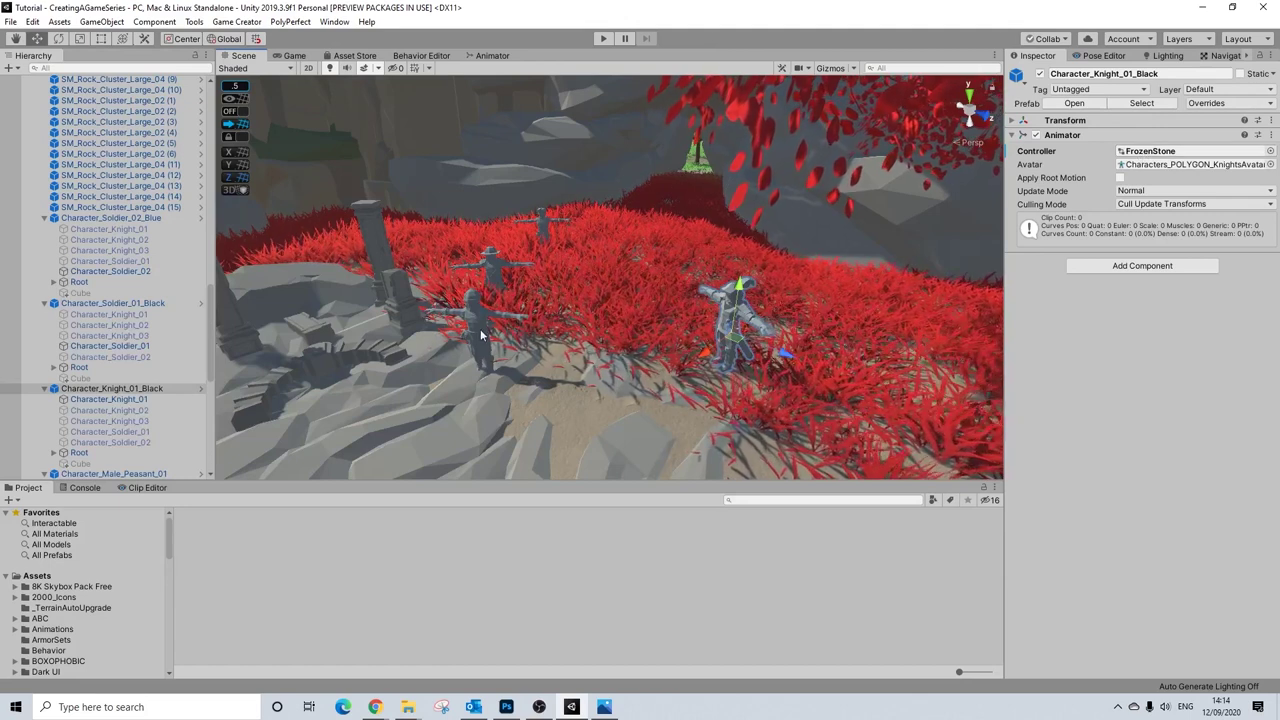
pyautogui.click(724, 322)
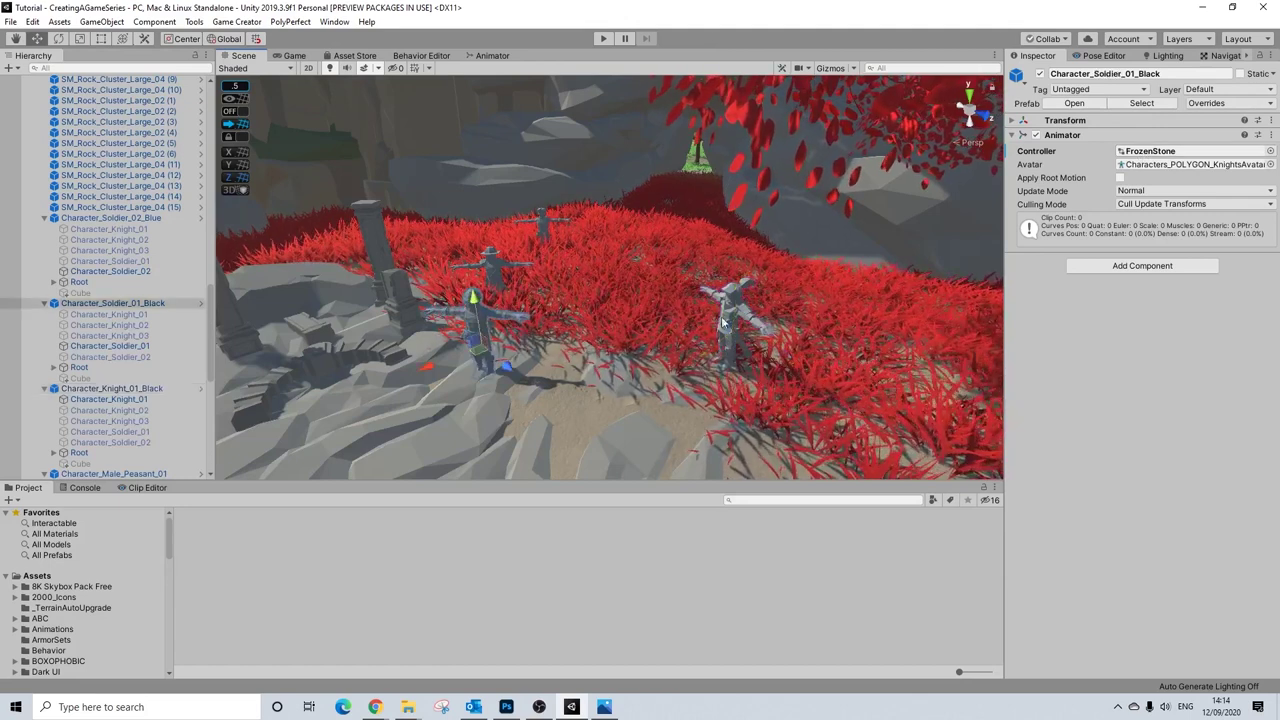
# - Locate the FrozenStone controller in the project and create an animator controller named Frozen2 in the same Animations folder
pyautogui.click(1137, 151)
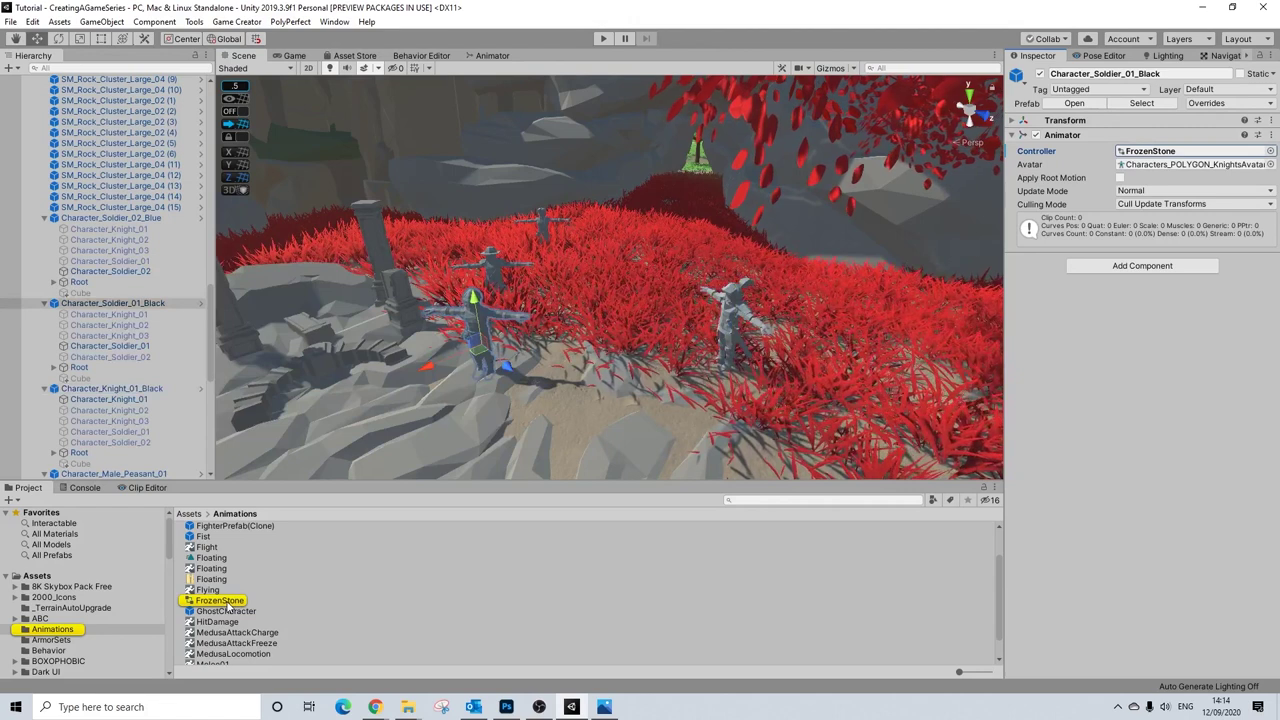
pyautogui.scroll(-1, 238, 640)
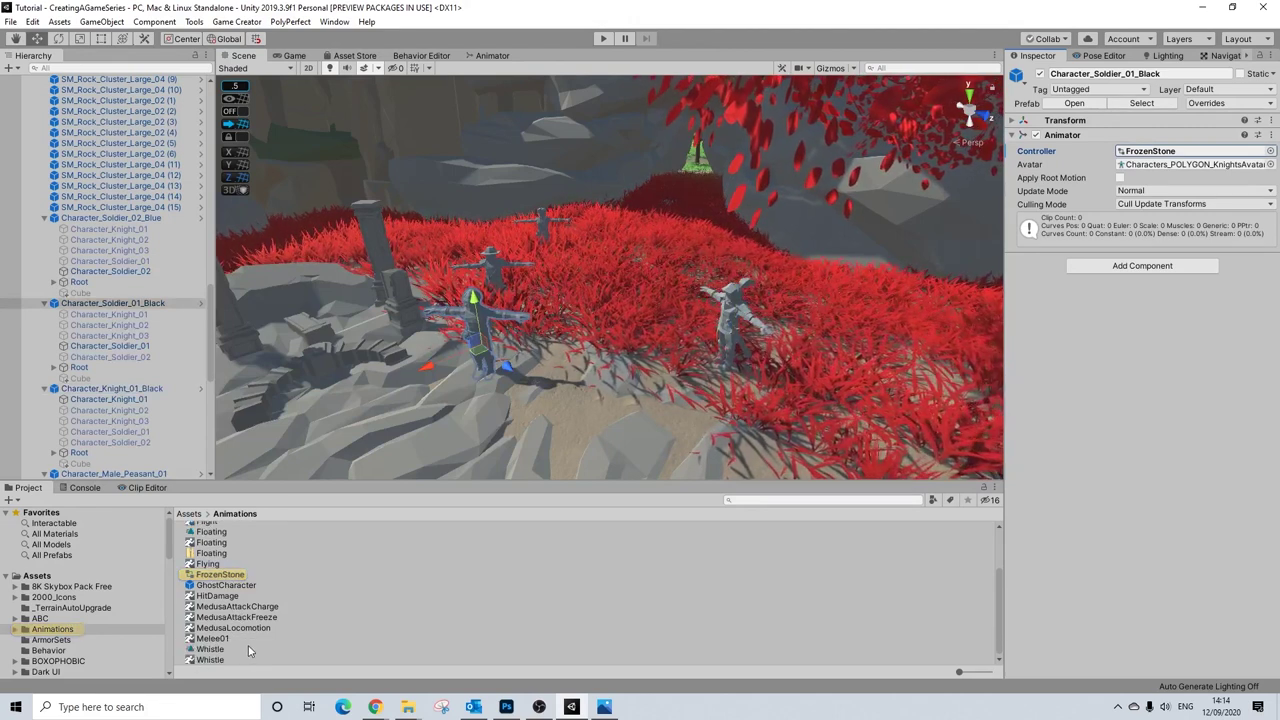
pyautogui.rightClick(249, 651)
pyautogui.moveTo(425, 286)
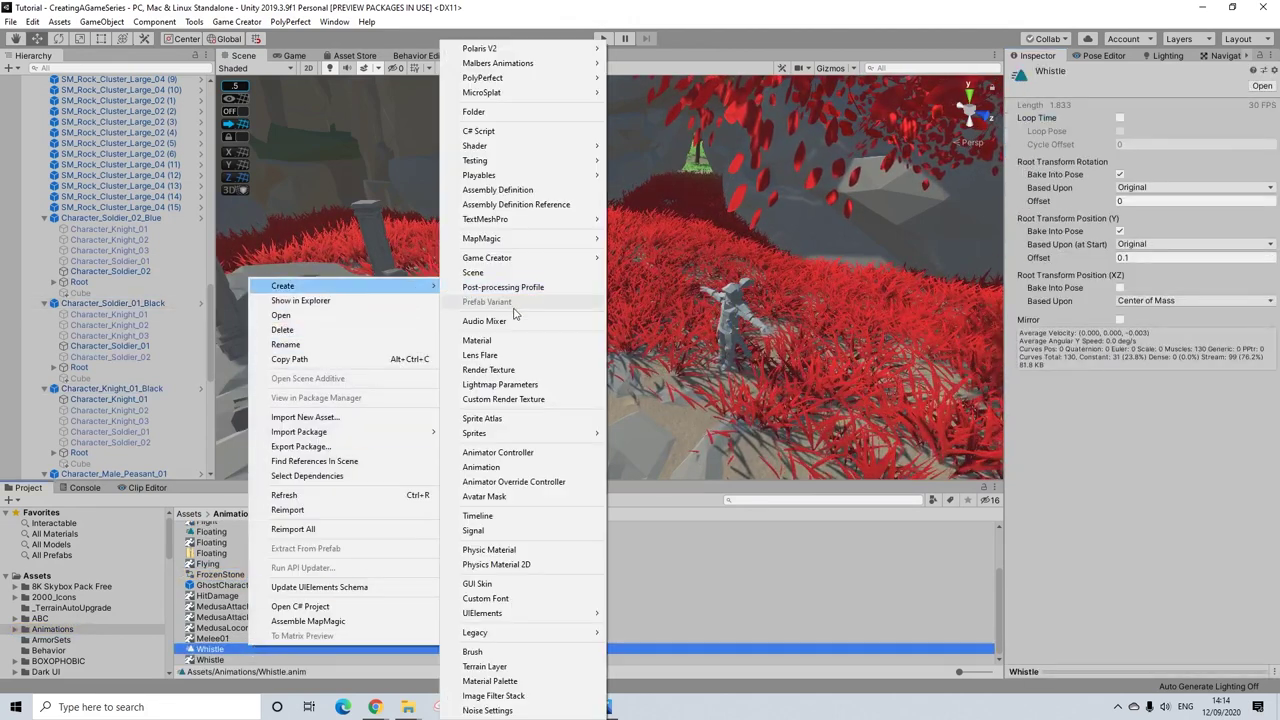
pyautogui.click(498, 453)
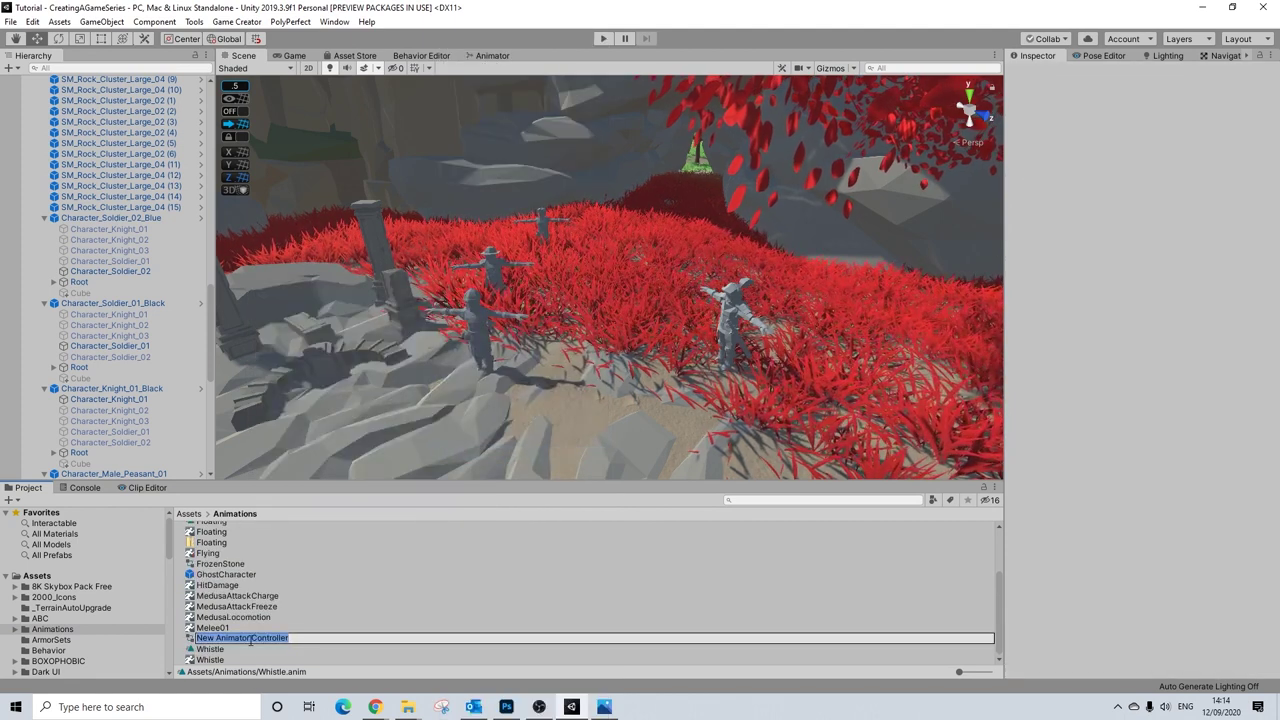
pyautogui.write('Frozen2')
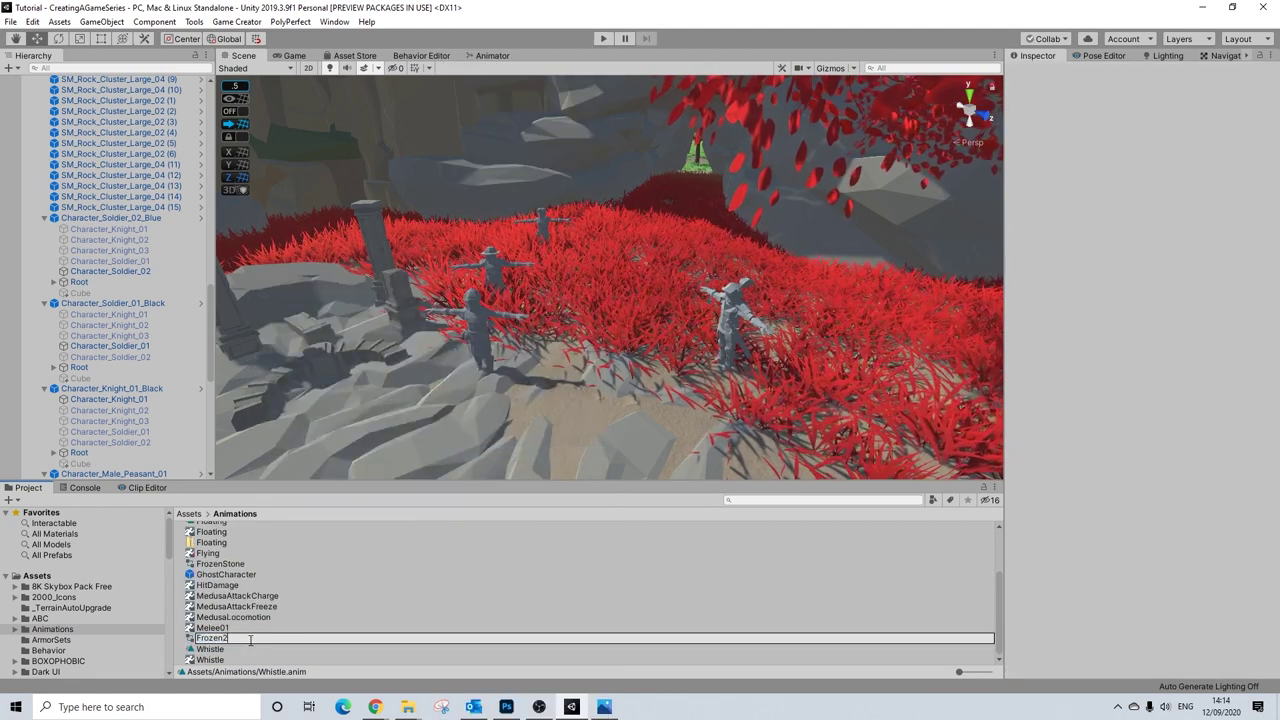
pyautogui.press('Return')
# - Open the Frozen2 controller and add an empty state to its base layer
pyautogui.doubleClick(211, 594)
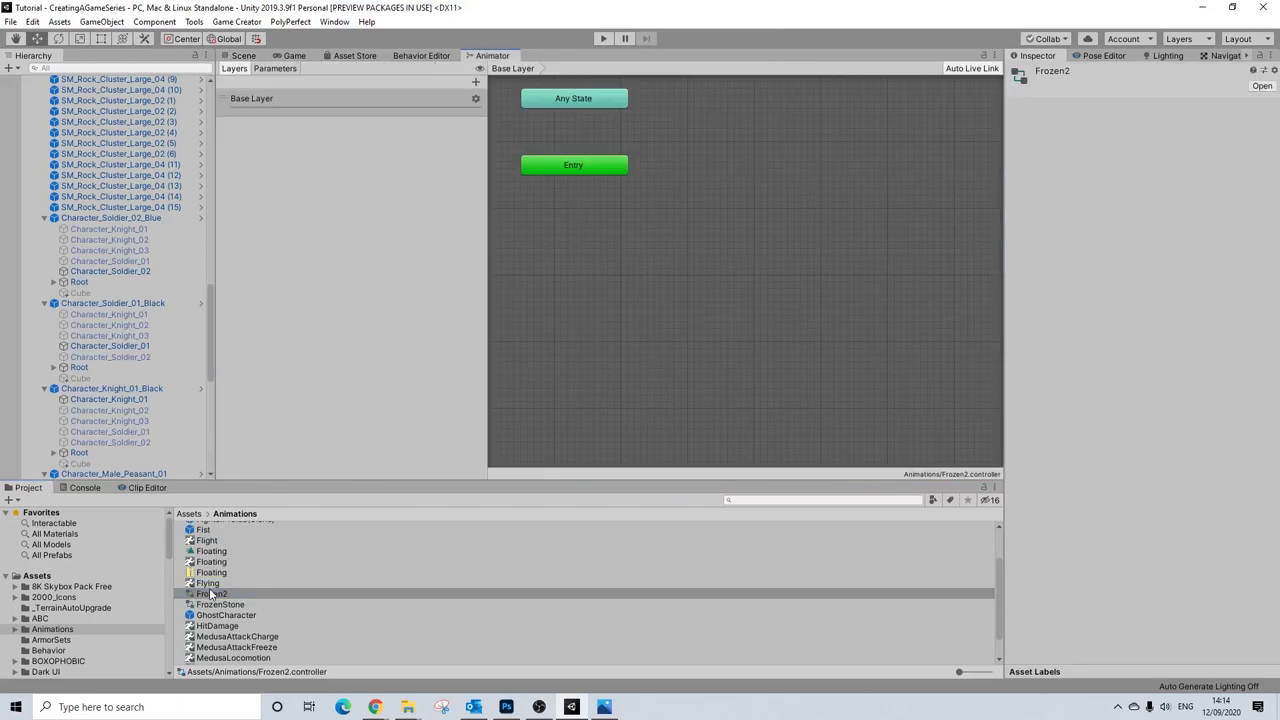
pyautogui.rightClick(573, 220)
pyautogui.moveTo(720, 224)
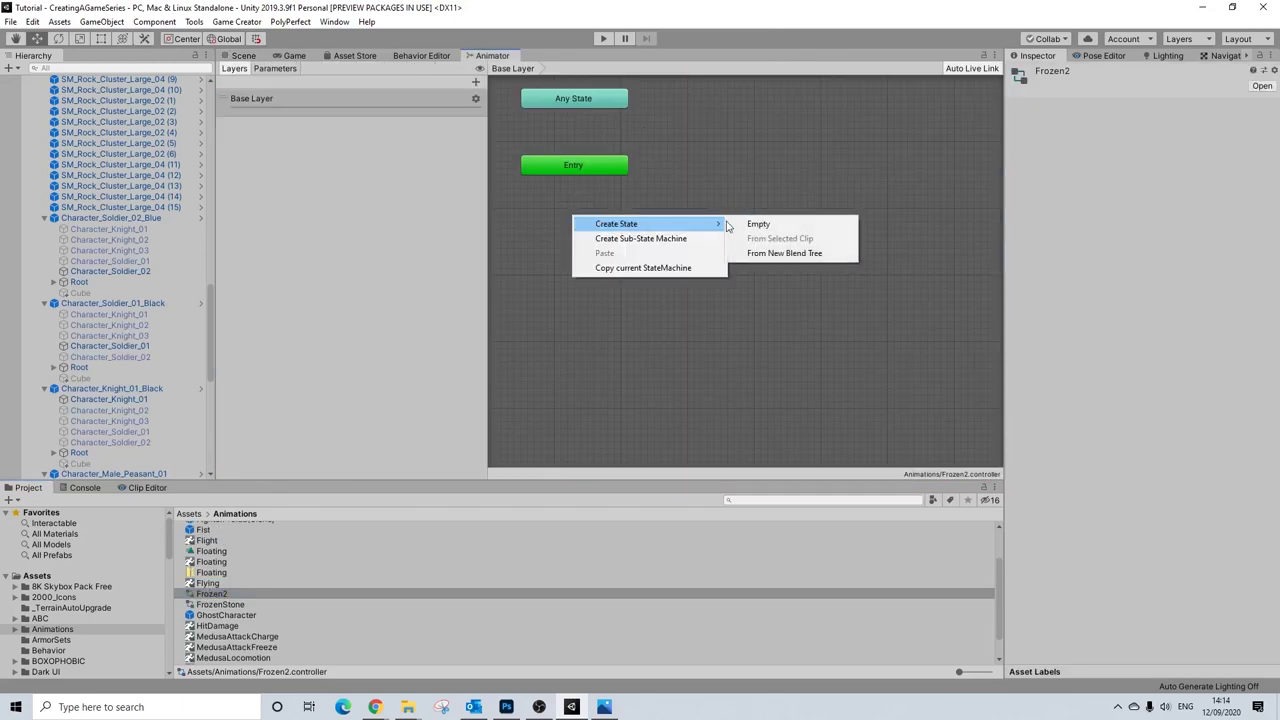
pyautogui.click(788, 224)
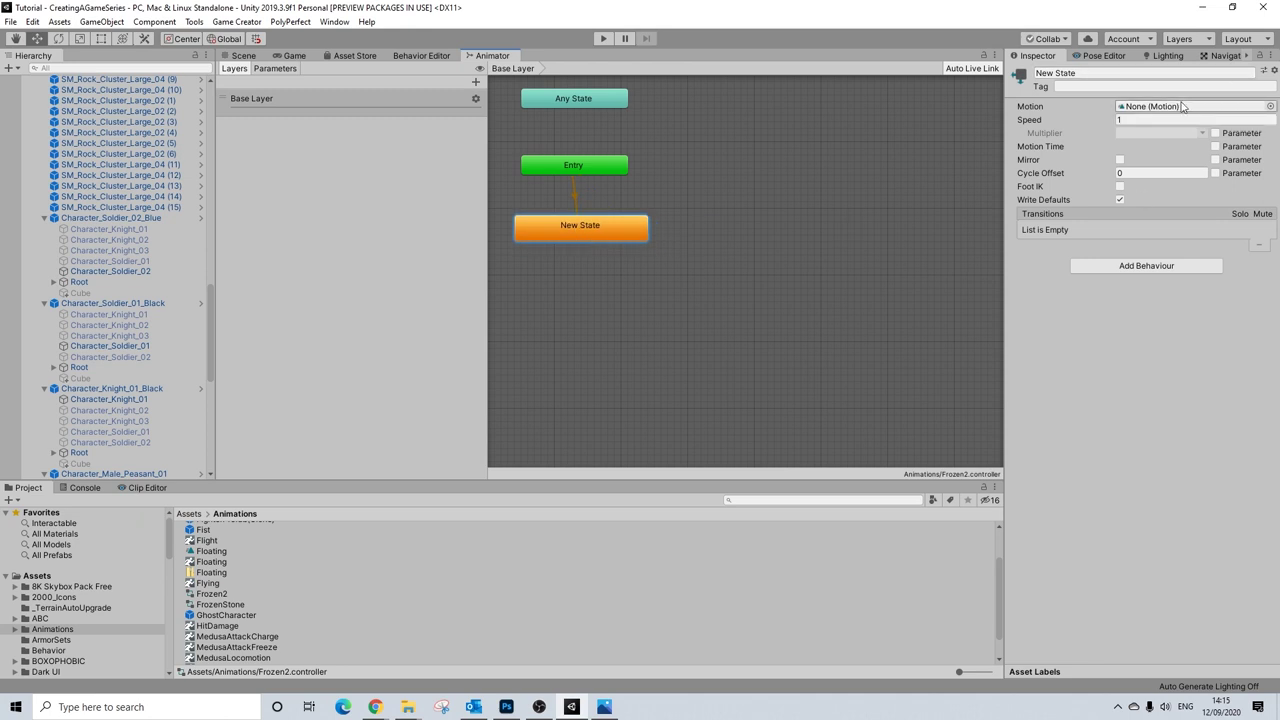
# - Return to the scene and view the frozen statues and the green figure behind them
pyautogui.click(243, 56)
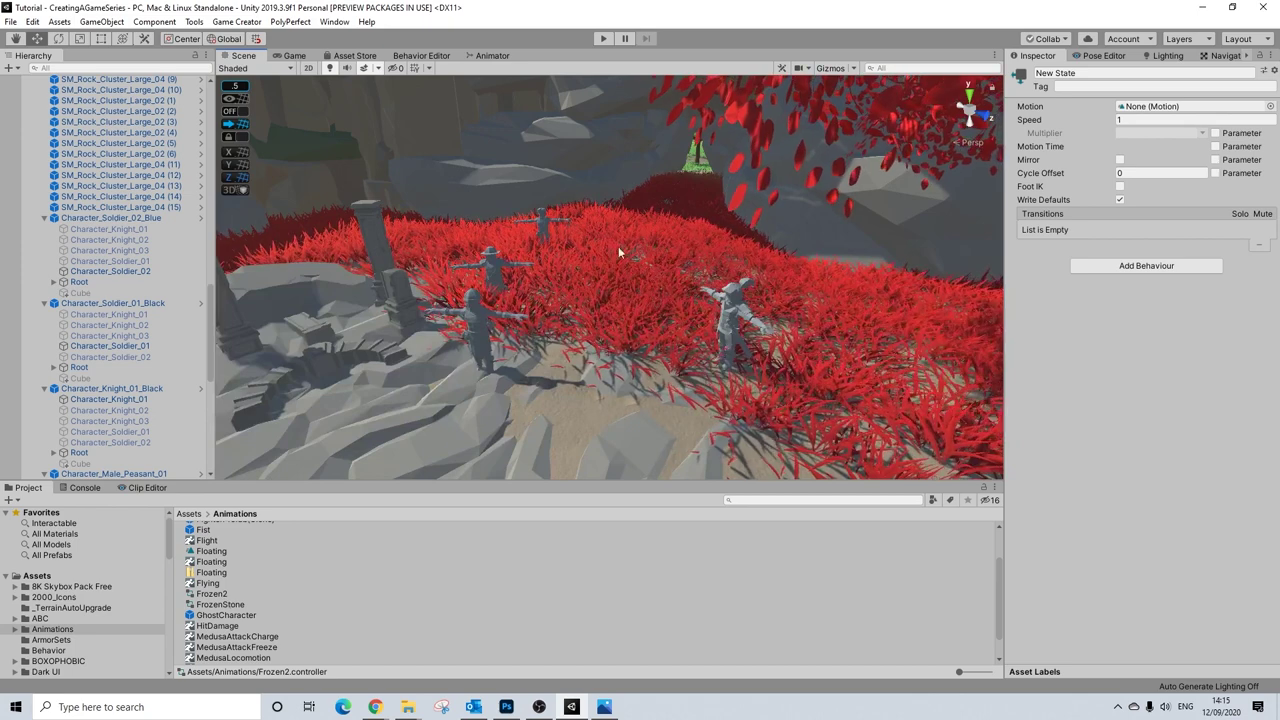
pyautogui.scroll(-1, 608, 271)
pyautogui.moveTo(608, 266)
pyautogui.mouseDown(button='right')
pyautogui.moveTo(656, 268)
pyautogui.moveTo(585, 268)
pyautogui.mouseUp(button='right')
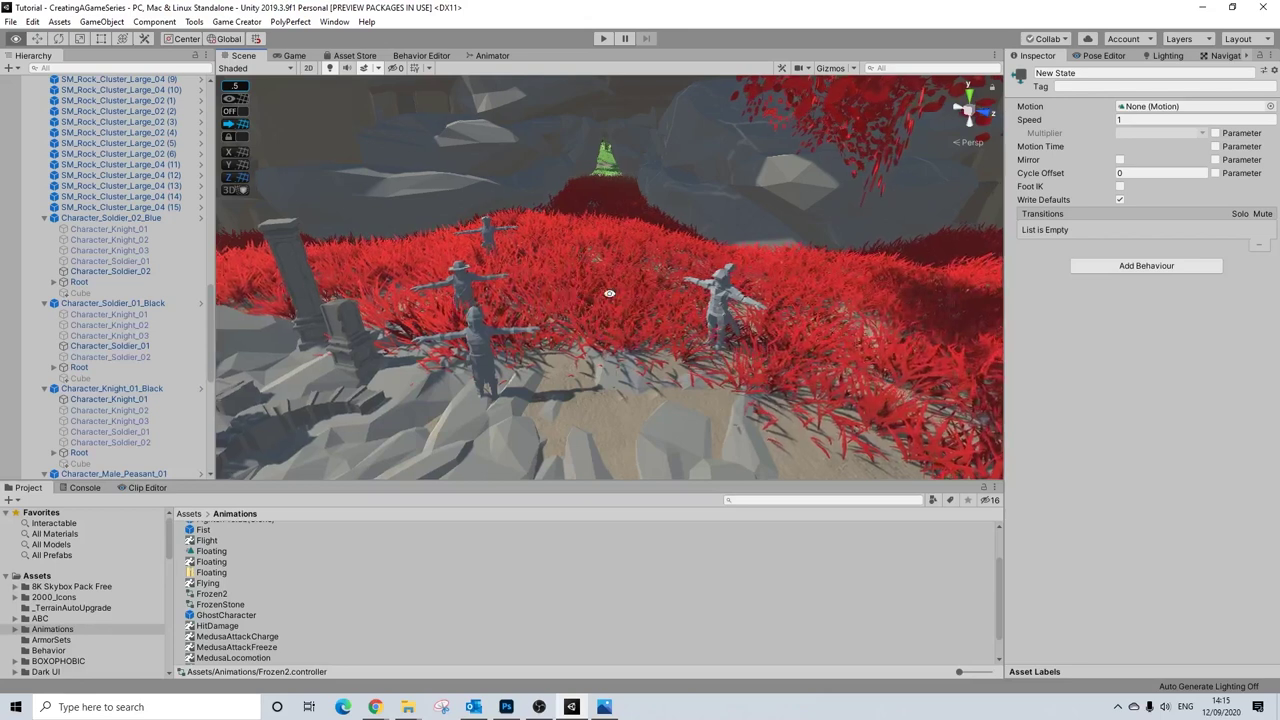
pyautogui.moveTo(627, 292); pyautogui.dragTo(650, 297, button='right')
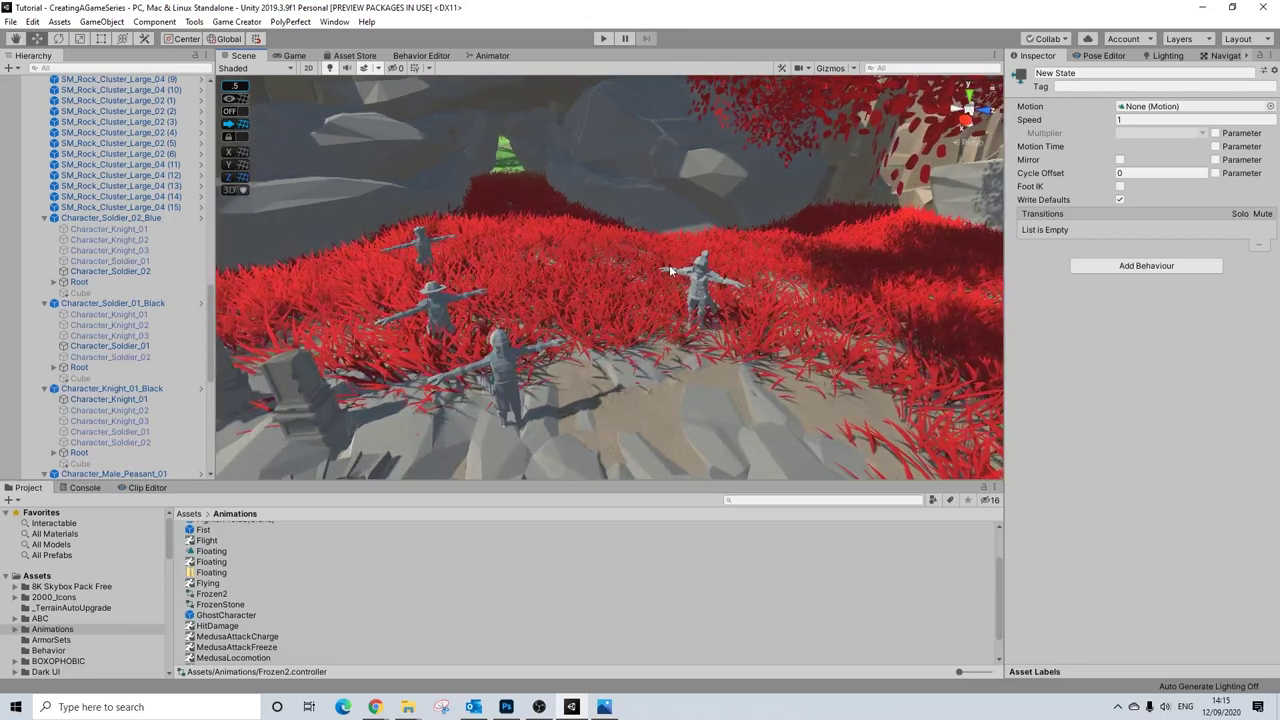
# - Check the Animator settings of Character_Soldier_02_Blue and view the stone statues from another side
pyautogui.click(110, 217)
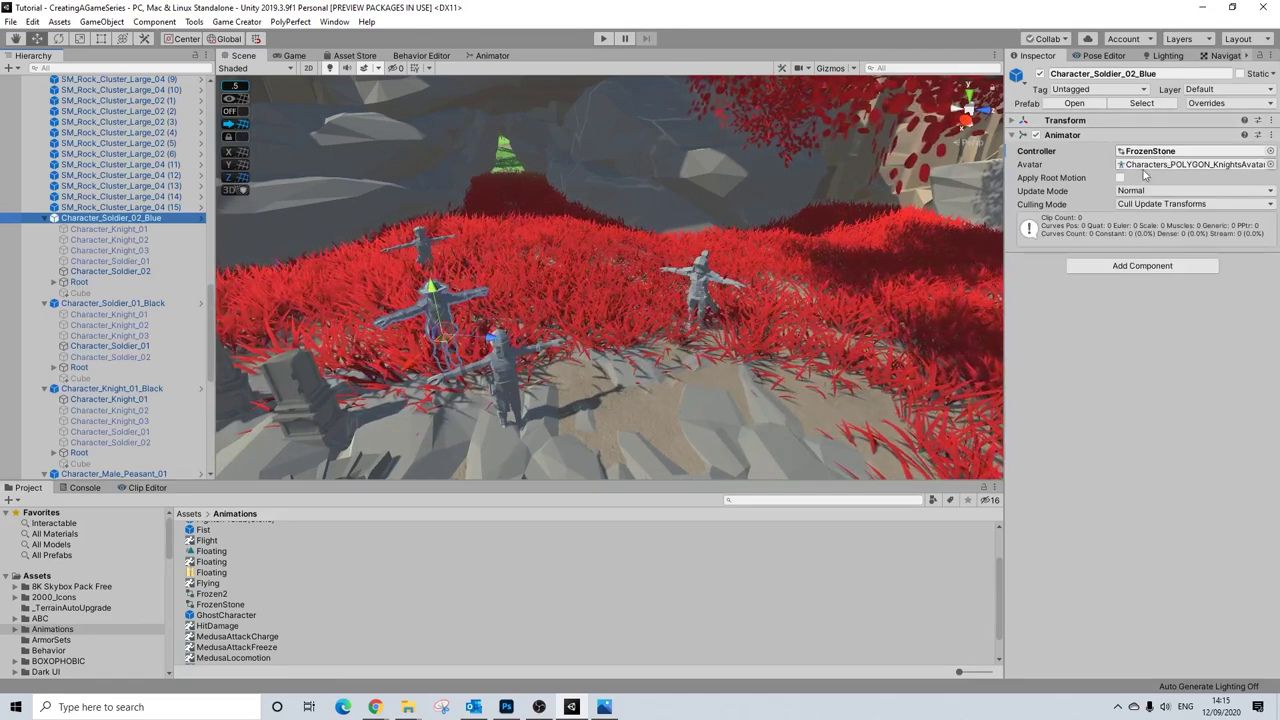
pyautogui.moveTo(395, 266); pyautogui.dragTo(975, 267, button='right')
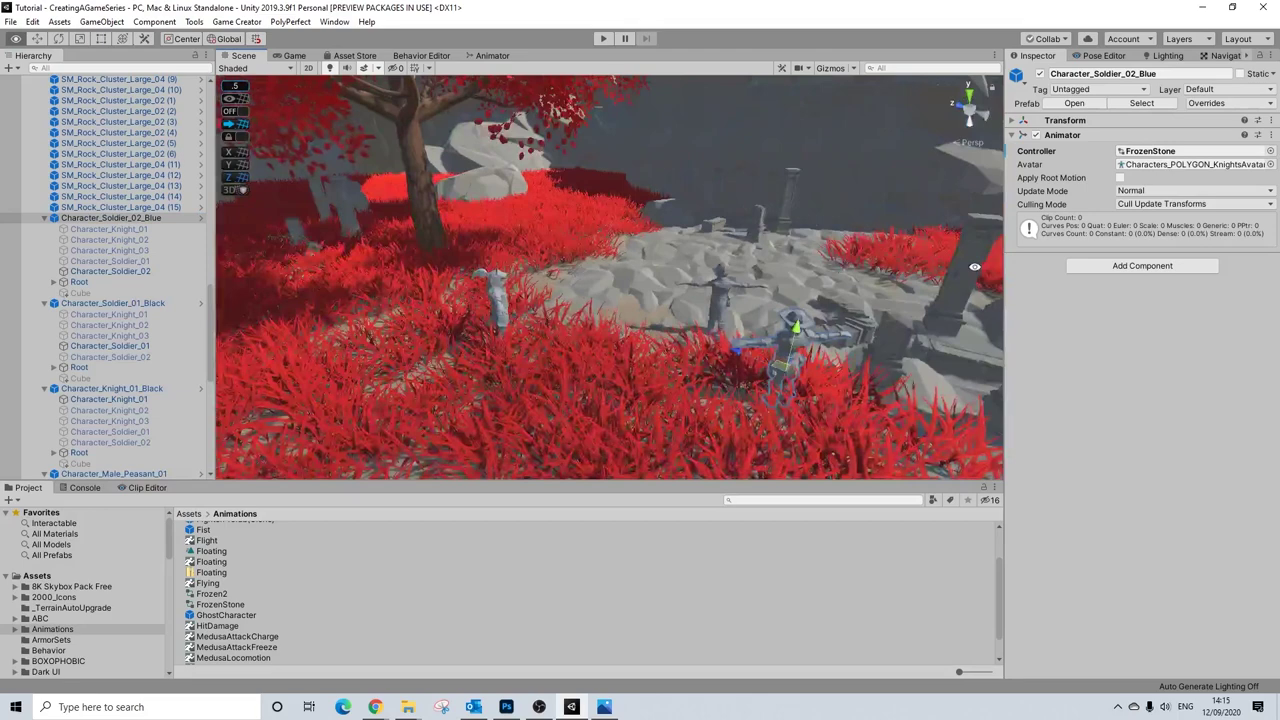
pyautogui.moveTo(535, 303); pyautogui.dragTo(472, 302, button='right')
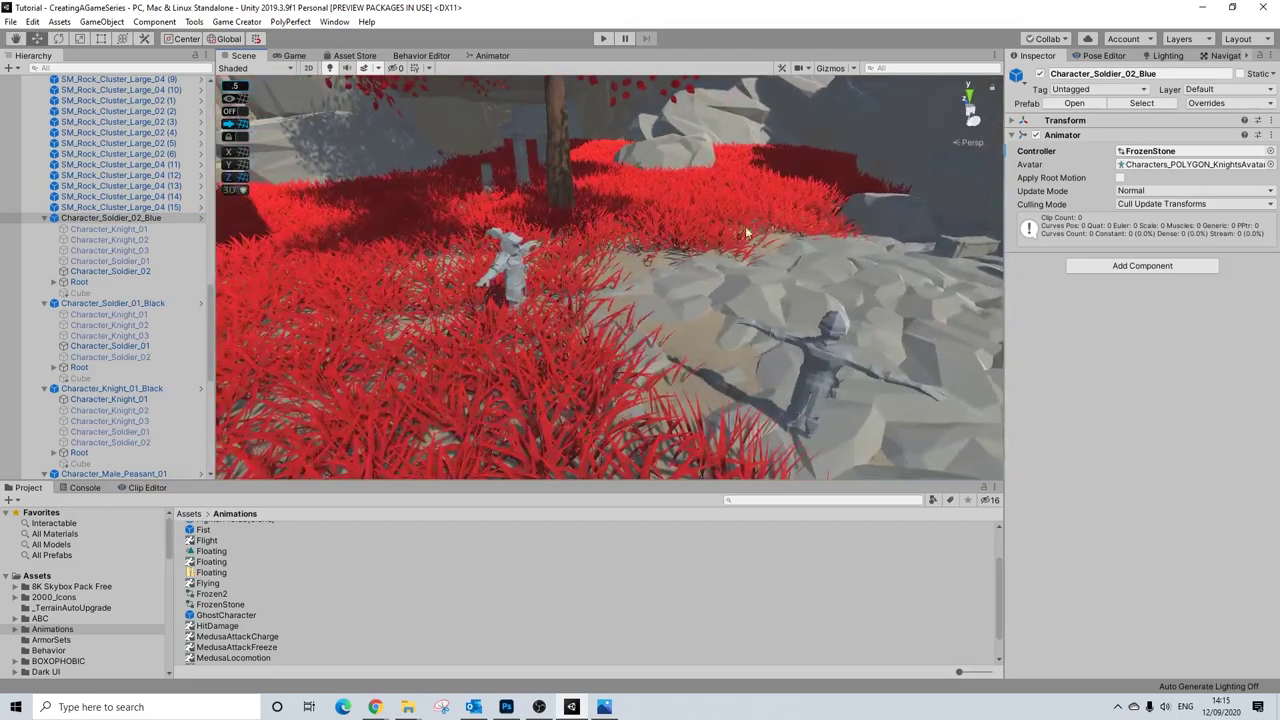
# - Inspect the Rock material assigned to the Character_Soldier_02 mesh, including its albedo colour
pyautogui.click(112, 271)
pyautogui.click(1140, 276)
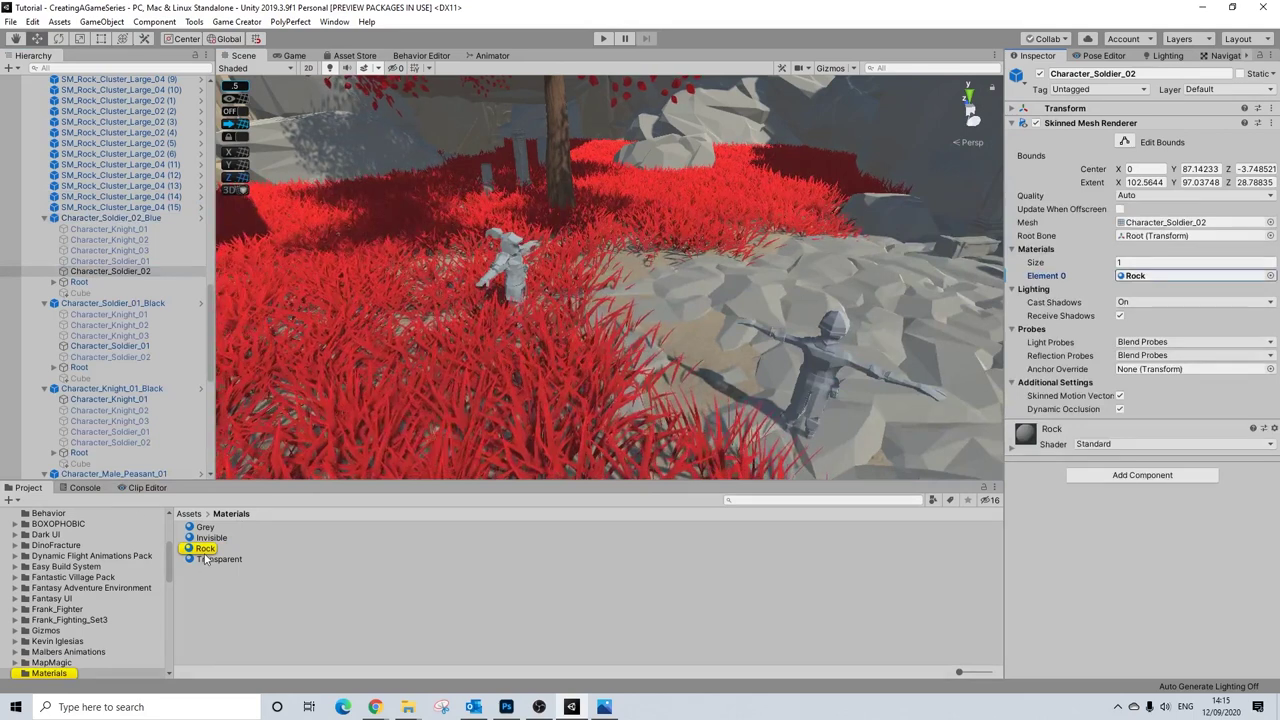
pyautogui.click(206, 549)
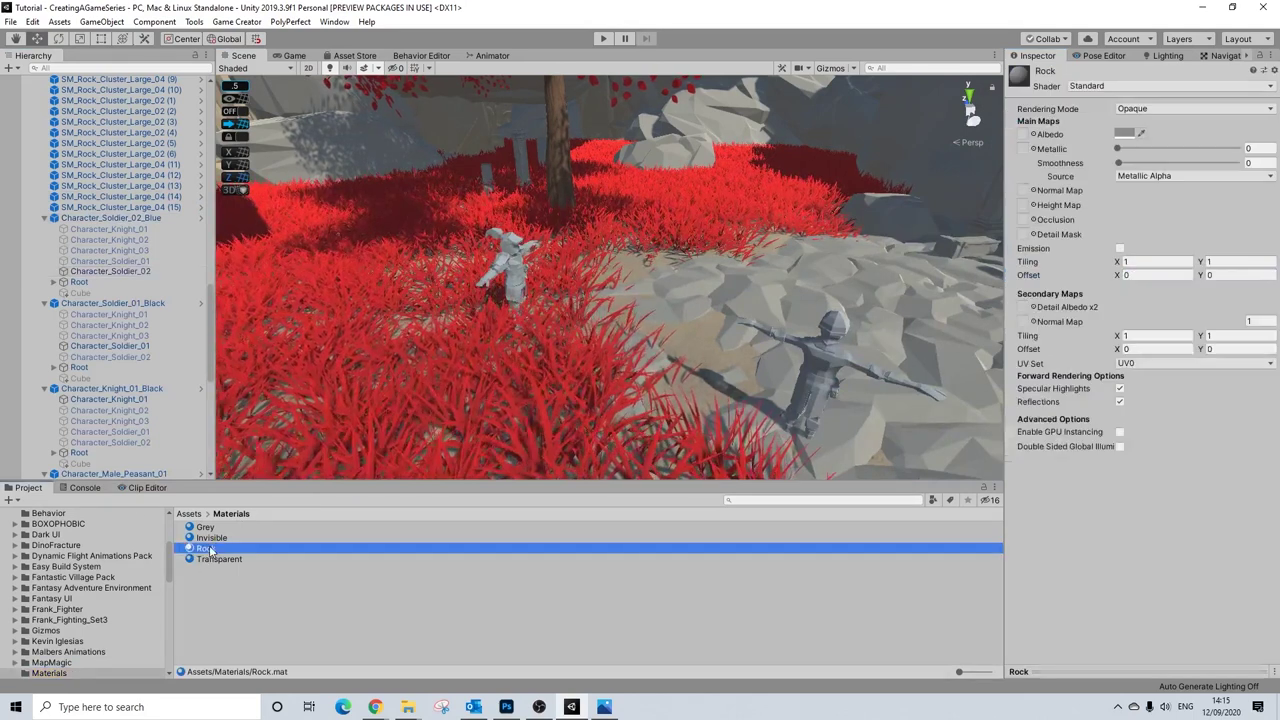
pyautogui.click(1125, 134)
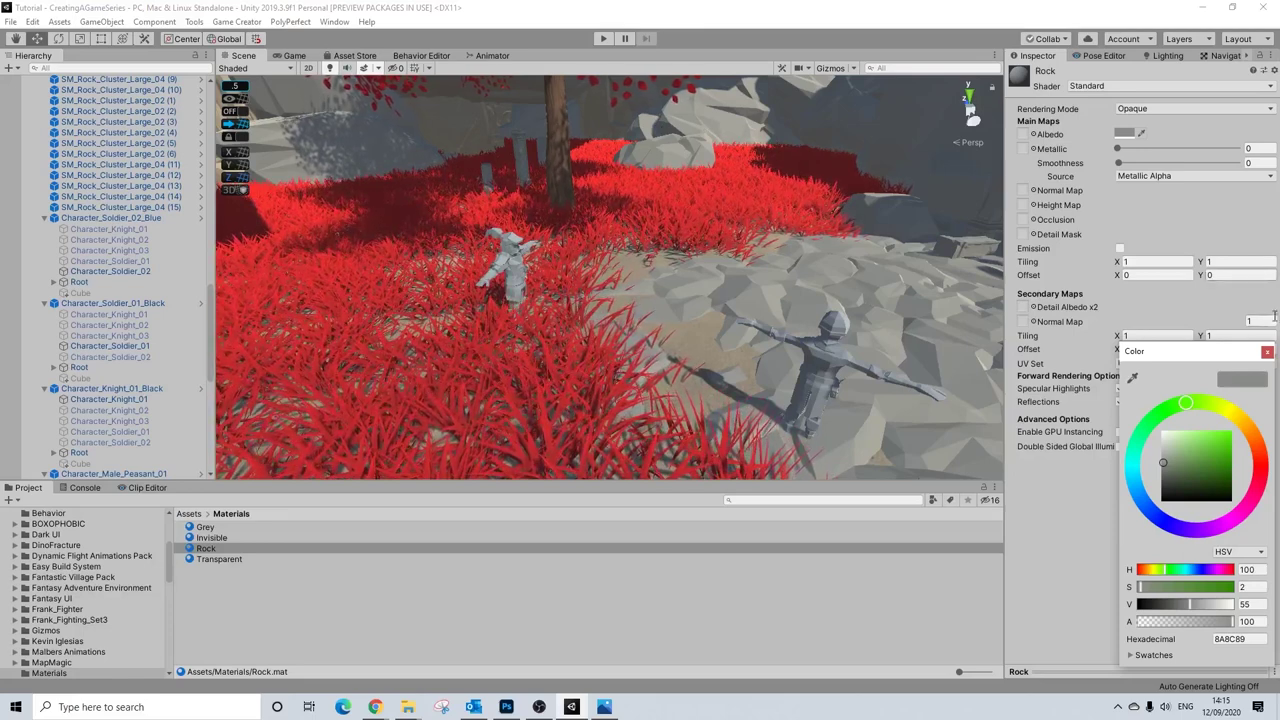
pyautogui.click(1267, 352)
# - Survey the rocky arena with its statues and pillars, and look through the contents of the Environment group
pyautogui.moveTo(860, 330); pyautogui.dragTo(824, 265, button='middle')
pyautogui.keyDown('alt'); pyautogui.moveTo(824, 265); pyautogui.dragTo(632, 260); pyautogui.keyUp('alt')
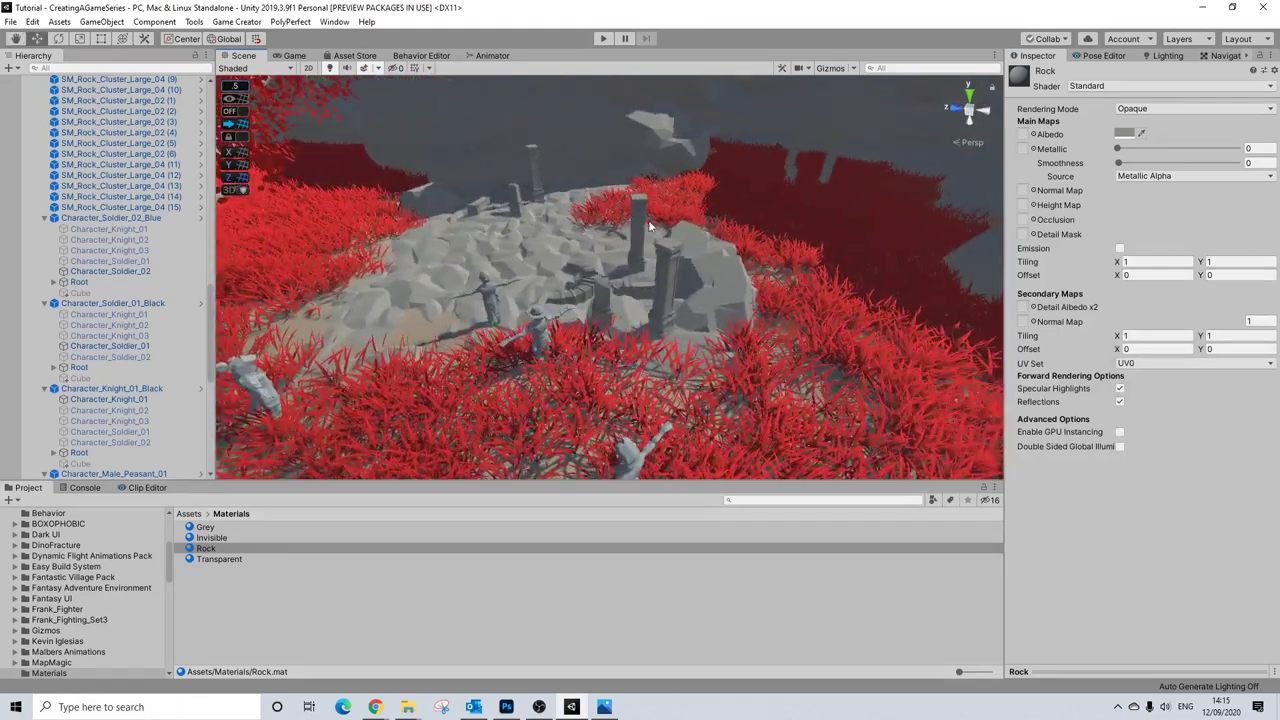
pyautogui.keyDown('alt'); pyautogui.moveTo(524, 176); pyautogui.dragTo(605, 300); pyautogui.keyUp('alt')
pyautogui.keyDown('alt'); pyautogui.moveTo(697, 255); pyautogui.dragTo(590, 262); pyautogui.keyUp('alt')
pyautogui.scroll(8, 115, 250)
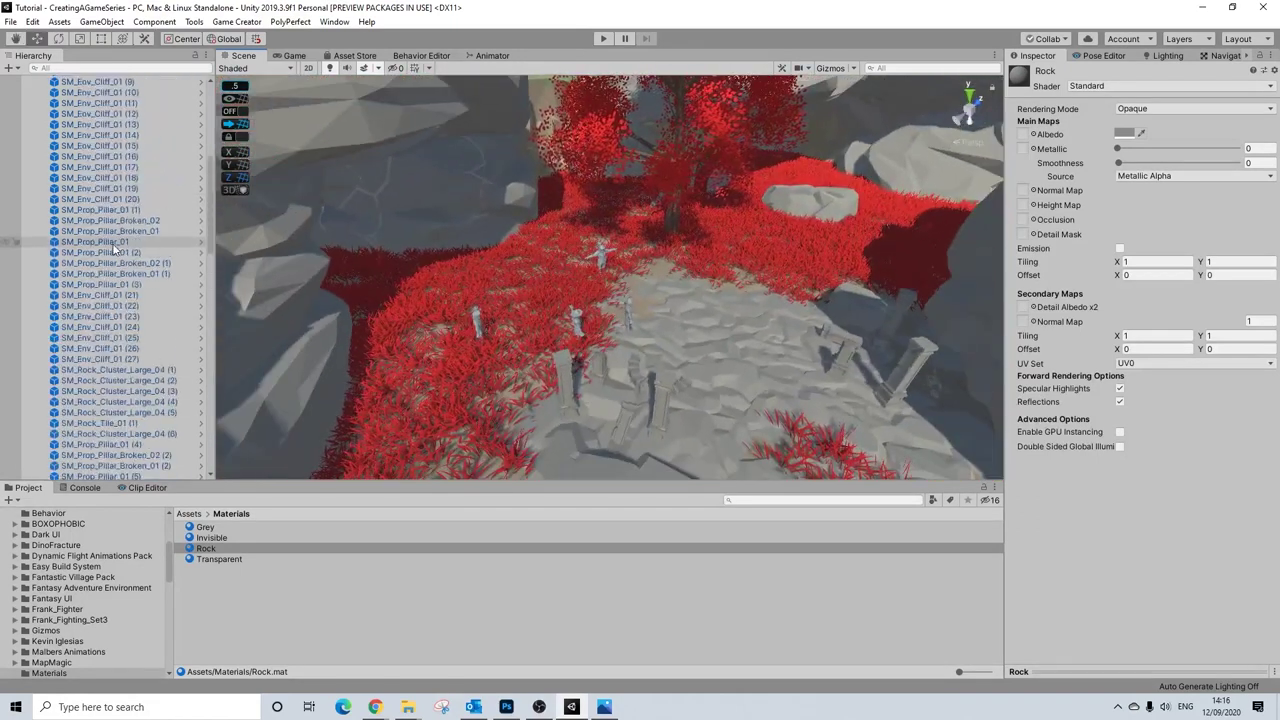
pyautogui.scroll(5, 115, 250)
pyautogui.click(35, 198)
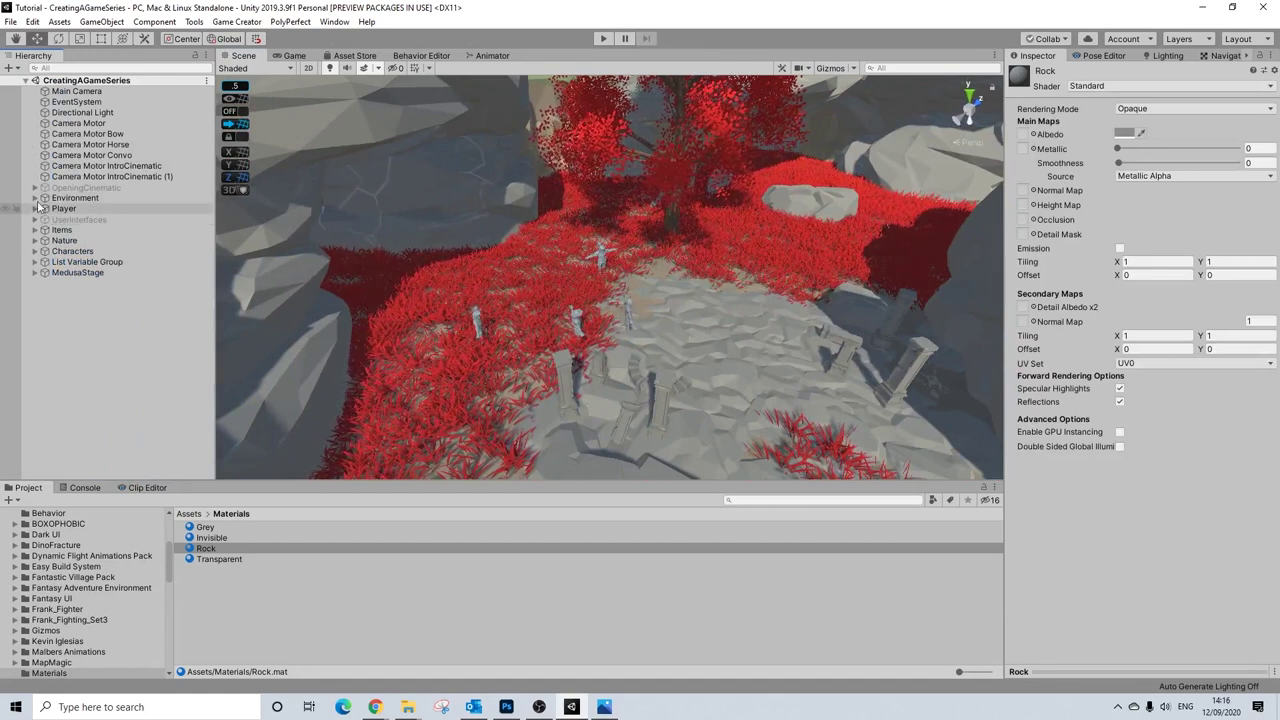
pyautogui.click(35, 198)
pyautogui.click(44, 230)
pyautogui.click(44, 230)
pyautogui.click(44, 219)
pyautogui.click(44, 219)
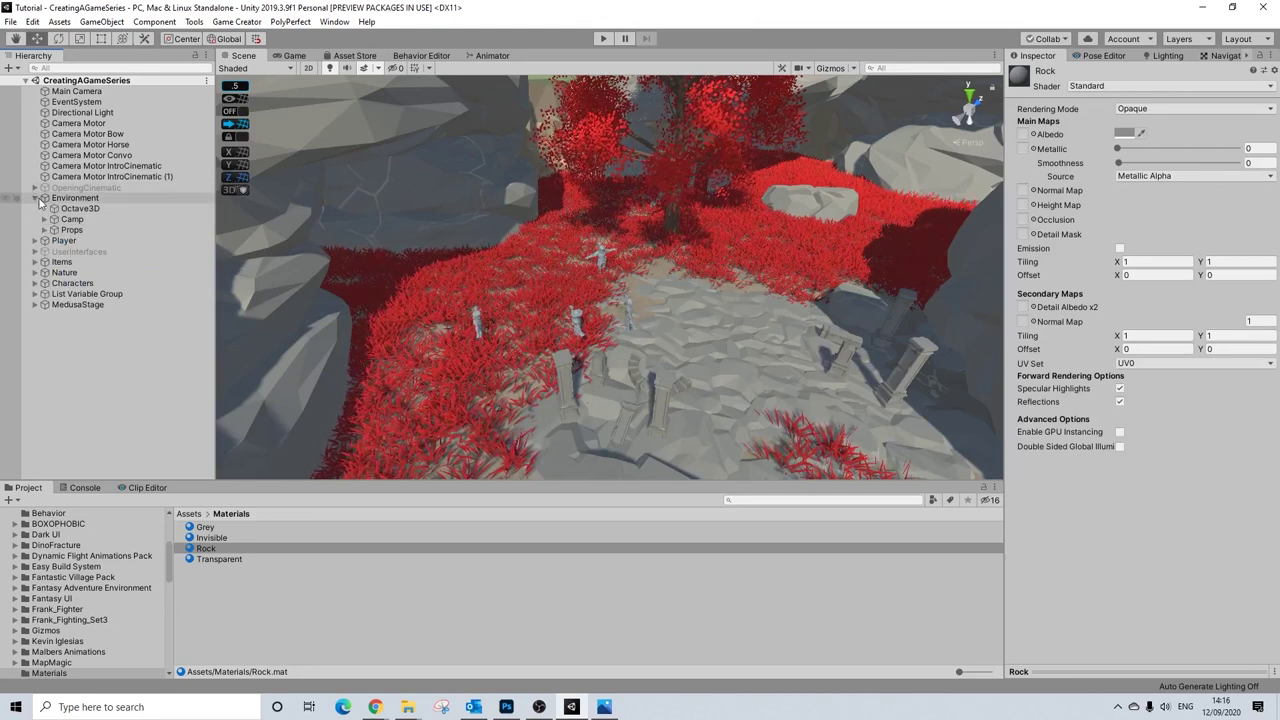
pyautogui.click(41, 200)
pyautogui.click(35, 199)
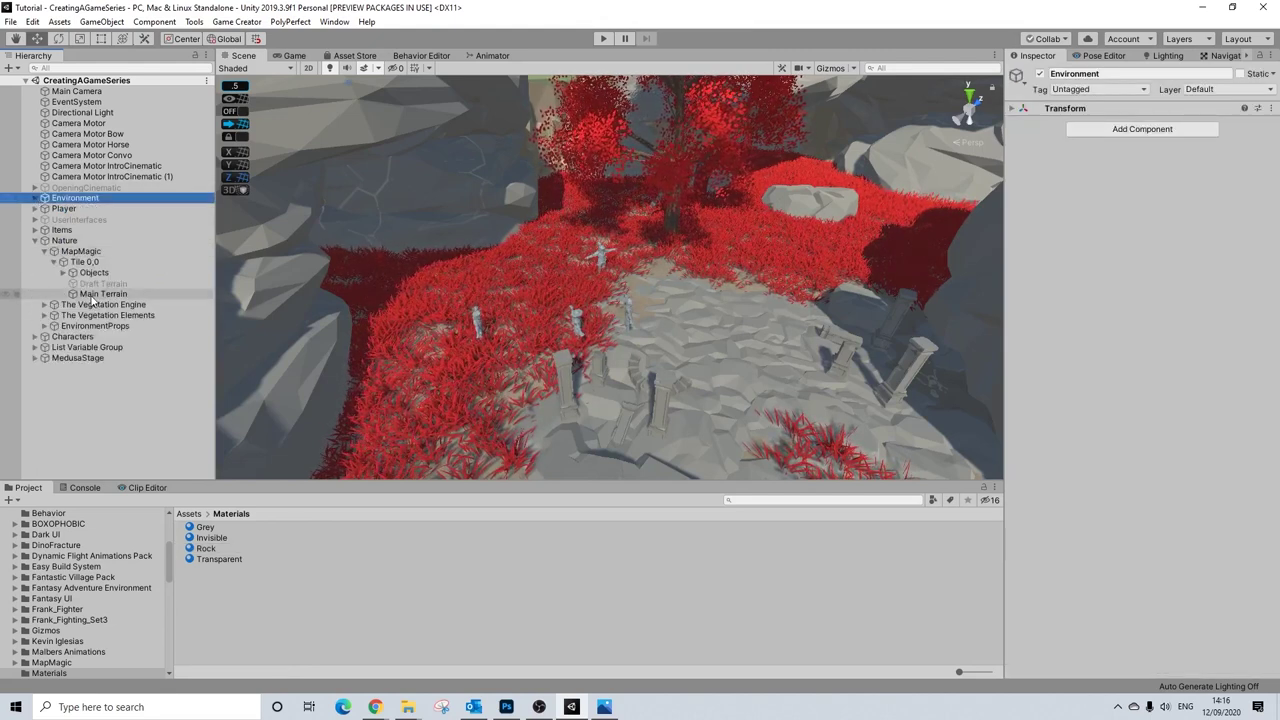
# - Select the MapMagic object under Nature and examine the area around the Medusa stage with scene gizmos temporarily shown
pyautogui.click(78, 251)
pyautogui.press('f')
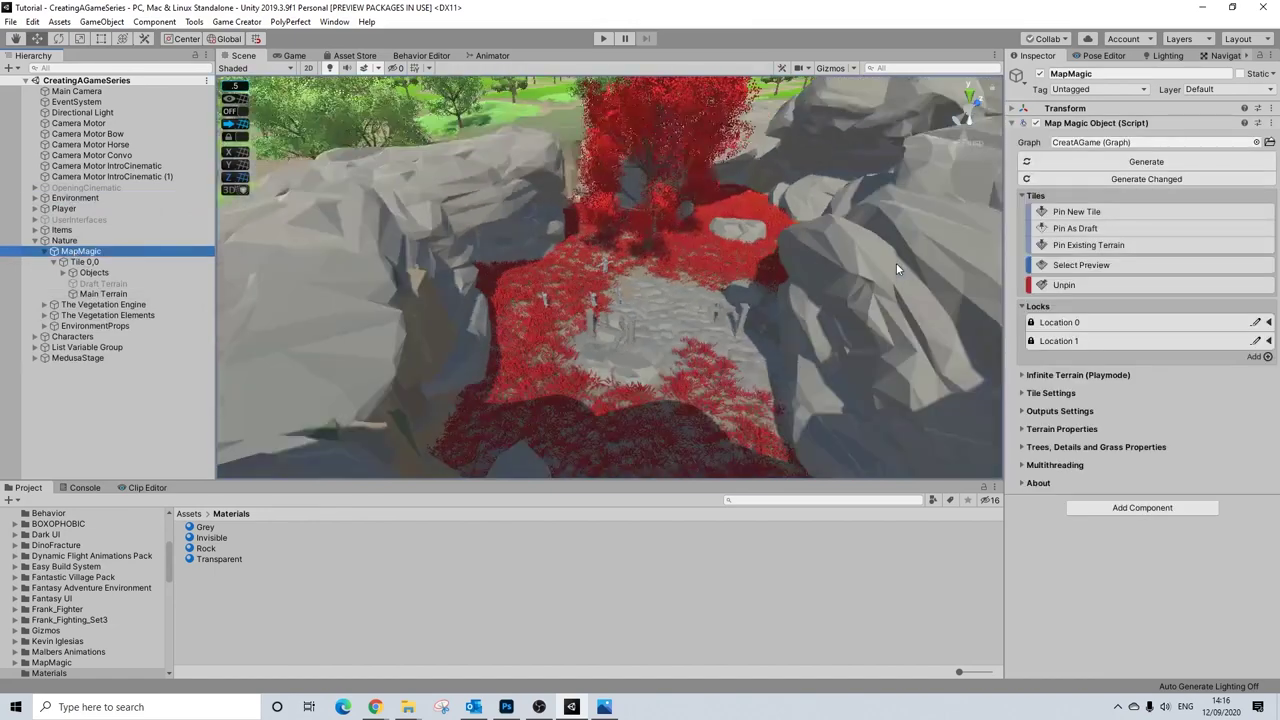
pyautogui.click(833, 69)
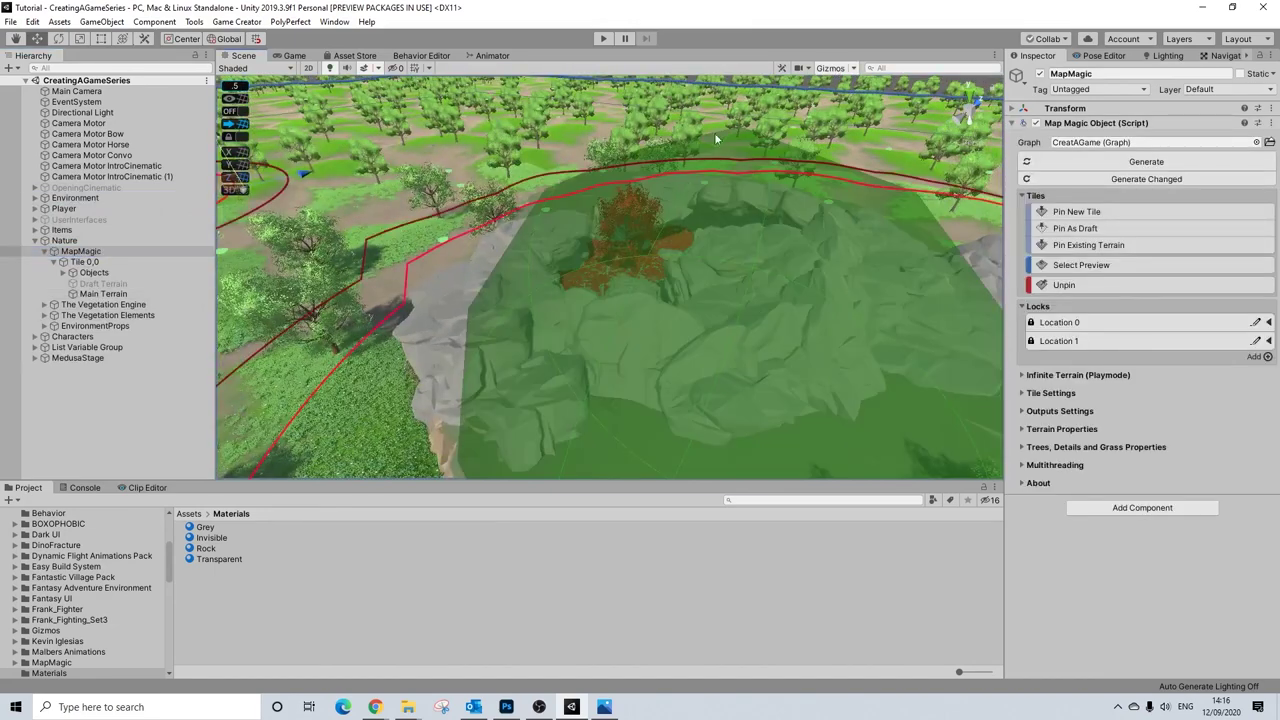
pyautogui.scroll(5, 714, 132)
pyautogui.scroll(-3, 810, 272)
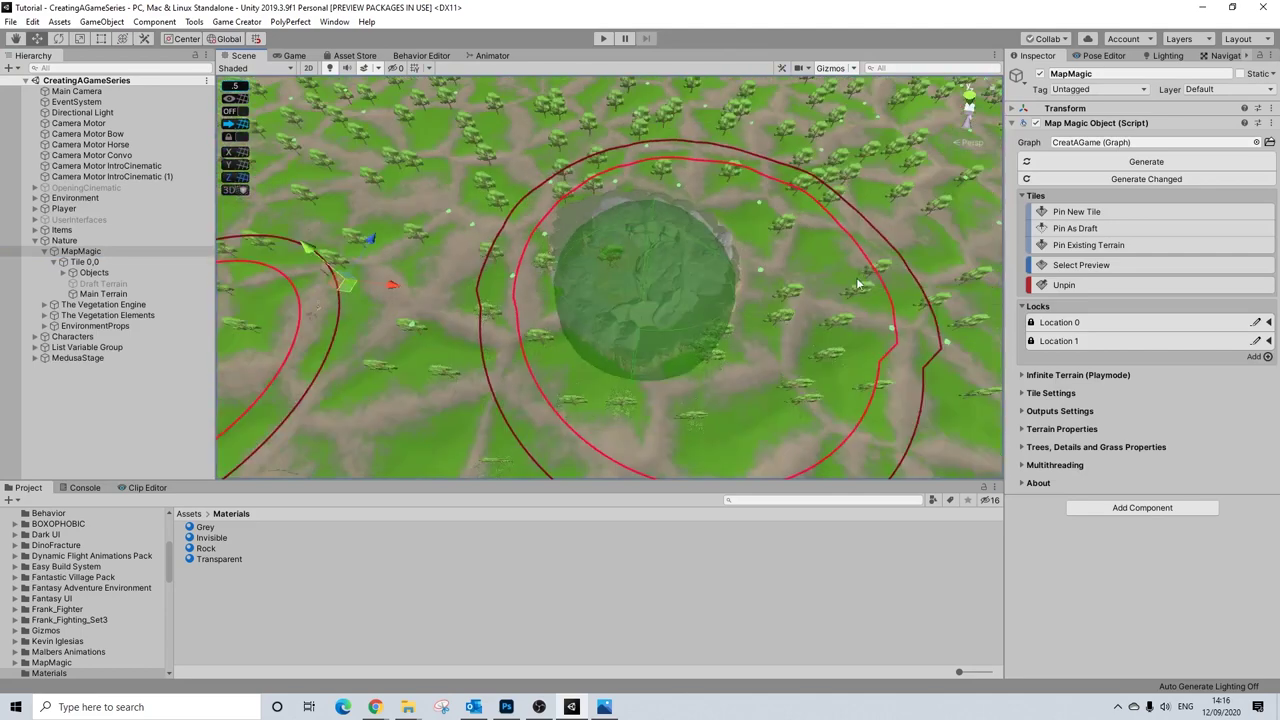
pyautogui.scroll(6, 609, 293)
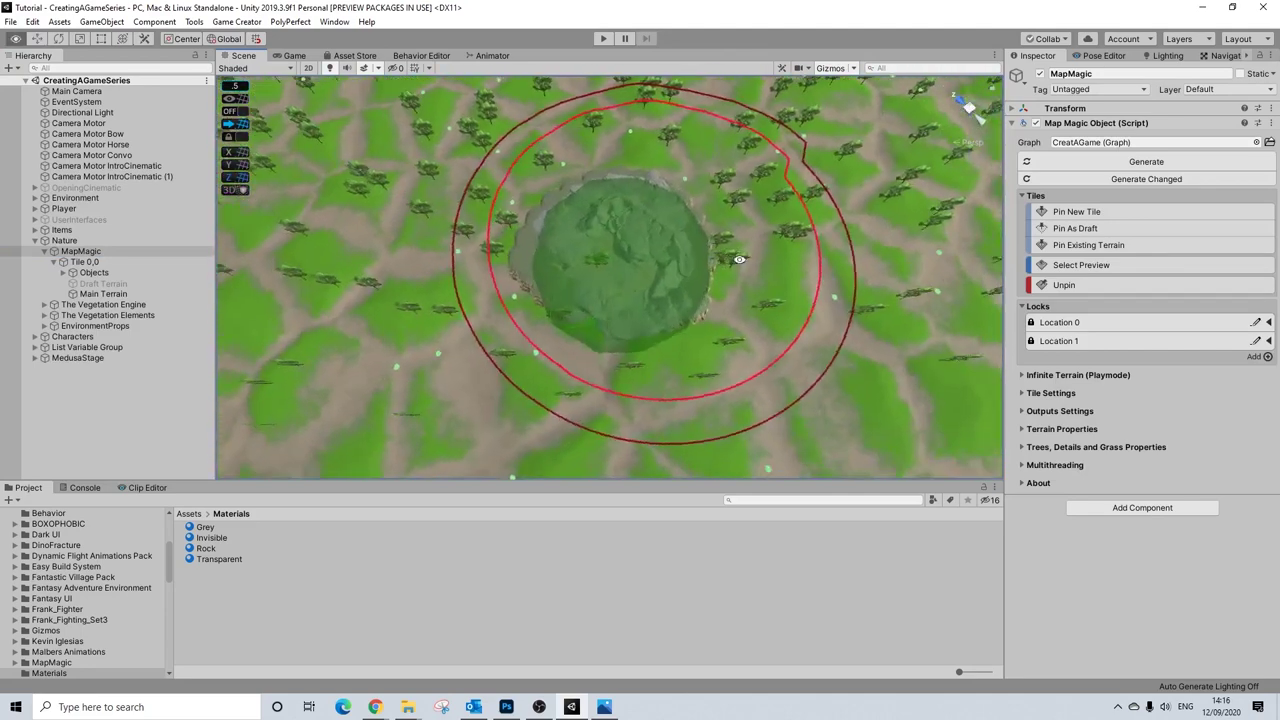
pyautogui.scroll(3, 610, 293)
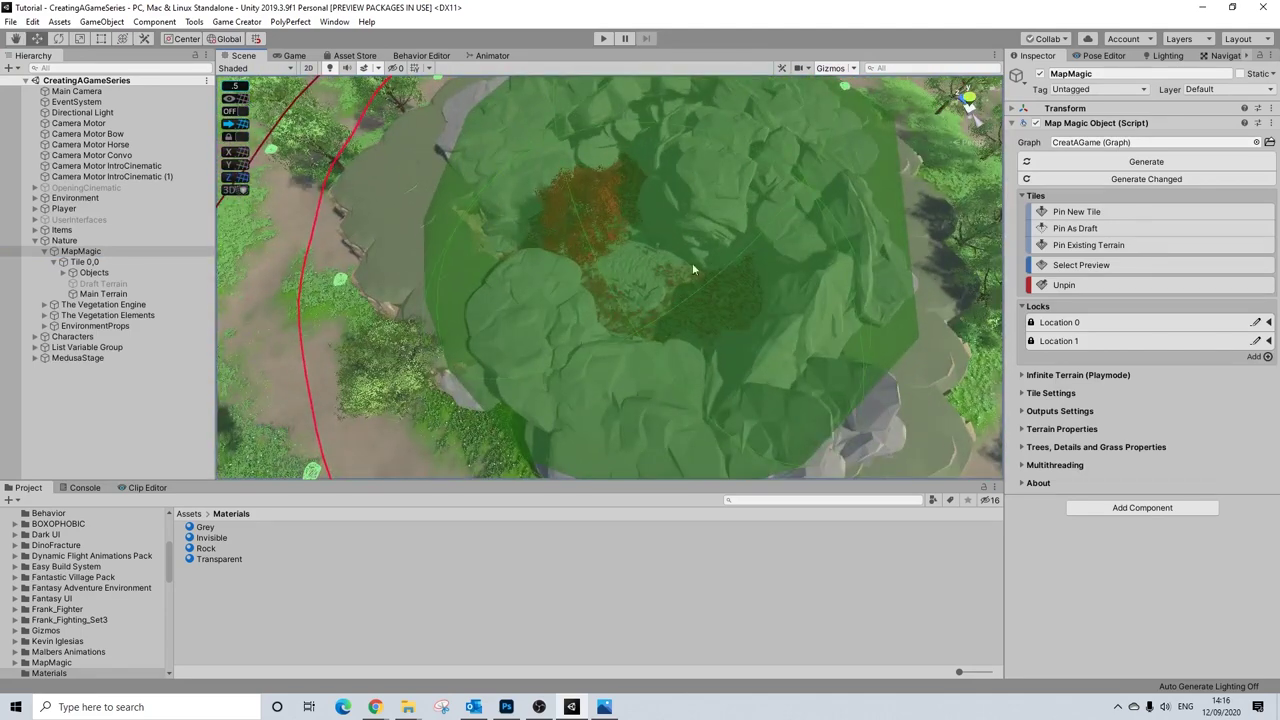
pyautogui.click(830, 68)
pyautogui.scroll(8, 607, 293)
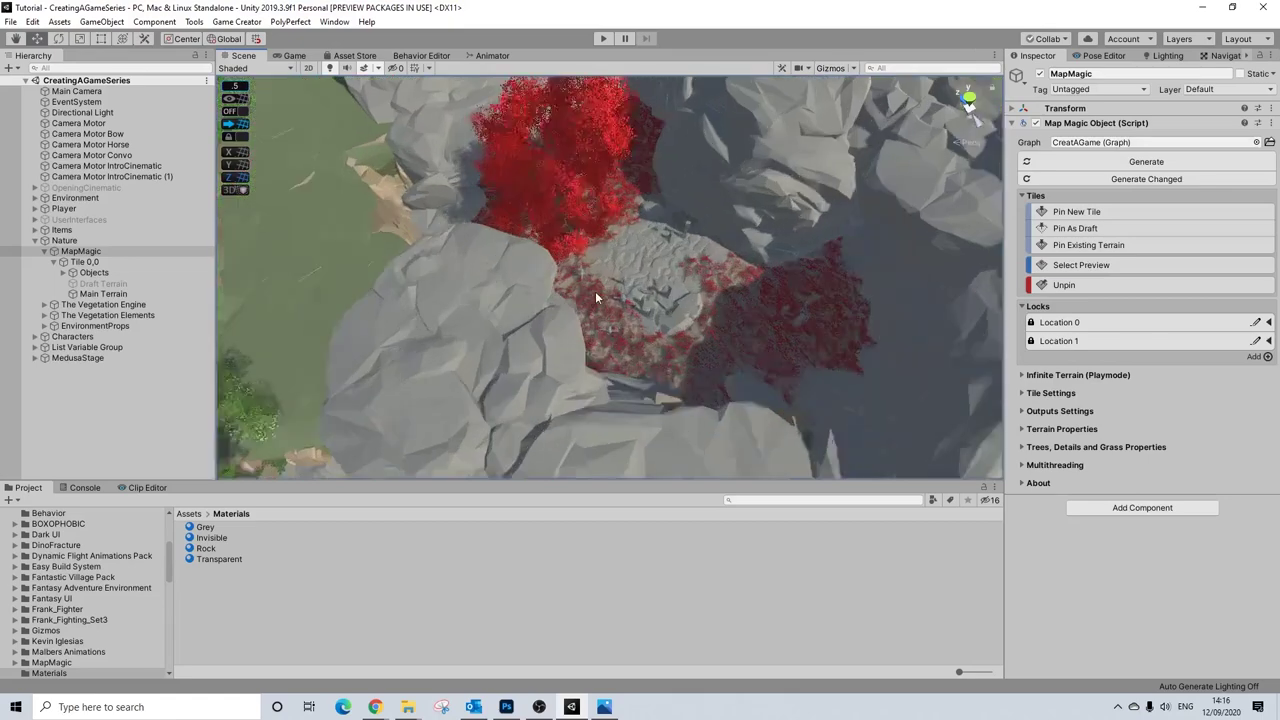
pyautogui.keyDown('alt'); pyautogui.moveTo(607, 291); pyautogui.dragTo(690, 290); pyautogui.keyUp('alt')
# - Select the Main Terrain of Tile 0,0 and examine the red grass, rocks and statues from several angles
pyautogui.click(103, 293)
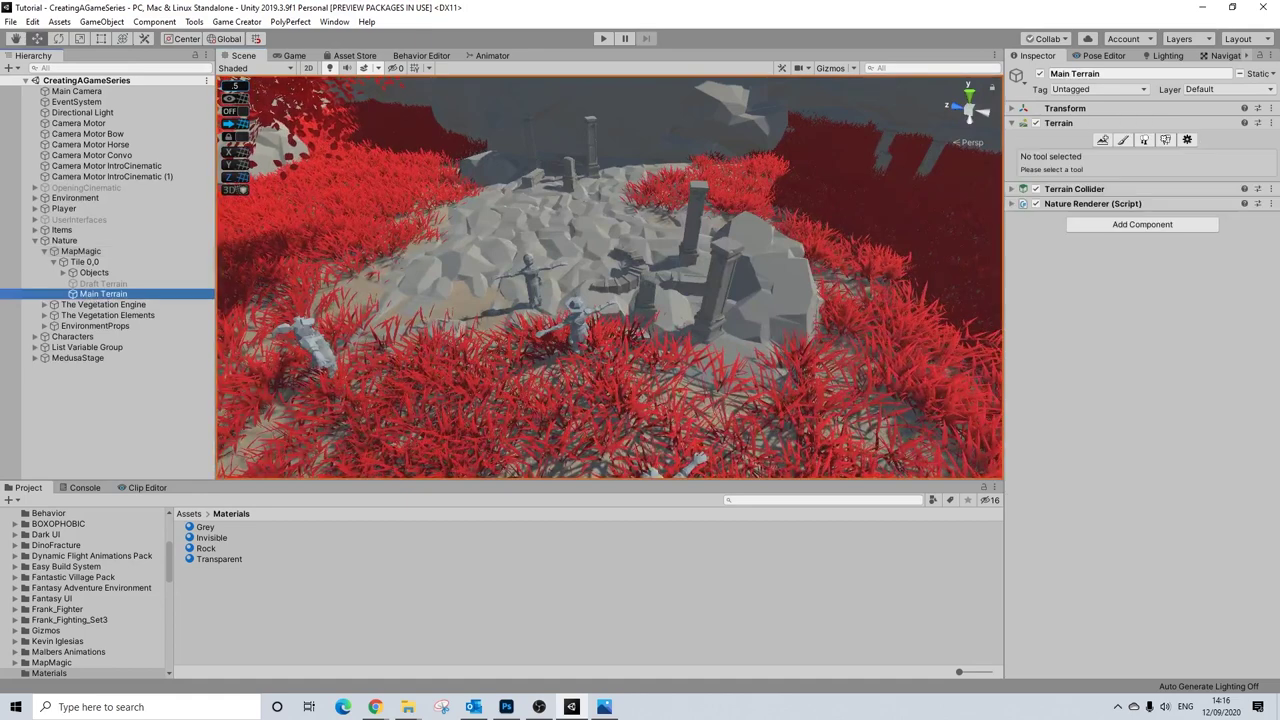
pyautogui.keyDown('alt'); pyautogui.moveTo(856, 168); pyautogui.dragTo(907, 146); pyautogui.keyUp('alt')
pyautogui.keyDown('alt'); pyautogui.moveTo(348, 211); pyautogui.dragTo(596, 211); pyautogui.keyUp('alt')
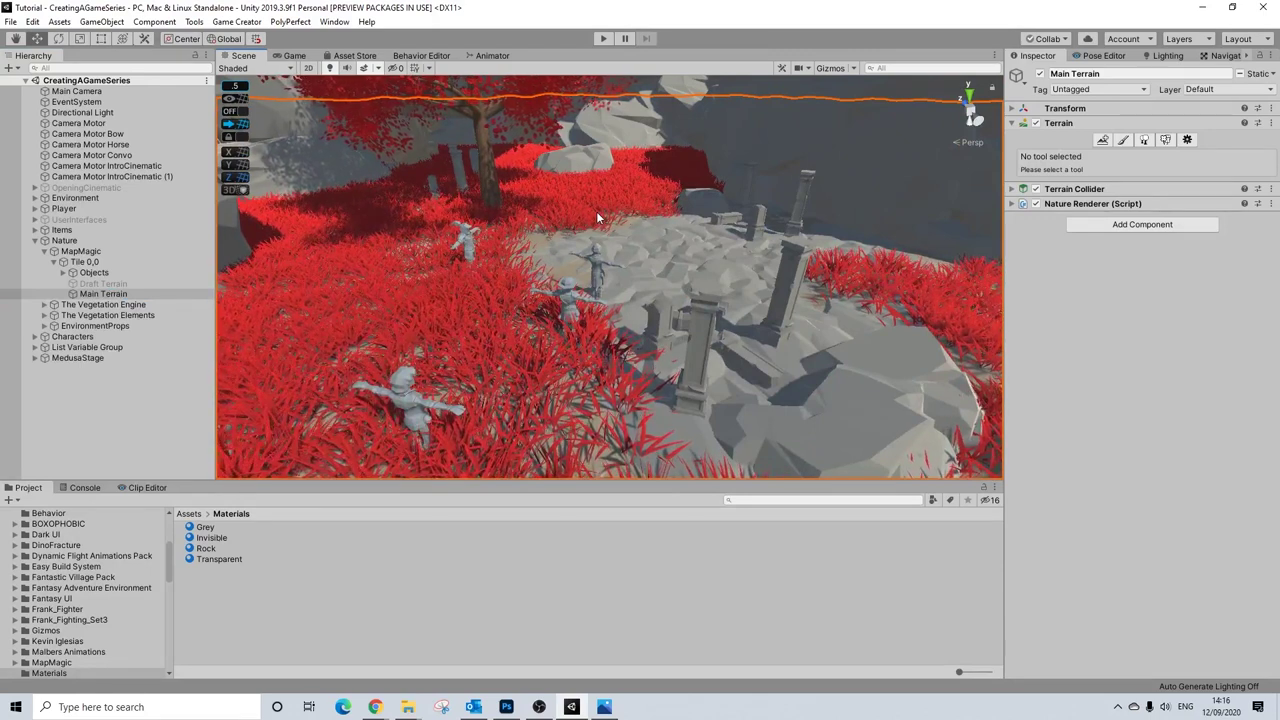
pyautogui.keyDown('alt'); pyautogui.moveTo(596, 211); pyautogui.dragTo(830, 207); pyautogui.keyUp('alt')
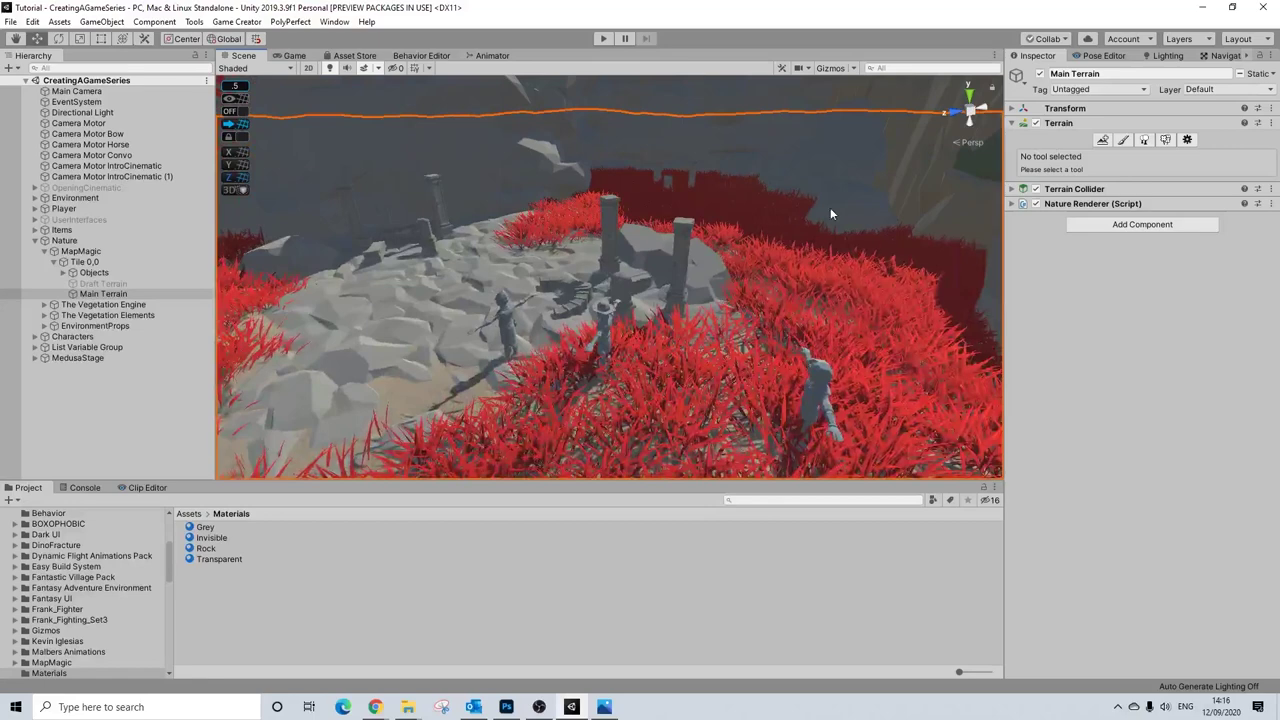
pyautogui.keyDown('alt'); pyautogui.moveTo(625, 204); pyautogui.dragTo(750, 283); pyautogui.keyUp('alt')
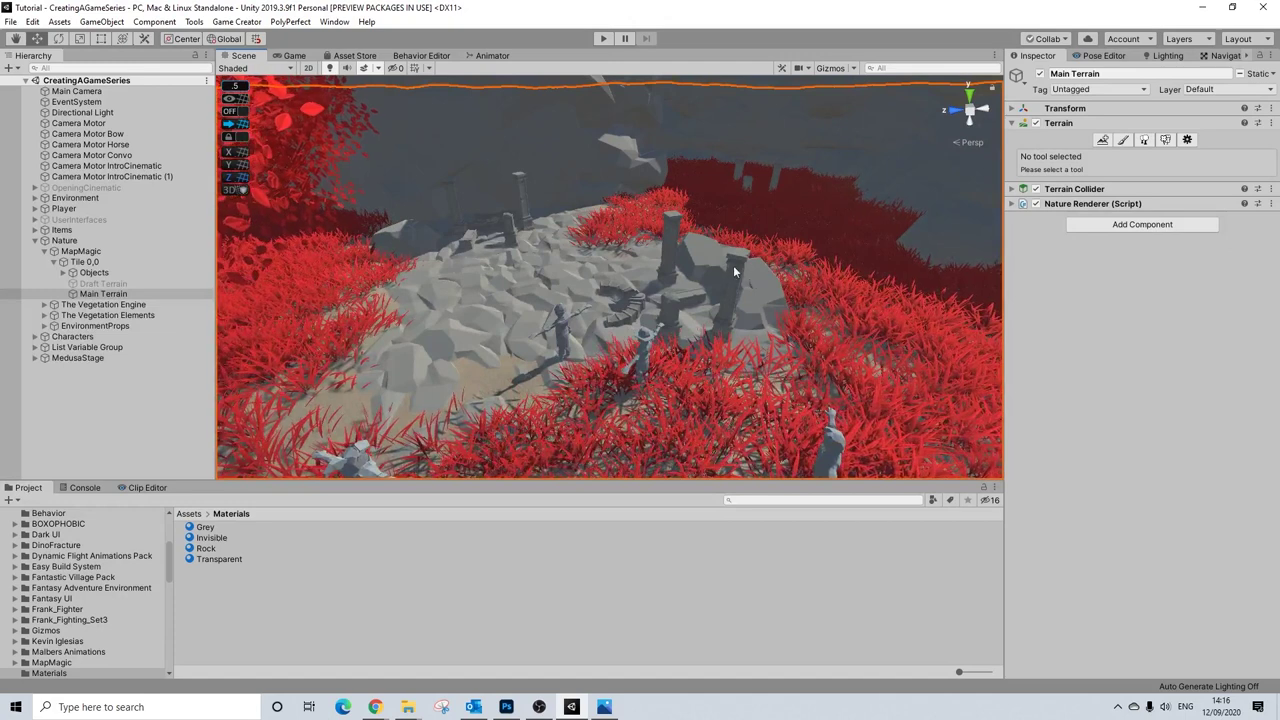
pyautogui.keyDown('alt'); pyautogui.moveTo(596, 342); pyautogui.dragTo(520, 268); pyautogui.keyUp('alt')
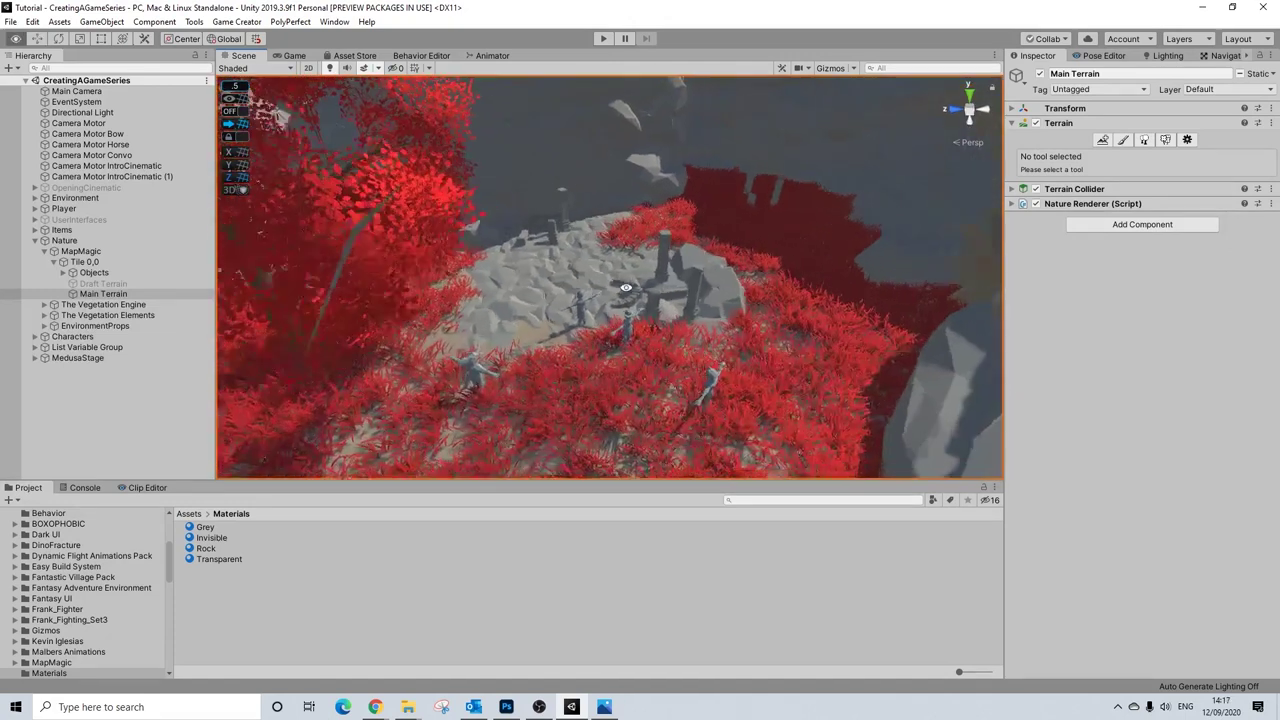
# - Find the Element (Colors) object in the MedusaStage group and view the area it covers from above
pyautogui.click(34, 240)
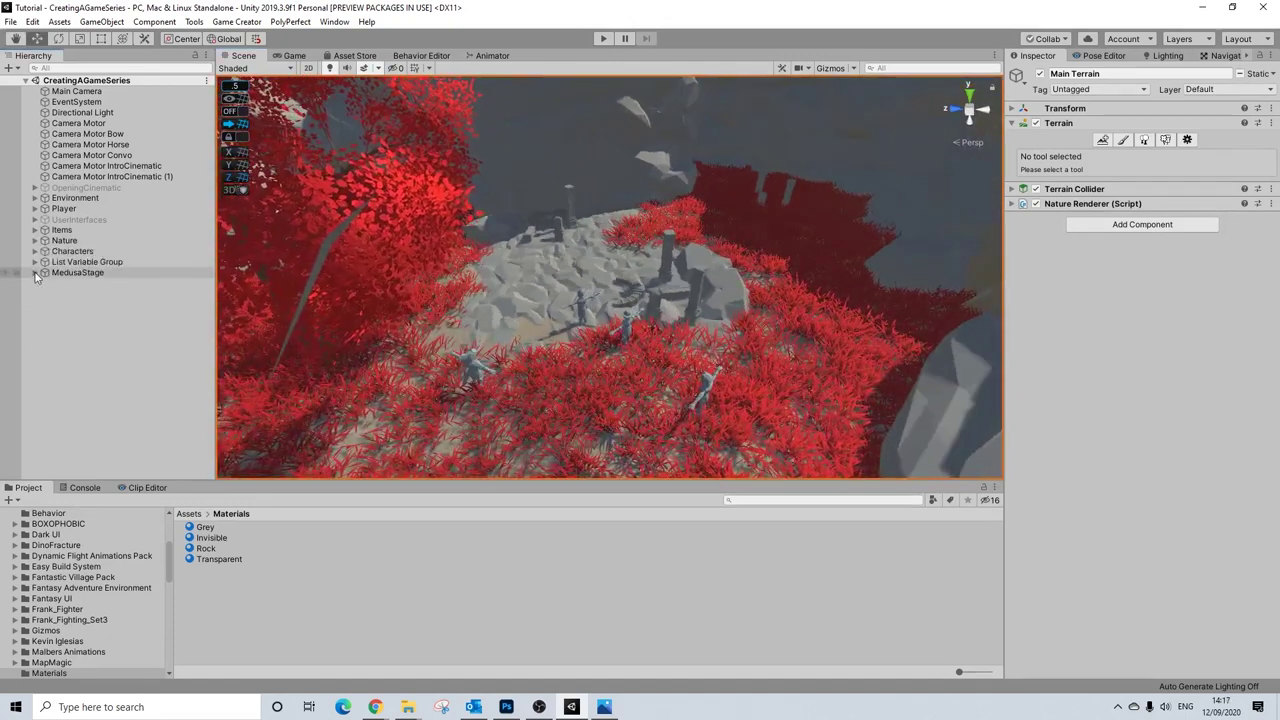
pyautogui.click(36, 272)
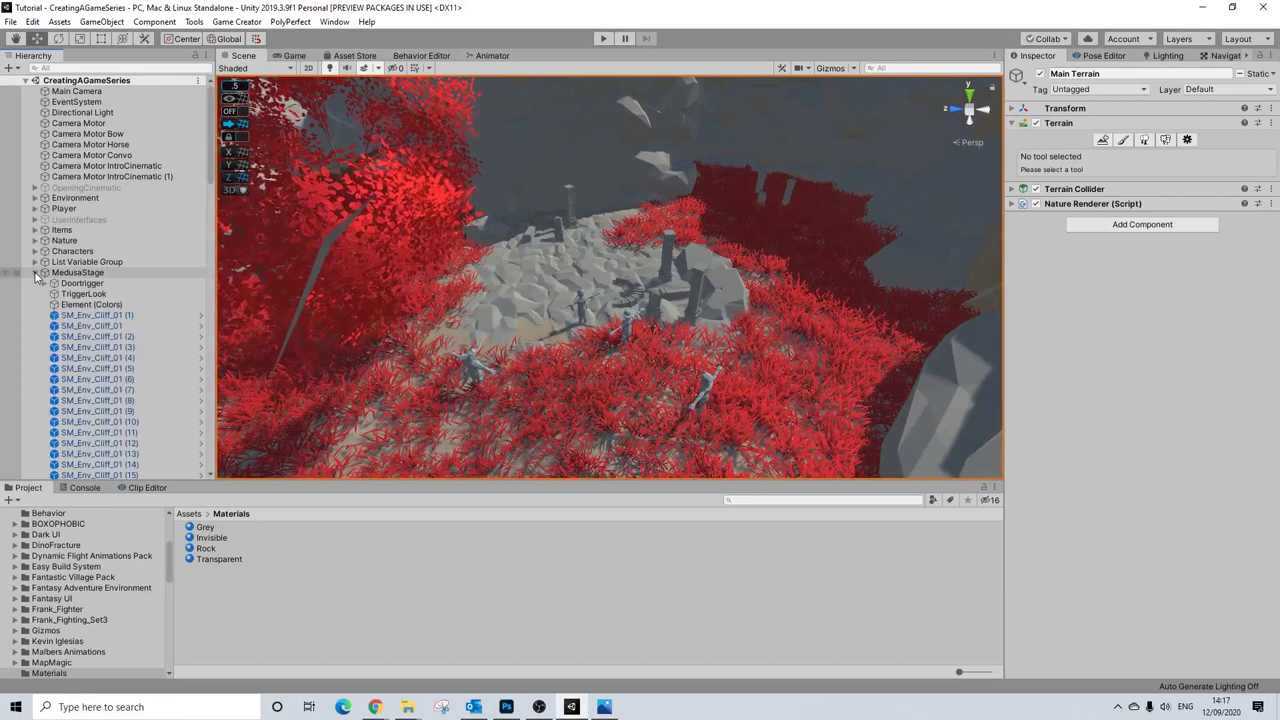
pyautogui.doubleClick(91, 304)
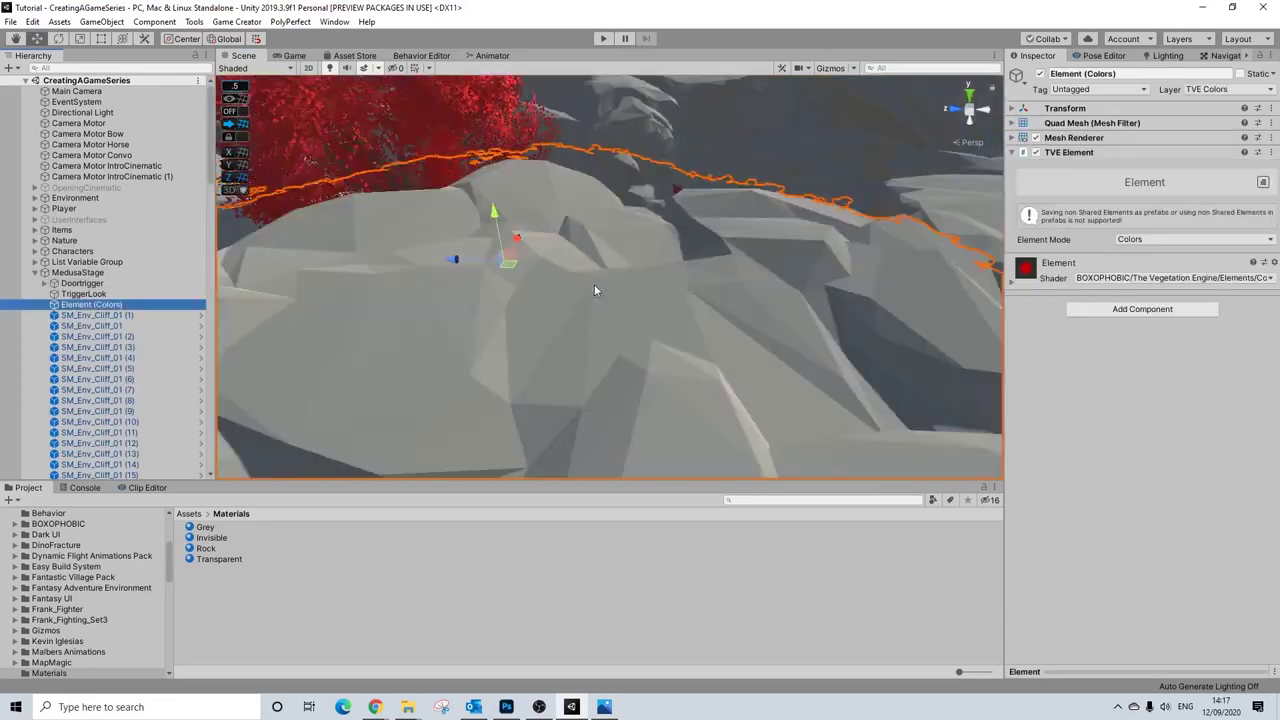
pyautogui.keyDown('alt'); pyautogui.moveTo(594, 284); pyautogui.dragTo(565, 348); pyautogui.keyUp('alt')
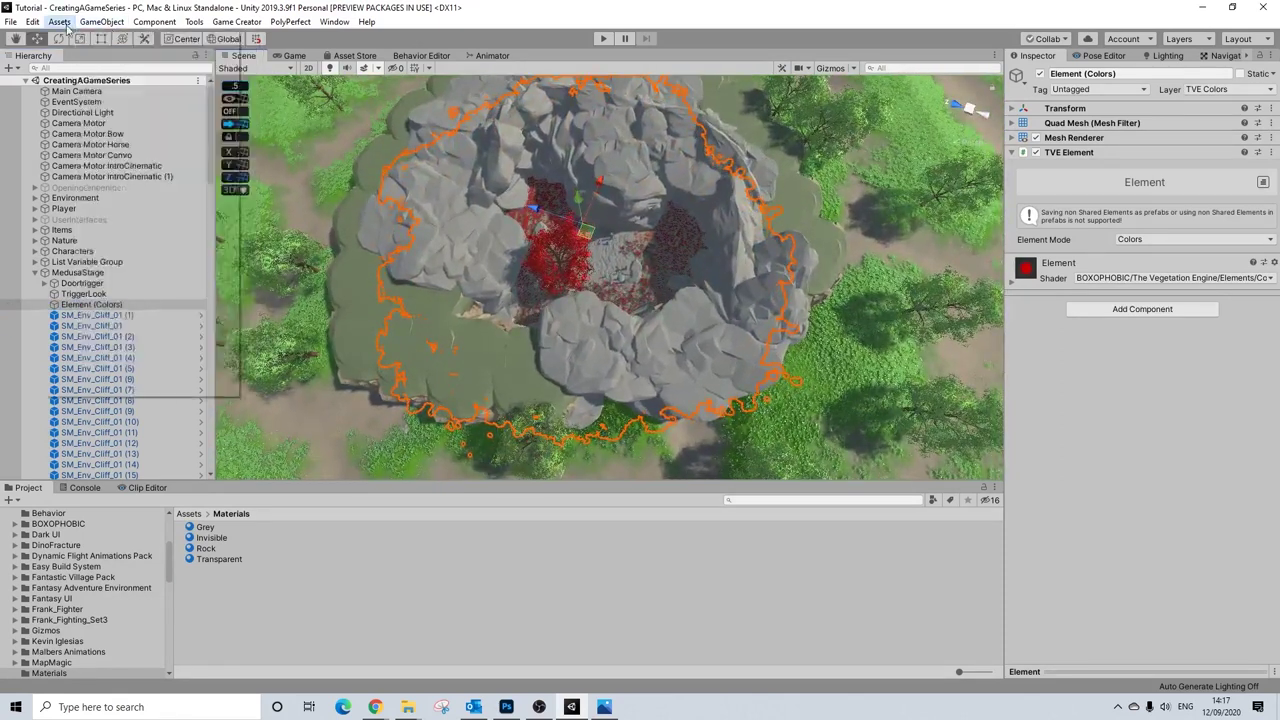
# - Locate The Vegetation Engine's Element option among the BOXOPHOBIC game object types without creating one
pyautogui.click(98, 22)
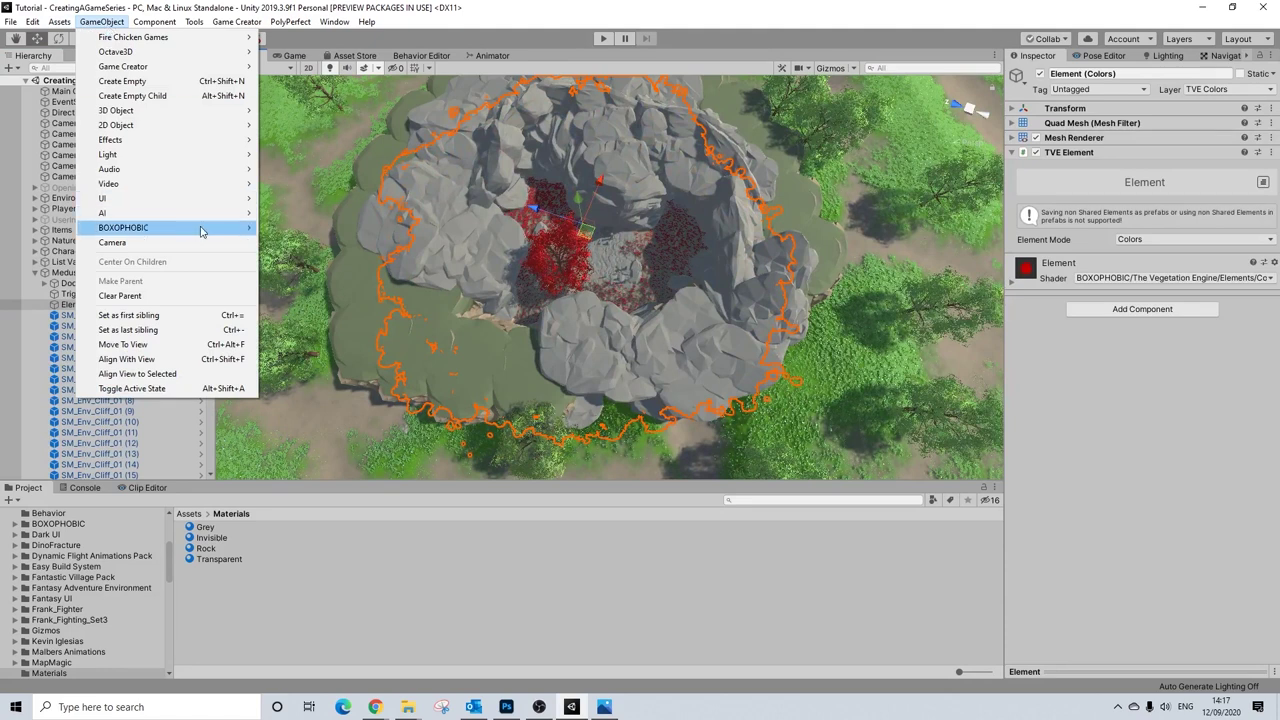
pyautogui.moveTo(204, 232)
pyautogui.moveTo(389, 251)
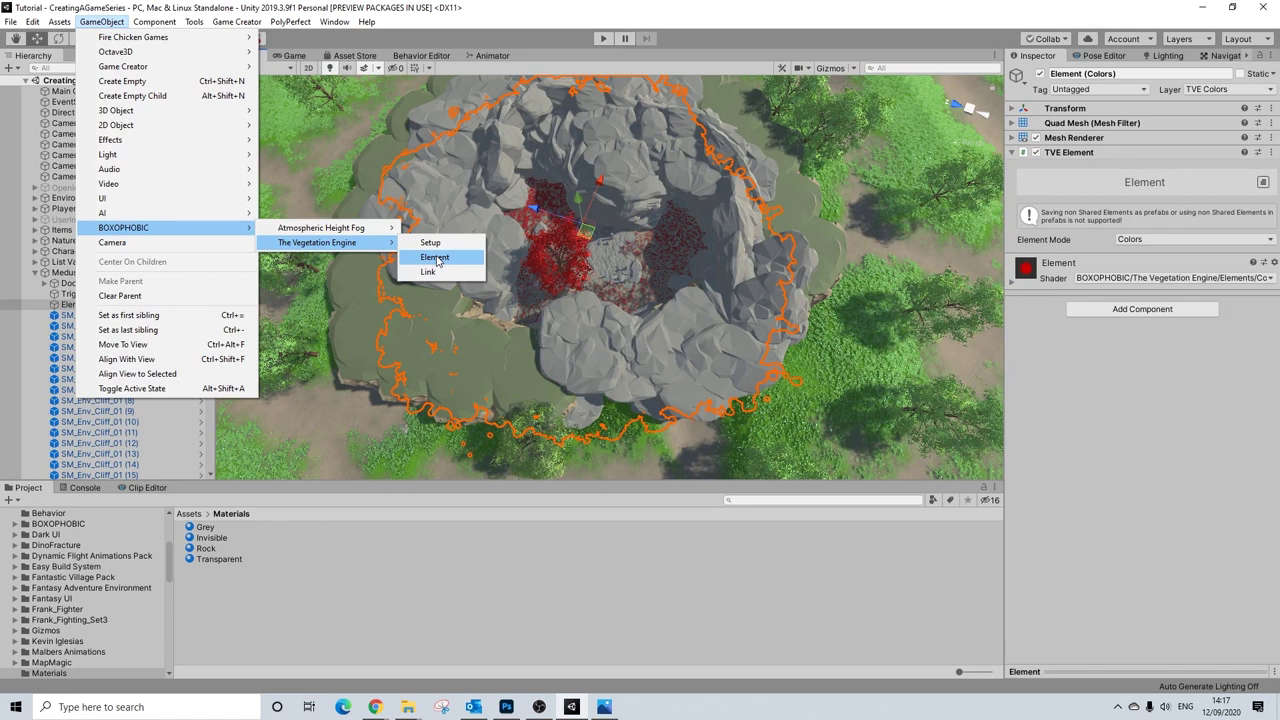
pyautogui.click(96, 330)
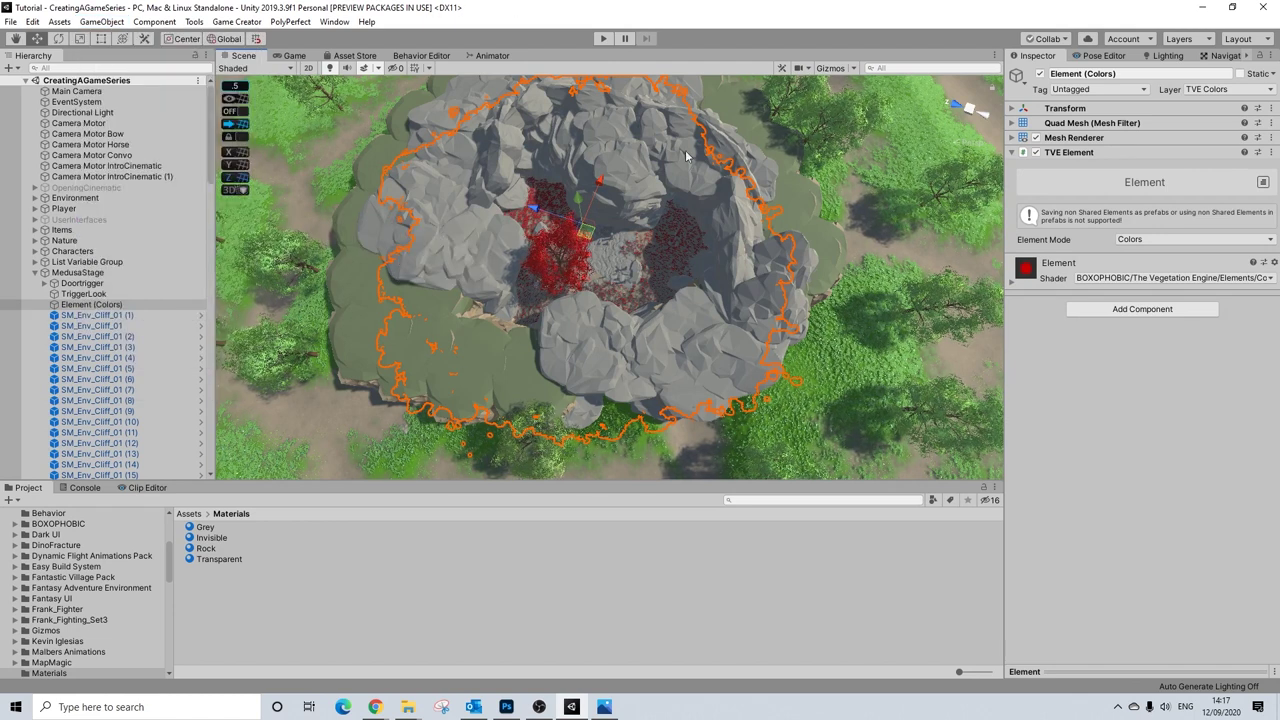
# - Expand the material settings of Element (Colors) and examine its main tint and the tinted vegetation around the arena
pyautogui.click(1011, 283)
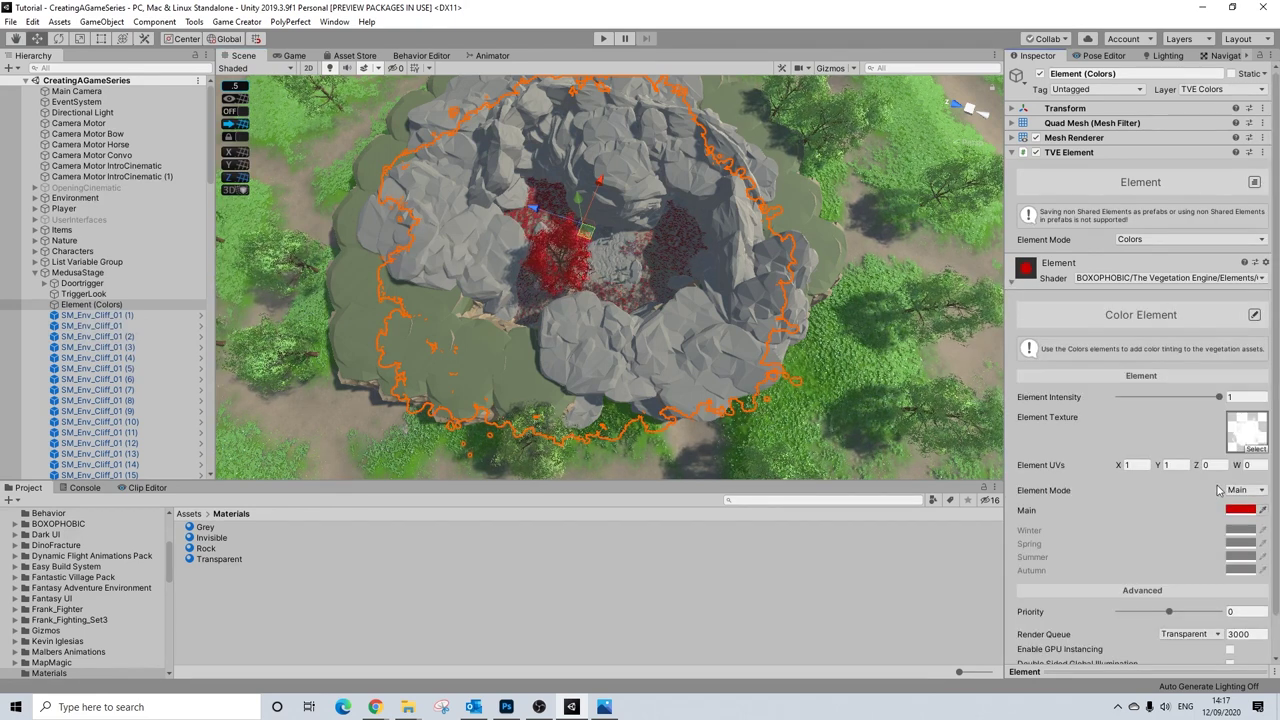
pyautogui.moveTo(601, 187); pyautogui.dragTo(497, 336)
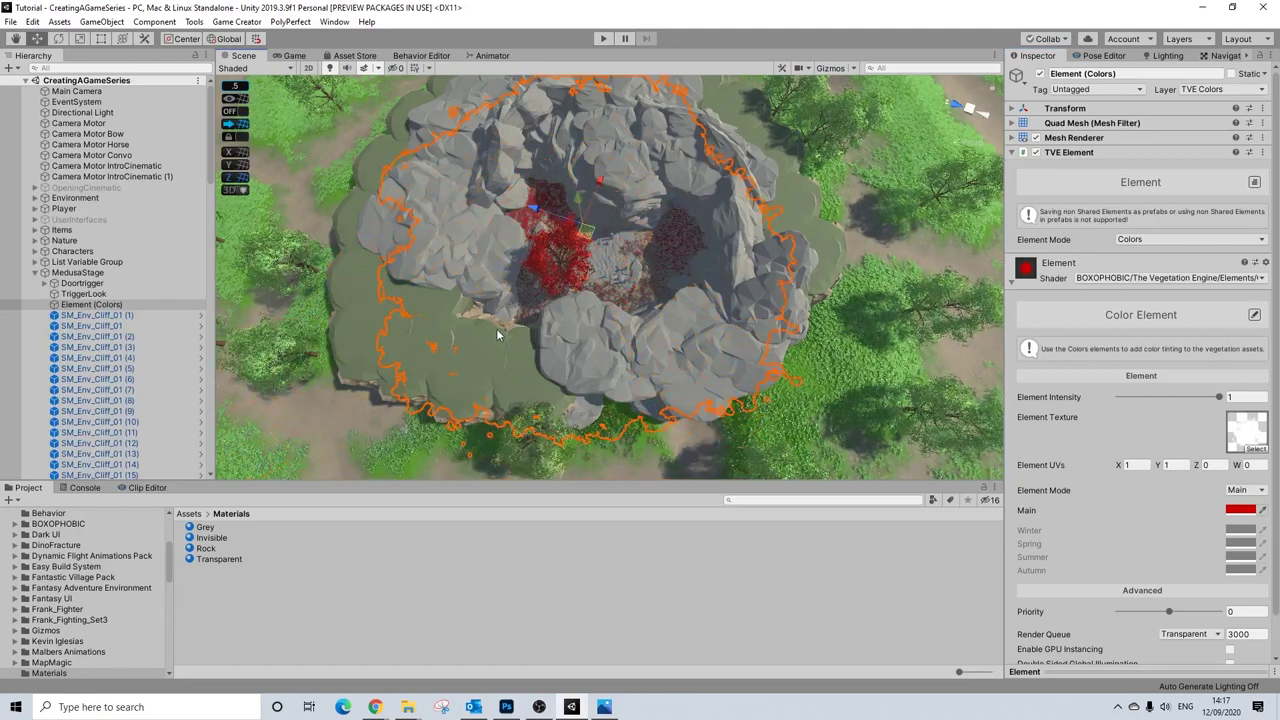
pyautogui.moveTo(539, 285); pyautogui.dragTo(660, 264, button='right')
pyautogui.scroll(-3, 666, 262)
pyautogui.moveTo(672, 262); pyautogui.dragTo(622, 272, button='middle')
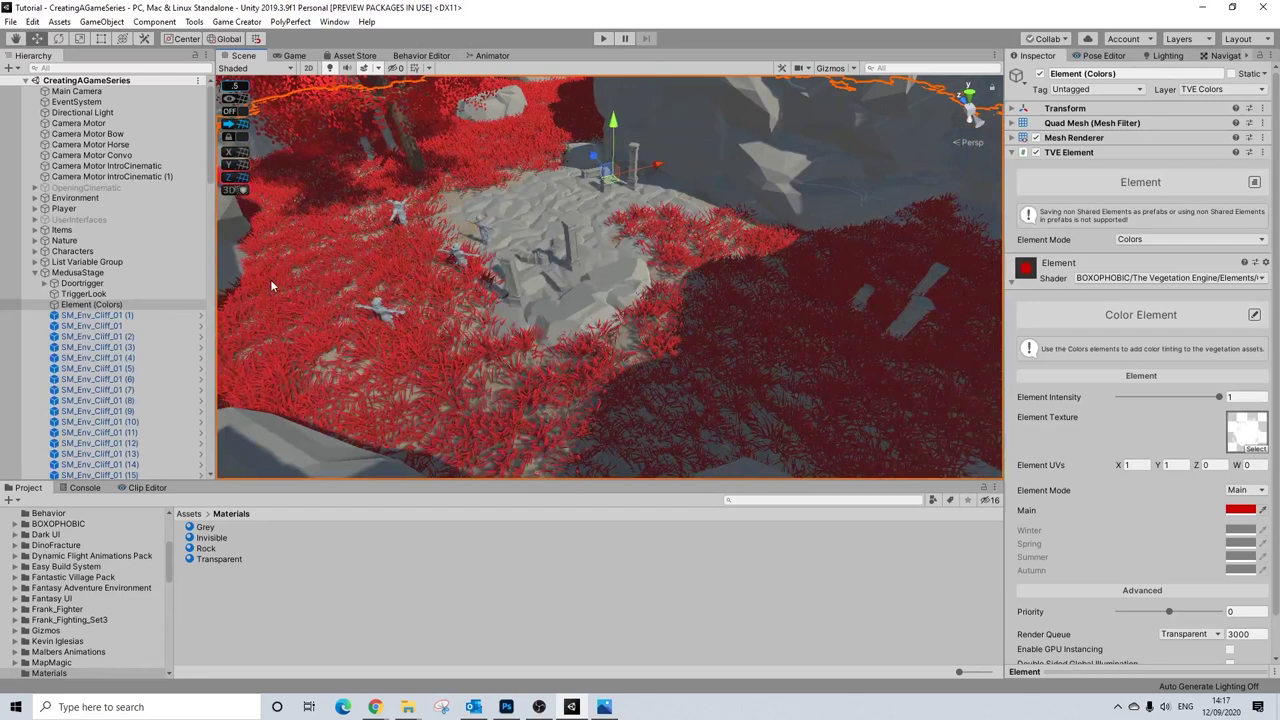
# - Select the Main Terrain under Nature and activate its Paint Details tool over the Medusa stage
pyautogui.click(44, 241)
pyautogui.click(100, 294)
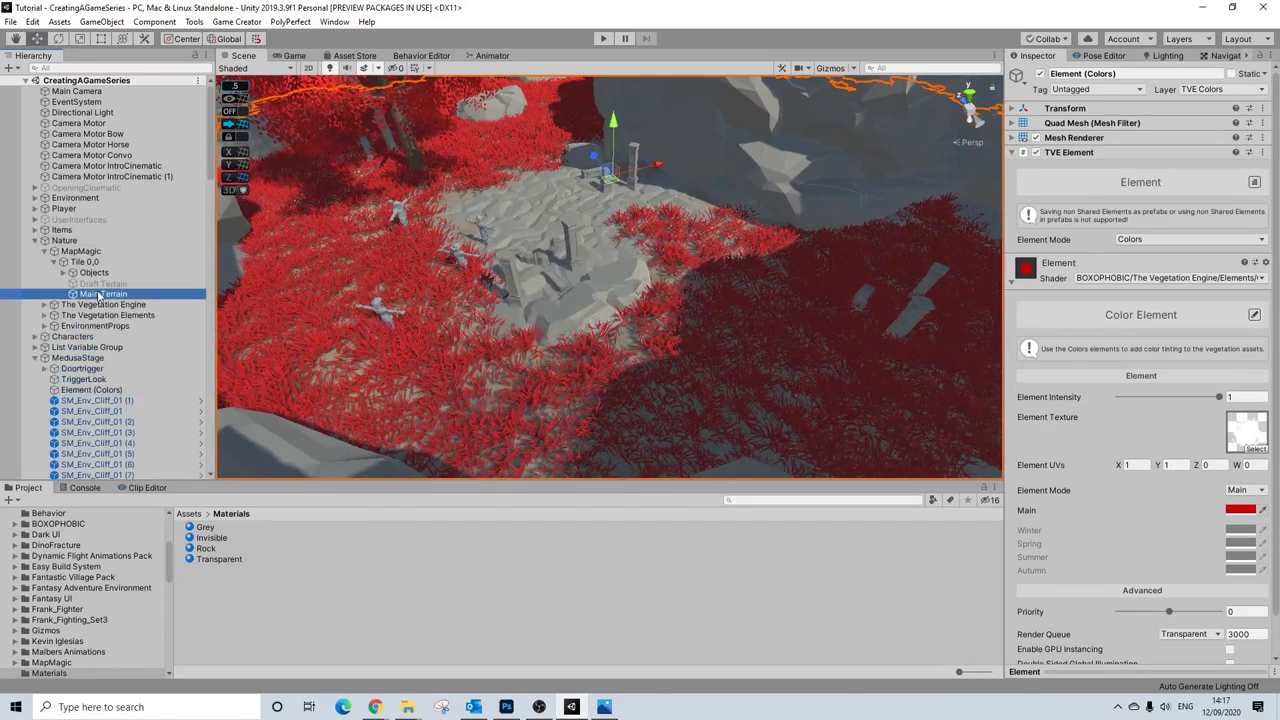
pyautogui.click(1165, 140)
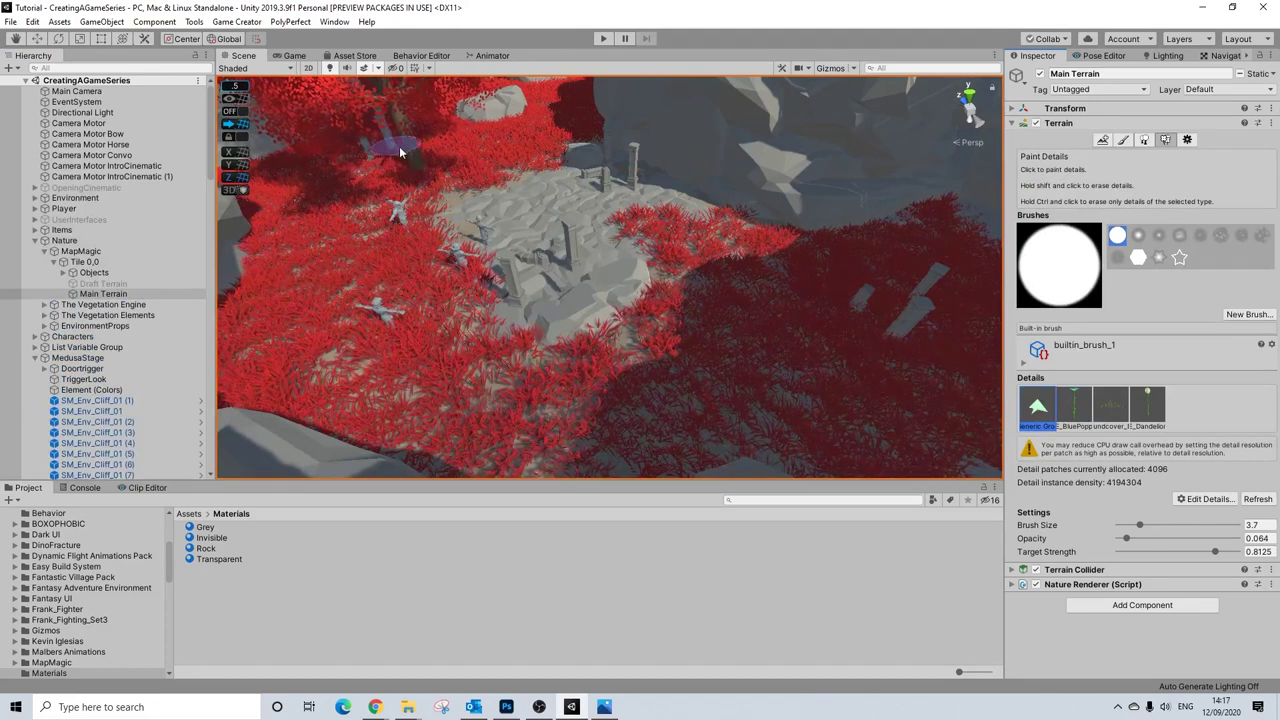
pyautogui.moveTo(617, 222); pyautogui.dragTo(615, 290, button='right')
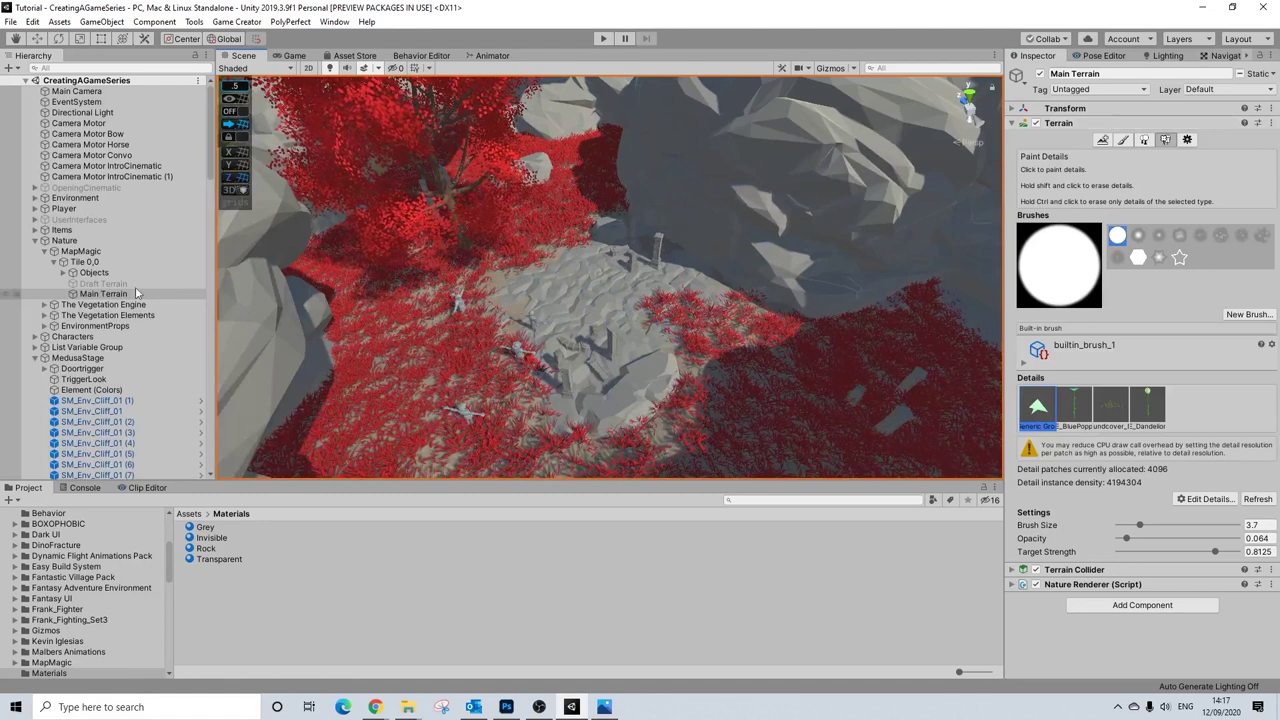
# - Select the TriggerLook object in MedusaStage and view the area its sphere collider covers from above
pyautogui.click(35, 241)
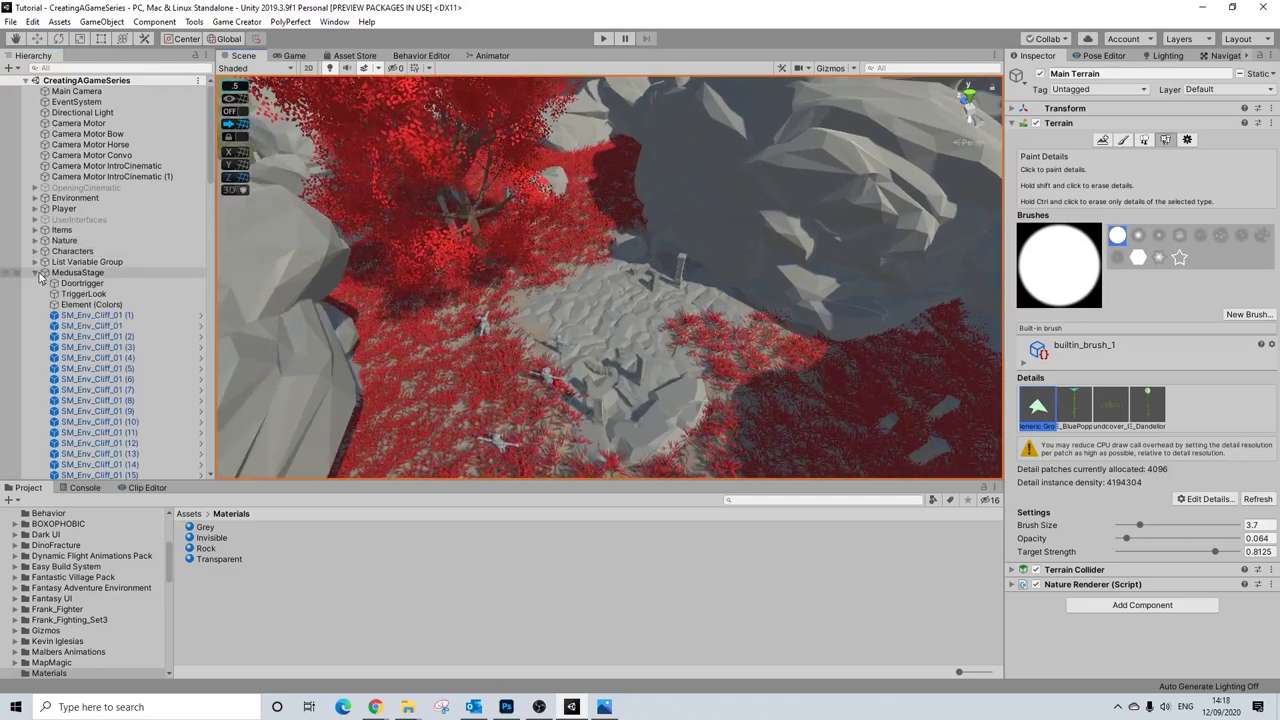
pyautogui.click(86, 294)
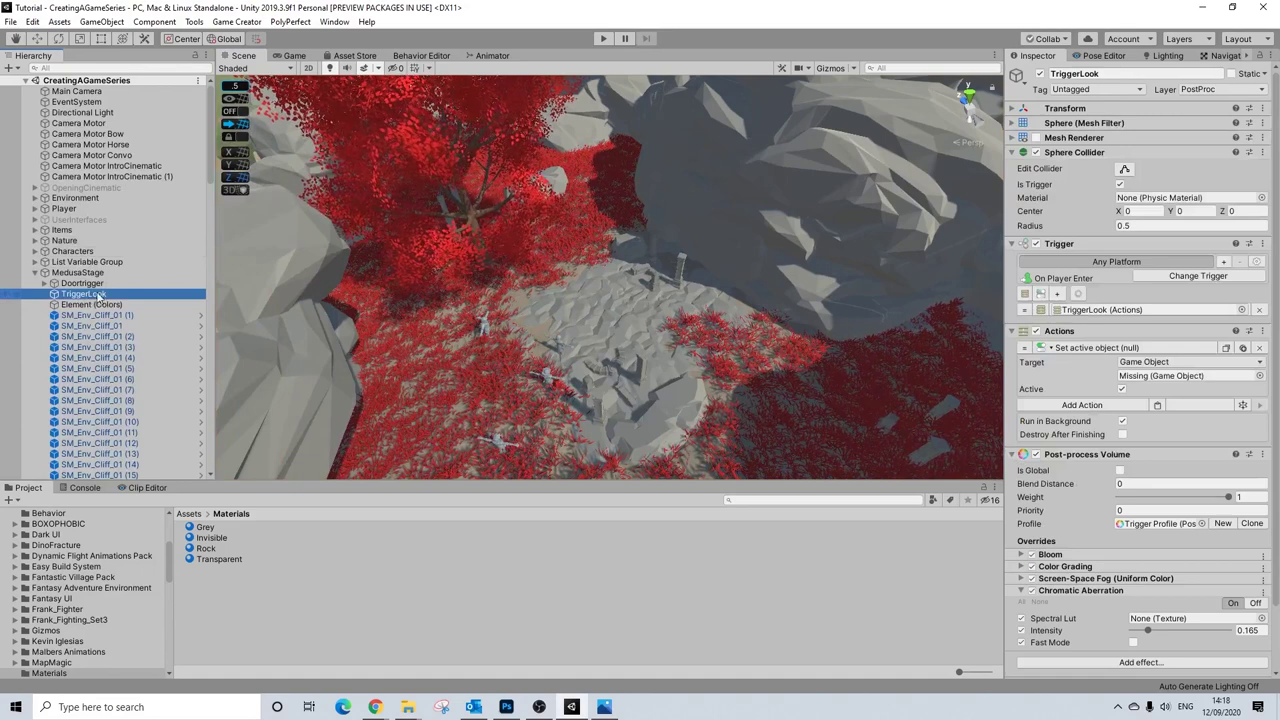
pyautogui.scroll(-5, 578, 283)
pyautogui.keyDown('alt'); pyautogui.moveTo(578, 283); pyautogui.dragTo(487, 318); pyautogui.keyUp('alt')
pyautogui.scroll(-10, 487, 318)
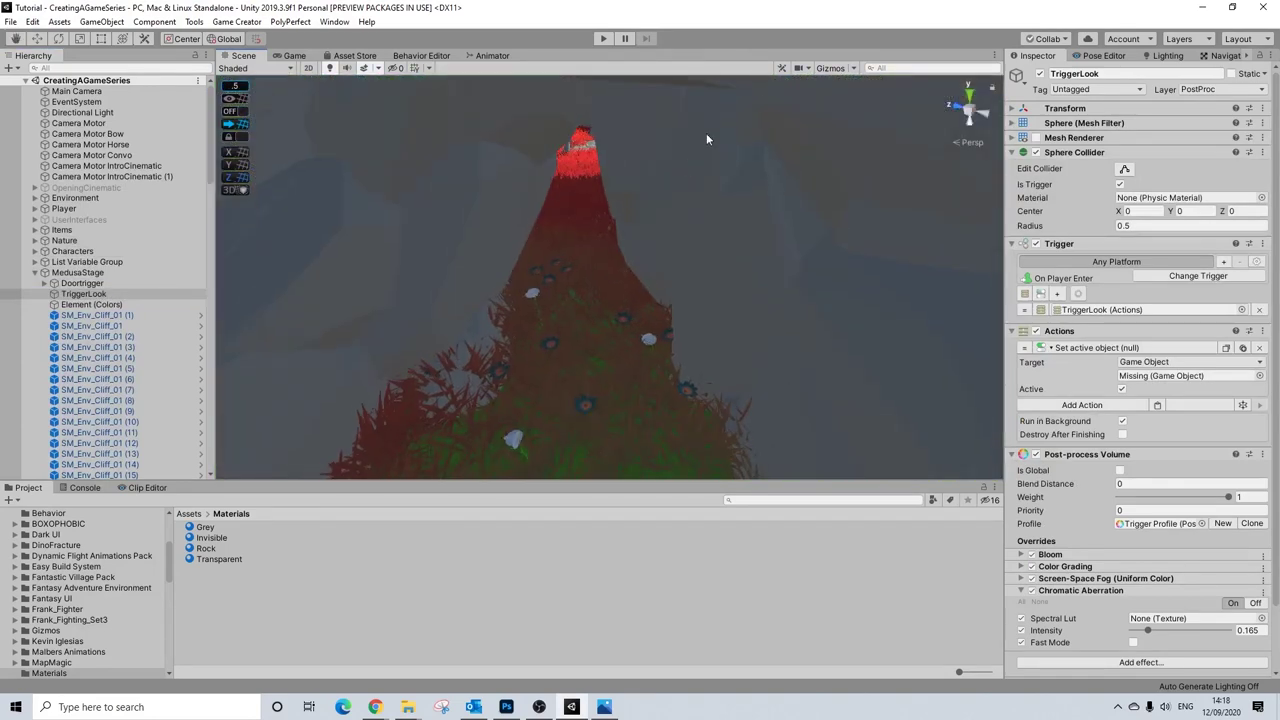
pyautogui.scroll(-5, 706, 133)
pyautogui.scroll(-2, 635, 202)
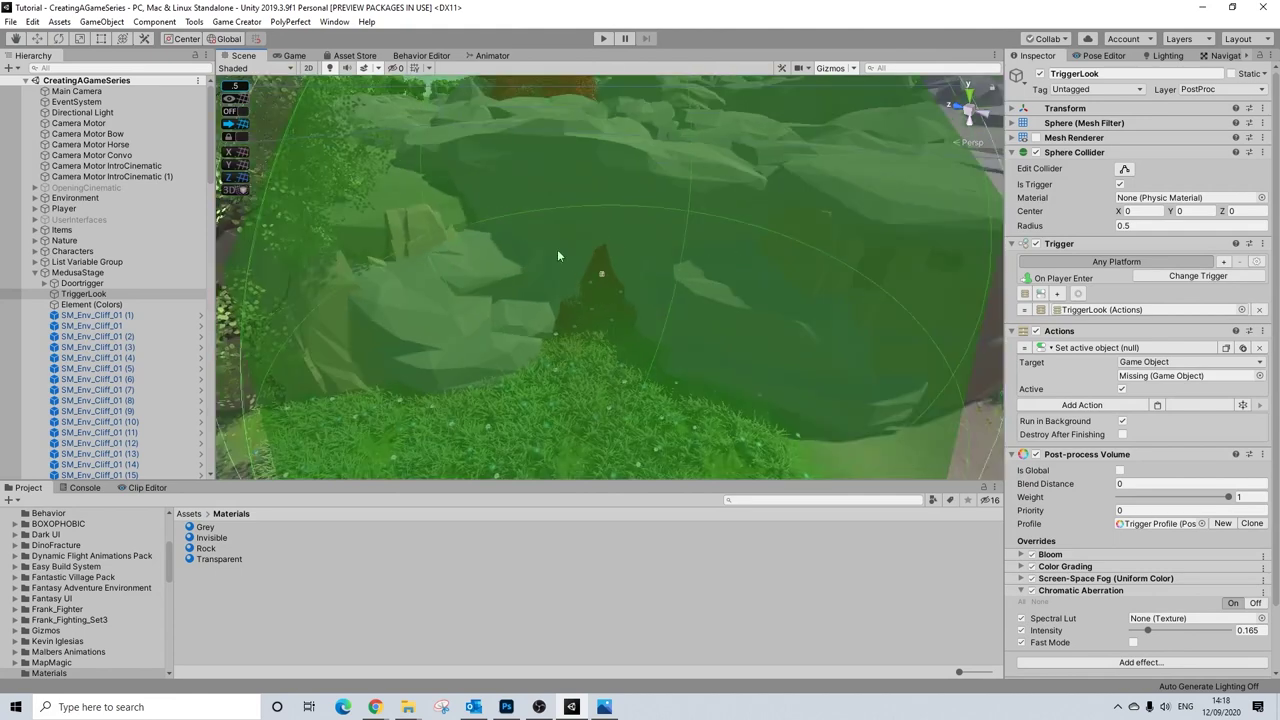
pyautogui.keyDown('alt'); pyautogui.moveTo(404, 200); pyautogui.dragTo(504, 421); pyautogui.keyUp('alt')
pyautogui.moveTo(504, 421); pyautogui.dragTo(685, 368, button='middle')
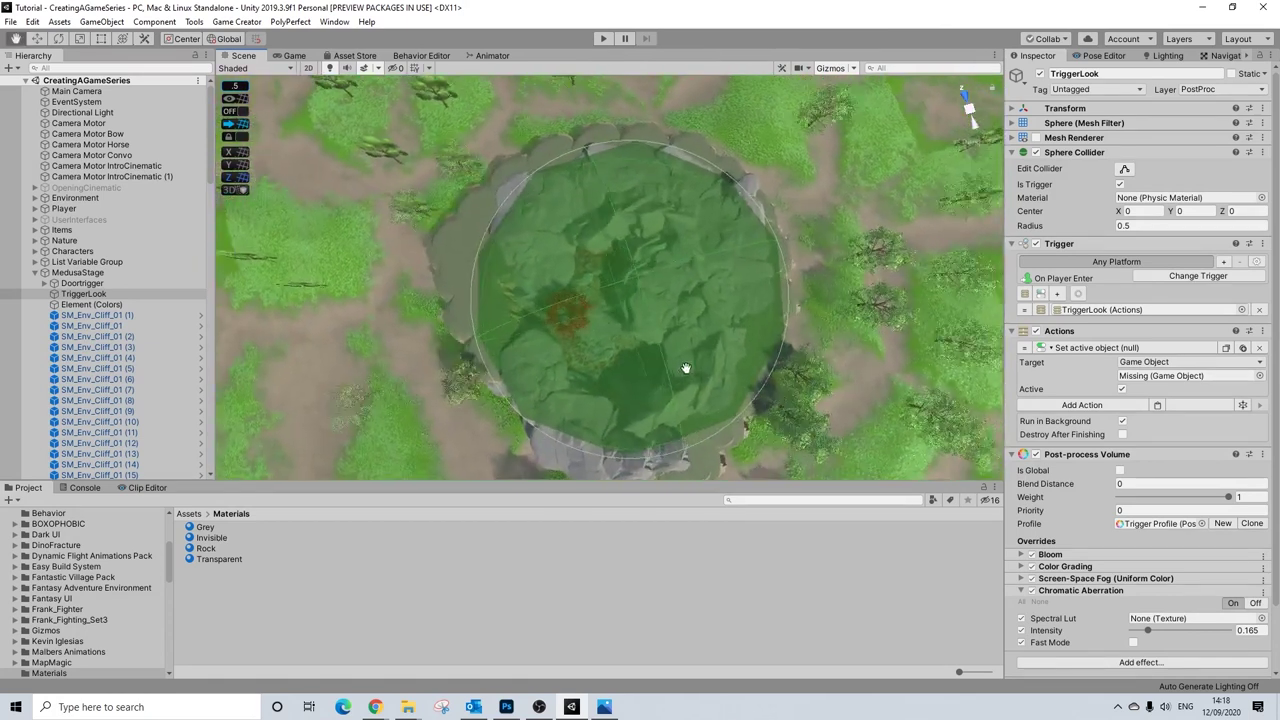
# - Move the TriggerLook sphere horizontally along both ground axes to centre it over the ring of cliffs
pyautogui.click(36, 39)
pyautogui.keyDown('alt'); pyautogui.moveTo(616, 246); pyautogui.dragTo(650, 252); pyautogui.keyUp('alt')
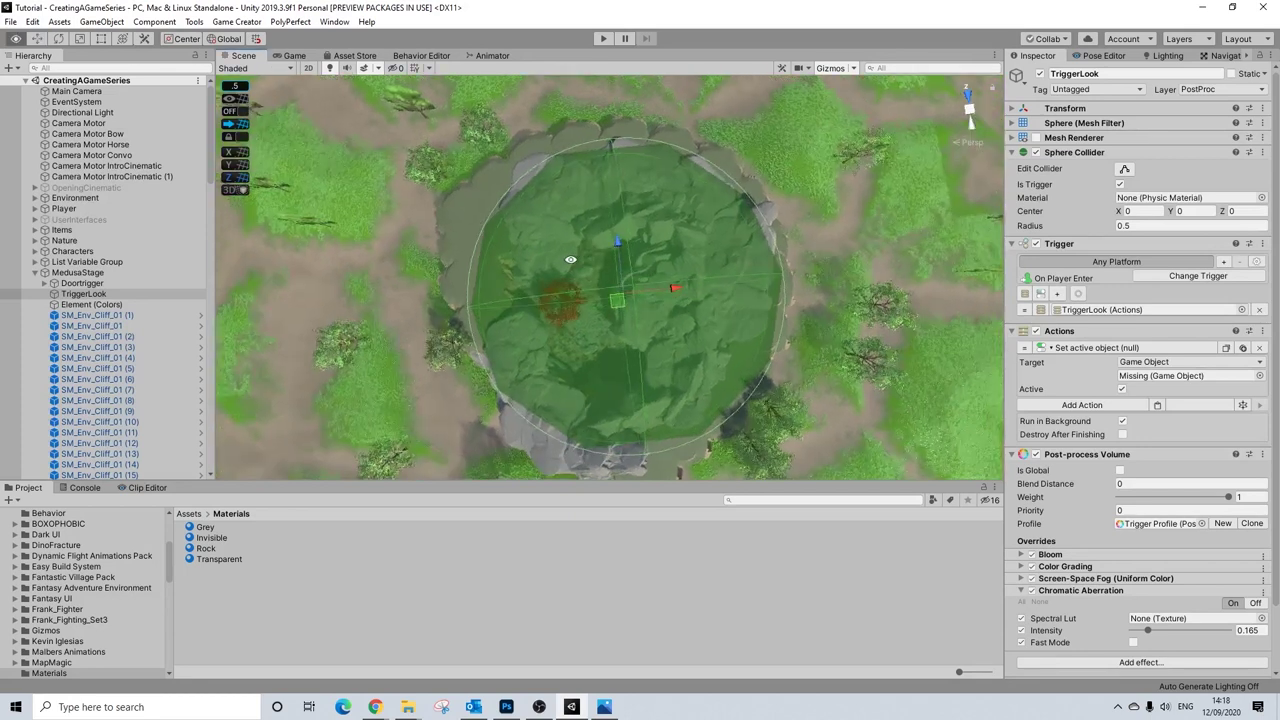
pyautogui.scroll(-2, 660, 253)
pyautogui.moveTo(660, 253); pyautogui.dragTo(588, 260, button='middle')
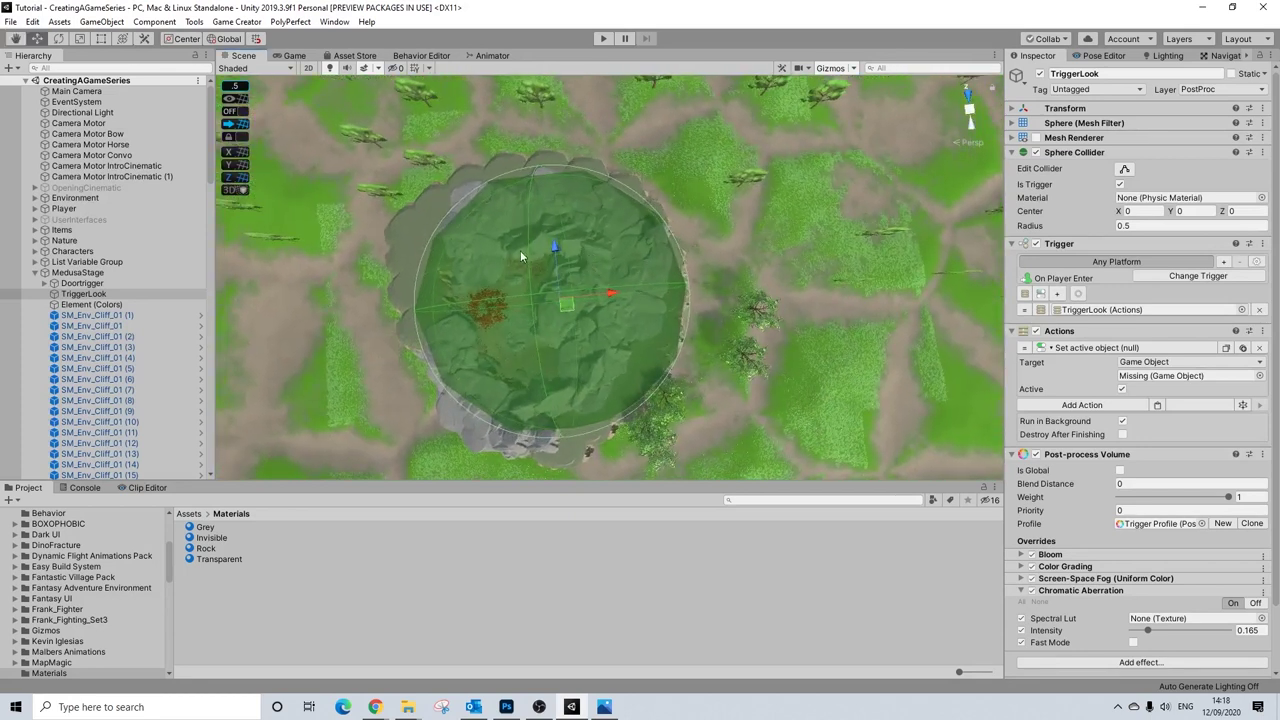
pyautogui.moveTo(553, 250); pyautogui.dragTo(556, 241)
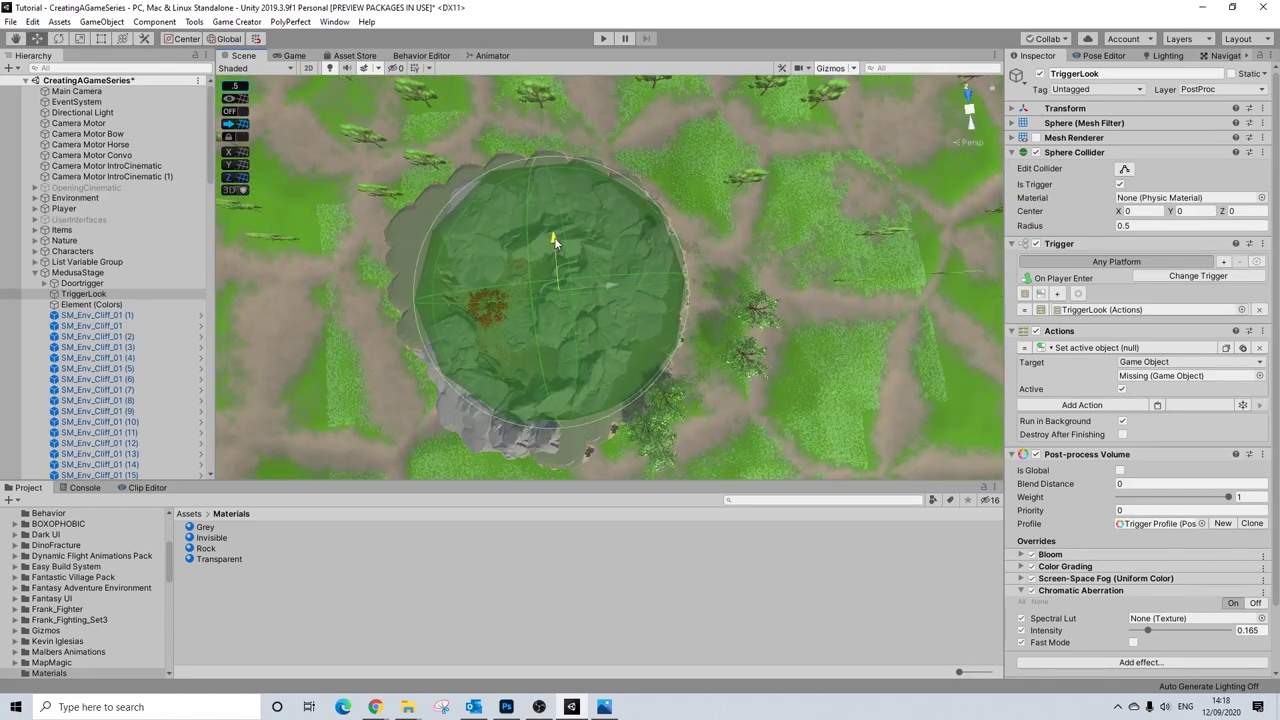
pyautogui.moveTo(605, 290); pyautogui.dragTo(595, 292)
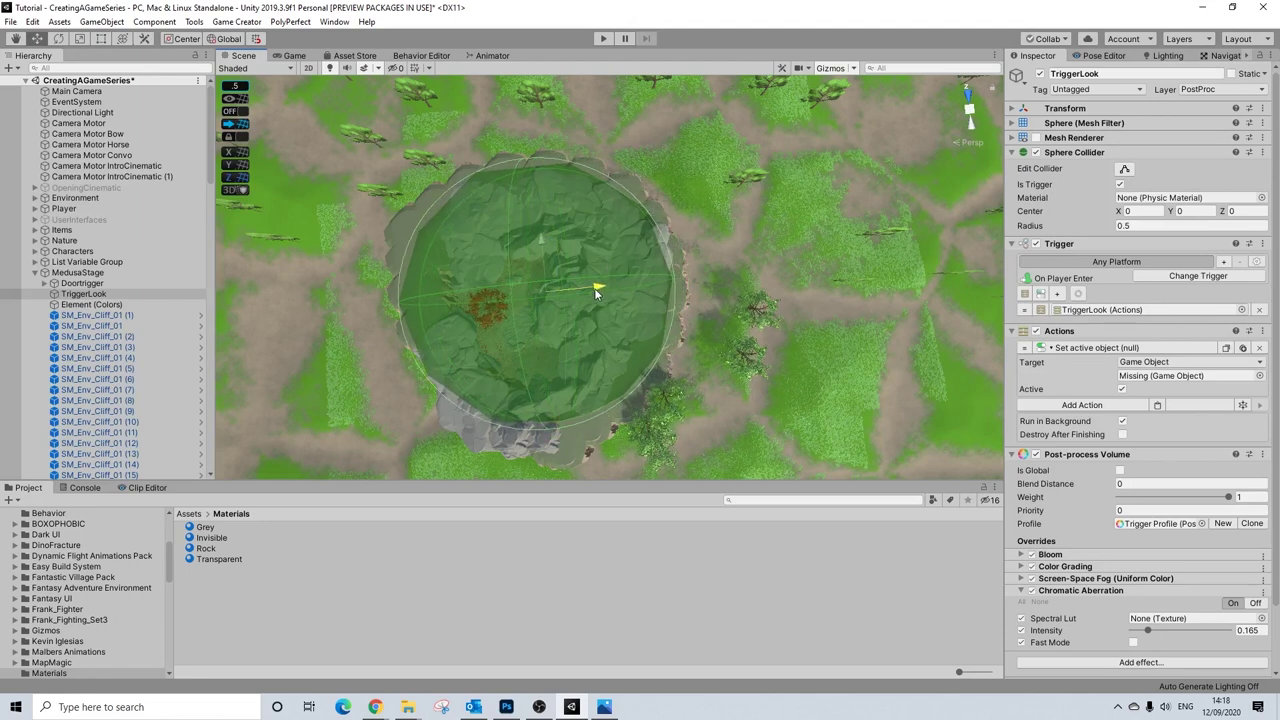
pyautogui.moveTo(540, 241); pyautogui.dragTo(541, 244)
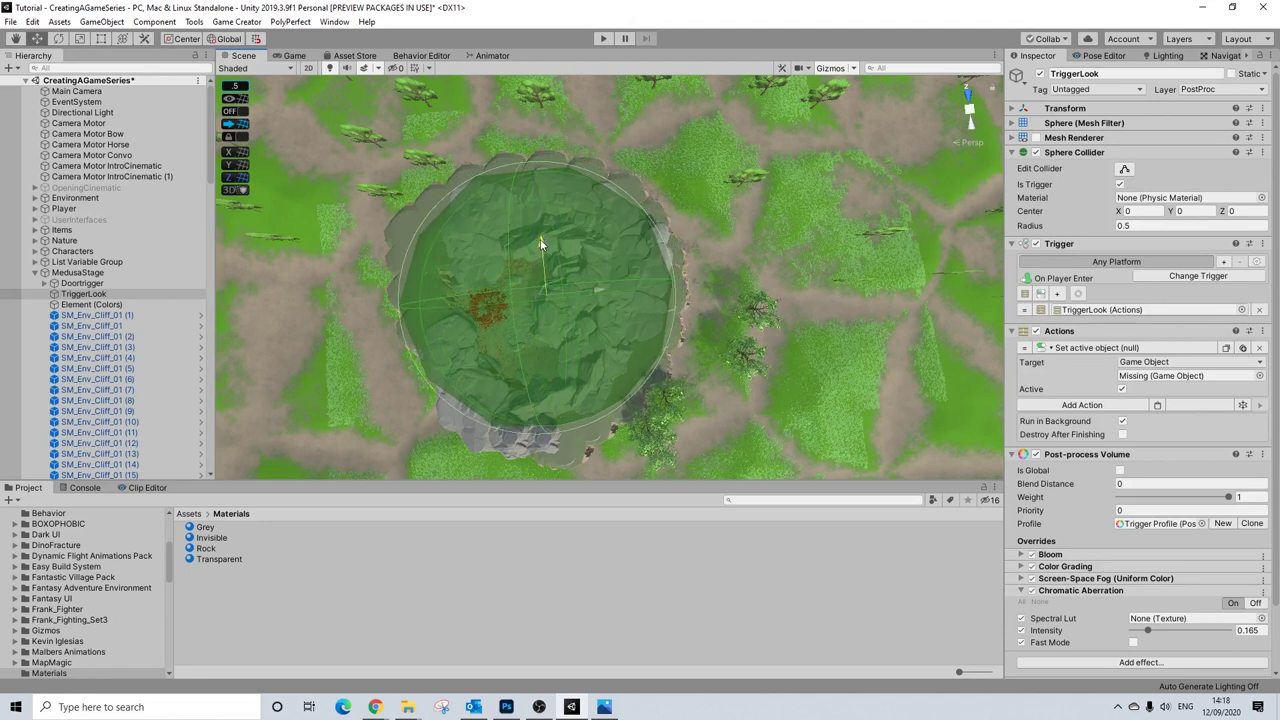
# - Examine how the TriggerLook sphere covers the cliffs and arena from the side and from above
pyautogui.keyDown('alt'); pyautogui.moveTo(409, 328); pyautogui.dragTo(563, 343); pyautogui.keyUp('alt')
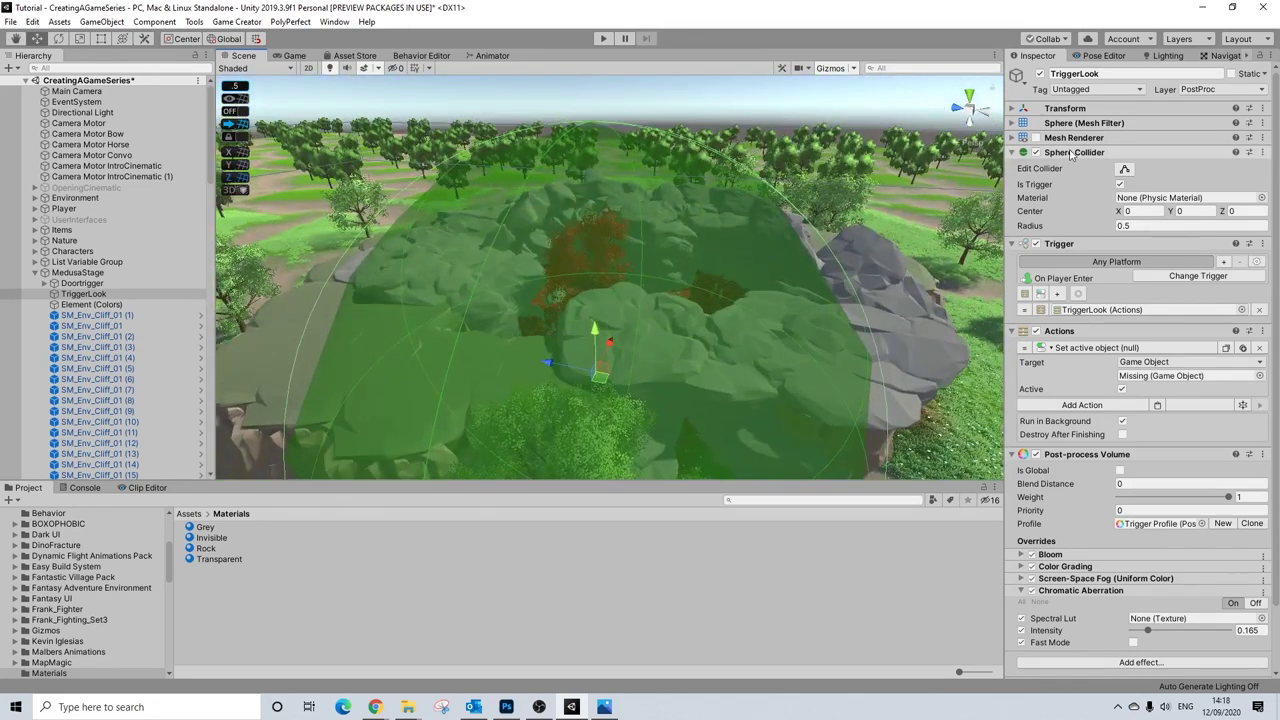
pyautogui.keyDown('alt'); pyautogui.moveTo(582, 214); pyautogui.dragTo(697, 356); pyautogui.keyUp('alt')
pyautogui.scroll(-5, 697, 356)
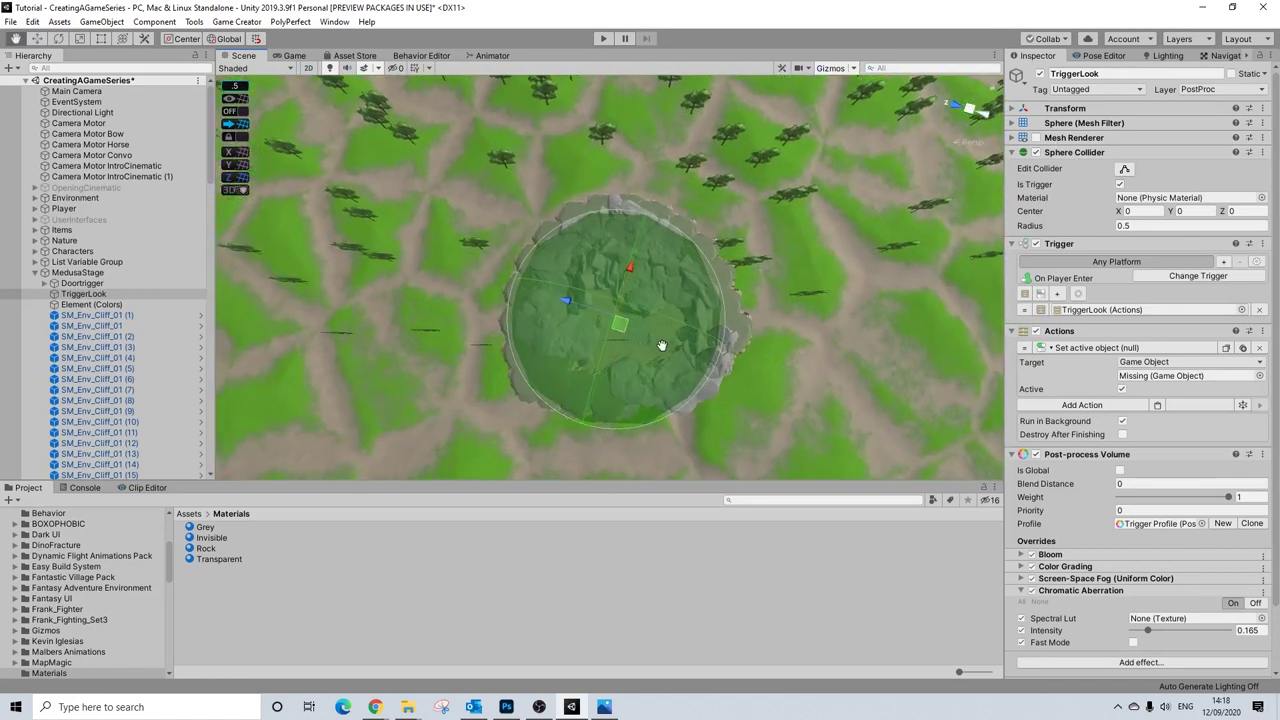
pyautogui.moveTo(638, 269); pyautogui.dragTo(633, 304)
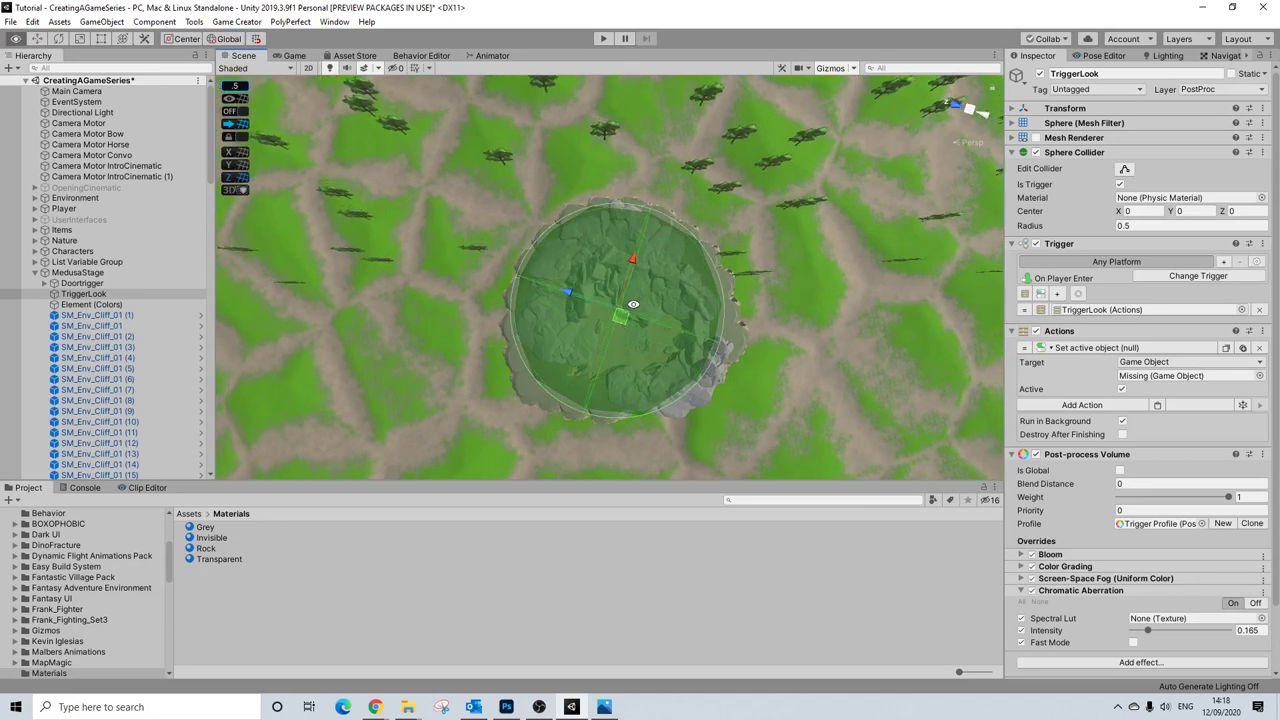
pyautogui.scroll(8, 628, 270)
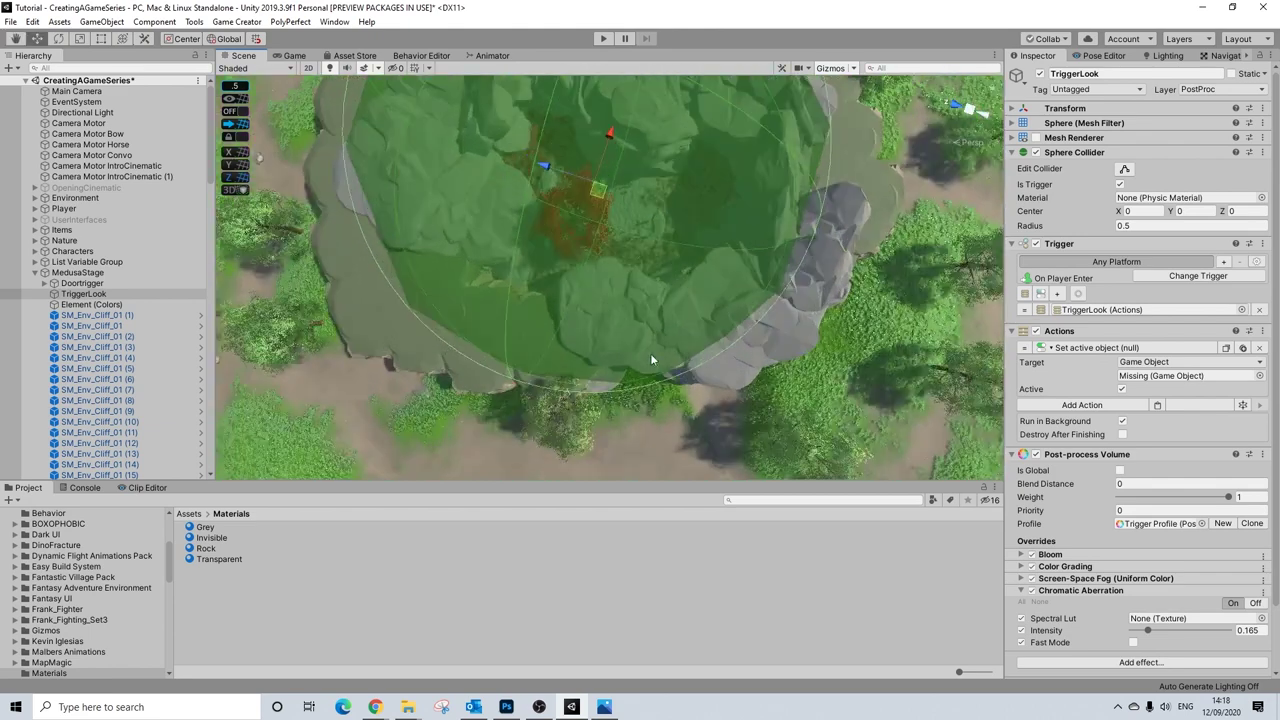
pyautogui.scroll(6, 650, 358)
pyautogui.moveTo(640, 306); pyautogui.dragTo(625, 430, button='middle')
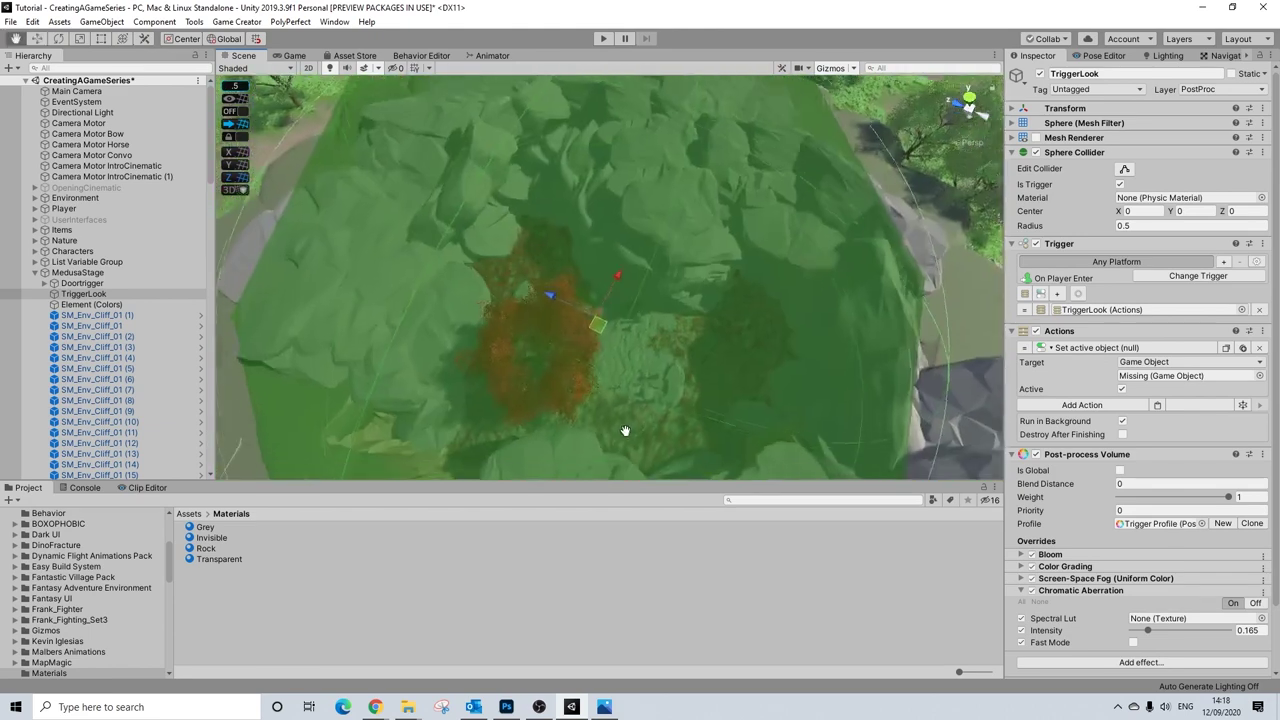
pyautogui.scroll(-3, 660, 318)
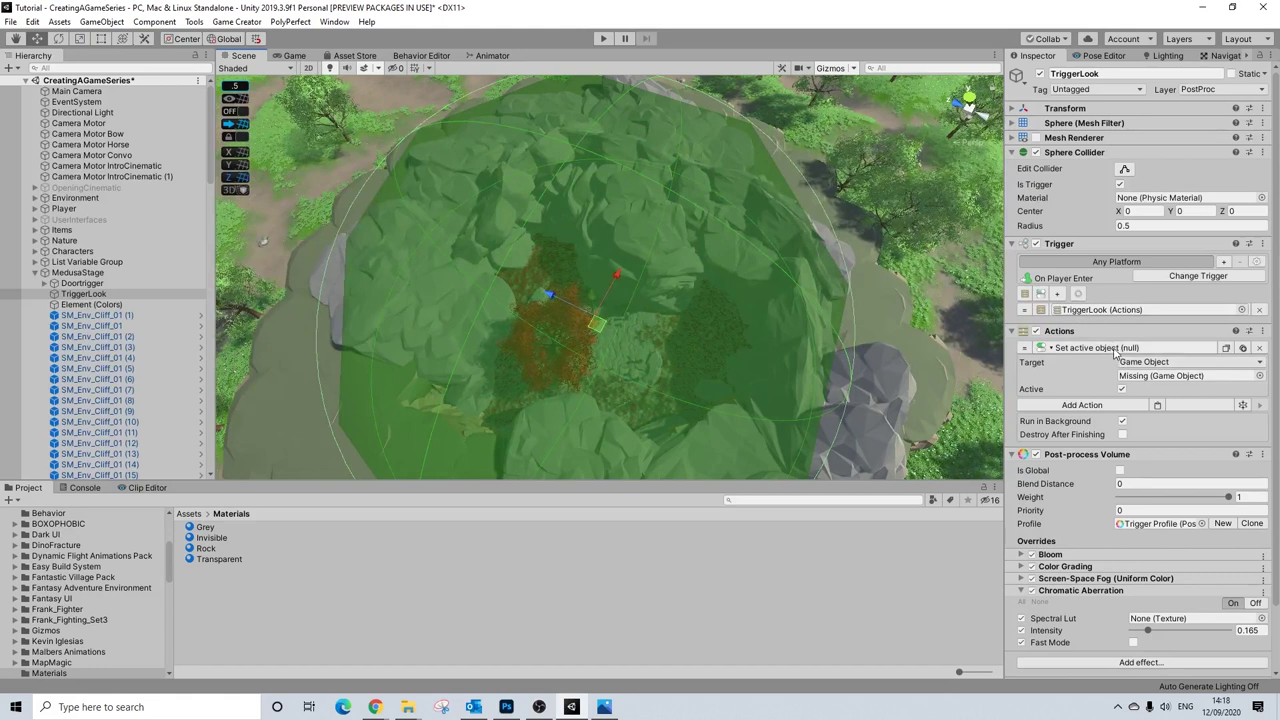
# - Try removing the Actions component from TriggerLook and undo the removal
pyautogui.click(1085, 247)
pyautogui.click(1082, 247)
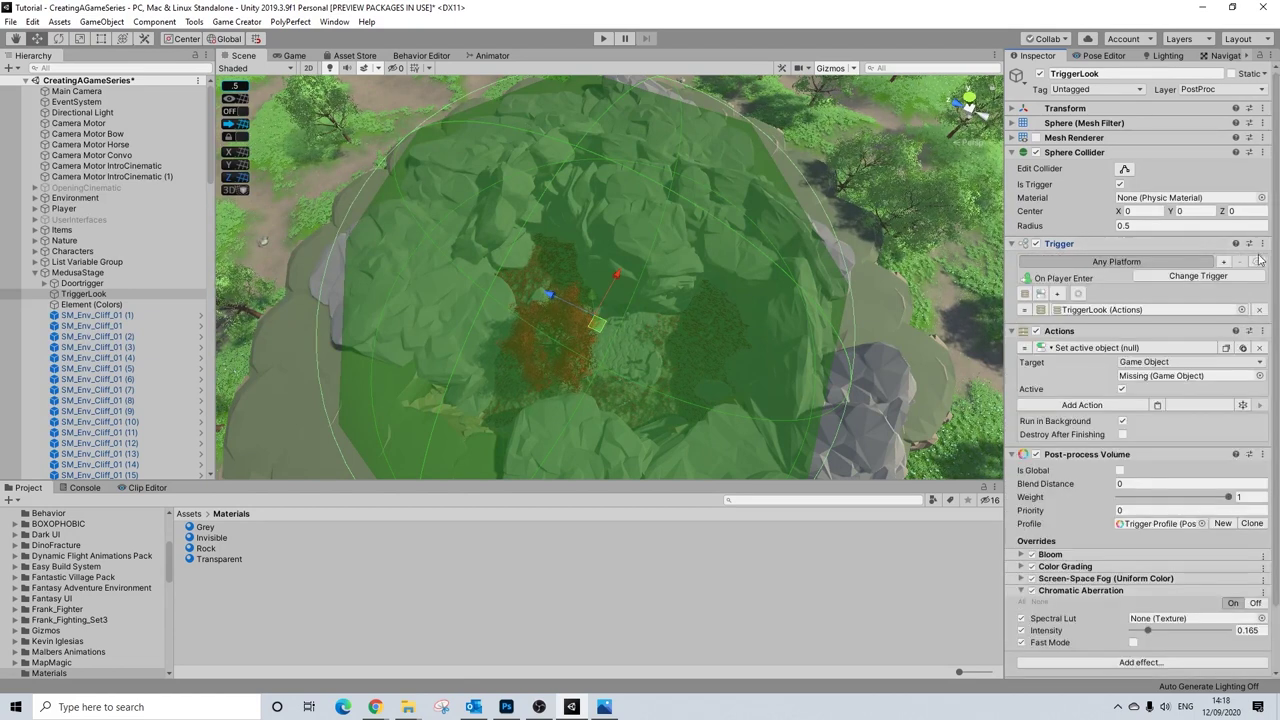
pyautogui.click(1262, 244)
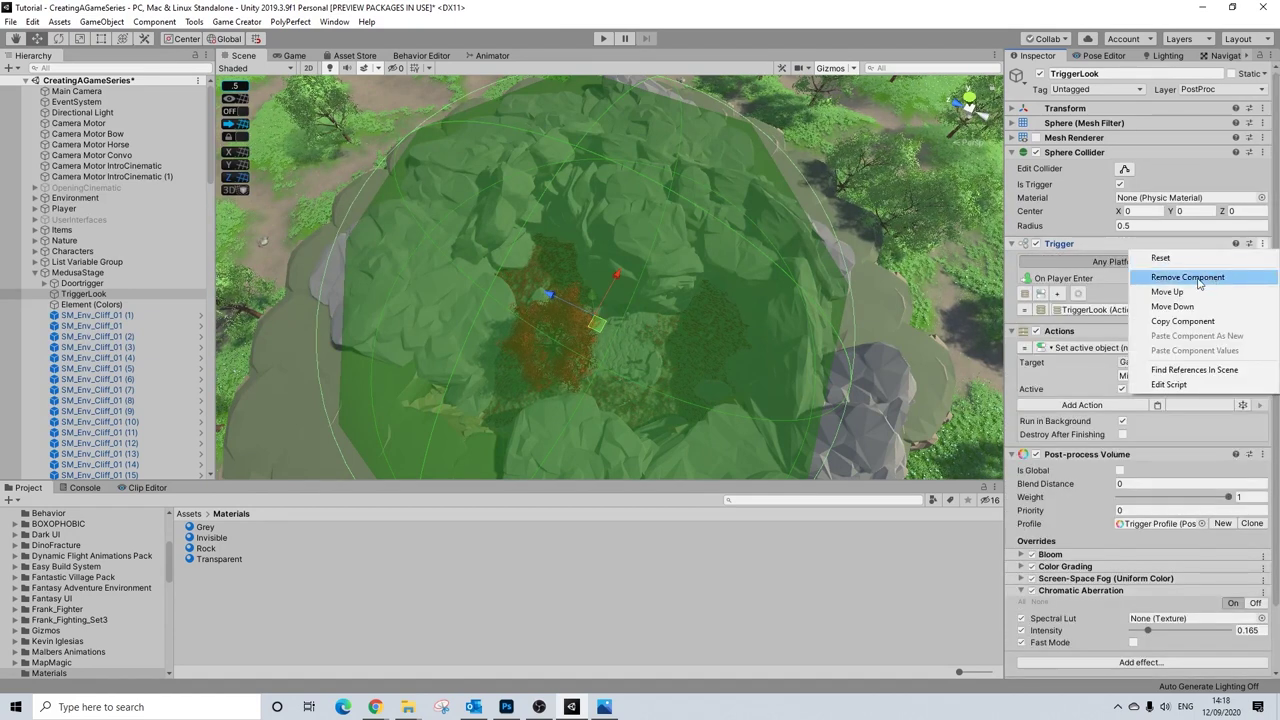
pyautogui.click(1101, 313)
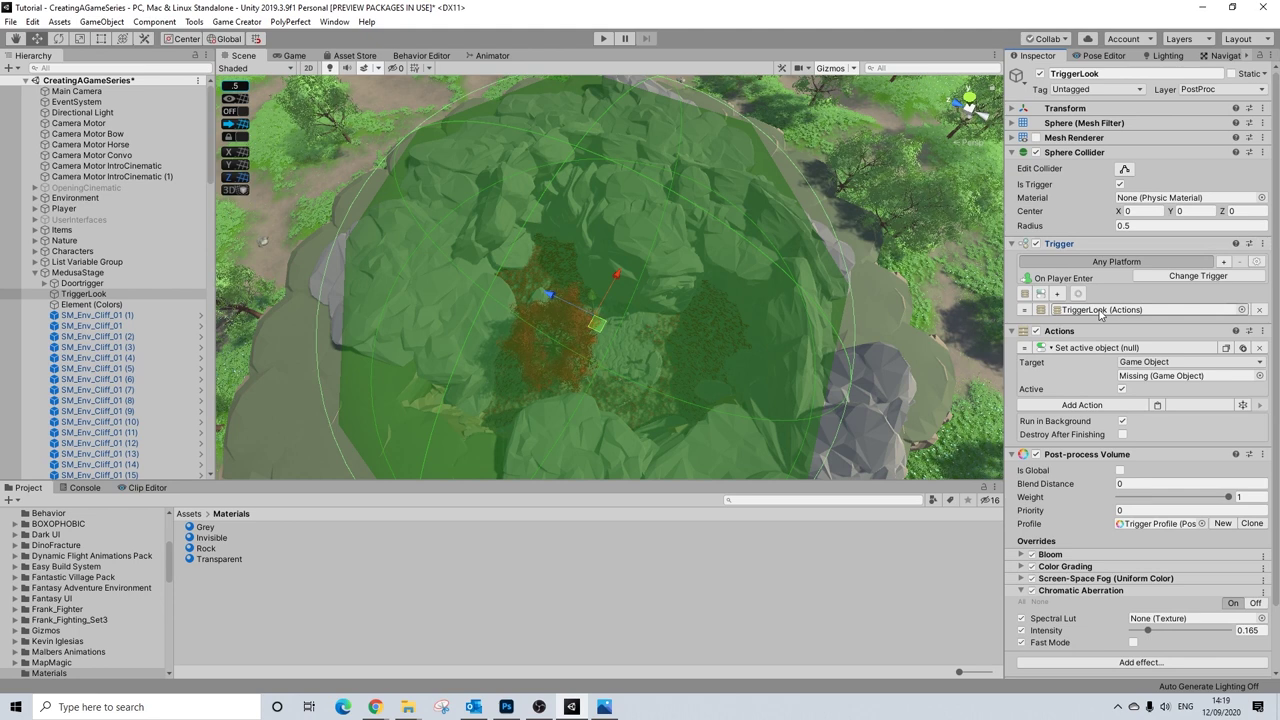
pyautogui.click(1262, 334)
pyautogui.click(1100, 366)
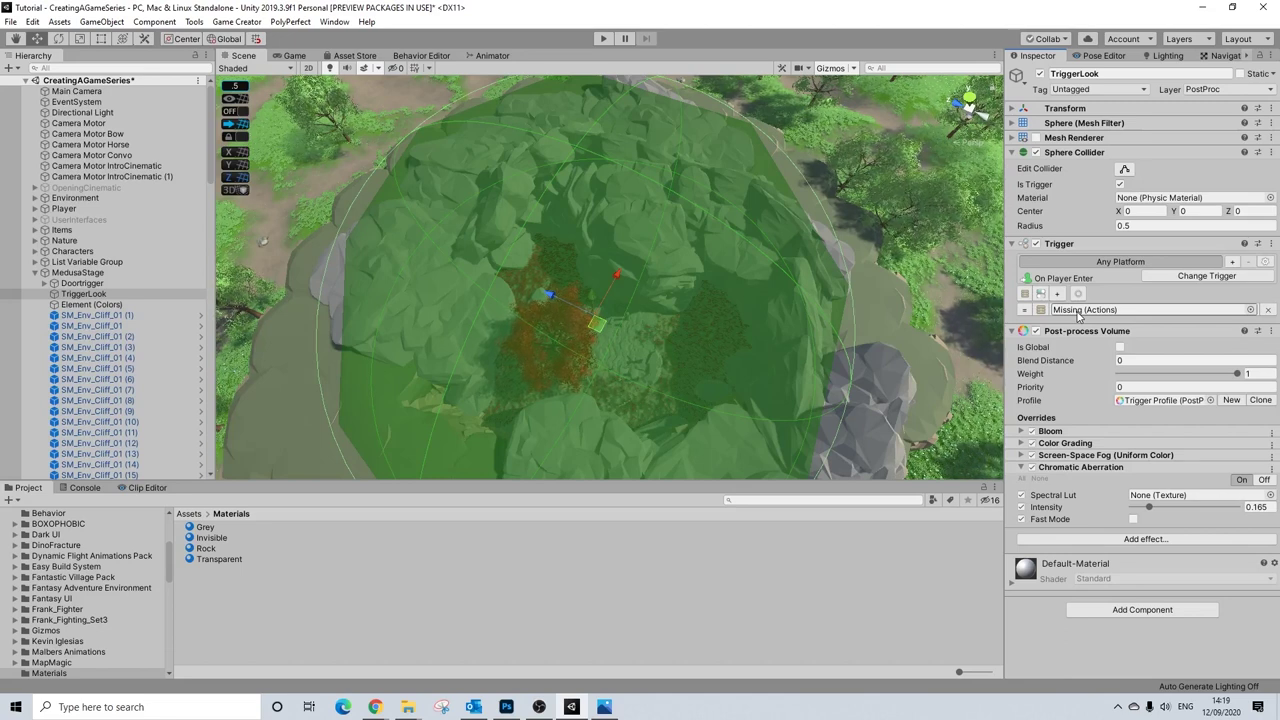
pyautogui.hotkey('ctrl', 'z')
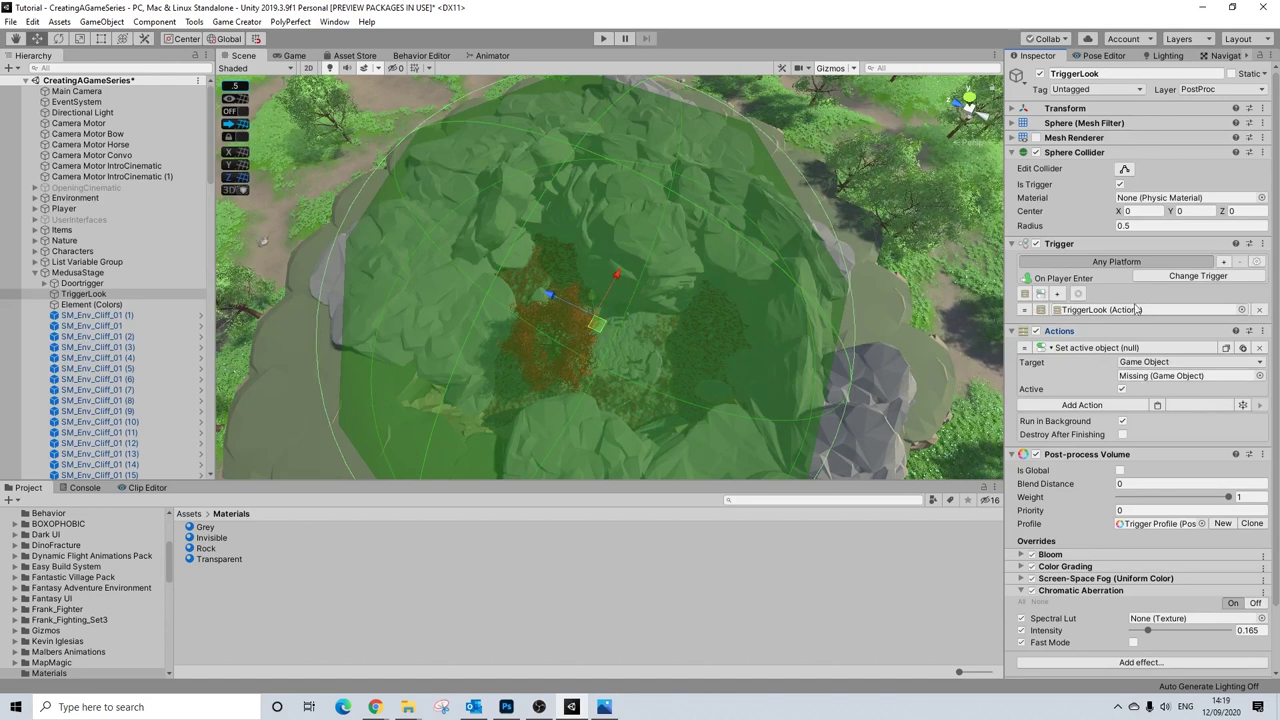
# - Review TriggerLook's Post-process Volume settings and check the Post Processing package's details in the Package Manager
pyautogui.scroll(-3, 1125, 424)
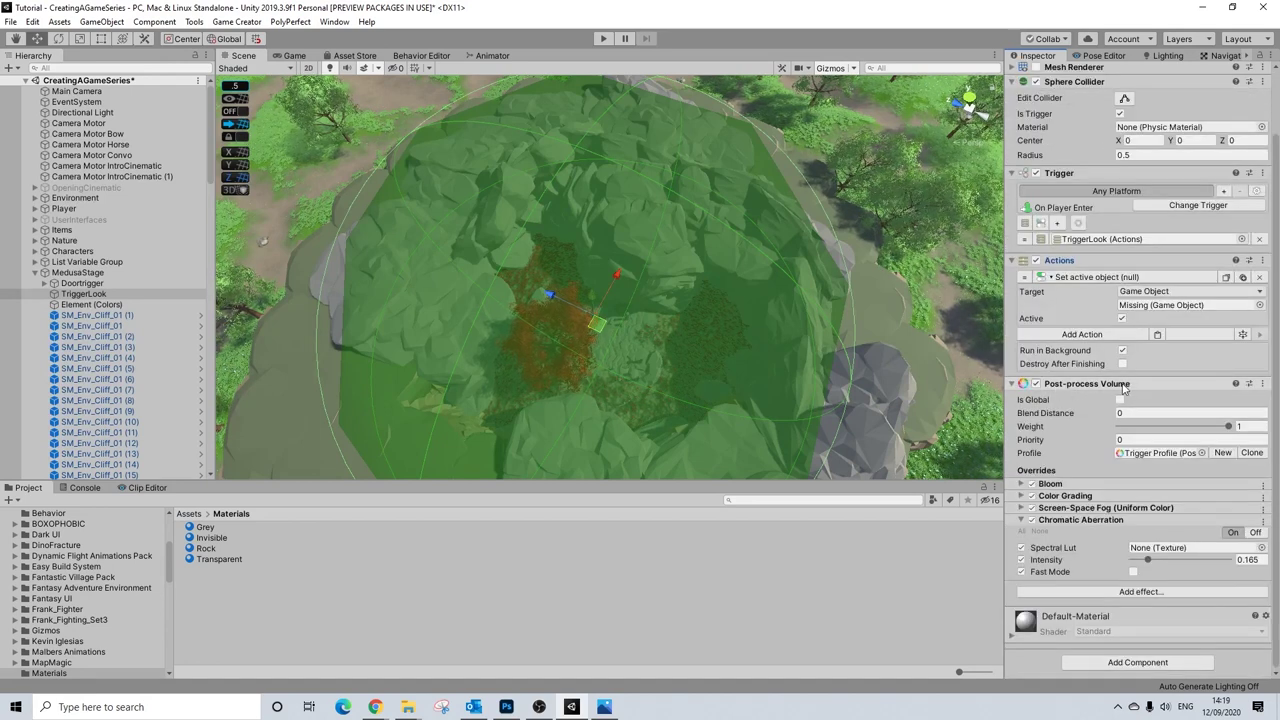
pyautogui.scroll(3, 1123, 389)
pyautogui.scroll(-3, 1123, 389)
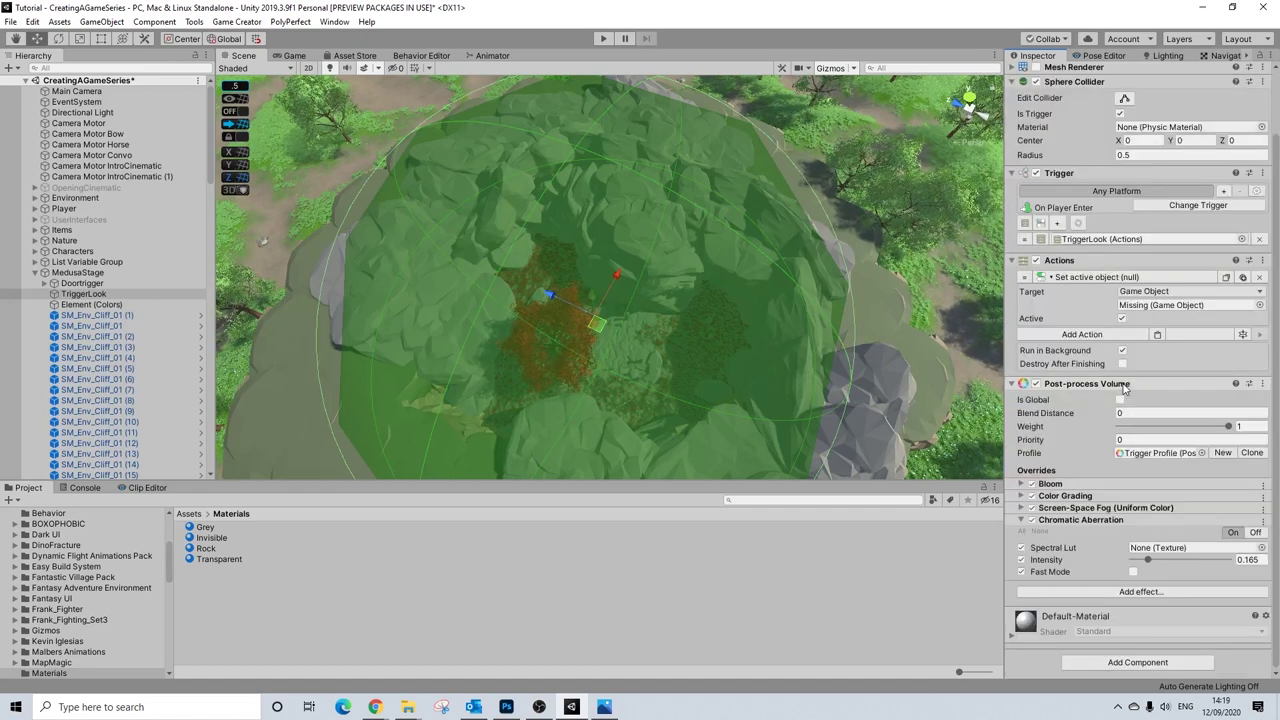
pyautogui.click(334, 21)
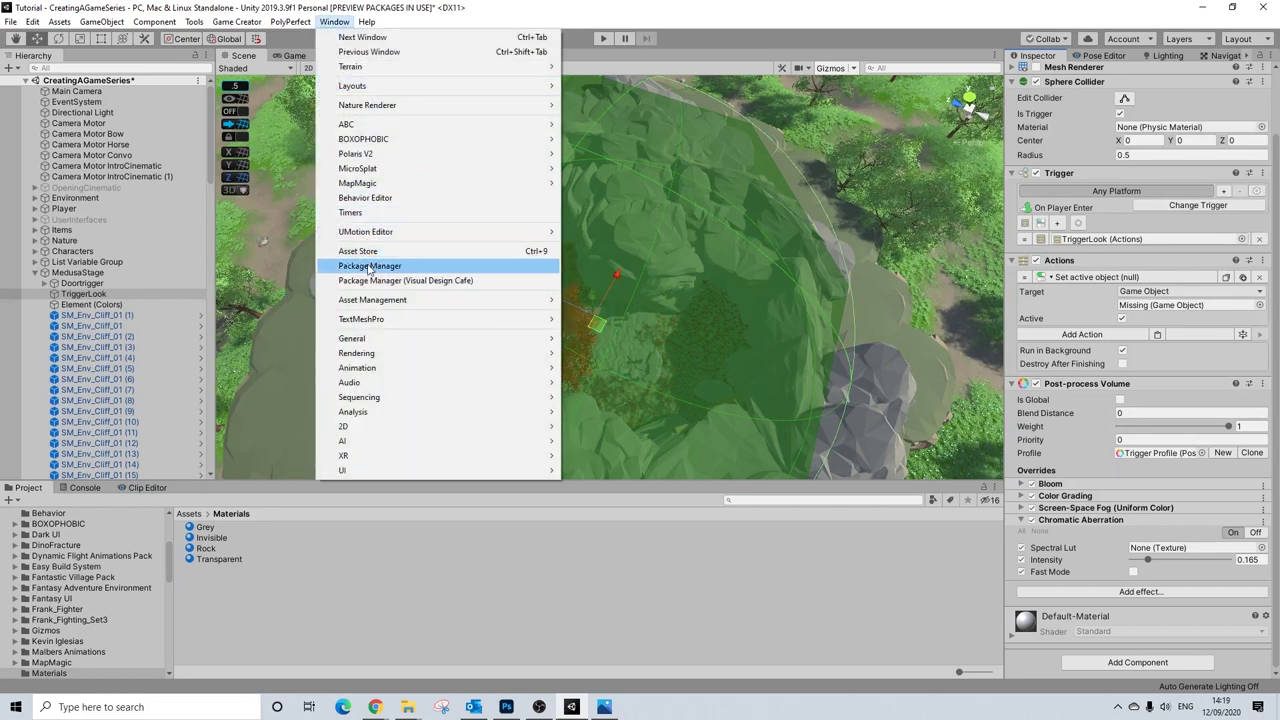
pyautogui.click(370, 265)
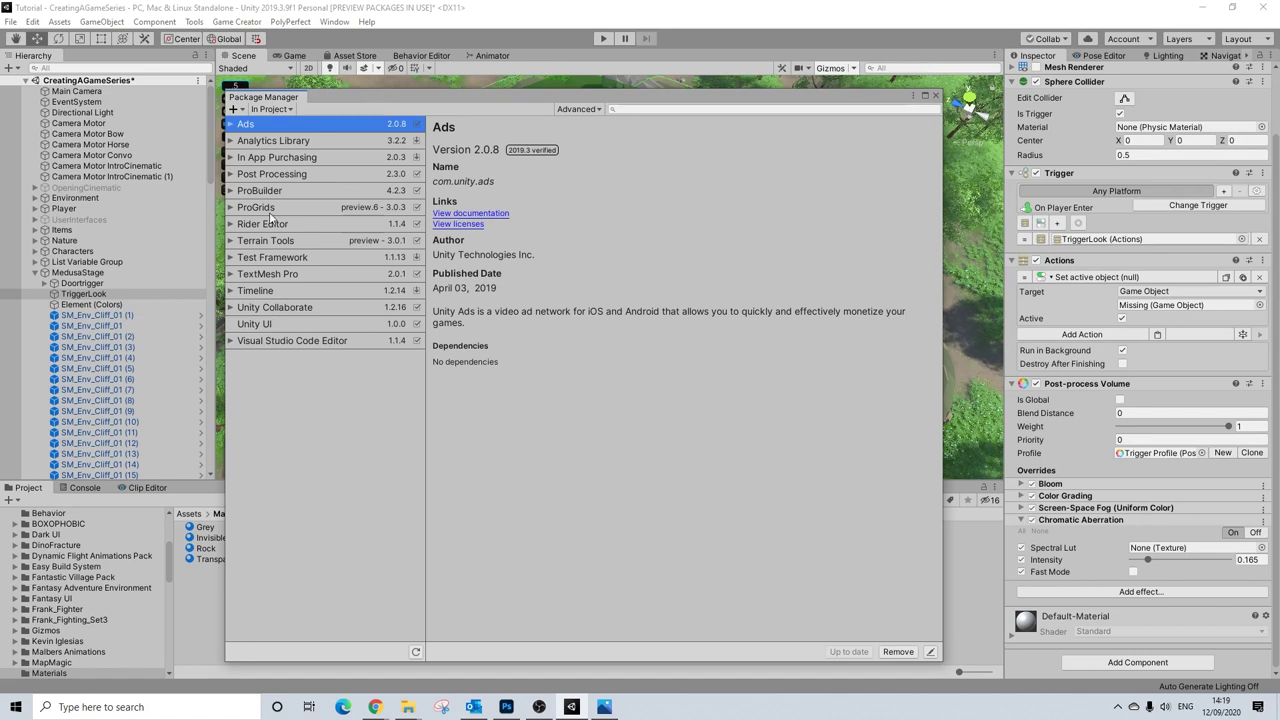
pyautogui.click(278, 175)
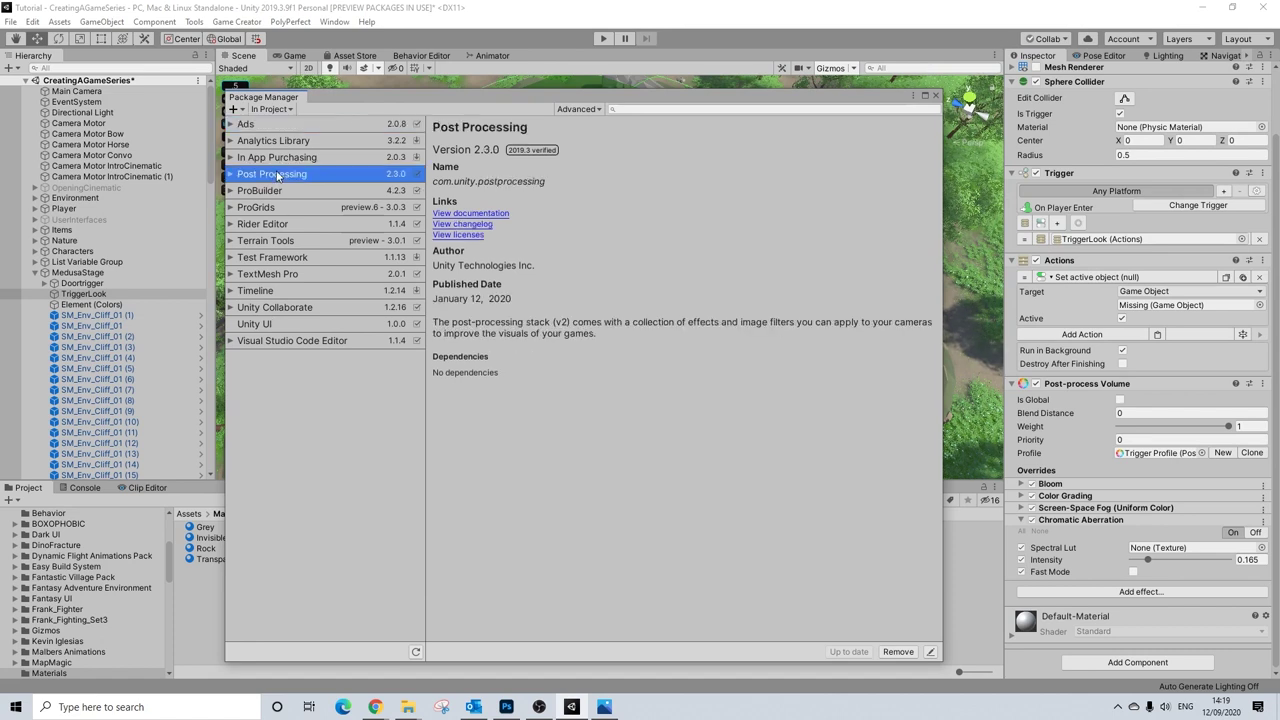
pyautogui.click(935, 97)
# - Select the Main Camera and expand its Post-process Layer to examine the volume blending trigger and layer
pyautogui.scroll(-2, 808, 259)
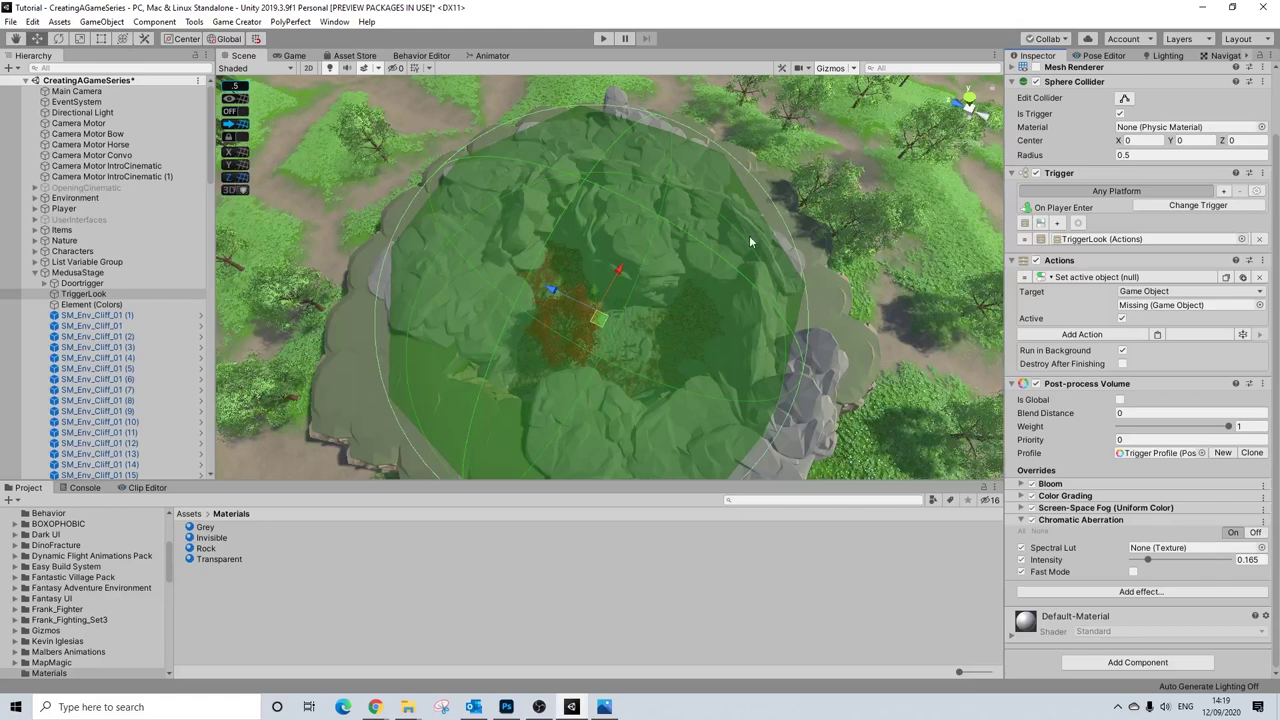
pyautogui.scroll(3, 1167, 313)
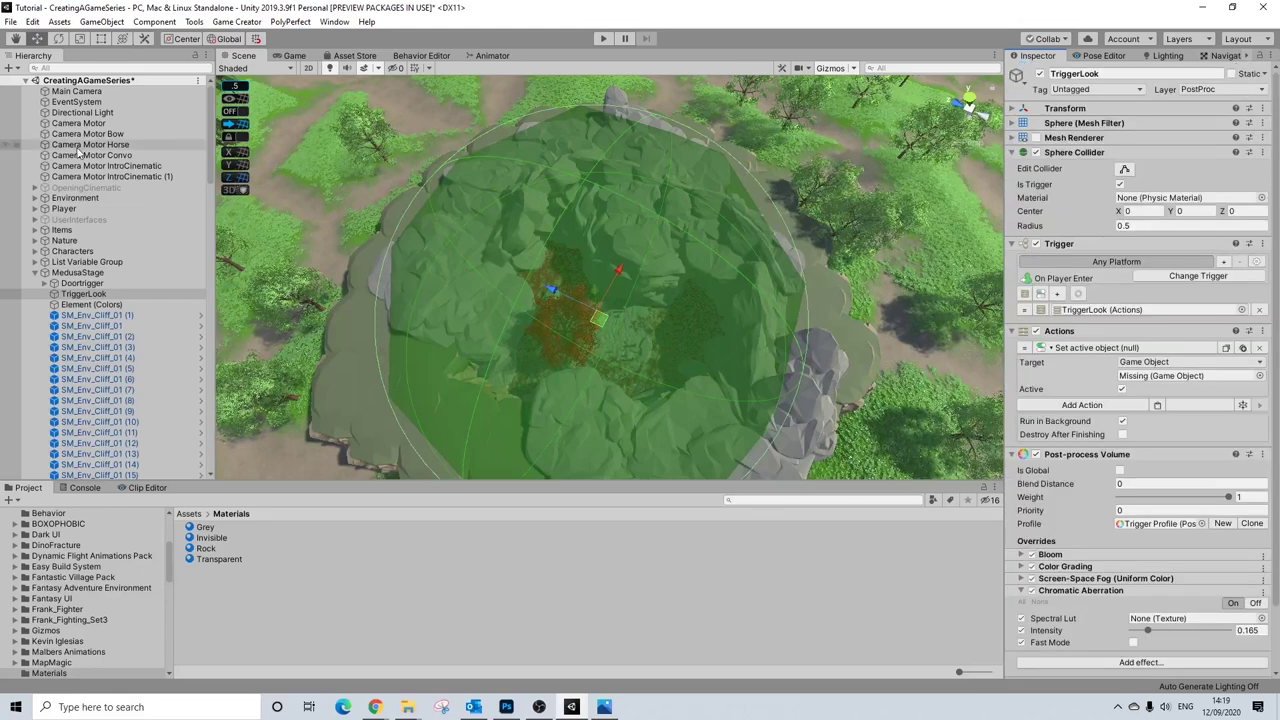
pyautogui.click(76, 91)
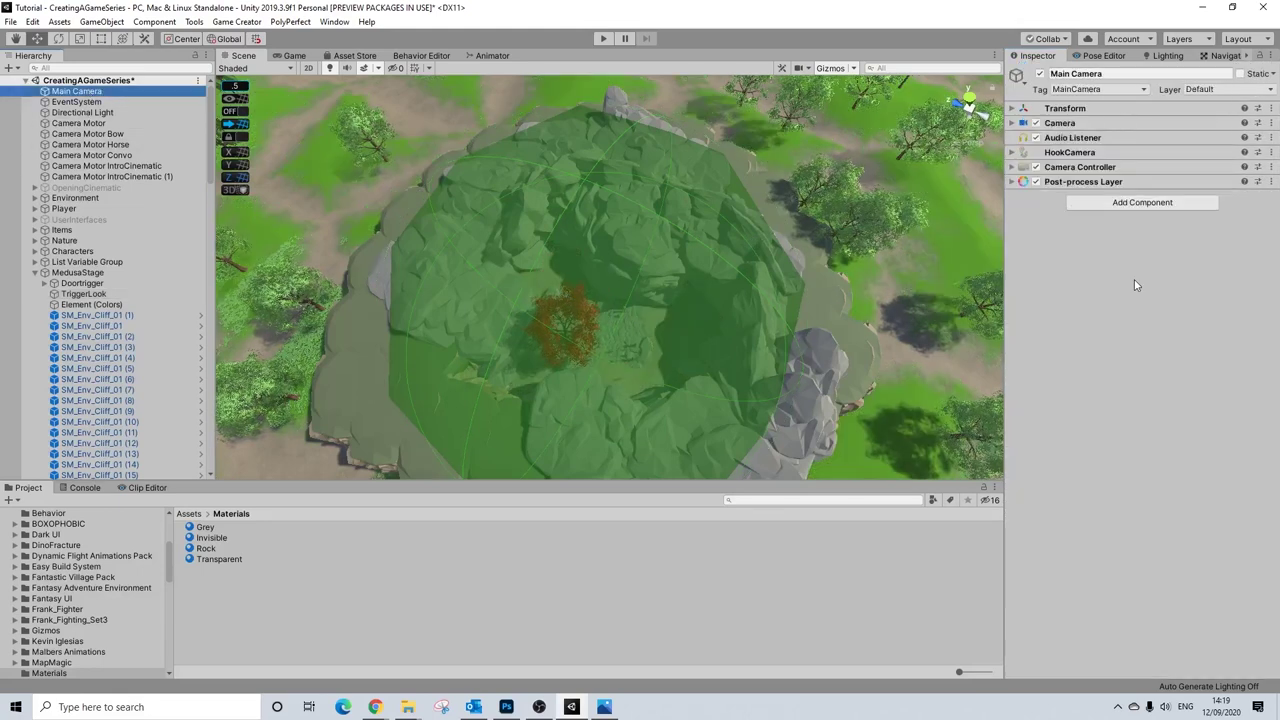
pyautogui.click(1098, 182)
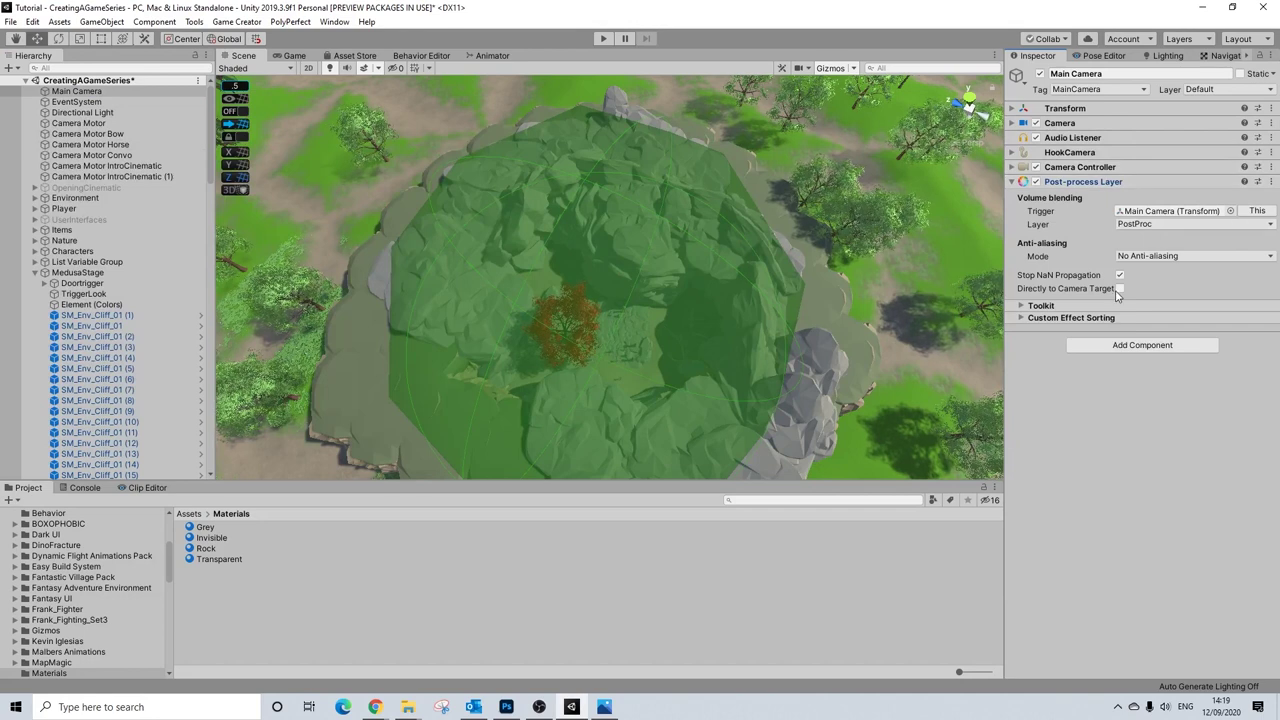
pyautogui.click(1100, 183)
pyautogui.click(1100, 183)
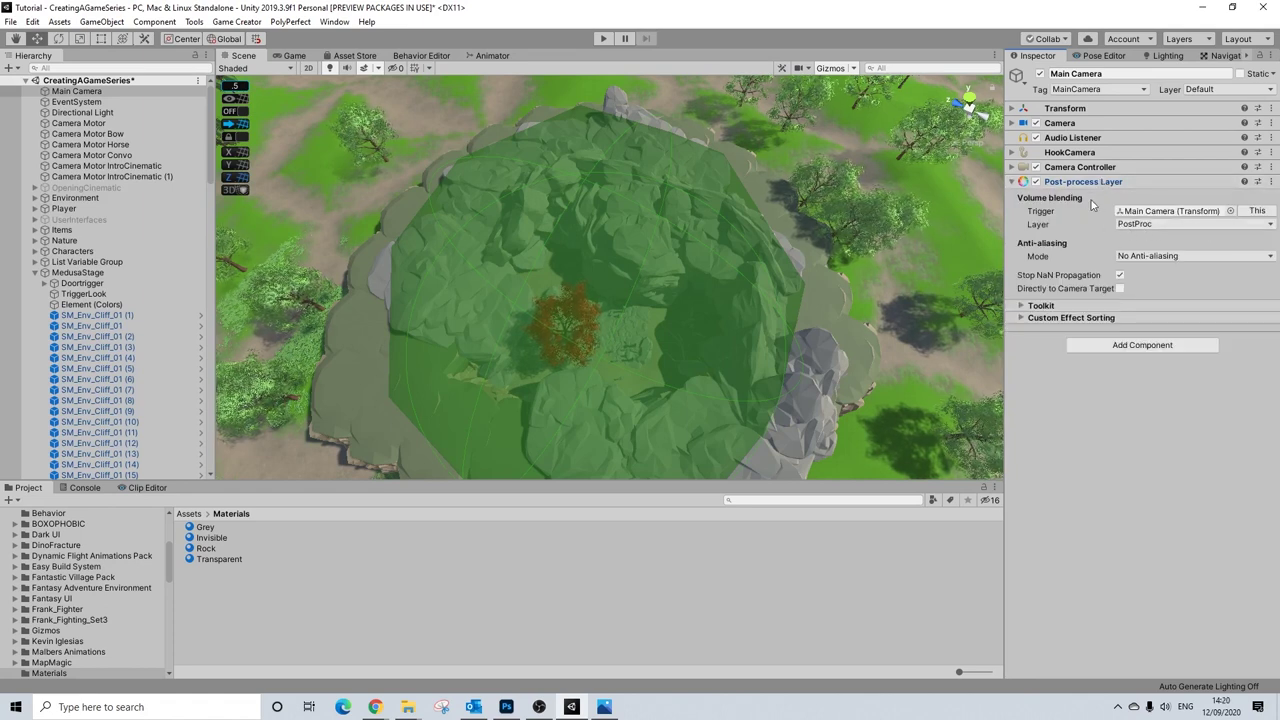
# - Select TriggerLook and search the components that can be added to it for "volum", leaving without adding one
pyautogui.click(83, 294)
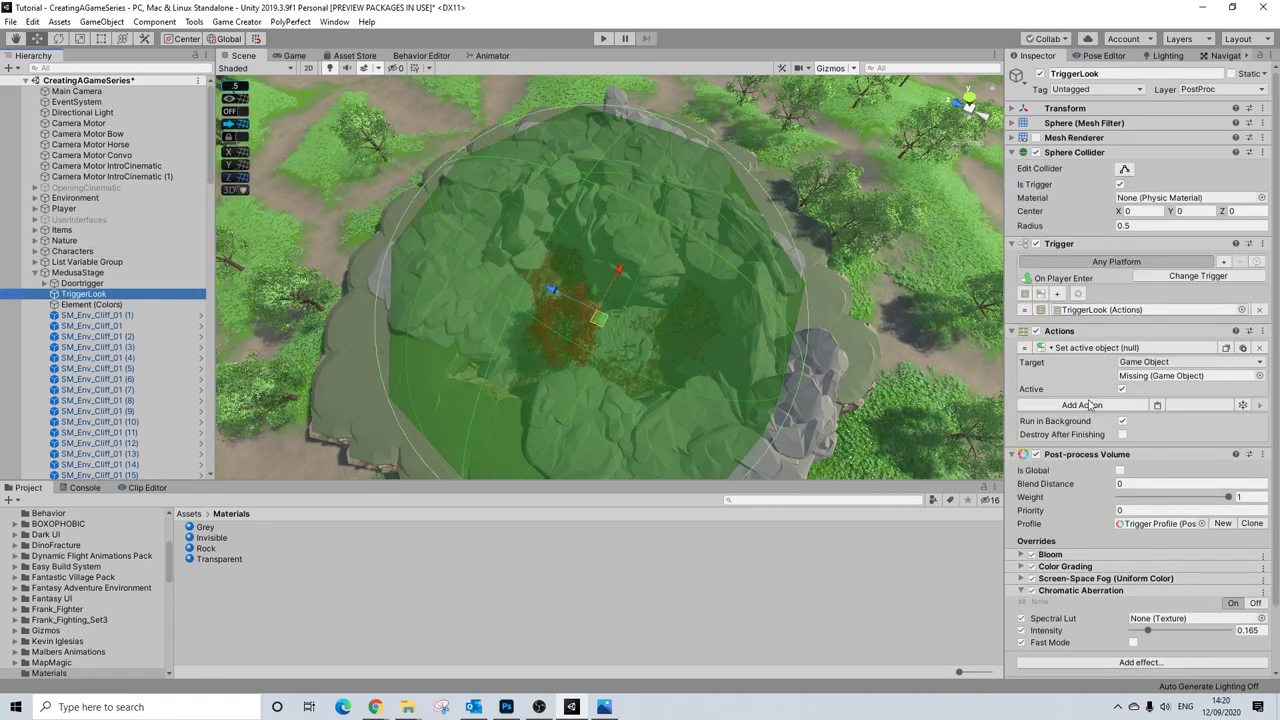
pyautogui.scroll(-3, 1103, 470)
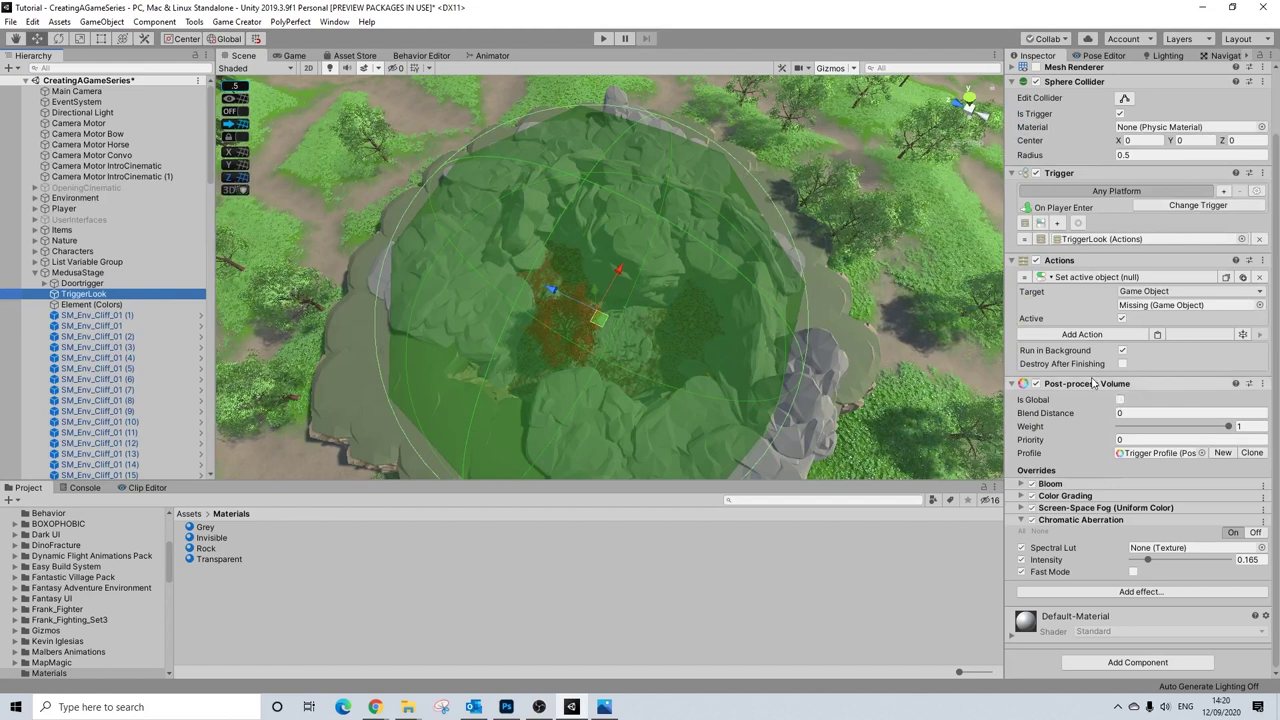
pyautogui.click(1115, 665)
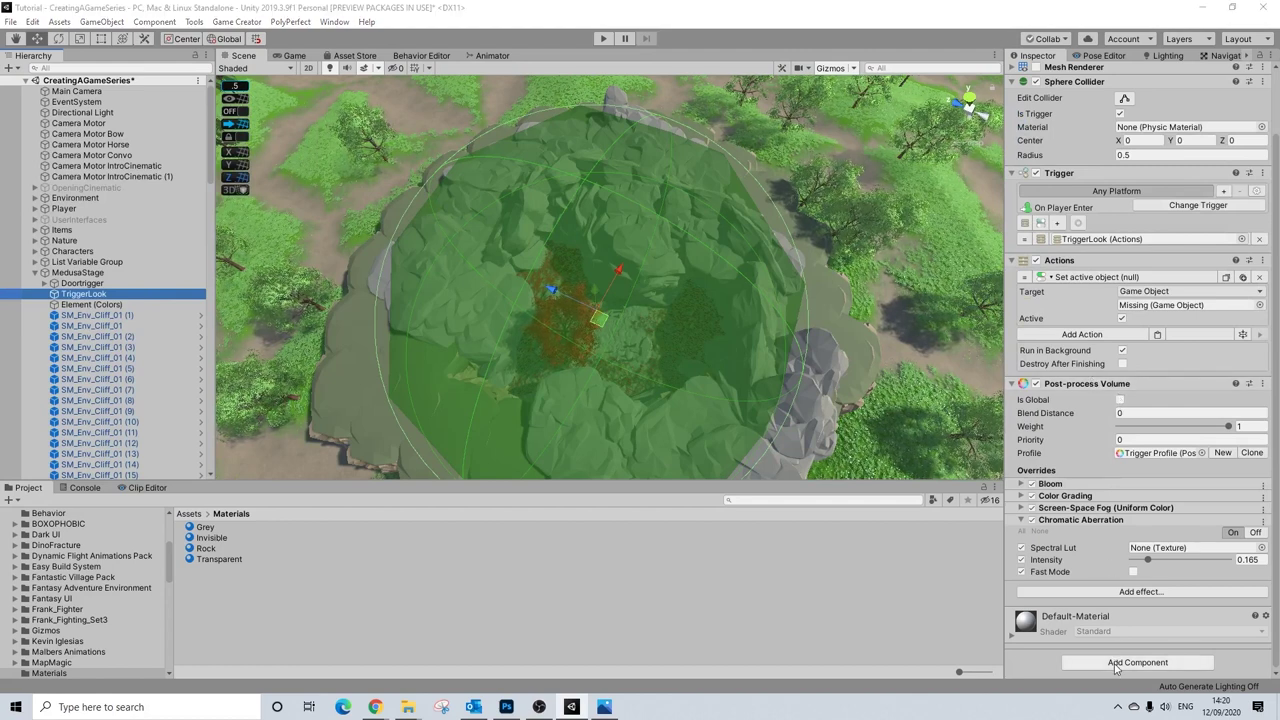
pyautogui.write('volum')
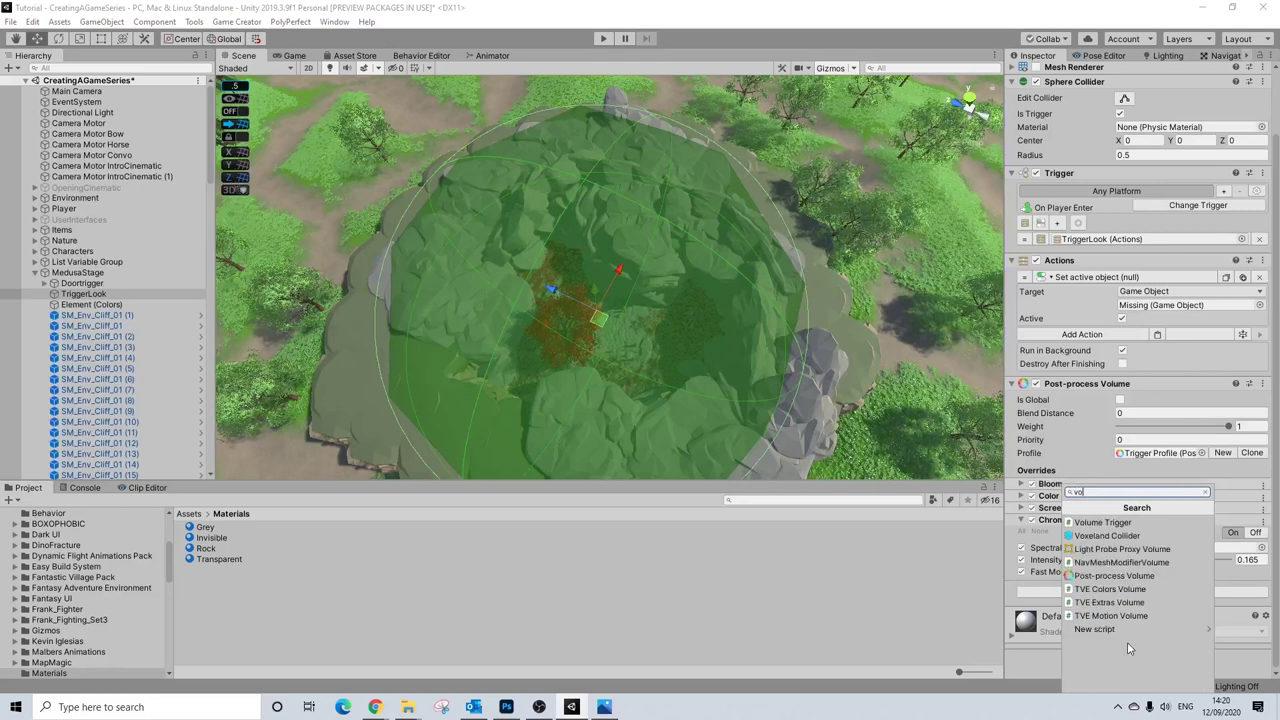
pyautogui.click(1180, 370)
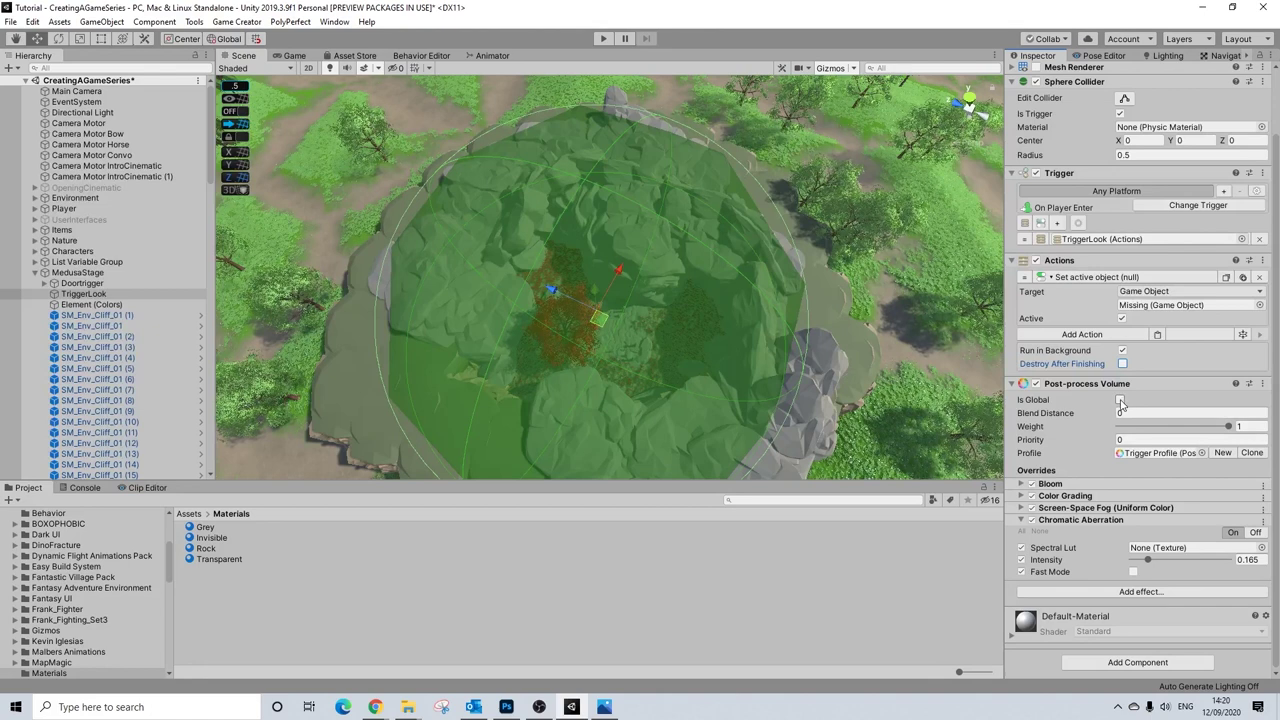
# - Switch Is Global on for TriggerLook's Post-process Volume to preview the effect over the whole scene, and switch it back off
pyautogui.click(1121, 400)
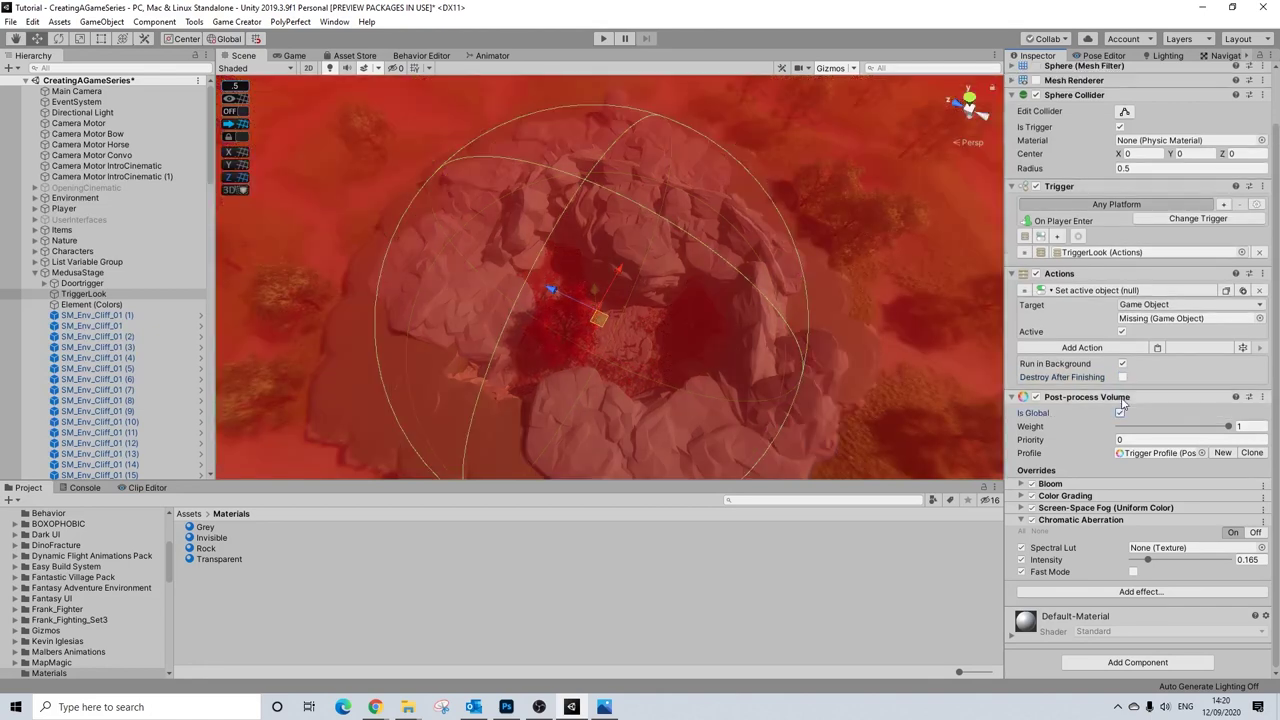
pyautogui.click(1122, 399)
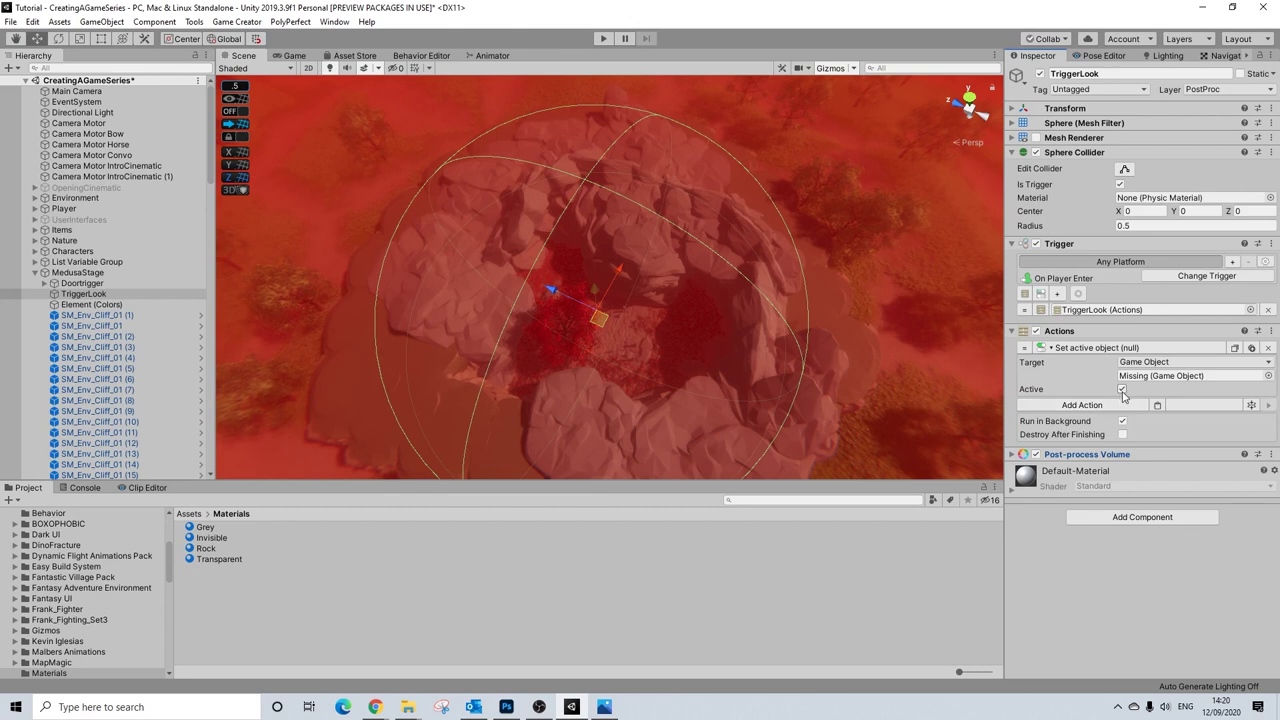
pyautogui.click(1140, 455)
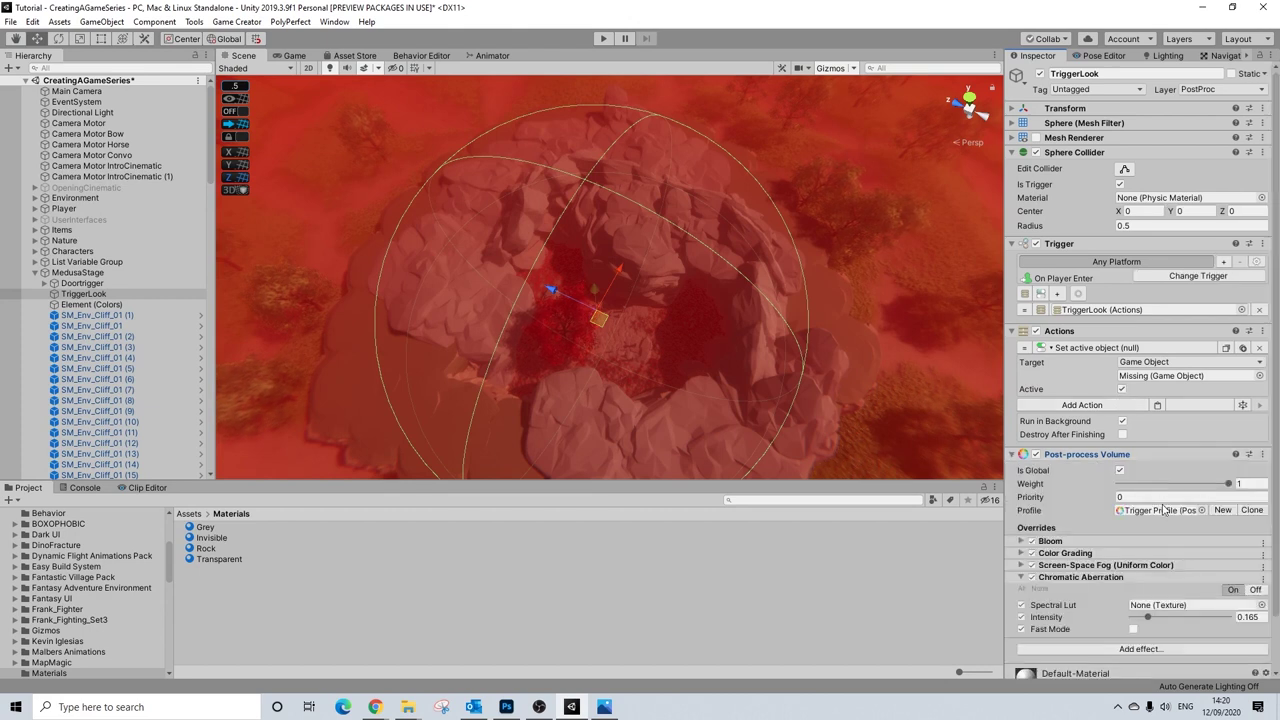
pyautogui.click(1121, 471)
pyautogui.keyDown('alt'); pyautogui.moveTo(555, 282); pyautogui.dragTo(714, 454); pyautogui.keyUp('alt')
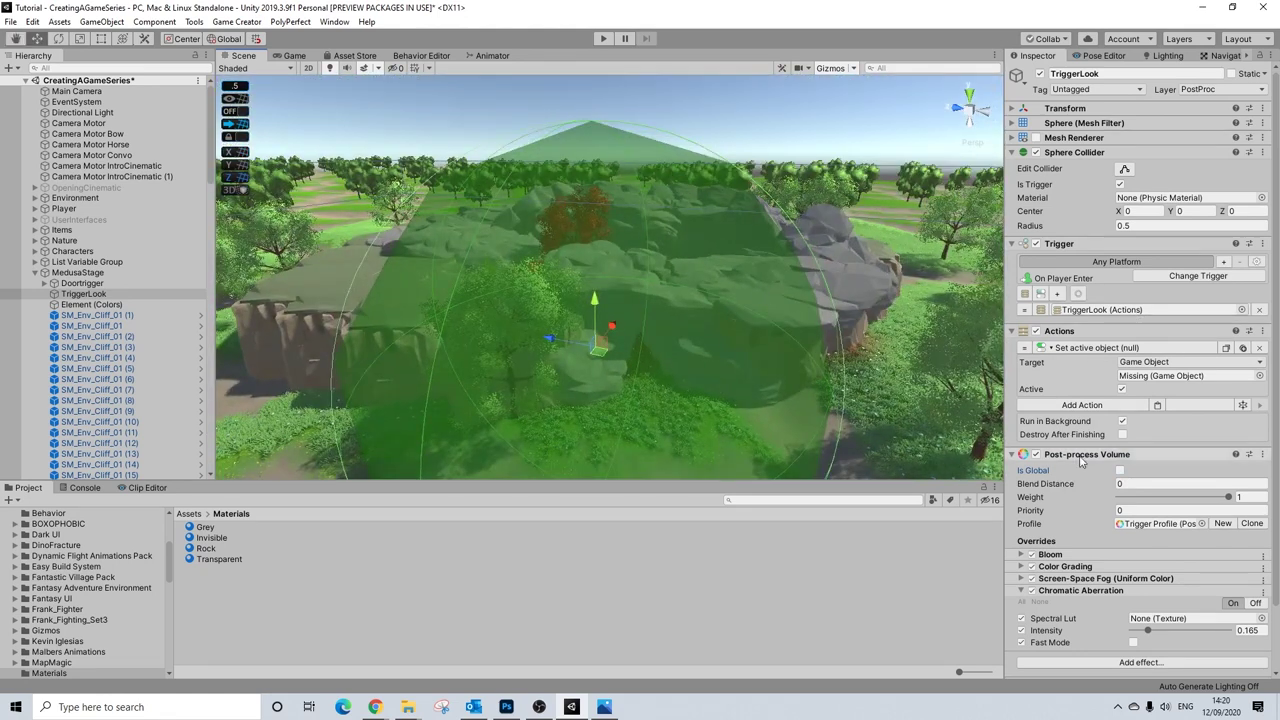
# - Collapse TriggerLook's Sphere Collider, Trigger and Actions components and expand the Bloom override of its Post-process Volume
pyautogui.scroll(-3, 1086, 465)
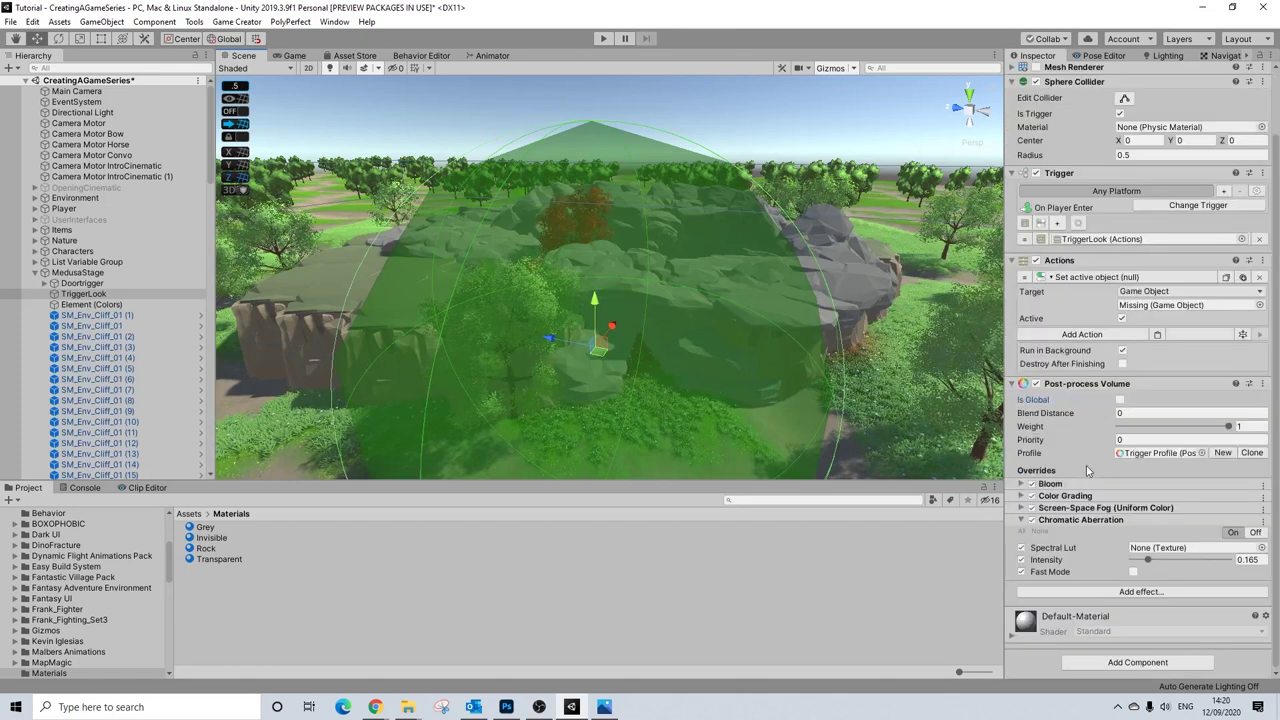
pyautogui.click(1062, 385)
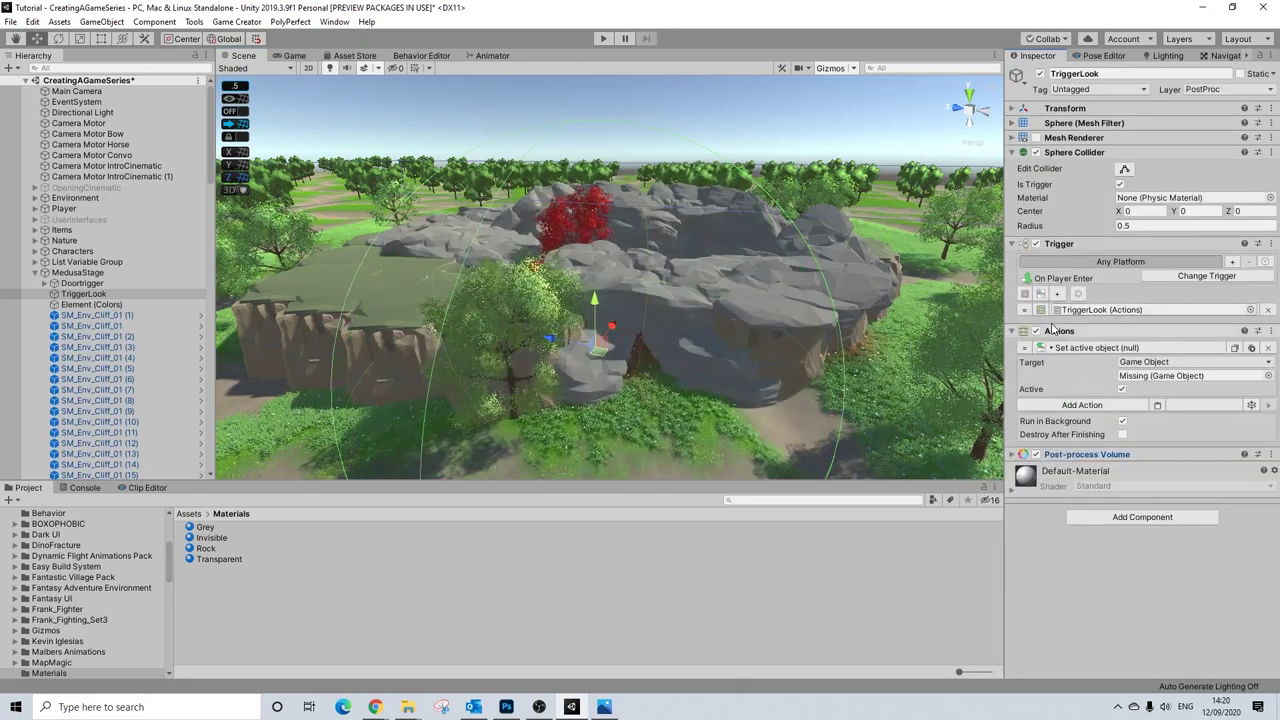
pyautogui.click(1057, 246)
pyautogui.click(1074, 259)
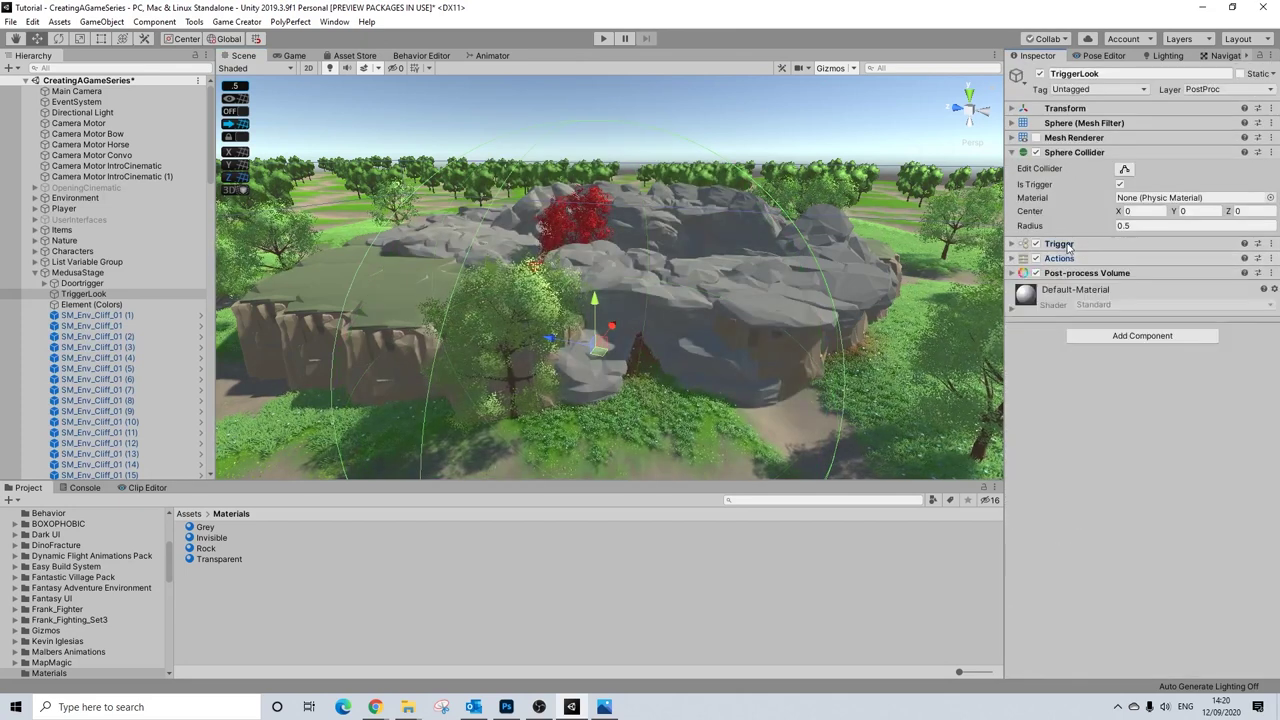
pyautogui.click(1076, 154)
pyautogui.click(1062, 197)
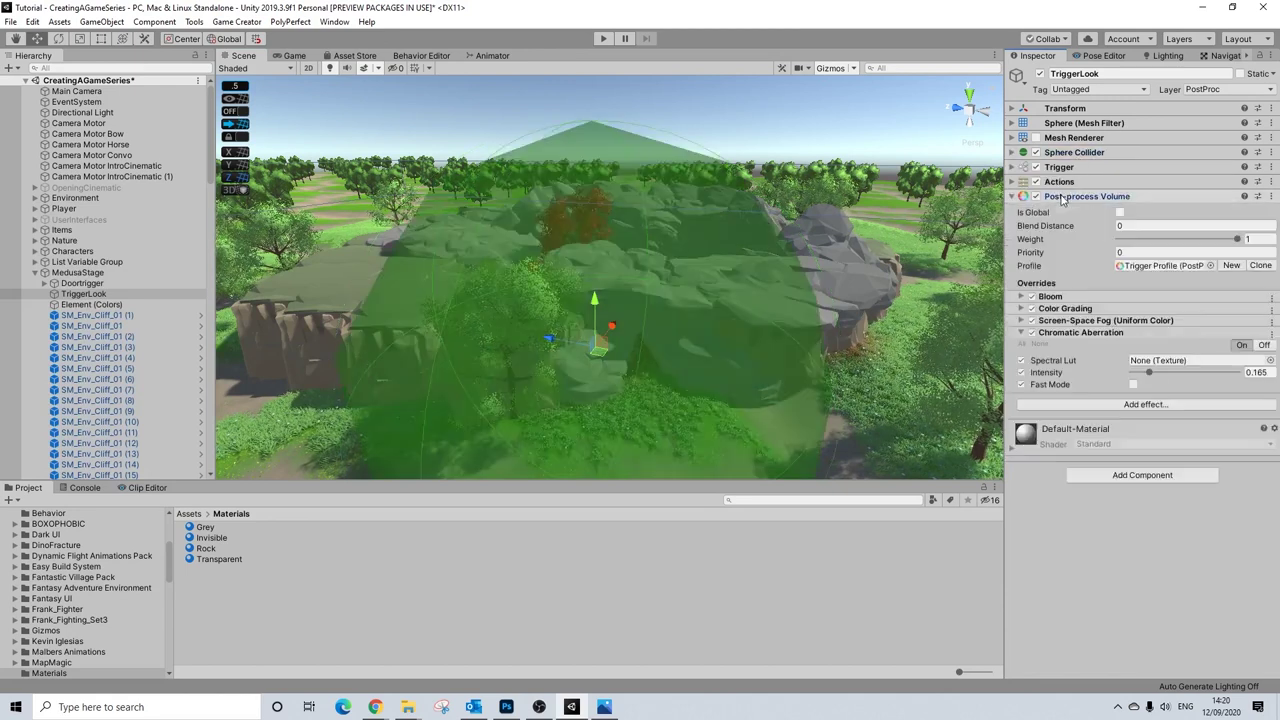
pyautogui.click(1072, 297)
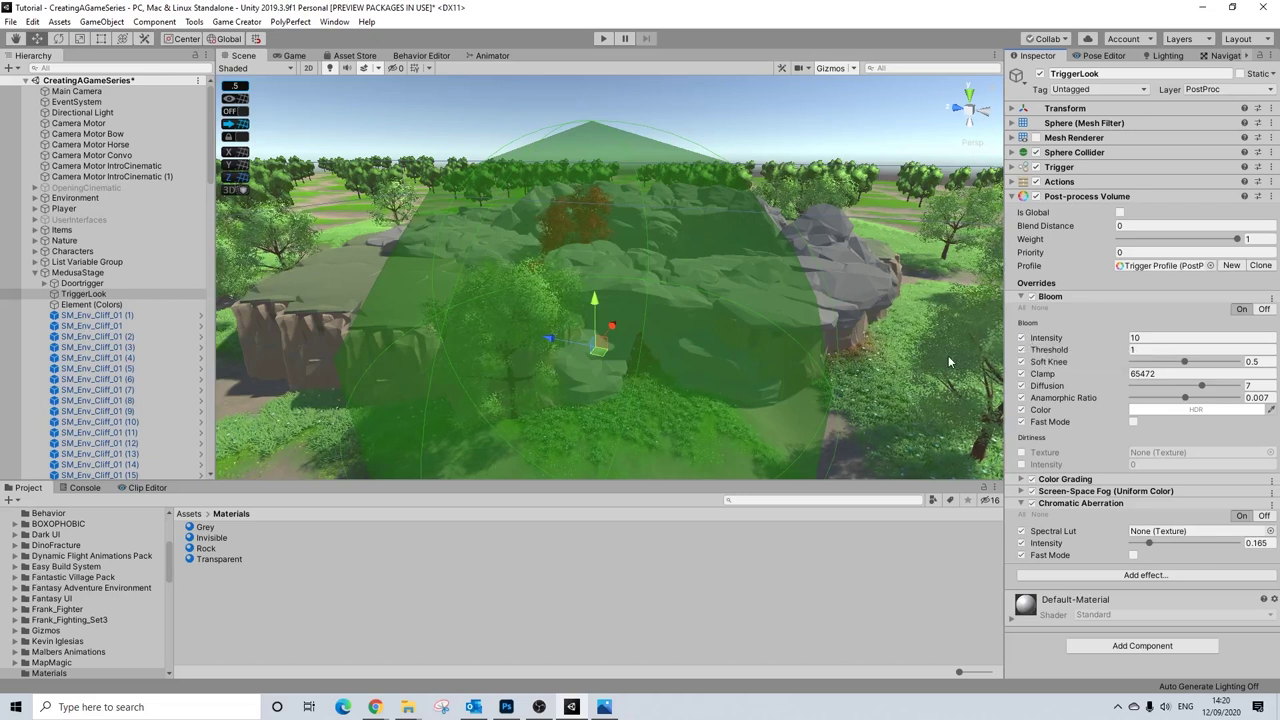
# - Enable Is Global on the Post-process Volume and examine the red arena grass up close inside the sphere
pyautogui.scroll(5, 644, 356)
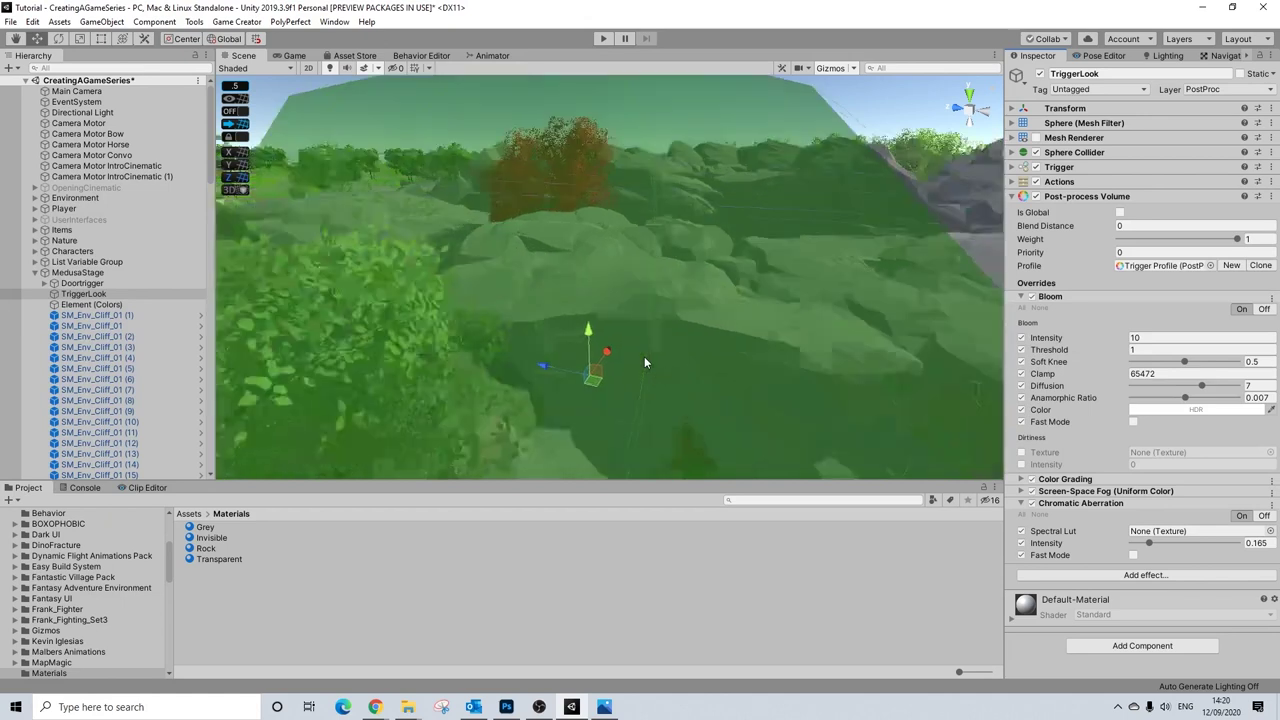
pyautogui.scroll(3, 636, 319)
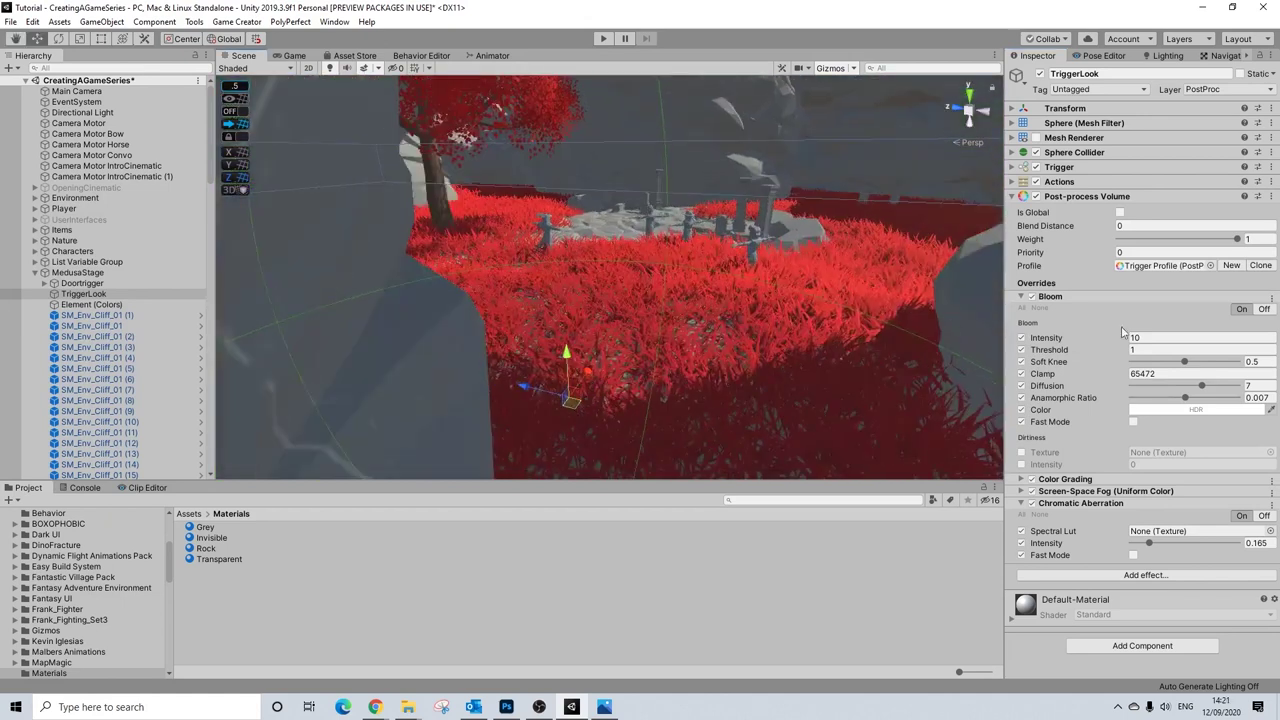
pyautogui.click(1119, 212)
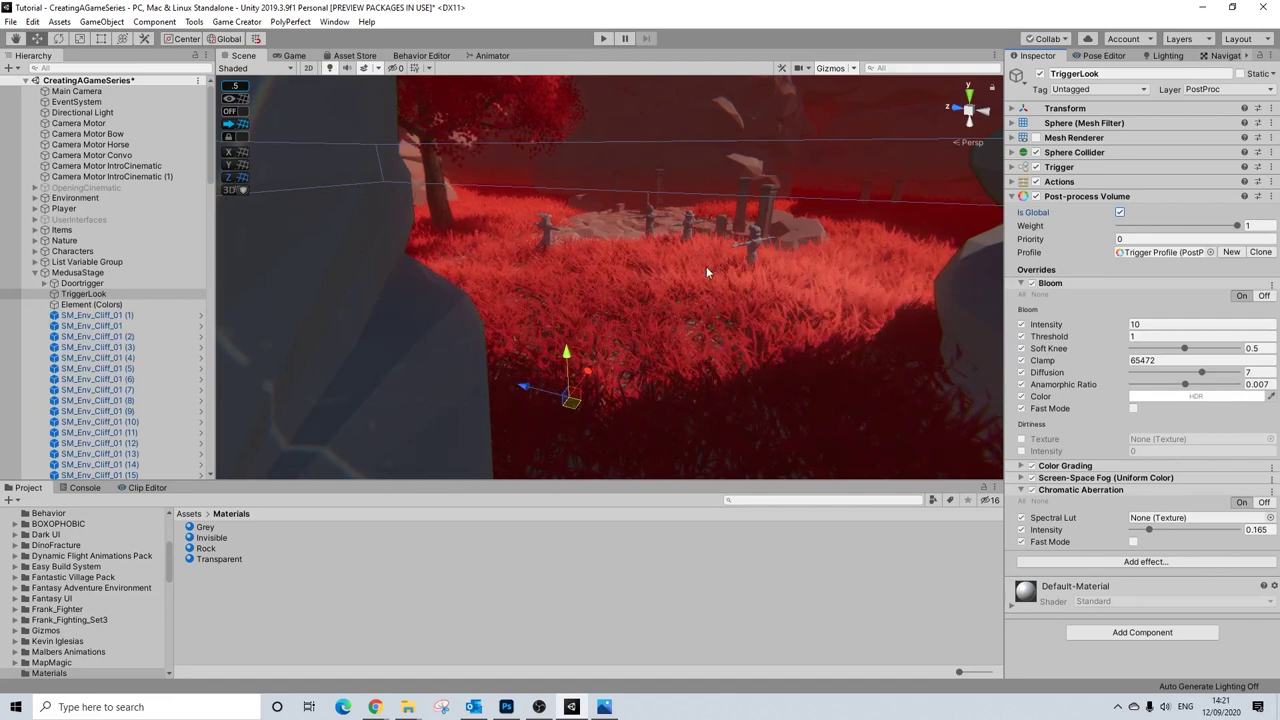
pyautogui.scroll(3, 804, 328)
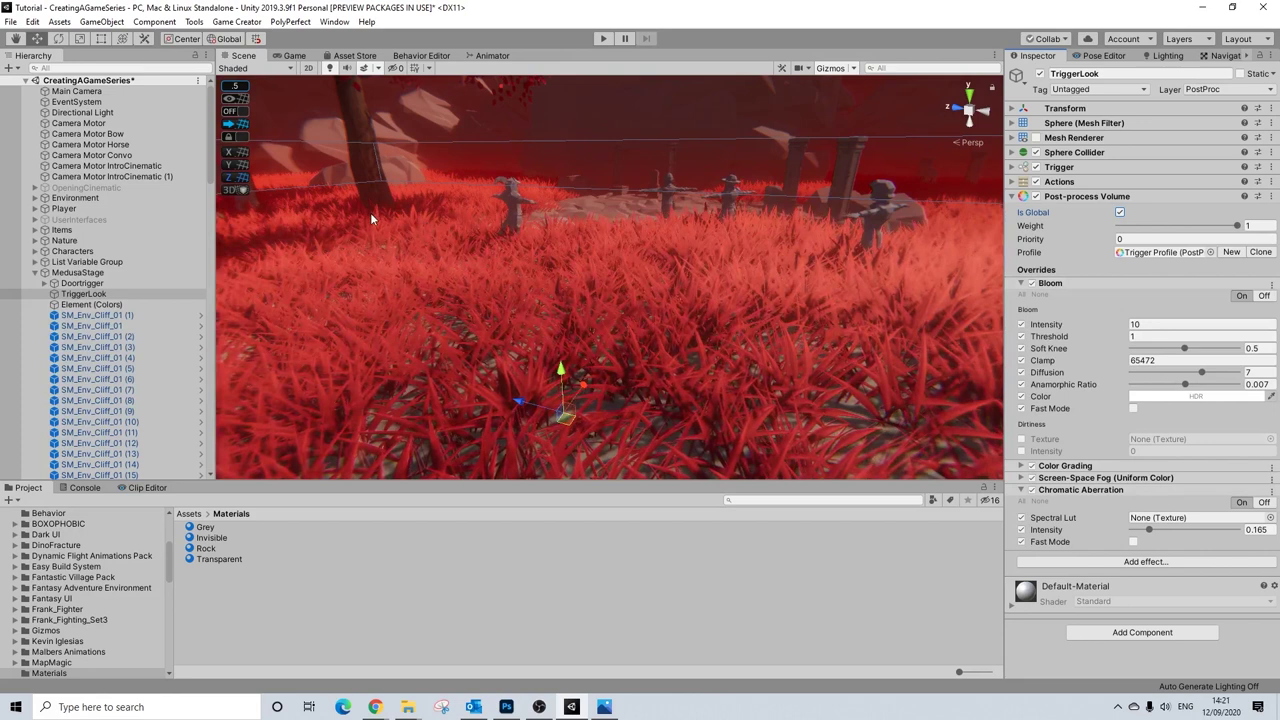
pyautogui.scroll(-3, 371, 214)
# - Compare the arena with the Bloom override on and off, and collapse the Bloom settings
pyautogui.click(1033, 284)
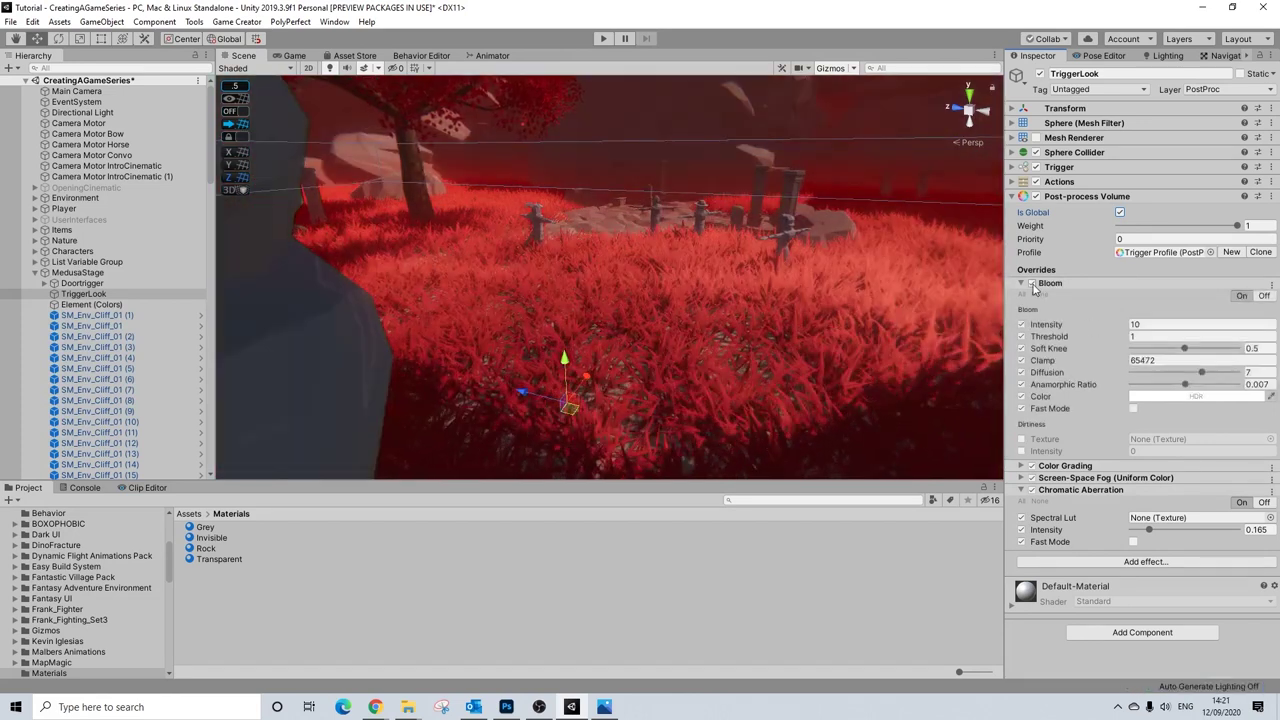
pyautogui.click(1033, 285)
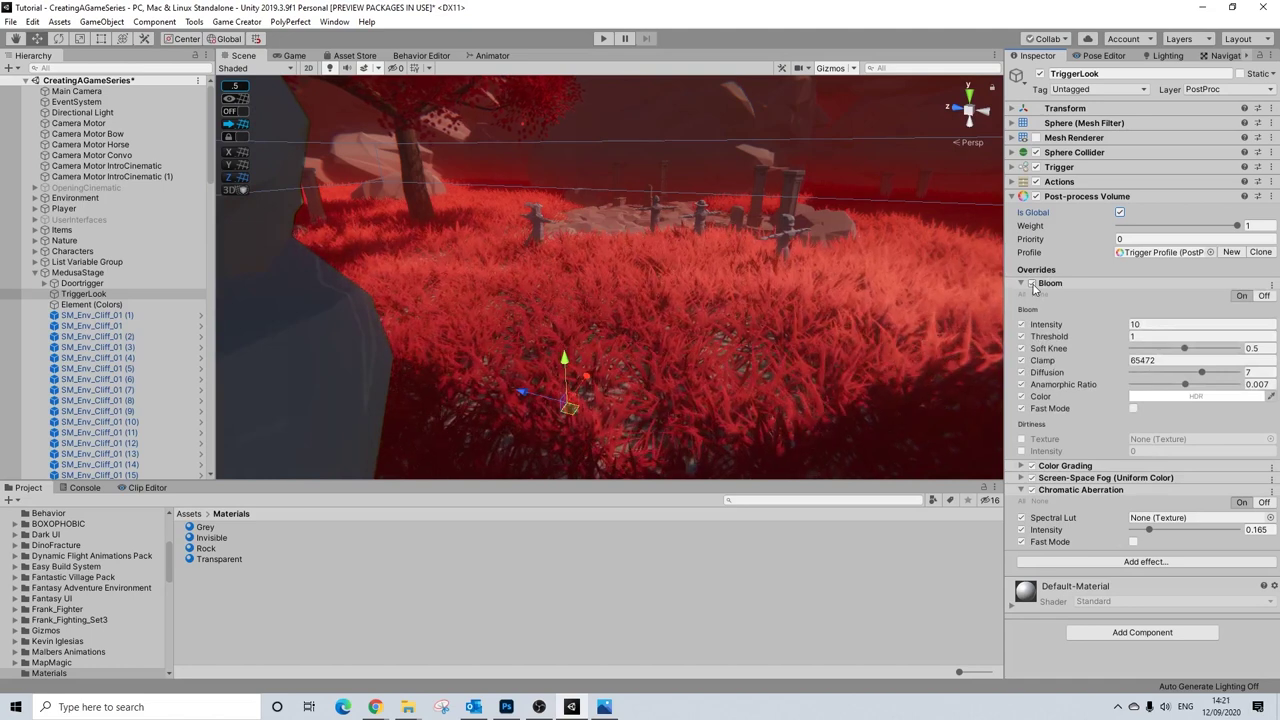
pyautogui.click(1033, 285)
pyautogui.click(1033, 285)
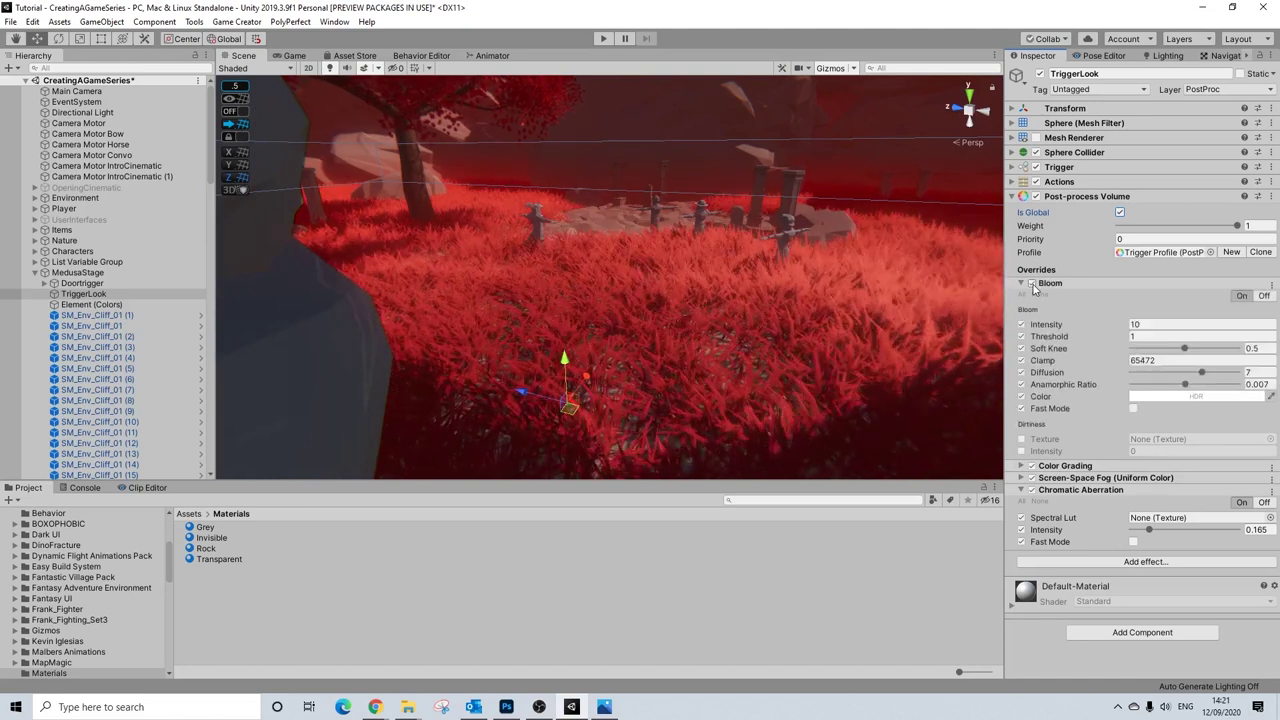
pyautogui.click(1033, 285)
pyautogui.click(1033, 285)
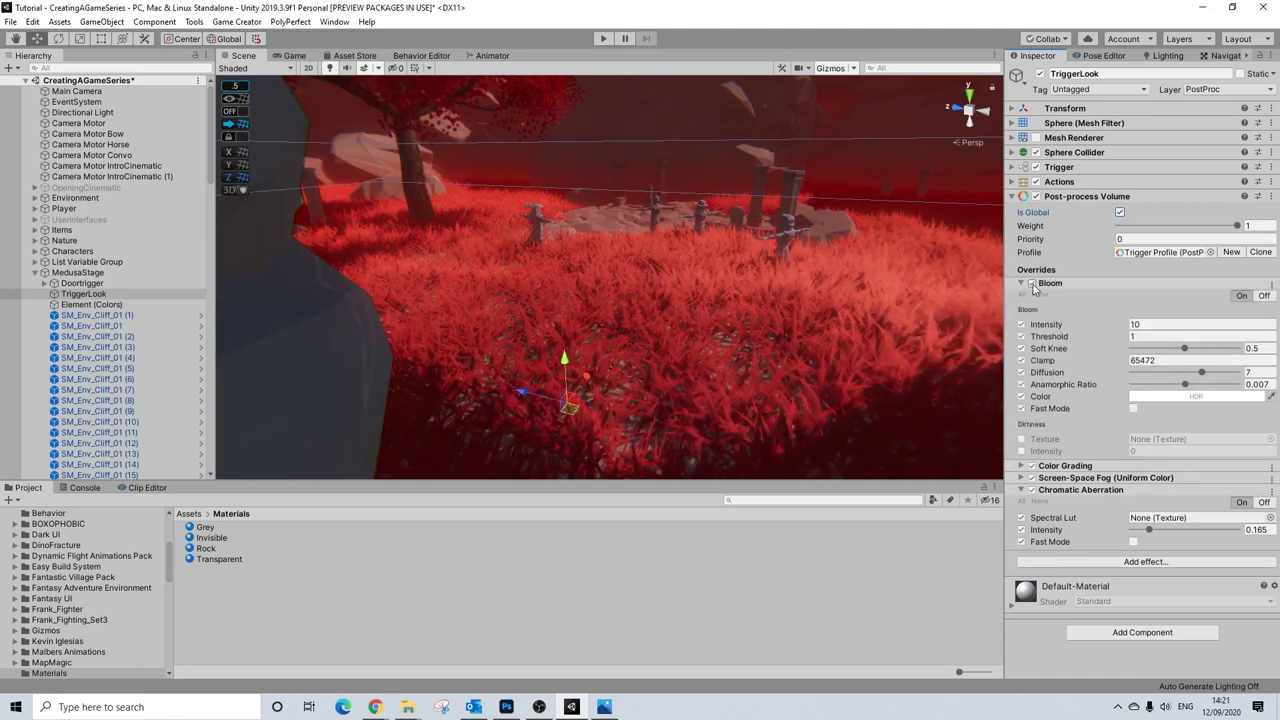
pyautogui.click(1033, 285)
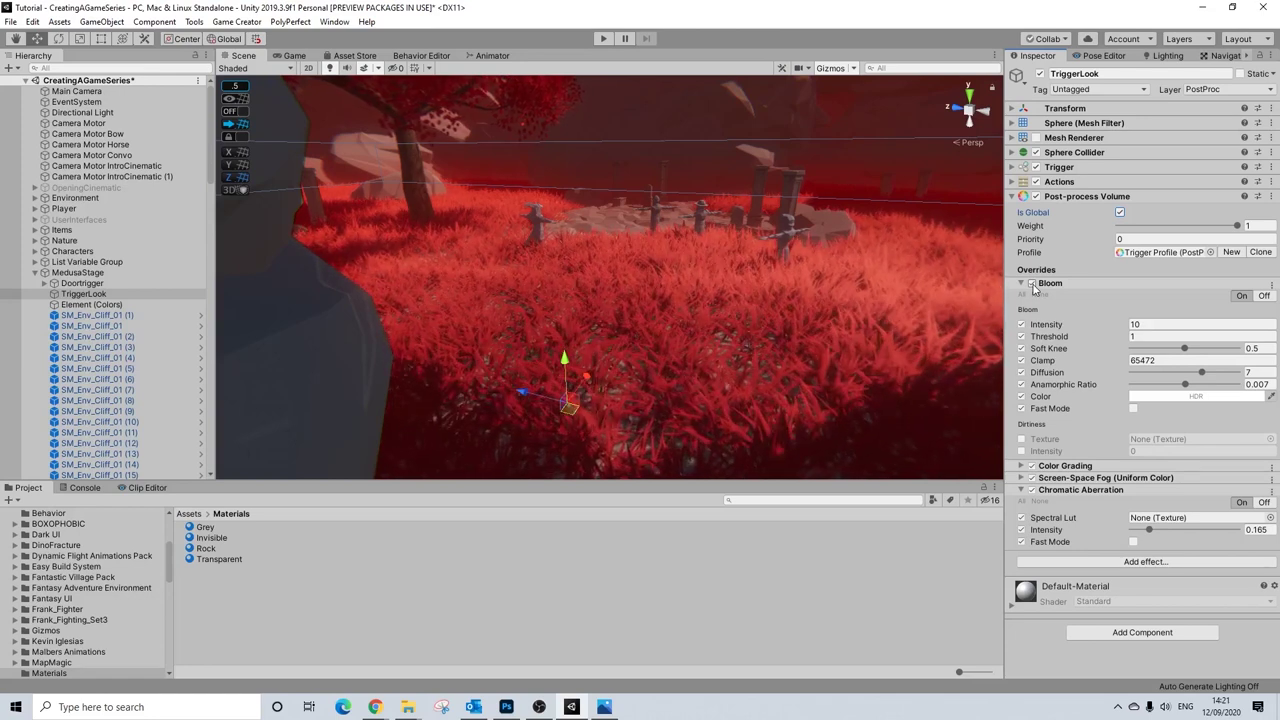
pyautogui.click(1023, 283)
# - Expand the Color Grading override and review its settings and the available tonemapping modes, keeping ACES
pyautogui.click(1021, 296)
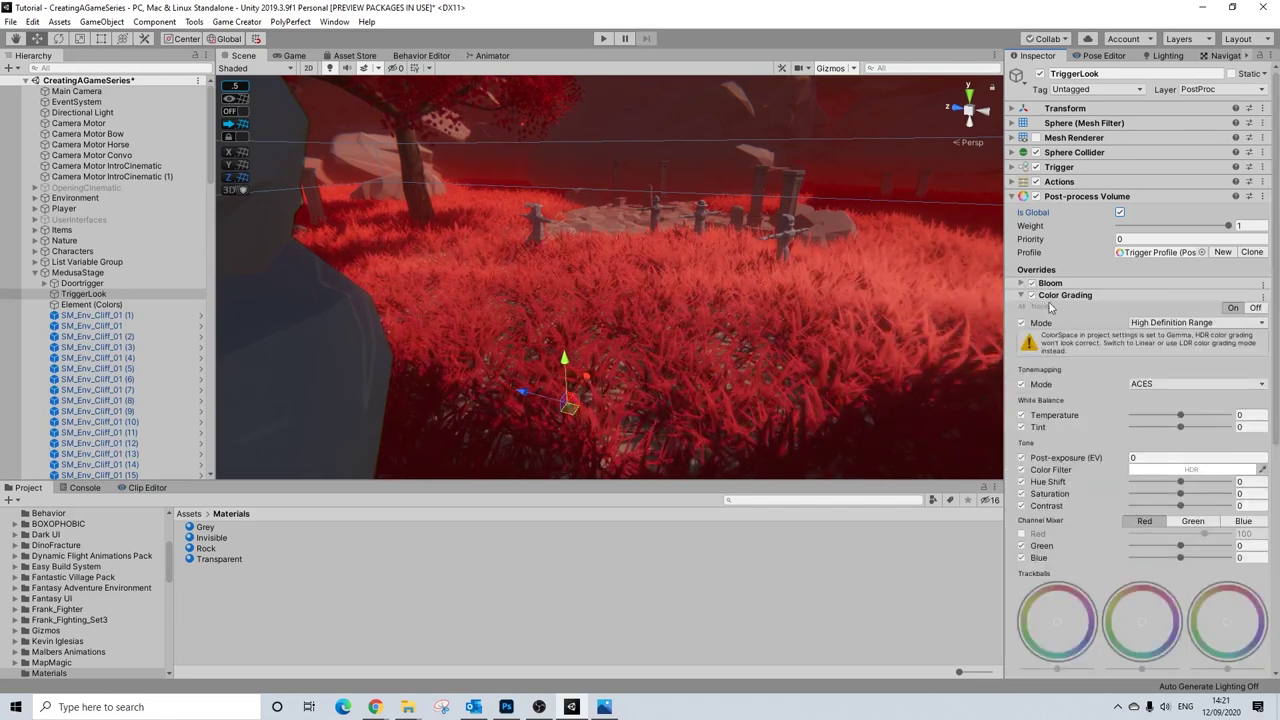
pyautogui.scroll(-3, 1065, 302)
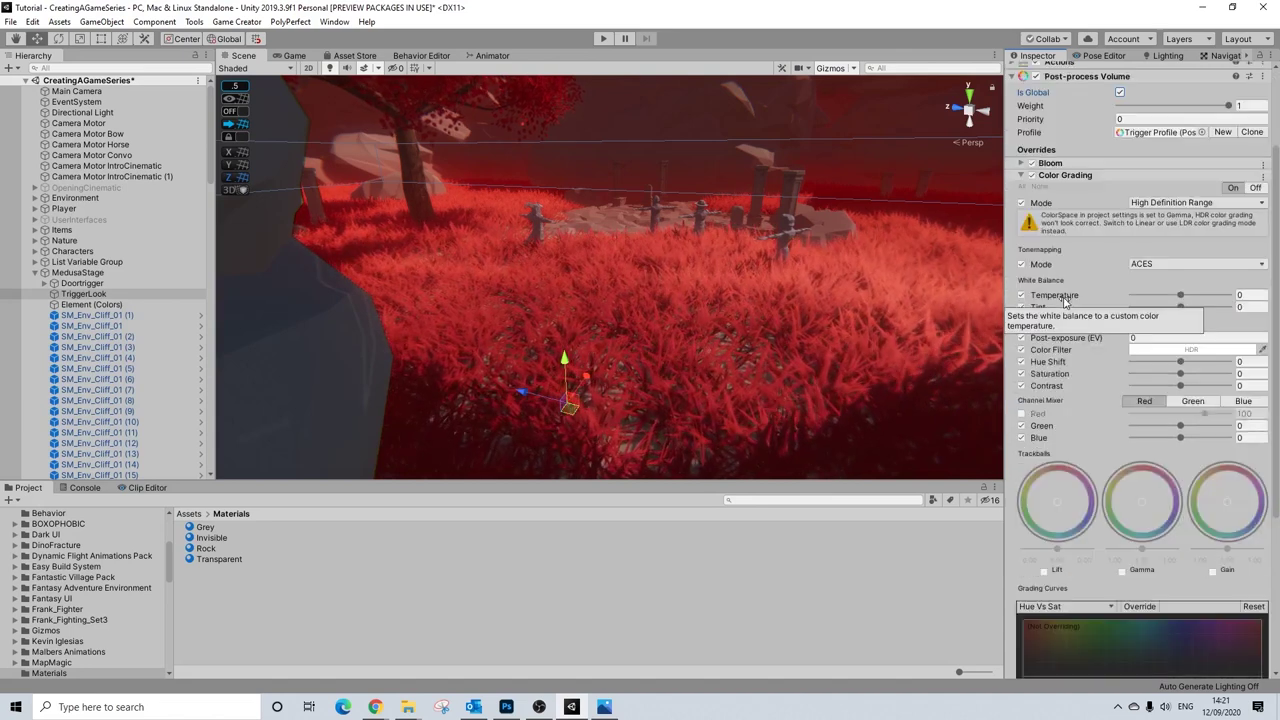
pyautogui.click(1160, 264)
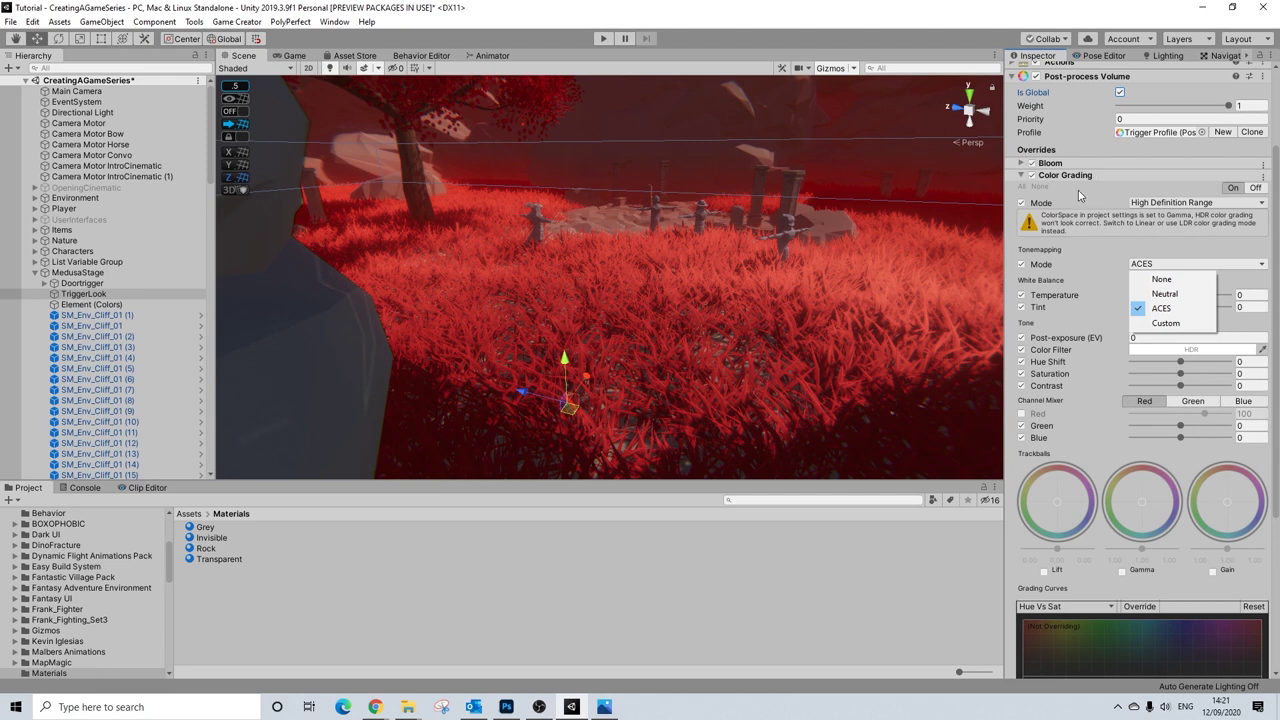
pyautogui.click(1228, 256)
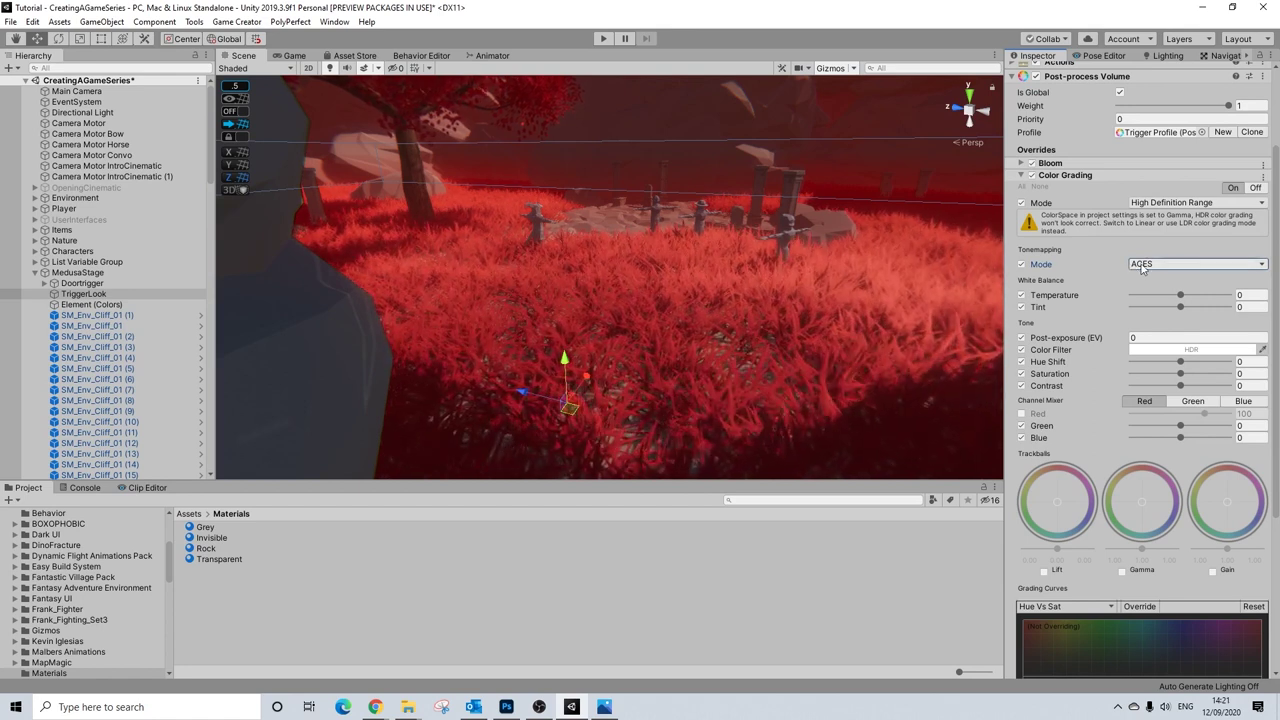
# - Compare the arena with Color Grading on and off, leave Bloom and Color Grading disabled, and collapse the Color Grading settings
pyautogui.click(1033, 176)
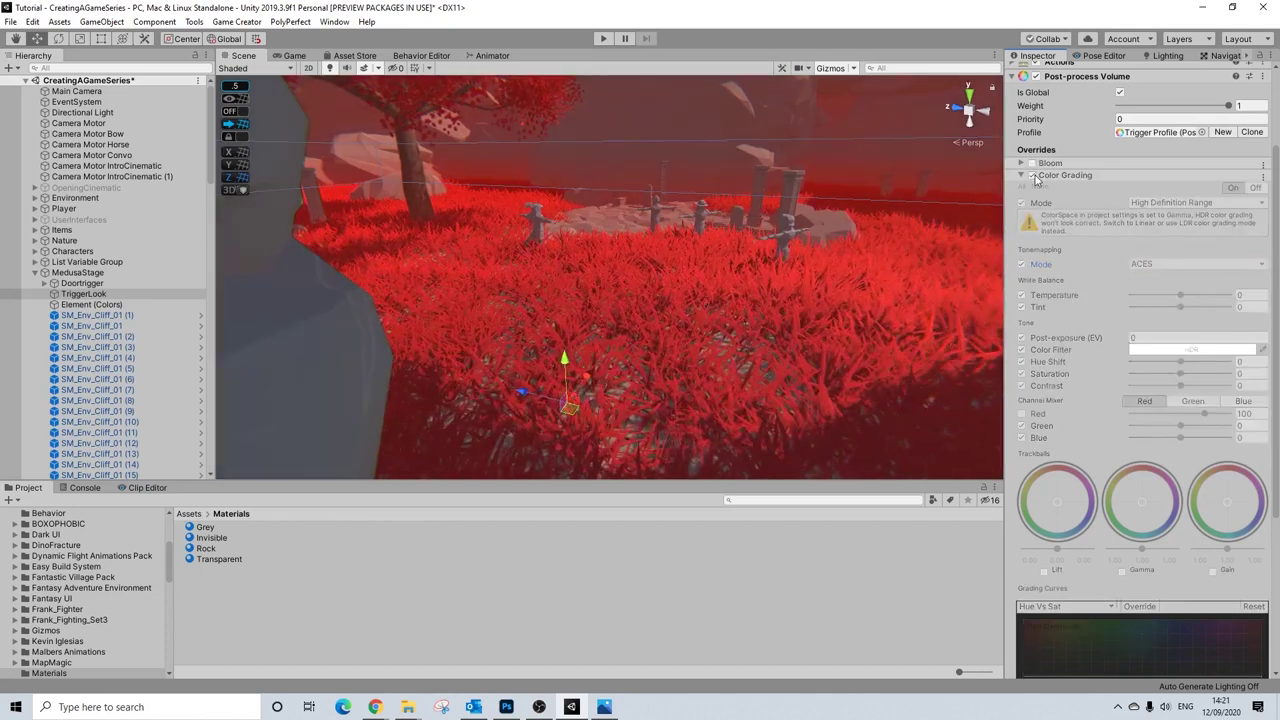
pyautogui.click(1033, 176)
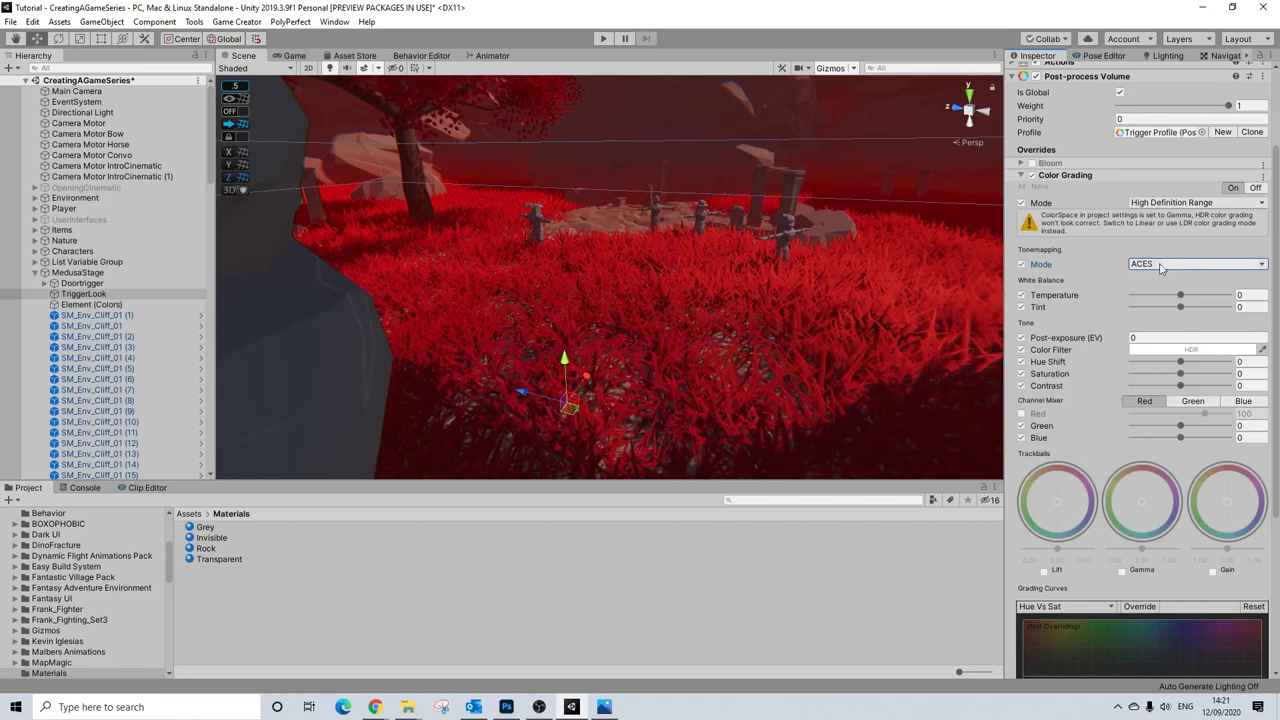
pyautogui.click(1032, 175)
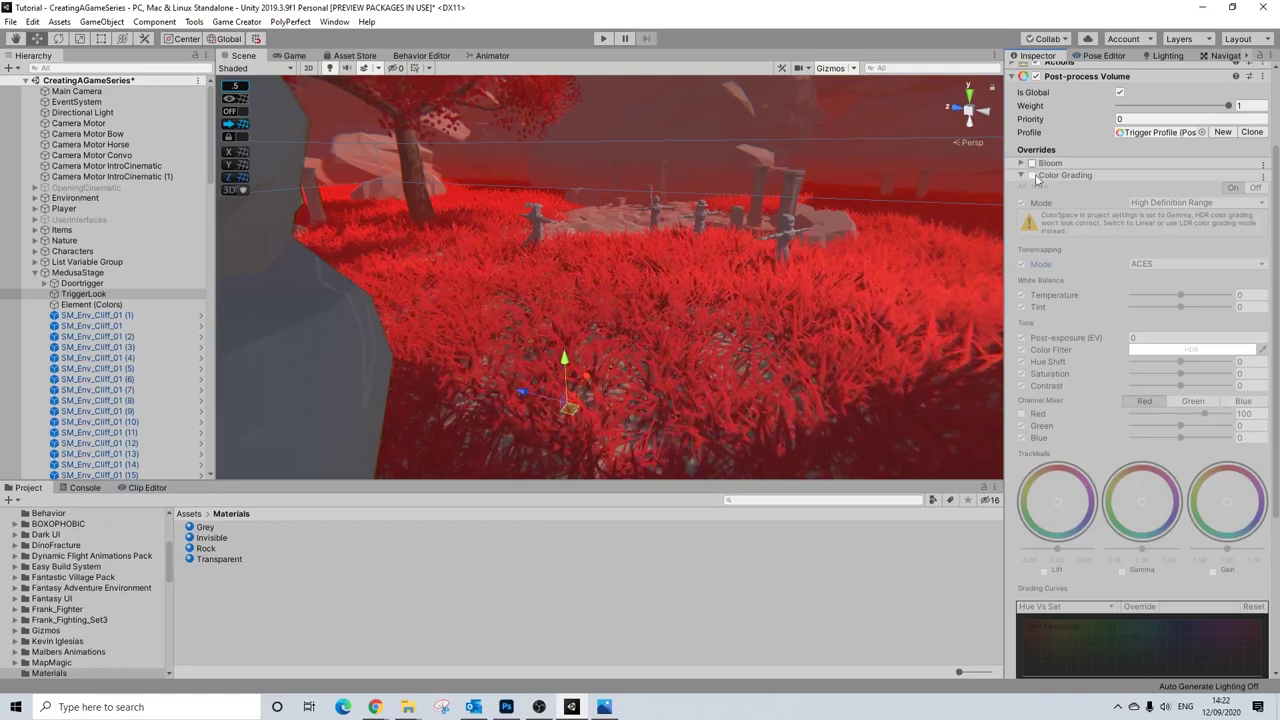
pyautogui.scroll(-5, 1077, 207)
pyautogui.scroll(5, 1090, 265)
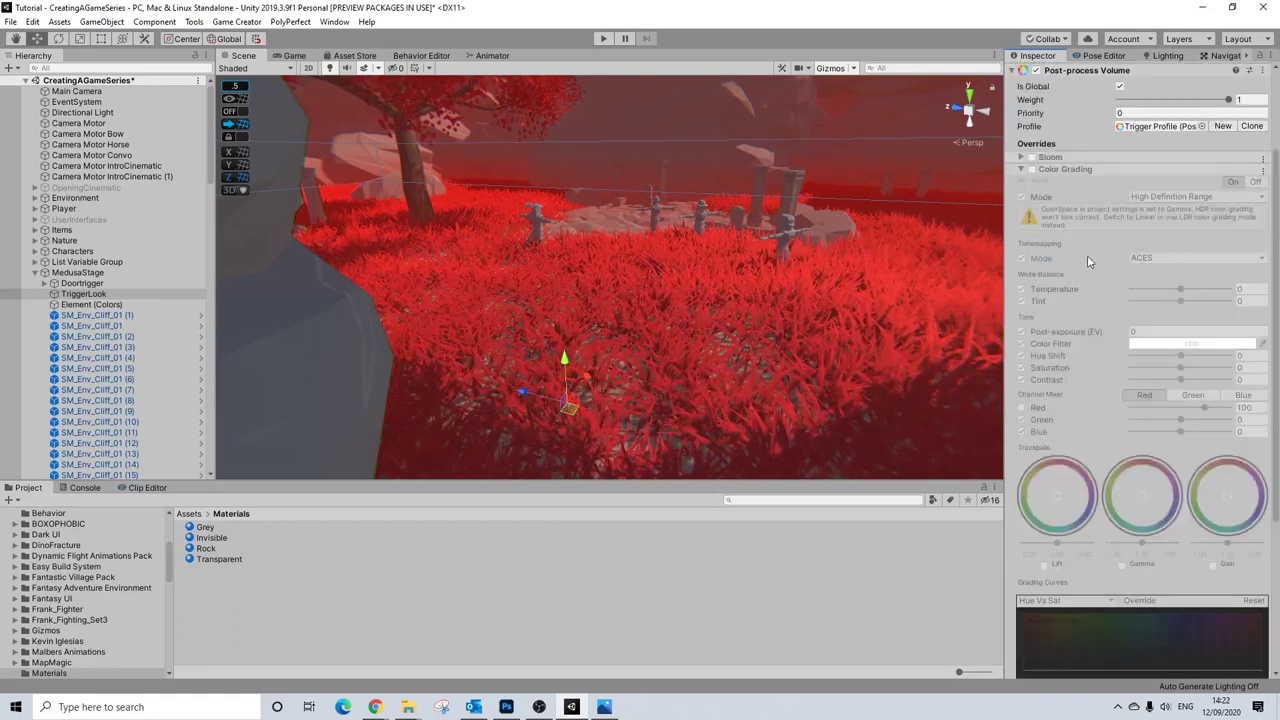
pyautogui.click(1060, 166)
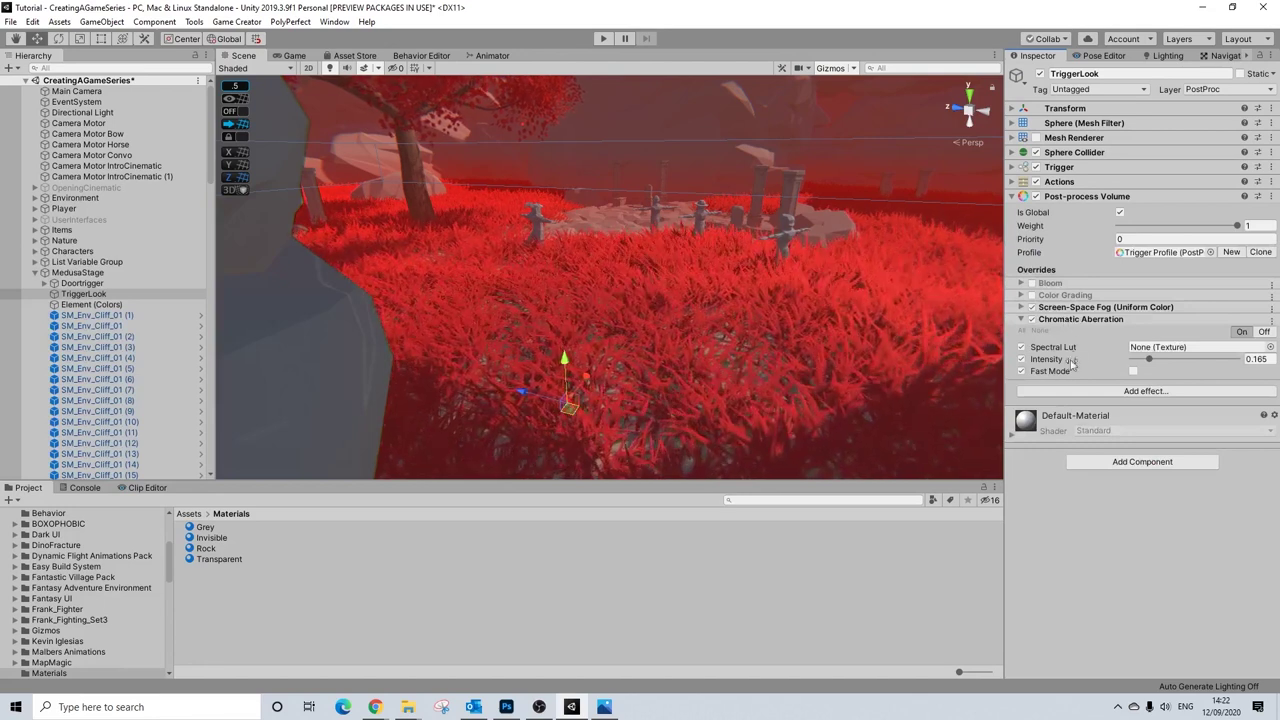
# - View the arena from between the cliffs and compare it with the Chromatic Aberration override on and off
pyautogui.scroll(-3, 885, 324)
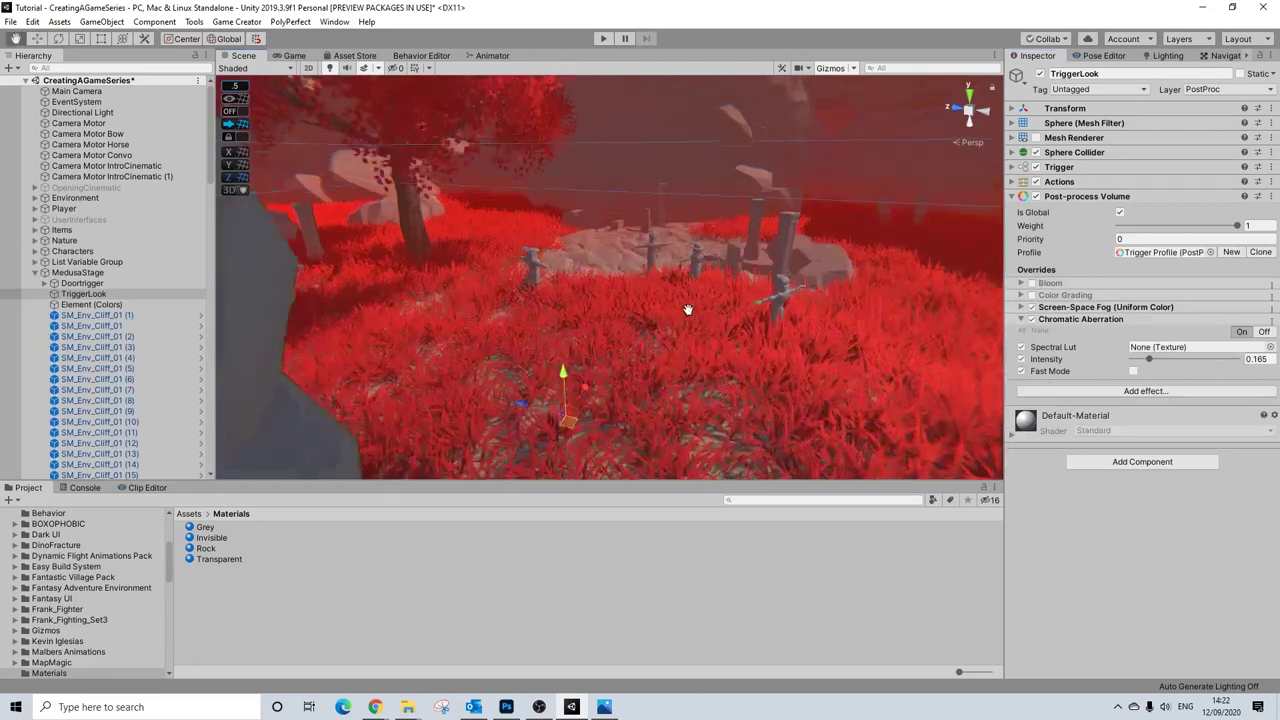
pyautogui.keyDown('alt'); pyautogui.moveTo(686, 377); pyautogui.dragTo(691, 253); pyautogui.keyUp('alt')
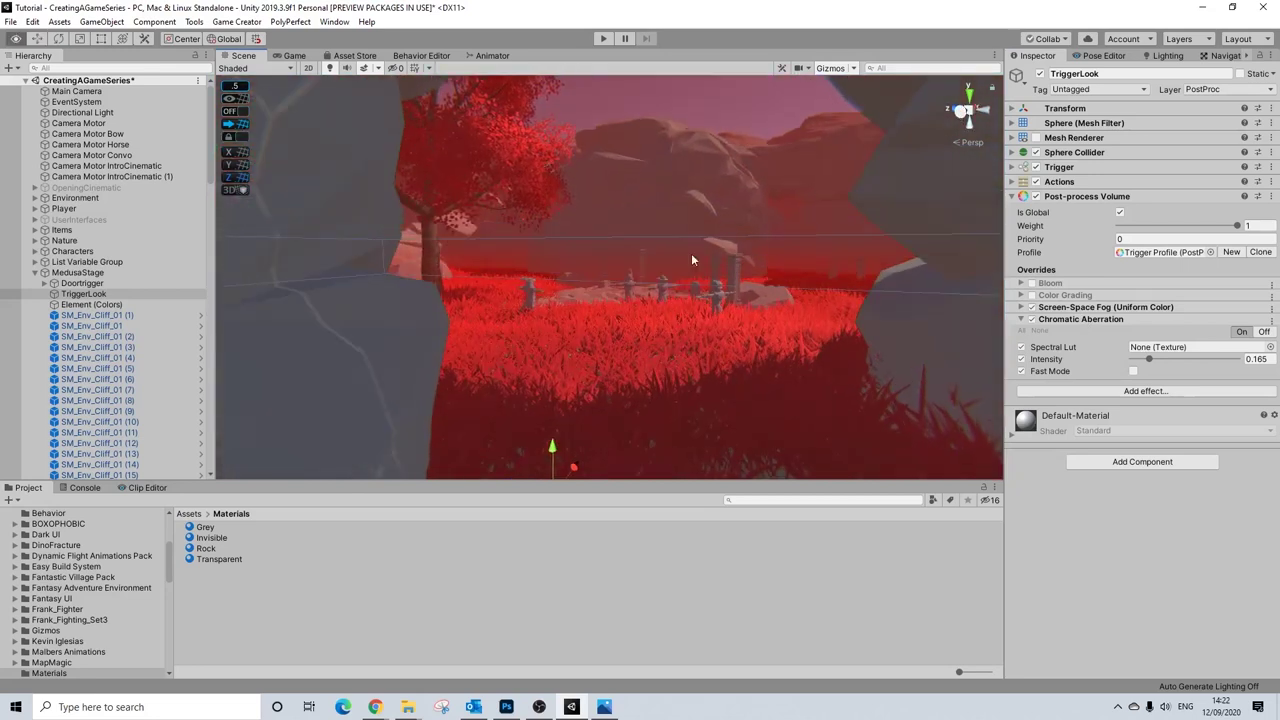
pyautogui.click(1032, 319)
pyautogui.click(1032, 319)
pyautogui.click(1032, 319)
pyautogui.click(1032, 319)
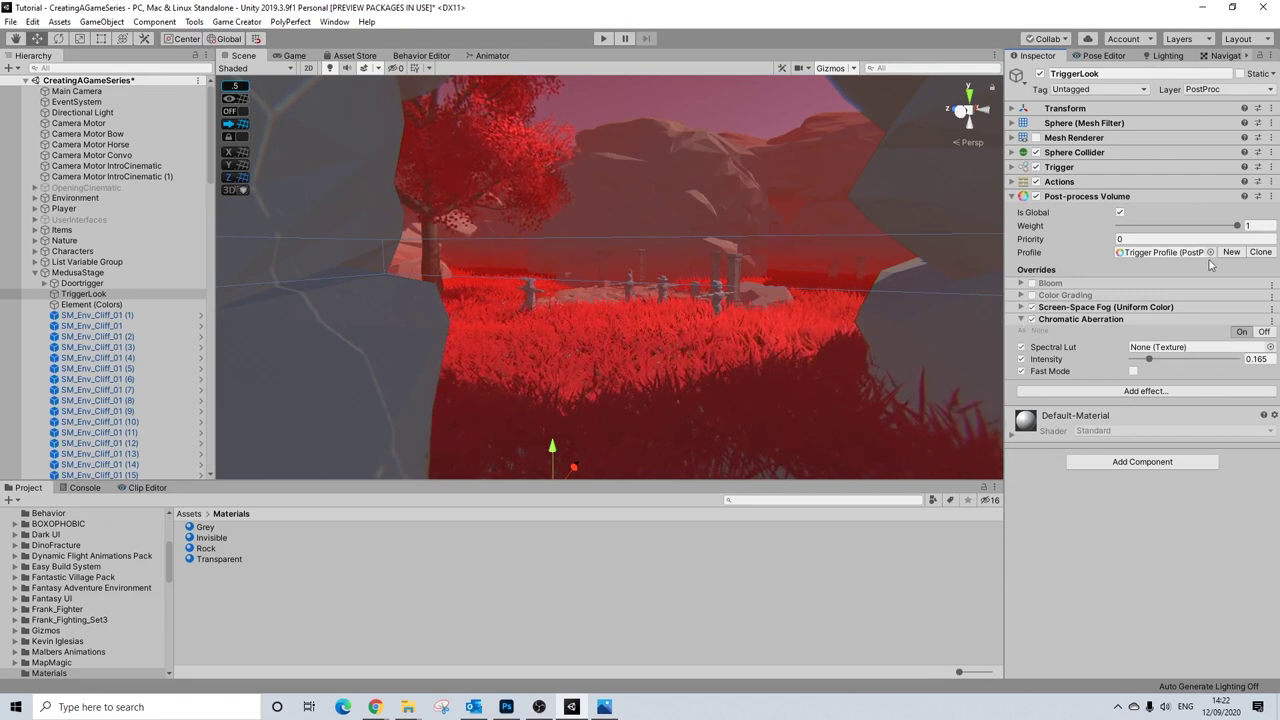
# - Try Chromatic Aberration at intensity 1, undo that change, and undo the disabling of the Bloom and Color Grading overrides
pyautogui.moveTo(1149, 359); pyautogui.dragTo(1240, 359)
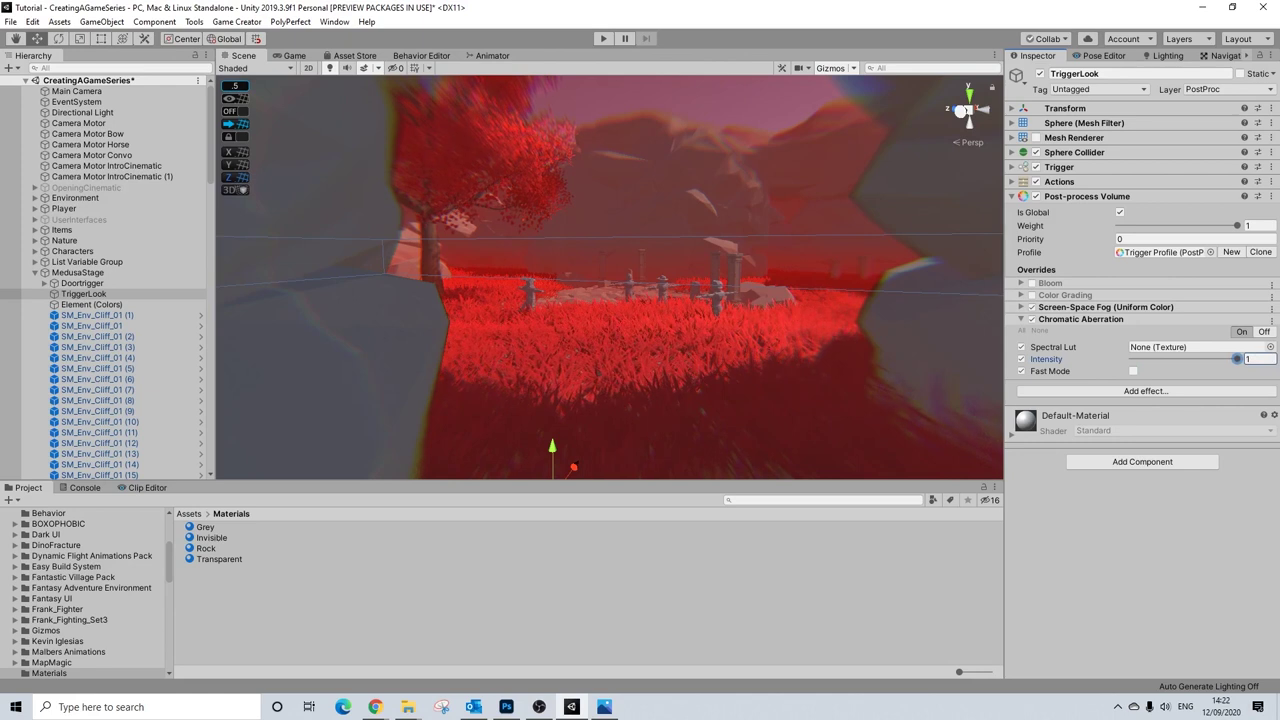
pyautogui.hotkey('ctrl', 'z')
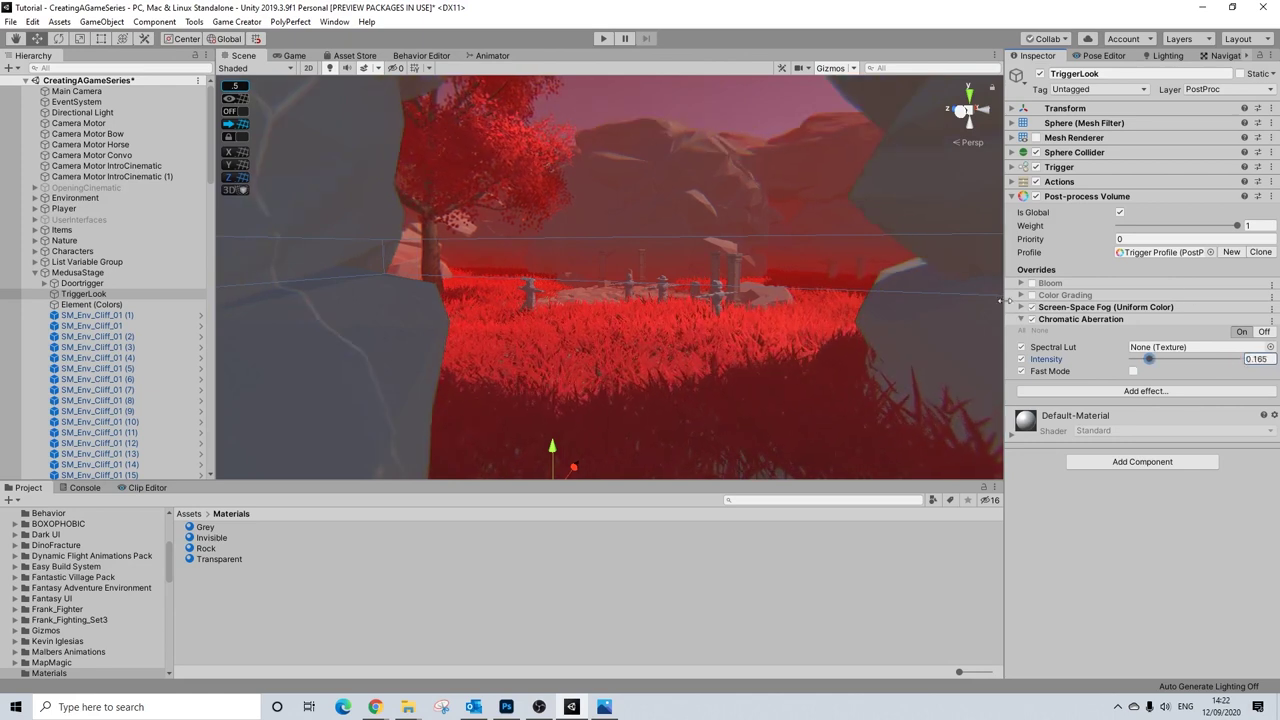
pyautogui.scroll(3, 610, 280)
pyautogui.hotkey('ctrl', 'z')
pyautogui.hotkey('ctrl', 'z')
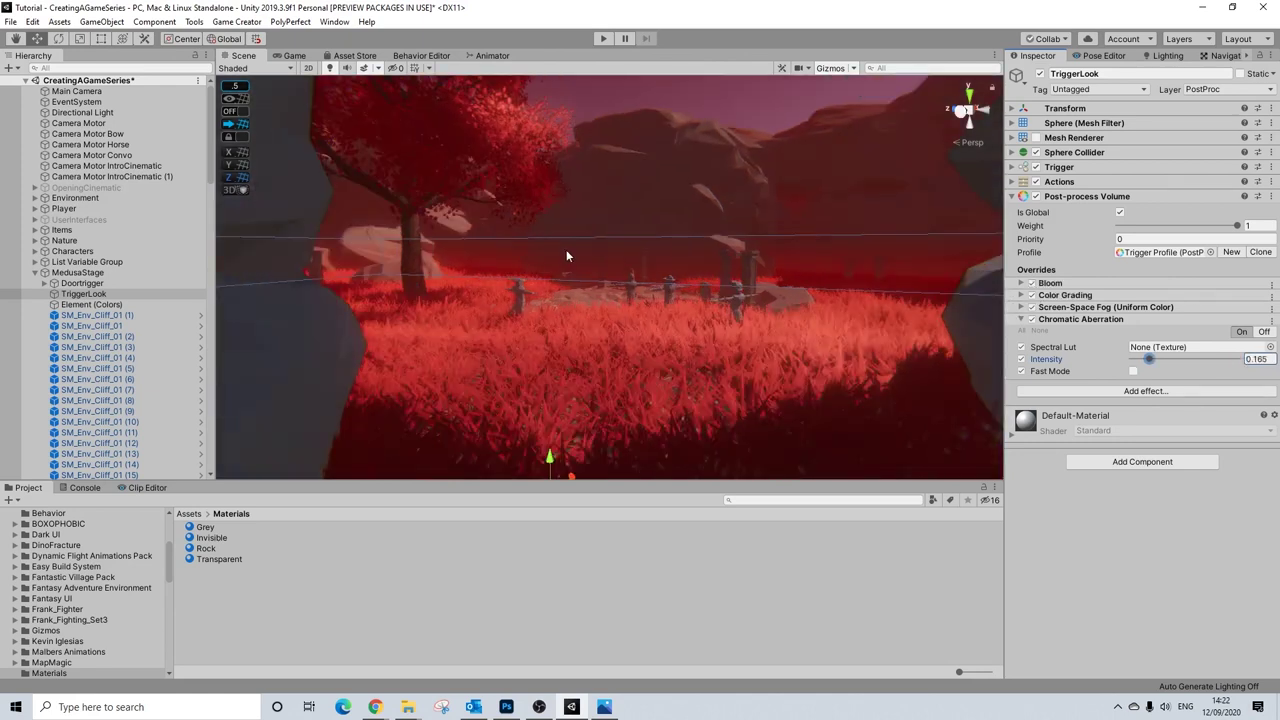
# - View the arena with all four overrides active, from inside the cliff passage and from close to the red grass
pyautogui.scroll(2, 566, 256)
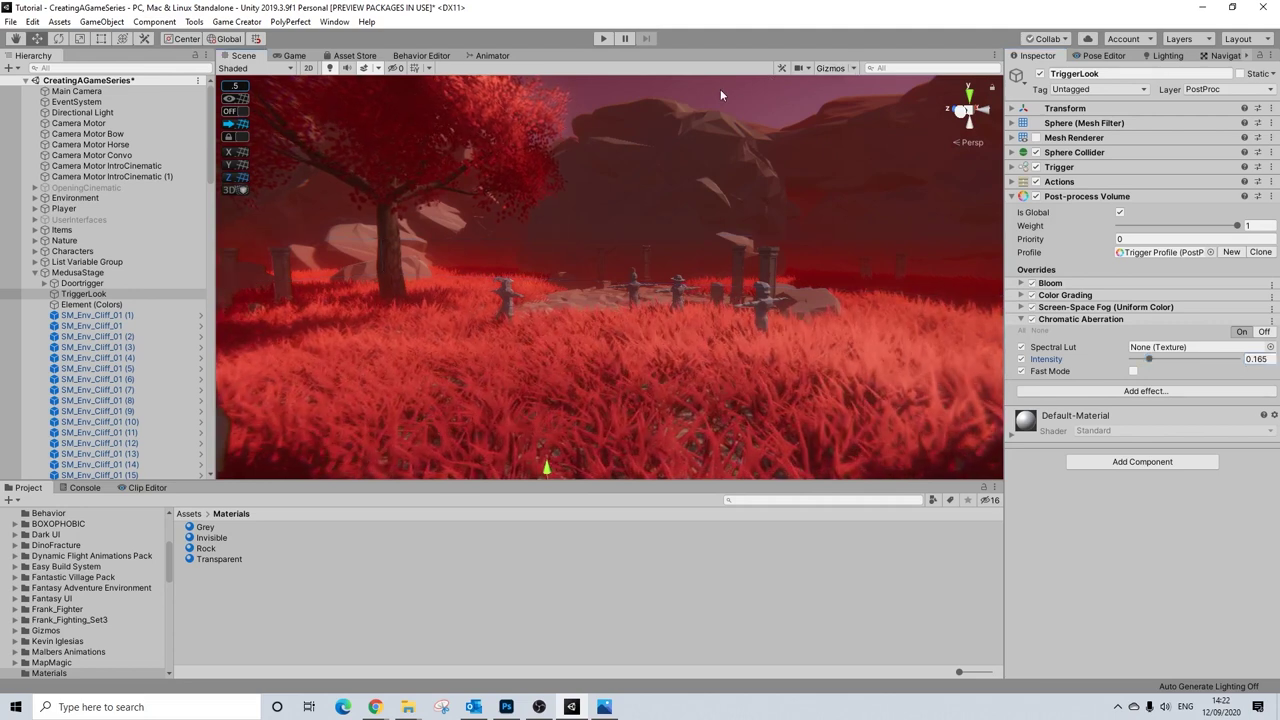
pyautogui.click(720, 89)
pyautogui.scroll(-3, 702, 161)
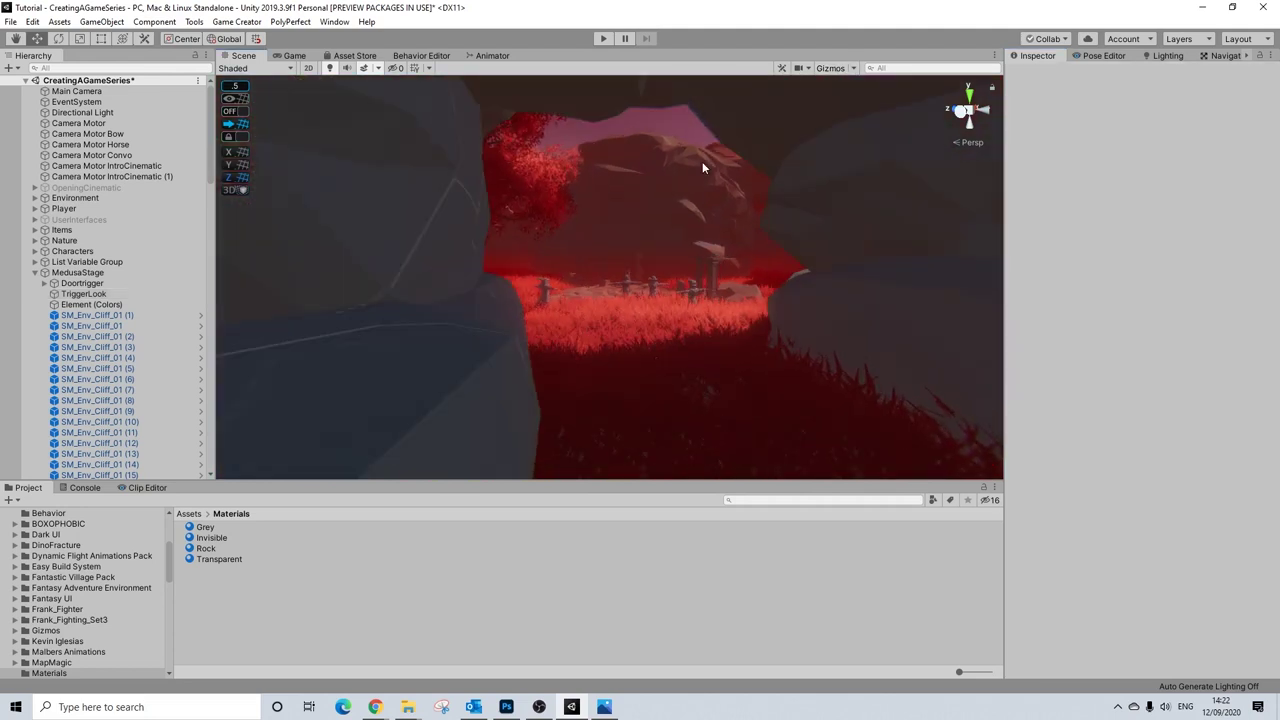
pyautogui.scroll(4, 703, 168)
pyautogui.scroll(-3, 703, 168)
pyautogui.scroll(2, 703, 168)
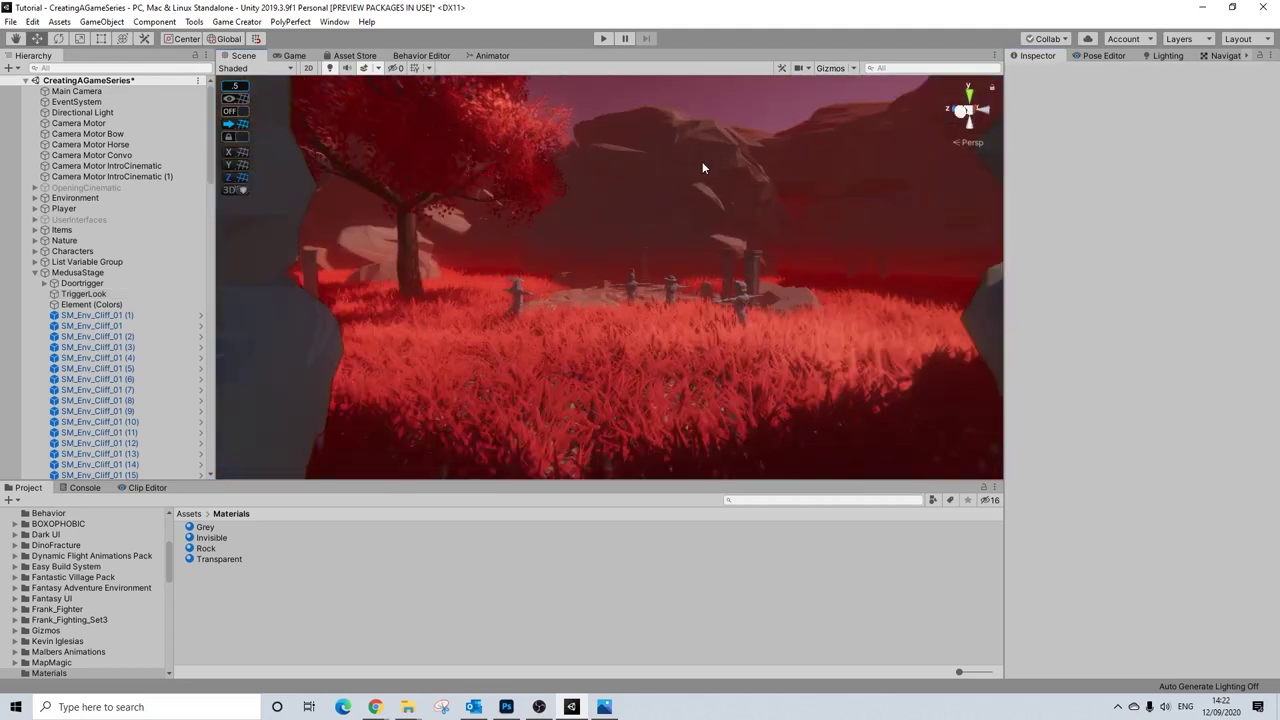
pyautogui.scroll(2, 703, 168)
# - Make TriggerLook's Post-process Volume local instead of global and set its Blend Distance to 2
pyautogui.click(84, 294)
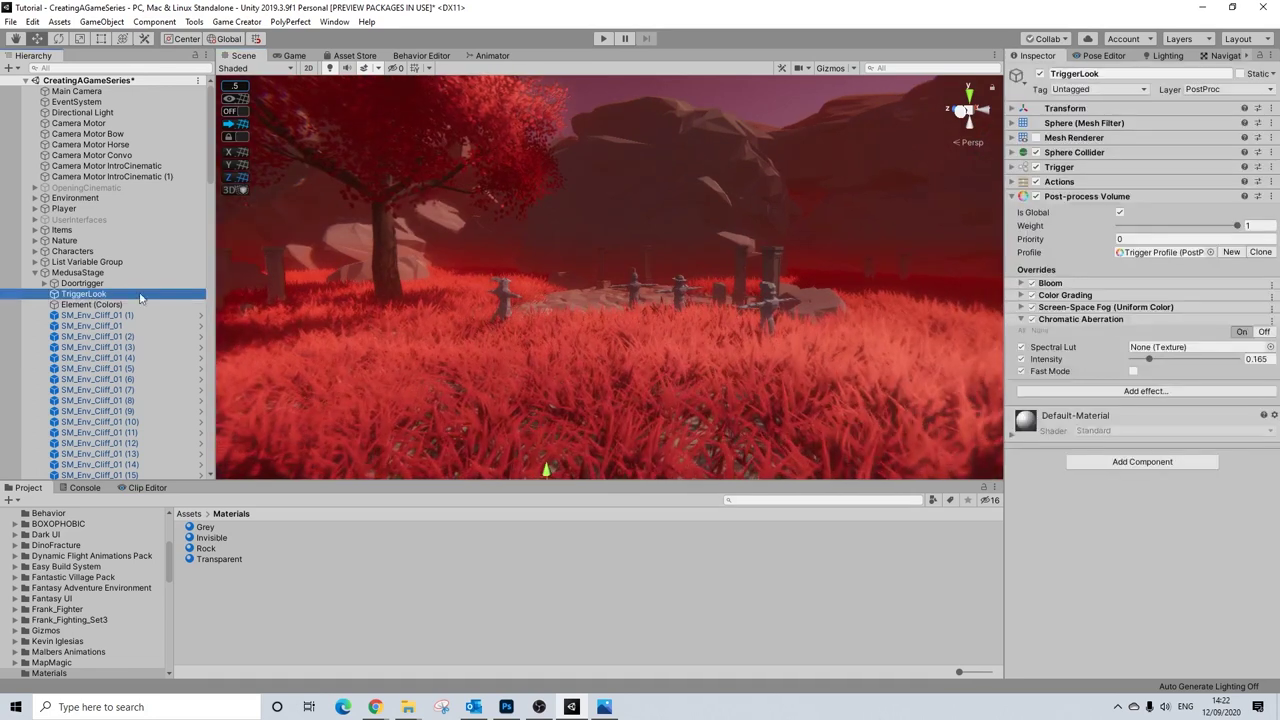
pyautogui.click(1120, 212)
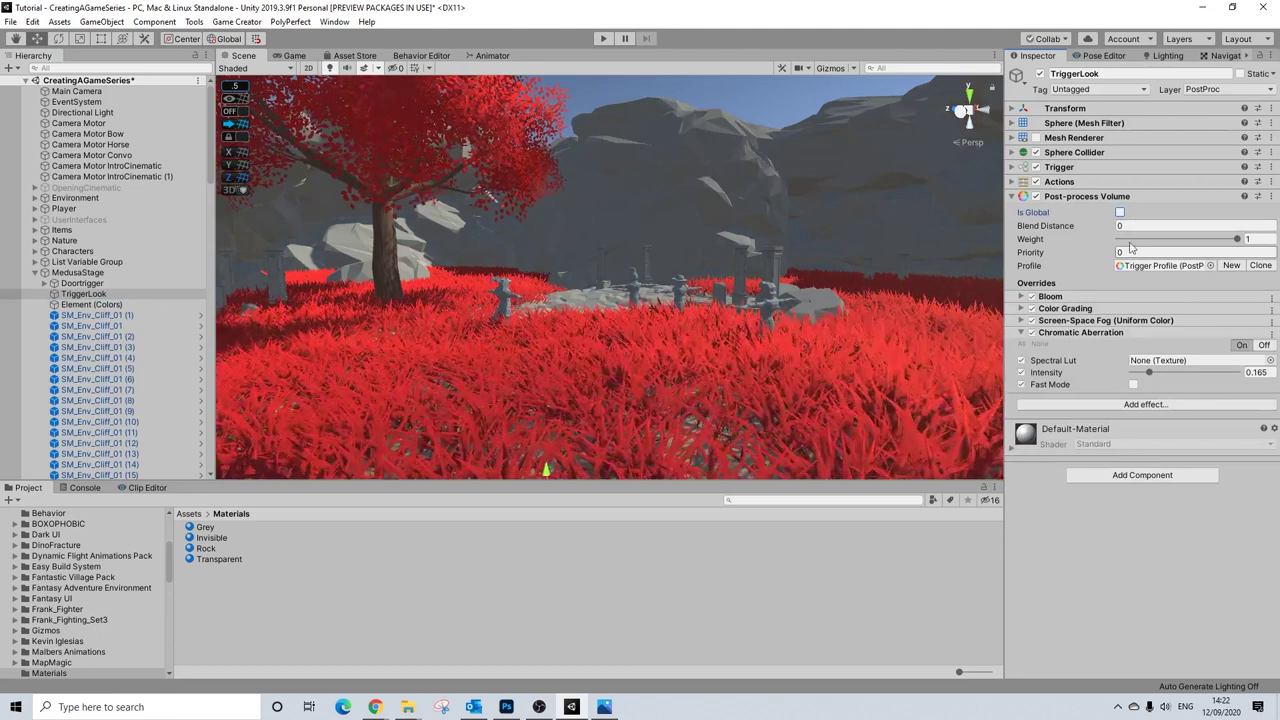
pyautogui.click(1127, 225)
pyautogui.press('BackSpace')
pyautogui.write('2')
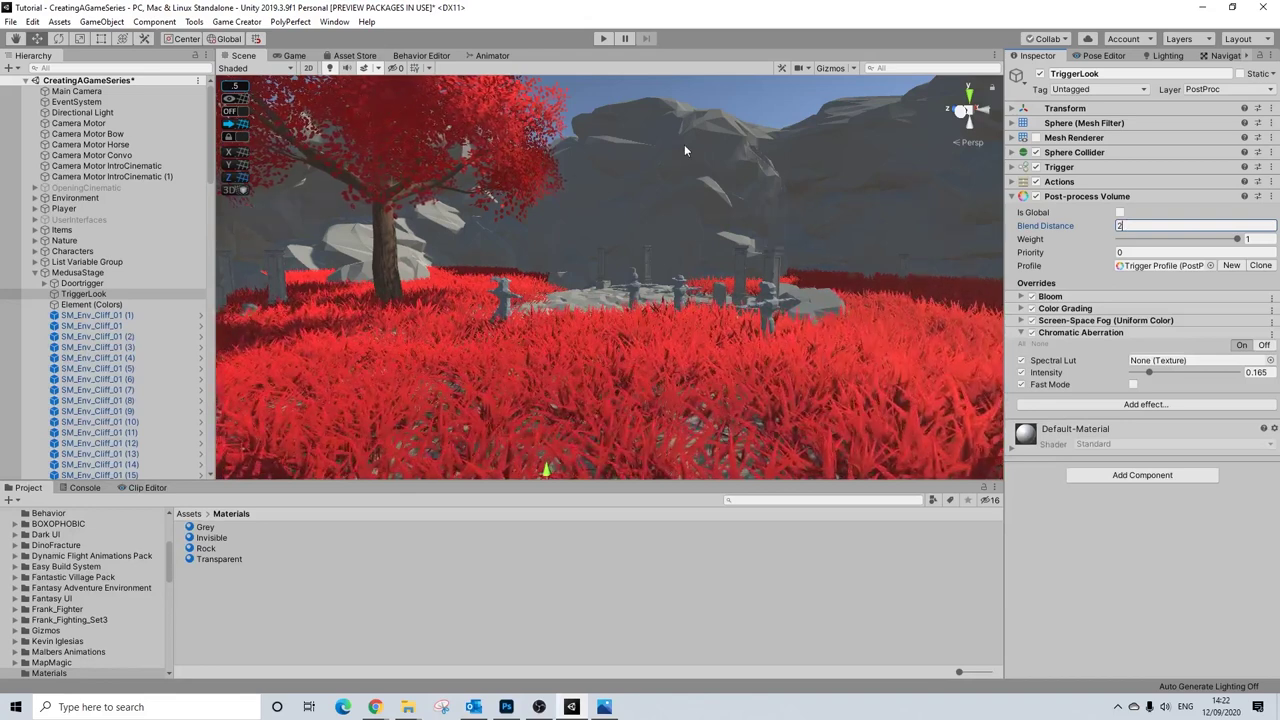
# - Set TriggerLook's Blend Distance to 3 and check the transition at the passage into the arena
pyautogui.write('f')
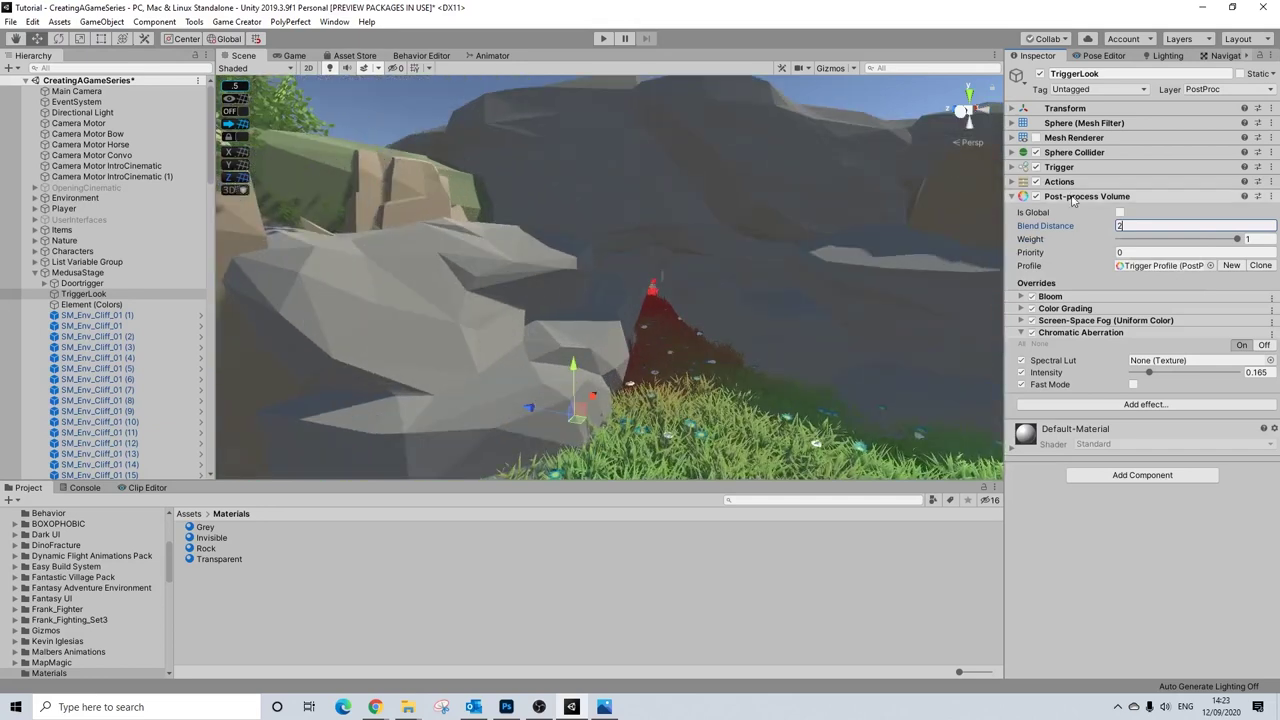
pyautogui.scroll(3, 592, 329)
pyautogui.scroll(3, 592, 329)
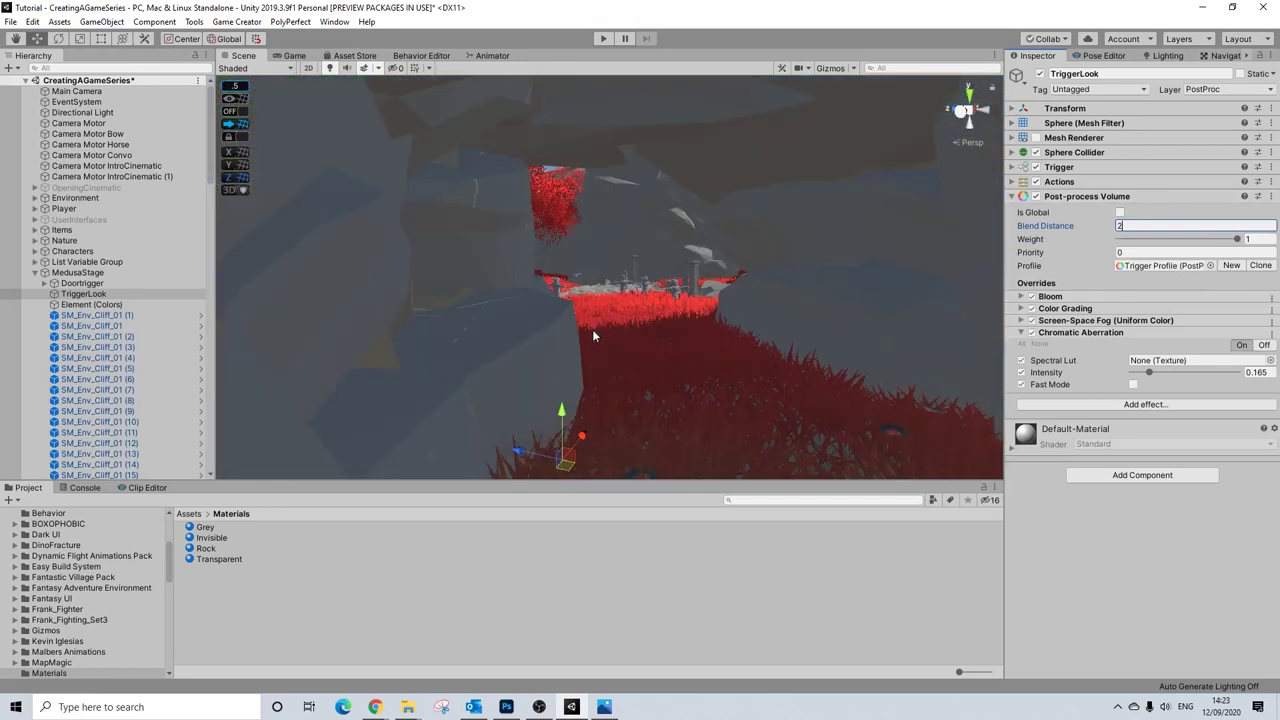
pyautogui.scroll(3, 614, 300)
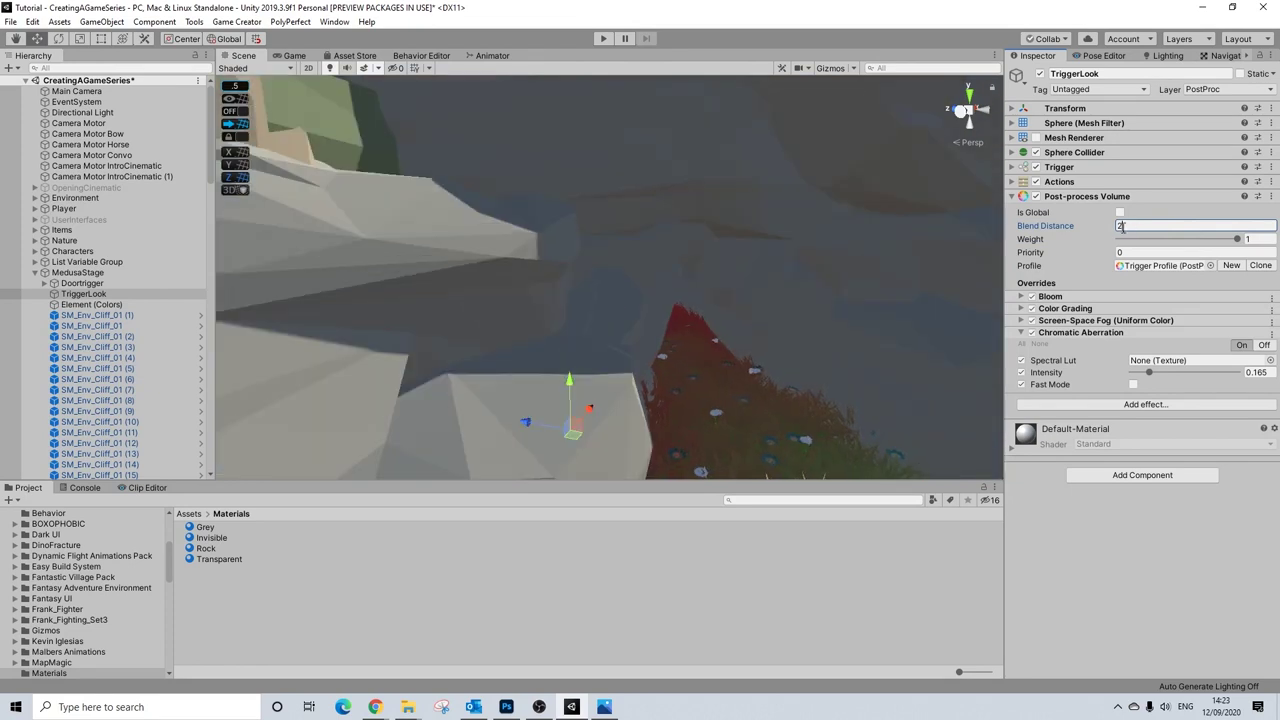
pyautogui.scroll(-3, 752, 374)
pyautogui.click(1144, 226)
pyautogui.write('3')
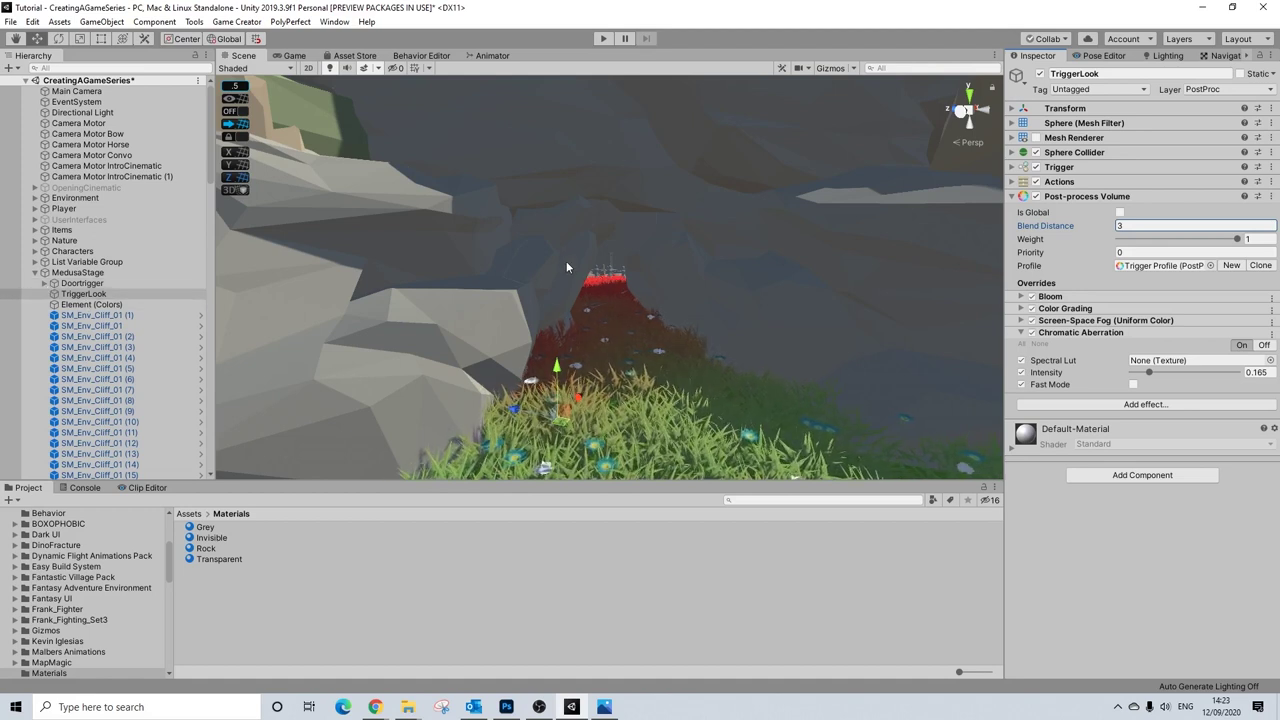
pyautogui.scroll(3, 539, 285)
pyautogui.scroll(-2, 538, 282)
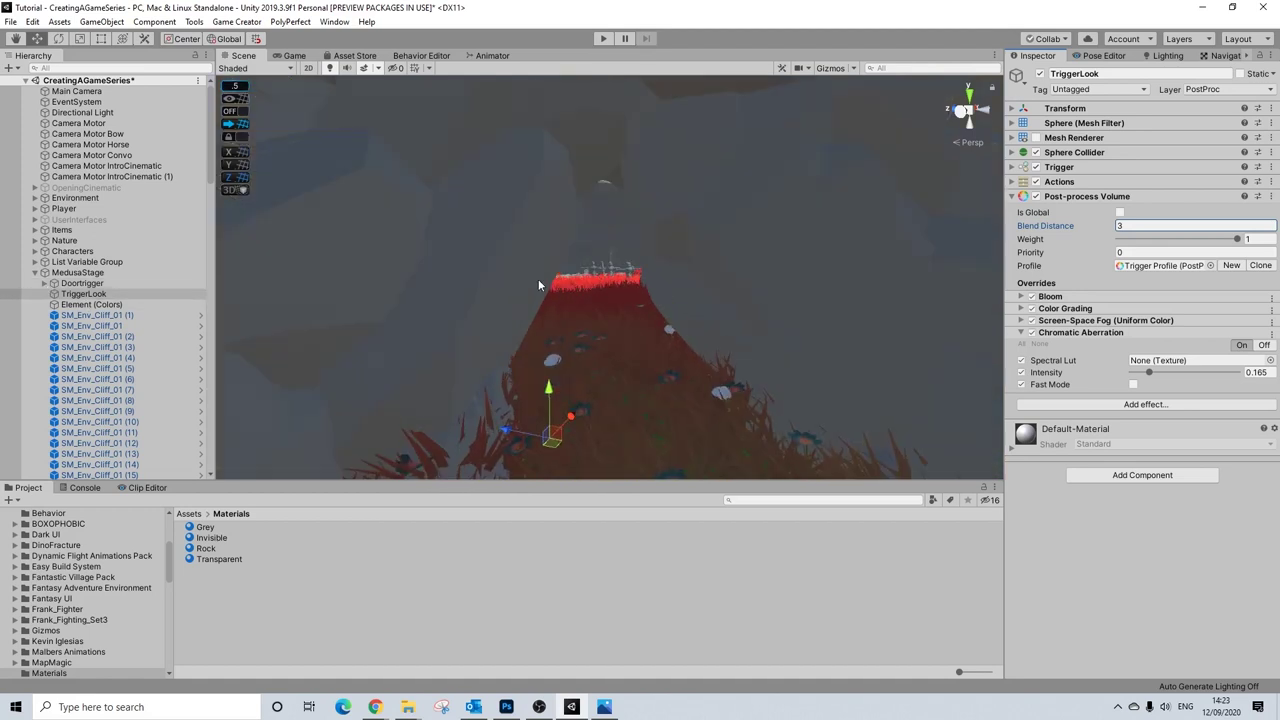
# - Turn on the scene gizmos, deactivate TriggerLook, and select Doortrigger in the passage
pyautogui.click(72, 284)
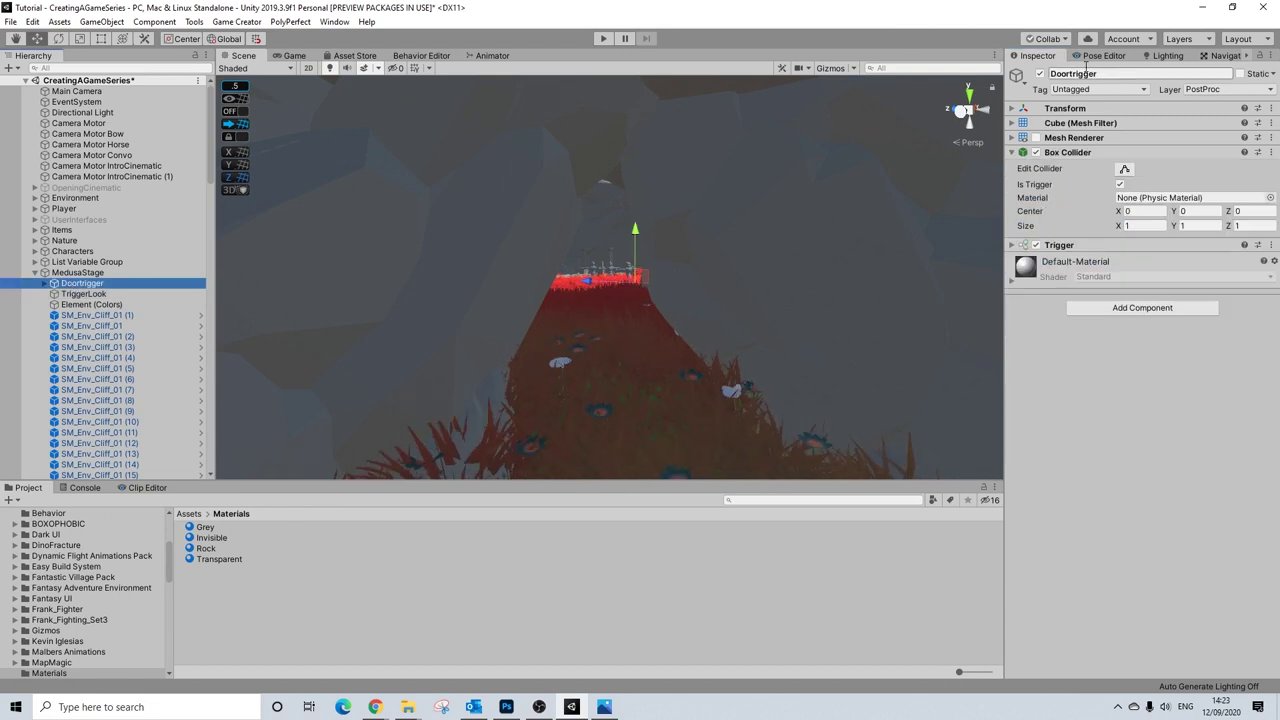
pyautogui.click(836, 69)
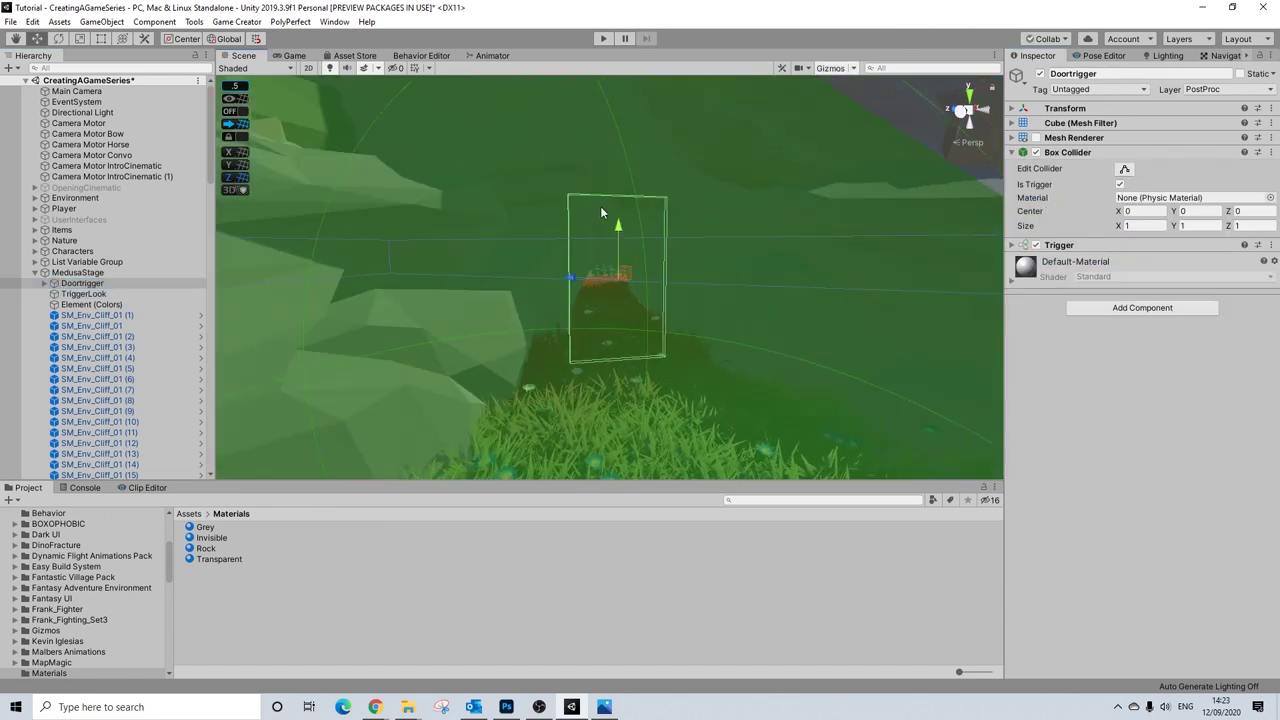
pyautogui.click(83, 294)
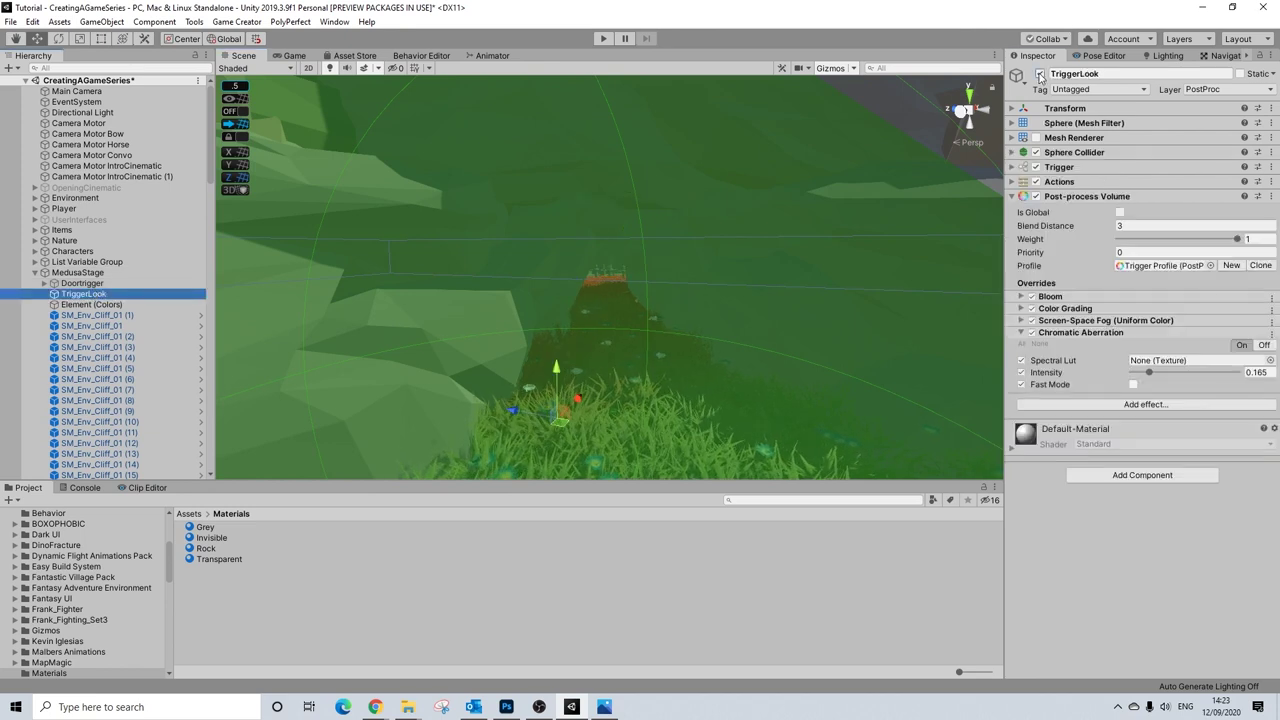
pyautogui.click(1040, 74)
pyautogui.click(575, 212)
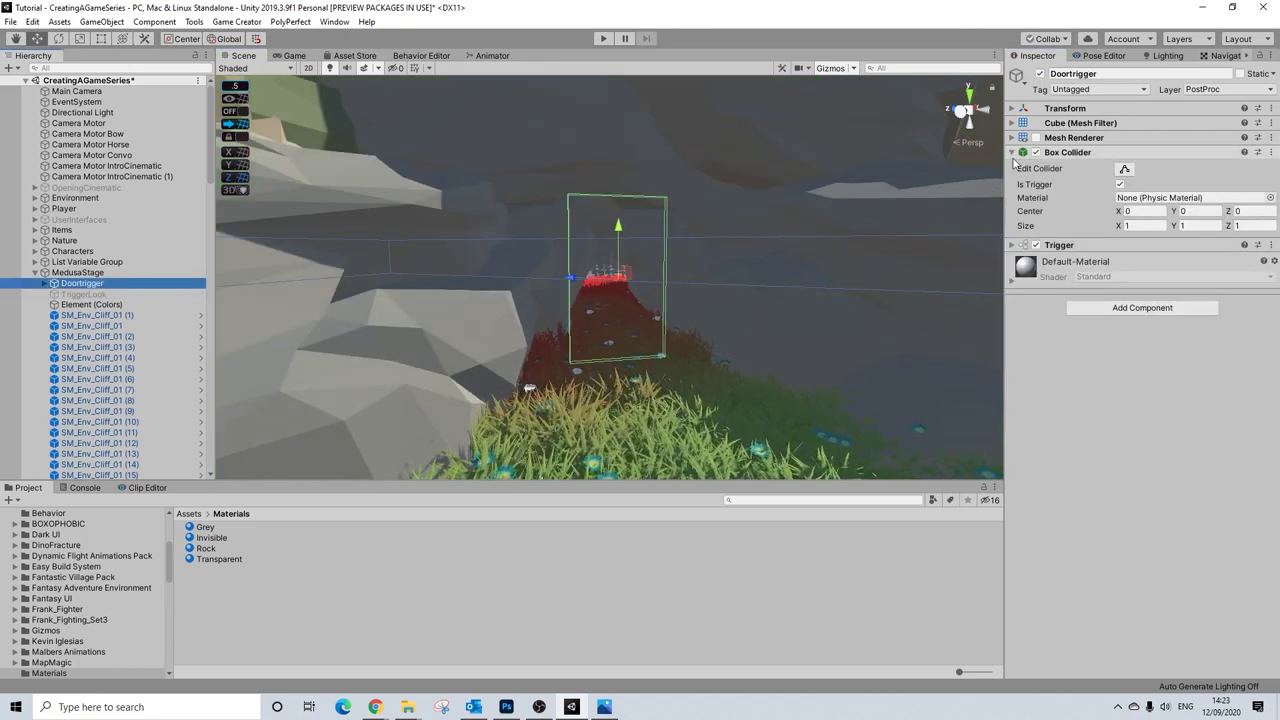
# - Examine Doortrigger's box collider across the passage and expand its Trigger component
pyautogui.scroll(3, 690, 279)
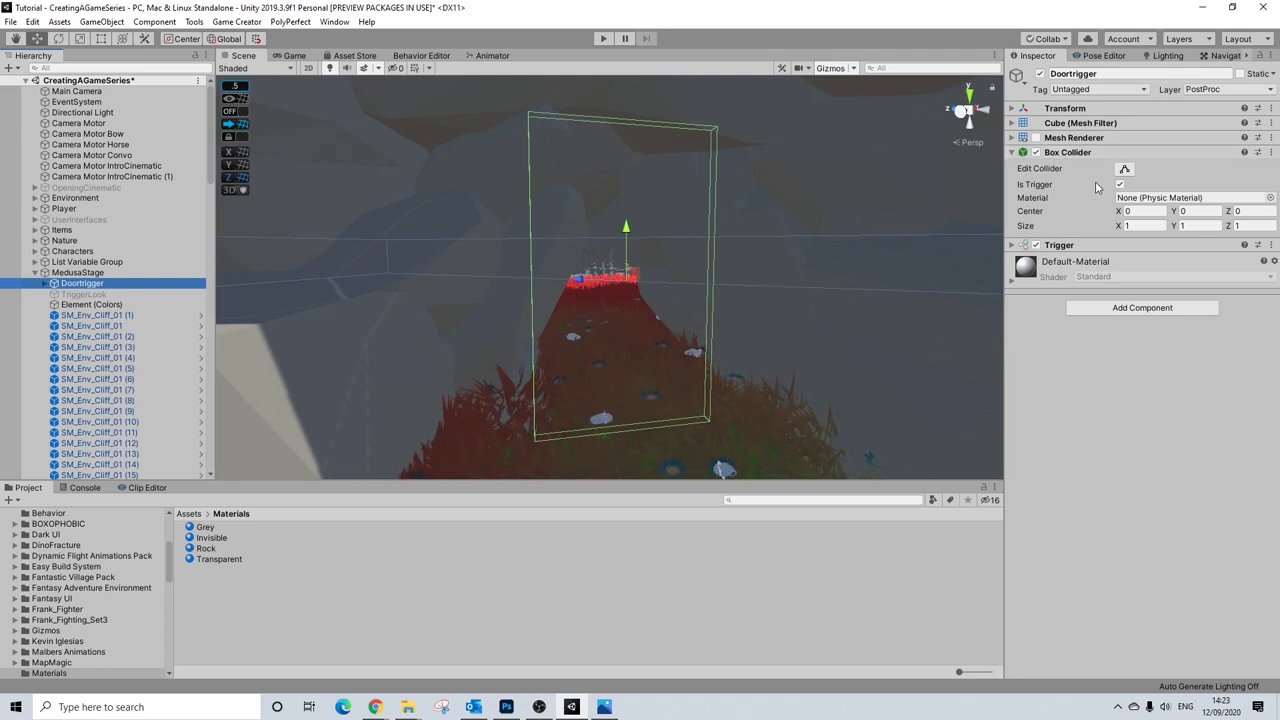
pyautogui.moveTo(706, 301)
pyautogui.mouseDown(button='right')
pyautogui.moveTo(491, 314)
pyautogui.moveTo(506, 301)
pyautogui.moveTo(727, 287)
pyautogui.moveTo(64, 304)
pyautogui.moveTo(697, 304)
pyautogui.mouseUp(button='right')
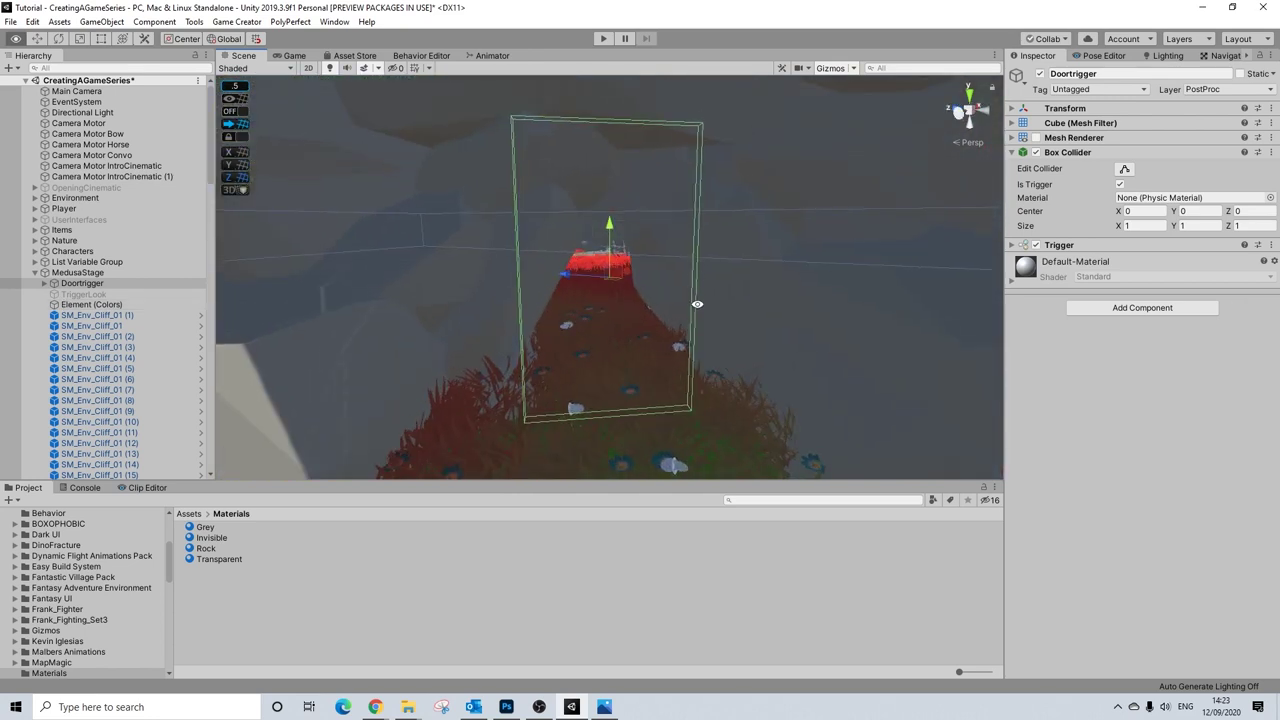
pyautogui.moveTo(697, 160); pyautogui.dragTo(623, 132, button='right')
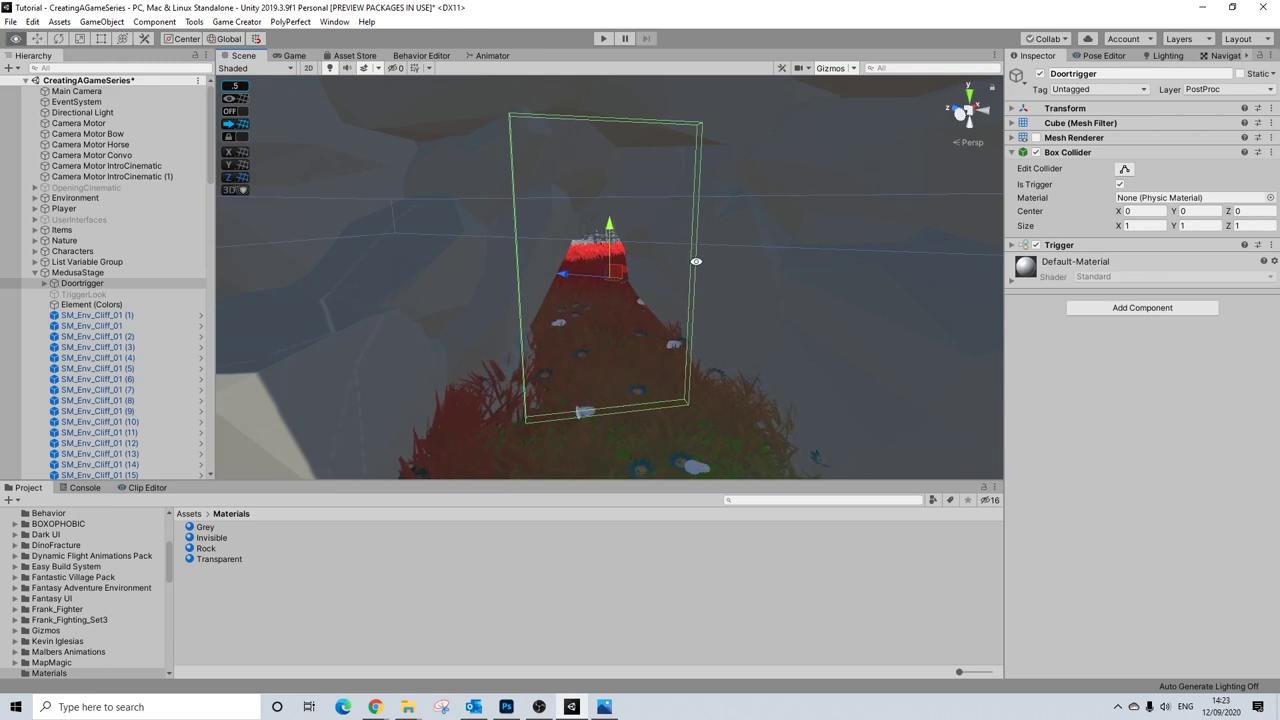
pyautogui.moveTo(696, 261); pyautogui.dragTo(688, 266, button='right')
pyautogui.click(1095, 245)
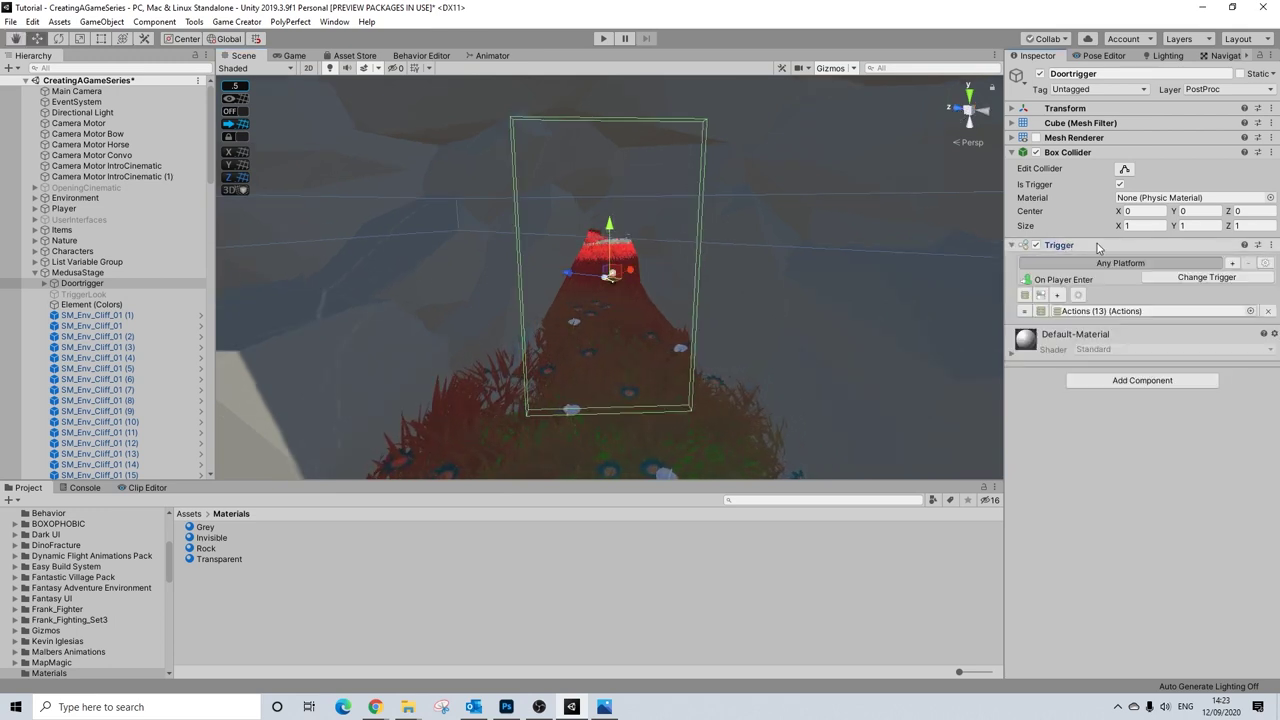
# - Open the Actions (13) object called by Doortrigger and remove its Set active object (null) action
pyautogui.click(1088, 311)
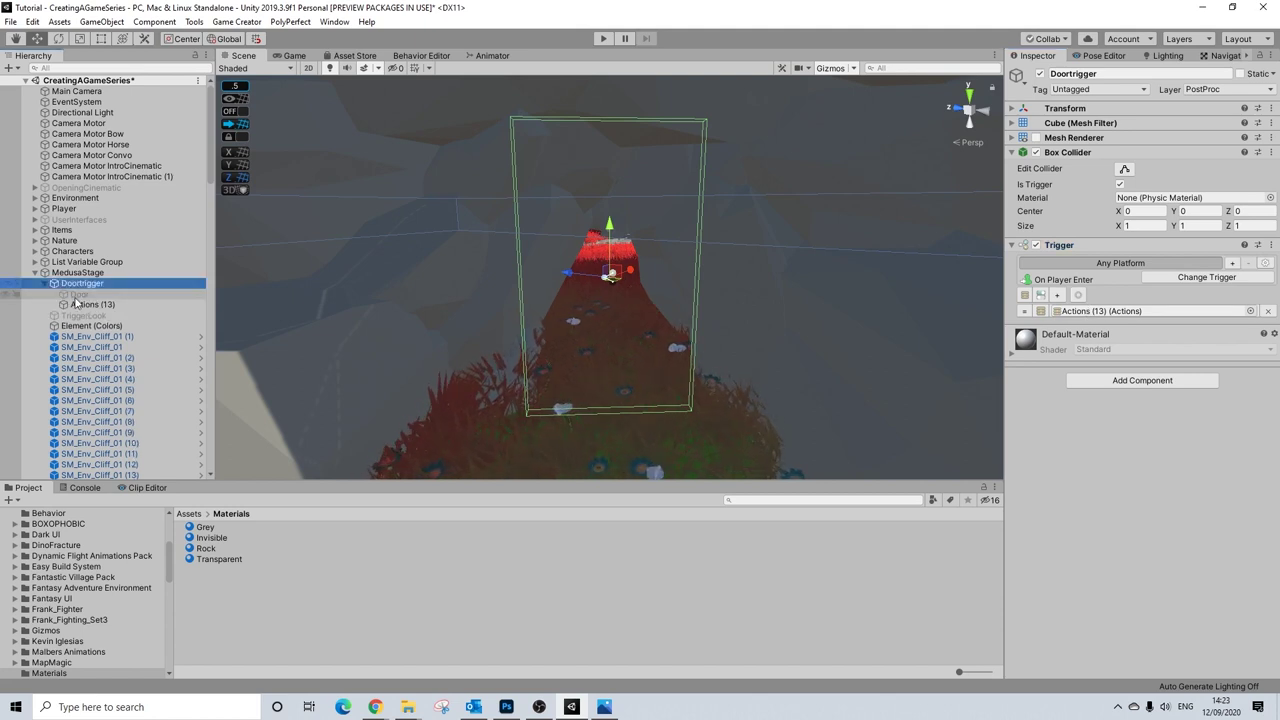
pyautogui.click(76, 304)
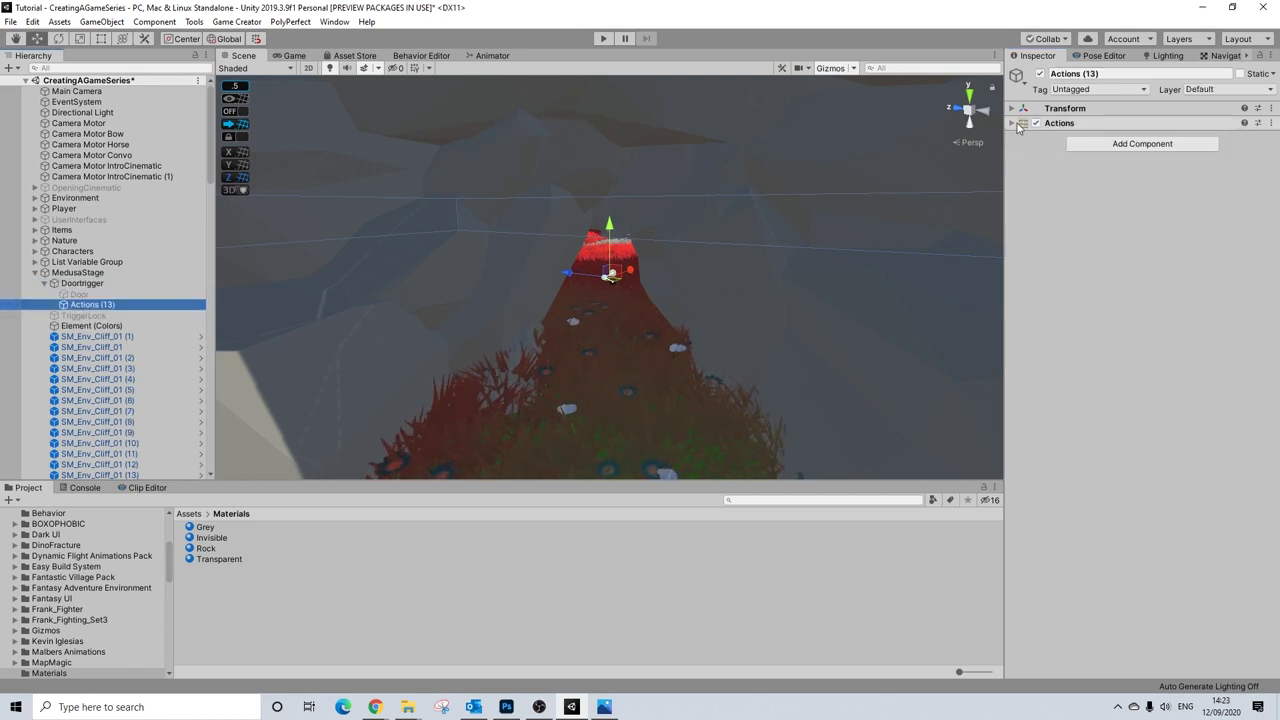
pyautogui.click(1012, 123)
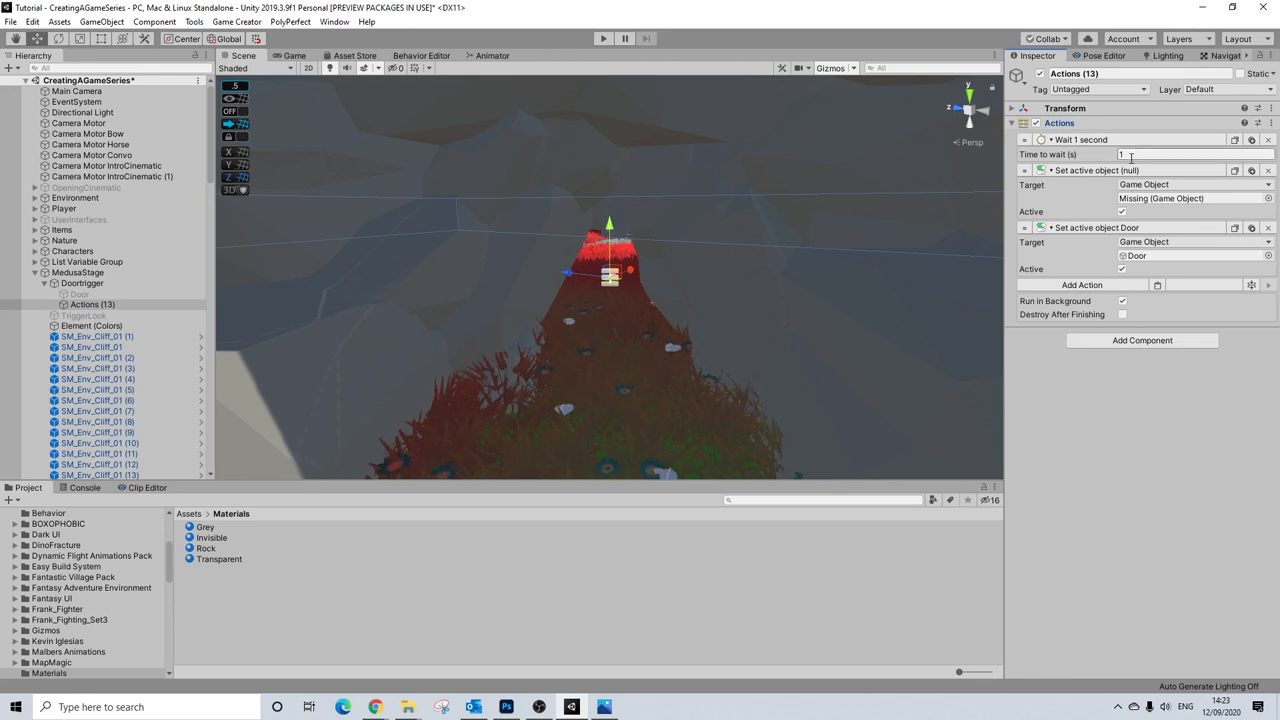
pyautogui.click(1268, 170)
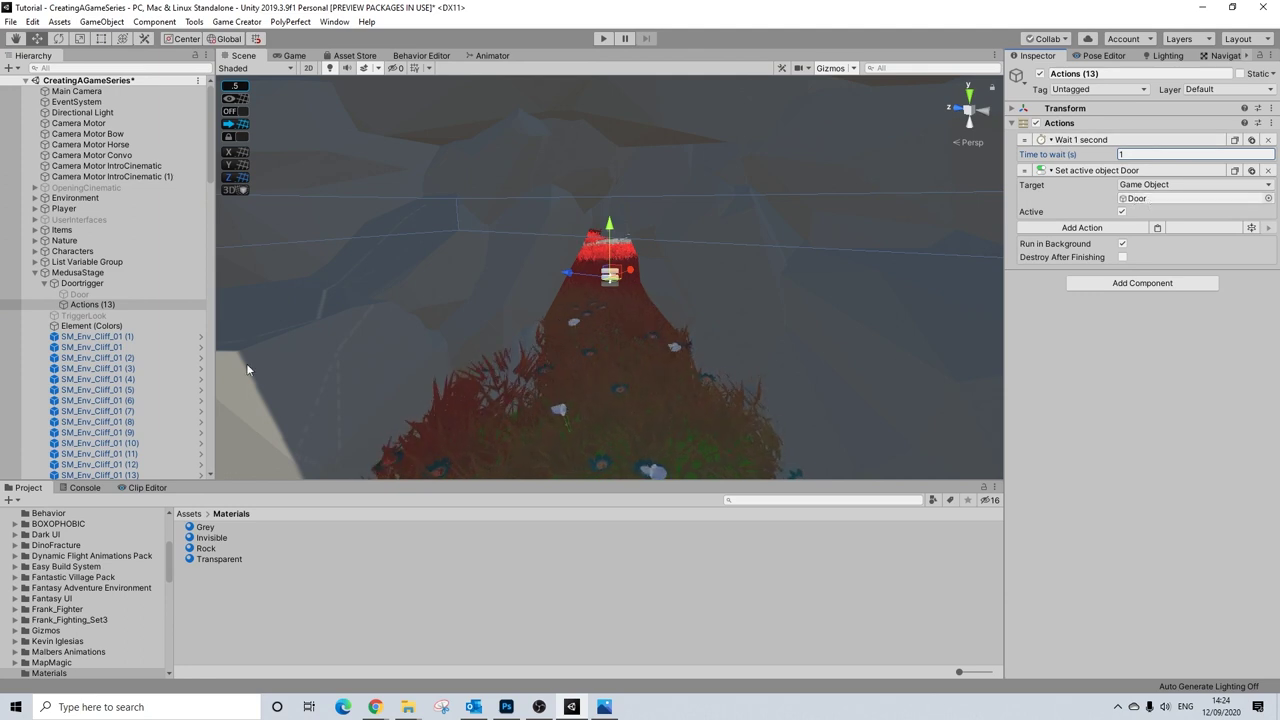
# - Activate the Door object under Doortrigger and expand its Mesh Renderer to review the assigned material
pyautogui.click(84, 295)
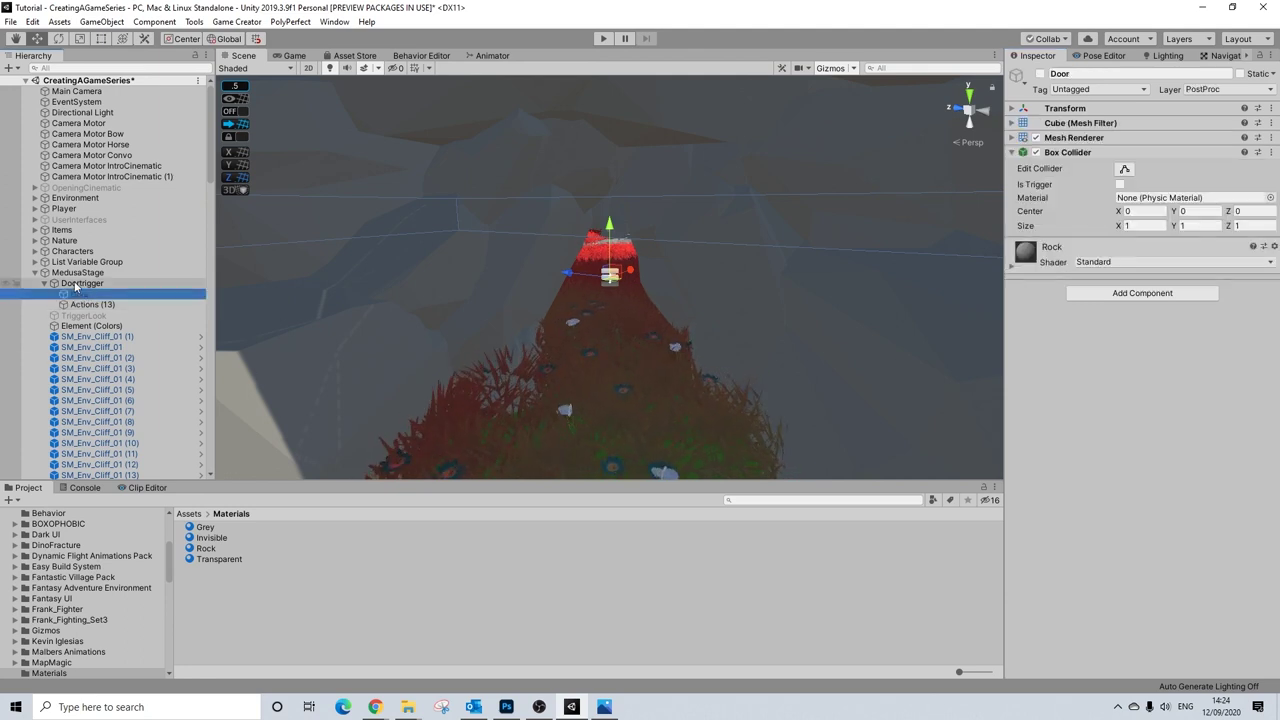
pyautogui.click(78, 284)
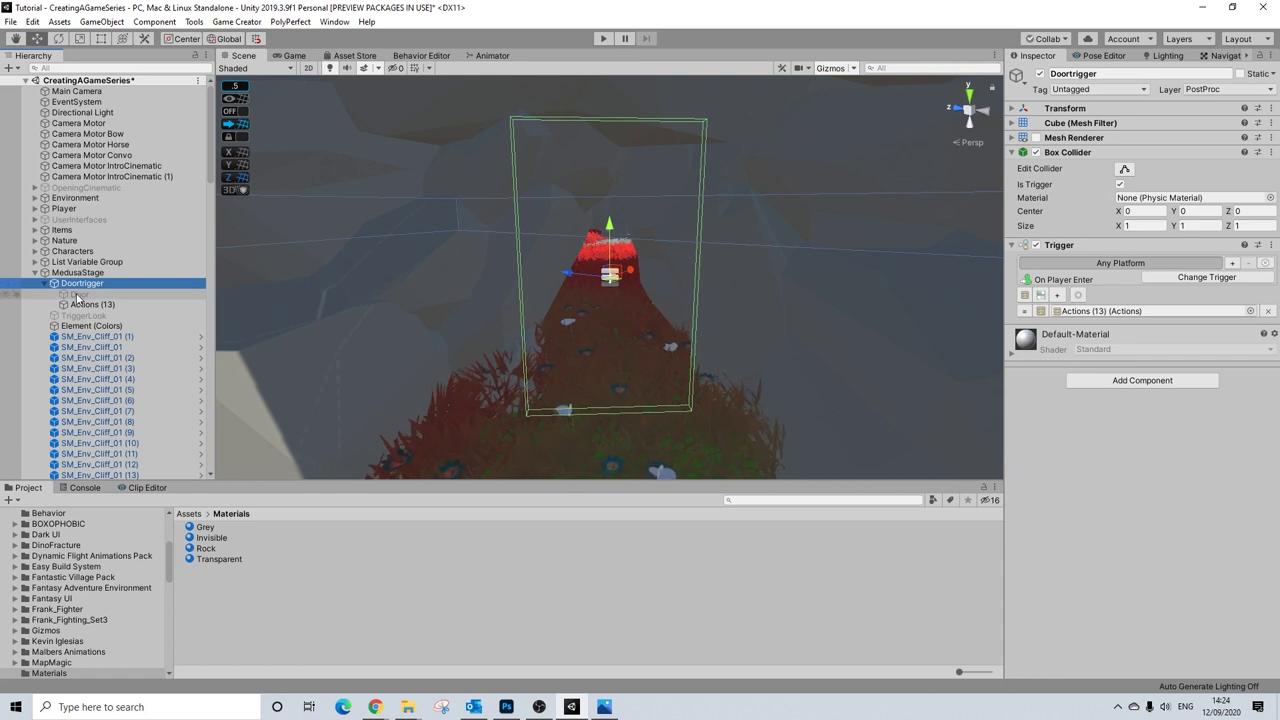
pyautogui.click(76, 295)
pyautogui.click(1040, 75)
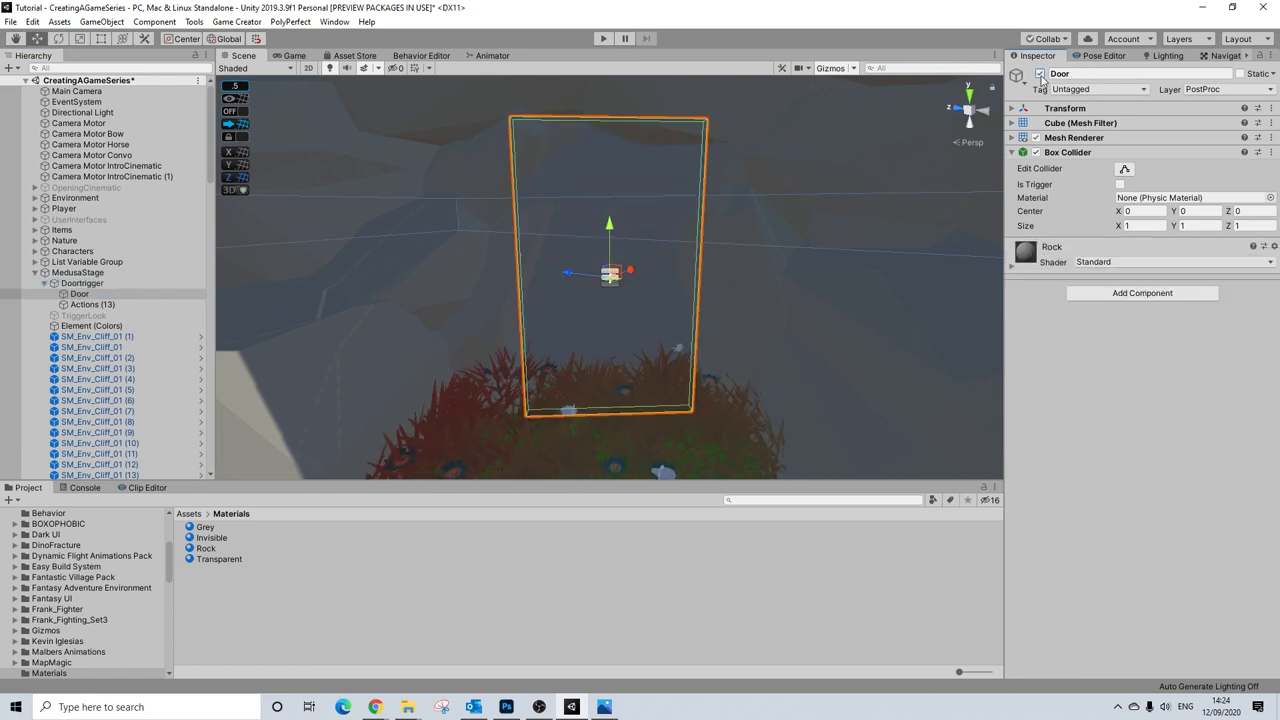
pyautogui.click(1075, 139)
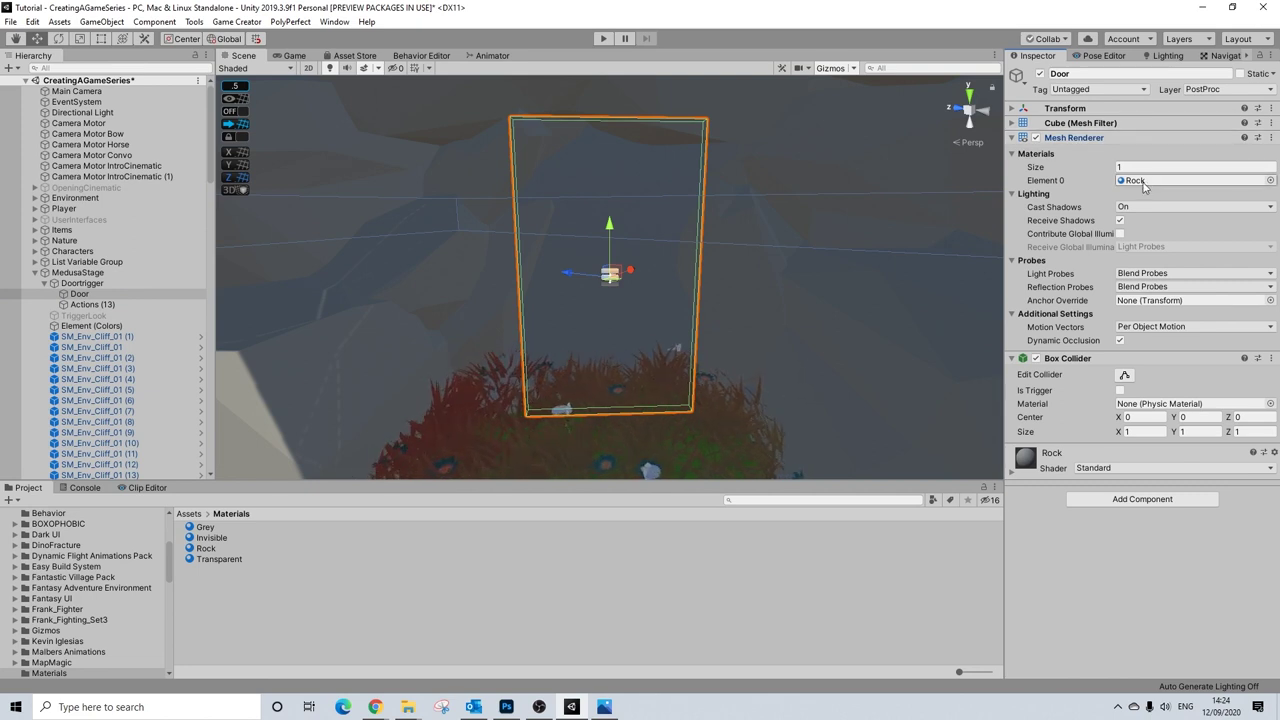
# - Inspect the Door from both sides of the passage, deactivate it again, and collapse Doortrigger's children
pyautogui.scroll(5, 560, 190)
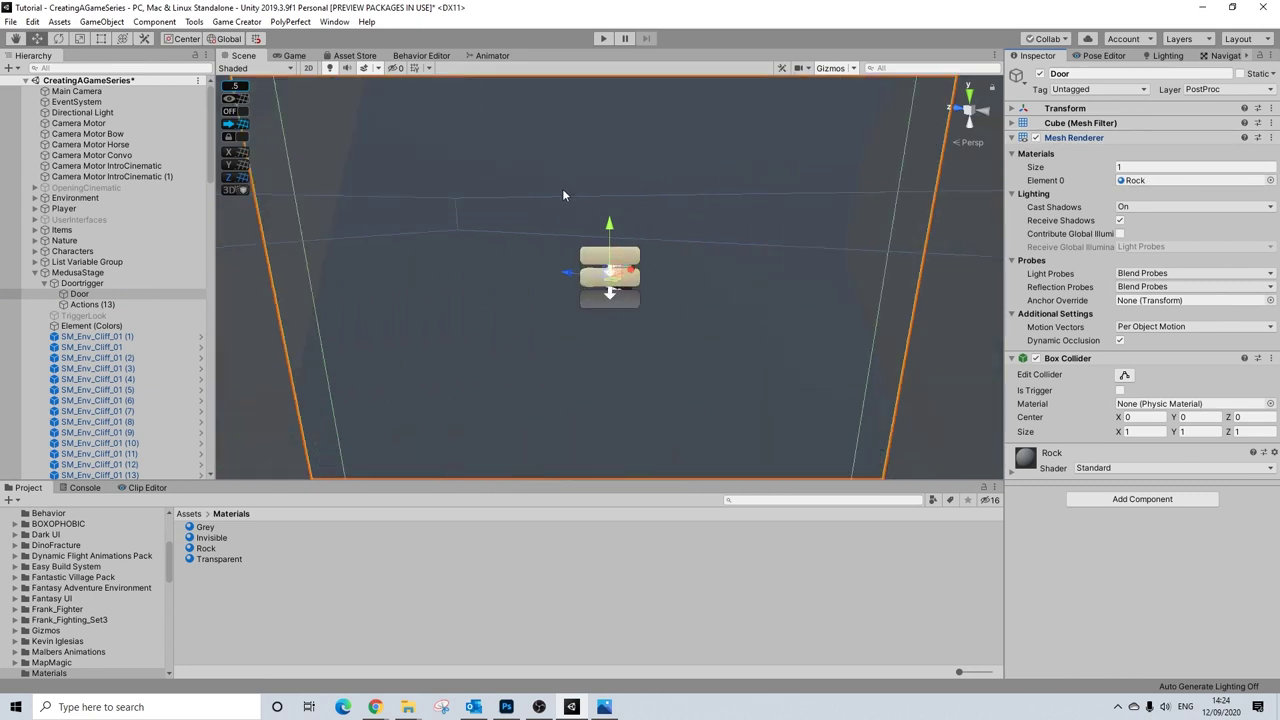
pyautogui.scroll(-6, 618, 190)
pyautogui.keyDown('alt'); pyautogui.moveTo(669, 205); pyautogui.dragTo(657, 333); pyautogui.keyUp('alt')
pyautogui.scroll(-2, 610, 253)
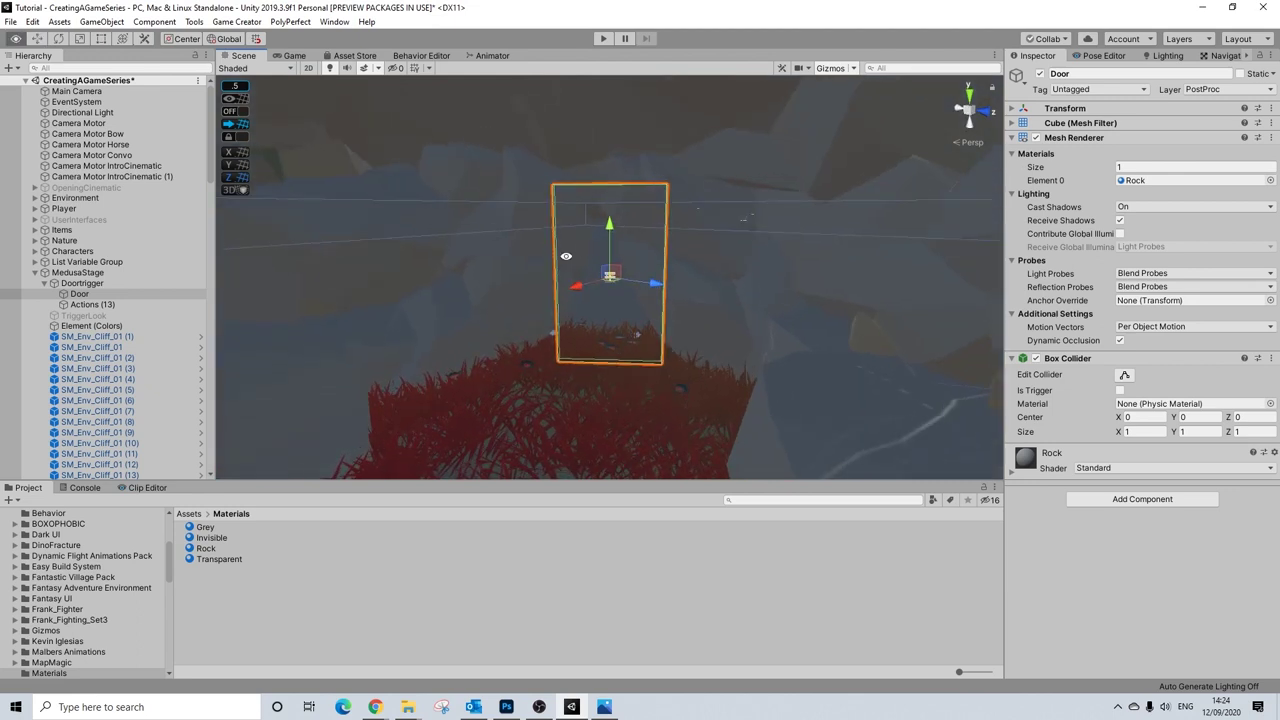
pyautogui.keyDown('alt'); pyautogui.moveTo(566, 256); pyautogui.dragTo(596, 263); pyautogui.keyUp('alt')
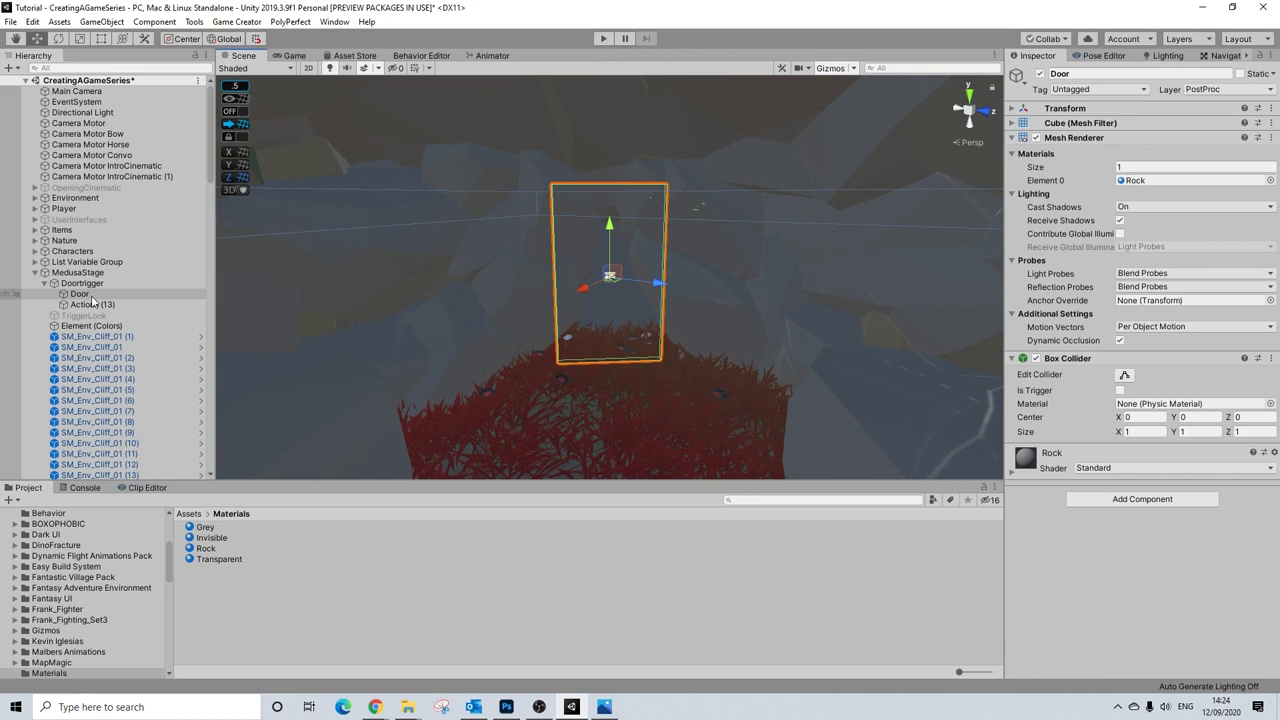
pyautogui.keyDown('alt'); pyautogui.moveTo(560, 284); pyautogui.dragTo(1158, 318); pyautogui.keyUp('alt')
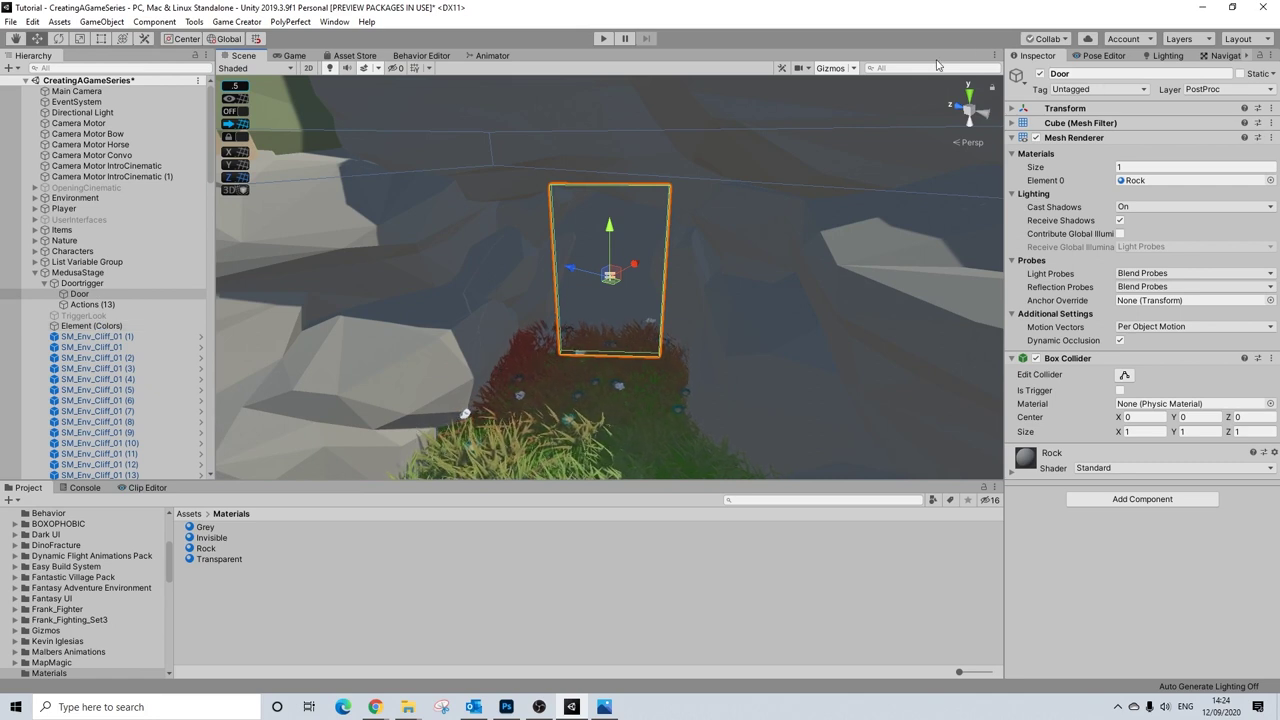
pyautogui.click(1041, 75)
pyautogui.click(45, 284)
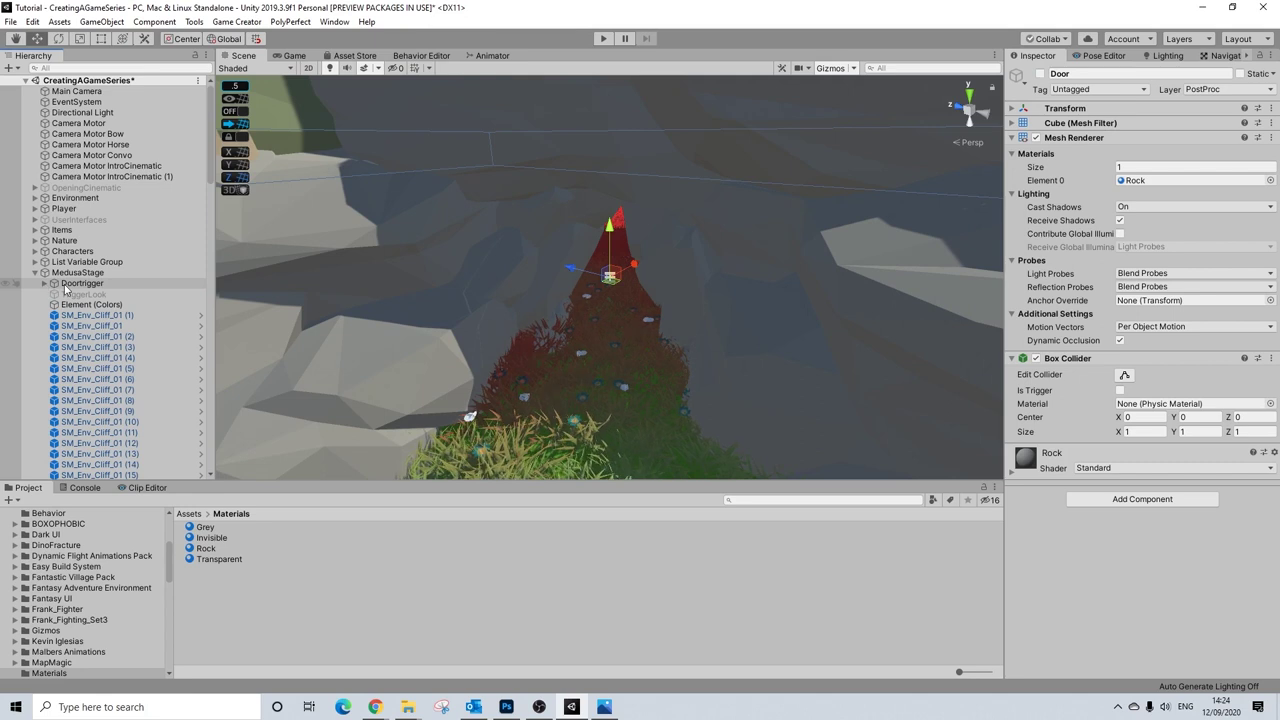
# - Look through MedusaStage's child objects and survey the rock-enclosed arena from above, inside and outside
pyautogui.scroll(-12, 105, 286)
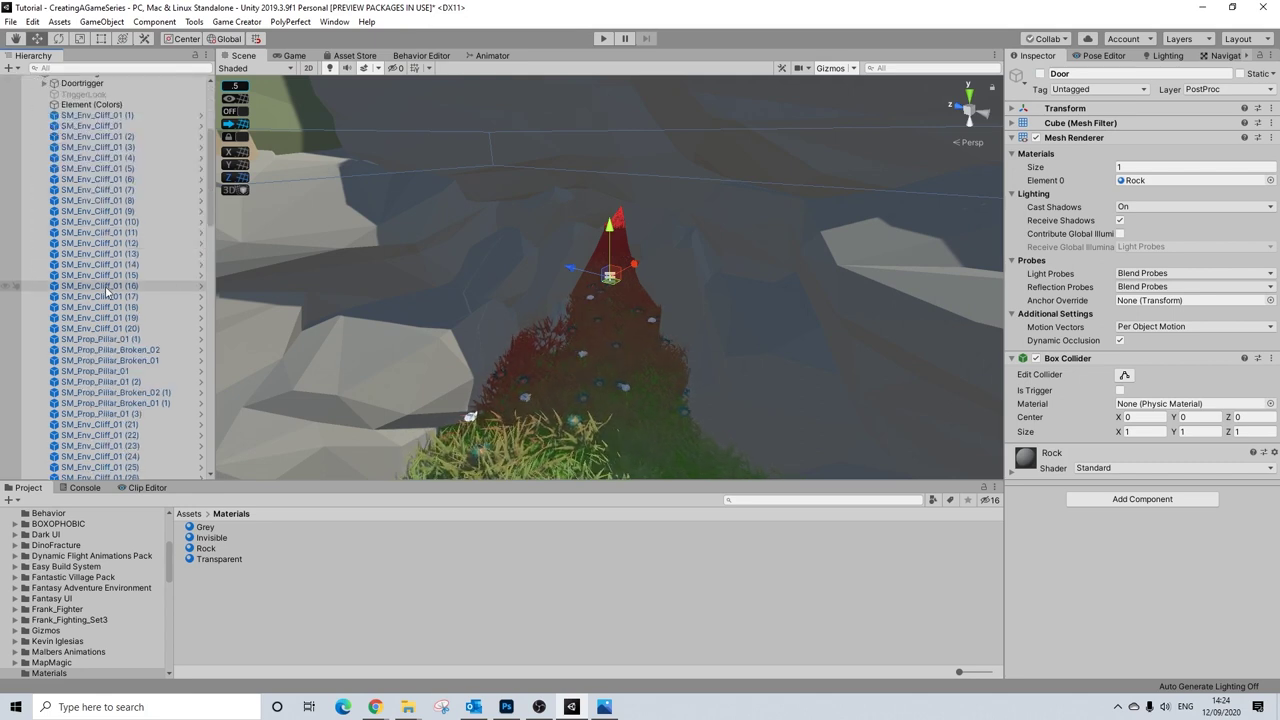
pyautogui.scroll(-4, 105, 286)
pyautogui.moveTo(620, 340); pyautogui.dragTo(727, 275, button='right')
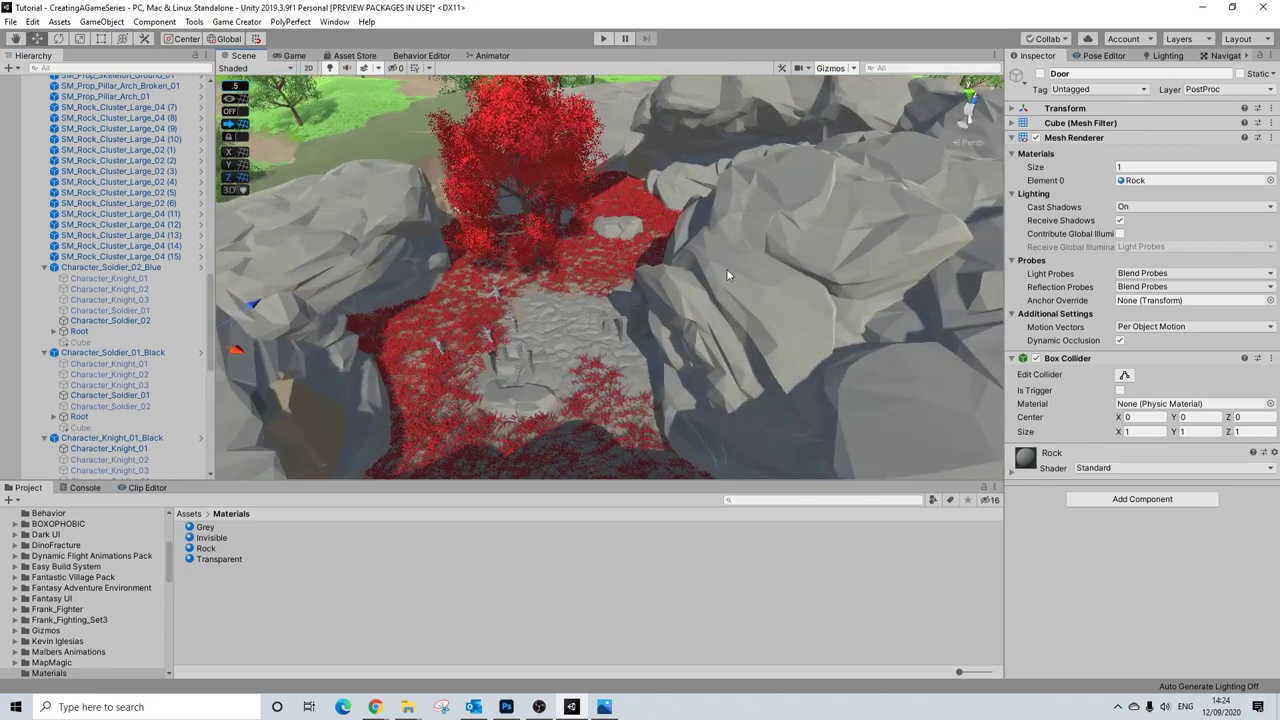
pyautogui.moveTo(636, 254); pyautogui.dragTo(596, 330, button='right')
pyautogui.scroll(5, 596, 330)
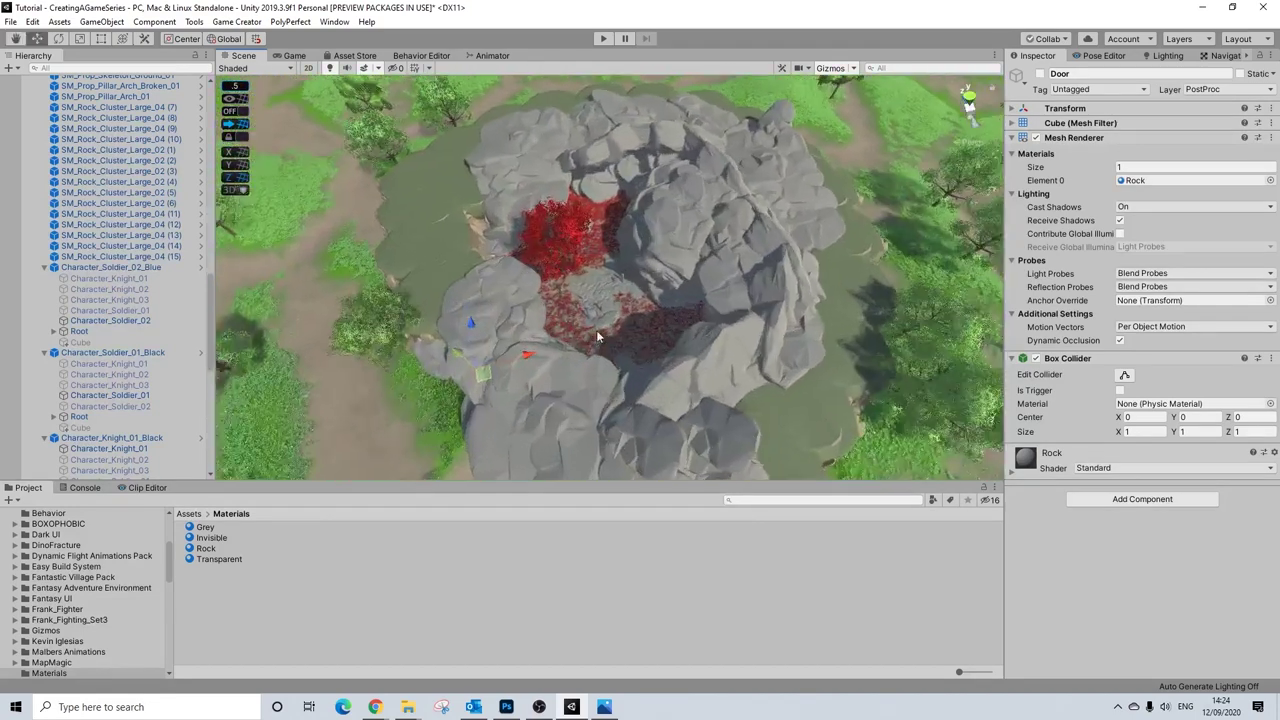
pyautogui.scroll(-5, 601, 281)
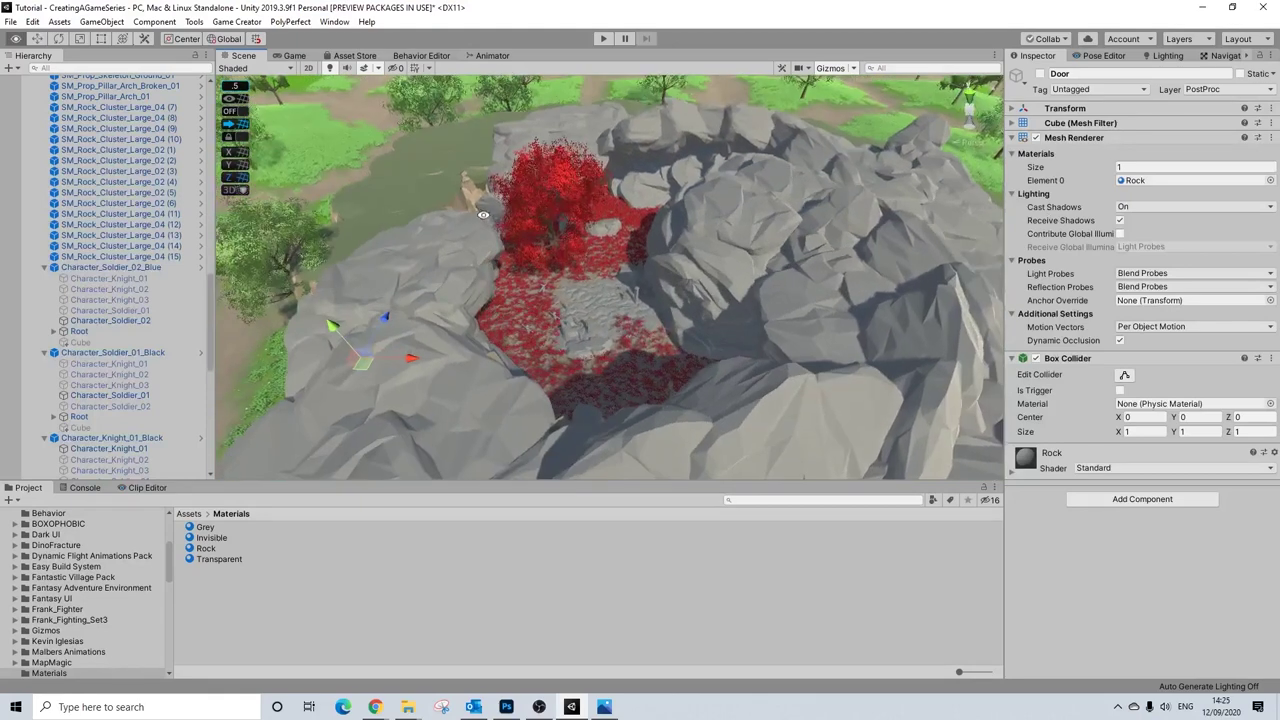
pyautogui.scroll(-2, 648, 281)
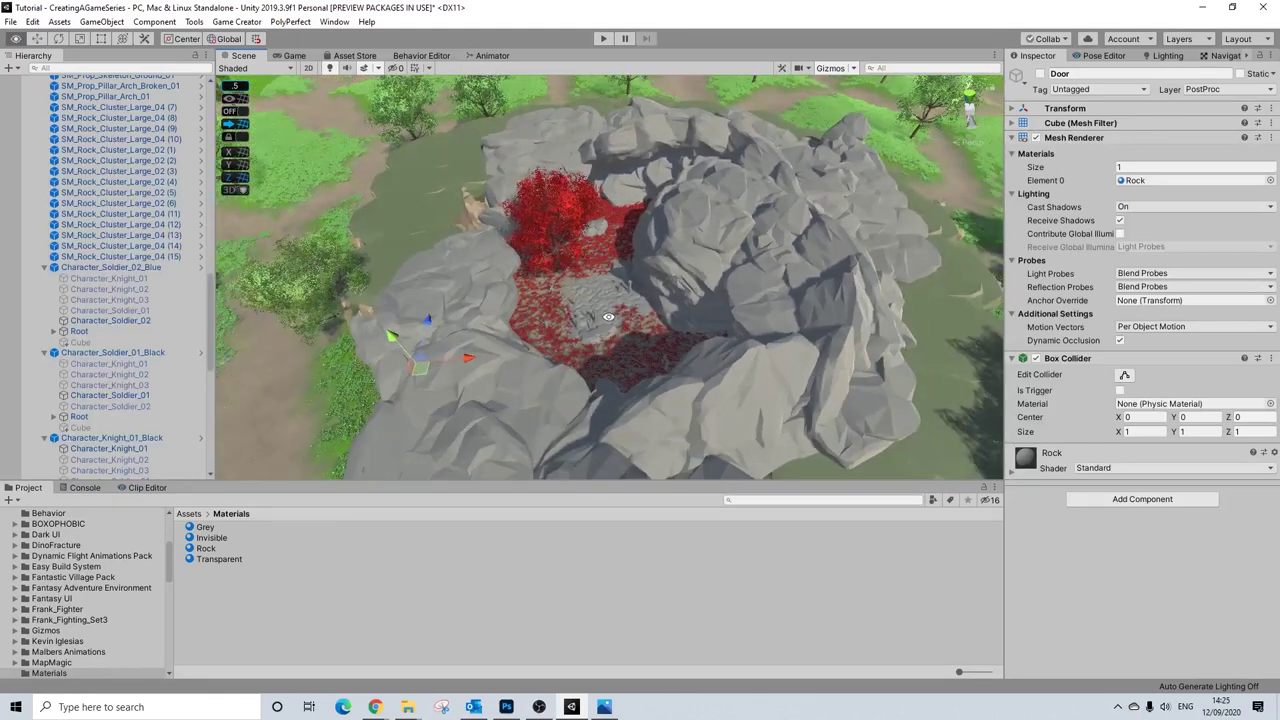
pyautogui.scroll(6, 609, 316)
pyautogui.moveTo(609, 316); pyautogui.dragTo(478, 268, button='right')
pyautogui.scroll(-10, 478, 268)
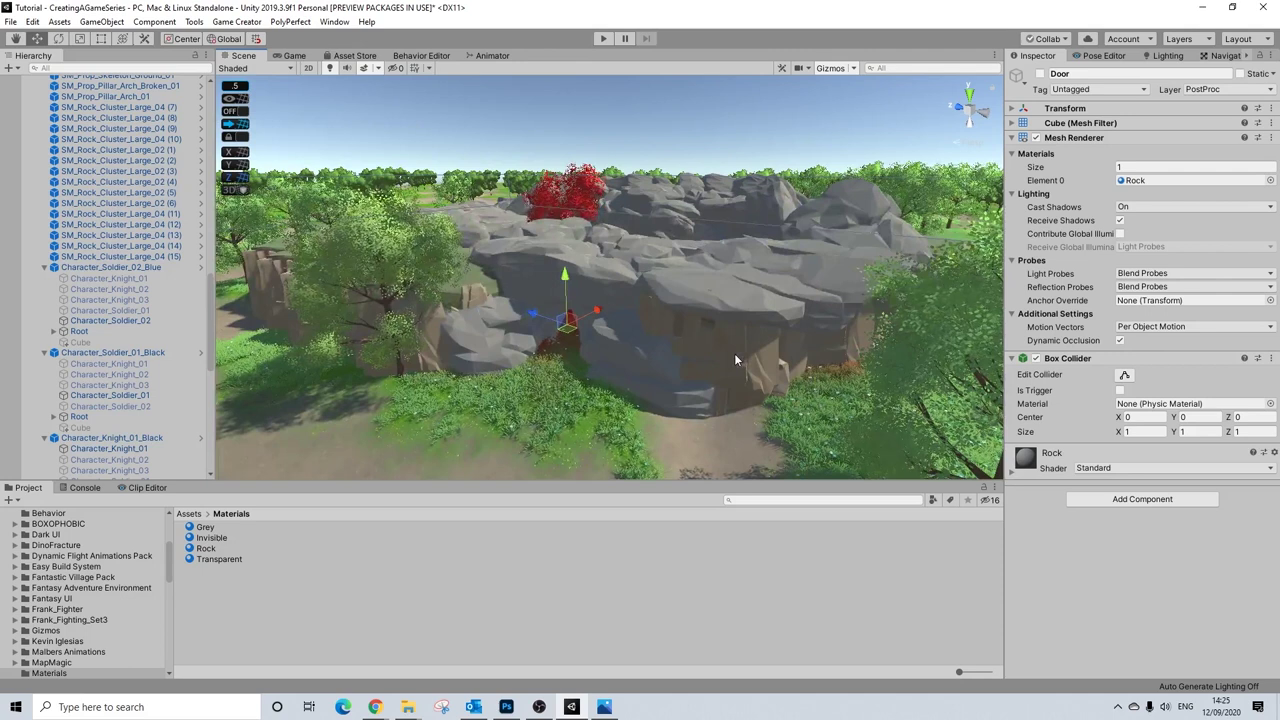
# - Select the outer cliff SM_Env_Cliff_01 (20) and the rock SM_Rock_Cluster_Large_04 (1) beside the passage to inspect their components
pyautogui.click(734, 353)
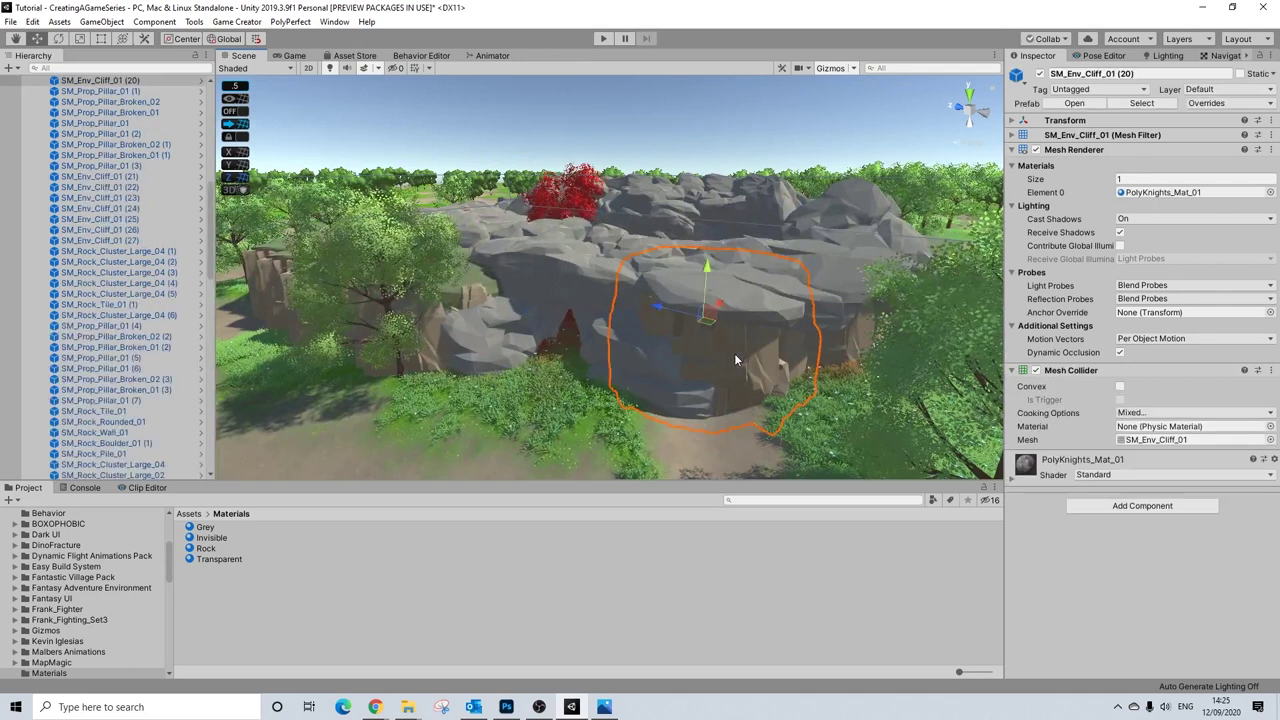
pyautogui.click(512, 327)
pyautogui.moveTo(512, 327); pyautogui.dragTo(700, 169, button='right')
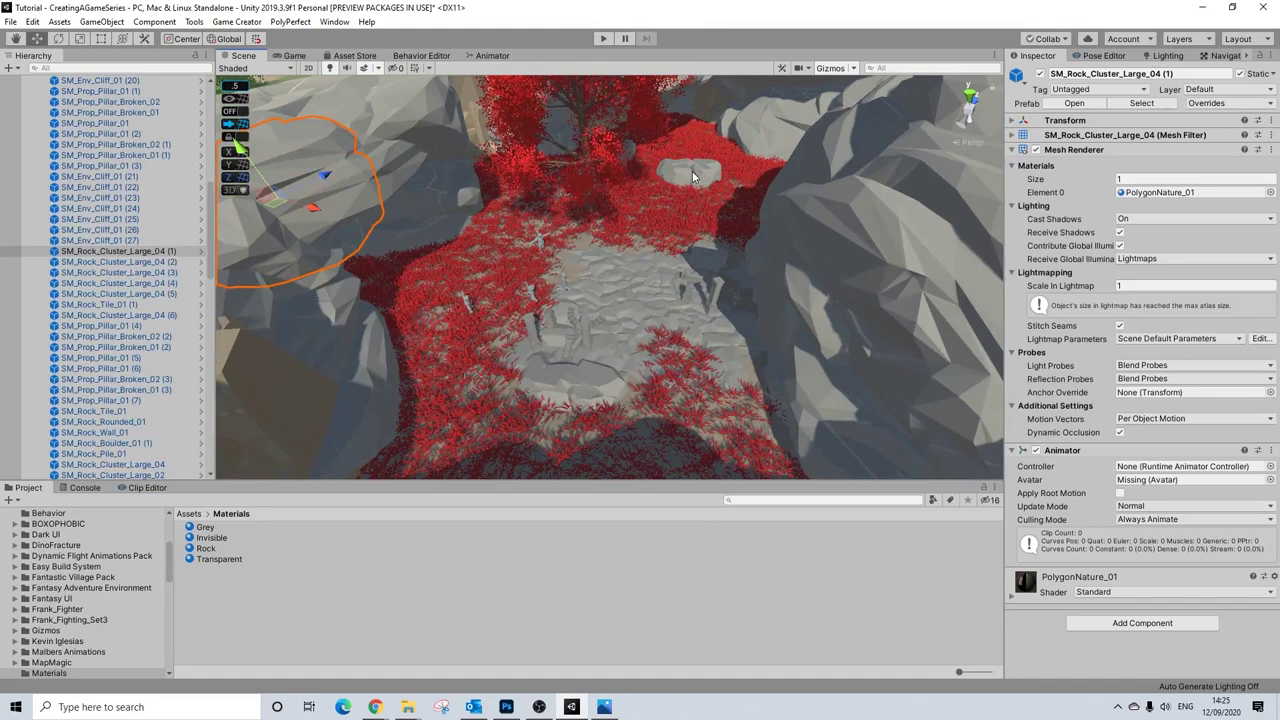
# - Show the baked NavMesh over the Medusa stage and examine its walkable areas from several angles
pyautogui.click(1222, 56)
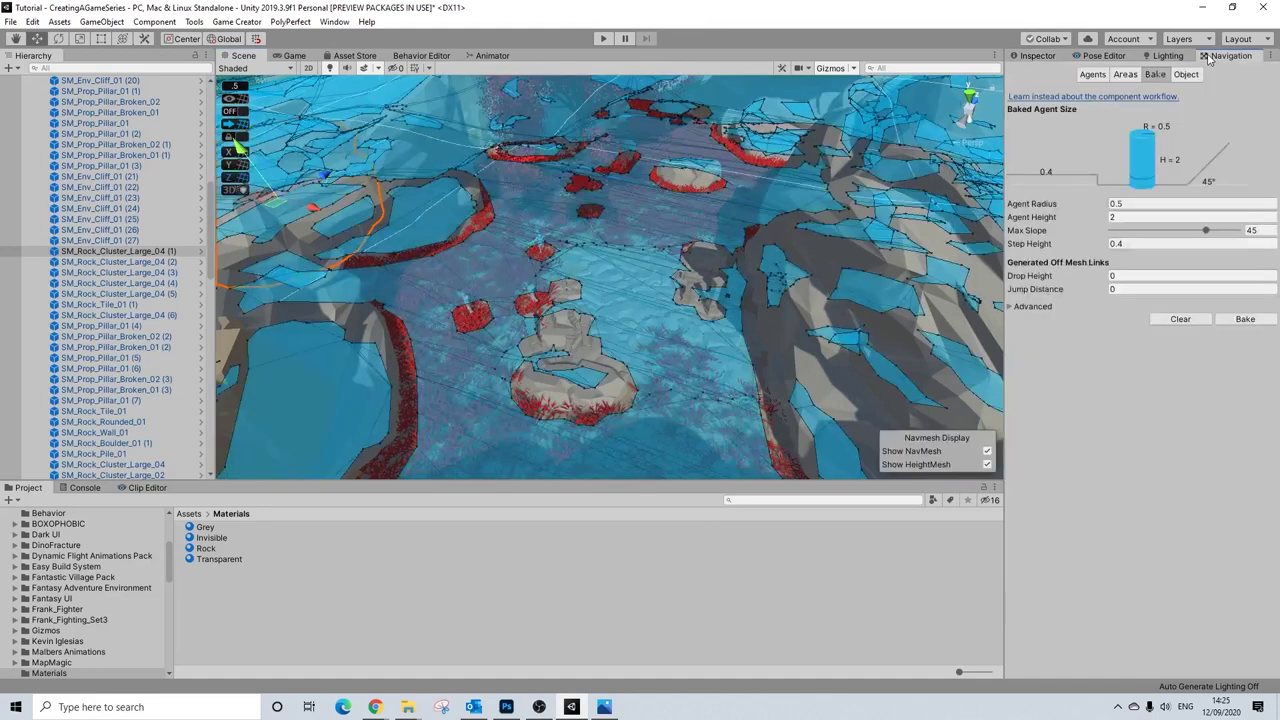
pyautogui.moveTo(716, 187); pyautogui.dragTo(735, 193, button='right')
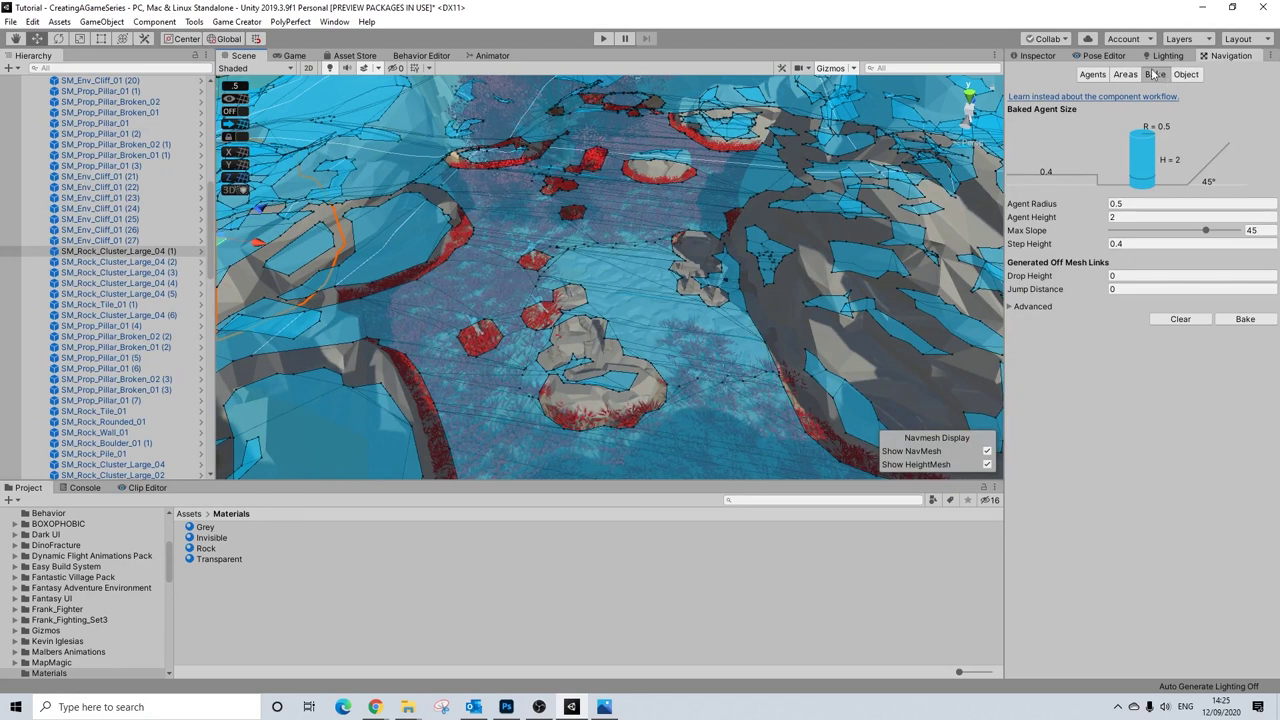
pyautogui.moveTo(607, 260); pyautogui.dragTo(556, 233, button='right')
pyautogui.moveTo(575, 120); pyautogui.dragTo(660, 243, button='right')
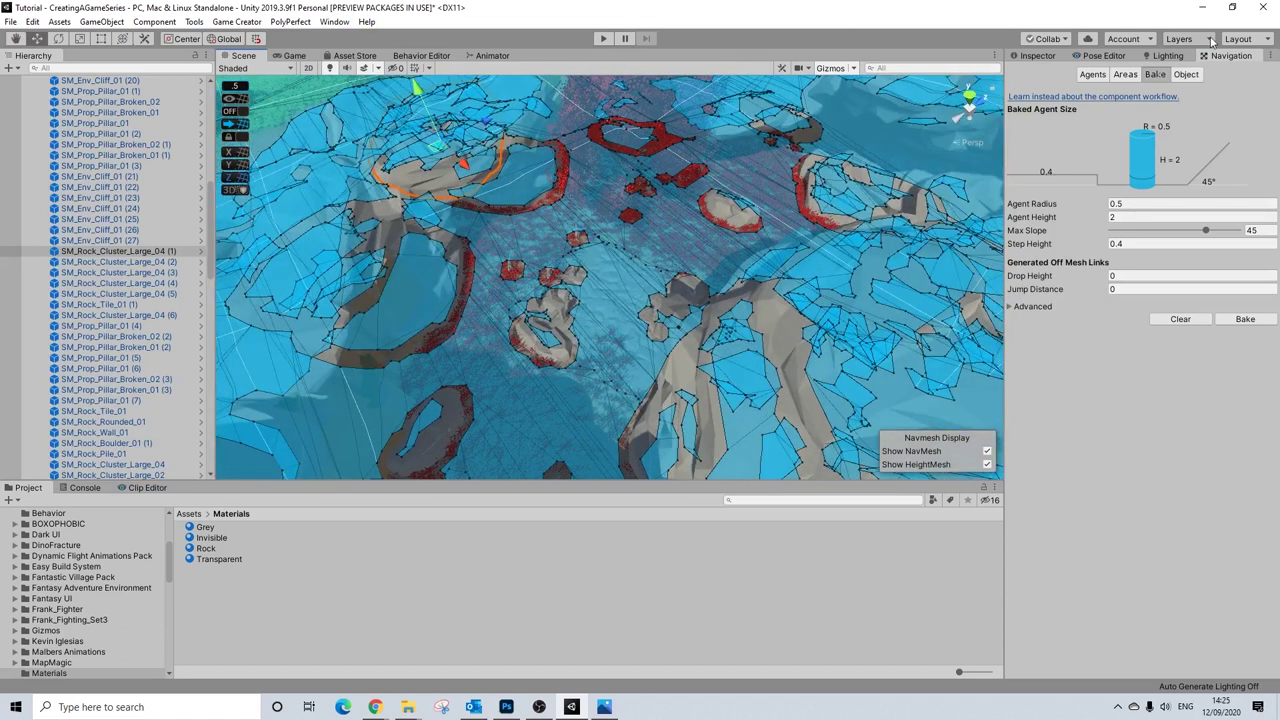
# - Return to the Inspector, reopen the AI Navigation window and display its Bake settings
pyautogui.click(1037, 55)
pyautogui.click(1271, 48)
pyautogui.click(903, 80)
pyautogui.click(333, 22)
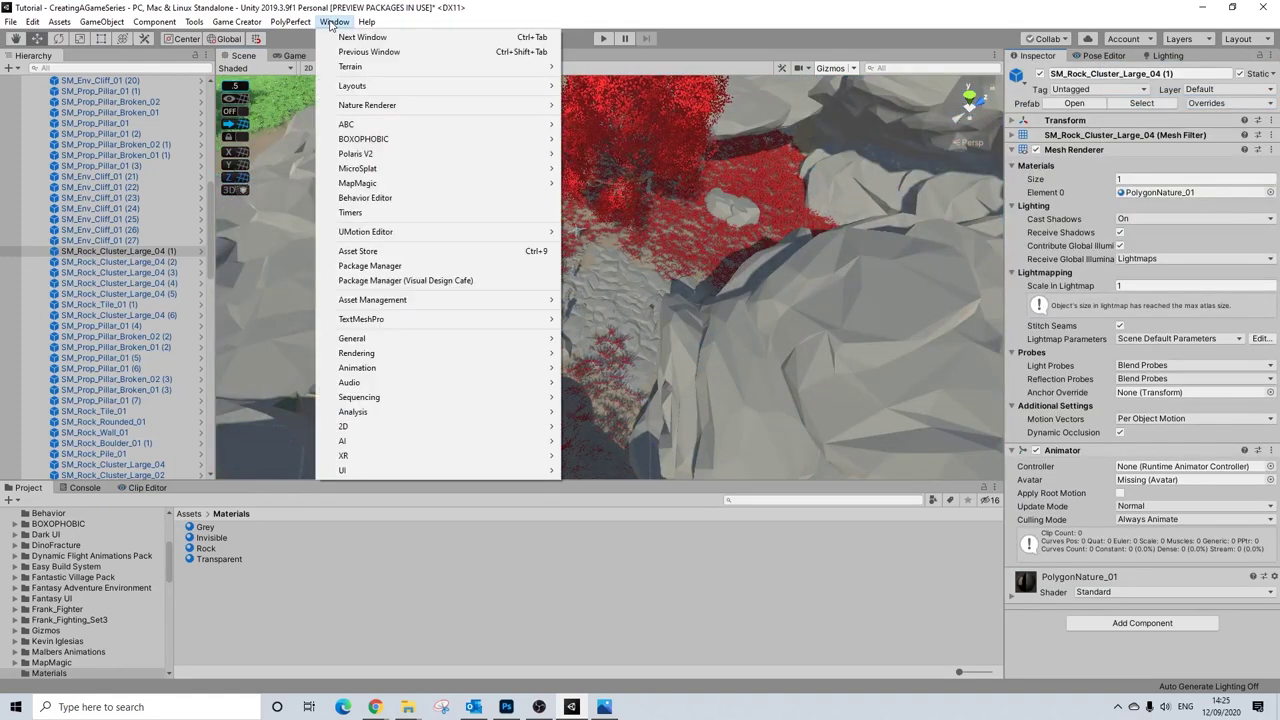
pyautogui.moveTo(551, 451)
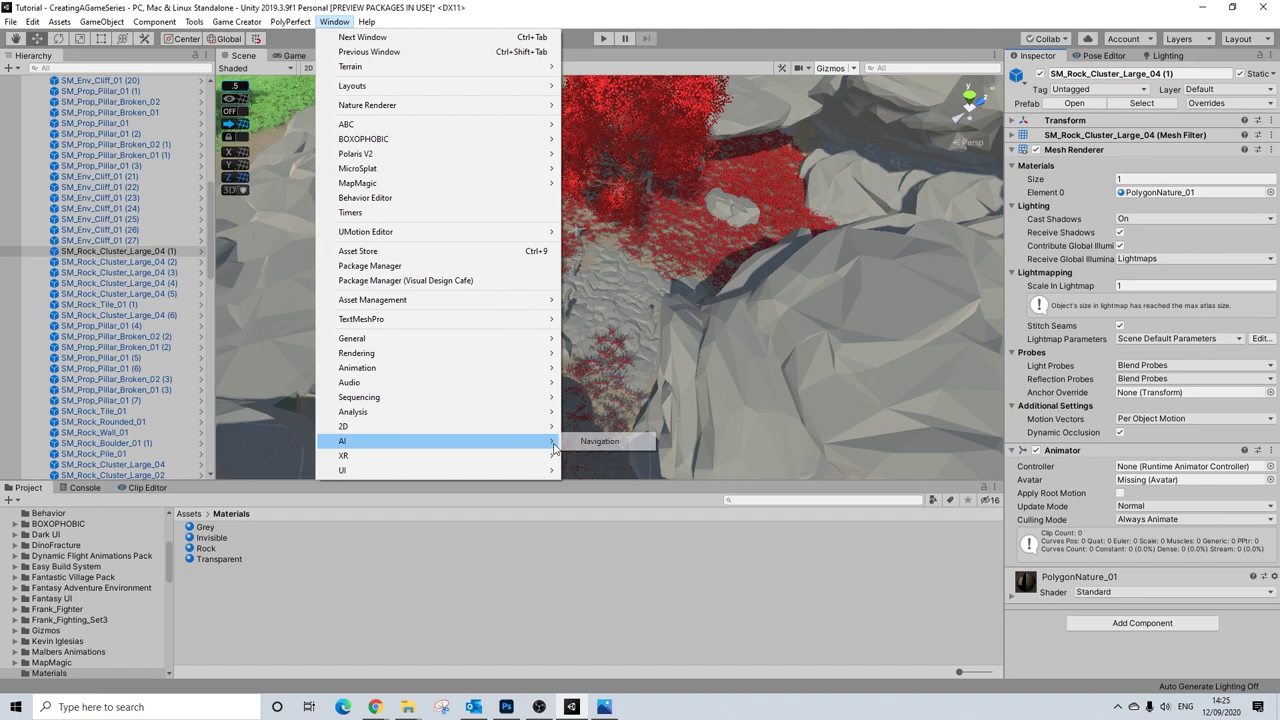
pyautogui.click(592, 441)
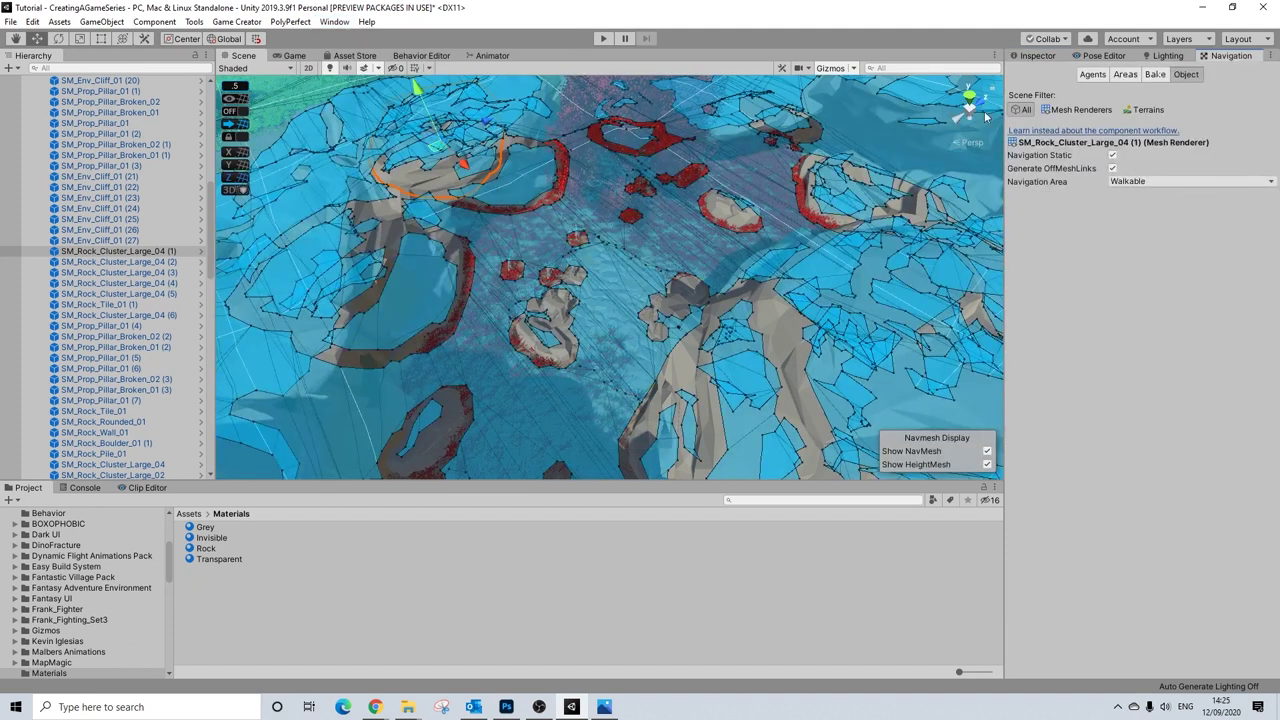
pyautogui.click(1157, 75)
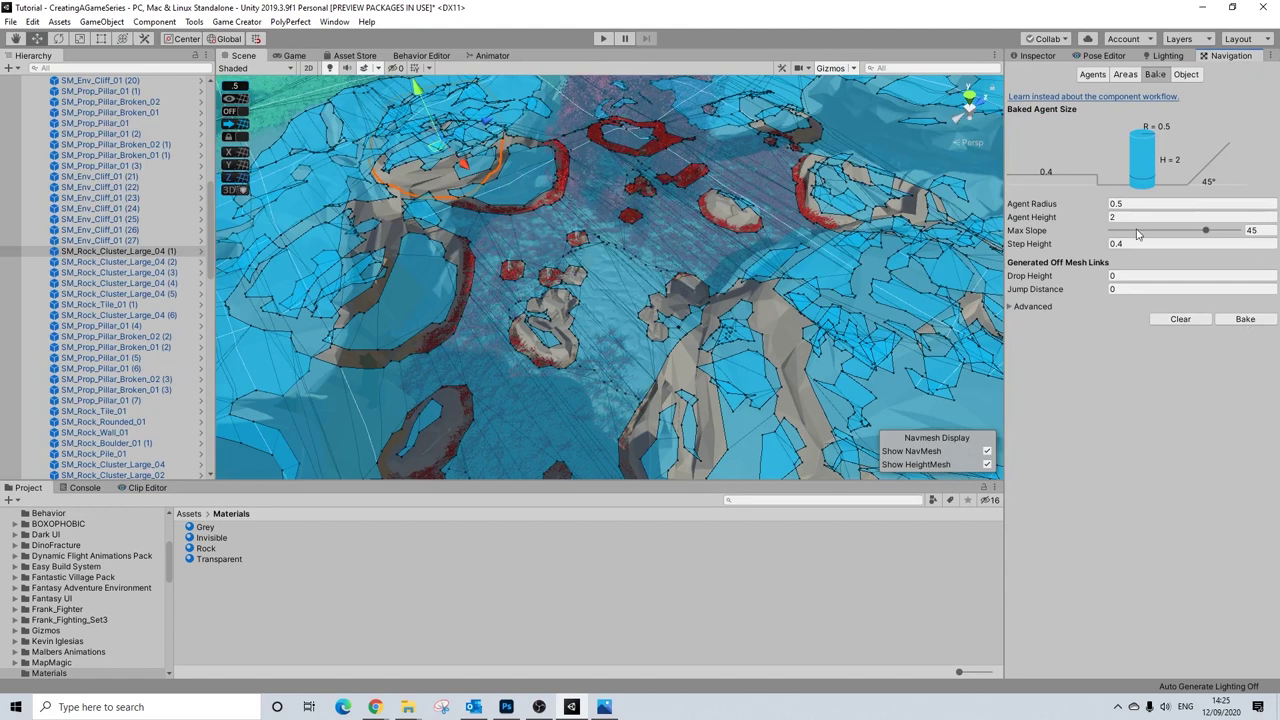
# - Examine the NavMesh up close around the central rocks, statues and red vegetation
pyautogui.scroll(3, 598, 201)
pyautogui.keyDown('alt'); pyautogui.moveTo(598, 201); pyautogui.dragTo(500, 345); pyautogui.keyUp('alt')
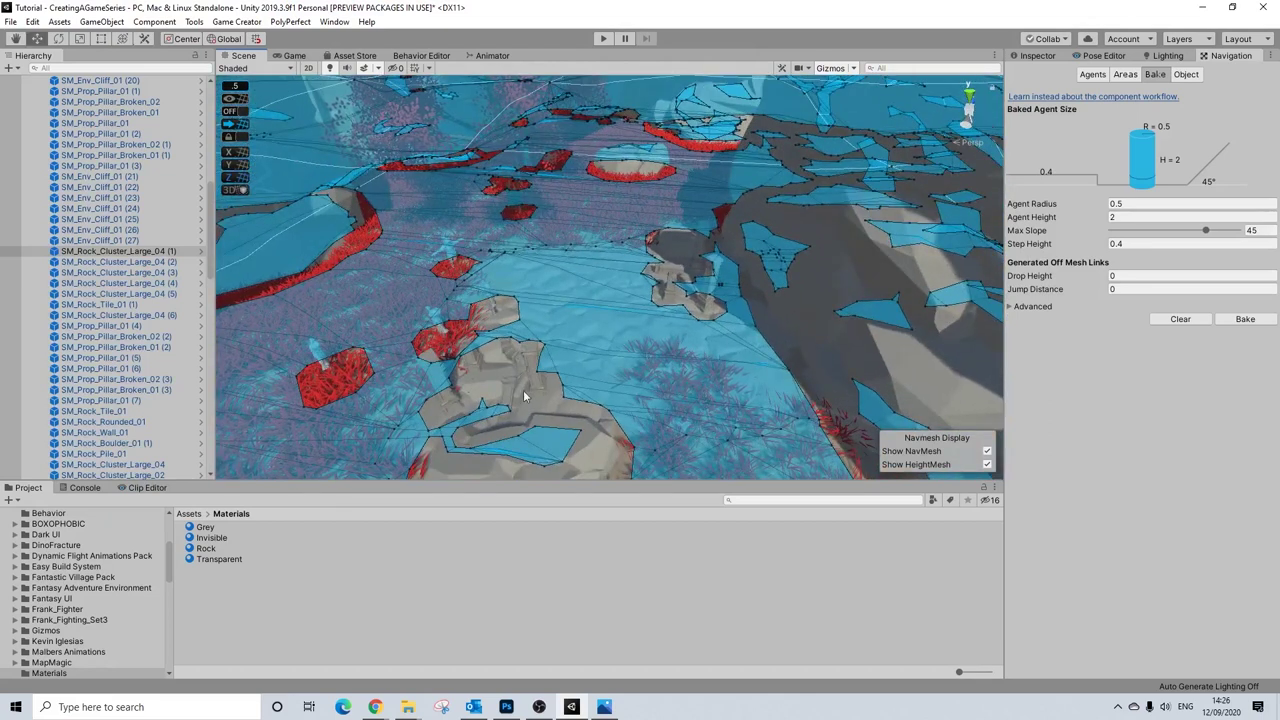
pyautogui.scroll(3, 524, 396)
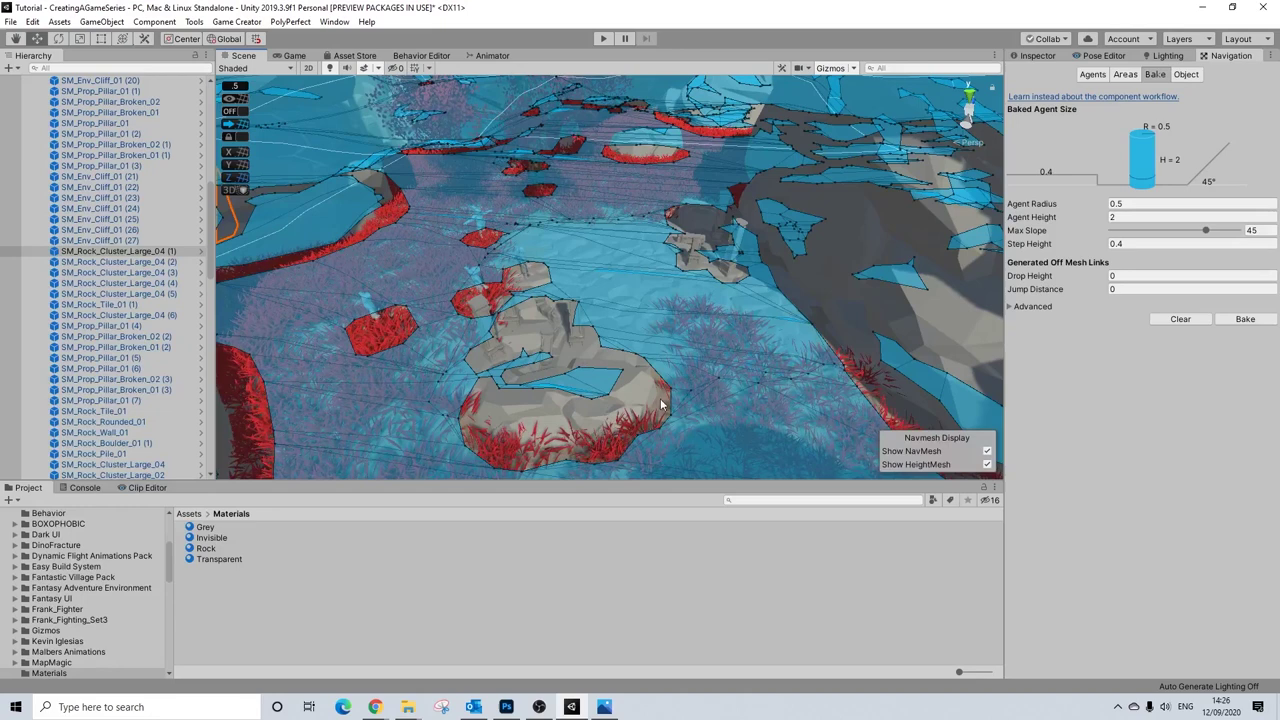
pyautogui.keyDown('alt'); pyautogui.moveTo(648, 255); pyautogui.dragTo(622, 272); pyautogui.keyUp('alt')
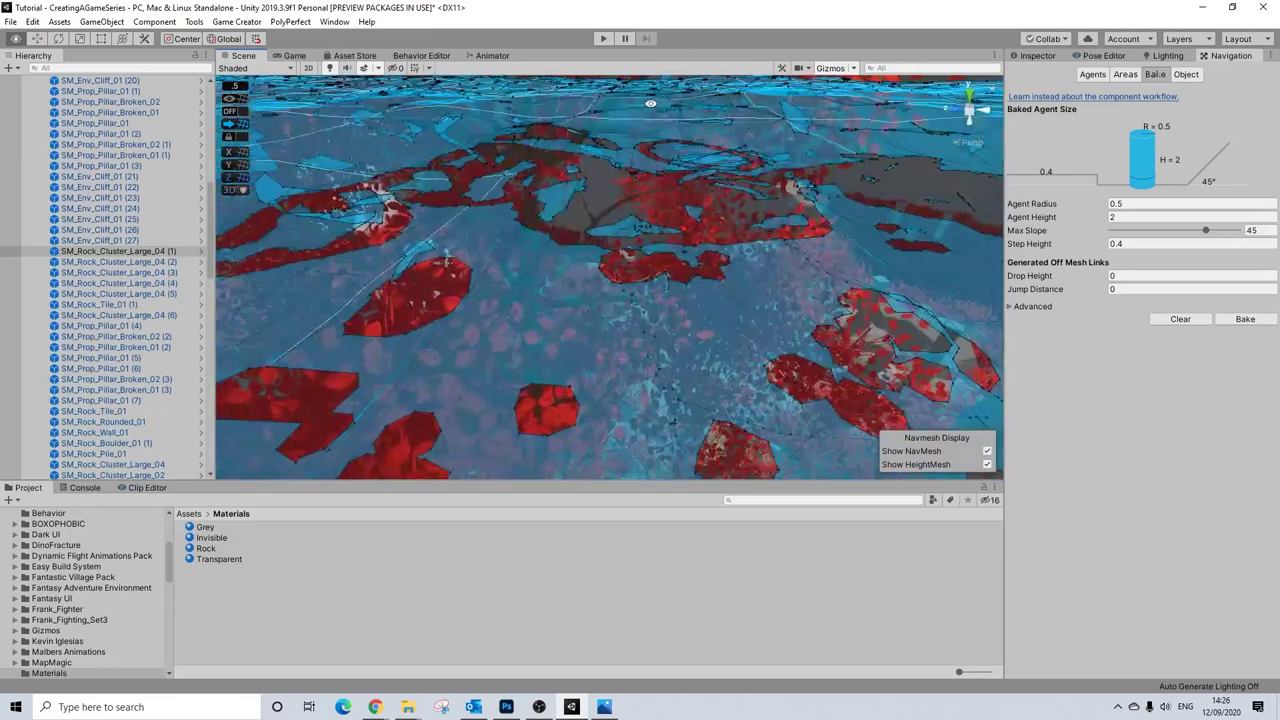
# - Hide the NavMesh by returning to the Inspector and inspect the stone statues and pillars in the arena
pyautogui.click(1035, 55)
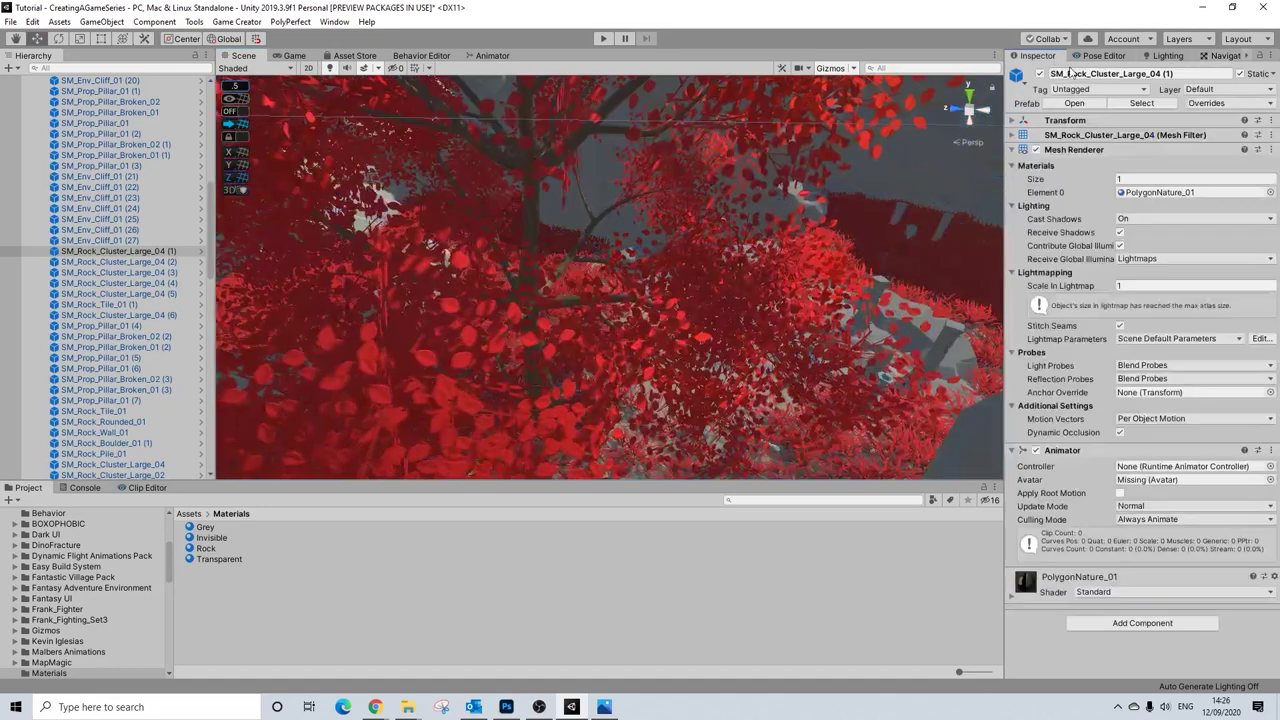
pyautogui.scroll(-10, 612, 235)
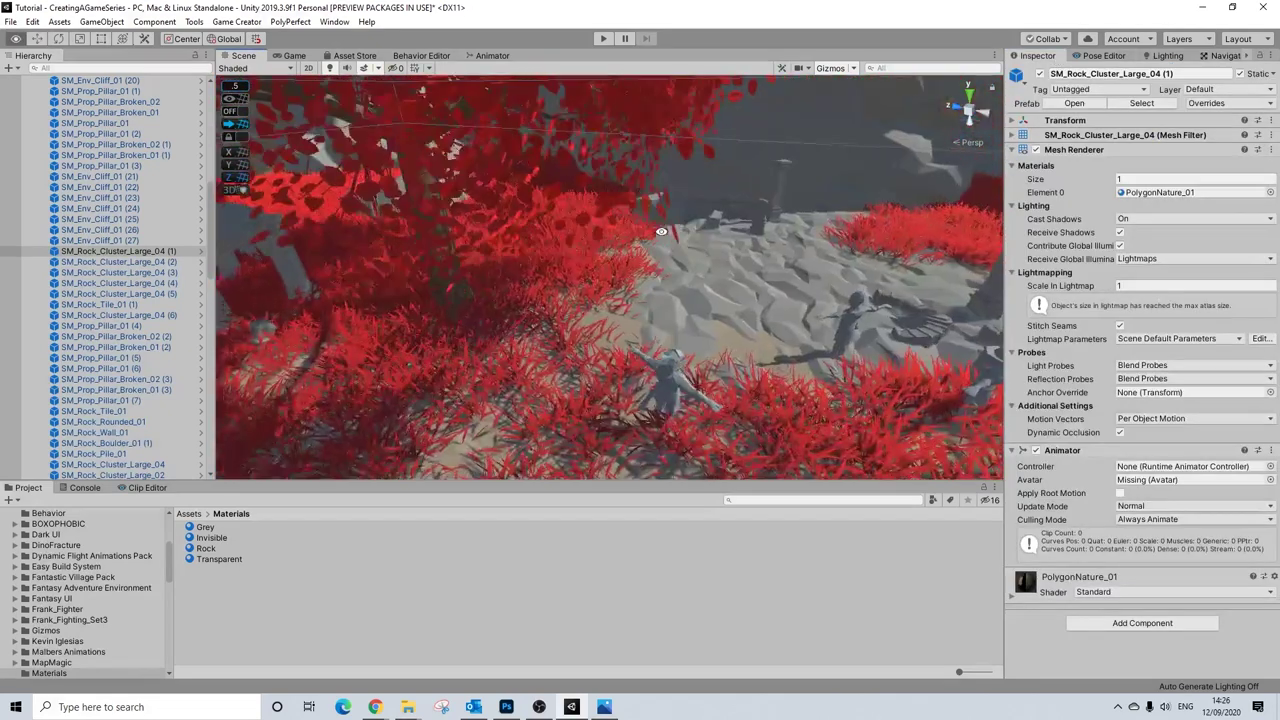
pyautogui.keyDown('alt'); pyautogui.moveTo(672, 240); pyautogui.dragTo(505, 280); pyautogui.keyUp('alt')
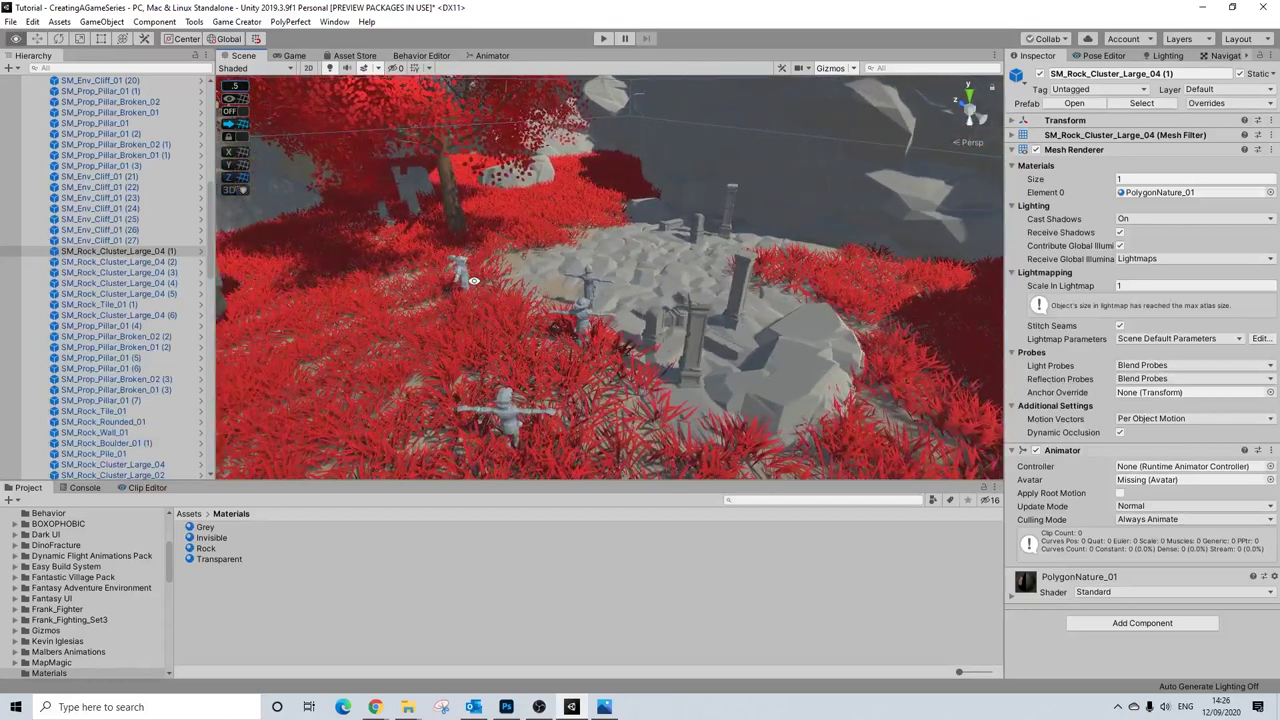
pyautogui.keyDown('alt'); pyautogui.moveTo(474, 281); pyautogui.dragTo(475, 279); pyautogui.keyUp('alt')
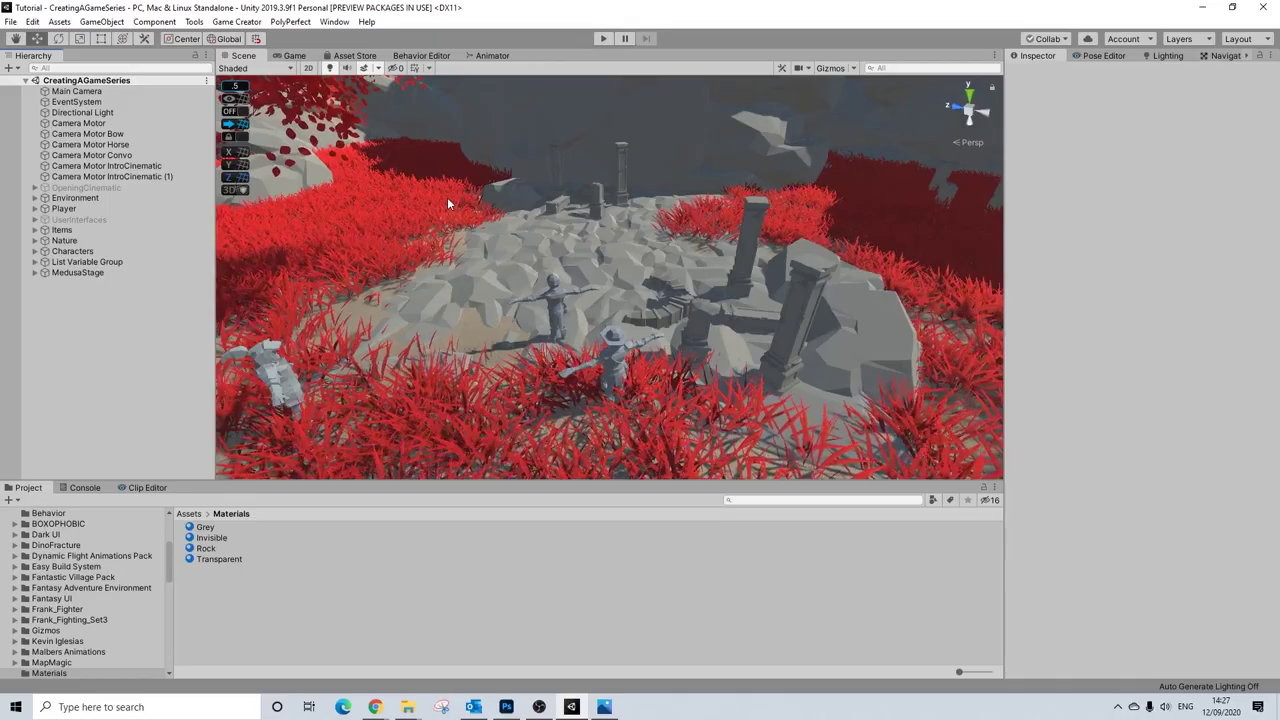
# - Collapse the expanded asset folders, including MEDIEVAL_ANIMATIONS_MEGA_PACK, and open the Prefabs folder
pyautogui.moveTo(460, 217); pyautogui.dragTo(503, 257, button='right')
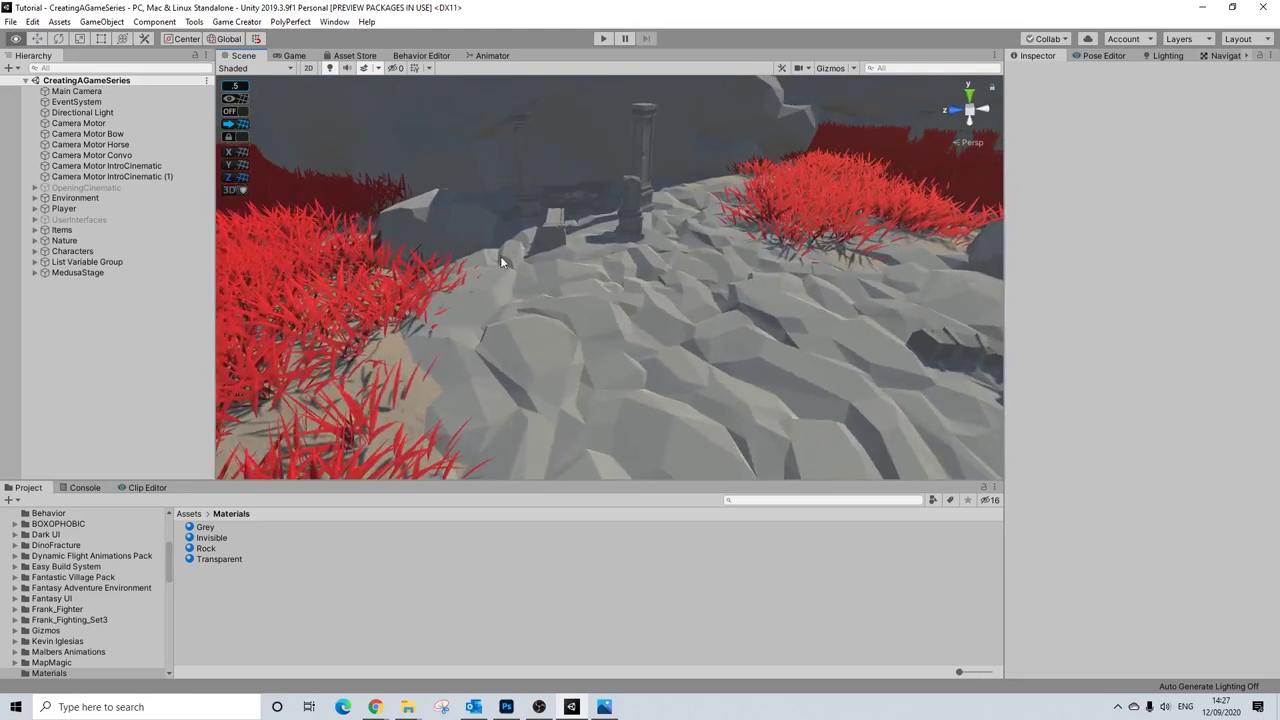
pyautogui.scroll(-3, 65, 551)
pyautogui.click(25, 581)
pyautogui.scroll(-2, 60, 572)
pyautogui.scroll(-2, 60, 572)
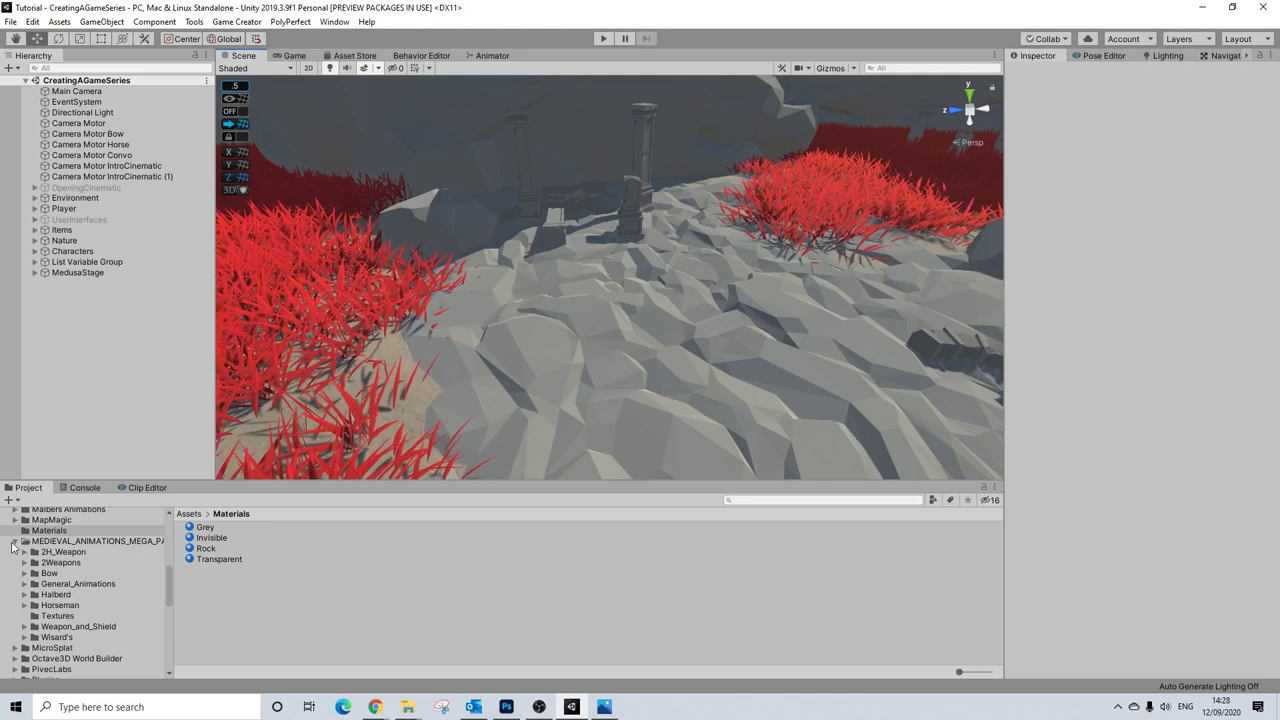
pyautogui.click(15, 541)
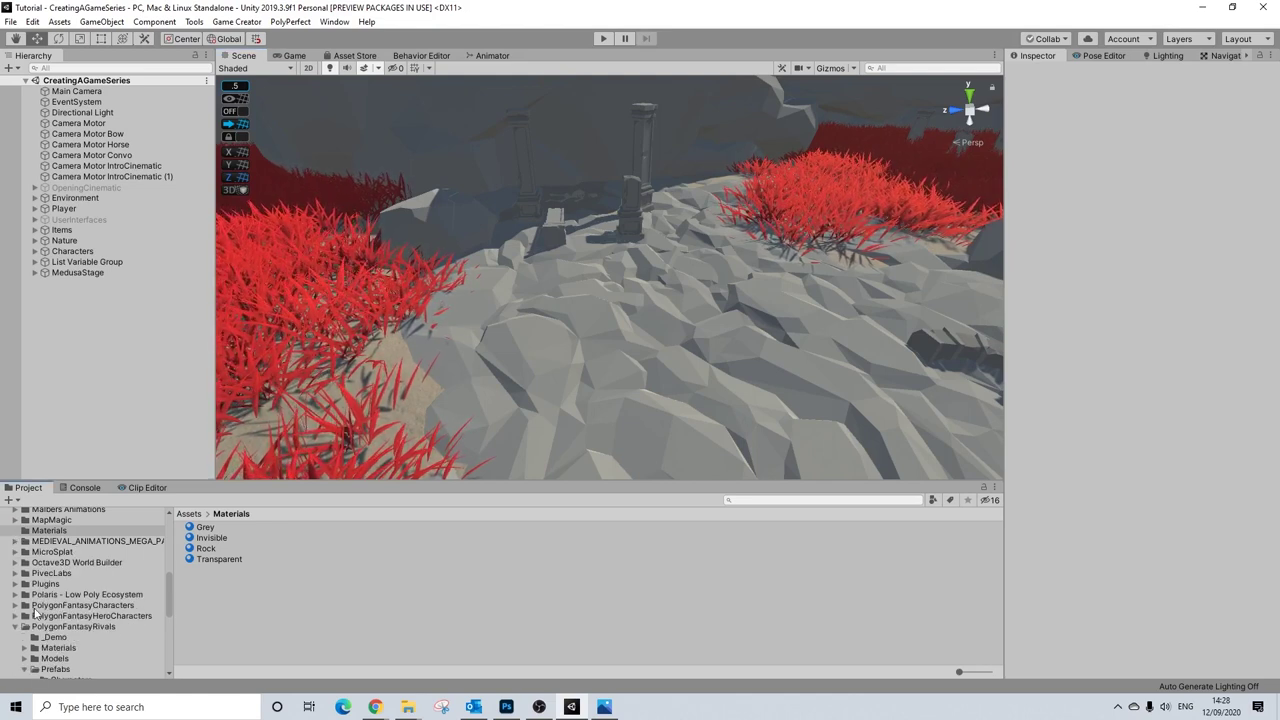
pyautogui.scroll(-6, 44, 568)
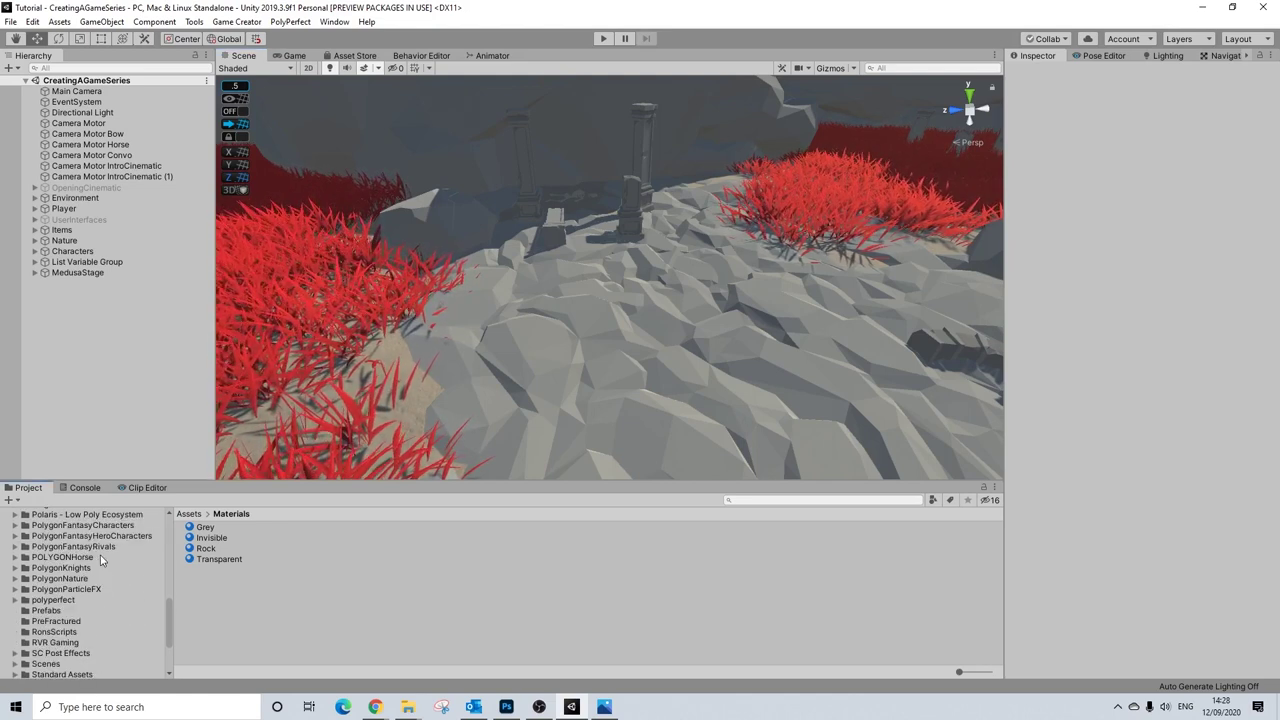
pyautogui.click(45, 570)
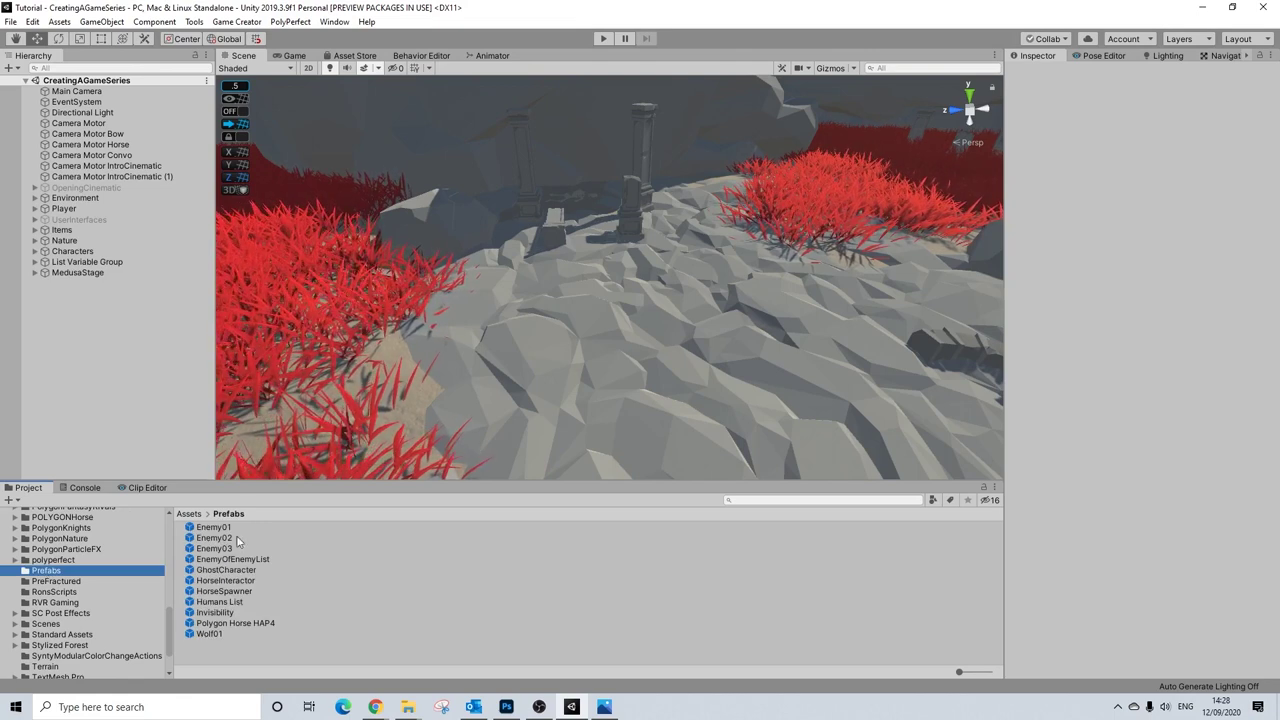
# - Add the Enemy01 prefab to the Medusa stage and locate it in the scene
pyautogui.moveTo(213, 530); pyautogui.dragTo(652, 301)
pyautogui.press('f')
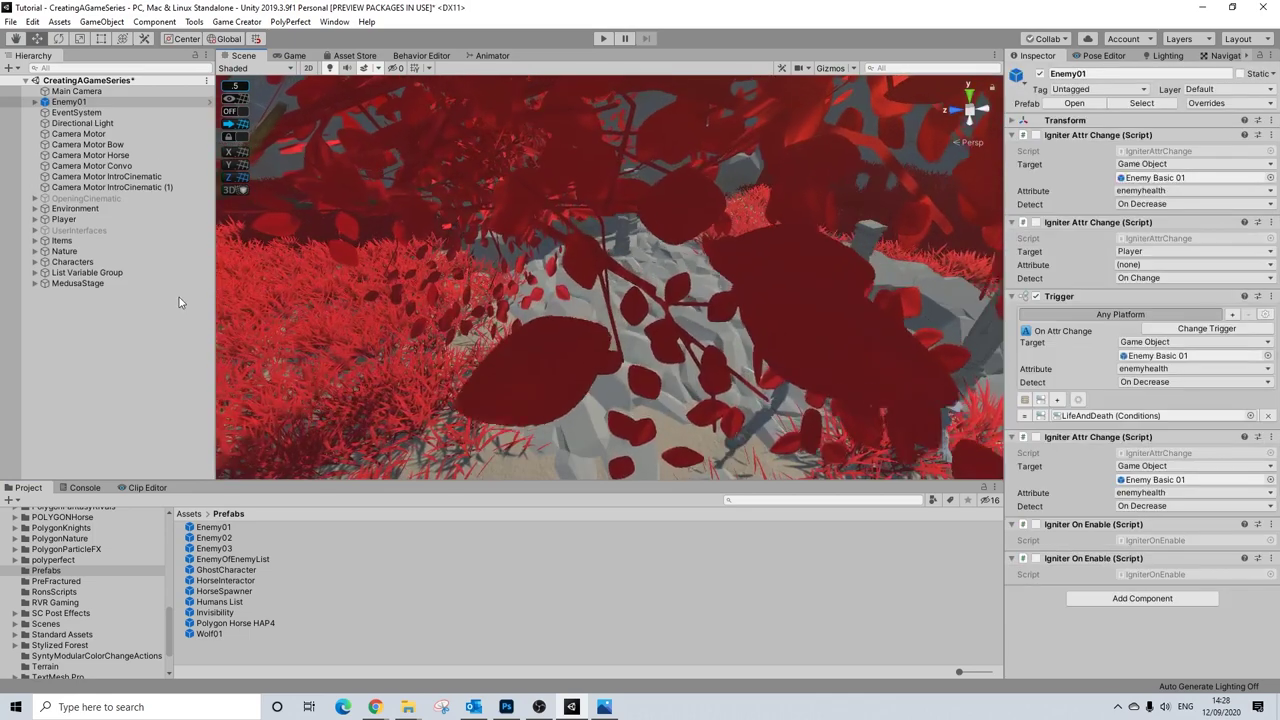
pyautogui.click(65, 102)
pyautogui.doubleClick(65, 102)
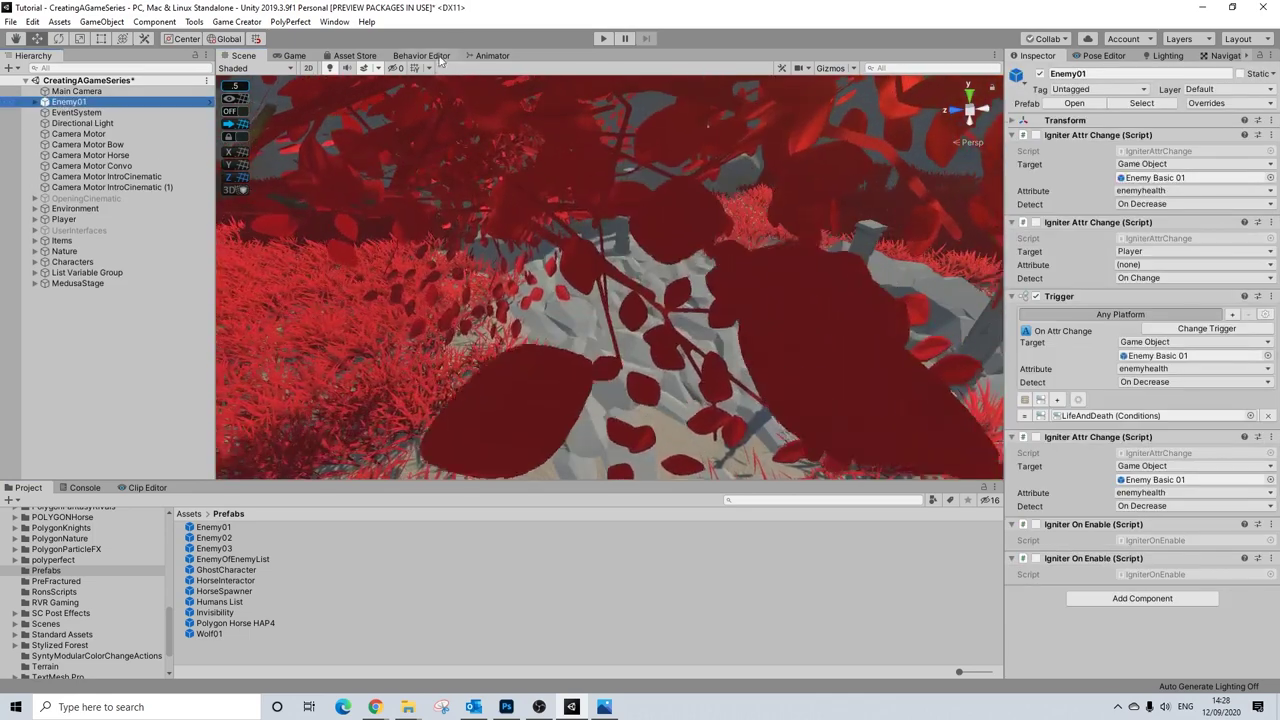
pyautogui.scroll(-5, 512, 115)
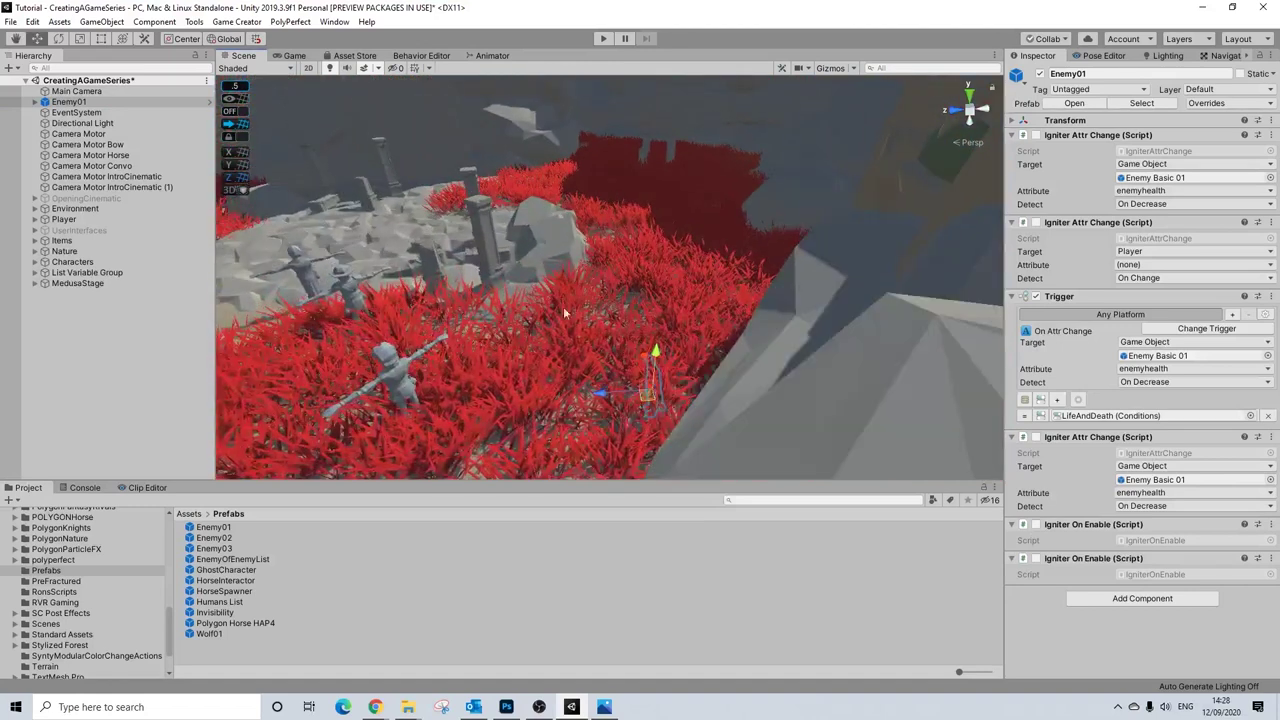
# - Move Enemy01 from the red grass onto the stone floor between the pillars
pyautogui.moveTo(318, 376); pyautogui.dragTo(297, 301)
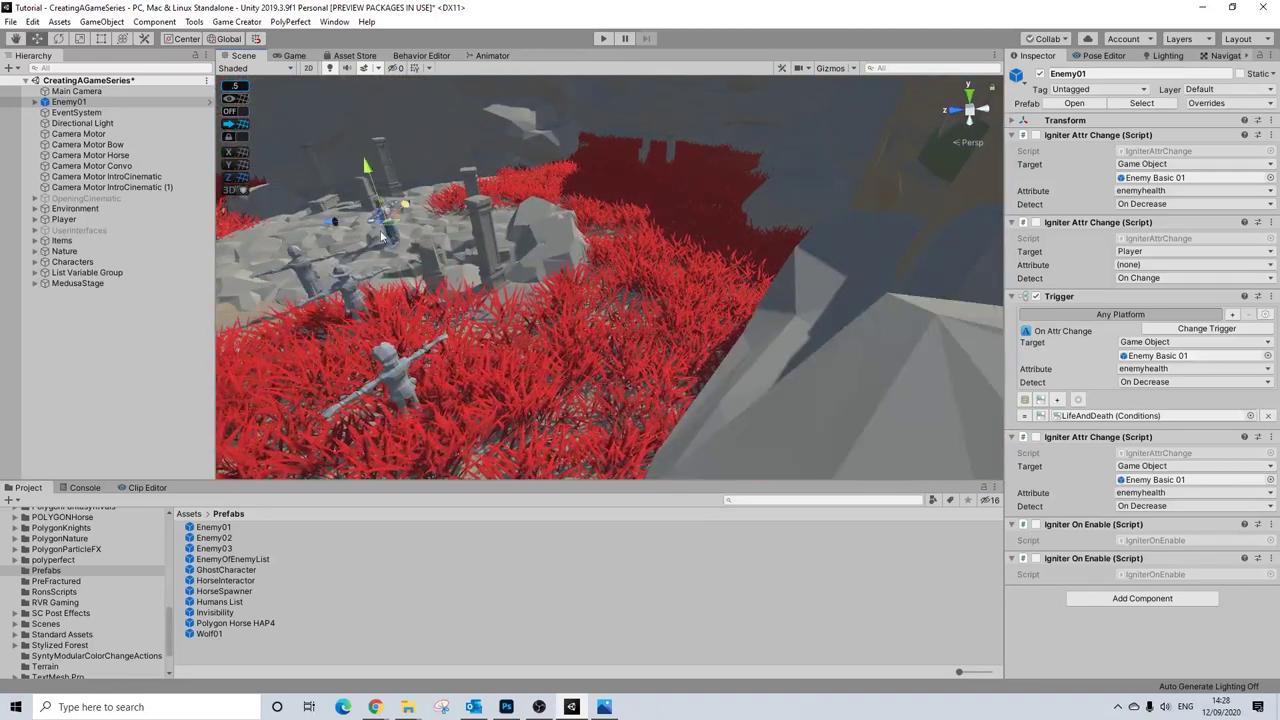
pyautogui.press('f')
pyautogui.keyDown('alt'); pyautogui.moveTo(512, 302); pyautogui.dragTo(670, 301); pyautogui.keyUp('alt')
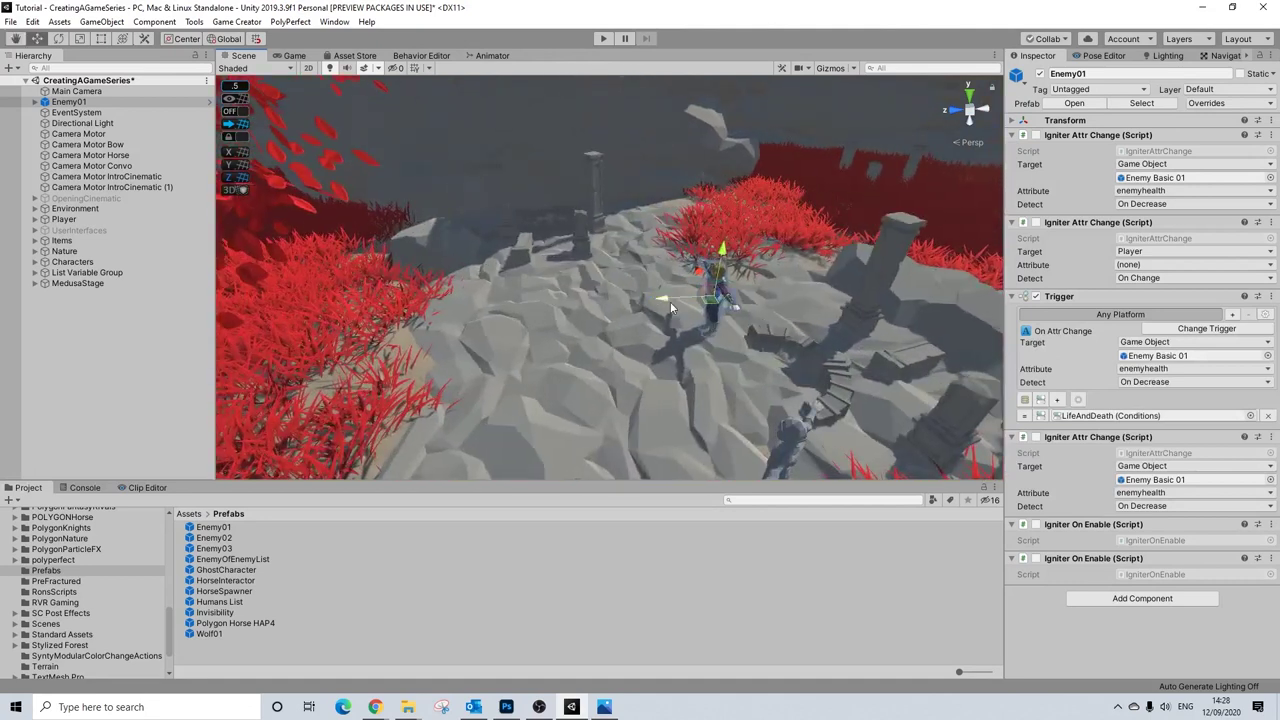
# - Rotate Enemy01 around its vertical axis to face the near side of the stone floor and fine-tune its placement
pyautogui.press('e')
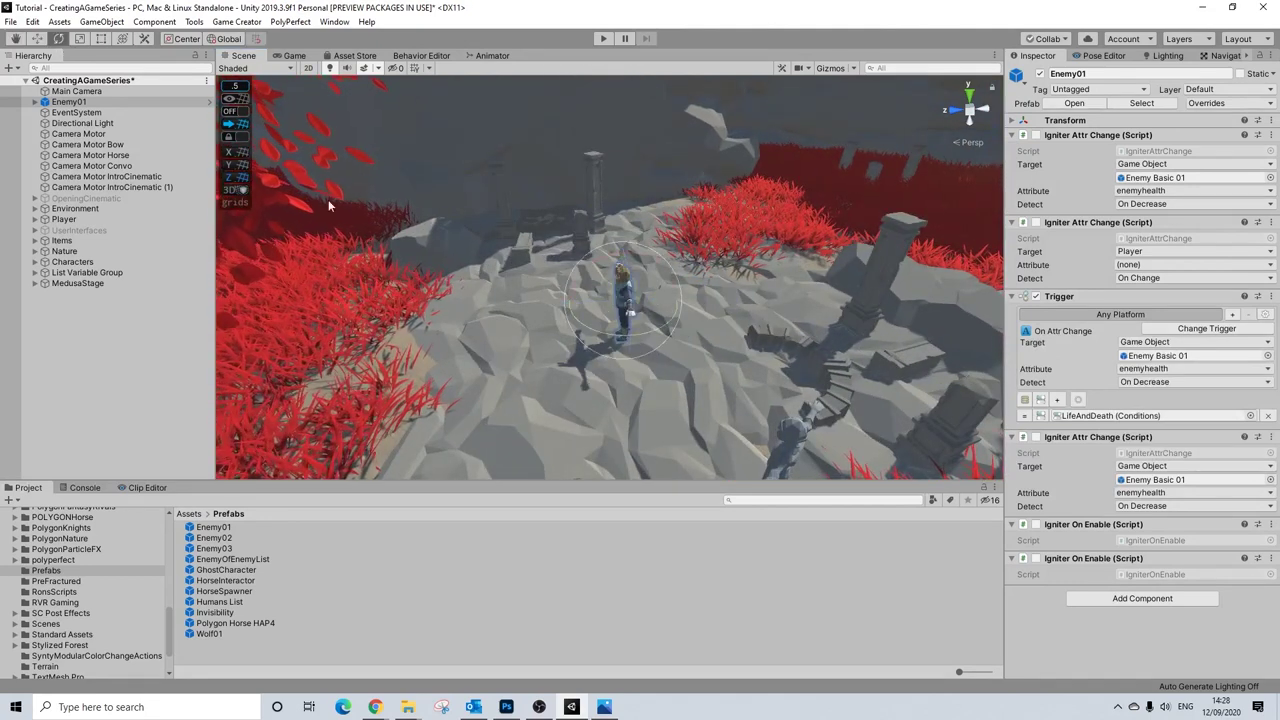
pyautogui.moveTo(630, 338); pyautogui.dragTo(802, 310)
pyautogui.click(36, 38)
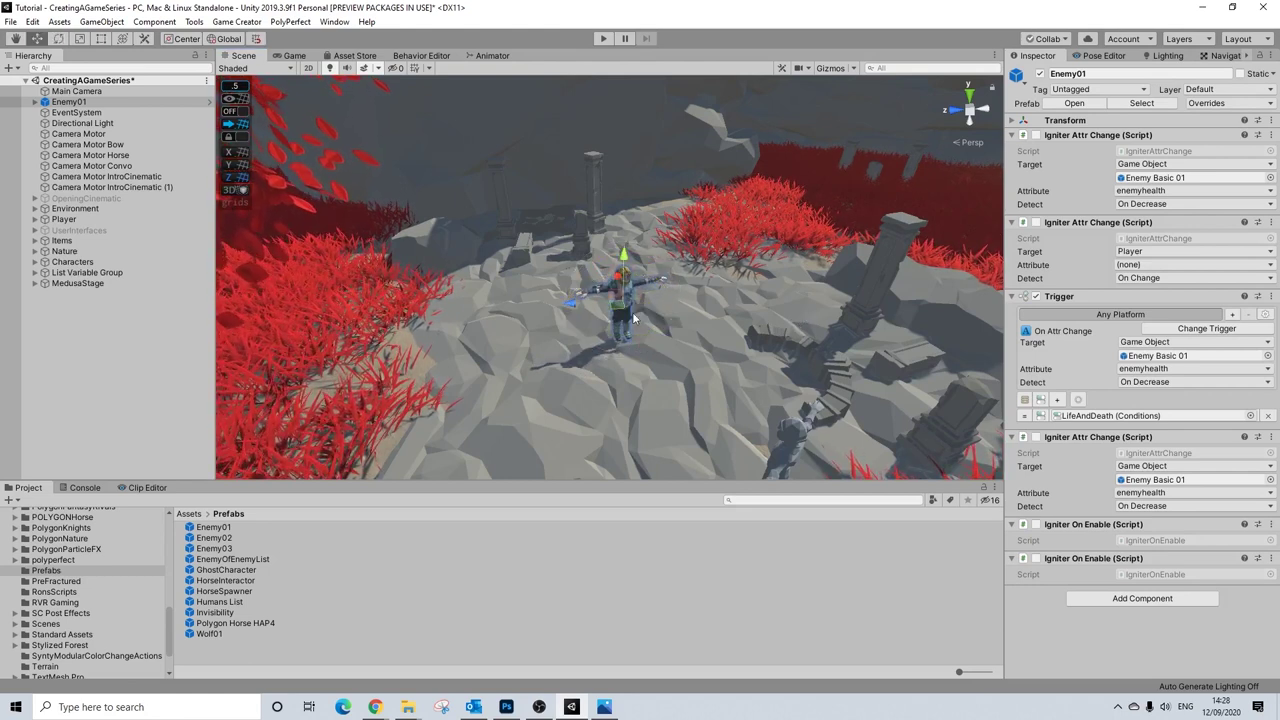
pyautogui.moveTo(617, 254); pyautogui.dragTo(583, 307)
pyautogui.scroll(5, 583, 307)
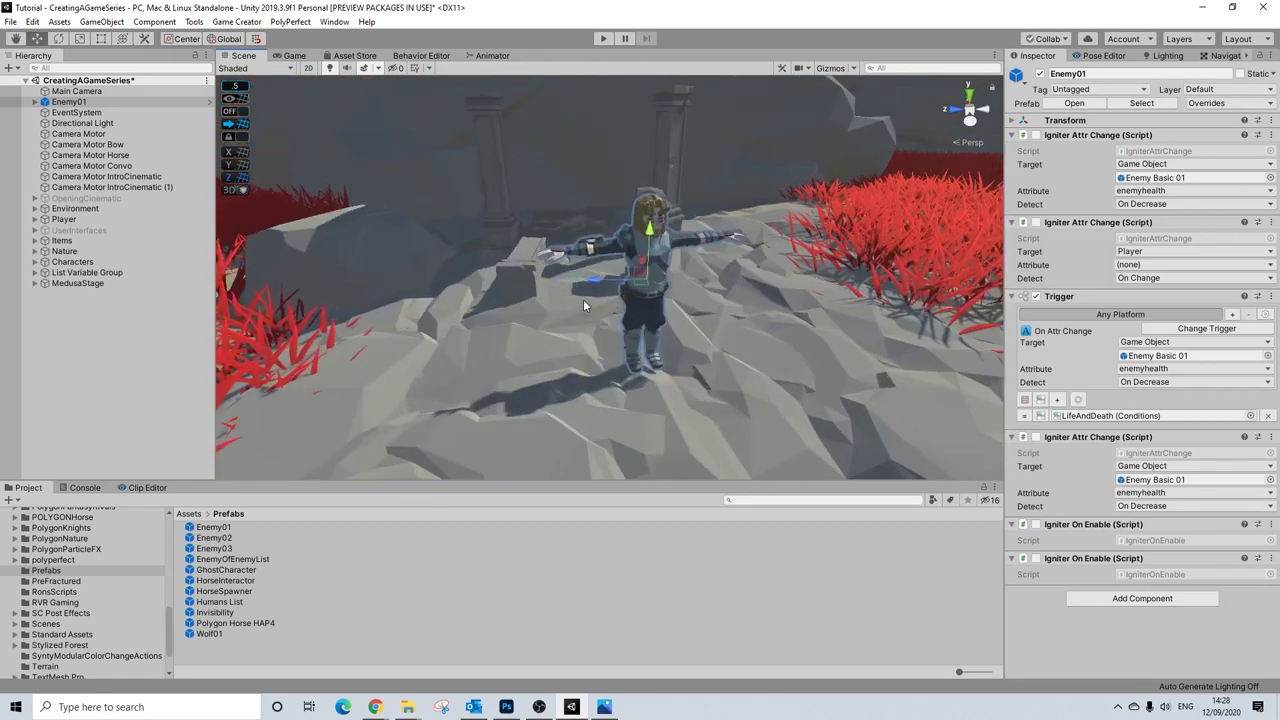
# - Unpack the Enemy01 prefab in the scene and rename the object Boss01
pyautogui.scroll(-3, 556, 333)
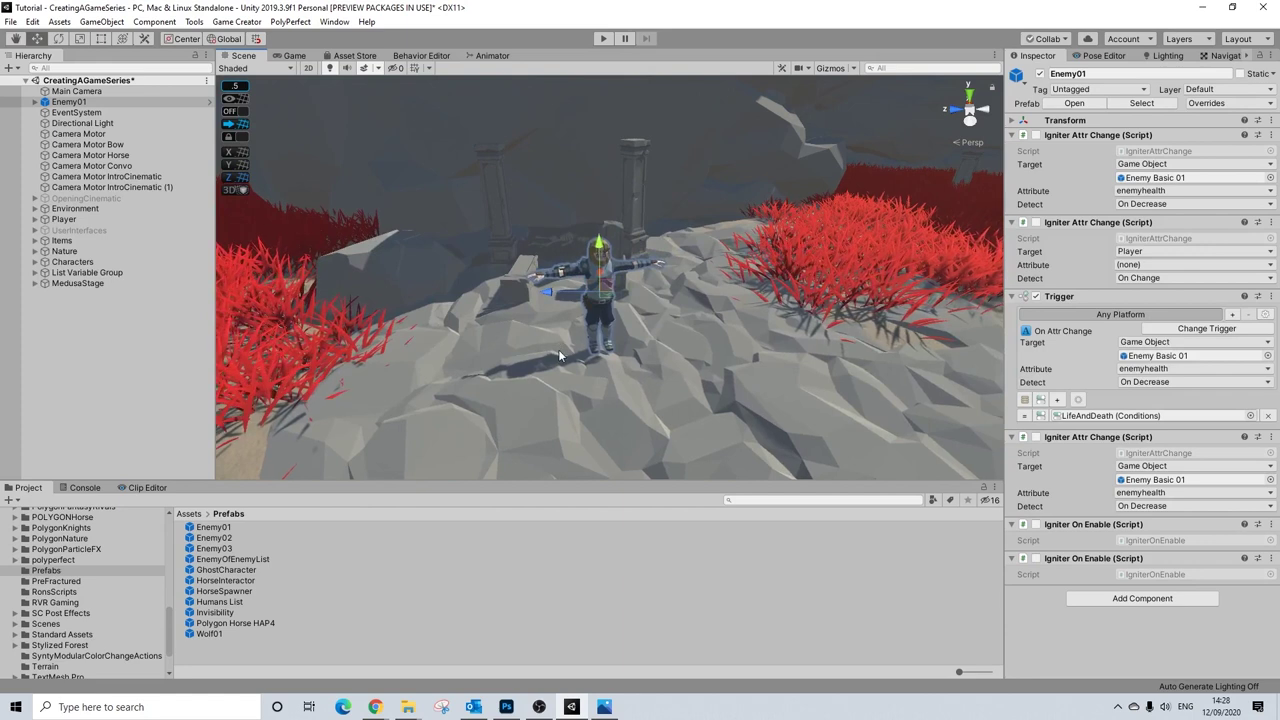
pyautogui.keyDown('alt'); pyautogui.moveTo(528, 336); pyautogui.dragTo(268, 223); pyautogui.keyUp('alt')
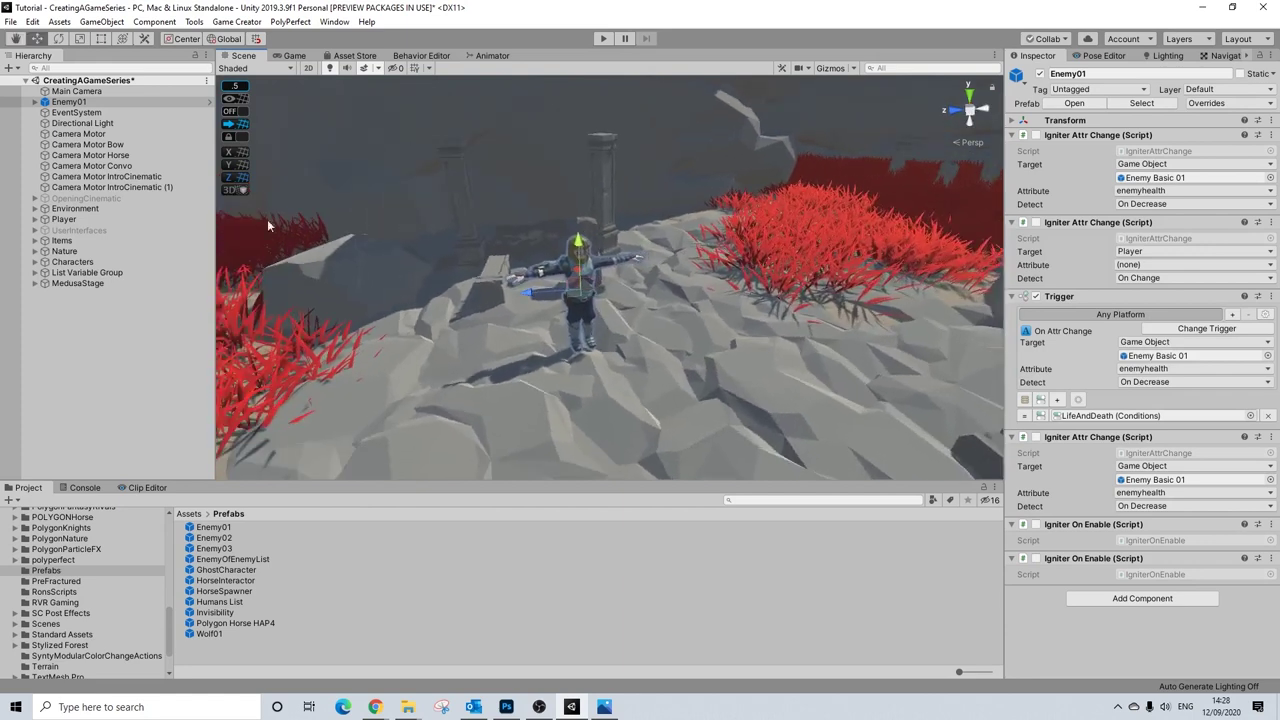
pyautogui.rightClick(72, 104)
pyautogui.click(110, 254)
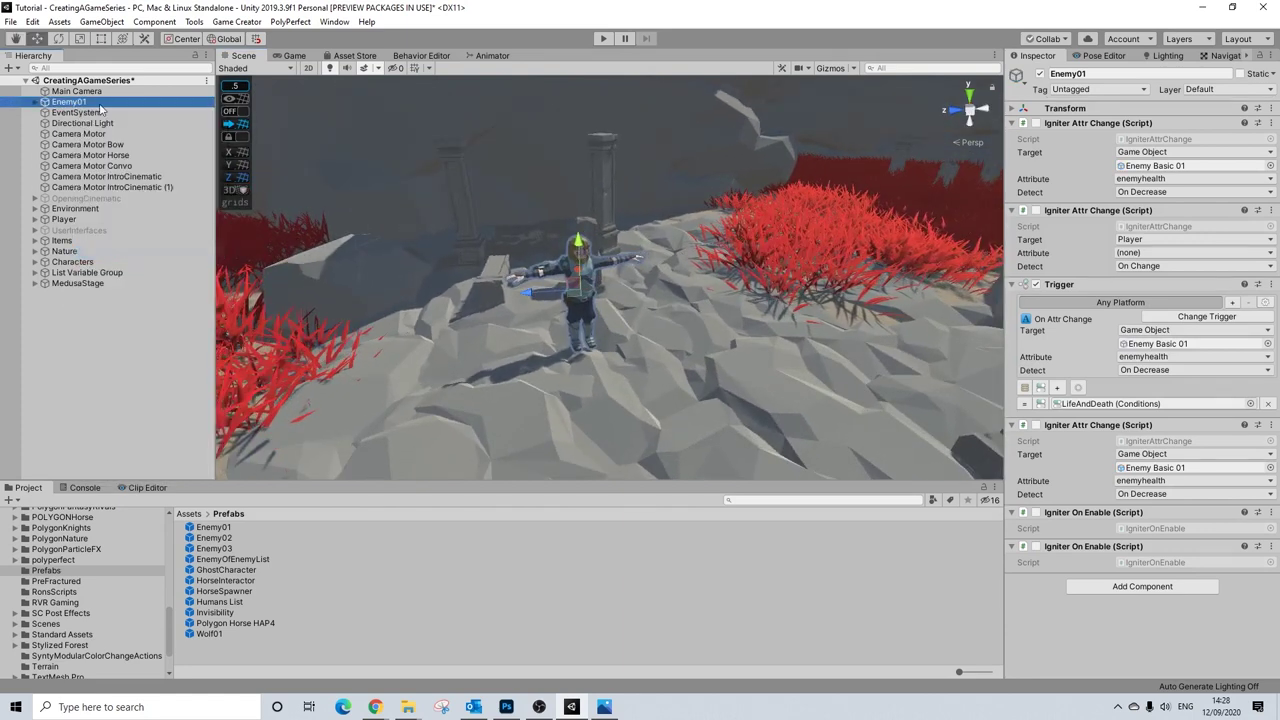
pyautogui.click(1096, 75)
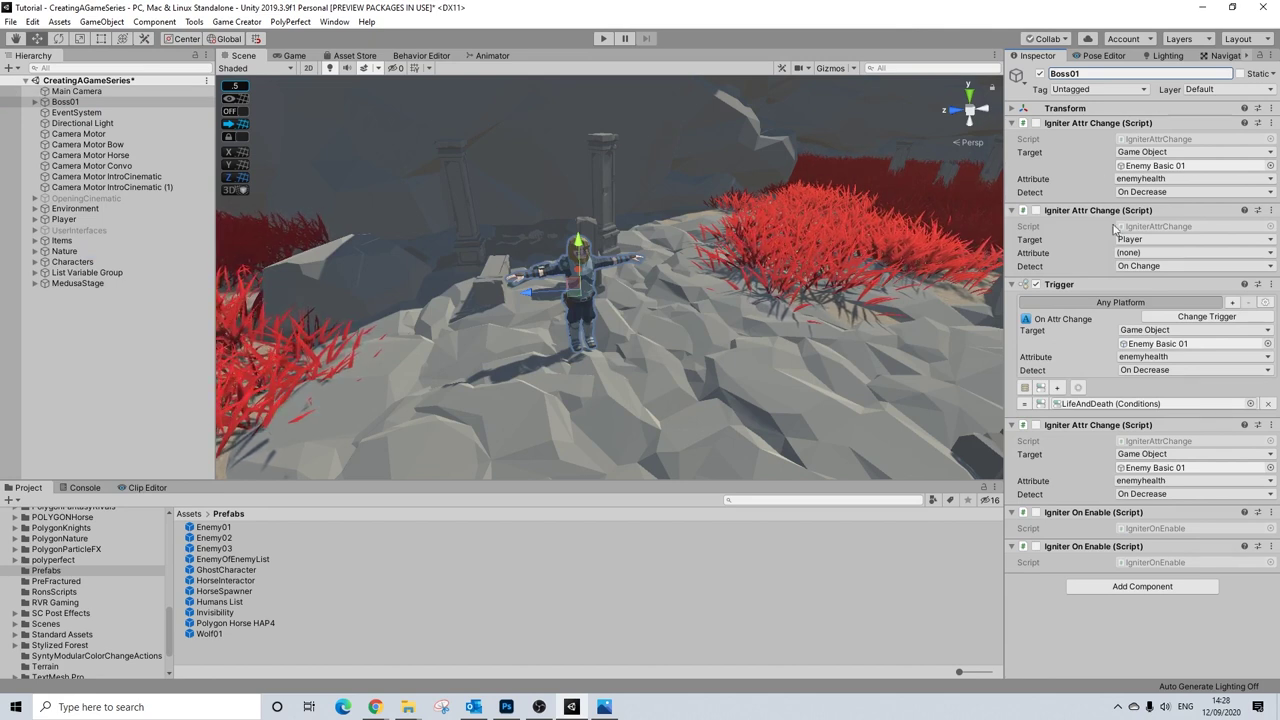
# - Rename the Enemy Basic 01 child of Boss01 to Medusa
pyautogui.click(35, 101)
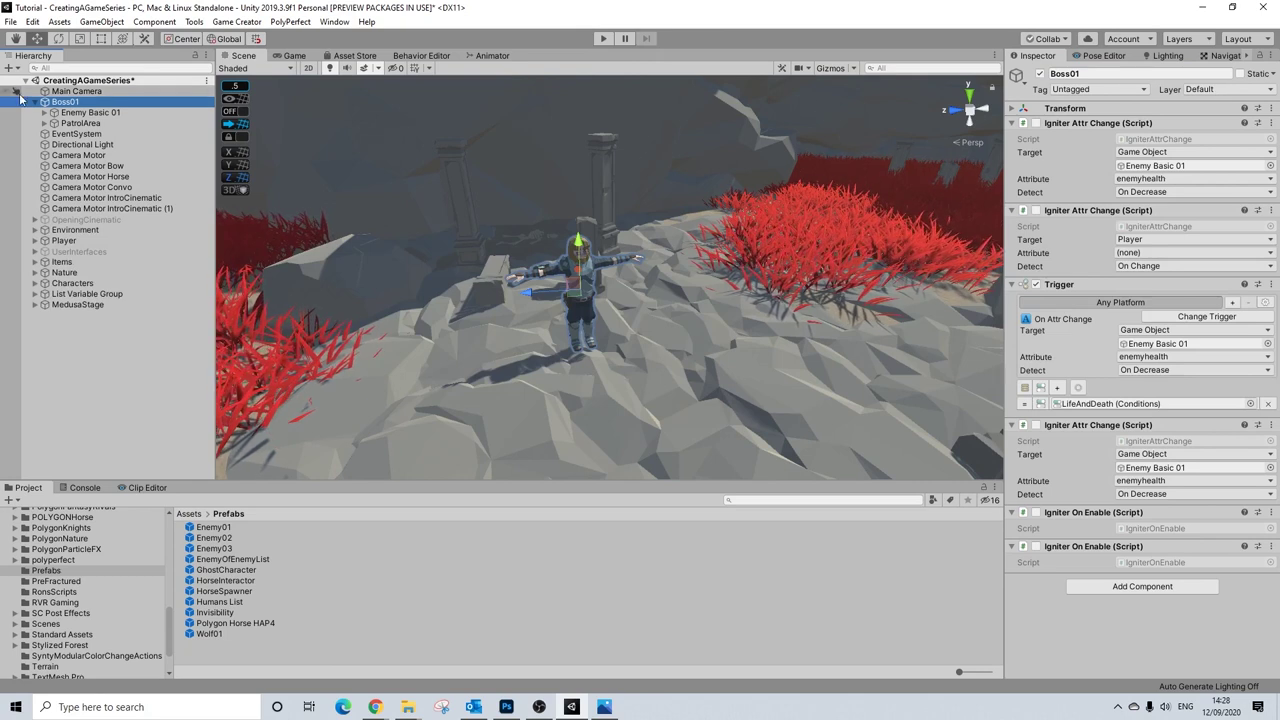
pyautogui.click(72, 112)
pyautogui.click(1127, 73)
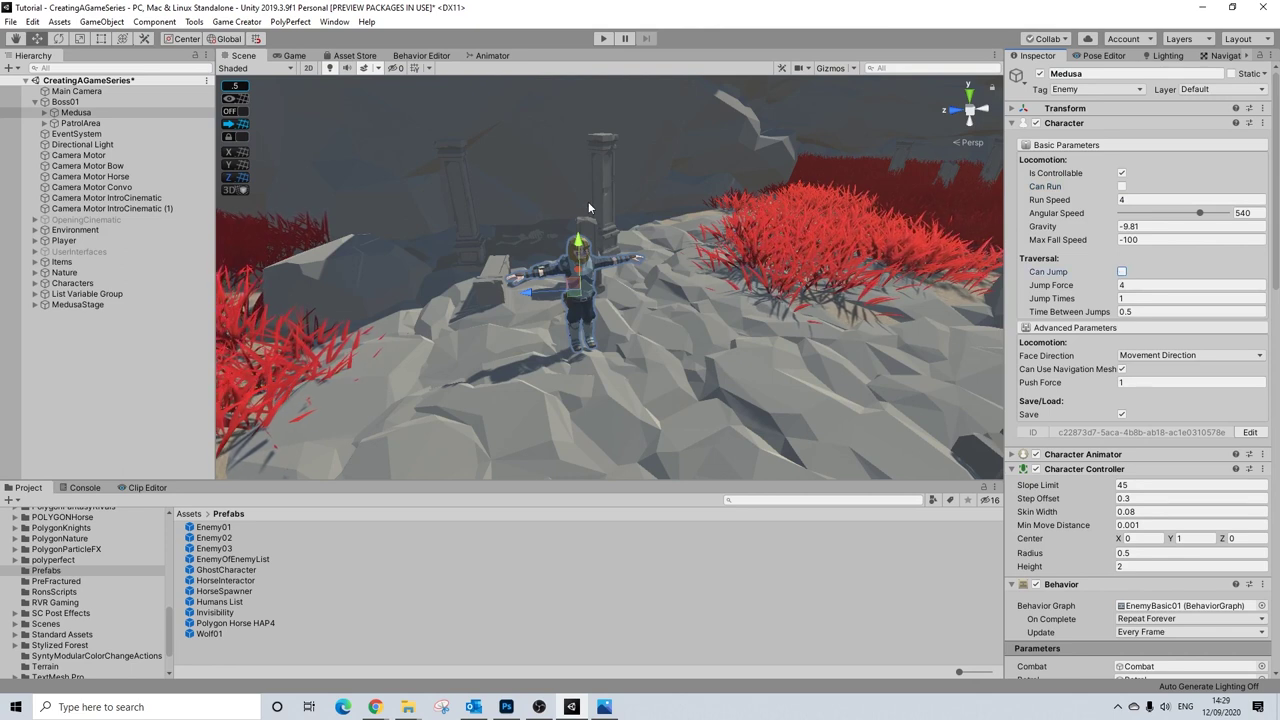
pyautogui.moveTo(624, 257)
pyautogui.mouseDown(button='right')
pyautogui.moveTo(590, 255)
pyautogui.moveTo(635, 249)
pyautogui.mouseUp(button='right')
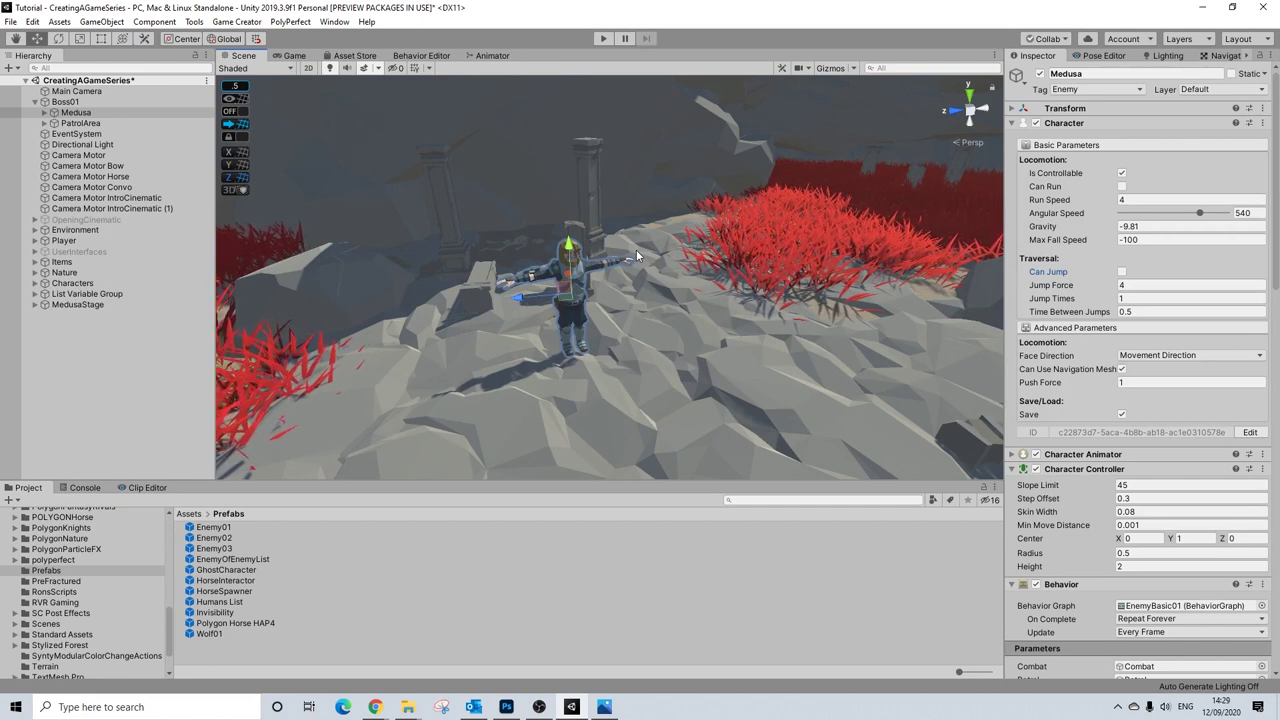
pyautogui.scroll(5, 476, 353)
pyautogui.keyDown('alt'); pyautogui.moveTo(501, 355); pyautogui.dragTo(725, 324); pyautogui.keyUp('alt')
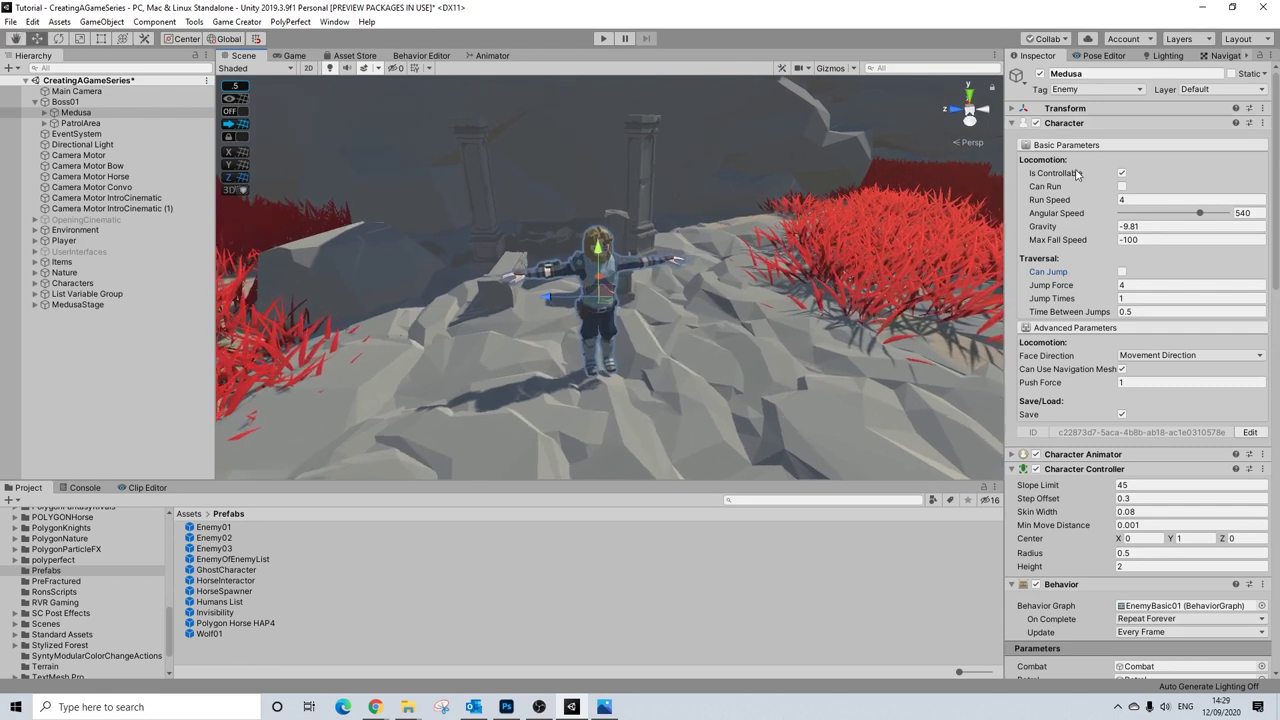
pyautogui.click(45, 114)
pyautogui.click(46, 114)
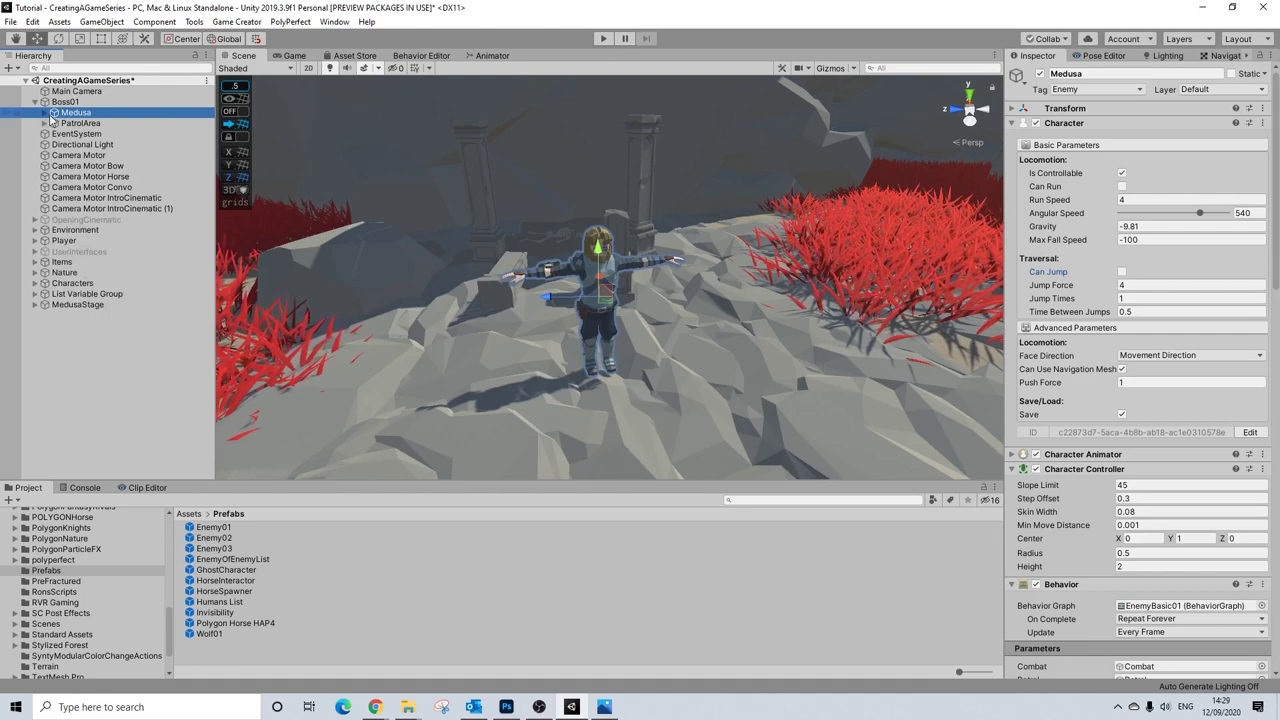
# - Examine where the PatrolArea and its four markers lie across the Medusa stage
pyautogui.click(74, 123)
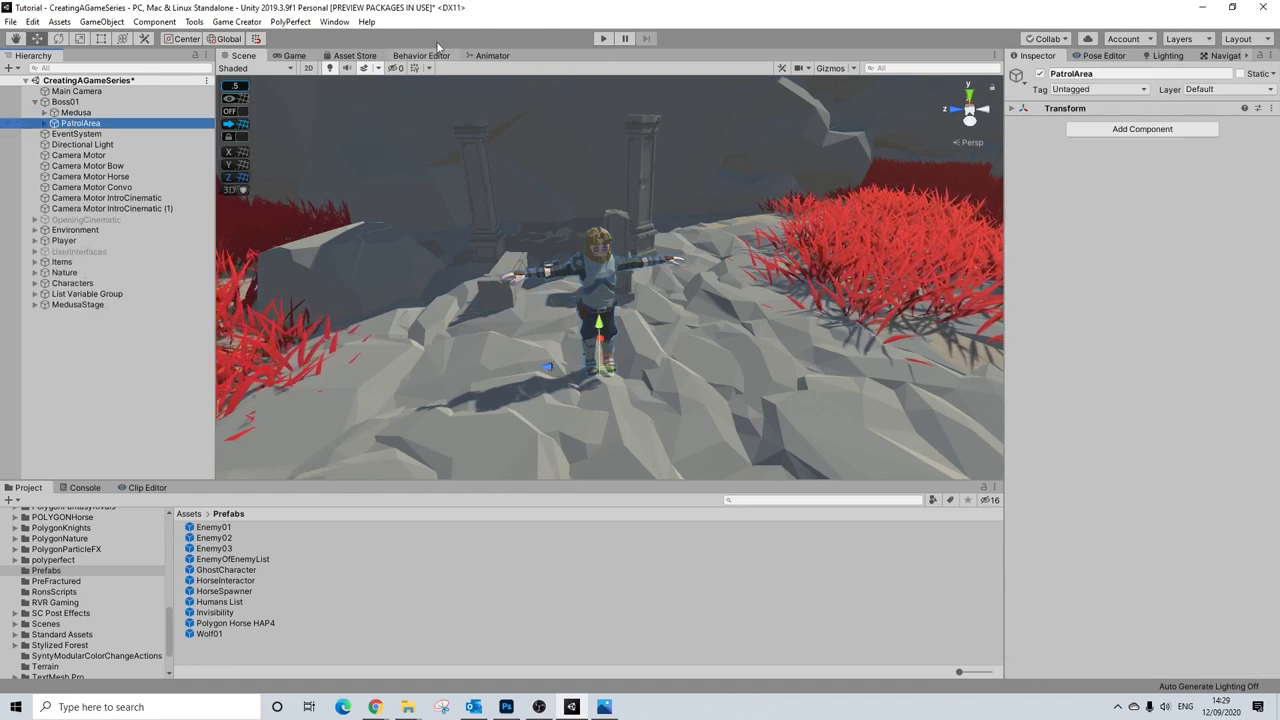
pyautogui.moveTo(745, 190)
pyautogui.mouseDown(button='right')
pyautogui.moveTo(734, 209)
pyautogui.moveTo(745, 200)
pyautogui.mouseUp(button='right')
pyautogui.moveTo(590, 250); pyautogui.dragTo(560, 240, button='right')
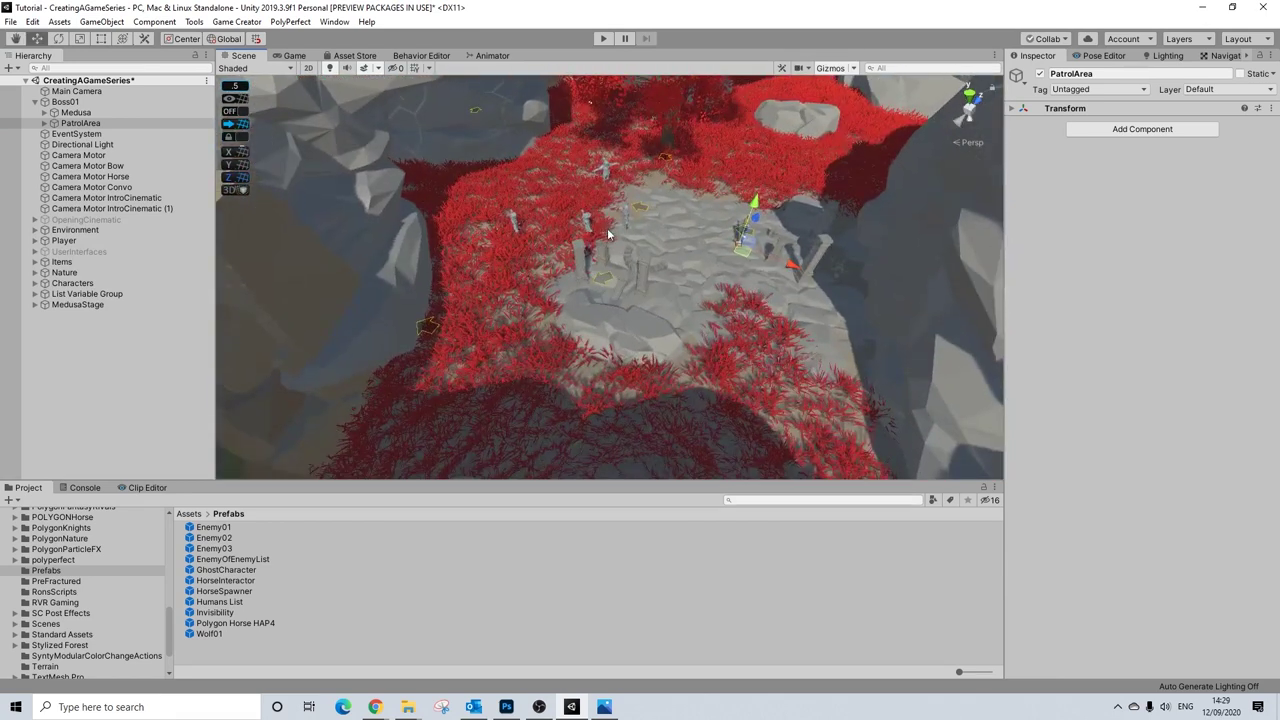
pyautogui.click(44, 123)
pyautogui.click(73, 134)
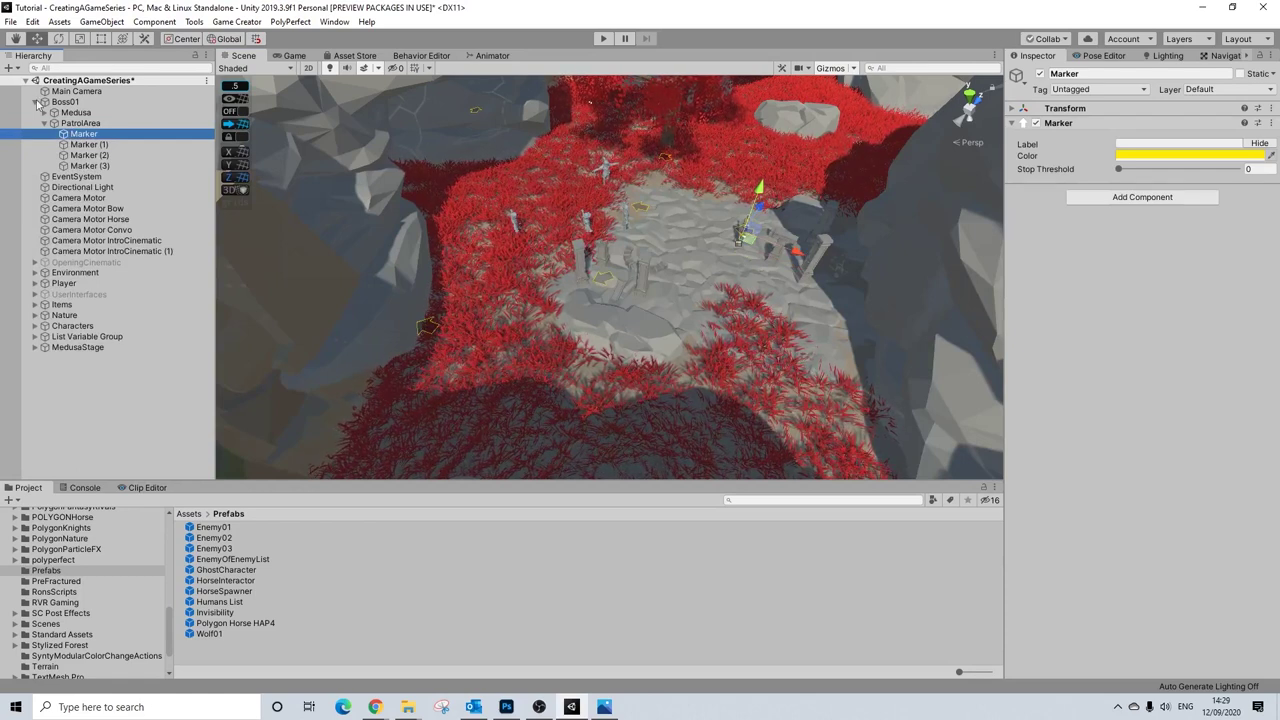
pyautogui.click(89, 145)
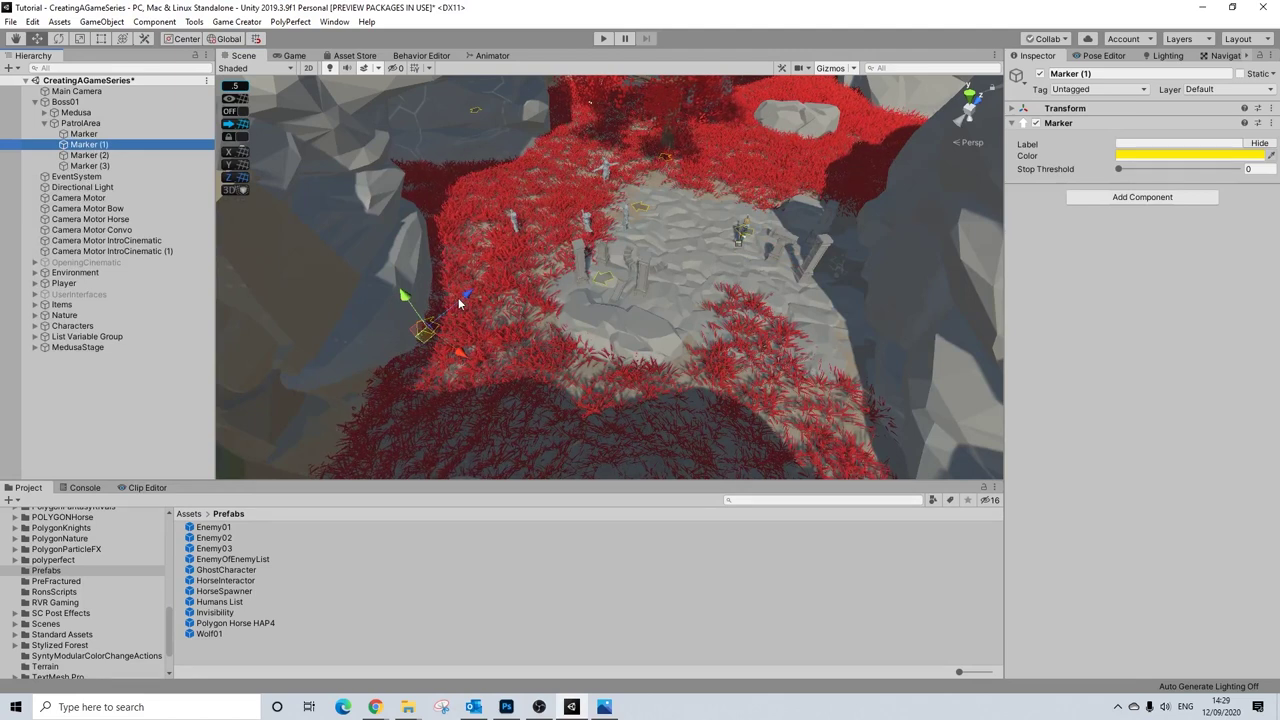
pyautogui.click(78, 155)
pyautogui.click(82, 166)
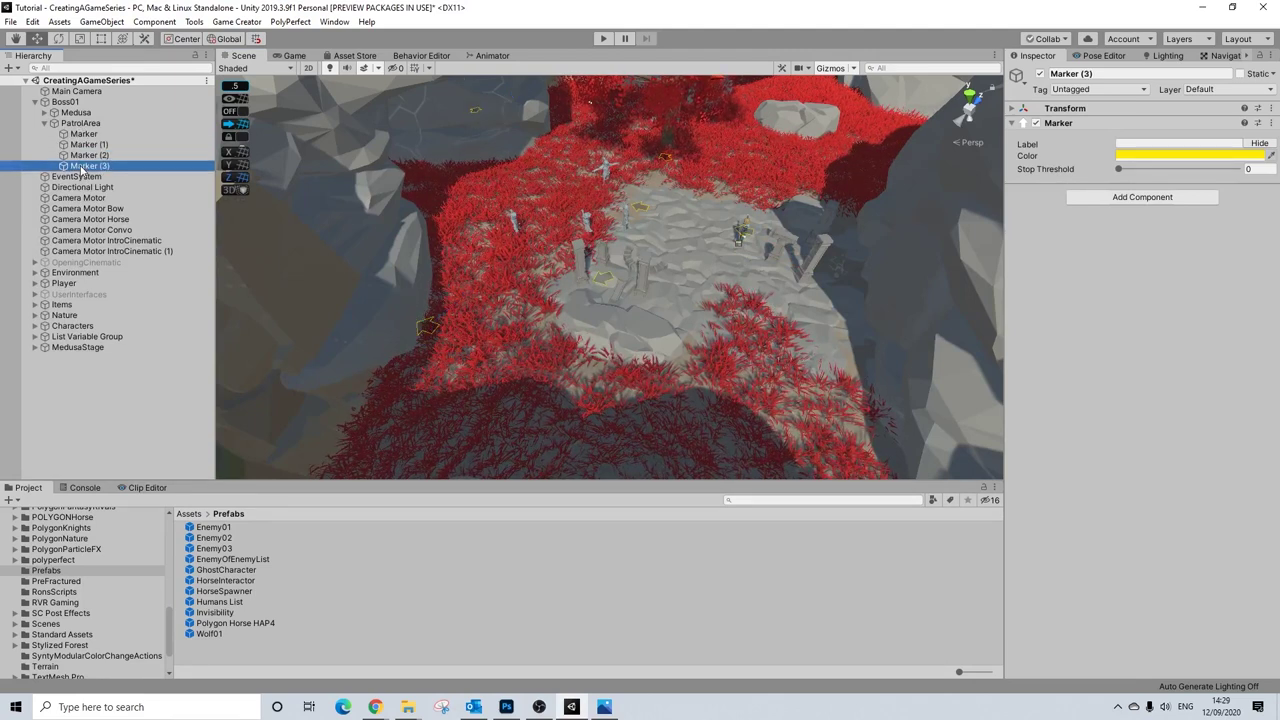
pyautogui.click(86, 155)
pyautogui.click(88, 145)
pyautogui.click(90, 134)
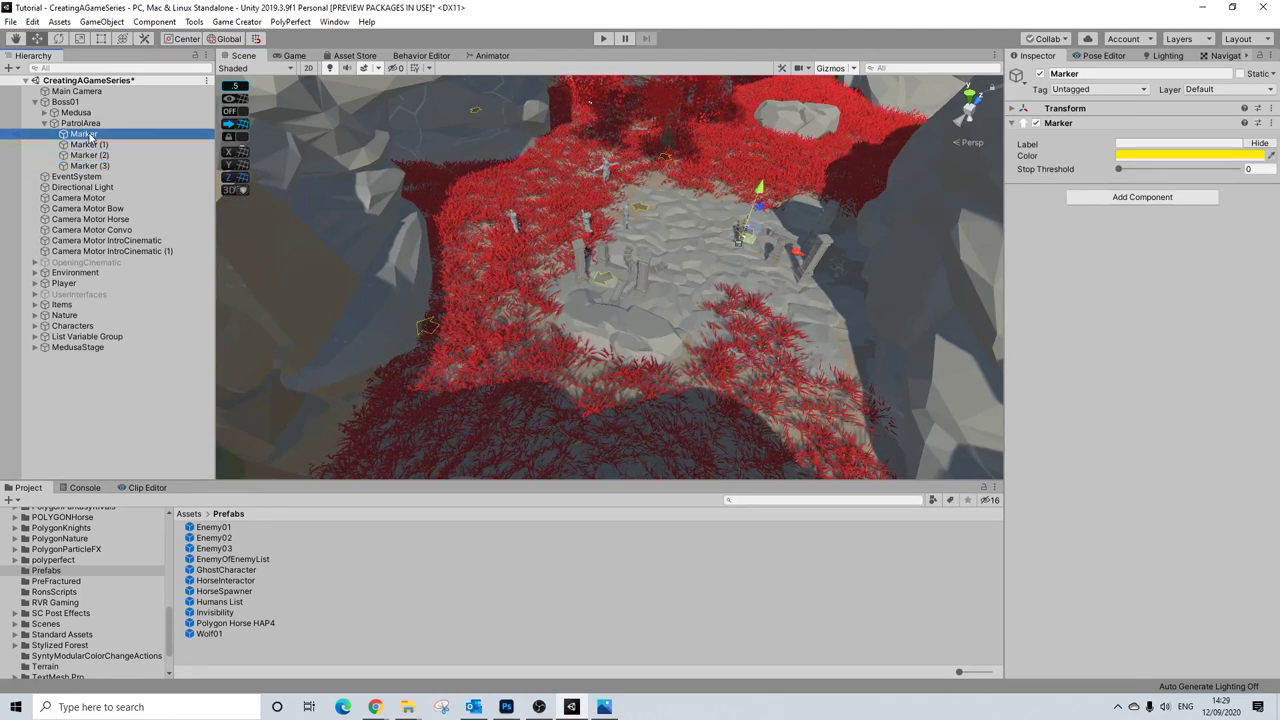
# - Move Marker (1) onto the shaded red grass at the near end of the stage and rotate it to face the stone floor
pyautogui.click(87, 146)
pyautogui.moveTo(457, 350)
pyautogui.keyDown('alt'); pyautogui.mouseDown()
pyautogui.moveTo(636, 413)
pyautogui.moveTo(706, 356)
pyautogui.moveTo(623, 288)
pyautogui.mouseUp(); pyautogui.keyUp('alt')
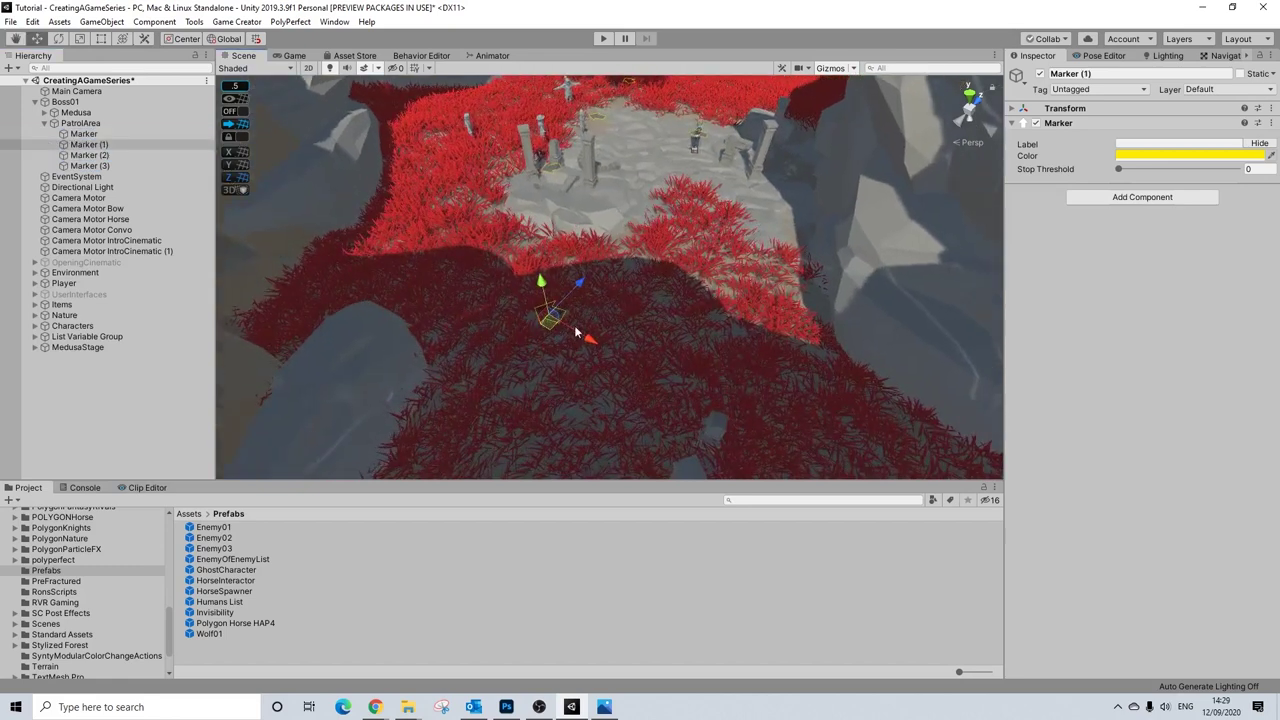
pyautogui.click(58, 38)
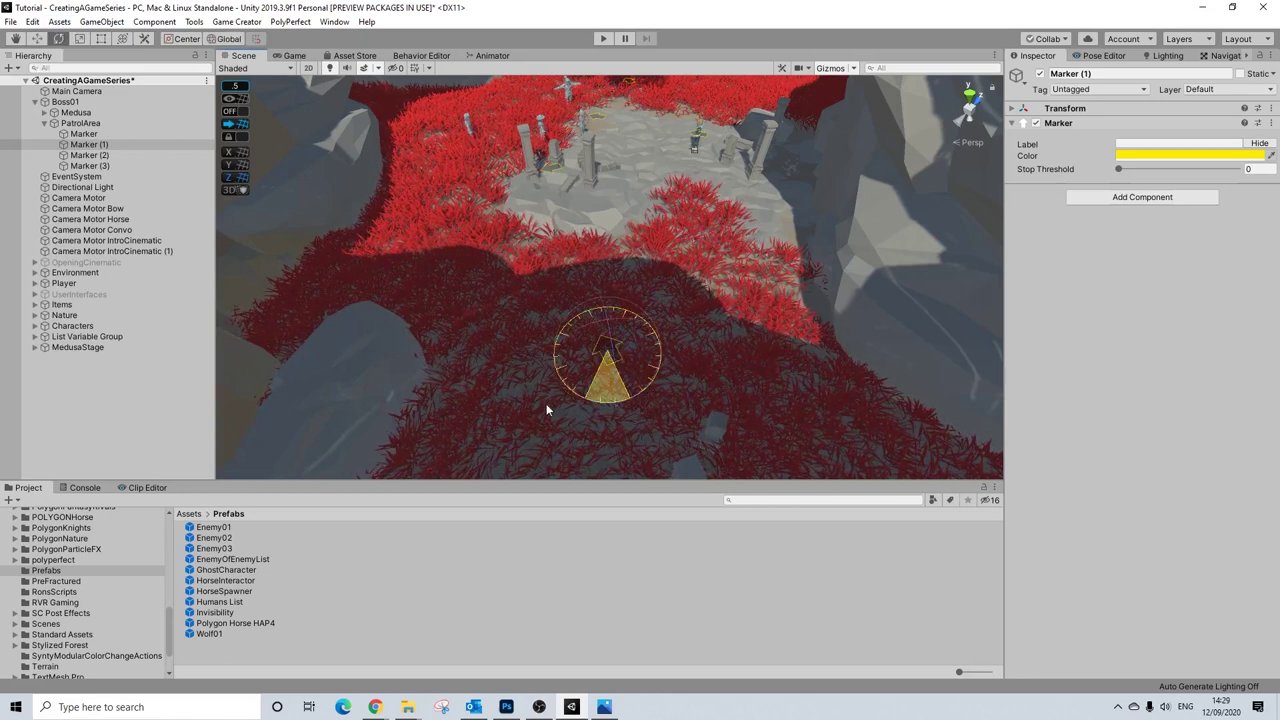
pyautogui.moveTo(546, 408); pyautogui.dragTo(627, 262, button='middle')
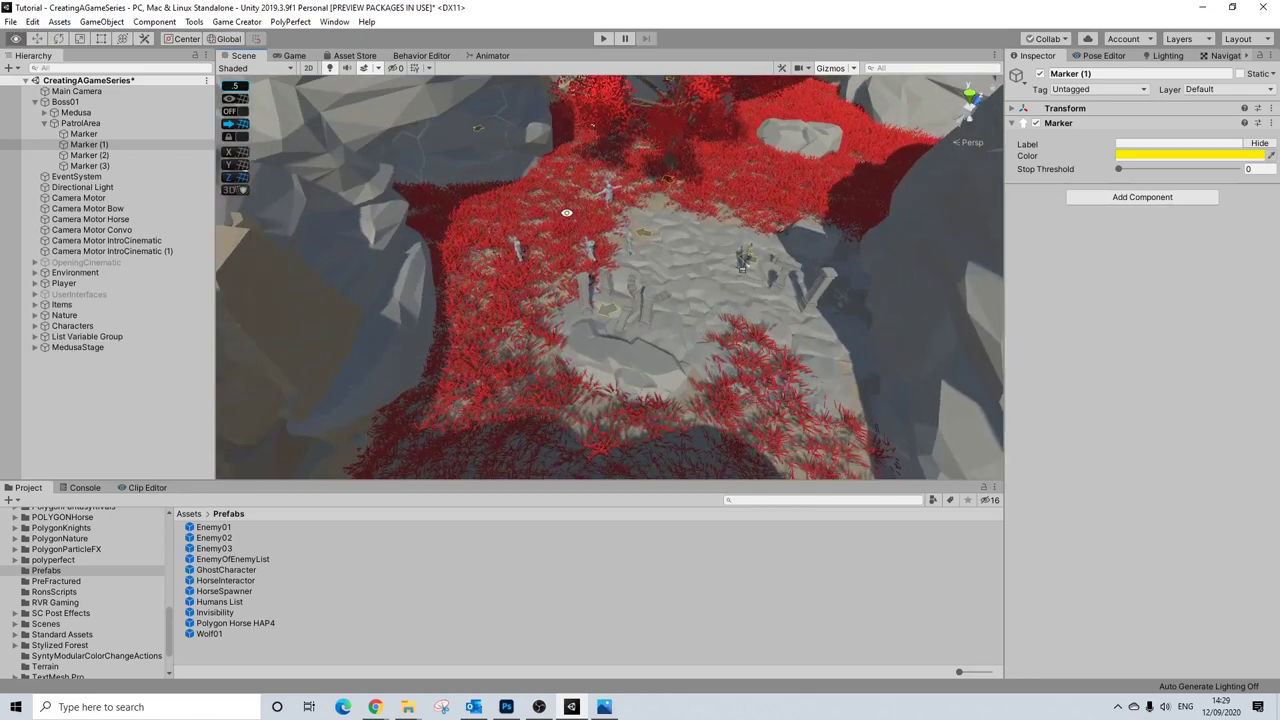
pyautogui.keyDown('alt'); pyautogui.moveTo(566, 212); pyautogui.dragTo(534, 213); pyautogui.keyUp('alt')
pyautogui.click(89, 144)
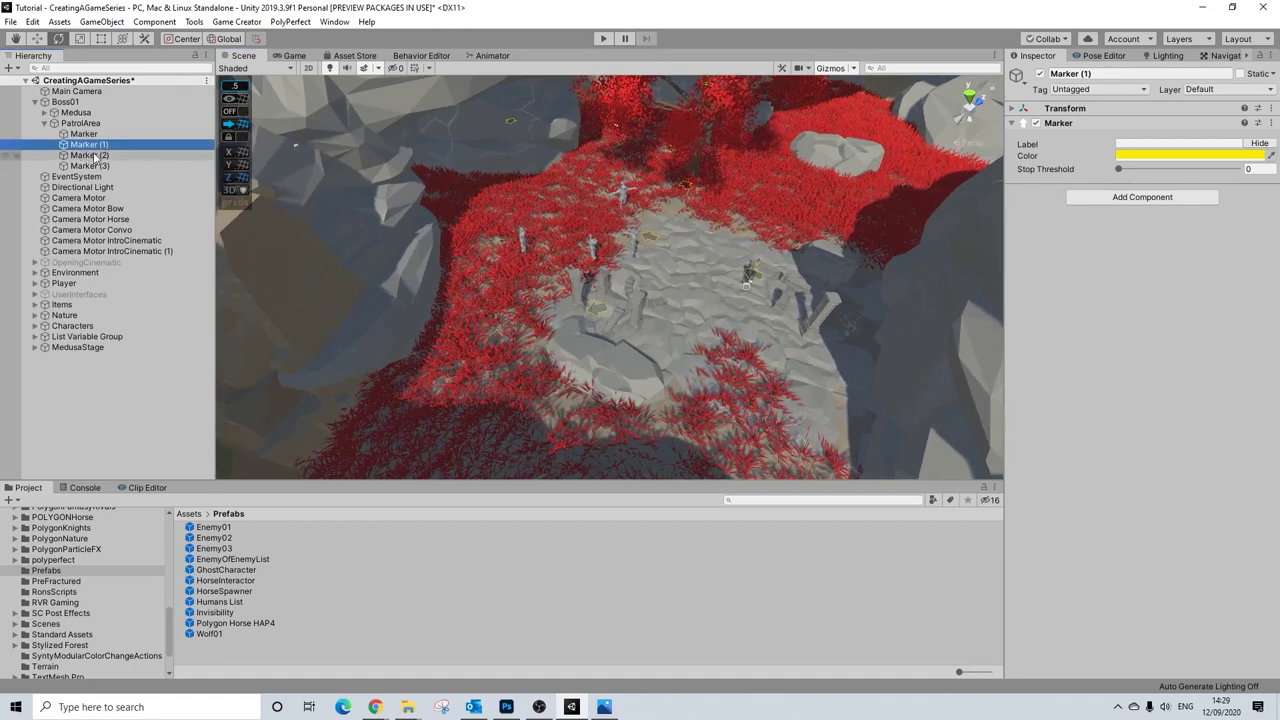
# - Move Marker (2) onto the red grass behind the statues, beside the rock wall
pyautogui.click(95, 156)
pyautogui.click(36, 38)
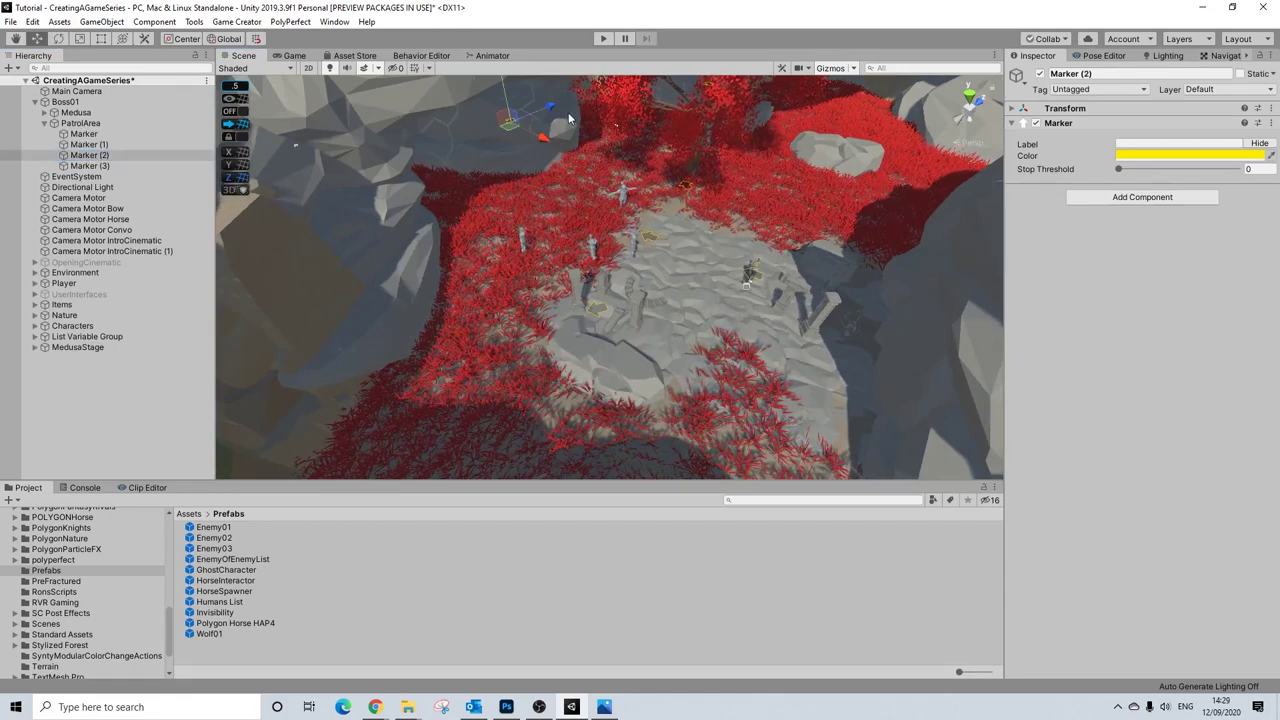
pyautogui.moveTo(492, 158)
pyautogui.mouseDown()
pyautogui.moveTo(549, 240)
pyautogui.moveTo(504, 166)
pyautogui.mouseUp()
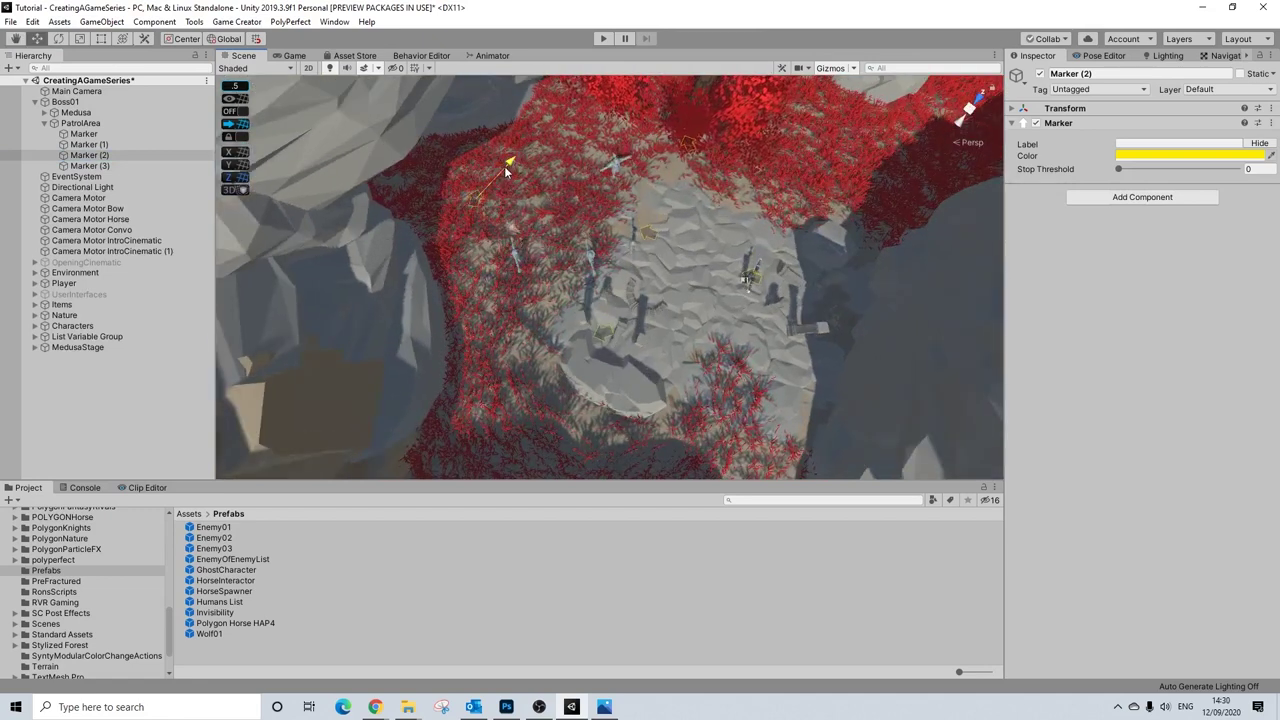
pyautogui.keyDown('alt'); pyautogui.moveTo(724, 180); pyautogui.dragTo(400, 230); pyautogui.keyUp('alt')
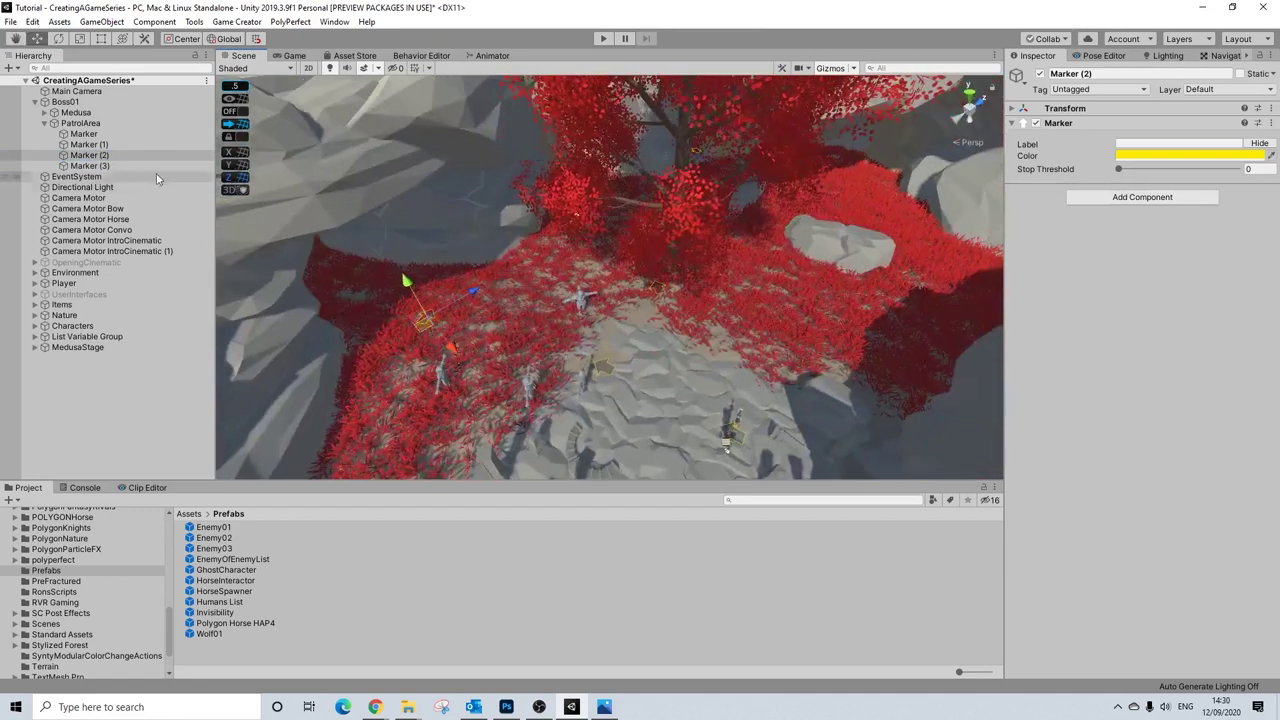
# - Move Marker (3) onto the red grass behind the large boulder near the tree
pyautogui.click(140, 165)
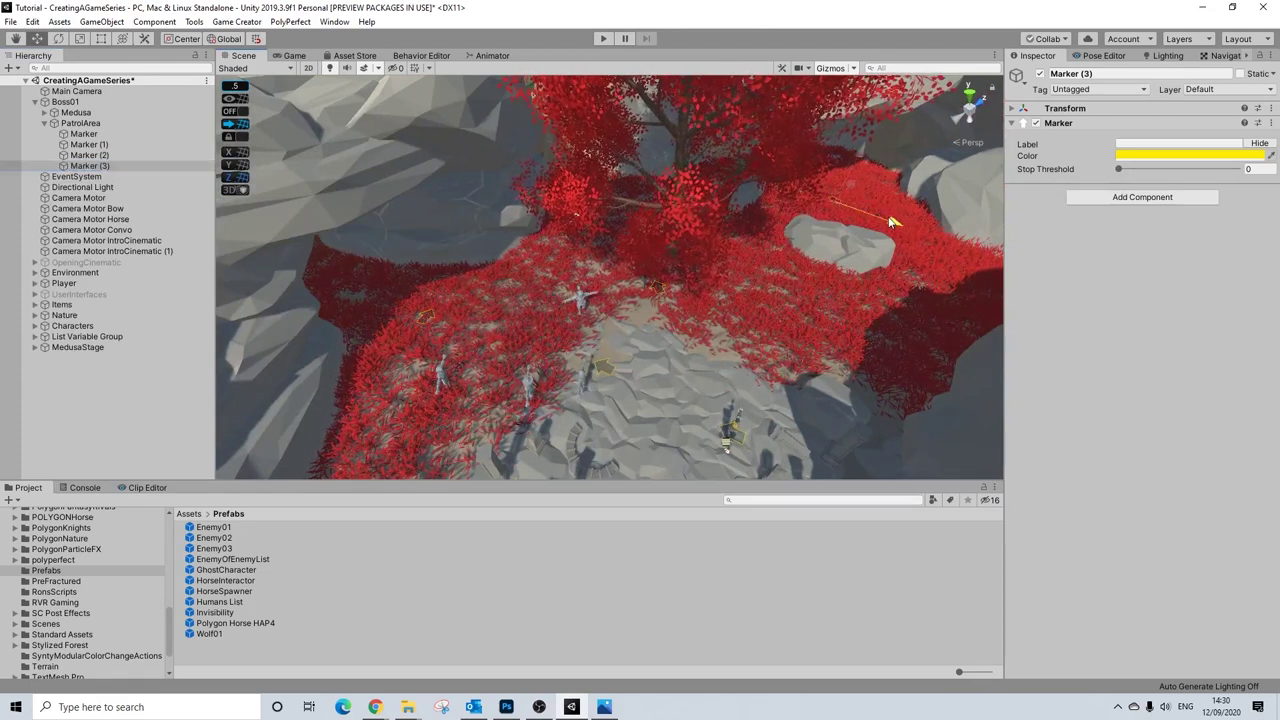
pyautogui.keyDown('alt'); pyautogui.moveTo(893, 226); pyautogui.dragTo(675, 270); pyautogui.keyUp('alt')
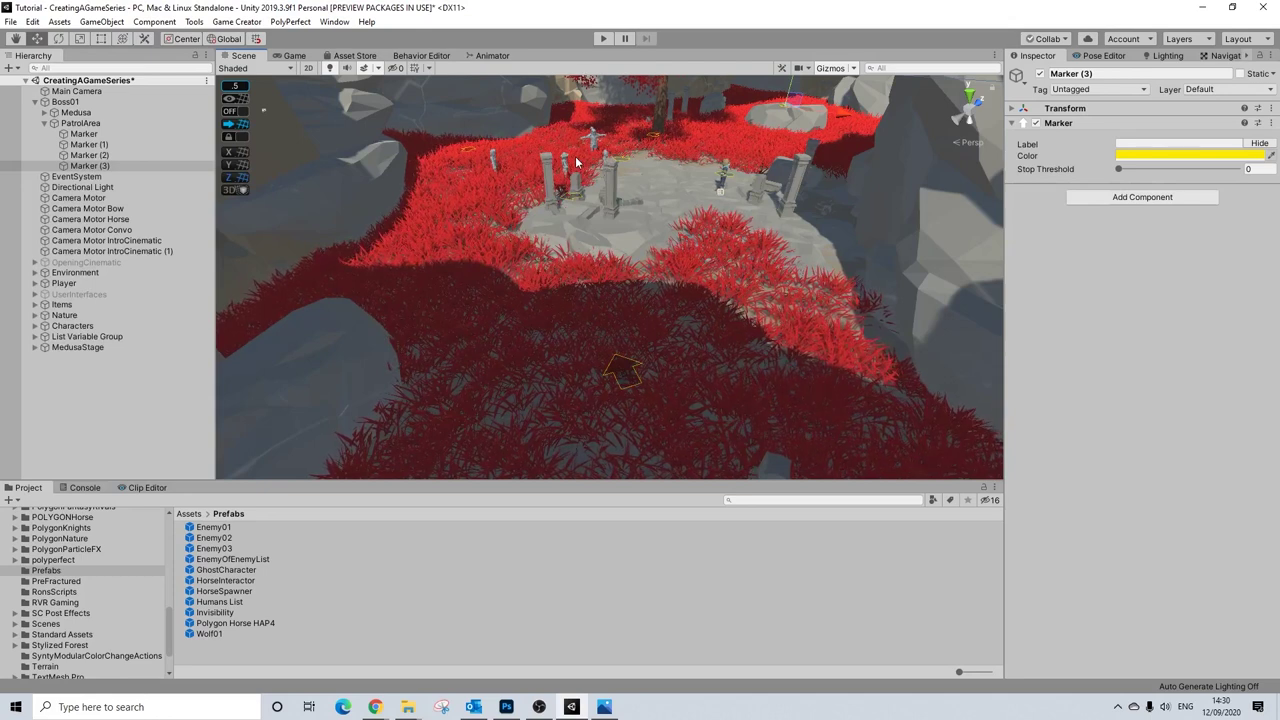
pyautogui.keyDown('alt'); pyautogui.moveTo(656, 99); pyautogui.dragTo(628, 224); pyautogui.keyUp('alt')
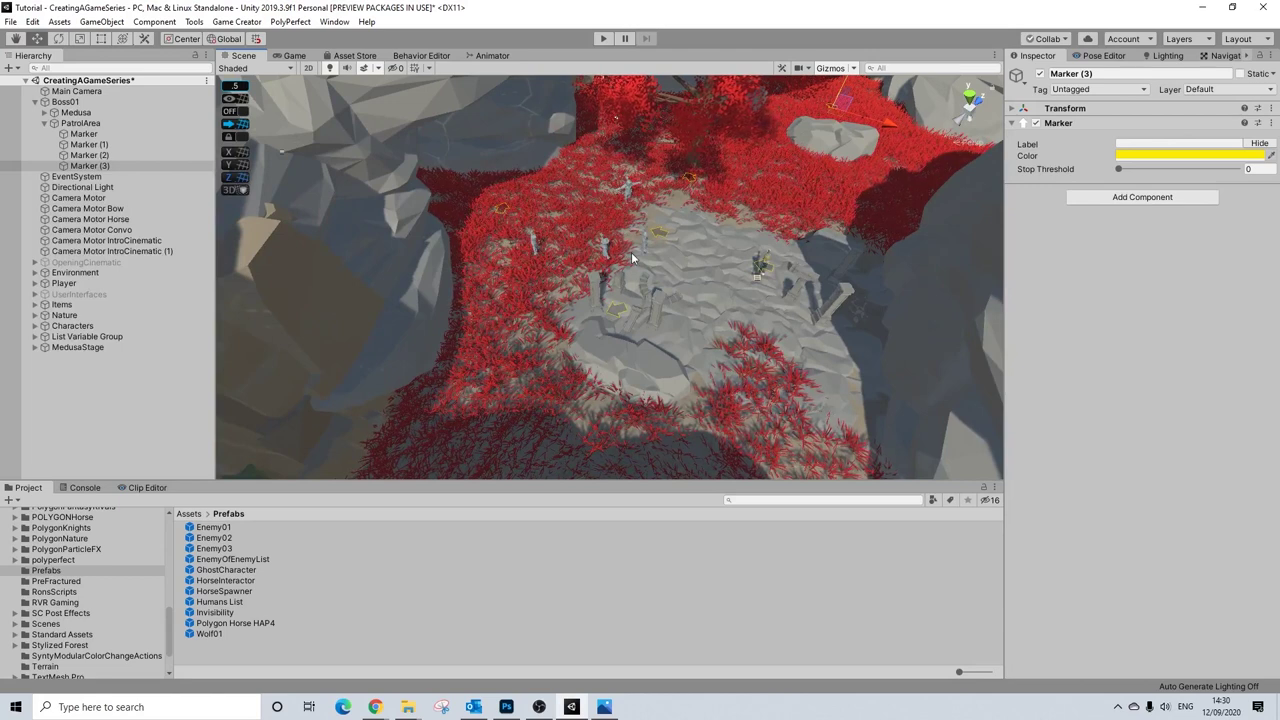
# - Collapse the PatrolArea group, then select Boss01 and frame it from the front in the scene
pyautogui.click(88, 123)
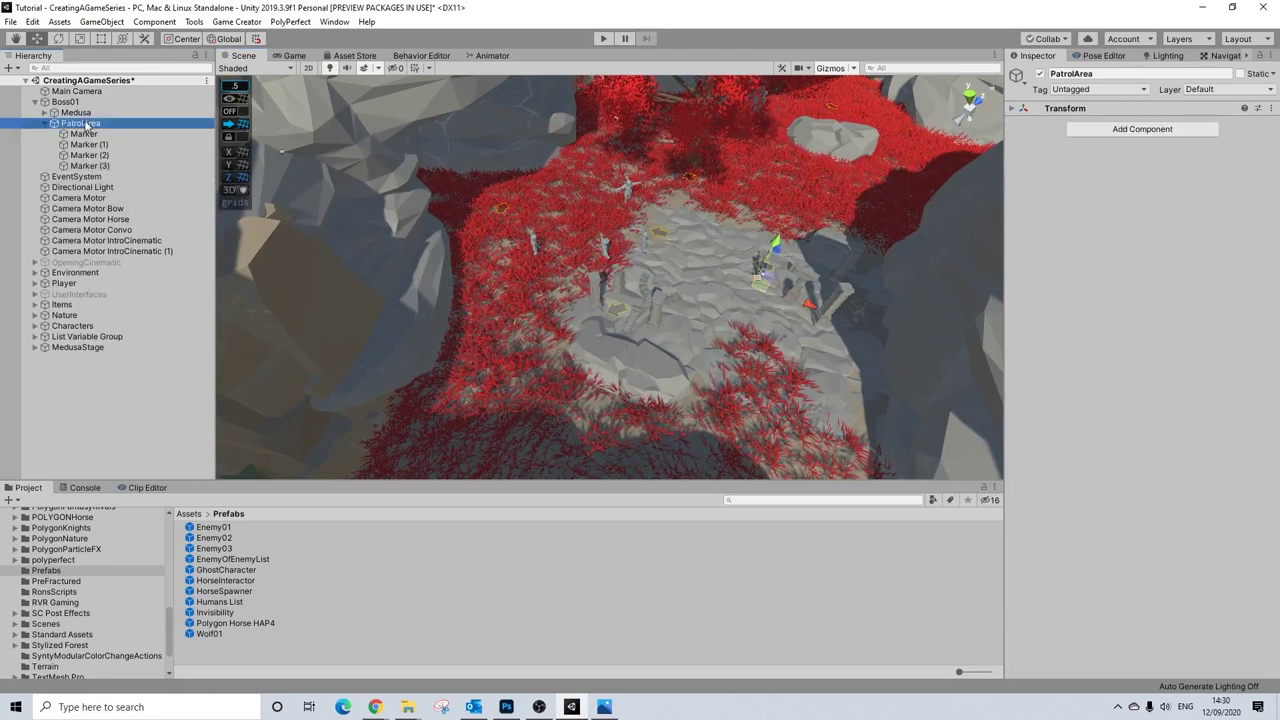
pyautogui.click(88, 144)
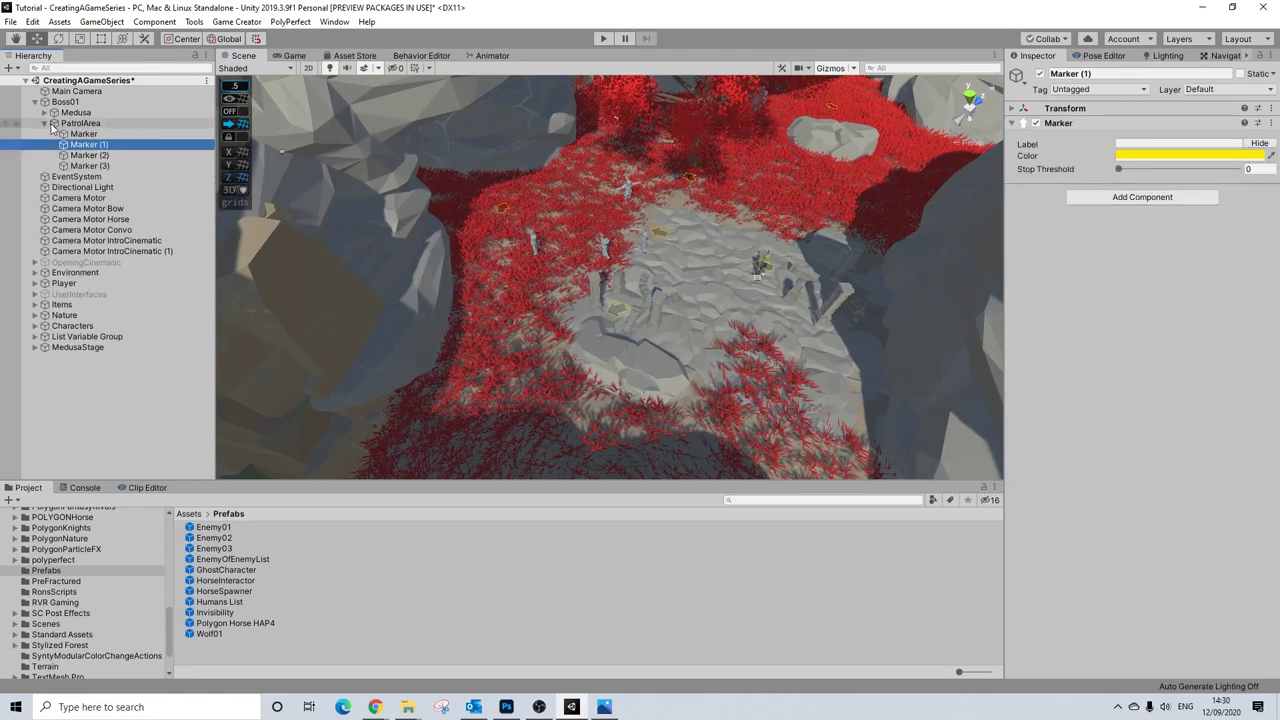
pyautogui.click(45, 124)
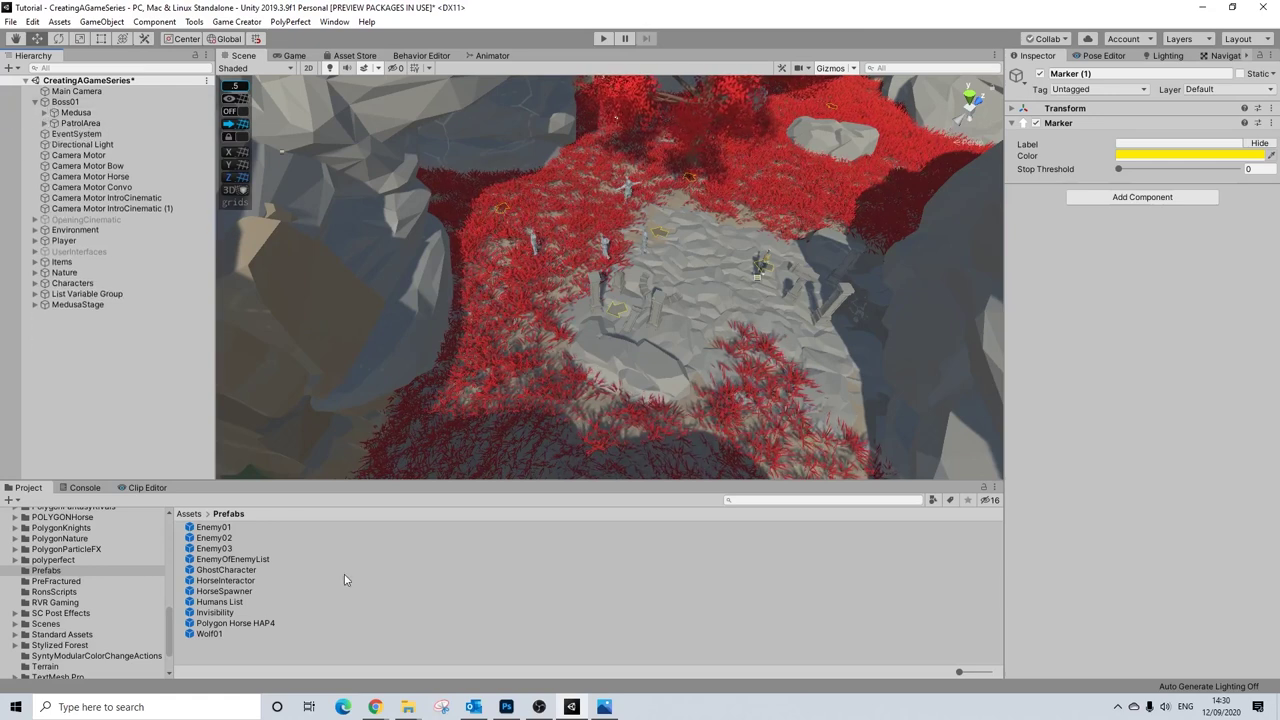
pyautogui.click(68, 102)
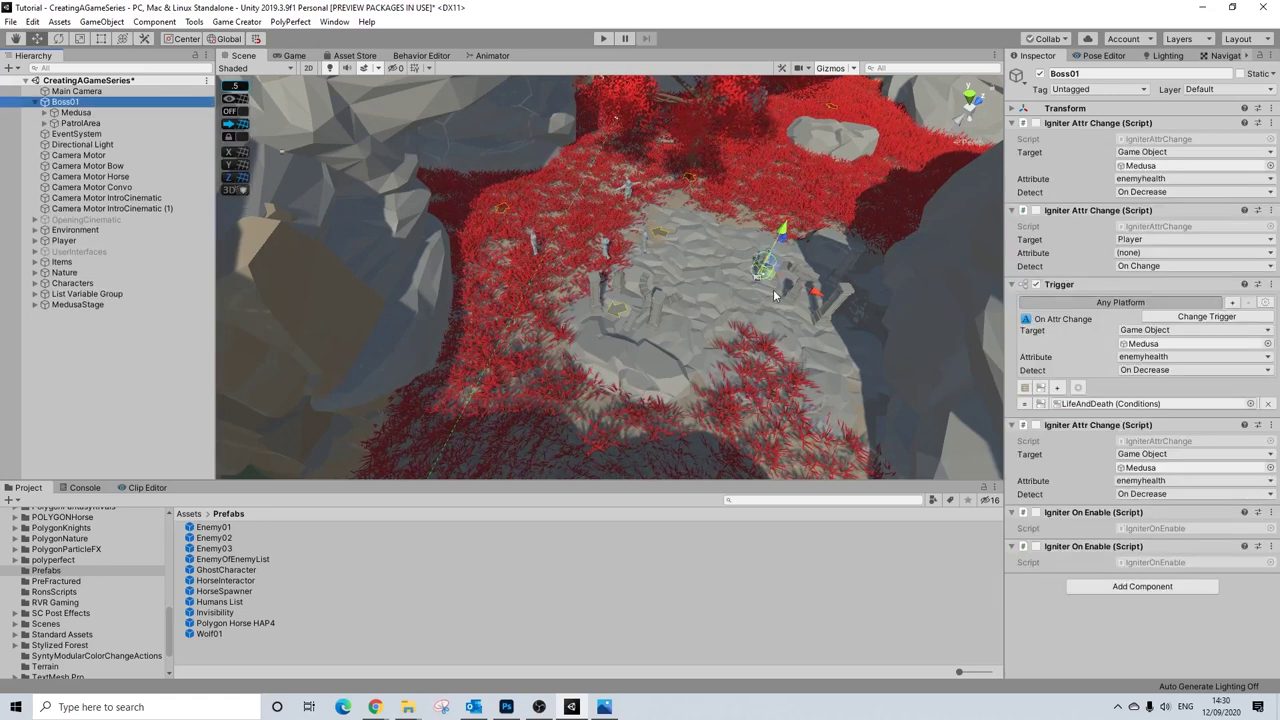
pyautogui.press('f')
pyautogui.moveTo(774, 295); pyautogui.dragTo(628, 326, button='right')
pyautogui.scroll(-1, 99, 632)
pyautogui.scroll(-1, 71, 632)
pyautogui.scroll(2, 71, 627)
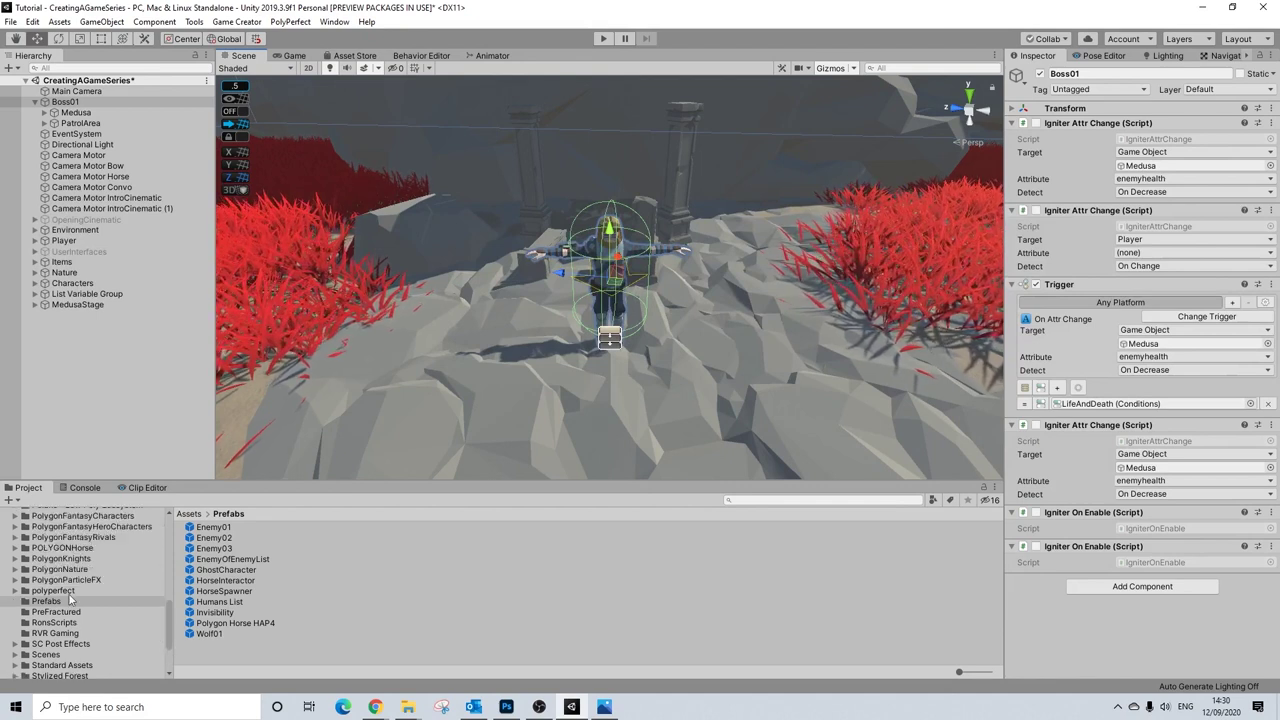
# - Open the Characters prefab folder of the PolygonFantasyRivals assets
pyautogui.click(80, 537)
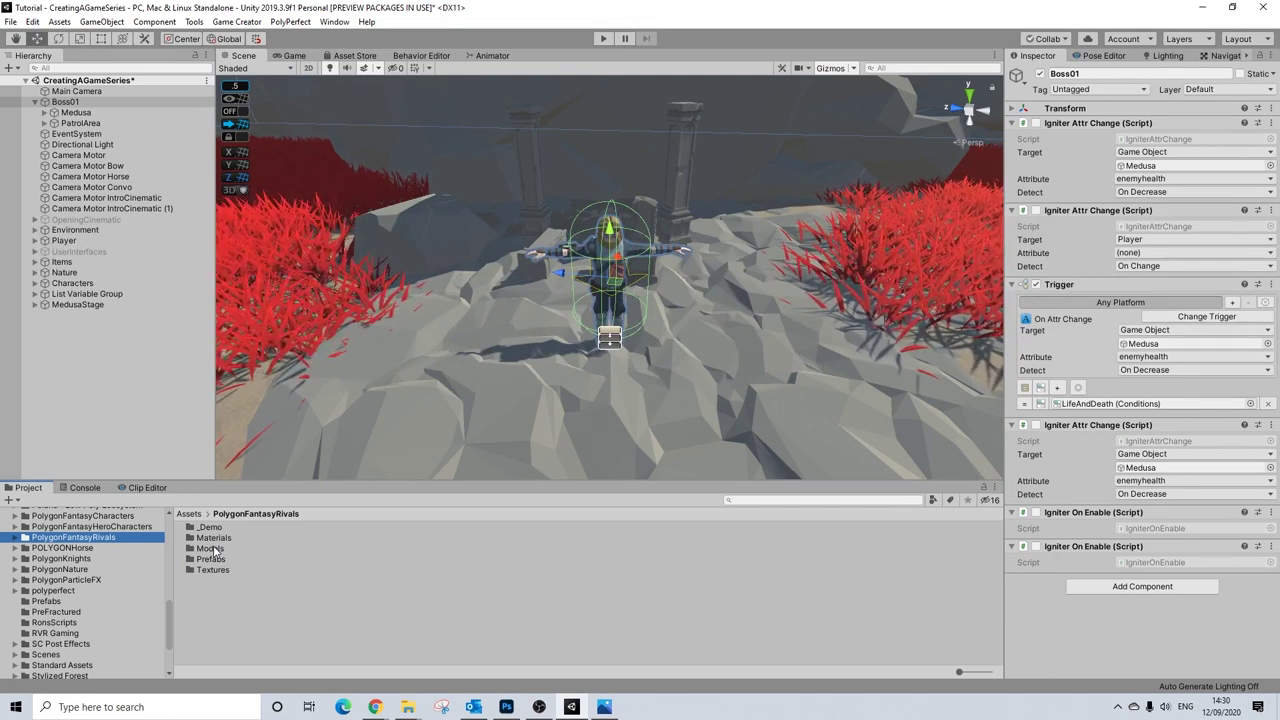
pyautogui.doubleClick(211, 559)
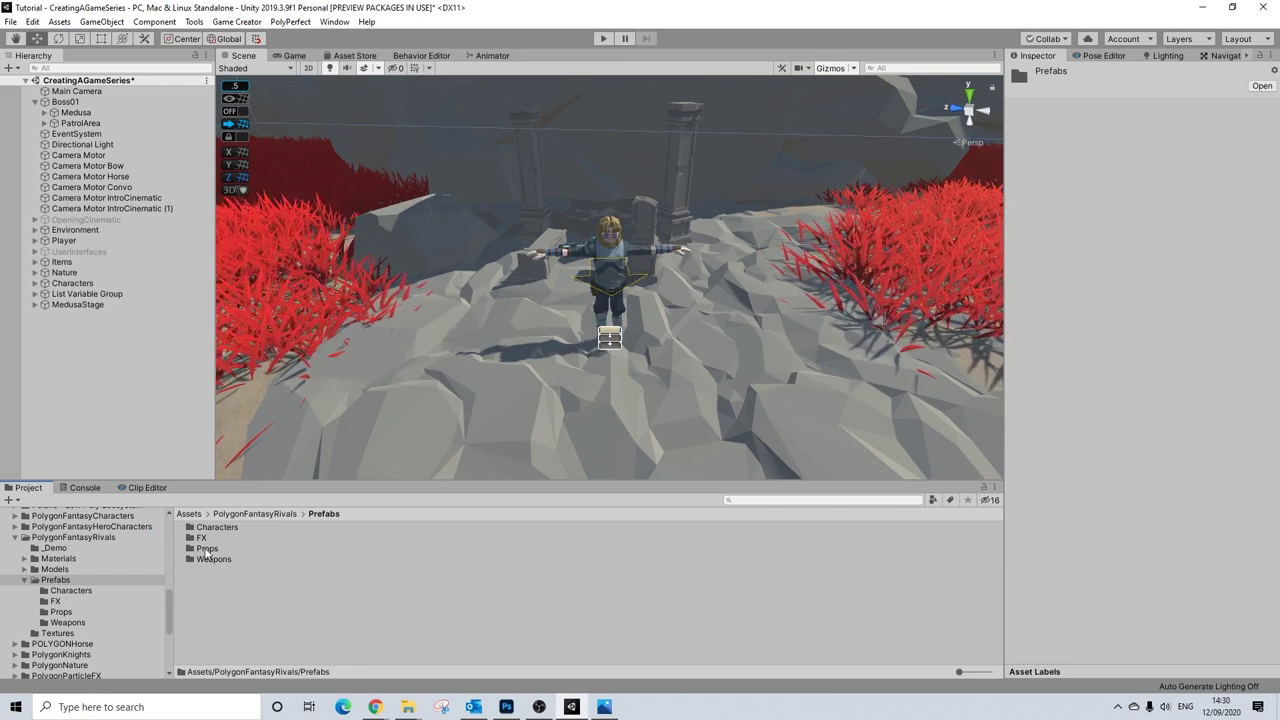
pyautogui.doubleClick(220, 528)
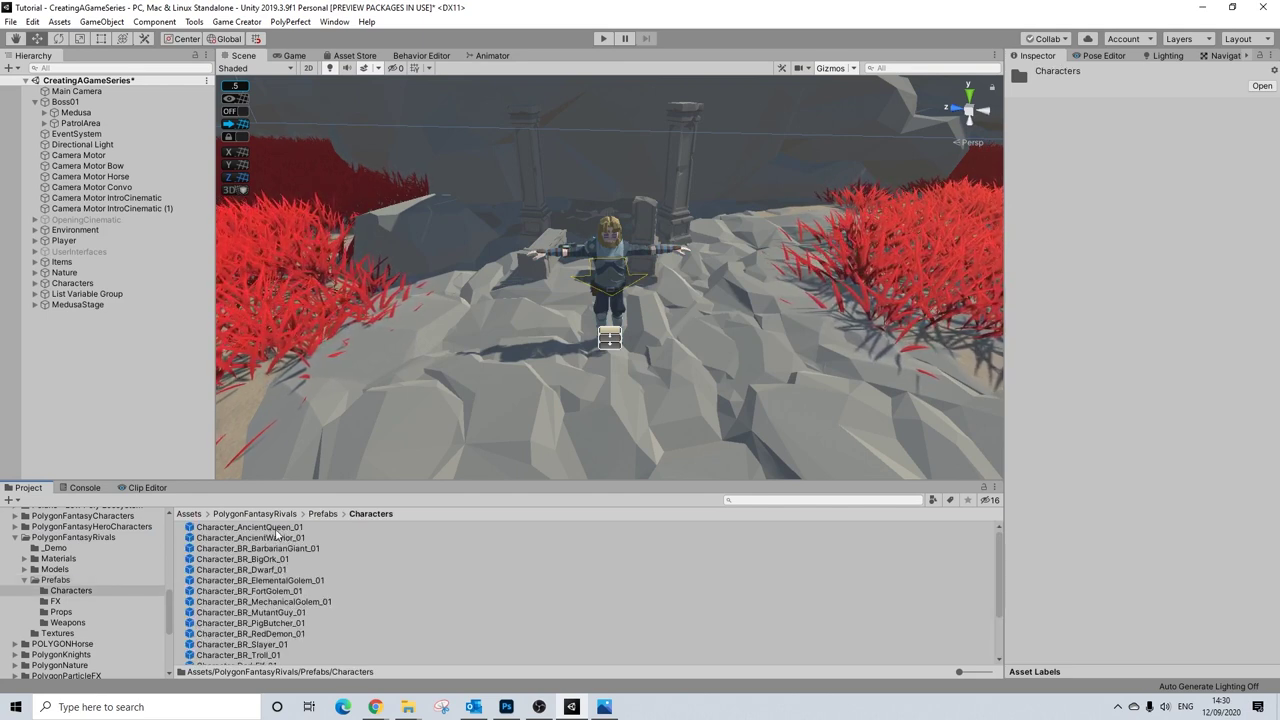
# - Preview several PolygonFantasyRivals characters on the stage, including Character_AncientWarrior_01, Character_BR_BigOrk_01 and Character_BR_Dwarf_01, without placing them
pyautogui.moveTo(565, 426); pyautogui.dragTo(830, 435)
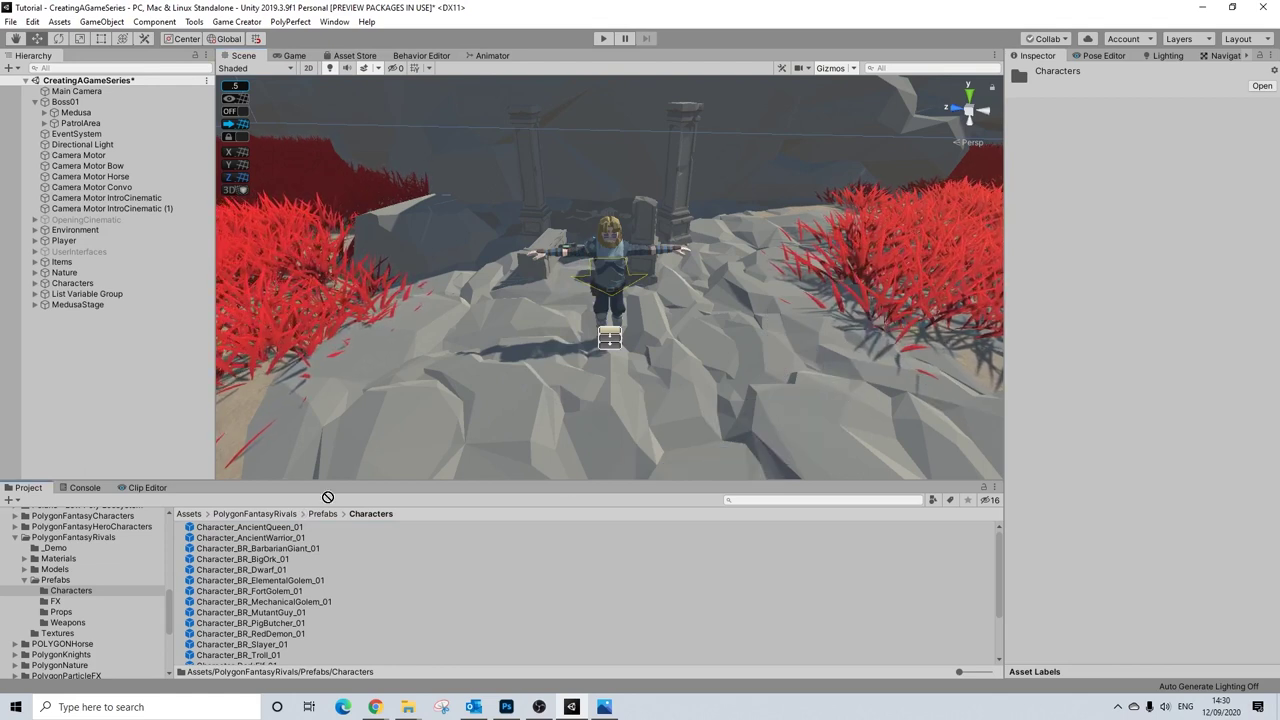
pyautogui.moveTo(265, 540); pyautogui.dragTo(711, 490)
pyautogui.moveTo(262, 560); pyautogui.dragTo(597, 508)
pyautogui.moveTo(215, 569); pyautogui.dragTo(389, 512)
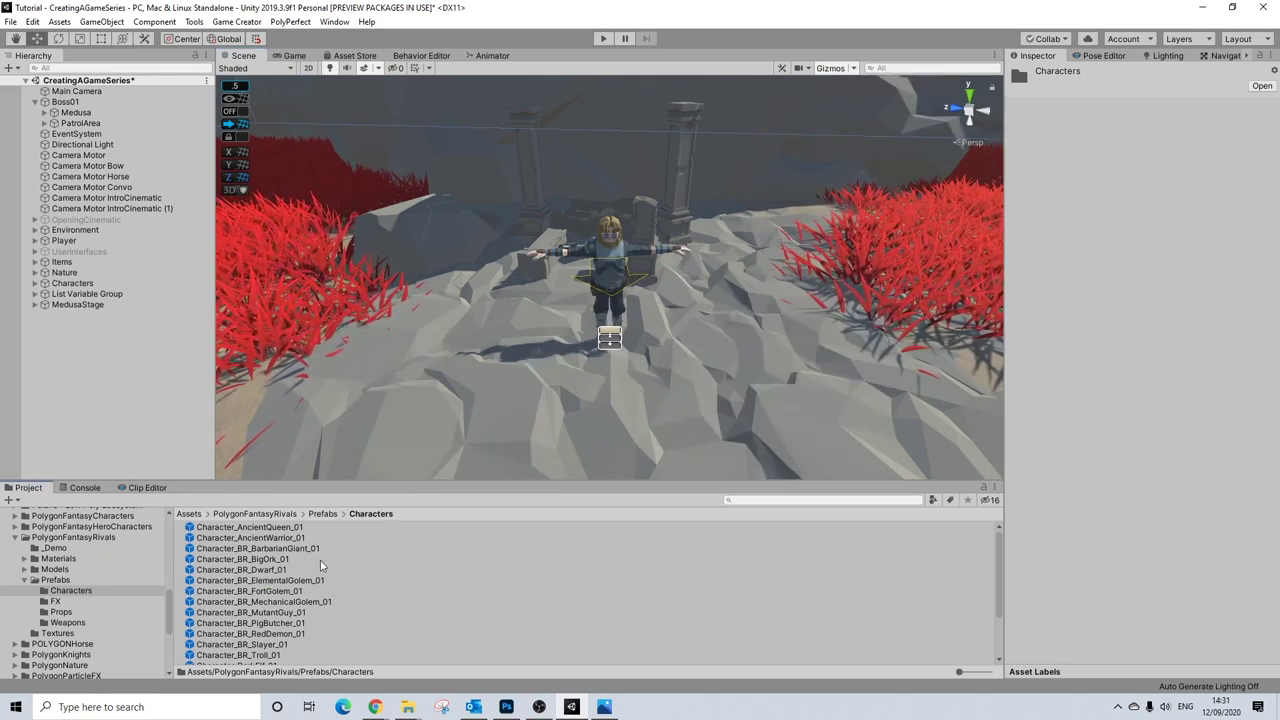
# - Preview more PolygonFantasyRivals characters on the stage, including Character_ForestWitch_01 and Character_Mystic_01, without placing them
pyautogui.scroll(-1, 321, 566)
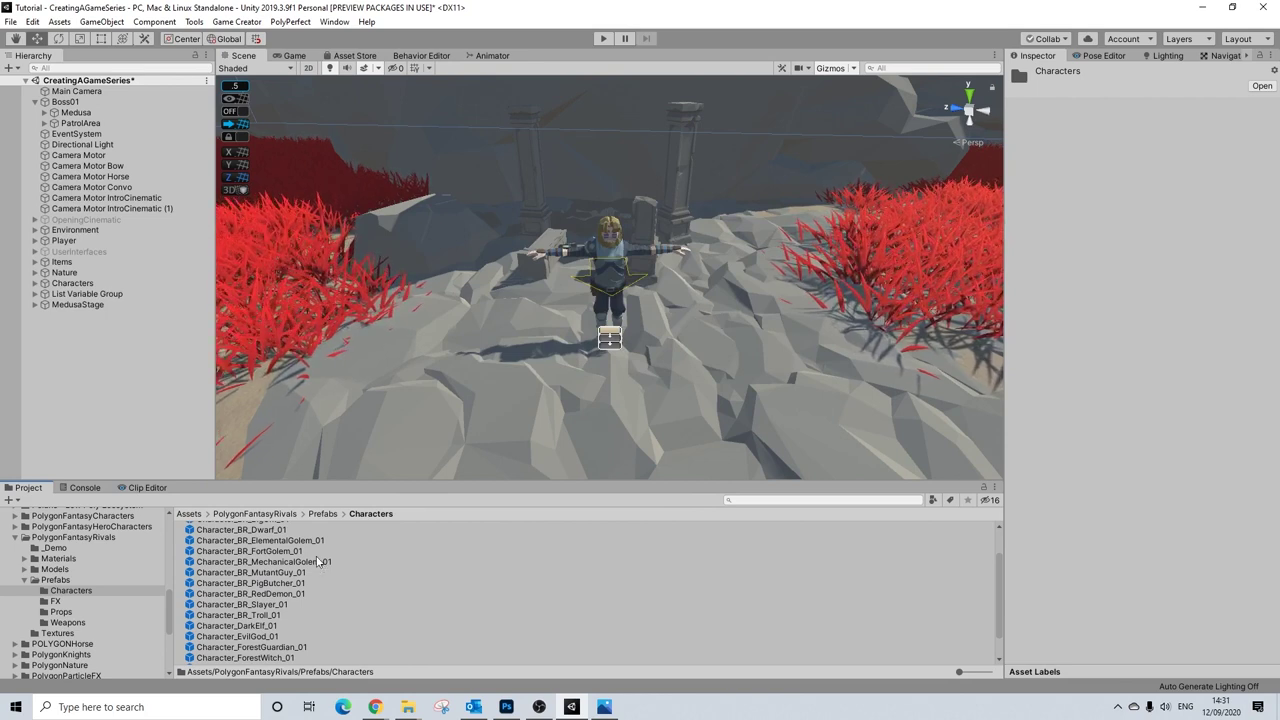
pyautogui.scroll(-1, 300, 580)
pyautogui.moveTo(285, 627); pyautogui.dragTo(470, 540)
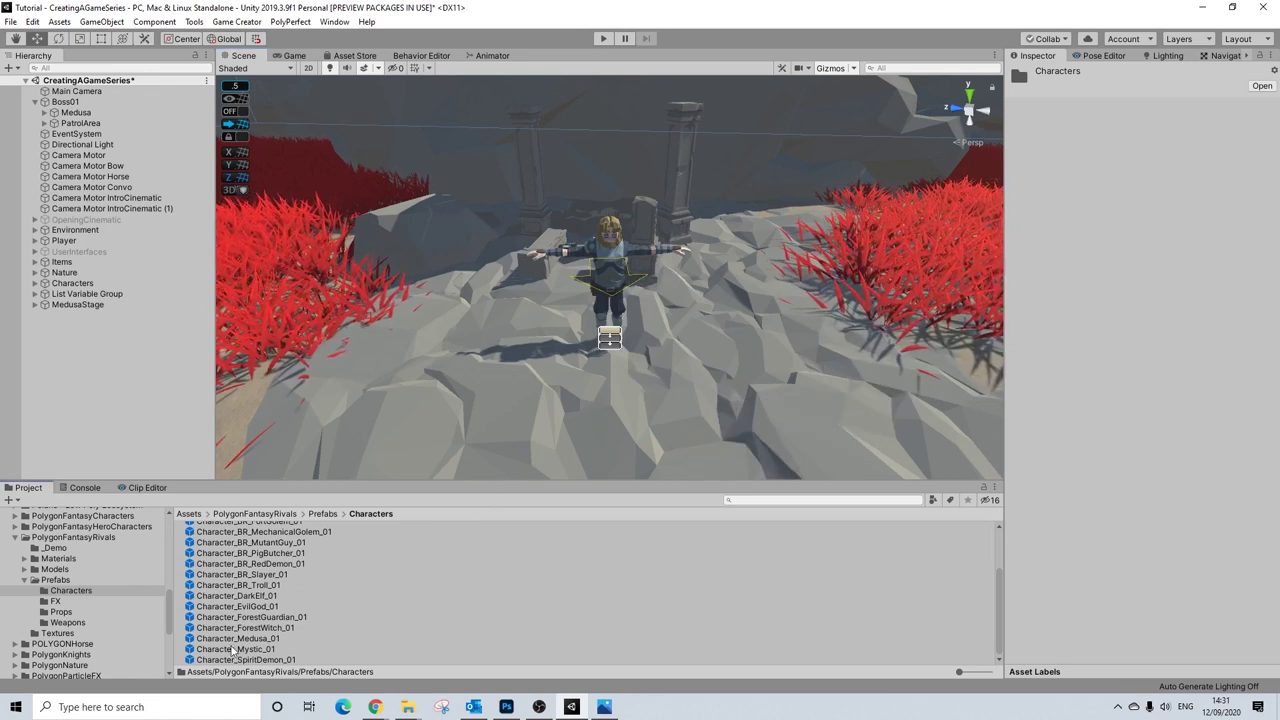
pyautogui.moveTo(248, 652); pyautogui.dragTo(658, 507)
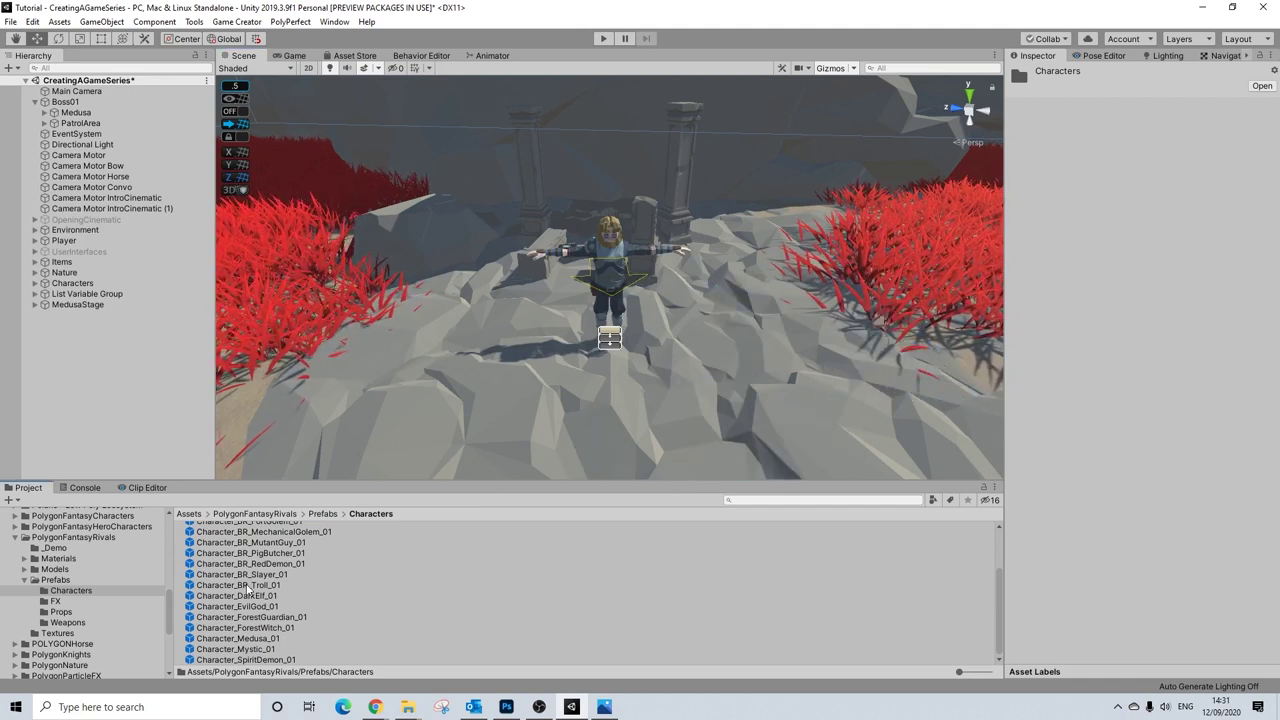
# - Replace the Medusa object's 3D model with Character_Medusa_01 in its Character Animator component and inspect it in the scene
pyautogui.moveTo(240, 638); pyautogui.dragTo(62, 102)
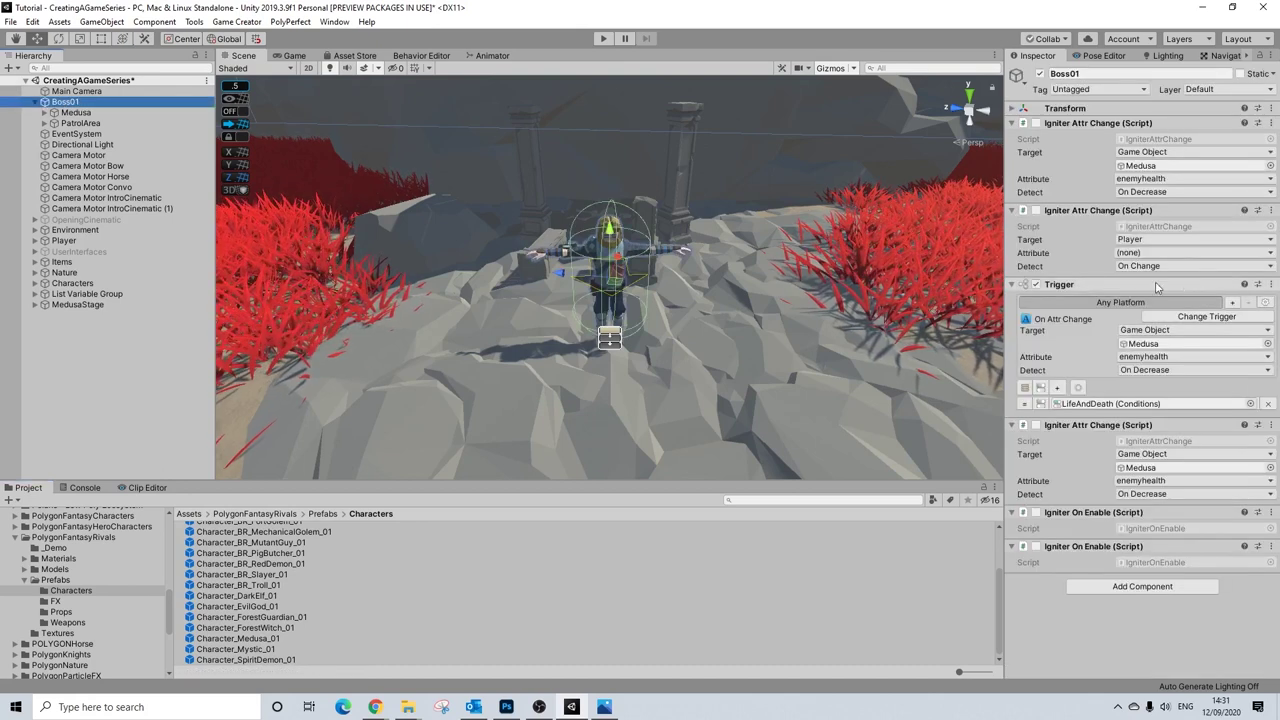
pyautogui.click(84, 113)
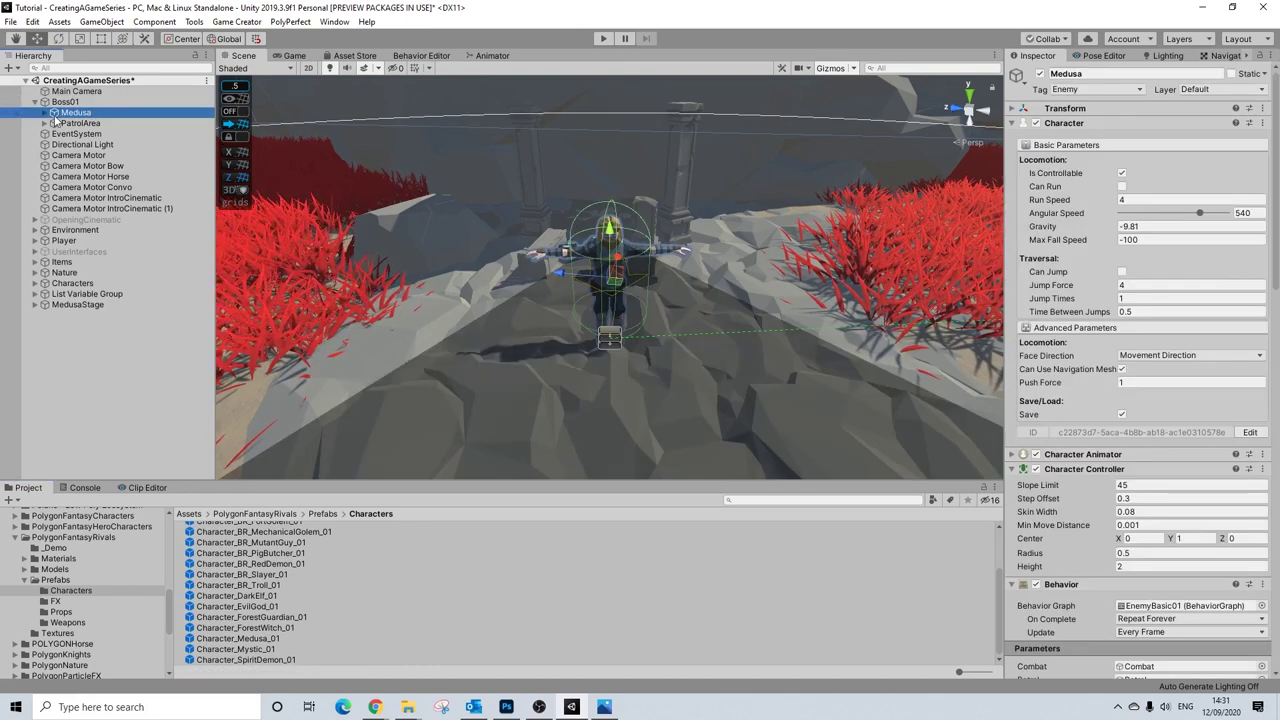
pyautogui.scroll(-5, 1121, 289)
pyautogui.scroll(5, 1121, 289)
pyautogui.scroll(-2, 1121, 289)
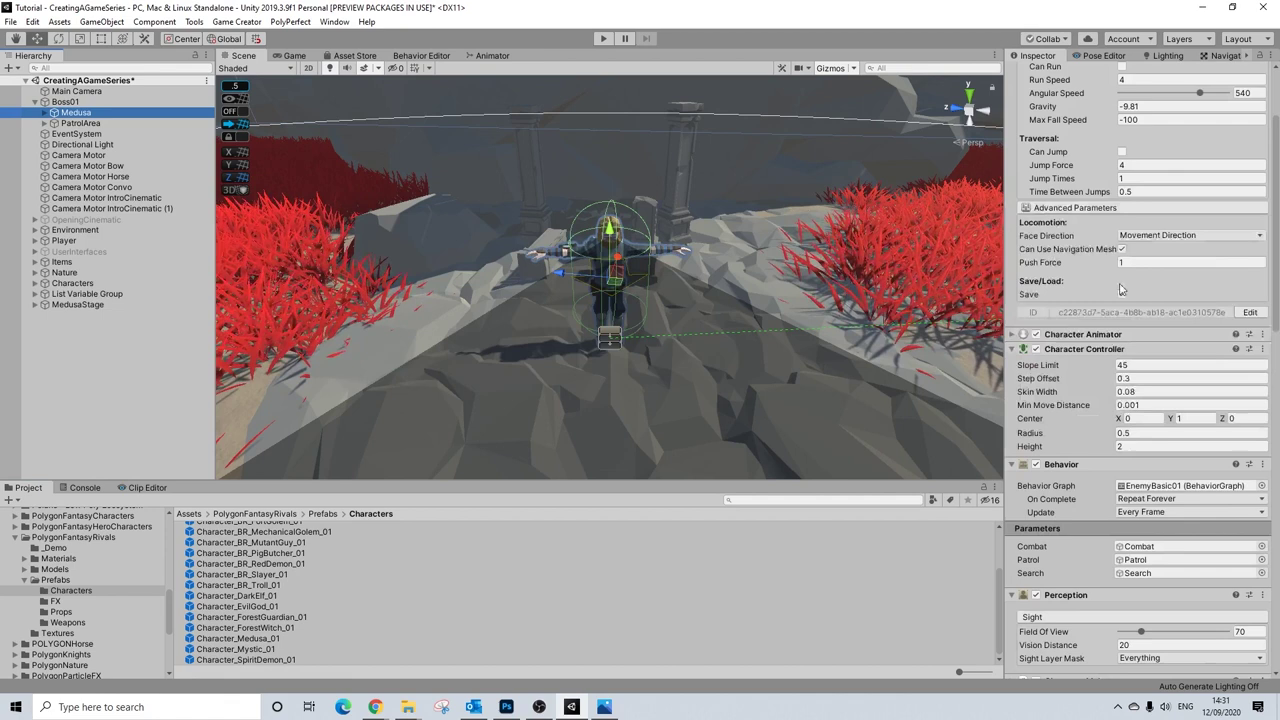
pyautogui.scroll(-3, 1121, 289)
pyautogui.scroll(-2, 1119, 282)
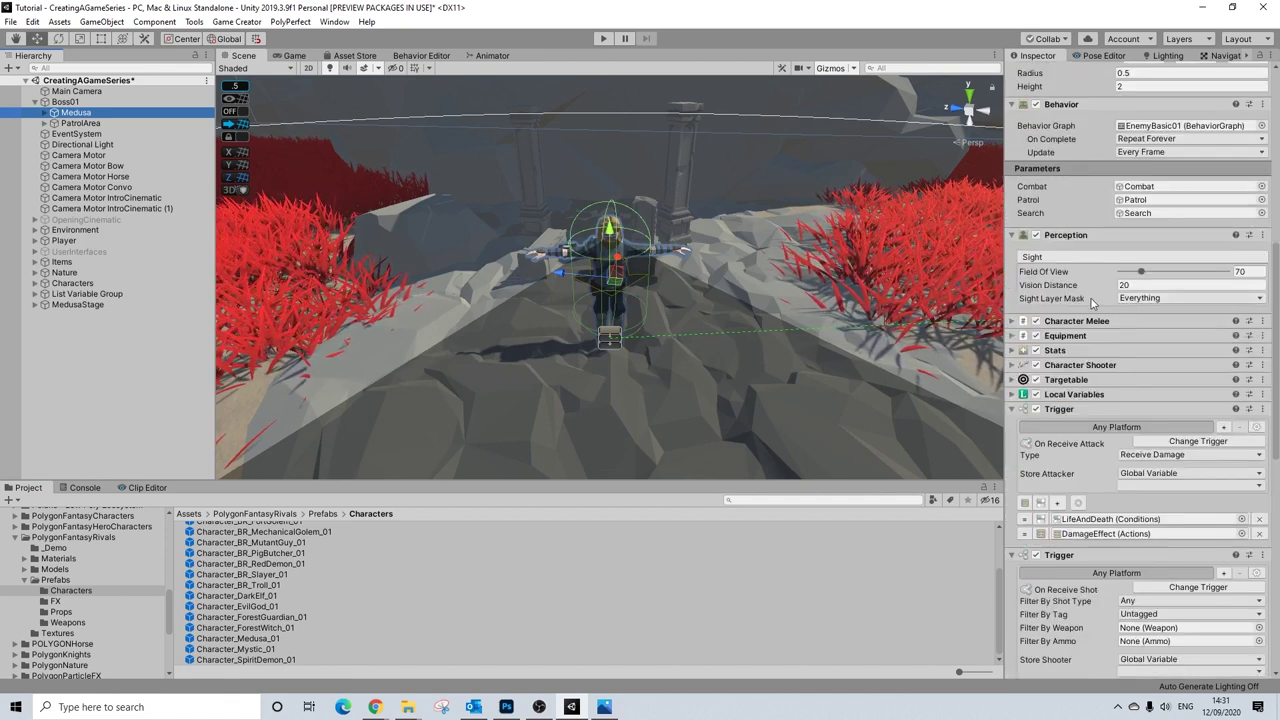
pyautogui.scroll(5, 1093, 303)
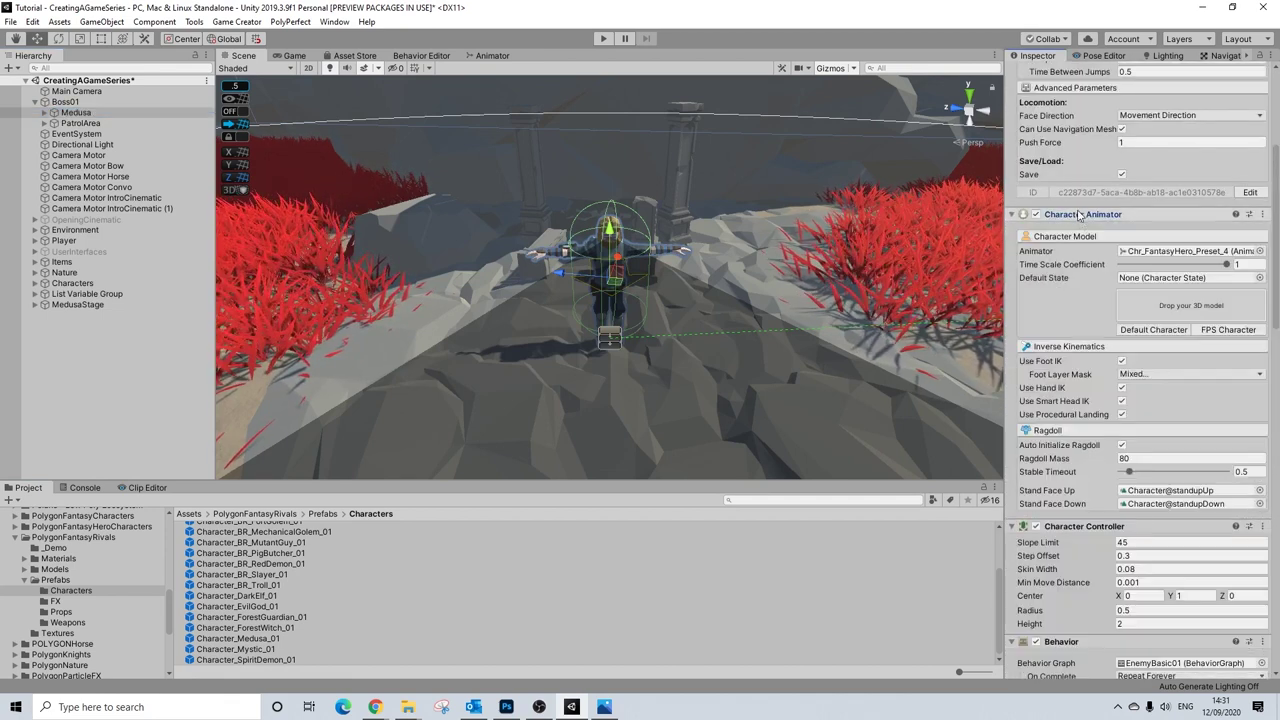
pyautogui.moveTo(238, 638); pyautogui.dragTo(1175, 305)
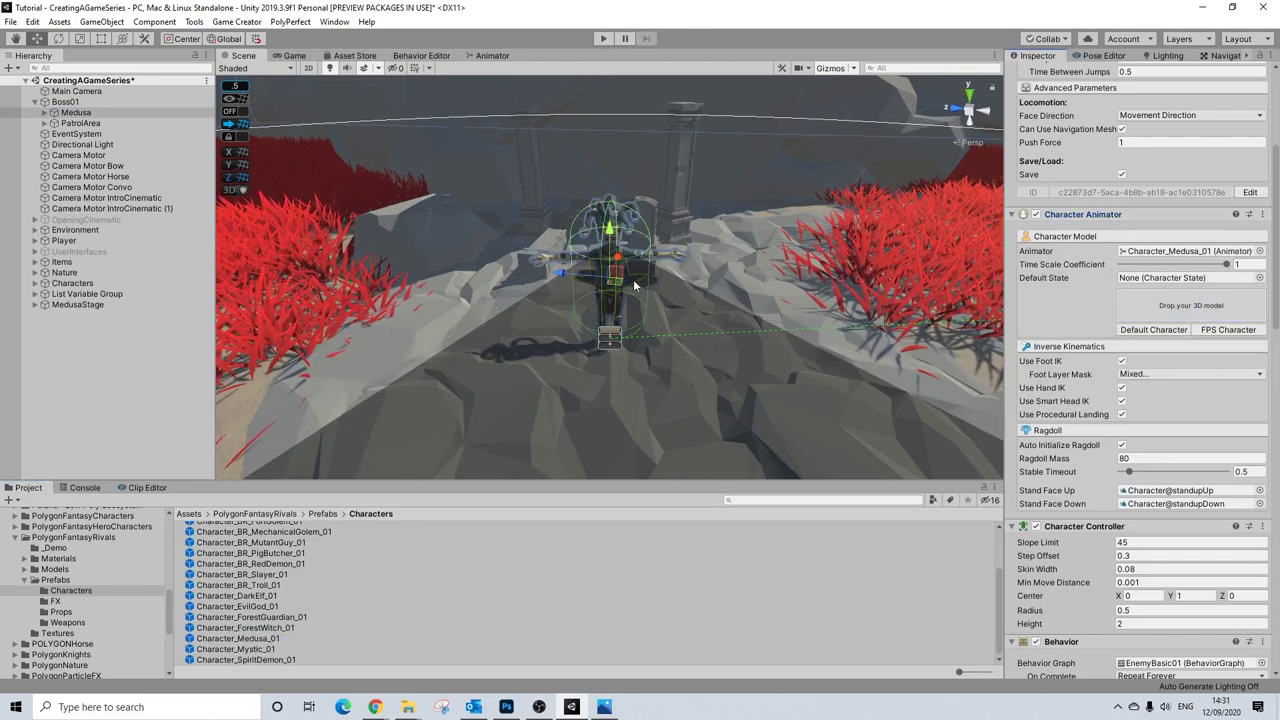
pyautogui.keyDown('alt'); pyautogui.moveTo(633, 286); pyautogui.dragTo(524, 255); pyautogui.keyUp('alt')
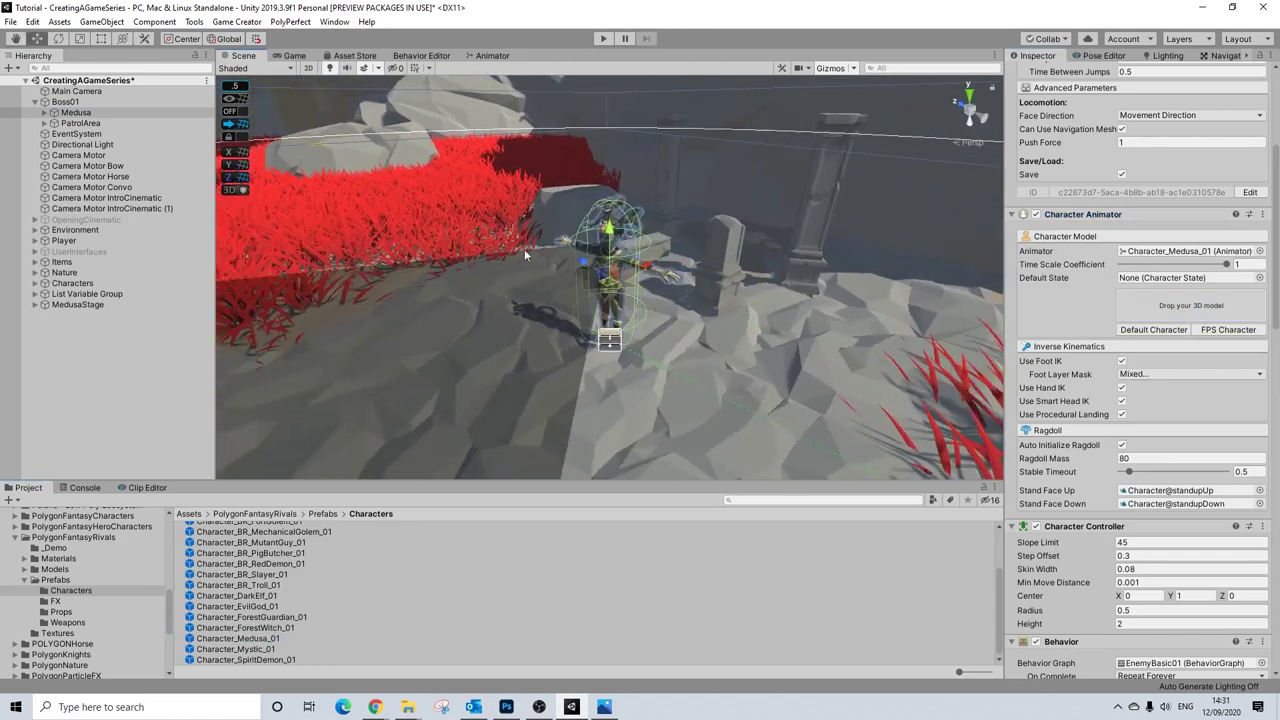
pyautogui.scroll(4, 524, 249)
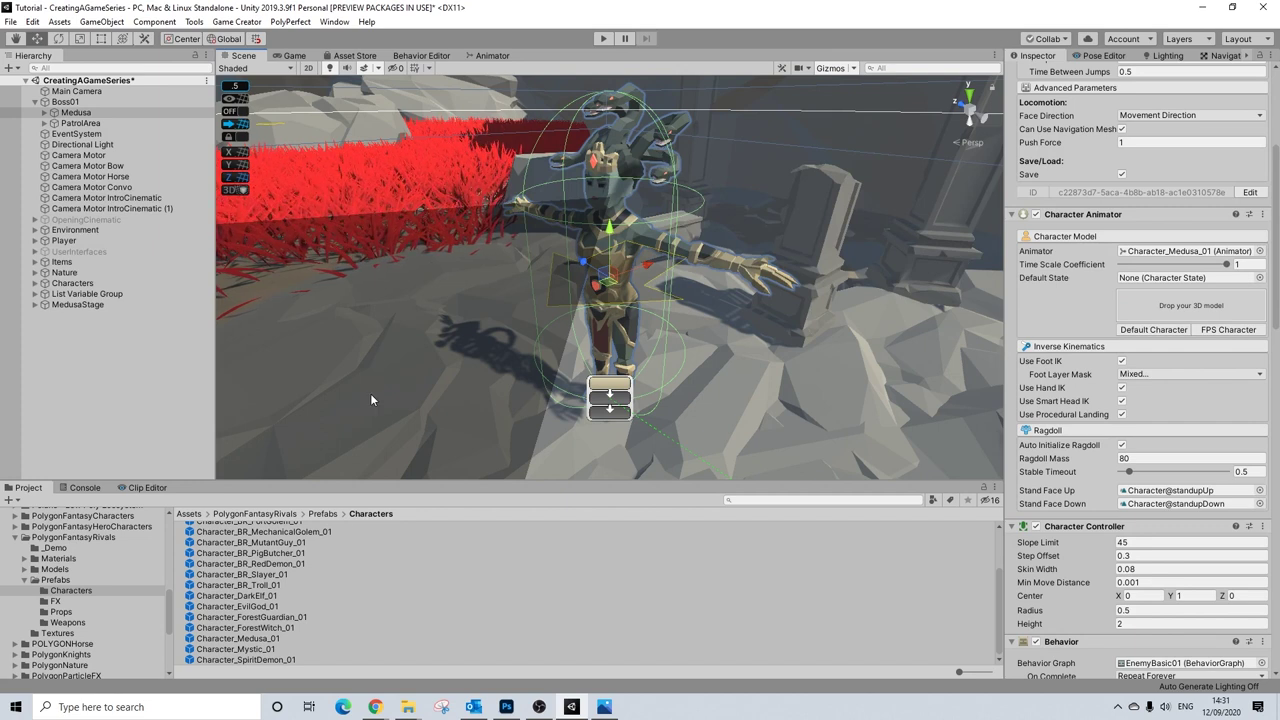
pyautogui.keyDown('alt'); pyautogui.moveTo(668, 240); pyautogui.dragTo(724, 314); pyautogui.keyUp('alt')
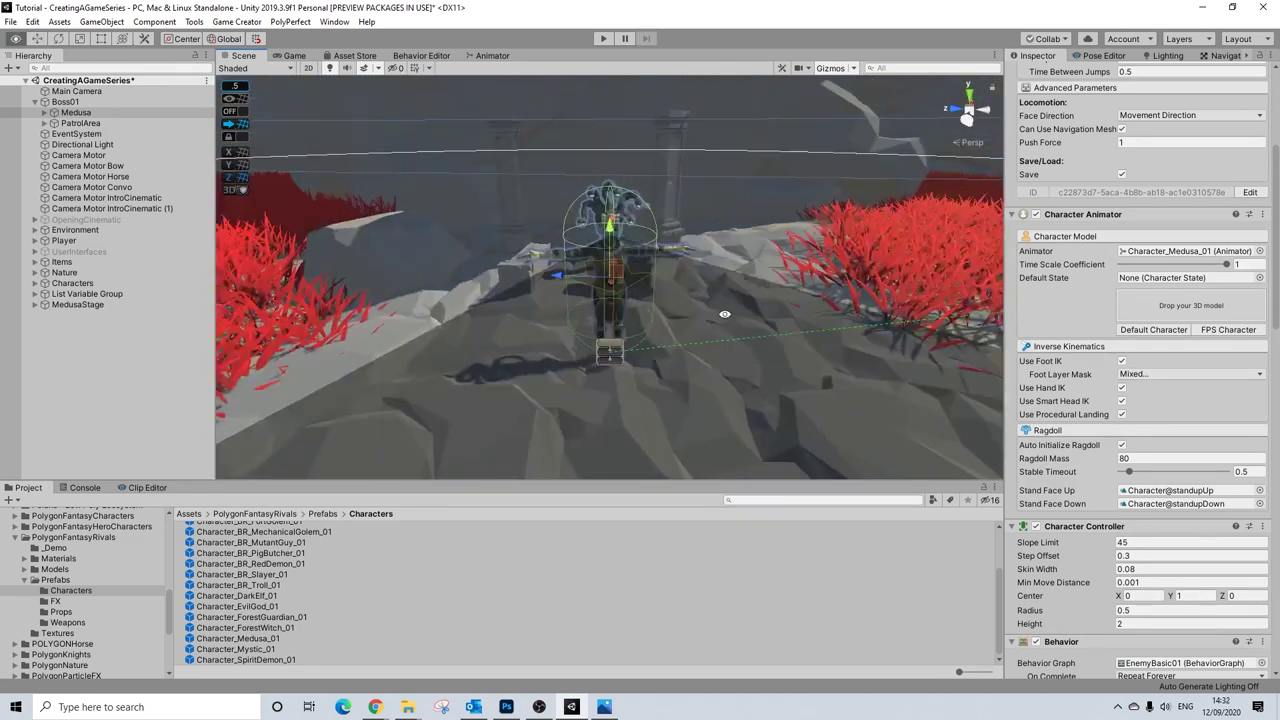
pyautogui.scroll(-3, 724, 314)
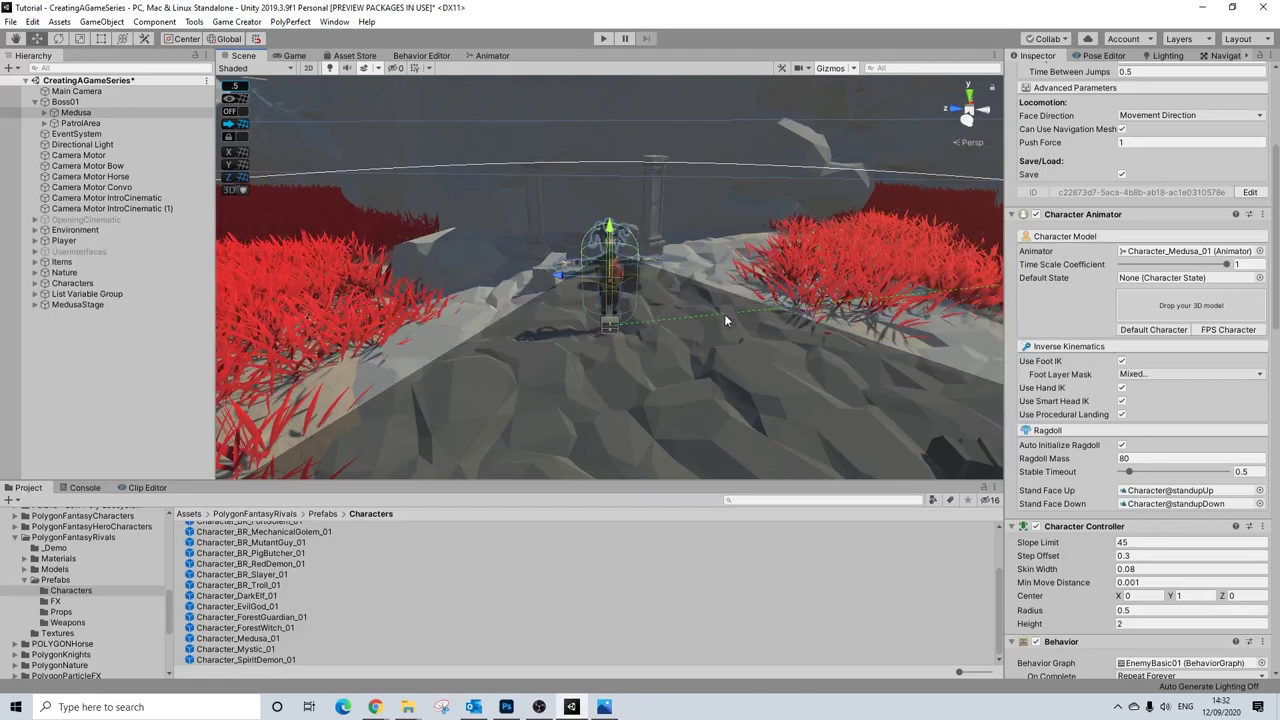
# - Select Medusa under Boss01 to show its Behavior and Perception settings, and open the Behavior folder of the project assets
pyautogui.click(62, 102)
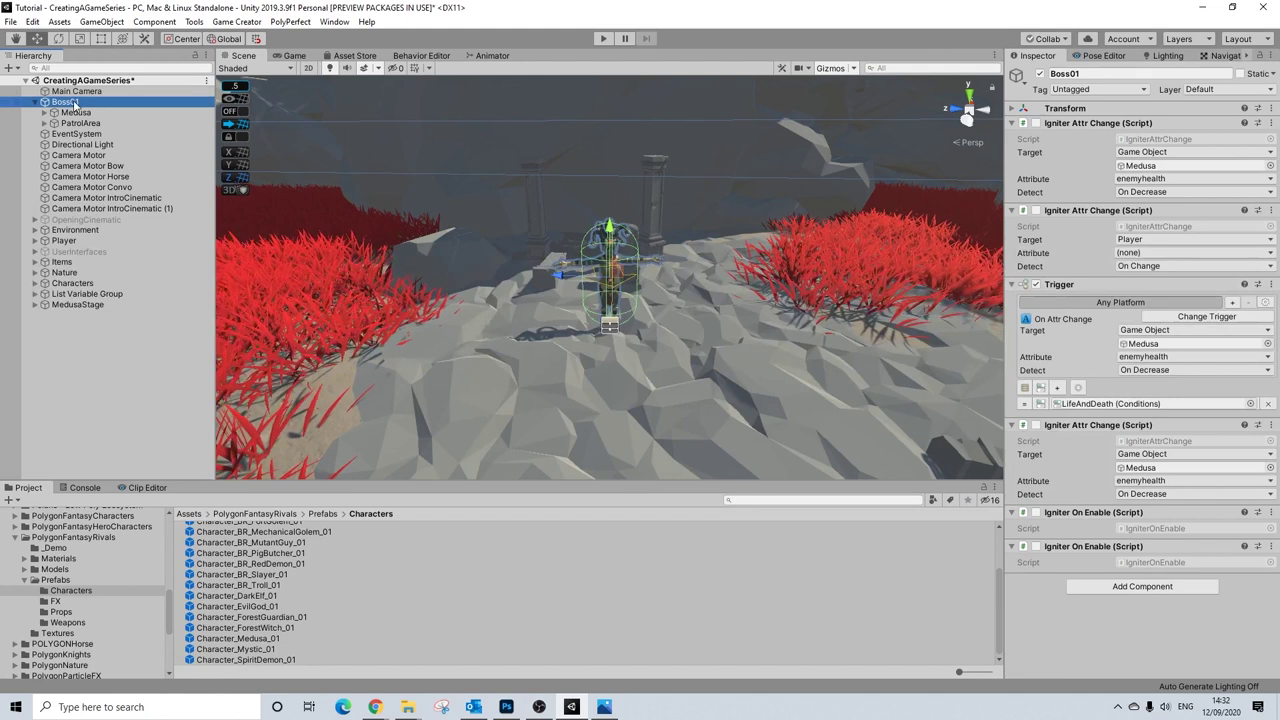
pyautogui.click(75, 112)
pyautogui.scroll(-5, 1208, 316)
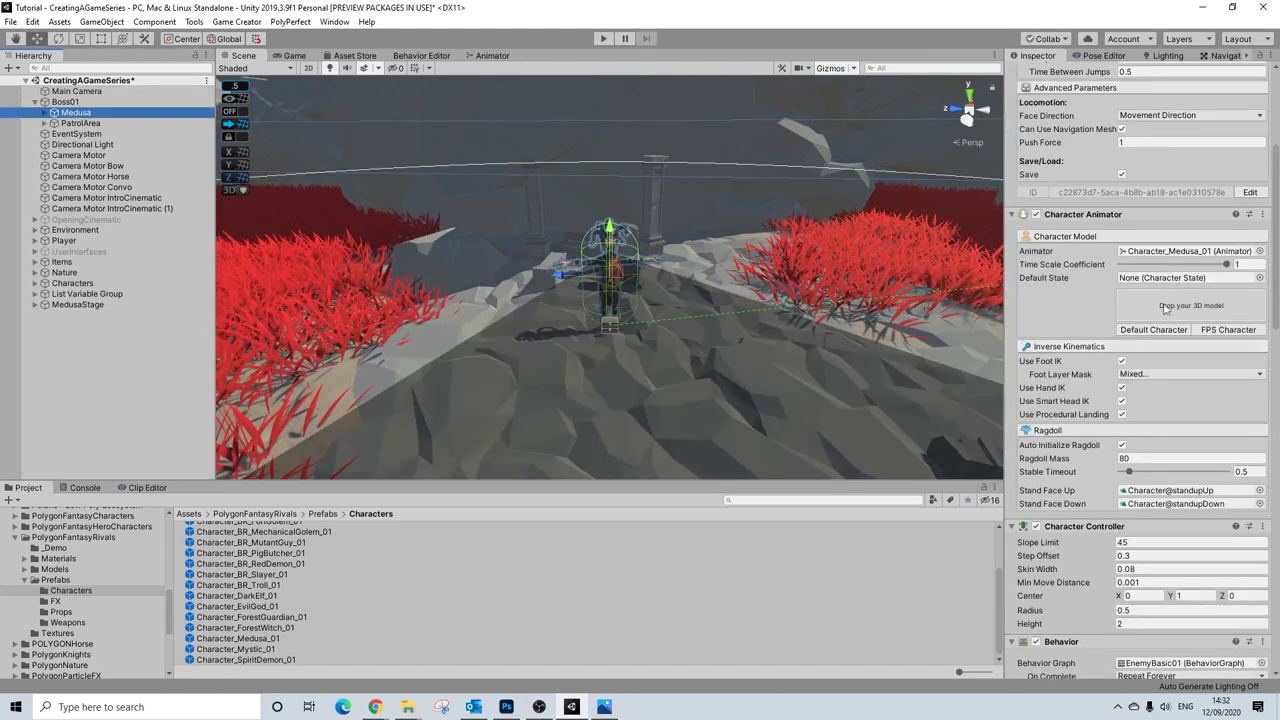
pyautogui.scroll(-5, 1163, 308)
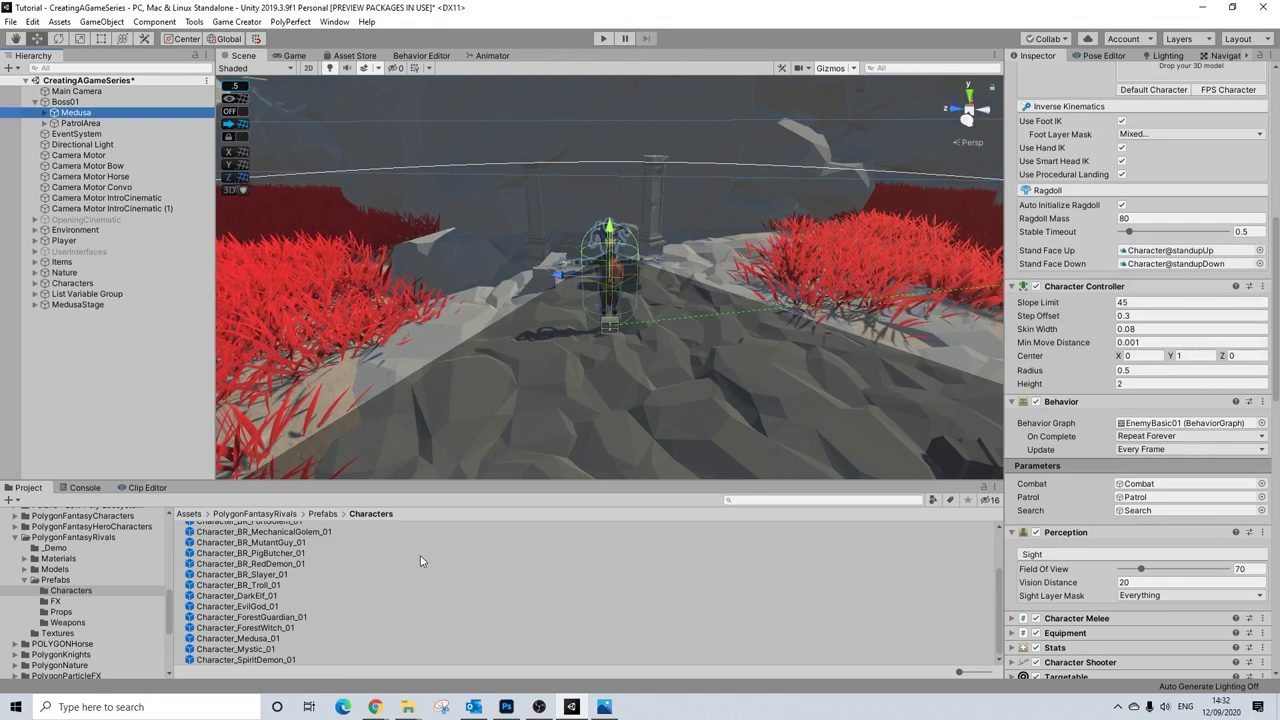
pyautogui.scroll(15, 80, 575)
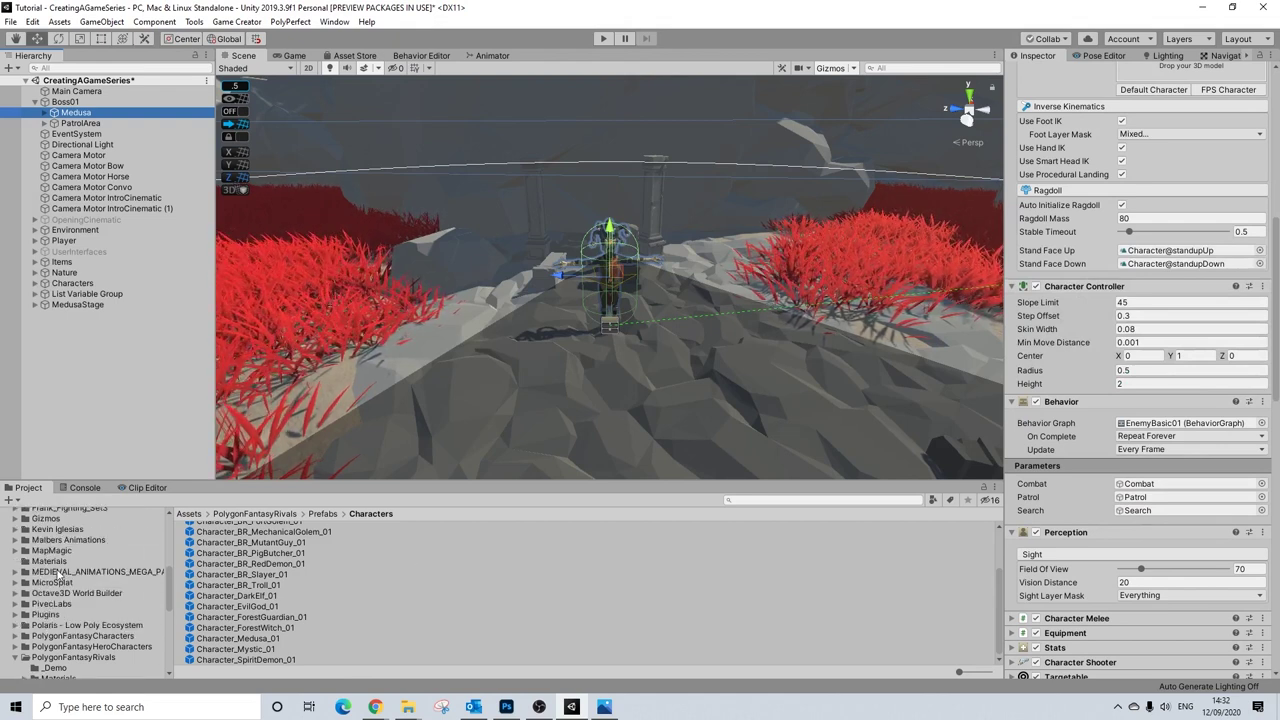
pyautogui.scroll(-2, 95, 585)
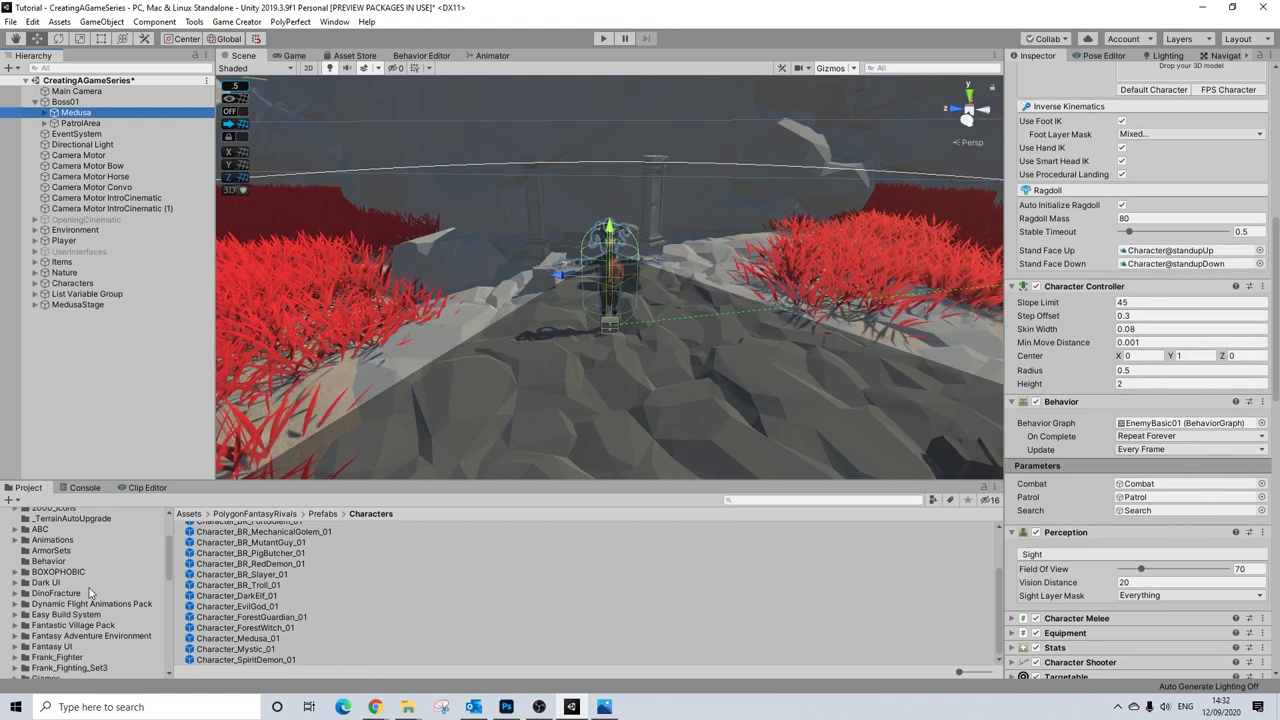
pyautogui.scroll(-4, 78, 580)
pyautogui.scroll(8, 55, 630)
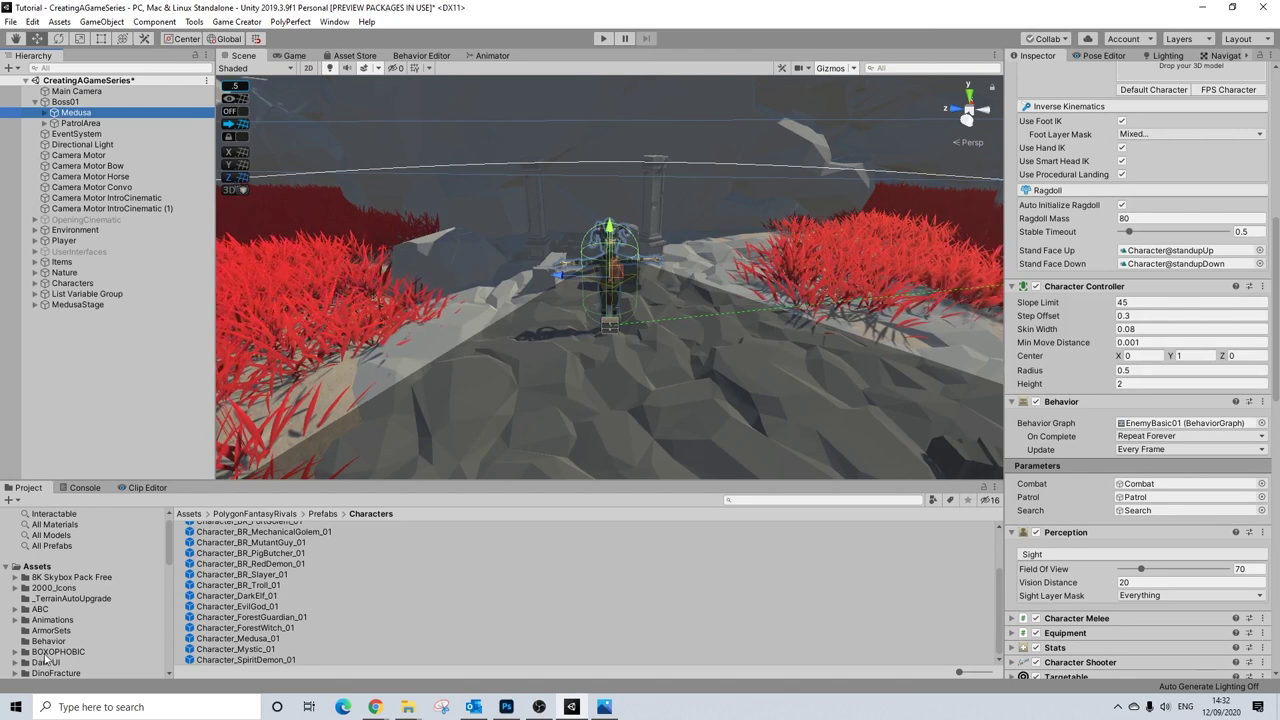
pyautogui.click(50, 643)
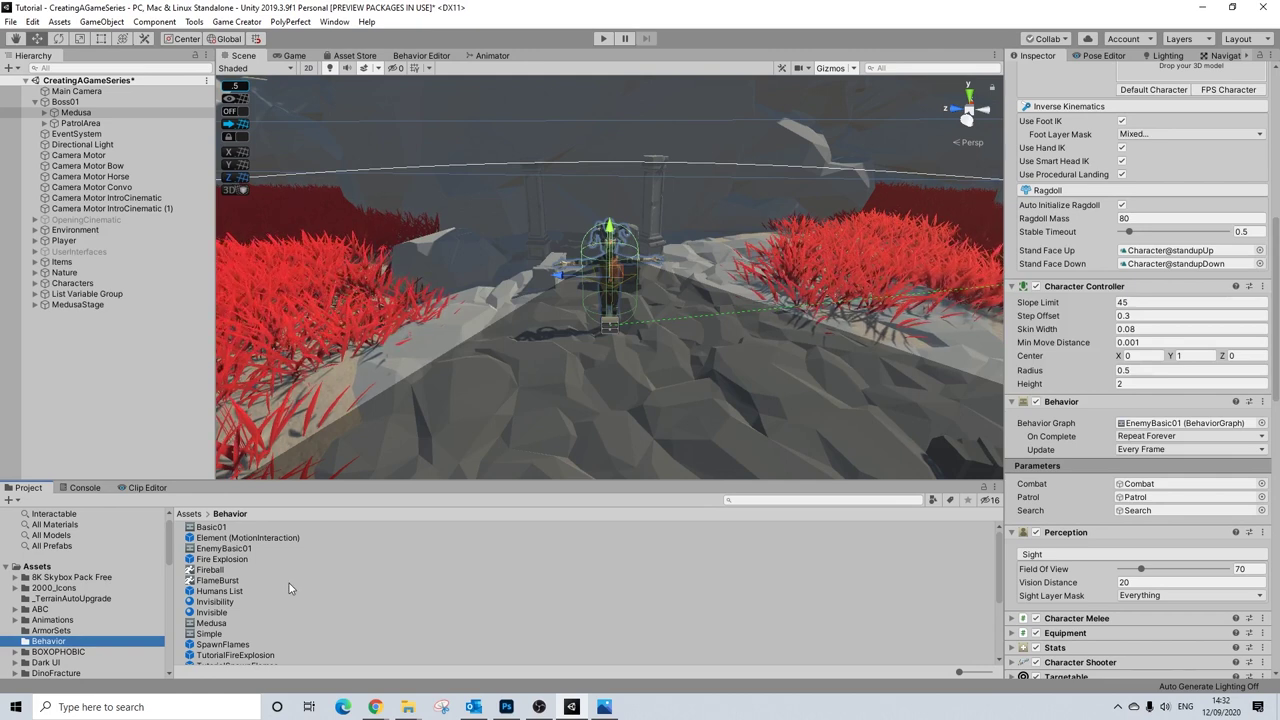
# - Set Medusa's Perception to a Field Of View of 110 and a Vision Distance of 30
pyautogui.keyDown('alt'); pyautogui.moveTo(506, 328); pyautogui.dragTo(644, 374); pyautogui.keyUp('alt')
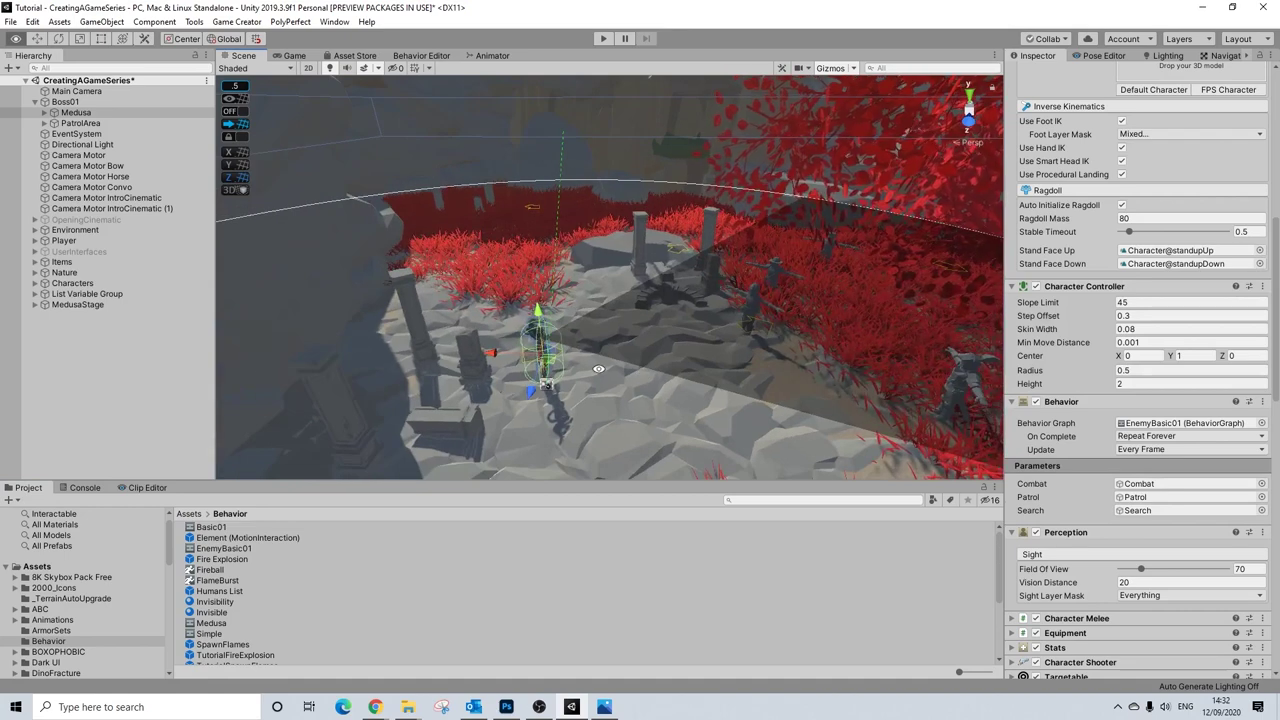
pyautogui.keyDown('alt'); pyautogui.moveTo(602, 368); pyautogui.dragTo(890, 370); pyautogui.keyUp('alt')
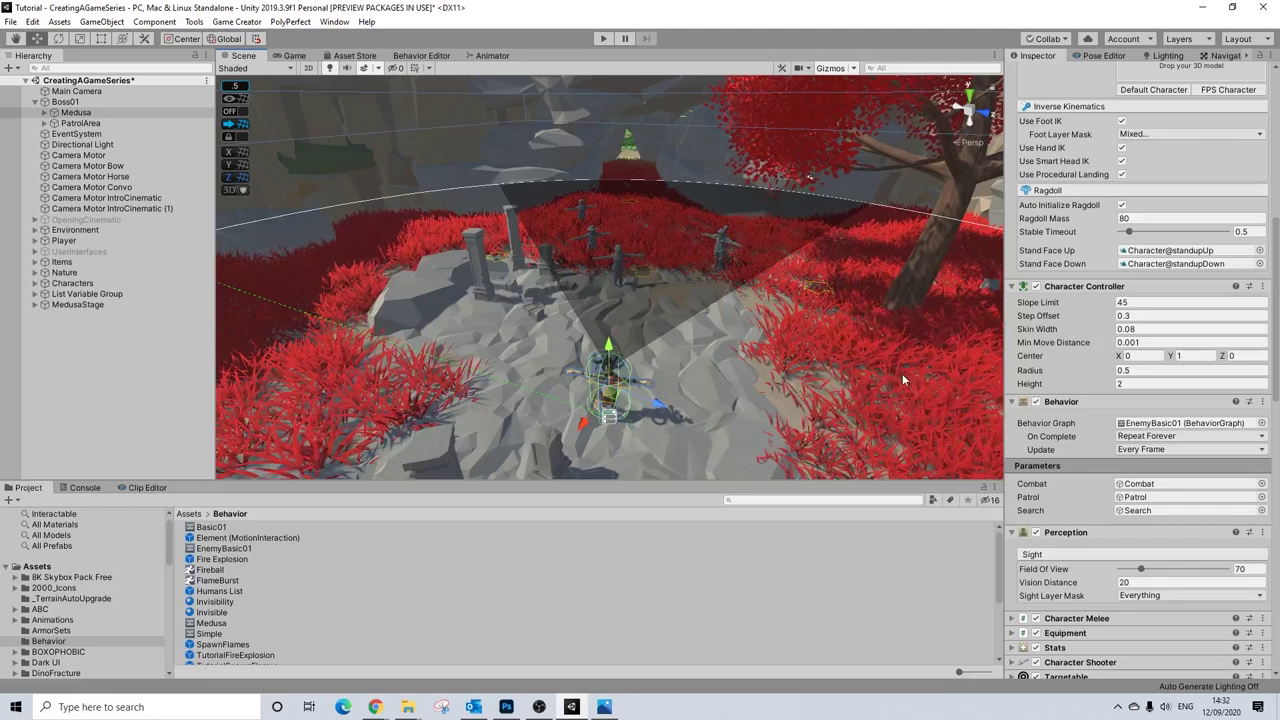
pyautogui.click(1245, 569)
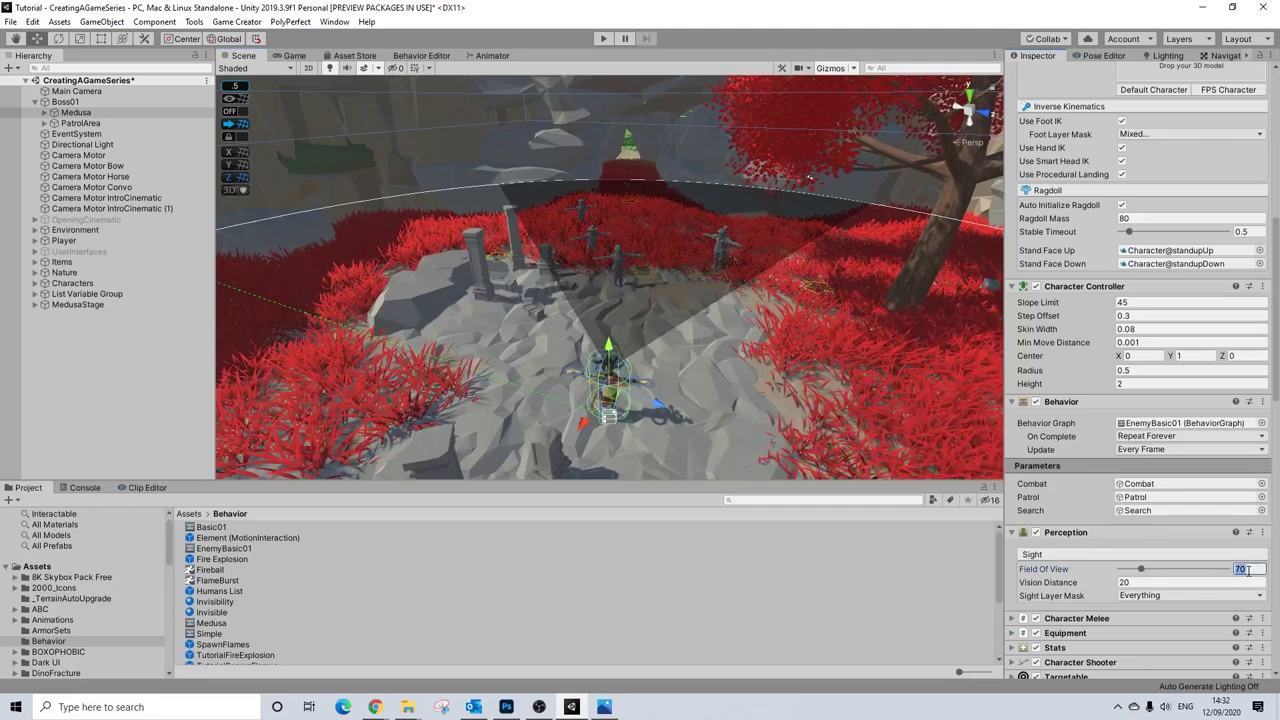
pyautogui.write('110')
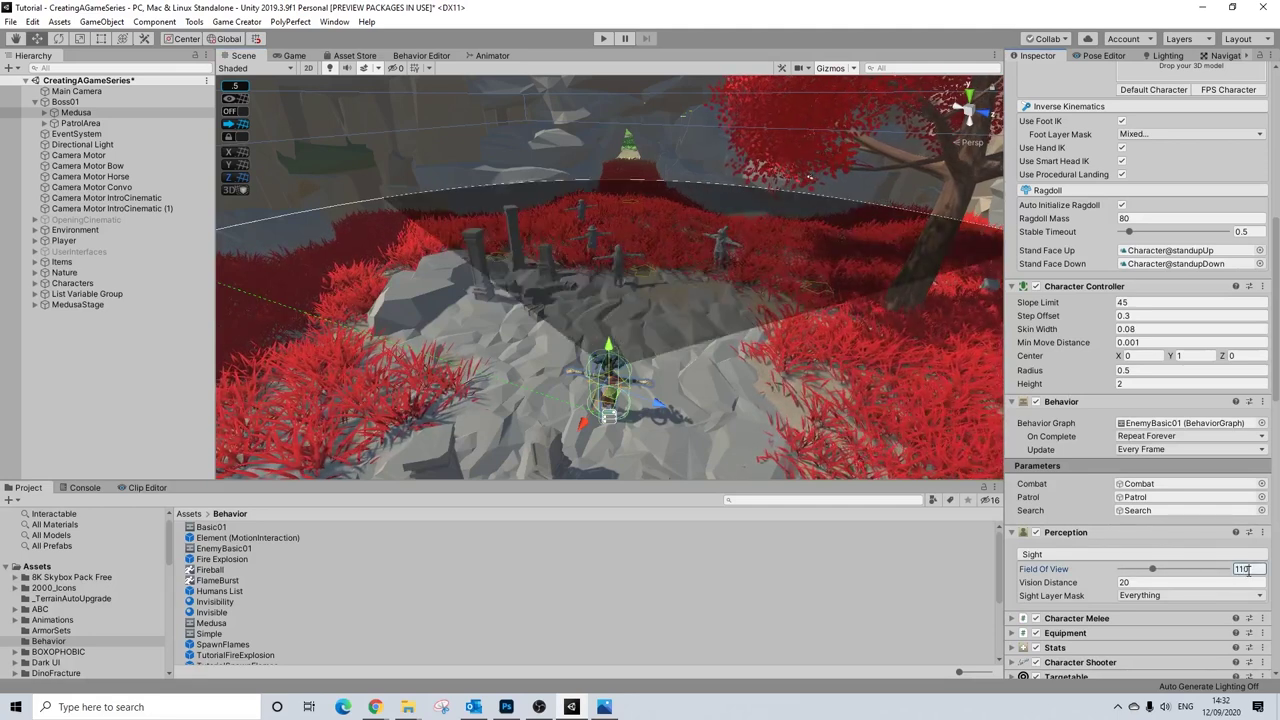
pyautogui.press('Tab')
pyautogui.write('30')
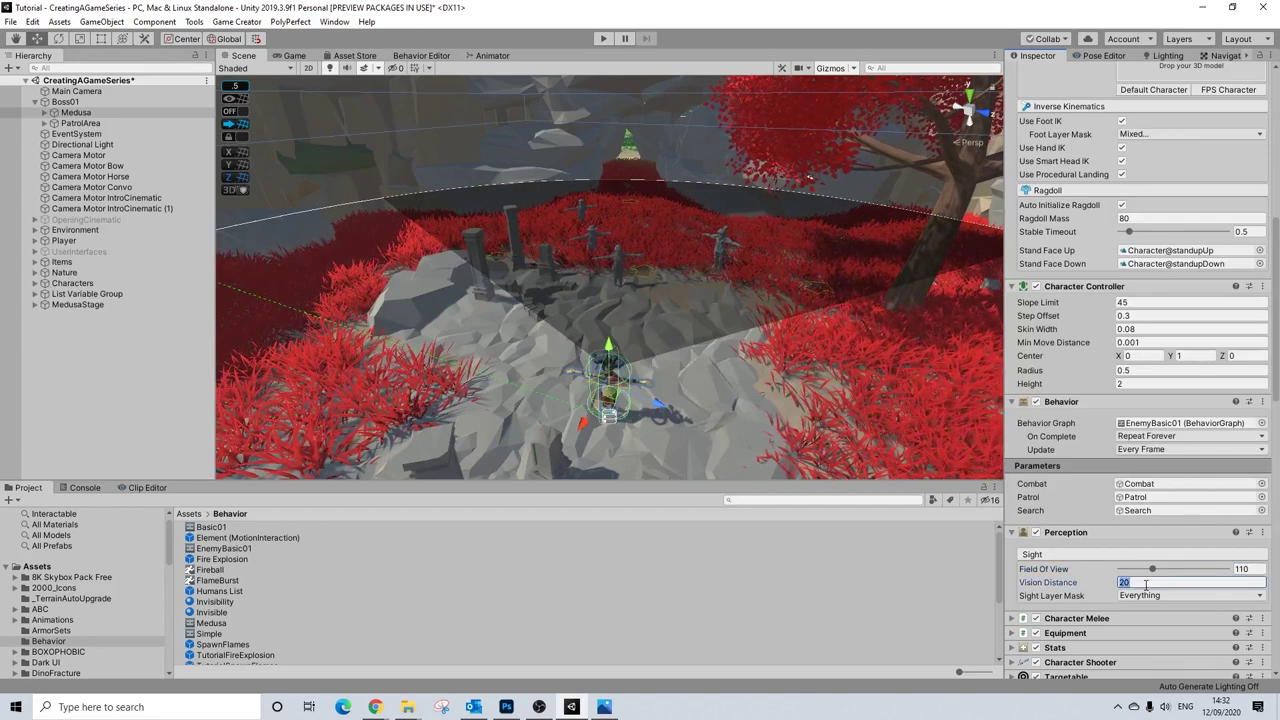
# - Try a Field Of View of 360 on Medusa's Perception, set it to 130, and check the coverage in the scene
pyautogui.moveTo(870, 240); pyautogui.dragTo(621, 240, button='right')
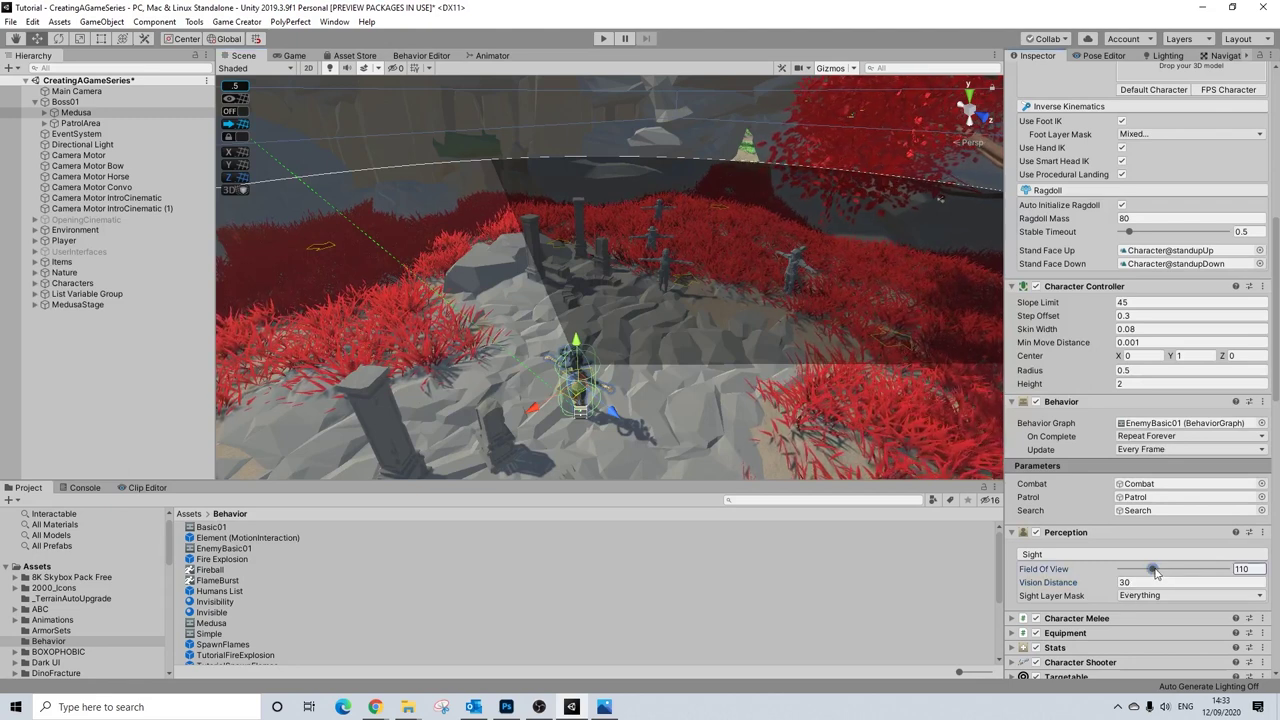
pyautogui.moveTo(1155, 569); pyautogui.dragTo(1228, 569)
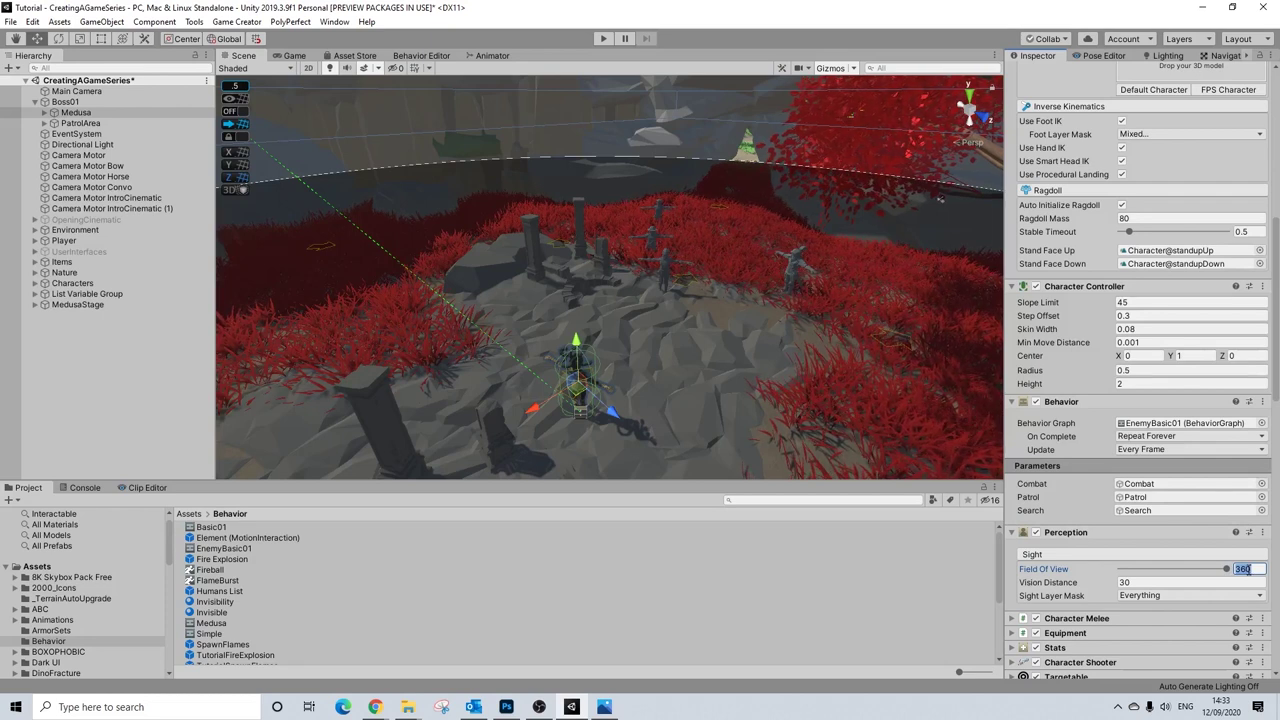
pyautogui.write('130')
pyautogui.moveTo(600, 300); pyautogui.dragTo(520, 302, button='right')
pyautogui.moveTo(620, 300); pyautogui.dragTo(663, 305, button='middle')
pyautogui.moveTo(663, 305); pyautogui.dragTo(594, 382, button='right')
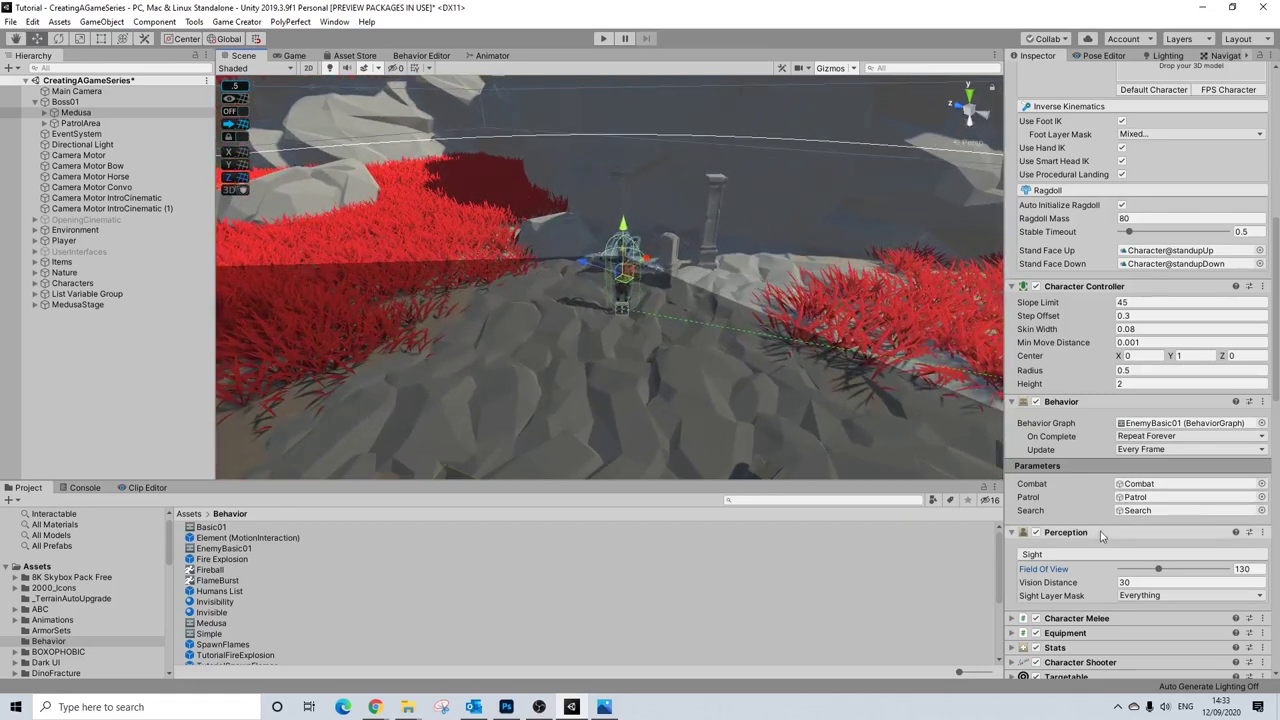
# - Locate the EnemyBasic01 graph assigned to Medusa and delete the old Medusa behavior graph from the Behavior folder
pyautogui.click(1145, 423)
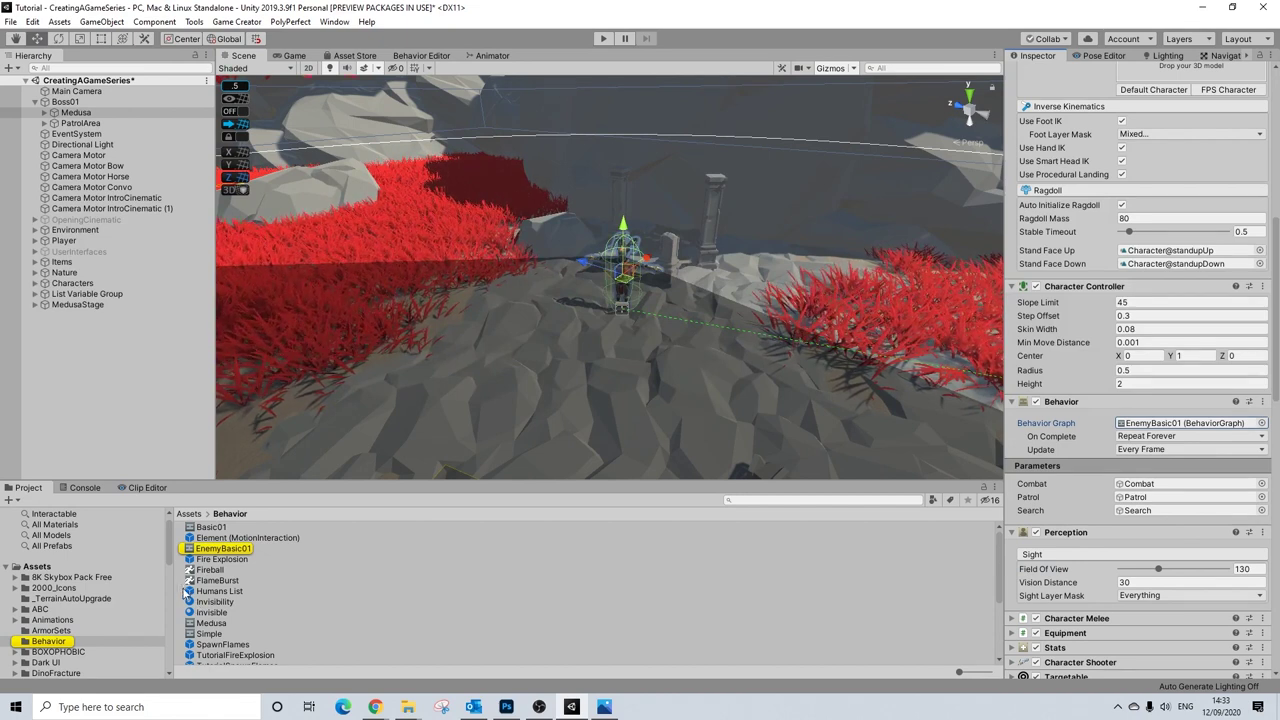
pyautogui.click(188, 621)
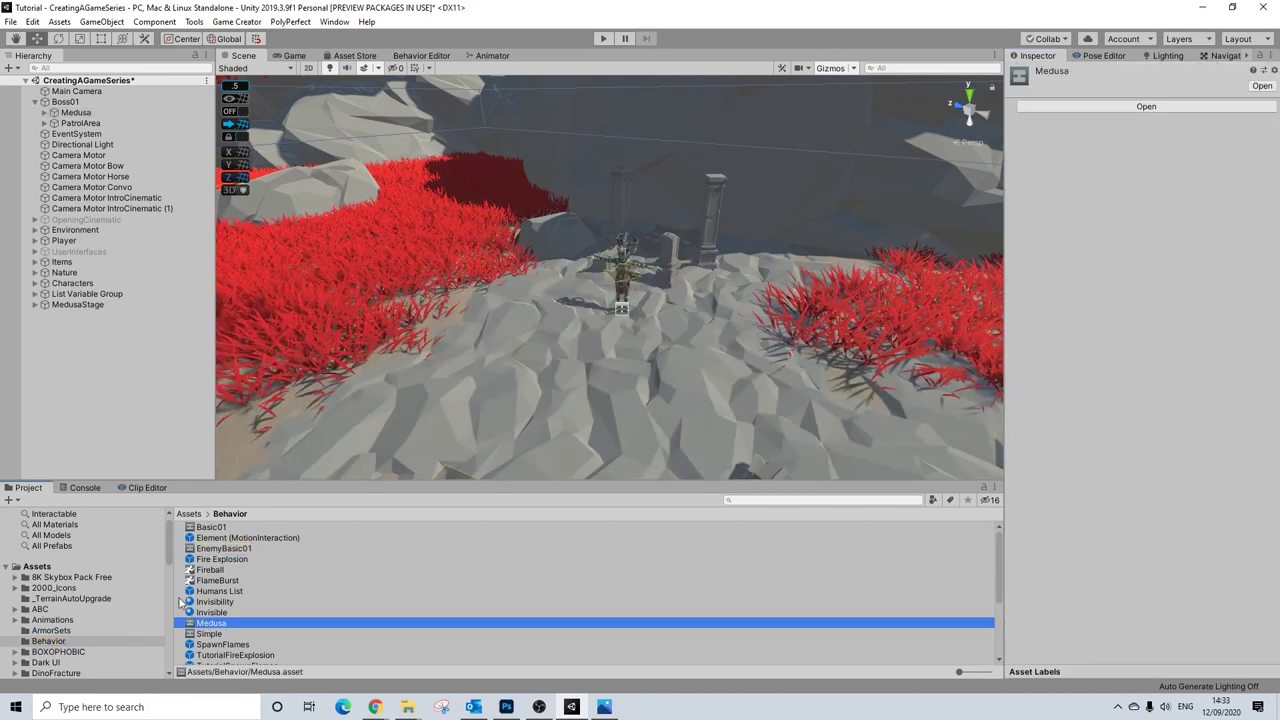
pyautogui.press('Delete')
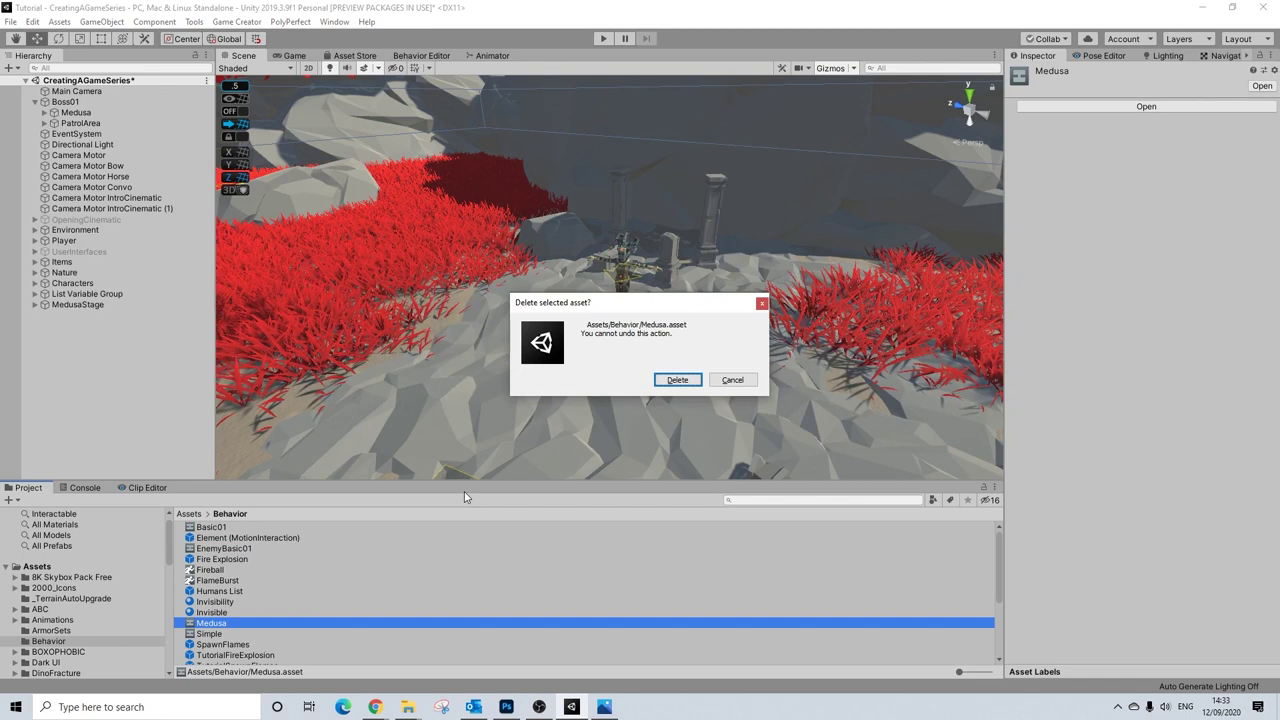
pyautogui.click(678, 381)
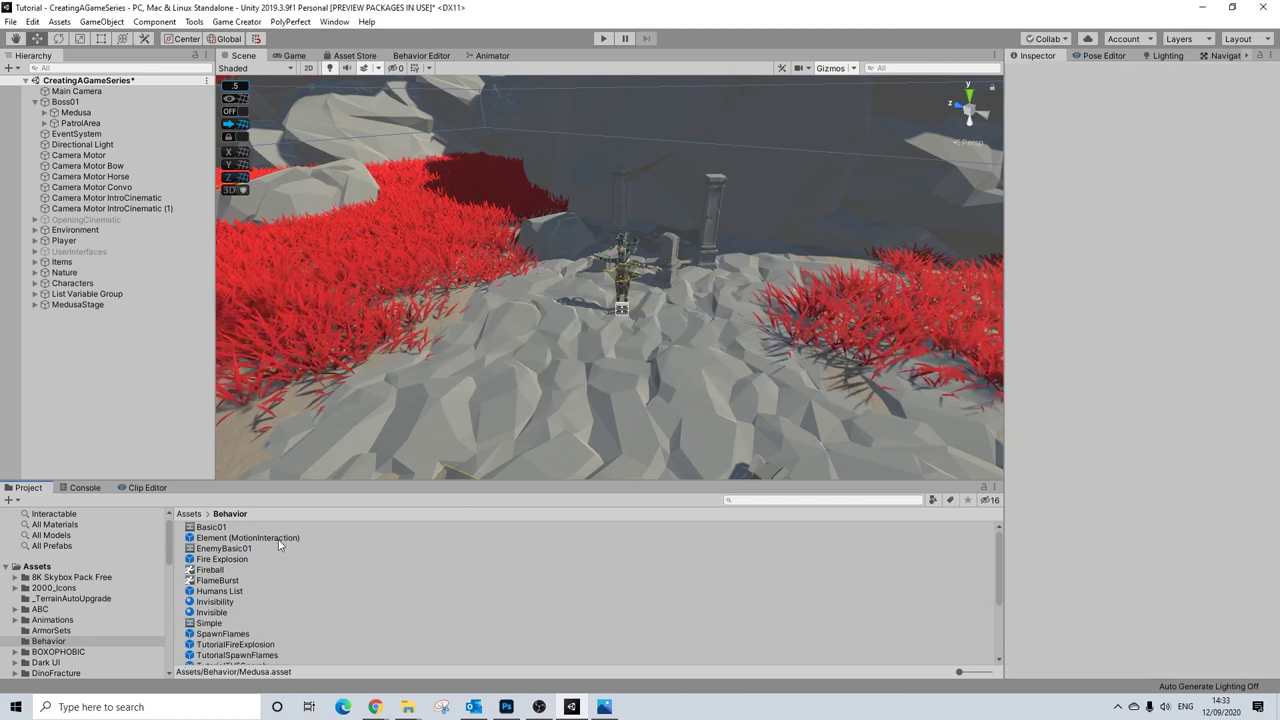
# - Create a new Game Creator behavior graph asset in the Behavior folder
pyautogui.rightClick(279, 558)
pyautogui.moveTo(440, 198)
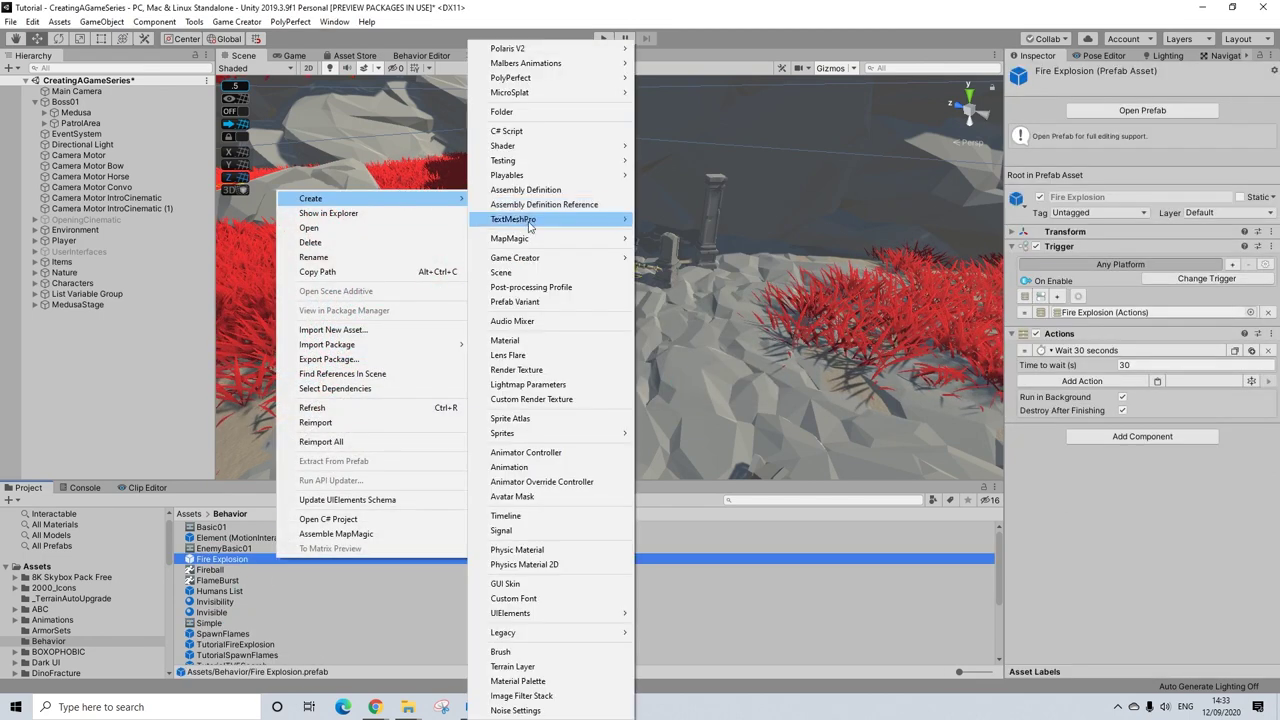
pyautogui.moveTo(555, 258)
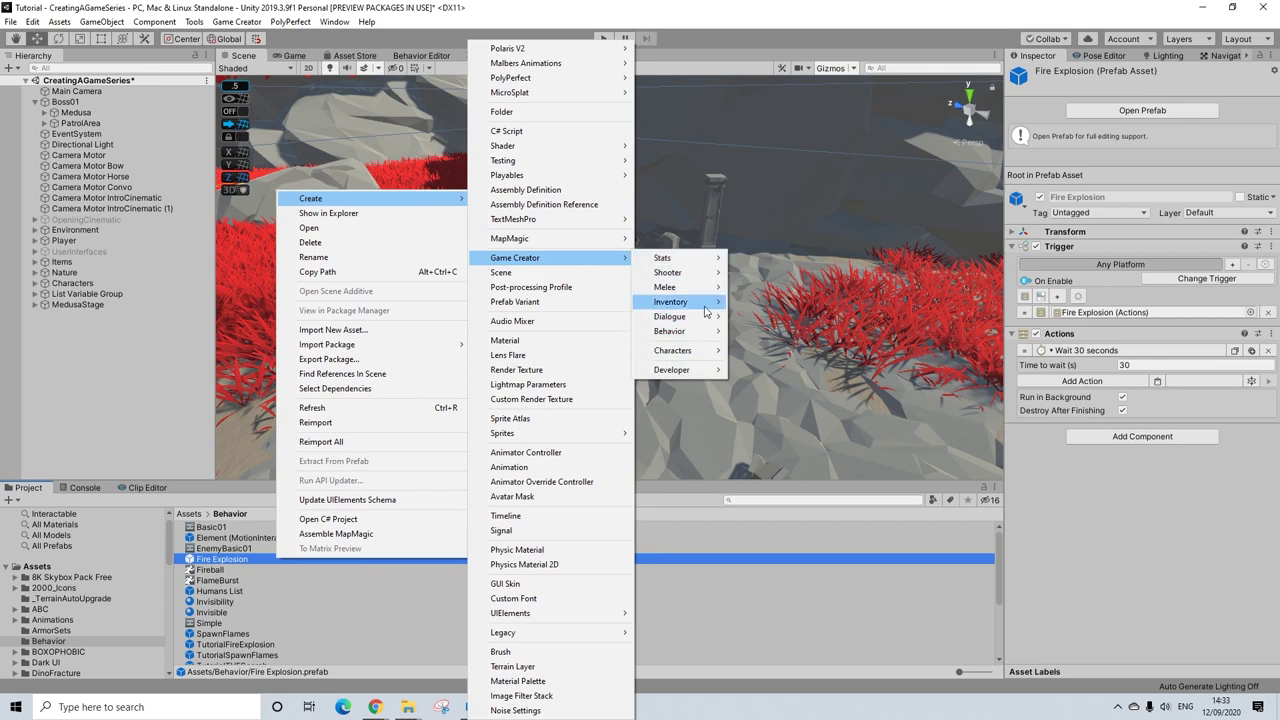
pyautogui.moveTo(700, 331)
pyautogui.click(770, 331)
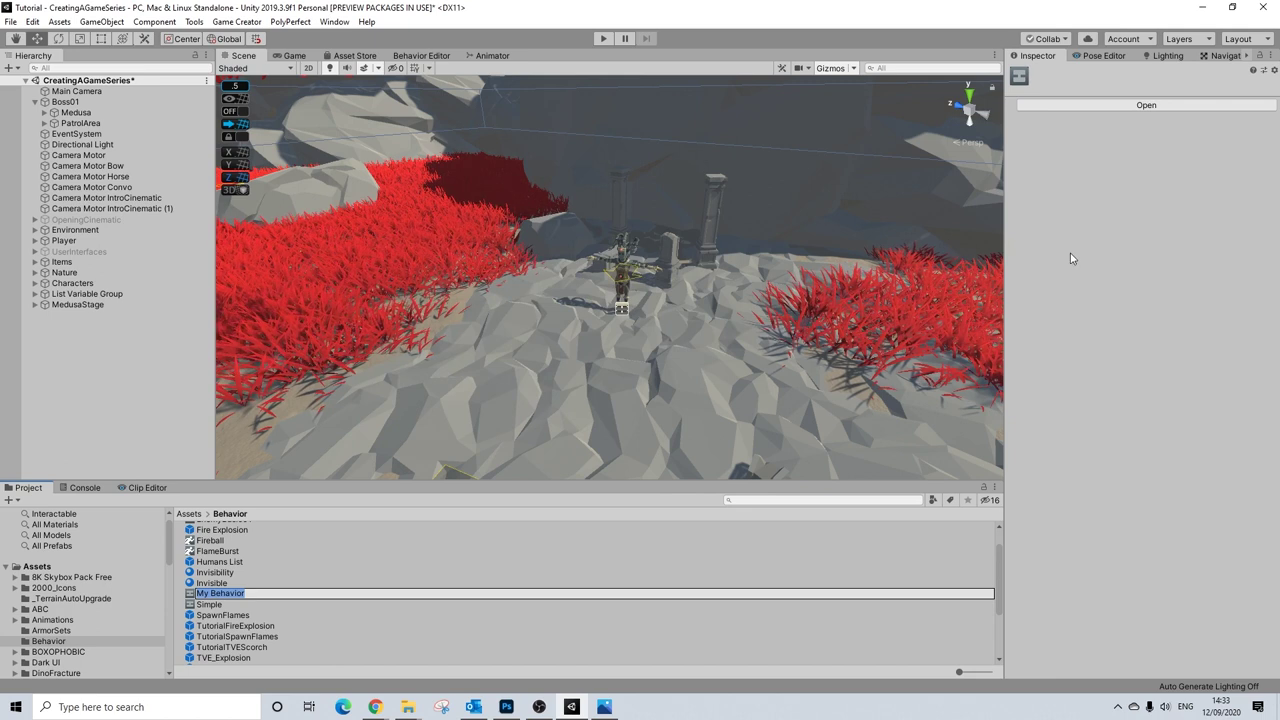
# - Rename the new behavior graph as Medusa and open it in the Behavior Editor
pyautogui.click(413, 55)
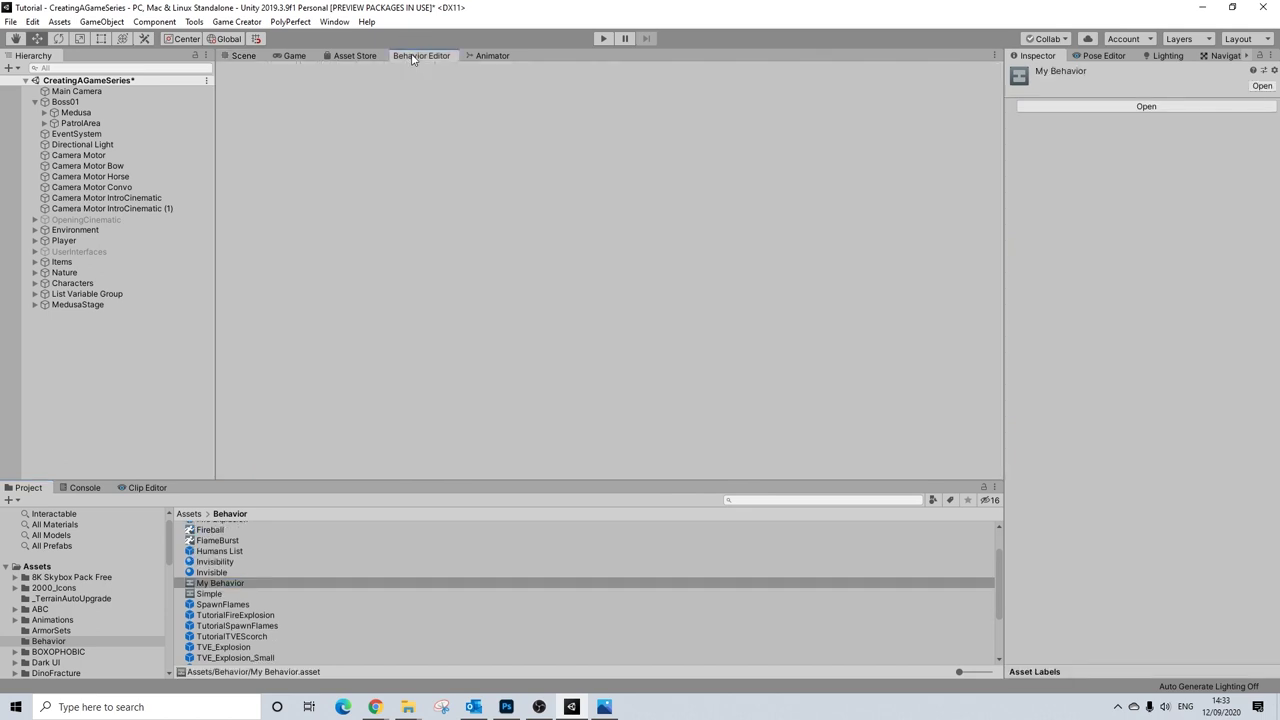
pyautogui.rightClick(227, 590)
pyautogui.click(295, 288)
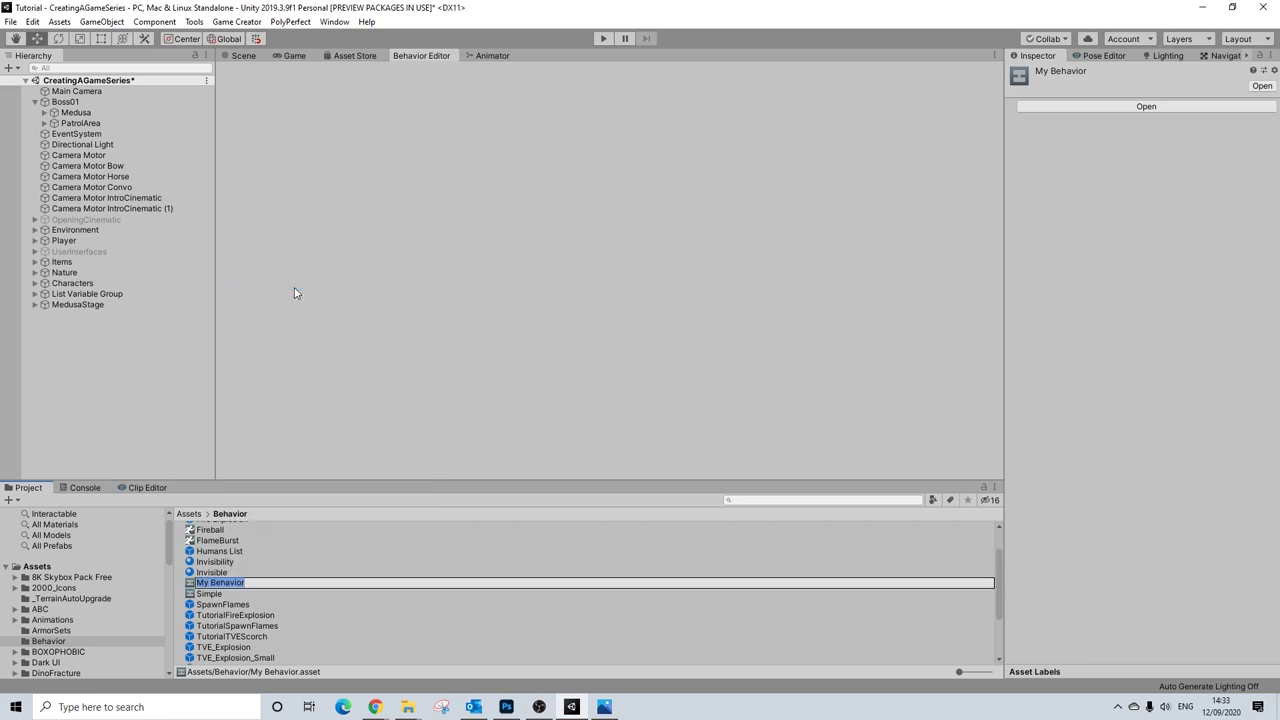
pyautogui.write('Medusa')
pyautogui.press('Return')
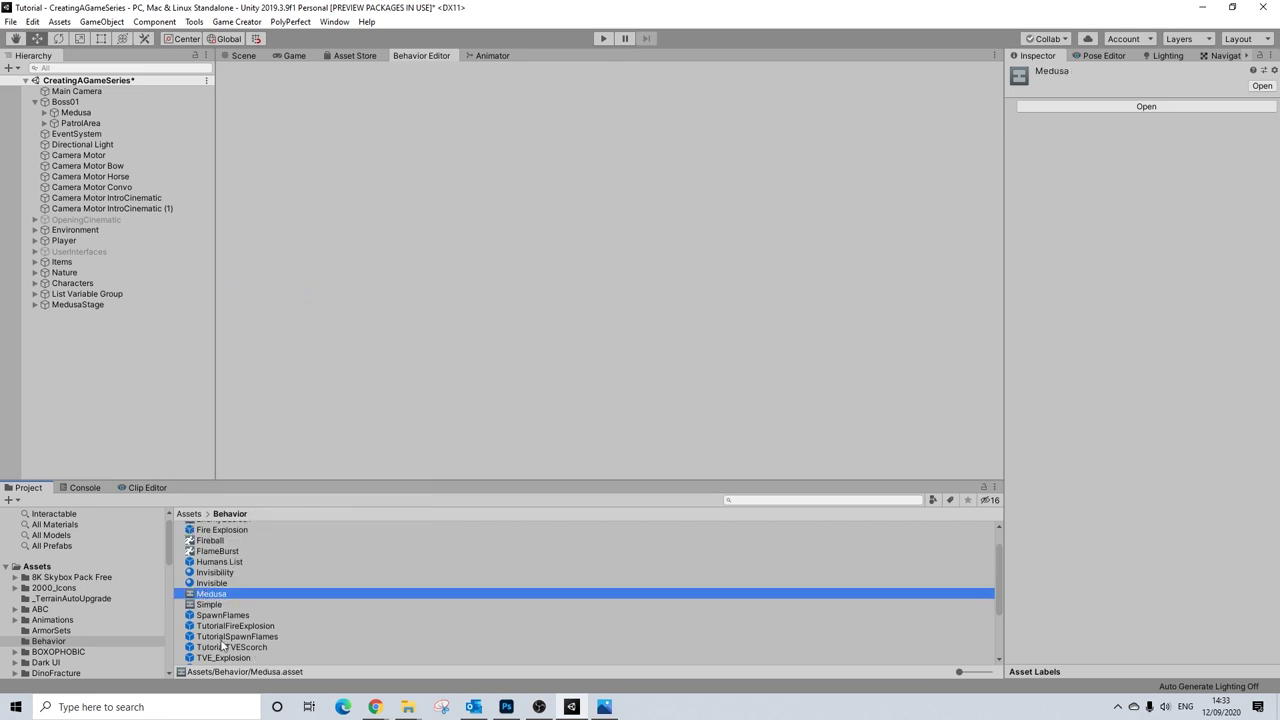
pyautogui.doubleClick(223, 597)
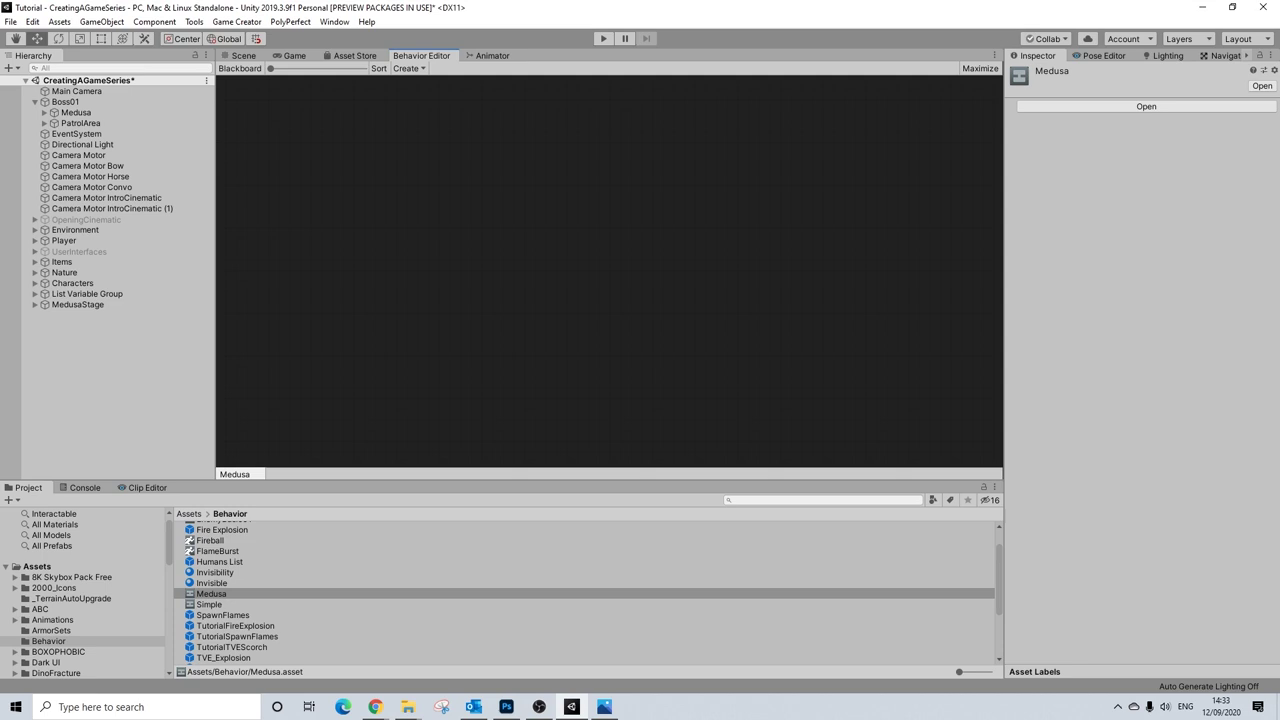
pyautogui.hotkey('alt', 'Tab')
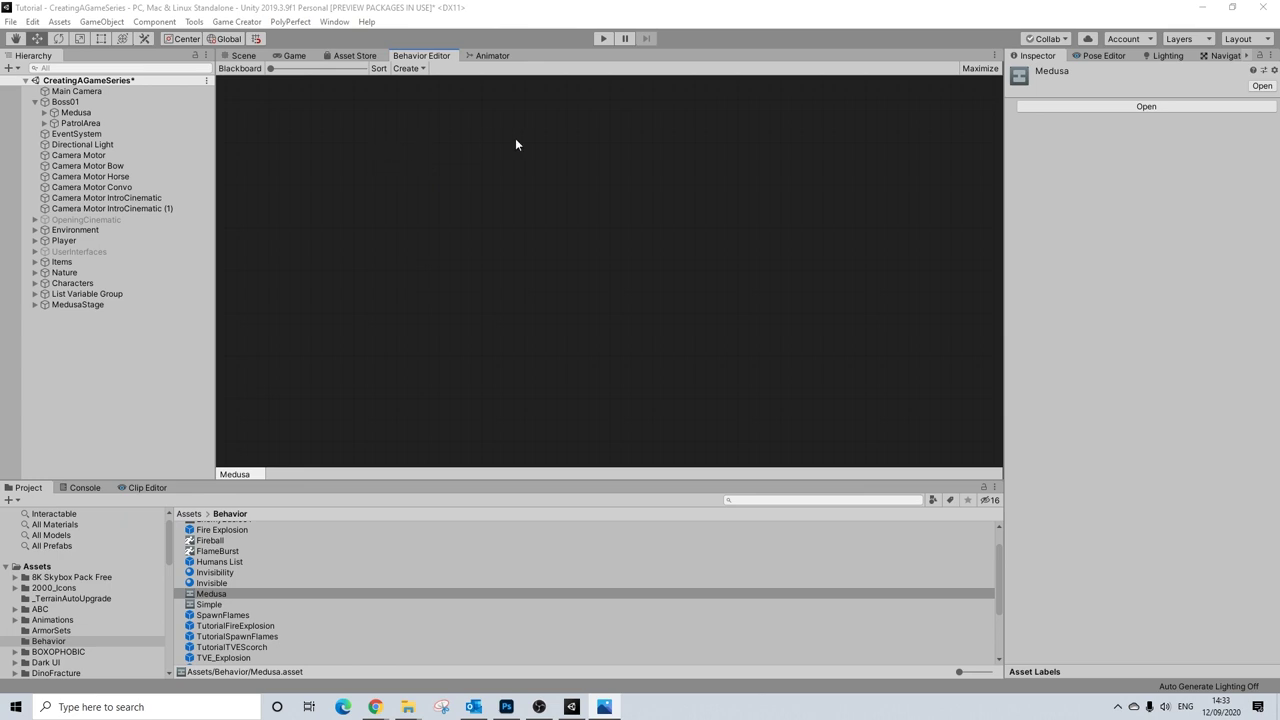
# - Add a Selector composite under the Entry node and connect three Task nodes beneath it
pyautogui.click(409, 68)
pyautogui.click(453, 79)
pyautogui.moveTo(429, 88); pyautogui.dragTo(378, 241)
pyautogui.click(540, 190)
pyautogui.click(540, 191)
pyautogui.click(414, 279)
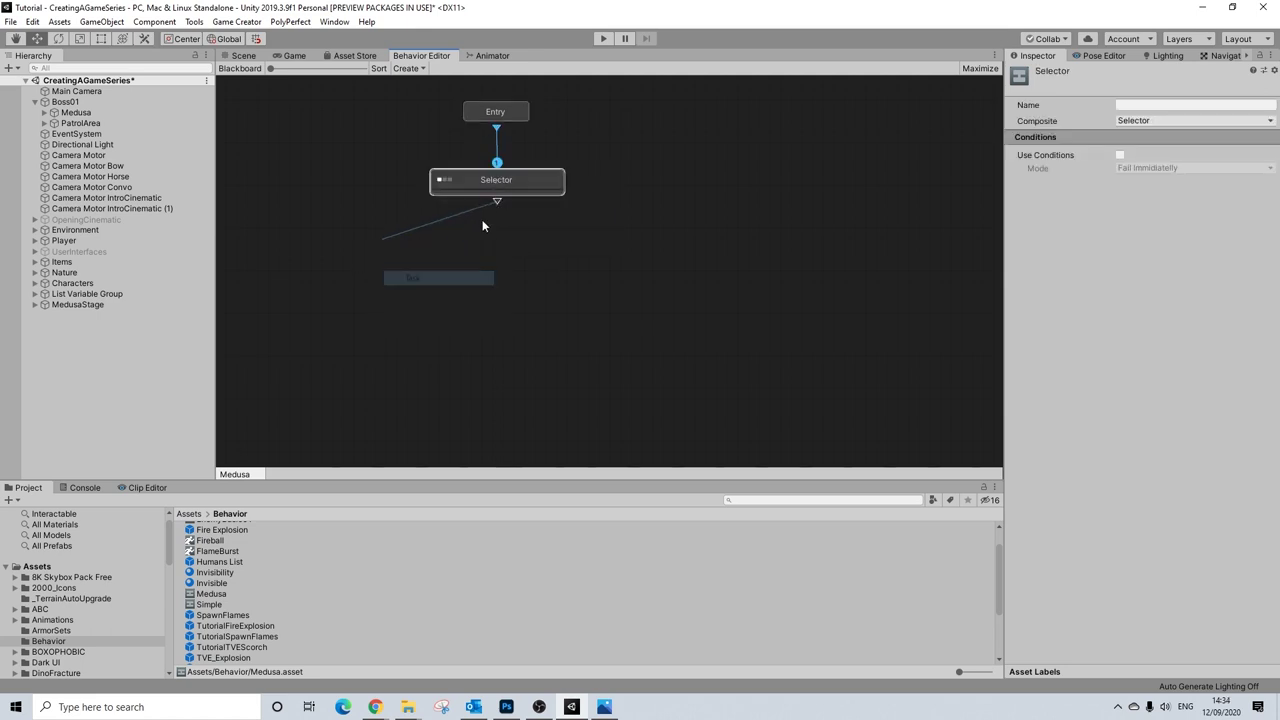
pyautogui.moveTo(496, 204); pyautogui.dragTo(541, 269)
pyautogui.click(566, 306)
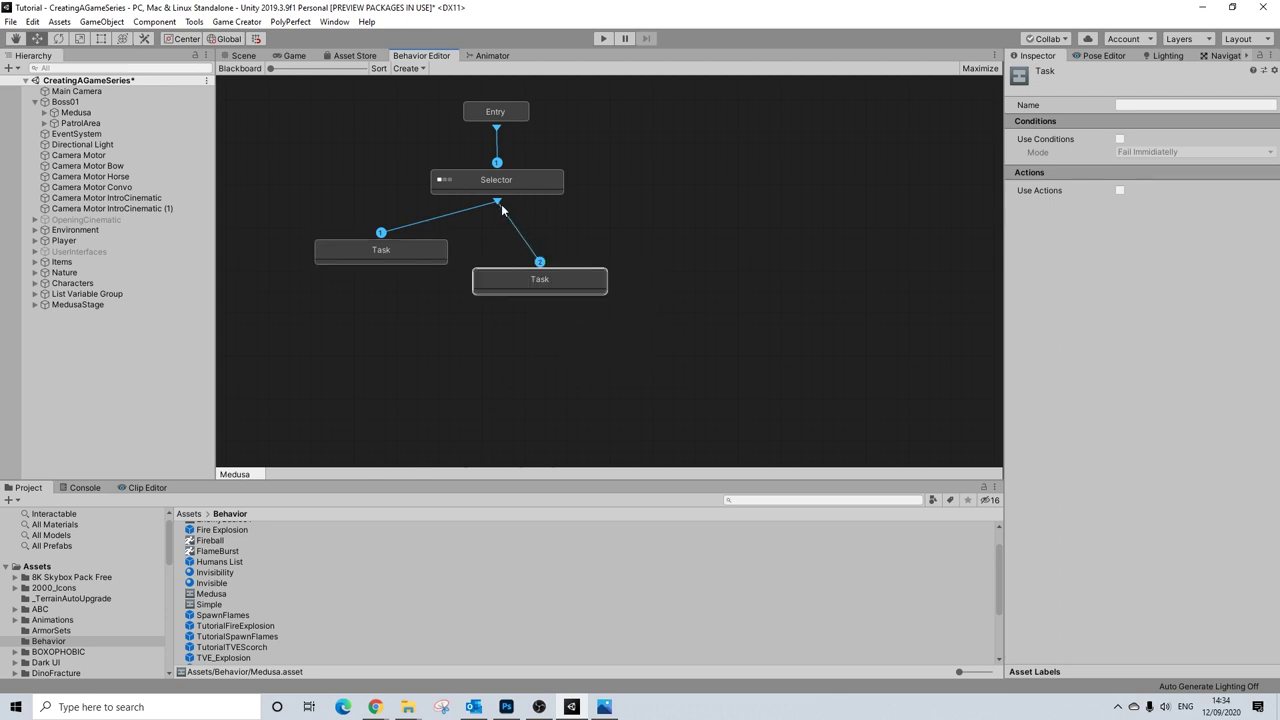
pyautogui.moveTo(703, 262); pyautogui.dragTo(707, 276)
pyautogui.click(745, 316)
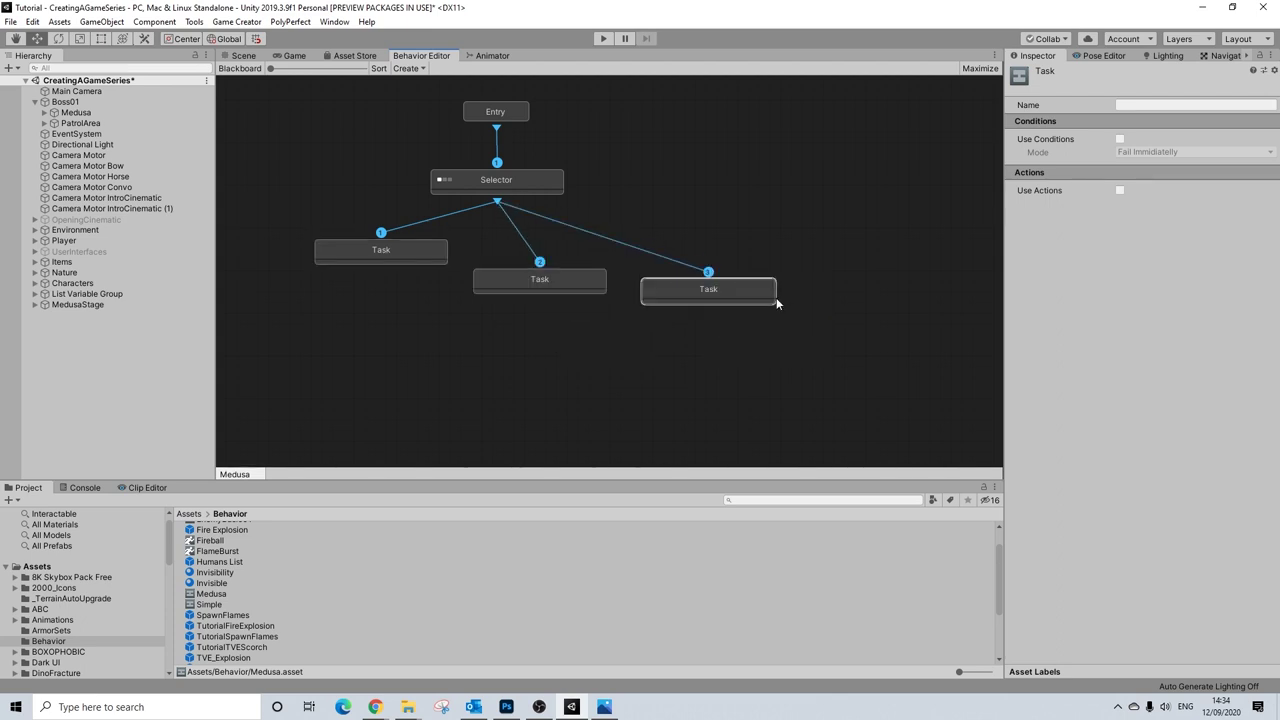
# - Sort the graph nodes into a tidy tree and look over the second and third Task nodes
pyautogui.click(405, 68)
pyautogui.click(381, 68)
pyautogui.click(381, 68)
pyautogui.click(597, 268)
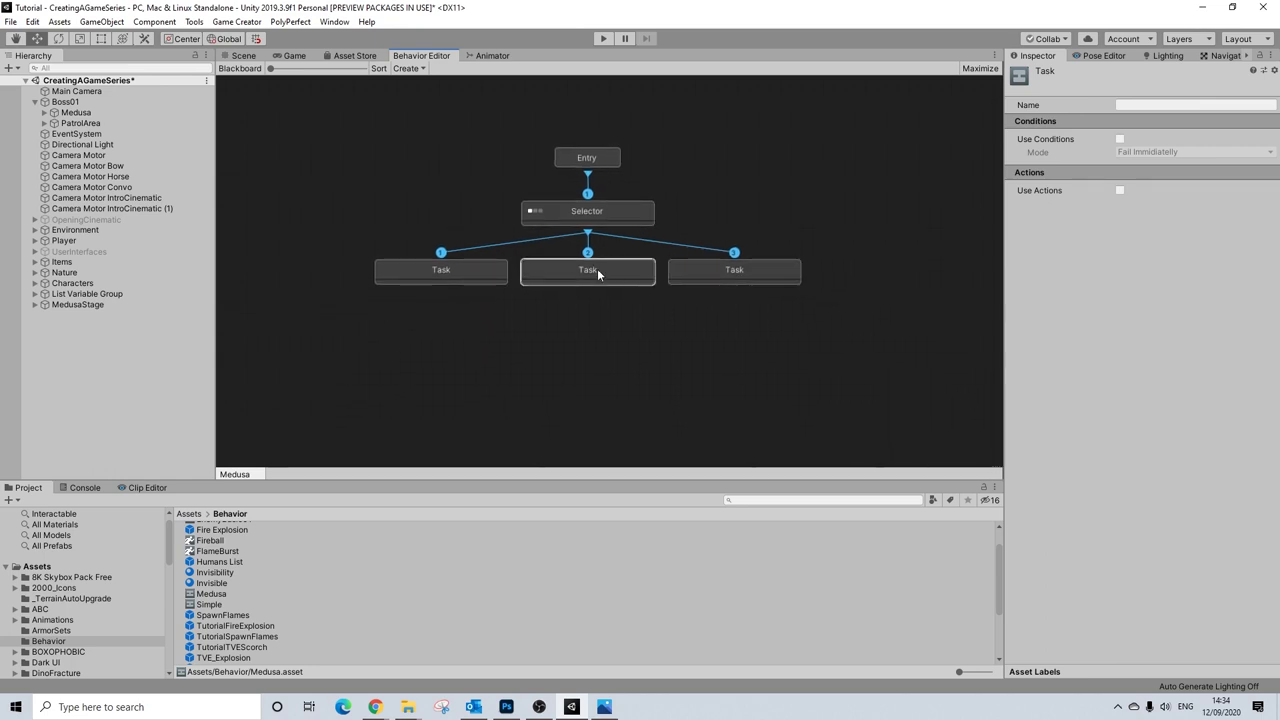
pyautogui.click(735, 271)
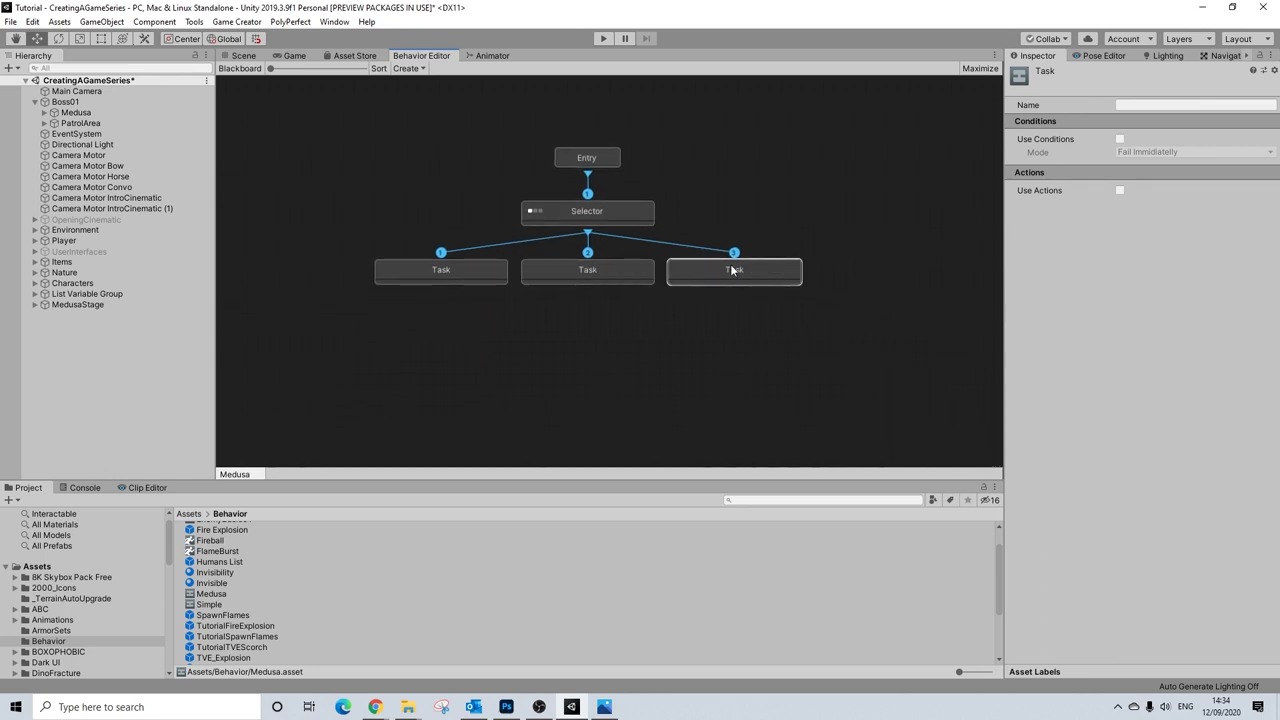
pyautogui.click(575, 278)
# - Enable conditions on the first Task and set their mode to Allow To Complete
pyautogui.click(464, 272)
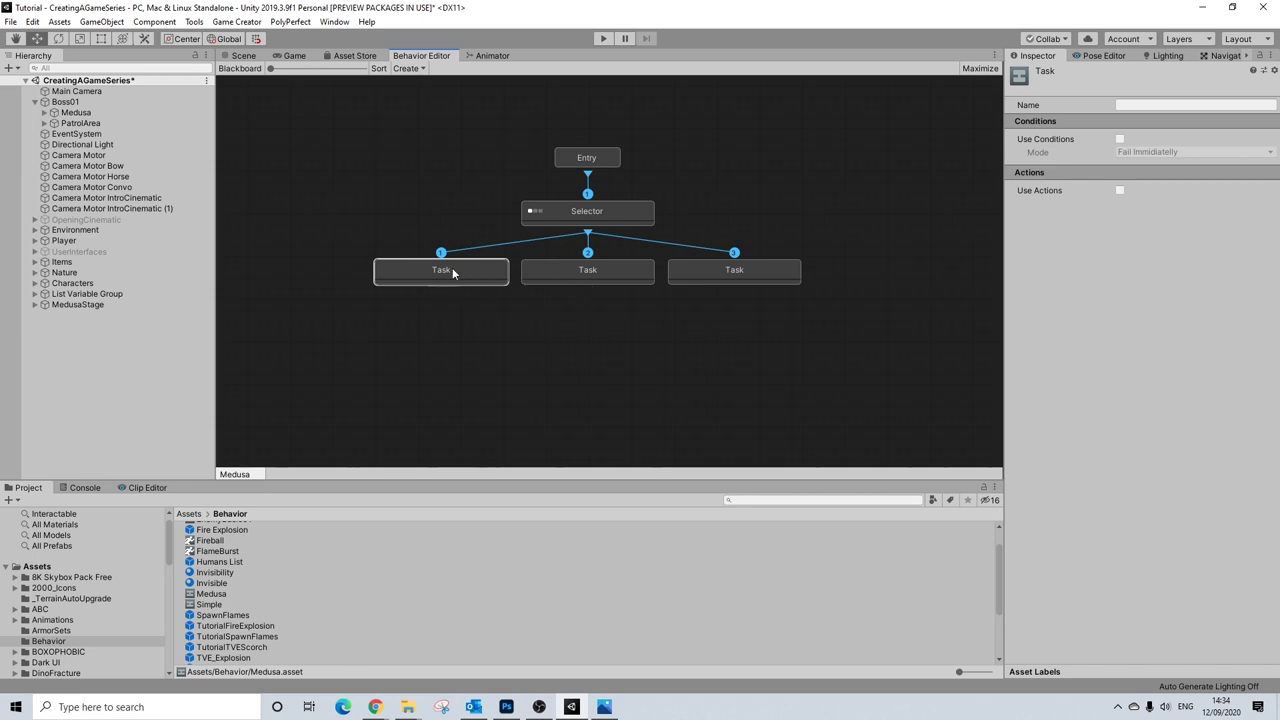
pyautogui.click(1120, 139)
pyautogui.click(1134, 153)
pyautogui.click(1150, 182)
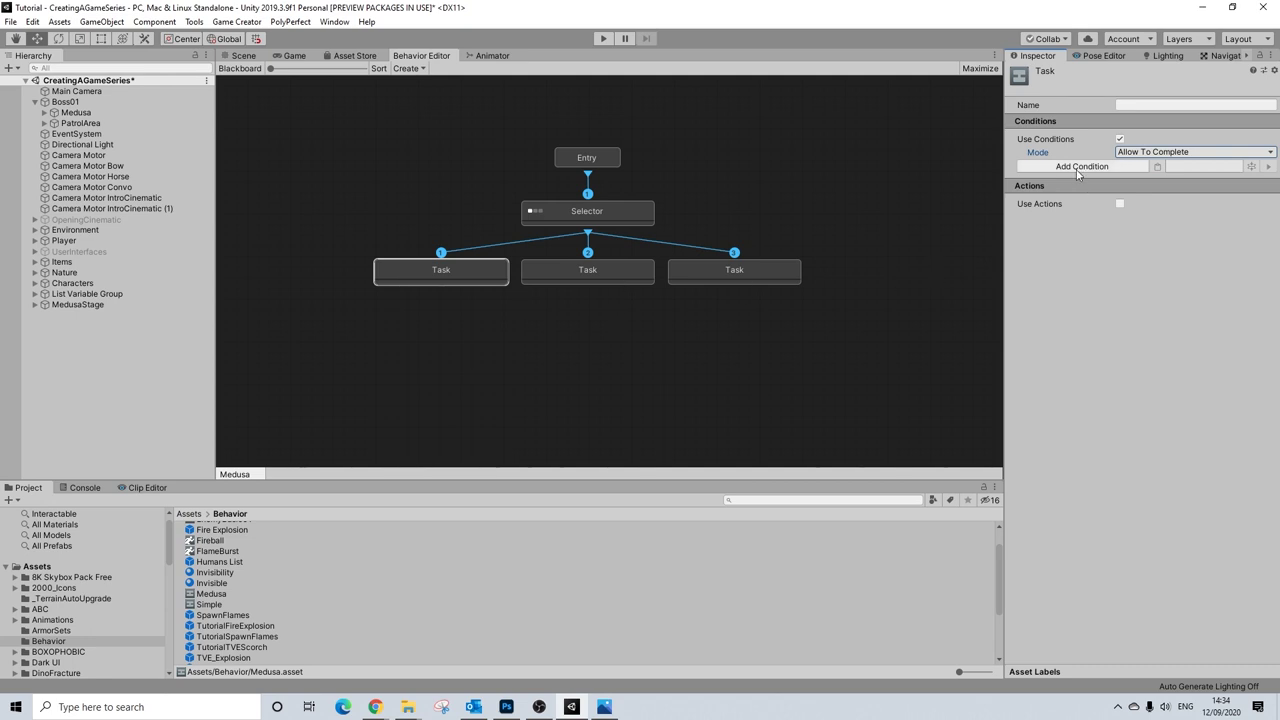
# - Examine the MedusaFrozen global variable in the Game Creator preferences, adding and removing a blank variable as a demonstration
pyautogui.click(237, 22)
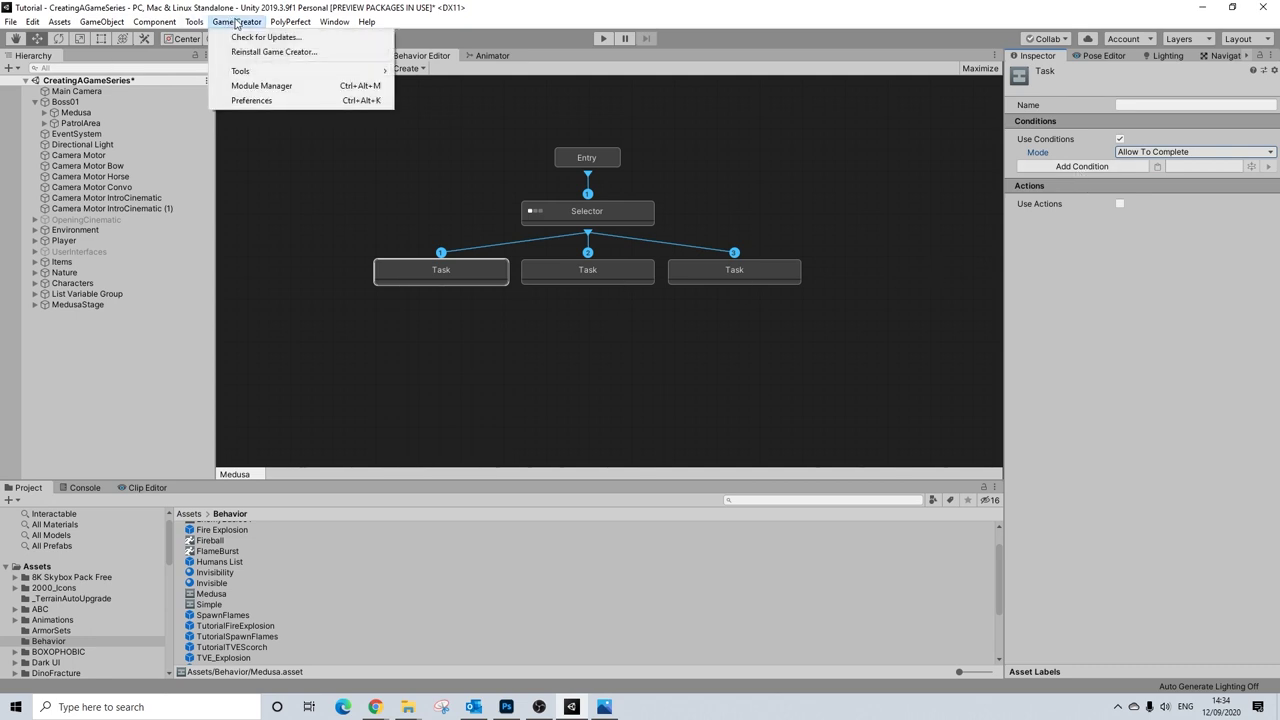
pyautogui.click(250, 100)
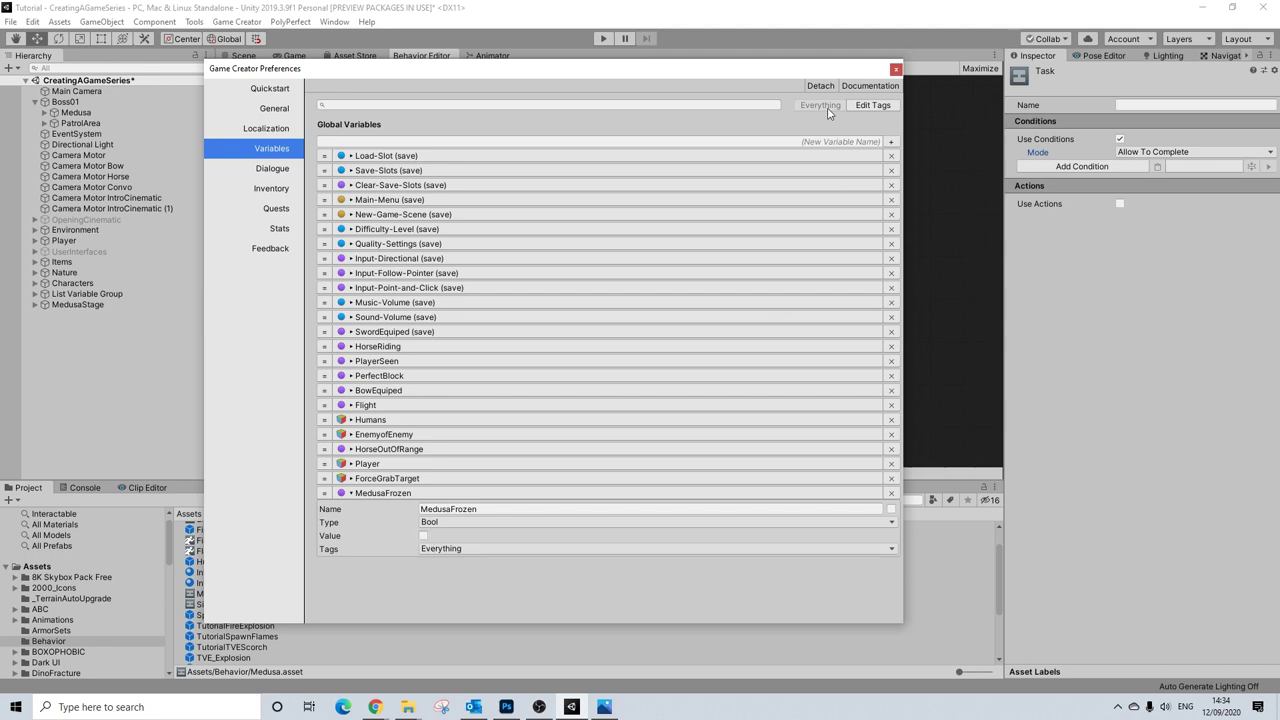
pyautogui.click(890, 141)
pyautogui.click(449, 595)
pyautogui.click(456, 441)
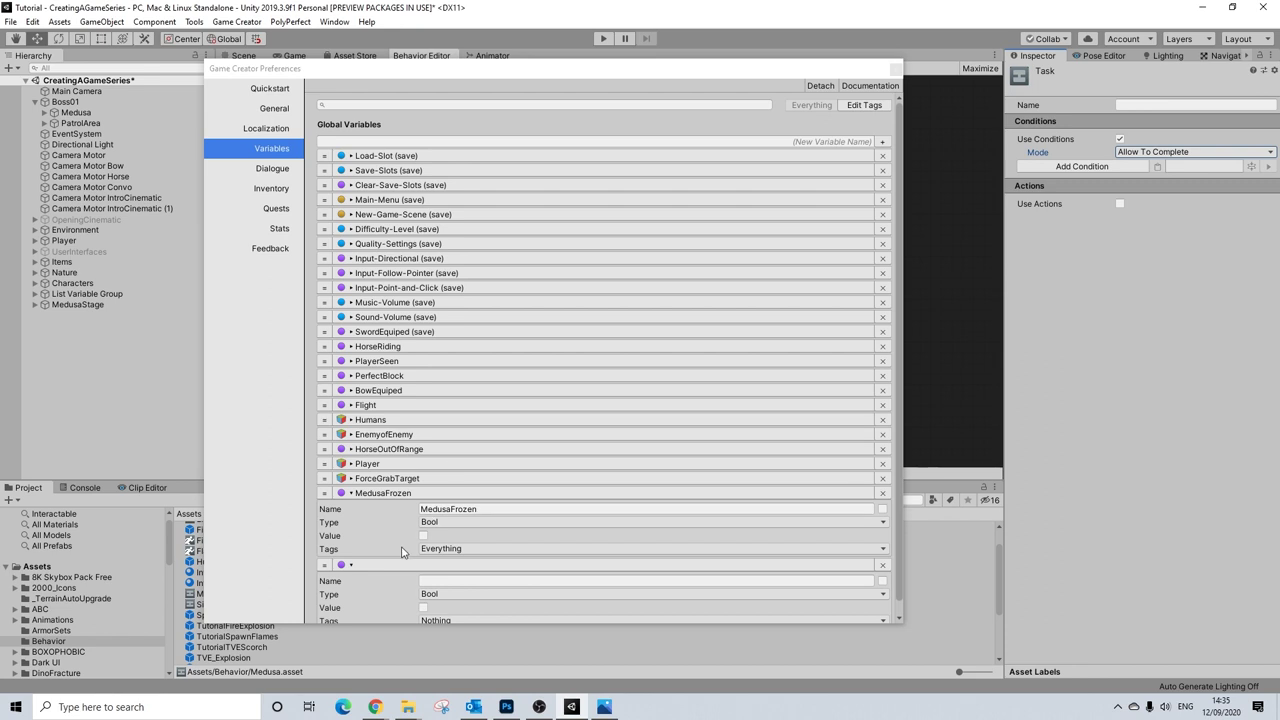
pyautogui.click(885, 568)
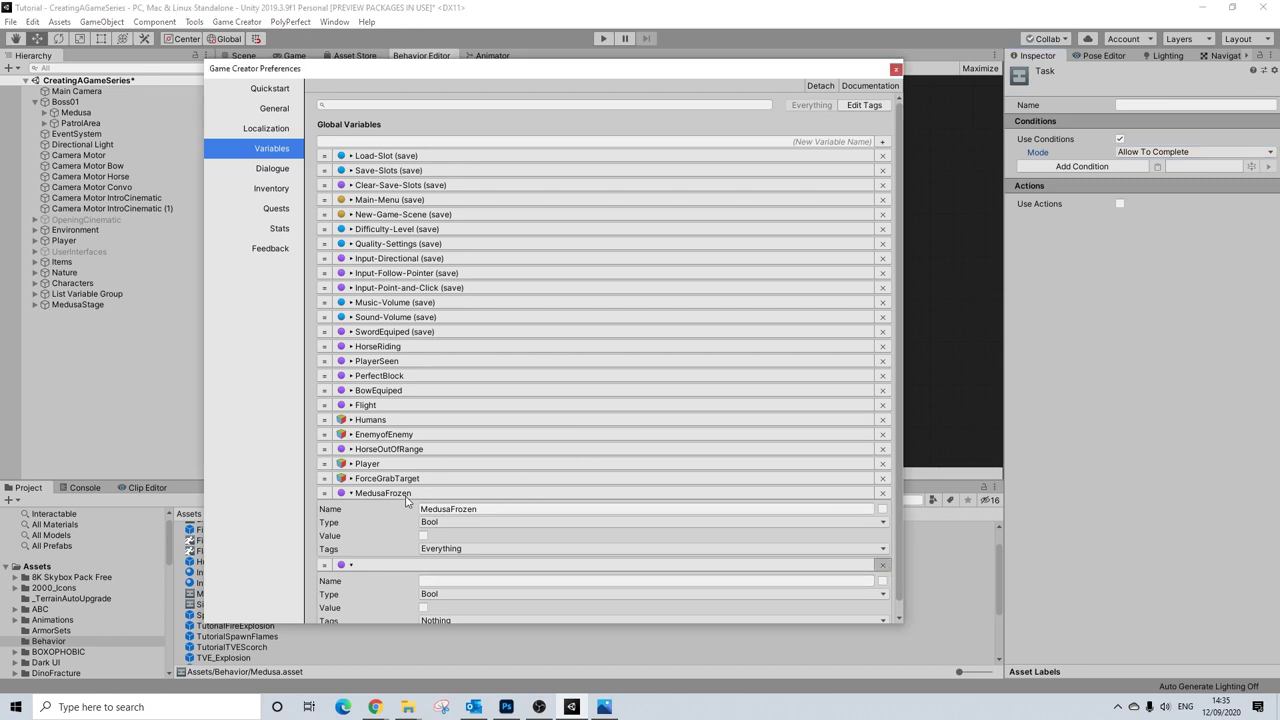
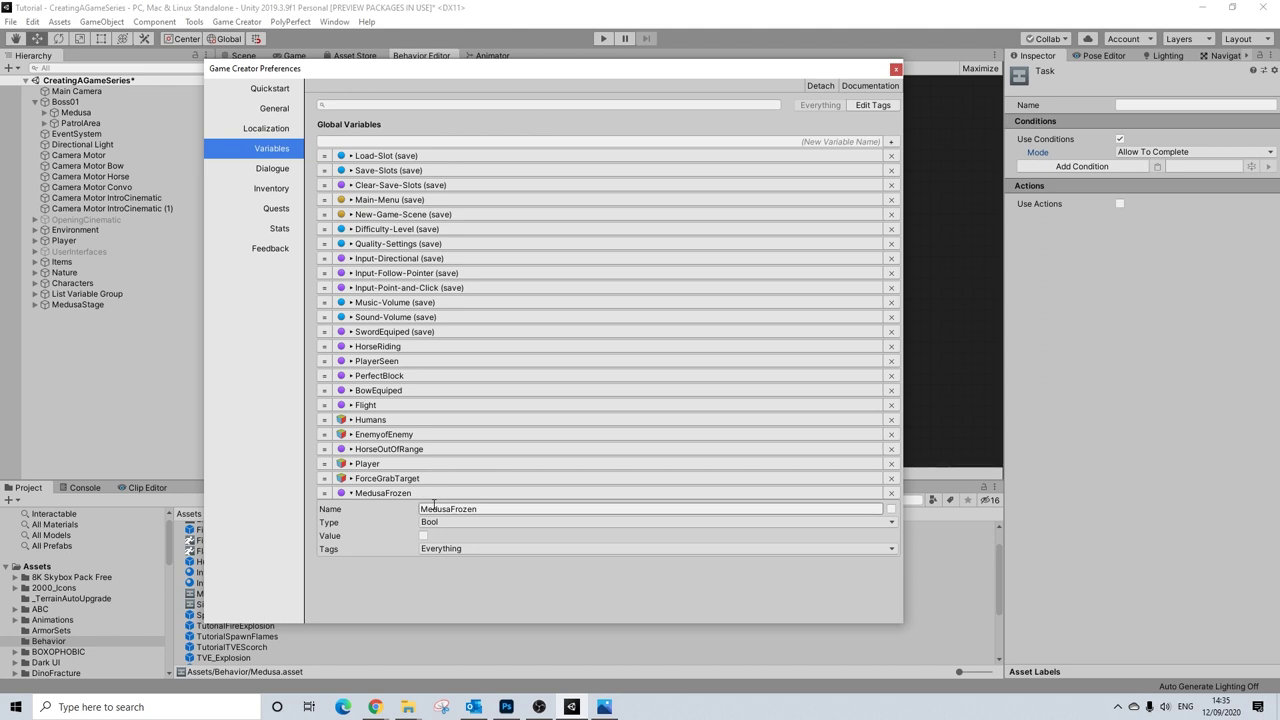
pyautogui.click(896, 69)
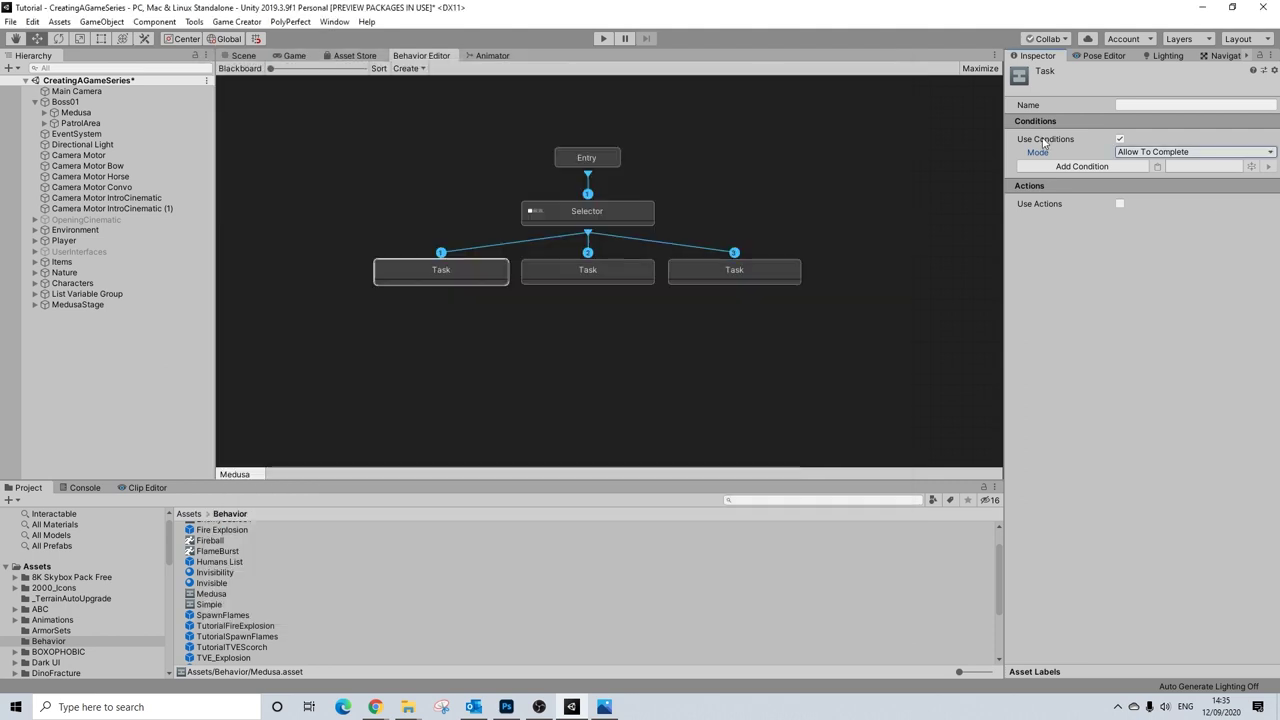
# - Add a variable condition to the first Task that compares the global variable MedusaFrozen with True
pyautogui.click(1088, 167)
pyautogui.press('BackSpace')
pyautogui.write('variable')
pyautogui.press('Return')
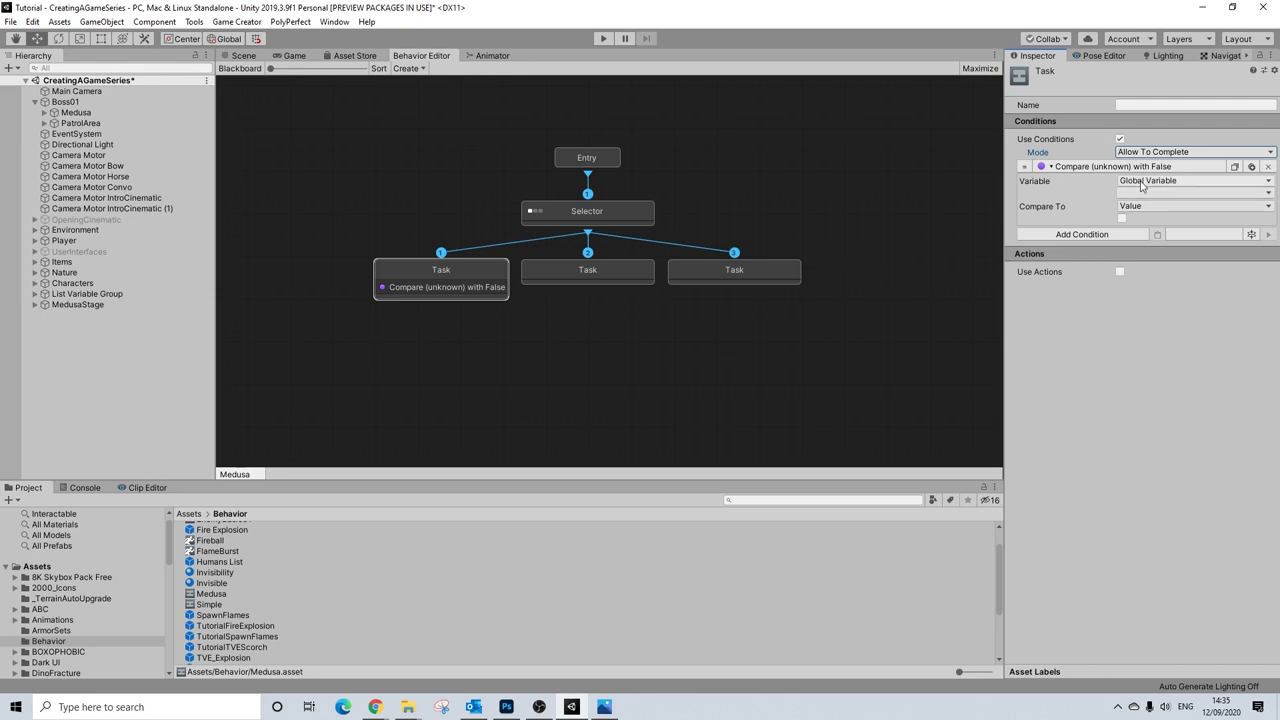
pyautogui.click(1150, 192)
pyautogui.click(1150, 350)
pyautogui.click(1122, 218)
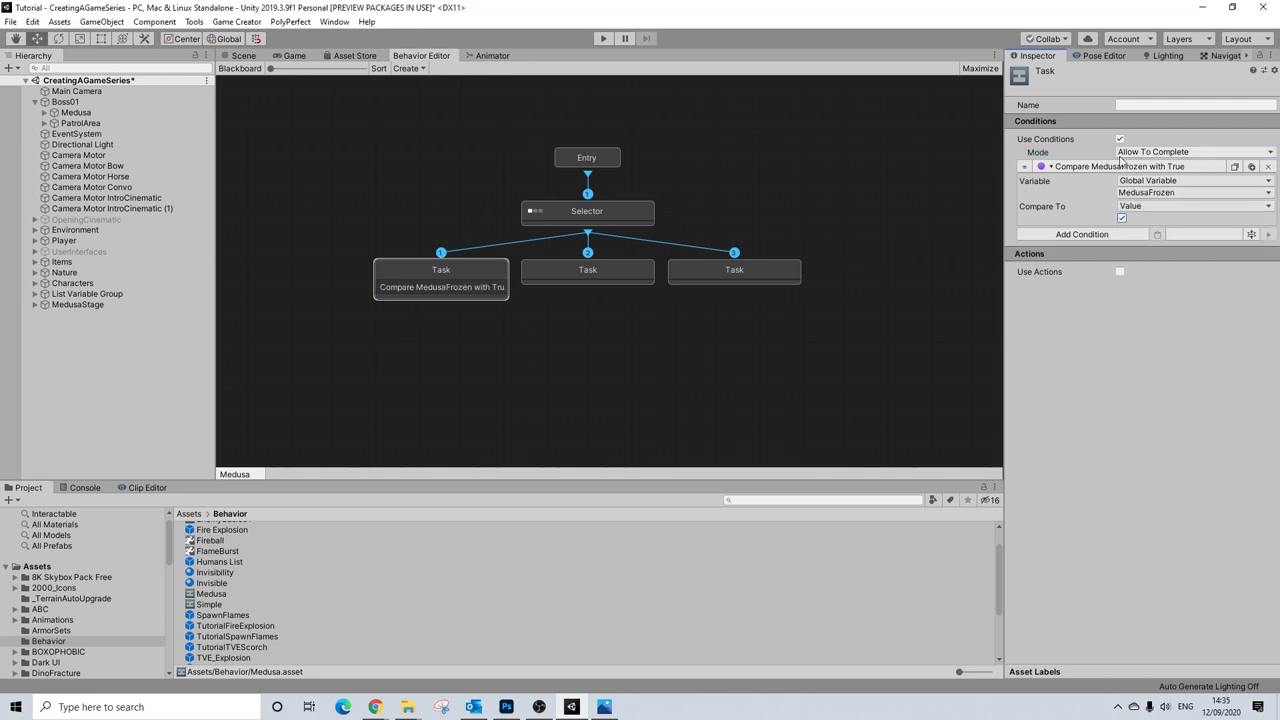
# - Give the second Task an Allow To Complete condition that checks whether the Invoker can see the Player
pyautogui.click(614, 272)
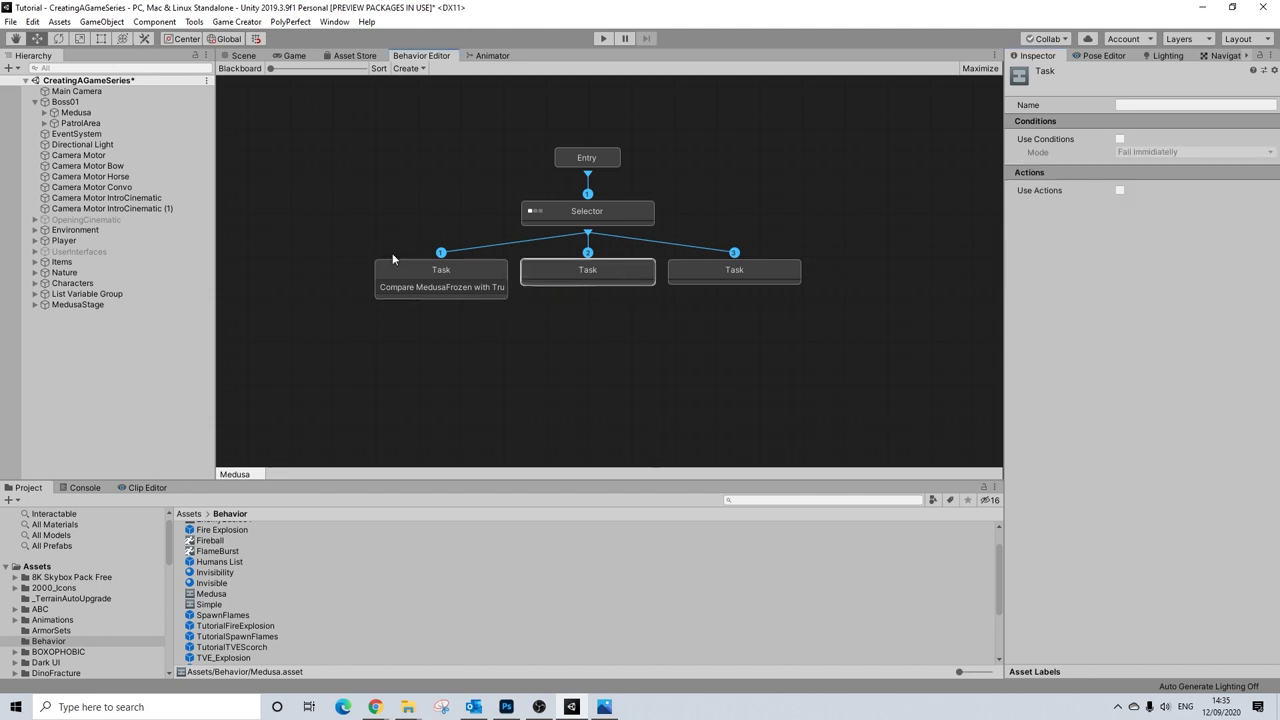
pyautogui.click(1119, 139)
pyautogui.click(1131, 152)
pyautogui.click(1133, 184)
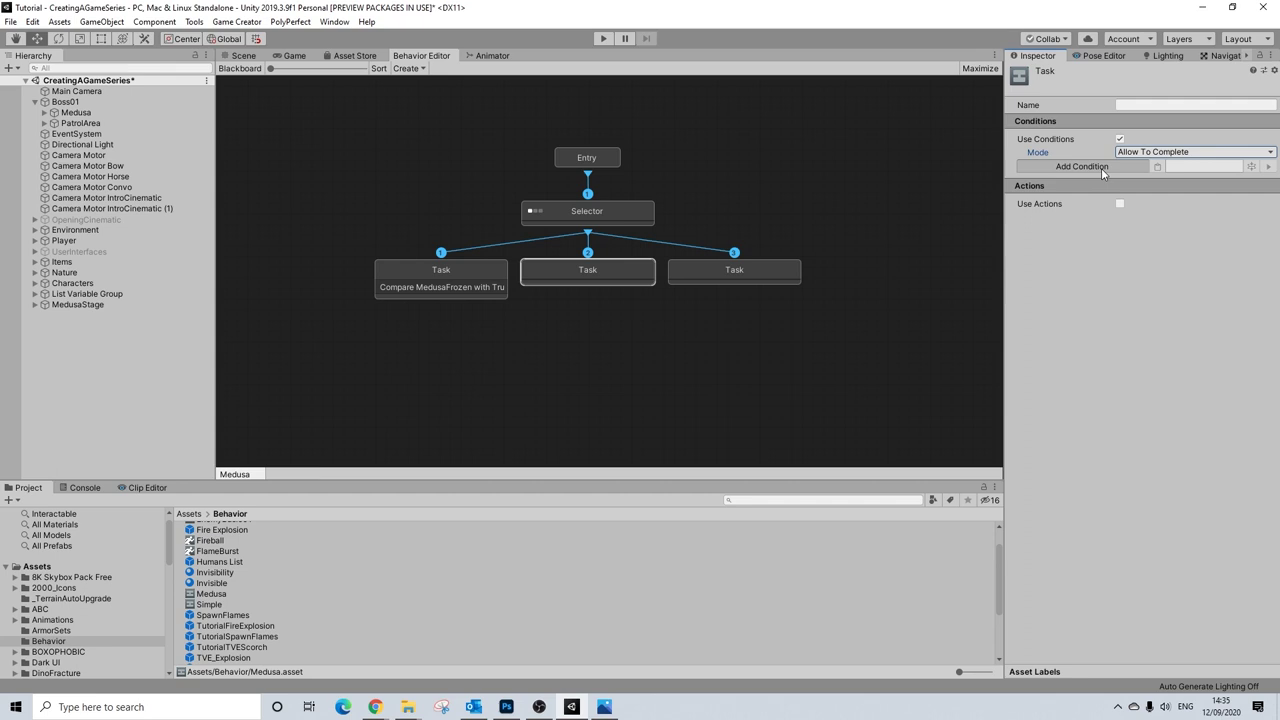
pyautogui.click(1100, 167)
pyautogui.write('can see')
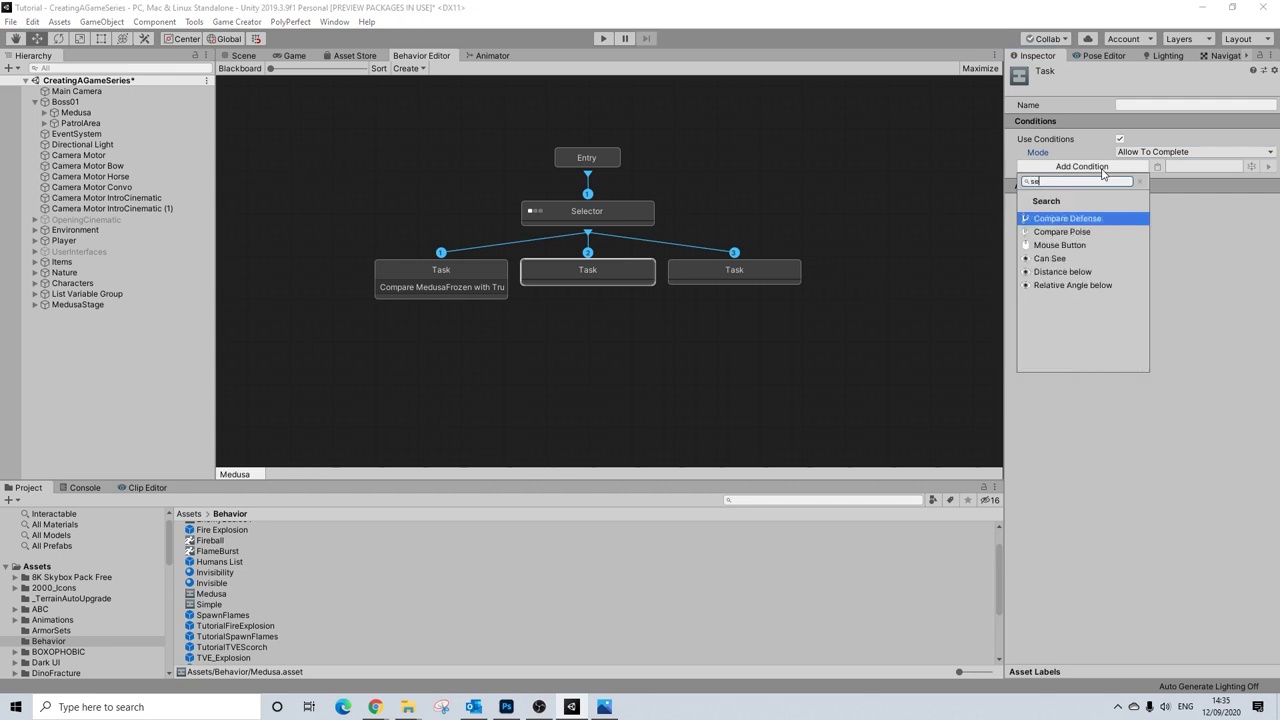
pyautogui.press('Return')
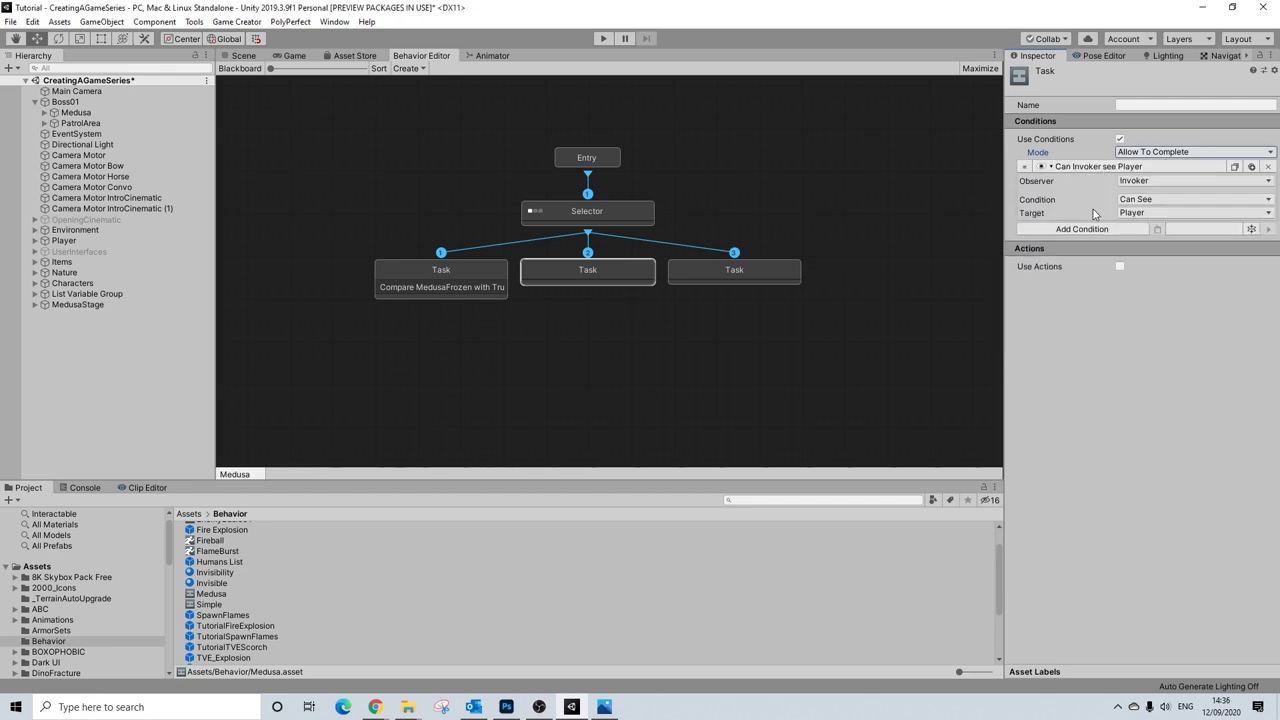
# - Give the third Task an Allow To Complete condition with Invoker as observer, Can Not See, and Player as target
pyautogui.click(707, 266)
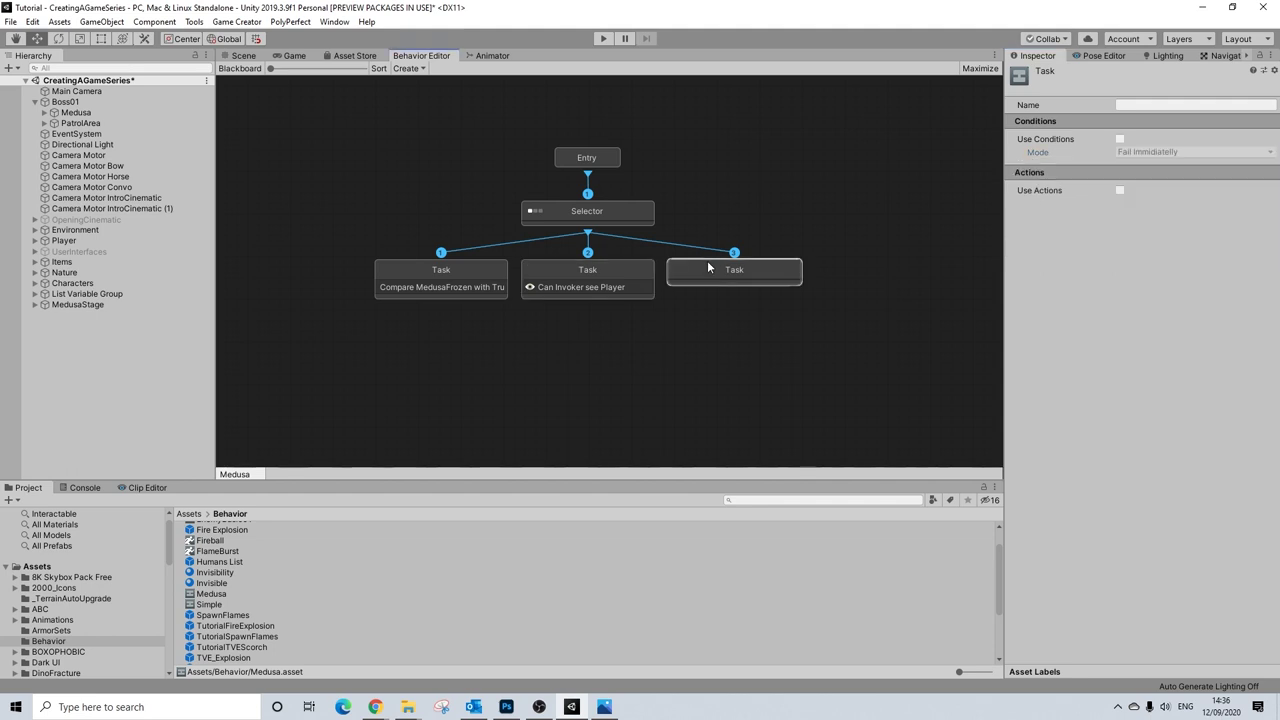
pyautogui.click(1120, 139)
pyautogui.click(1150, 151)
pyautogui.click(1160, 177)
pyautogui.click(1157, 167)
pyautogui.click(1127, 200)
pyautogui.click(1145, 223)
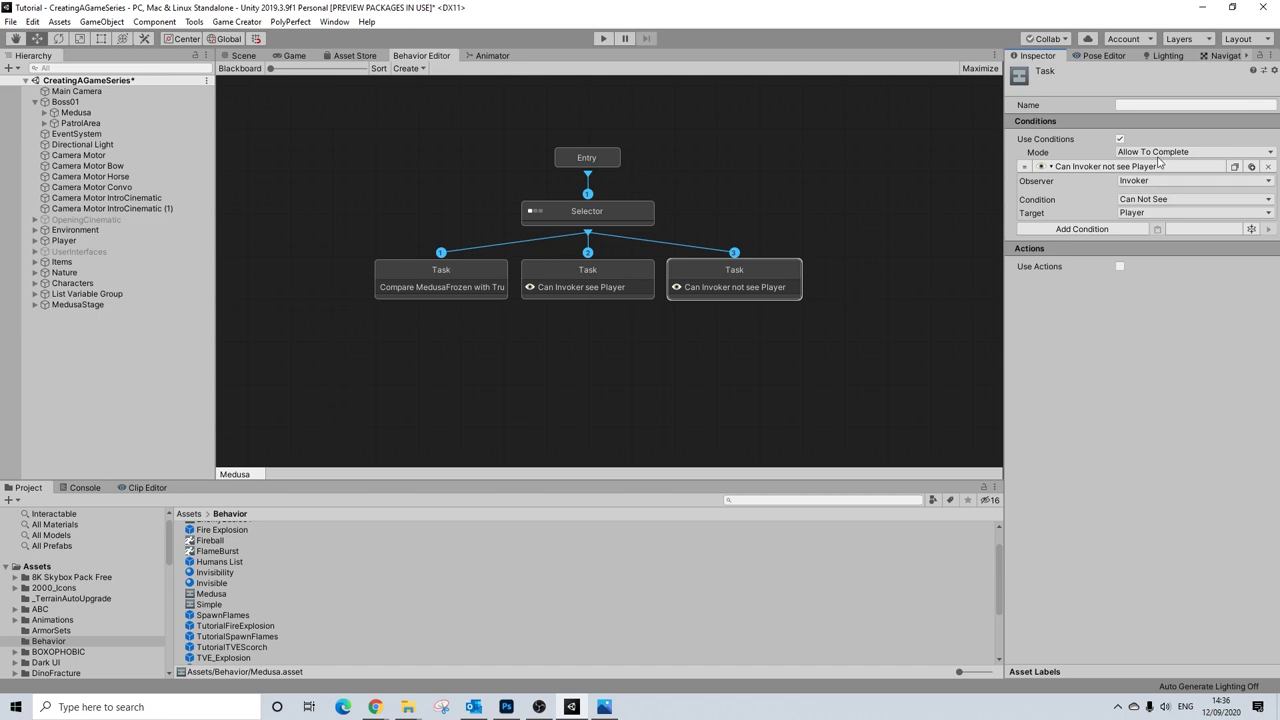
# - Enable actions on the MedusaFrozen Task and add Execute Actions sourced from a local variable on the Invoker
pyautogui.click(532, 270)
pyautogui.click(489, 275)
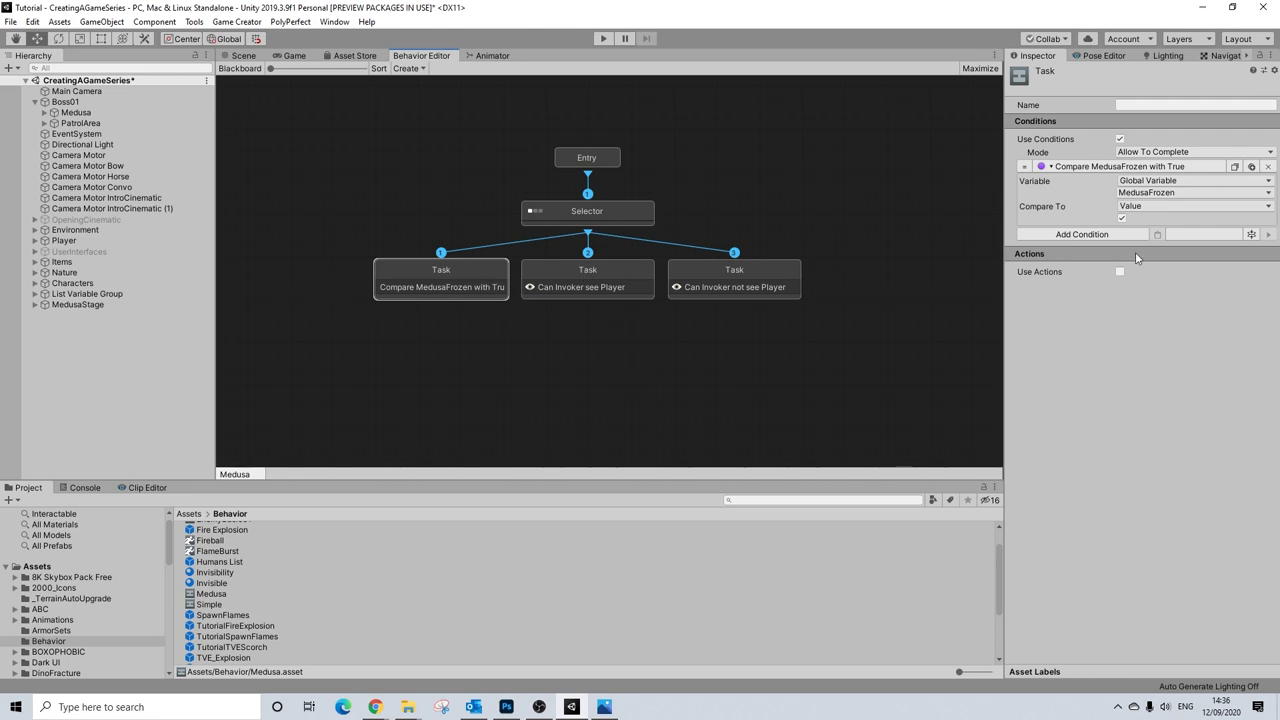
pyautogui.click(1120, 273)
pyautogui.click(1093, 287)
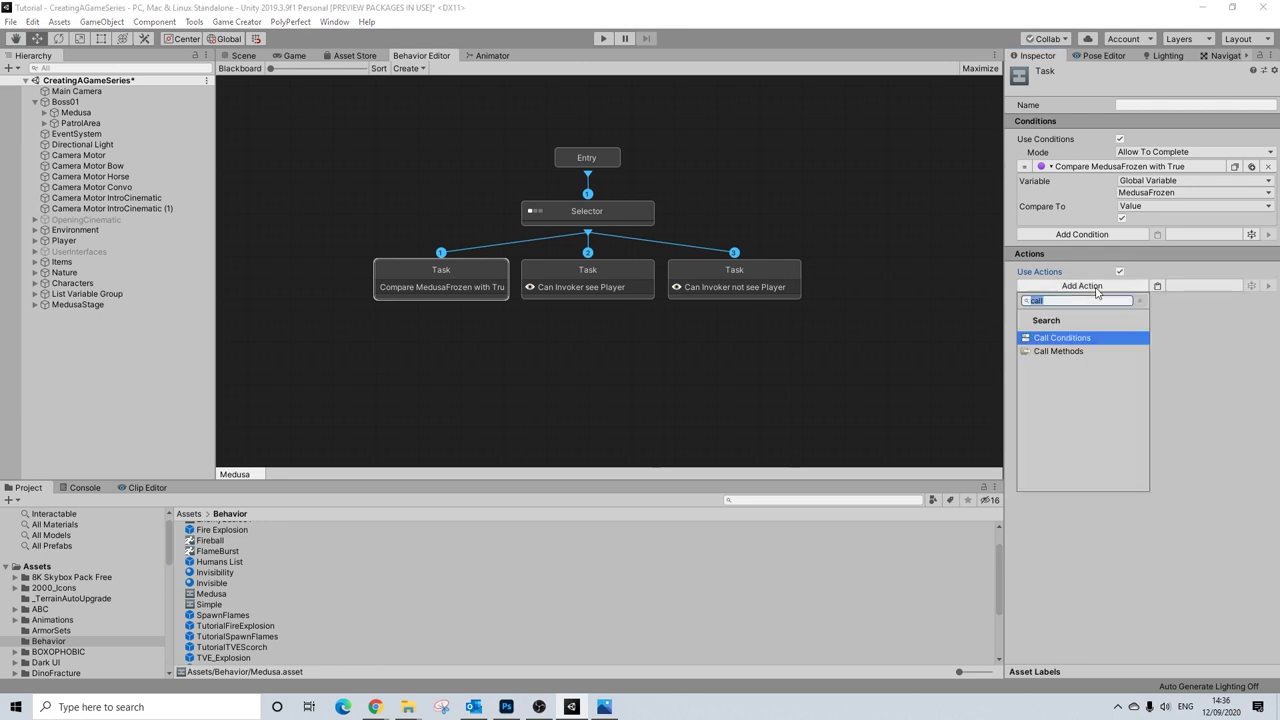
pyautogui.write('exec')
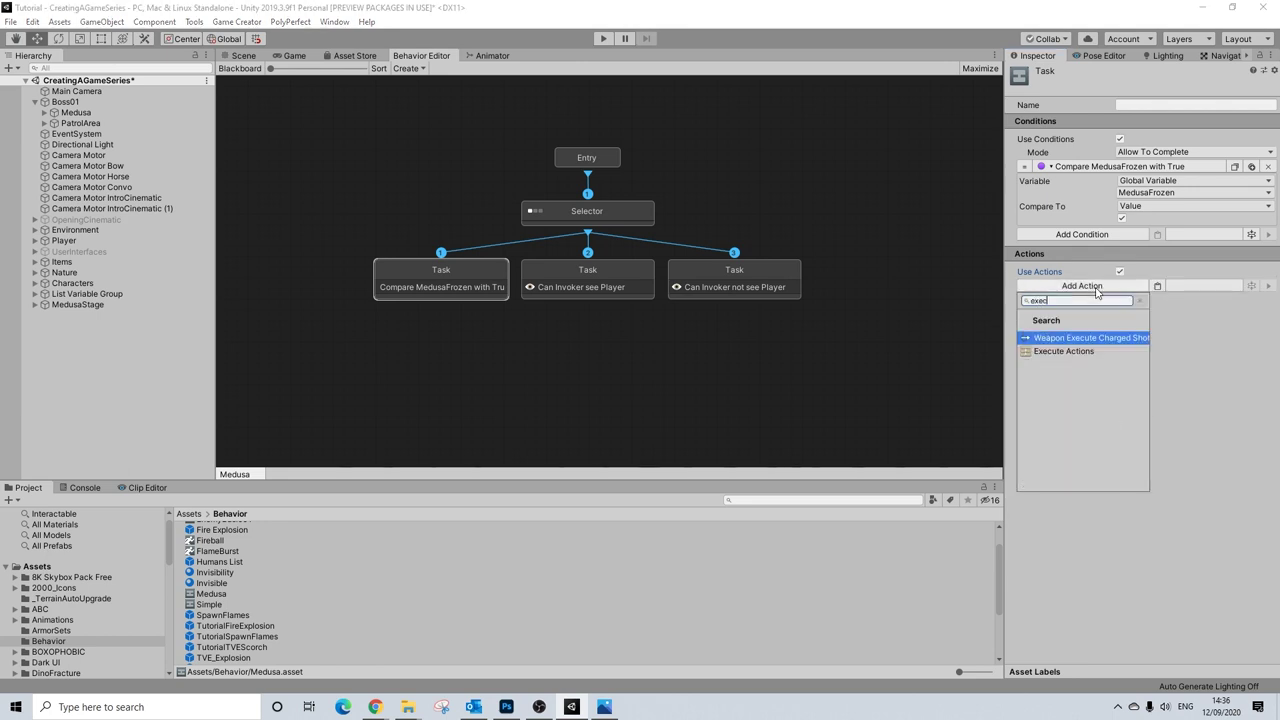
pyautogui.click(1042, 350)
pyautogui.click(1190, 300)
pyautogui.click(1150, 331)
pyautogui.click(1147, 325)
pyautogui.click(1150, 354)
# - Set the local variable of the Execute Actions entry to Frozen and enable Wait To Finish
pyautogui.write('MEdus')
pyautogui.press('BackSpace')
pyautogui.press('BackSpace')
pyautogui.press('BackSpace')
pyautogui.press('BackSpace')
pyautogui.write('edusaFrozen')
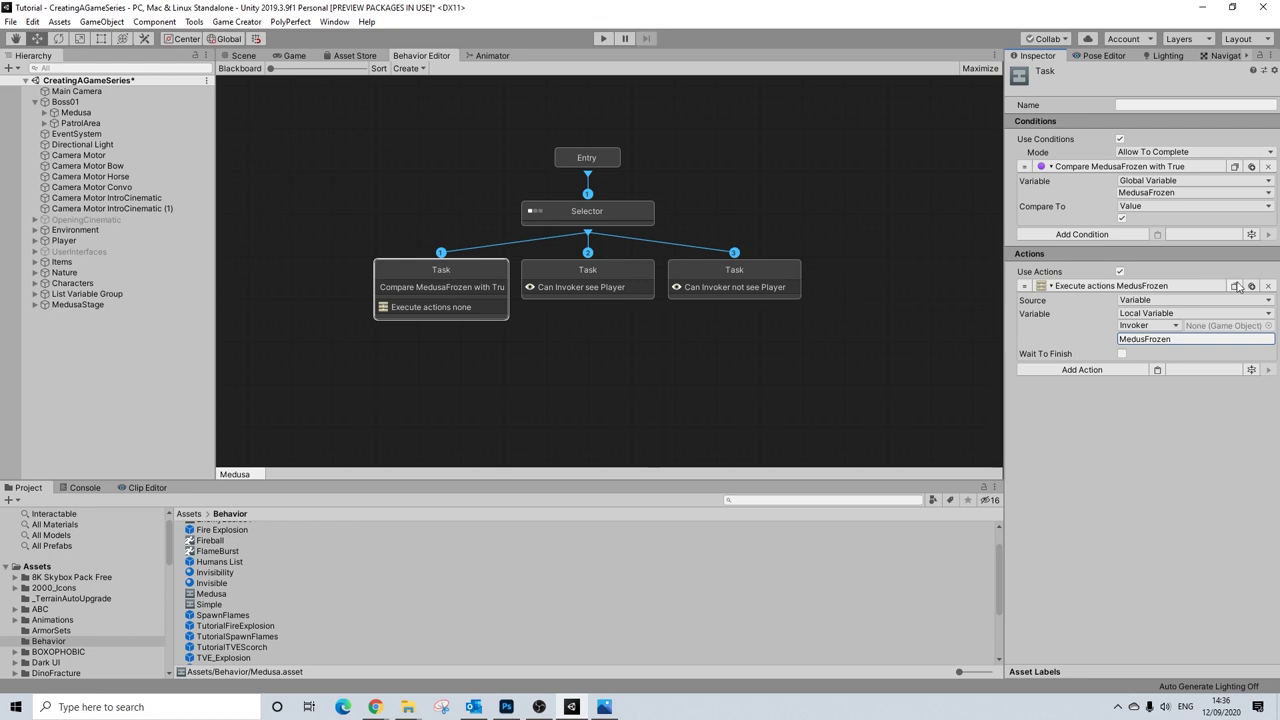
pyautogui.hotkey('ctrl', 'a')
pyautogui.write('Froze')
pyautogui.click(1123, 354)
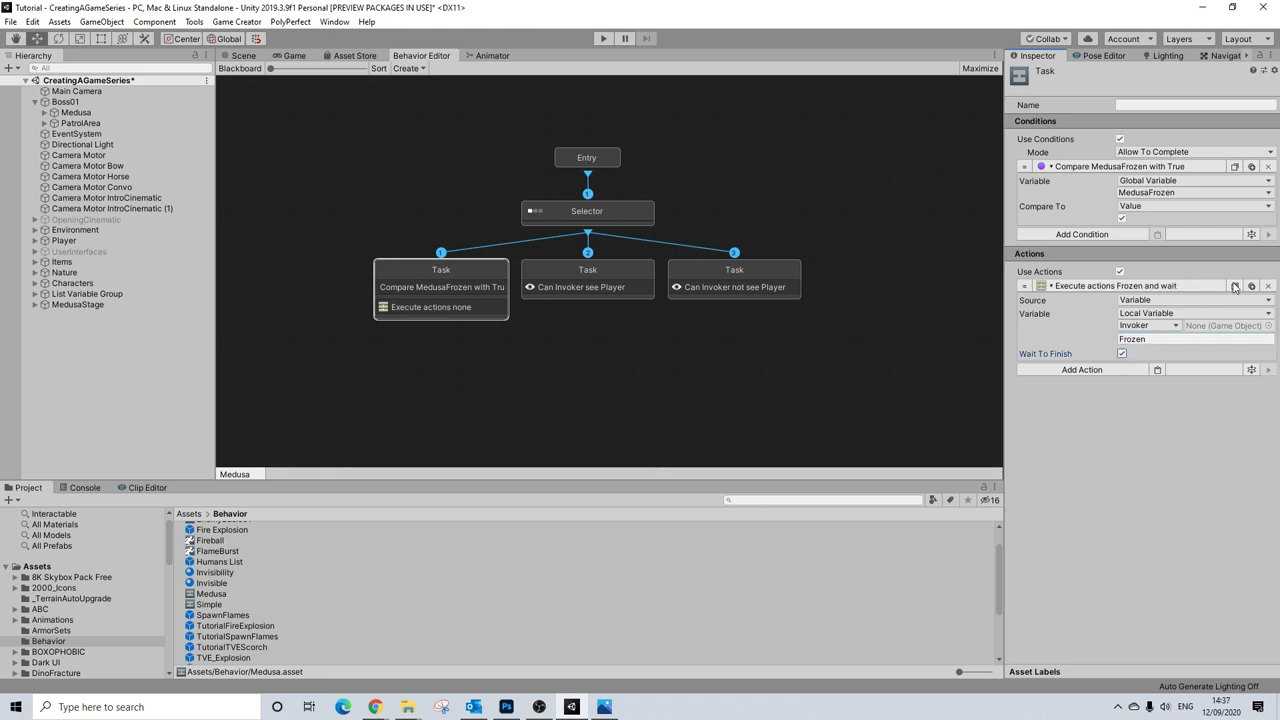
# - Enable actions on the second Task, paste the copied Execute Actions entry, and set its local variable to Combat
pyautogui.click(562, 268)
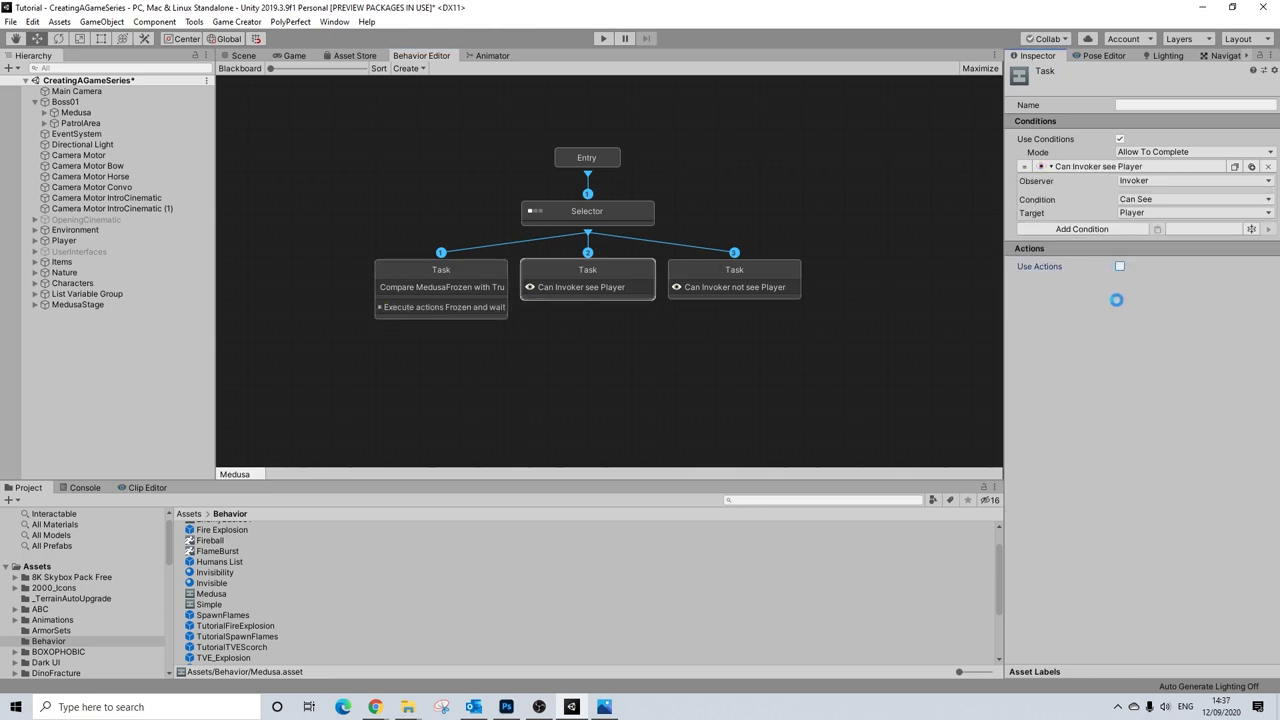
pyautogui.click(1158, 282)
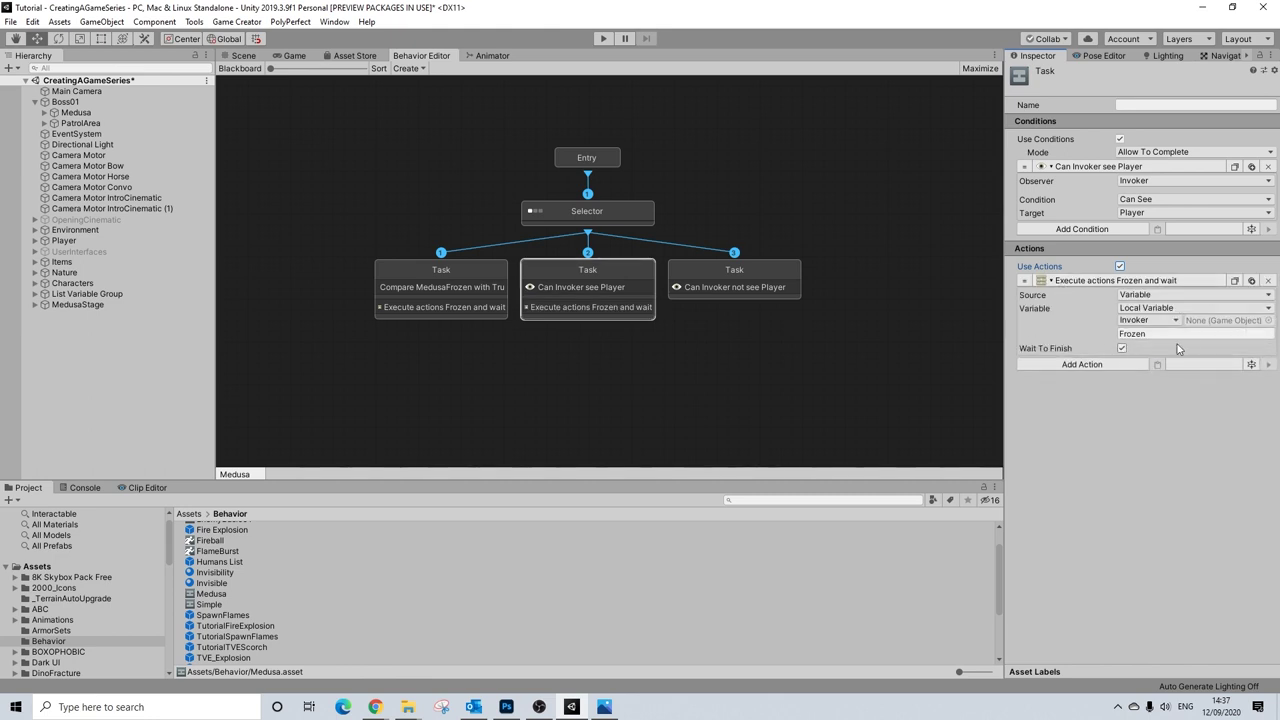
pyautogui.hotkey('ctrl', 'a')
pyautogui.write('Combat')
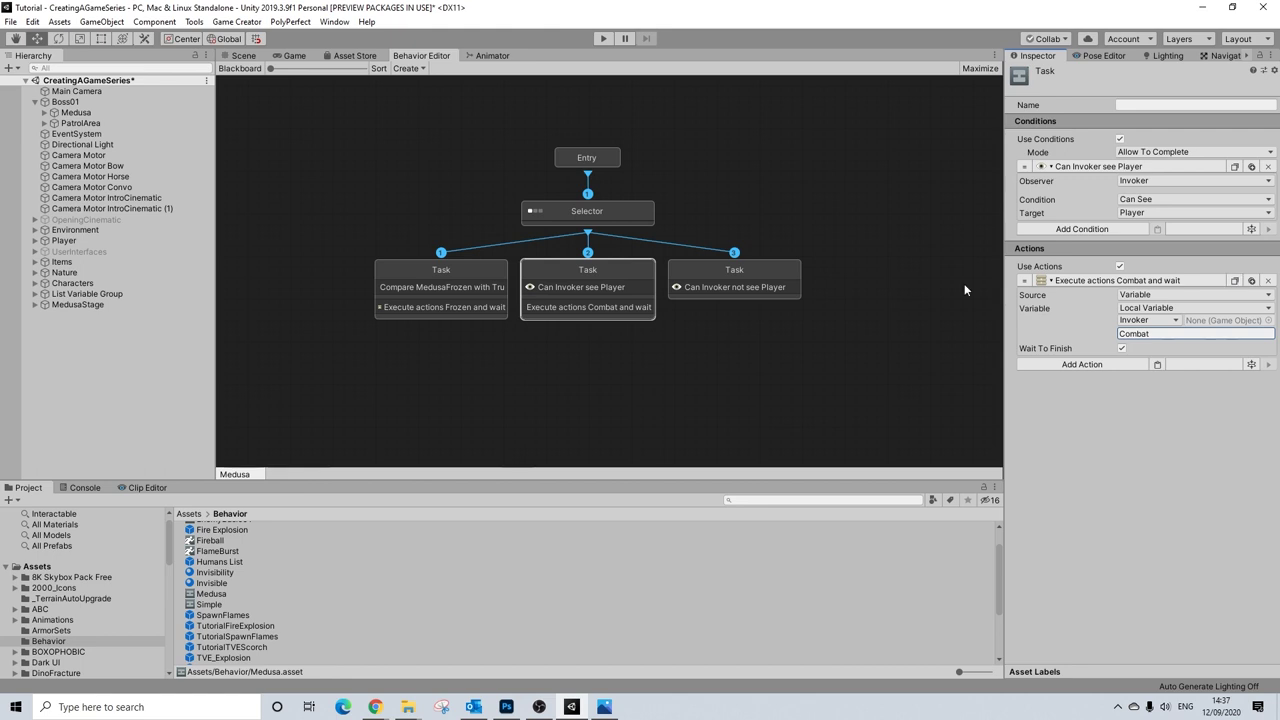
# - Enable actions on the third Task, paste the copied Execute Actions entry, and set its local variable to Patrol
pyautogui.click(736, 270)
pyautogui.click(1120, 266)
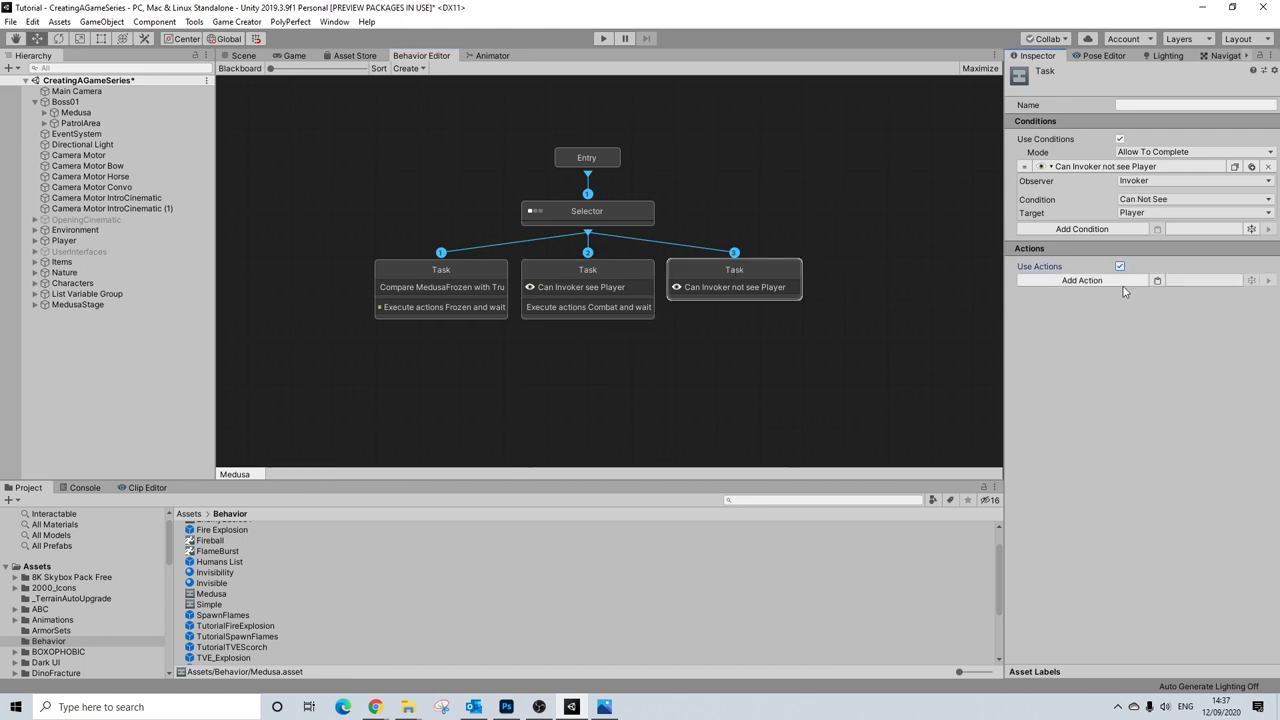
pyautogui.click(1158, 283)
pyautogui.click(1149, 334)
pyautogui.hotkey('ctrl', 'a')
pyautogui.write('Patrol')
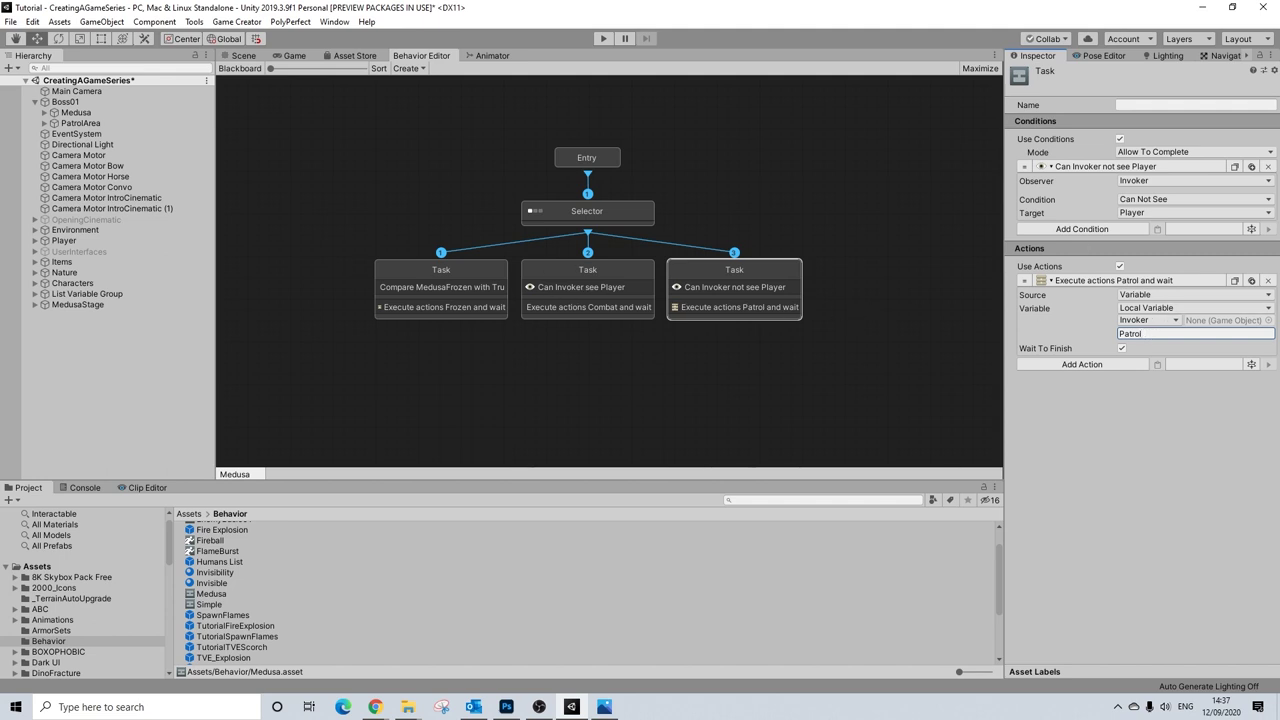
# - Add a Game Object parameter named Frozen to the behavior graph's Blackboard
pyautogui.click(242, 68)
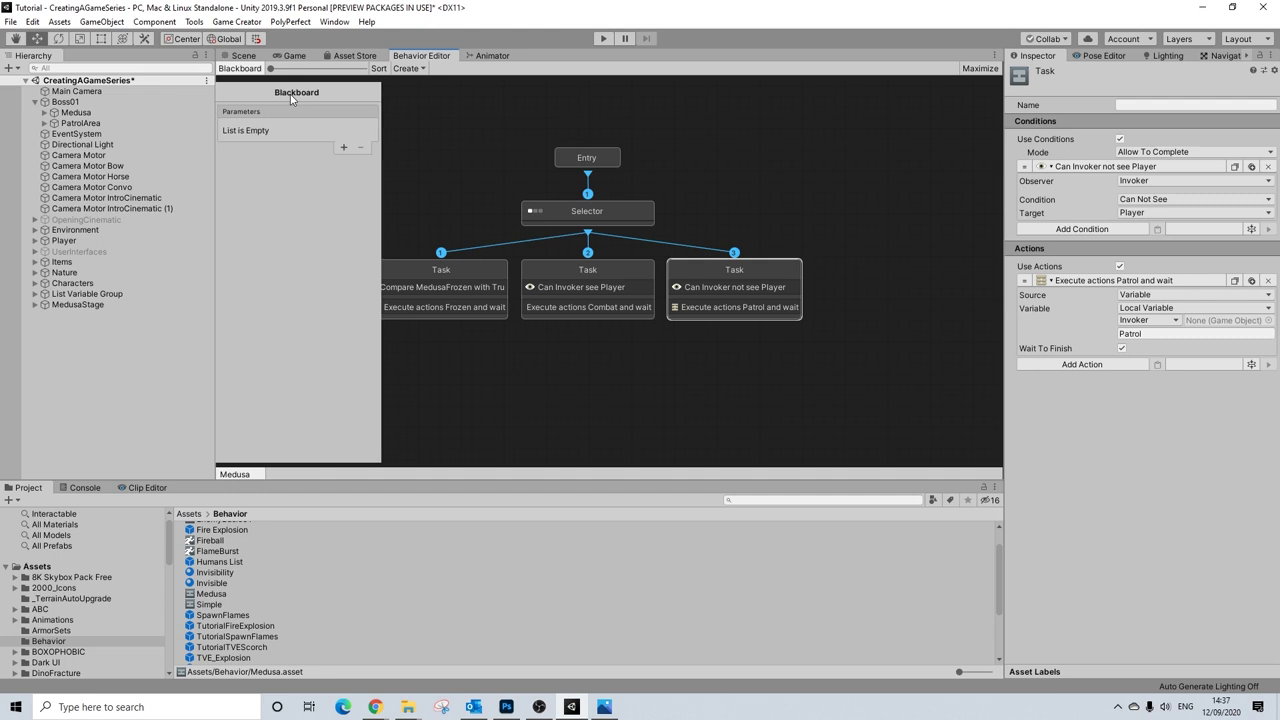
pyautogui.click(344, 147)
pyautogui.click(337, 130)
pyautogui.click(343, 278)
pyautogui.click(271, 129)
pyautogui.write('Frozen')
# - Add two more Game Object parameters named Combat and Patrol to the Blackboard and save the scene
pyautogui.click(344, 147)
pyautogui.click(258, 148)
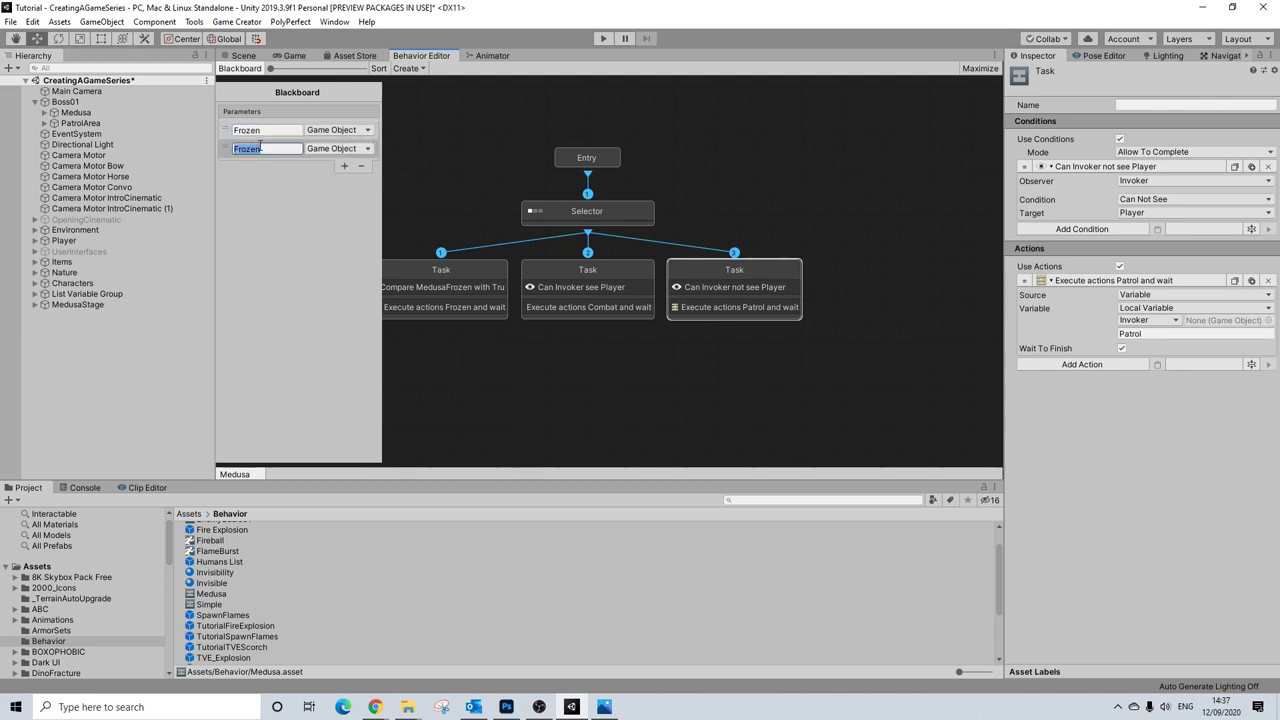
pyautogui.write('Combat')
pyautogui.click(342, 167)
pyautogui.click(265, 168)
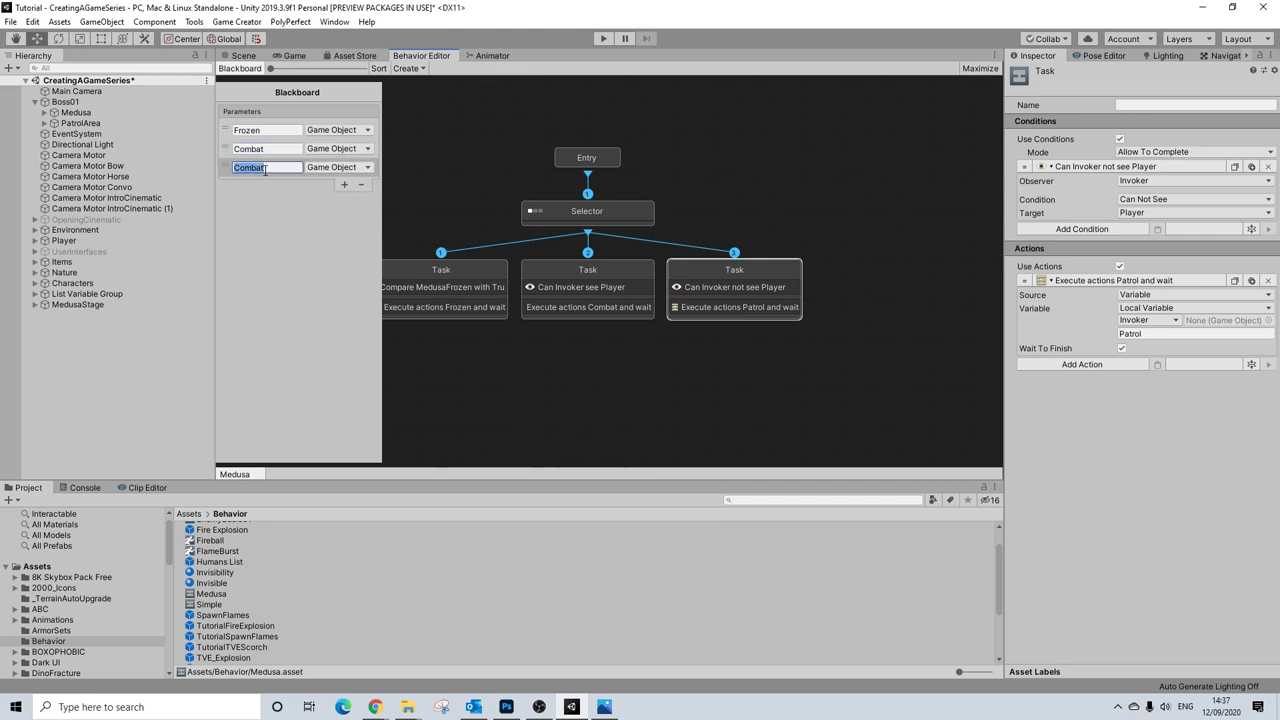
pyautogui.write('Patrol')
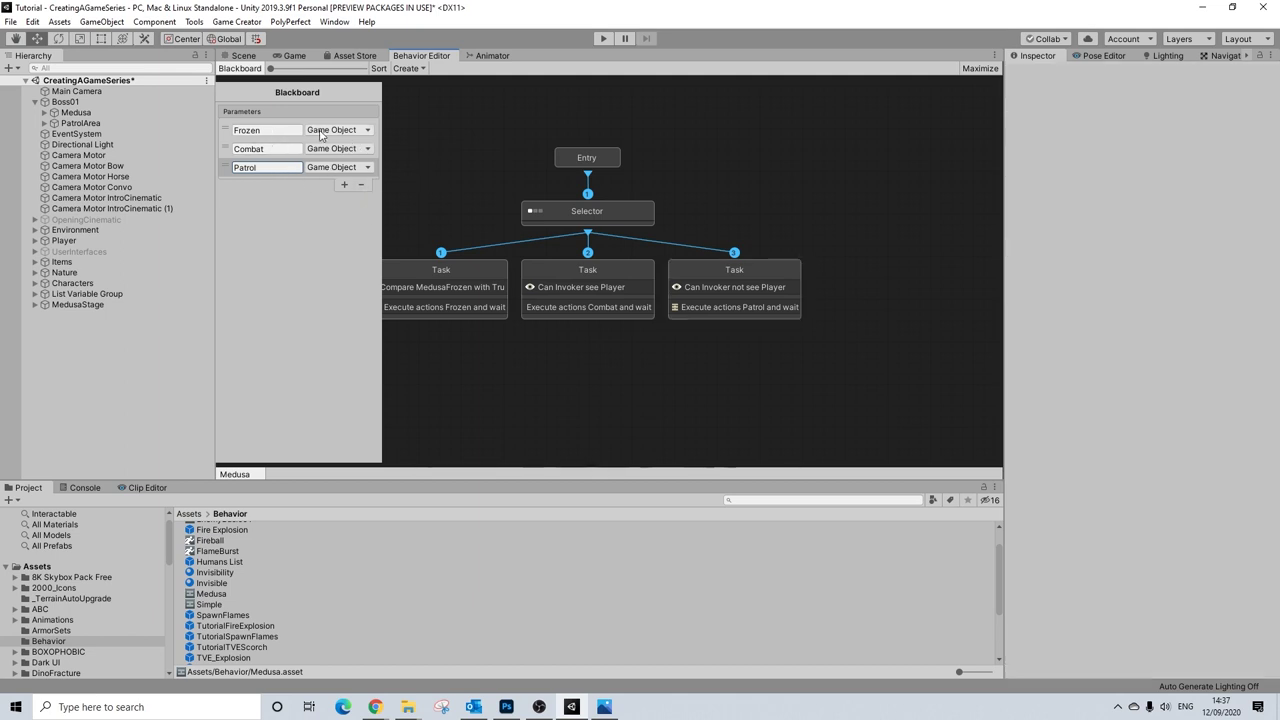
pyautogui.hotkey('ctrl', 's')
# - Assign the Medusa behavior graph to the Behavior component of the Medusa character under Boss01
pyautogui.click(247, 57)
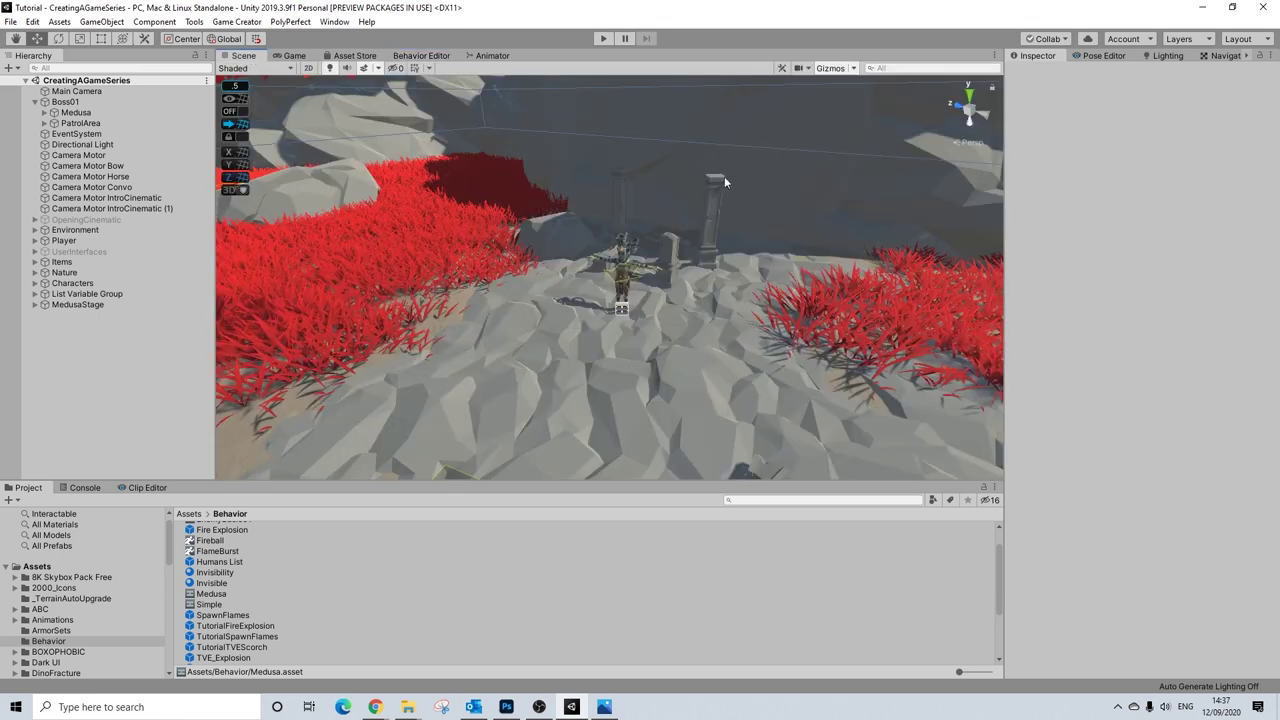
pyautogui.click(65, 103)
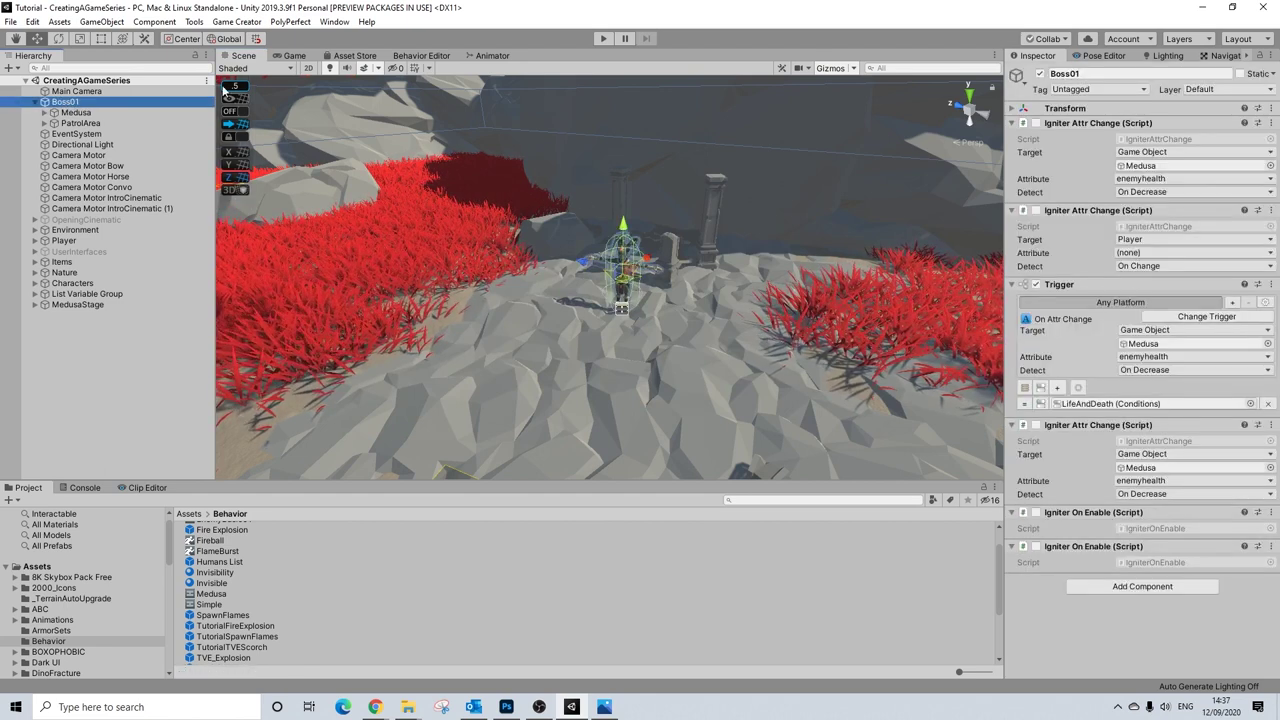
pyautogui.click(75, 112)
pyautogui.scroll(-5, 1173, 406)
pyautogui.scroll(-5, 1173, 406)
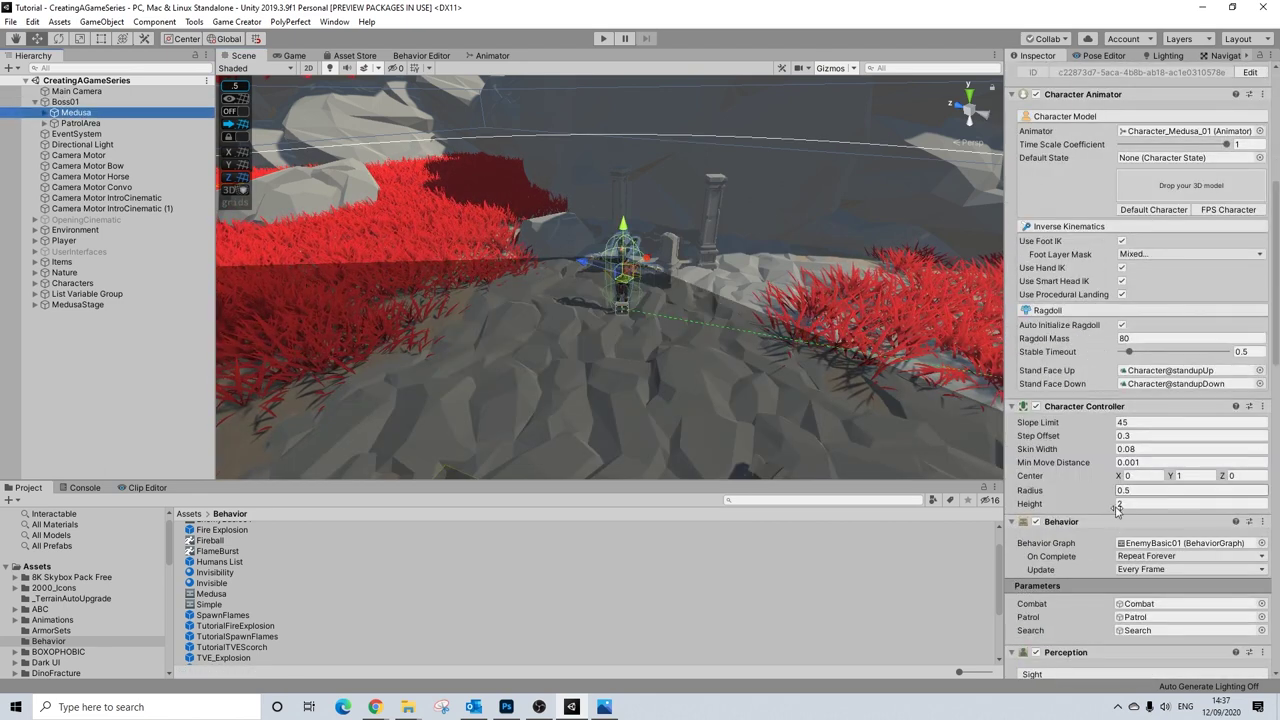
pyautogui.moveTo(212, 594); pyautogui.dragTo(1190, 543)
pyautogui.scroll(-3, 1120, 617)
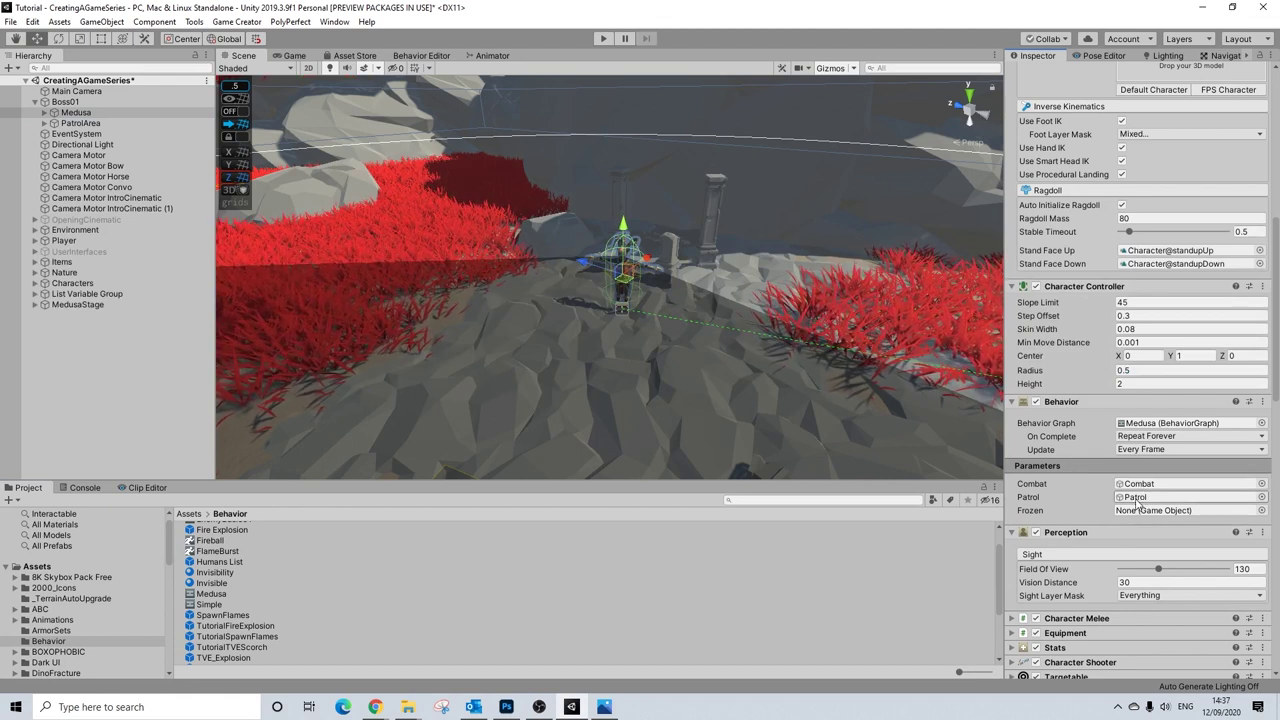
# - Delete the Combat and Search child objects of the Medusa character
pyautogui.click(45, 113)
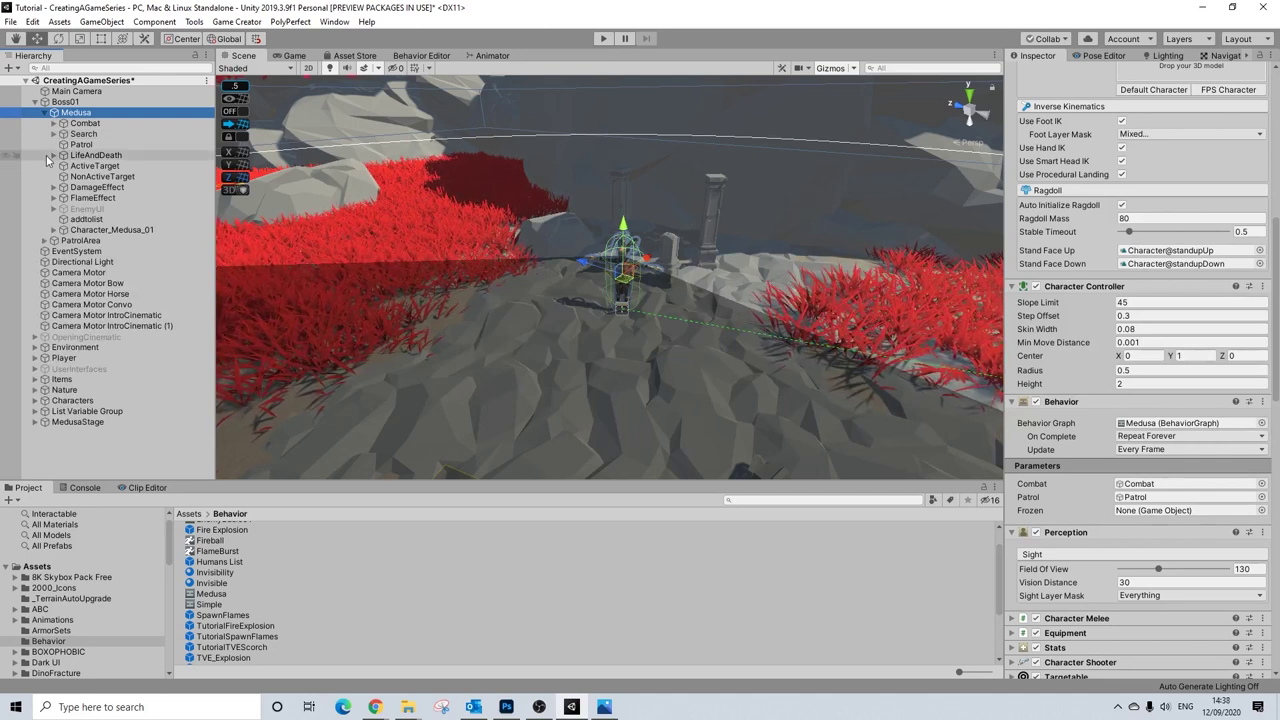
pyautogui.click(84, 123)
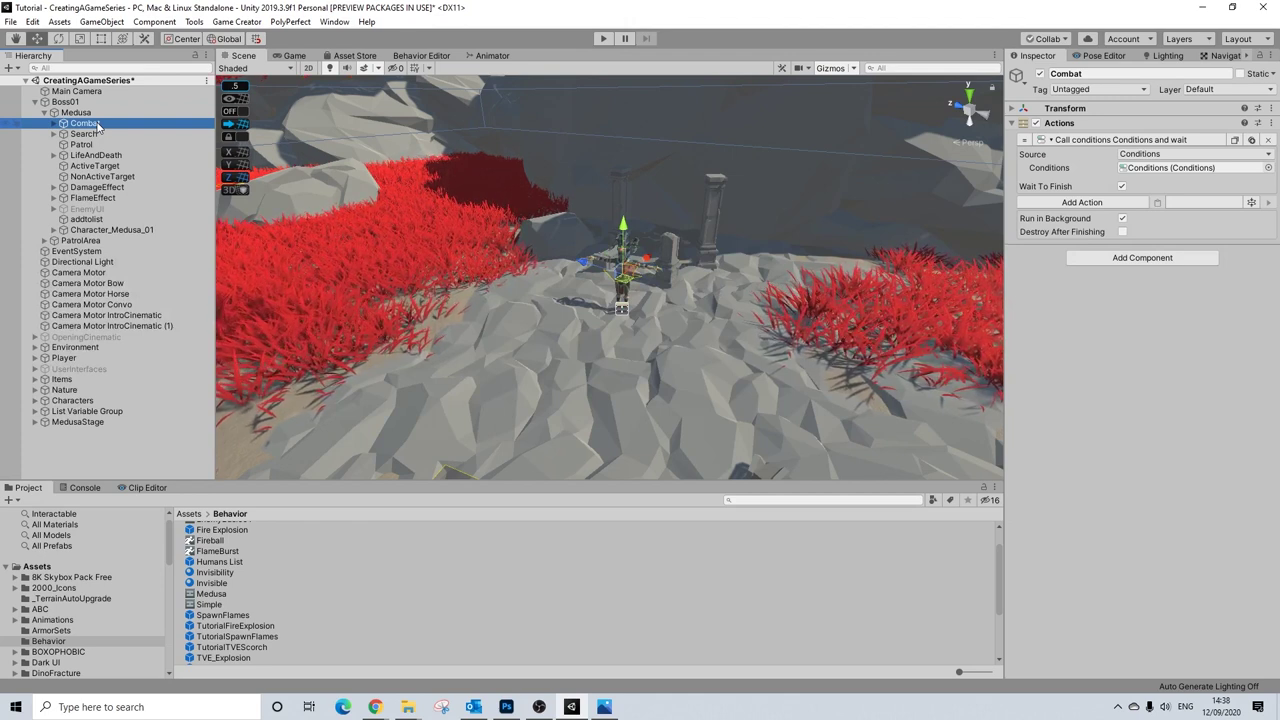
pyautogui.press('Delete')
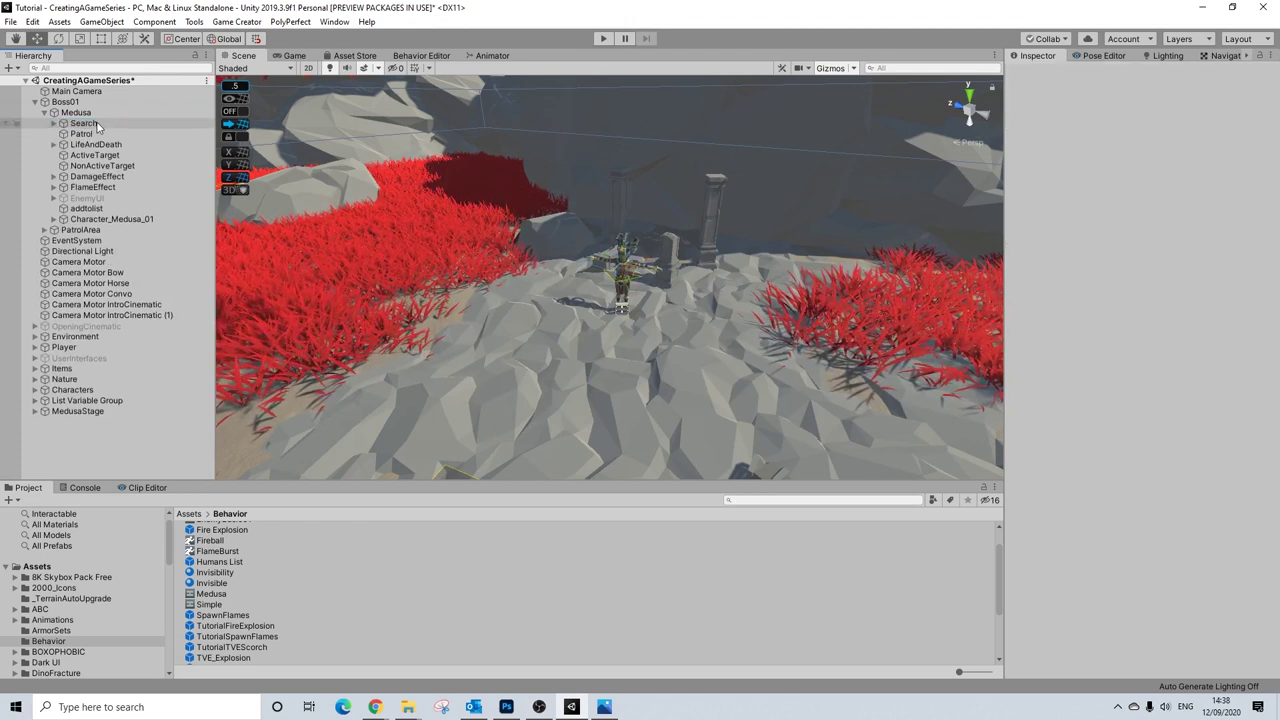
pyautogui.click(84, 123)
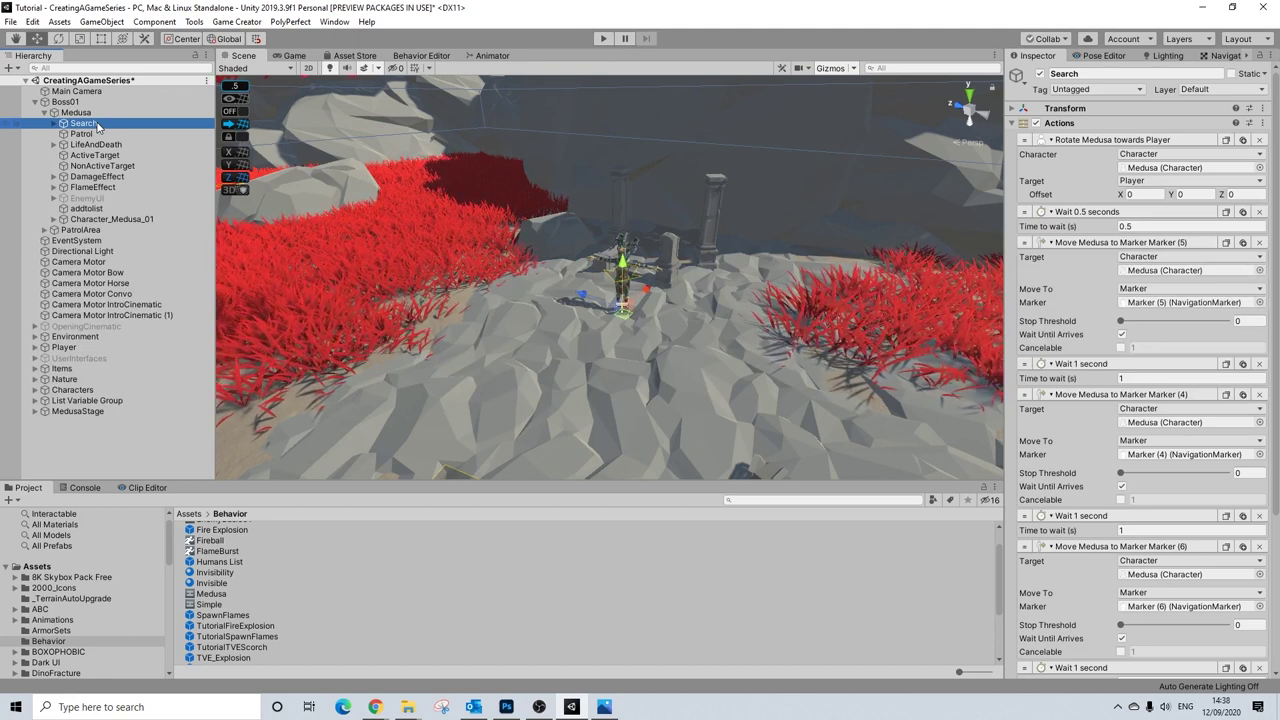
pyautogui.press('Delete')
# - Set the first wait in Medusa's Patrol actions to 3 seconds
pyautogui.click(90, 123)
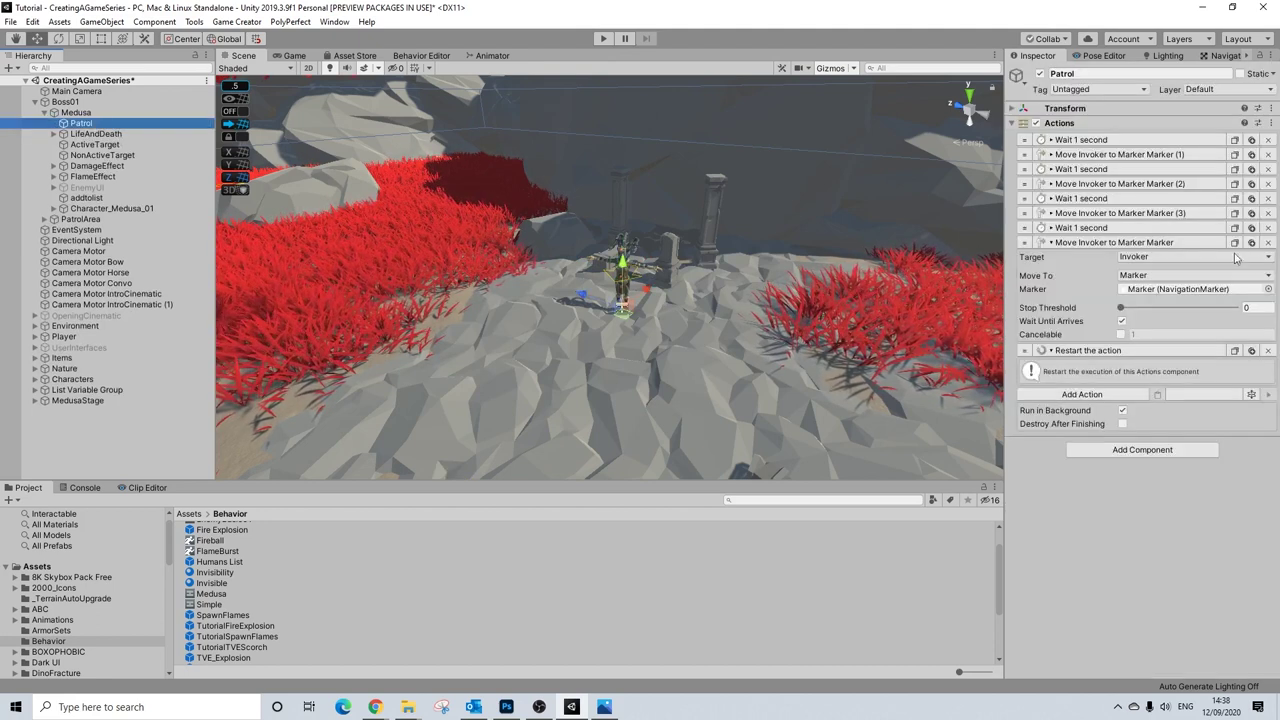
pyautogui.click(1068, 243)
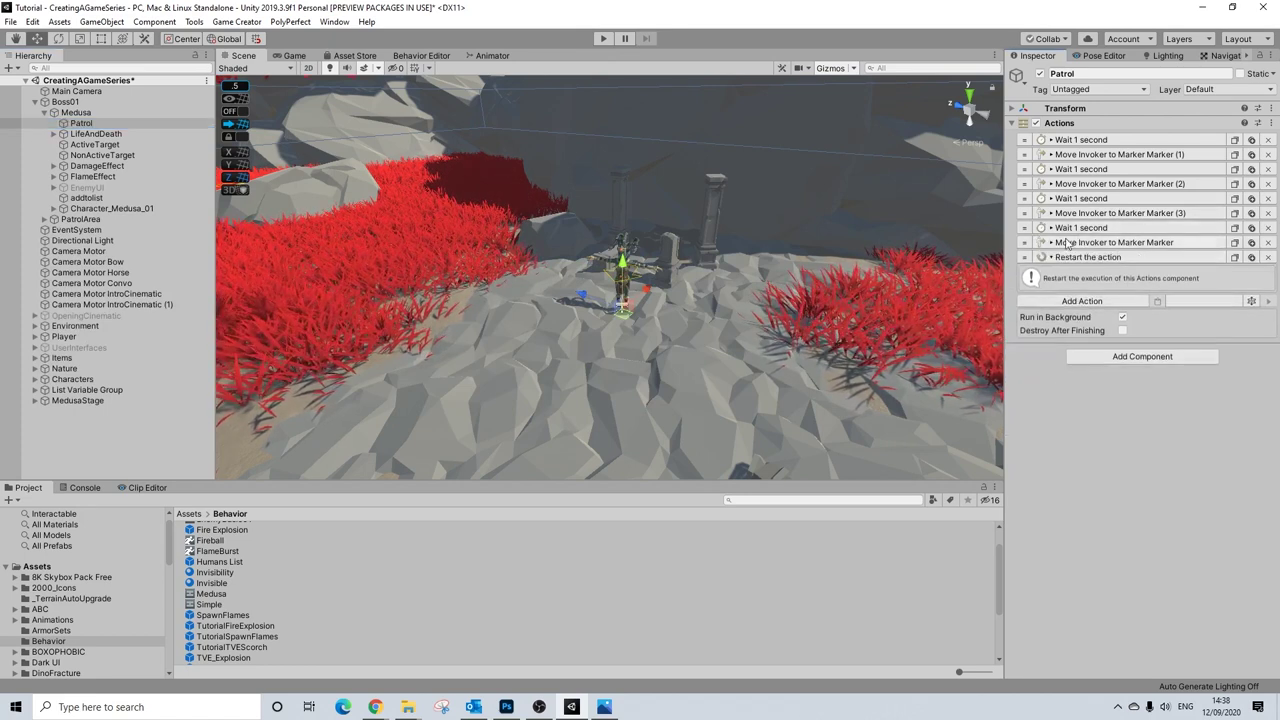
pyautogui.click(1110, 140)
pyautogui.click(1141, 155)
pyautogui.write('3')
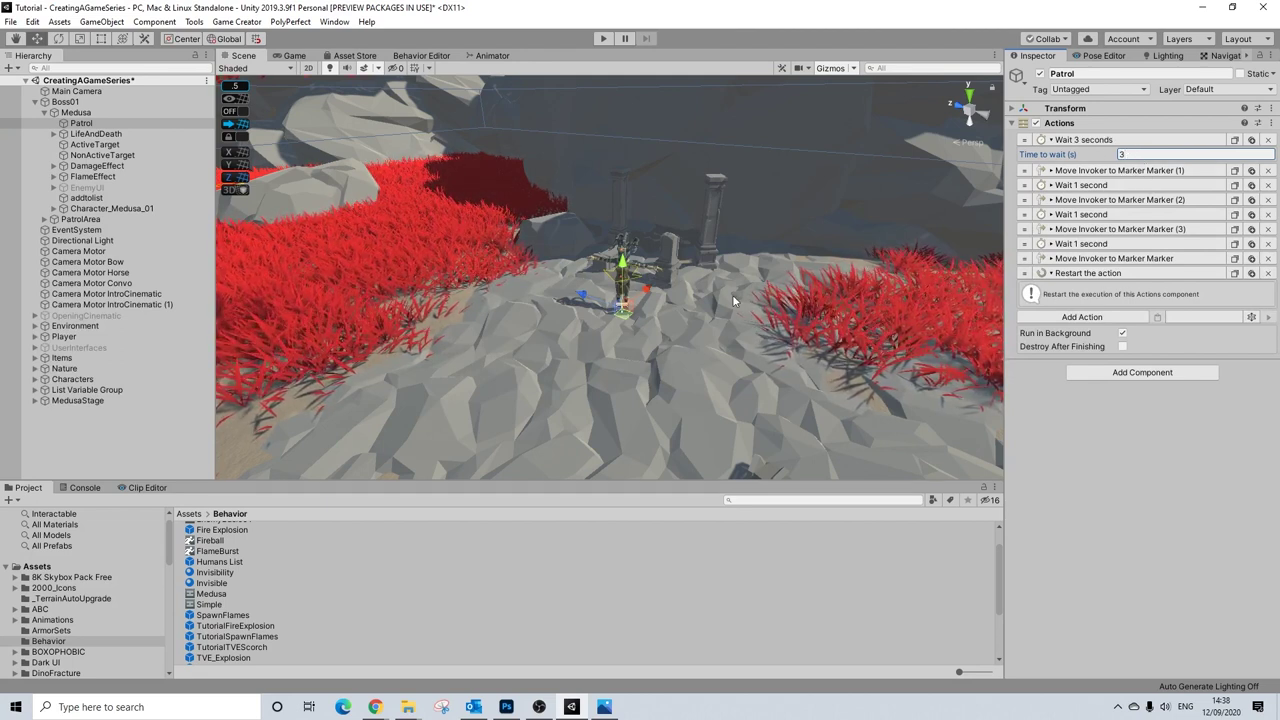
pyautogui.keyDown('alt'); pyautogui.moveTo(686, 210); pyautogui.dragTo(774, 239); pyautogui.keyUp('alt')
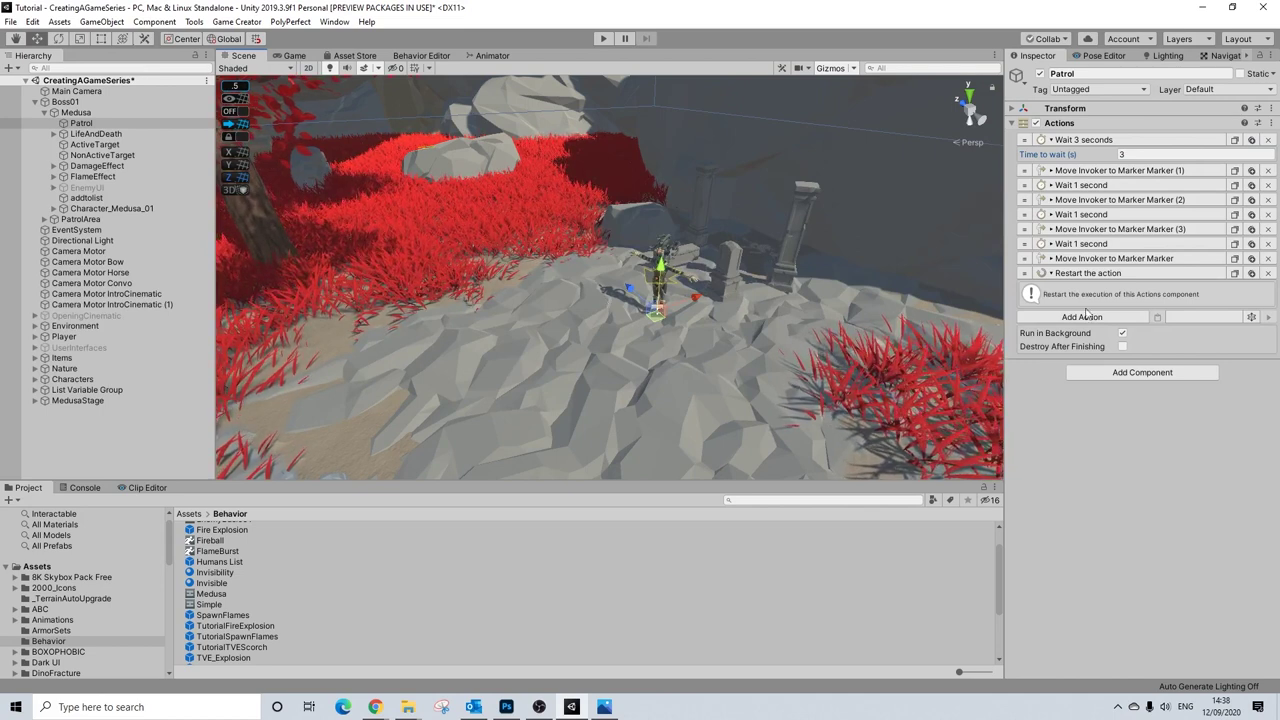
pyautogui.click(1092, 124)
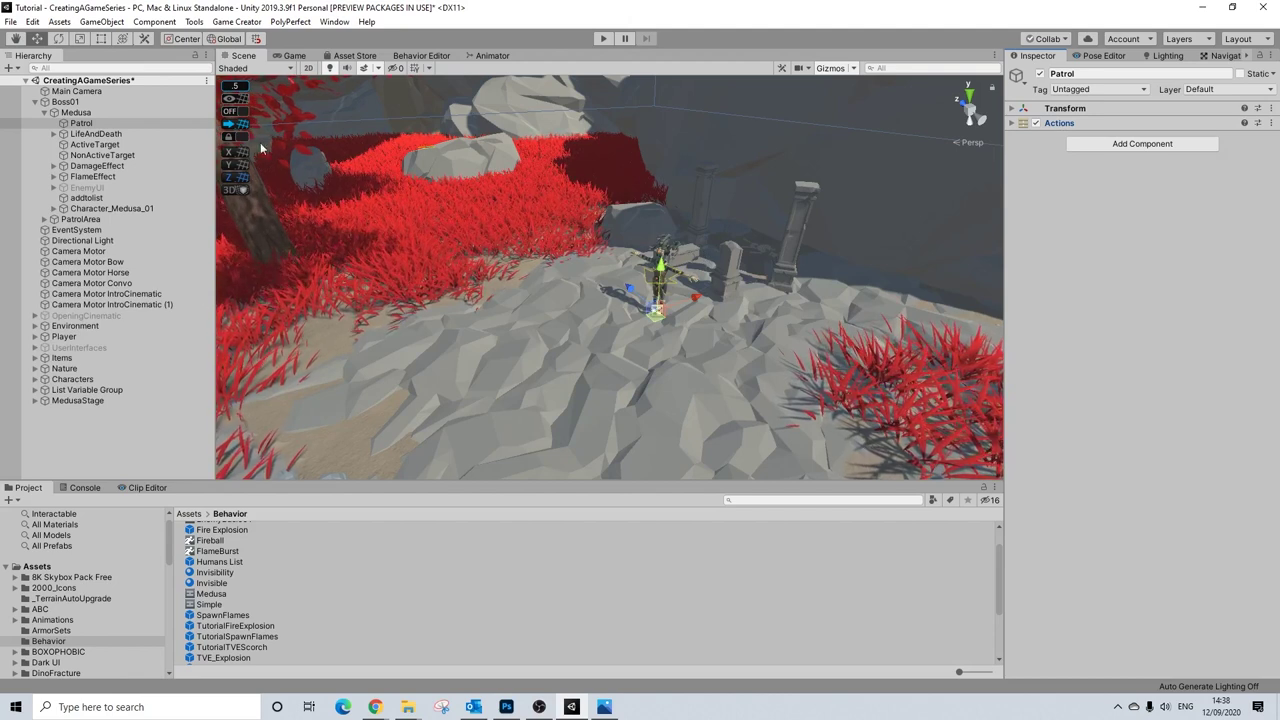
pyautogui.click(86, 133)
pyautogui.click(82, 123)
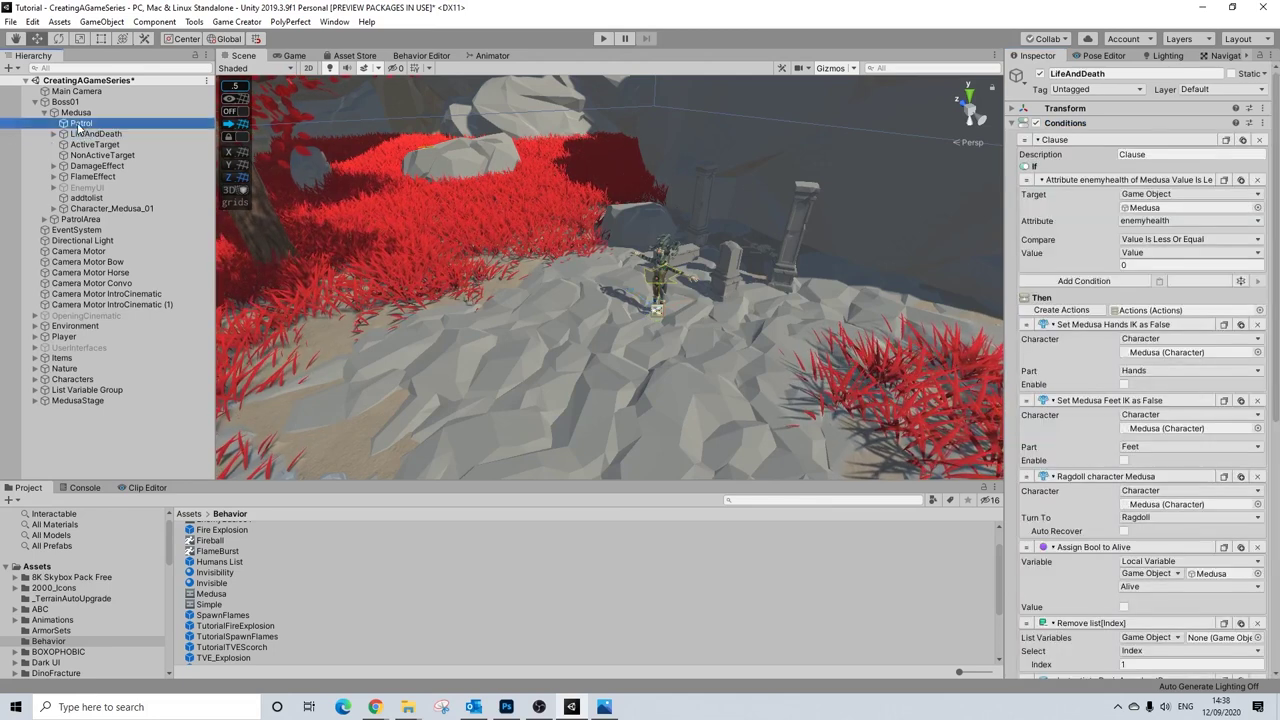
pyautogui.rightClick(100, 112)
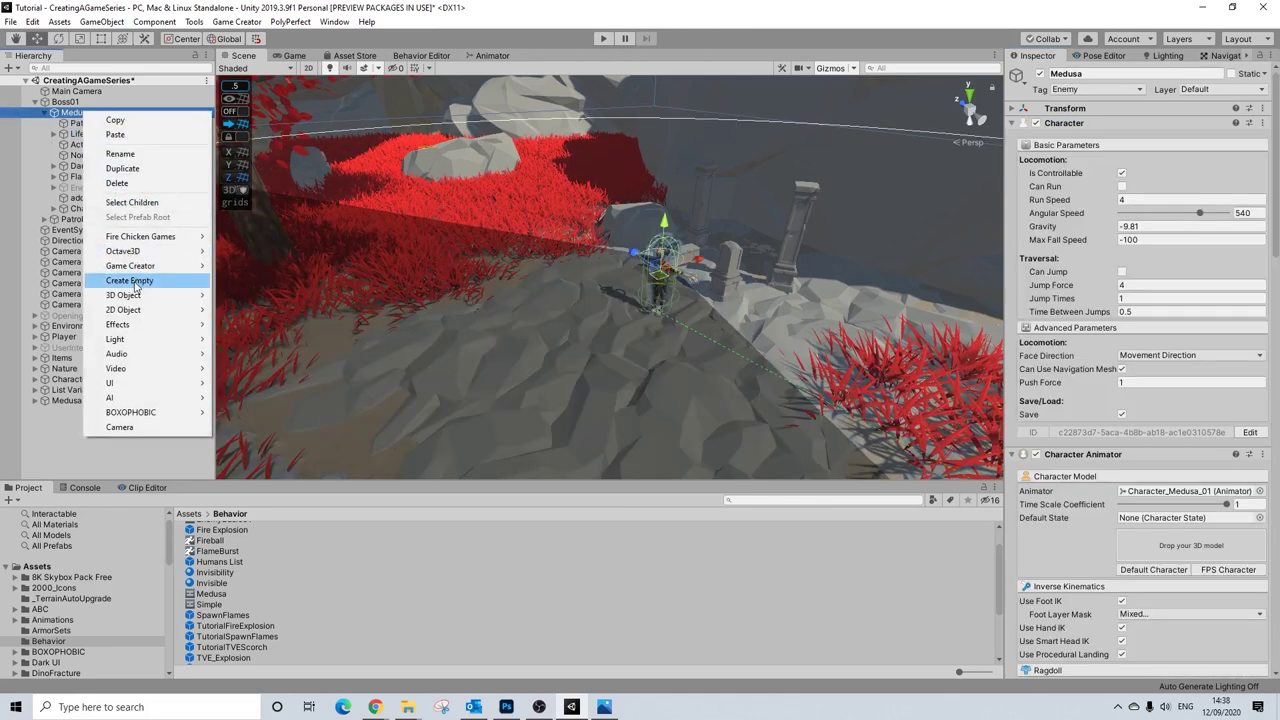
pyautogui.click(130, 281)
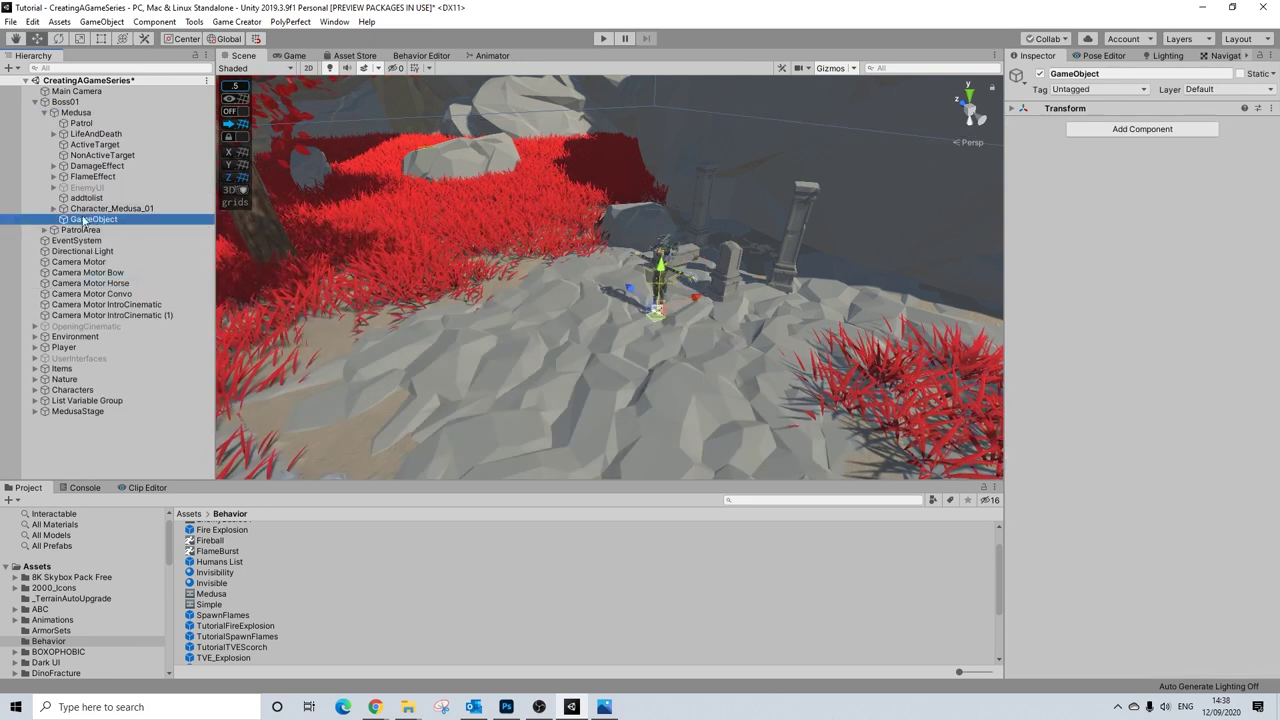
pyautogui.click(86, 211)
pyautogui.click(86, 219)
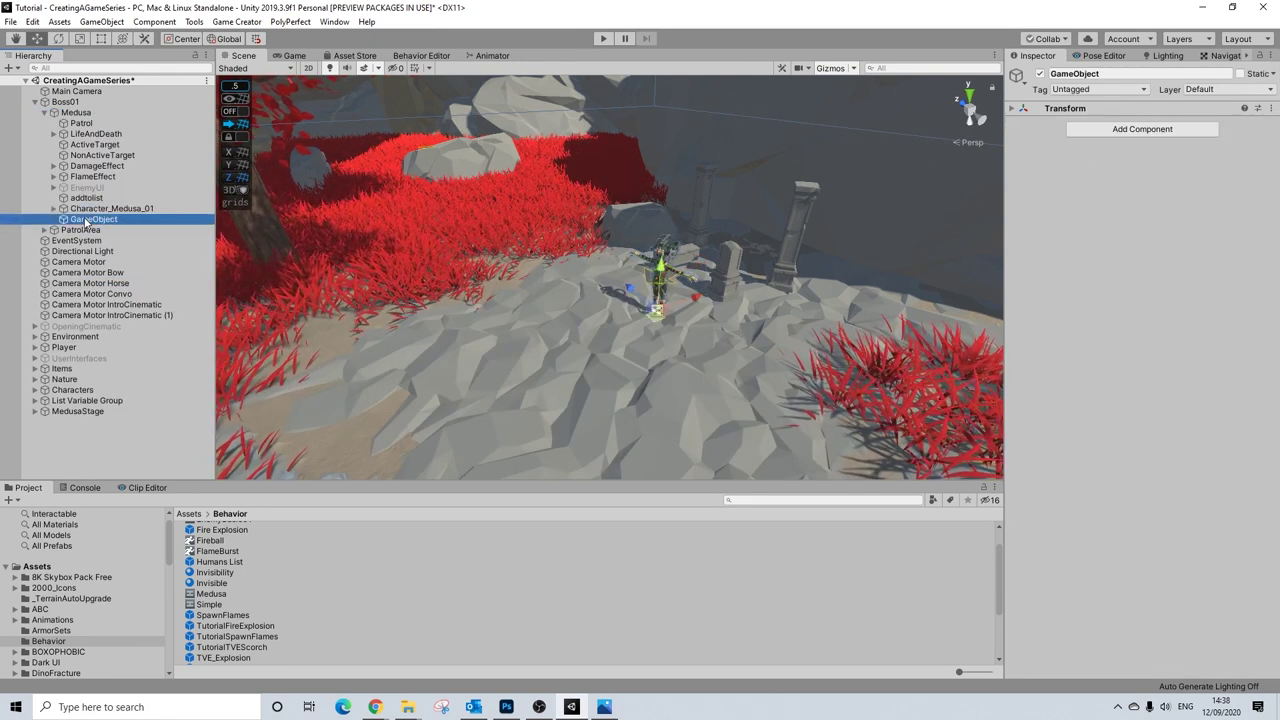
pyautogui.press('Delete')
# - Create a new Game Creator Actions object on Medusa's Patrol child object
pyautogui.rightClick(88, 113)
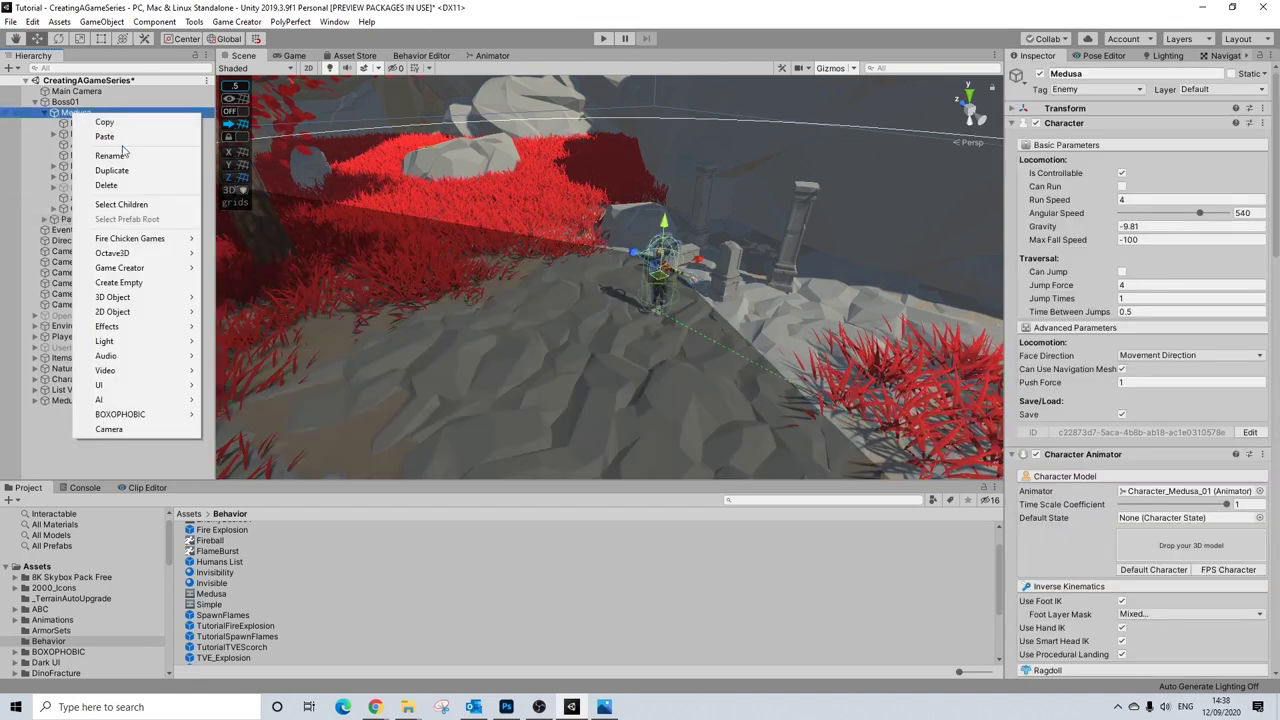
pyautogui.click(64, 126)
pyautogui.rightClick(64, 124)
pyautogui.click(60, 130)
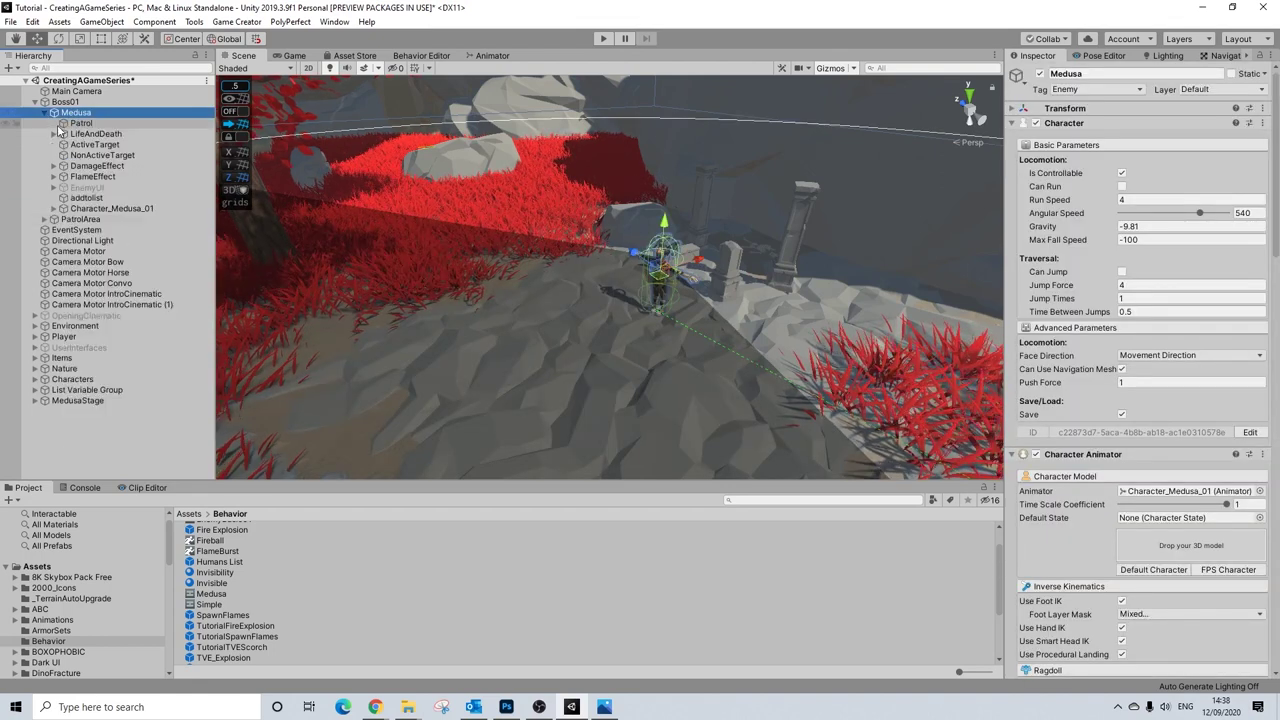
pyautogui.click(78, 123)
pyautogui.rightClick(76, 123)
pyautogui.moveTo(175, 278)
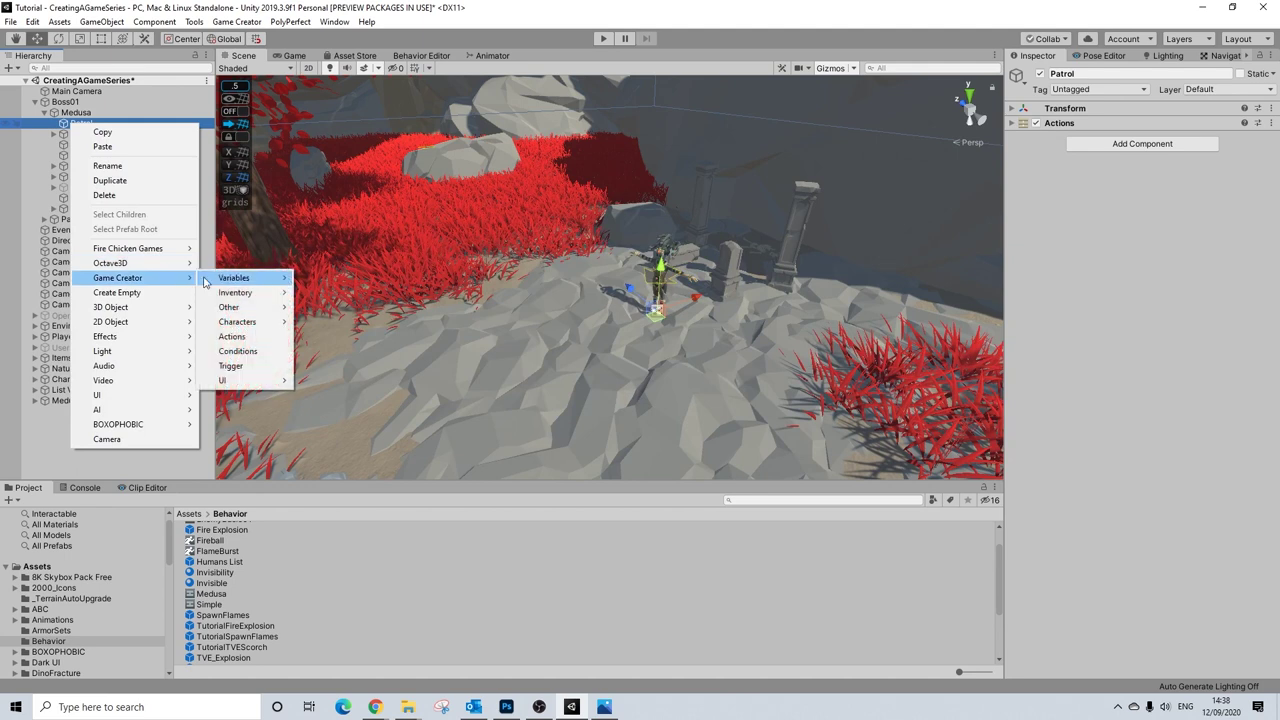
pyautogui.click(252, 338)
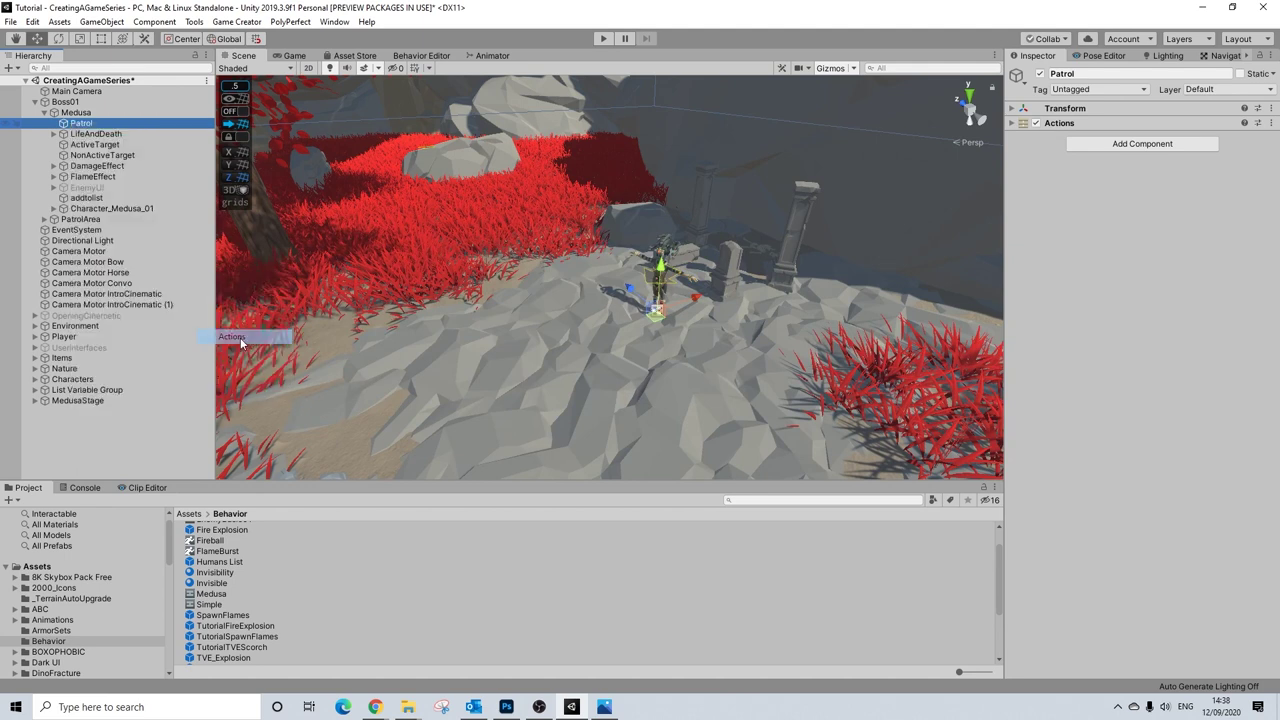
# - Create another Game Creator Actions object under Patrol and move both new Actions objects out to sit directly under Medusa
pyautogui.rightClick(76, 123)
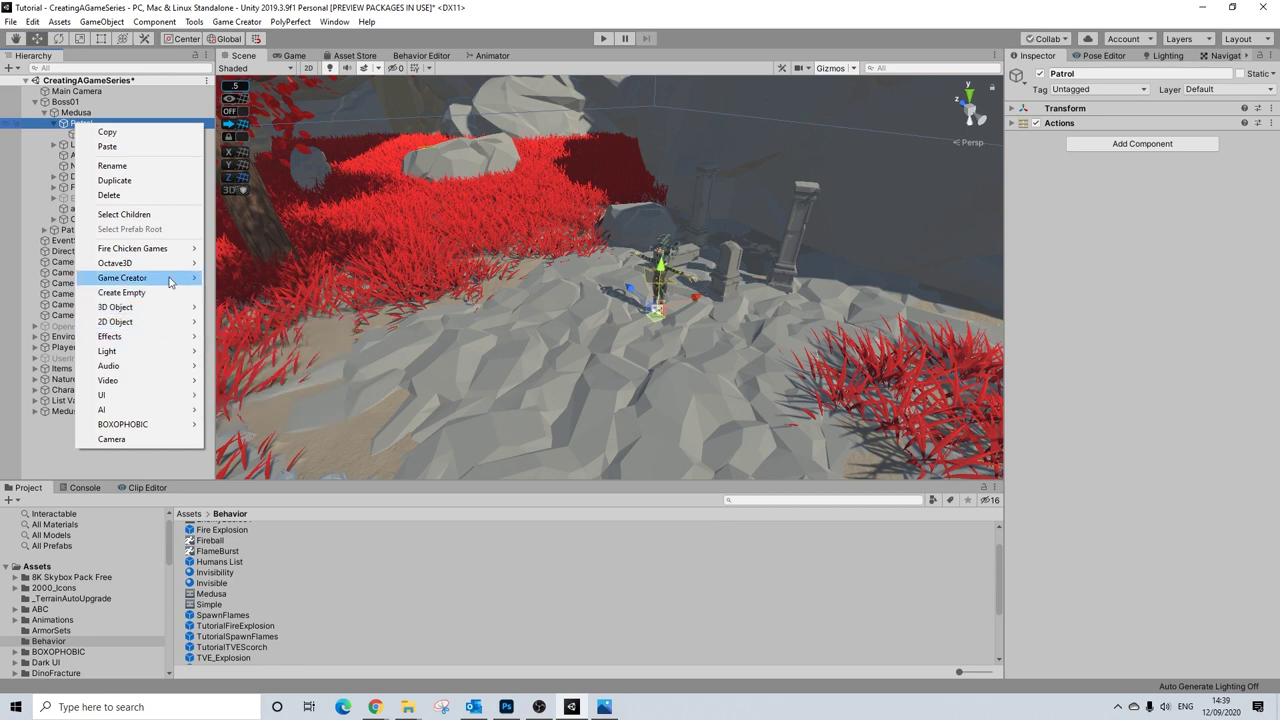
pyautogui.moveTo(160, 316)
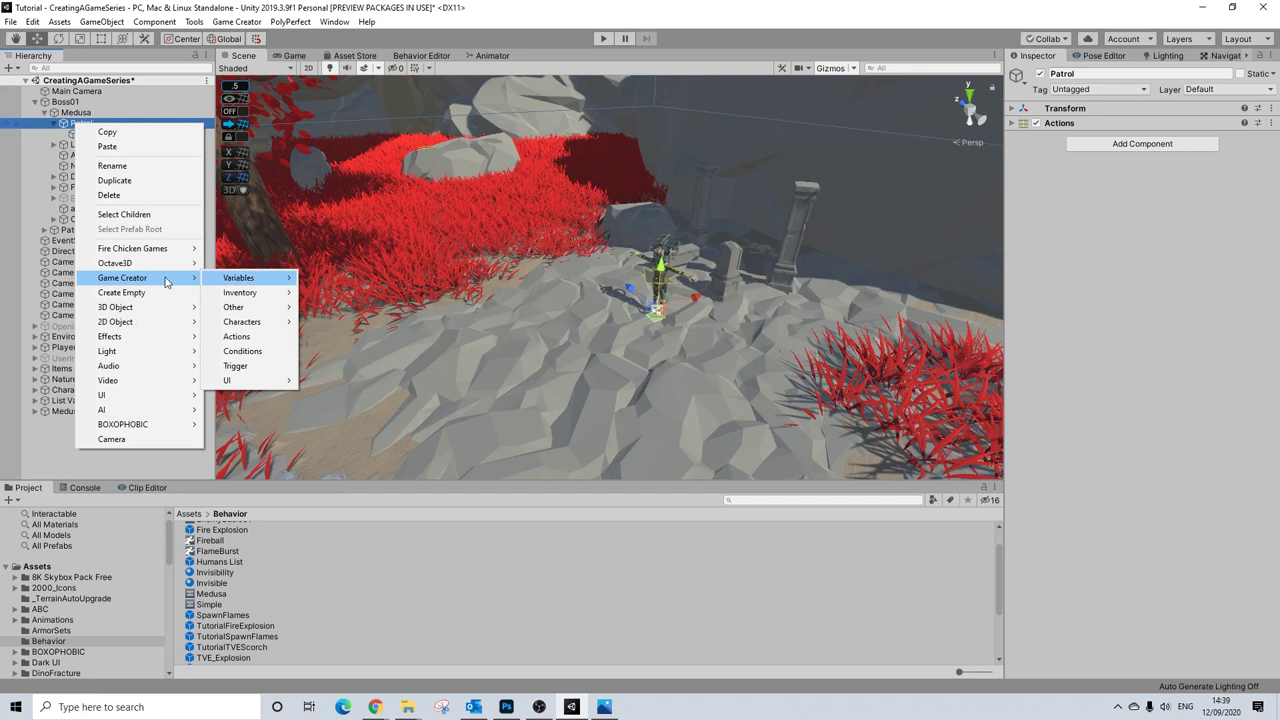
pyautogui.click(237, 337)
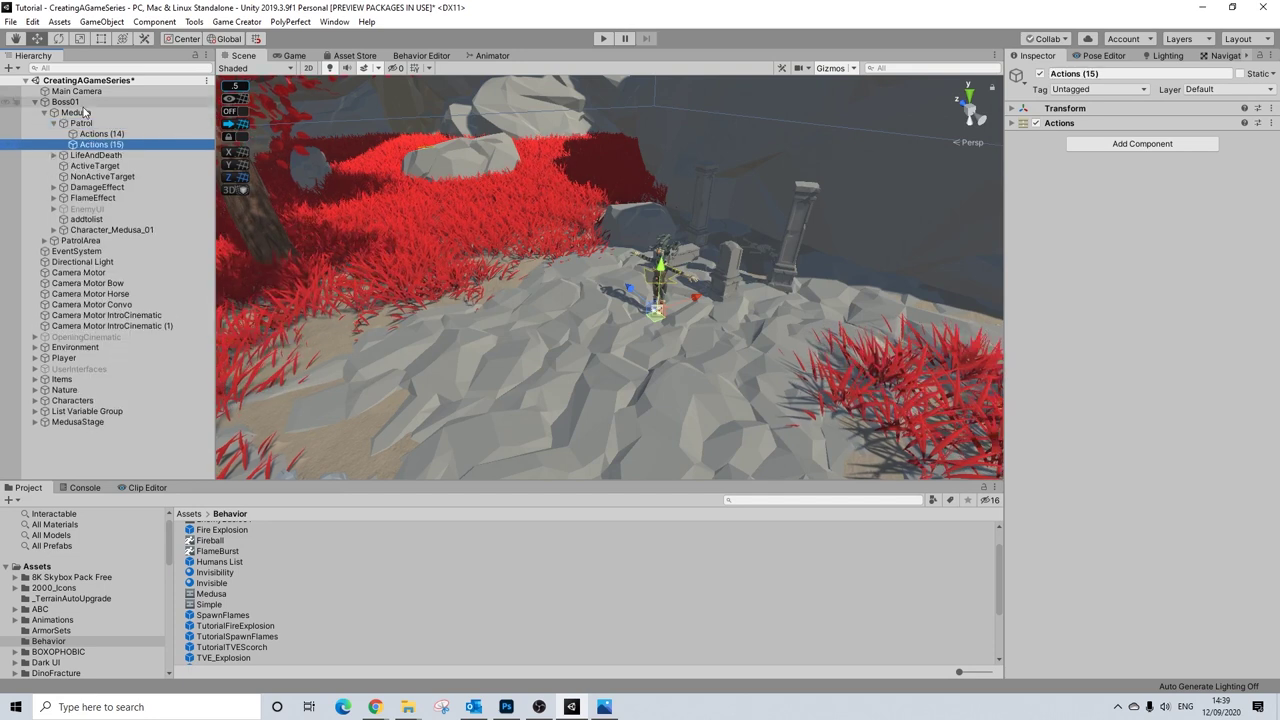
pyautogui.moveTo(78, 127); pyautogui.dragTo(80, 118)
# - Rename Actions (15) as Frozen and Actions (14) as Combat
pyautogui.click(92, 122)
pyautogui.click(1087, 75)
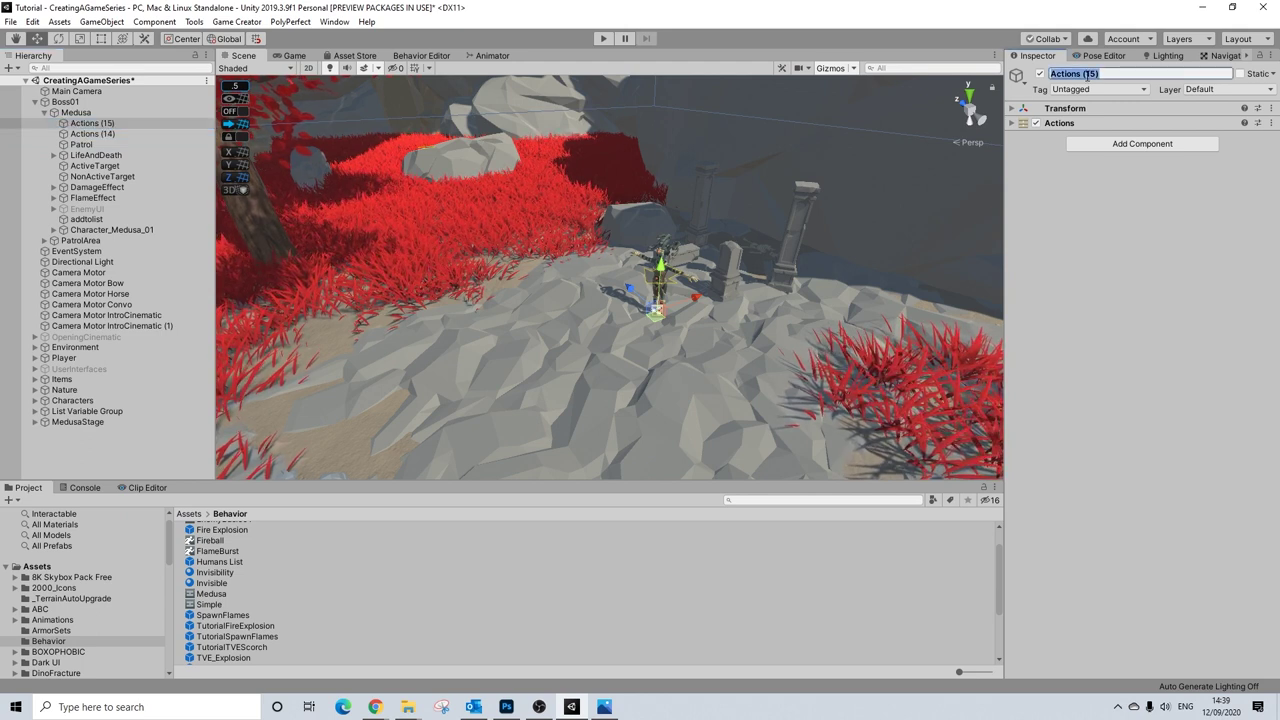
pyautogui.write('Frozen')
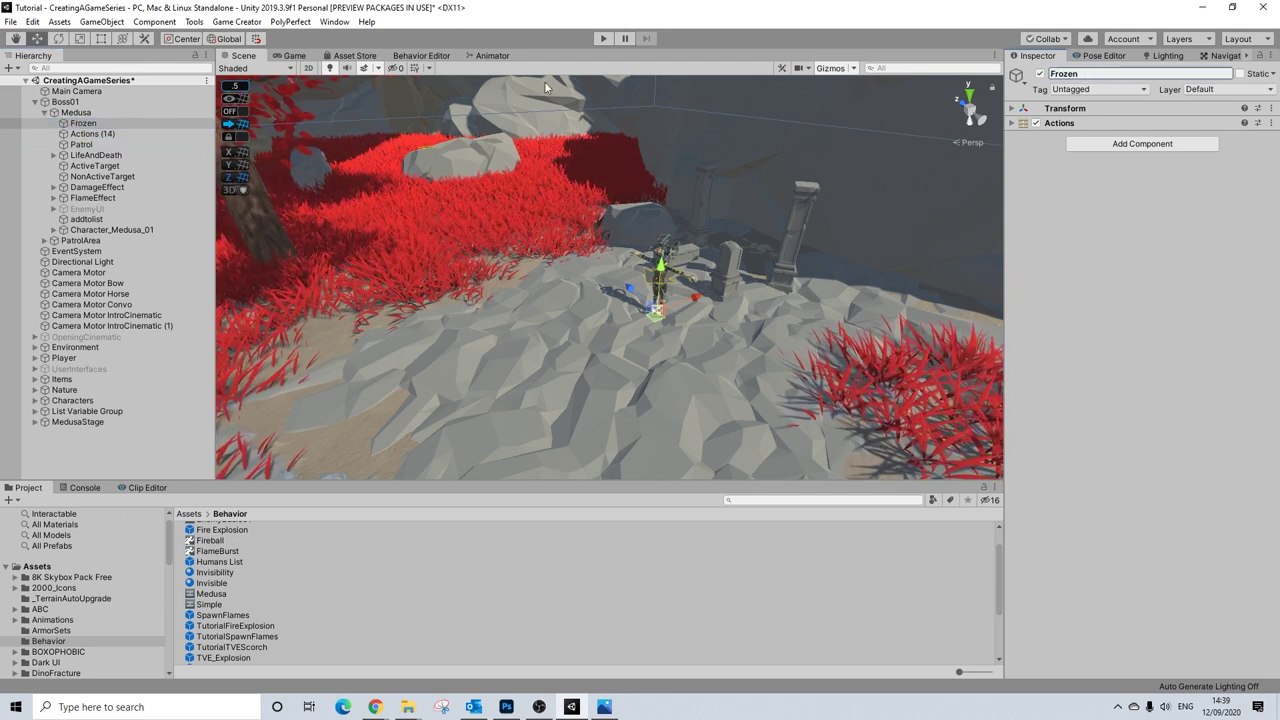
pyautogui.click(92, 133)
pyautogui.click(1096, 73)
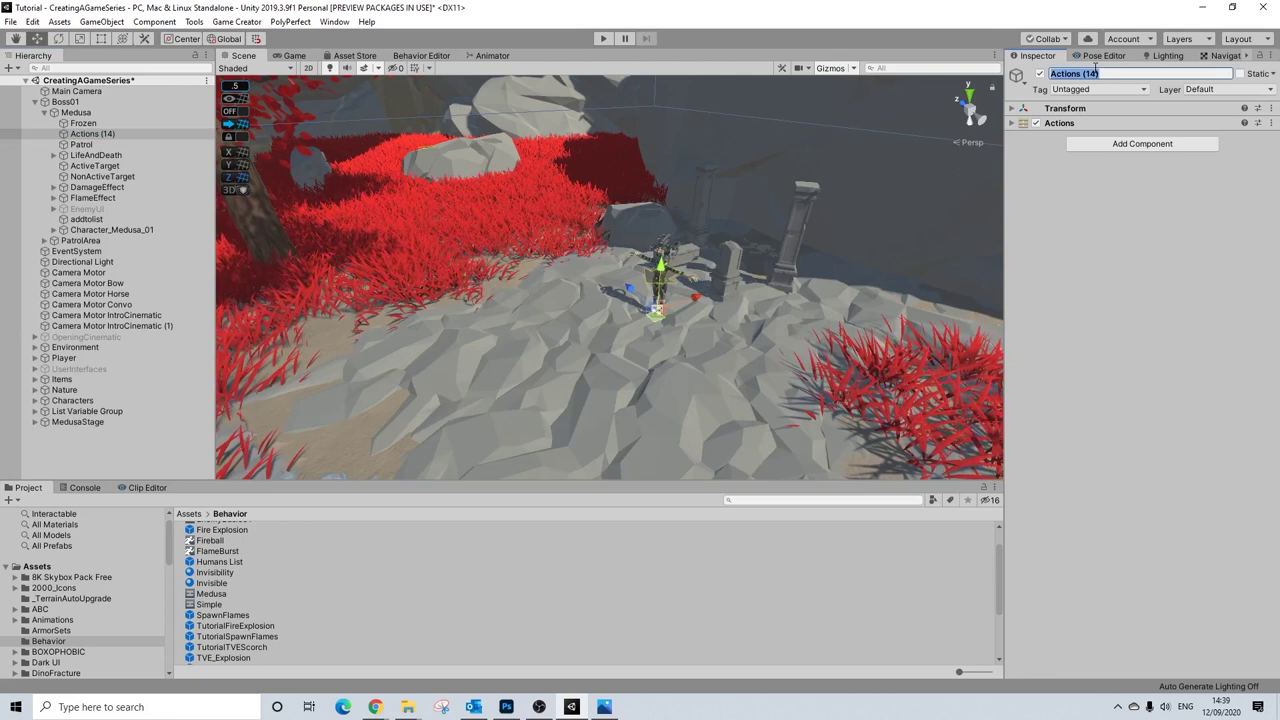
pyautogui.write('Combat')
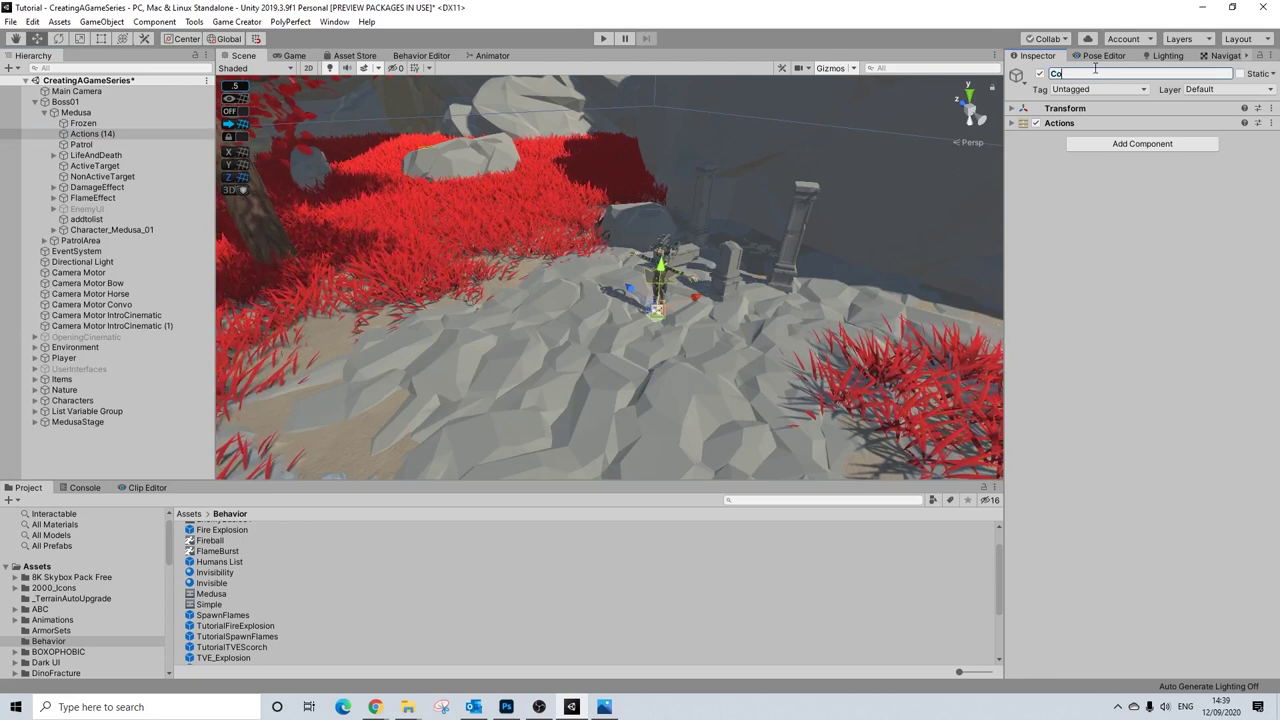
pyautogui.press('Return')
# - Expand the Actions component and review its settings on both the Combat and Frozen objects
pyautogui.click(1058, 122)
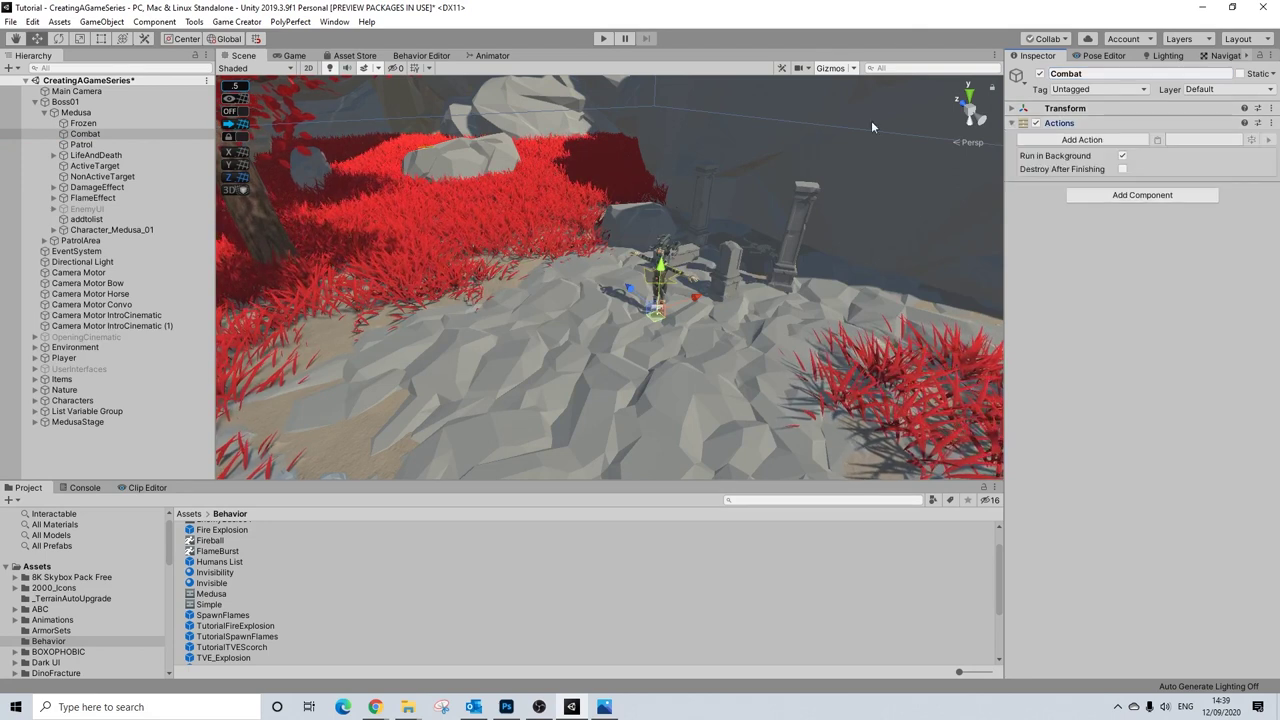
pyautogui.click(83, 123)
pyautogui.click(1062, 123)
pyautogui.click(1068, 124)
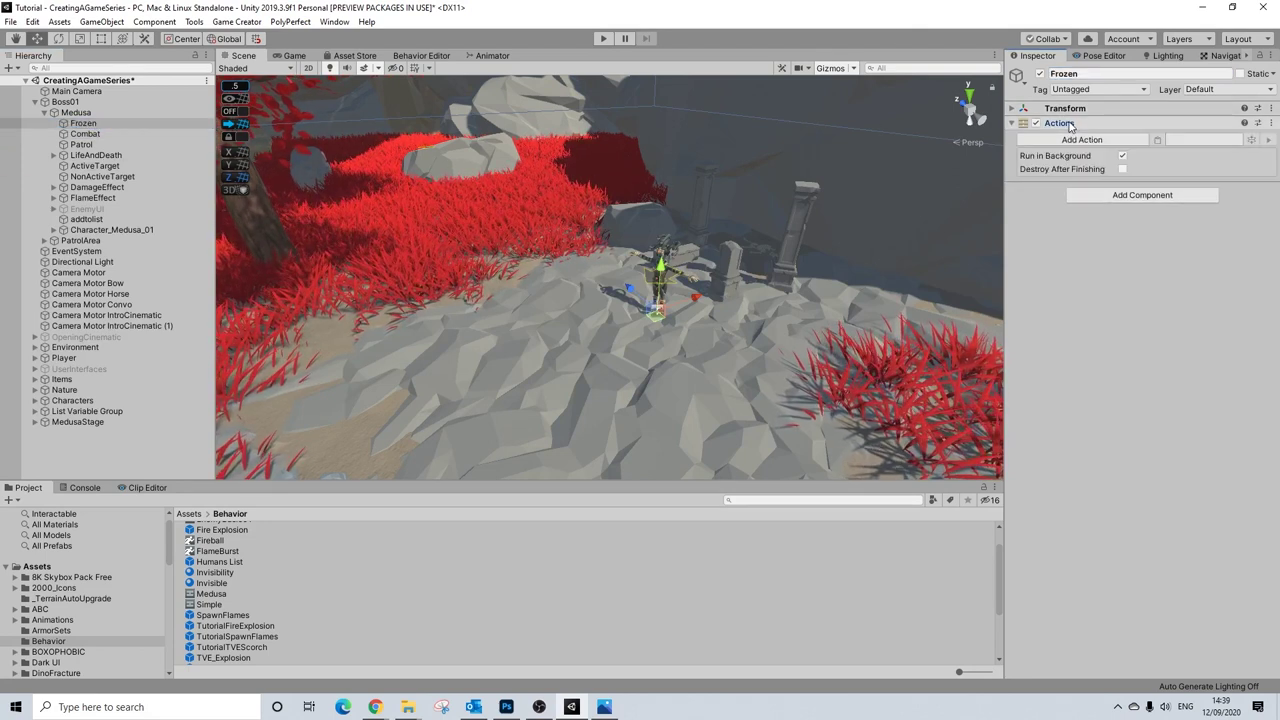
pyautogui.click(78, 133)
pyautogui.click(80, 124)
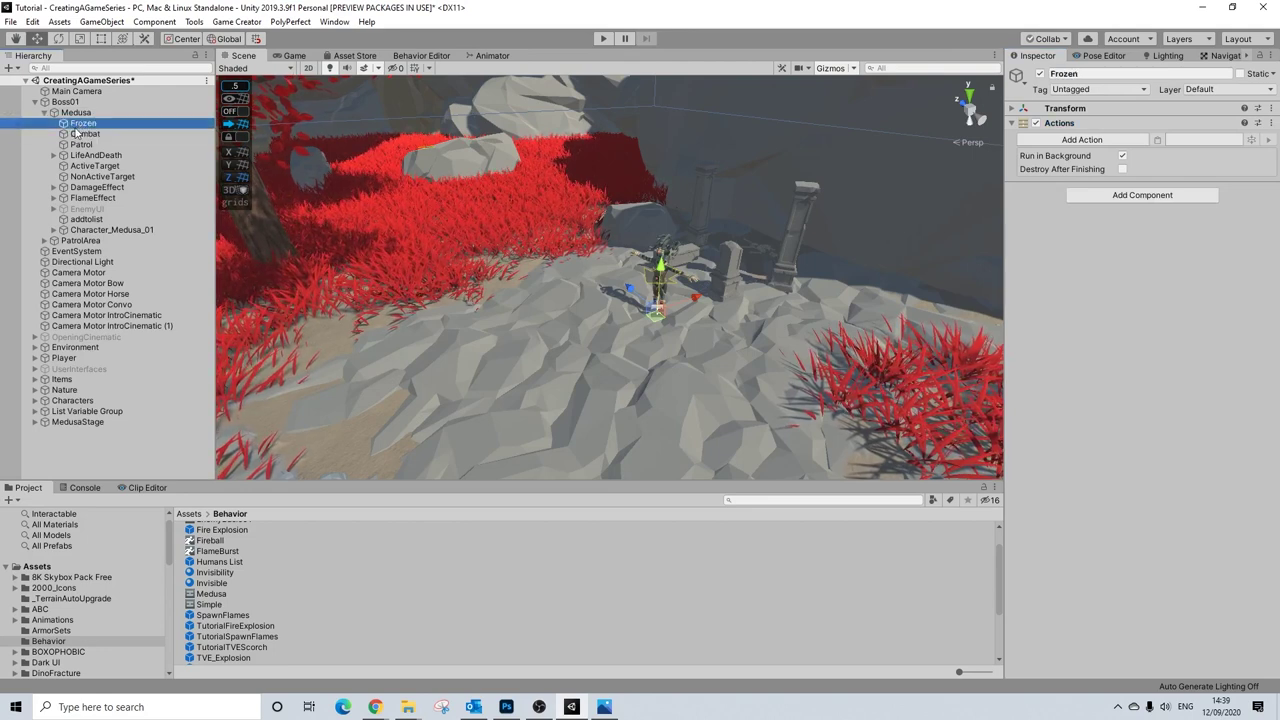
pyautogui.click(78, 133)
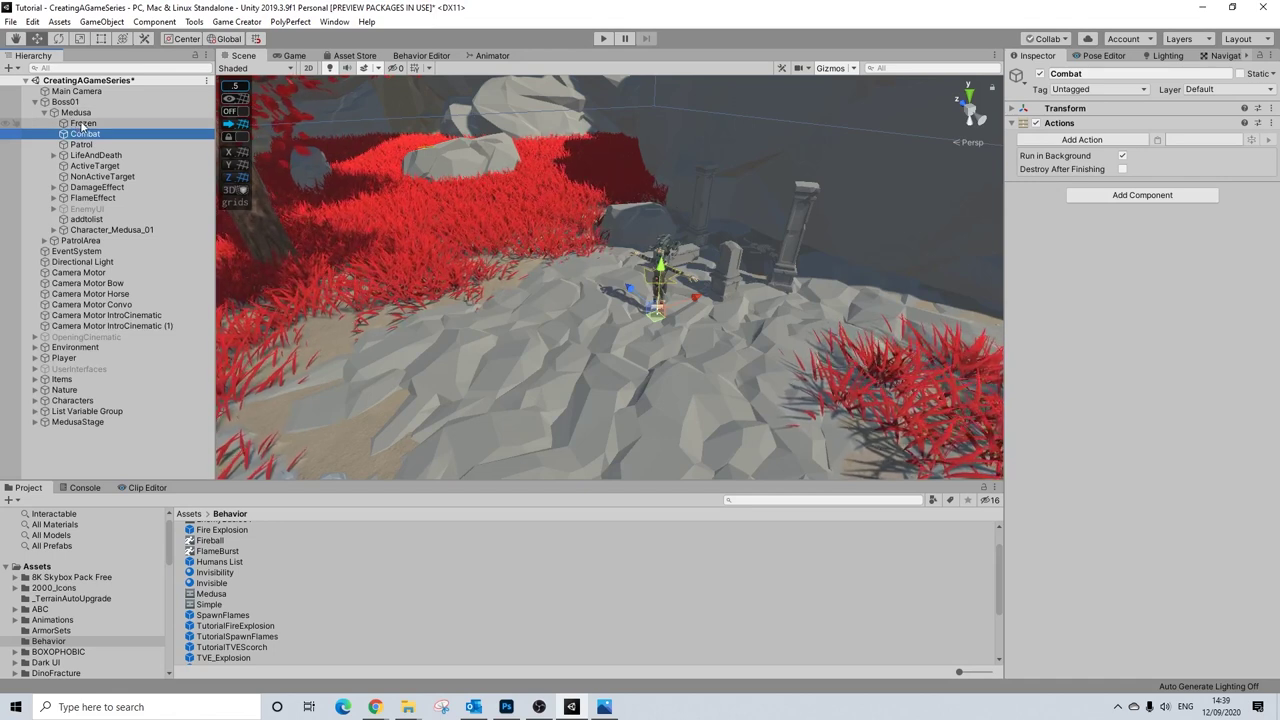
pyautogui.click(81, 122)
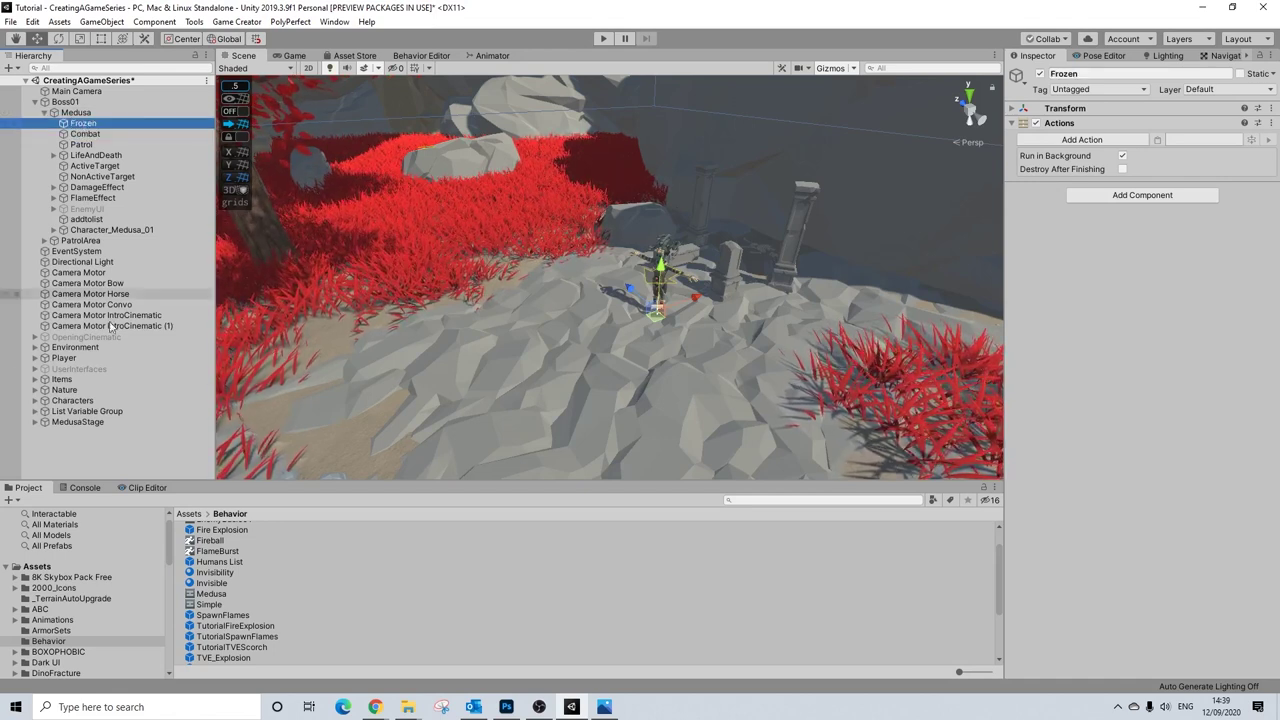
# - Open the project's Animations folder and examine the animation overrides of the MedusaLocomotion state
pyautogui.scroll(2, 231, 563)
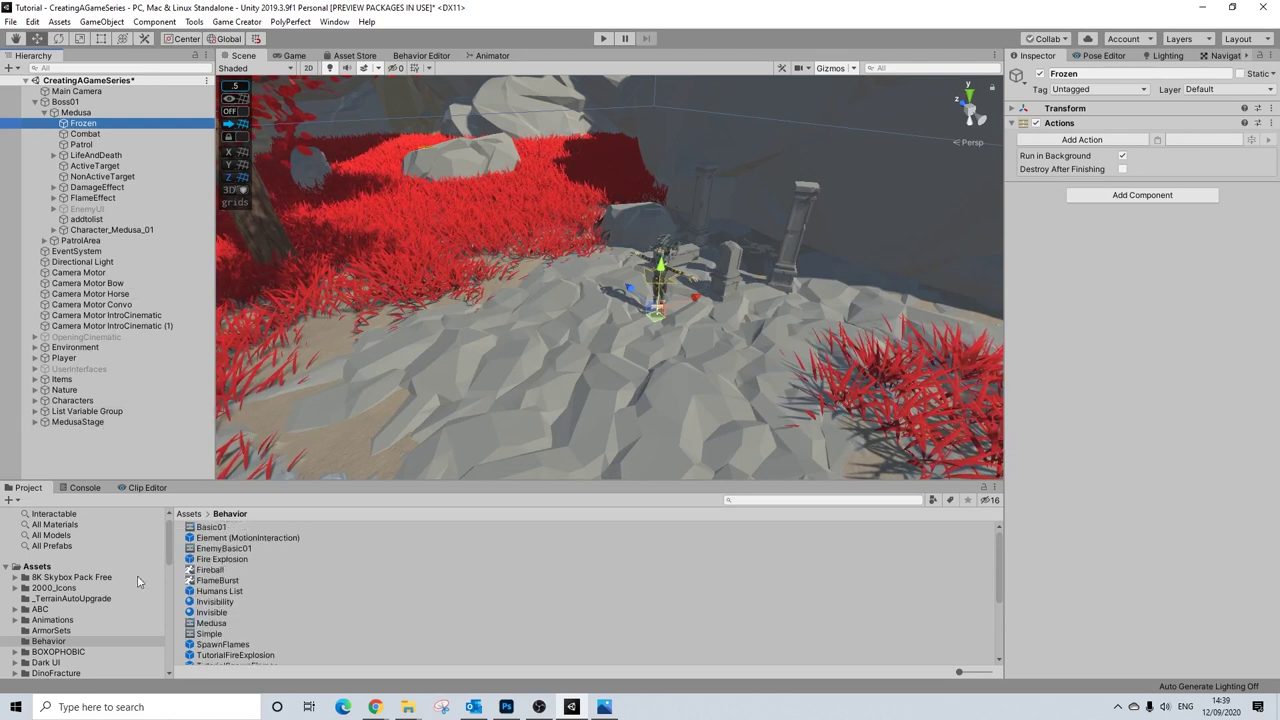
pyautogui.scroll(-4, 110, 570)
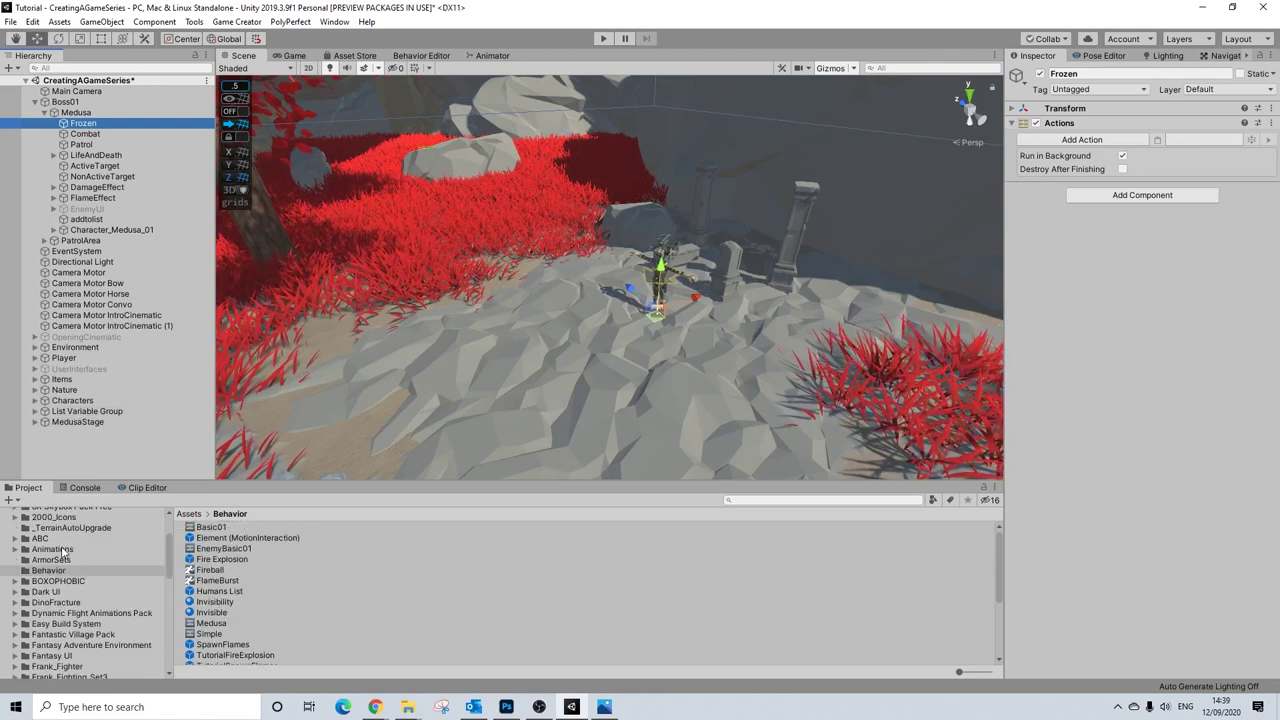
pyautogui.click(62, 550)
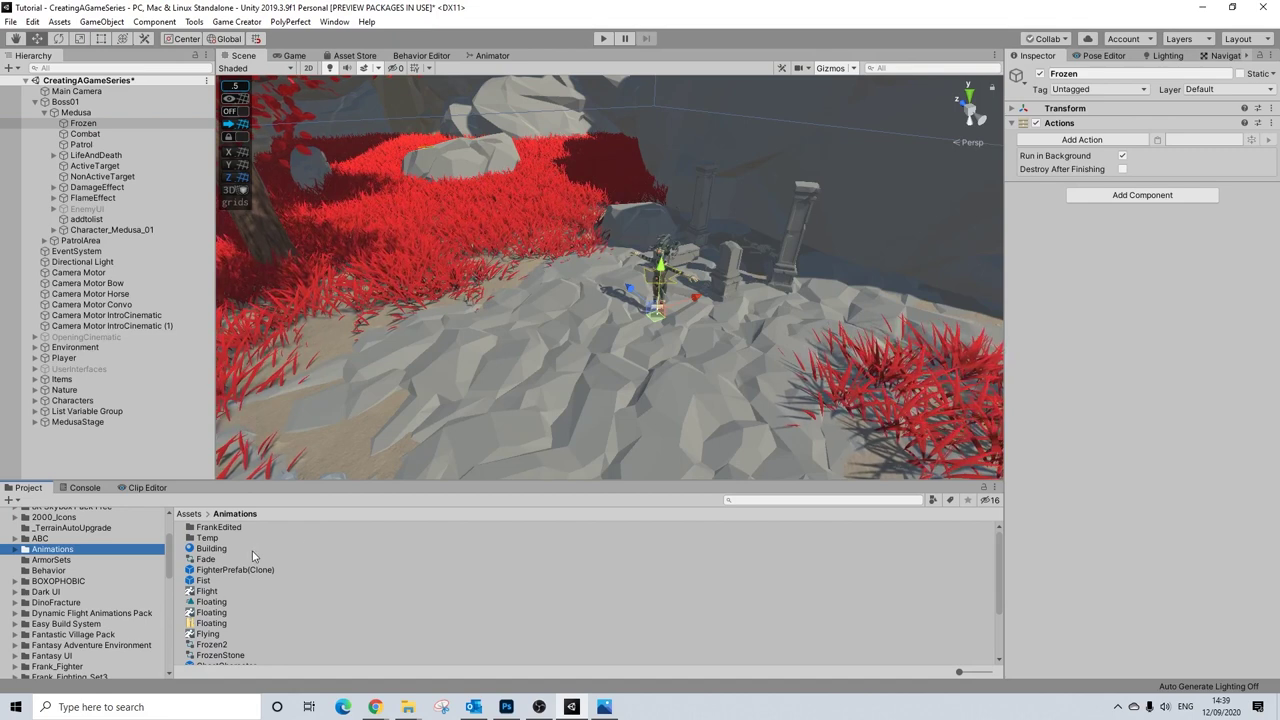
pyautogui.scroll(-4, 253, 556)
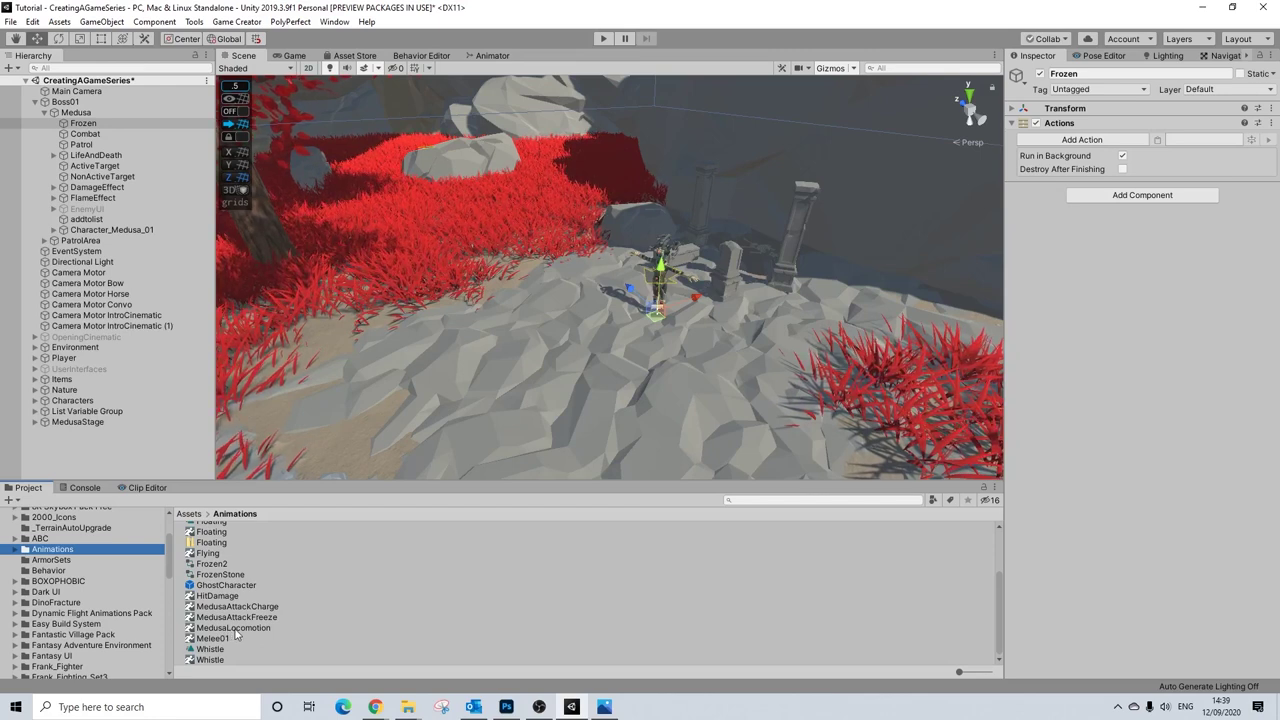
pyautogui.scroll(-3, 62, 572)
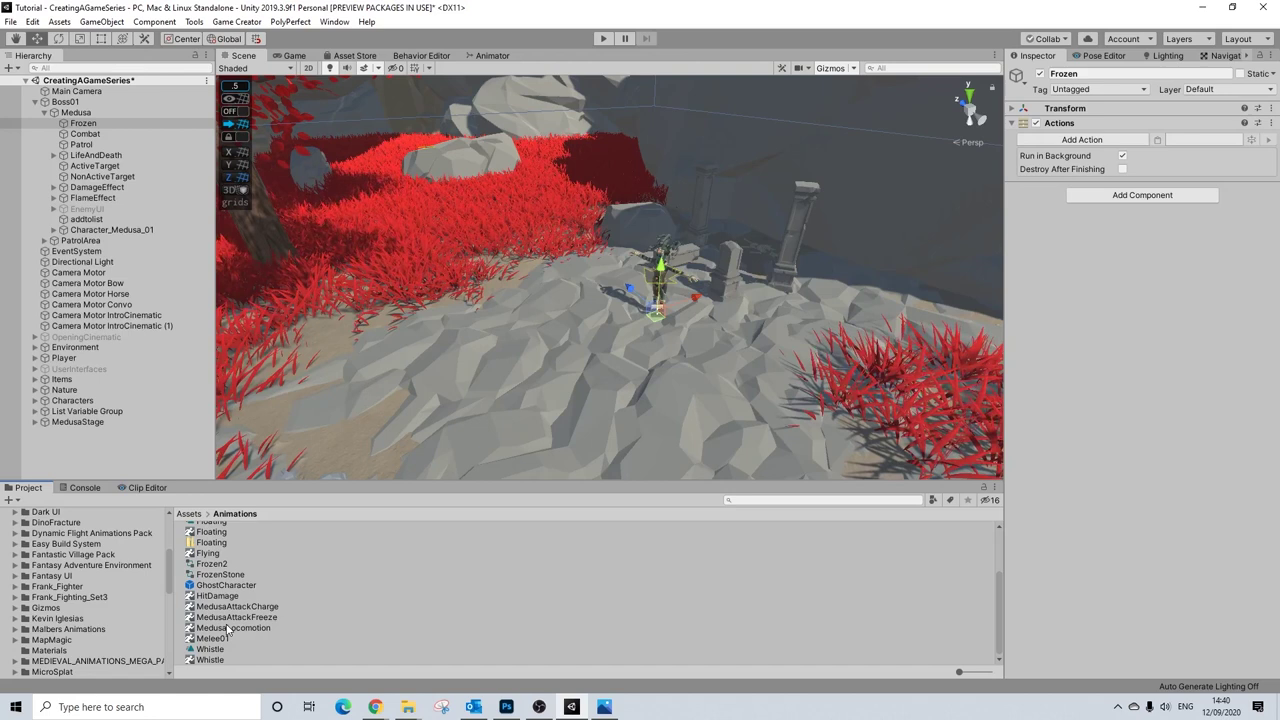
pyautogui.click(238, 628)
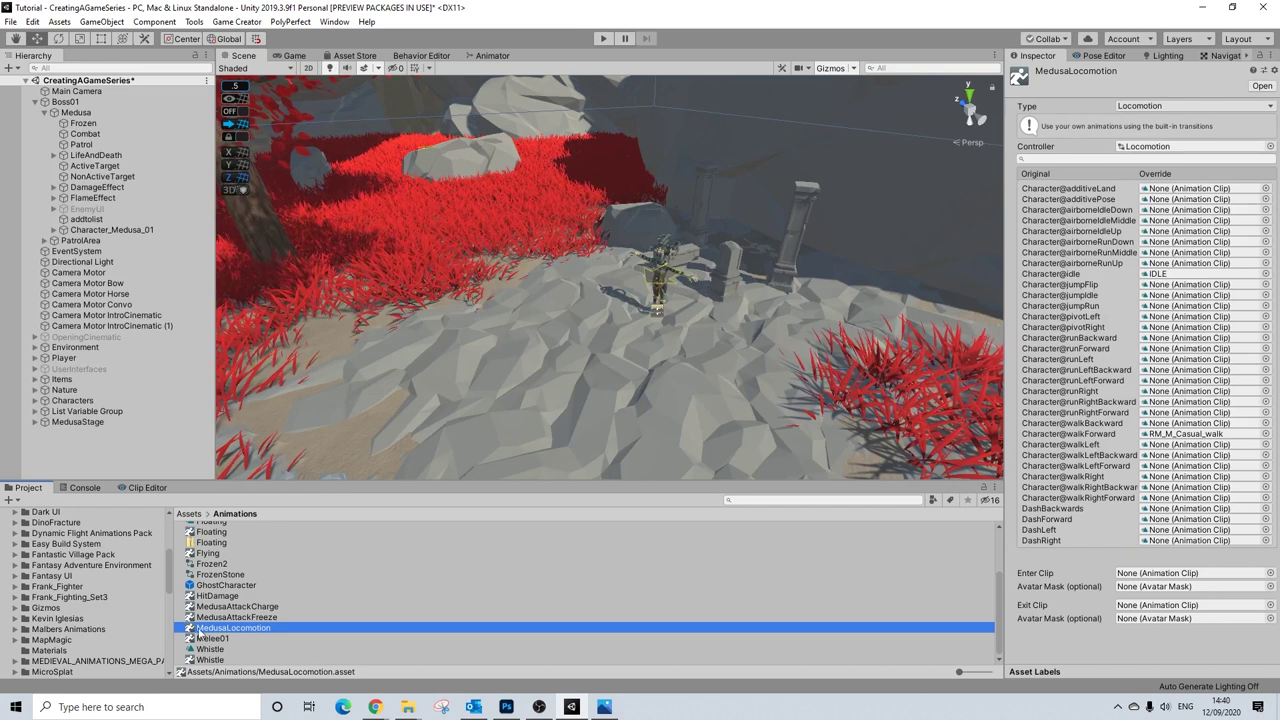
# - Examine the Game Creator character state types offered for new assets in the Animations folder
pyautogui.rightClick(210, 660)
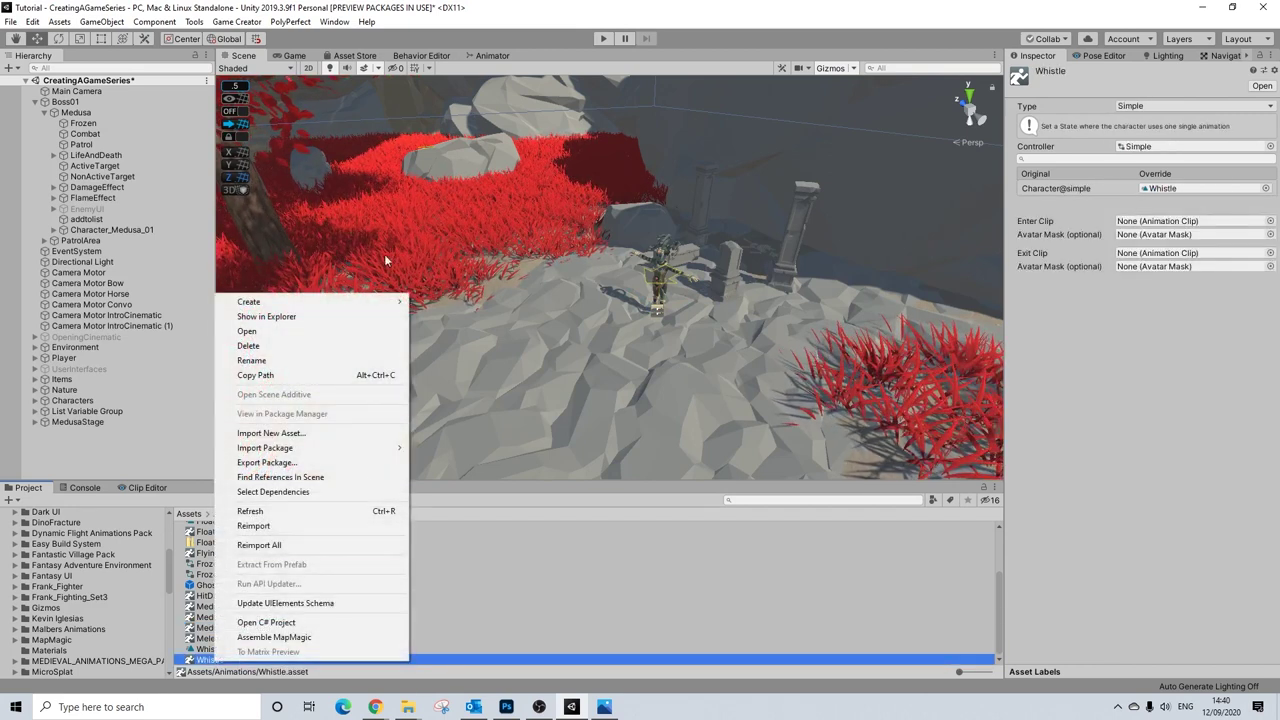
pyautogui.moveTo(363, 301)
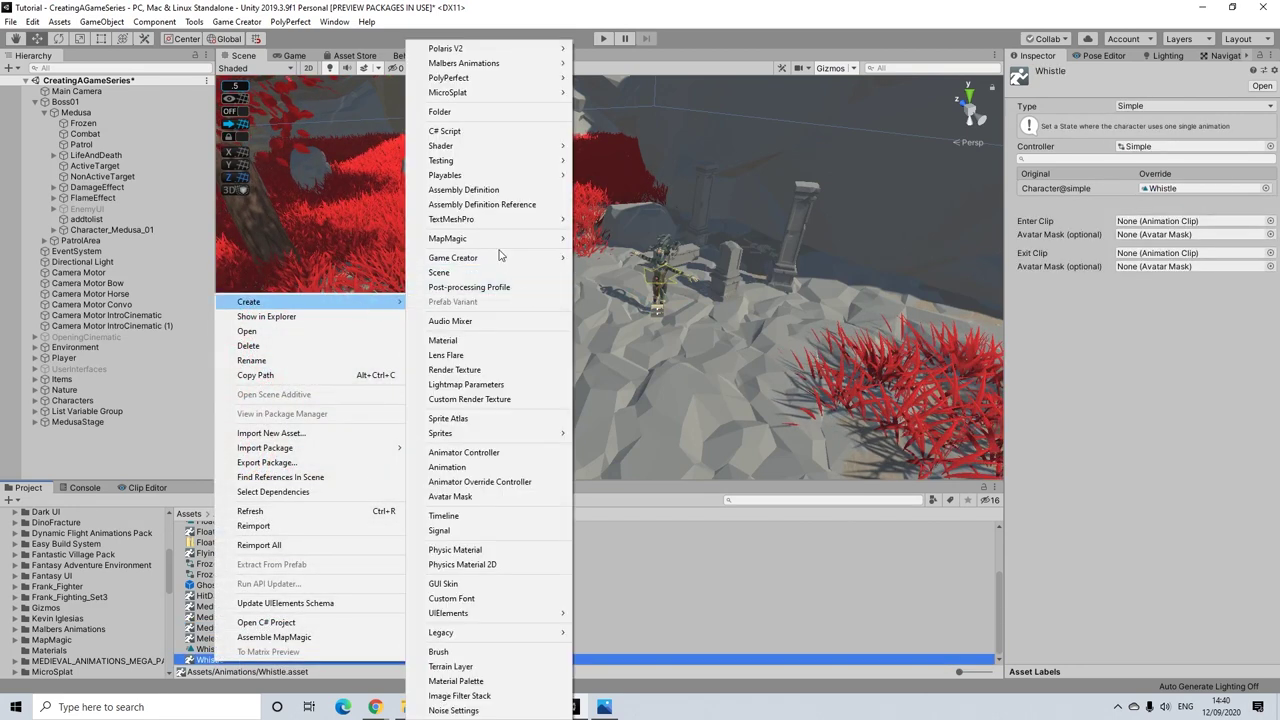
pyautogui.moveTo(503, 257)
pyautogui.moveTo(635, 351)
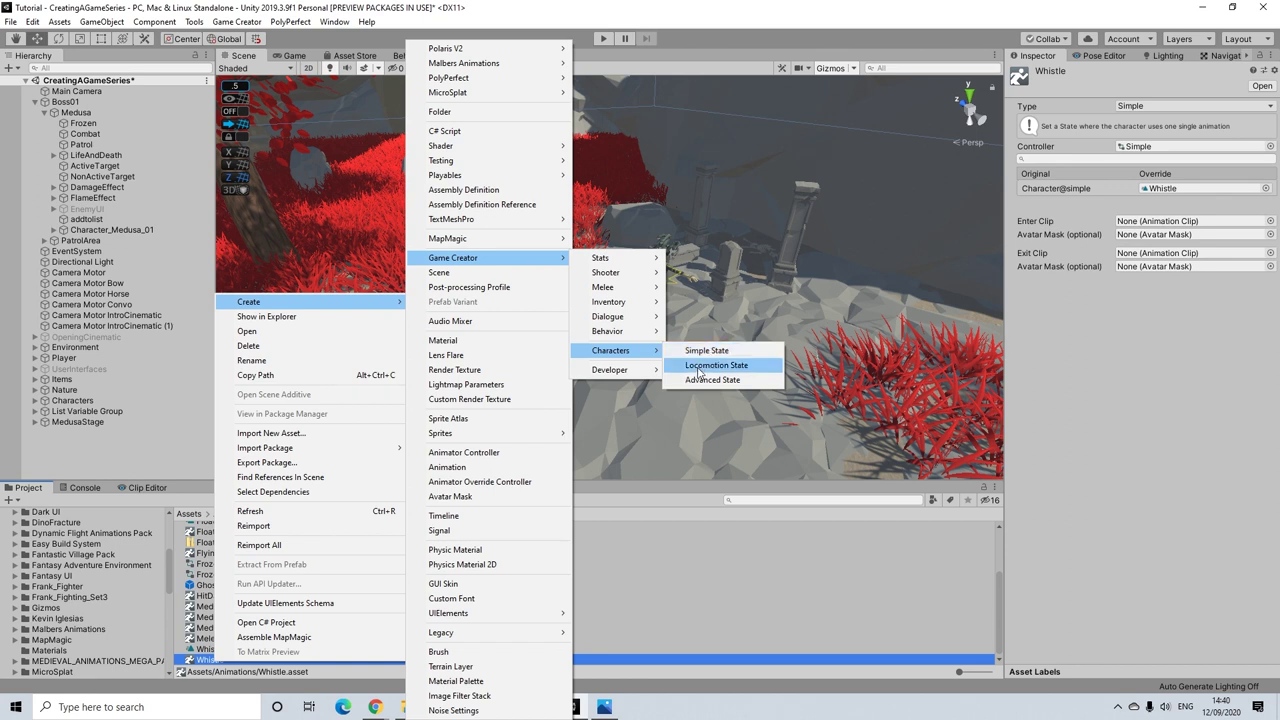
pyautogui.press('Escape')
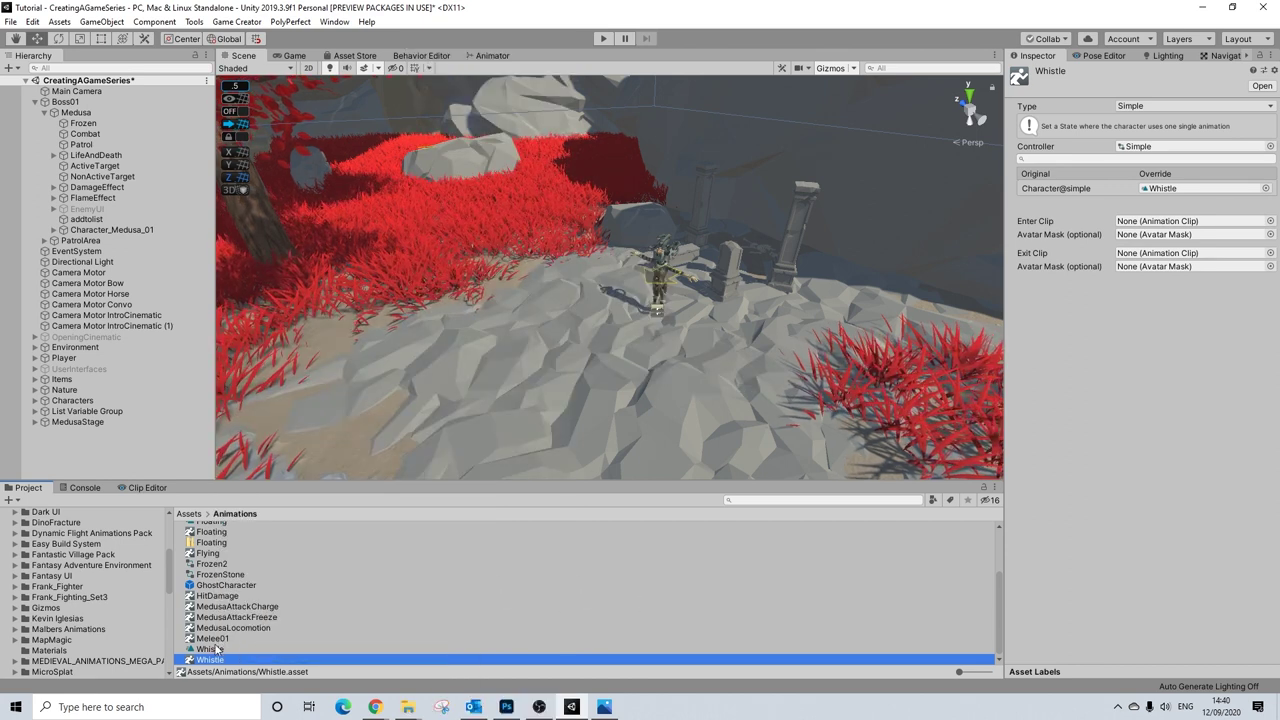
# - Locate the IDLE clip assigned to Character@idle in MedusaLocomotion and play its animation preview
pyautogui.click(216, 639)
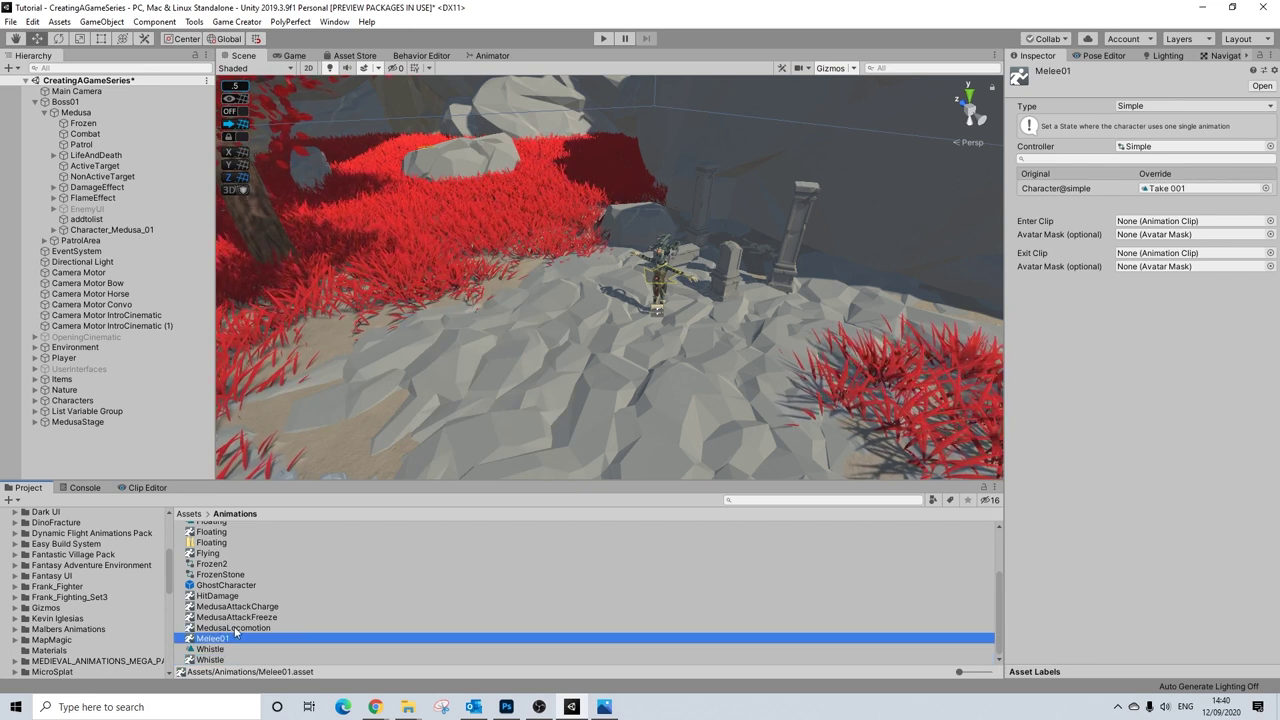
pyautogui.click(234, 627)
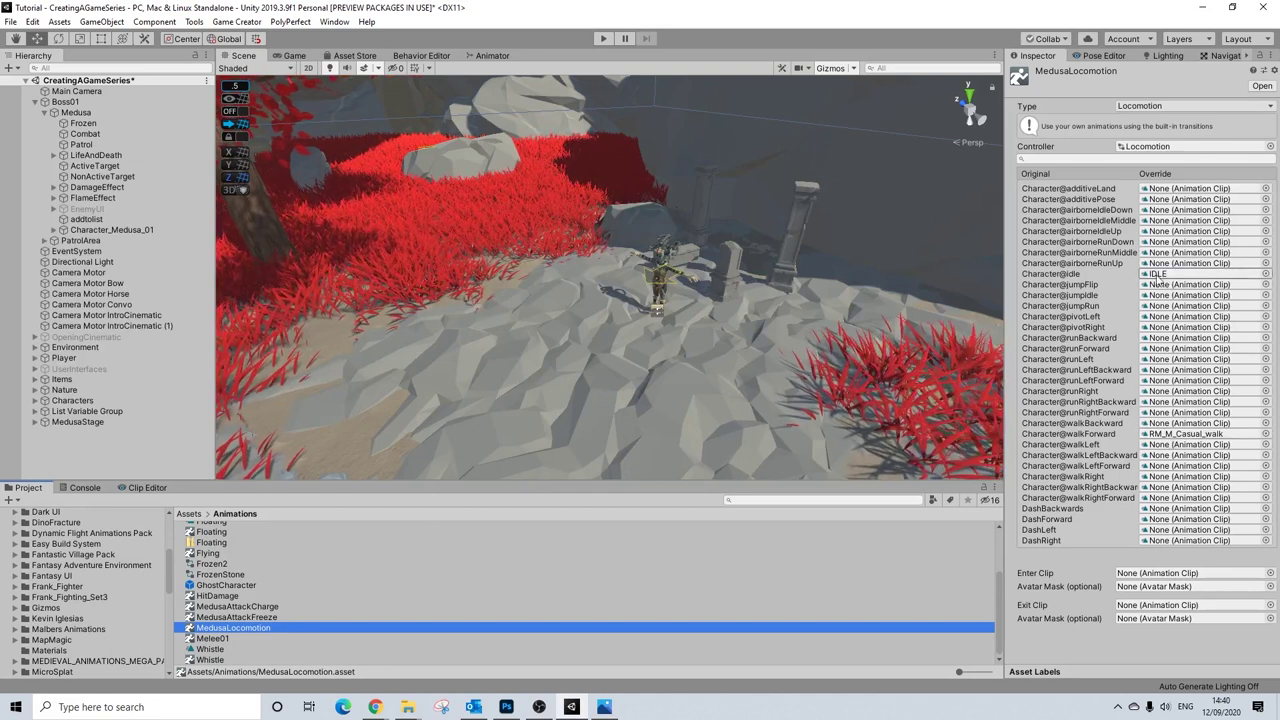
pyautogui.click(1156, 275)
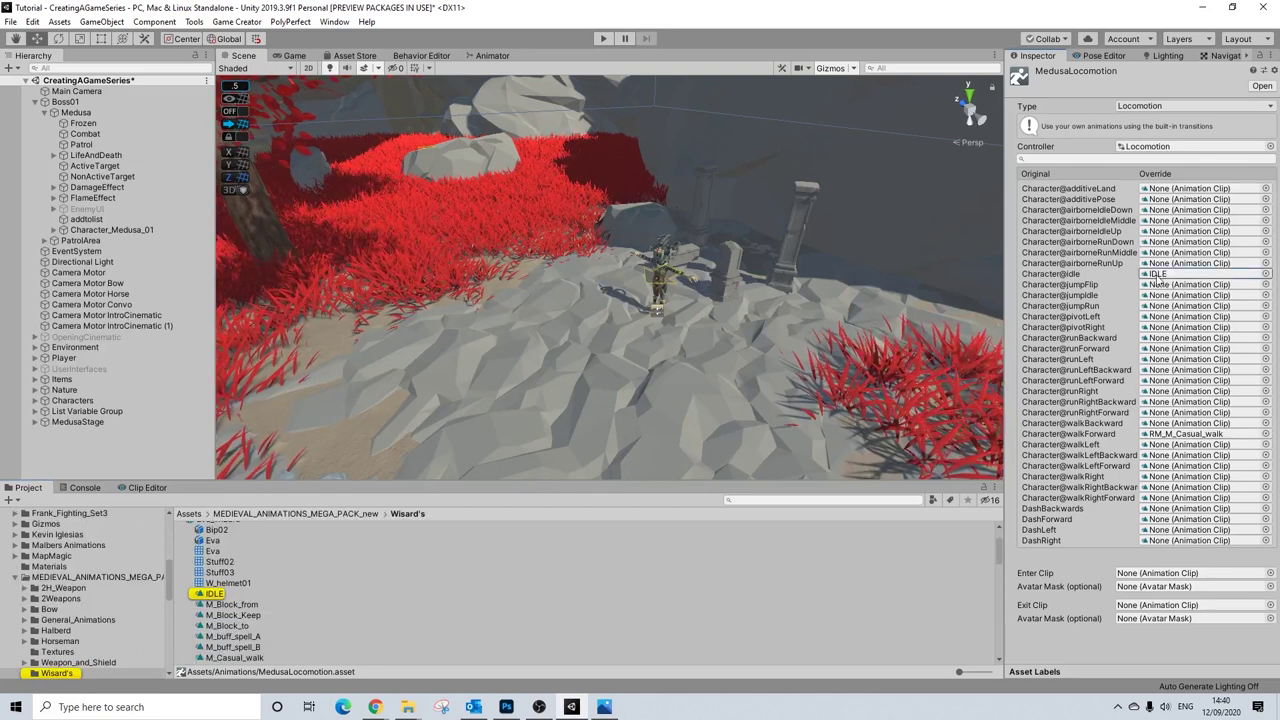
pyautogui.click(214, 596)
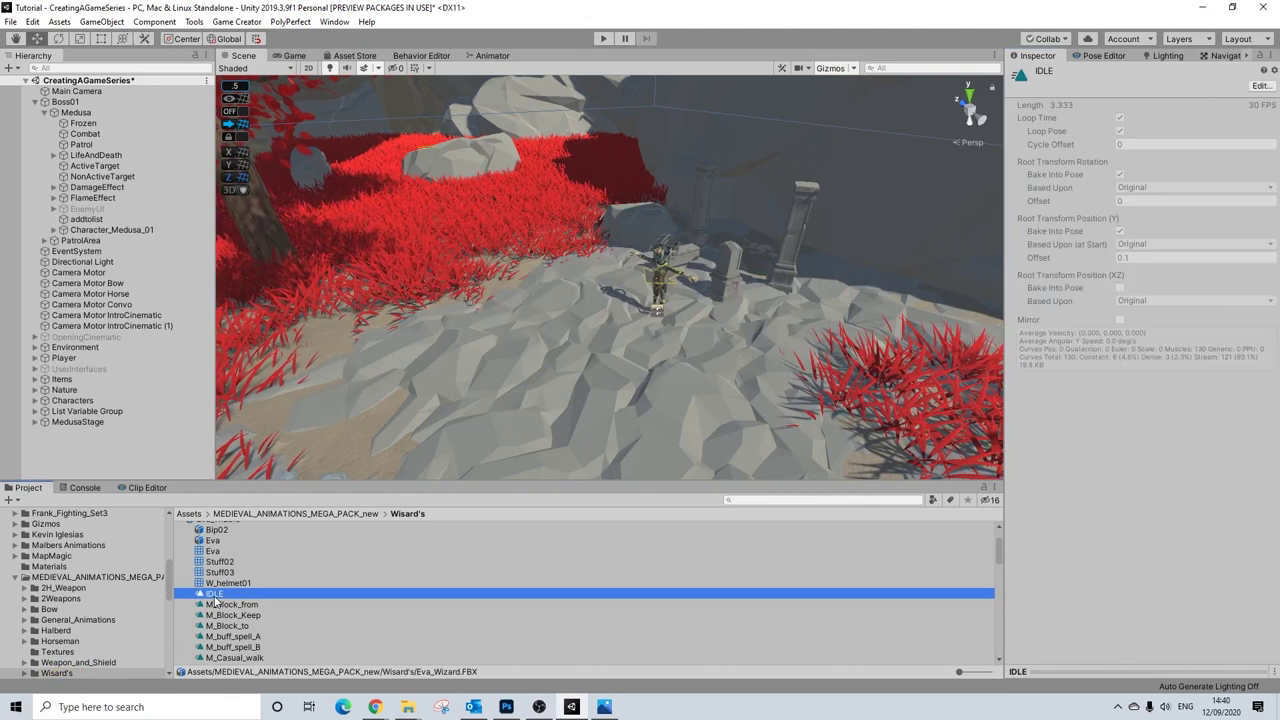
pyautogui.click(1055, 672)
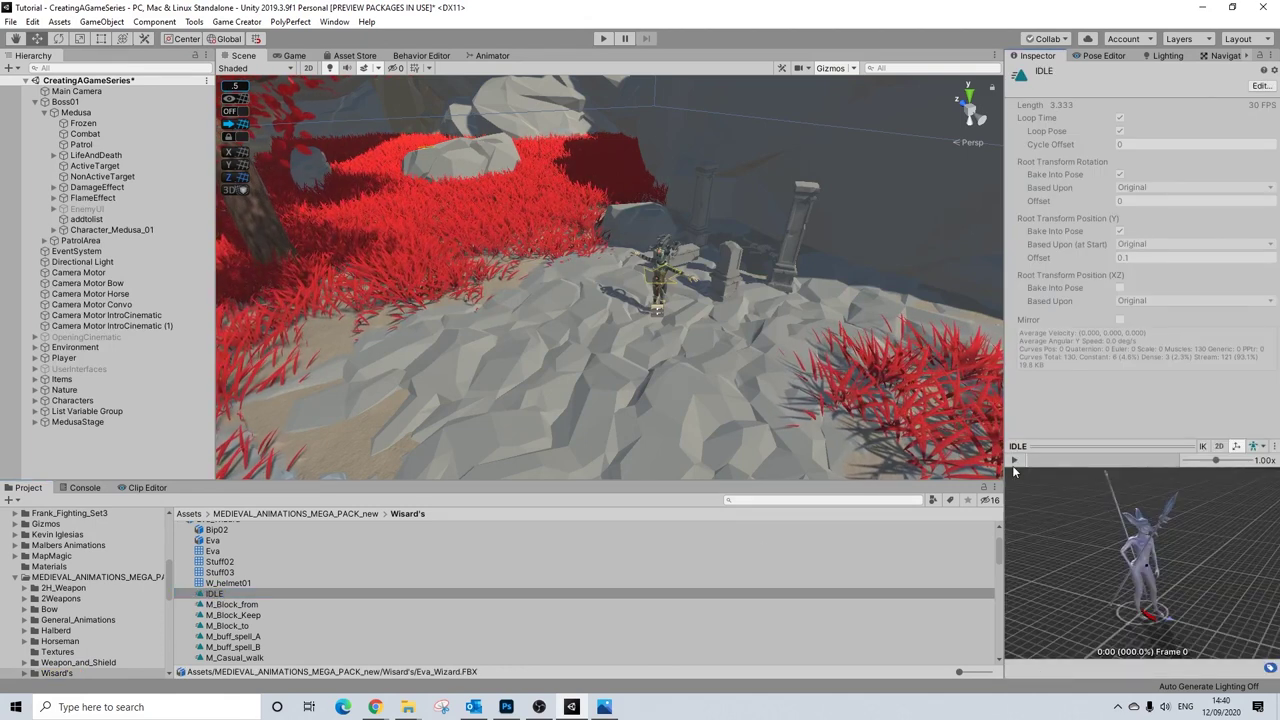
pyautogui.click(1014, 461)
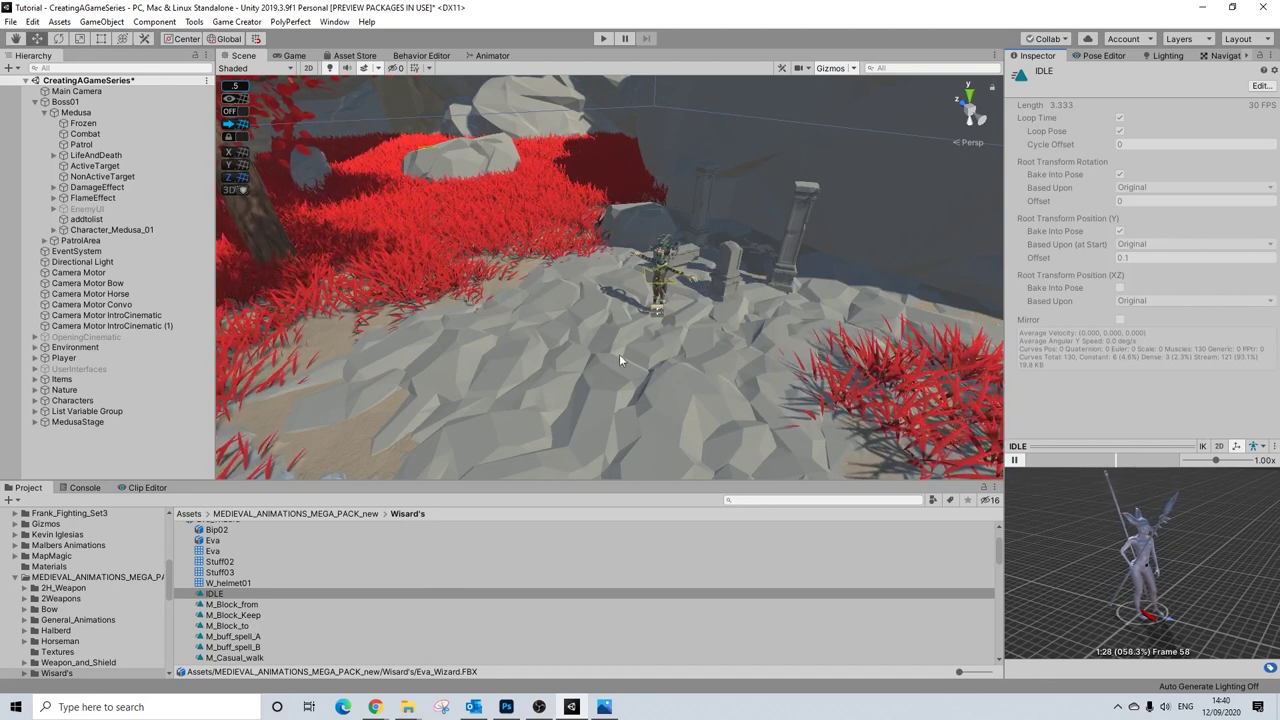
pyautogui.scroll(4, 656, 328)
pyautogui.scroll(3, 748, 273)
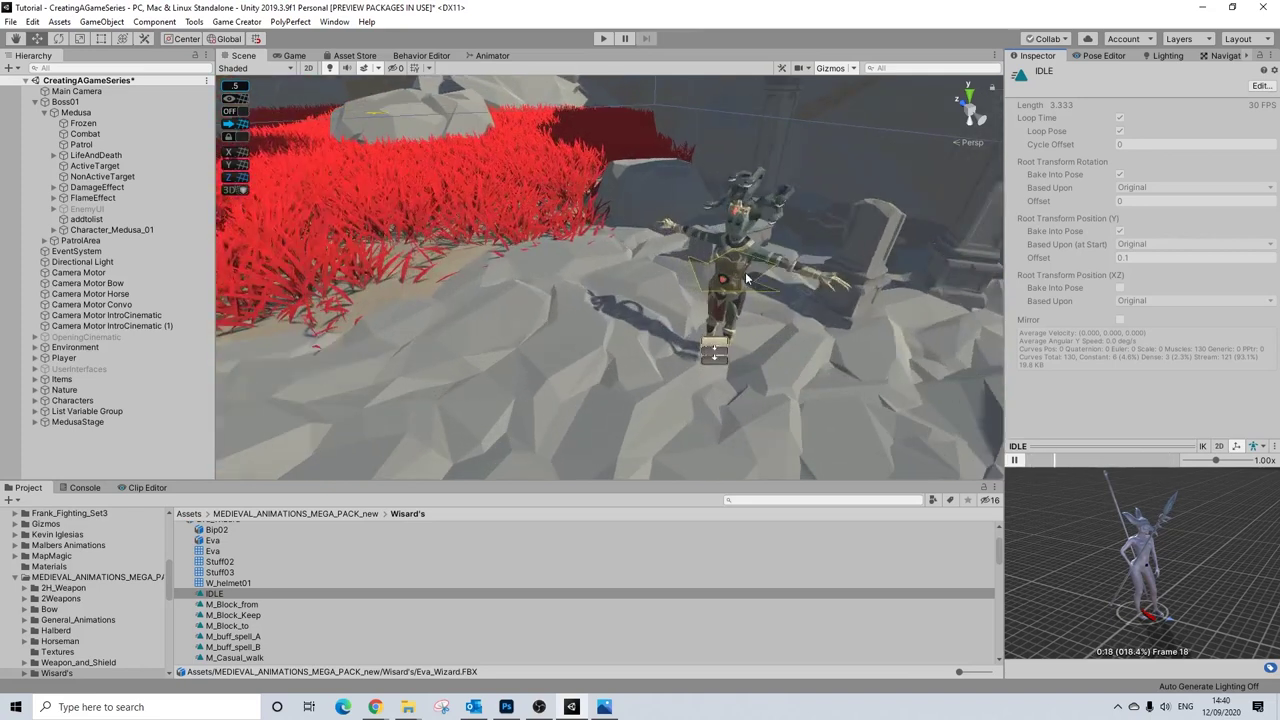
pyautogui.scroll(-3, 760, 272)
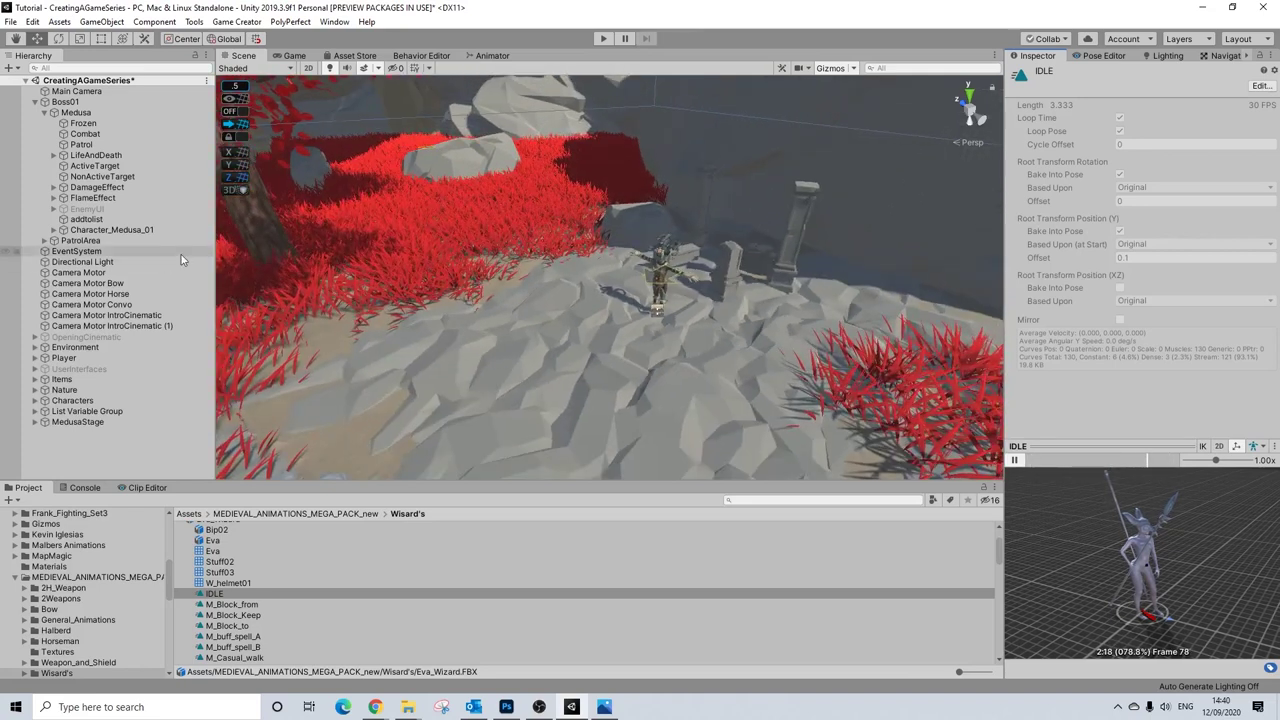
pyautogui.scroll(-1, 573, 374)
pyautogui.scroll(4, 573, 376)
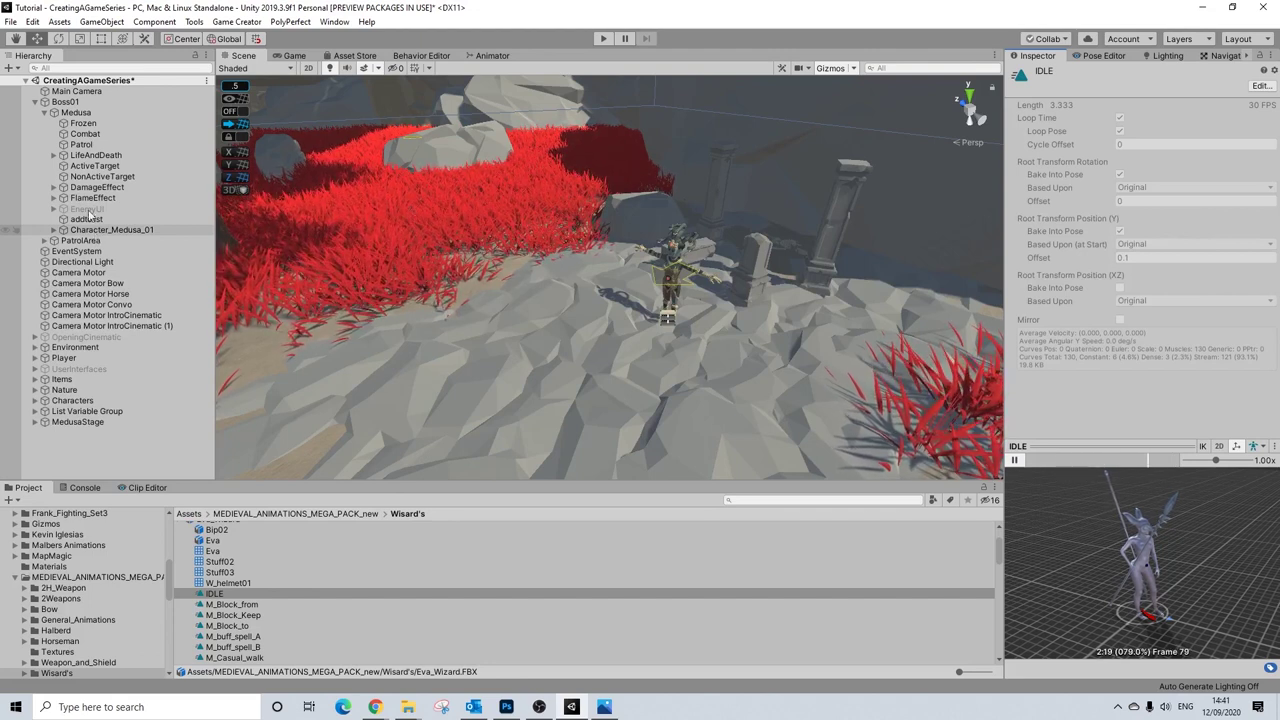
# - Return to the project's Animations folder and examine the clip overrides of the MedusaLocomotion state
pyautogui.click(75, 112)
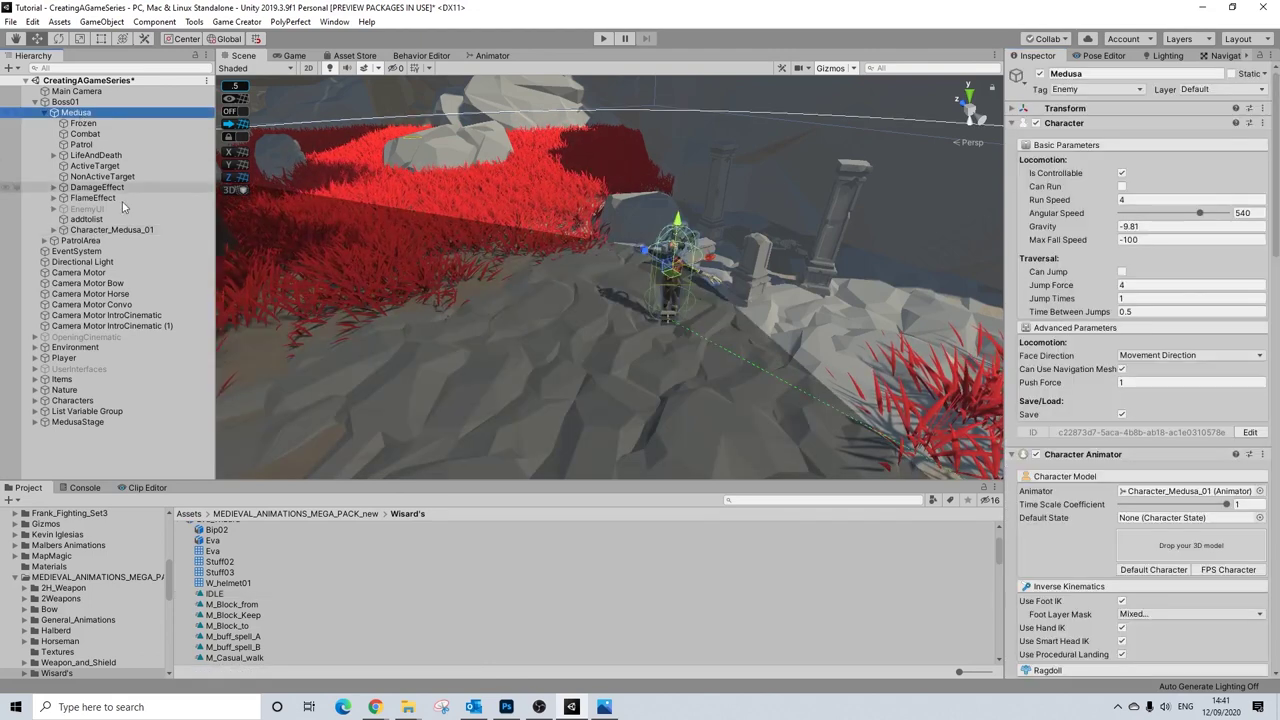
pyautogui.scroll(3, 62, 597)
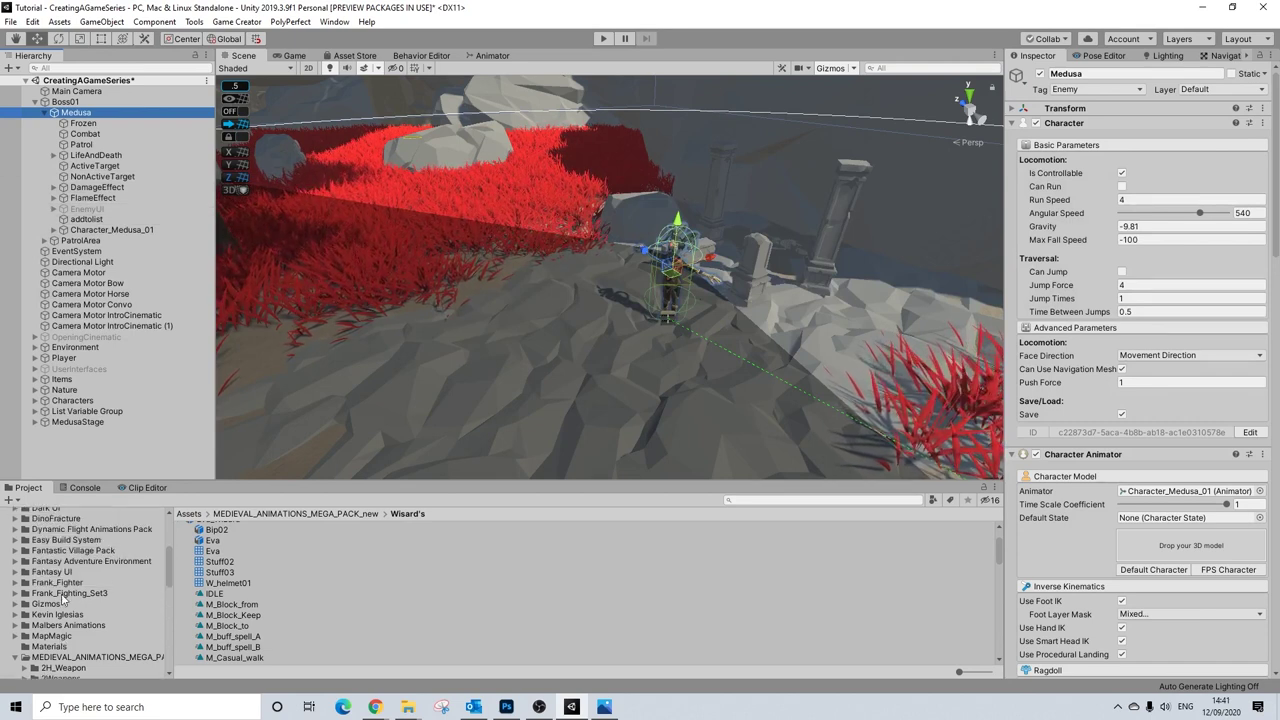
pyautogui.scroll(-4, 62, 597)
pyautogui.scroll(10, 69, 609)
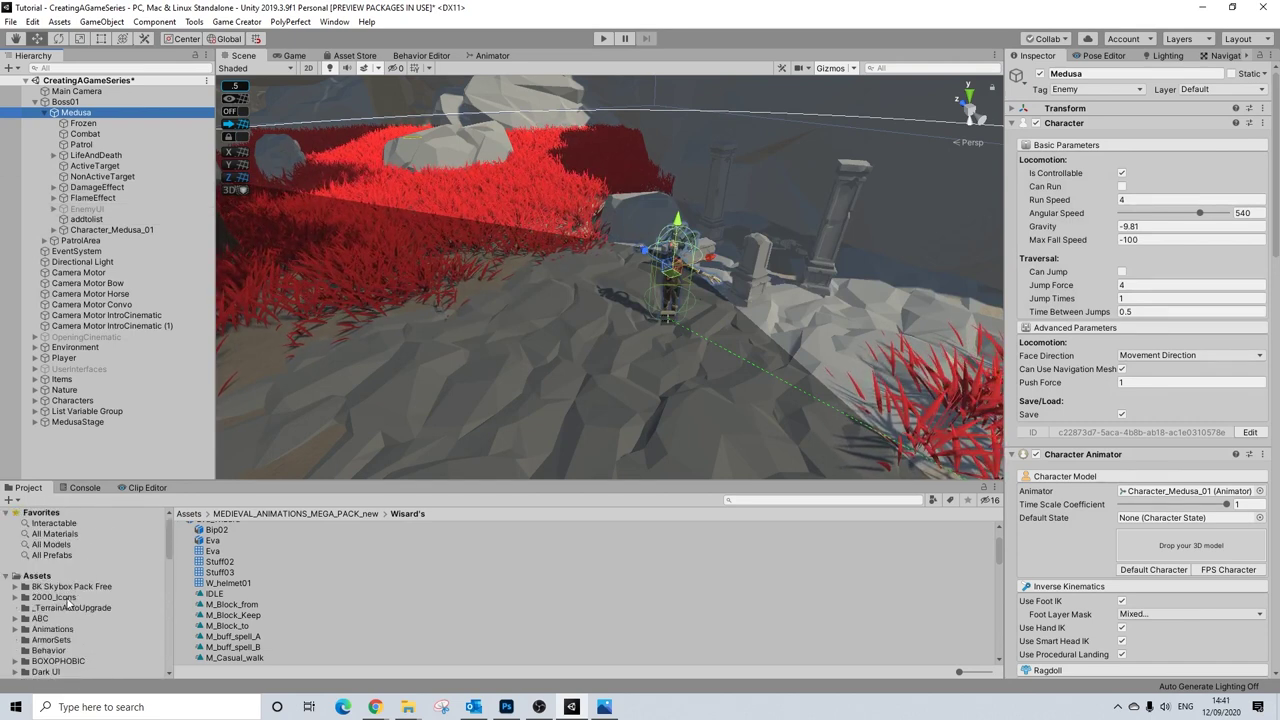
pyautogui.click(52, 629)
pyautogui.scroll(-1, 240, 614)
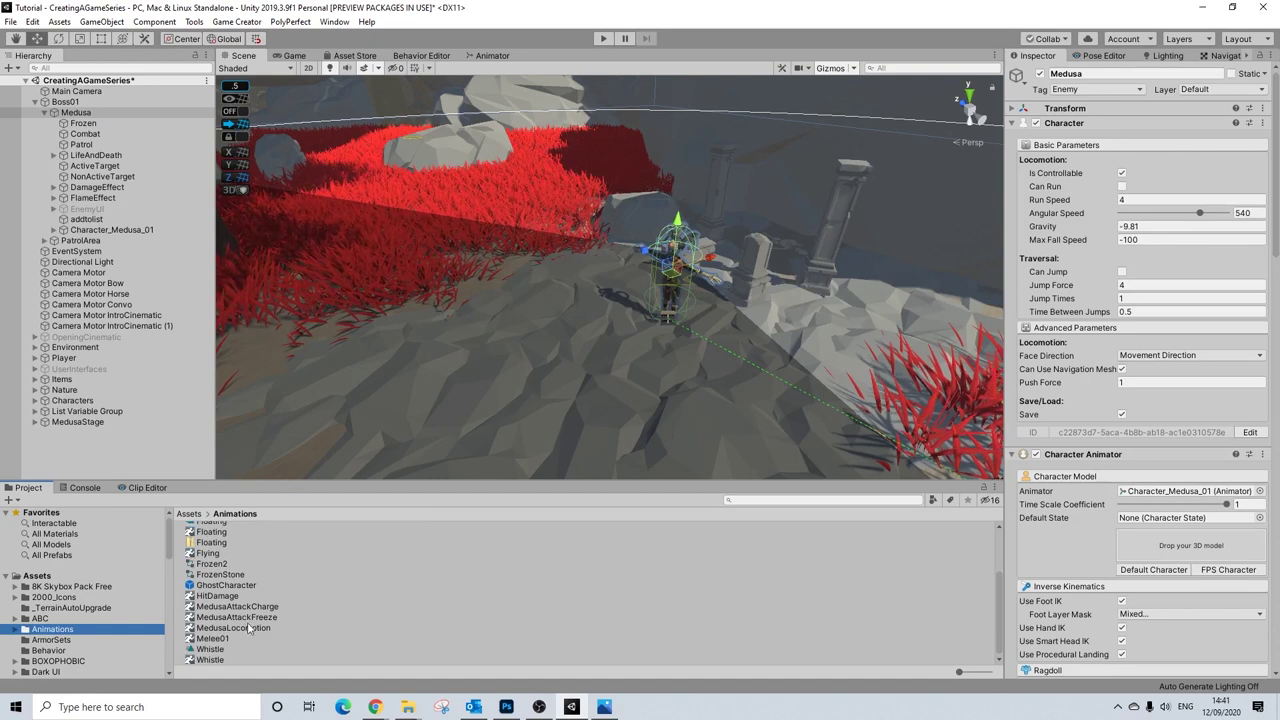
pyautogui.click(245, 627)
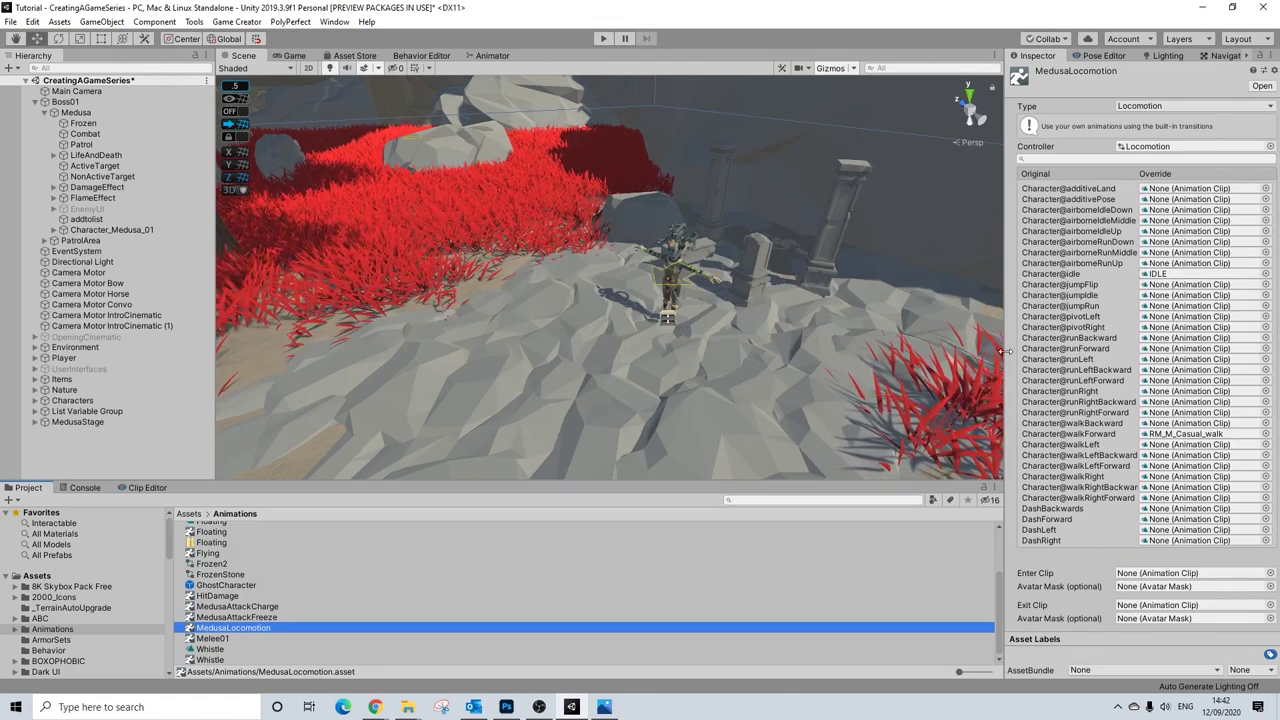
pyautogui.scroll(2, 736, 340)
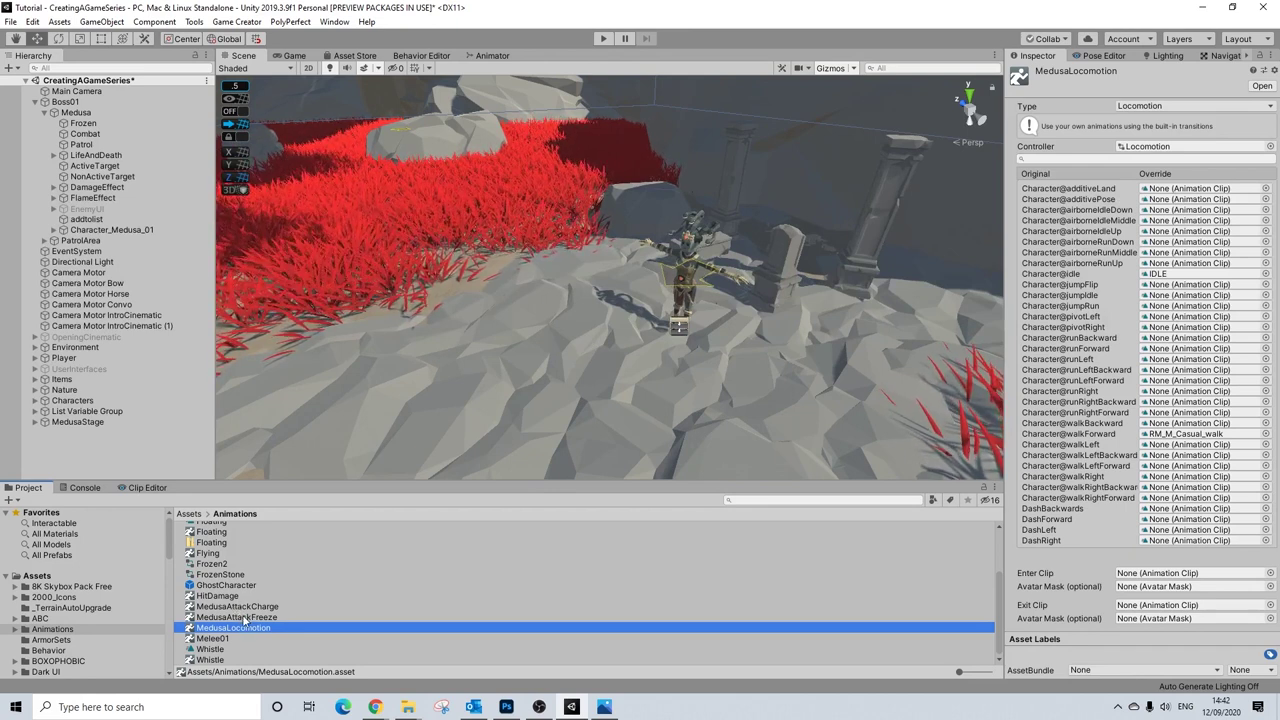
# - Inspect the MedusaAttackFreeze and MedusaAttackCharge states and play the preview of the M_buff_spell_A clip used by MedusaAttackCharge
pyautogui.click(250, 617)
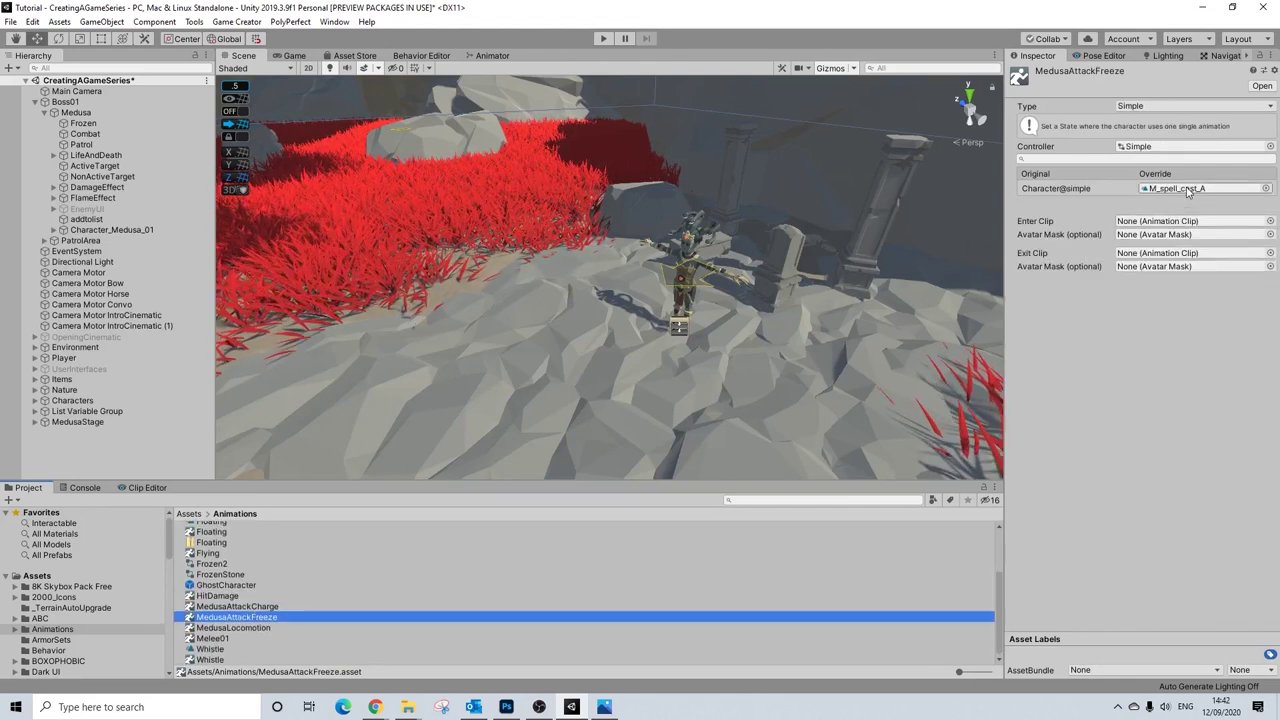
pyautogui.click(250, 606)
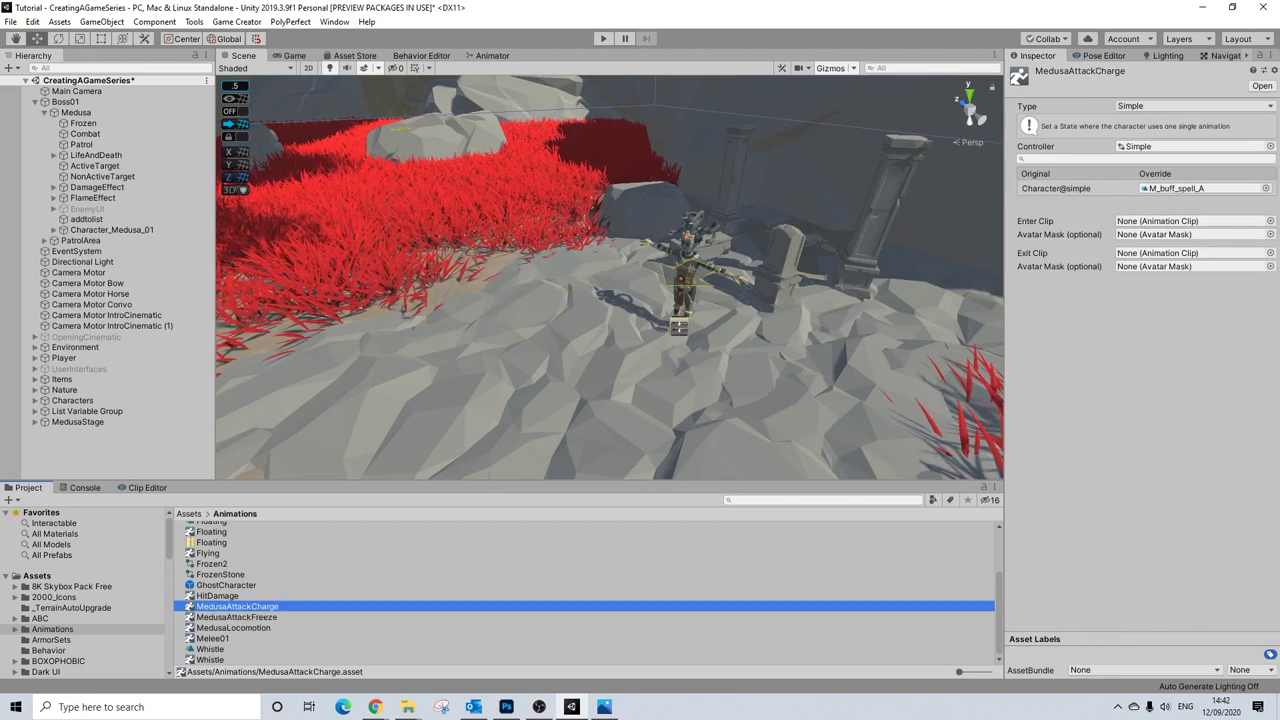
pyautogui.click(1166, 189)
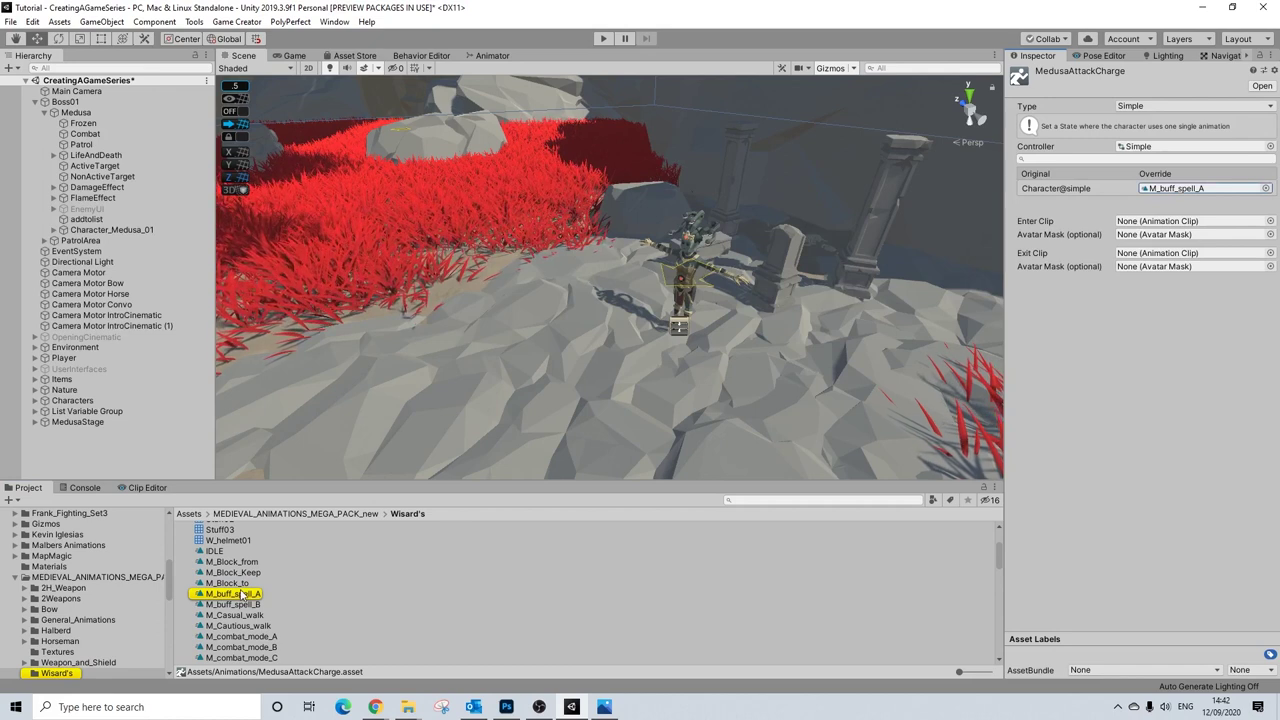
pyautogui.click(860, 593)
pyautogui.click(1015, 462)
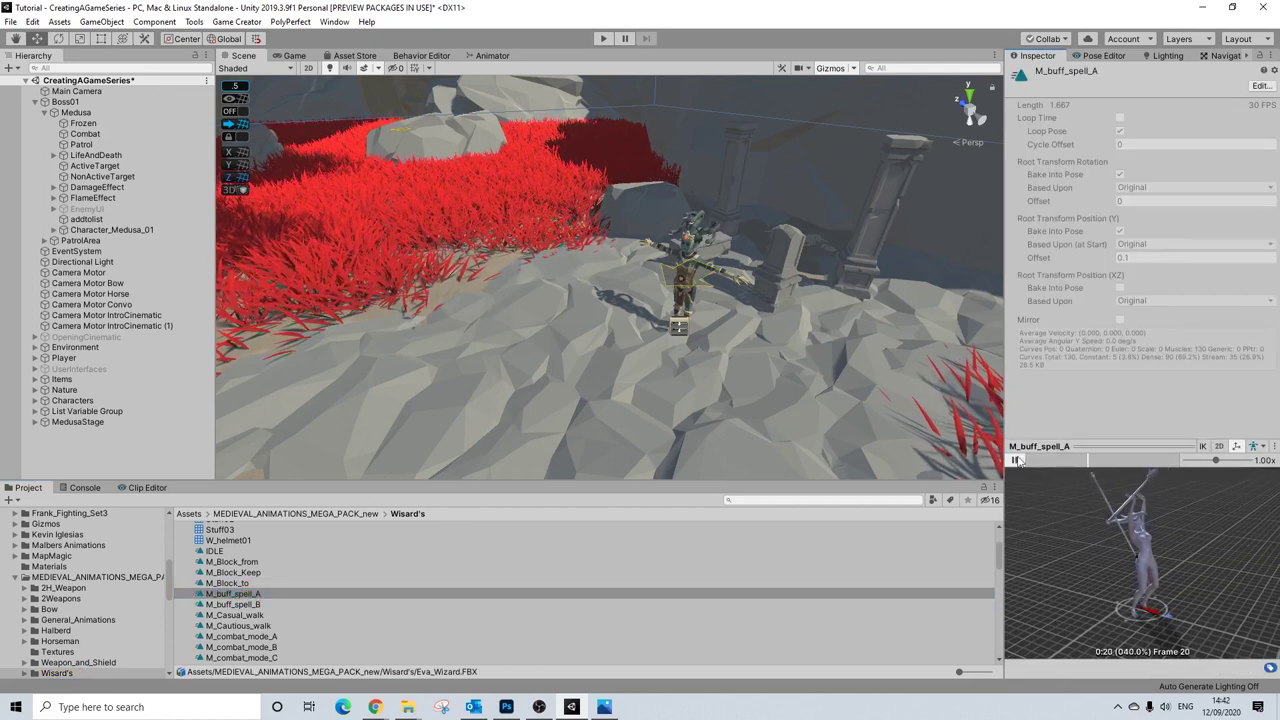
# - Find the M_spell_cast_A clip among the Wisard's animations and play its preview
pyautogui.scroll(-5, 350, 605)
pyautogui.scroll(-3, 258, 598)
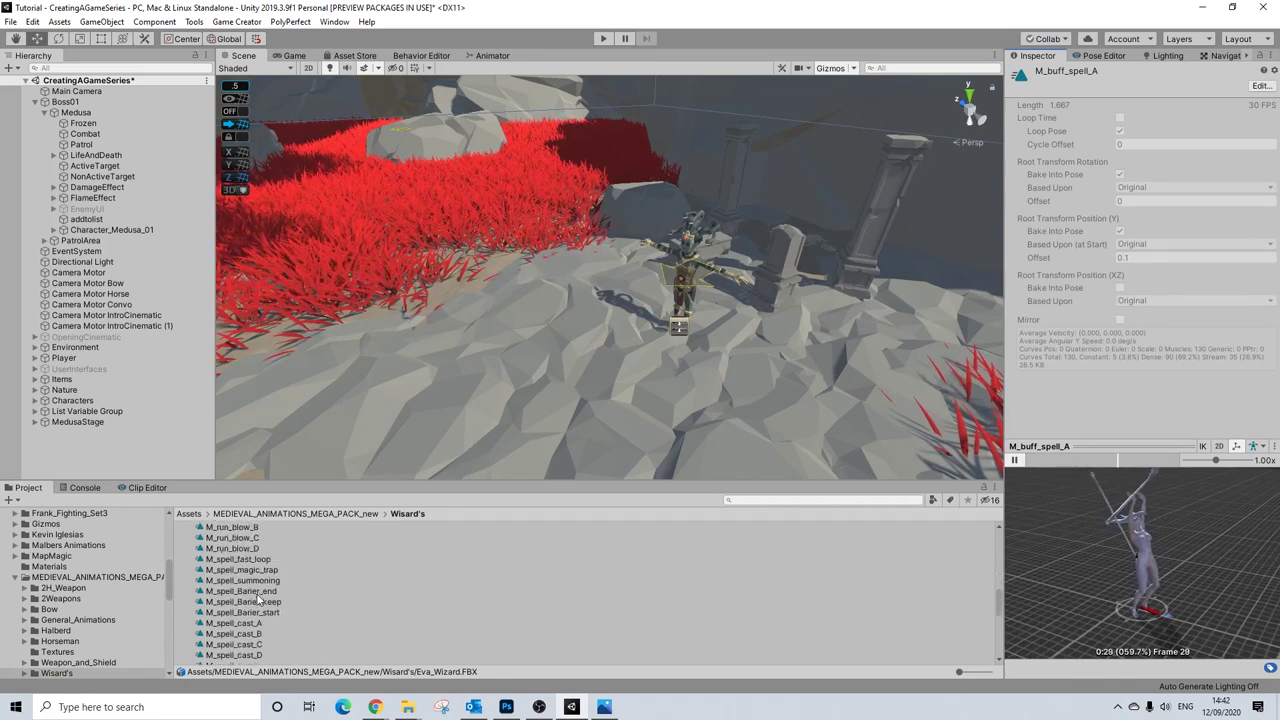
pyautogui.scroll(-6, 254, 590)
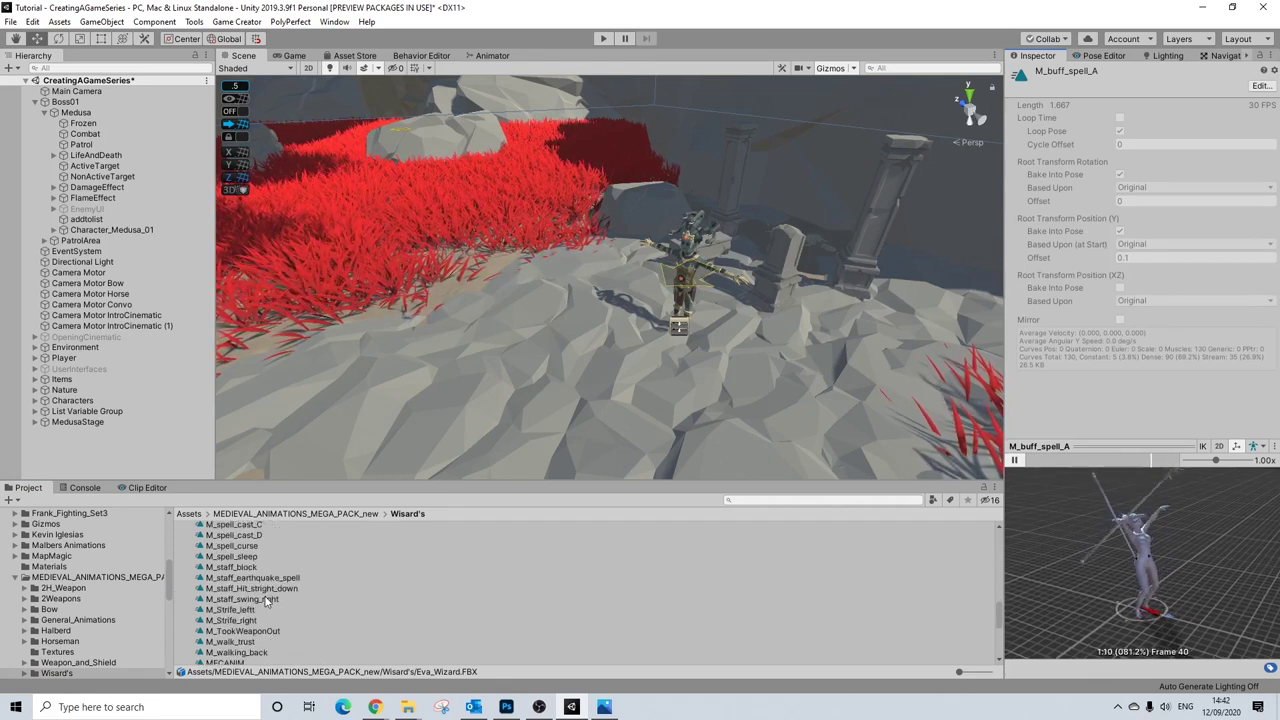
pyautogui.scroll(2, 257, 569)
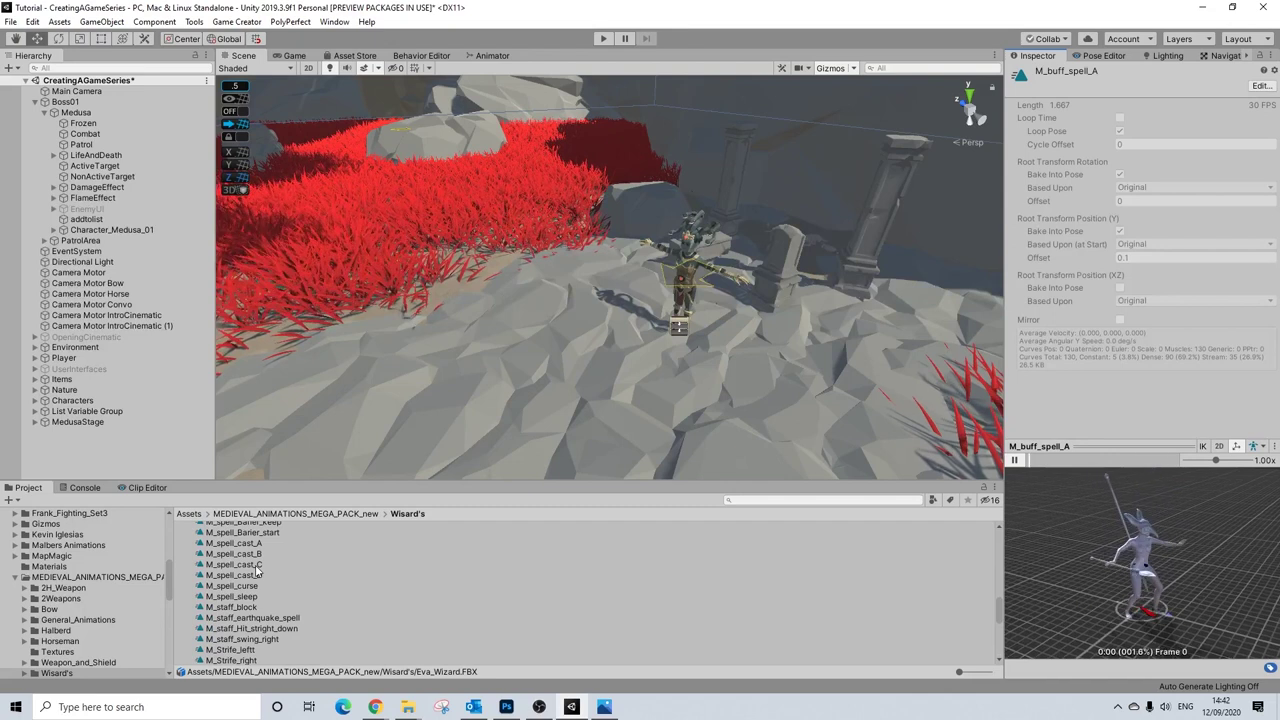
pyautogui.click(240, 543)
pyautogui.click(1013, 461)
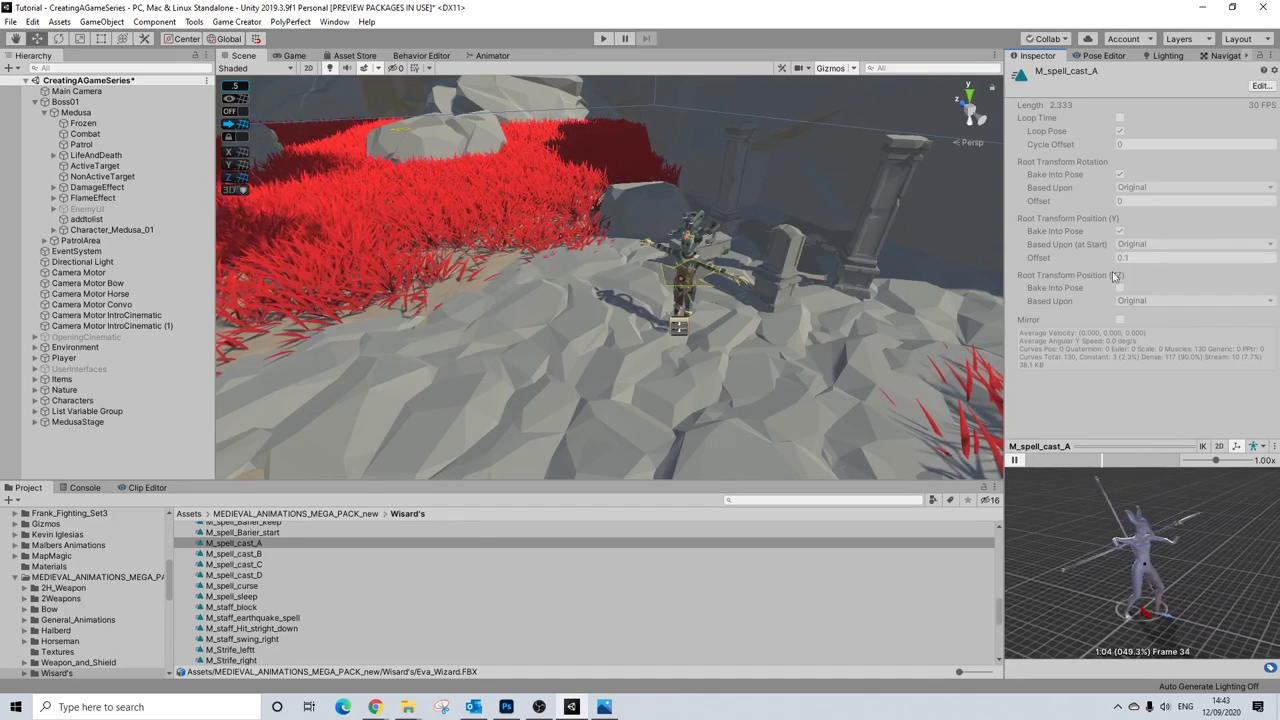
# - Examine the Eva_Wizard animation import settings, including the loop and root transform options of the M_run_blow_A clip
pyautogui.scroll(10, 307, 575)
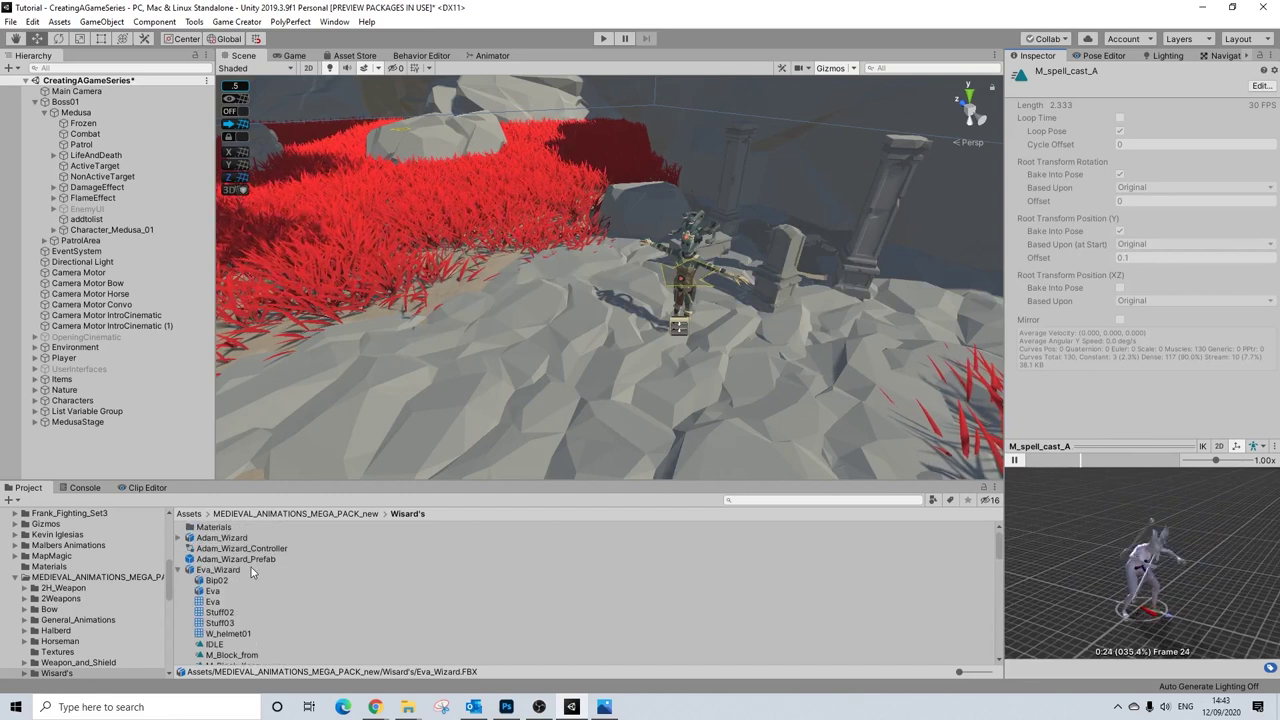
pyautogui.click(240, 570)
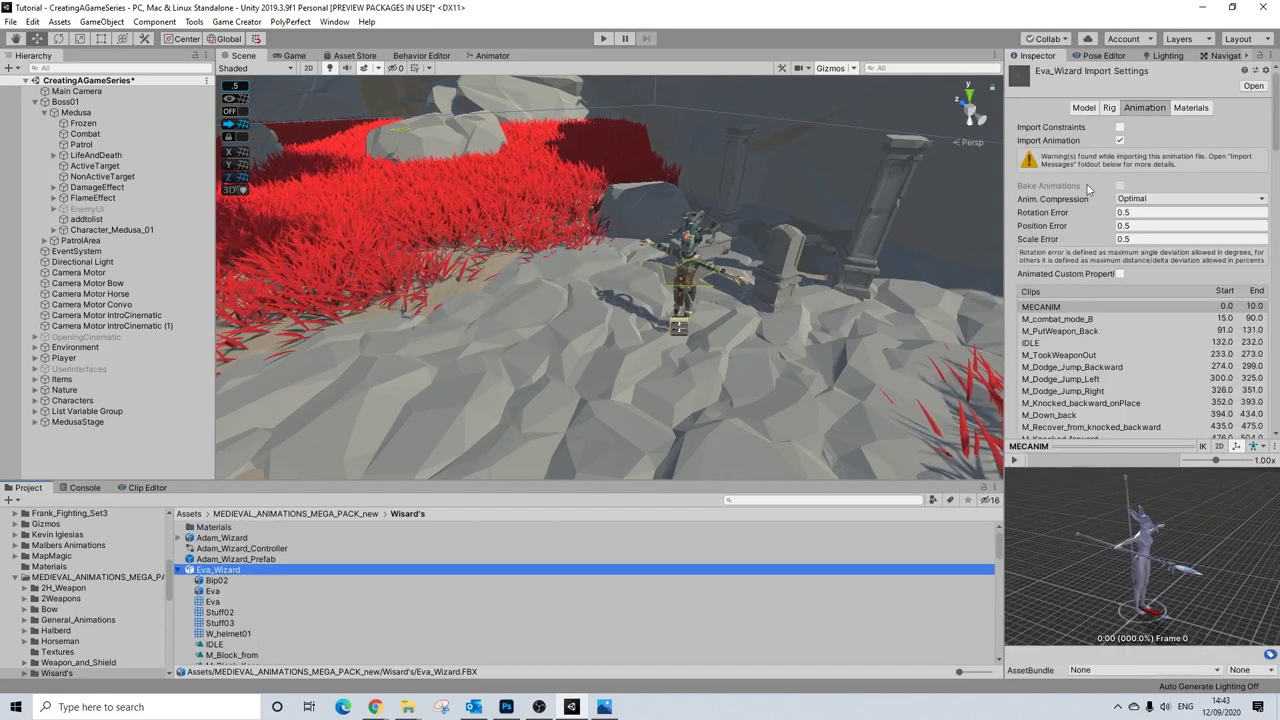
pyautogui.scroll(-15, 1090, 316)
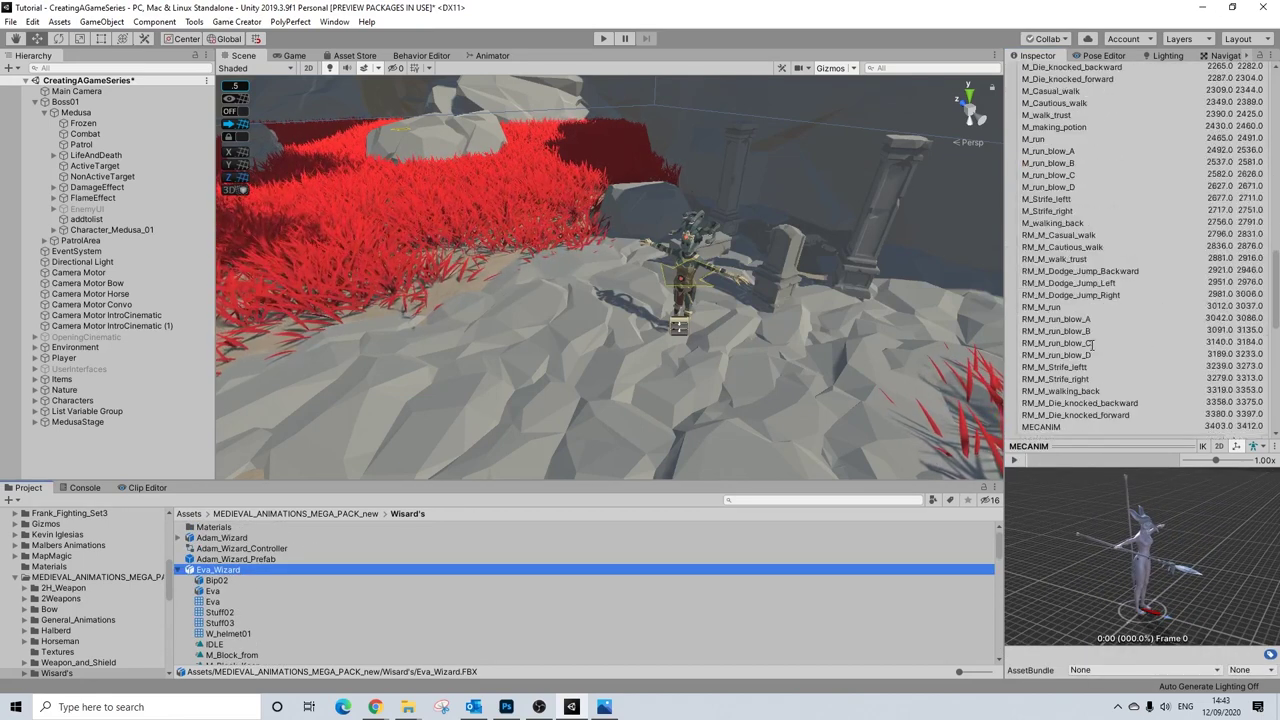
pyautogui.scroll(3, 1101, 129)
pyautogui.click(1059, 151)
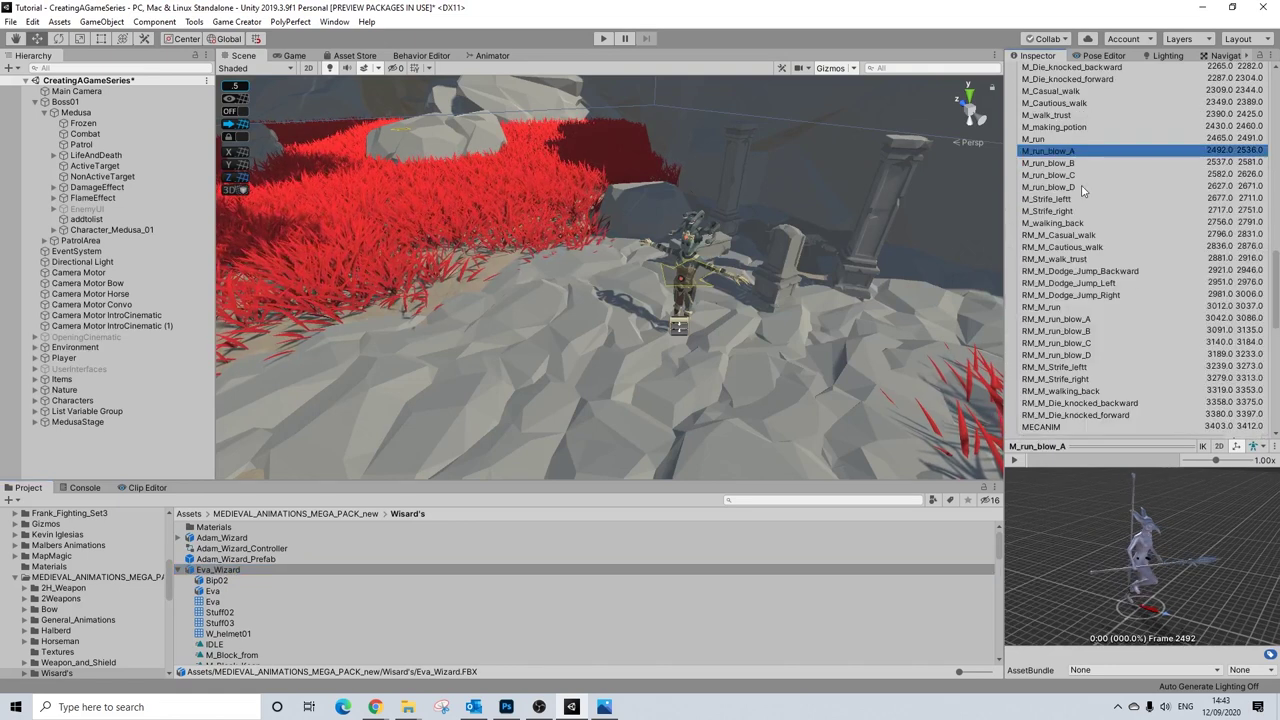
pyautogui.scroll(-10, 1108, 396)
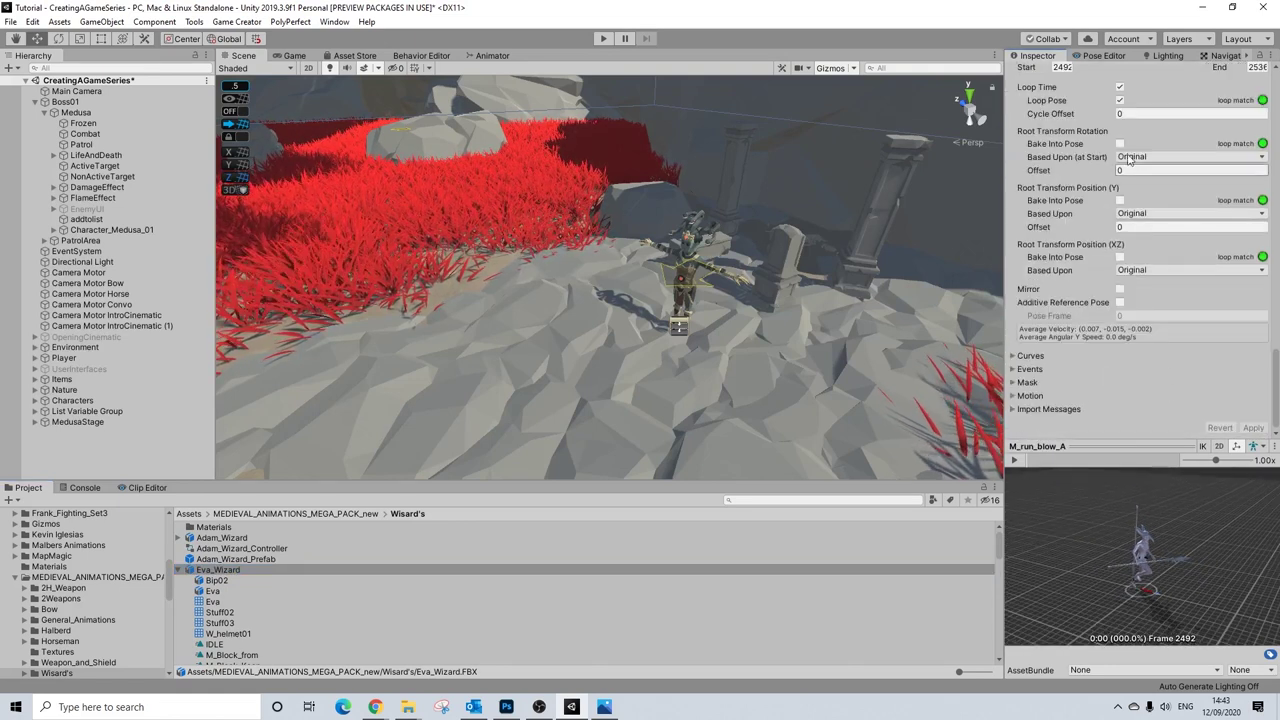
pyautogui.scroll(15, 1140, 260)
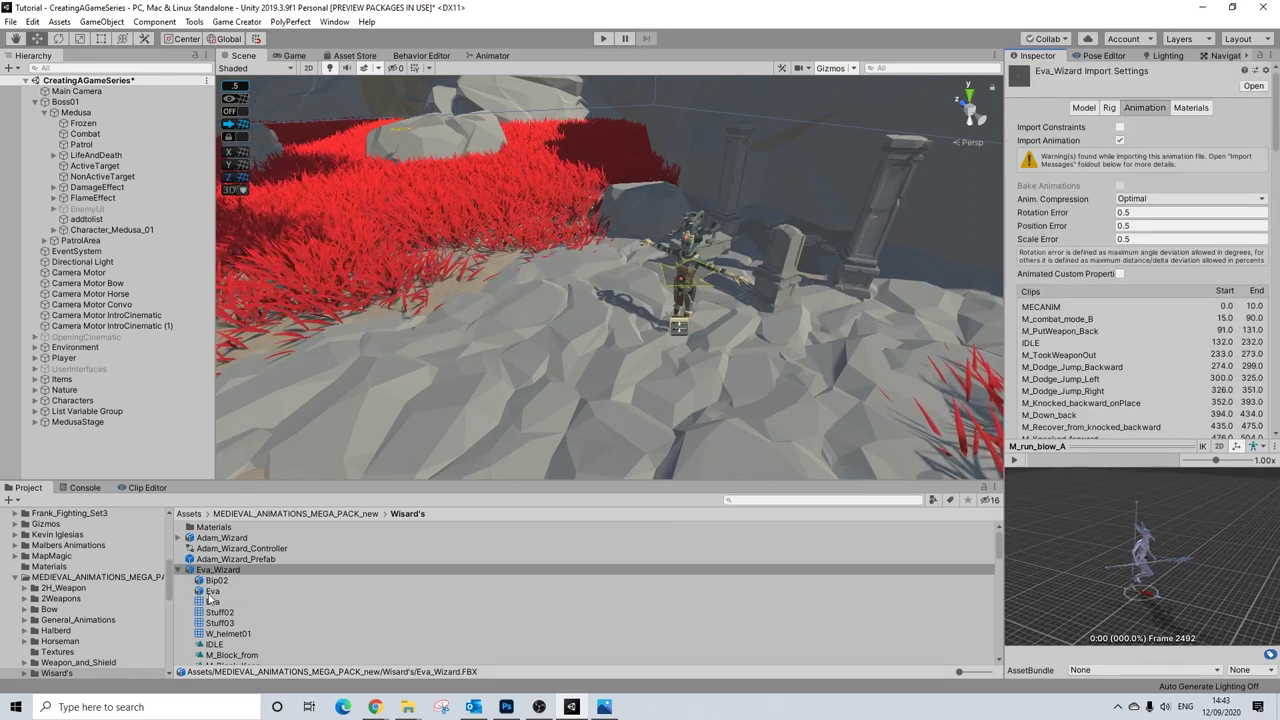
# - Collapse the Eva_Wizard model and review the MedusaLocomotion and MedusaAttackCharge states in the Animations folder
pyautogui.click(179, 570)
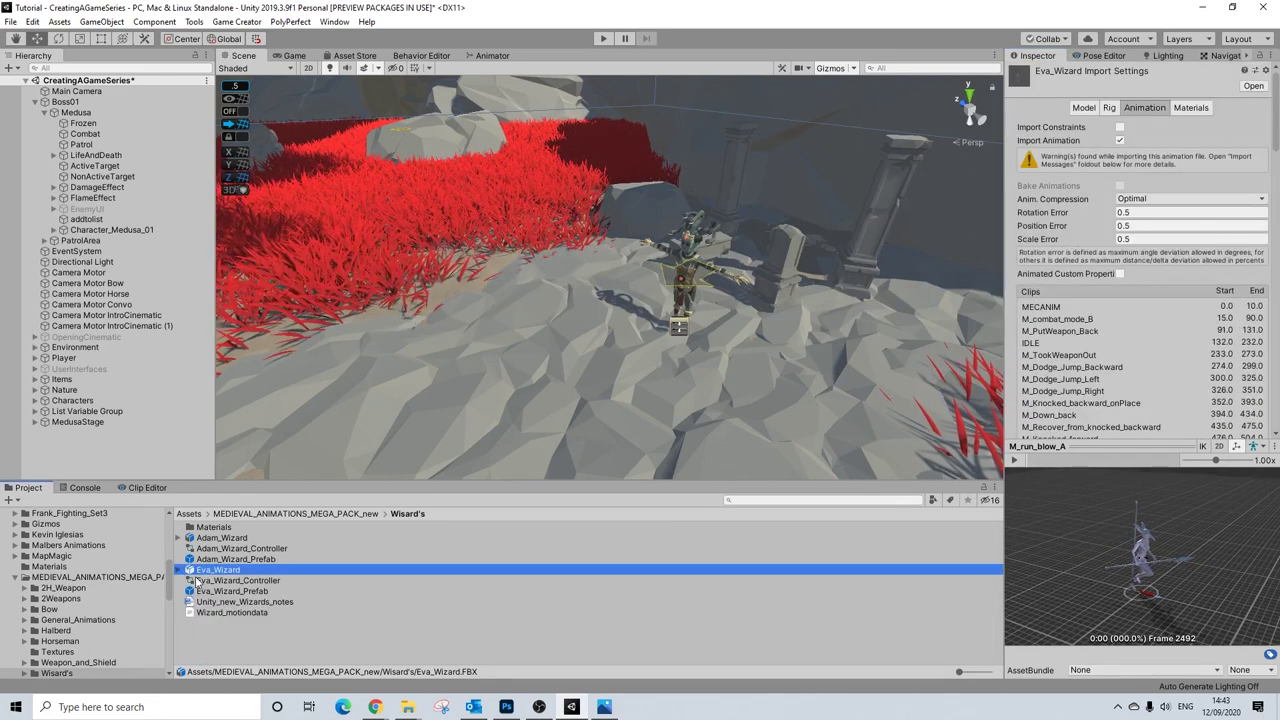
pyautogui.scroll(2, 72, 568)
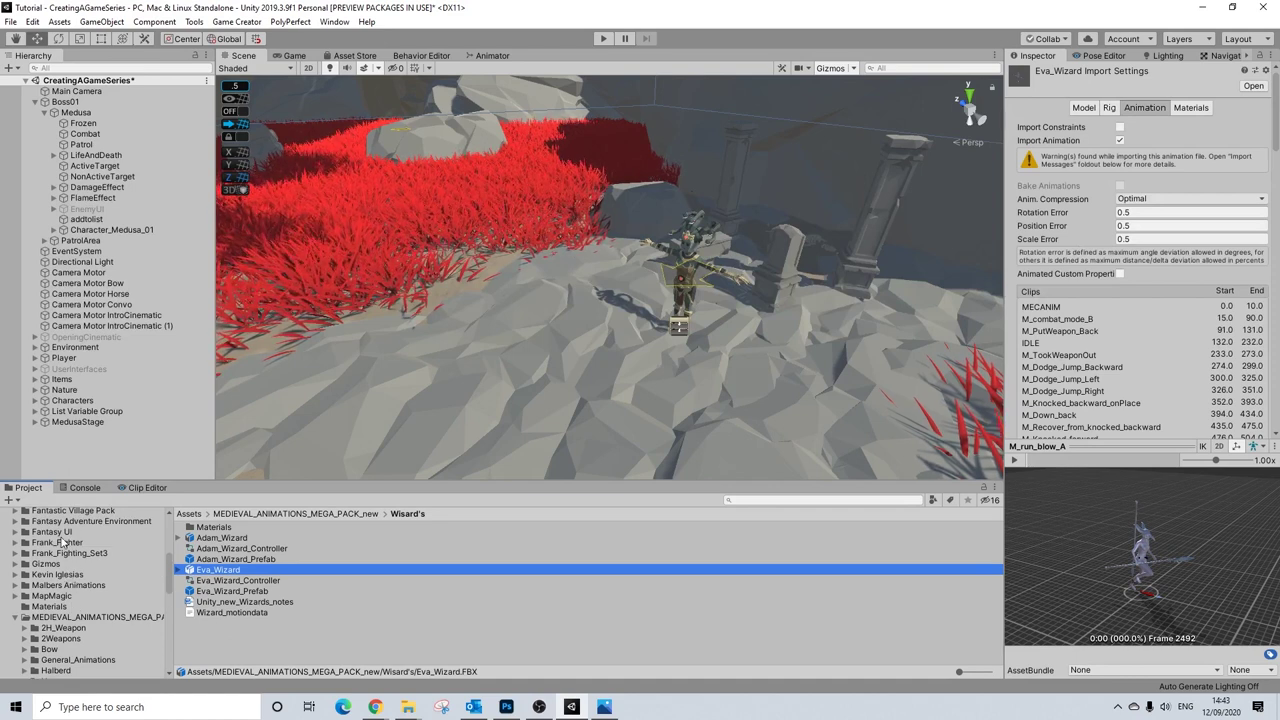
pyautogui.scroll(6, 52, 600)
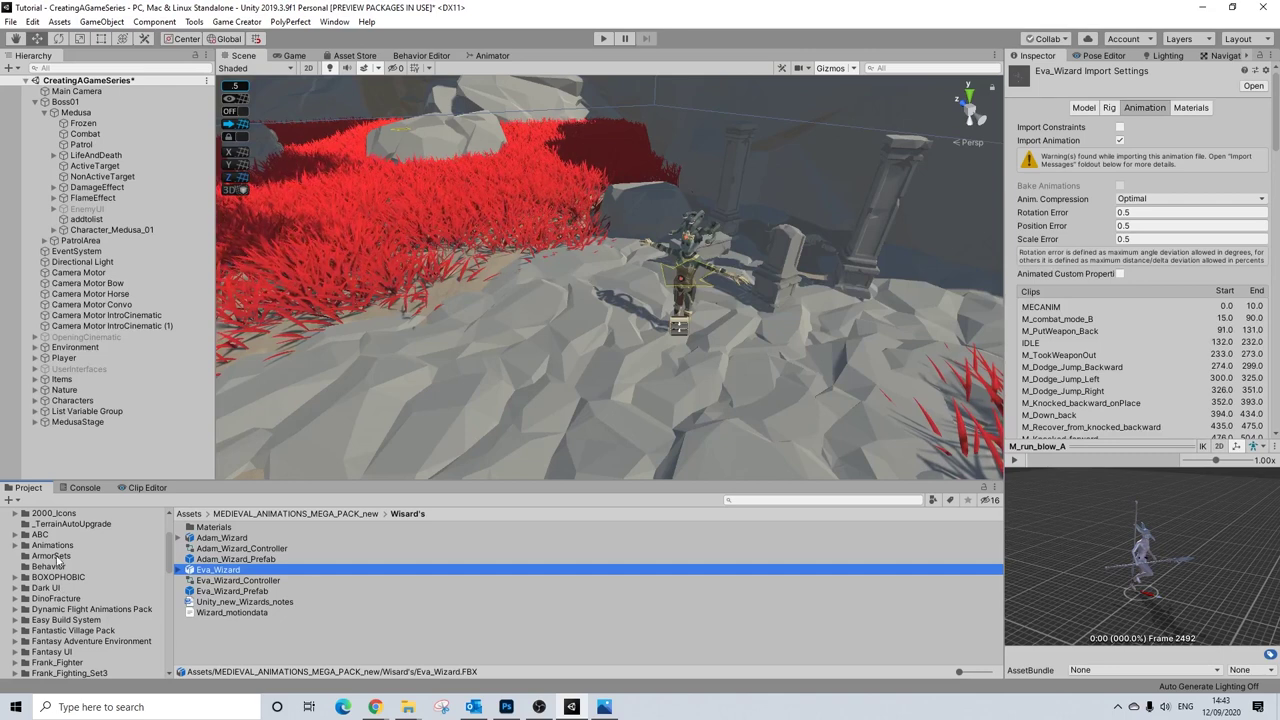
pyautogui.click(52, 545)
pyautogui.scroll(-10, 314, 576)
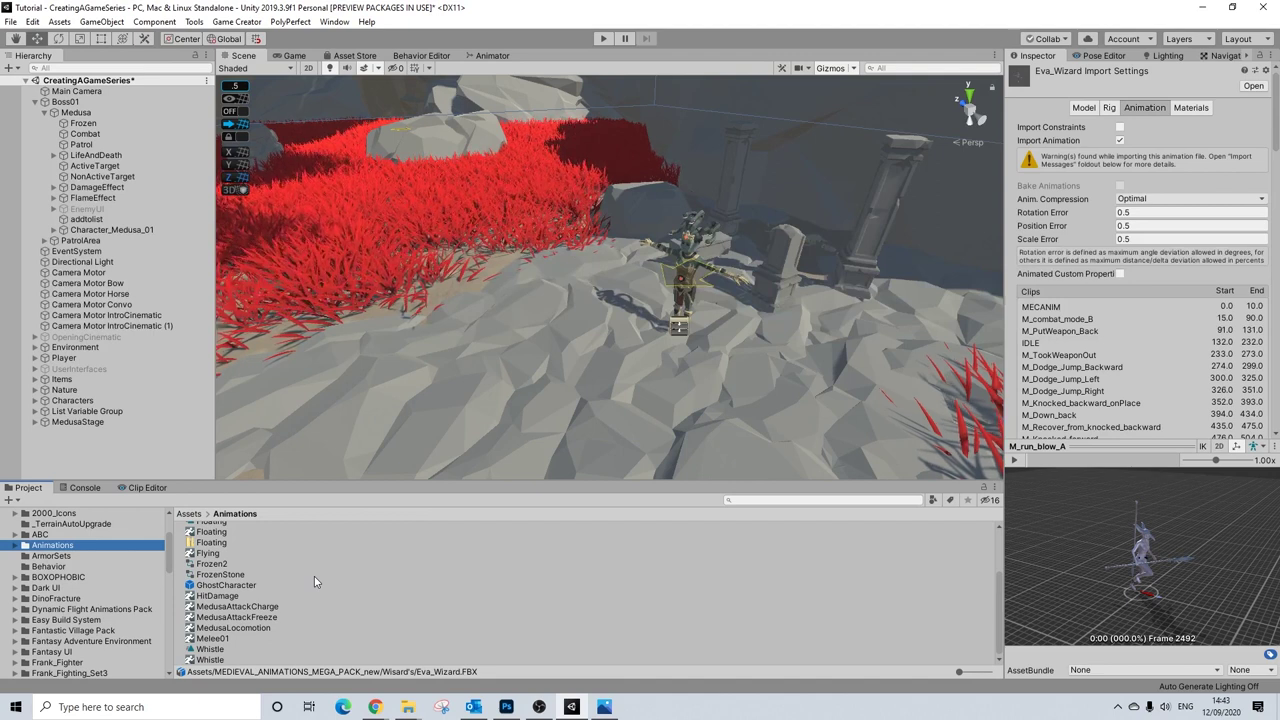
pyautogui.click(230, 606)
pyautogui.click(224, 627)
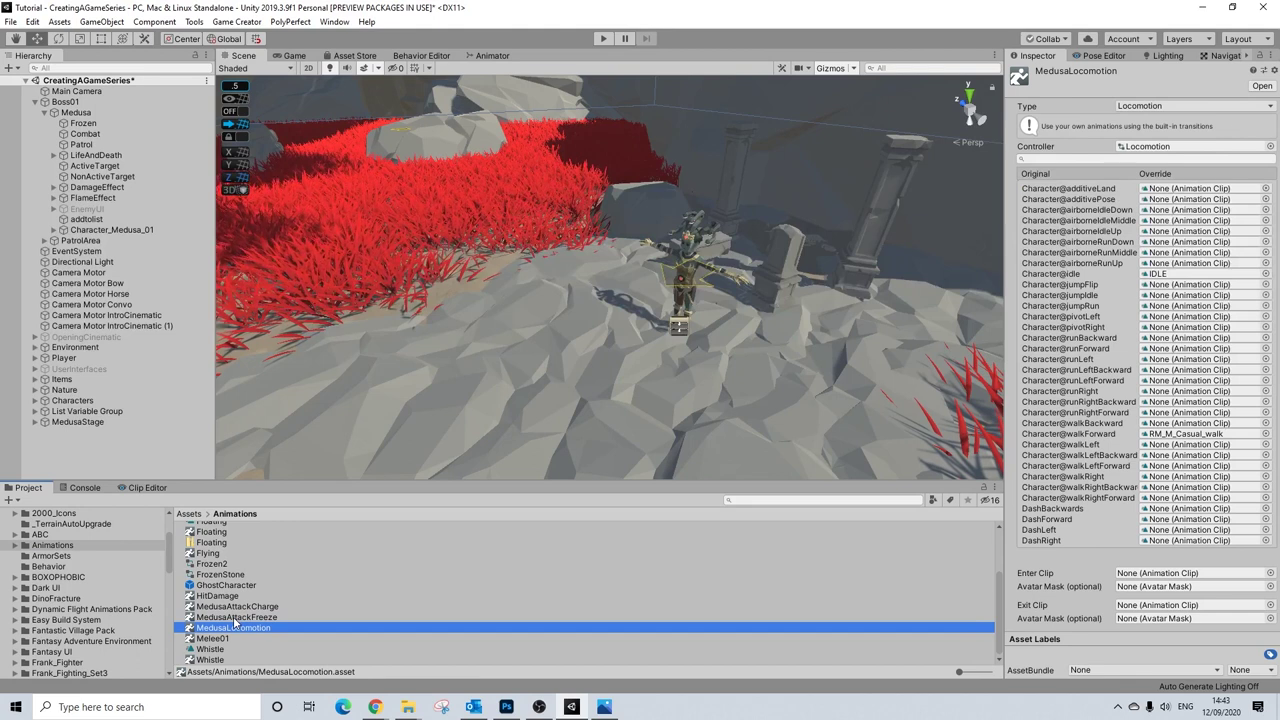
pyautogui.click(235, 606)
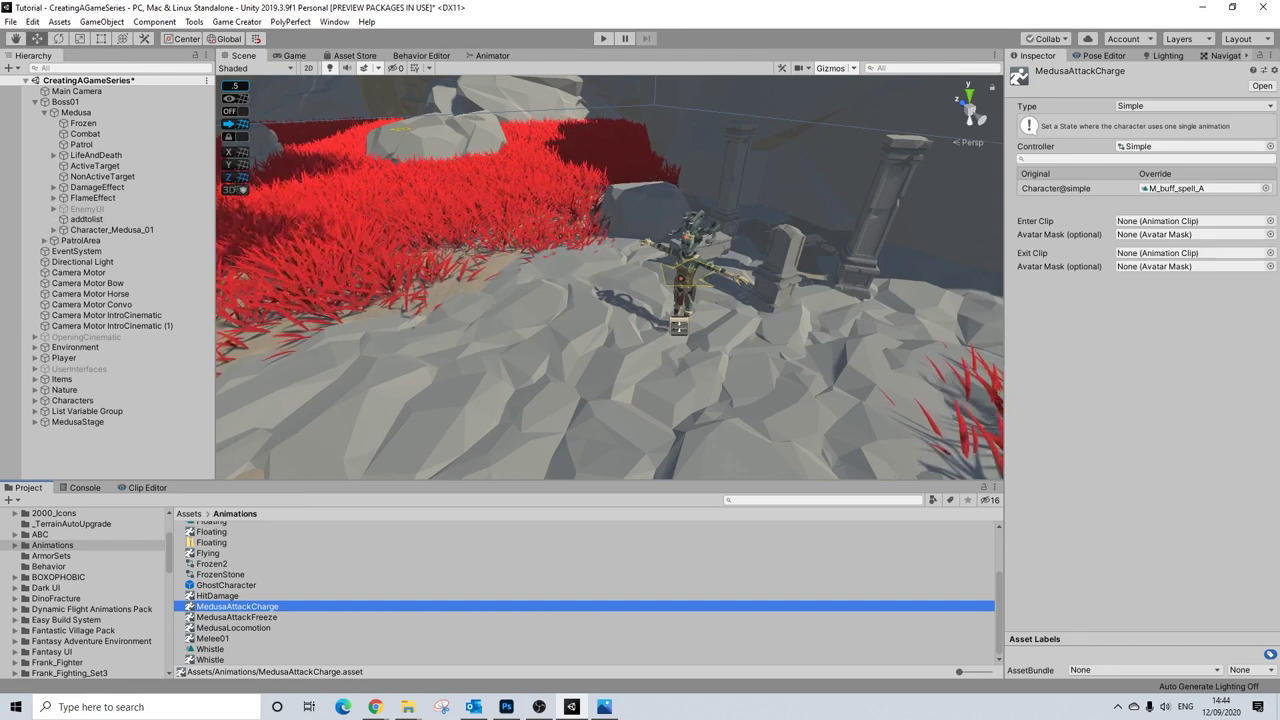
# - Collapse the Medusa hierarchy and fold its Character, Character Animator, Character Controller, Behavior and Perception components
pyautogui.click(45, 113)
pyautogui.click(68, 103)
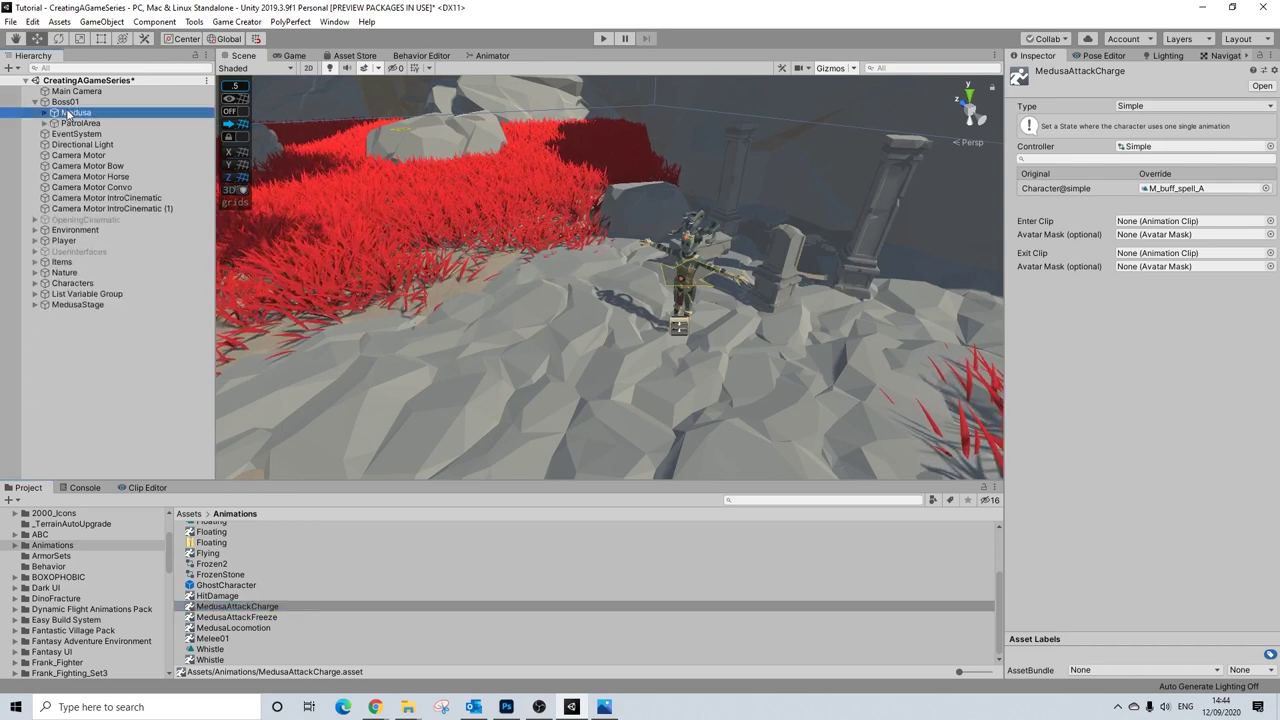
pyautogui.click(72, 112)
pyautogui.scroll(-10, 1122, 400)
pyautogui.scroll(5, 1122, 460)
pyautogui.scroll(5, 1118, 440)
pyautogui.click(1064, 122)
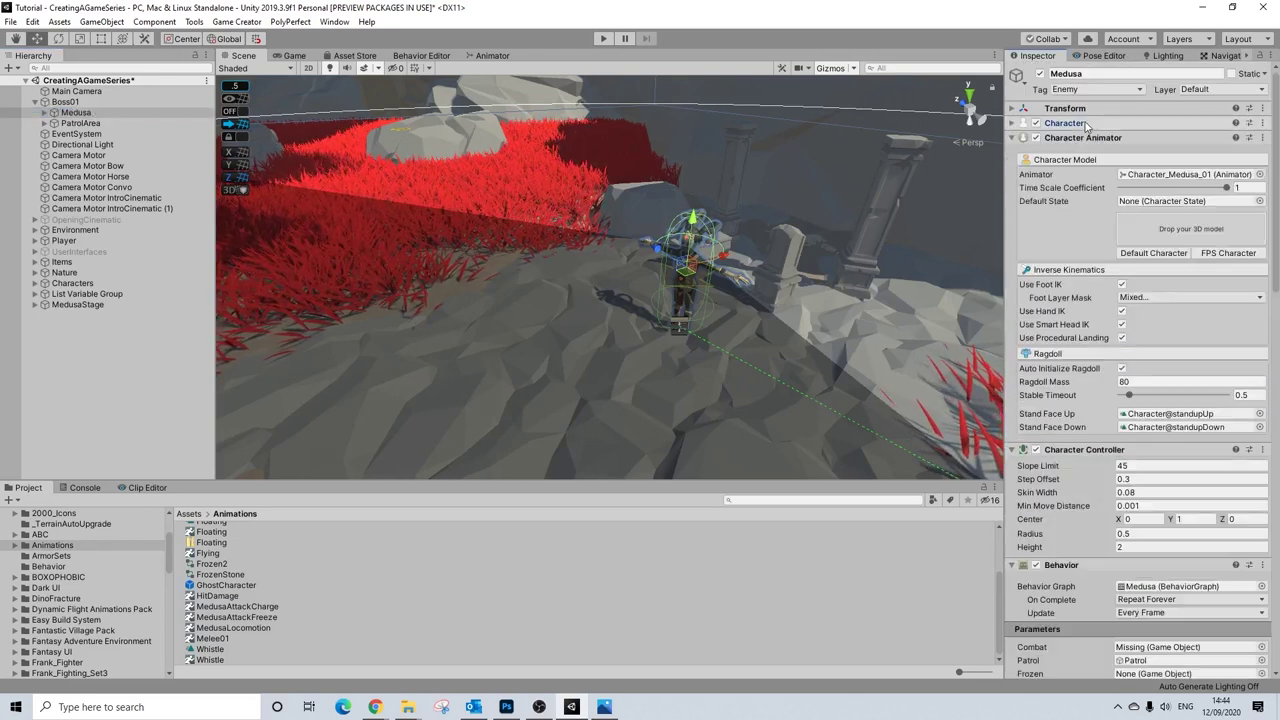
pyautogui.click(1070, 137)
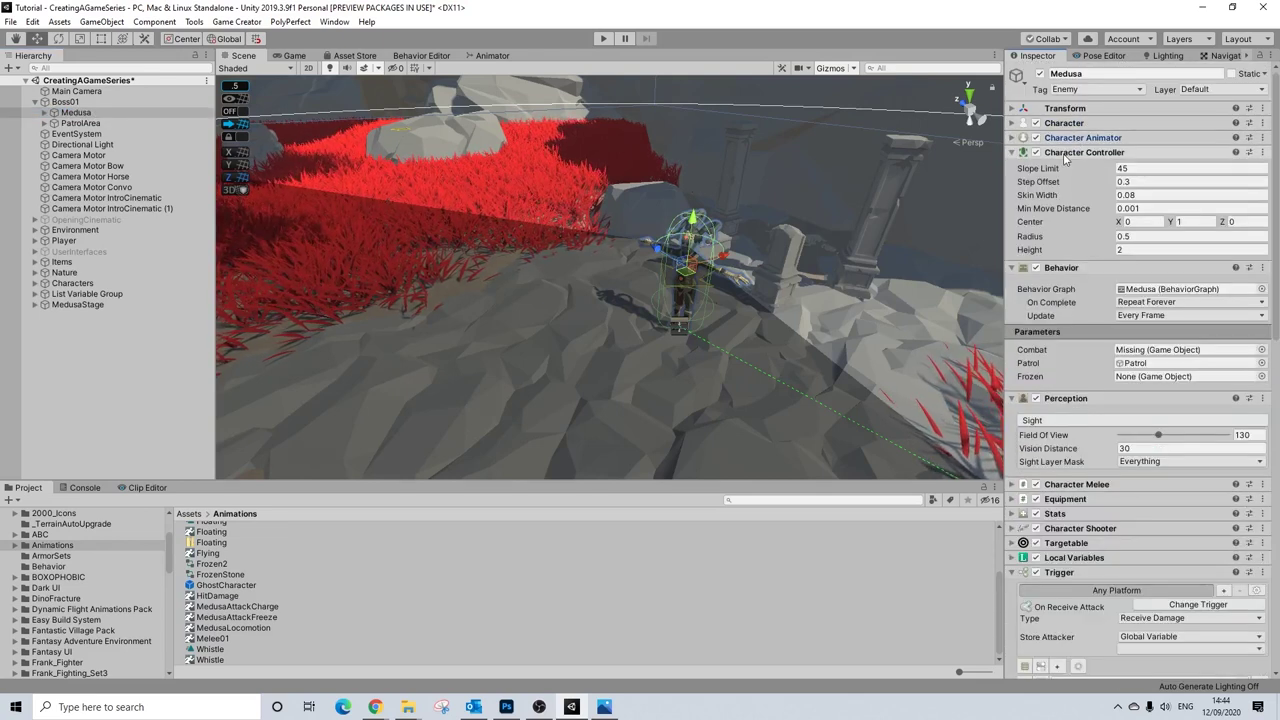
pyautogui.click(1064, 153)
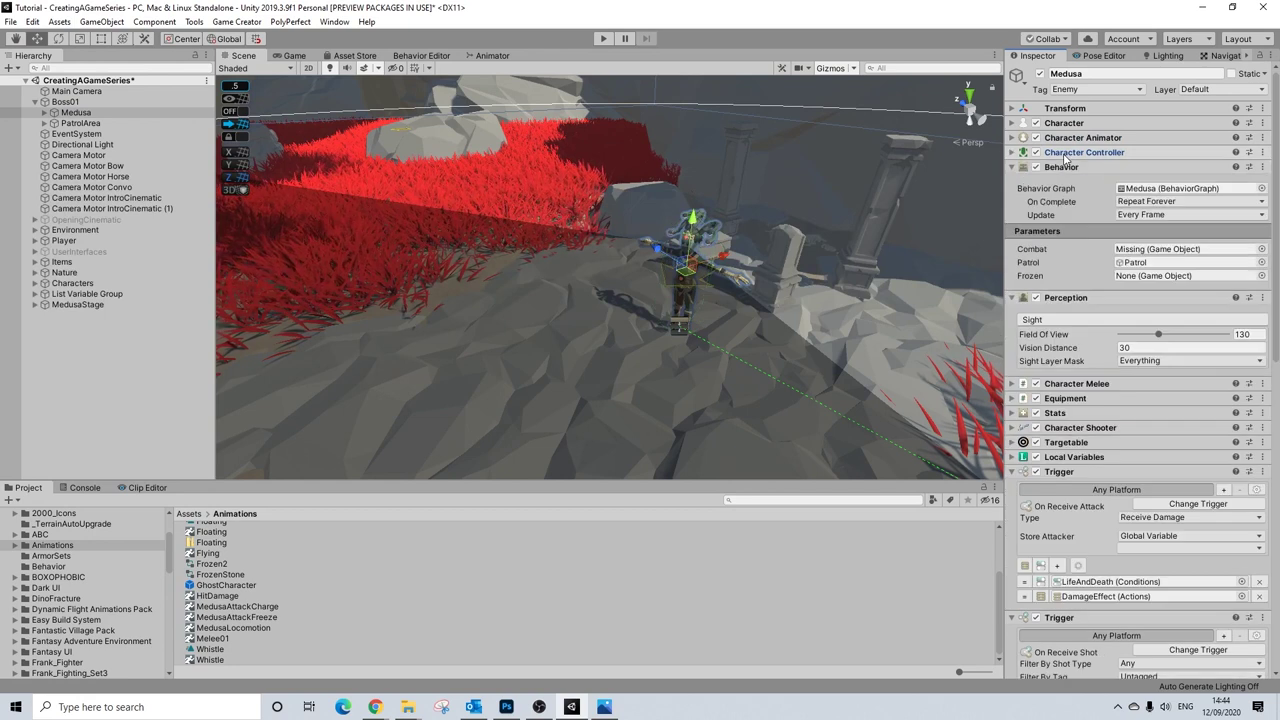
pyautogui.click(1061, 167)
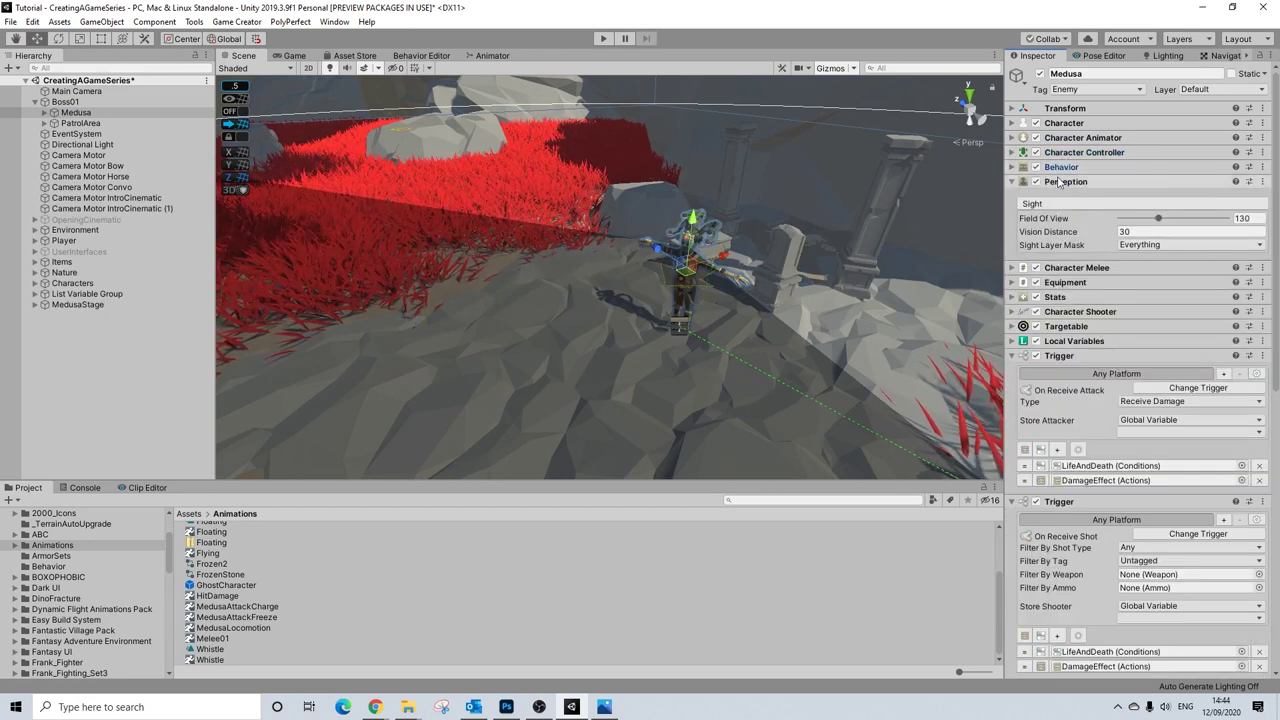
pyautogui.click(1060, 181)
# - Remove the Group in Sight trigger and the WolfSlap tag trigger from the Medusa object
pyautogui.scroll(-5, 1103, 333)
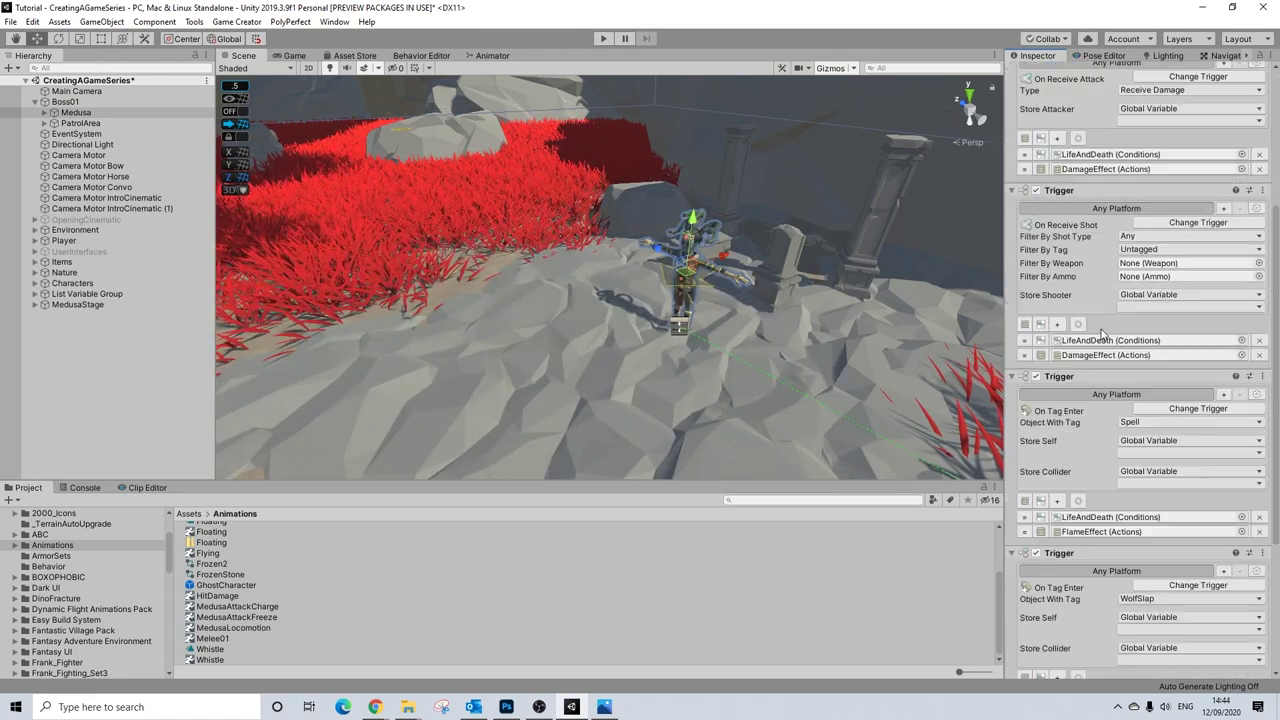
pyautogui.scroll(-3, 1103, 333)
pyautogui.scroll(-3, 1103, 333)
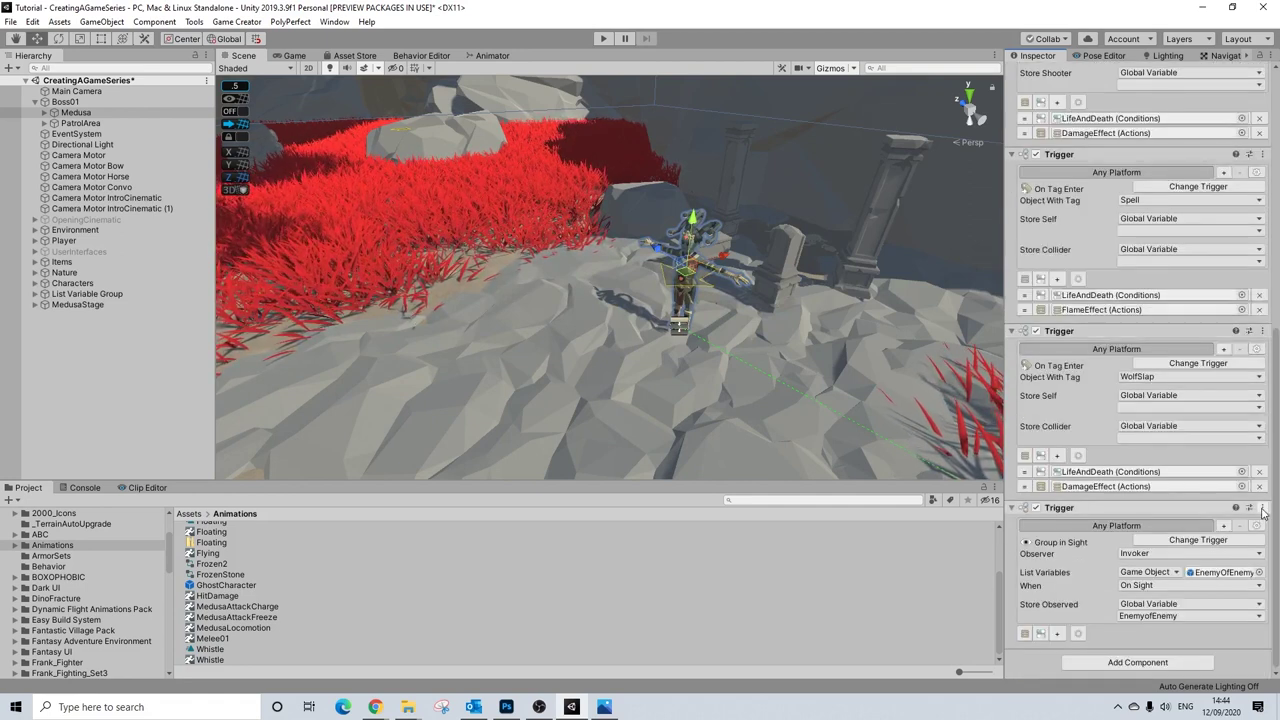
pyautogui.rightClick(1130, 510)
pyautogui.click(1165, 541)
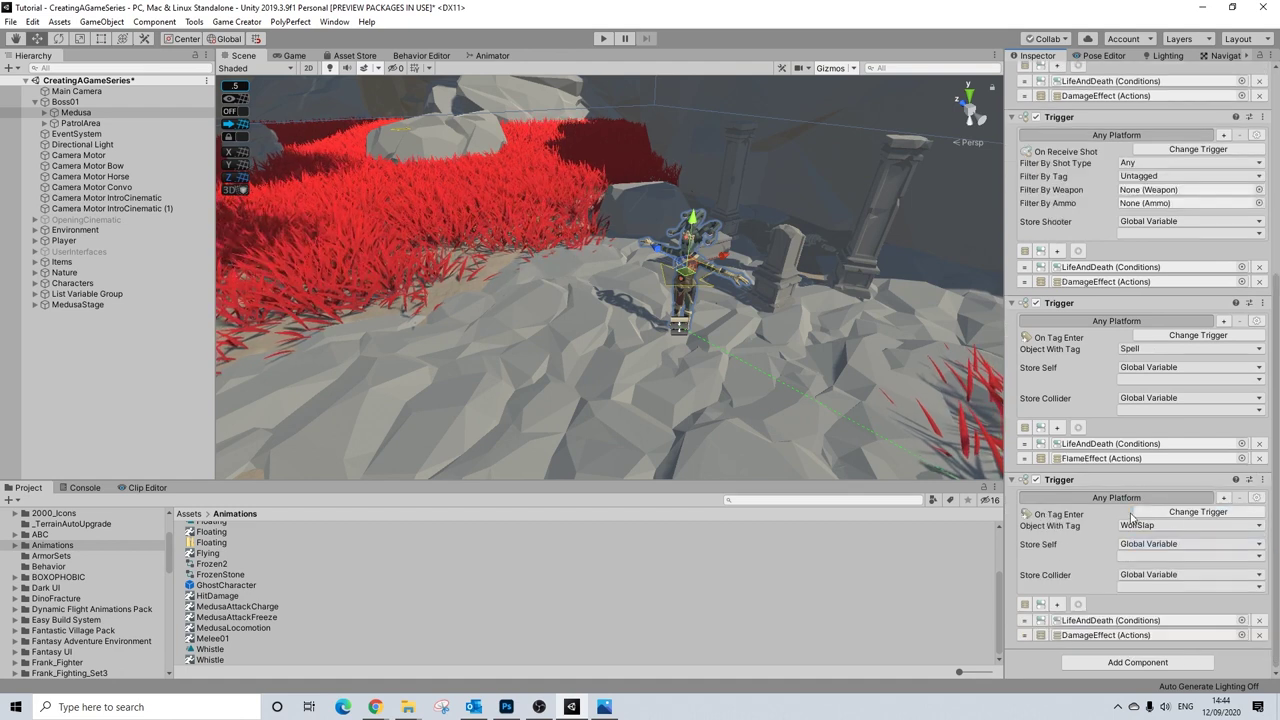
pyautogui.click(1262, 480)
pyautogui.click(1190, 513)
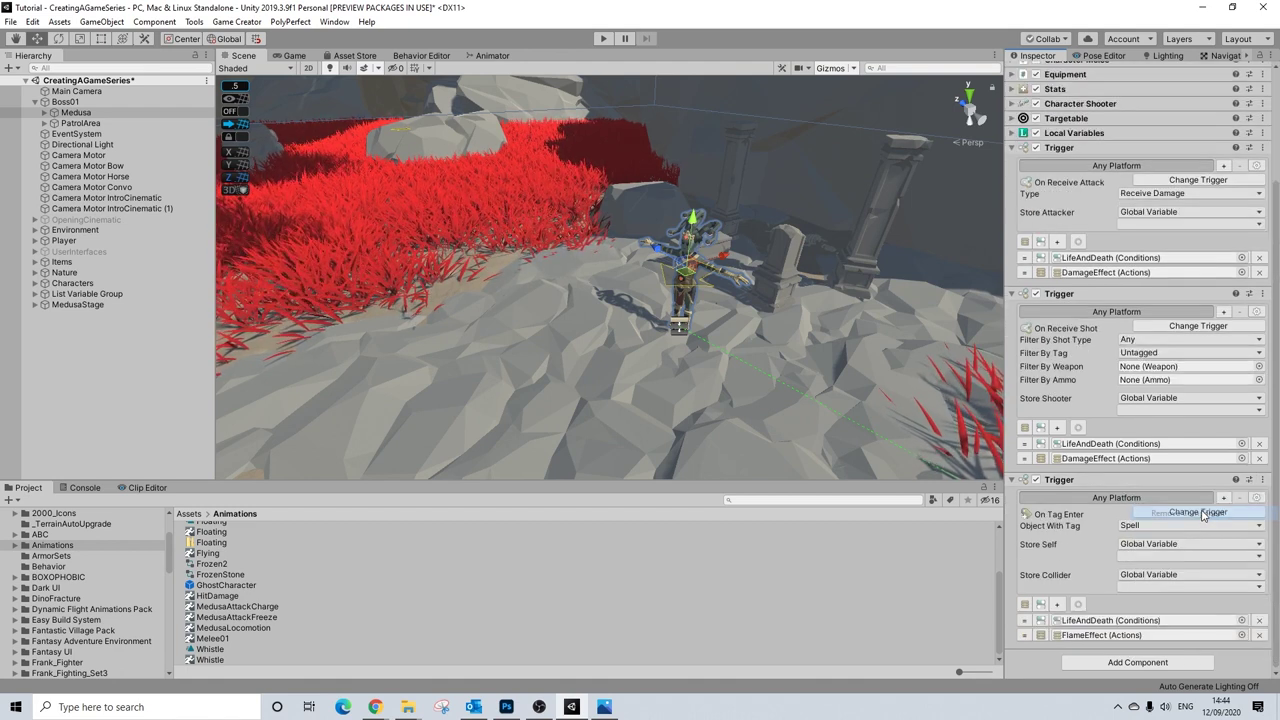
# - Fold the three remaining Trigger components on the Medusa object
pyautogui.click(1077, 482)
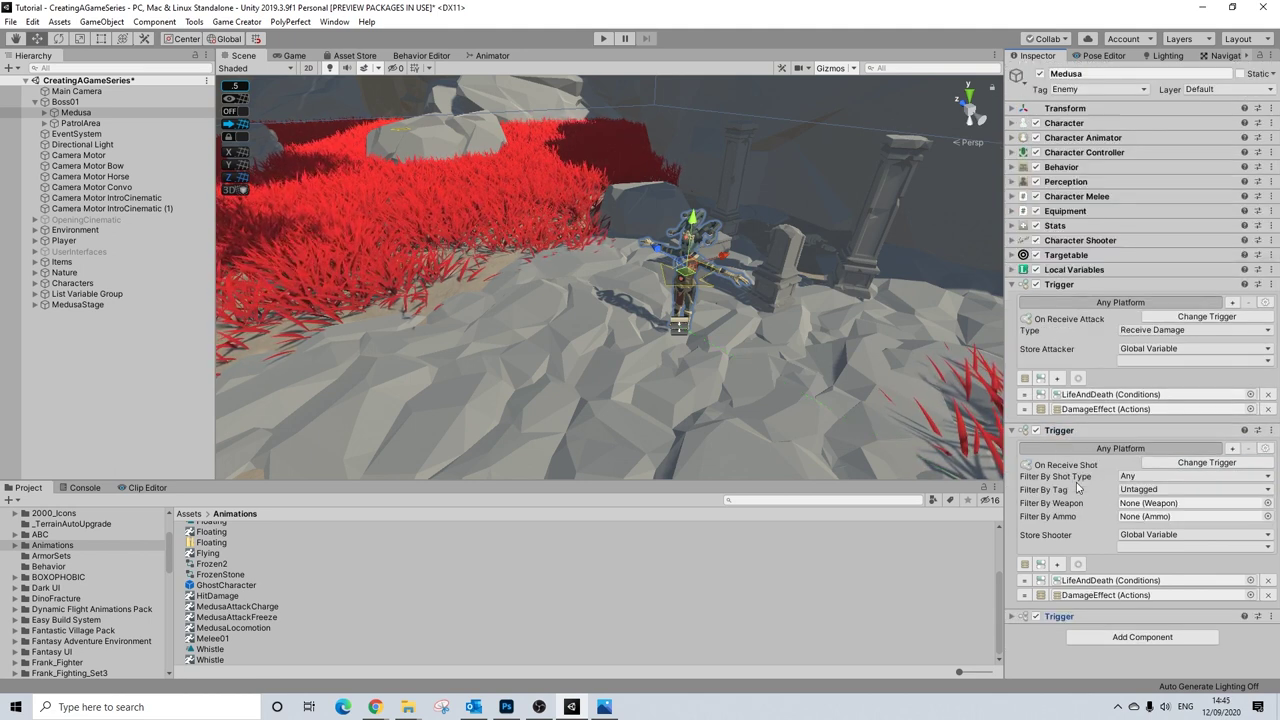
pyautogui.click(1061, 432)
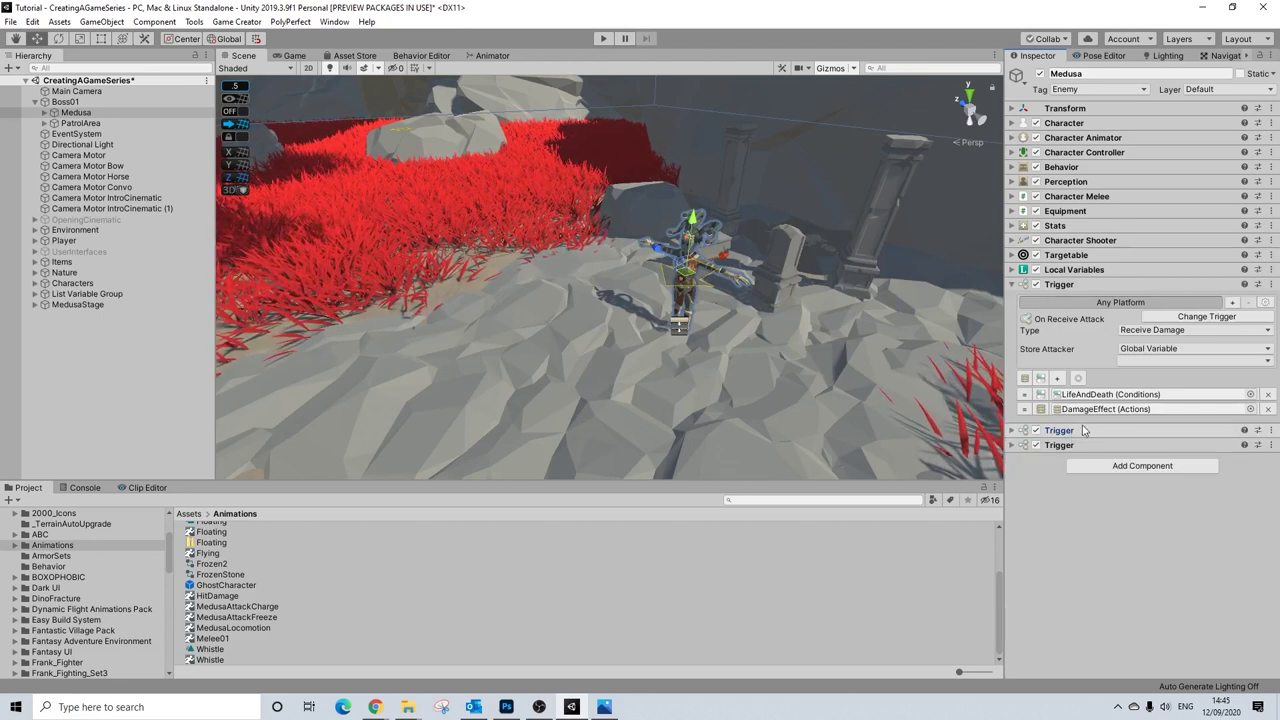
pyautogui.click(1072, 288)
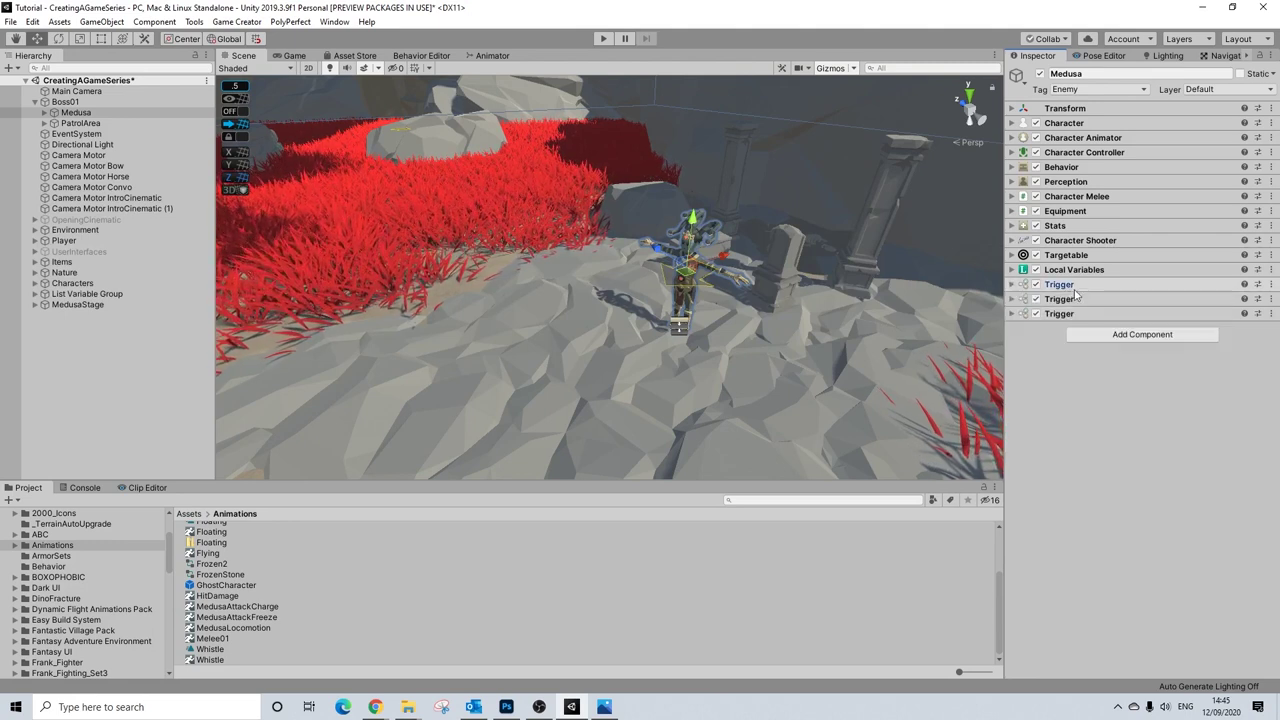
# - Add a new Trigger component to Medusa, set to On Tag Enter for objects tagged MedusaFreeze
pyautogui.click(1105, 336)
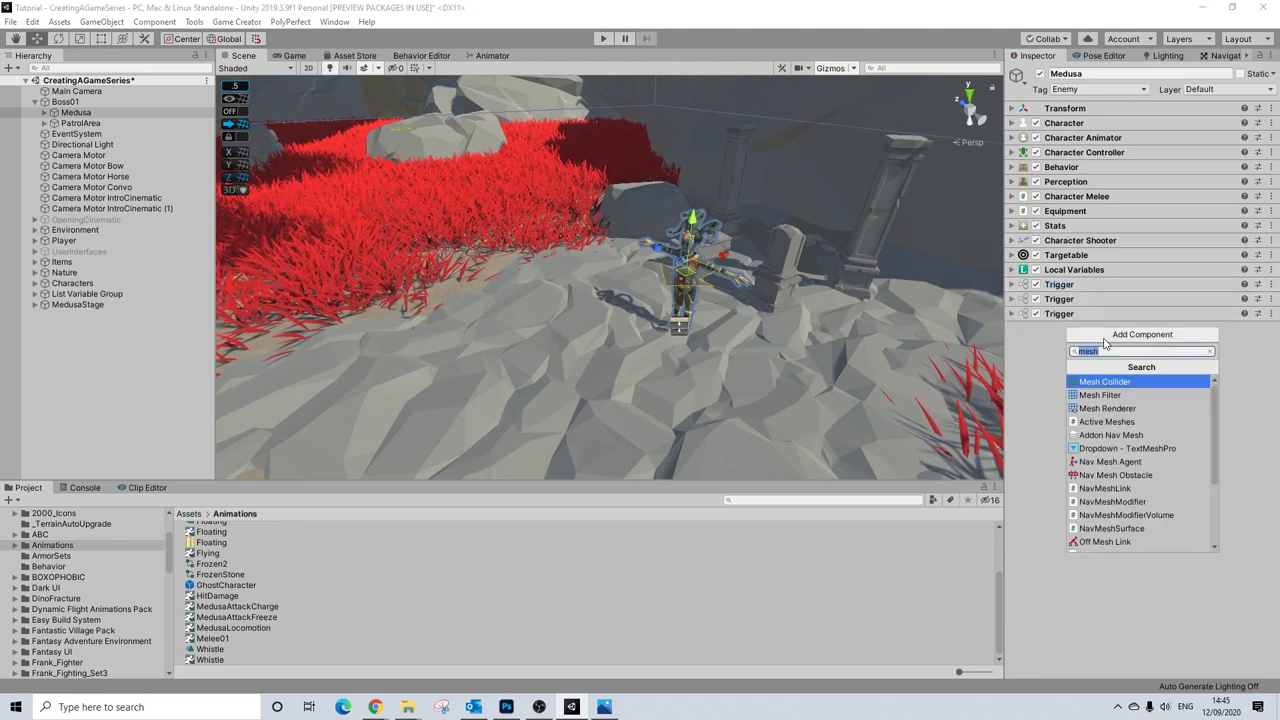
pyautogui.write('trigger')
pyautogui.press('Return')
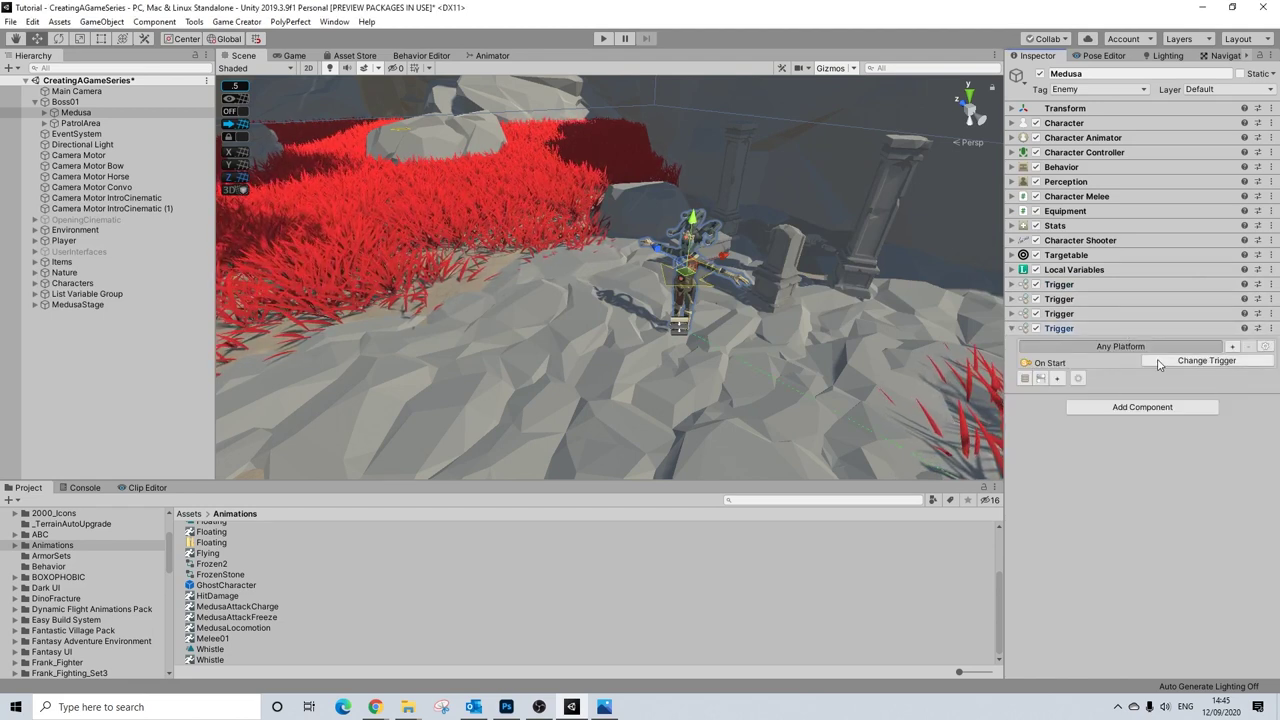
pyautogui.click(1158, 362)
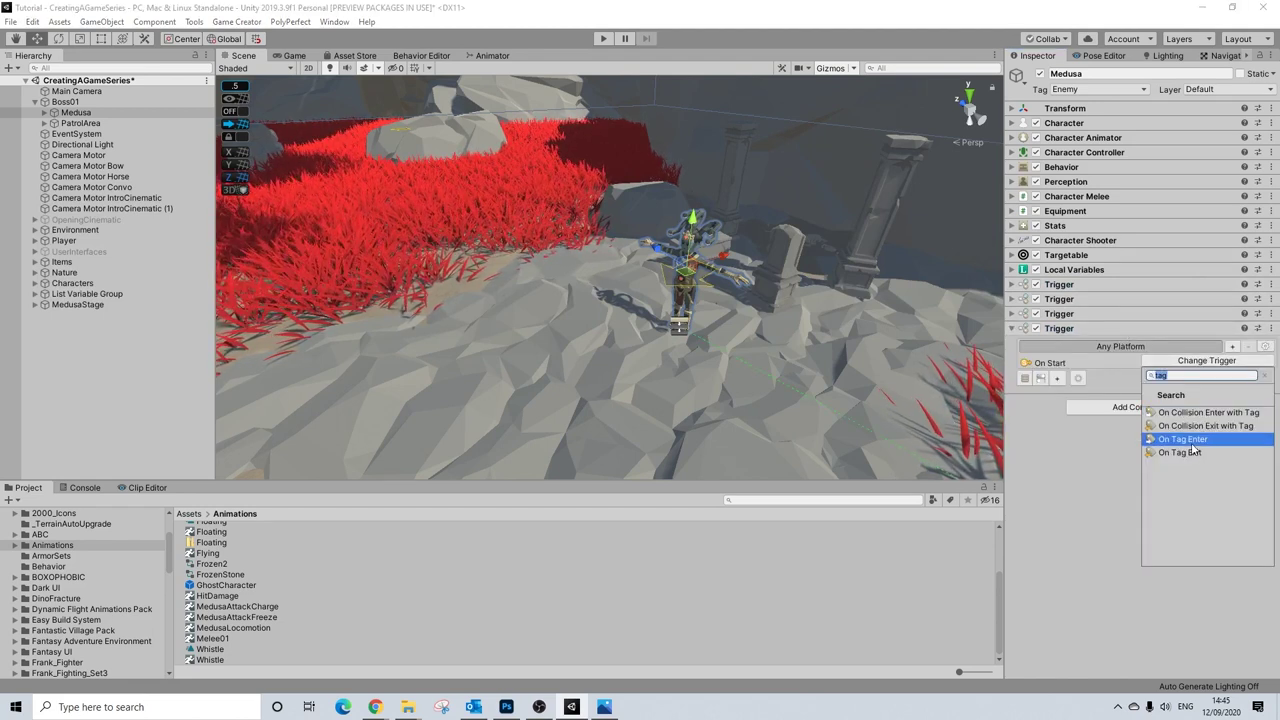
pyautogui.click(1190, 440)
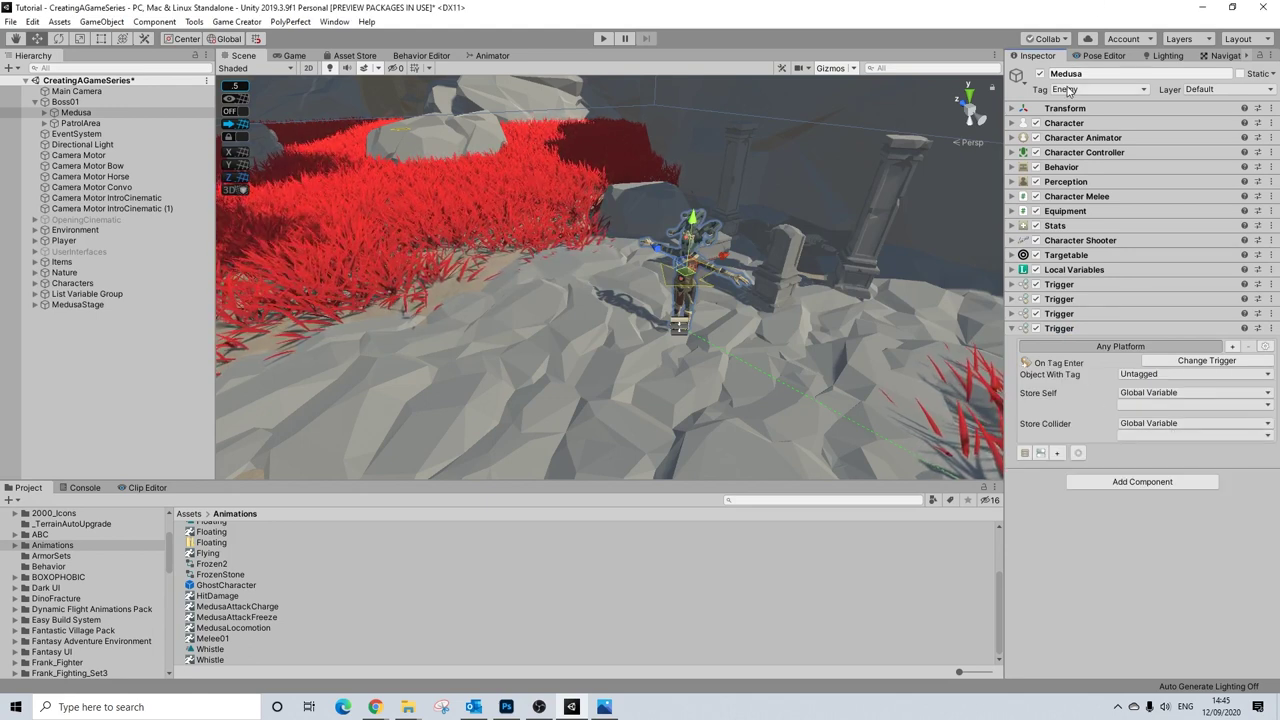
pyautogui.click(1156, 374)
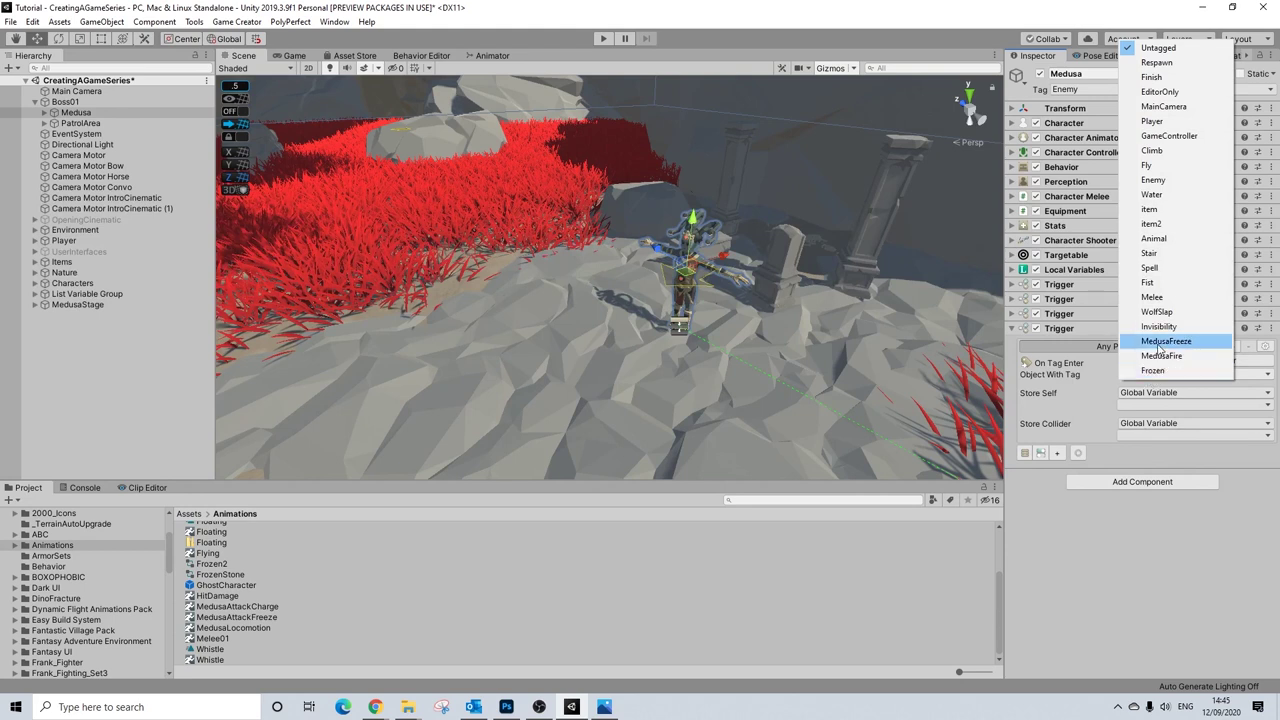
pyautogui.click(1162, 342)
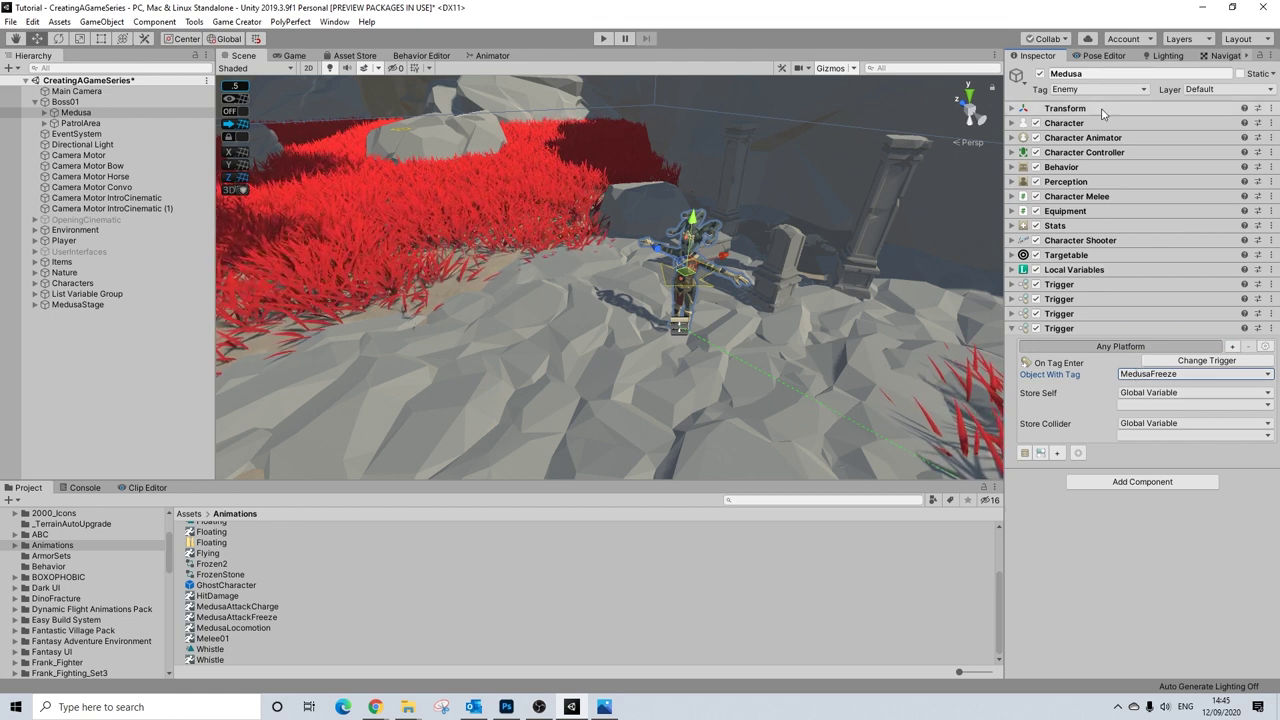
# - Create a new Actions object for the MedusaFreeze trigger and select it under Medusa in the hierarchy
pyautogui.click(1145, 92)
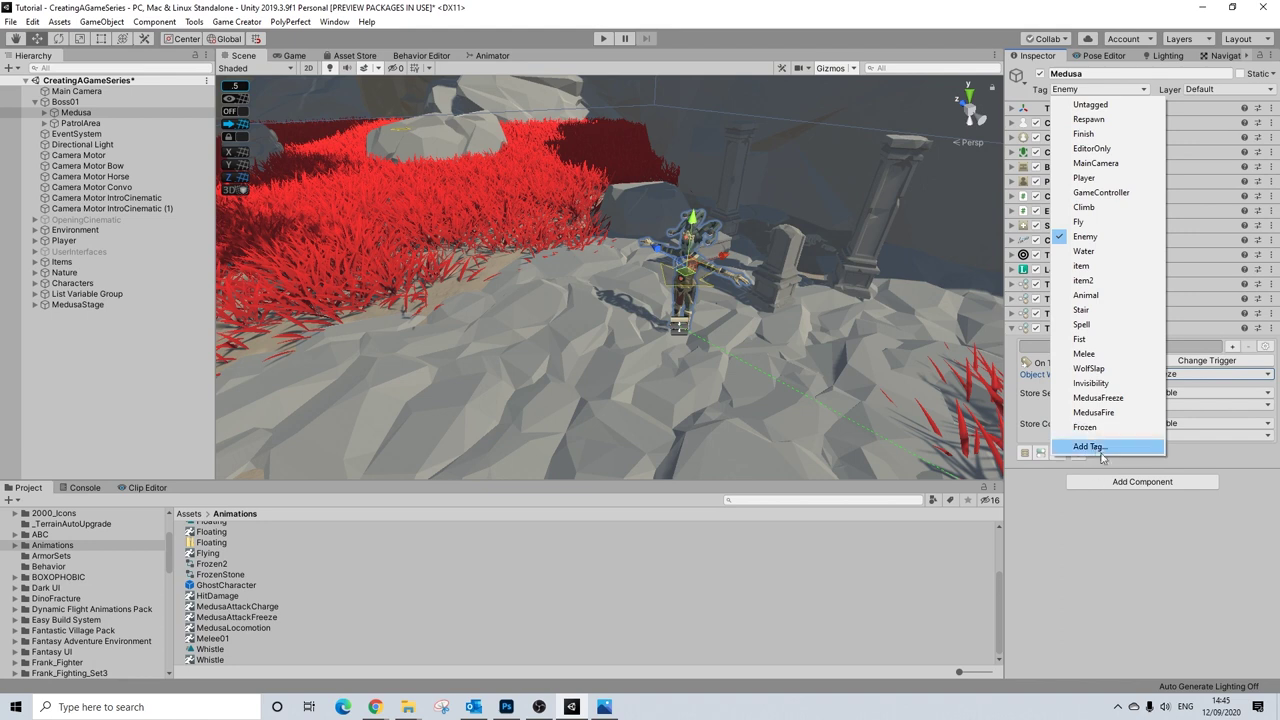
pyautogui.click(1067, 458)
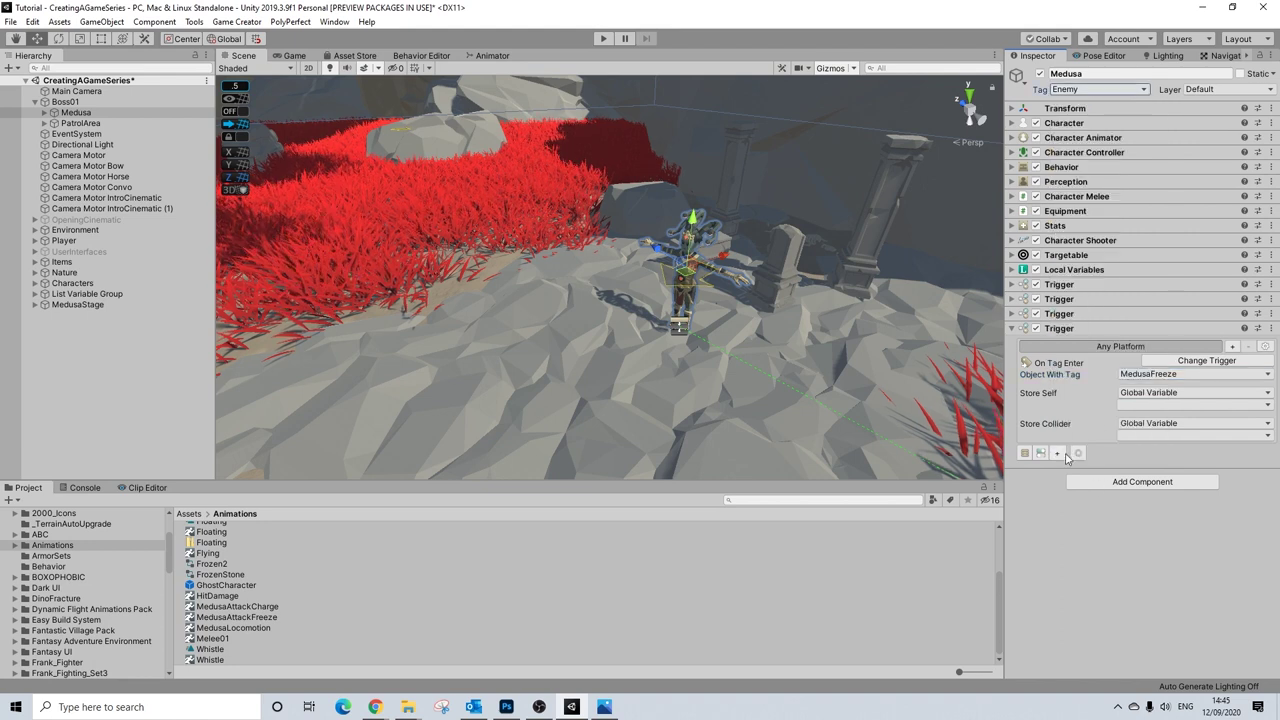
pyautogui.click(1024, 454)
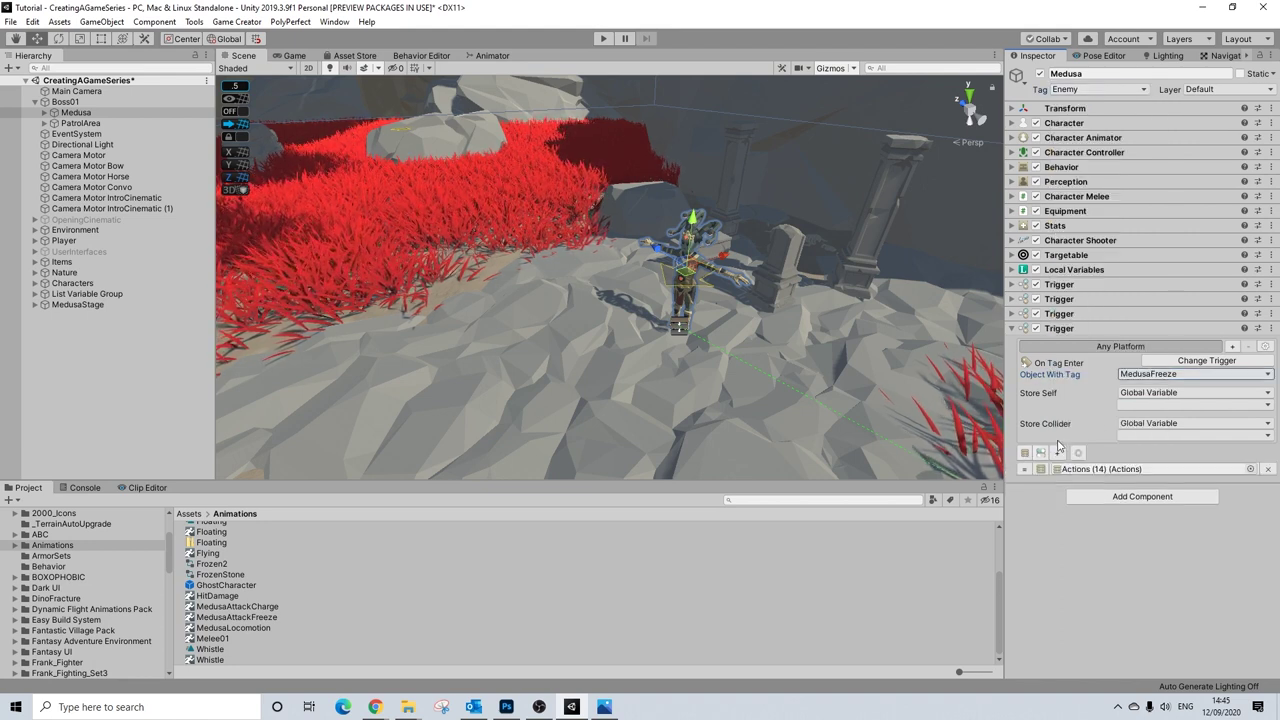
pyautogui.click(43, 112)
pyautogui.click(90, 240)
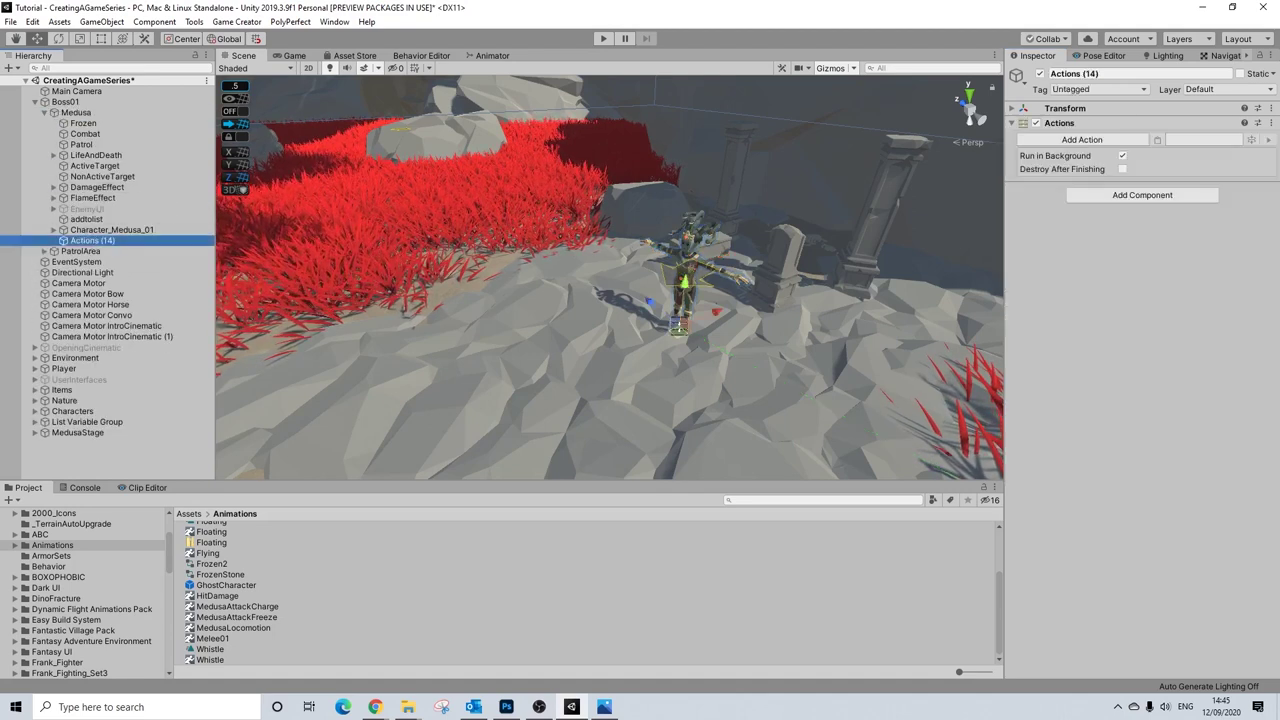
# - Add a Variable Bool action that sets the global variable MedusaFrozen to true
pyautogui.click(1089, 141)
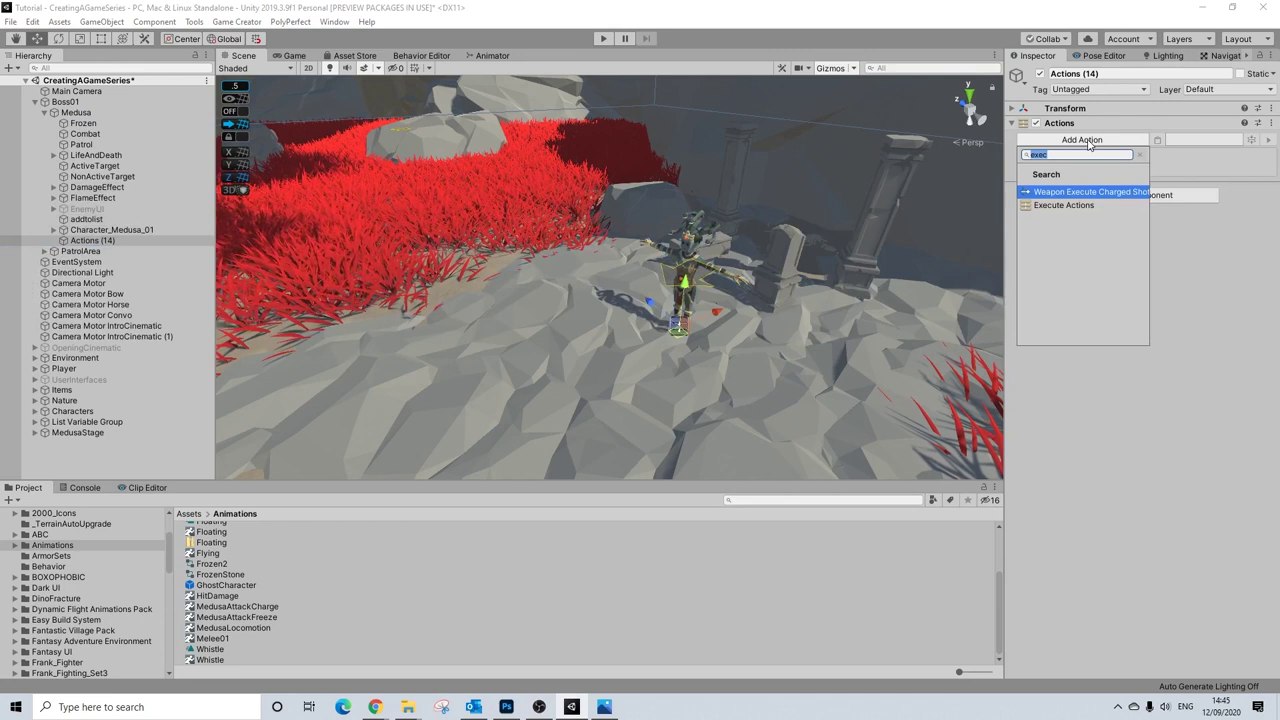
pyautogui.write('togg')
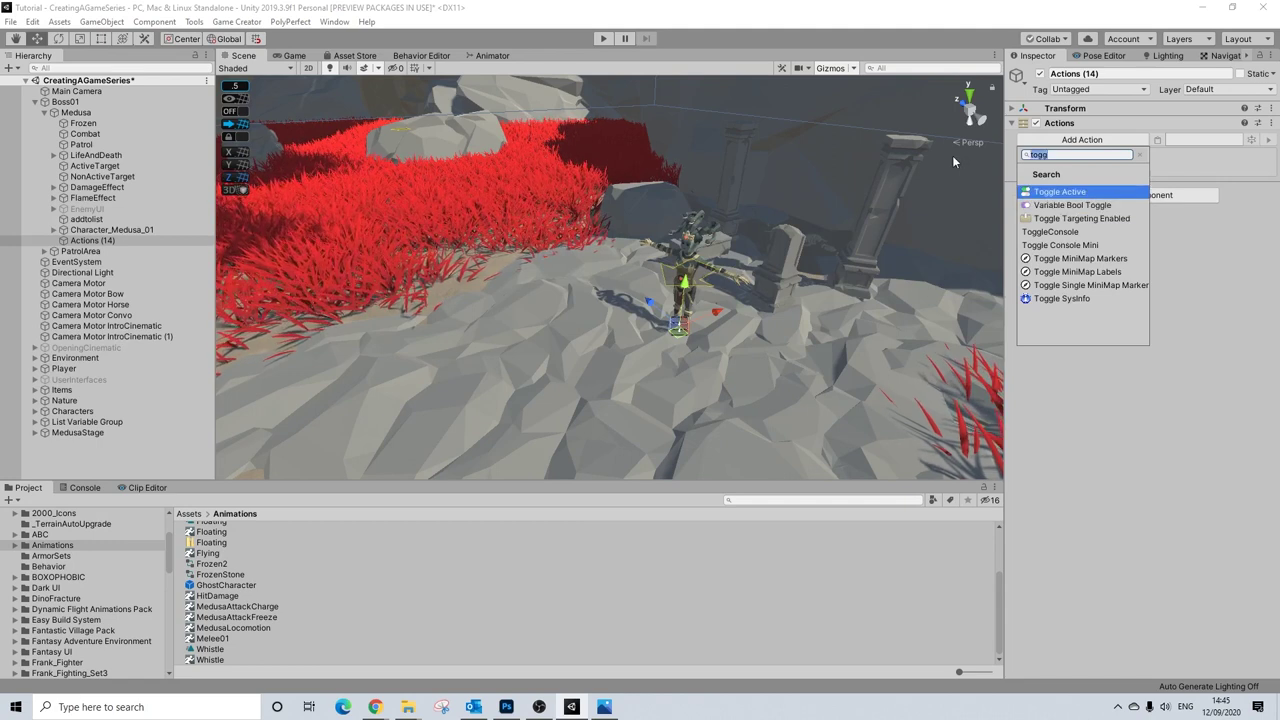
pyautogui.write('bool')
pyautogui.press('Return')
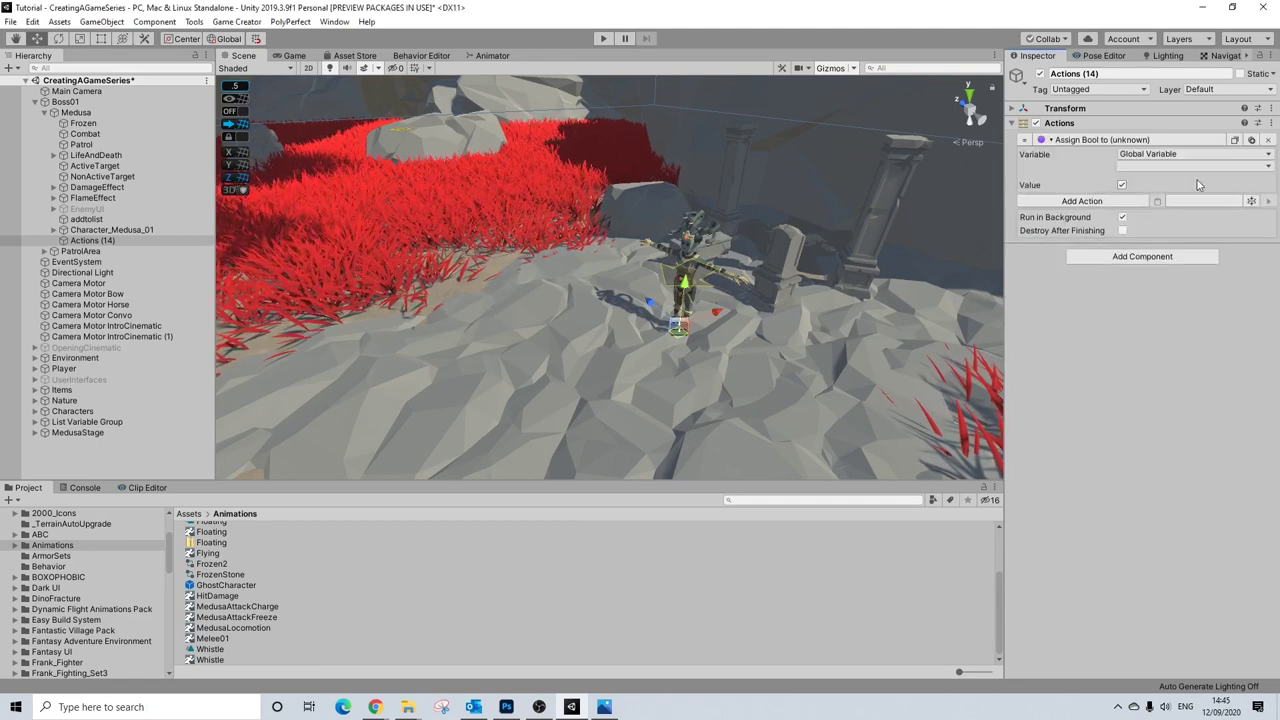
pyautogui.click(1190, 165)
pyautogui.click(1165, 327)
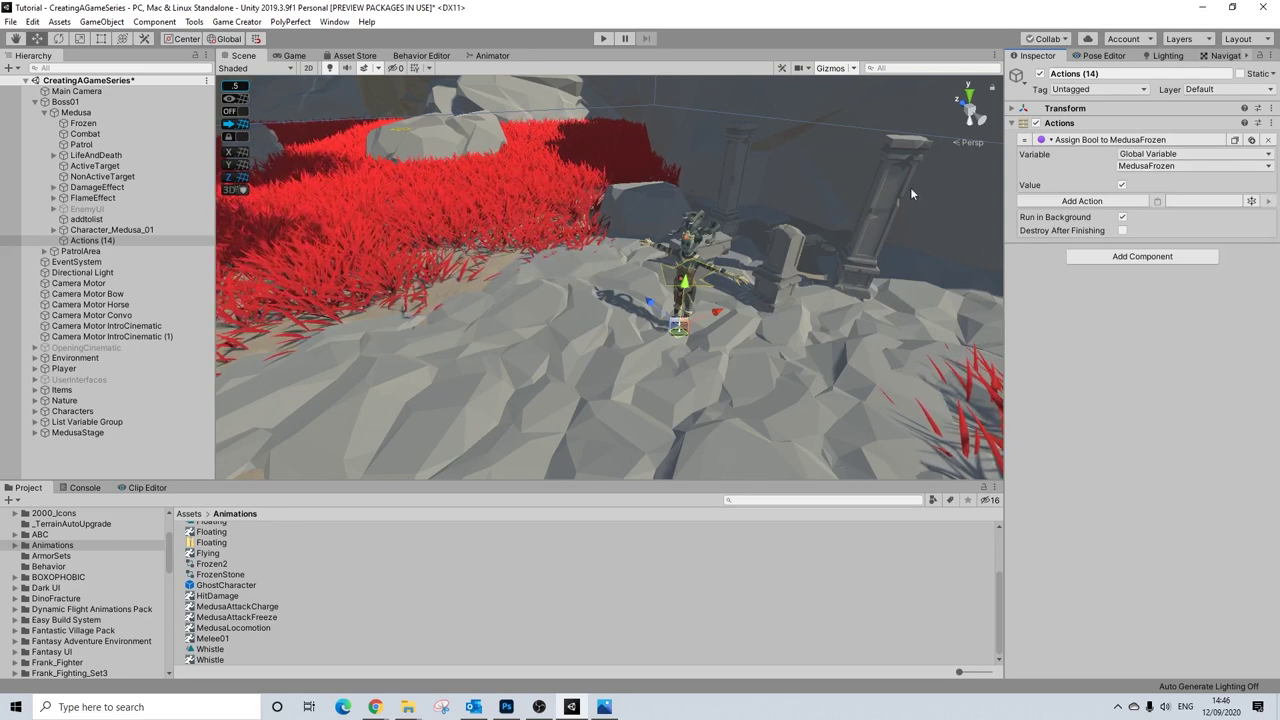
# - Review the conditions and actions of the Frozen task in Medusa's behavior graph and return to the scene
pyautogui.click(421, 56)
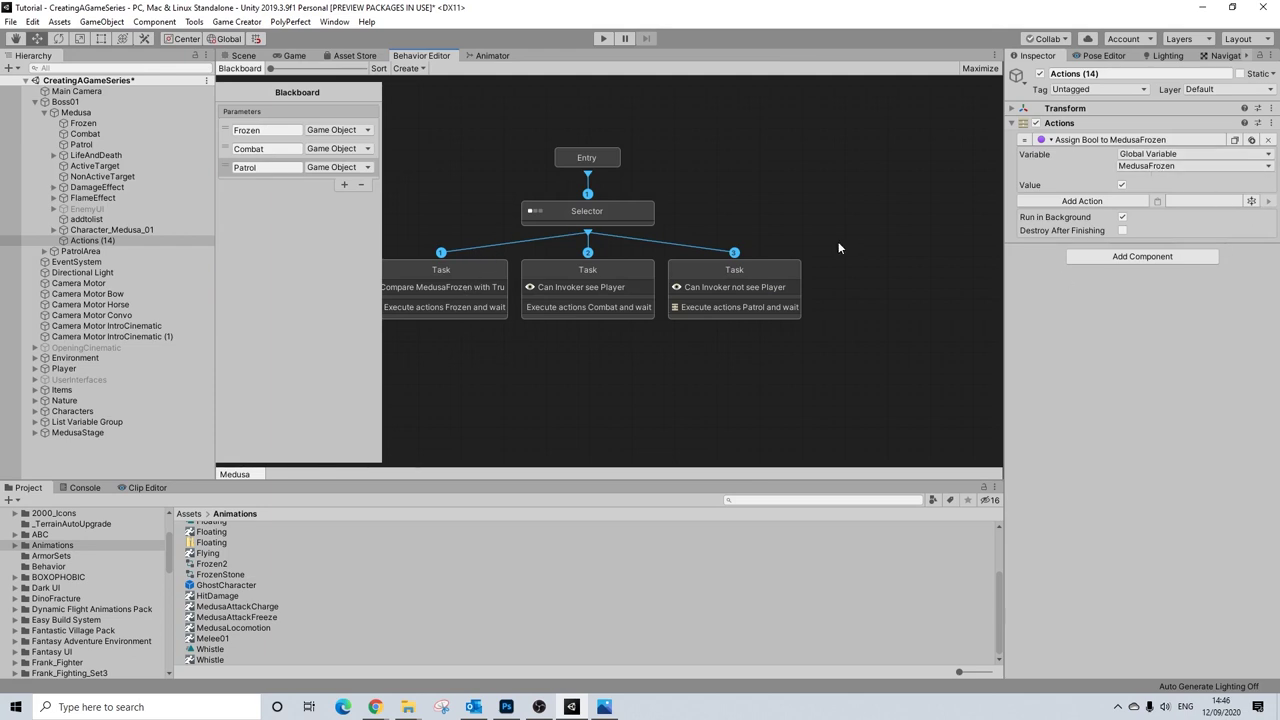
pyautogui.click(505, 269)
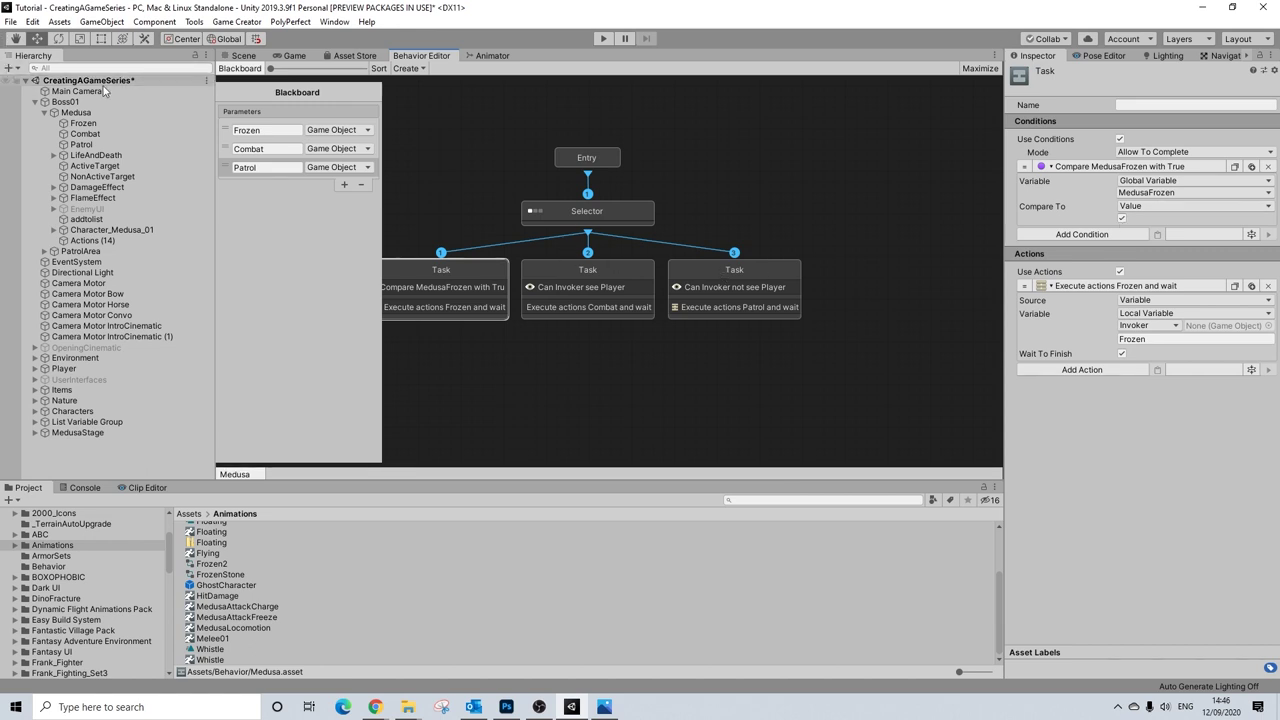
pyautogui.click(256, 56)
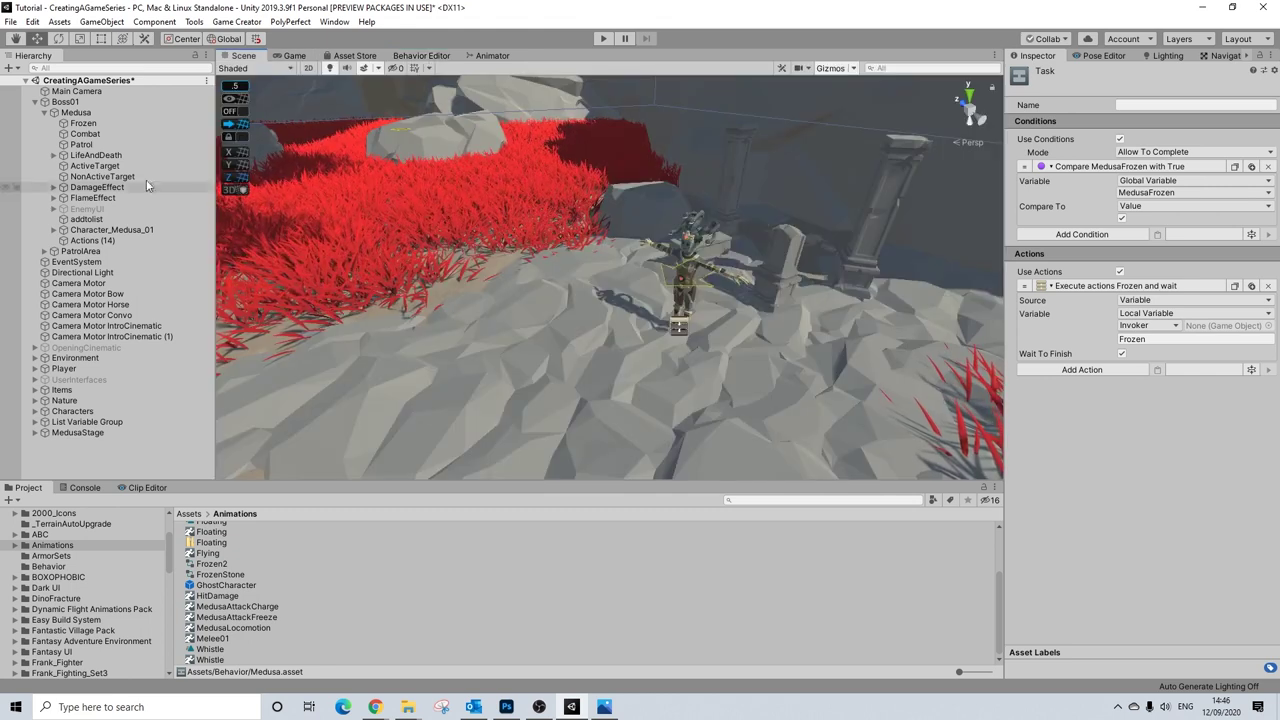
# - Select the Medusa object and fold all four of its Trigger components
pyautogui.click(76, 112)
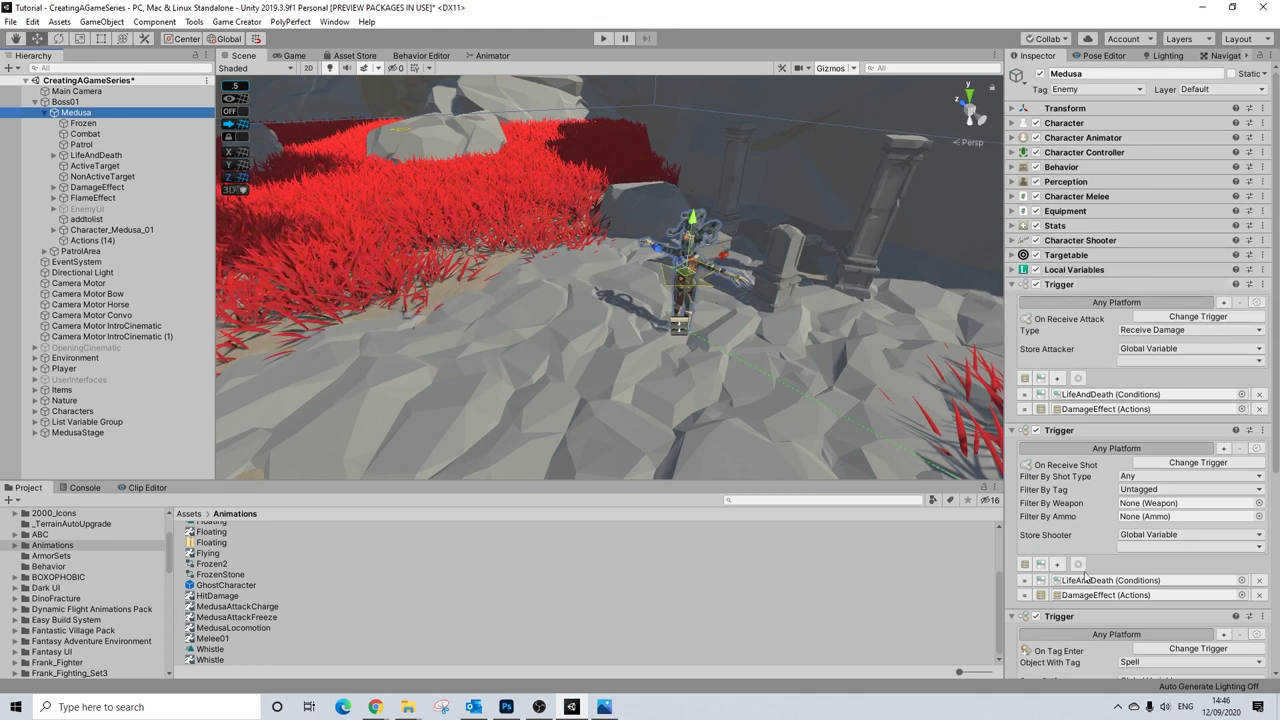
pyautogui.scroll(-5, 1075, 450)
pyautogui.scroll(5, 1093, 388)
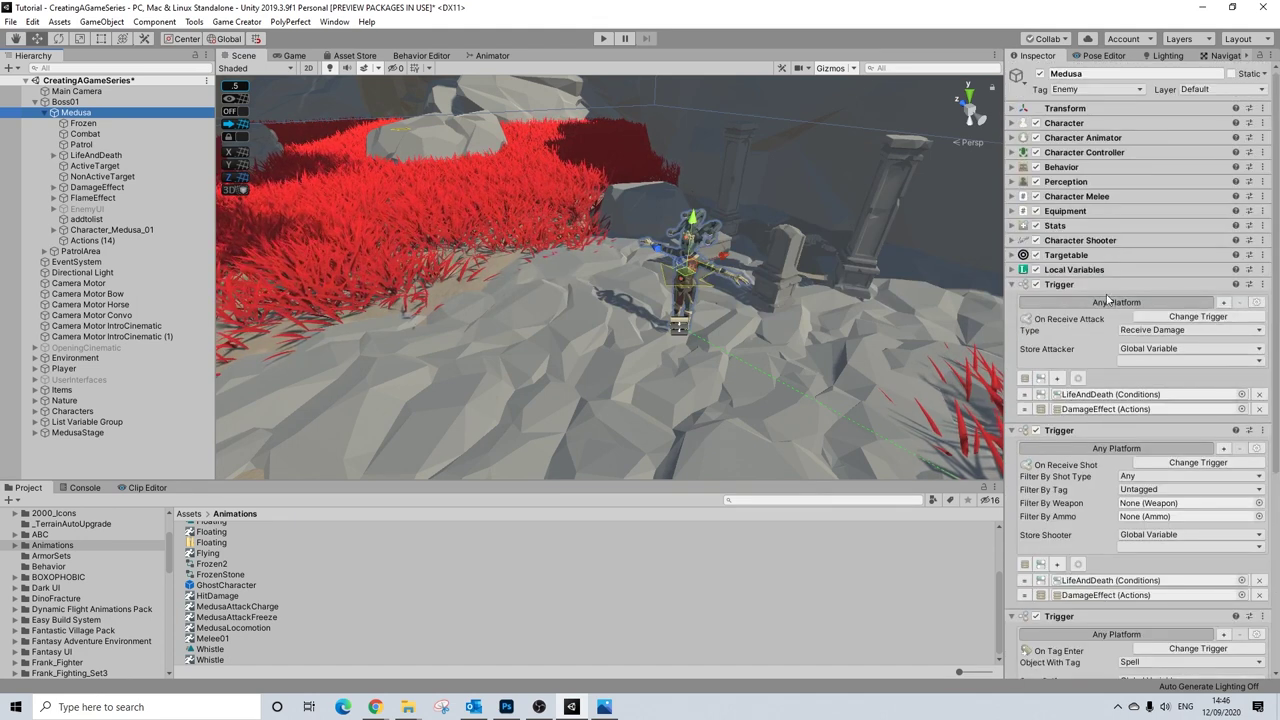
pyautogui.click(1060, 284)
pyautogui.click(1065, 300)
pyautogui.click(1068, 314)
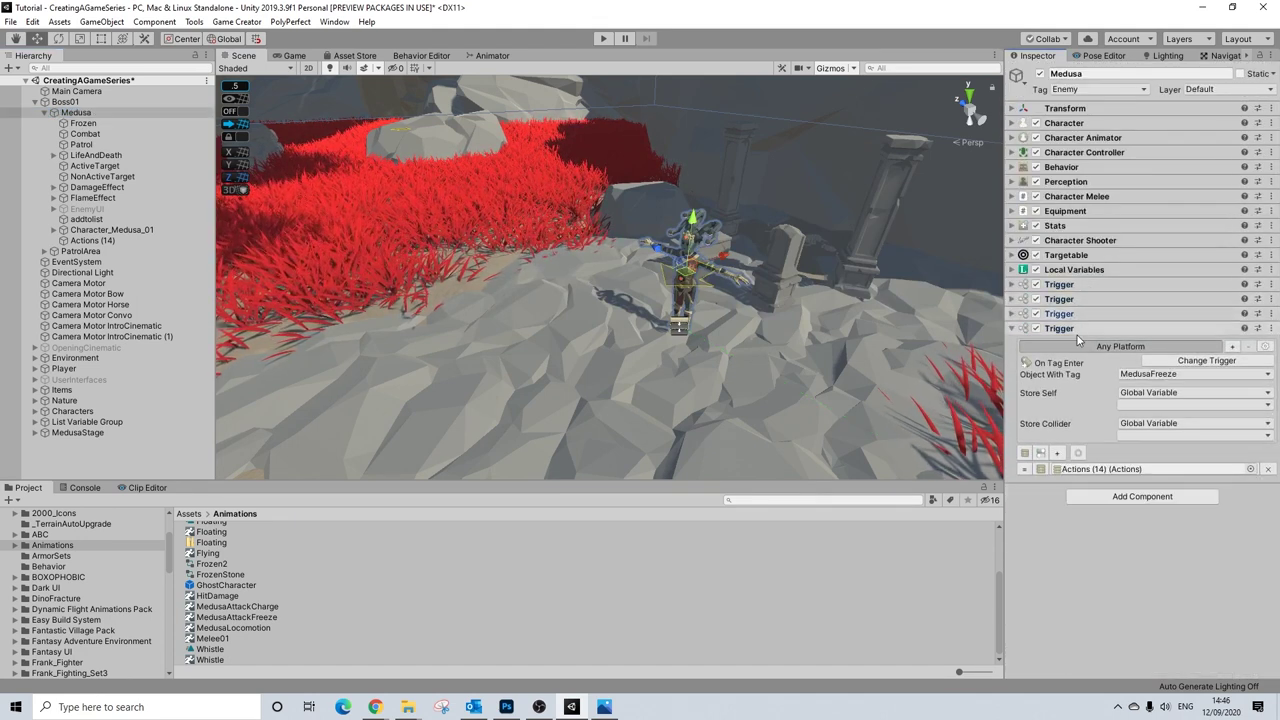
pyautogui.click(1072, 329)
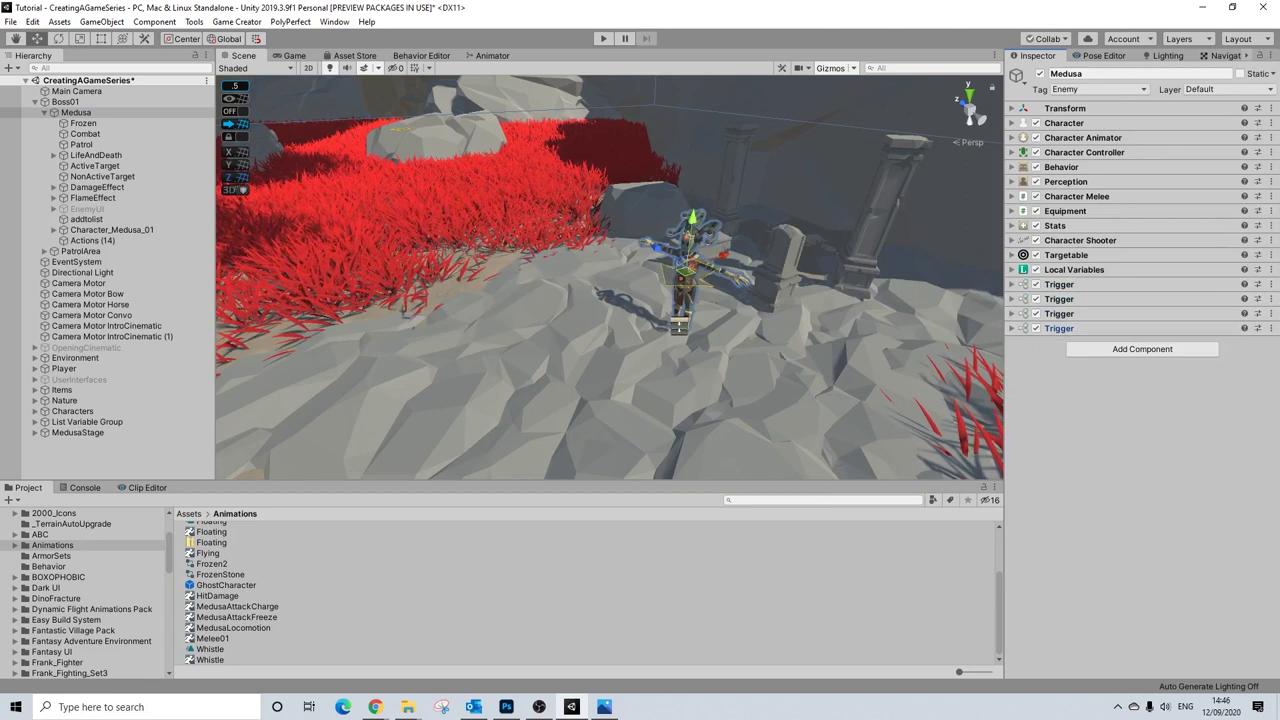
# - Assign the Frozen and Combat objects to the matching parameters of Medusa's Behavior component
pyautogui.click(82, 123)
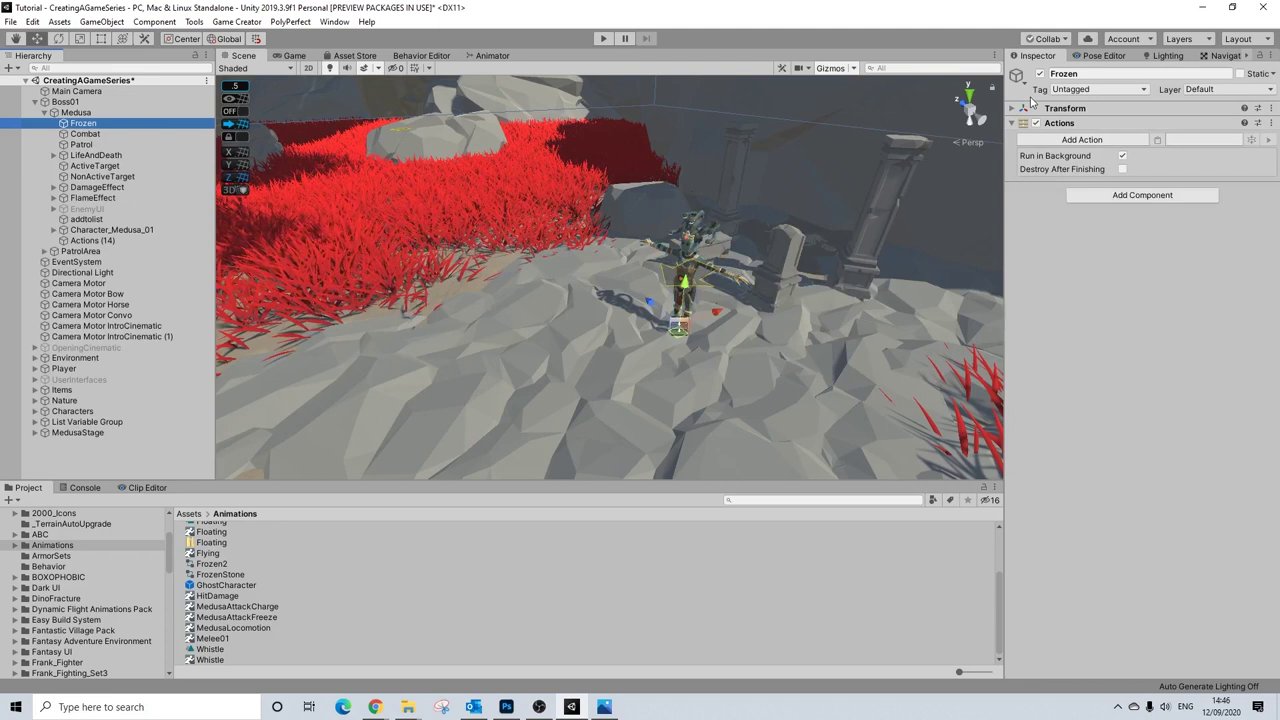
pyautogui.click(80, 112)
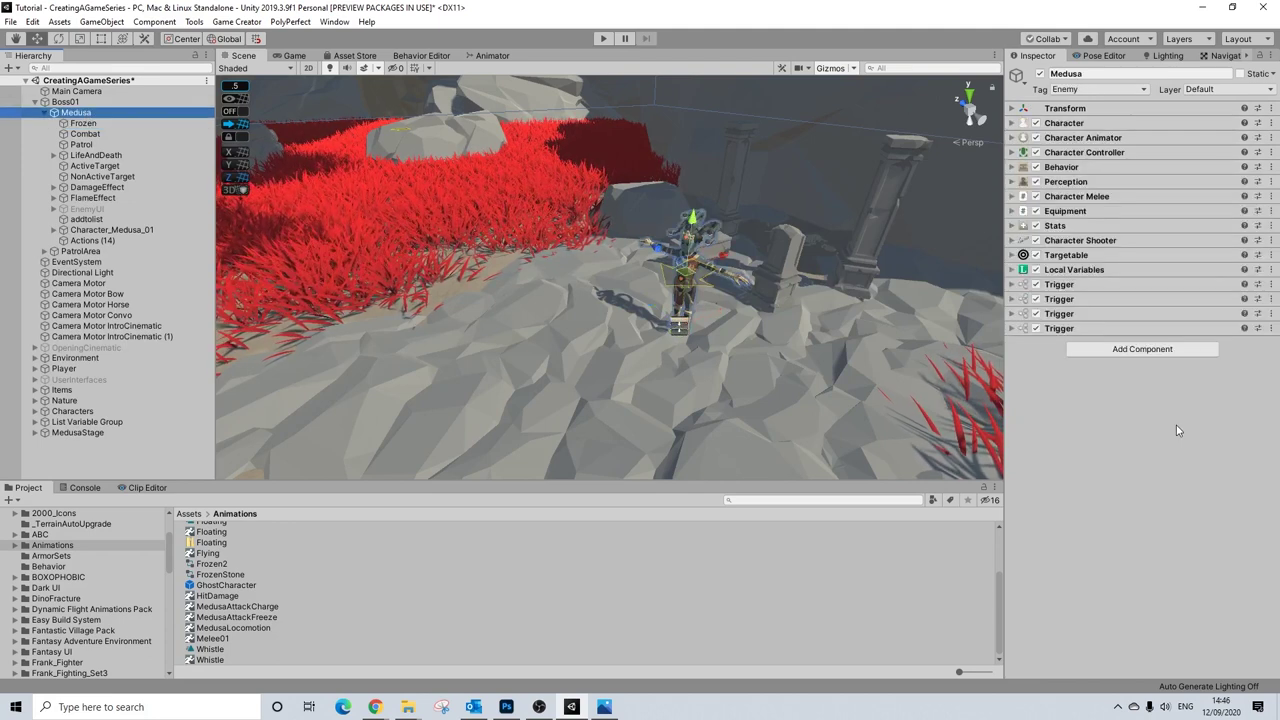
pyautogui.click(1061, 167)
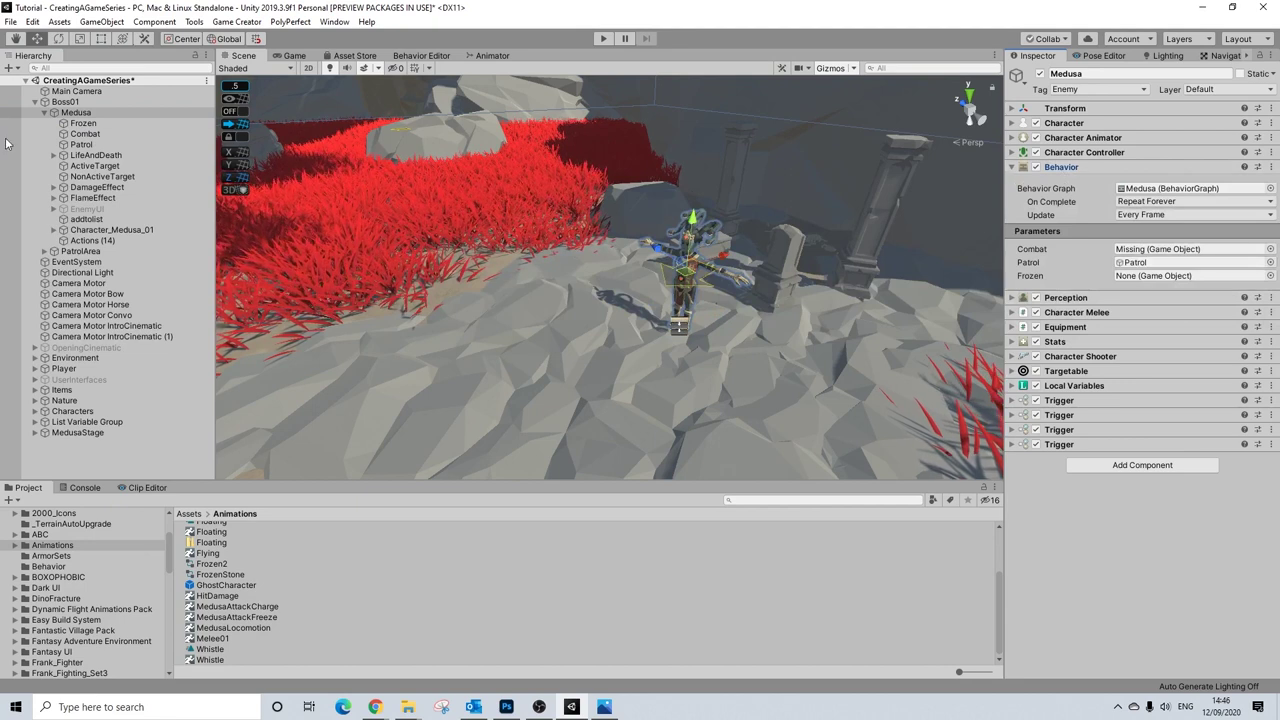
pyautogui.moveTo(85, 133); pyautogui.dragTo(1132, 275)
pyautogui.moveTo(85, 133); pyautogui.dragTo(1165, 250)
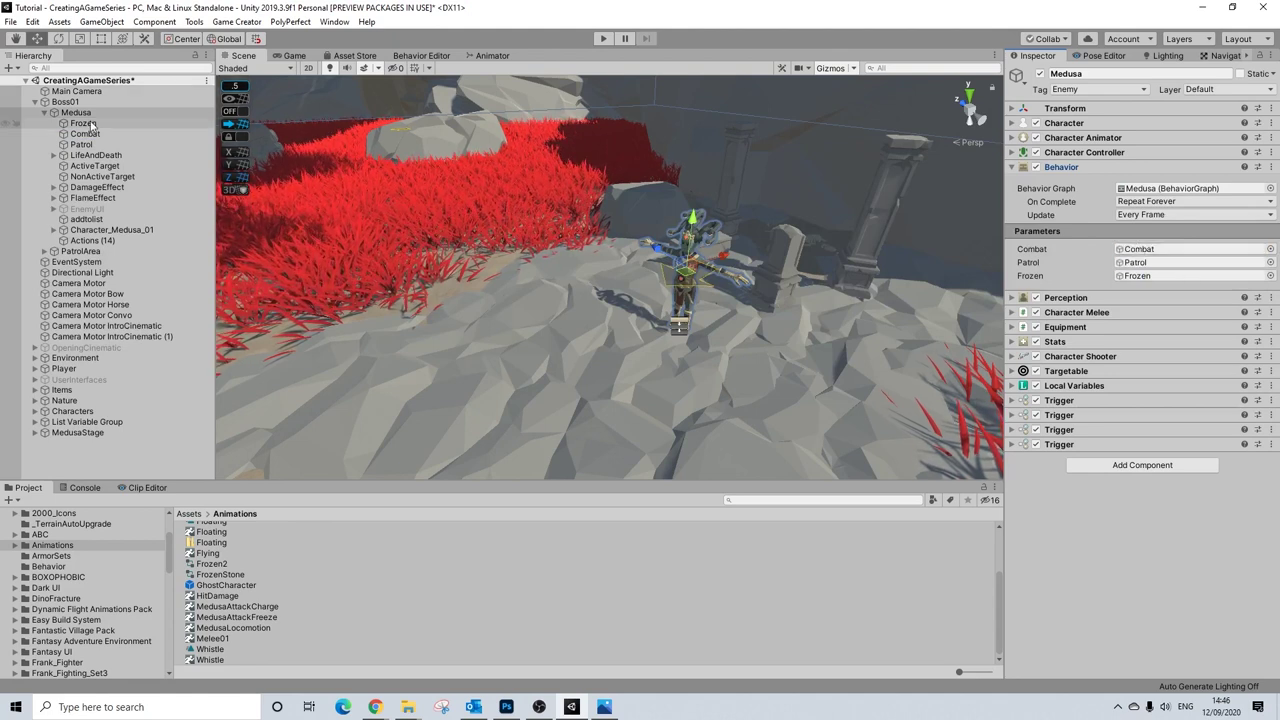
# - Add a character state action to the Frozen object's Actions, keeping State Asset as its state type
pyautogui.click(88, 124)
pyautogui.click(1100, 140)
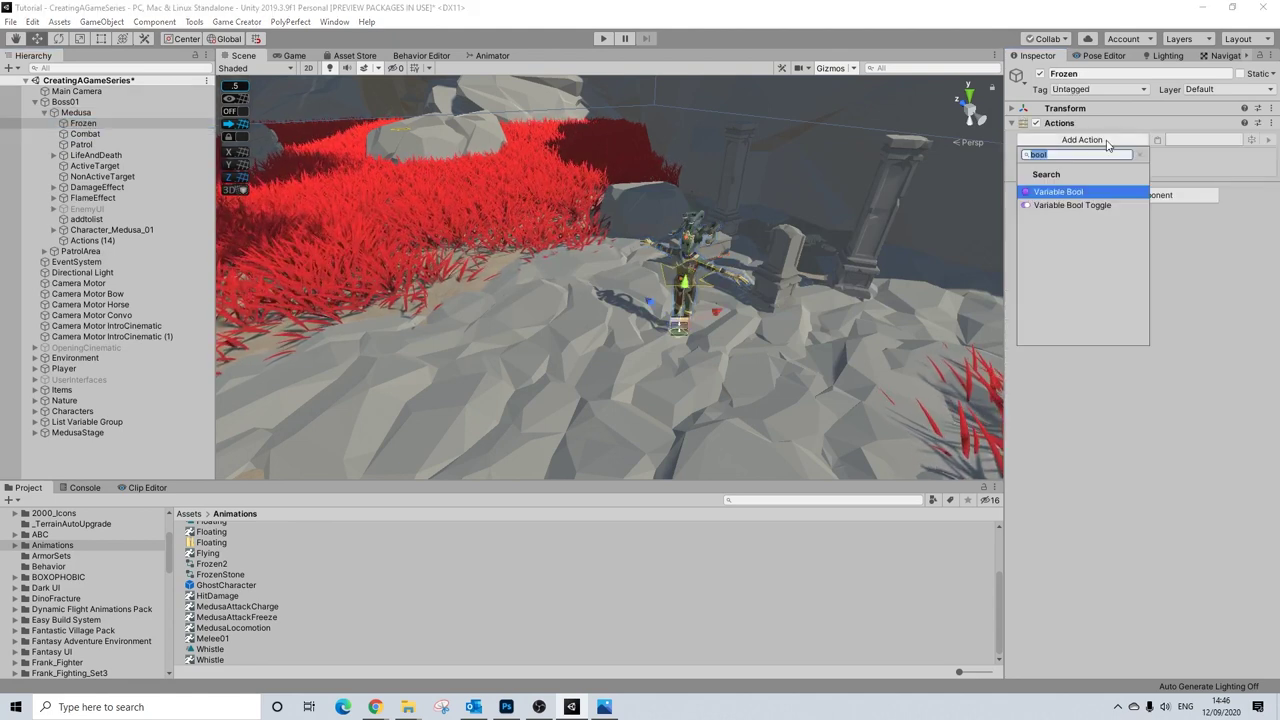
pyautogui.write('state')
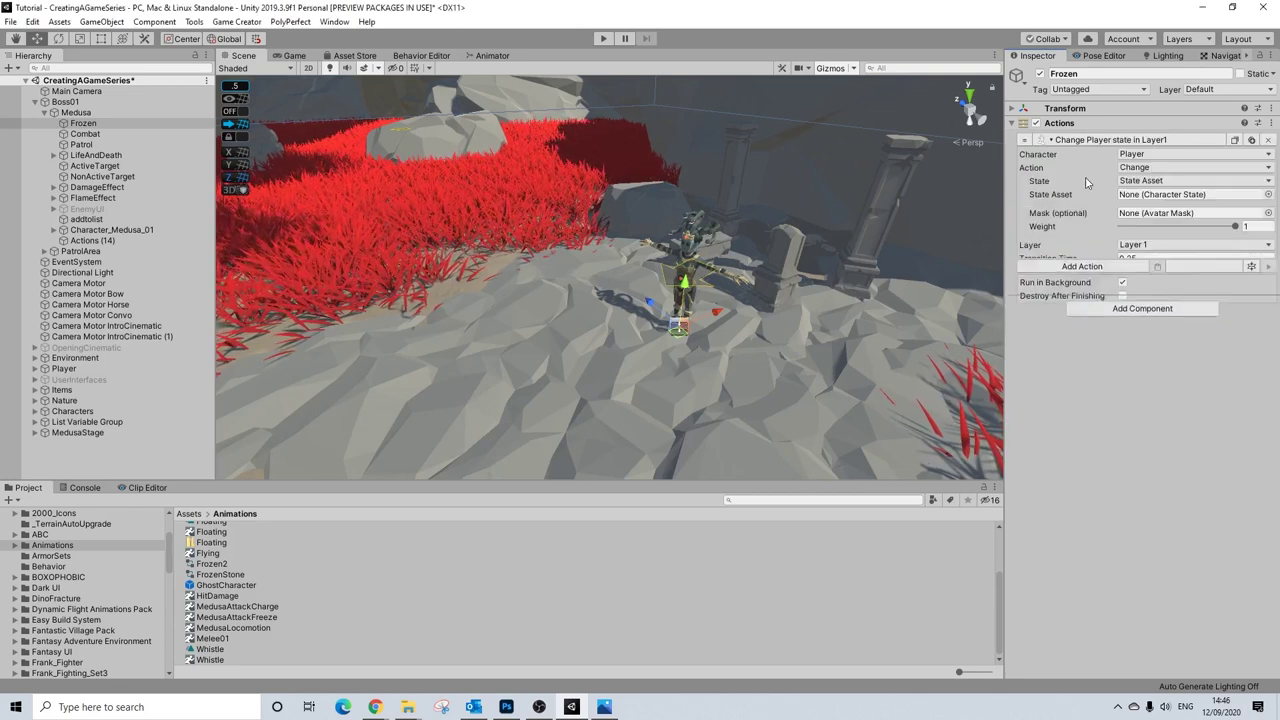
pyautogui.click(1063, 205)
pyautogui.click(1137, 181)
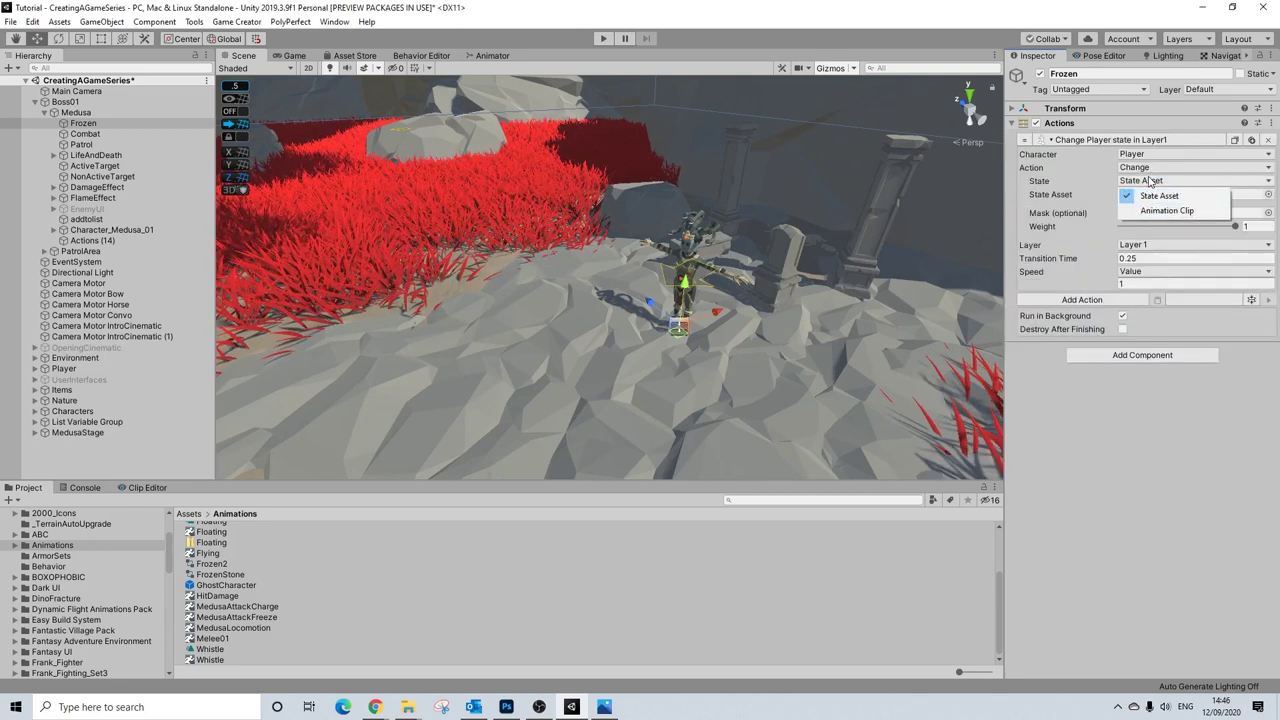
pyautogui.click(1148, 183)
# - Target the state action at the Medusa character and set its action to Reset on Layer 1
pyautogui.click(1142, 156)
pyautogui.click(1143, 200)
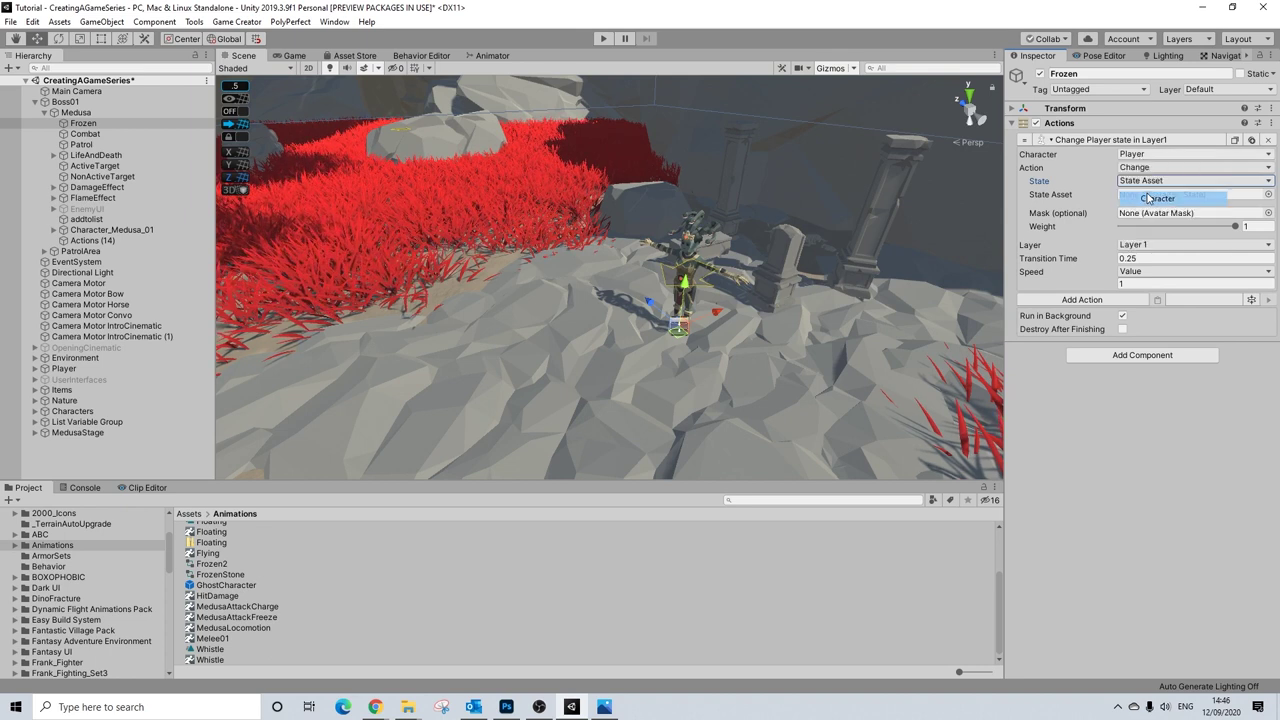
pyautogui.moveTo(75, 112); pyautogui.dragTo(1160, 168)
pyautogui.click(1145, 181)
pyautogui.click(1150, 209)
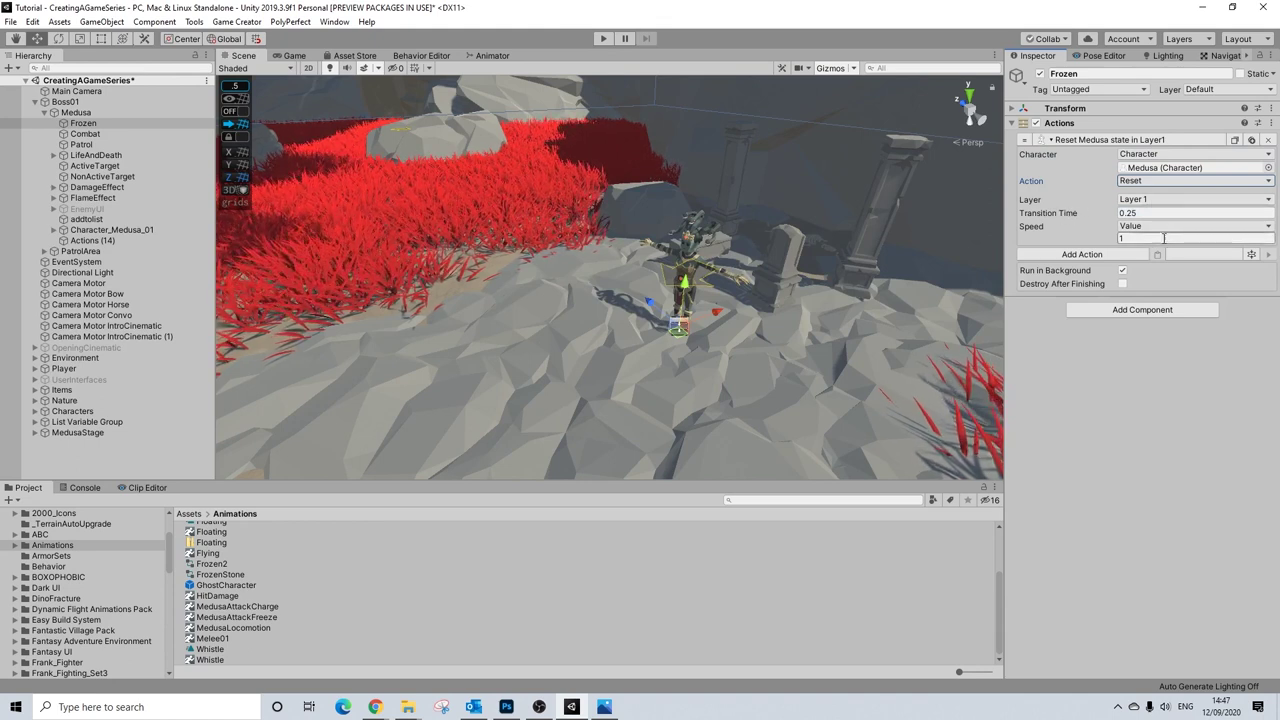
pyautogui.click(1150, 213)
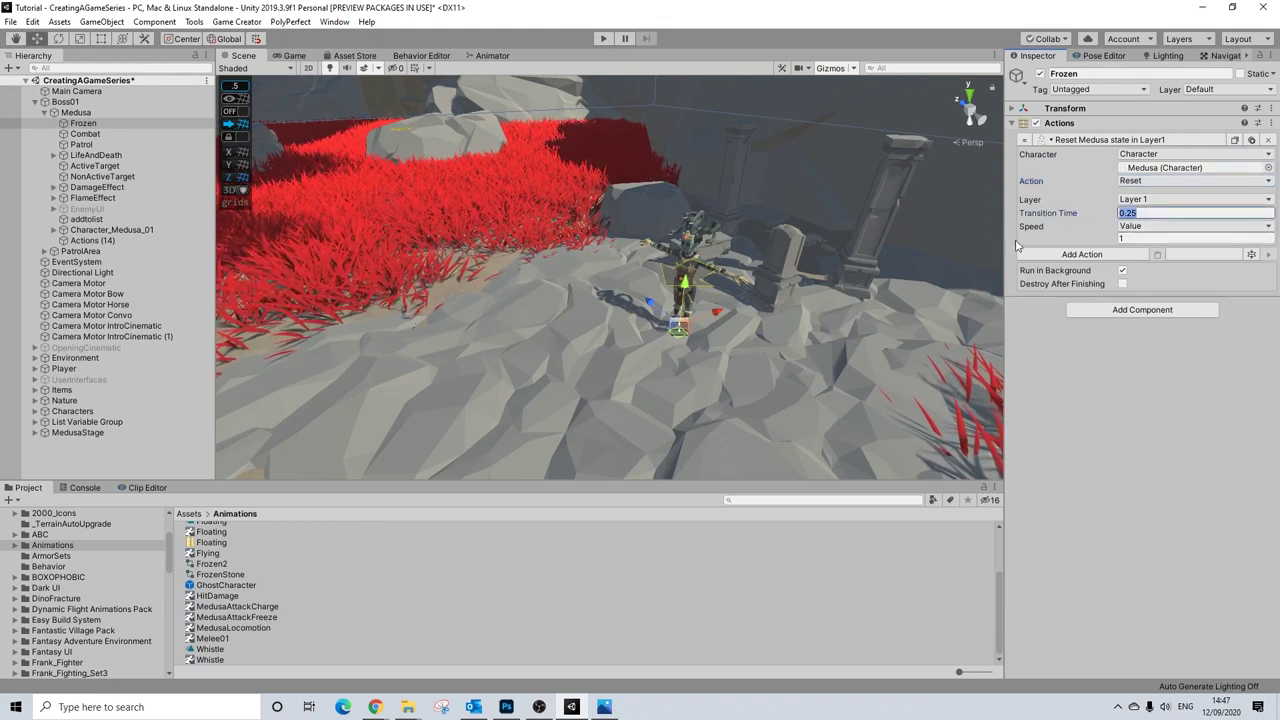
# - Fold the reset state action and add a Change Material action to the Frozen object's Actions
pyautogui.click(1098, 140)
pyautogui.click(1069, 158)
pyautogui.write('material')
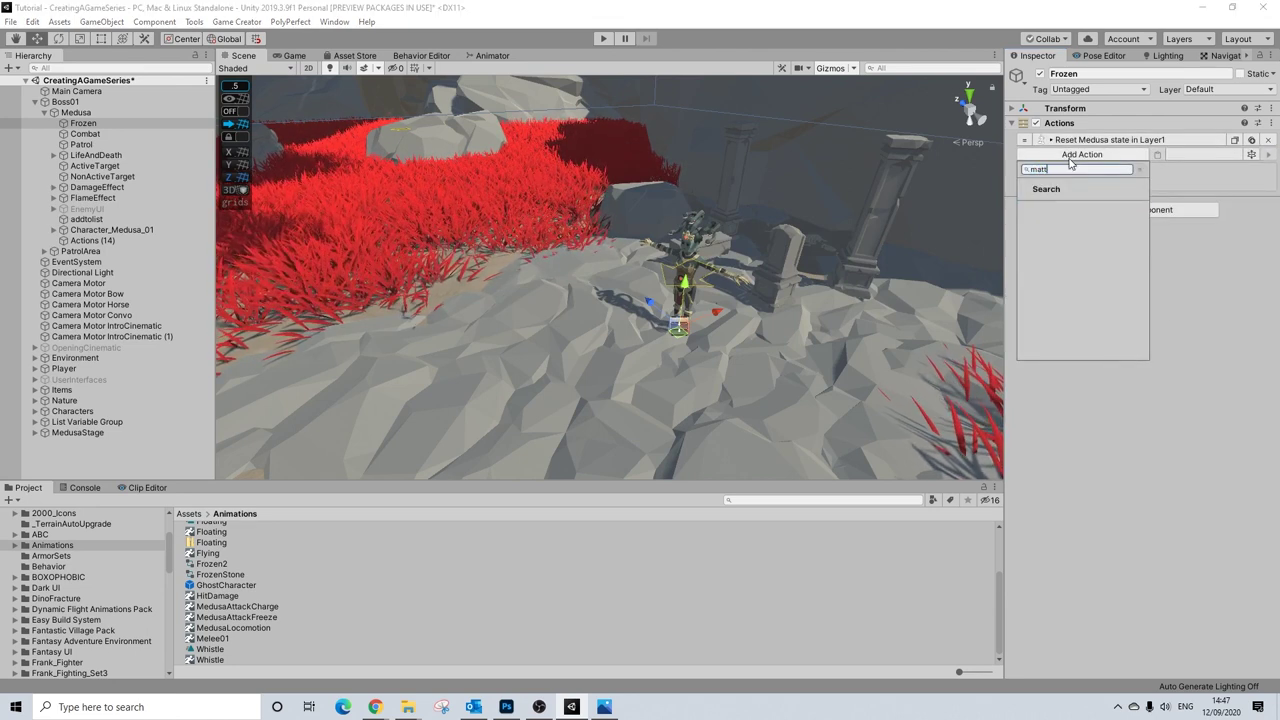
pyautogui.press('Return')
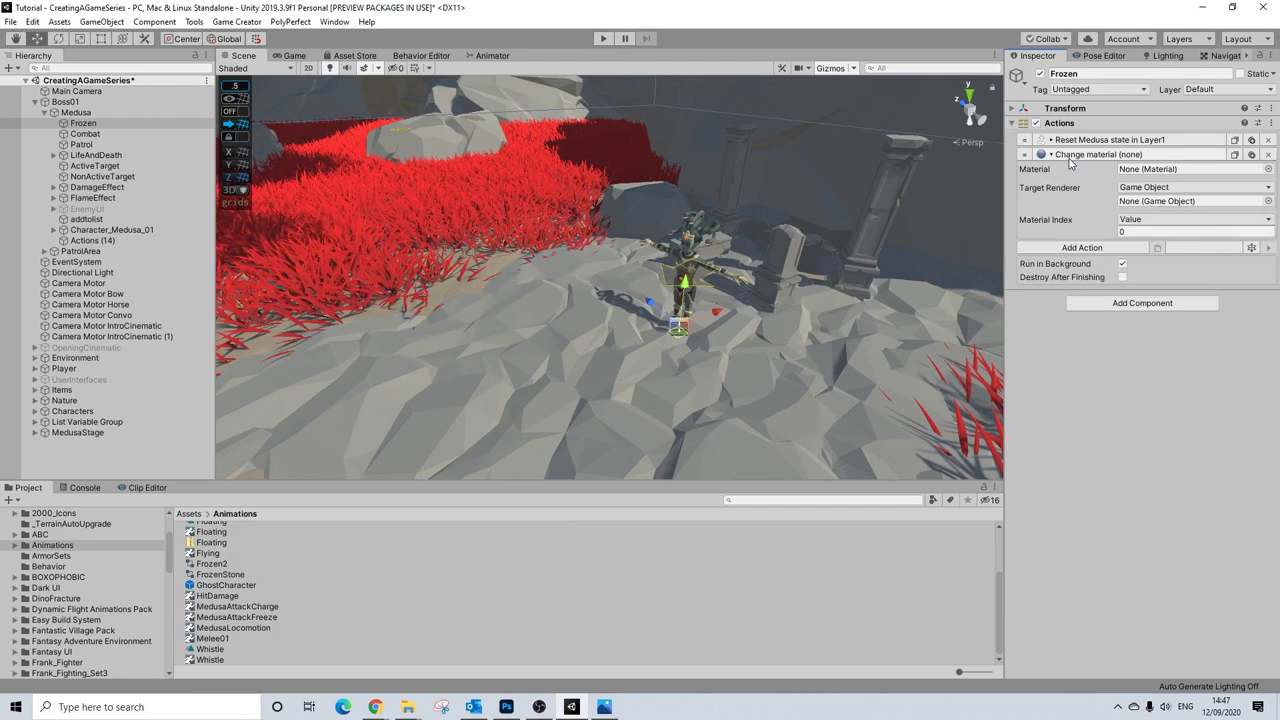
# - Set the Change Material action's material to Rock from Assets/Materials and its target renderer to Medusa's Character_Medusa_01 mesh
pyautogui.click(1268, 169)
pyautogui.write('rock')
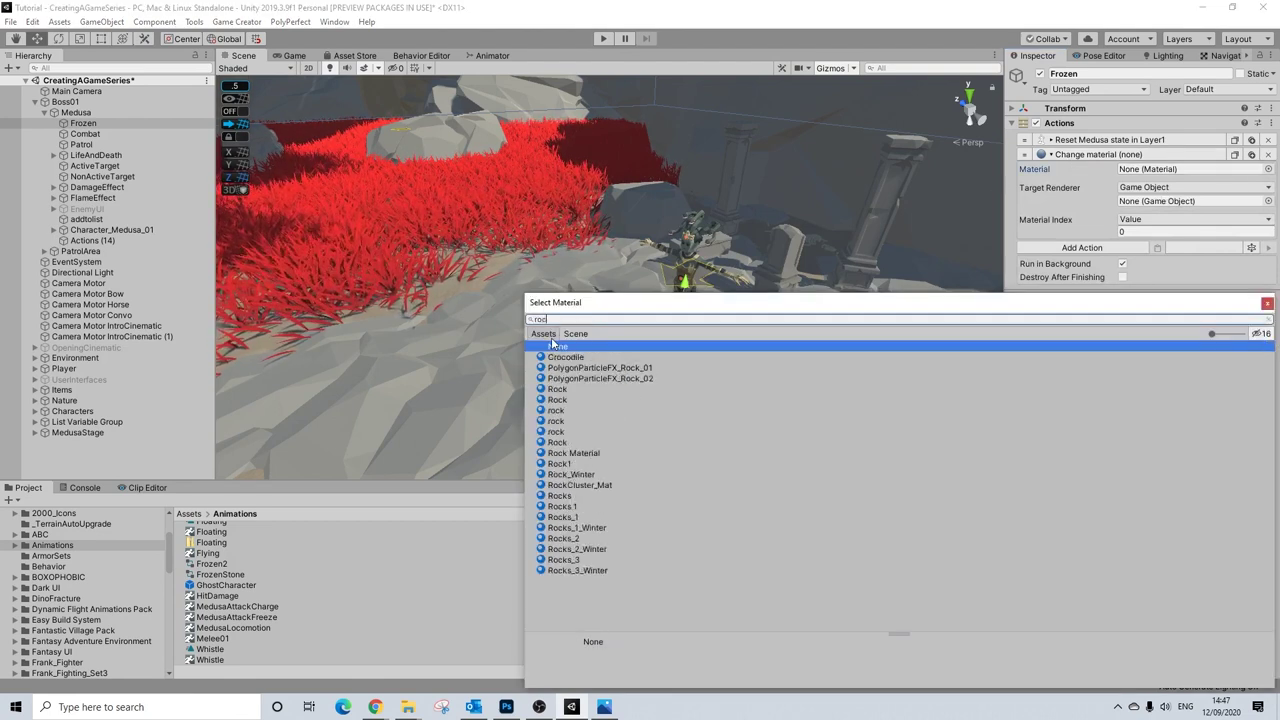
pyautogui.click(556, 379)
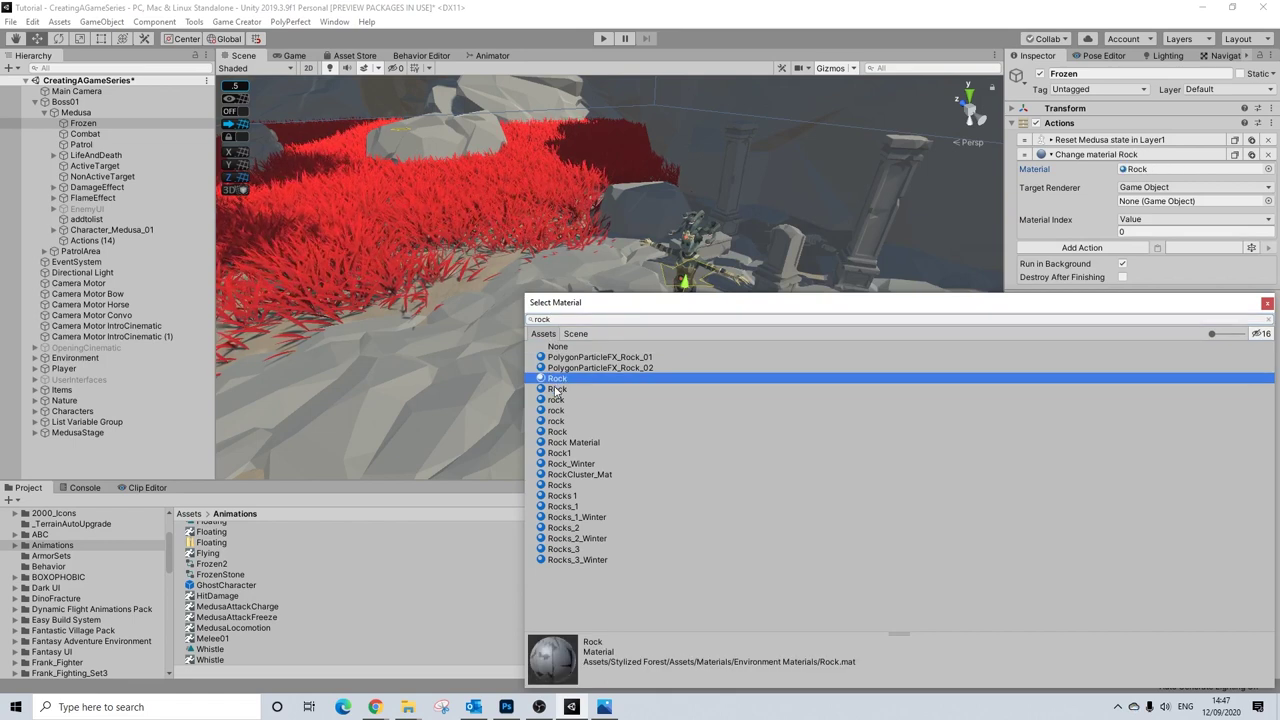
pyautogui.click(556, 389)
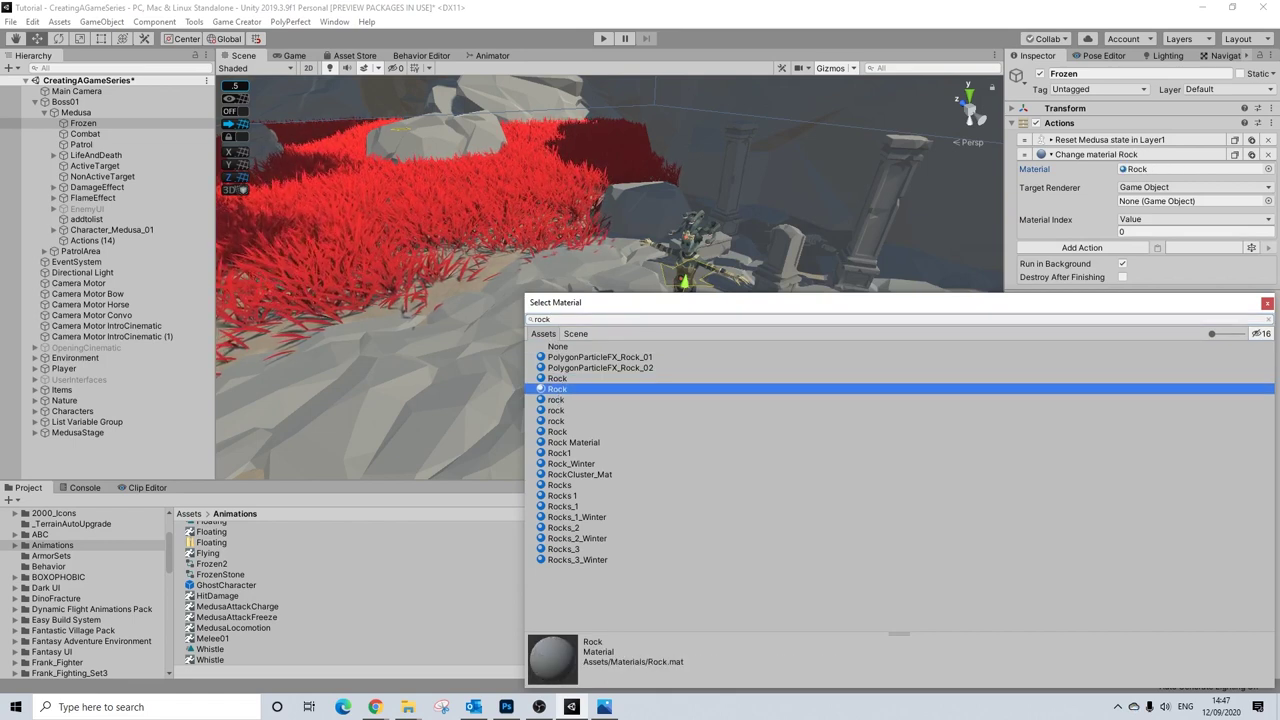
pyautogui.click(1266, 302)
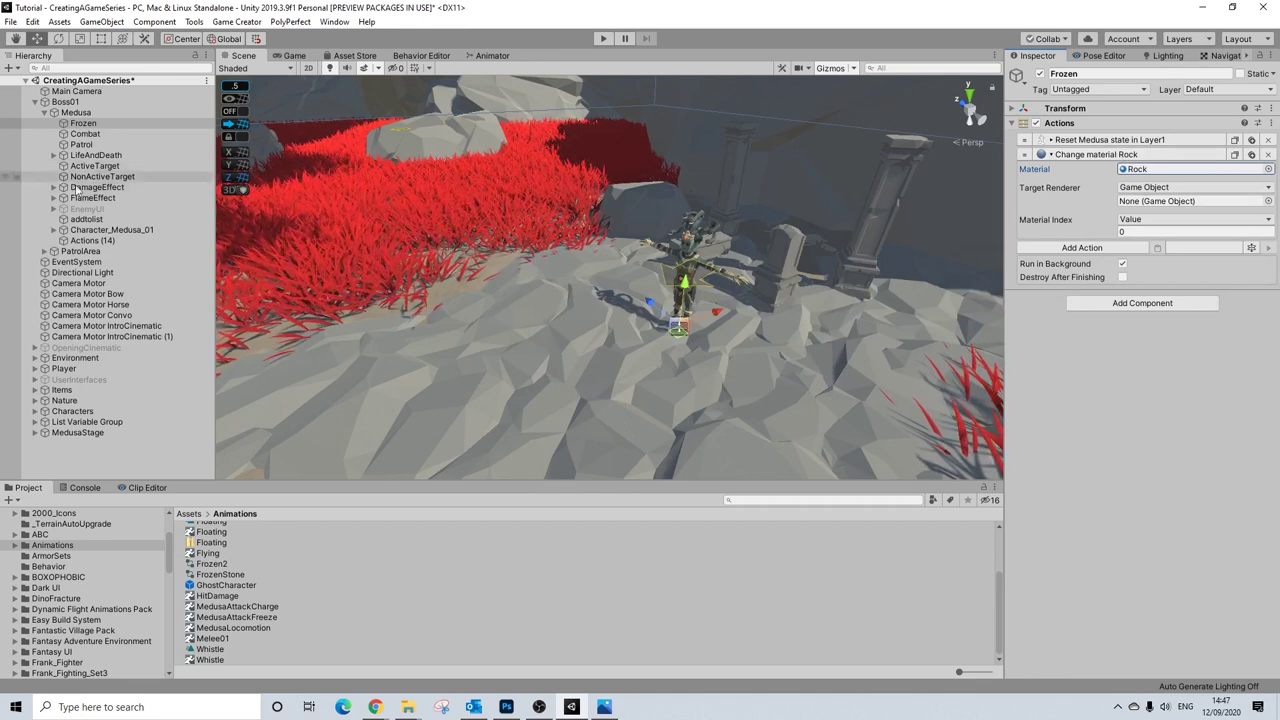
pyautogui.click(53, 230)
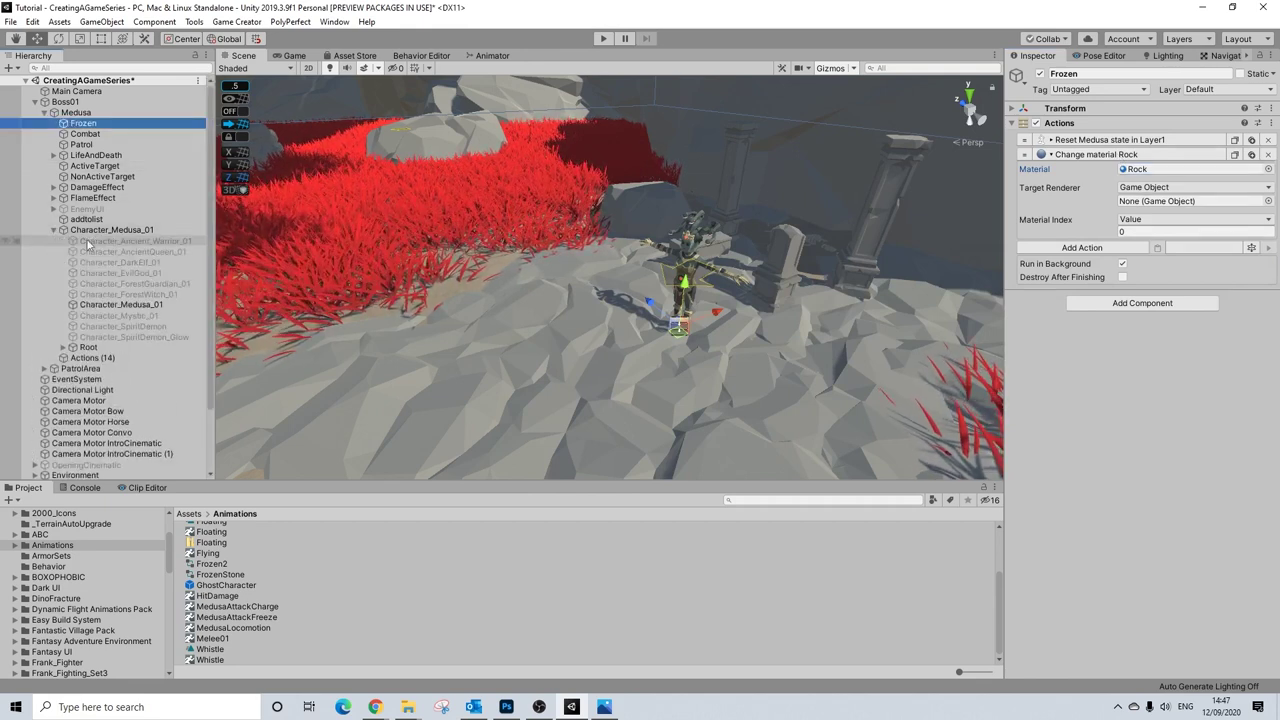
pyautogui.moveTo(123, 303); pyautogui.dragTo(1148, 204)
# - Locate the Medusa mesh's own material, then duplicate Frozen's Change Material action and assign FantasyRivals_01_A to the copy
pyautogui.click(120, 304)
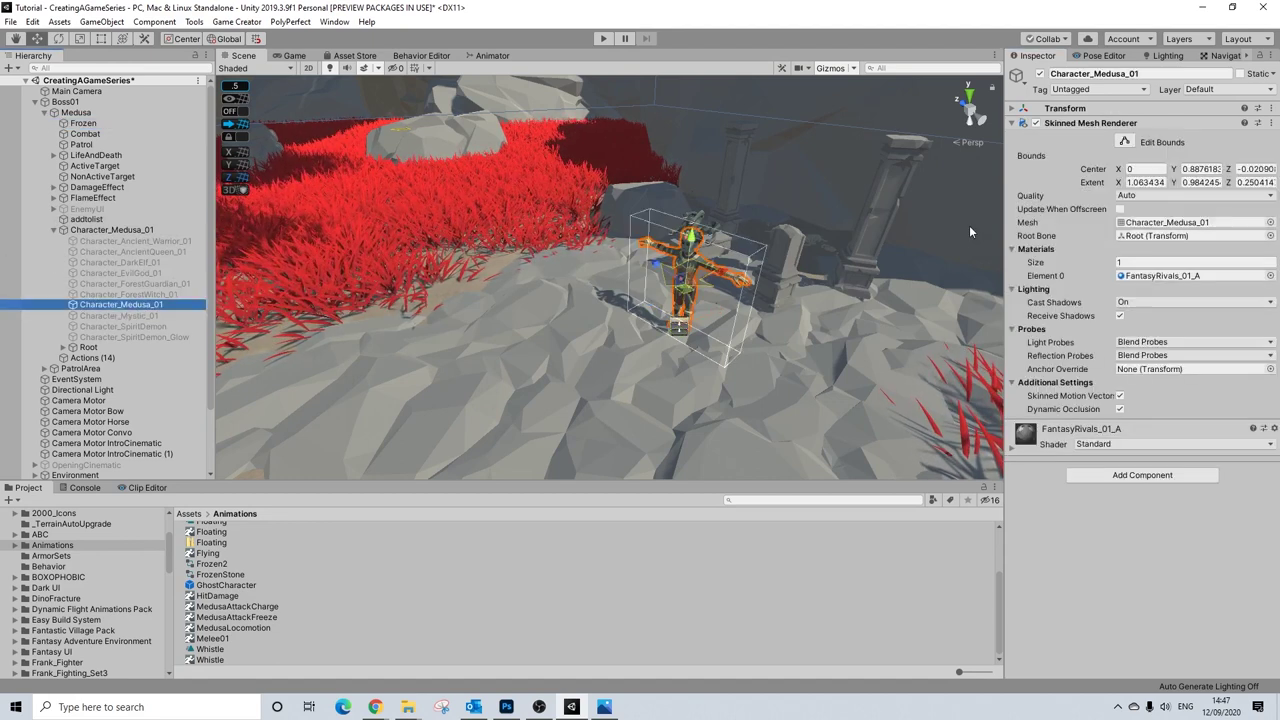
pyautogui.click(1177, 277)
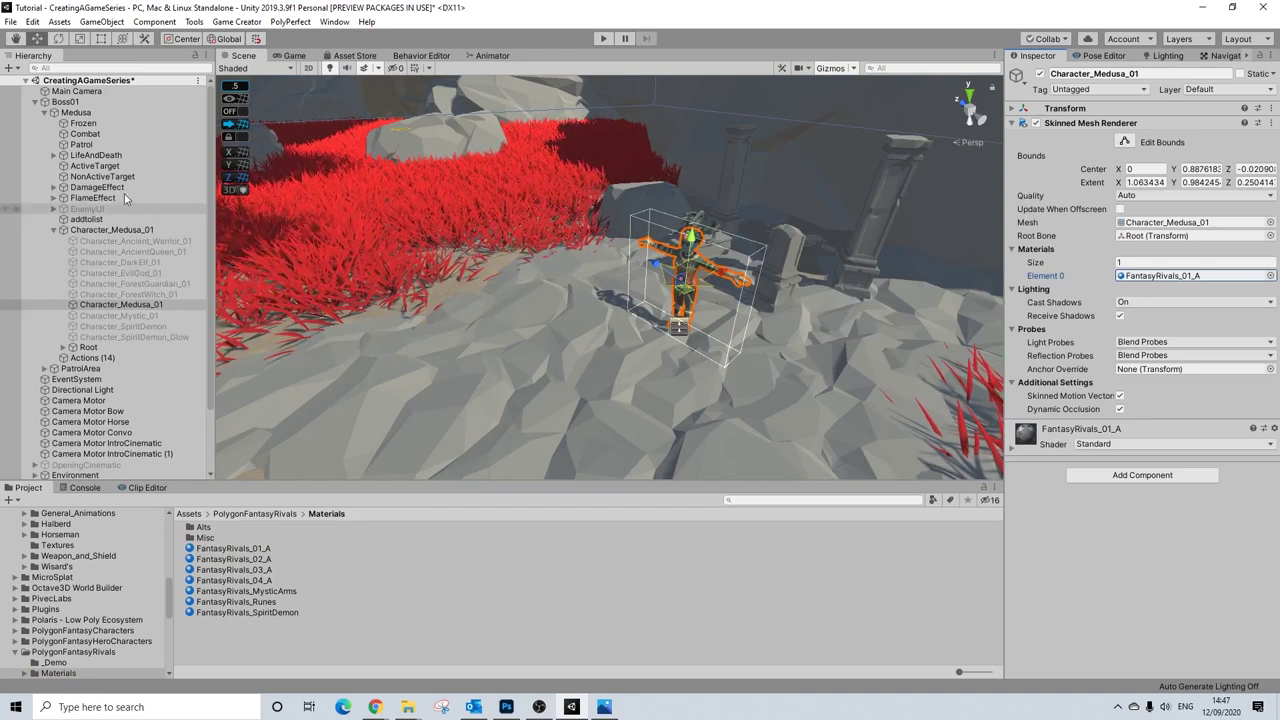
pyautogui.click(90, 123)
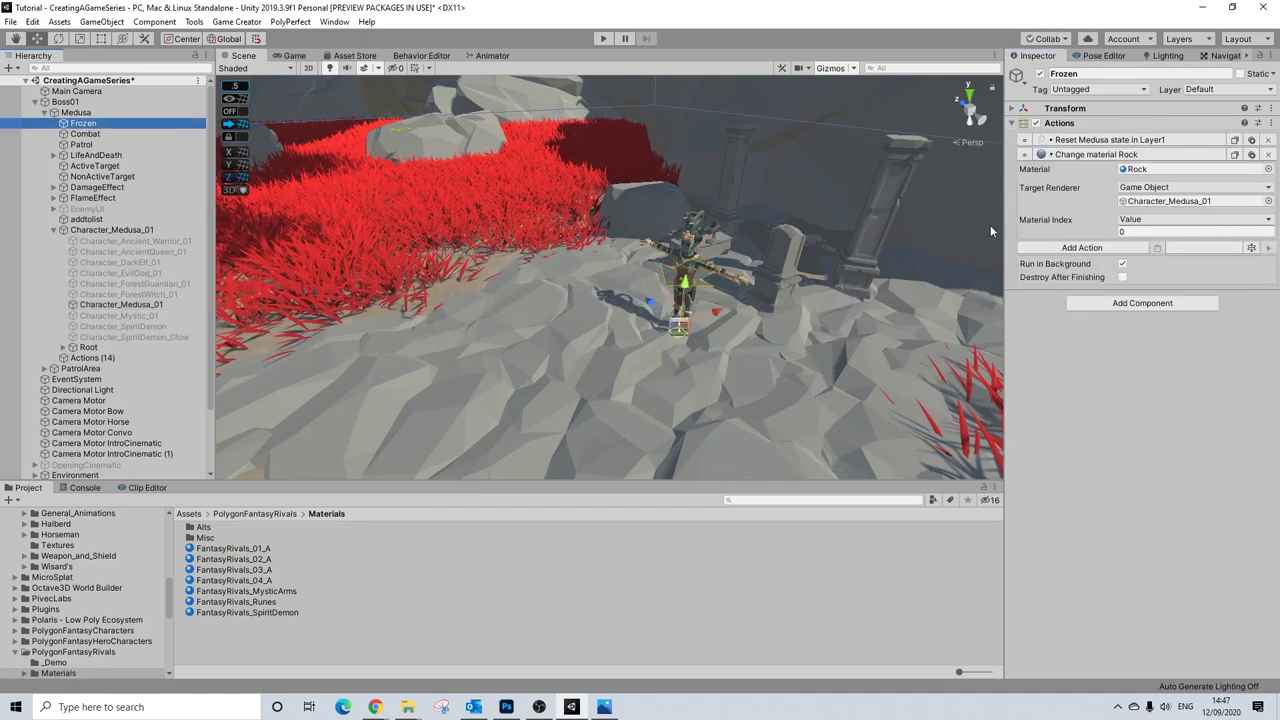
pyautogui.click(1252, 157)
pyautogui.click(303, 550)
pyautogui.moveTo(303, 550); pyautogui.dragTo(1165, 264)
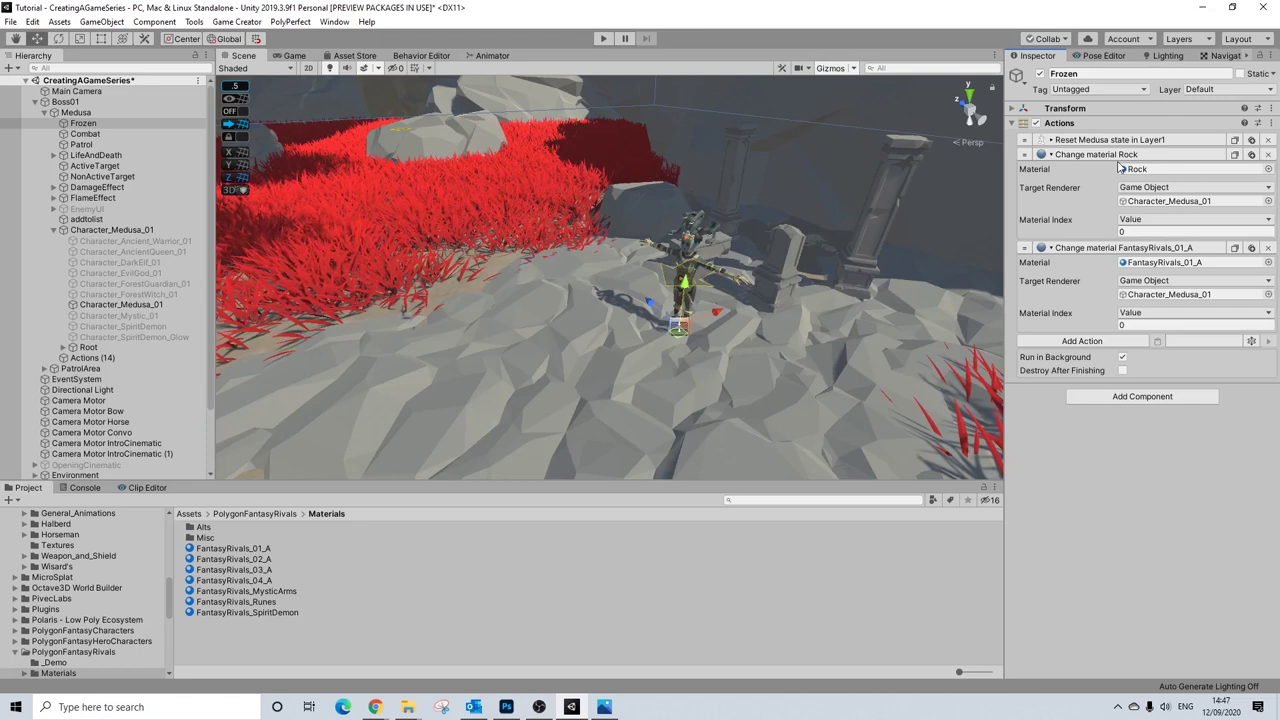
# - Inspect the Medusa mesh up close, then duplicate both the Rock and FantasyRivals_01_A Change Material actions on Frozen
pyautogui.doubleClick(120, 304)
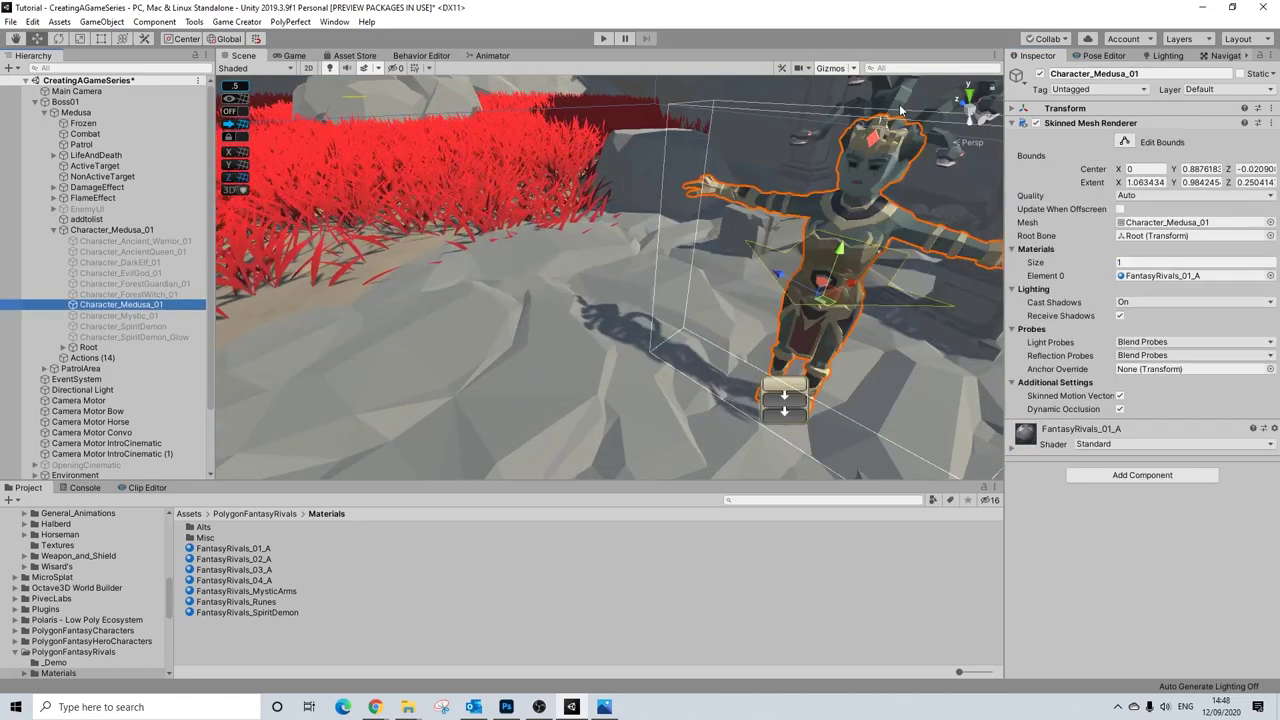
pyautogui.click(84, 123)
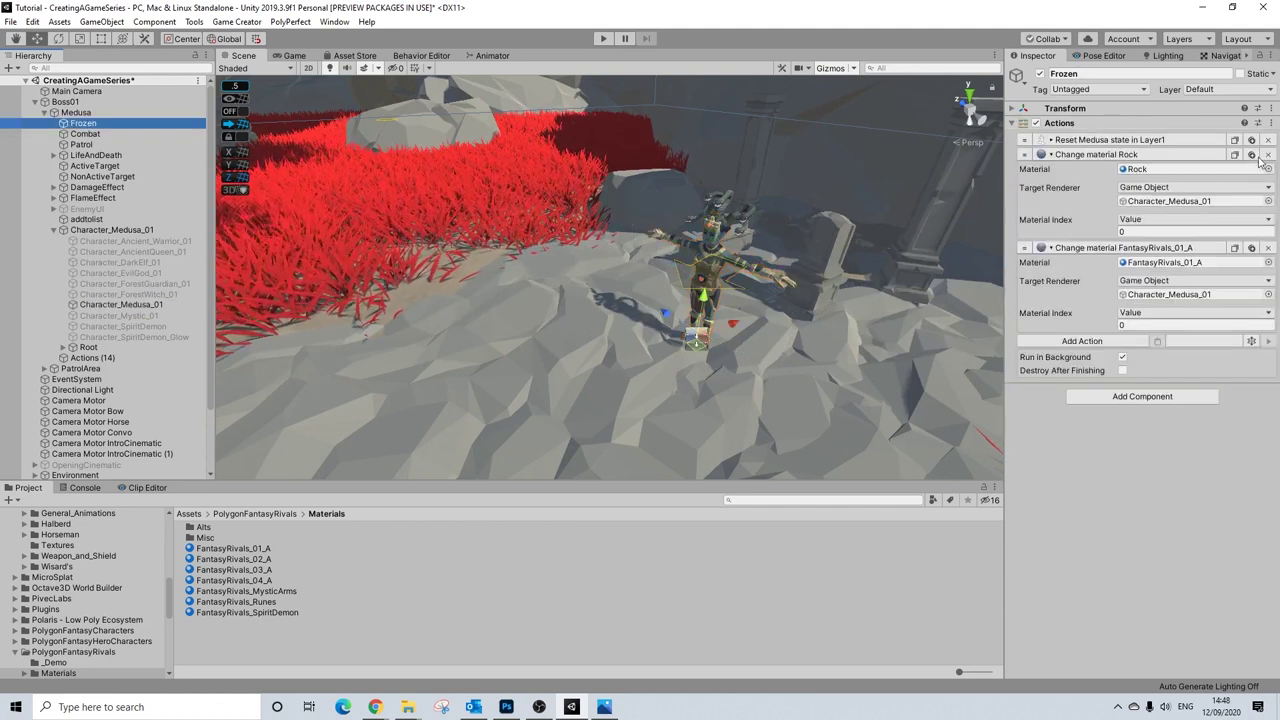
pyautogui.click(1251, 154)
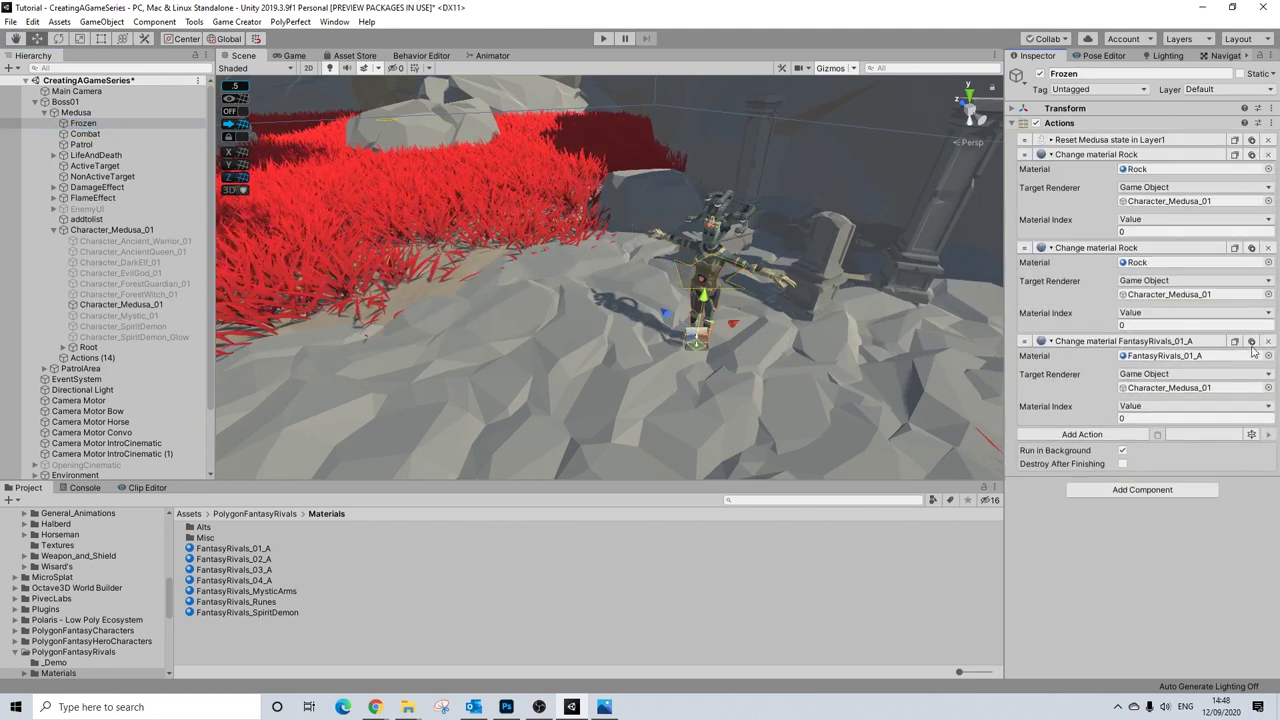
pyautogui.click(1251, 342)
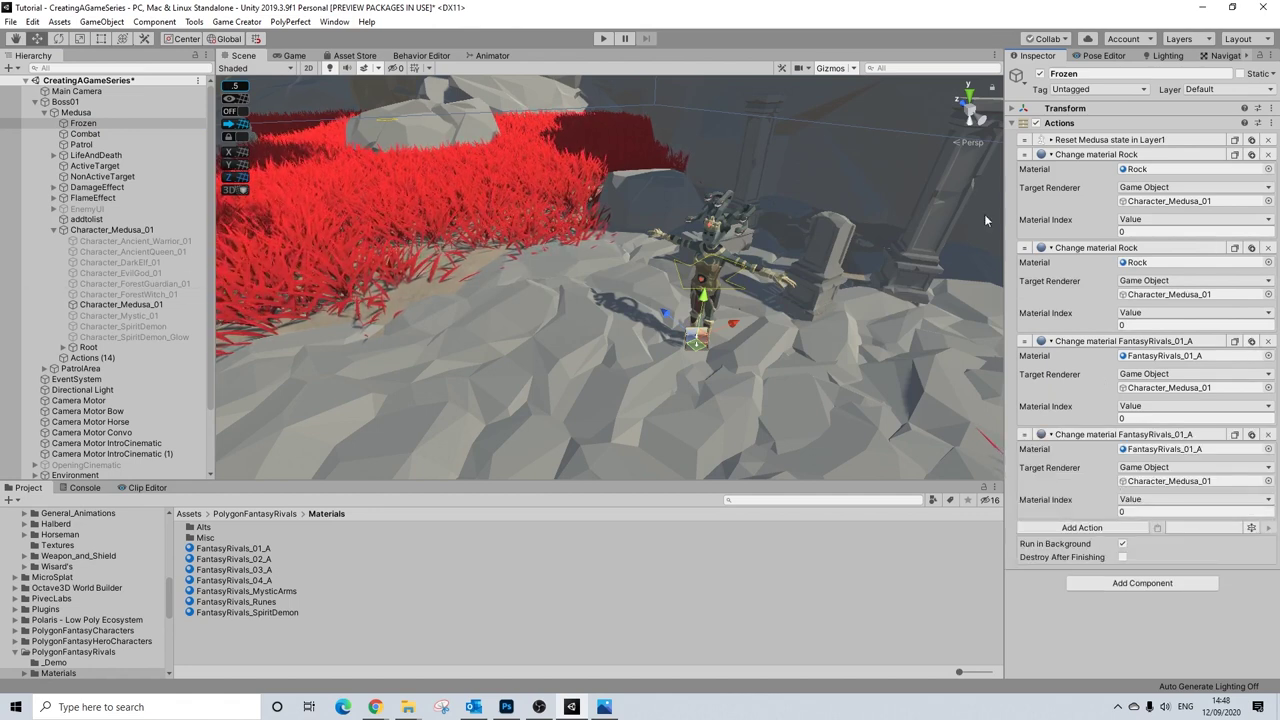
# - Set the target renderer of the duplicated Rock and FantasyRivals_01_A actions to the Character_MedusaSnakes_01 mesh on Medusa's head
pyautogui.click(712, 205)
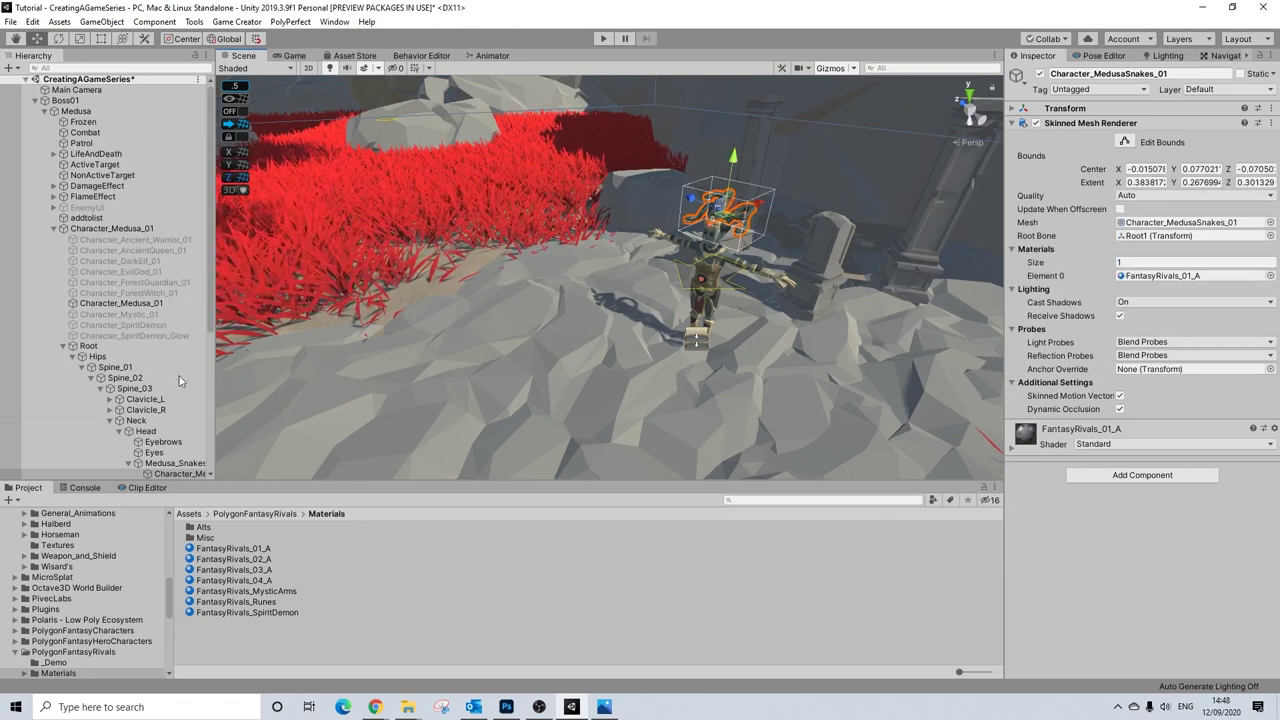
pyautogui.scroll(-2, 180, 380)
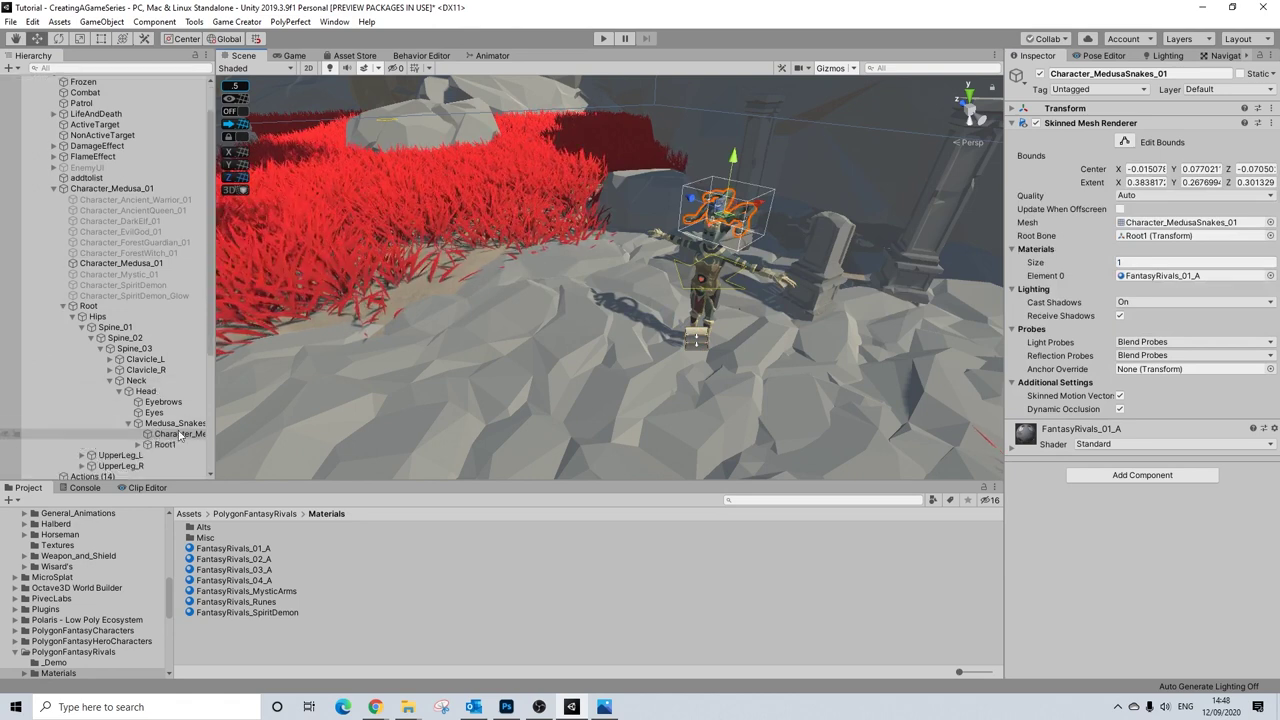
pyautogui.scroll(2, 122, 145)
pyautogui.click(84, 123)
pyautogui.moveTo(181, 476); pyautogui.dragTo(1166, 300)
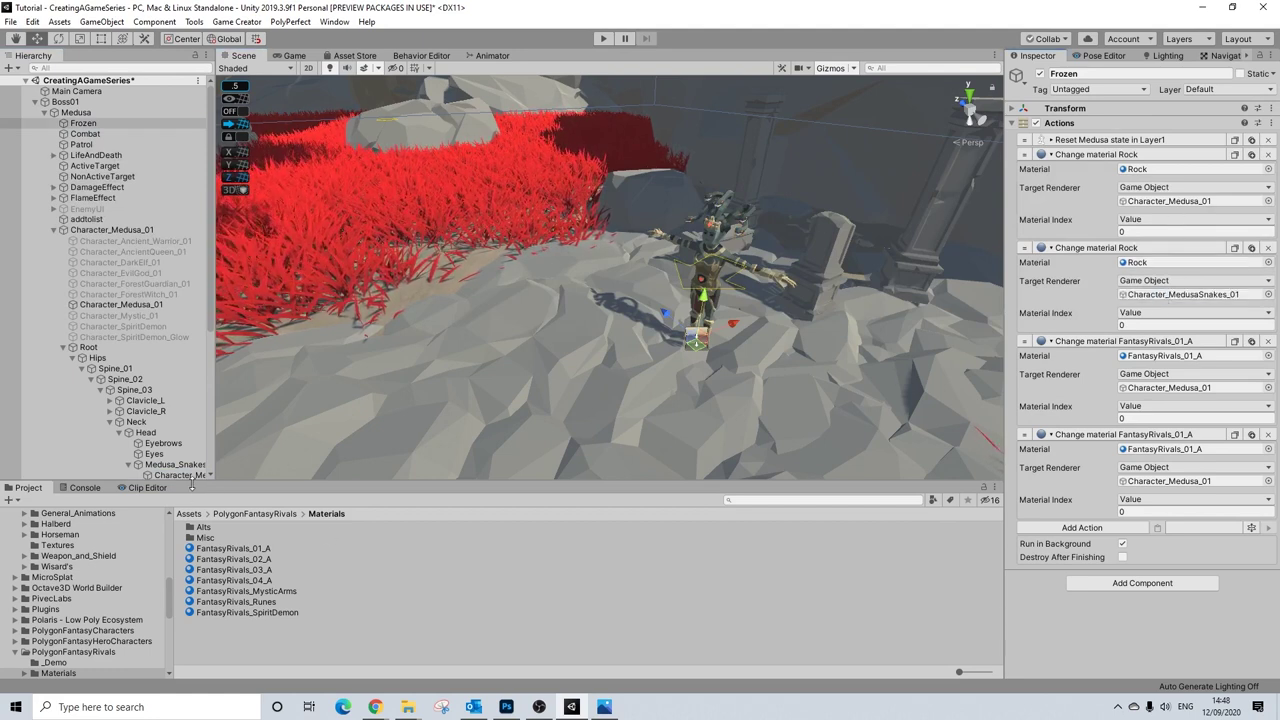
pyautogui.moveTo(755, 505); pyautogui.dragTo(1173, 478)
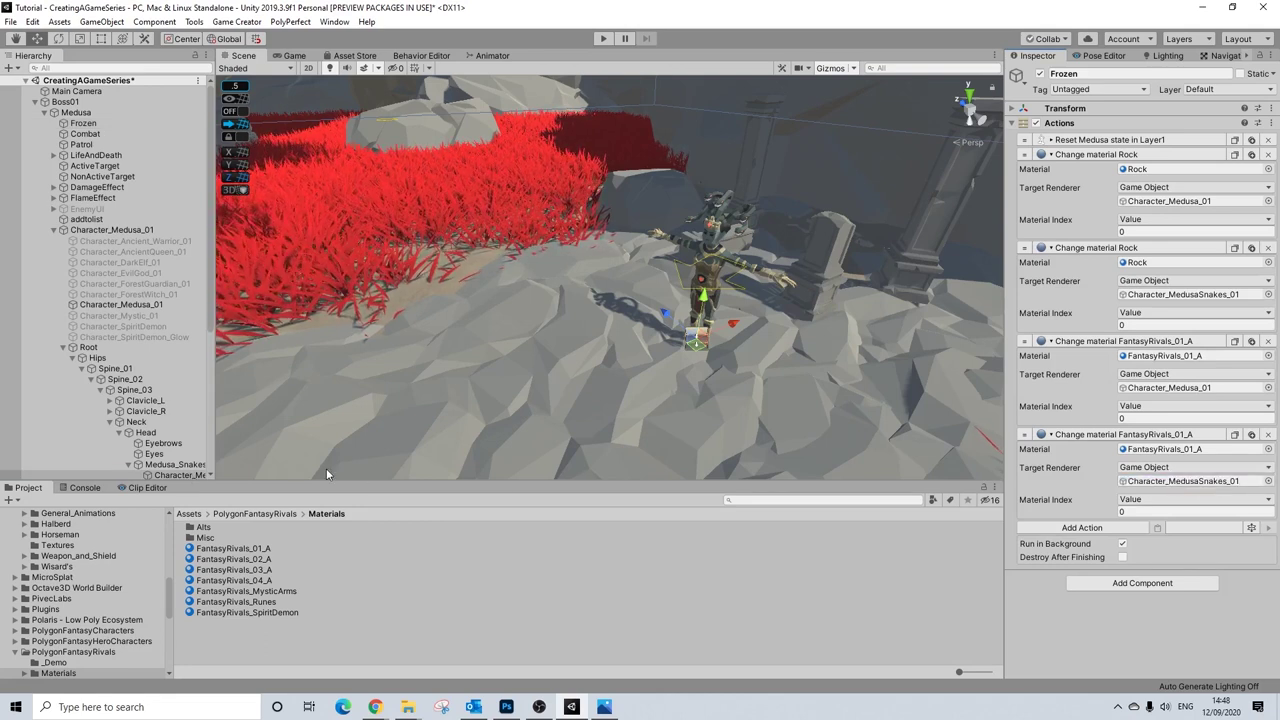
pyautogui.click(175, 475)
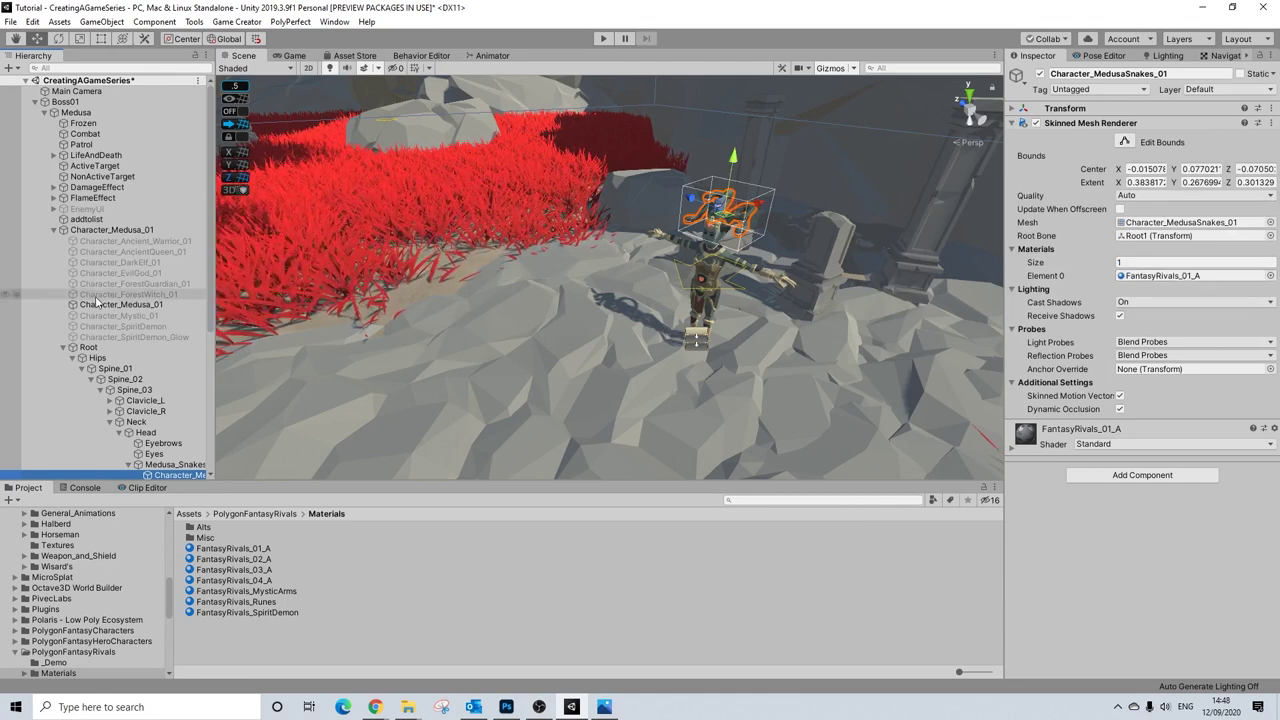
pyautogui.click(78, 123)
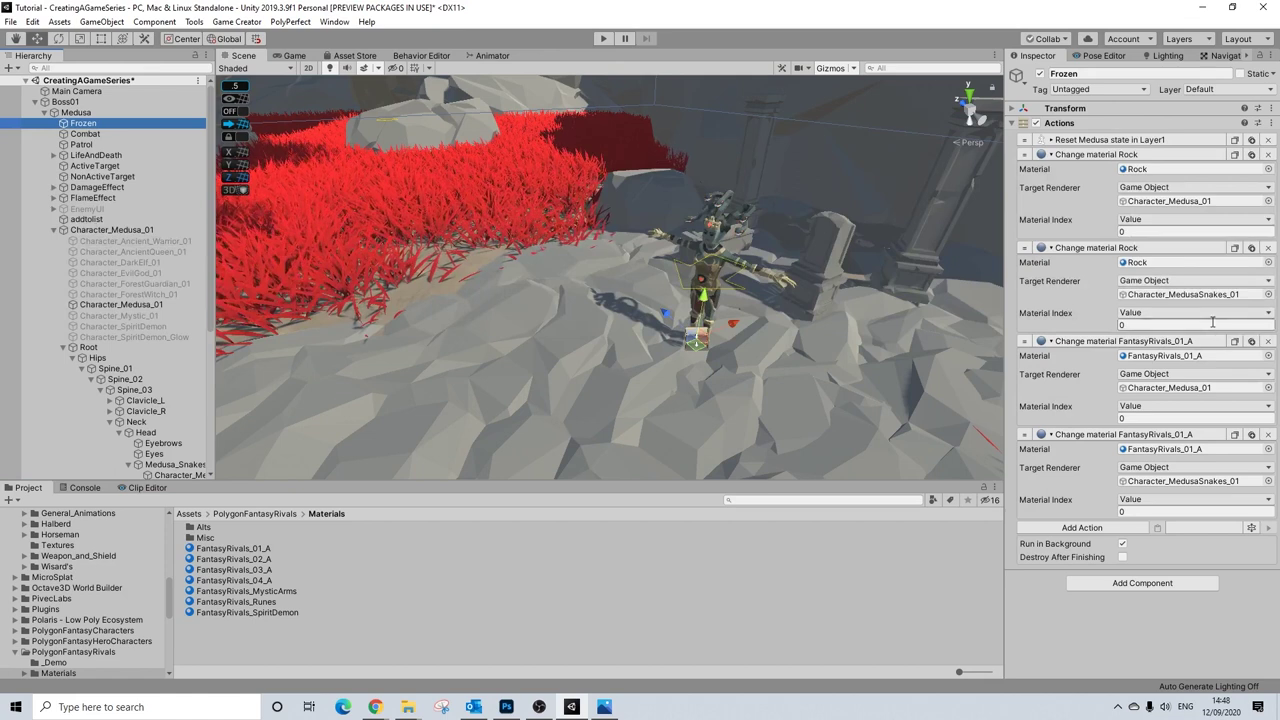
# - Add a Wait action of 5 seconds and place it between the Rock and FantasyRivals_01_A material changes
pyautogui.click(1082, 528)
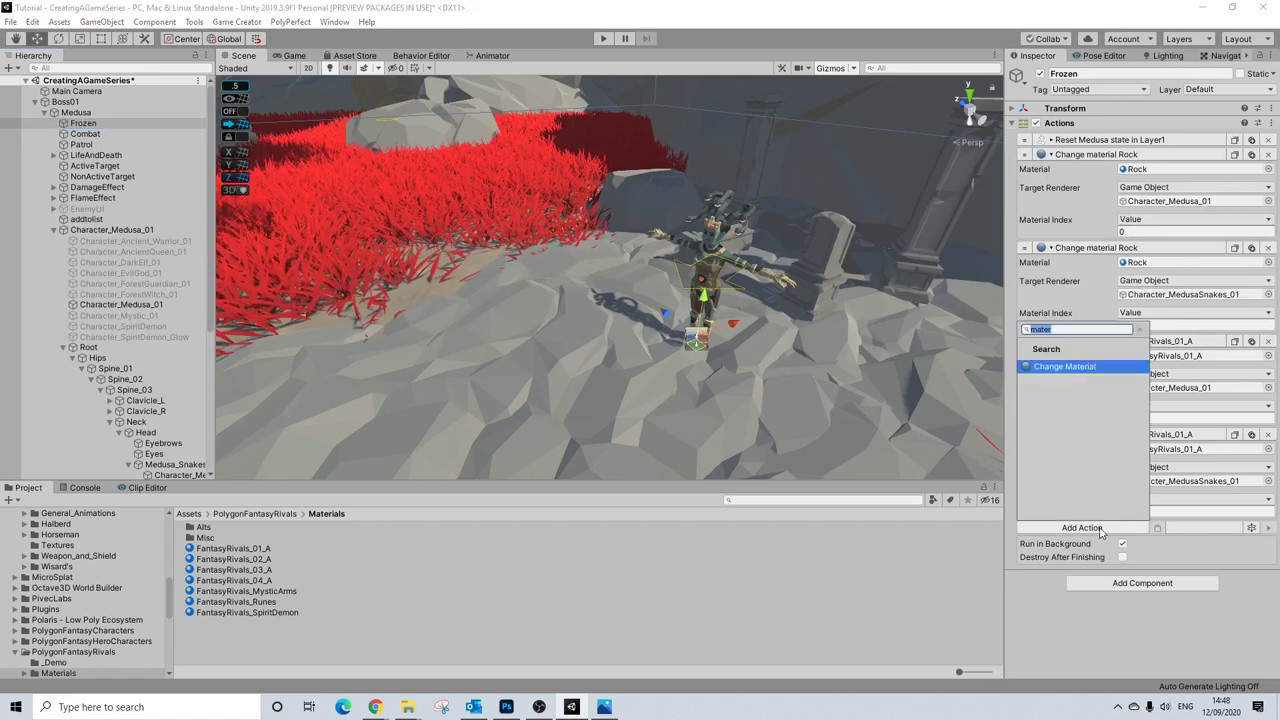
pyautogui.press('Escape')
pyautogui.click(1122, 542)
pyautogui.write('5')
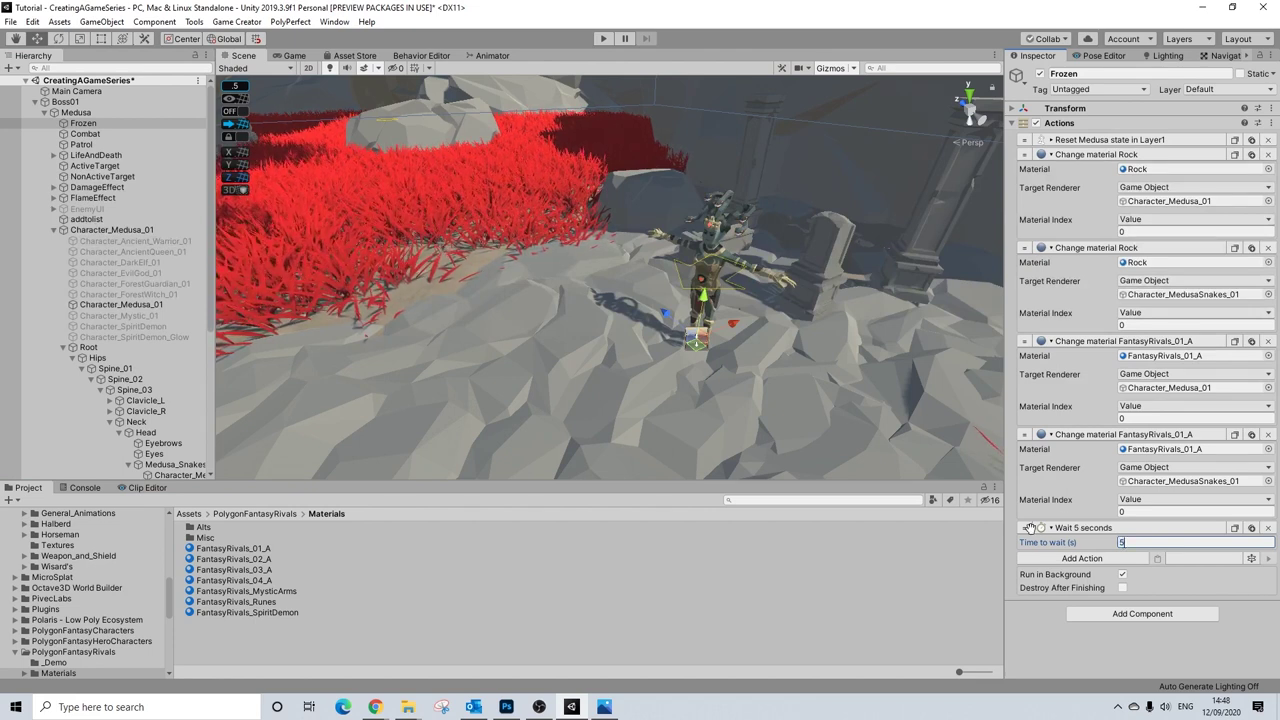
pyautogui.moveTo(1030, 528); pyautogui.dragTo(1040, 345)
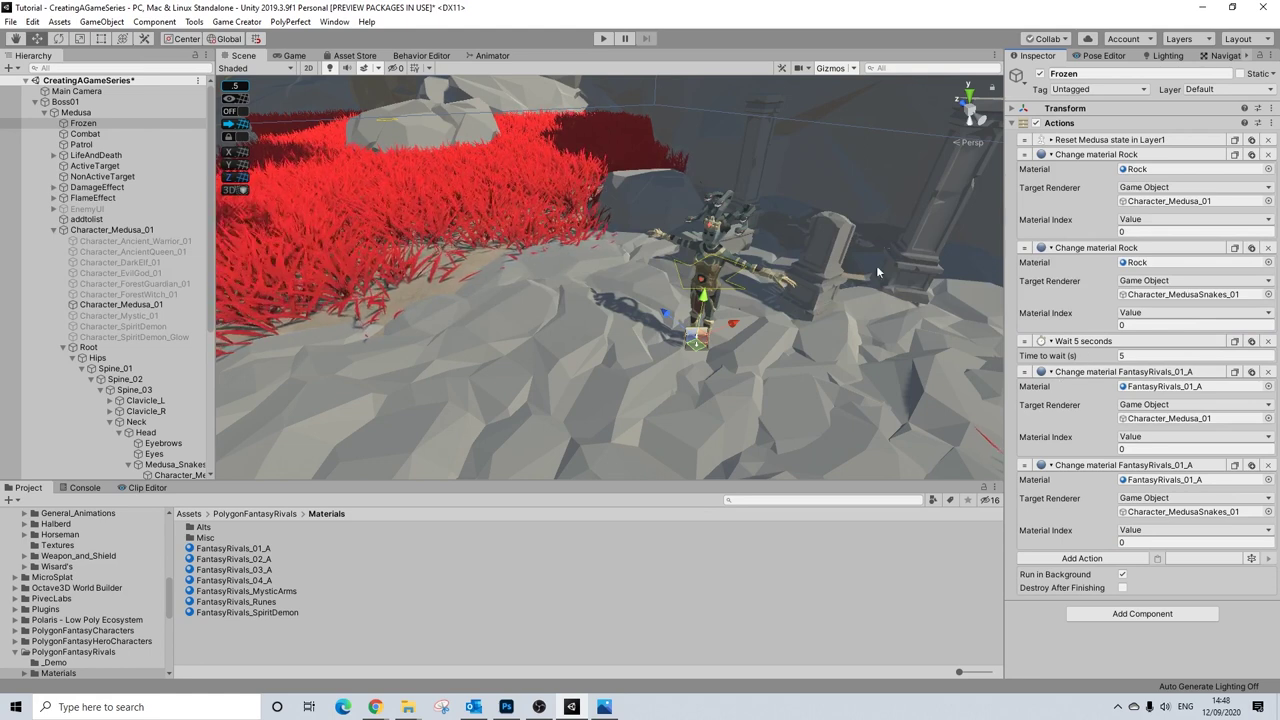
pyautogui.click(1129, 356)
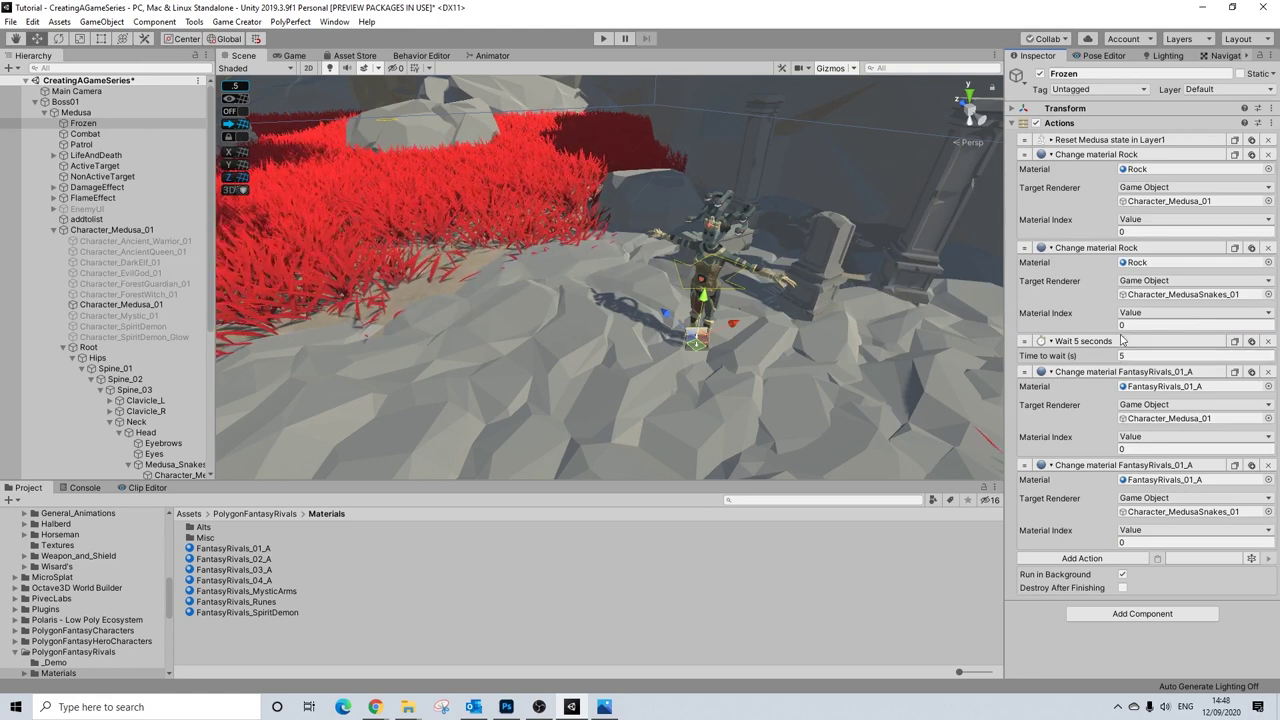
pyautogui.click(1127, 355)
pyautogui.click(1127, 356)
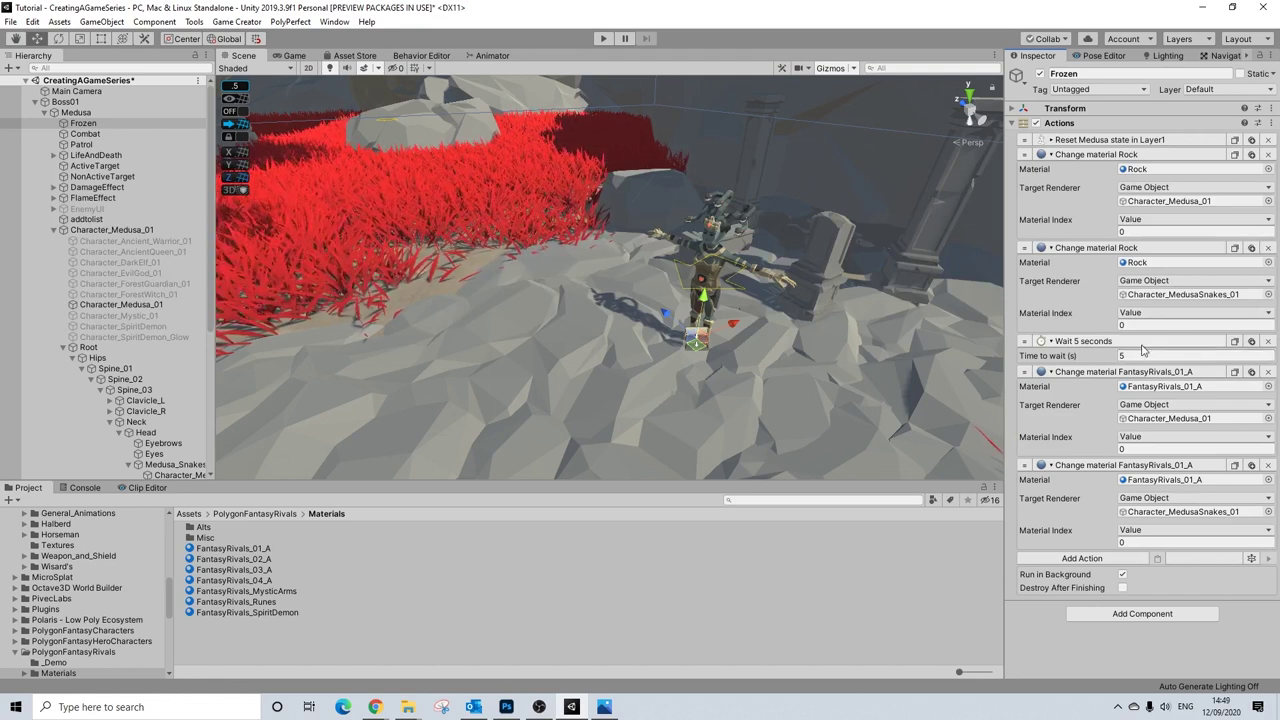
pyautogui.click(1121, 356)
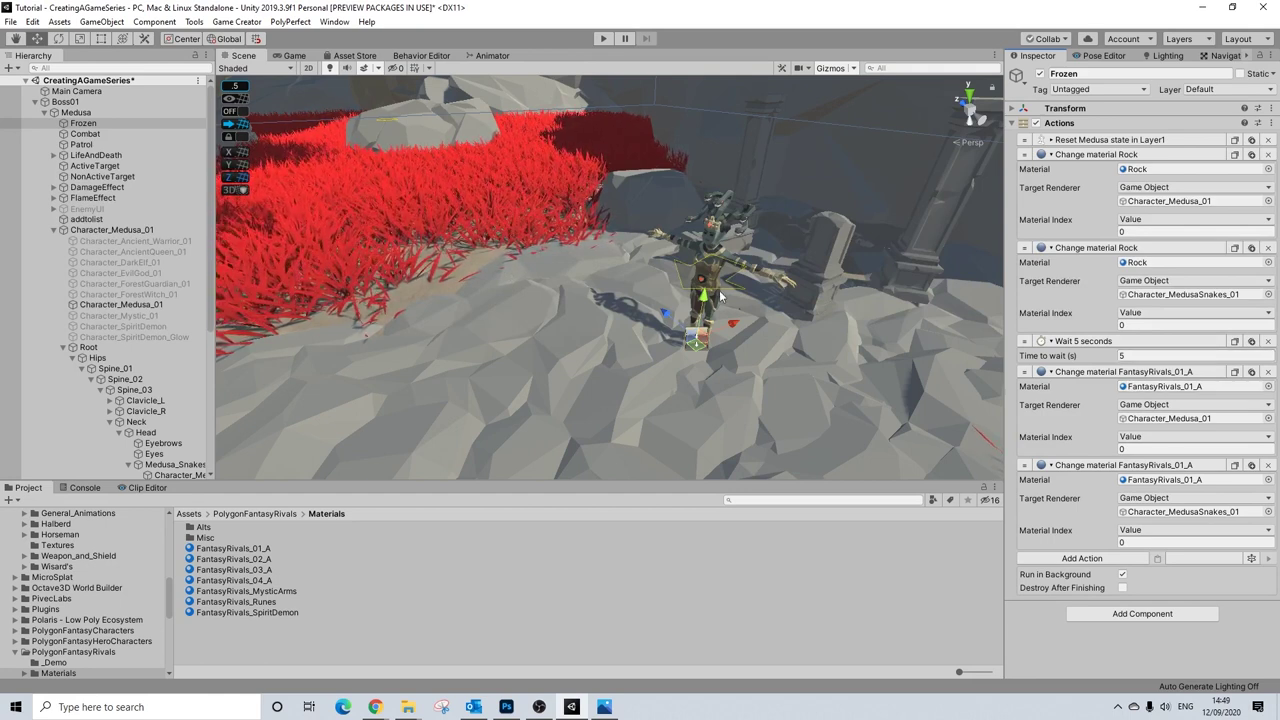
pyautogui.scroll(-5, 742, 279)
pyautogui.scroll(-3, 742, 281)
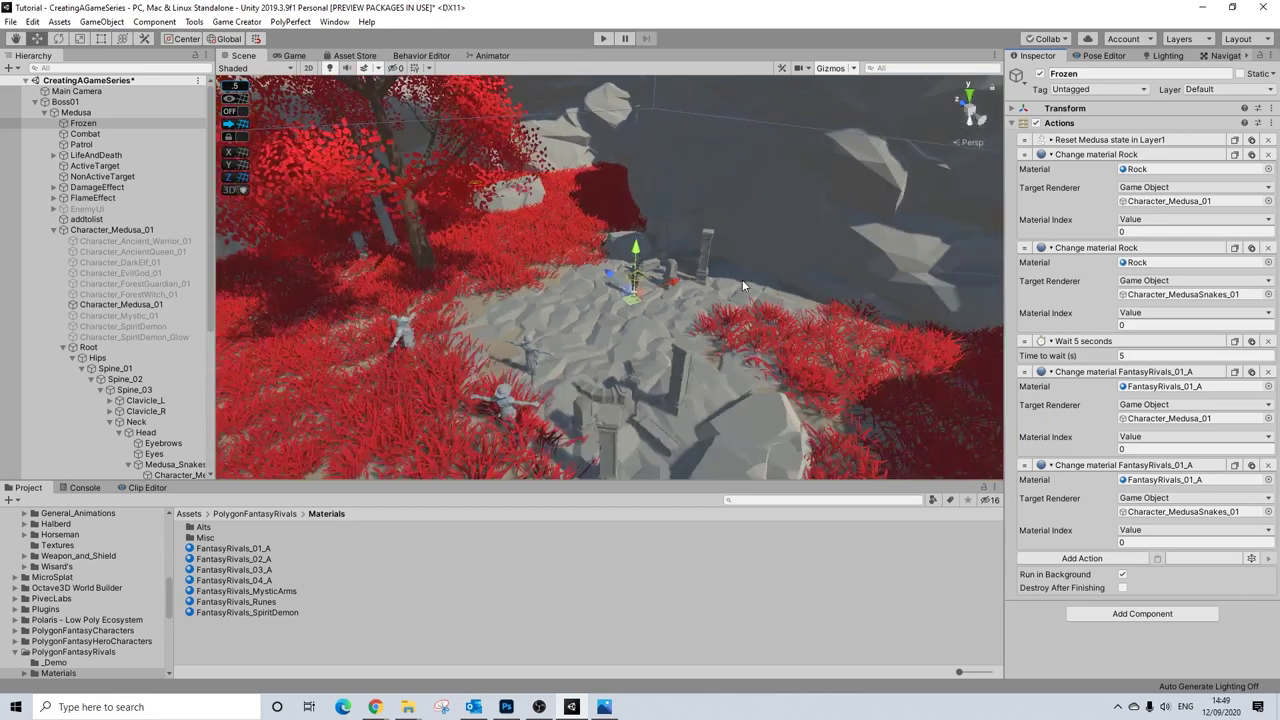
pyautogui.scroll(6, 742, 281)
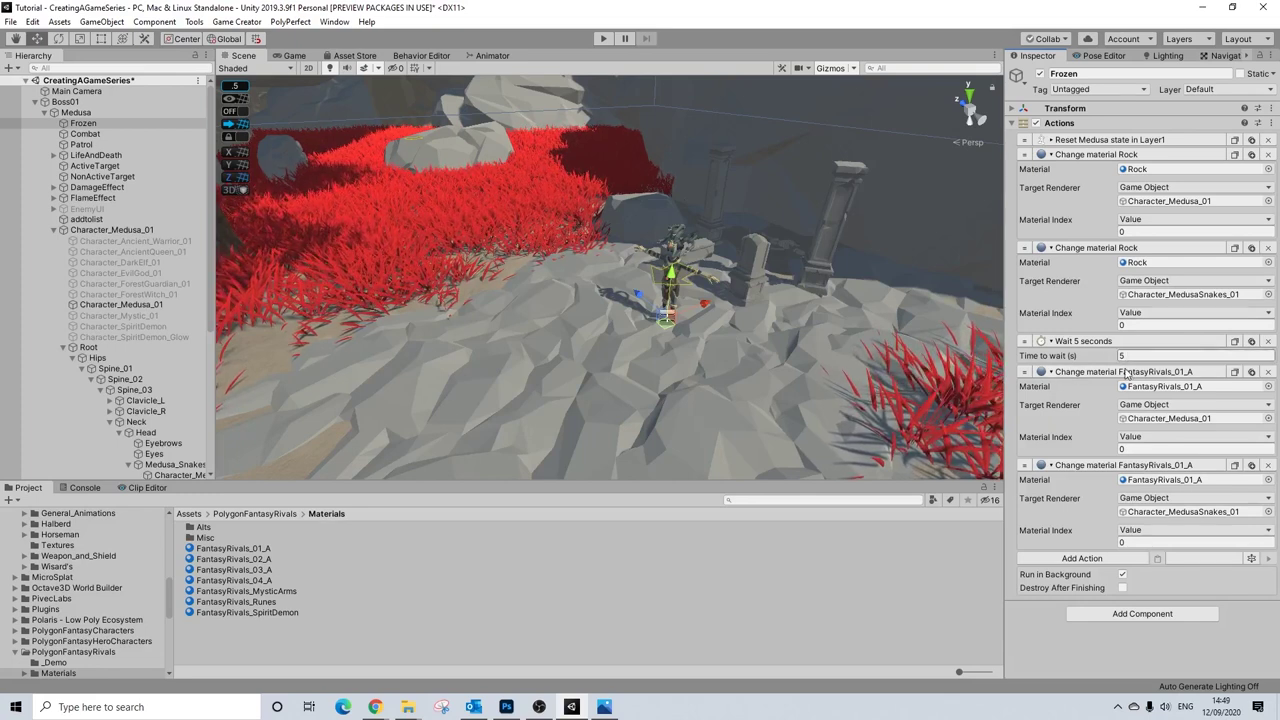
# - Fold all four Change Material actions in the Frozen object's Actions
pyautogui.click(1068, 155)
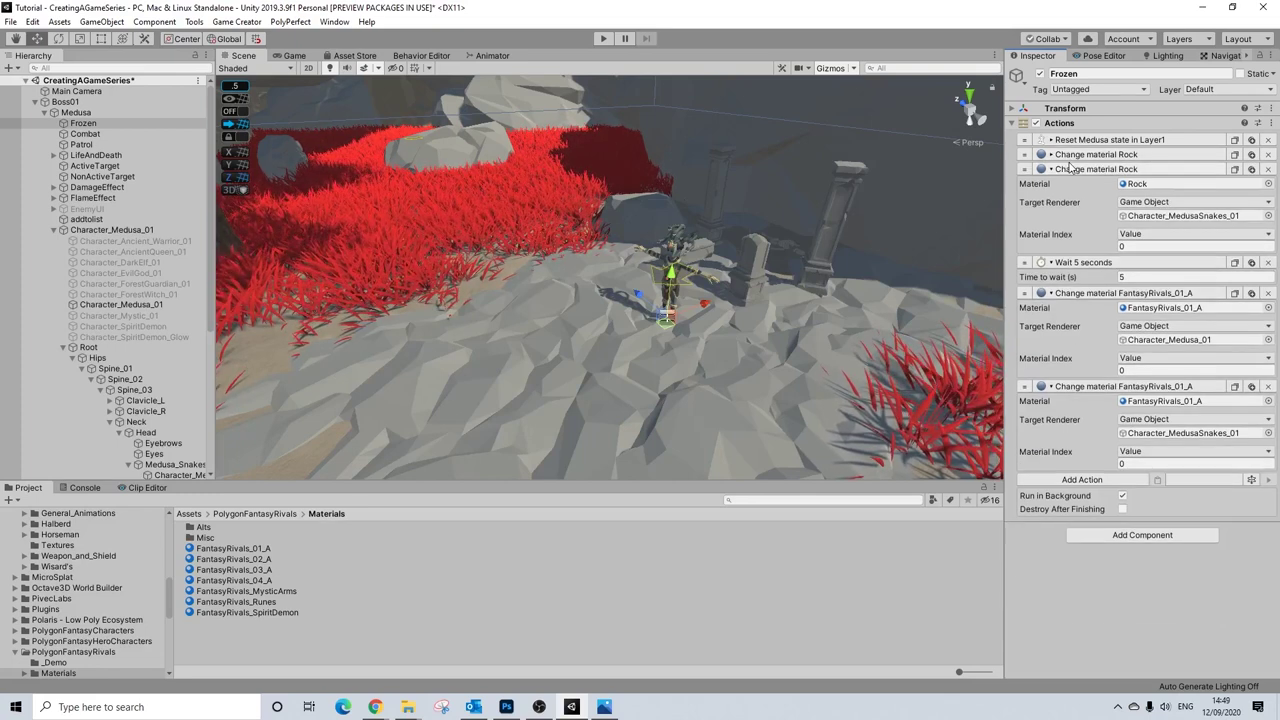
pyautogui.click(1068, 169)
pyautogui.click(1075, 214)
pyautogui.click(1078, 229)
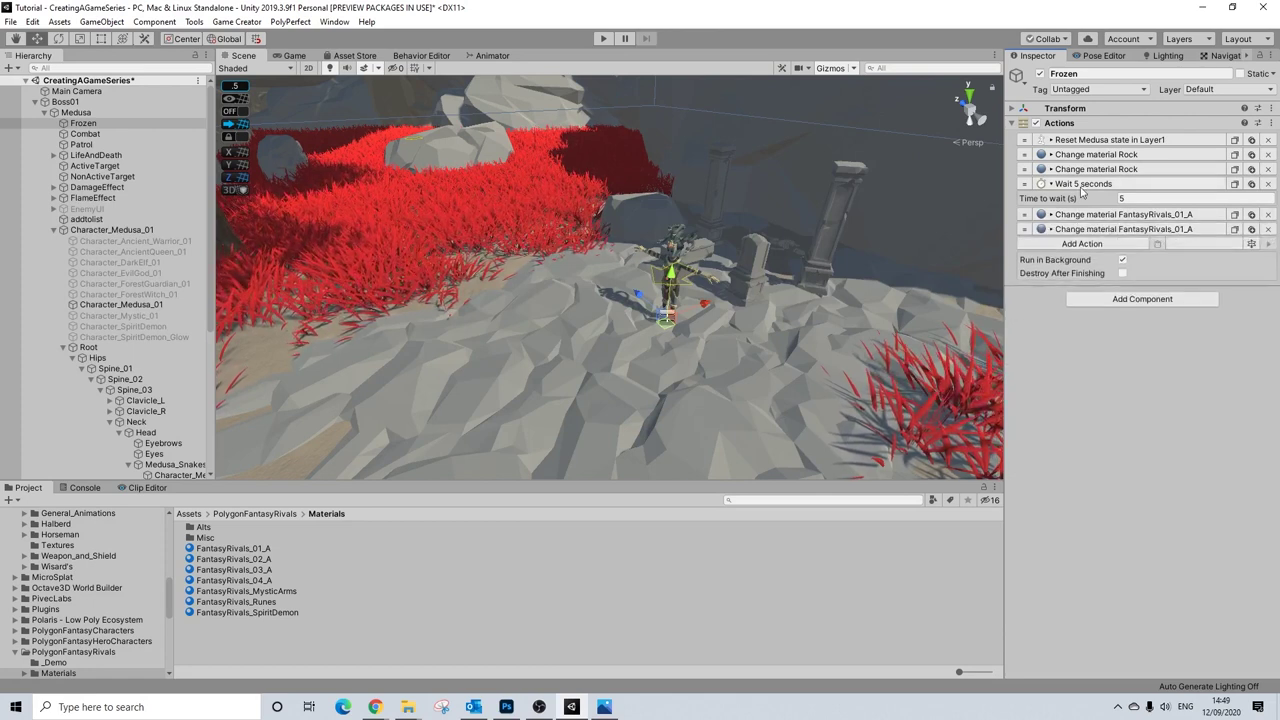
# - Add a Wait action of 0.1 seconds at the end of Frozen's Actions
pyautogui.click(1074, 245)
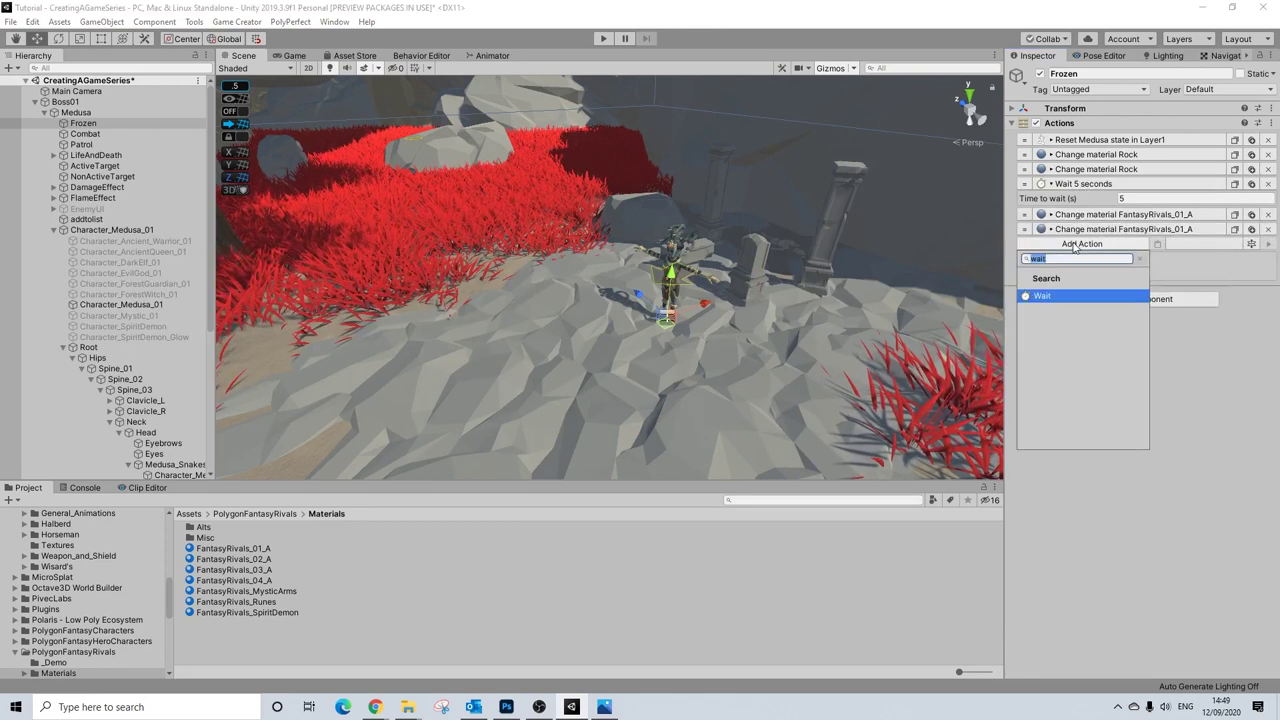
pyautogui.write('wait')
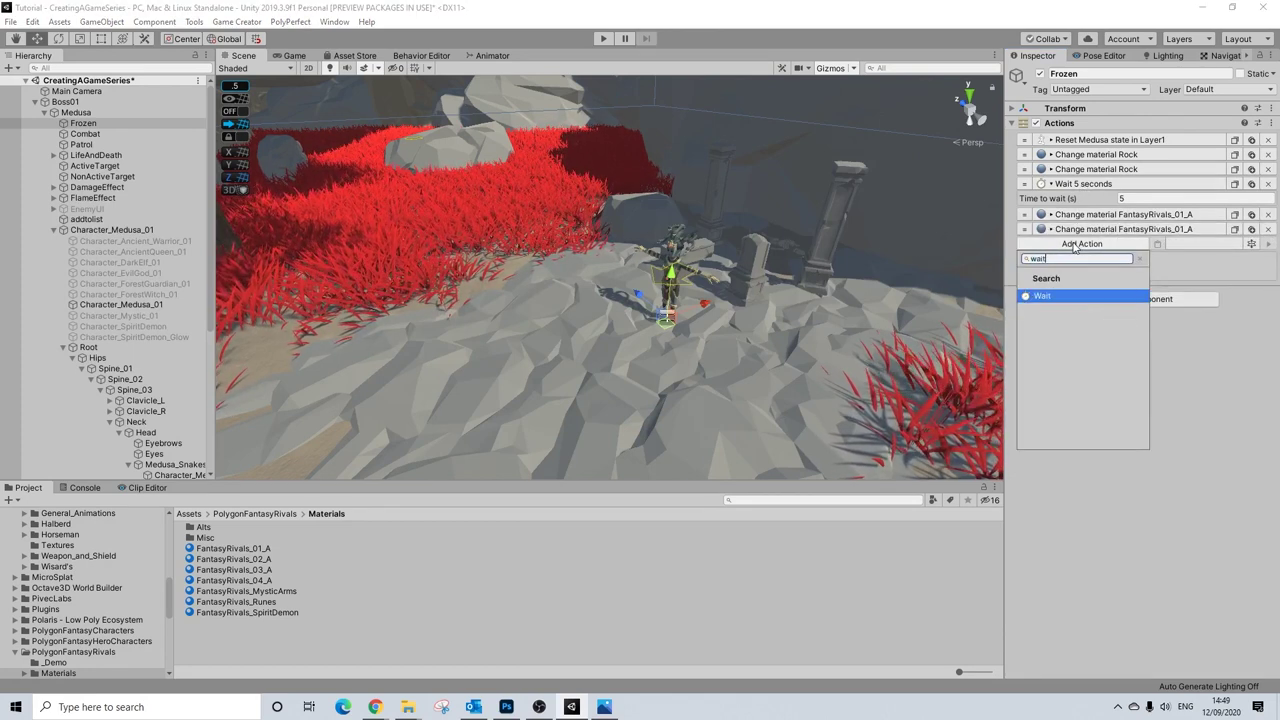
pyautogui.press('Return')
pyautogui.click(1126, 258)
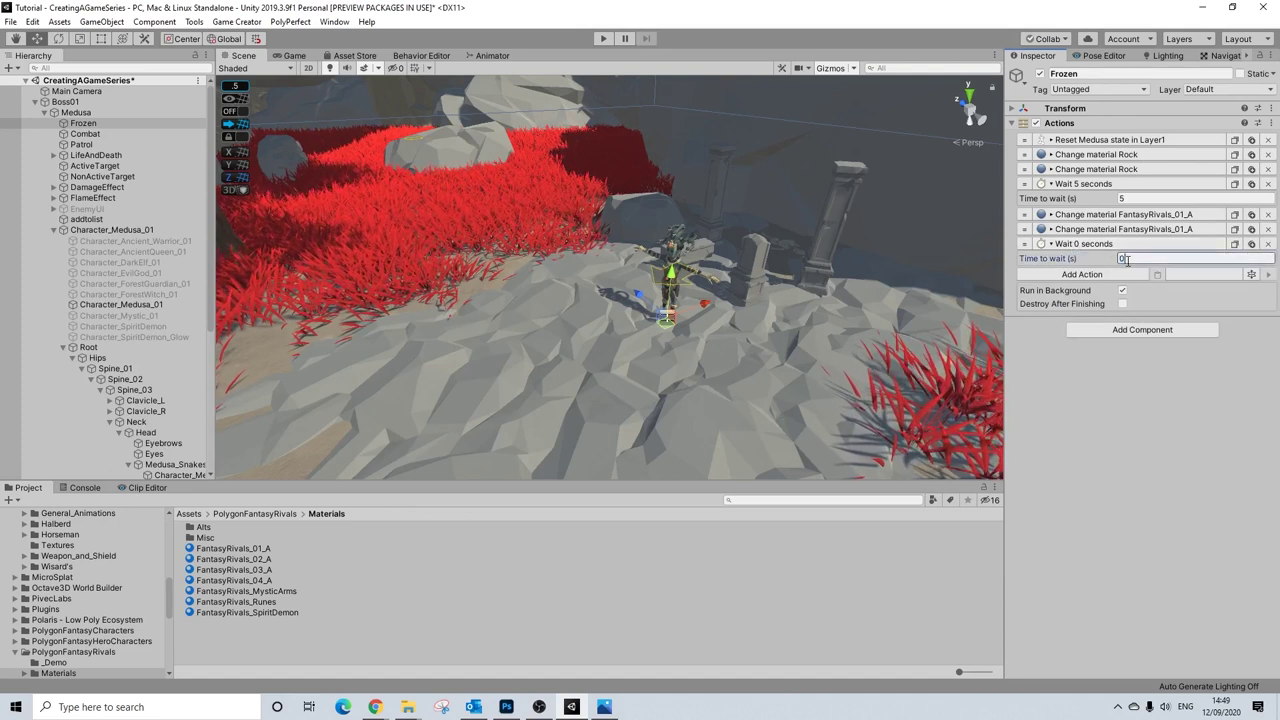
# - Add a Variable Bool action at the end of Frozen's Actions that sets the global variable MedusaFrozen to false
pyautogui.click(1096, 273)
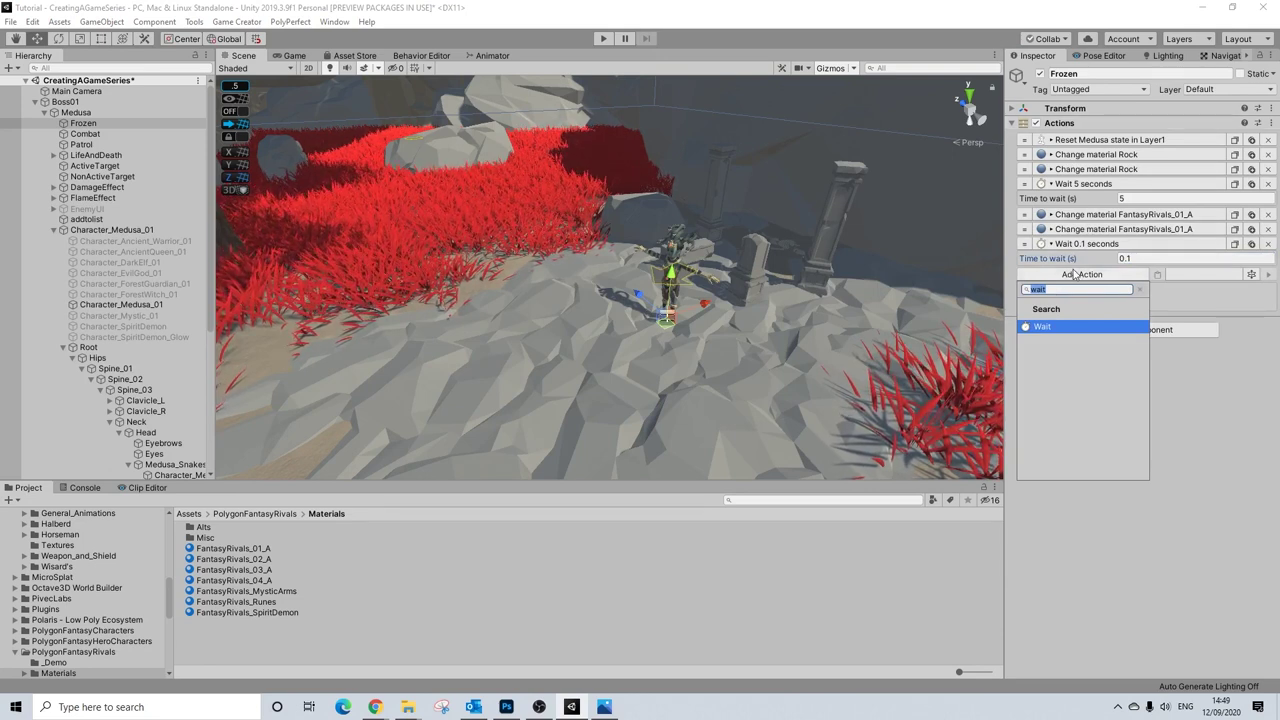
pyautogui.write('bool')
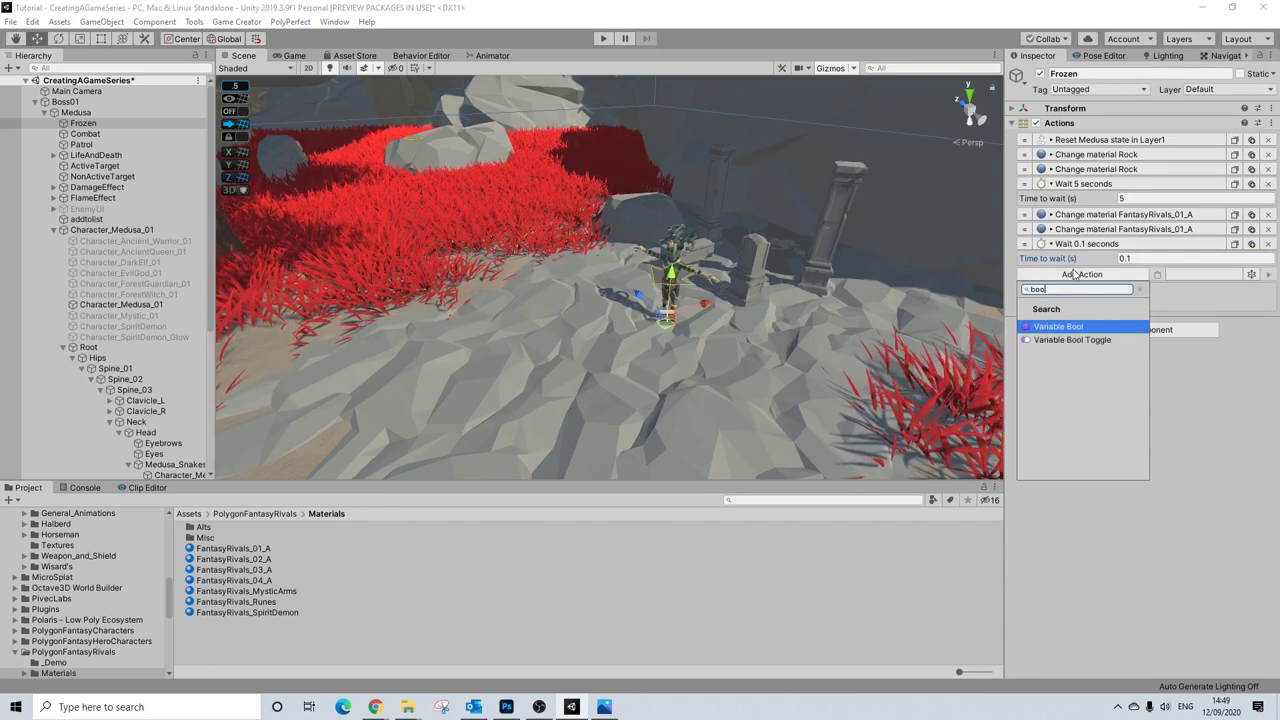
pyautogui.press('Return')
pyautogui.click(1138, 304)
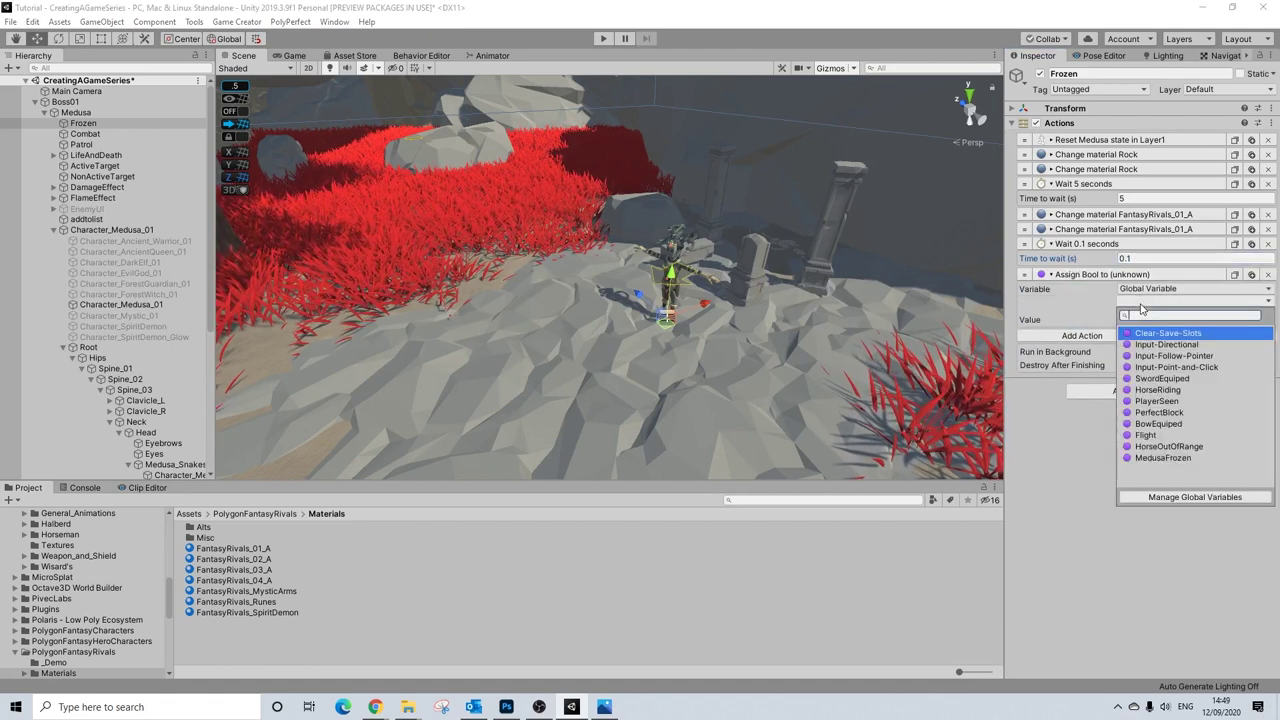
pyautogui.click(1169, 457)
pyautogui.click(1121, 318)
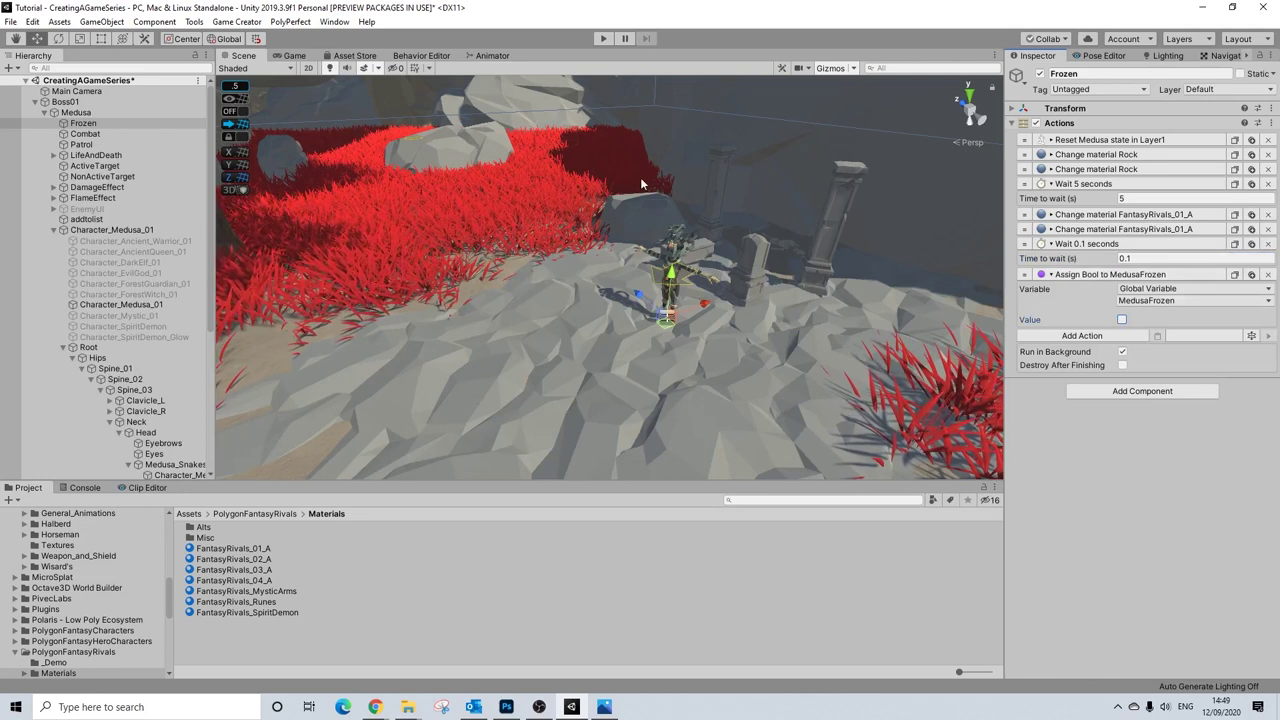
# - Review the conditions and actions of the Frozen and Combat tasks in Medusa's behavior graph
pyautogui.click(418, 55)
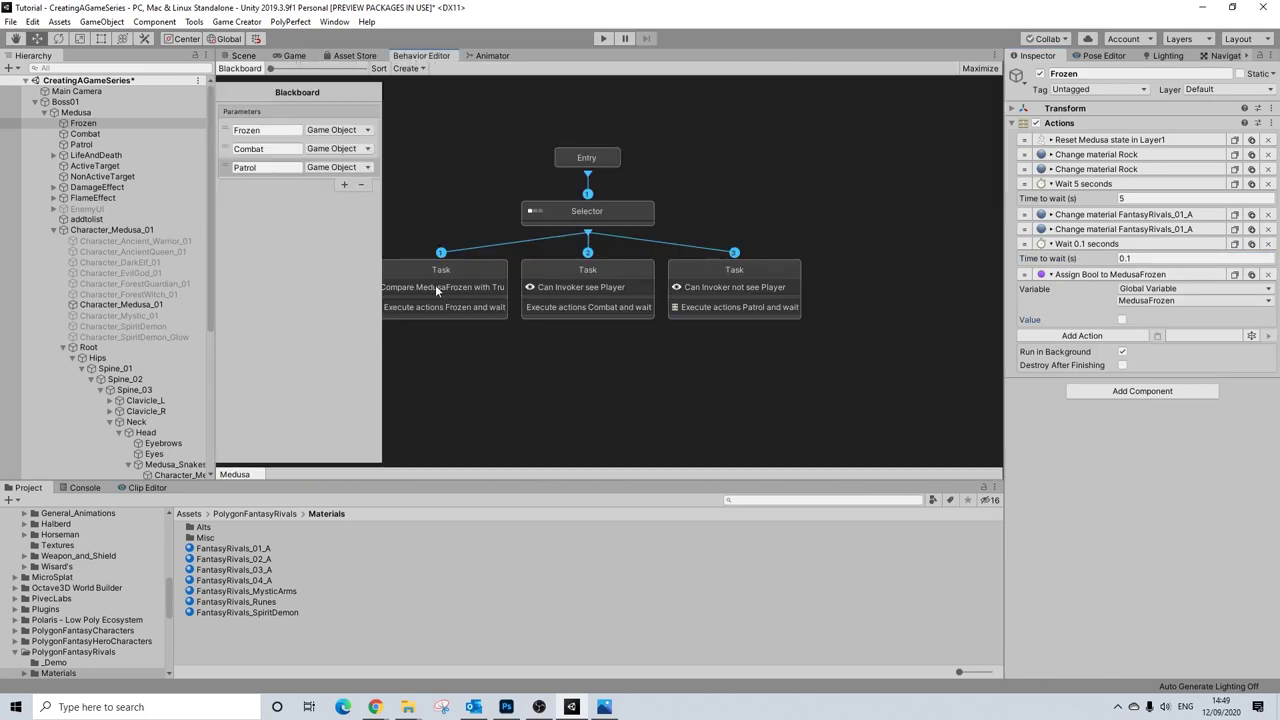
pyautogui.moveTo(475, 254); pyautogui.dragTo(531, 257, button='middle')
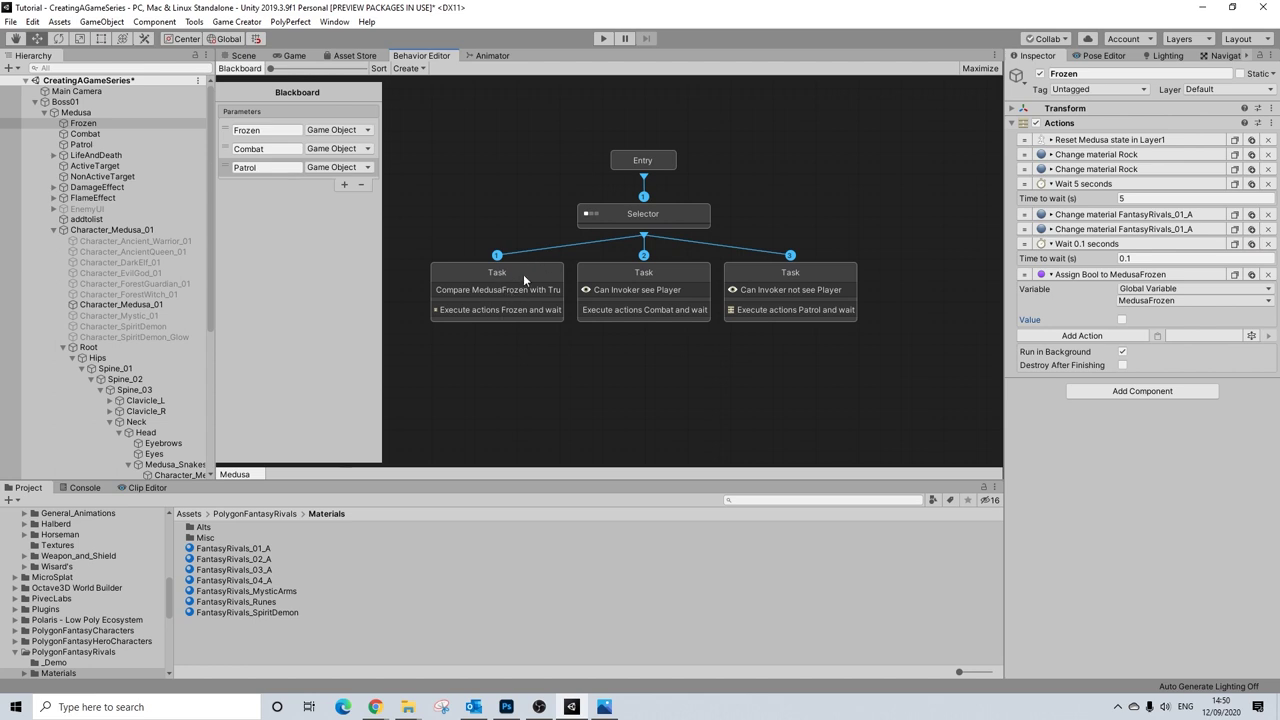
pyautogui.click(523, 274)
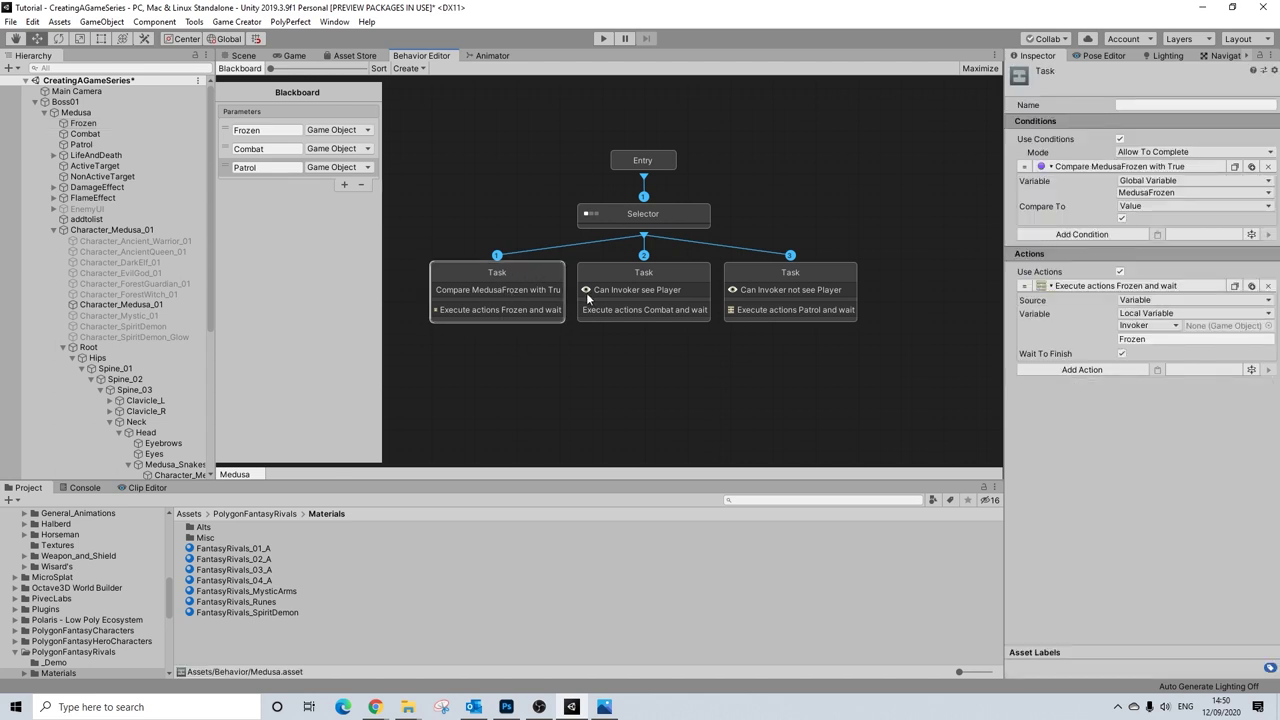
pyautogui.click(674, 270)
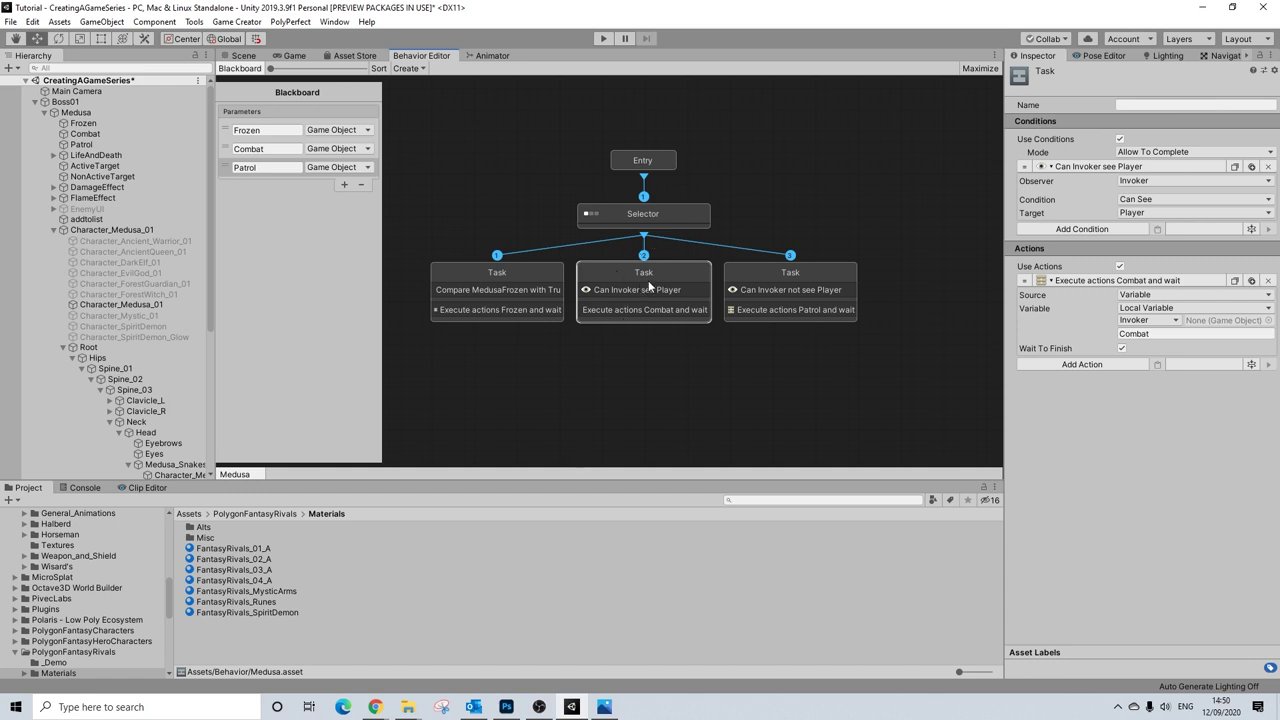
# - Return to the scene and fold both Wait actions and the MedusaFrozen bool action in the Frozen object's Actions
pyautogui.click(250, 56)
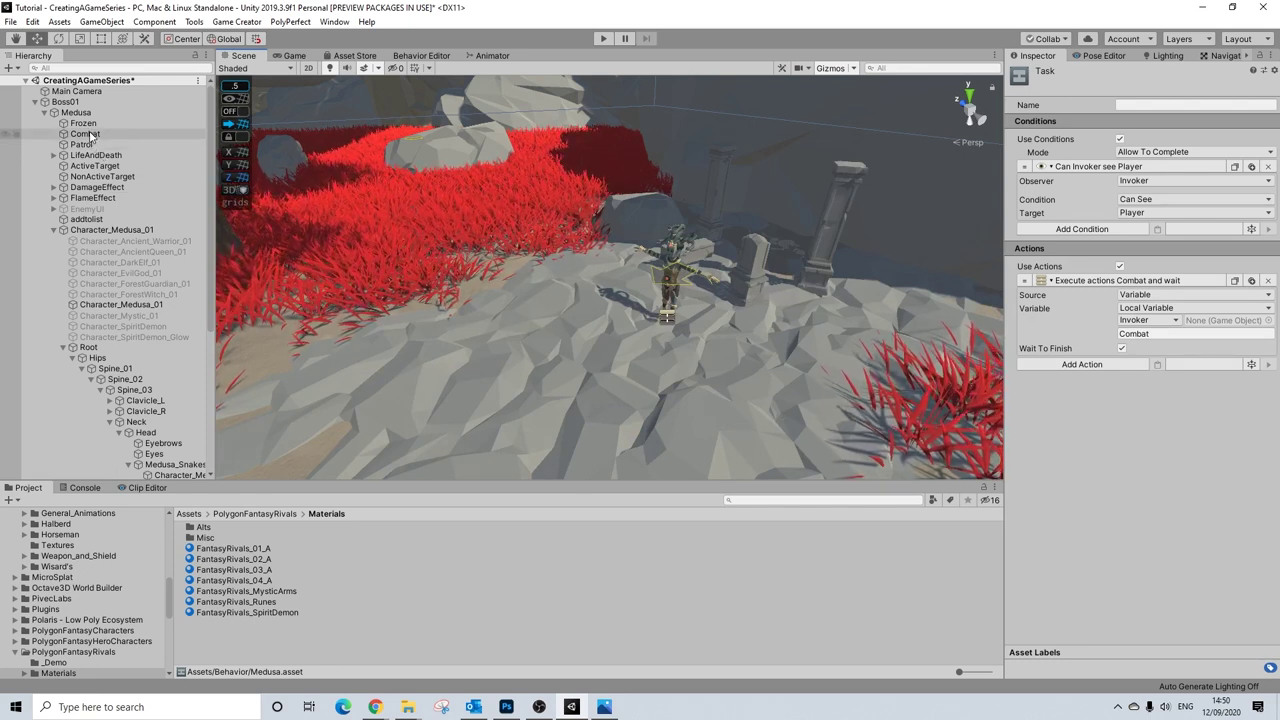
pyautogui.click(83, 123)
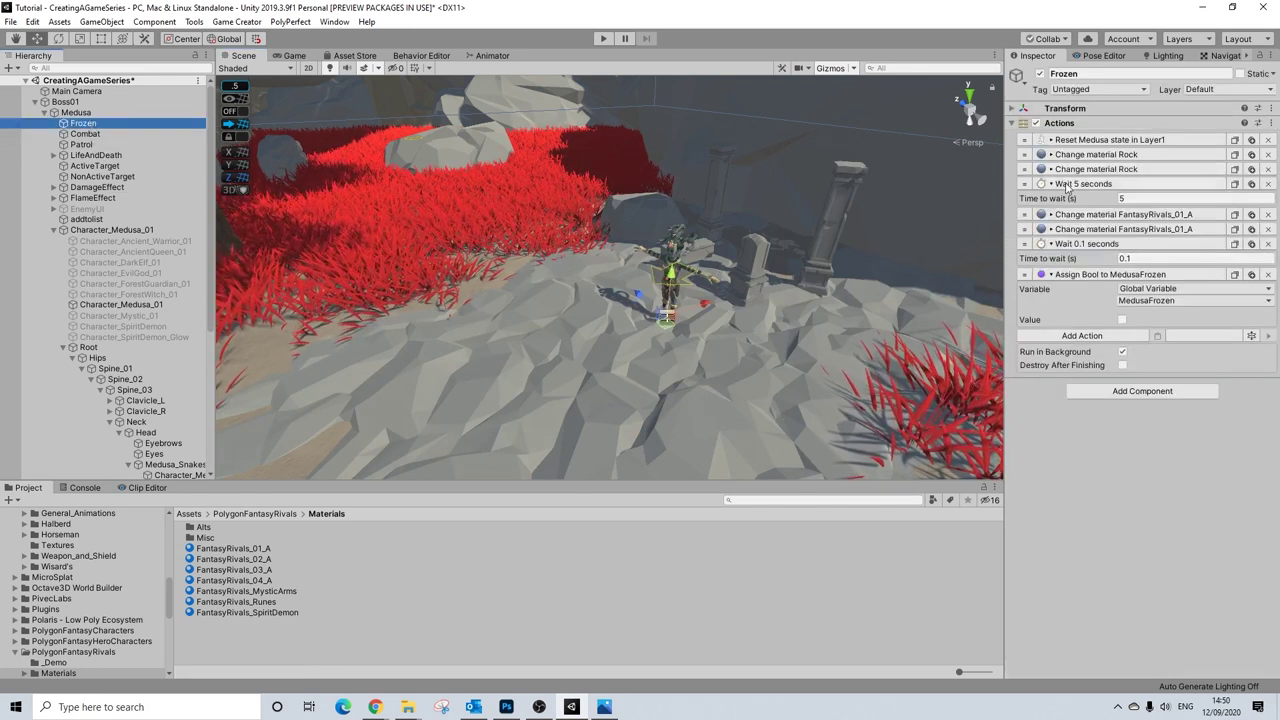
pyautogui.click(1083, 184)
pyautogui.click(1080, 229)
pyautogui.click(1075, 243)
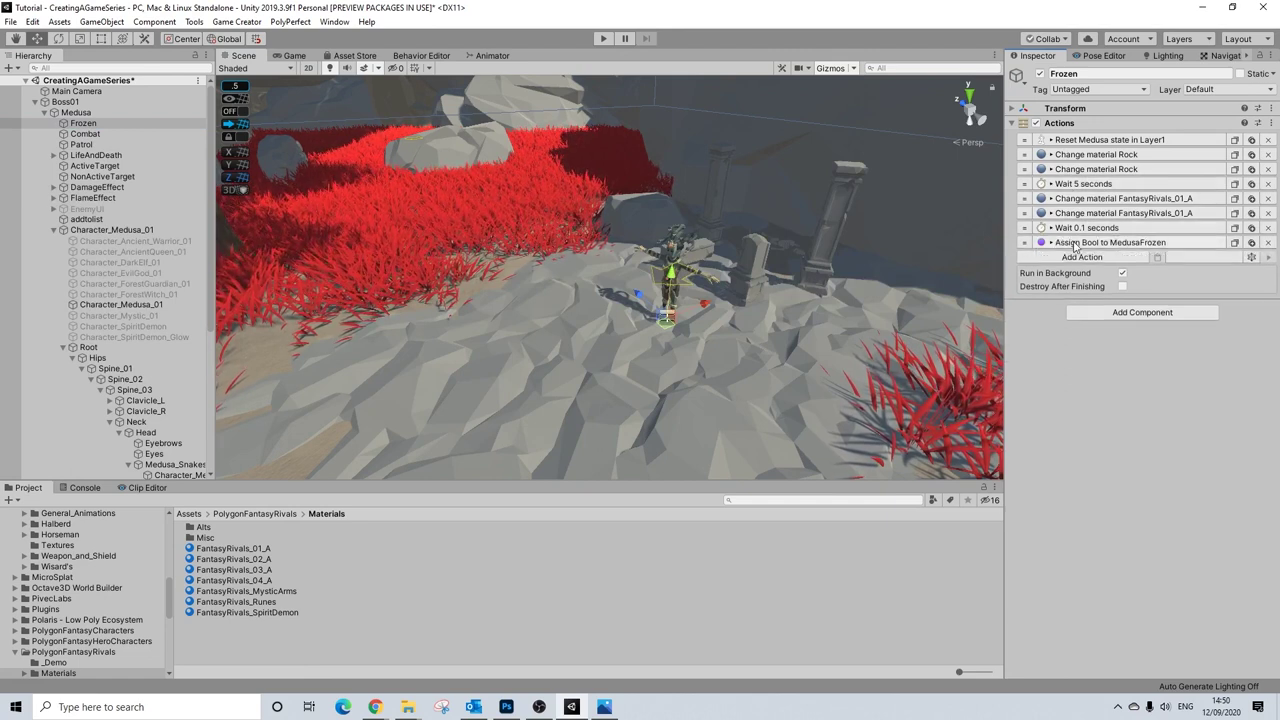
# - Examine Medusa's model in the scene and the settings of Frozen's first Rock material change
pyautogui.scroll(5, 671, 284)
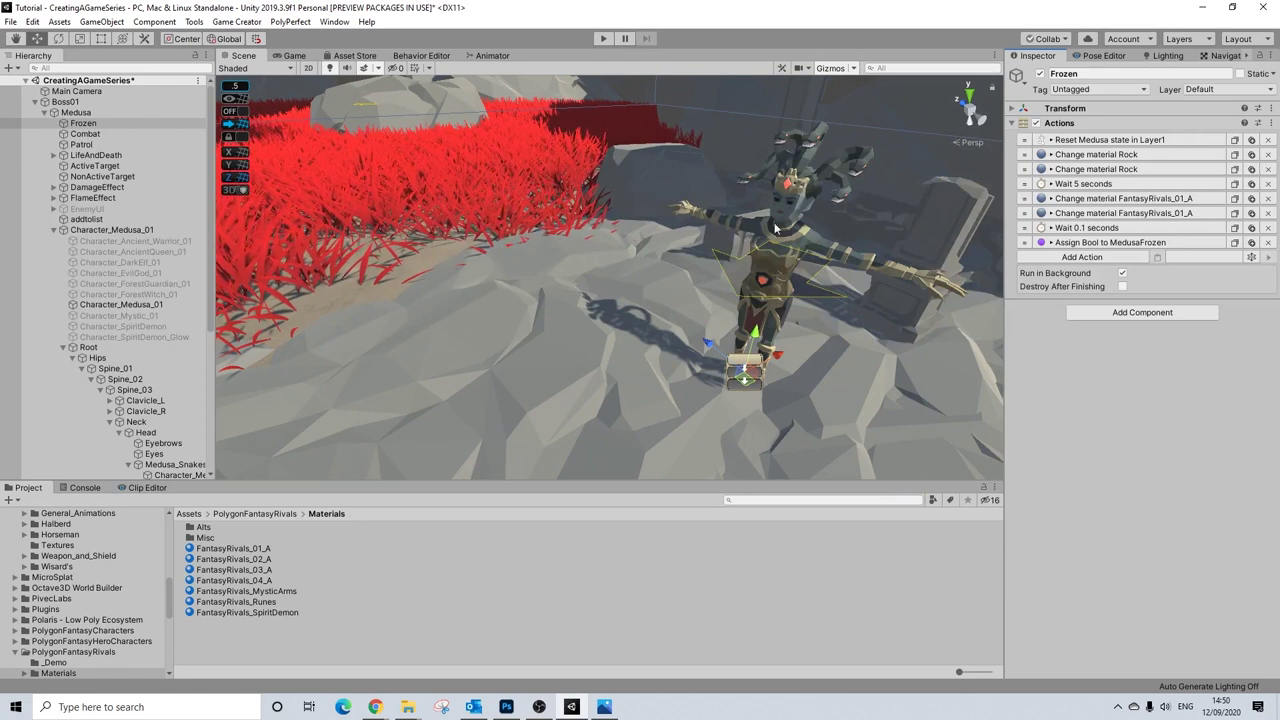
pyautogui.click(1098, 155)
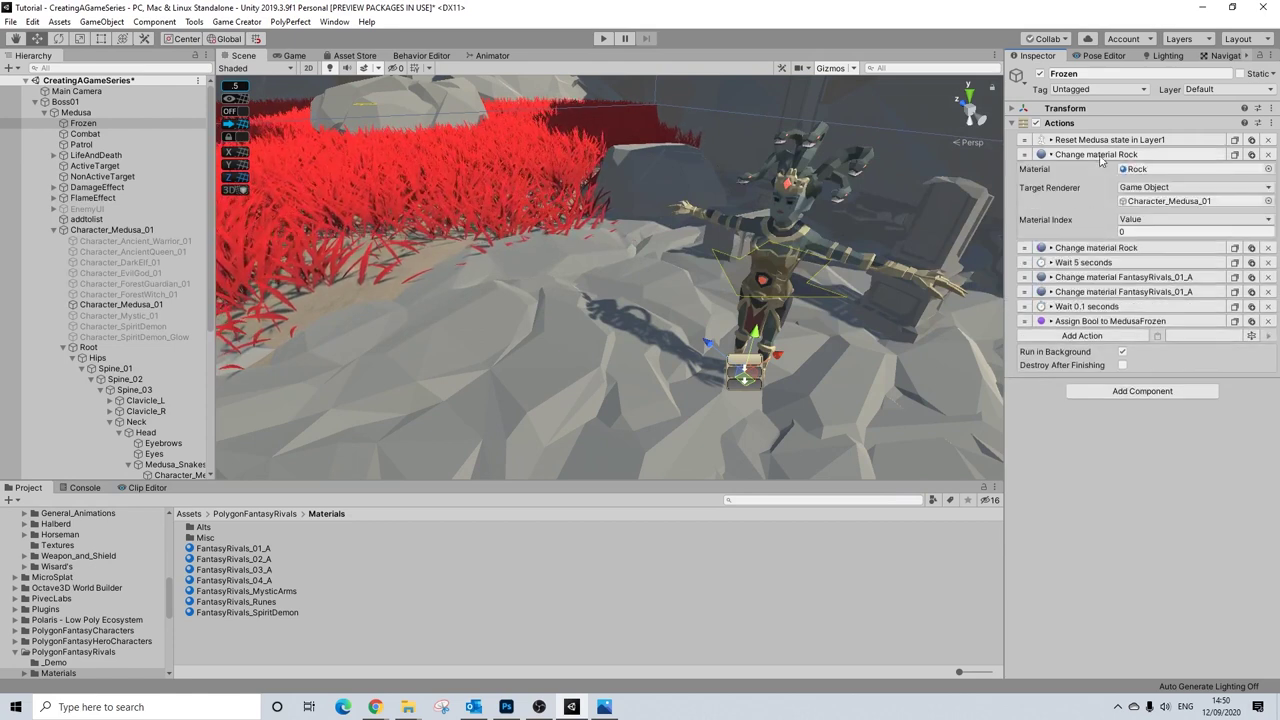
pyautogui.click(1096, 155)
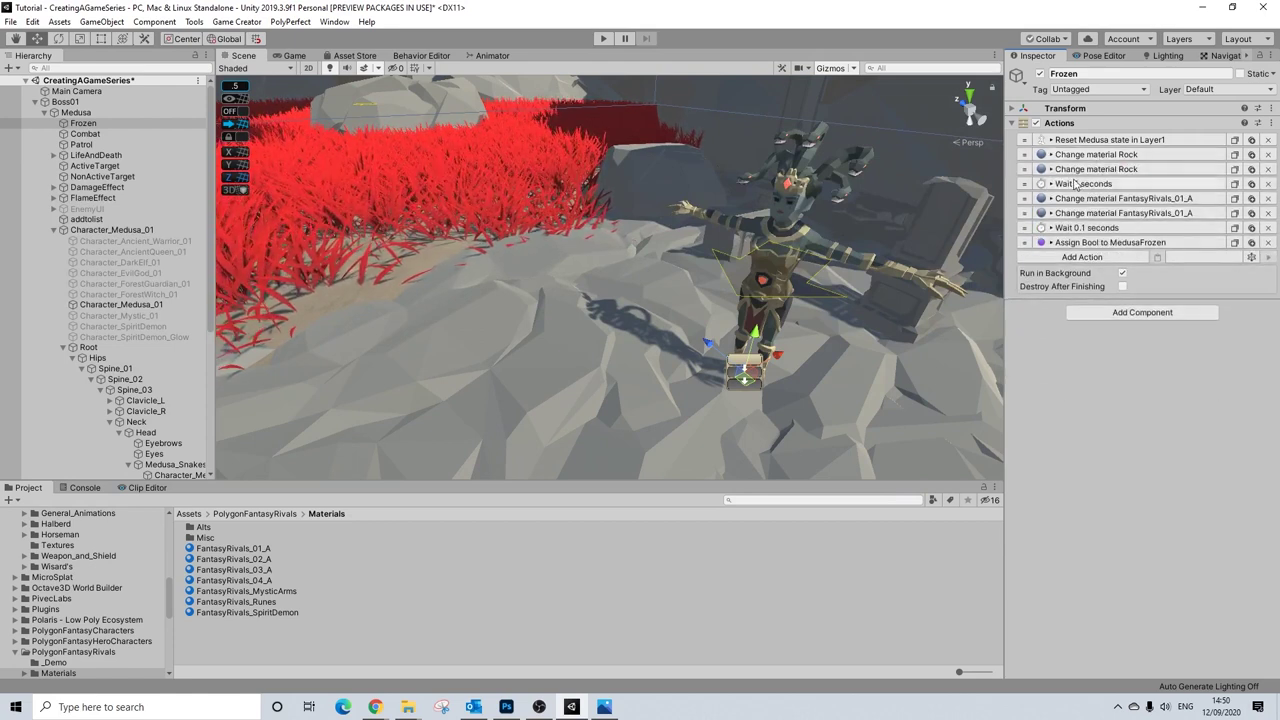
pyautogui.scroll(-3, 660, 290)
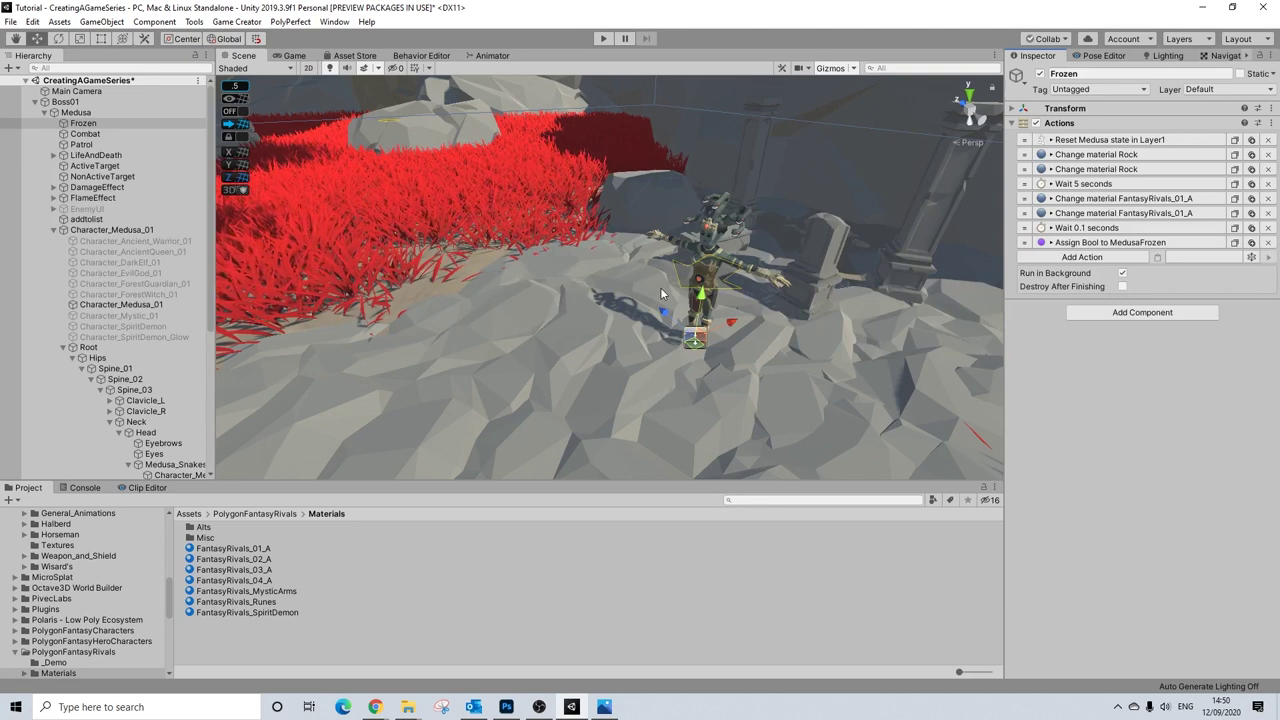
pyautogui.scroll(2, 660, 290)
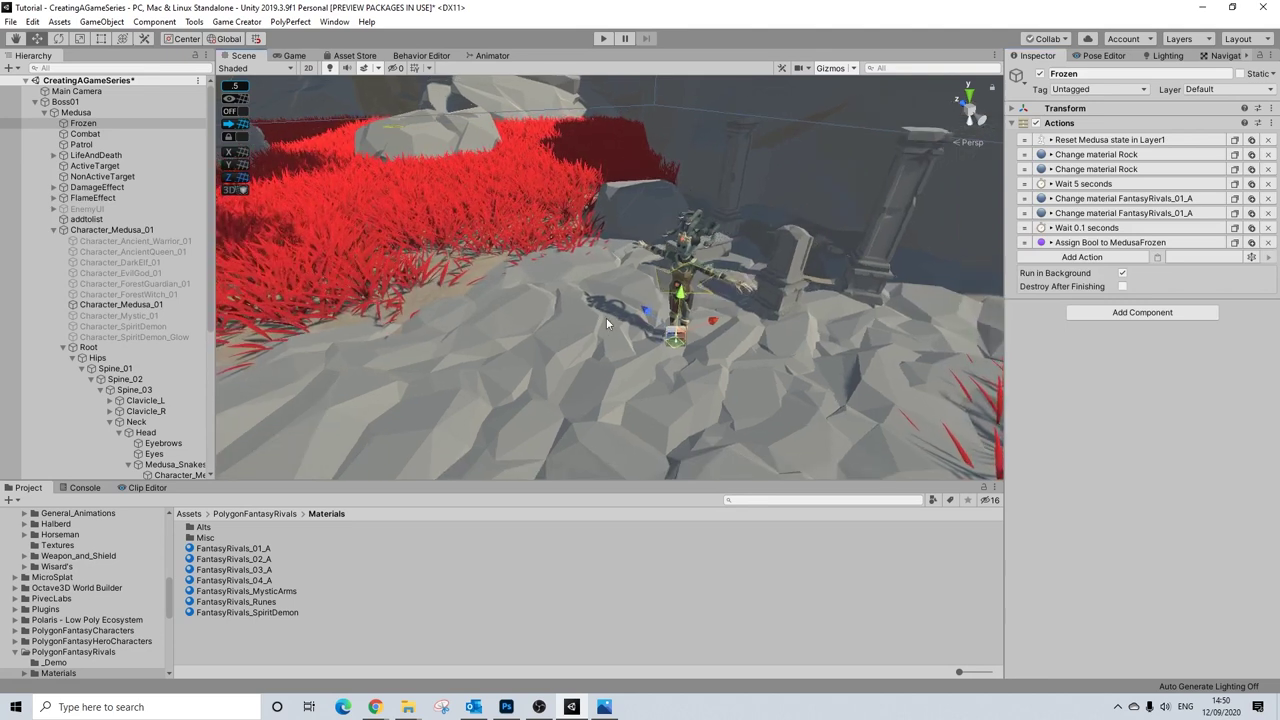
pyautogui.scroll(2, 606, 320)
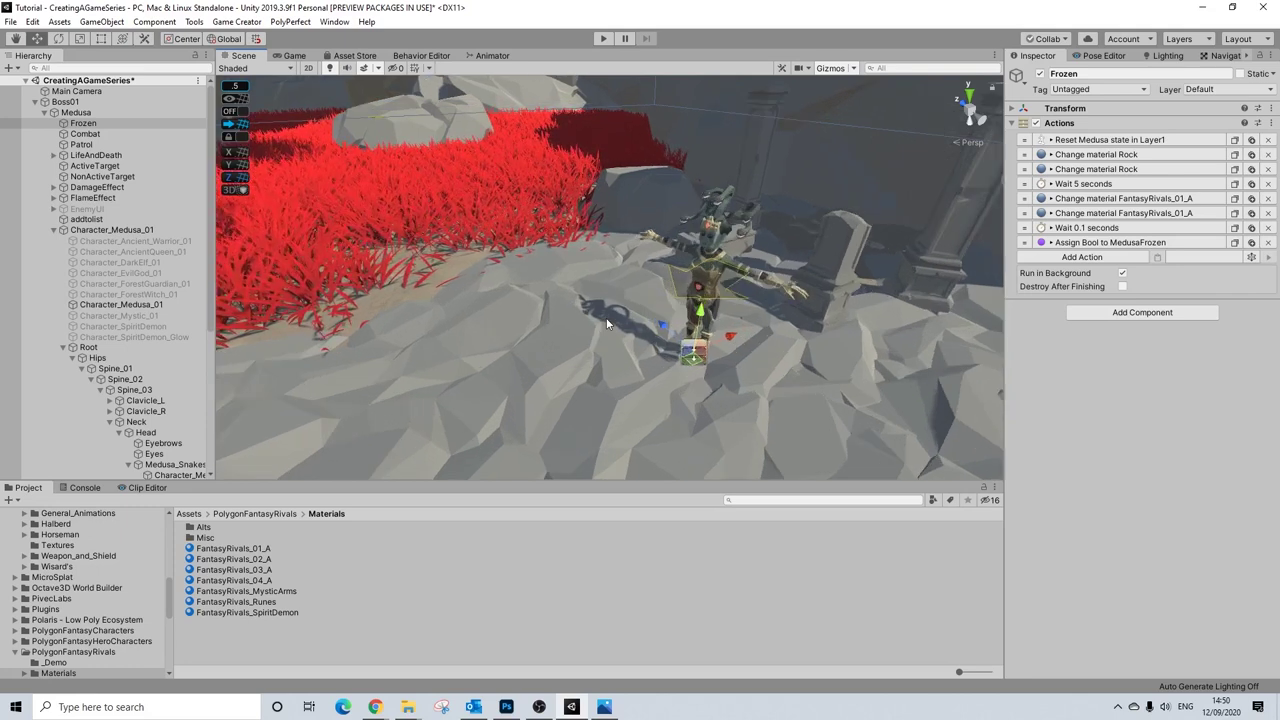
# - Add a Wait action of 3 seconds to the Combat object's Actions
pyautogui.click(85, 134)
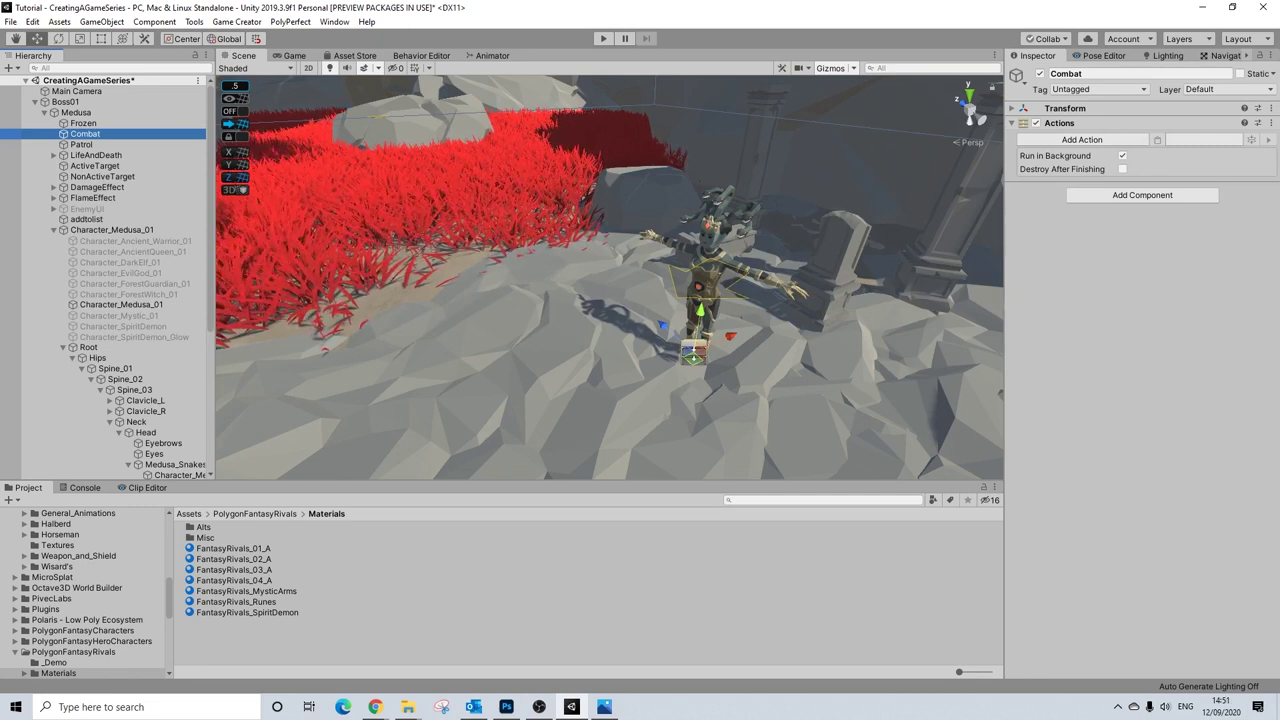
pyautogui.click(1082, 140)
pyautogui.write('wait')
pyautogui.press('Return')
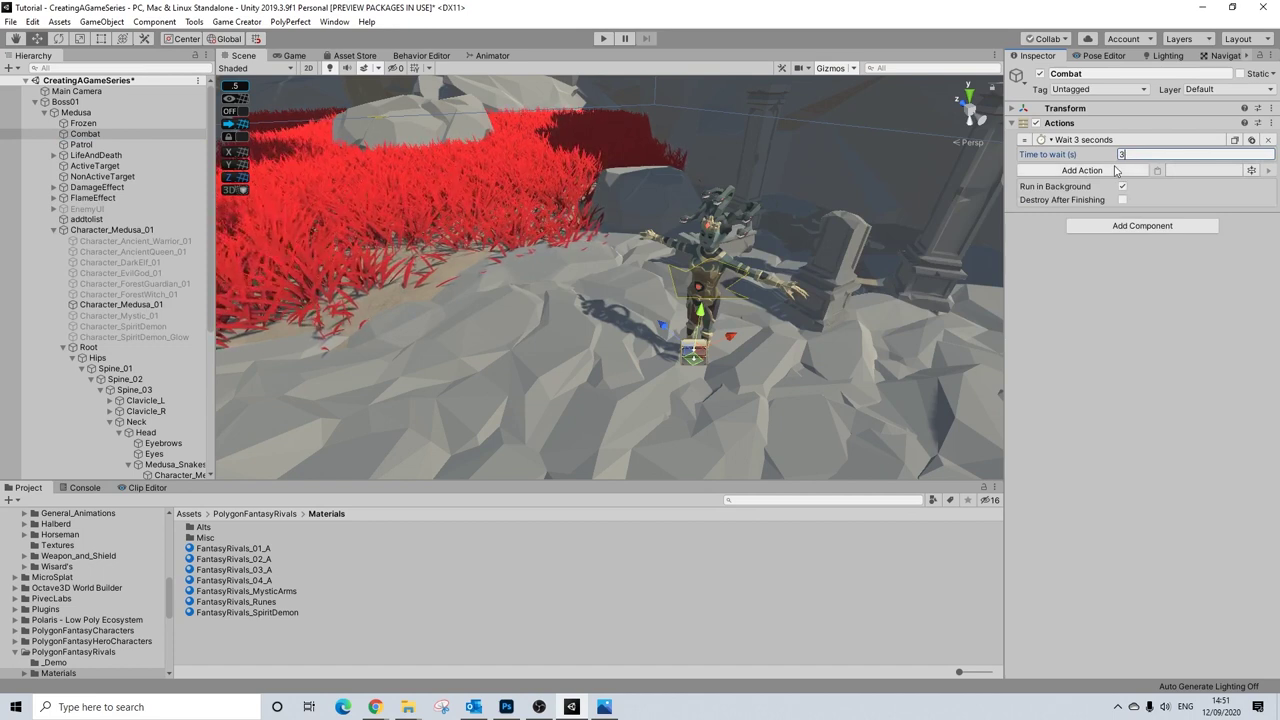
# - Add a Character Follow action after the Wait in Combat's Actions
pyautogui.click(1116, 170)
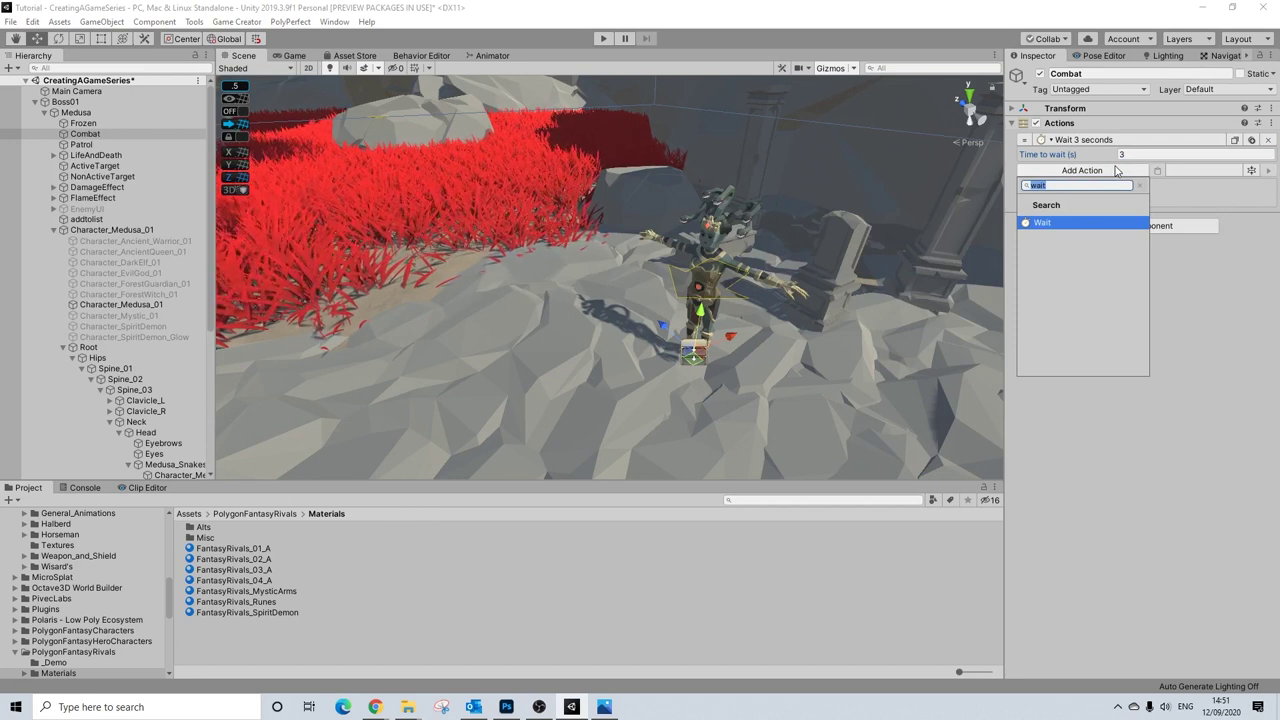
pyautogui.write('stop')
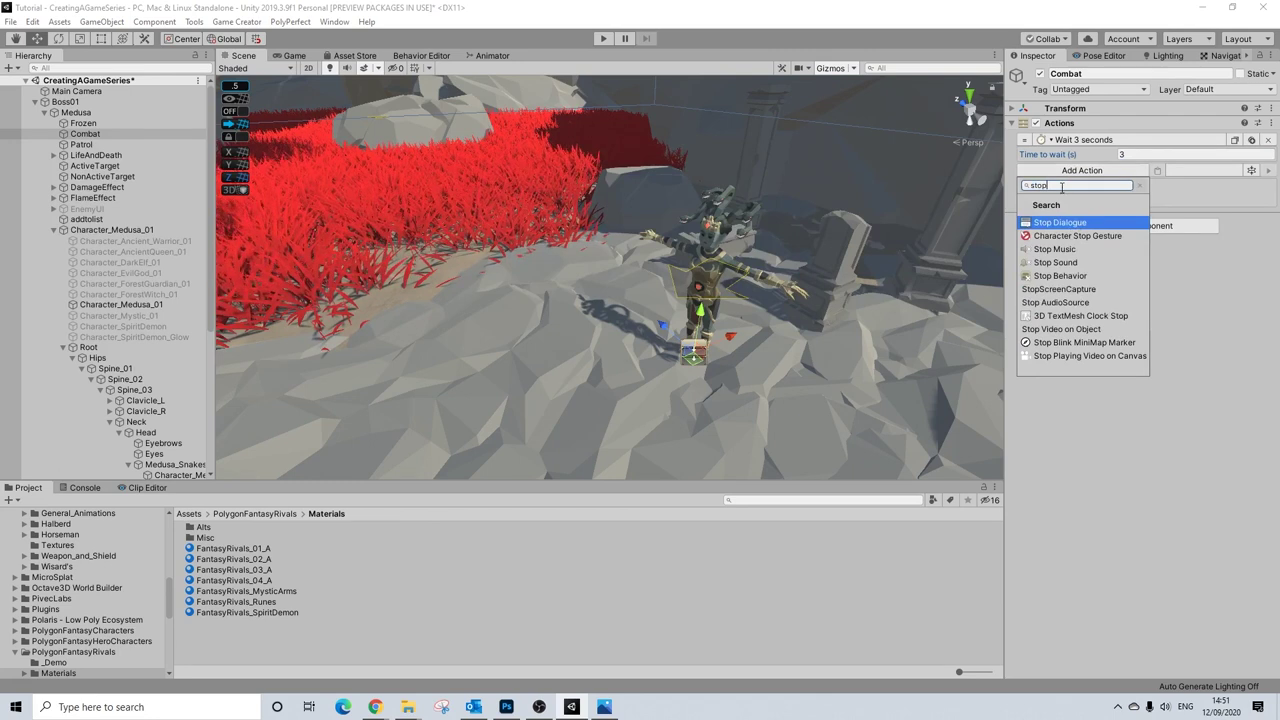
pyautogui.press('BackSpace')
pyautogui.press('BackSpace')
pyautogui.press('BackSpace')
pyautogui.press('BackSpace')
pyautogui.write('follo')
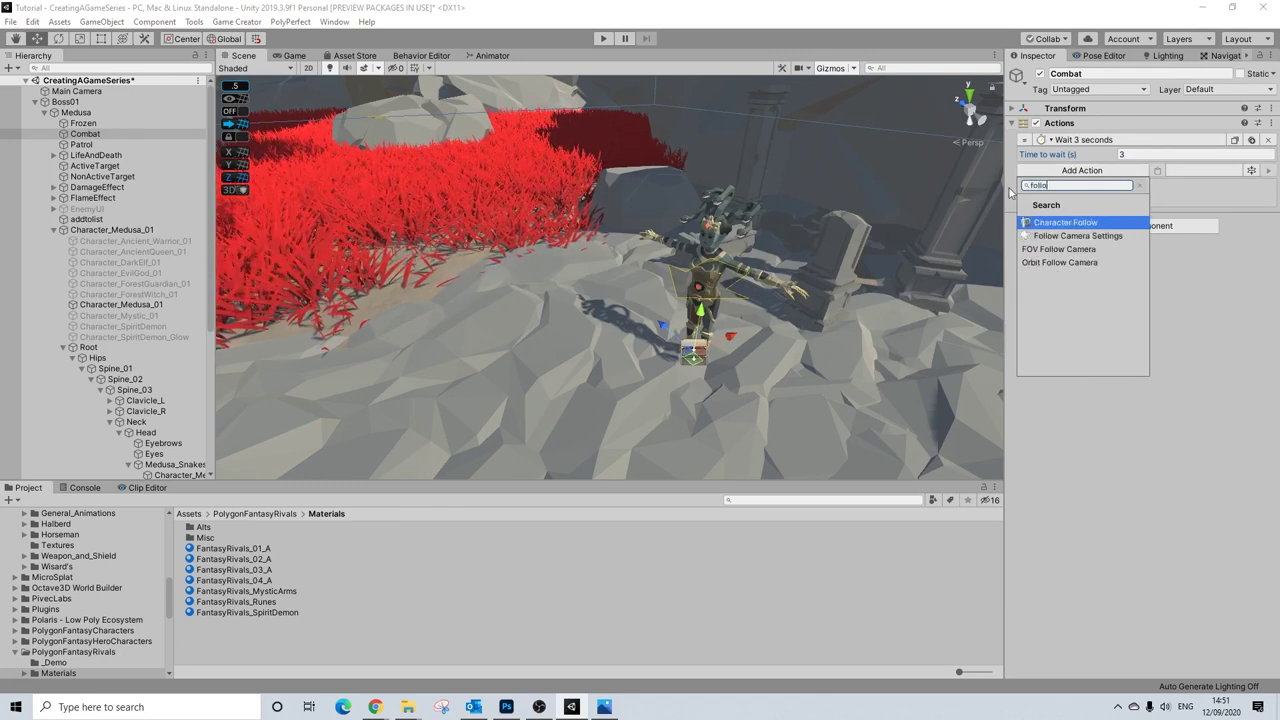
pyautogui.press('Return')
# - Make the Character Follow action use the Medusa character and follow the Player, with a minimum radius of 2
pyautogui.moveTo(76, 112); pyautogui.dragTo(1160, 198)
pyautogui.click(1140, 231)
pyautogui.click(1132, 246)
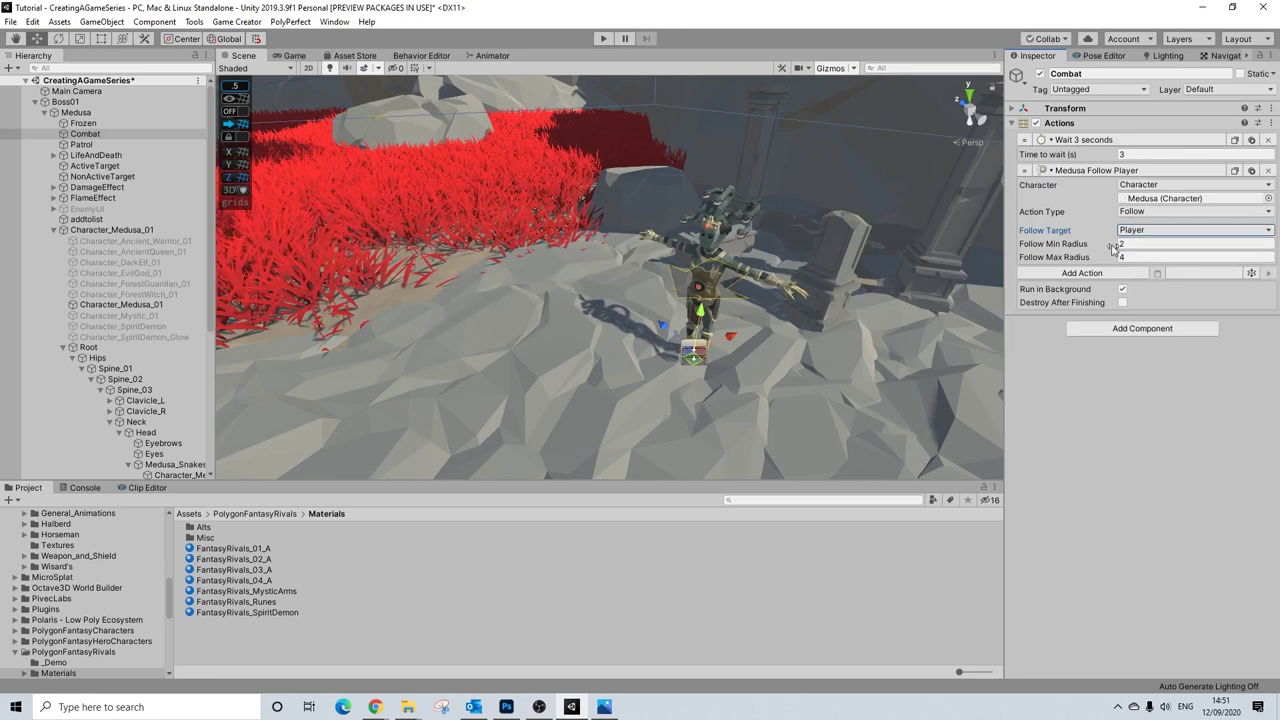
pyautogui.click(1127, 245)
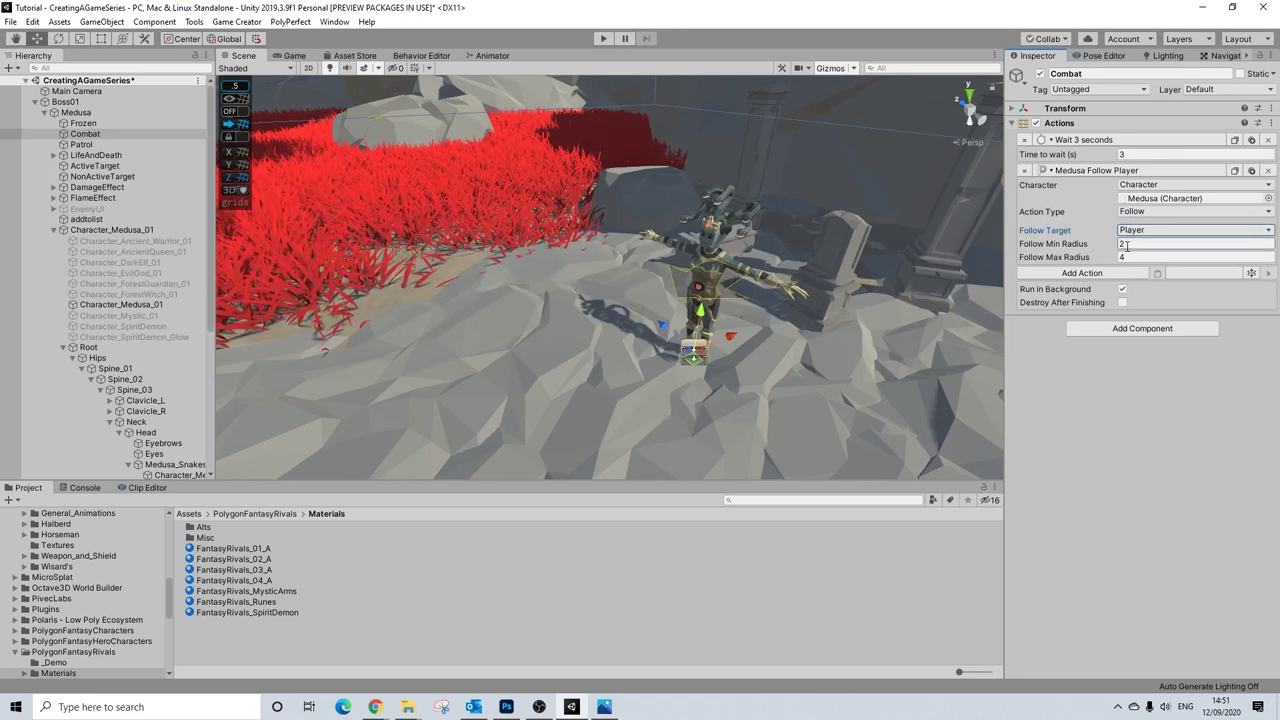
pyautogui.scroll(-3, 595, 183)
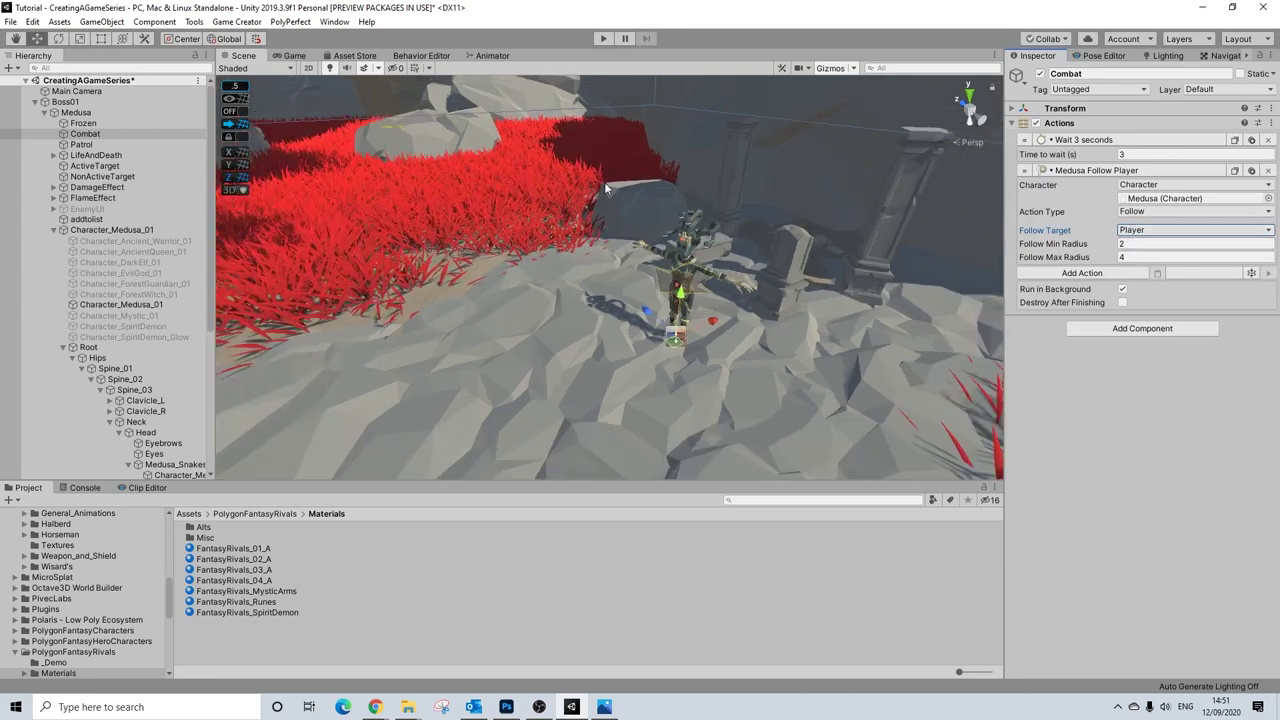
pyautogui.click(1123, 246)
pyautogui.press('Return')
# - Add a Set Active action at the end of Combat's Actions
pyautogui.click(1080, 273)
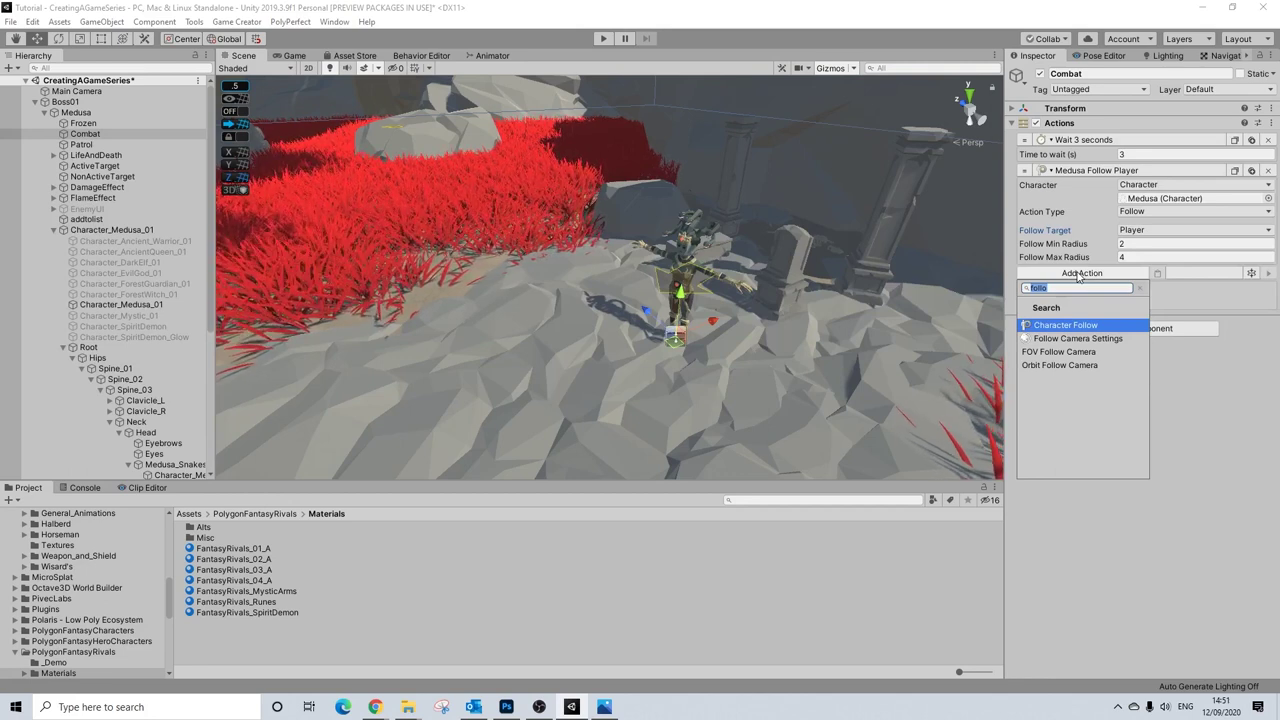
pyautogui.write('set')
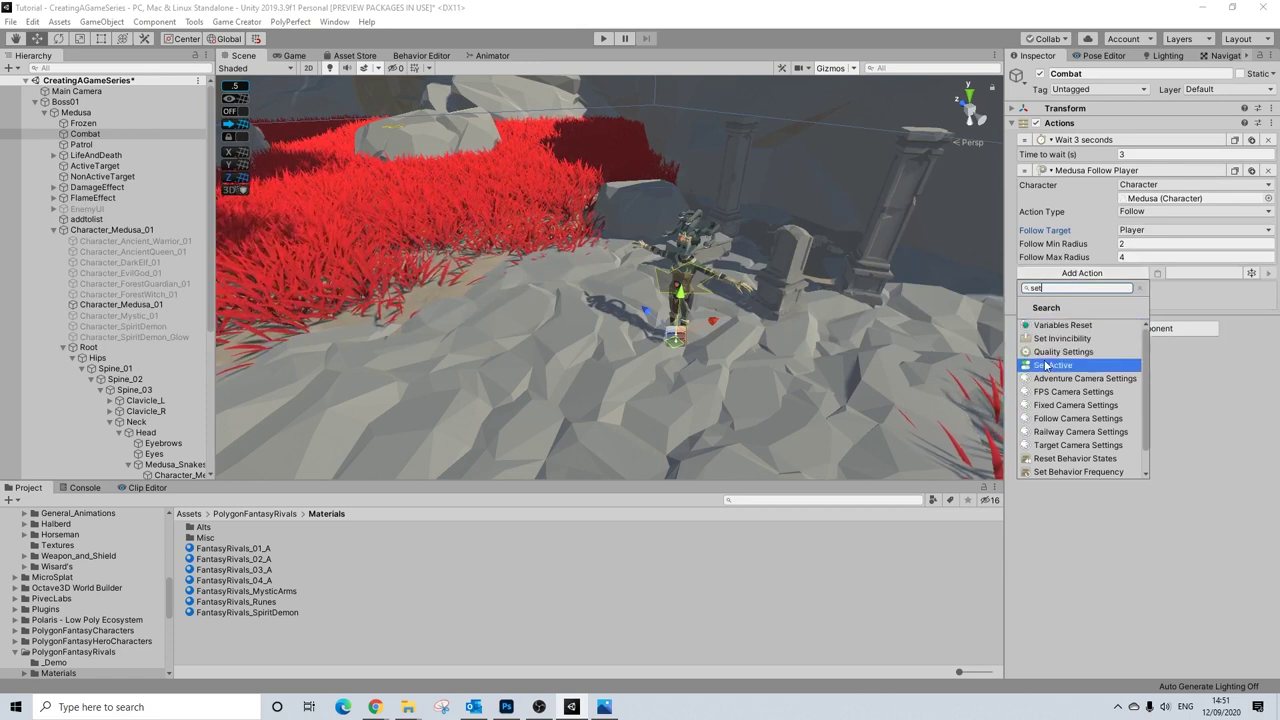
pyautogui.click(1044, 367)
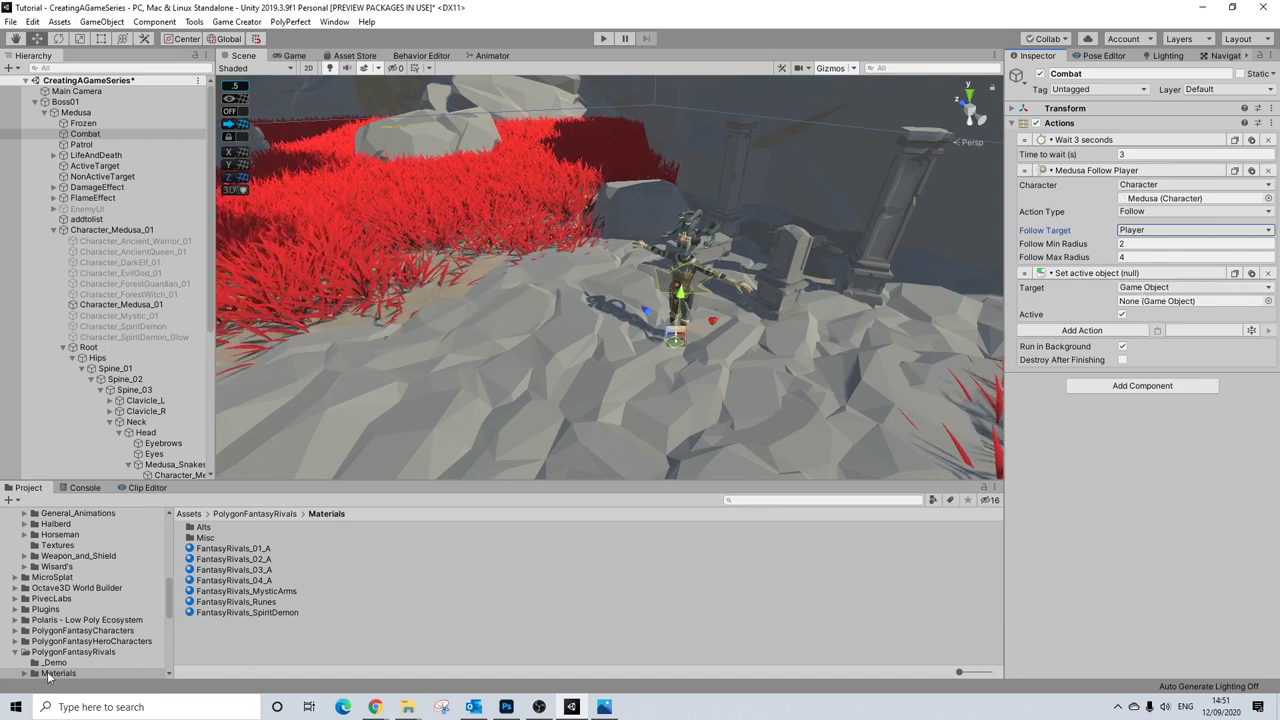
# - Open the Prefabs folder of the PolygonParticleFX asset pack in the project assets
pyautogui.scroll(-2, 95, 619)
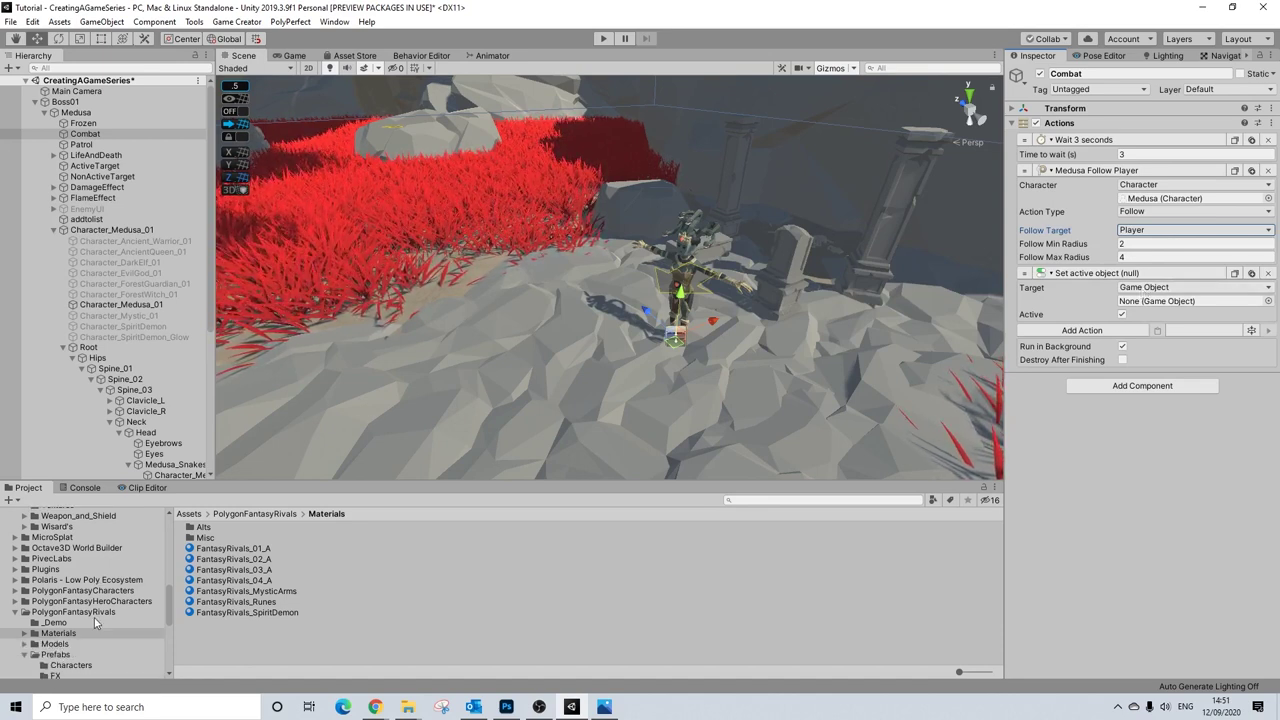
pyautogui.scroll(5, 94, 617)
pyautogui.scroll(-5, 94, 617)
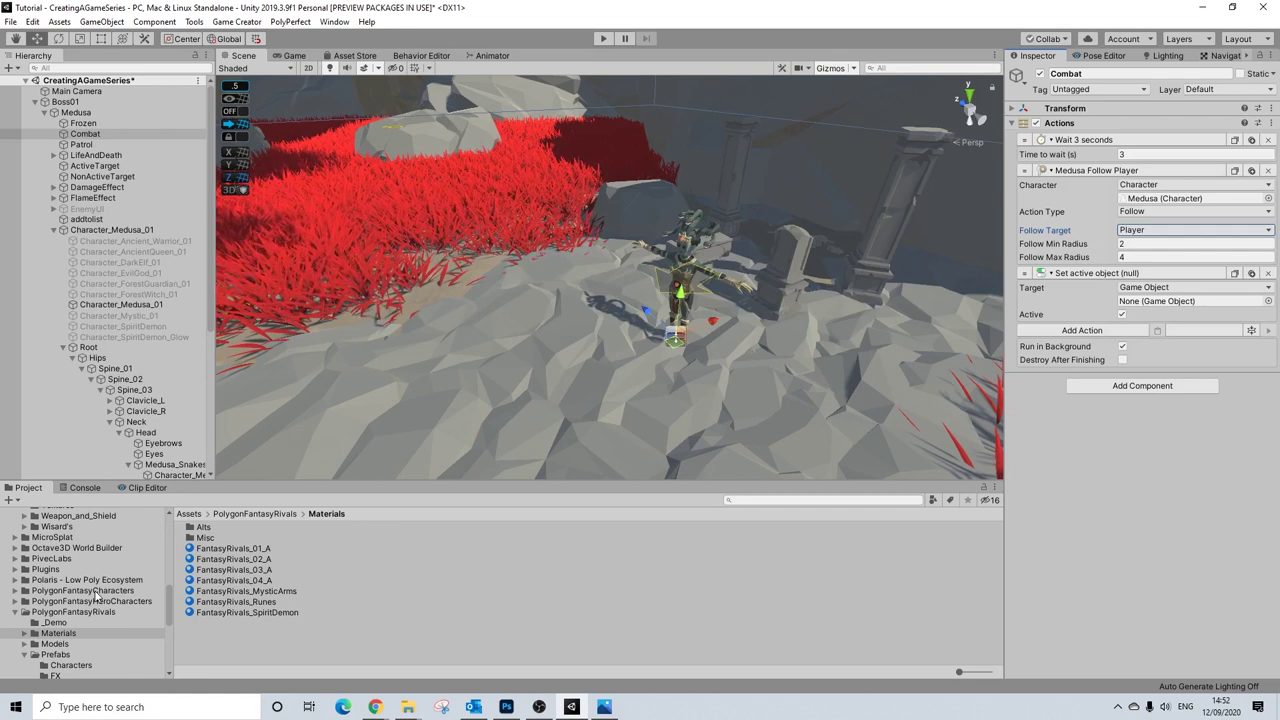
pyautogui.click(14, 613)
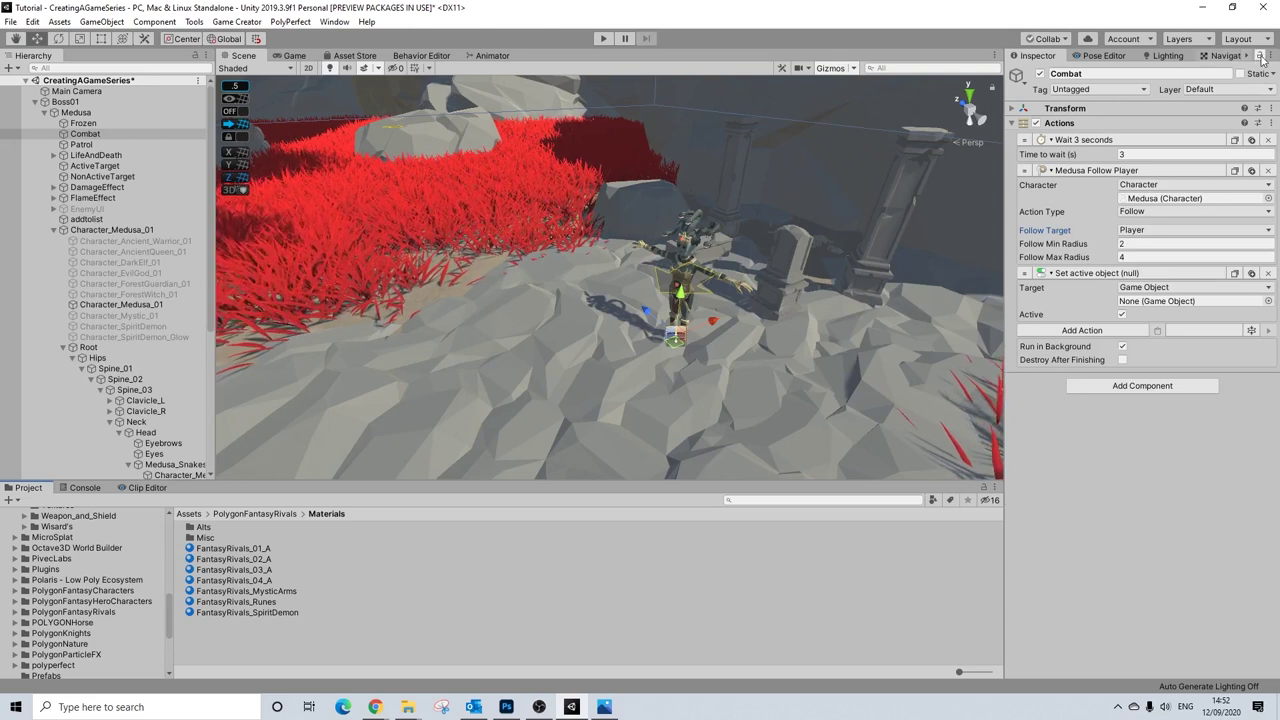
pyautogui.click(85, 655)
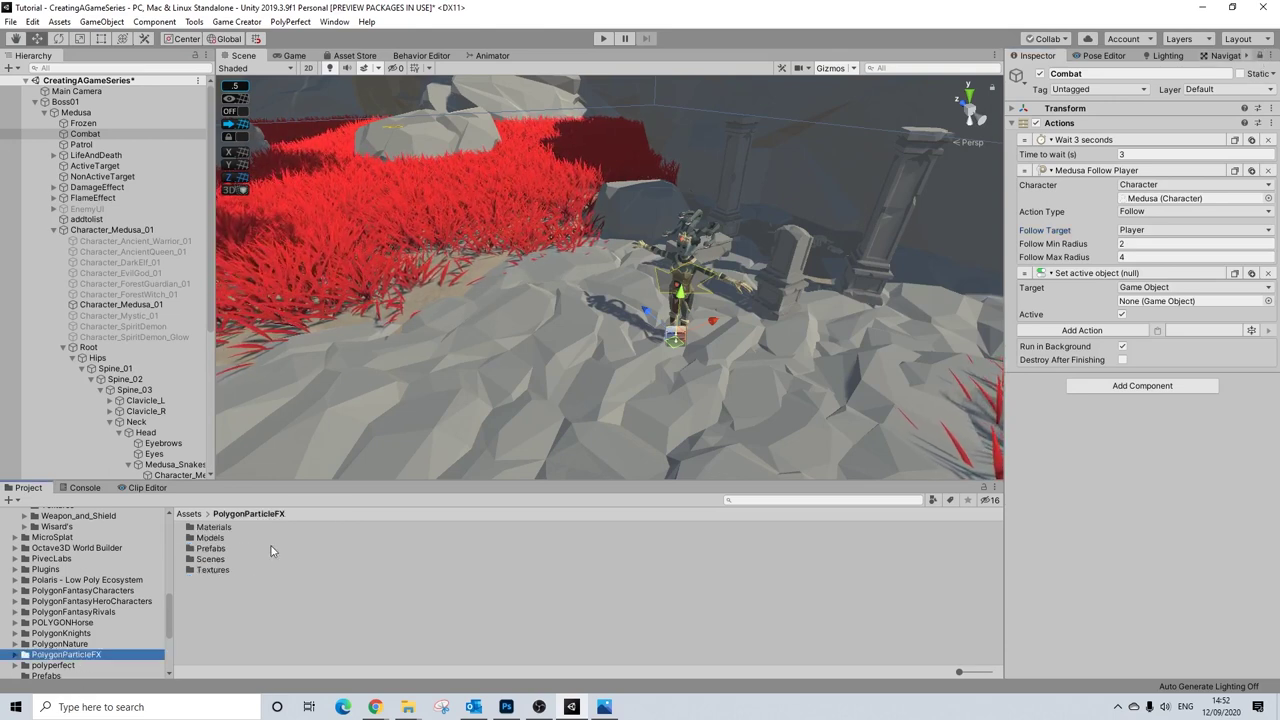
pyautogui.doubleClick(211, 548)
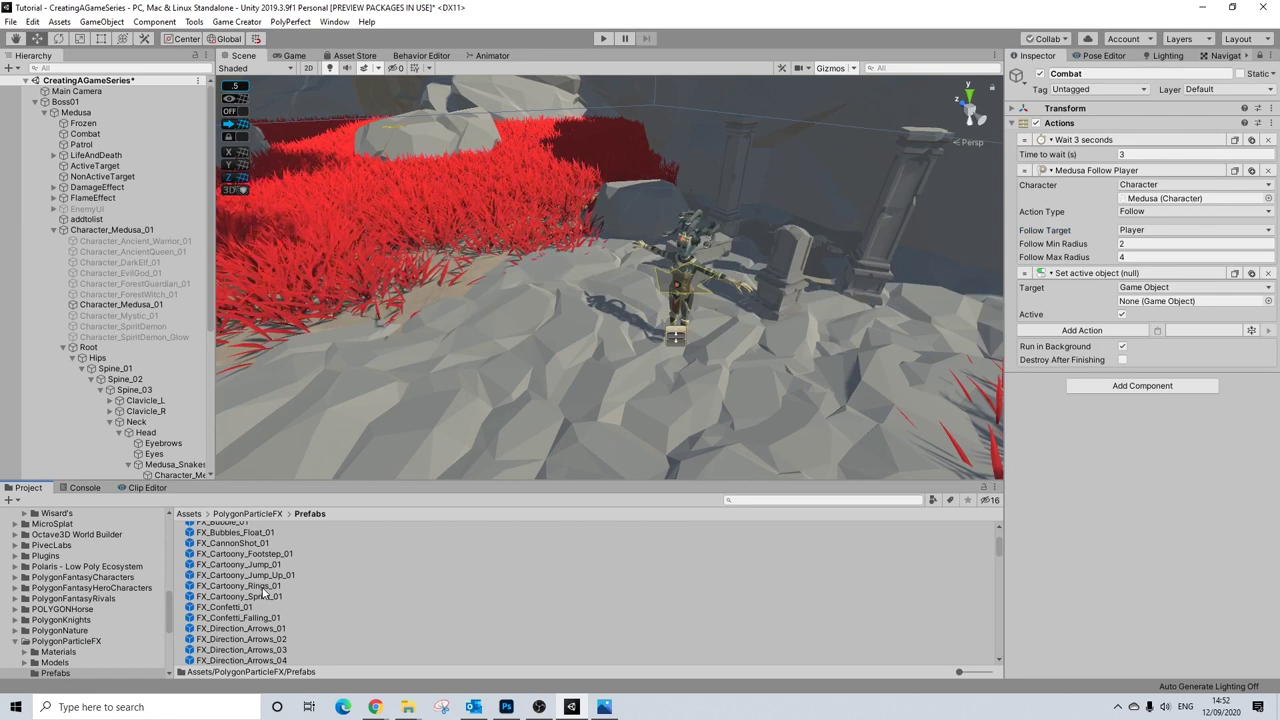
# - Add the FX_Healing_Cirle_01 prefab to the scene as a child of Medusa
pyautogui.scroll(-10, 263, 595)
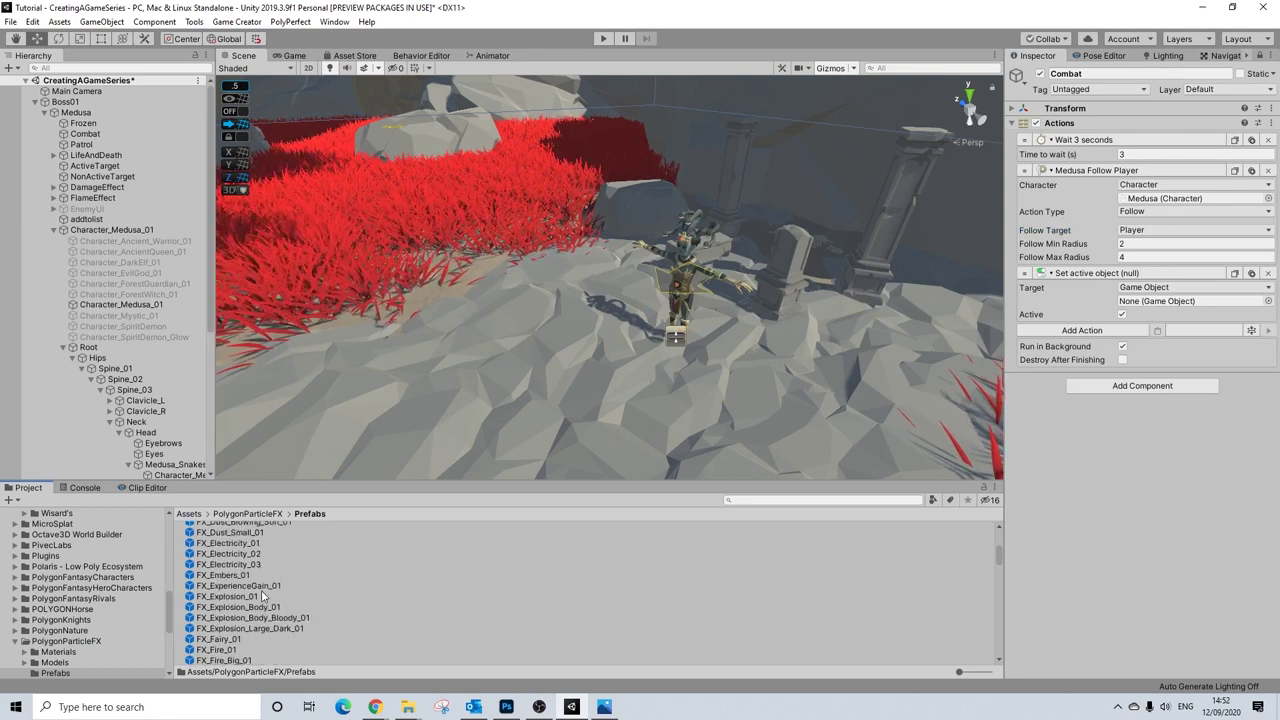
pyautogui.scroll(-8, 263, 595)
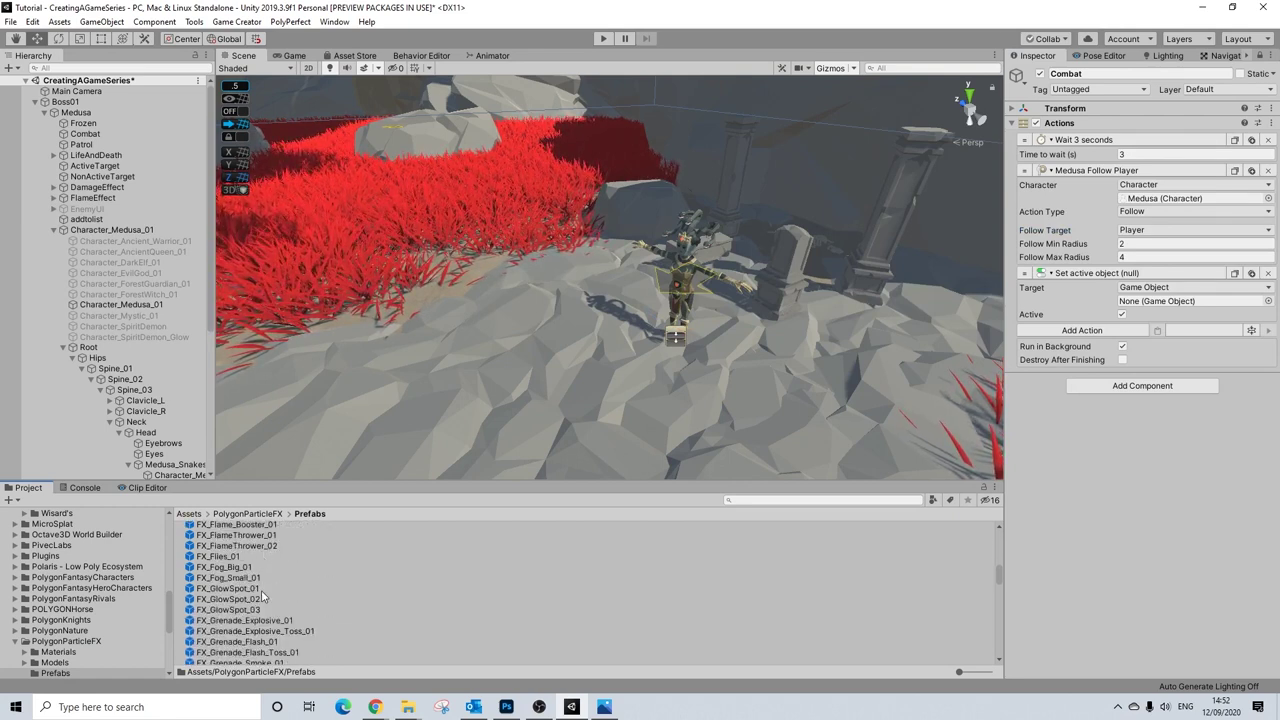
pyautogui.scroll(-3, 263, 595)
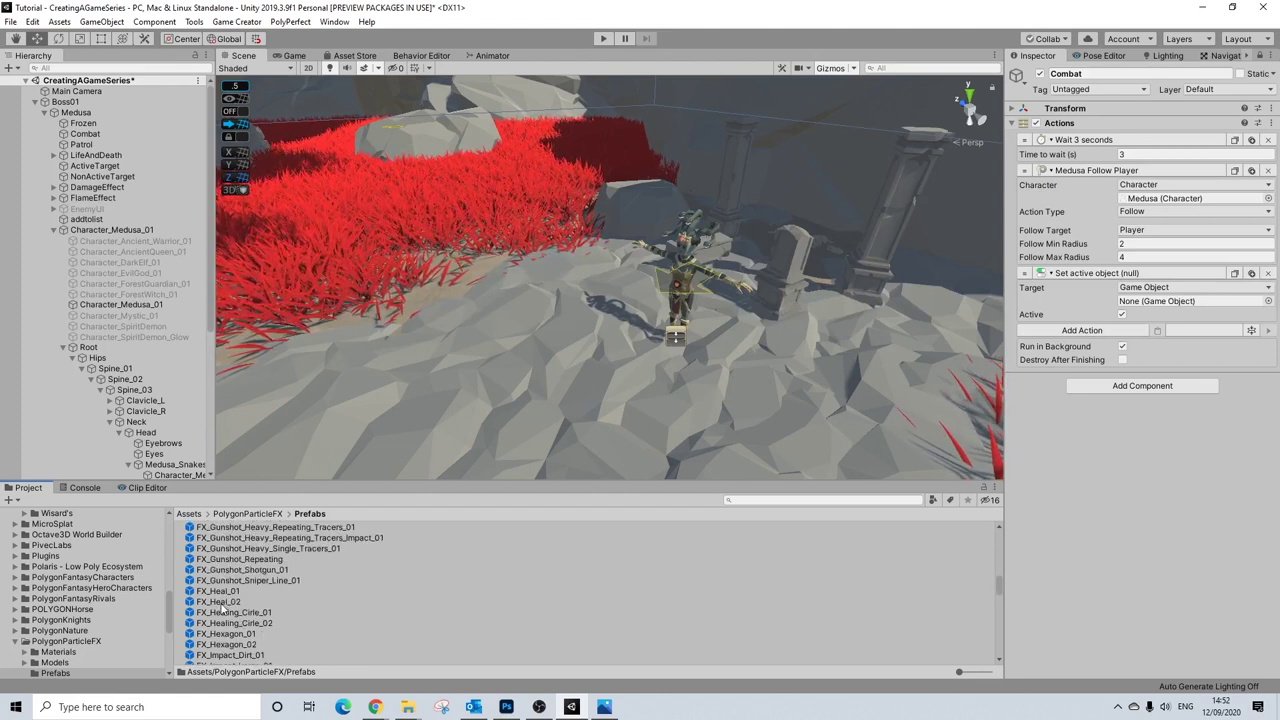
pyautogui.moveTo(222, 612); pyautogui.dragTo(68, 113)
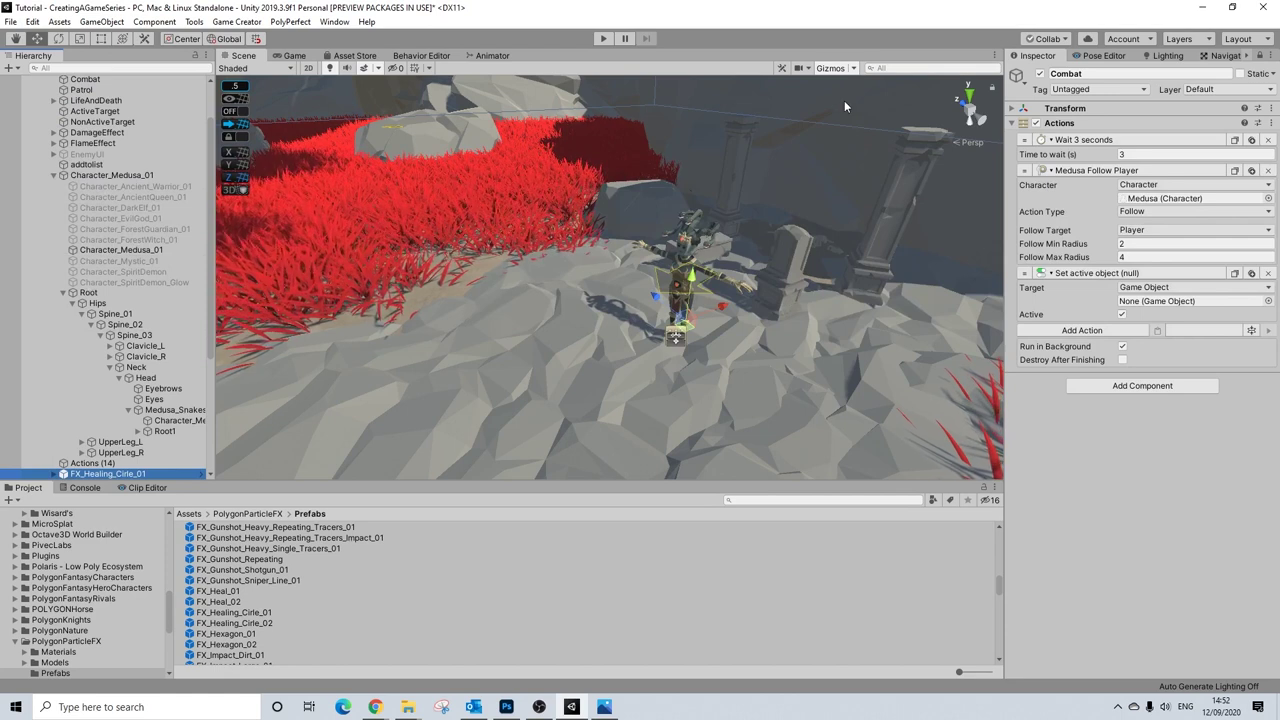
# - Unlock the Inspector from the Combat object and set the healing circle's Y position to 0.1
pyautogui.keyDown('alt'); pyautogui.moveTo(532, 298); pyautogui.dragTo(445, 303); pyautogui.keyUp('alt')
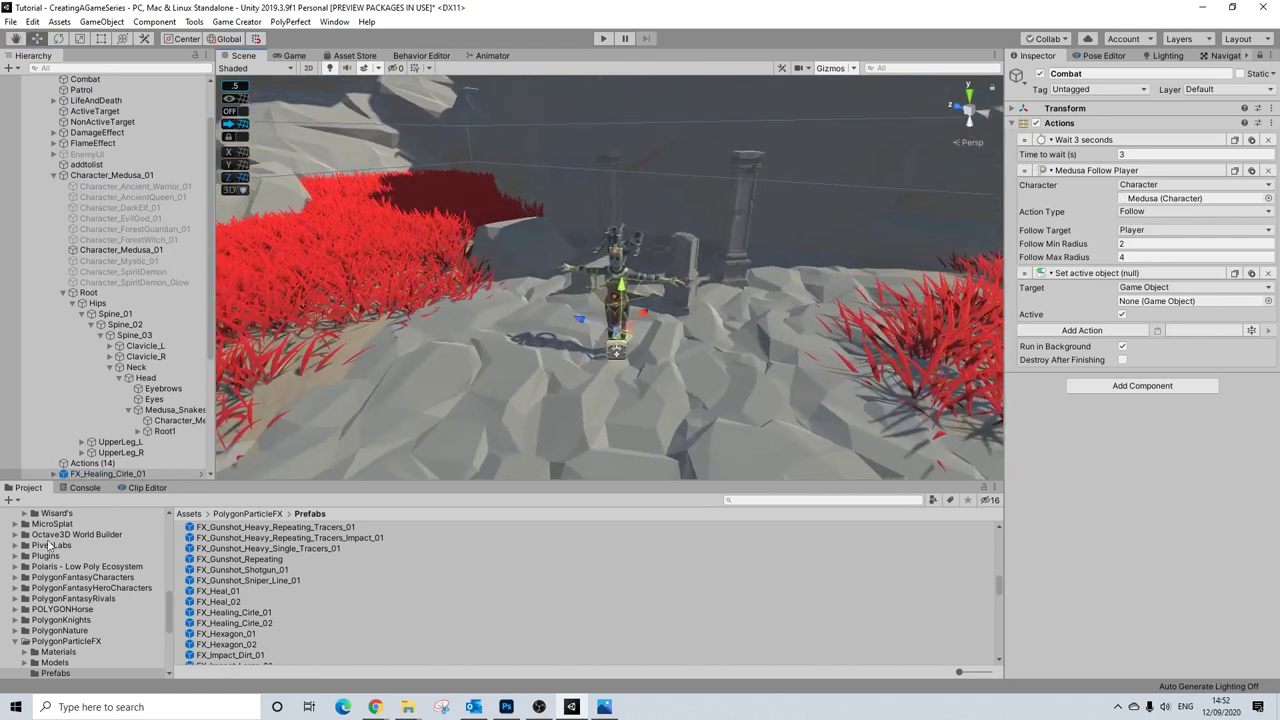
pyautogui.click(1076, 112)
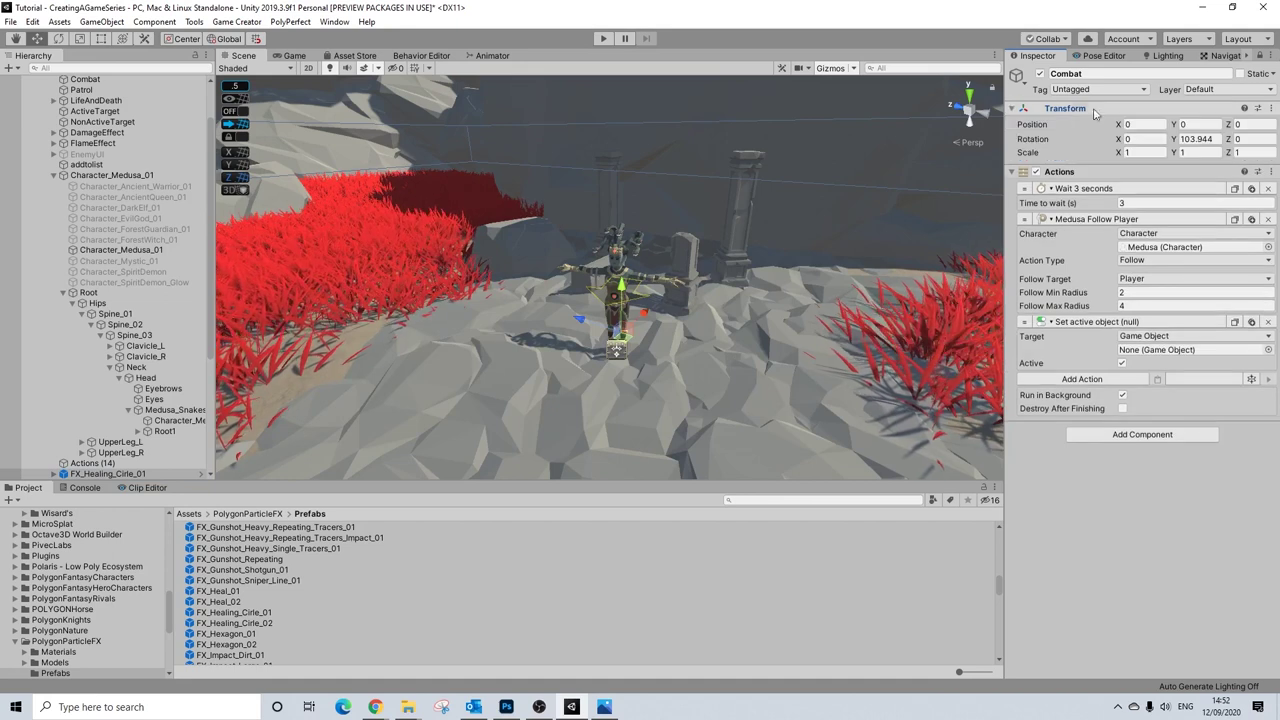
pyautogui.click(1260, 56)
pyautogui.keyDown('alt'); pyautogui.moveTo(713, 328); pyautogui.dragTo(543, 358); pyautogui.keyUp('alt')
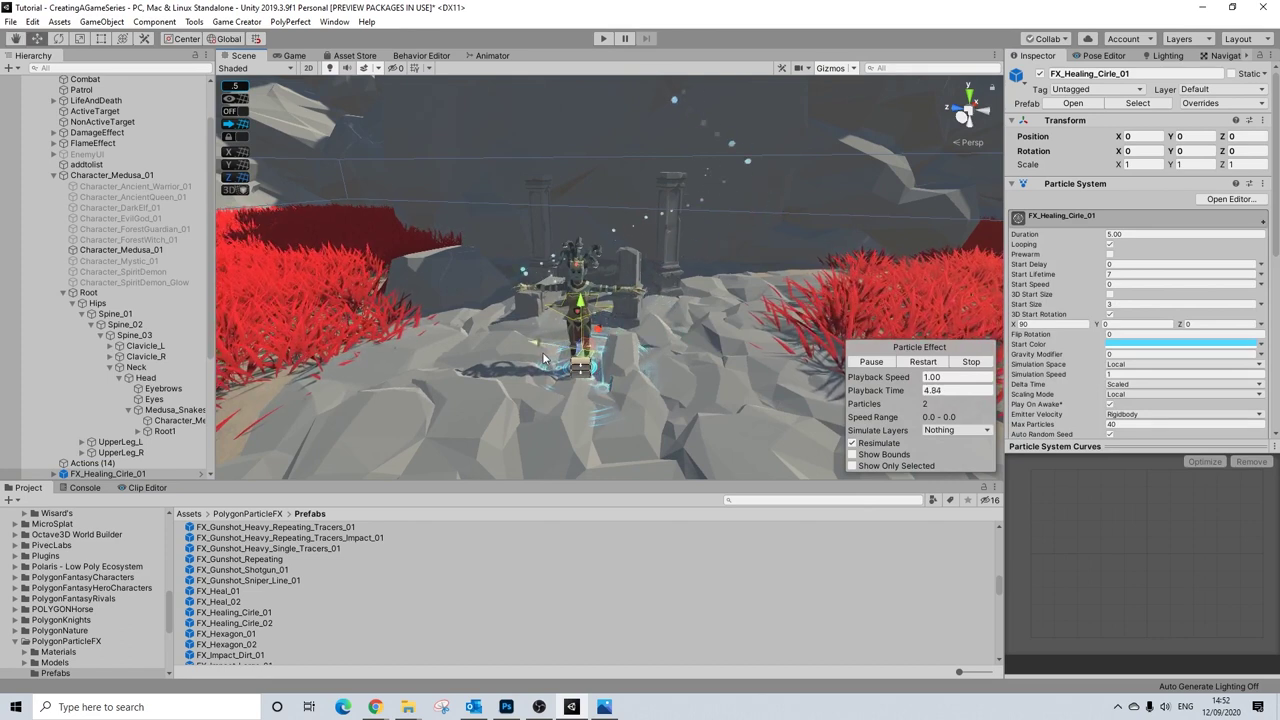
pyautogui.scroll(3, 543, 358)
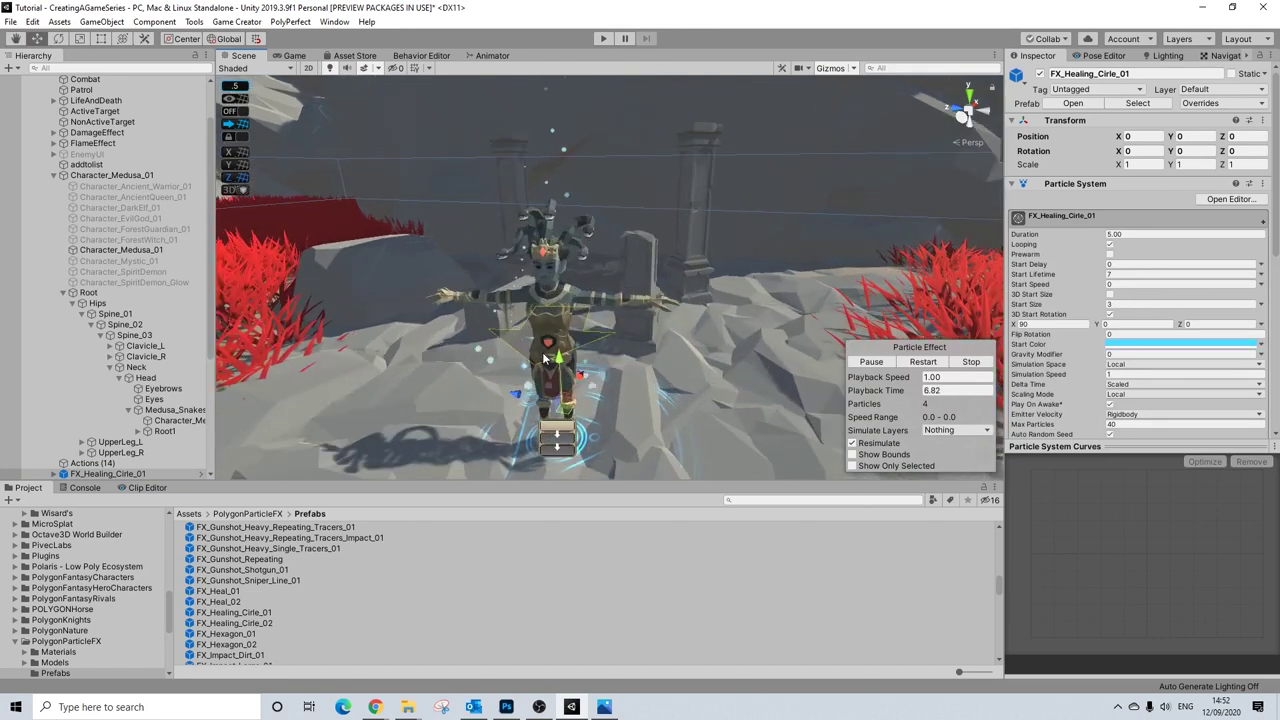
pyautogui.click(1193, 136)
pyautogui.write('0.1')
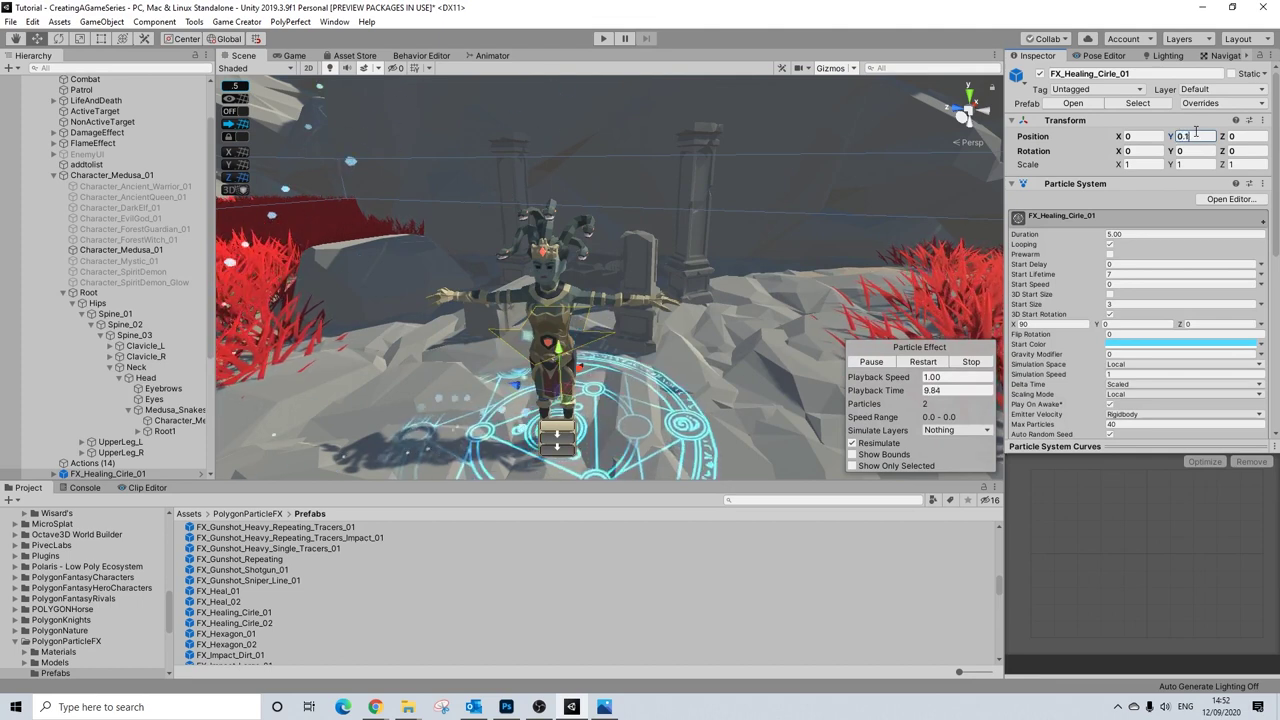
pyautogui.scroll(-2, 567, 333)
pyautogui.keyDown('alt'); pyautogui.moveTo(567, 333); pyautogui.dragTo(672, 352); pyautogui.keyUp('alt')
pyautogui.scroll(2, 670, 332)
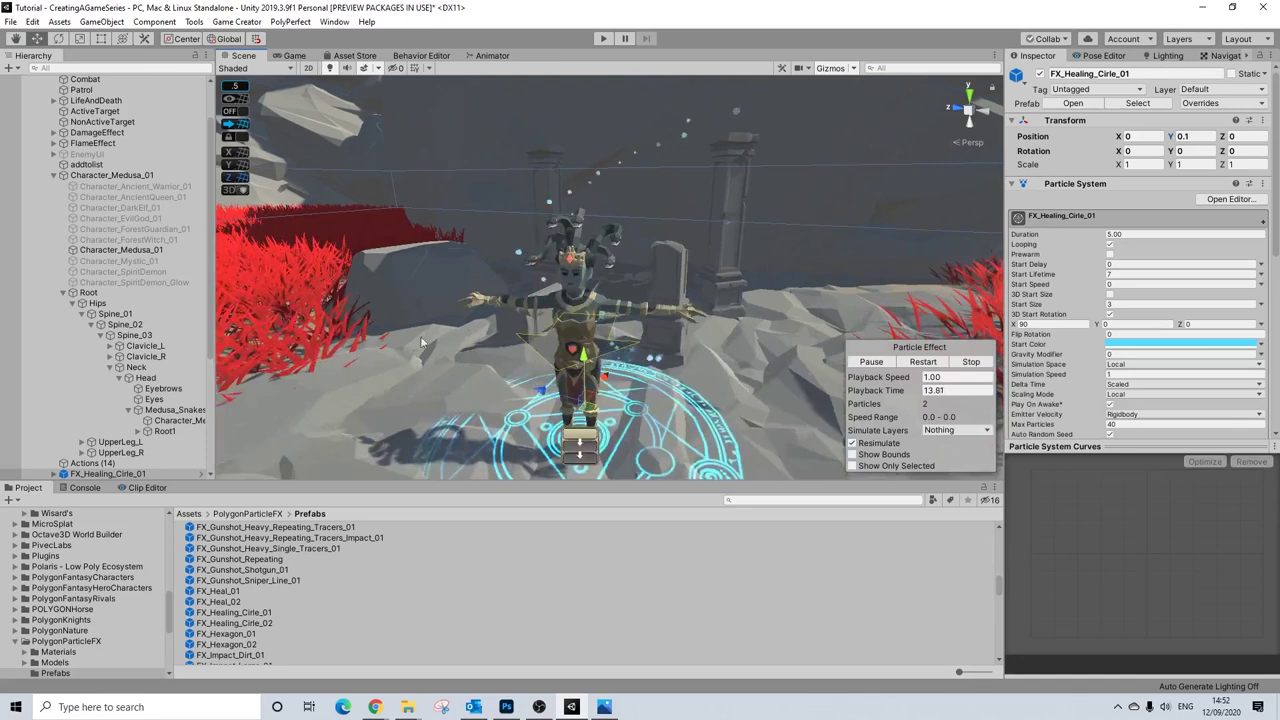
# - Unpack the FX_Healing_Cirle_01 prefab instance and expand its child effects in the hierarchy
pyautogui.rightClick(106, 473)
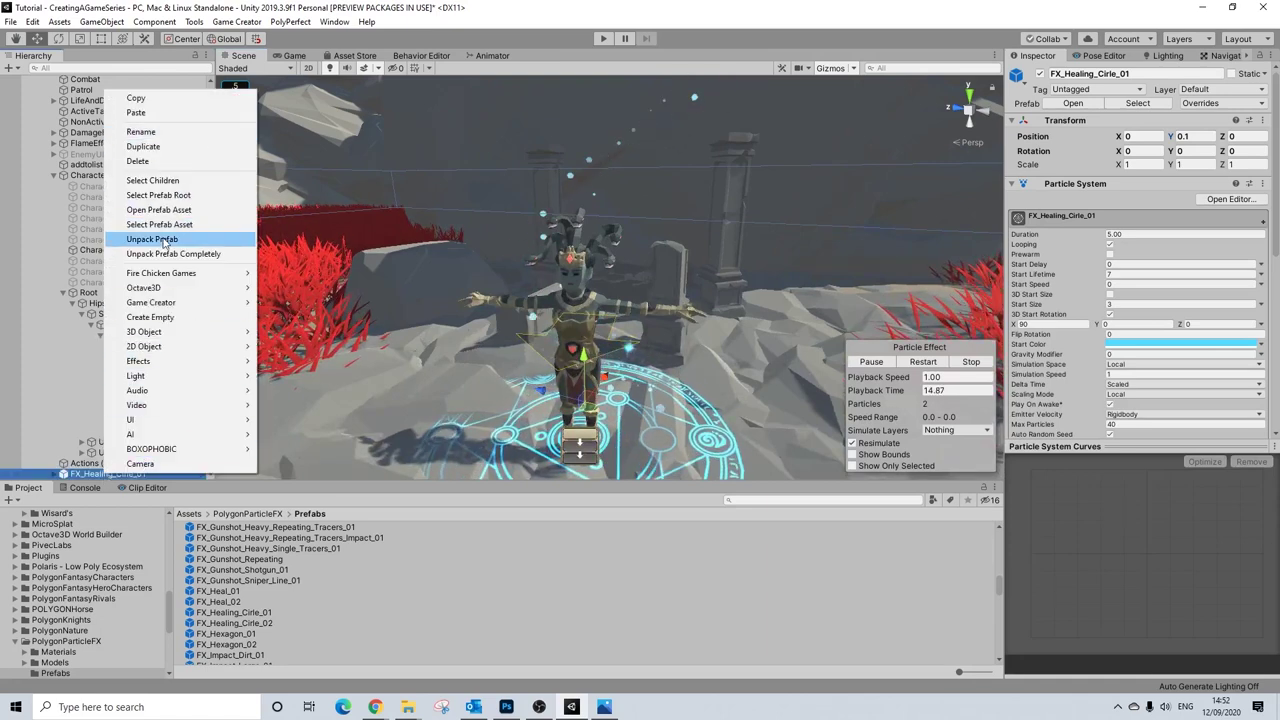
pyautogui.click(163, 242)
pyautogui.scroll(-4, 110, 330)
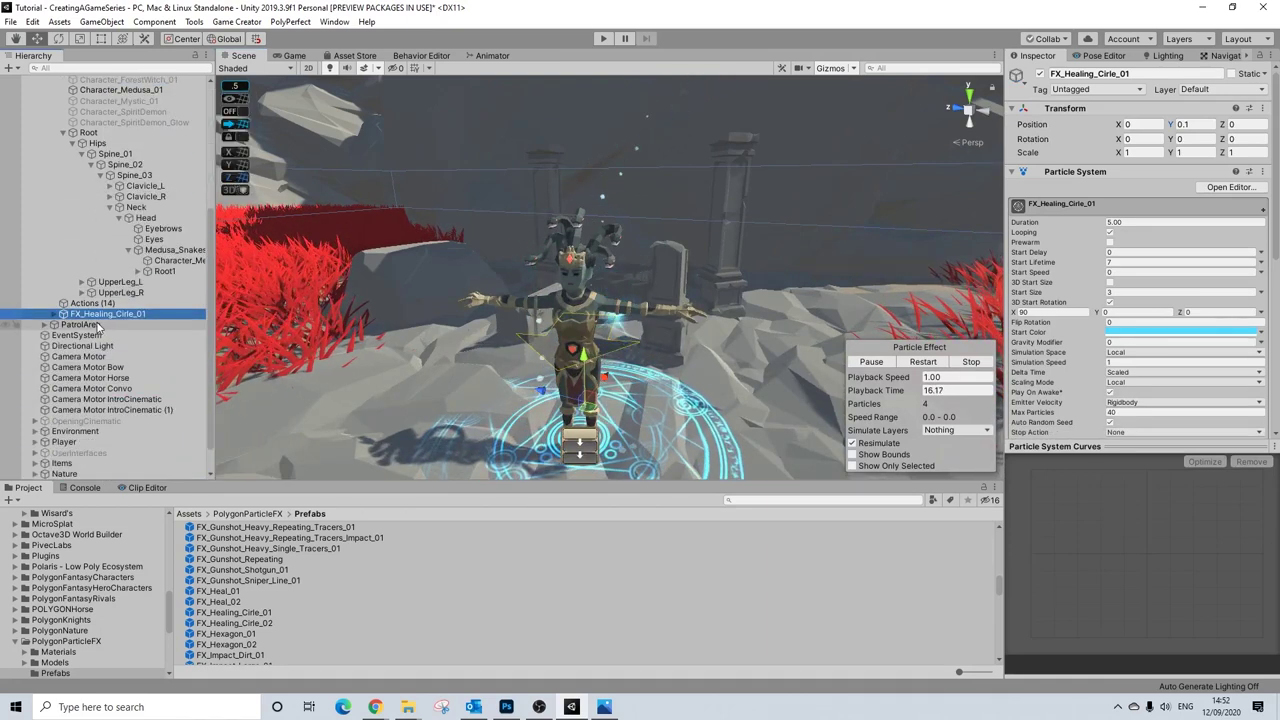
pyautogui.click(57, 314)
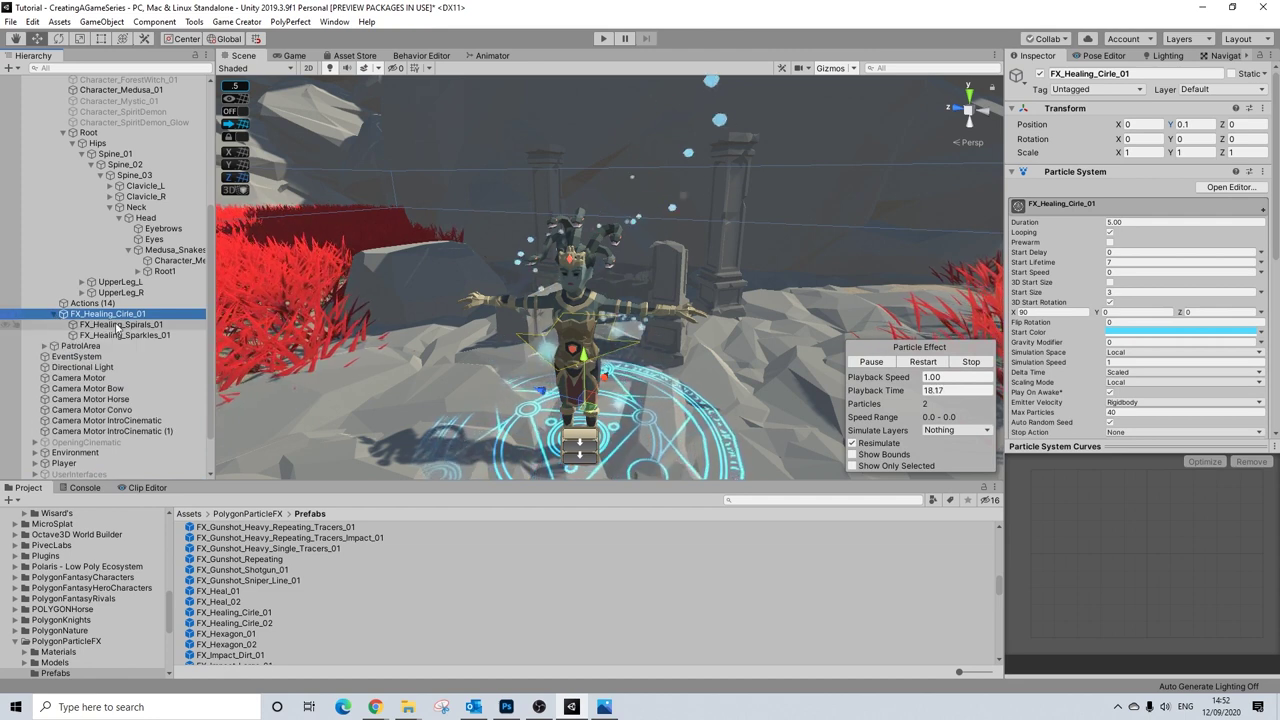
# - Set the healing circle's Start Color to the red sampled from the scene's grass and copy its hex code E2302F
pyautogui.click(1118, 332)
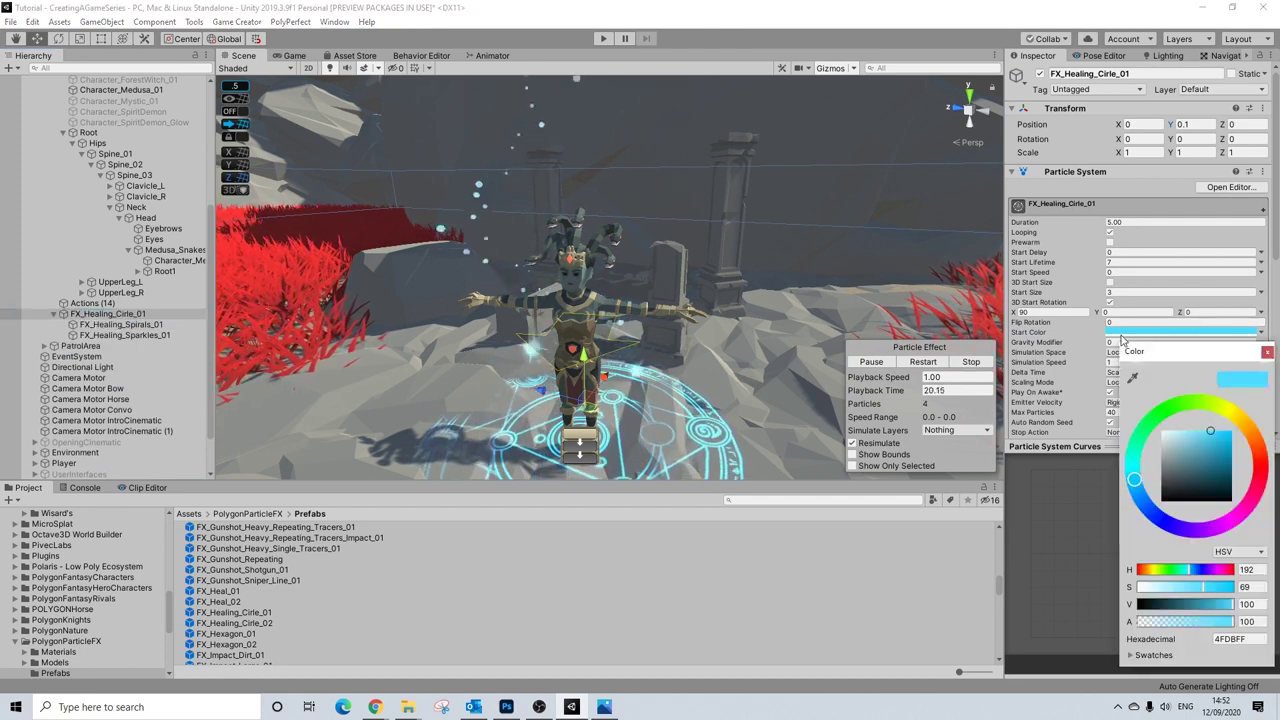
pyautogui.click(1132, 377)
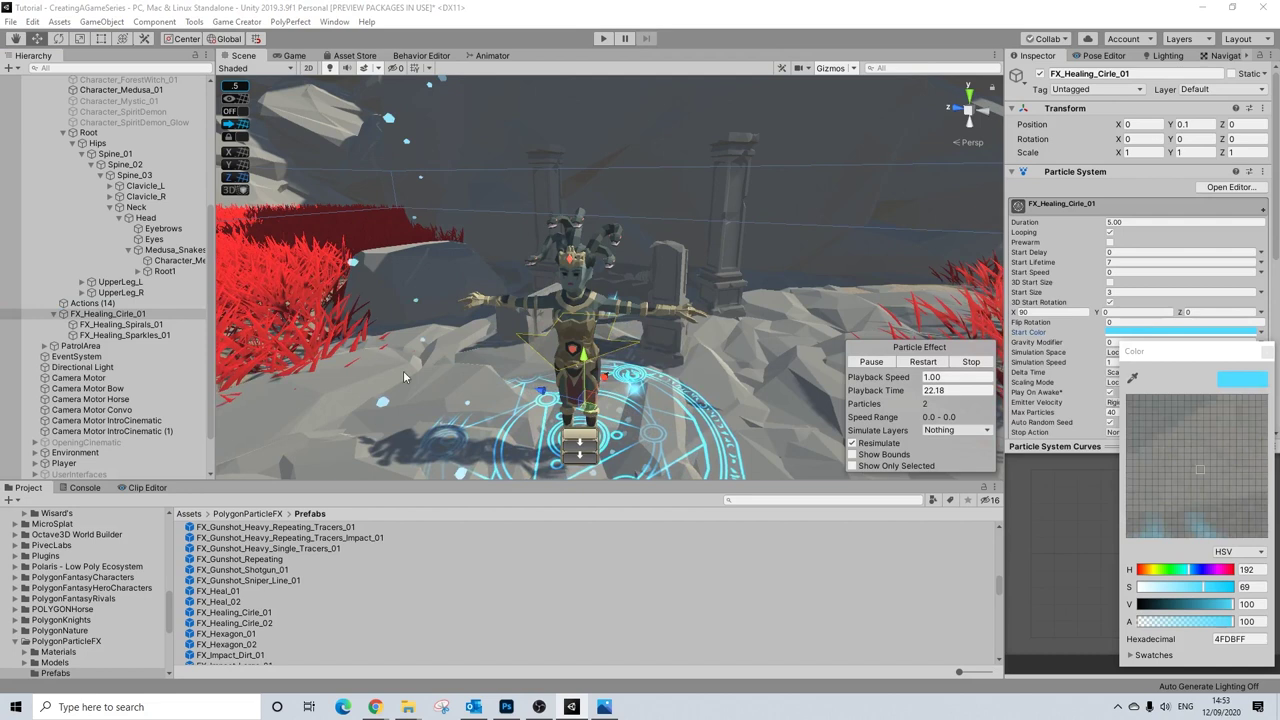
pyautogui.click(317, 360)
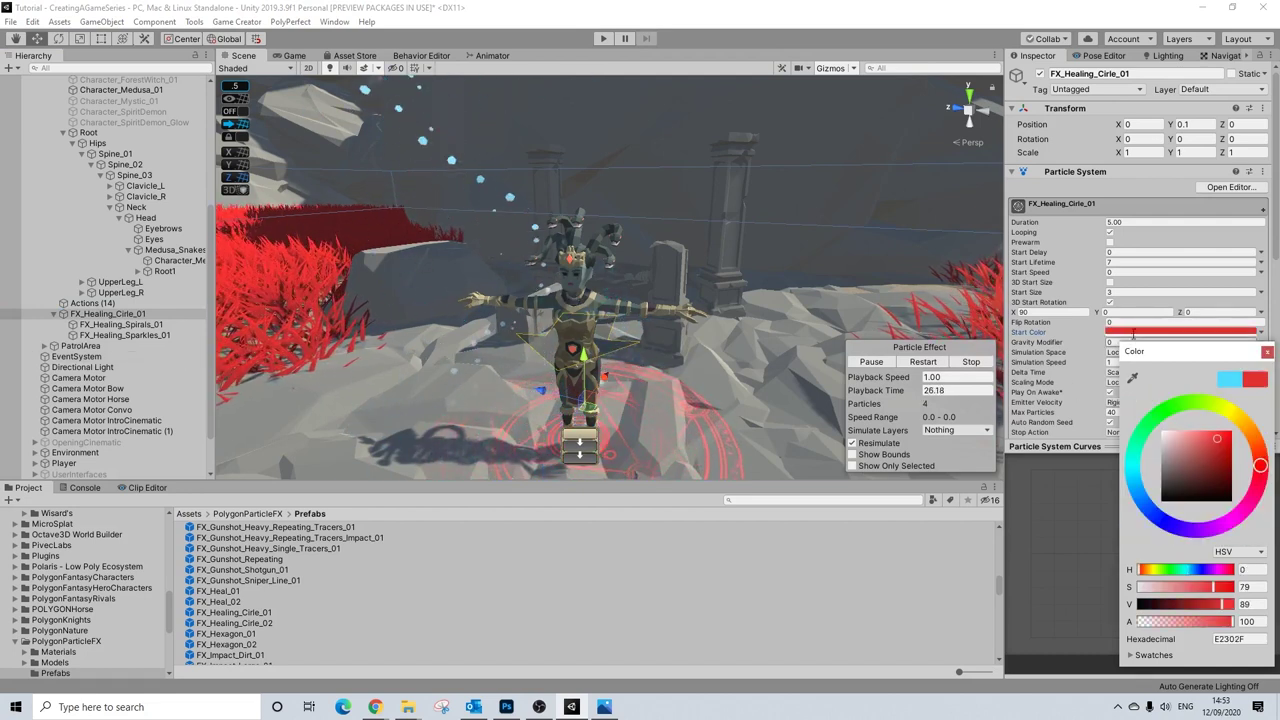
pyautogui.click(1231, 639)
pyautogui.hotkey('ctrl', 'c')
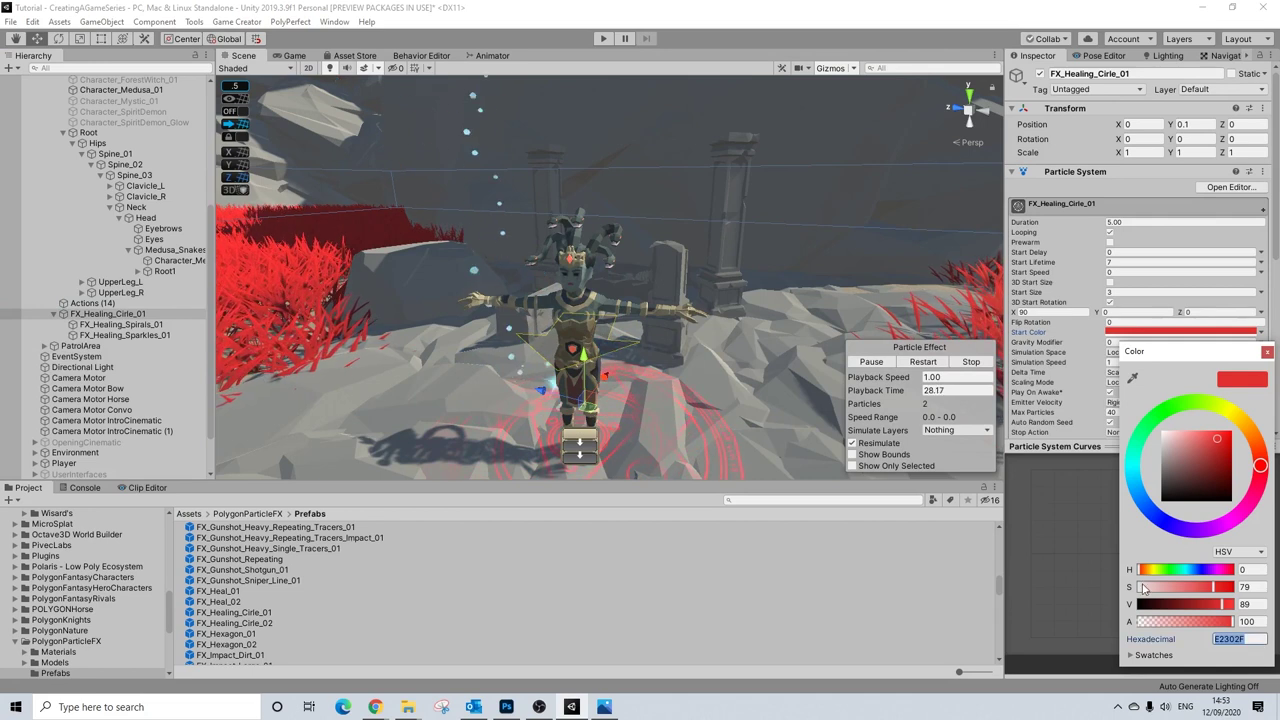
pyautogui.click(100, 313)
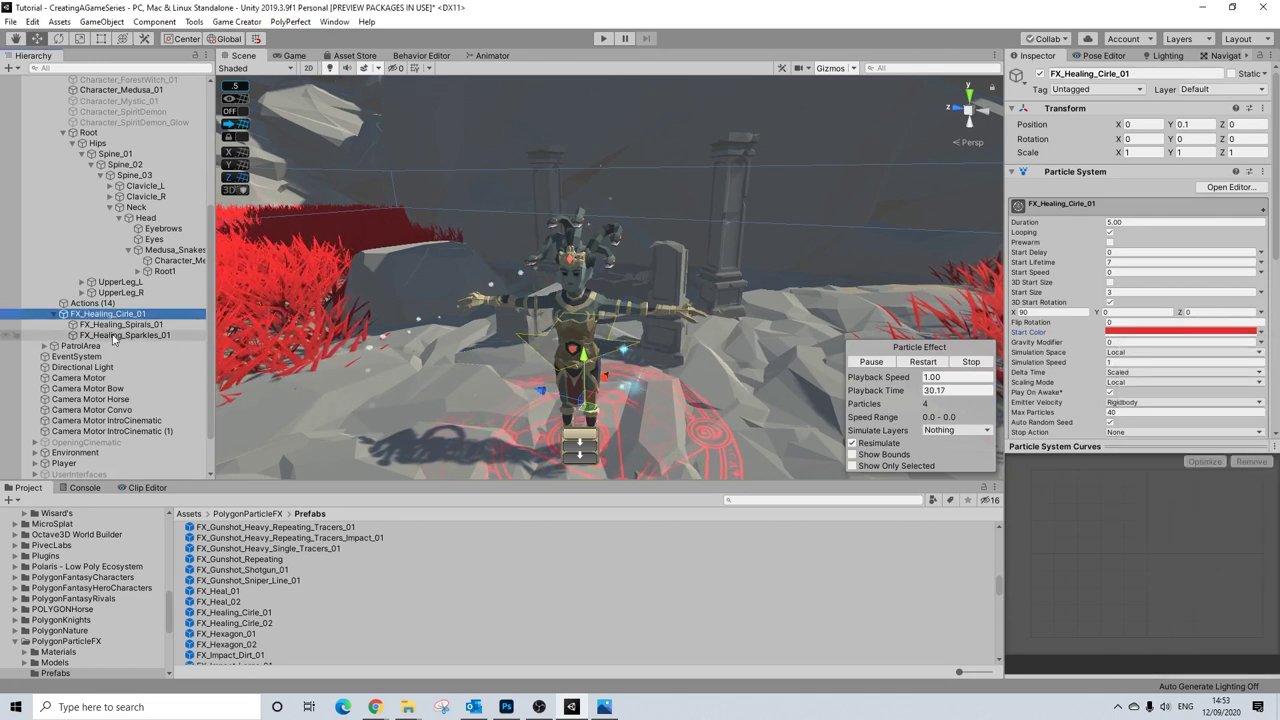
# - Set the Start Color of FX_Healing_Spirals_01 to the copied hex value E2302F
pyautogui.click(120, 336)
pyautogui.click(120, 325)
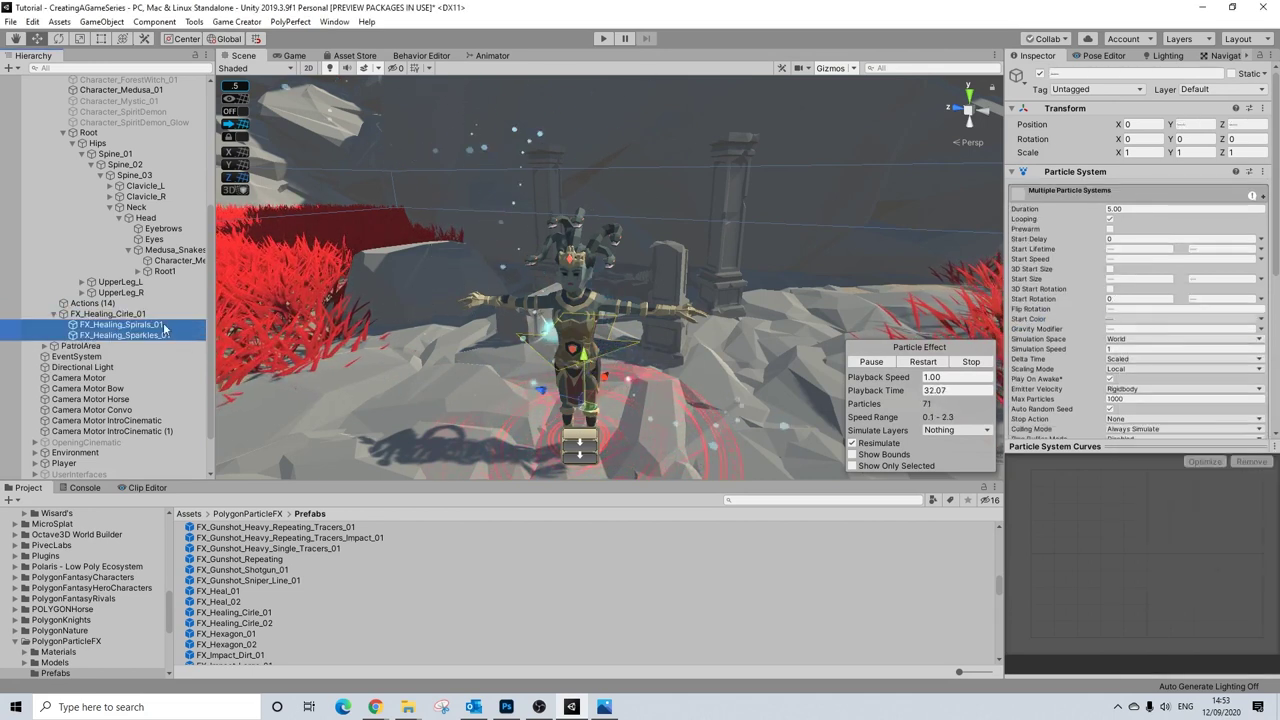
pyautogui.click(1180, 331)
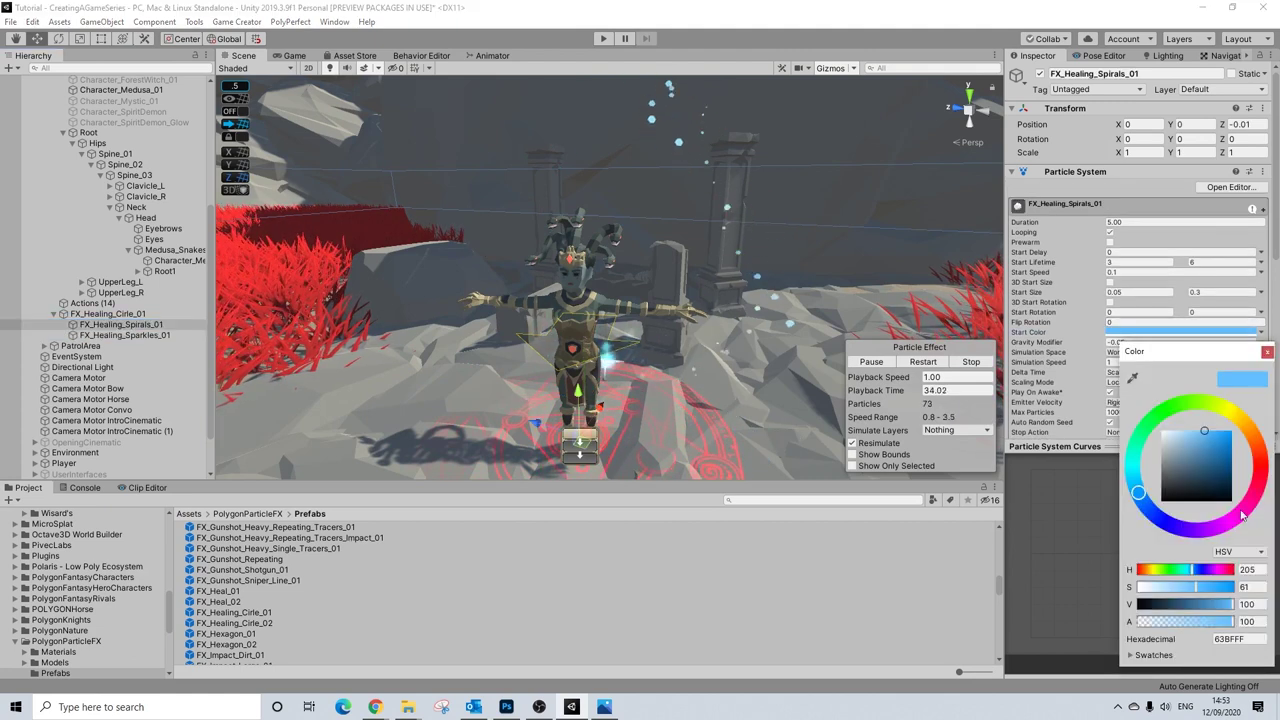
pyautogui.click(1240, 638)
pyautogui.hotkey('ctrl', 'v')
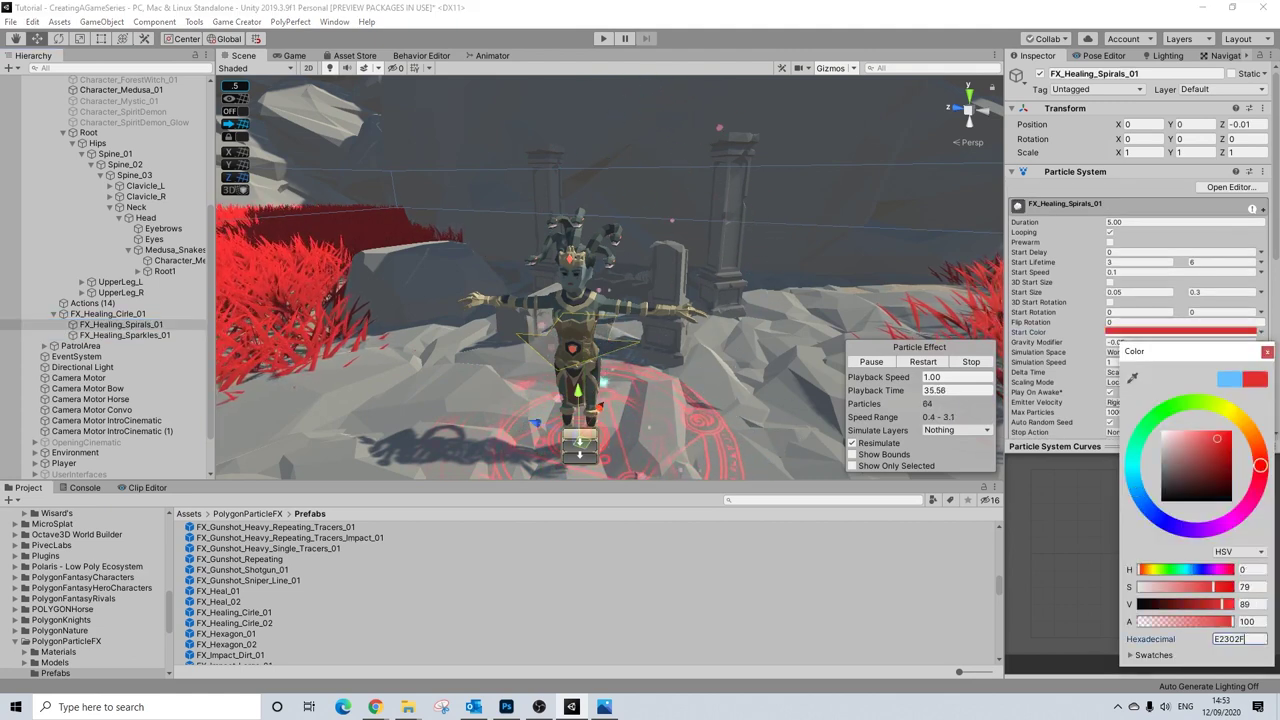
pyautogui.click(1267, 353)
# - Apply the copied red E2302F as the Start Color of FX_Healing_Sparkles_01
pyautogui.click(124, 335)
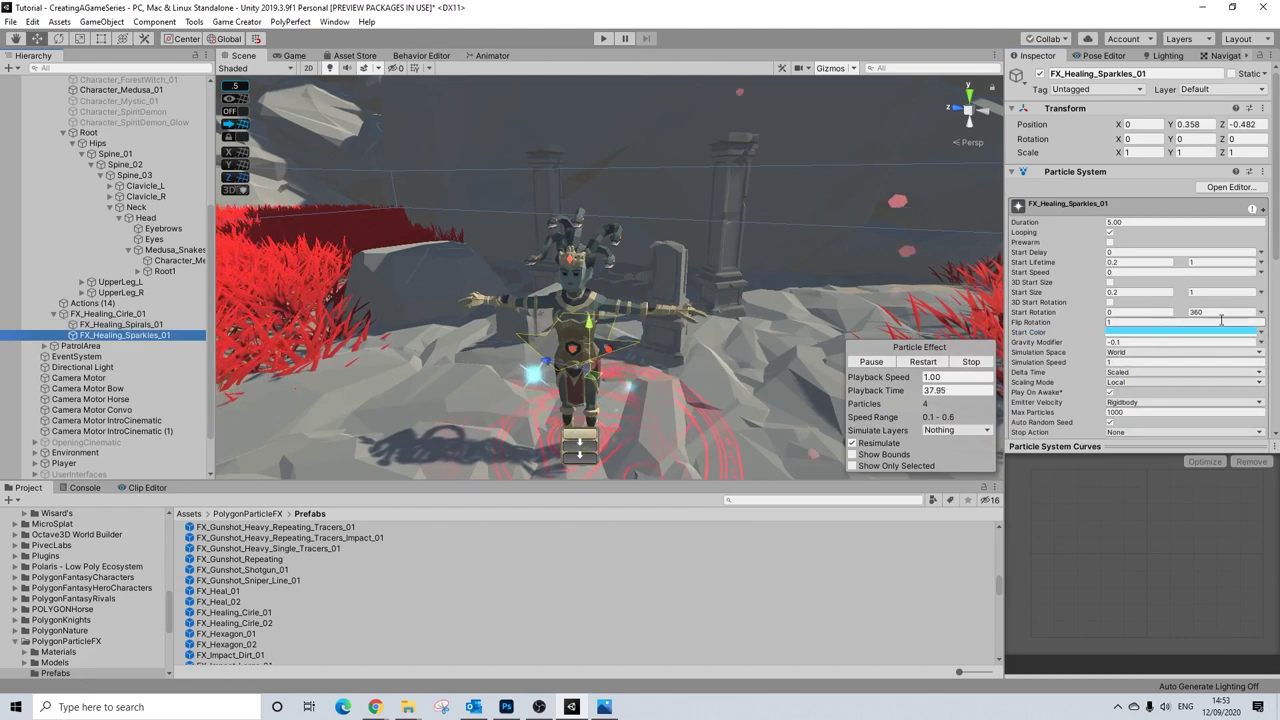
pyautogui.click(1143, 332)
pyautogui.click(1240, 638)
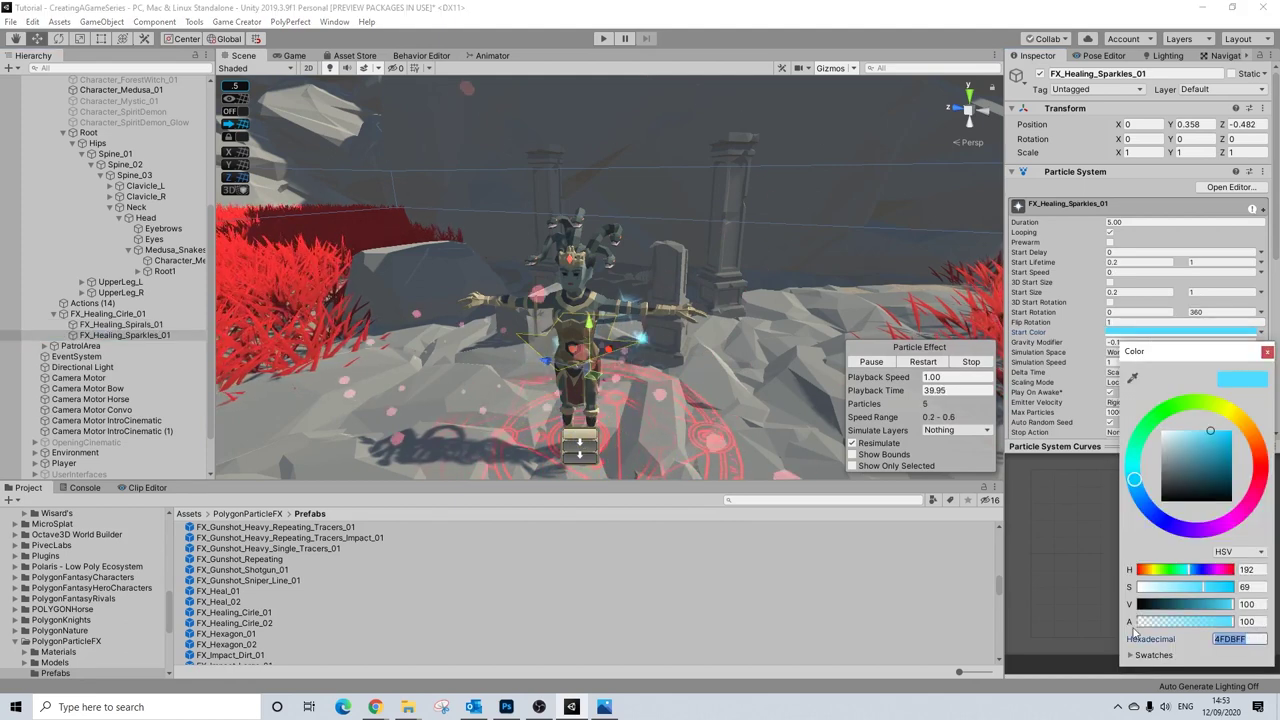
pyautogui.hotkey('ctrl', 'v')
pyautogui.click(1267, 352)
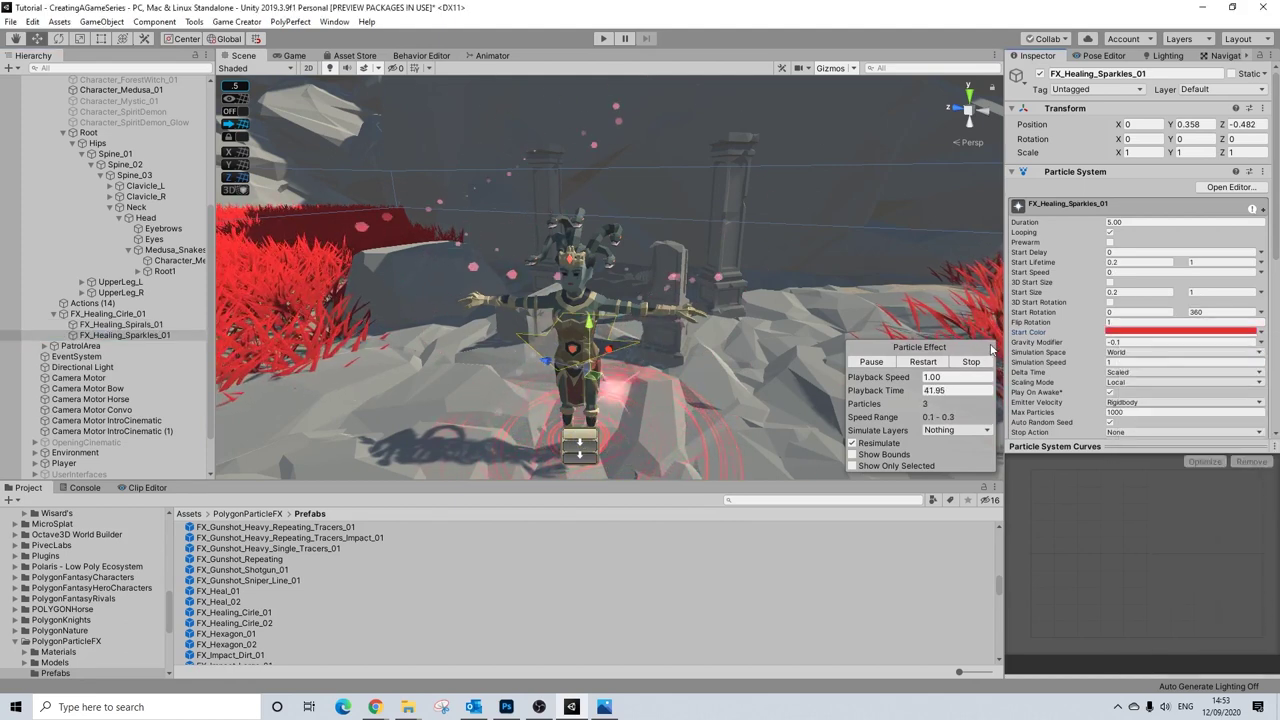
# - Collapse Root and Character_Medusa_01 in the hierarchy and select the FX_Healing_Cirle_01 object under Medusa
pyautogui.click(763, 112)
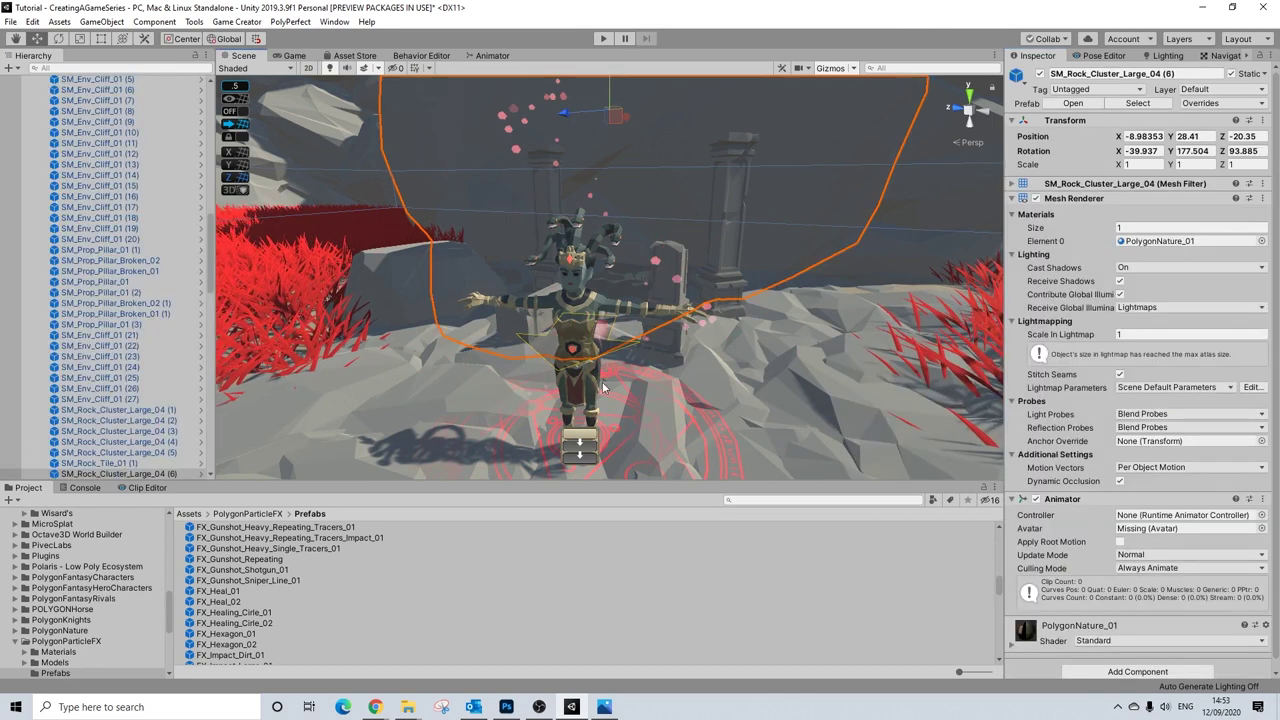
pyautogui.scroll(10, 180, 373)
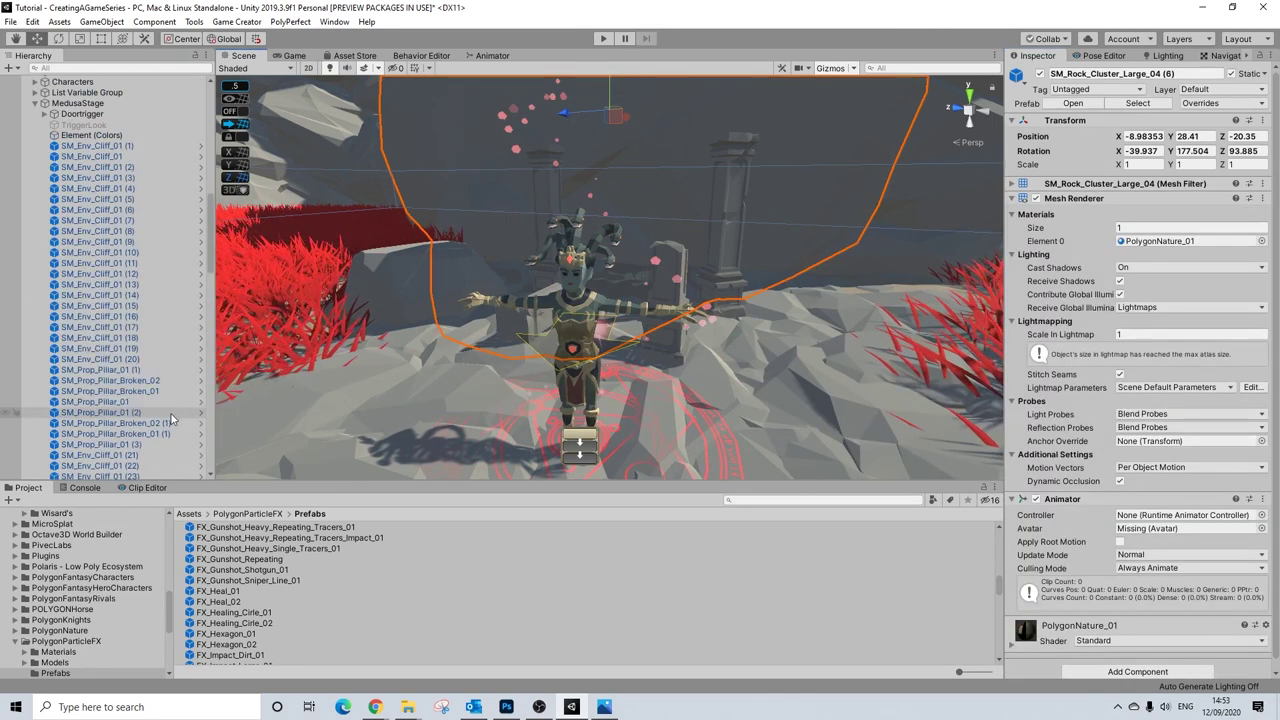
pyautogui.scroll(7, 180, 373)
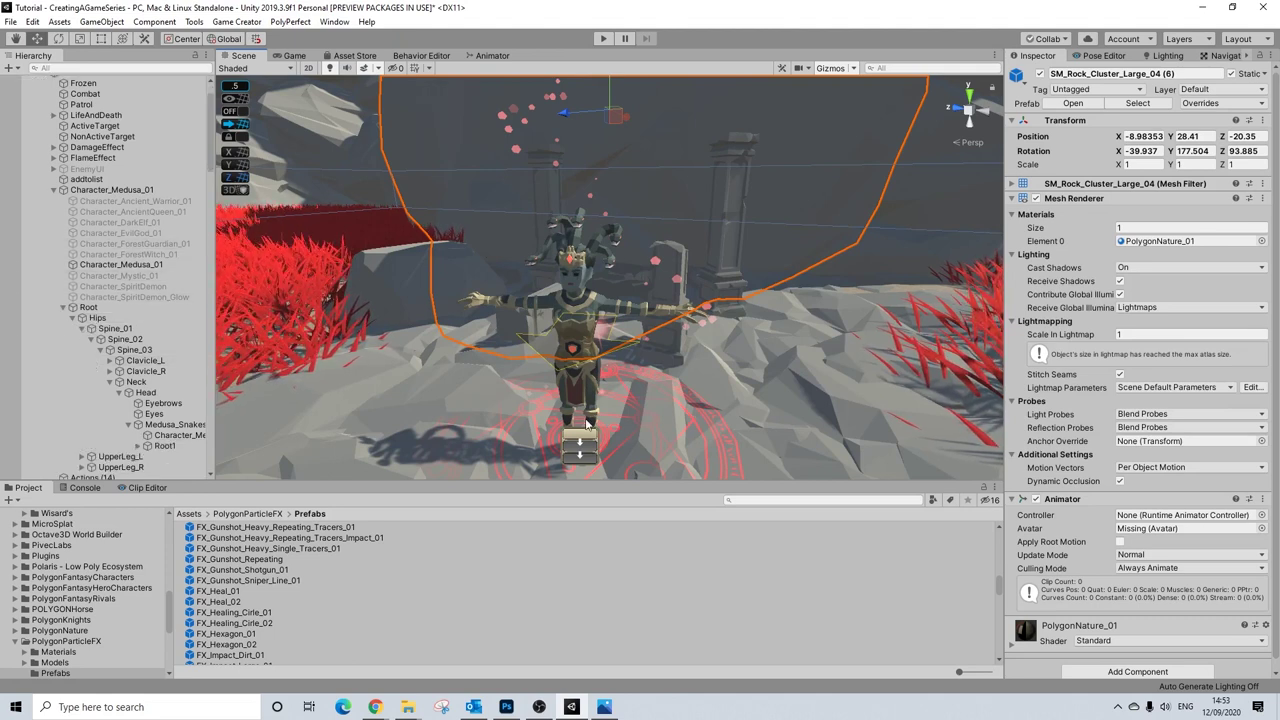
pyautogui.scroll(1, 80, 236)
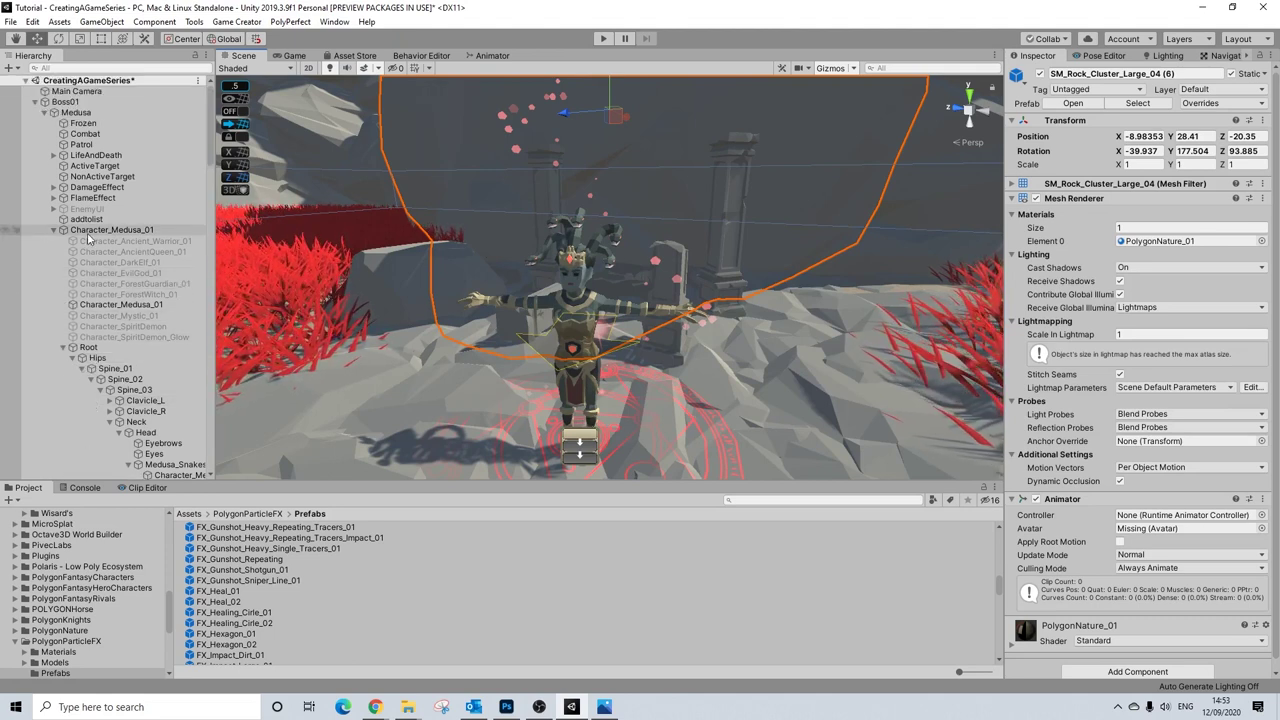
pyautogui.click(64, 348)
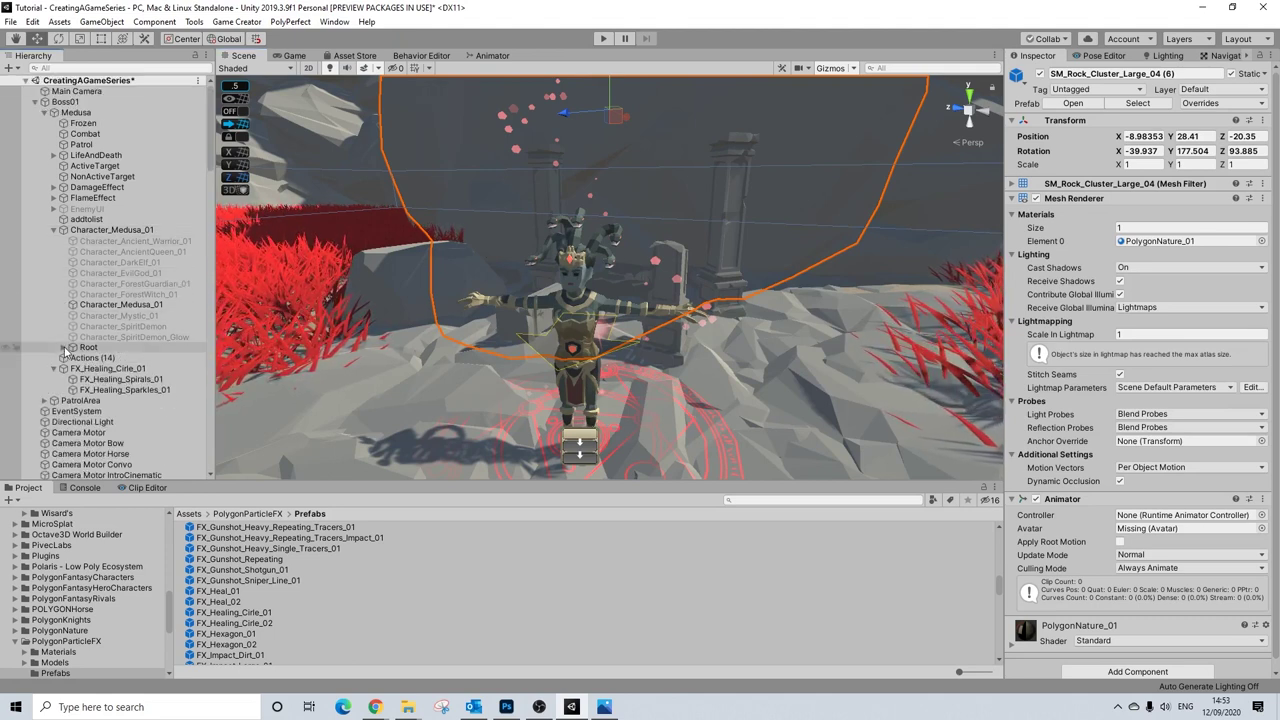
pyautogui.click(55, 231)
pyautogui.click(53, 252)
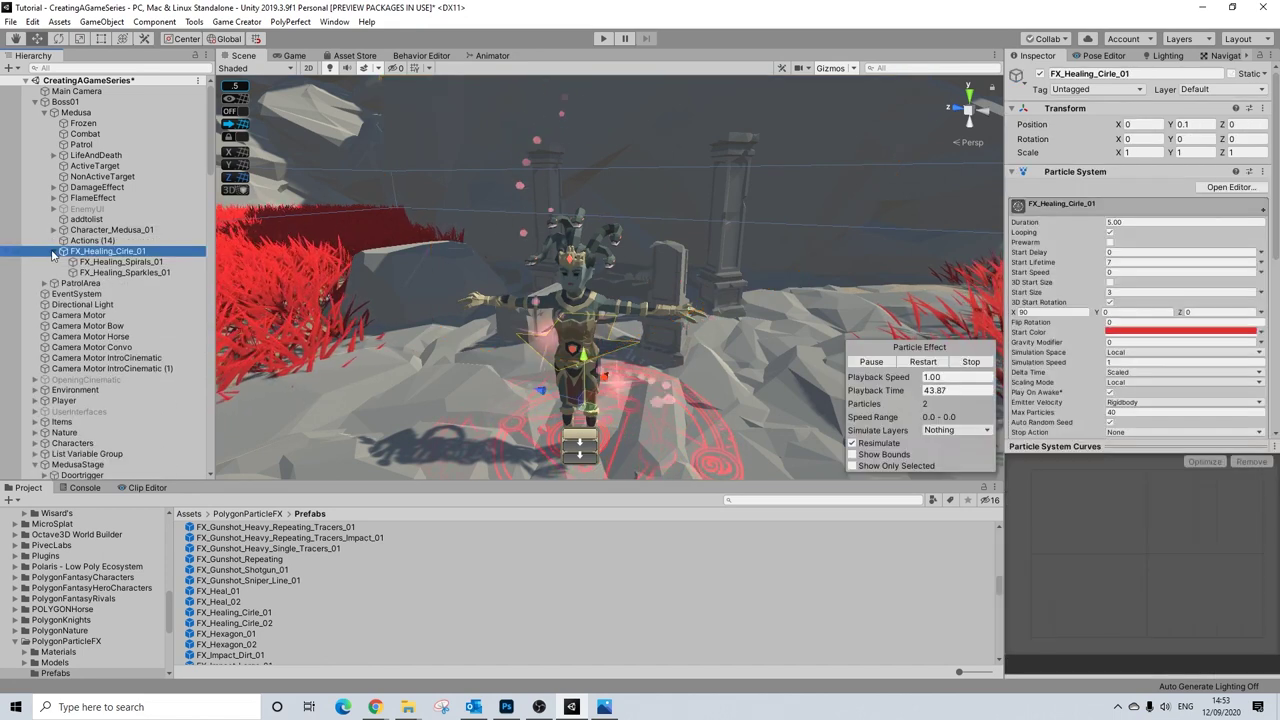
# - Deactivate FX_Healing_Cirle_01 and assign it as the target object of Combat's Set Active action
pyautogui.click(53, 252)
pyautogui.hotkey('alt', 'shift', 'a')
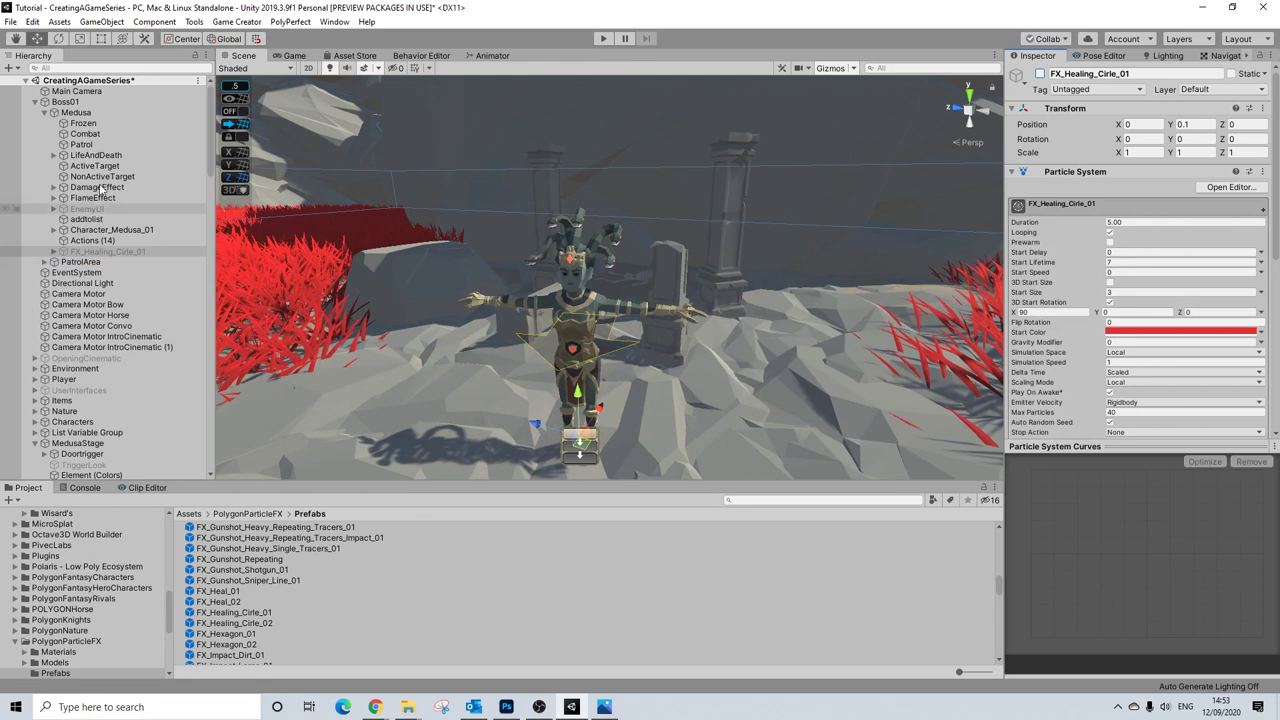
pyautogui.click(85, 133)
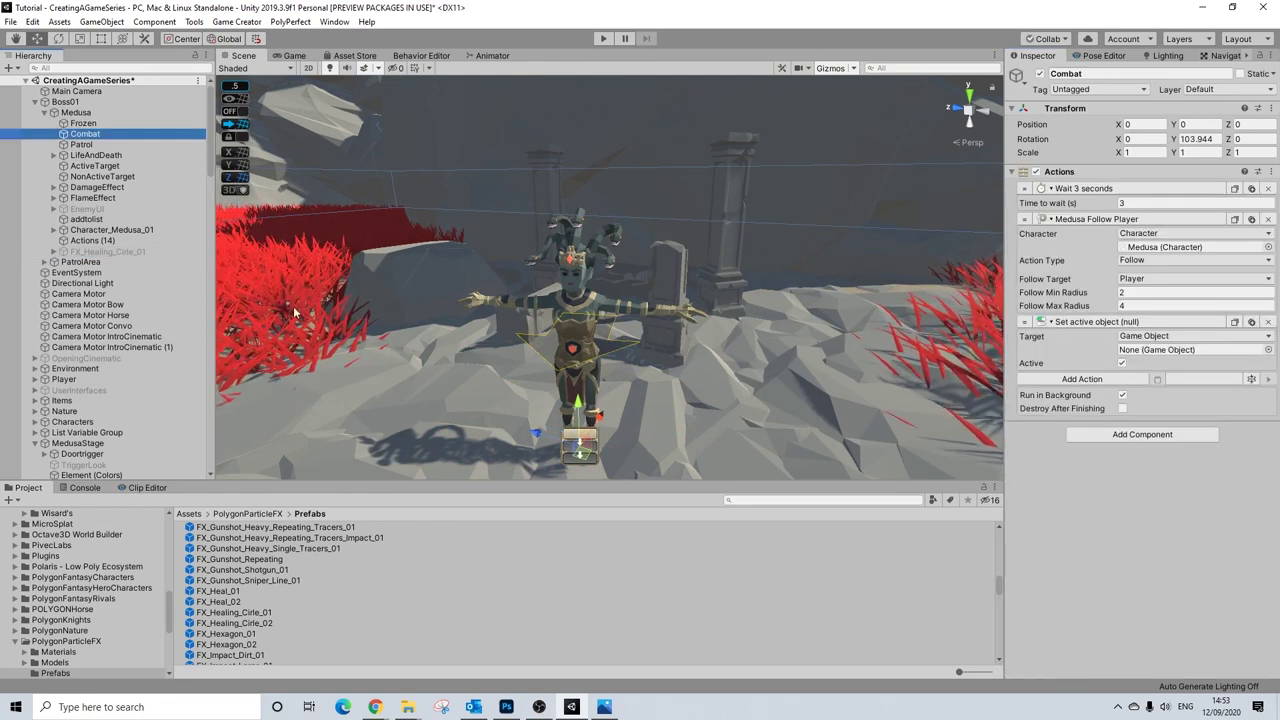
pyautogui.click(115, 253)
pyautogui.moveTo(115, 258); pyautogui.dragTo(1166, 349)
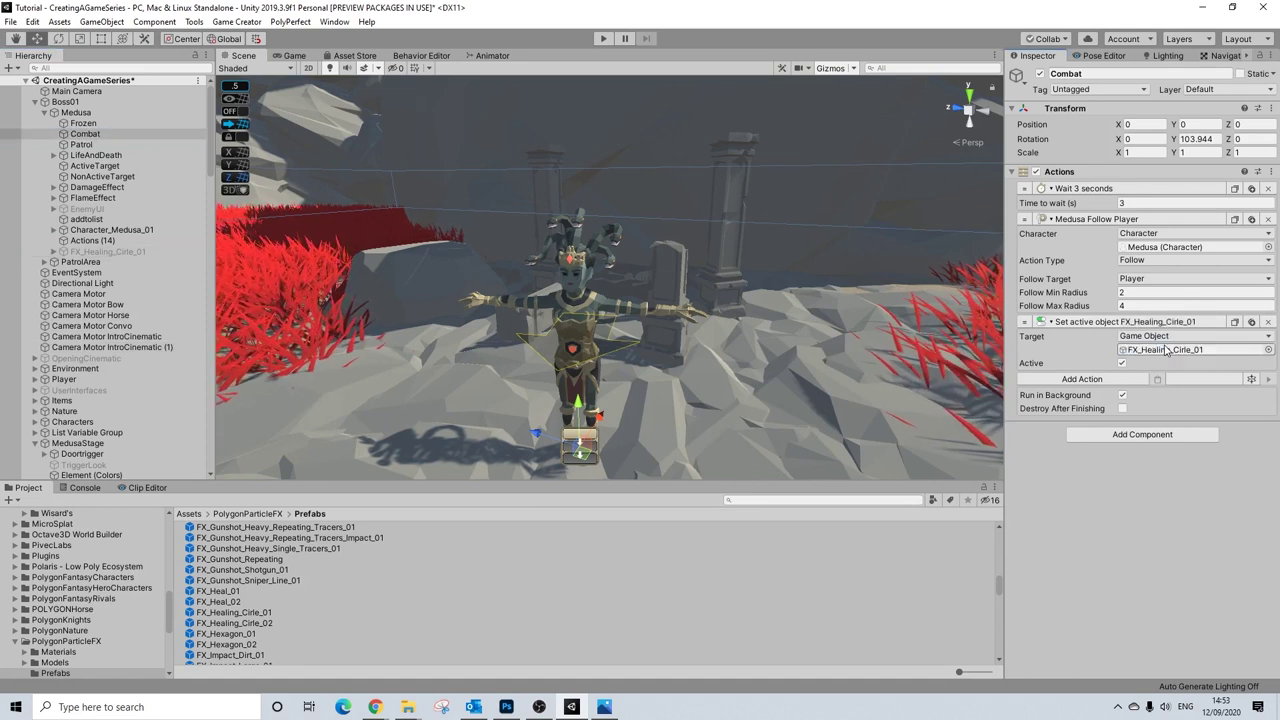
# - Add a Character State action to Combat, with its Character type set to Character and Medusa assigned
pyautogui.click(1124, 383)
pyautogui.write('state')
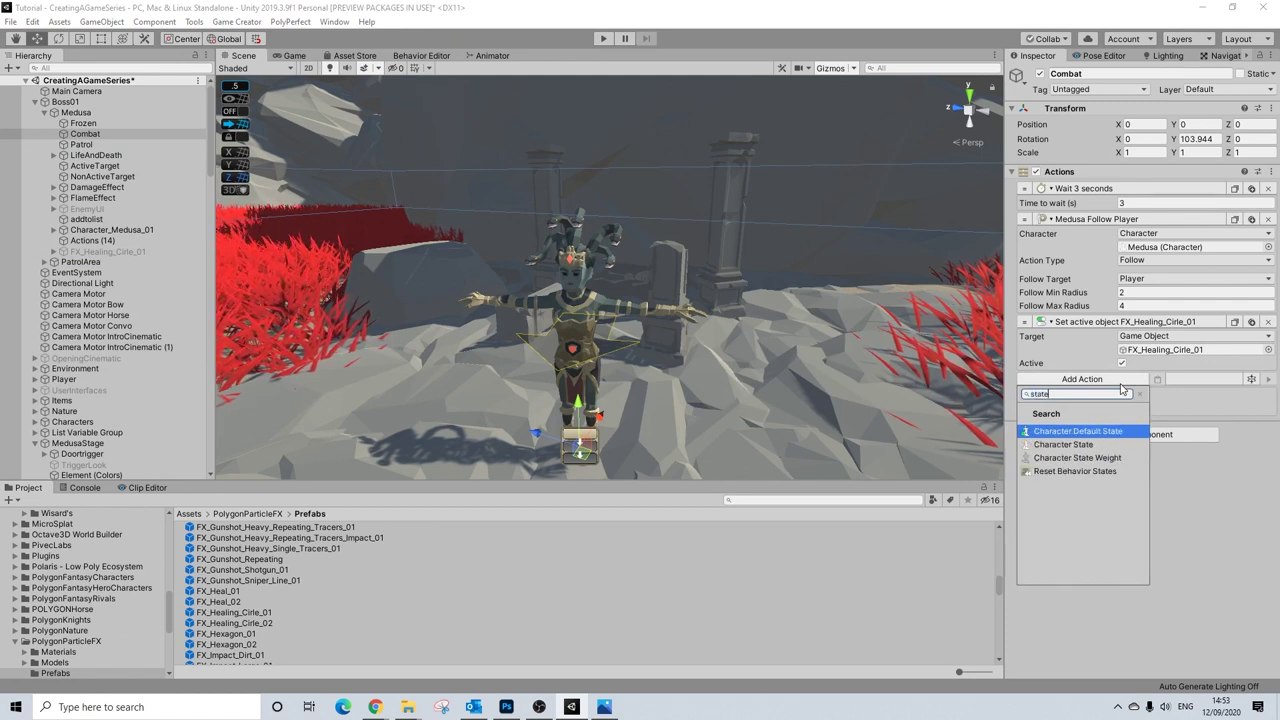
pyautogui.click(1140, 444)
pyautogui.click(1145, 393)
pyautogui.click(1140, 434)
pyautogui.moveTo(75, 112); pyautogui.dragTo(1160, 407)
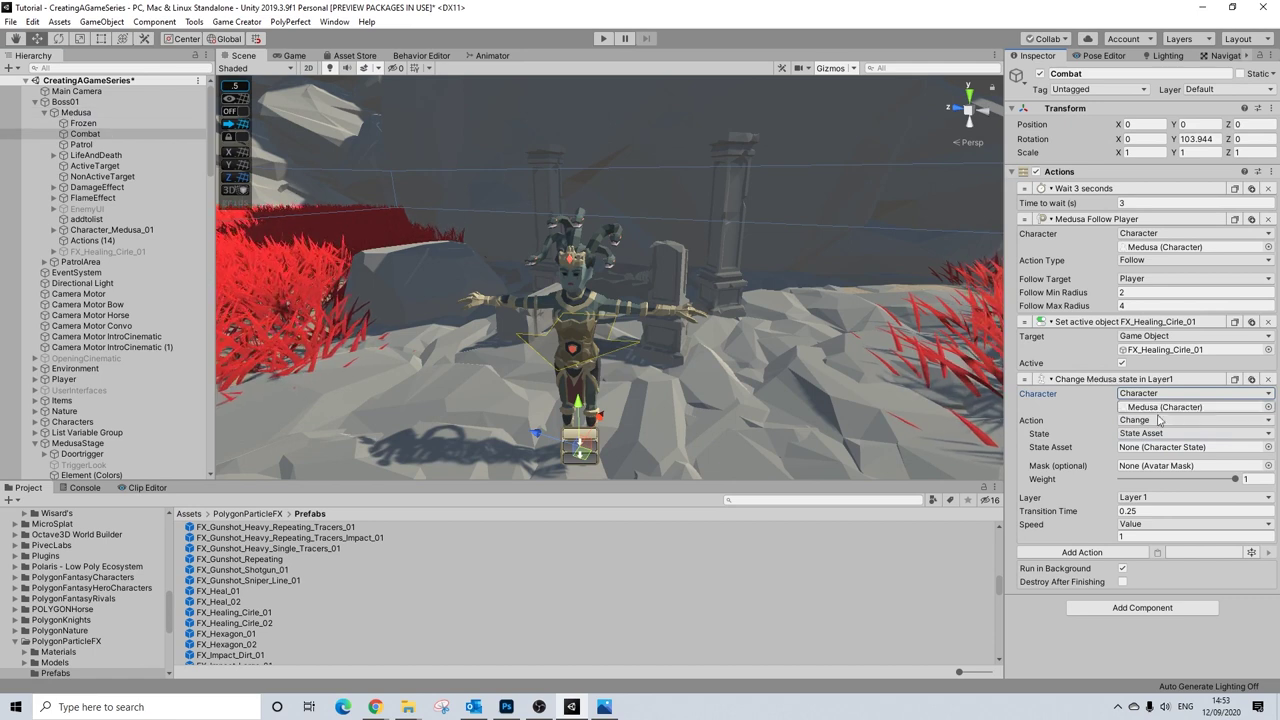
# - Assign MedusaAttackCharge as the State Asset of the new Medusa state change
pyautogui.click(1267, 447)
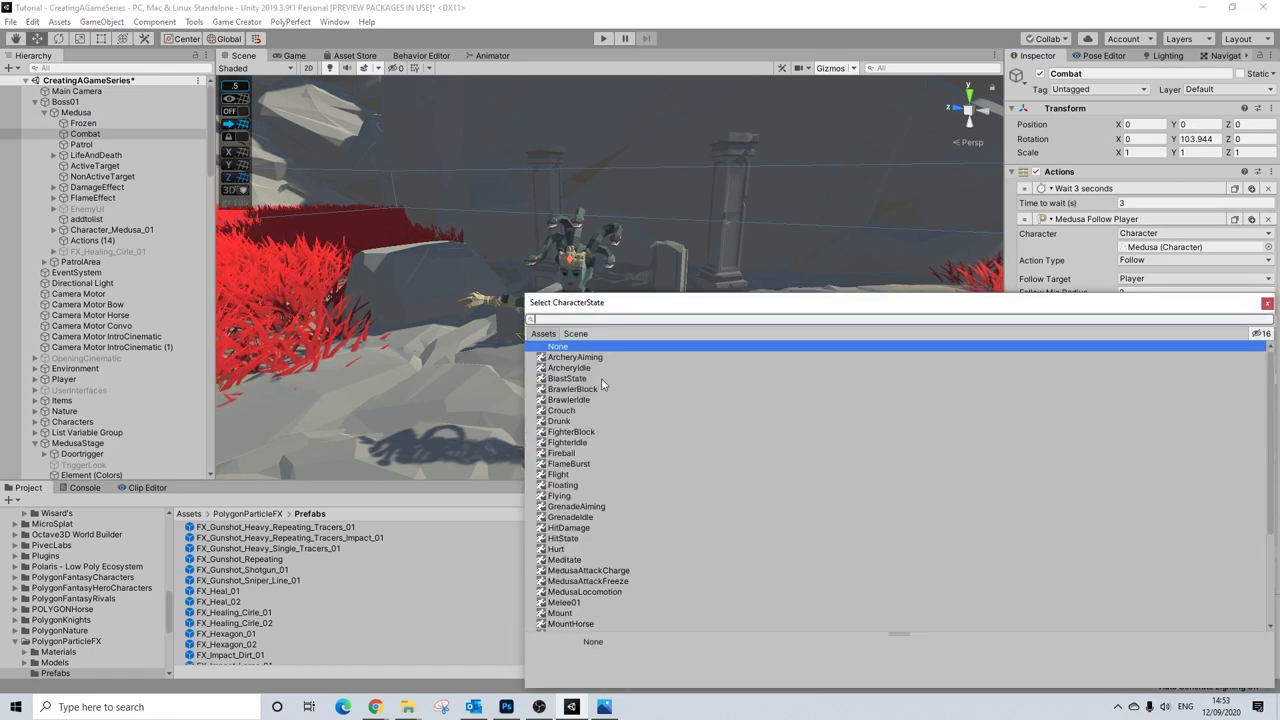
pyautogui.write('medu')
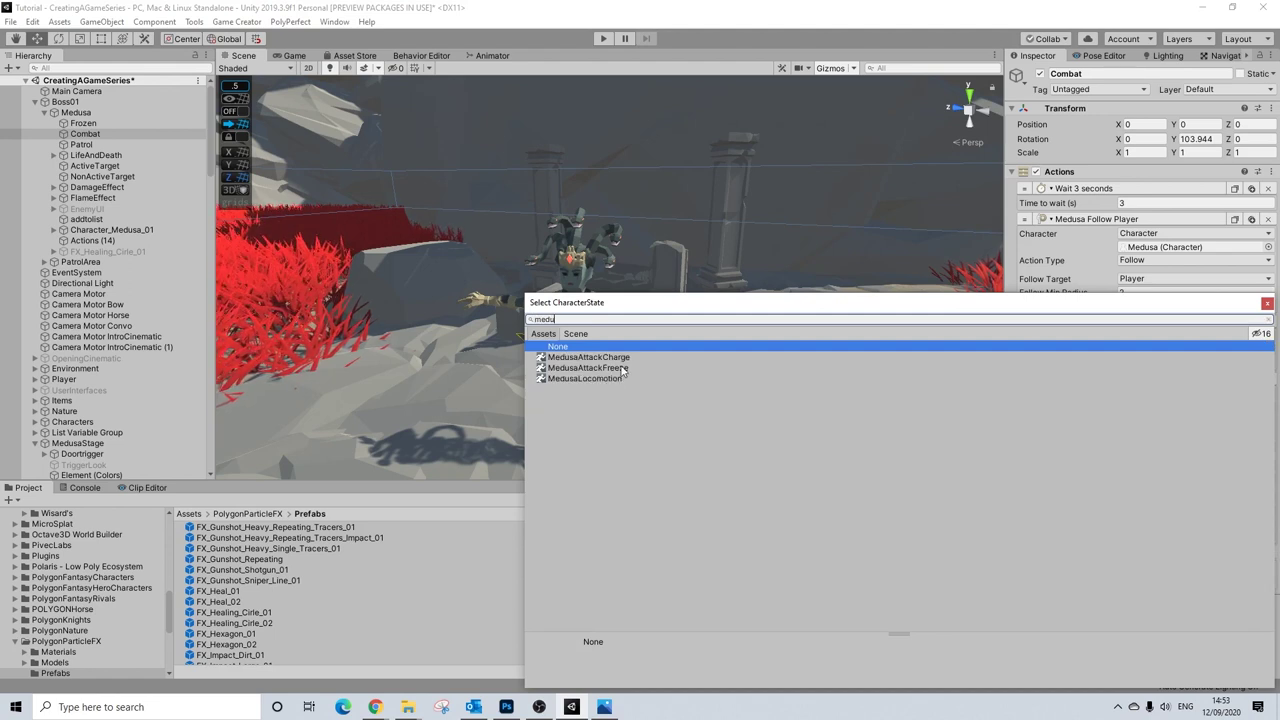
pyautogui.click(620, 358)
pyautogui.click(1267, 304)
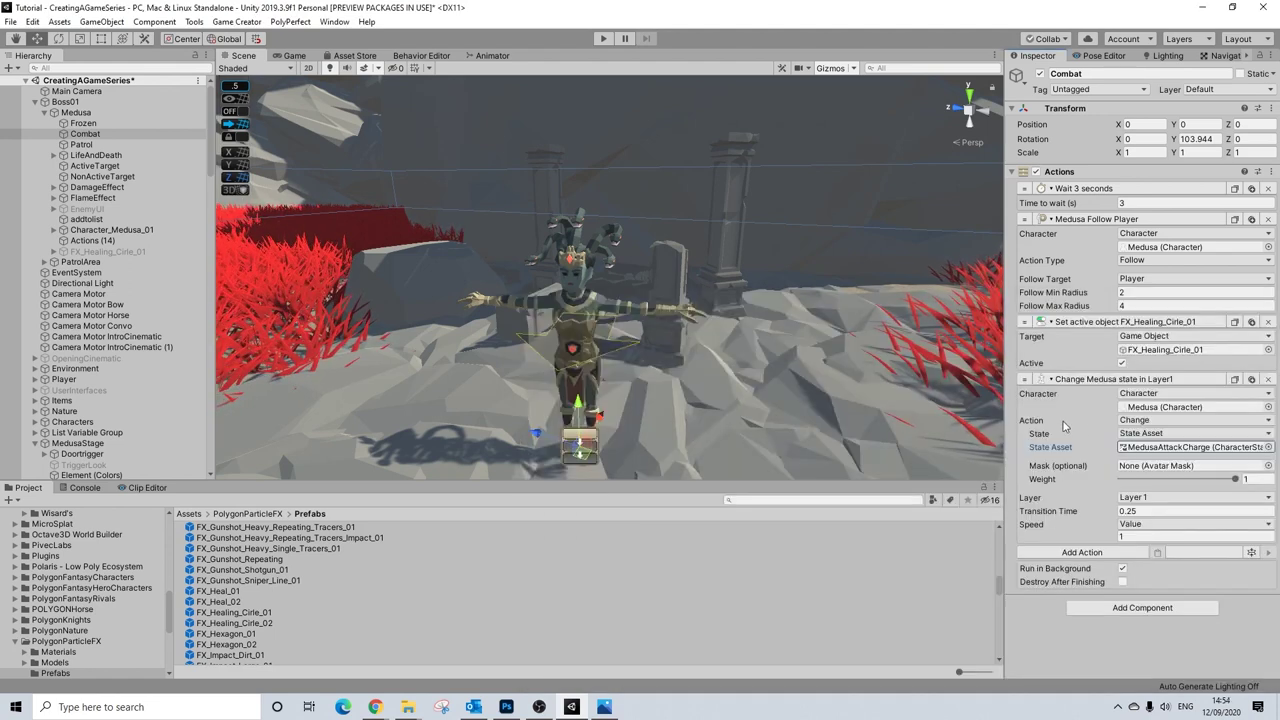
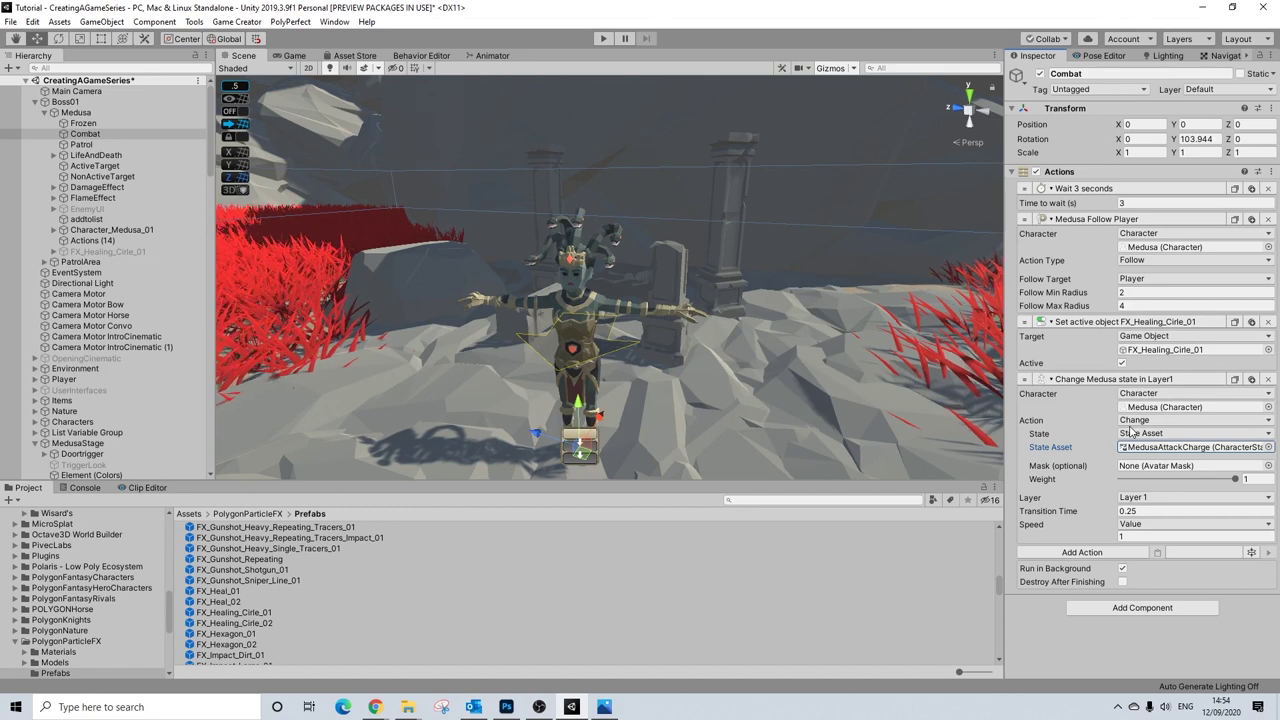
# - Open the MedusaAttackCharge state's M_buff_spell_A animation clip and play its preview to check the length
pyautogui.doubleClick(1130, 446)
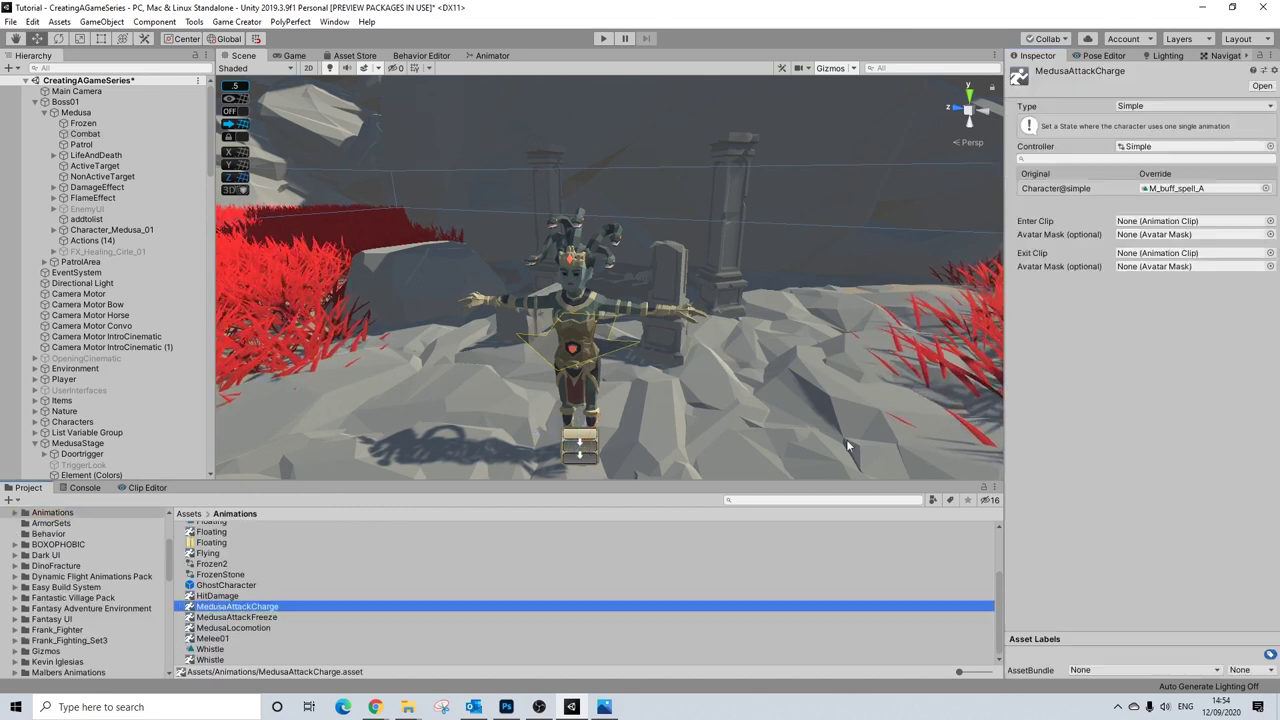
pyautogui.doubleClick(1190, 188)
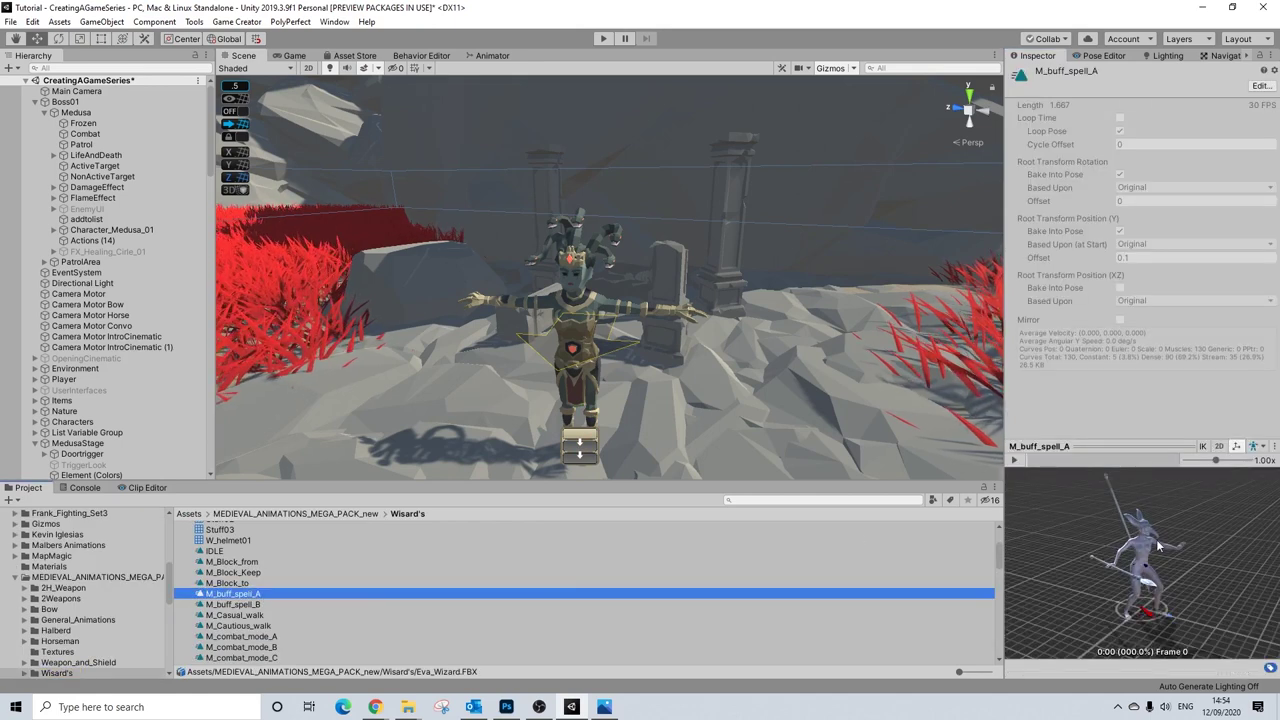
pyautogui.click(1014, 461)
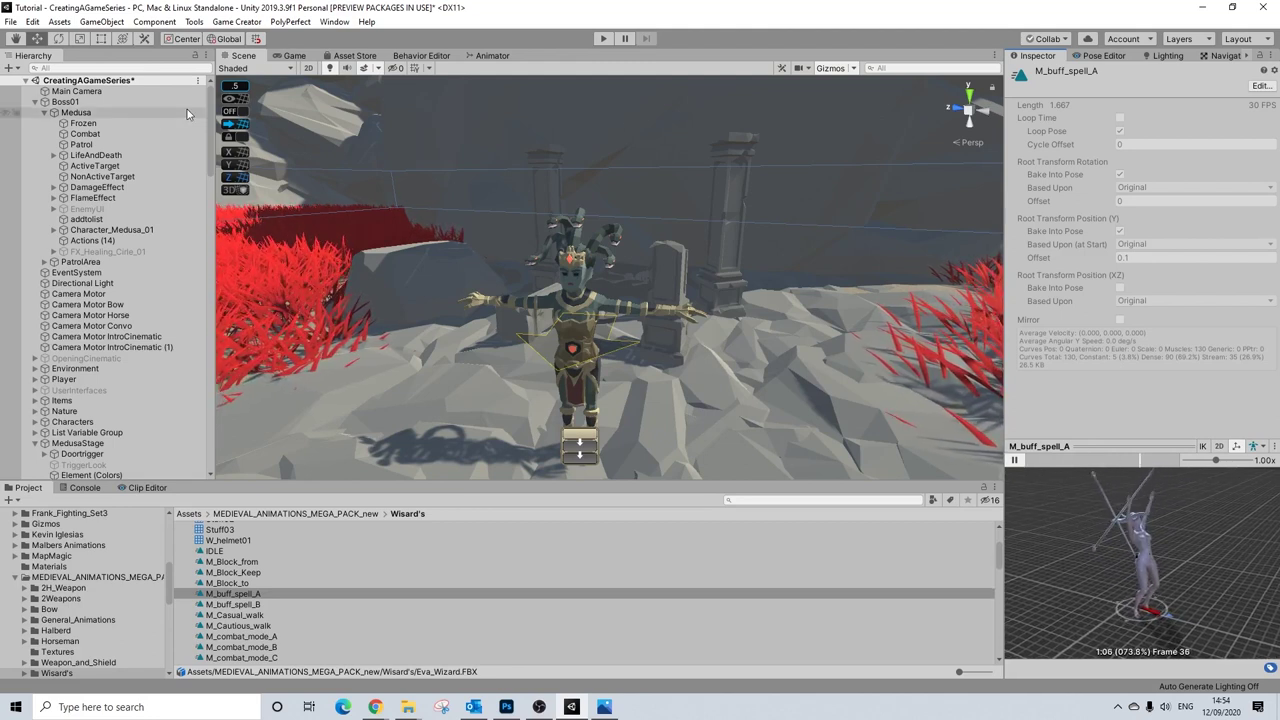
# - Set the first Wait action on the Combat object to 0.1 seconds and collapse all its listed actions
pyautogui.click(85, 133)
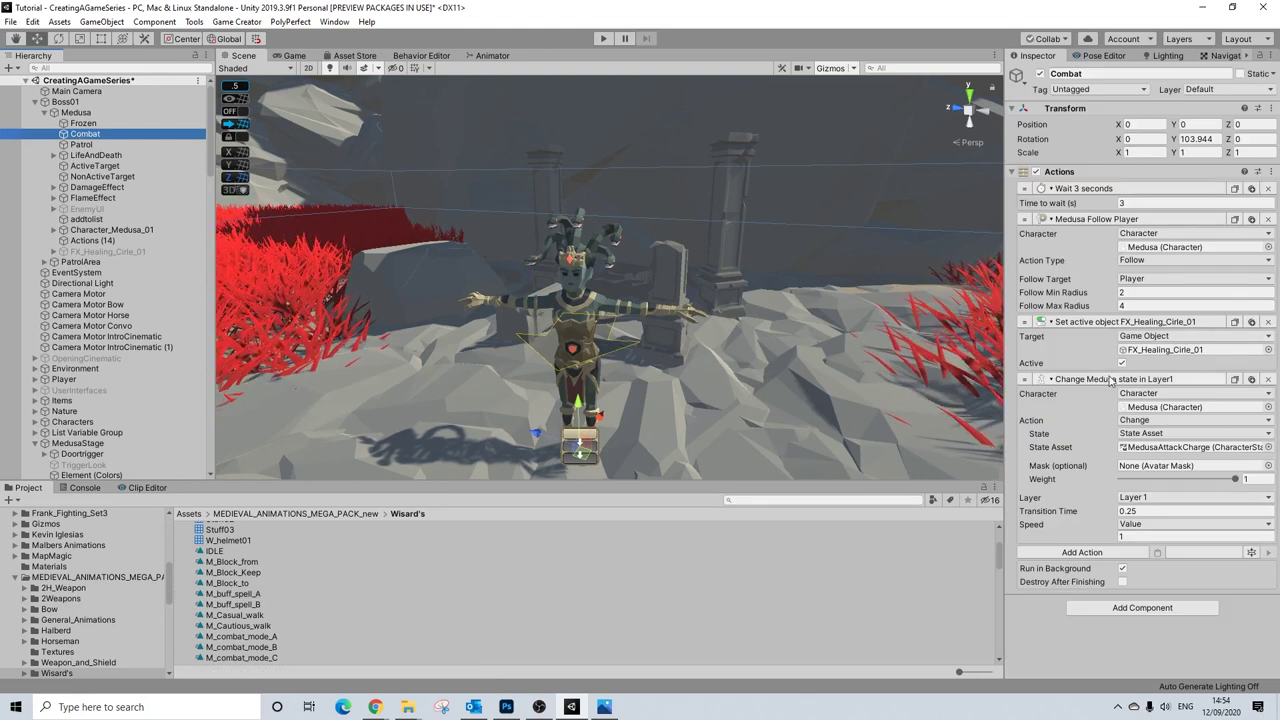
pyautogui.click(1092, 323)
pyautogui.click(1092, 323)
pyautogui.click(1080, 219)
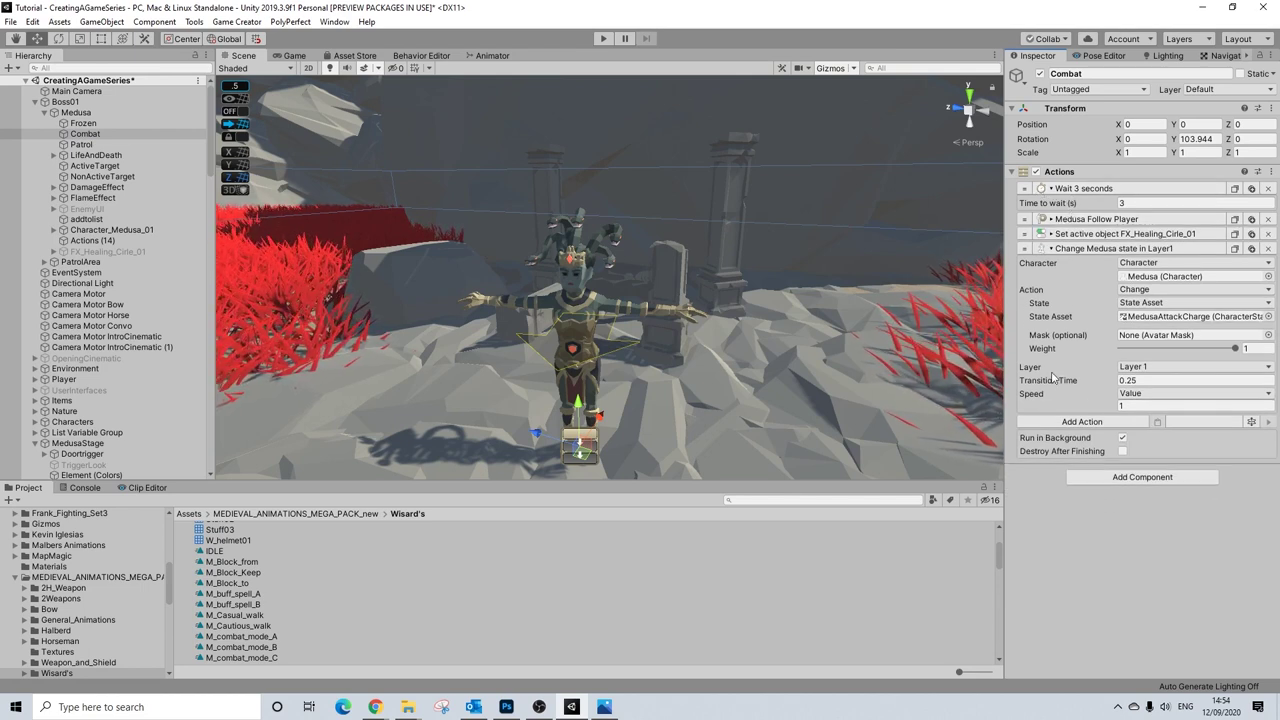
pyautogui.click(1070, 423)
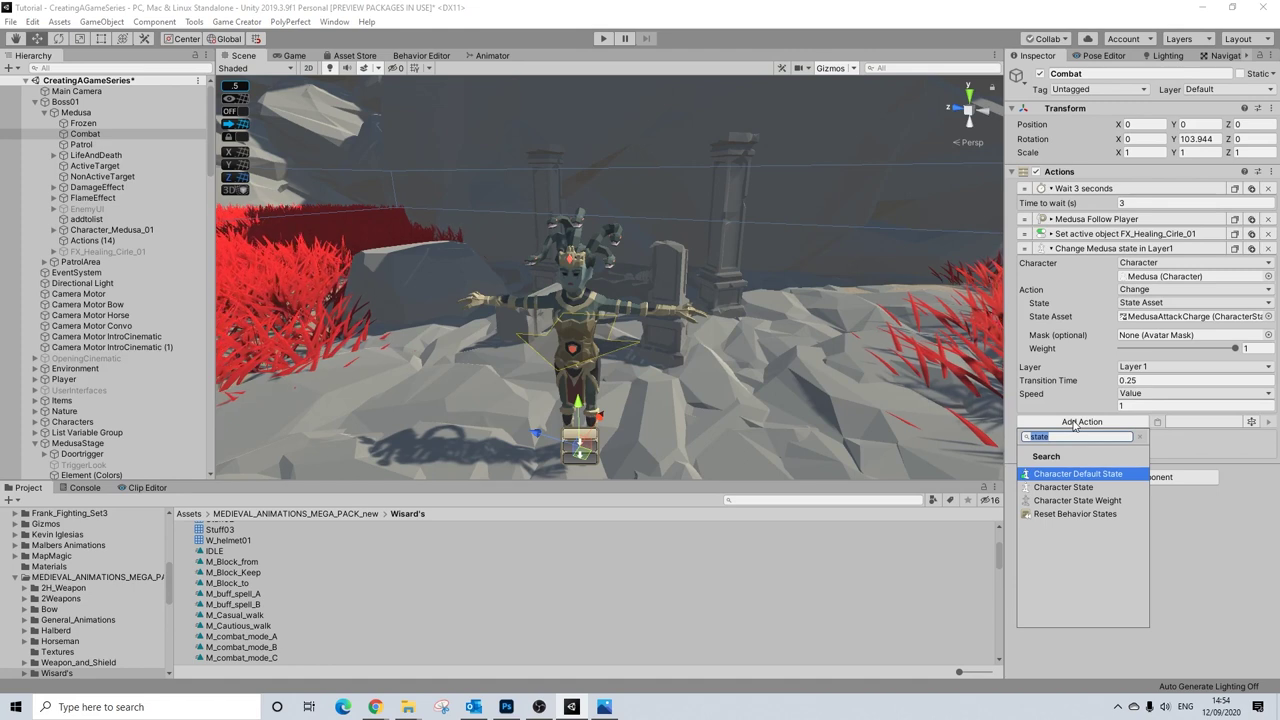
pyautogui.click(1135, 203)
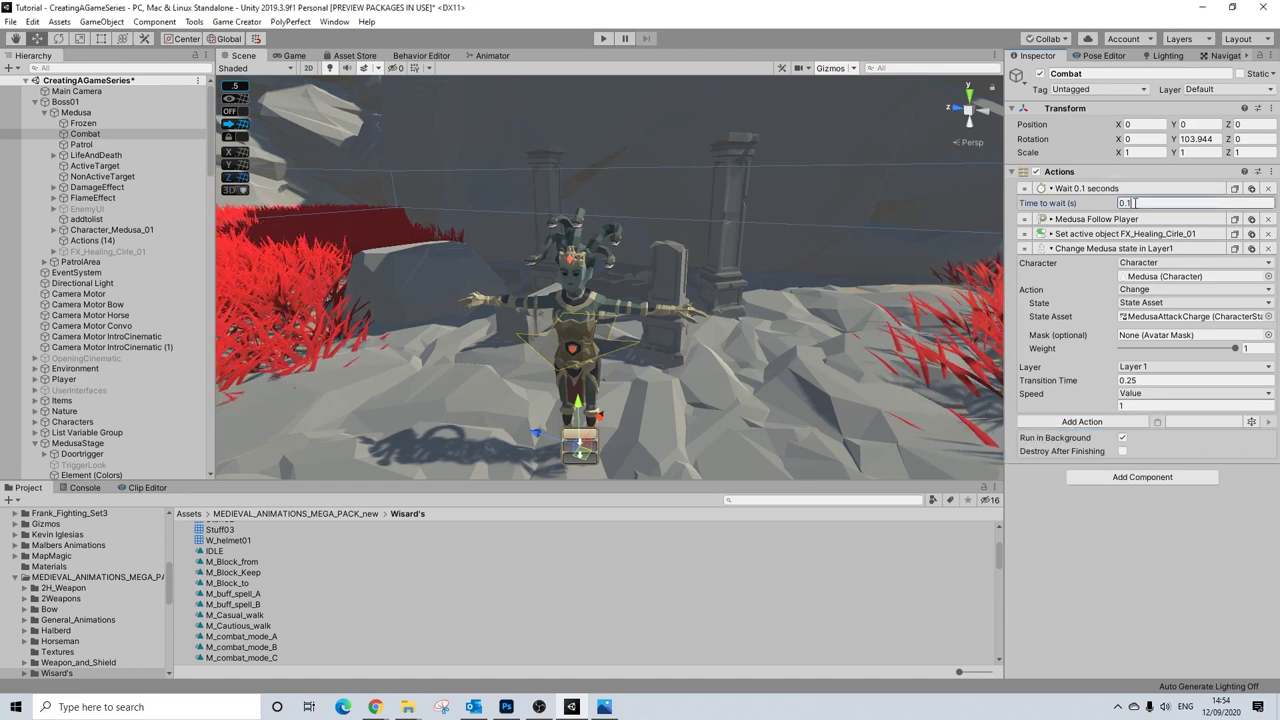
pyautogui.click(1107, 189)
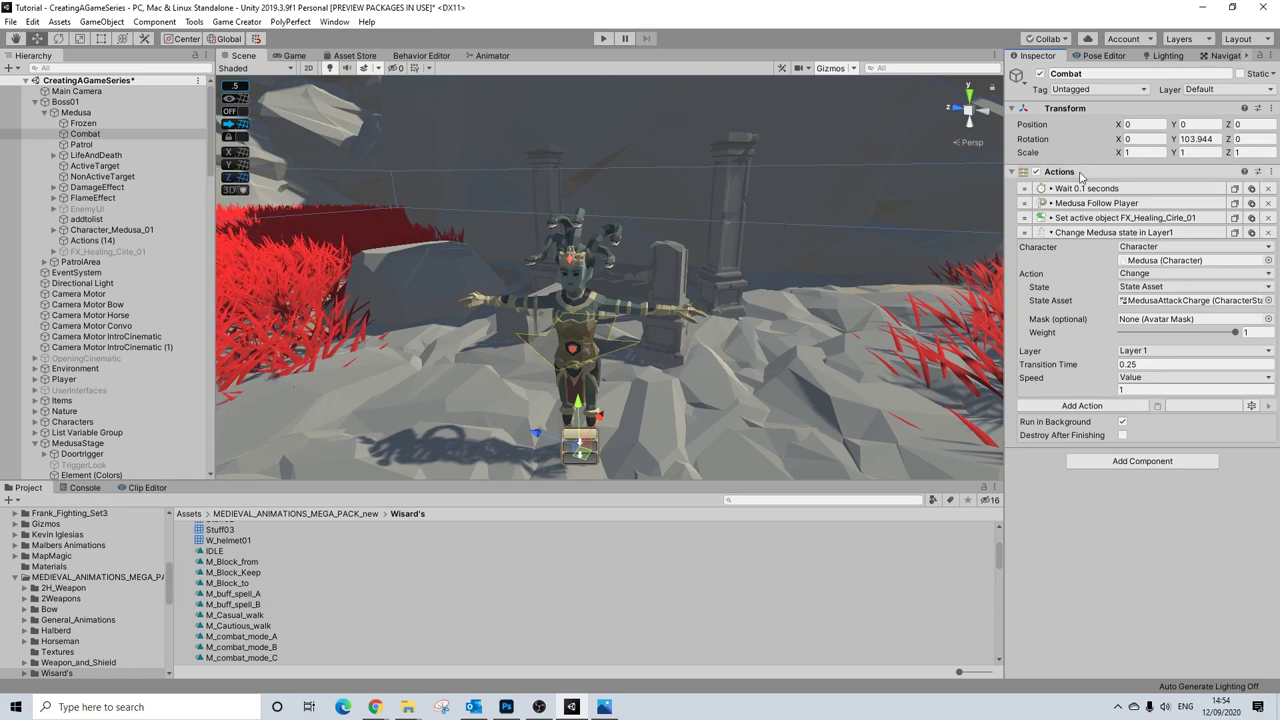
pyautogui.click(1079, 233)
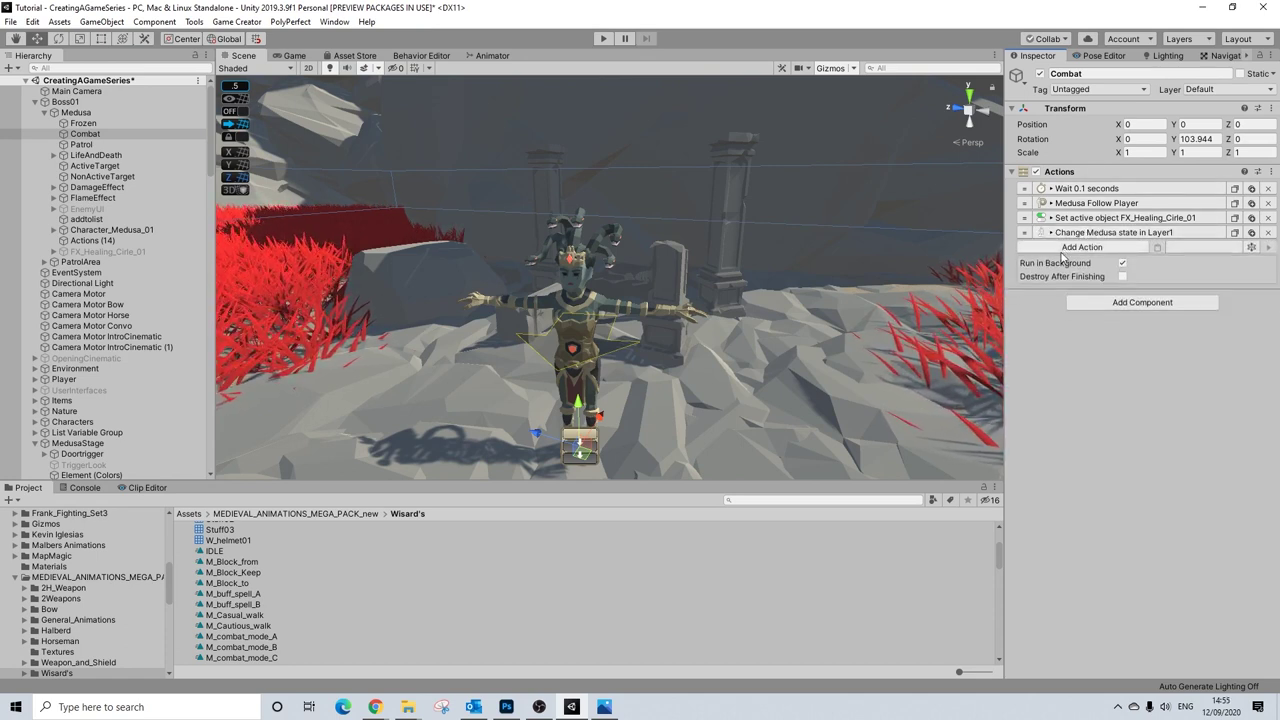
# - Add a Wait action of 1.6 seconds after Medusa's state change in the Combat list
pyautogui.click(1062, 250)
pyautogui.write('wait')
pyautogui.press('Return')
pyautogui.click(1154, 262)
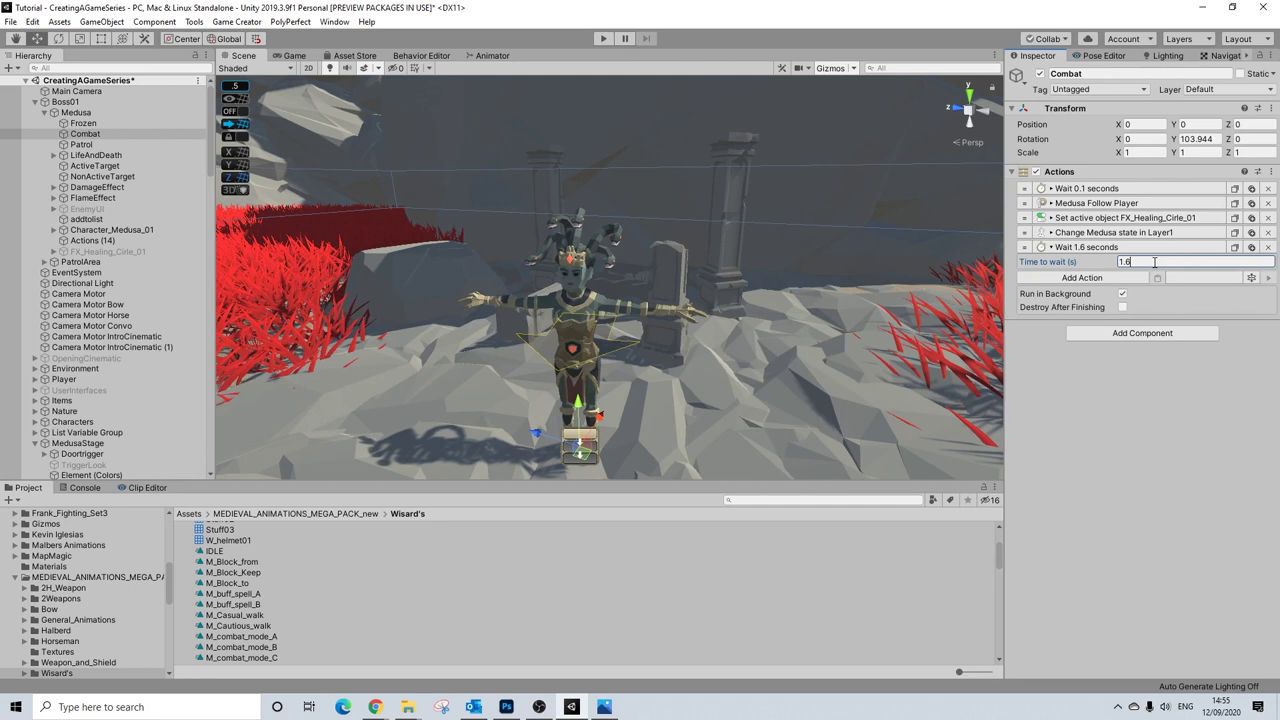
pyautogui.click(1104, 247)
# - Paste a copy of the FX_Healing_Cirle_01 Set Active action after the 1.6-second wait and turn its Active option off
pyautogui.click(1081, 262)
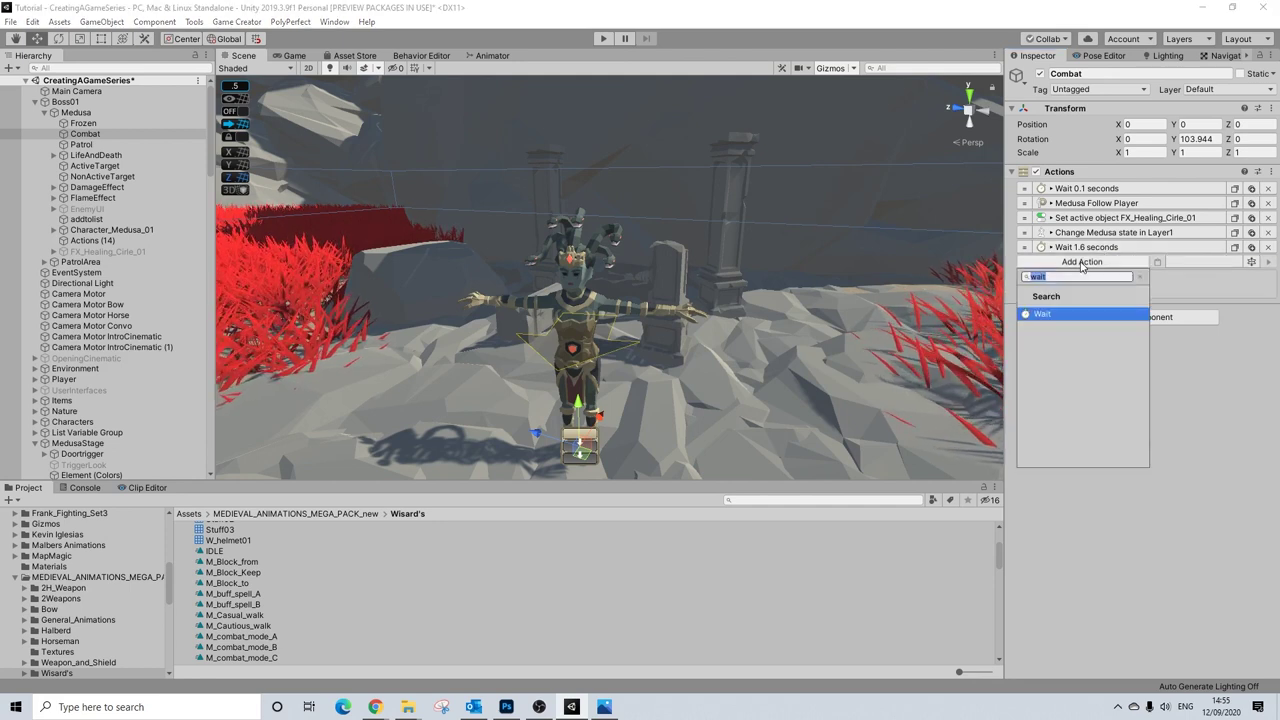
pyautogui.write('set')
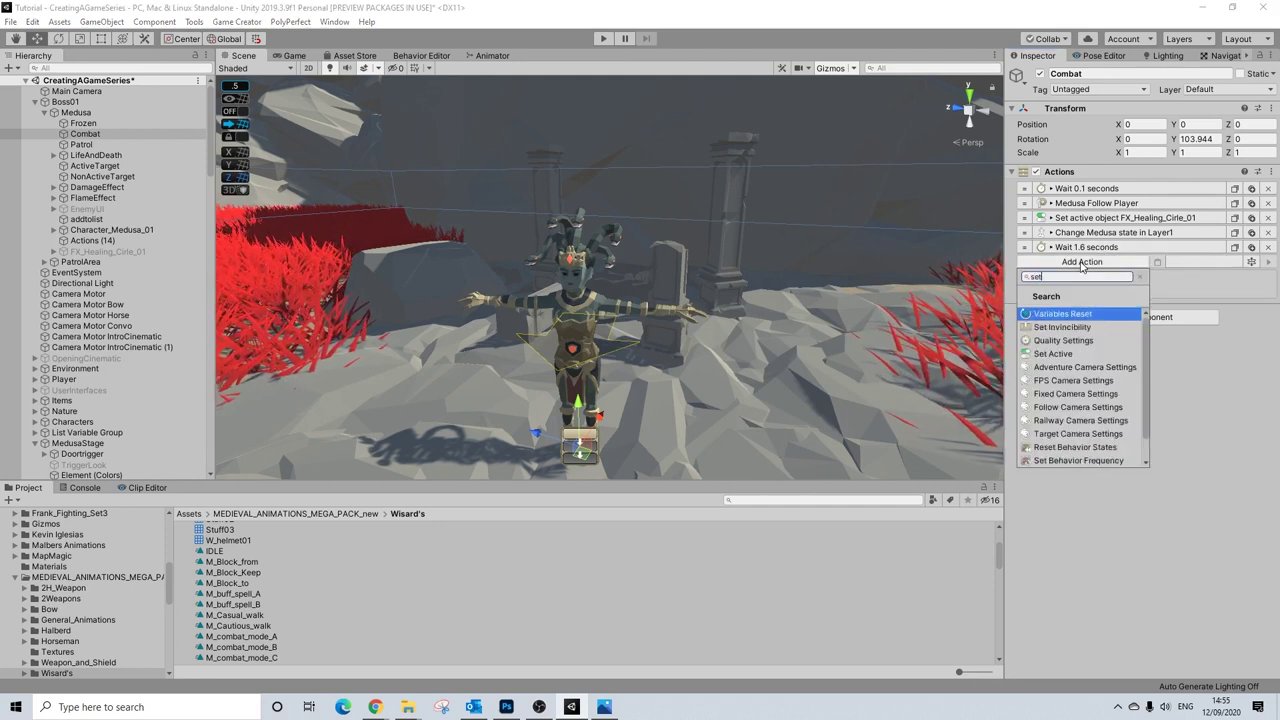
pyautogui.click(1234, 217)
pyautogui.click(1157, 262)
pyautogui.click(1122, 303)
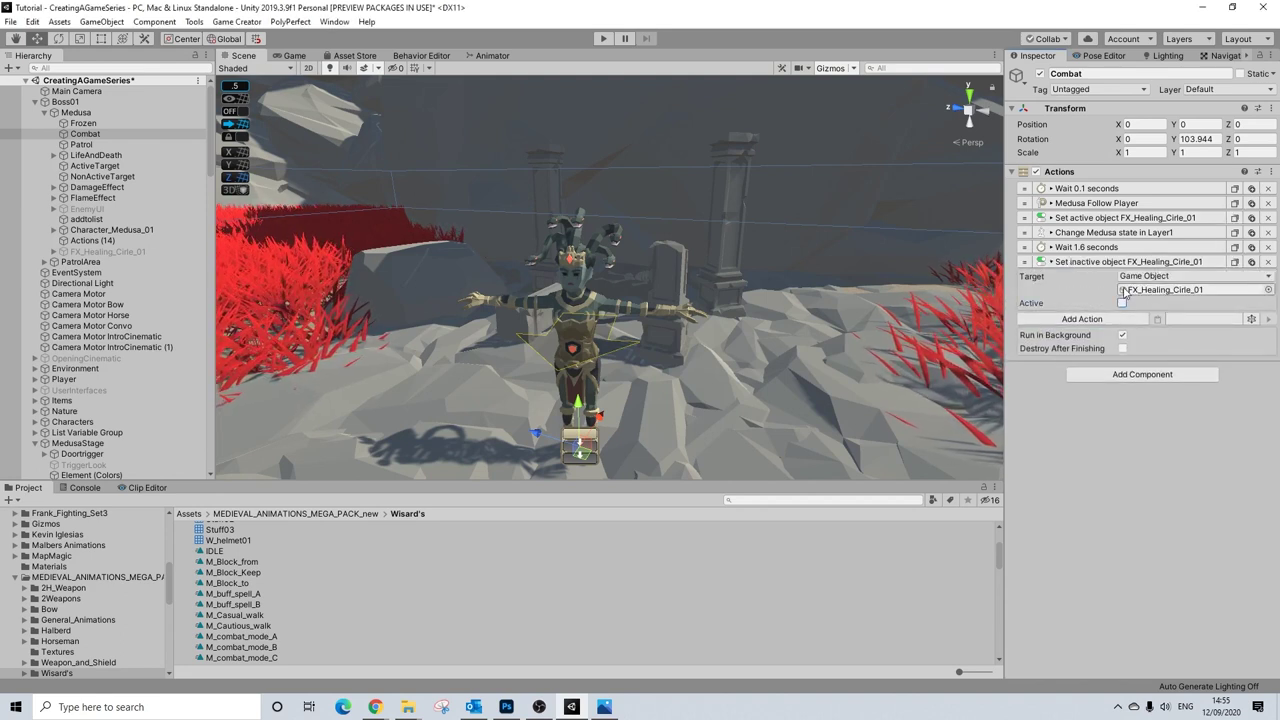
pyautogui.click(1095, 261)
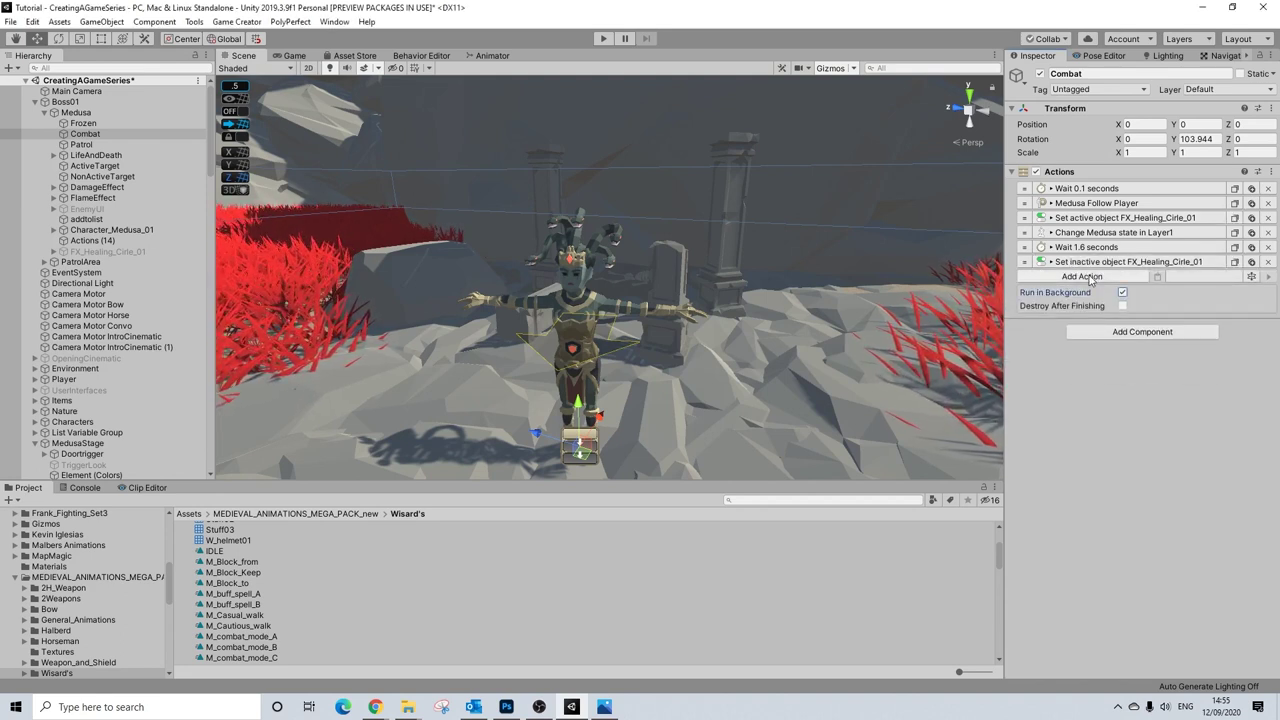
# - Add a Wait action of 0.1 seconds after the healing circle's deactivation
pyautogui.click(1083, 277)
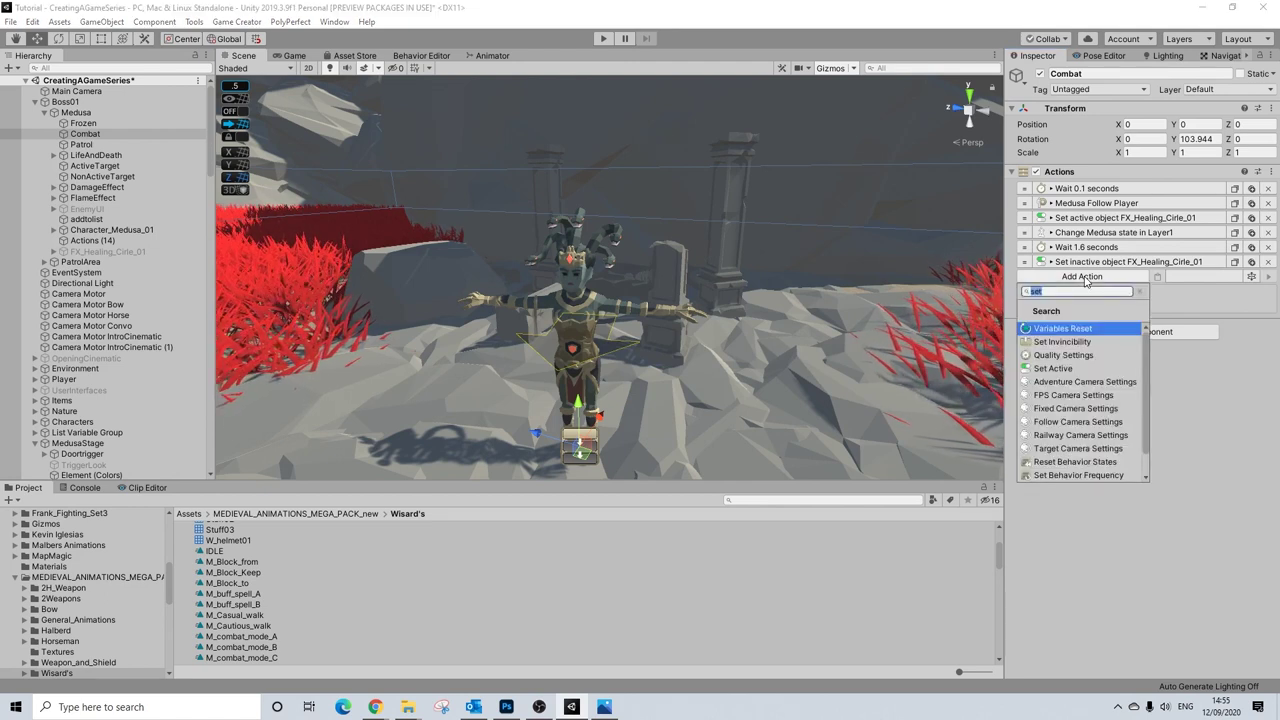
pyautogui.write('wait')
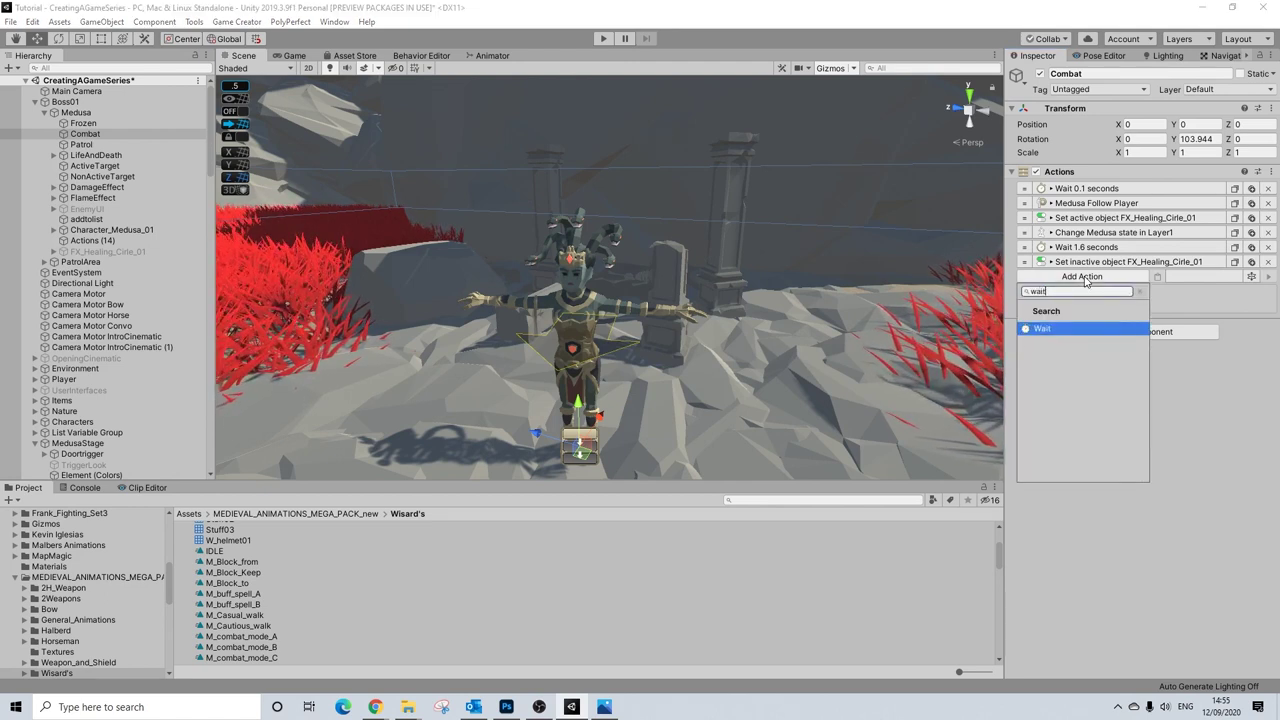
pyautogui.press('Return')
pyautogui.click(1118, 291)
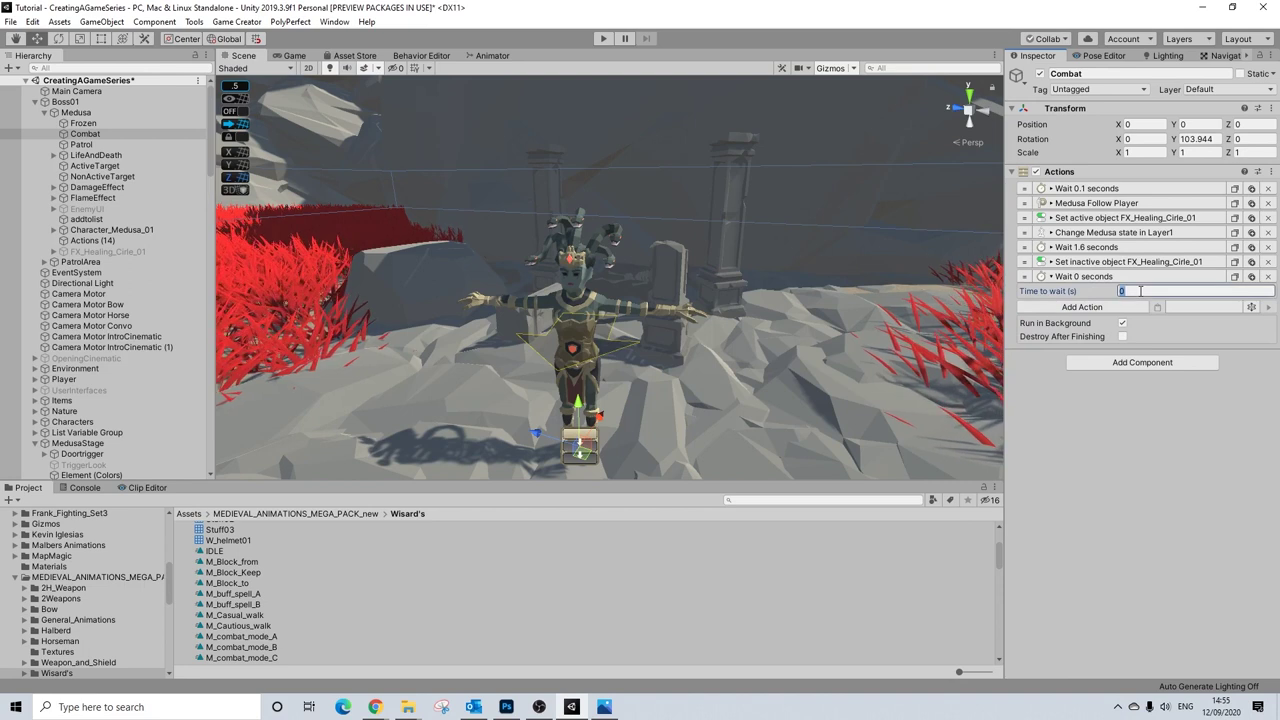
pyautogui.click(1085, 281)
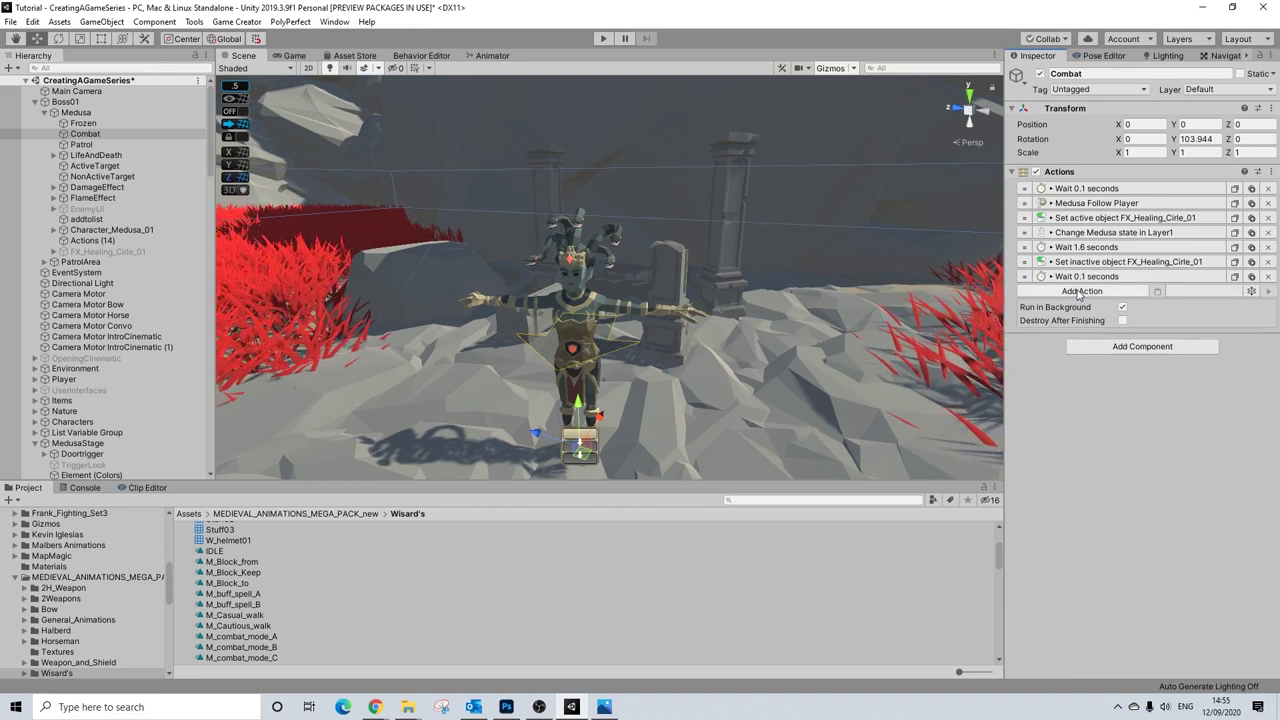
# - Add a Character Rotate Towards action that turns Medusa towards the Player
pyautogui.click(1078, 291)
pyautogui.write('rotat')
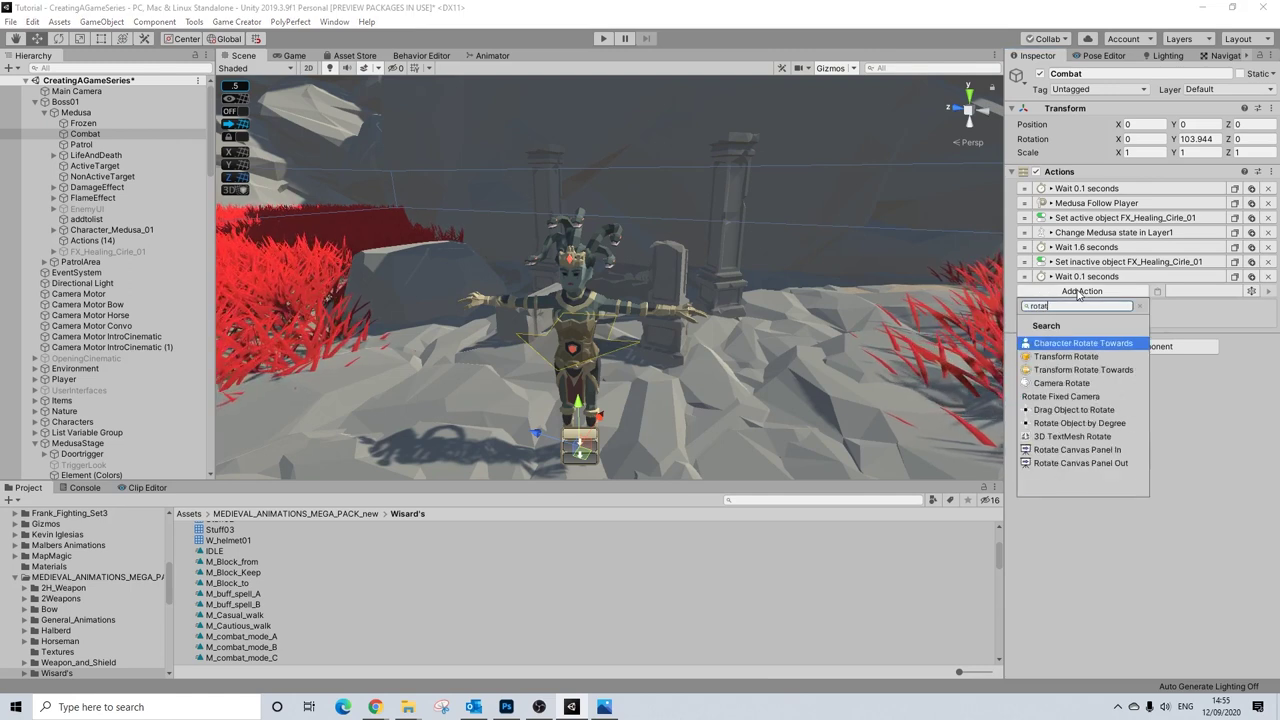
pyautogui.click(1064, 343)
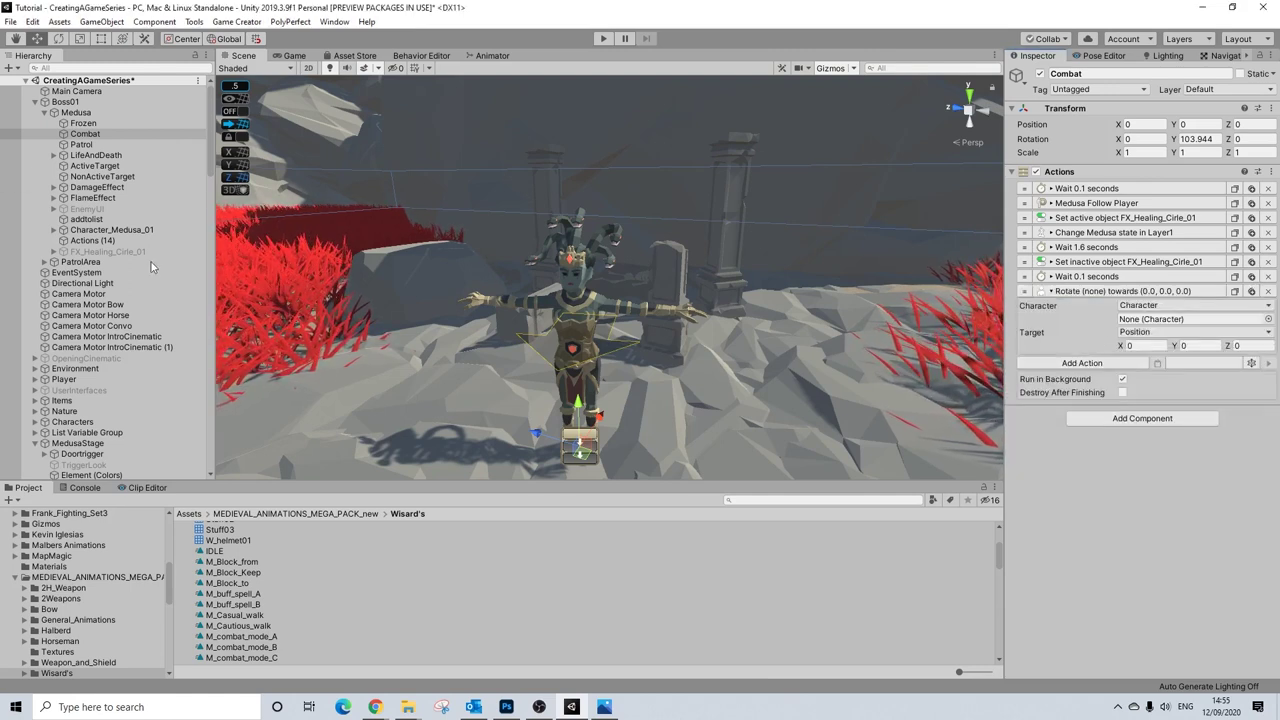
pyautogui.moveTo(72, 116); pyautogui.dragTo(1162, 320)
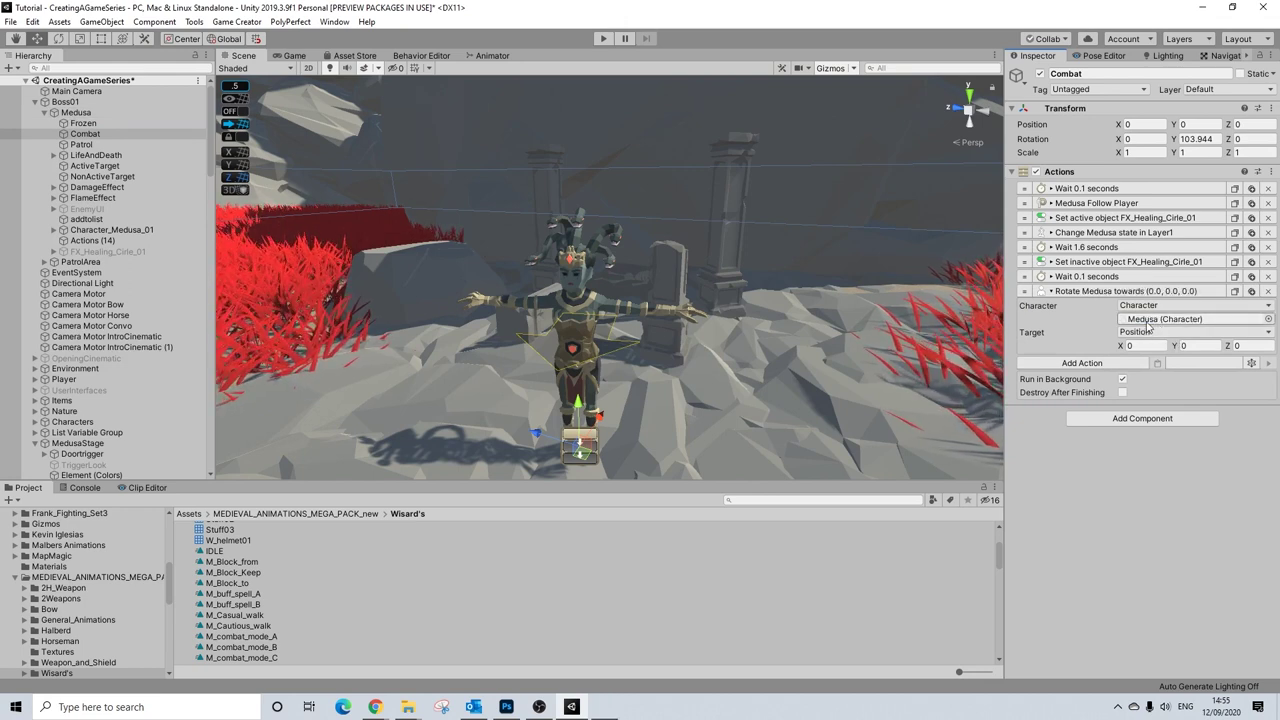
pyautogui.click(1141, 332)
pyautogui.click(1140, 342)
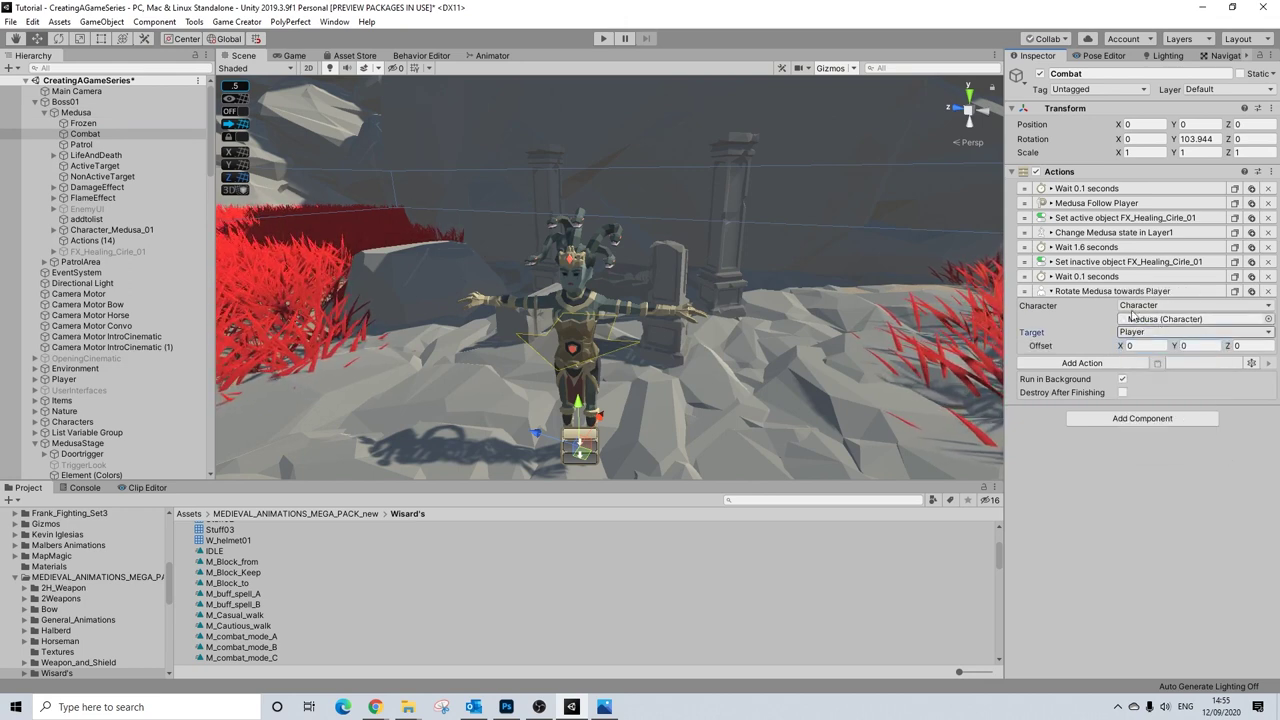
pyautogui.click(1090, 291)
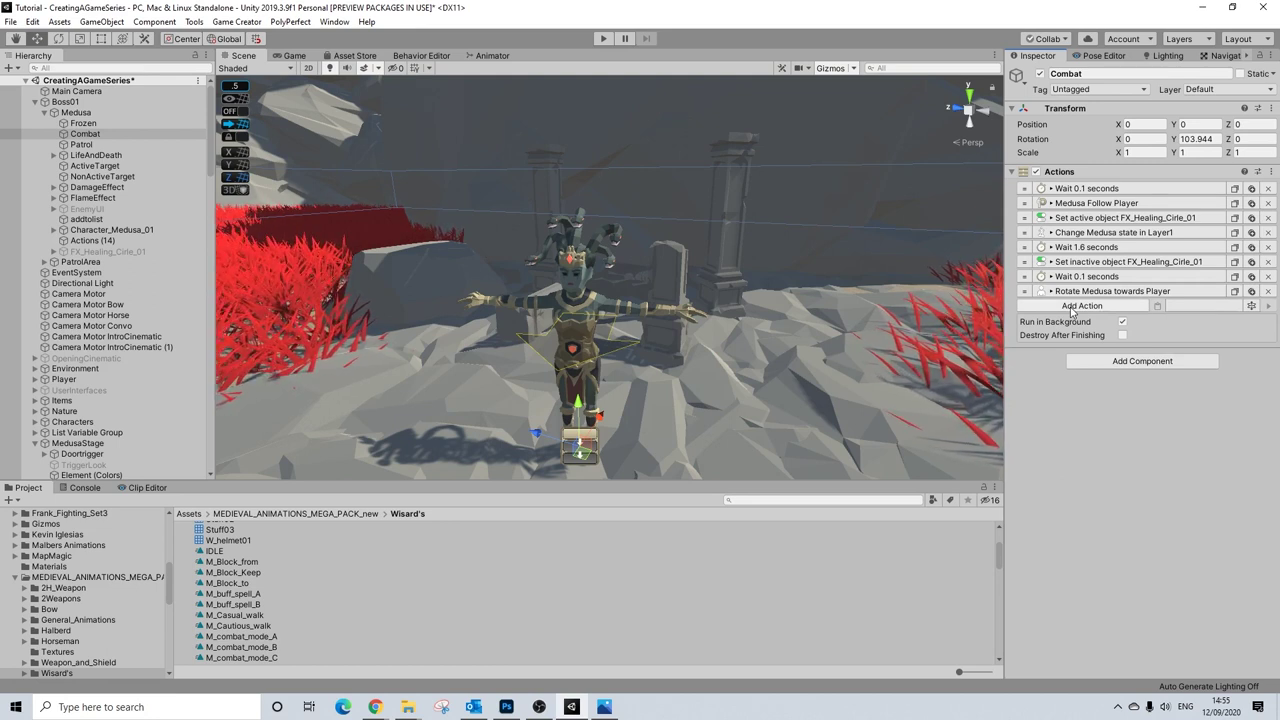
# - Copy Medusa's state change action and paste it at the end of the Combat list
pyautogui.click(1071, 307)
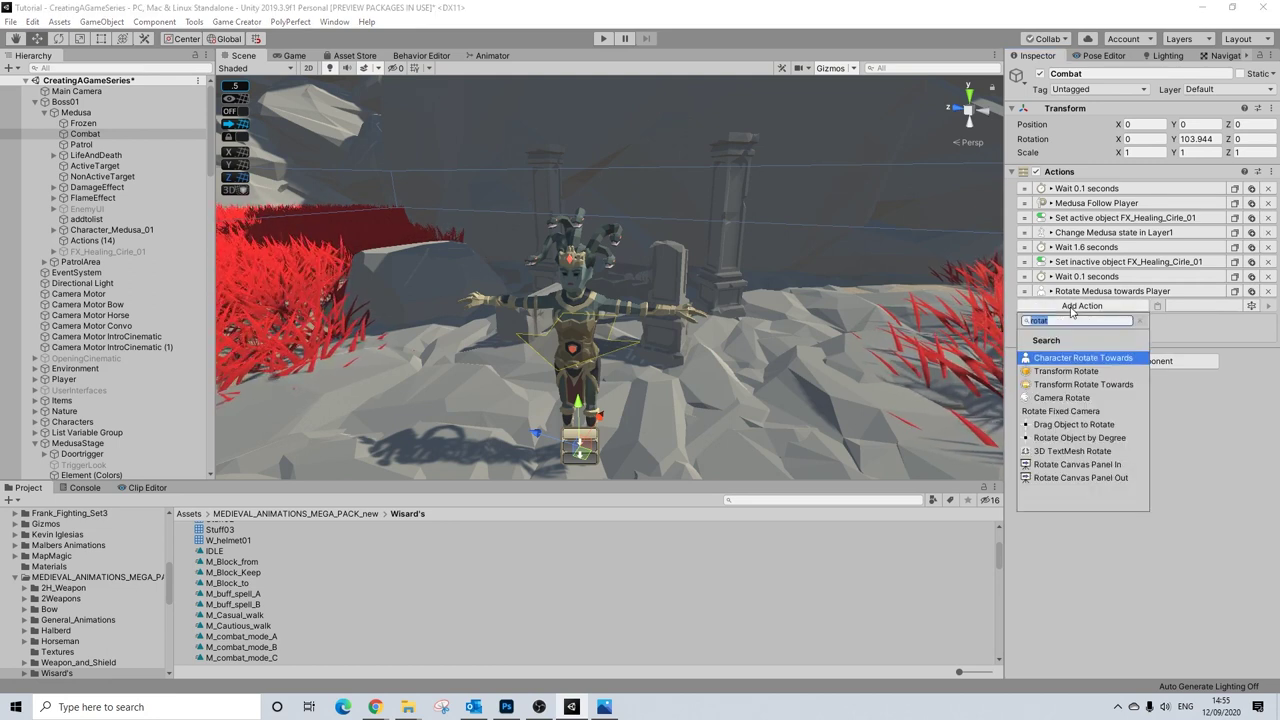
pyautogui.write('state')
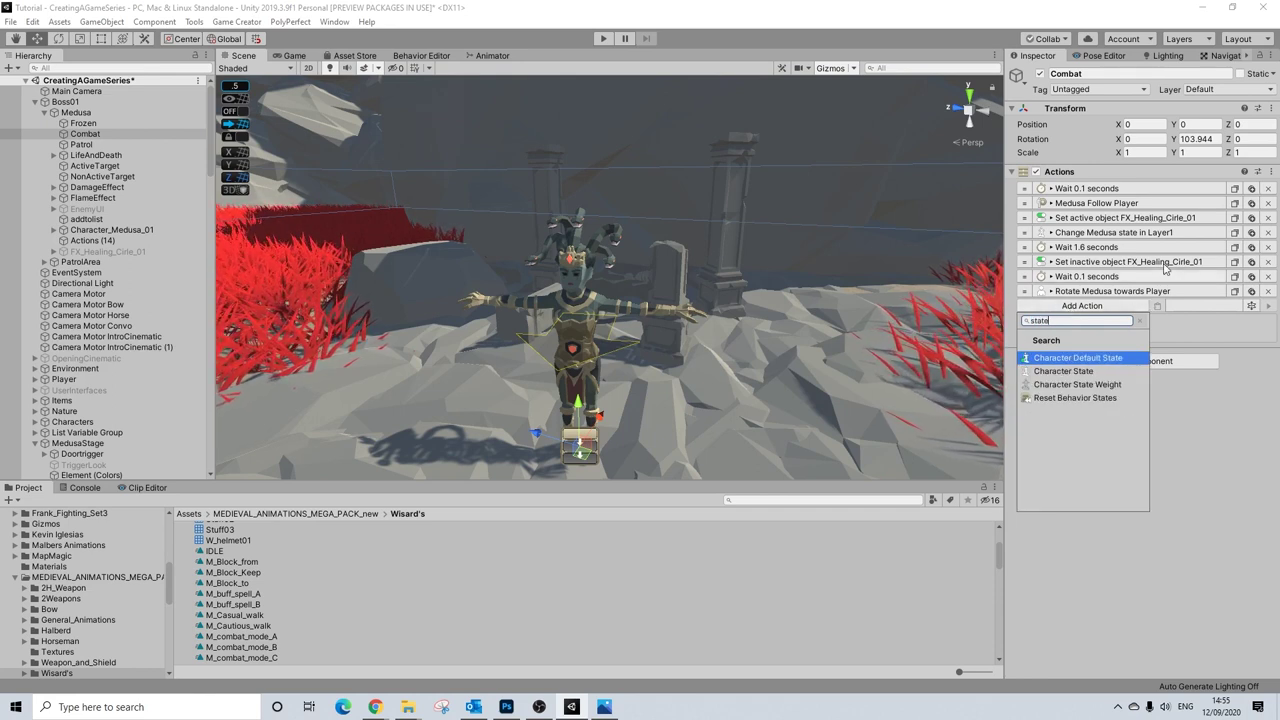
pyautogui.click(1236, 236)
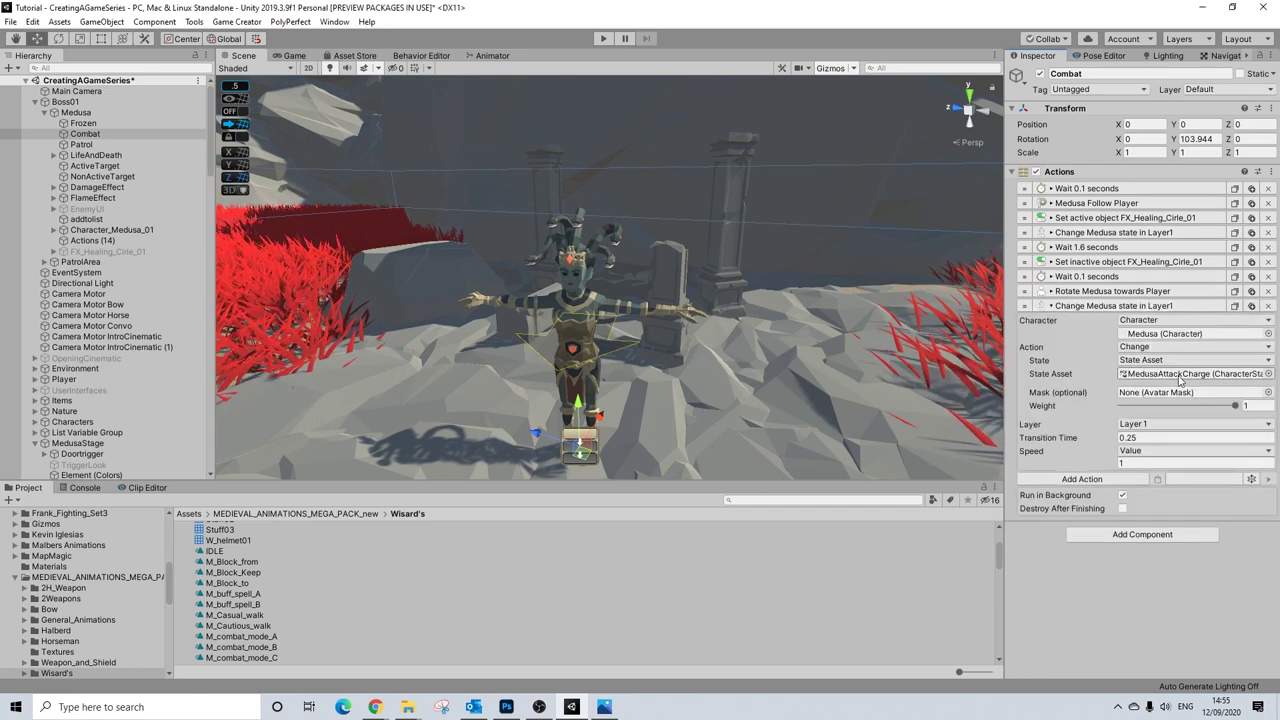
# - Set the state asset of the last Medusa state change action to MedusaAttackFreeze
pyautogui.click(1191, 397)
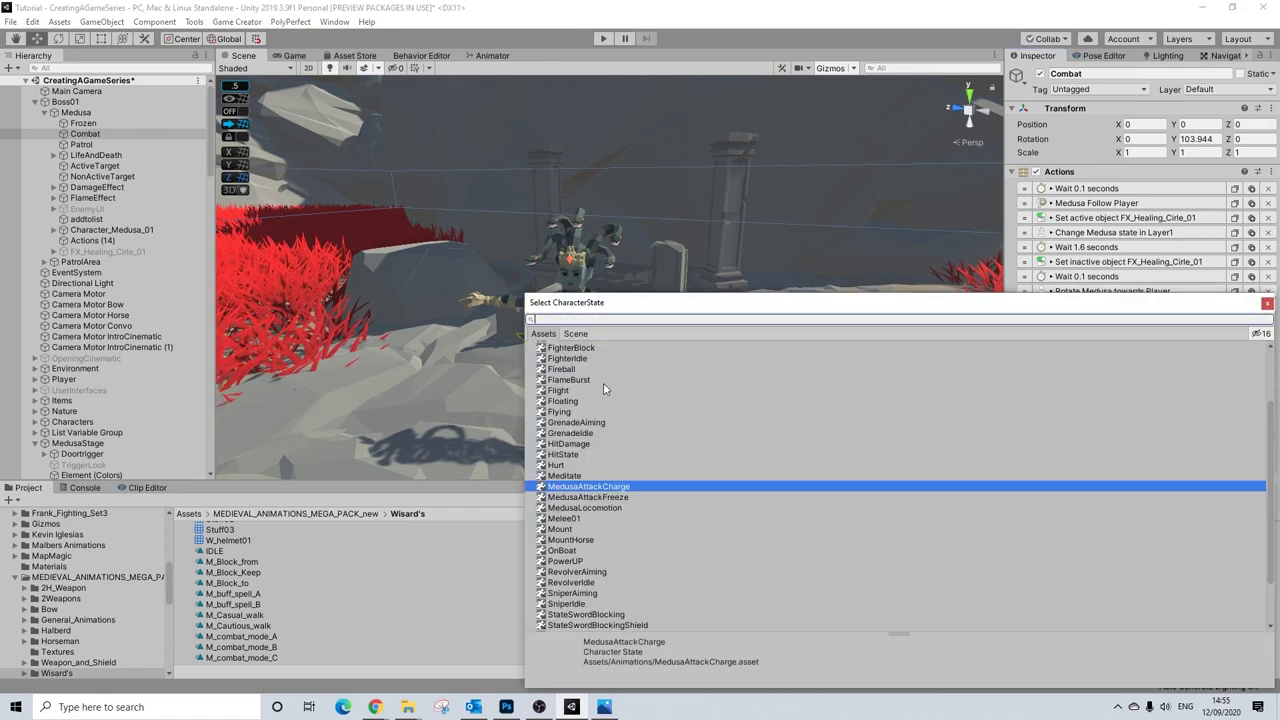
pyautogui.click(597, 497)
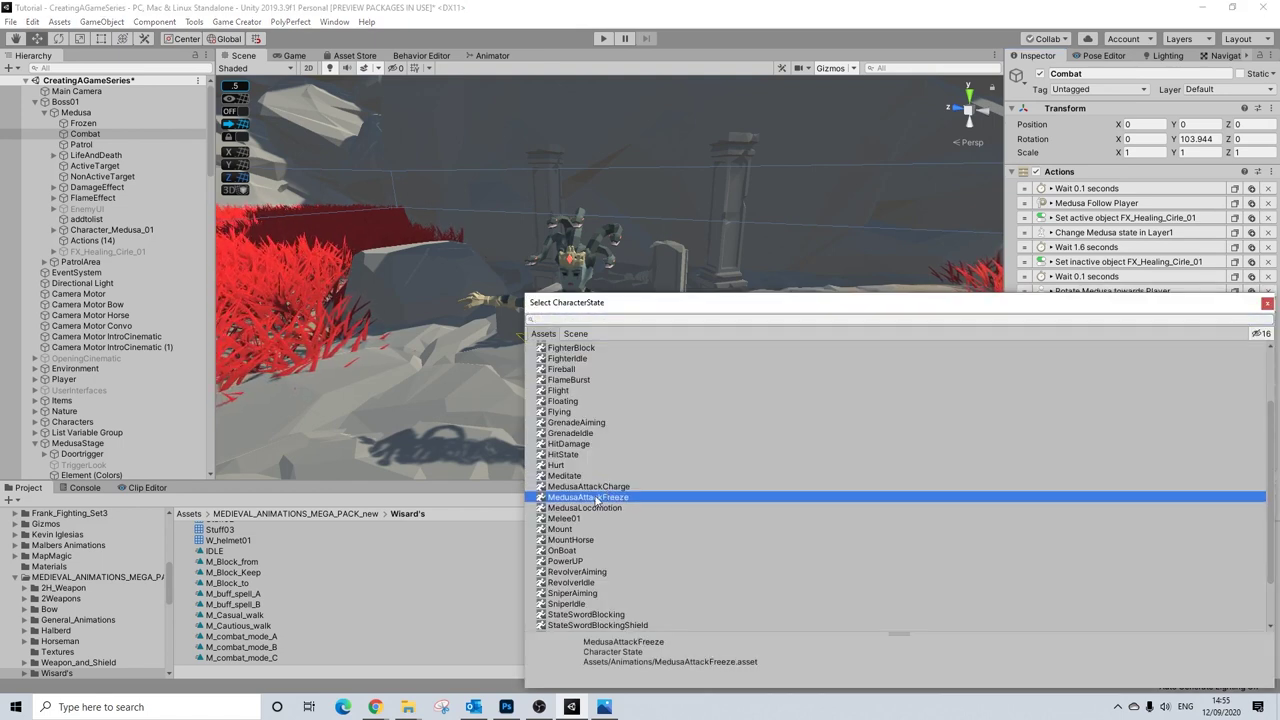
pyautogui.click(1266, 305)
# - Inspect the MedusaAttackFreeze state asset and preview its M_spell_cast_A animation clip
pyautogui.click(1190, 373)
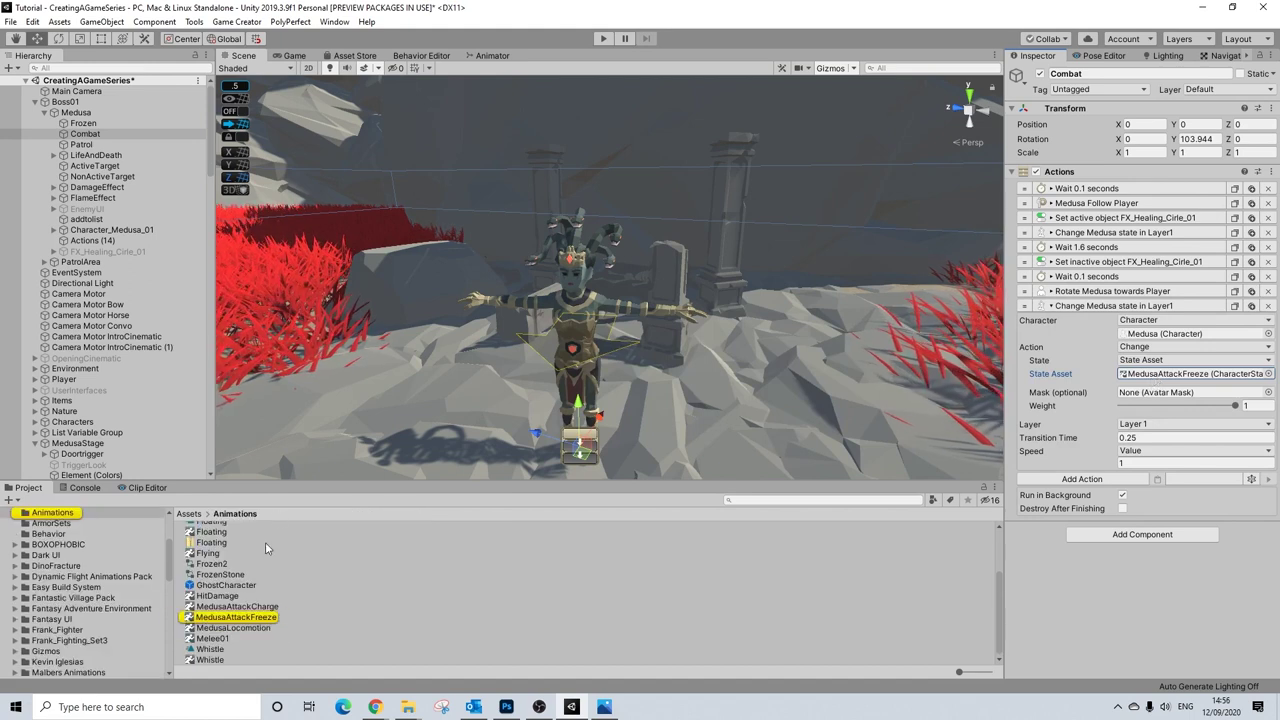
pyautogui.click(236, 617)
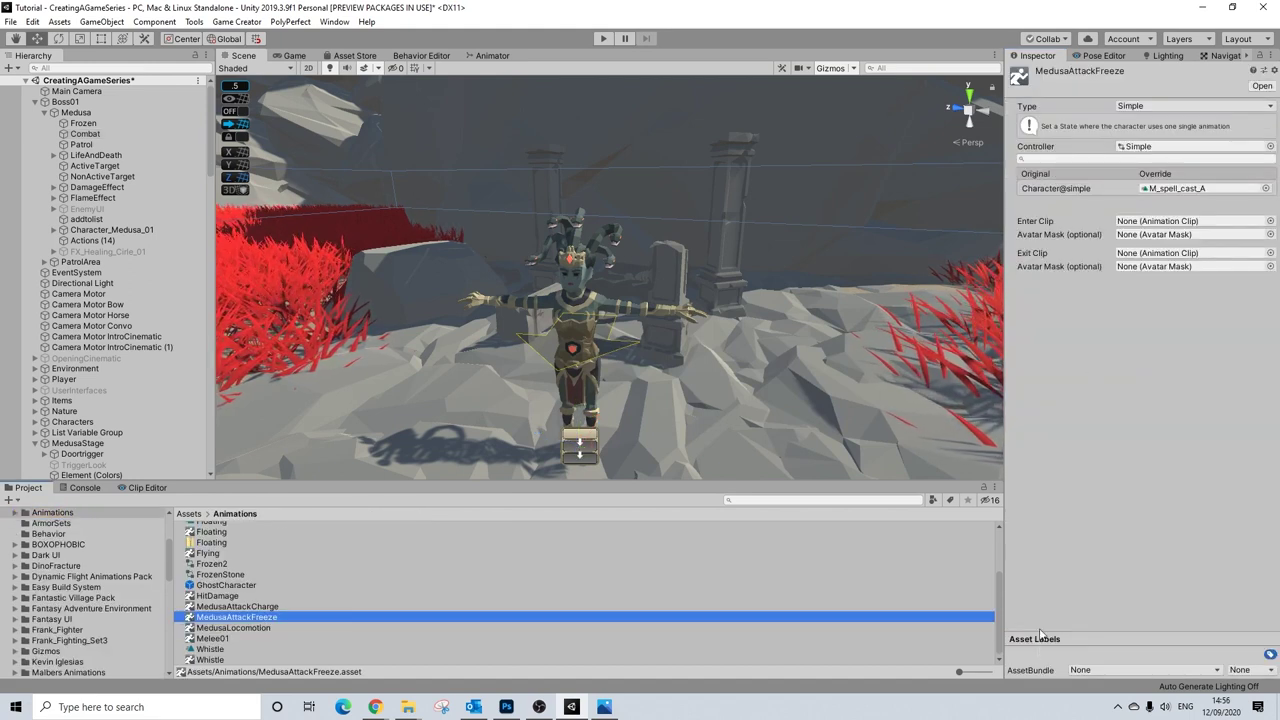
pyautogui.click(1122, 268)
pyautogui.click(262, 618)
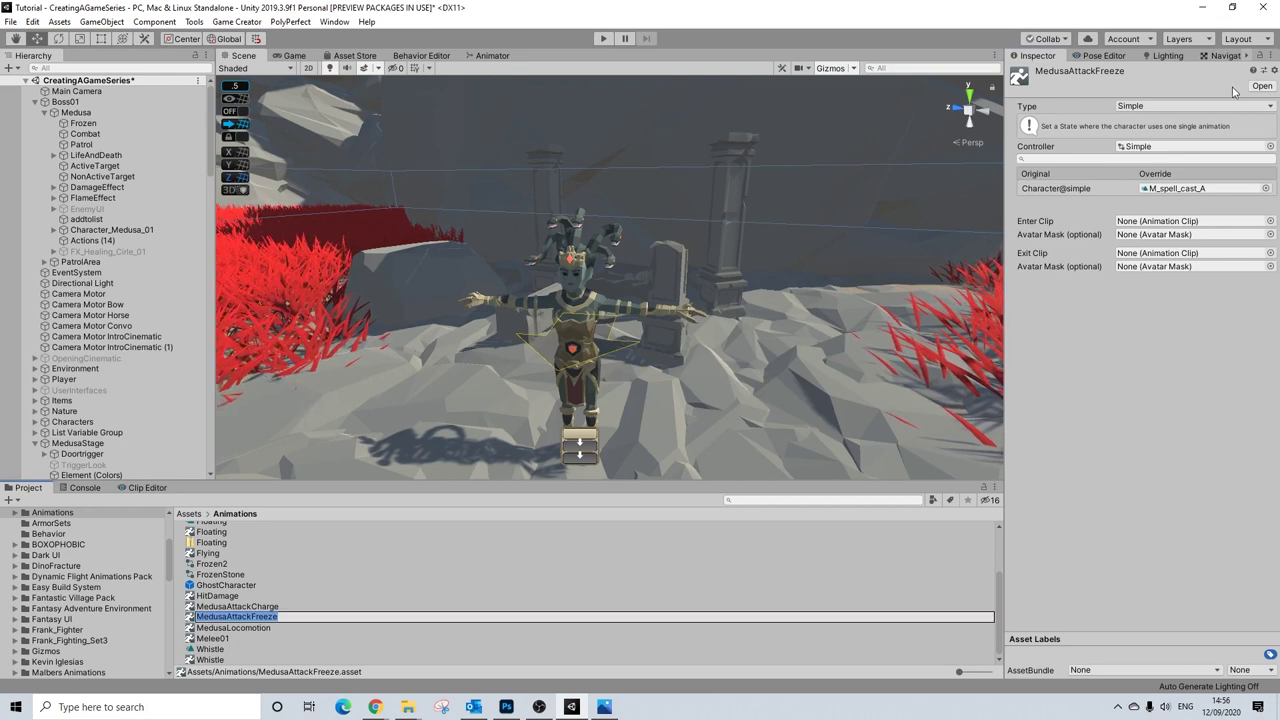
pyautogui.click(1177, 188)
pyautogui.doubleClick(1177, 188)
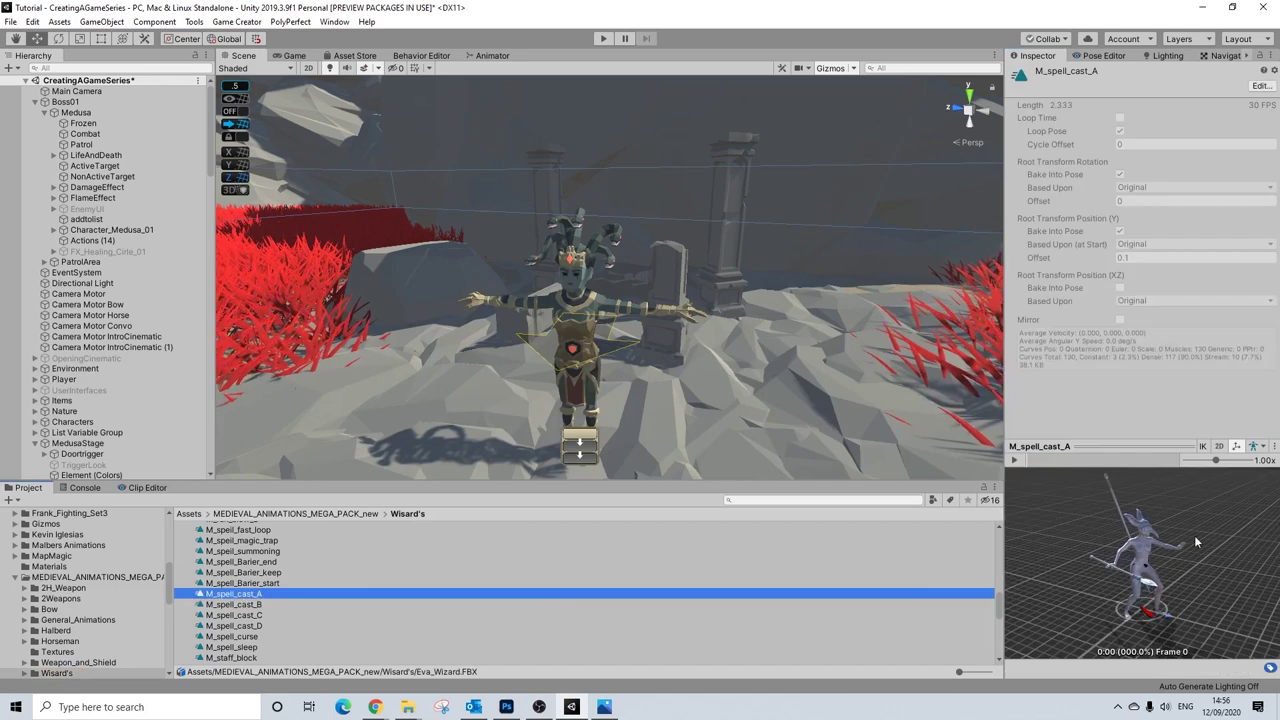
pyautogui.click(1060, 446)
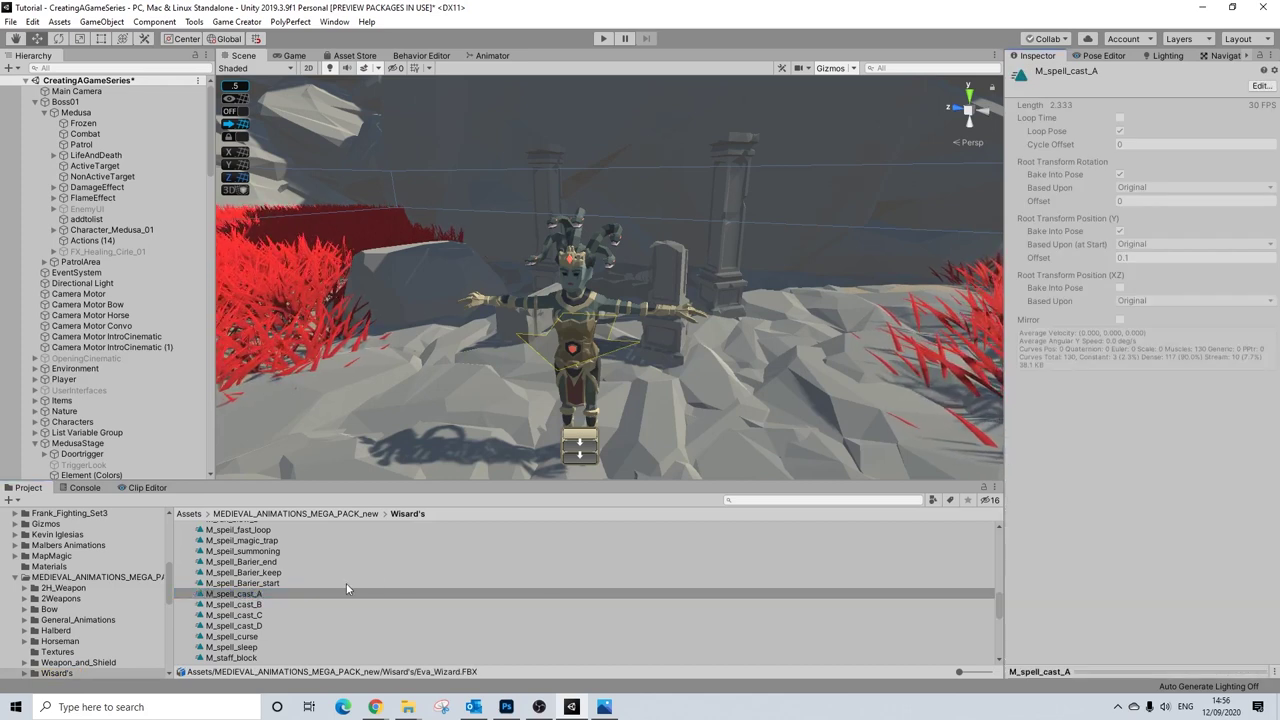
pyautogui.click(1067, 668)
pyautogui.click(1015, 460)
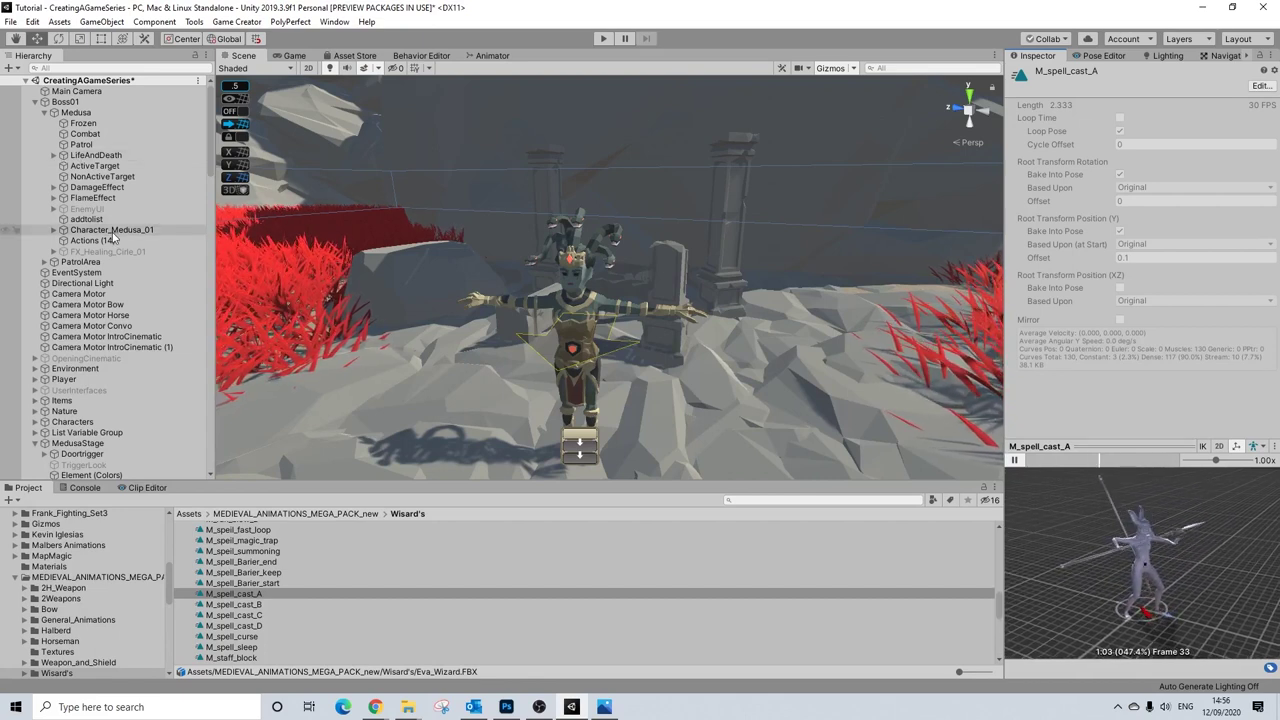
# - Return to Medusa's Combat object and collapse the last state change action
pyautogui.click(85, 133)
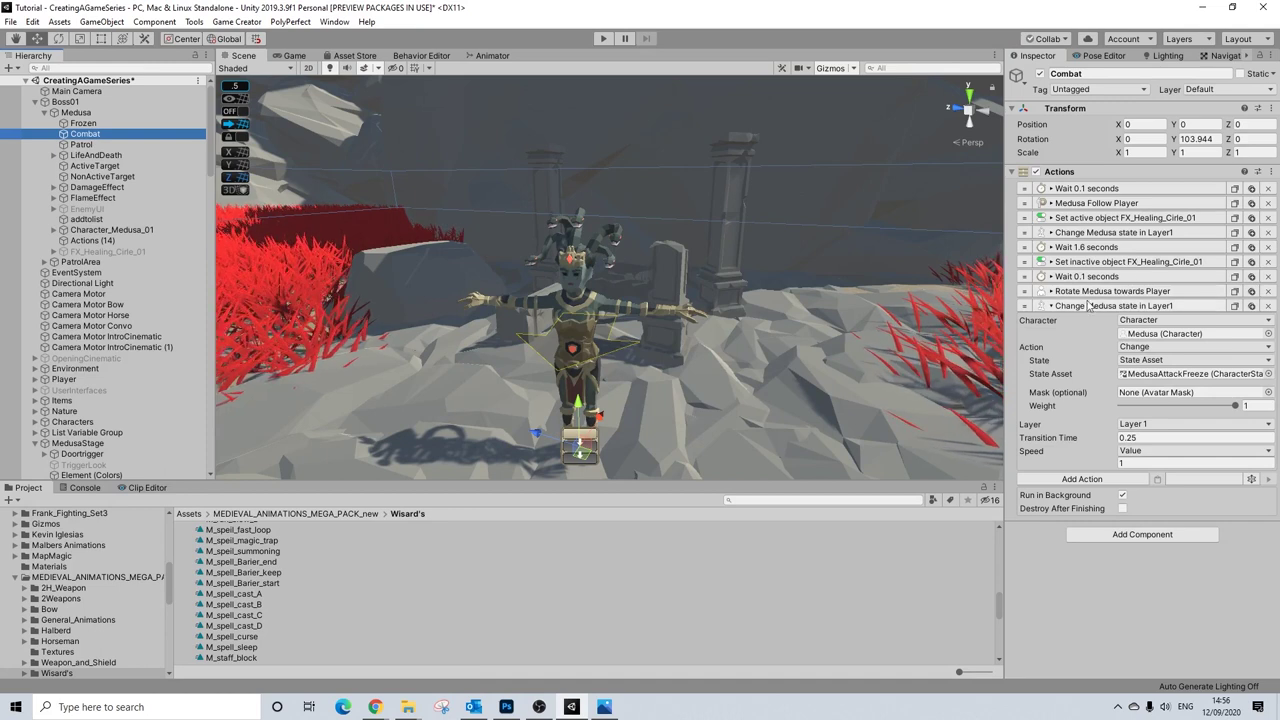
pyautogui.click(1117, 297)
pyautogui.click(1116, 297)
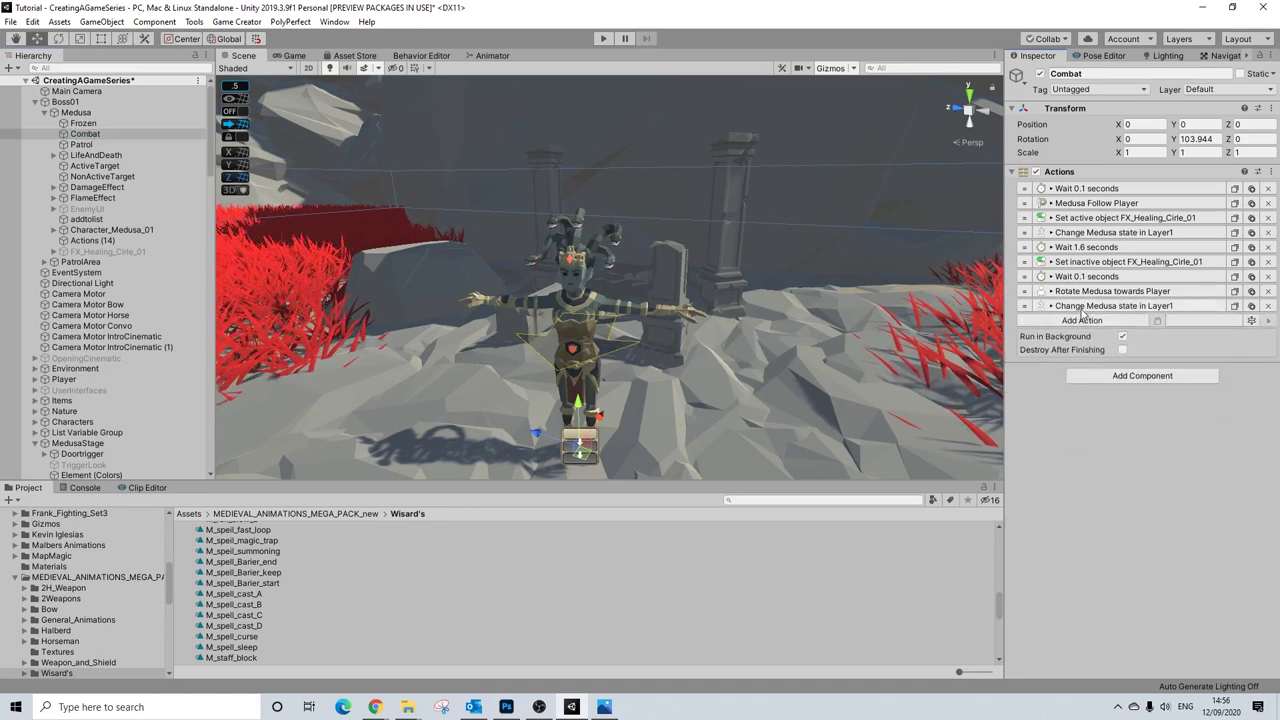
pyautogui.click(1081, 309)
pyautogui.click(1081, 310)
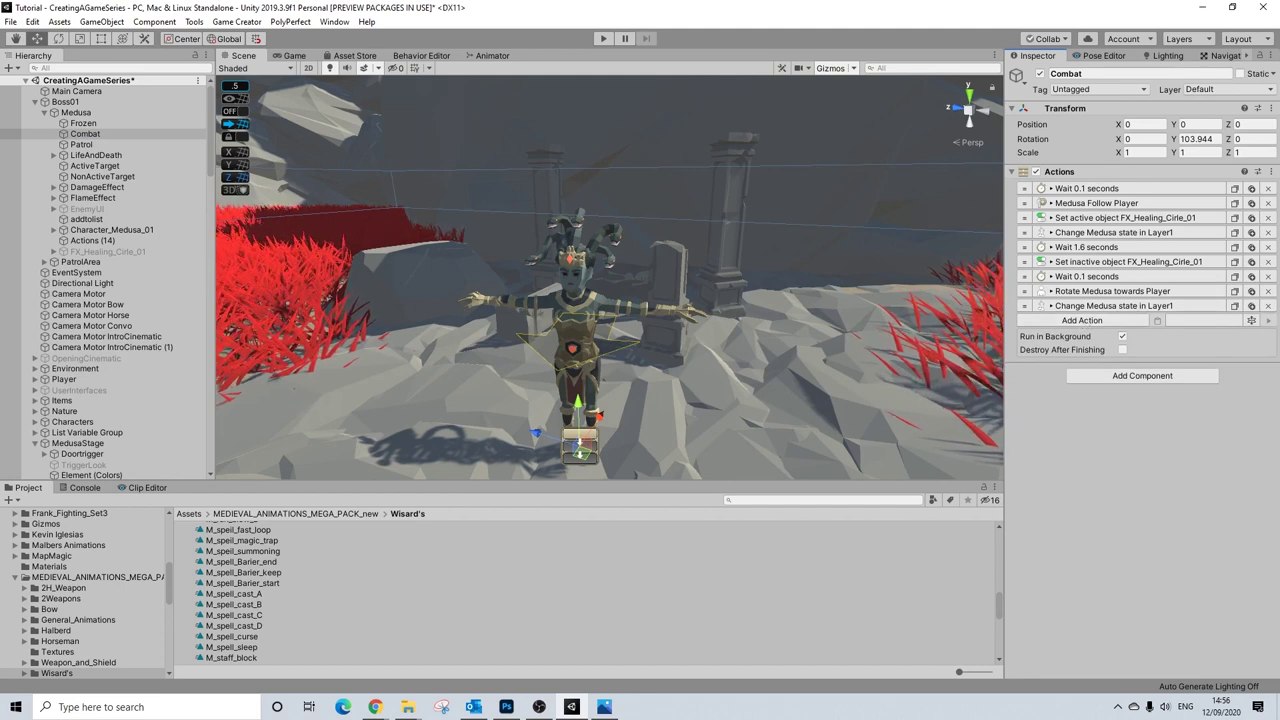
# - Add a Wait action of 0.5 seconds after the MedusaAttackFreeze state change
pyautogui.click(1059, 321)
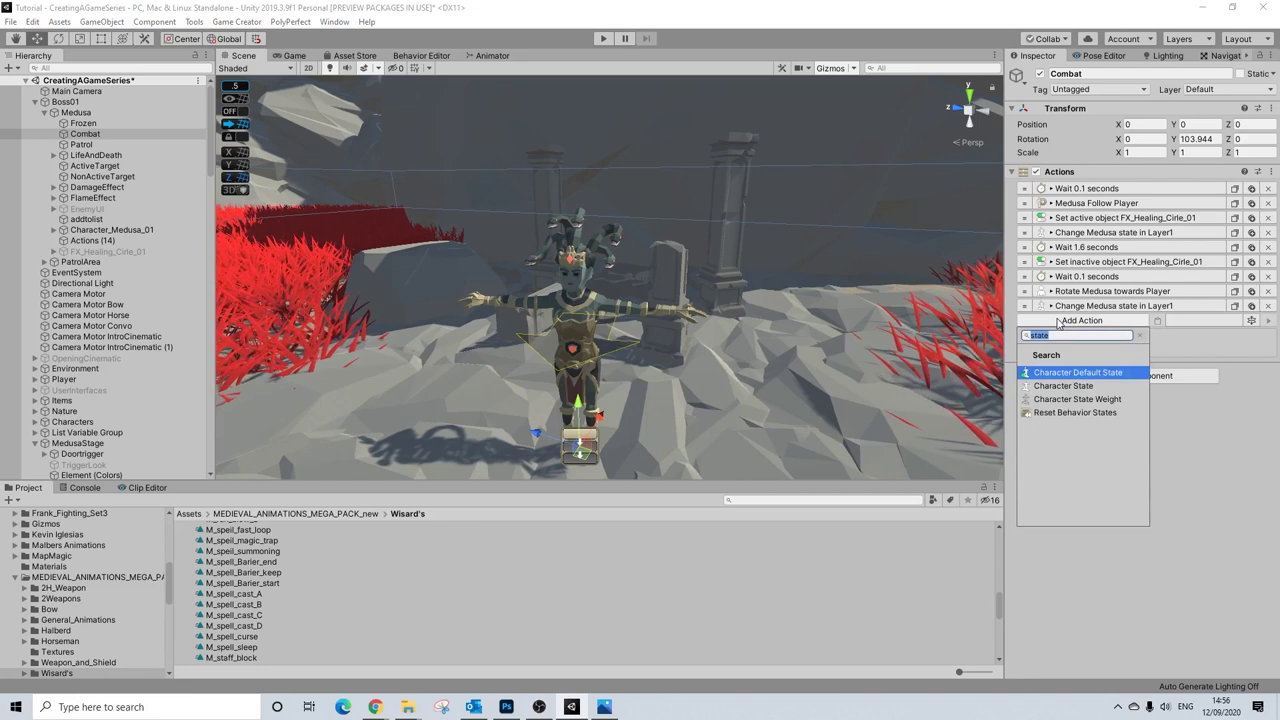
pyautogui.write('0.3')
pyautogui.click(1059, 321)
pyautogui.click(1059, 321)
pyautogui.write('wait')
pyautogui.press('Return')
pyautogui.click(1147, 335)
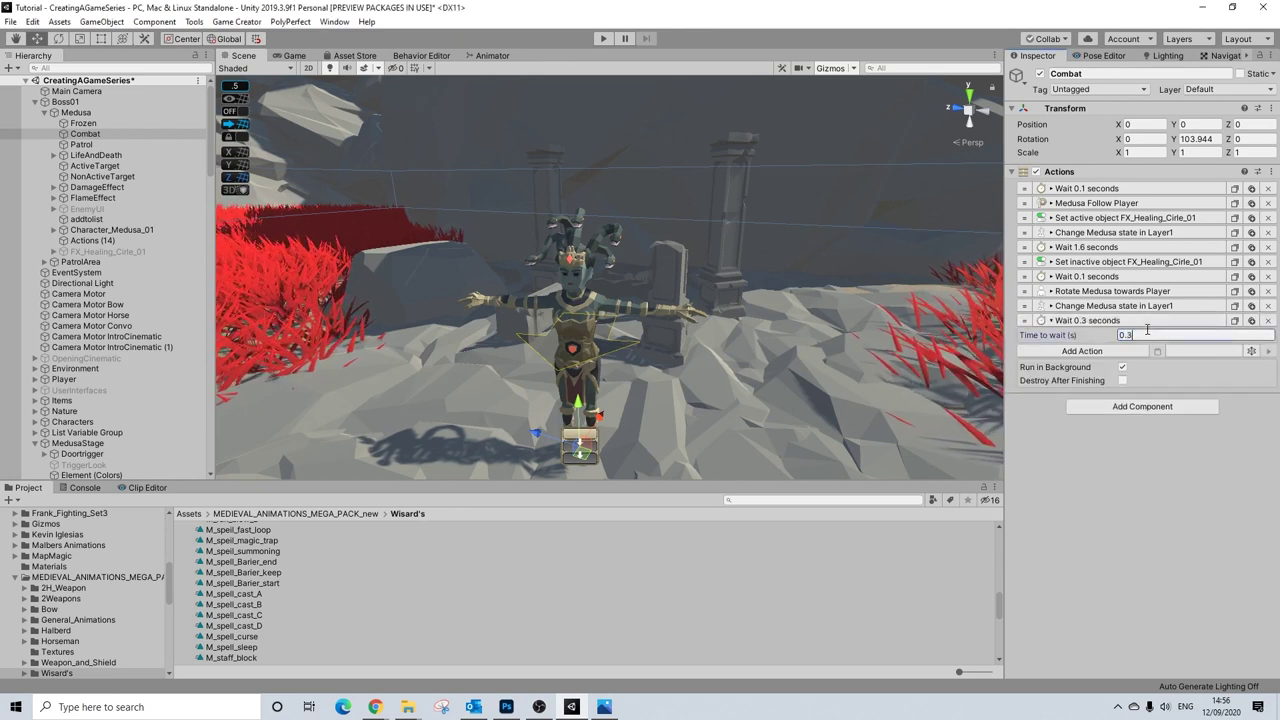
pyautogui.press('BackSpace')
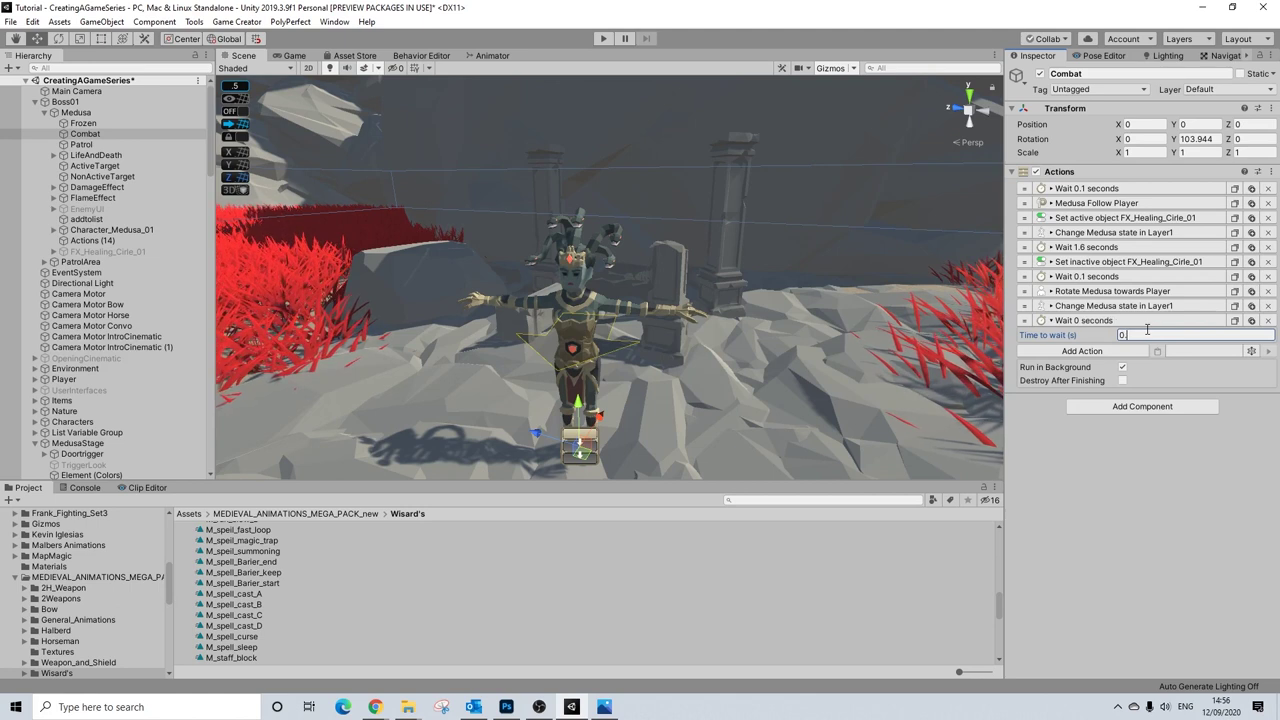
pyautogui.click(1088, 320)
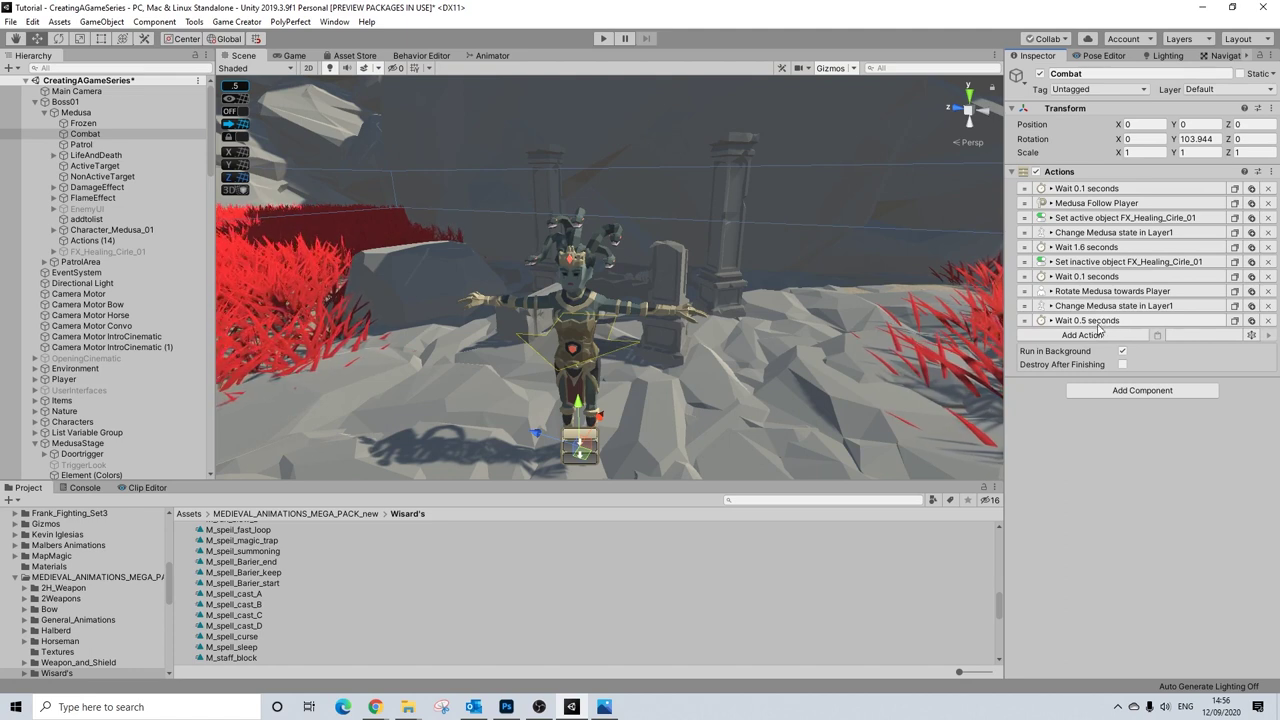
# - Add an Instantiate action after the 0.5-second wait in the Combat list
pyautogui.click(1083, 334)
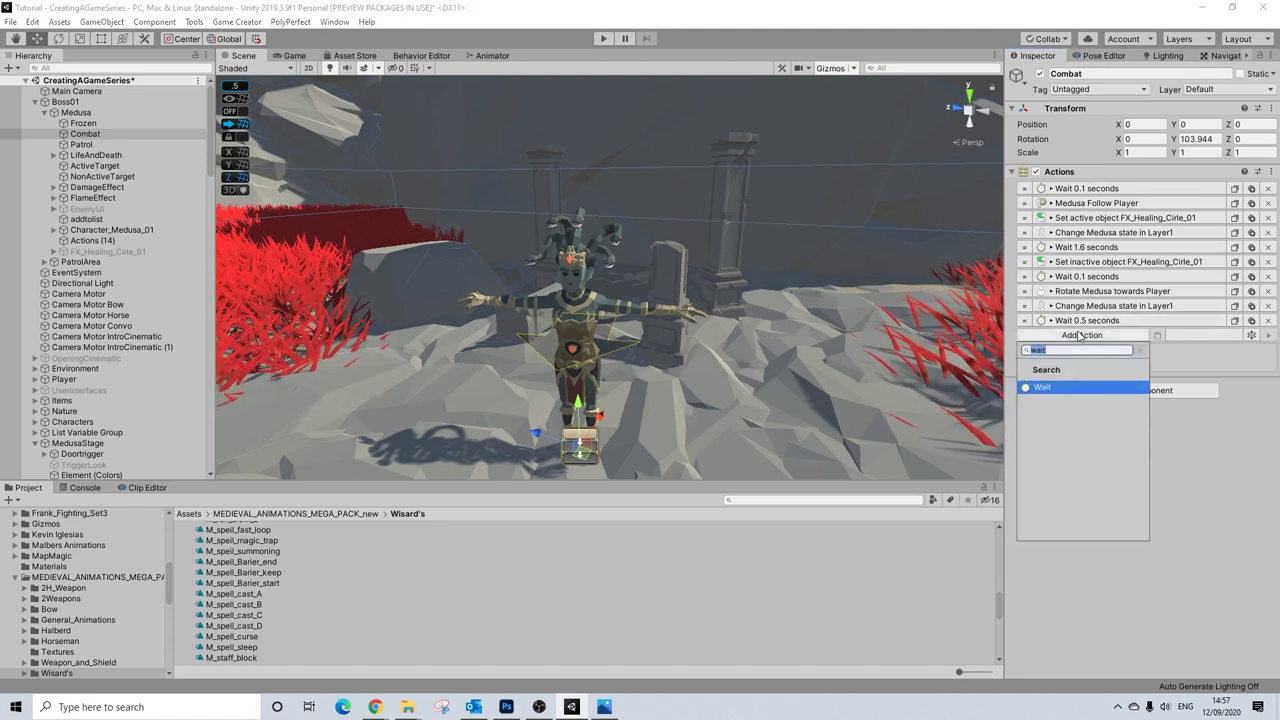
pyautogui.write('indys')
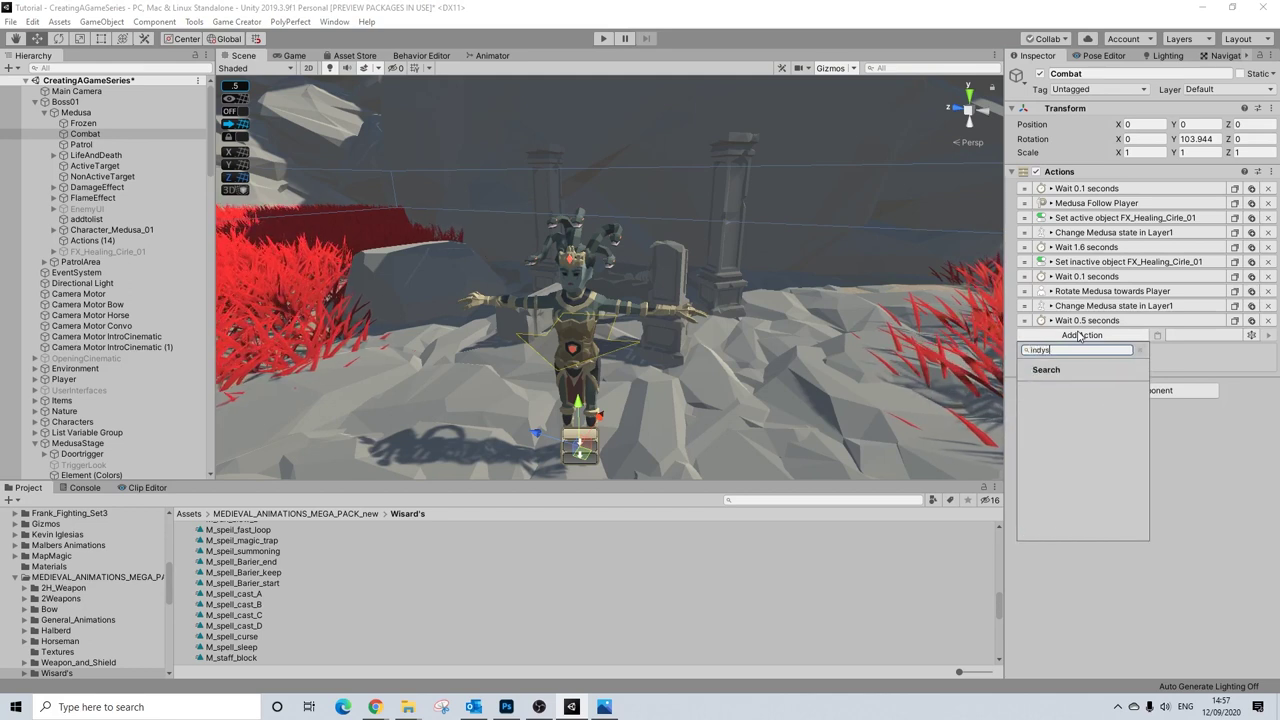
pyautogui.press('BackSpace')
pyautogui.press('BackSpace')
pyautogui.write('sta')
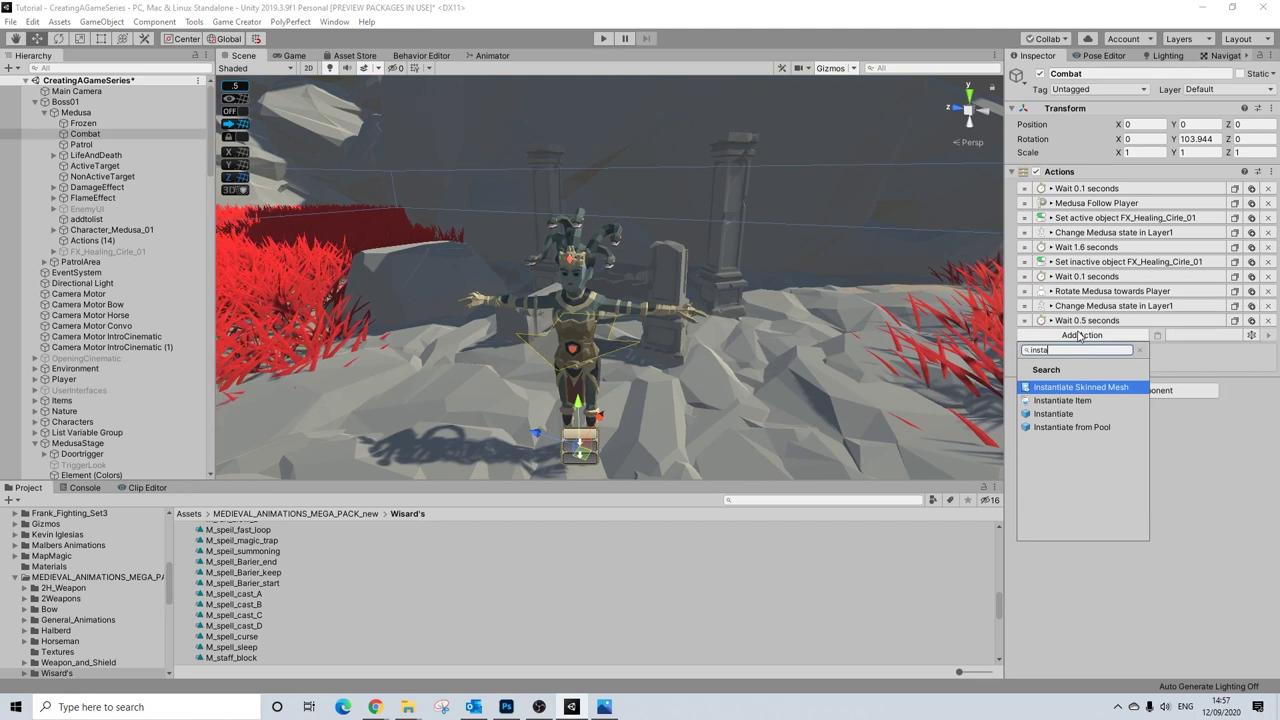
pyautogui.click(1058, 413)
# - Set the Instantiate action's Init Location to Medusa's Transform with a Y offset of 1, leaving the prefab empty
pyautogui.click(1090, 335)
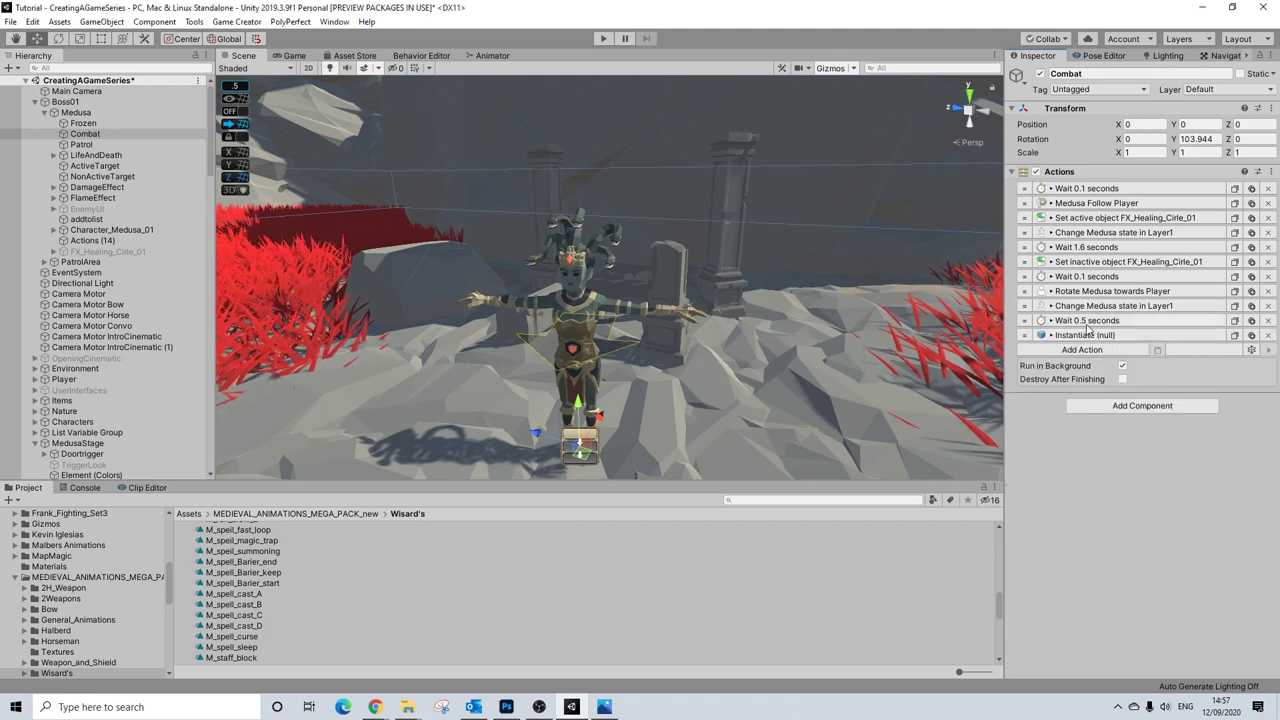
pyautogui.click(1085, 335)
pyautogui.click(1190, 375)
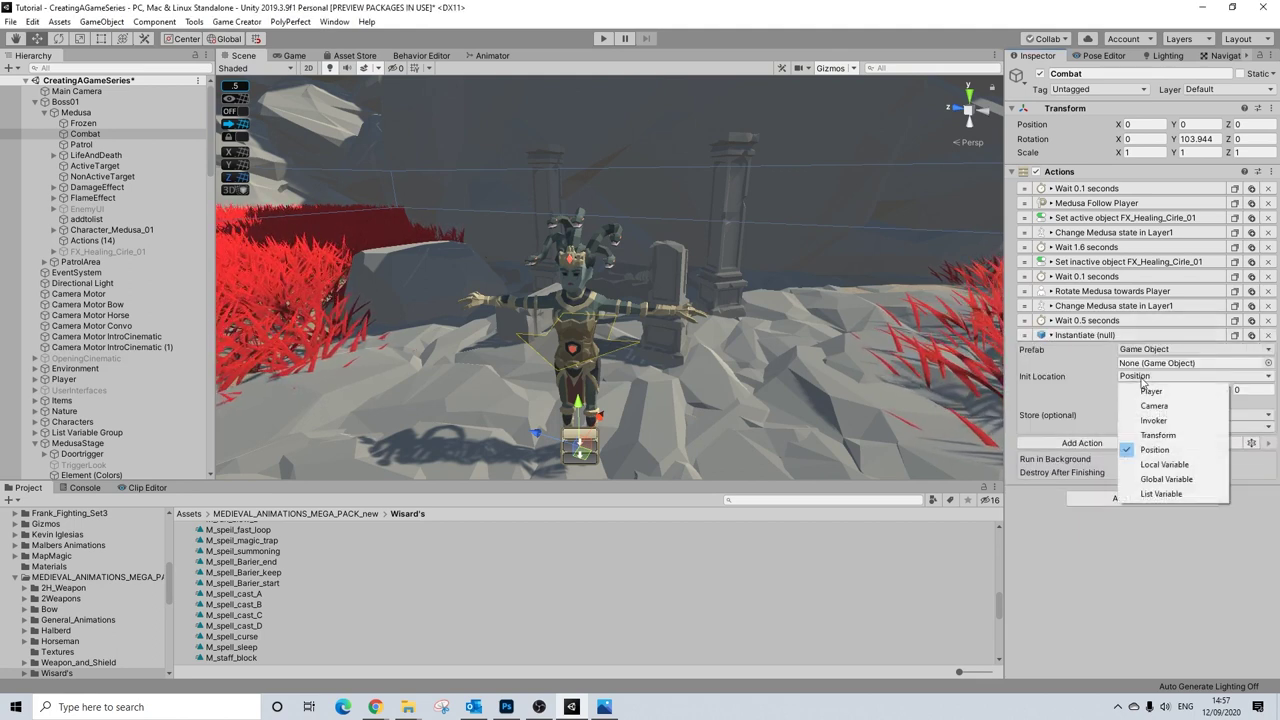
pyautogui.click(1140, 434)
pyautogui.moveTo(85, 133); pyautogui.dragTo(1176, 391)
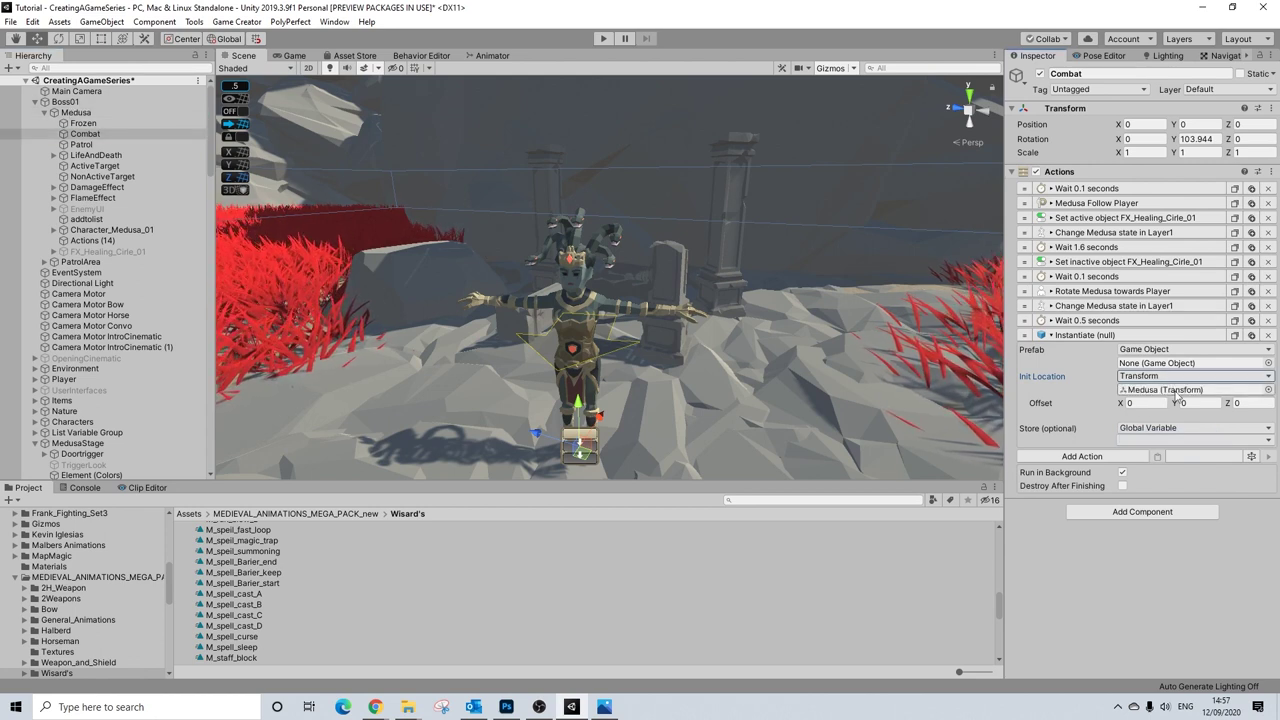
pyautogui.click(1196, 403)
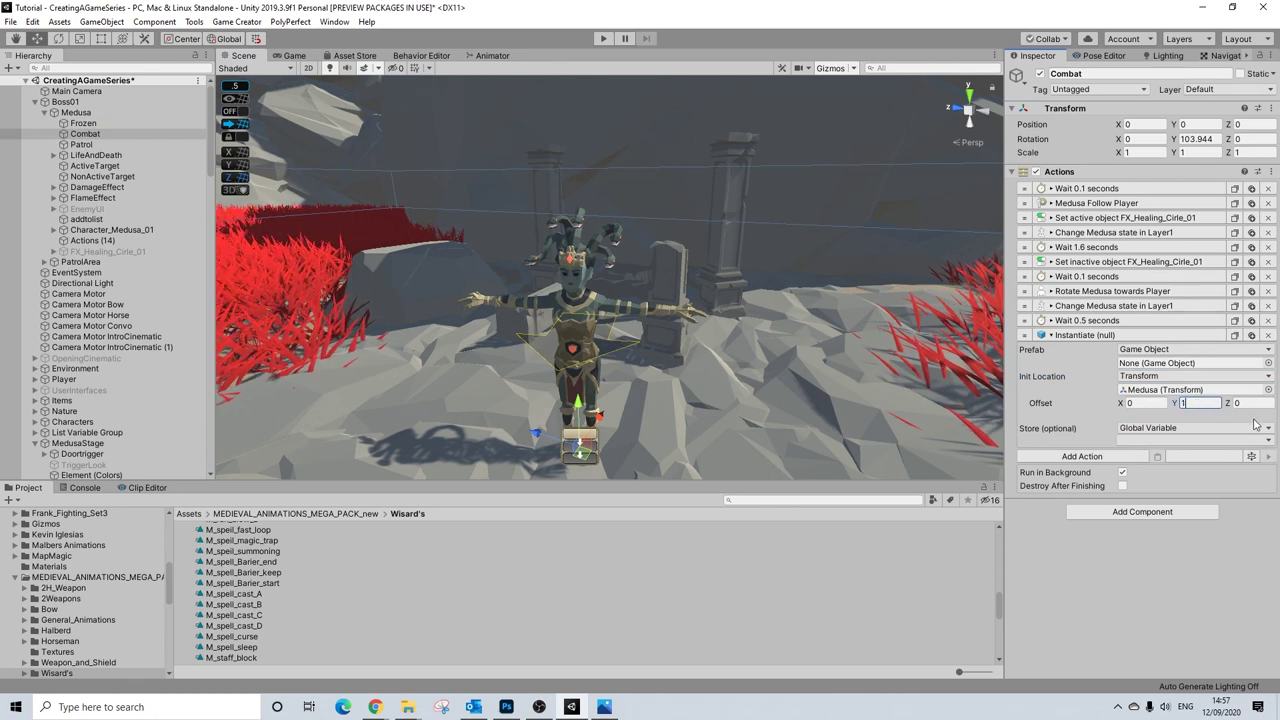
pyautogui.write('1')
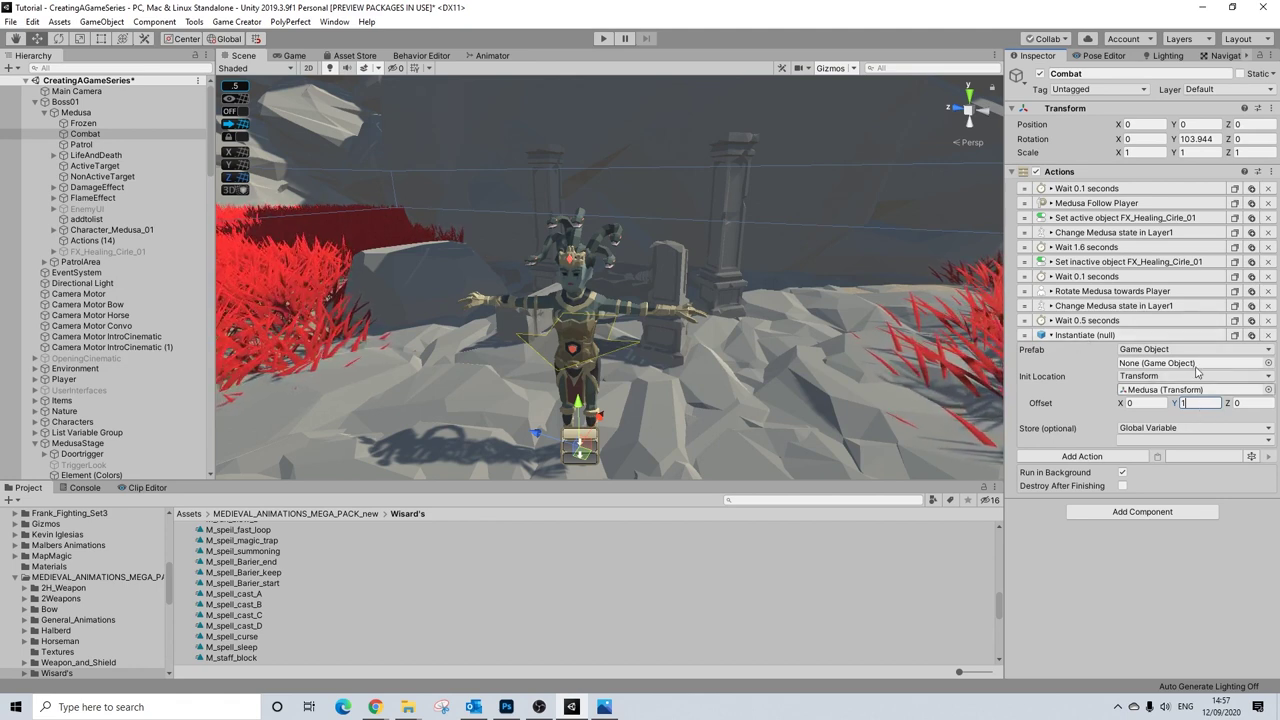
pyautogui.click(1080, 336)
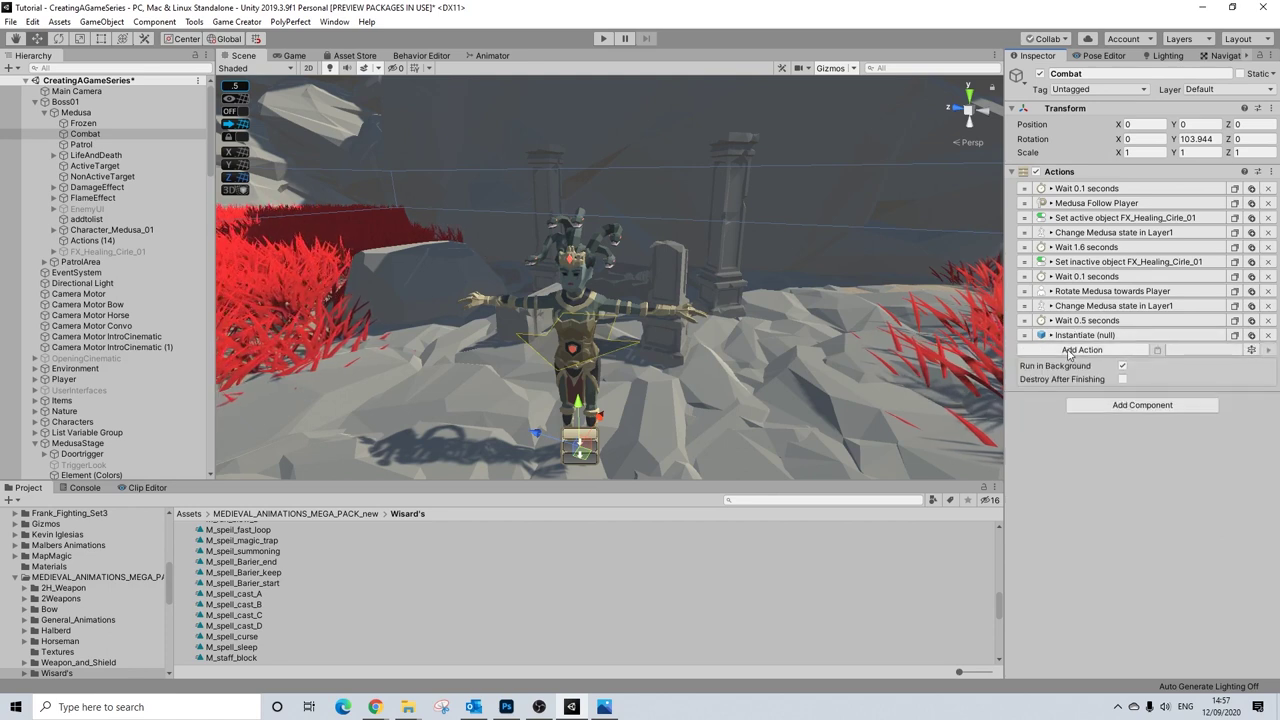
# - Add a Wait action of 2 seconds after the Instantiate action
pyautogui.click(1068, 350)
pyautogui.write('wait')
pyautogui.press('Return')
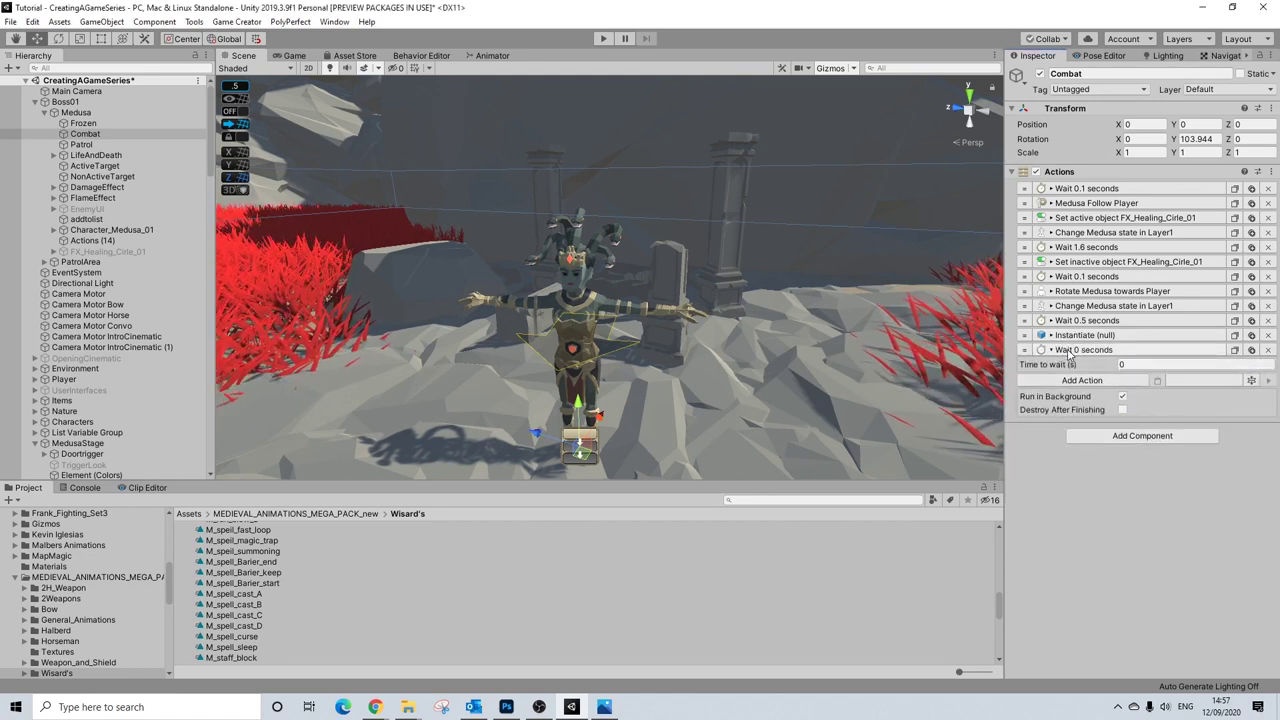
pyautogui.click(1131, 365)
pyautogui.write('2')
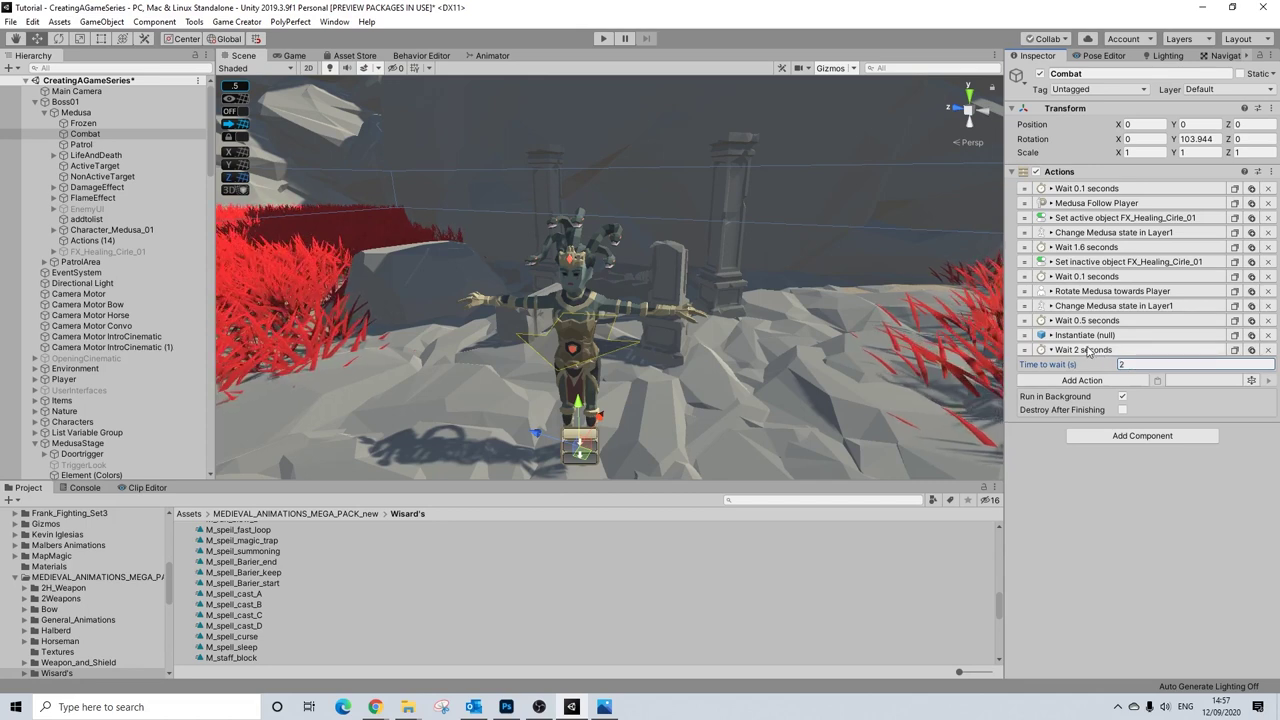
pyautogui.click(1088, 350)
pyautogui.click(1074, 365)
pyautogui.write('rot')
pyautogui.click(1204, 528)
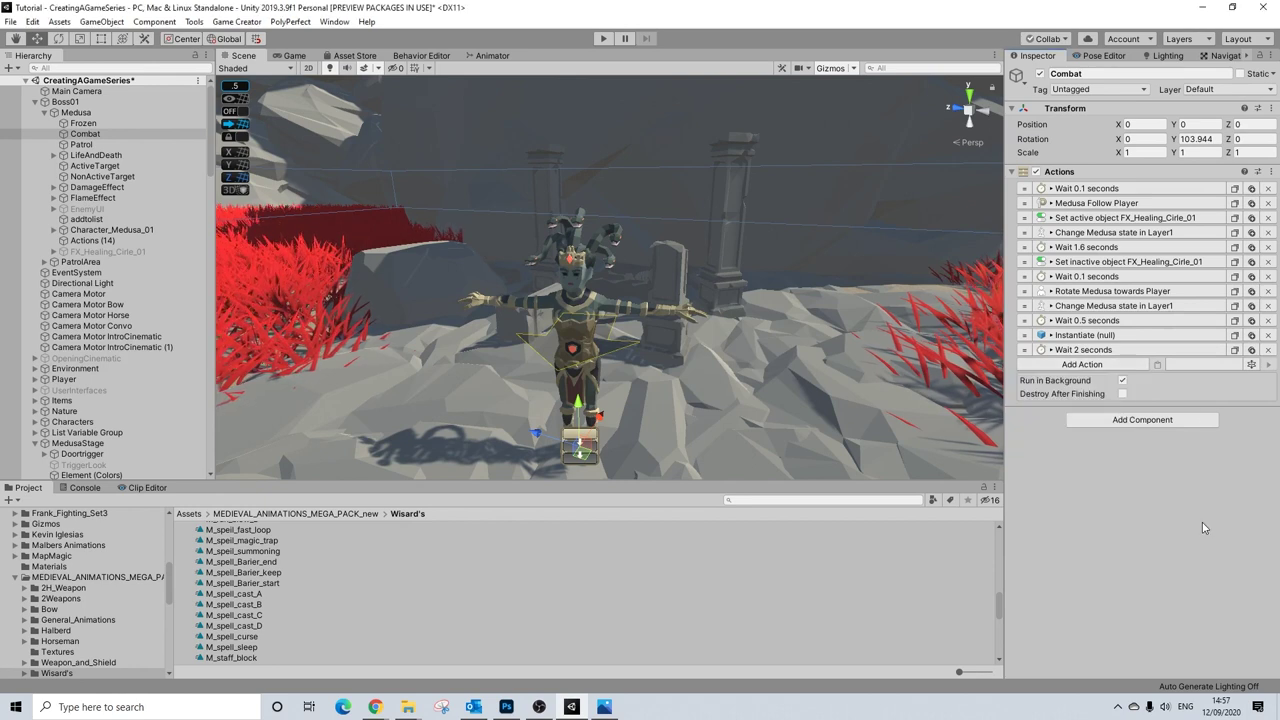
# - Duplicate the Rotate Medusa towards Player action and the MedusaAttackFreeze state change to the end of the Combat list
pyautogui.click(1236, 291)
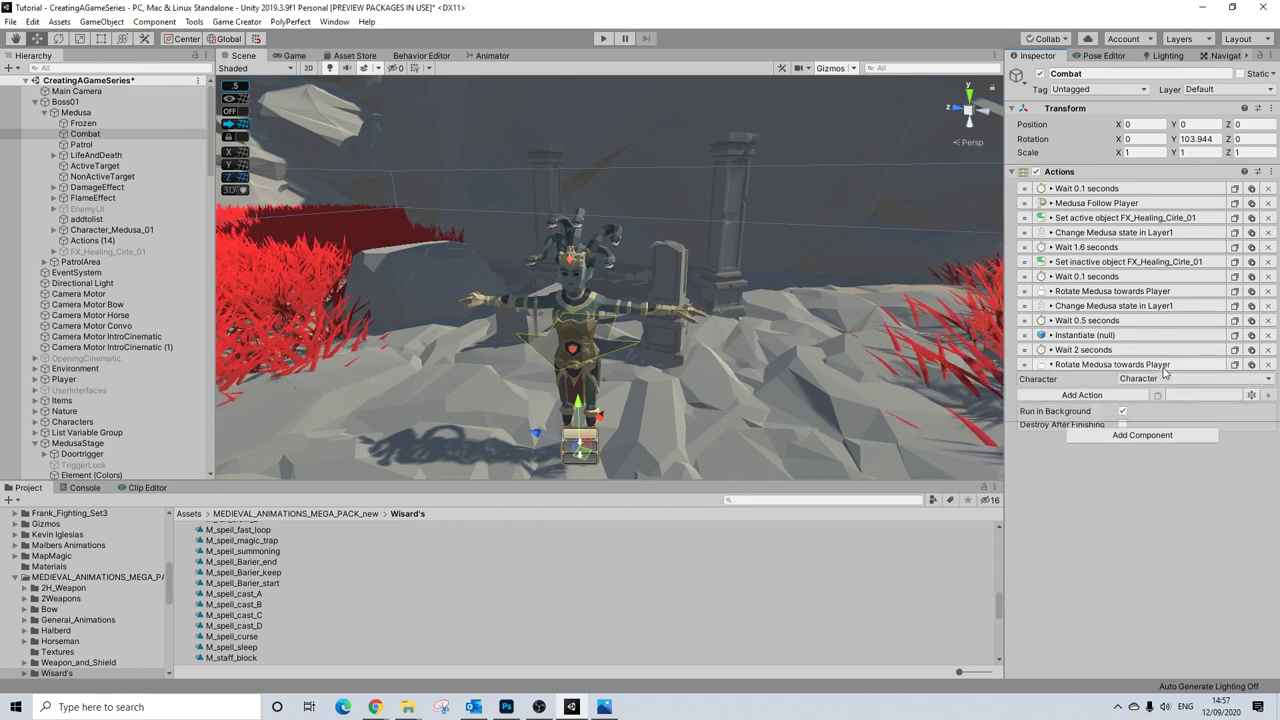
pyautogui.click(1160, 364)
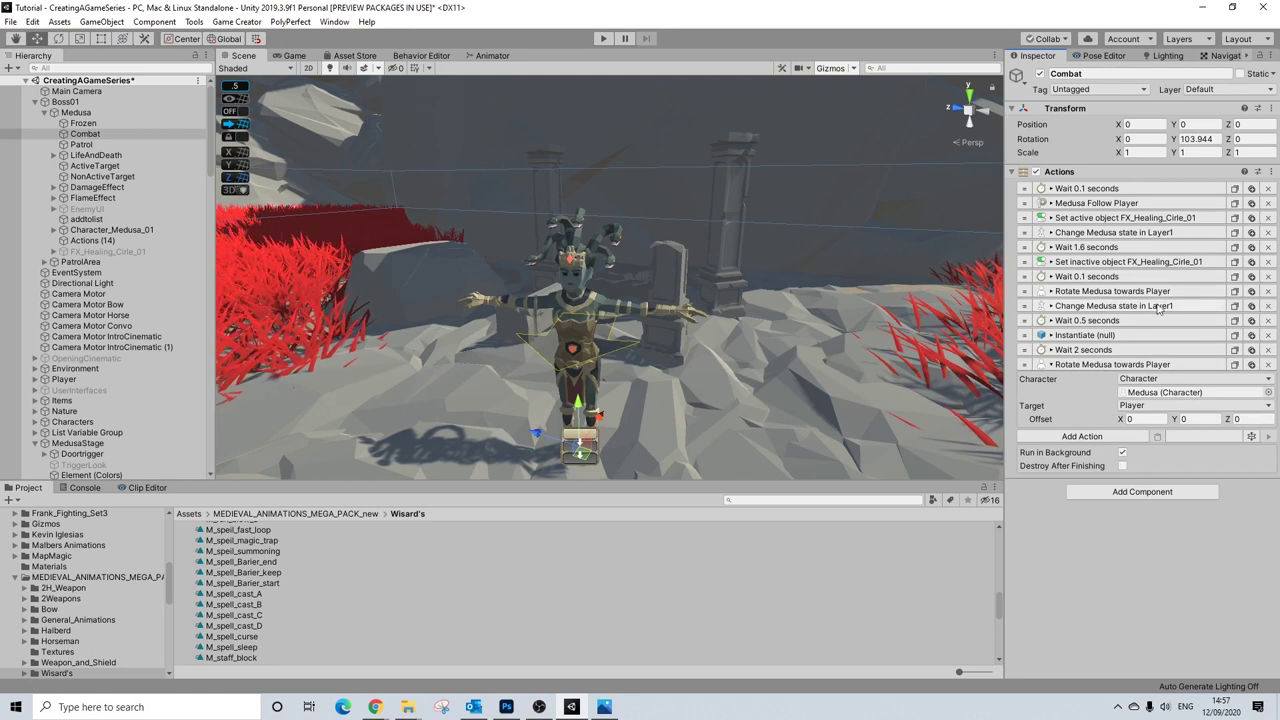
pyautogui.click(1235, 306)
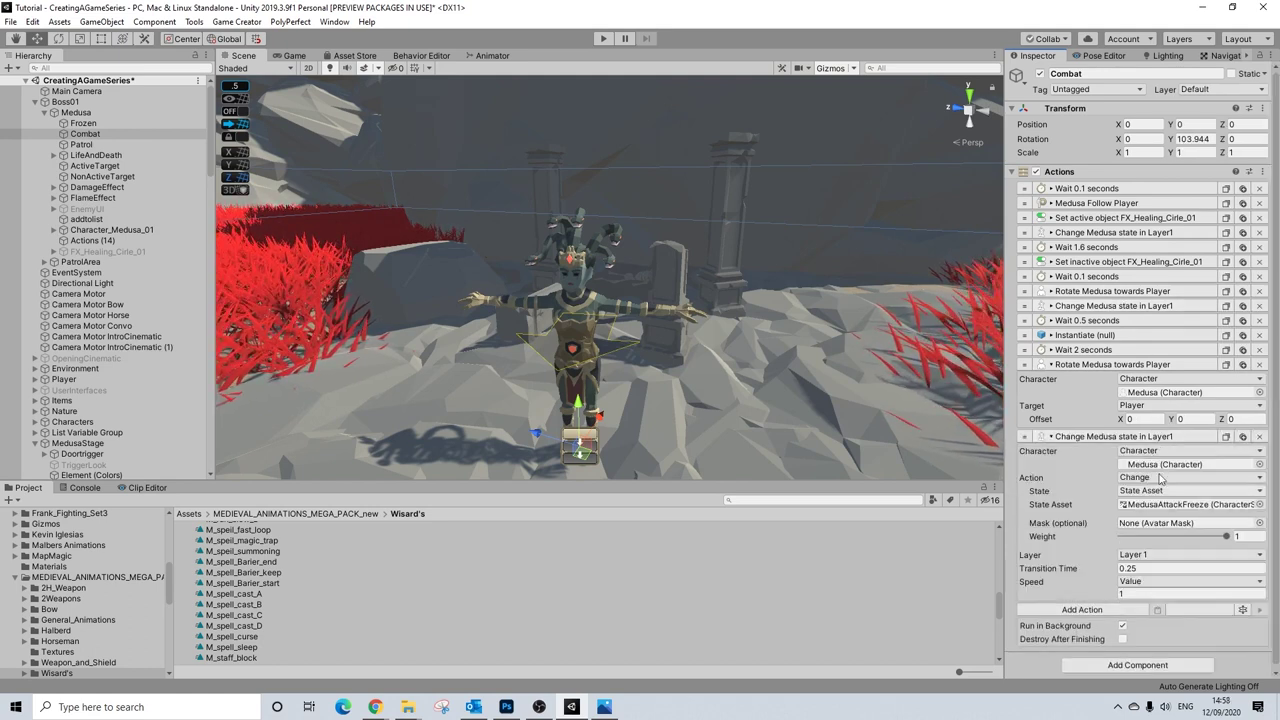
pyautogui.click(1114, 437)
# - Duplicate the Instantiate action to the end of the Combat list and collapse the expanded actions
pyautogui.click(1235, 337)
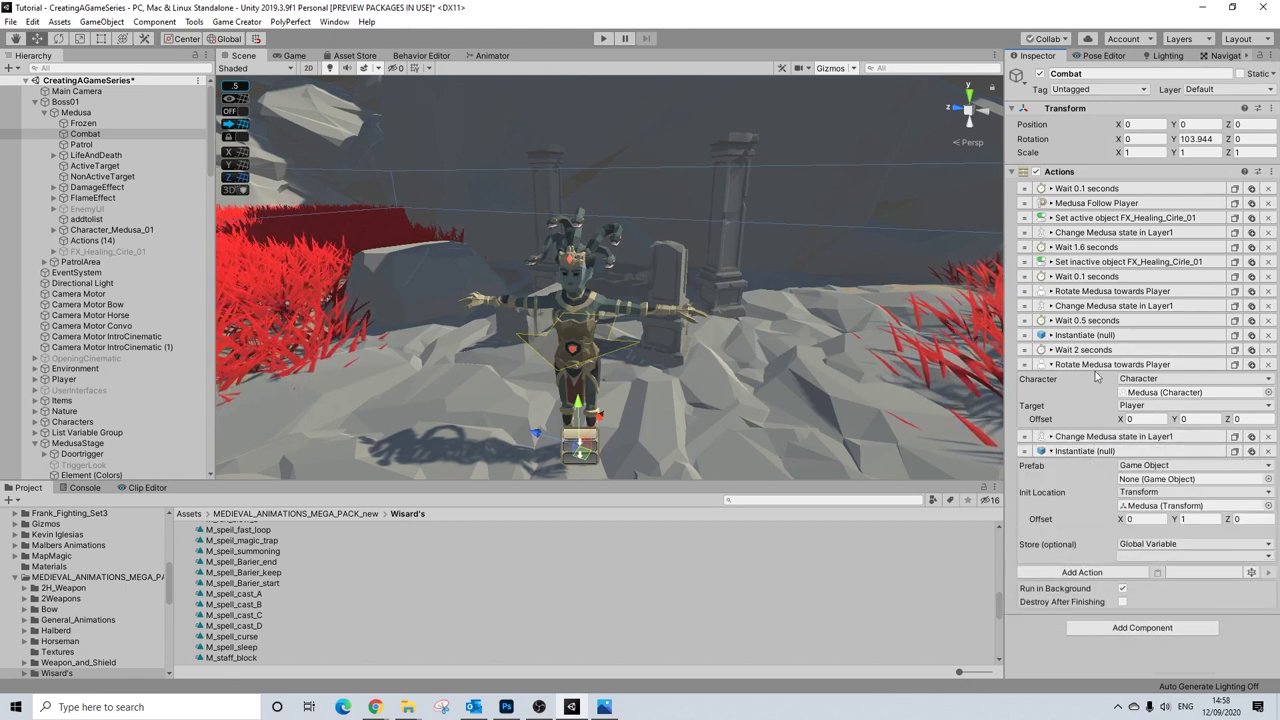
pyautogui.click(1078, 366)
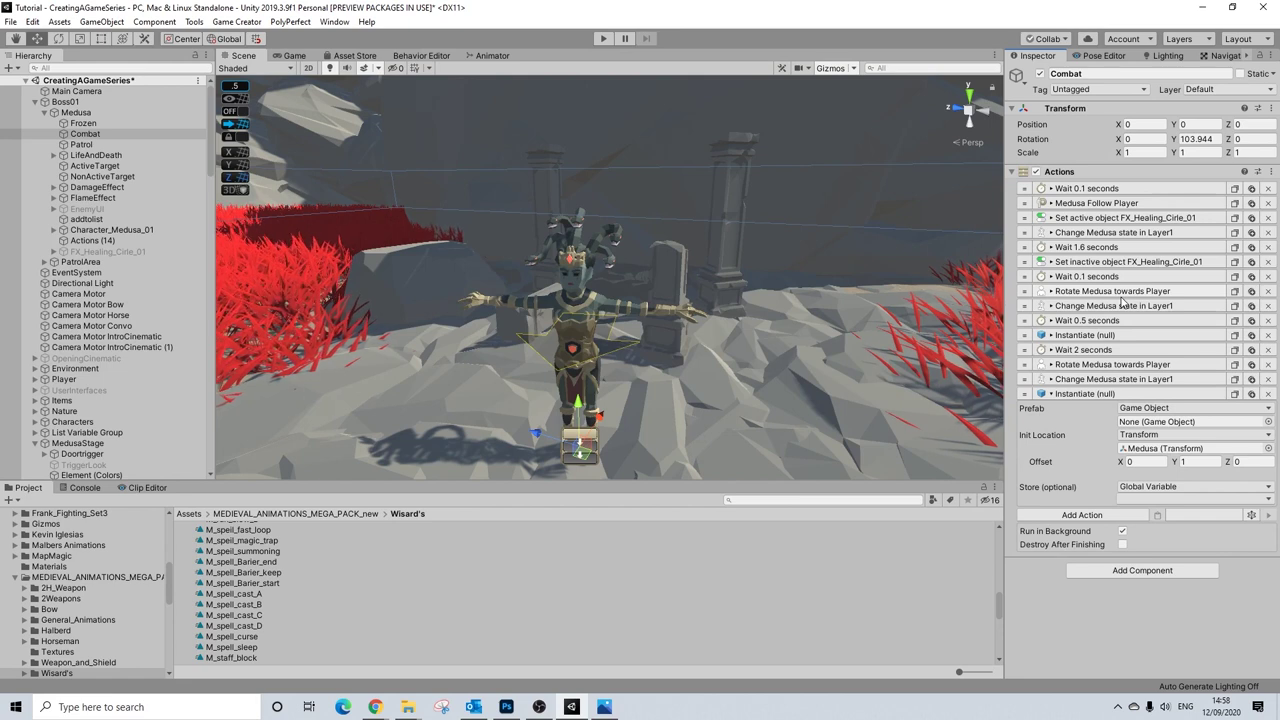
pyautogui.click(1078, 396)
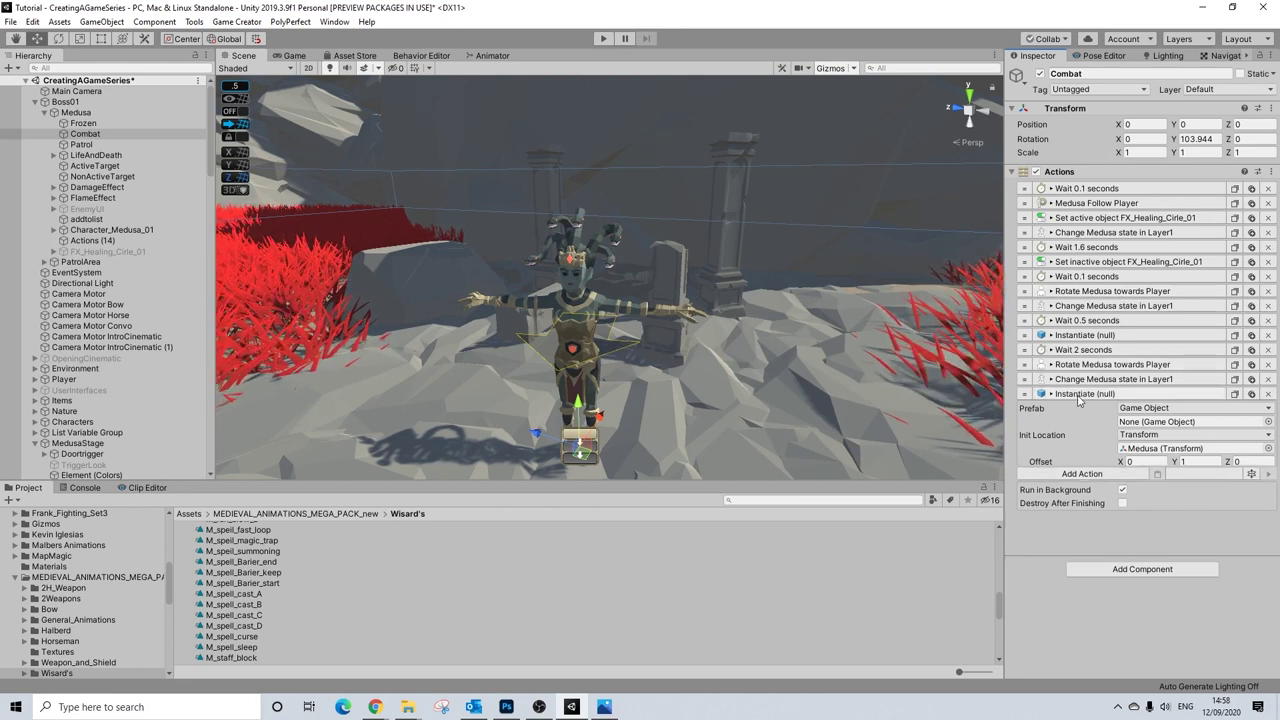
# - Add a Wait action of 3 seconds at the end of the Combat action list
pyautogui.click(1078, 409)
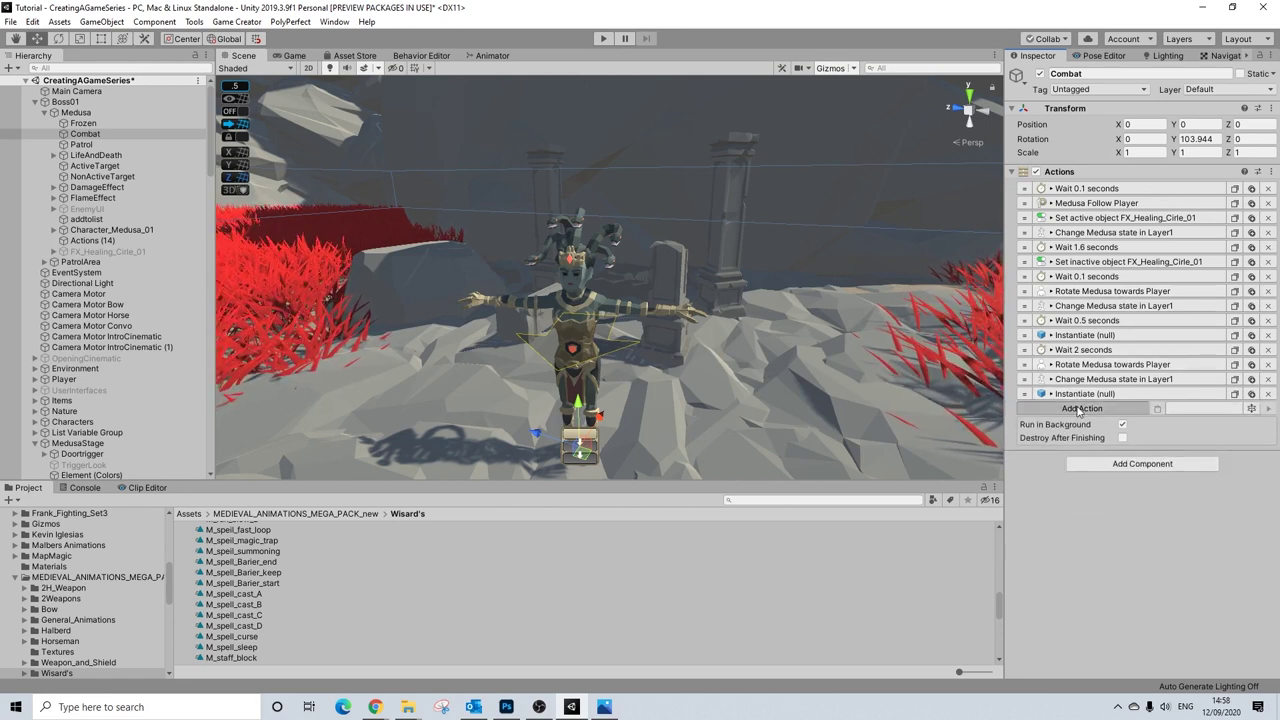
pyautogui.write('wait')
pyautogui.press('Return')
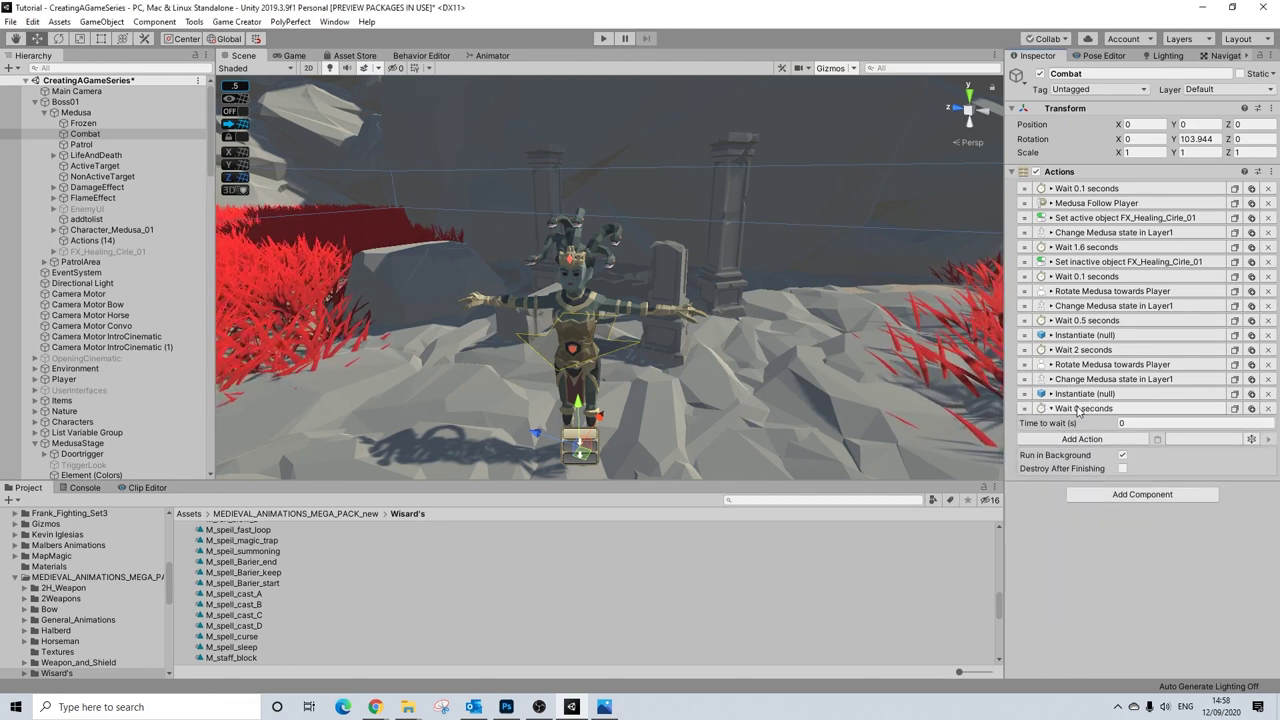
pyautogui.click(1140, 423)
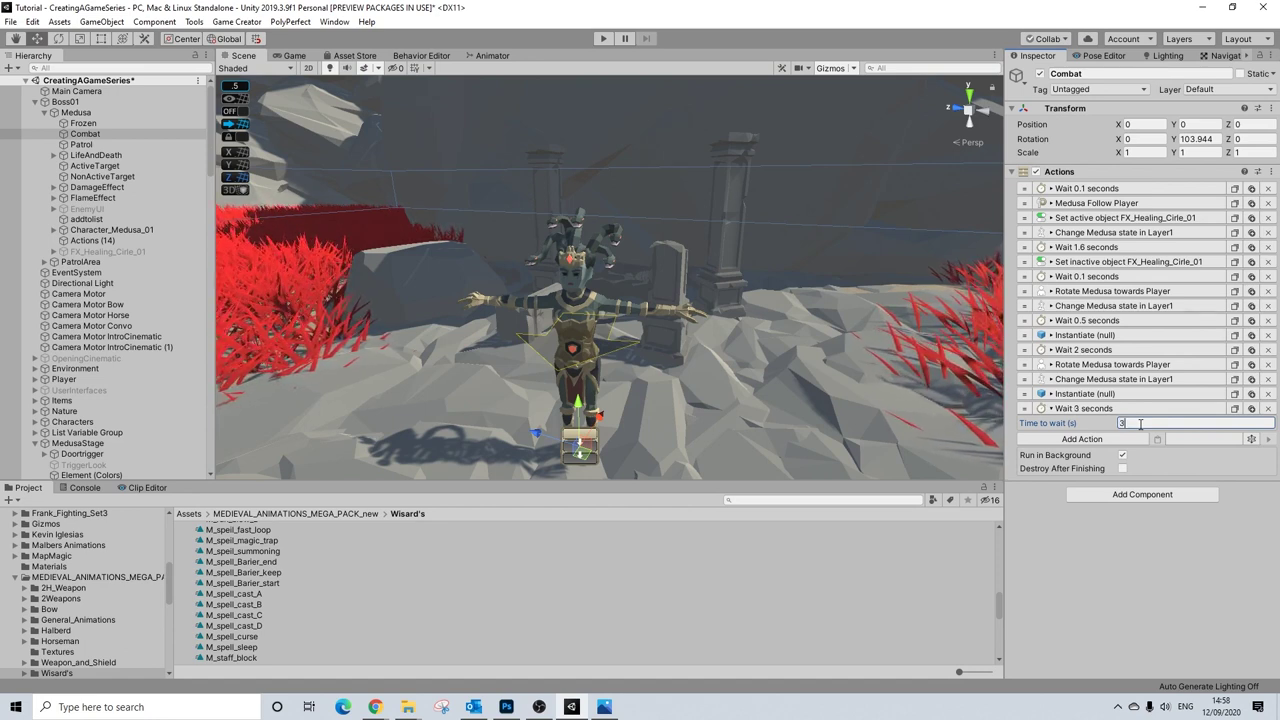
# - Paste a copy of the Medusa Follow Player action at the end of the list and change the original's Action Type to Stop Follow
pyautogui.click(1112, 440)
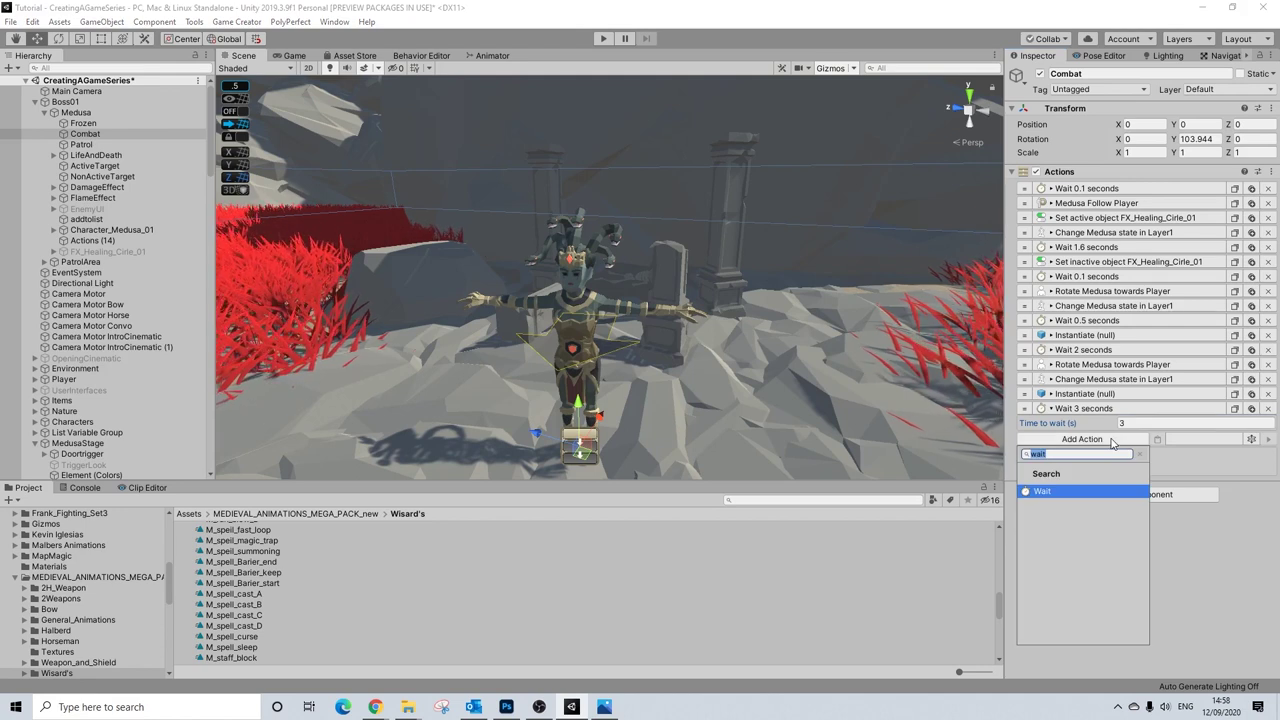
pyautogui.press('Escape')
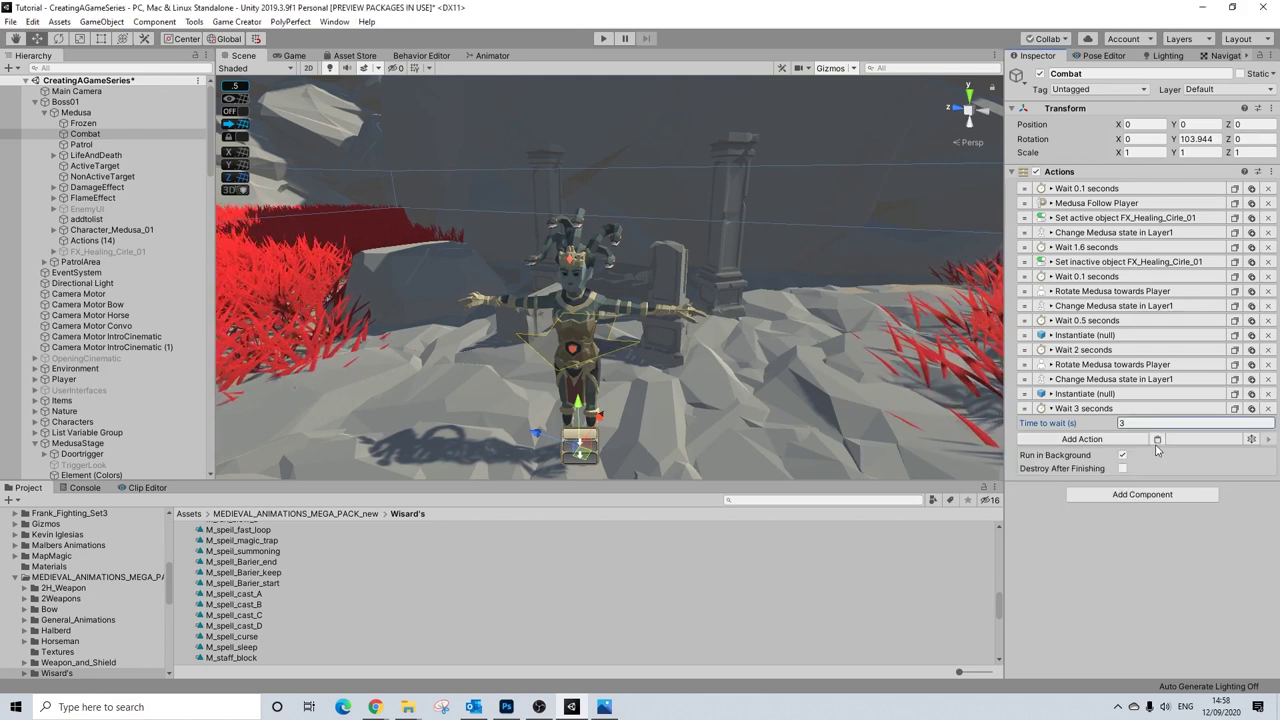
pyautogui.click(1157, 441)
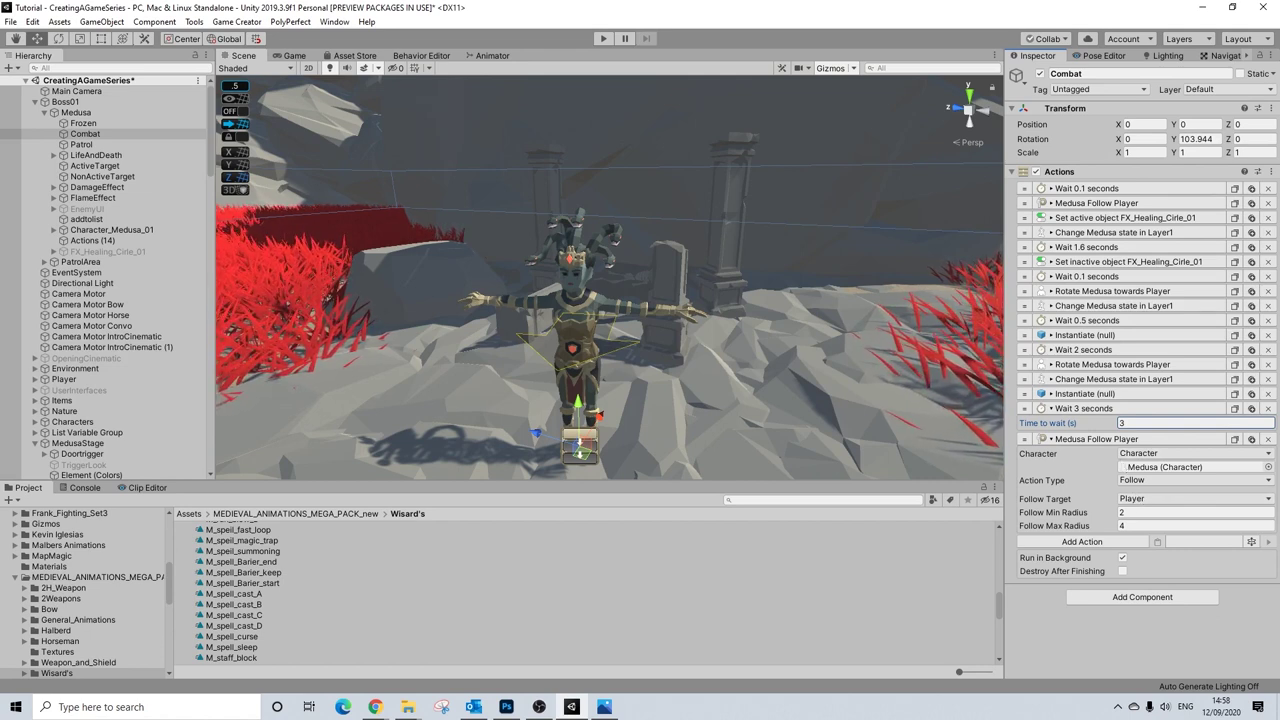
pyautogui.click(1123, 205)
pyautogui.click(1165, 244)
pyautogui.click(1160, 274)
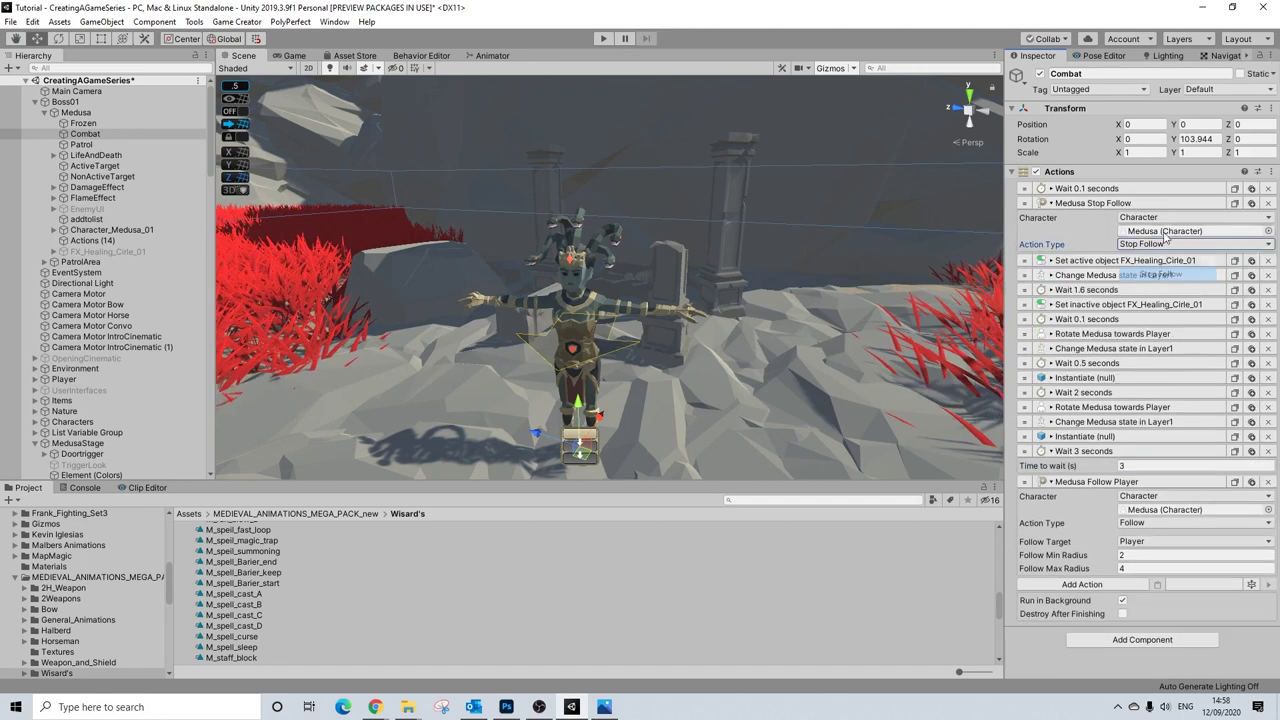
pyautogui.click(1081, 204)
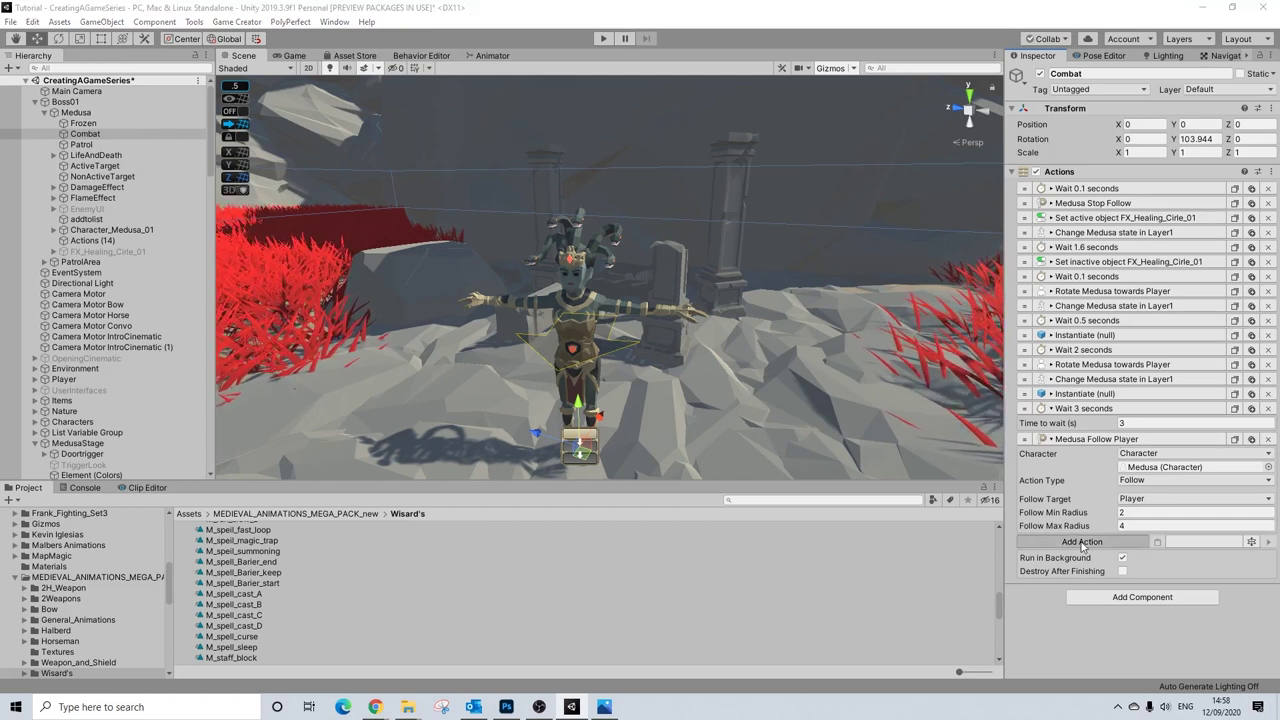
# - Append a duplicate of the 3-second Wait and a Restart action to the Combat list, and collapse the expanded actions
pyautogui.click(1235, 409)
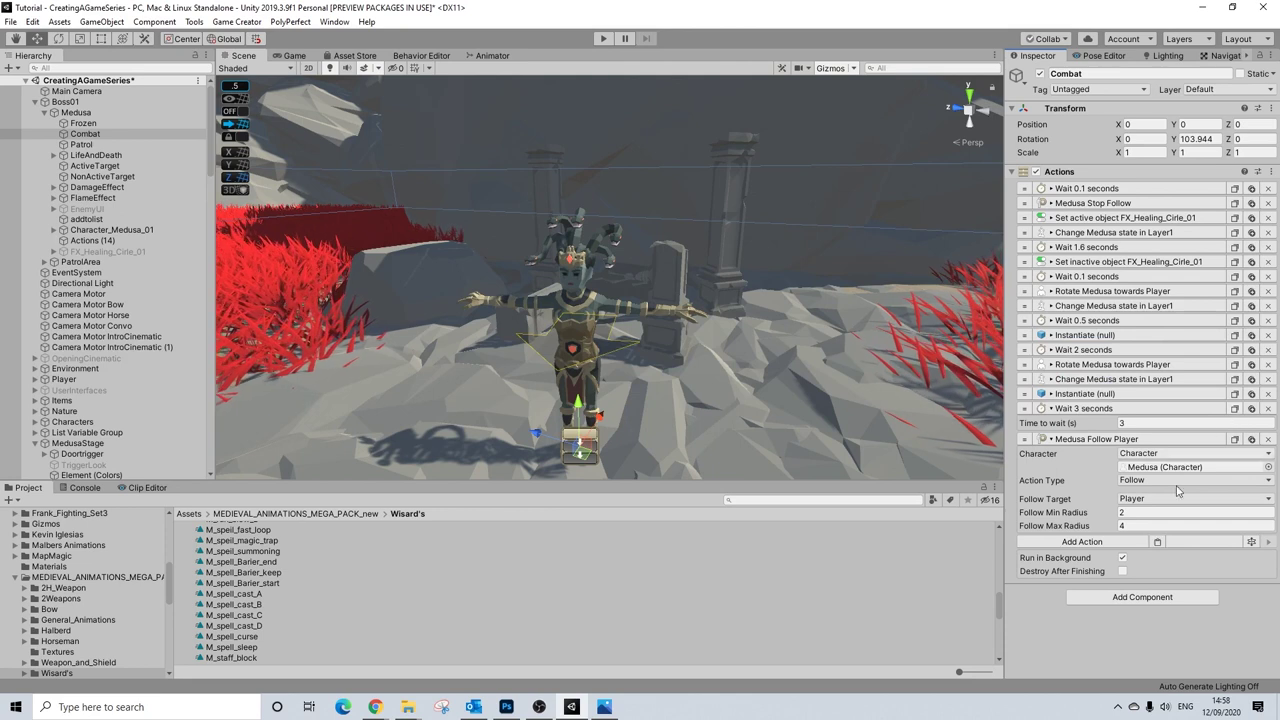
pyautogui.click(1073, 575)
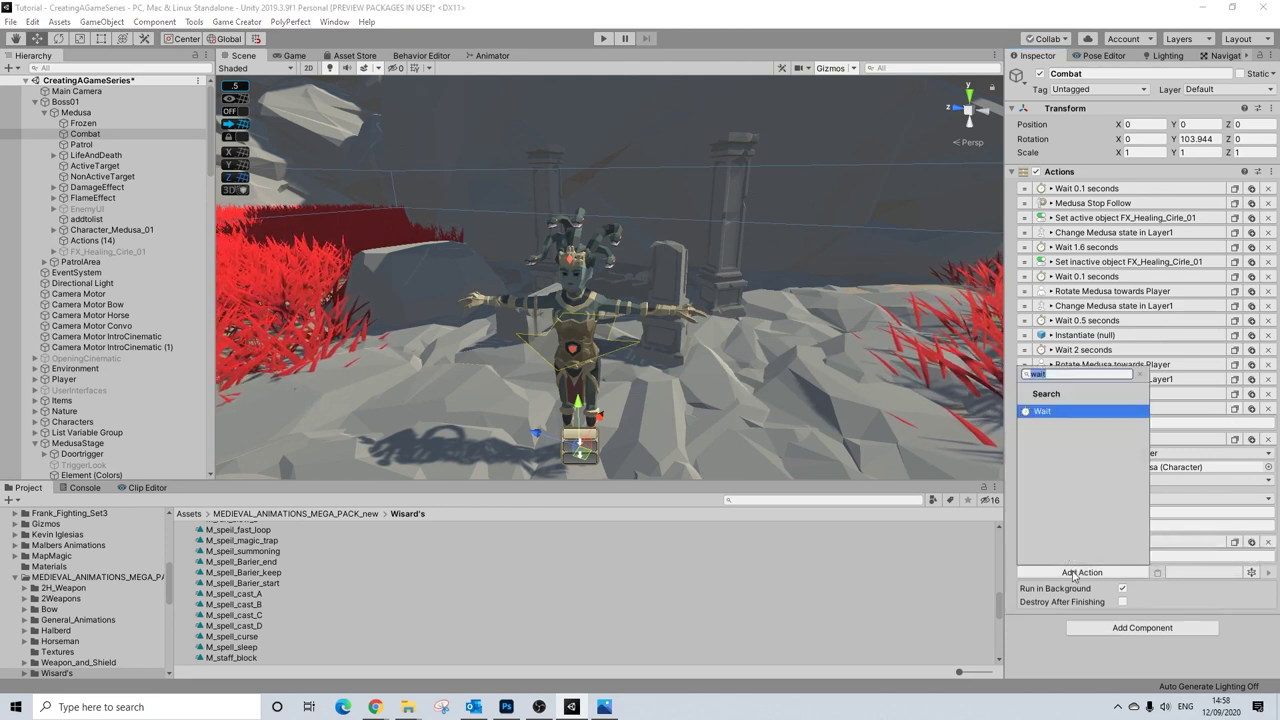
pyautogui.click(1090, 432)
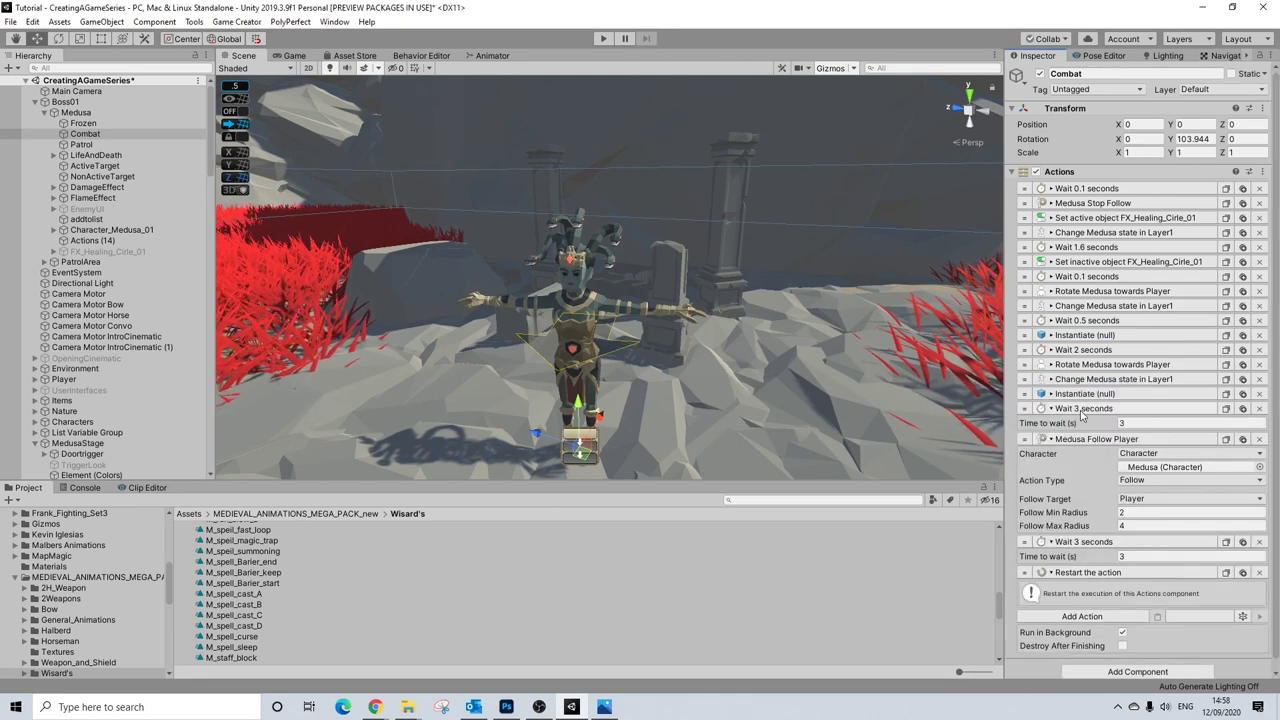
pyautogui.click(1083, 410)
pyautogui.click(1083, 423)
pyautogui.click(1079, 437)
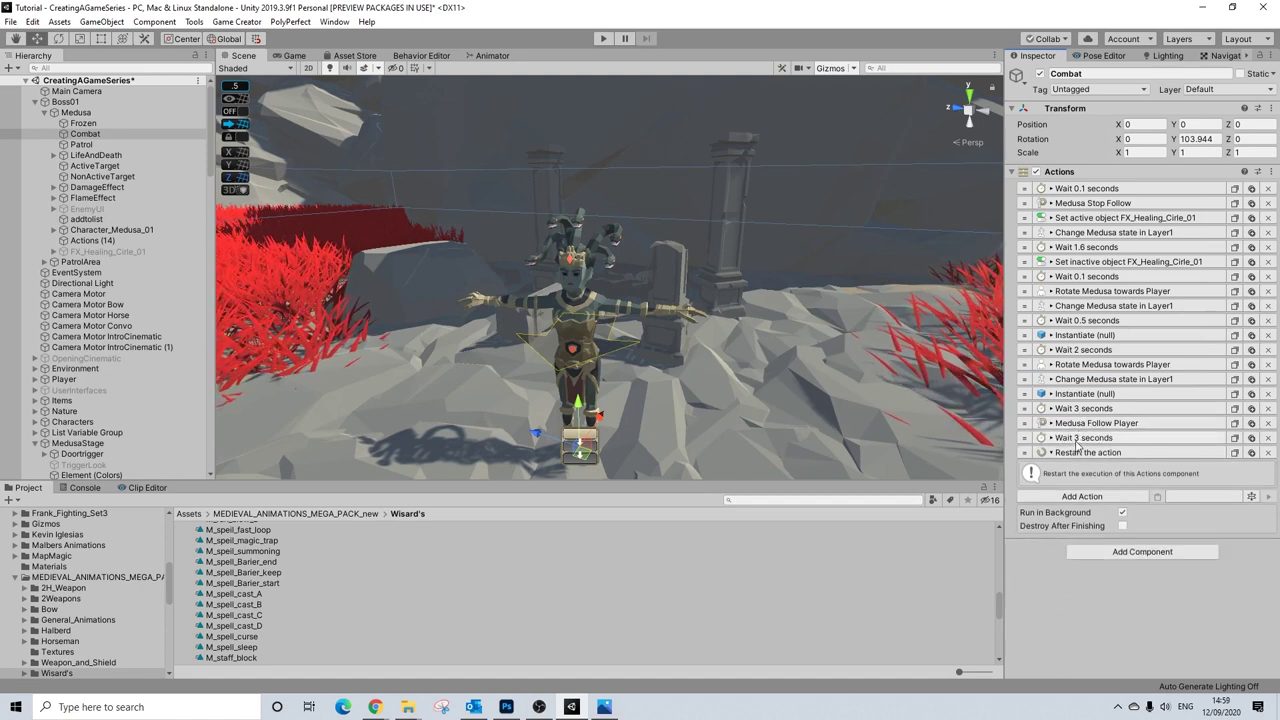
pyautogui.click(1083, 454)
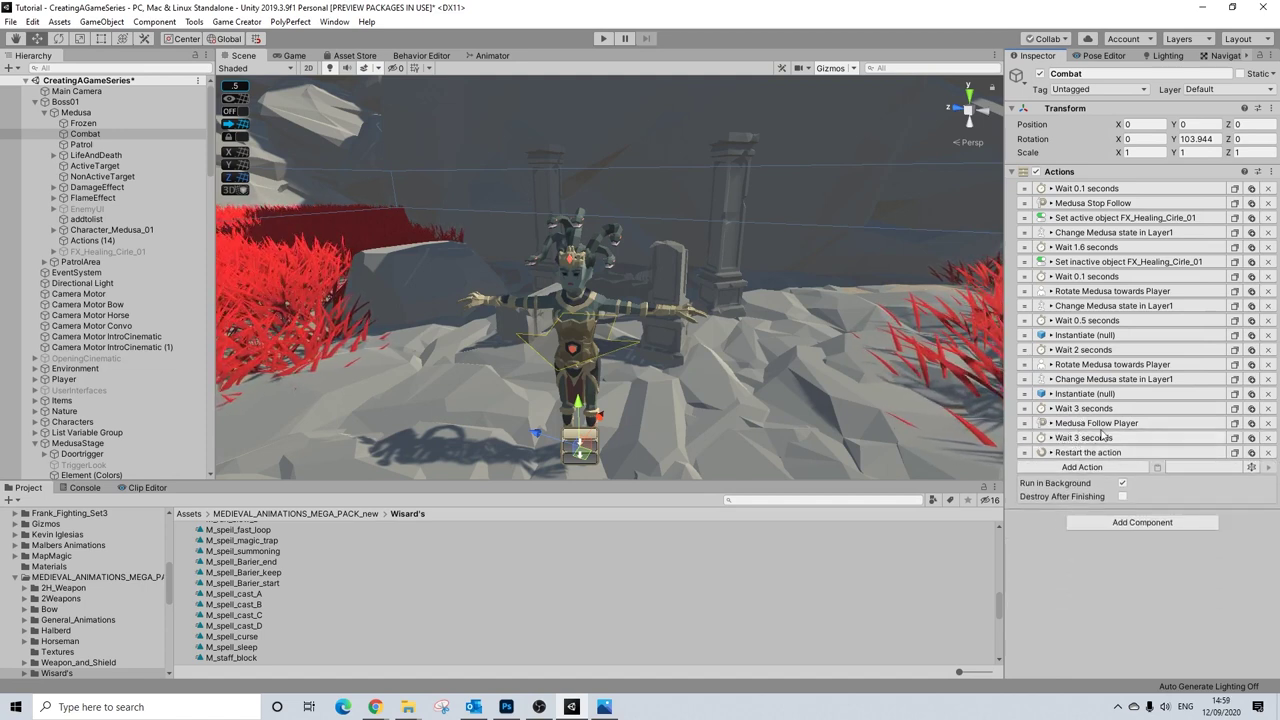
pyautogui.click(1084, 408)
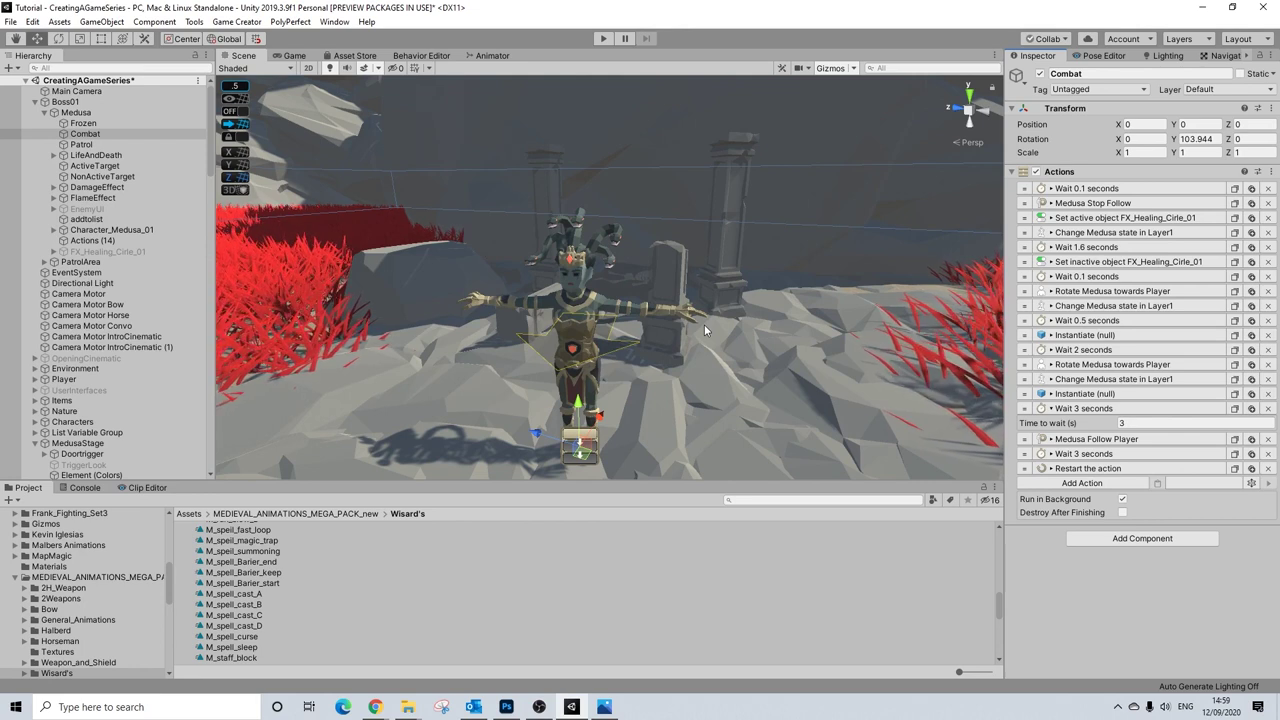
pyautogui.click(1083, 409)
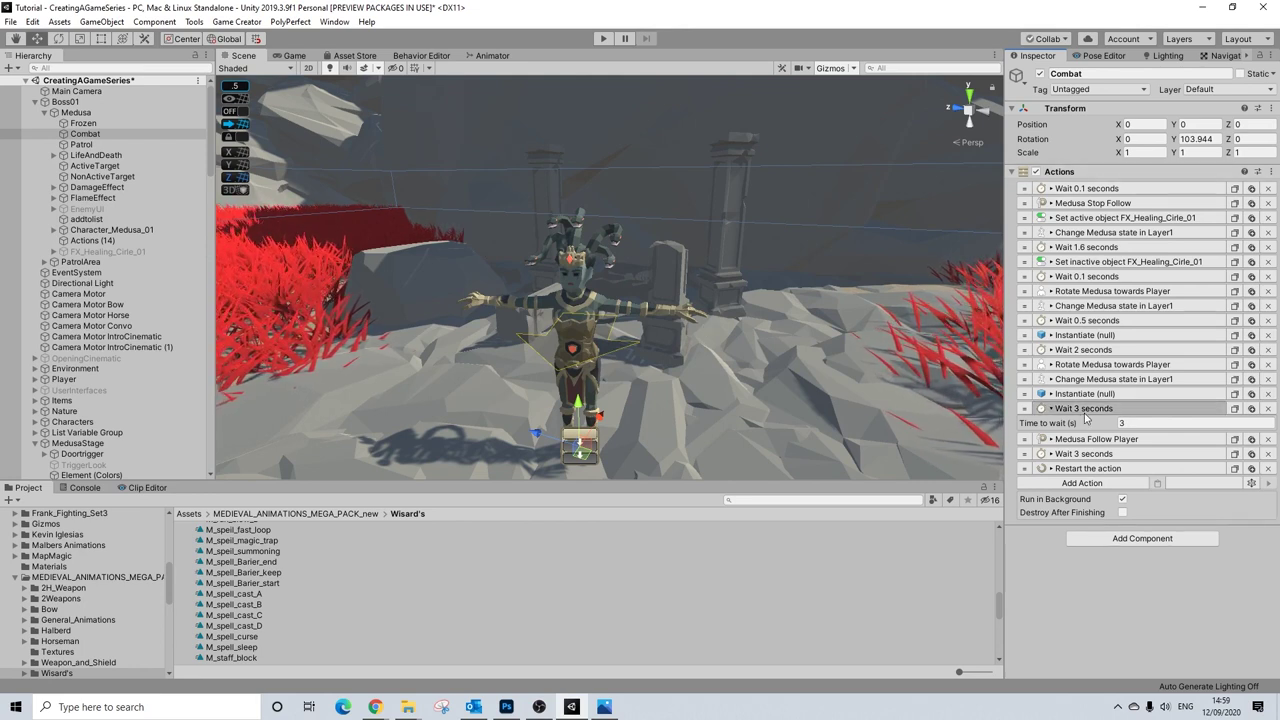
# - Set the Medusa Follow Player action's Follow Min Radius to 4 and Follow Max Radius to 5, and save the scene
pyautogui.click(1100, 423)
pyautogui.click(1144, 498)
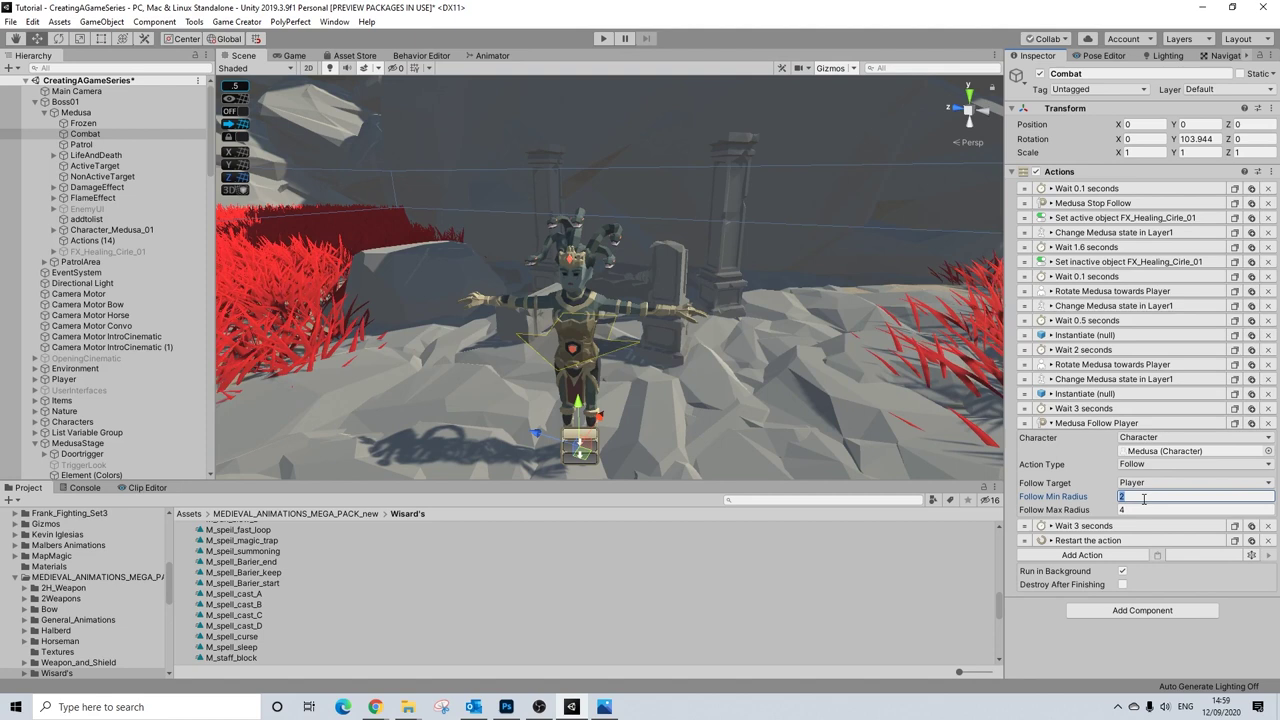
pyautogui.write('4')
pyautogui.click(1158, 511)
pyautogui.write('5')
pyautogui.click(1133, 497)
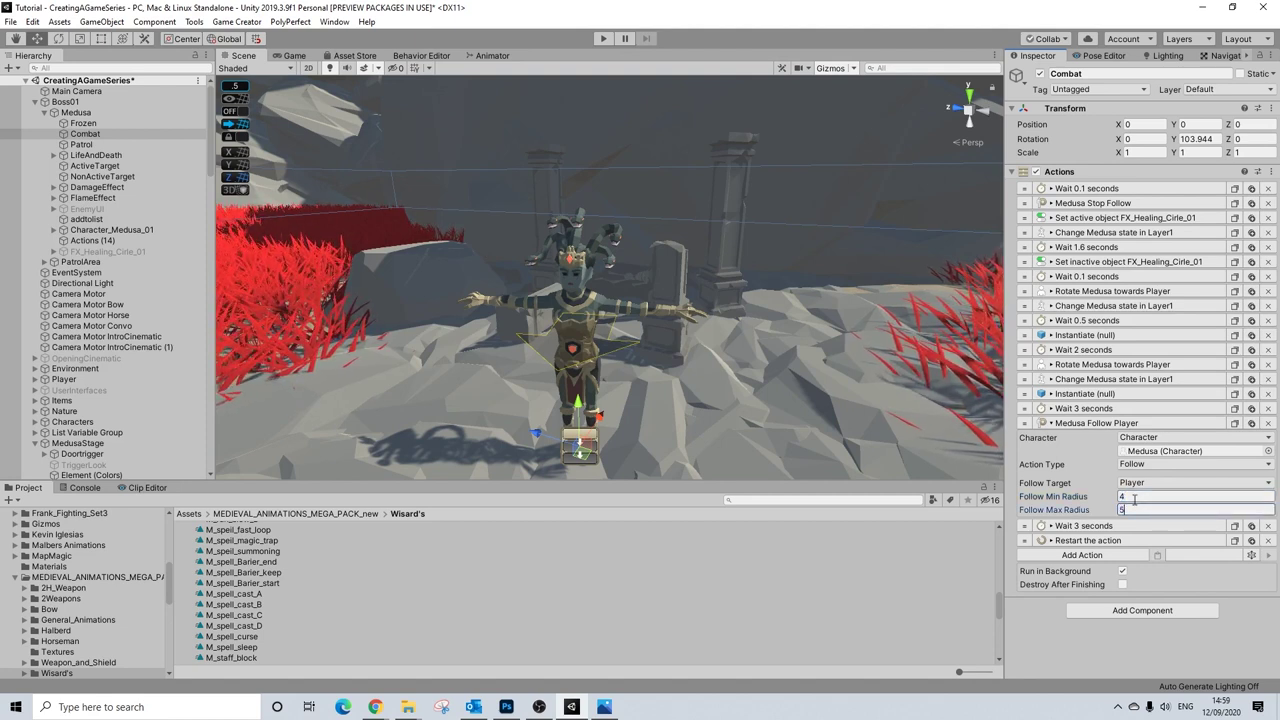
pyautogui.press('BackSpace')
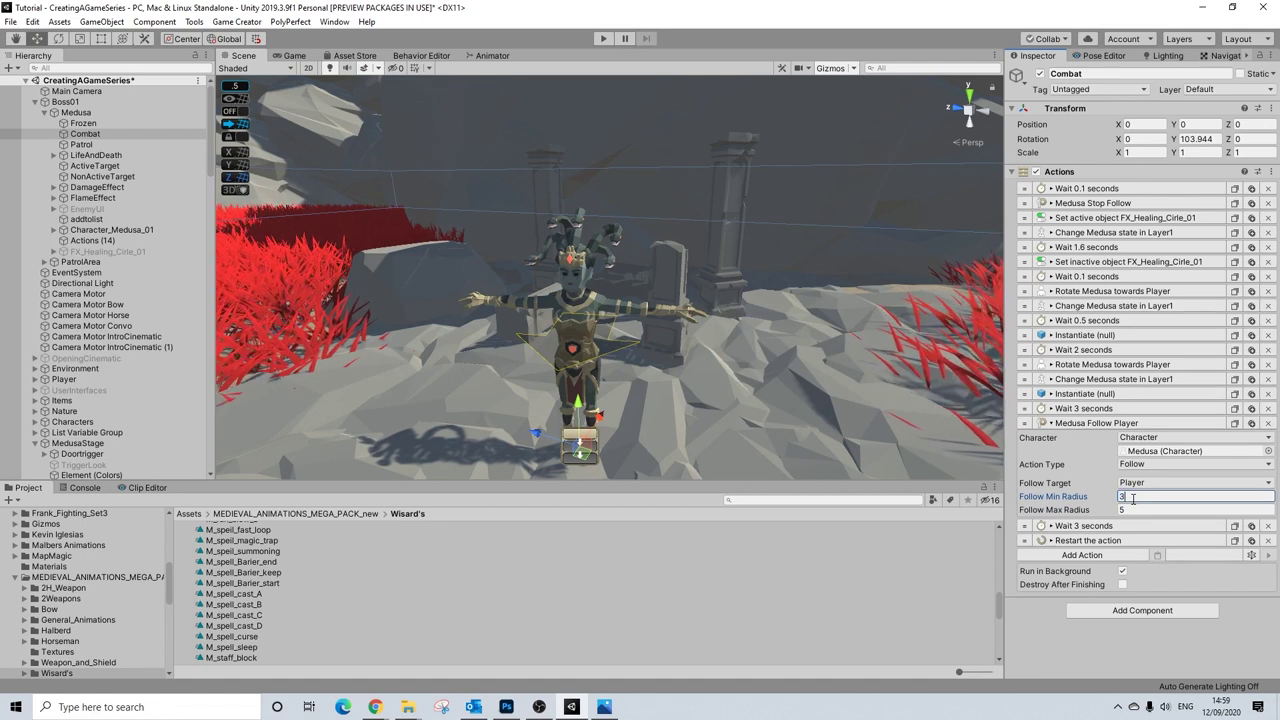
pyautogui.write('4')
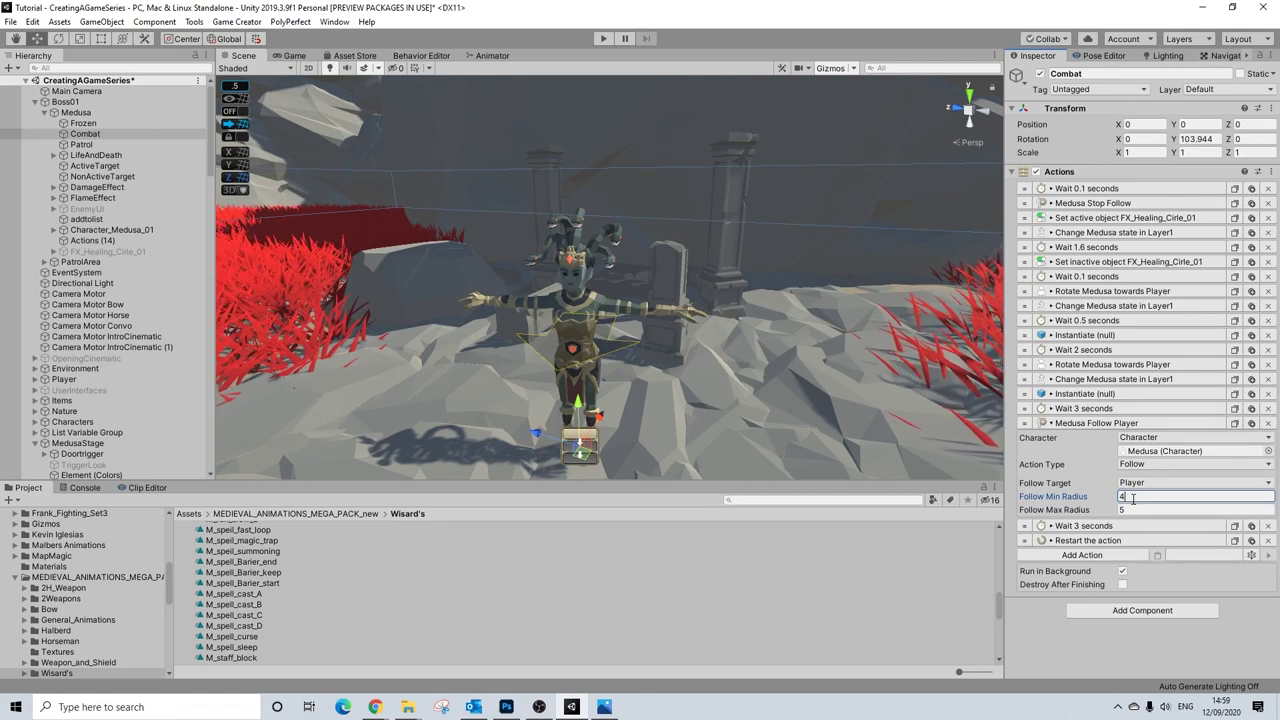
pyautogui.click(1067, 425)
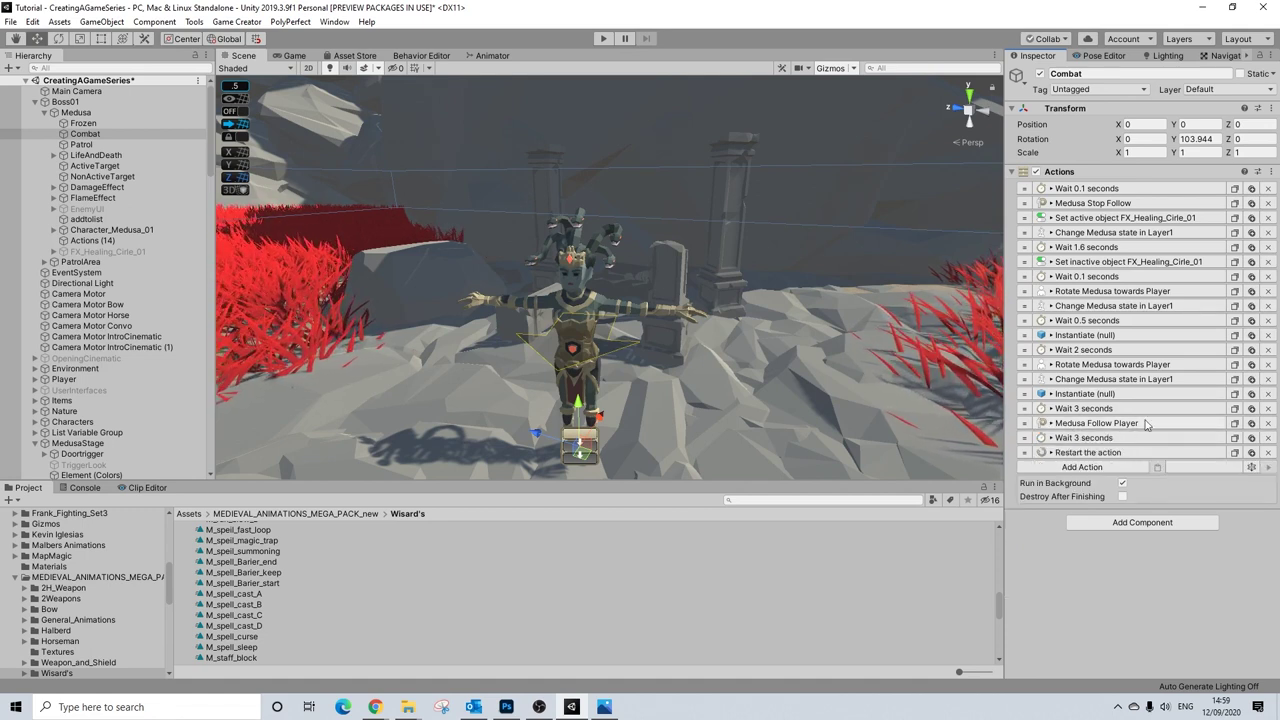
pyautogui.hotkey('ctrl', 's')
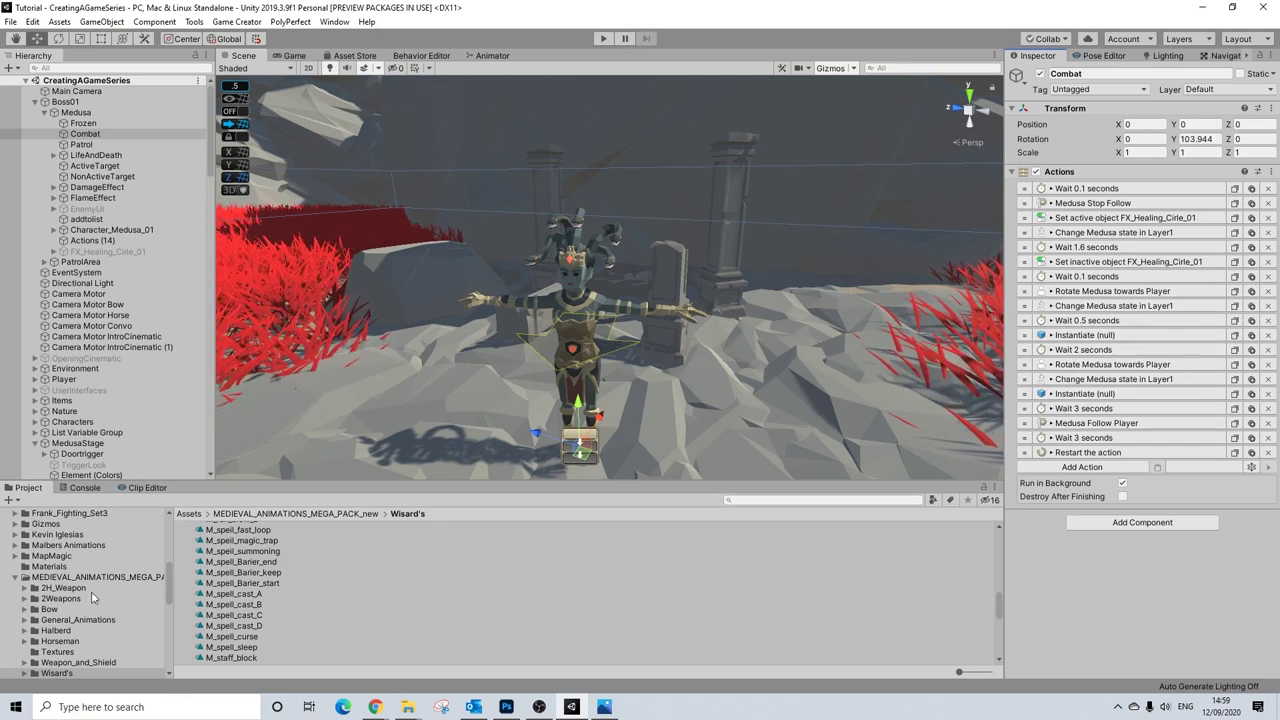
# - Open the PolygonFantasyRivals Prefabs FX folder and preview the Magic_Missile_FX prefab, returning to the scene
pyautogui.scroll(-3, 90, 598)
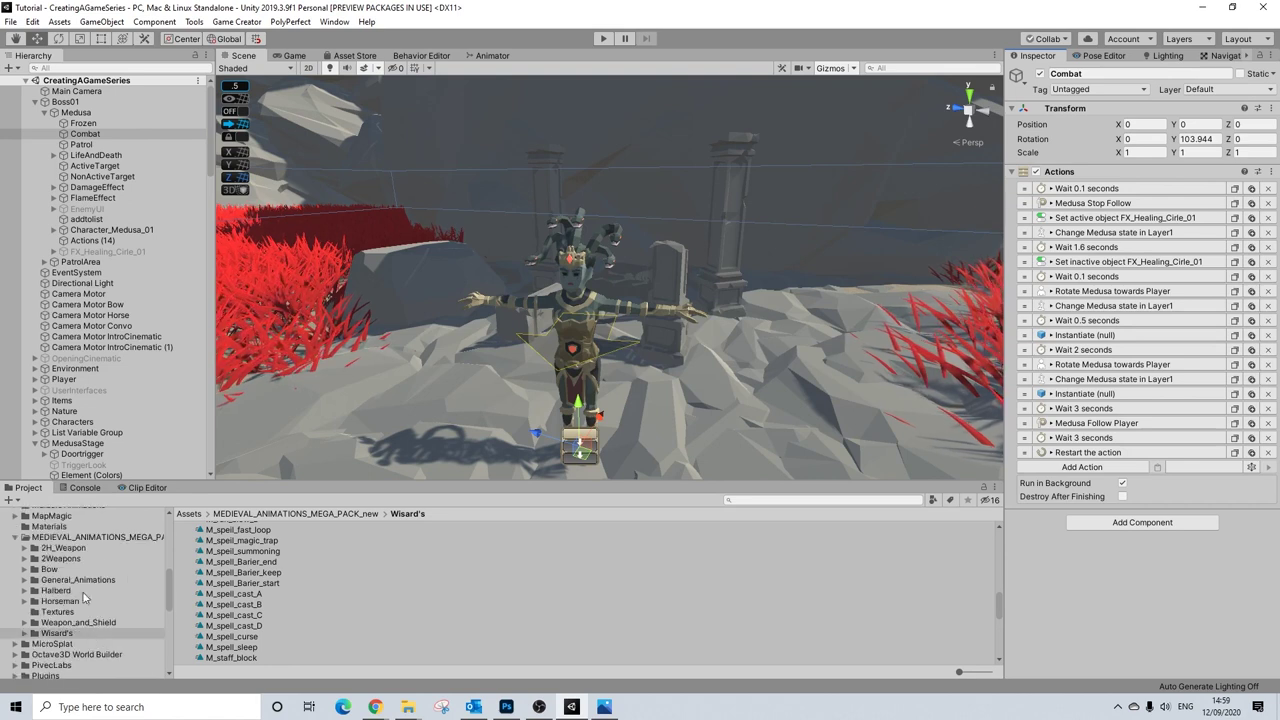
pyautogui.scroll(-9, 40, 615)
pyautogui.click(26, 626)
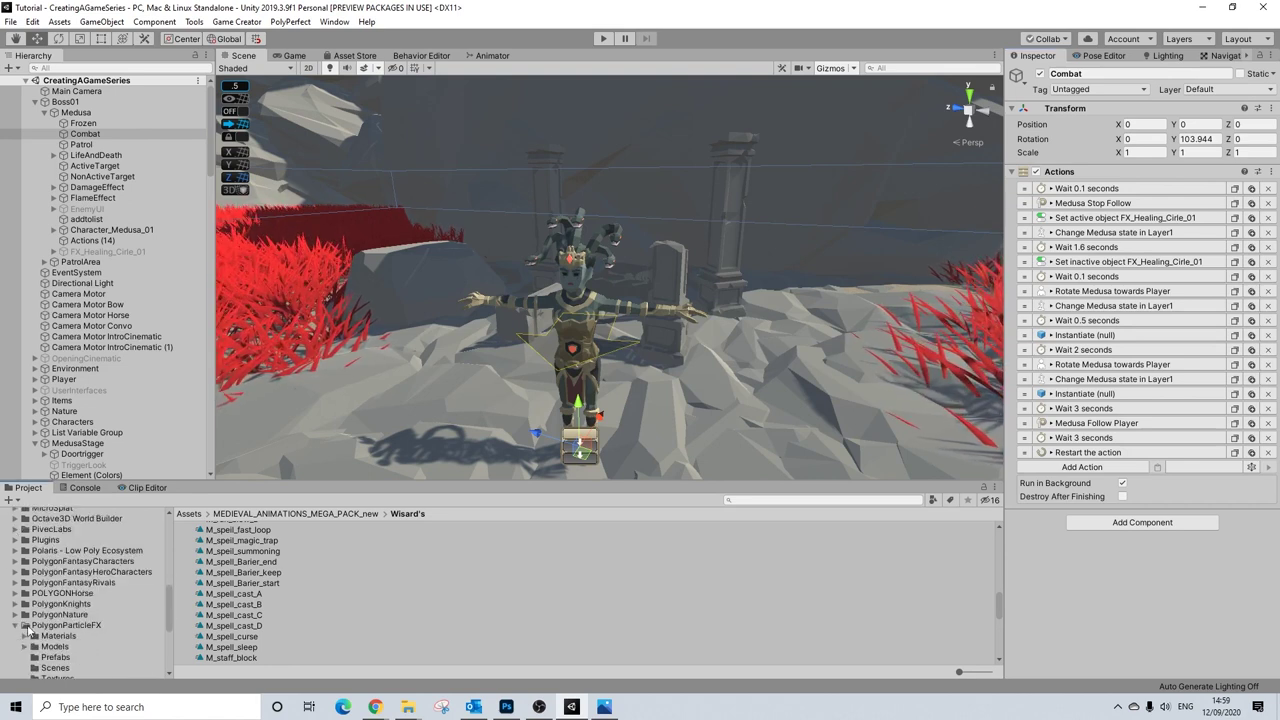
pyautogui.click(22, 626)
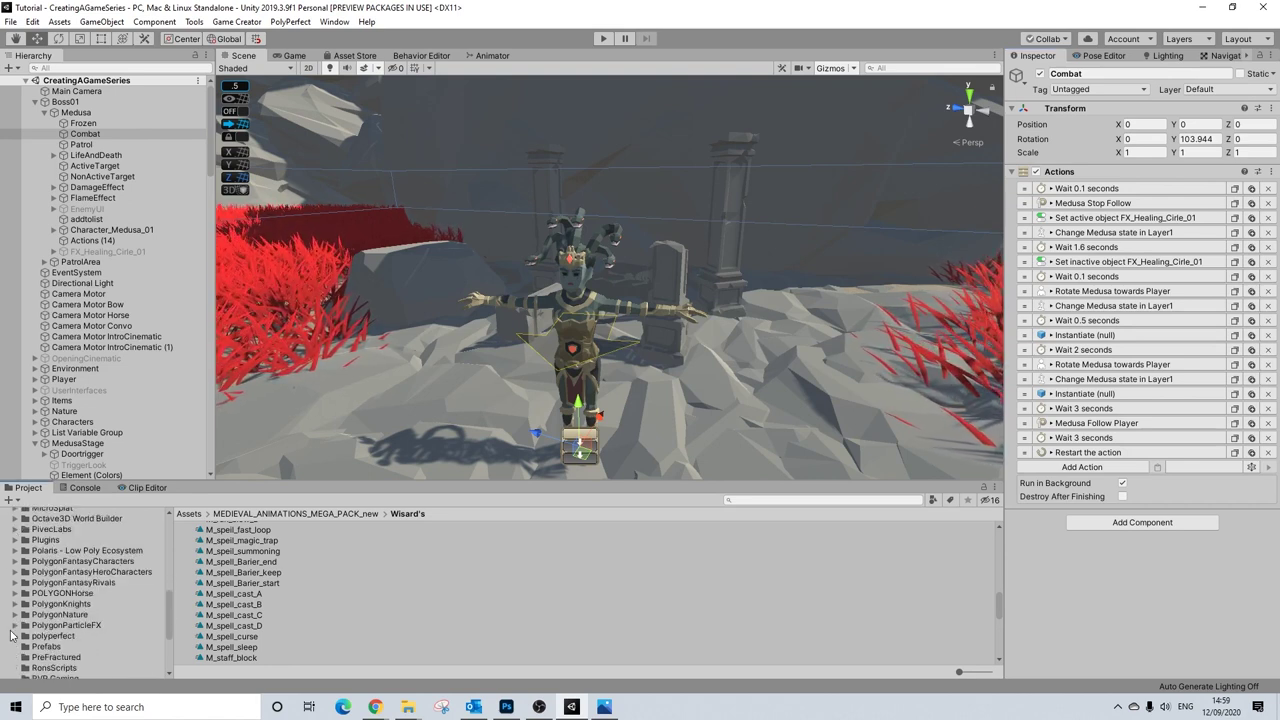
pyautogui.click(13, 636)
pyautogui.click(72, 582)
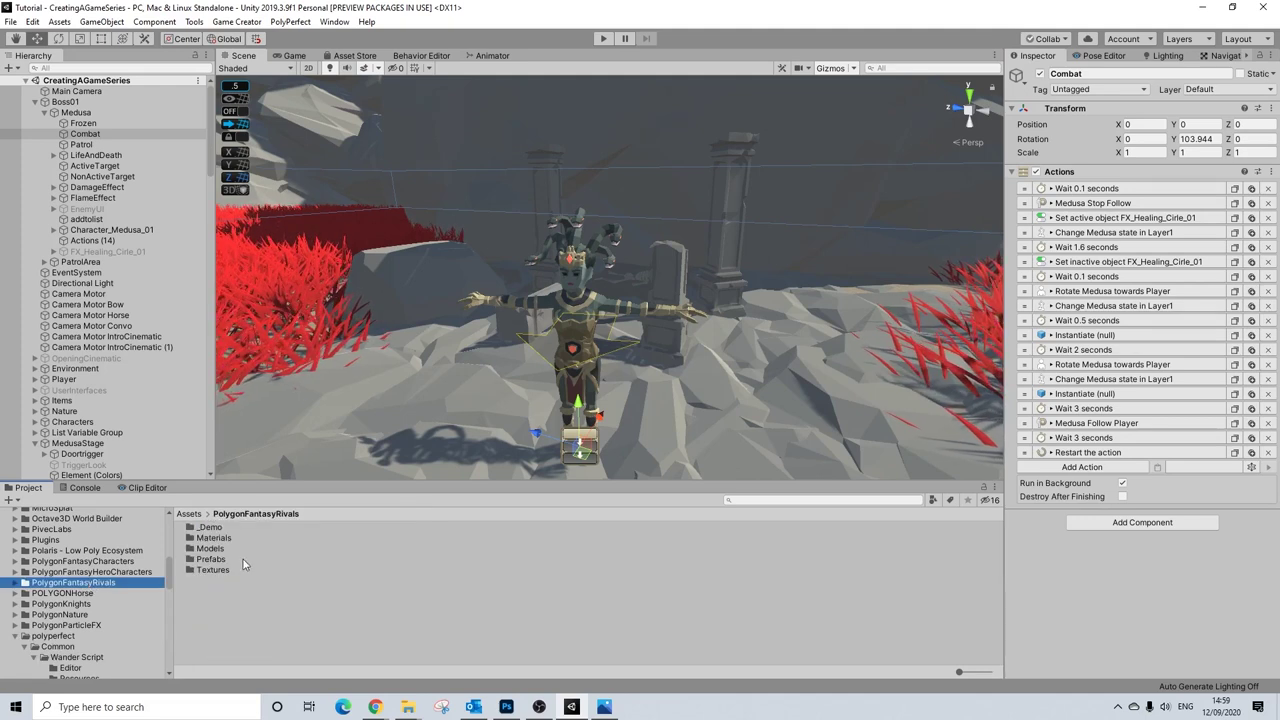
pyautogui.doubleClick(211, 559)
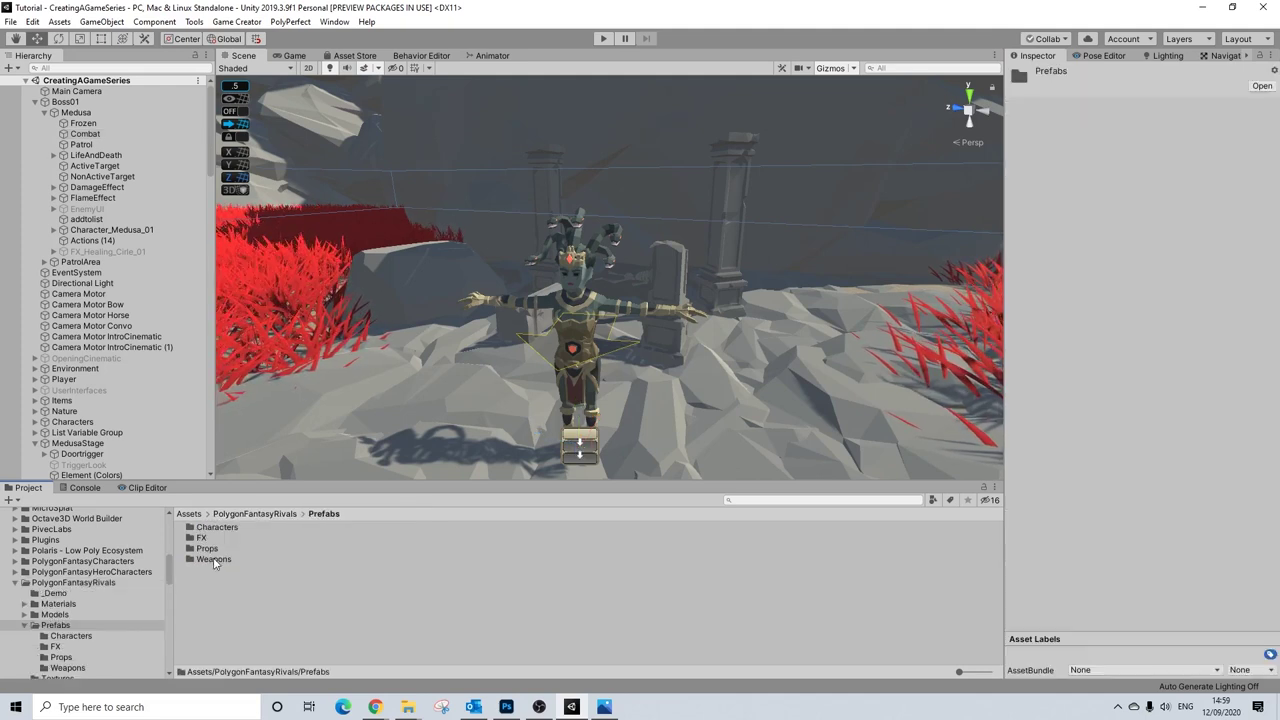
pyautogui.doubleClick(205, 538)
pyautogui.scroll(-2, 247, 555)
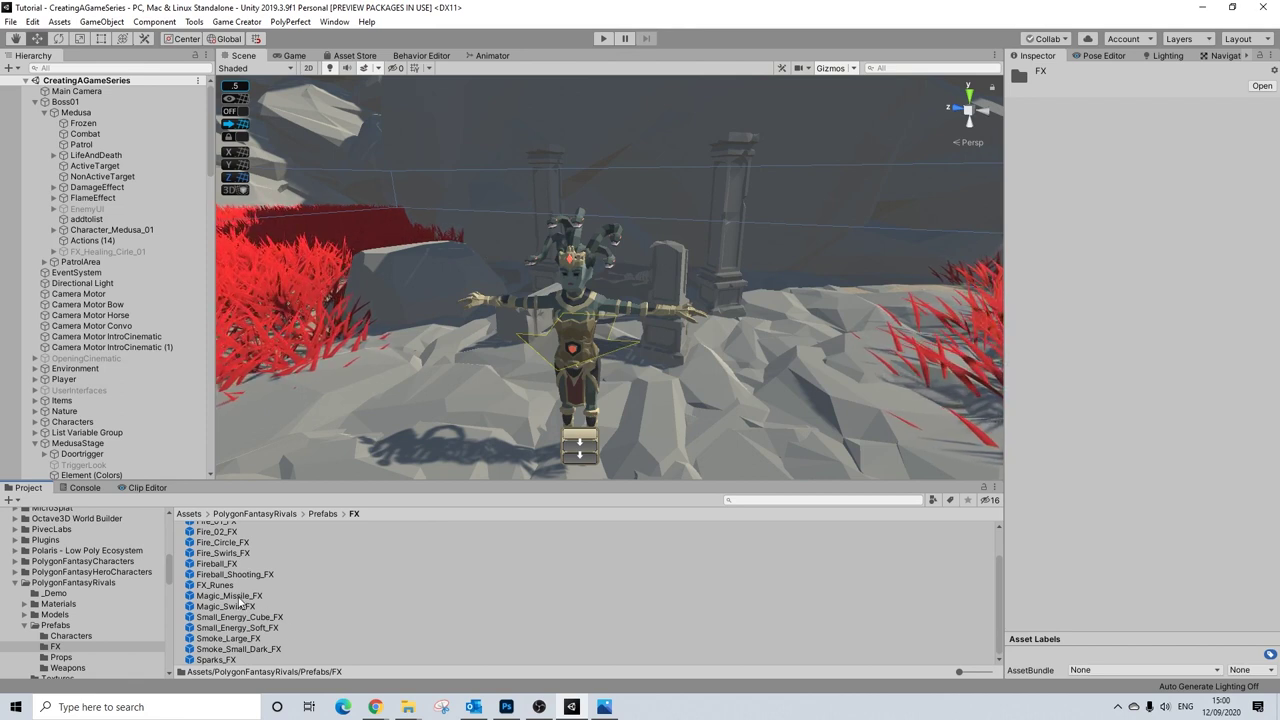
pyautogui.doubleClick(229, 596)
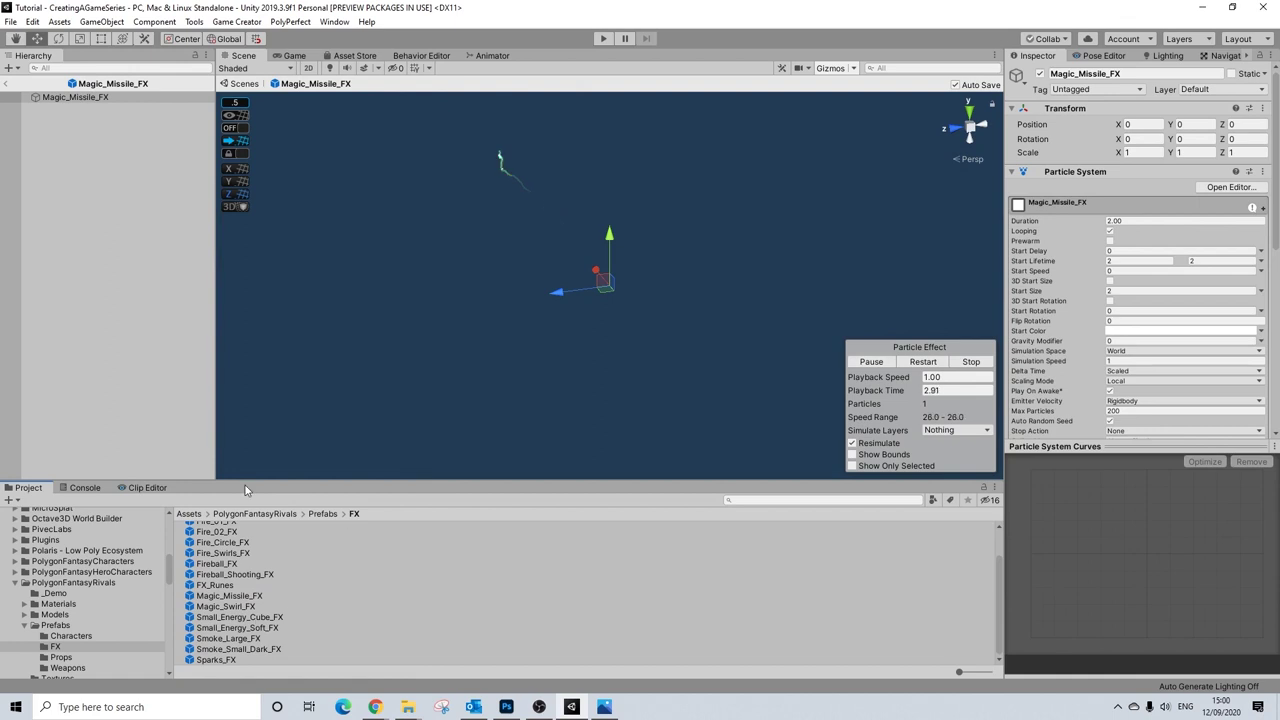
pyautogui.click(7, 83)
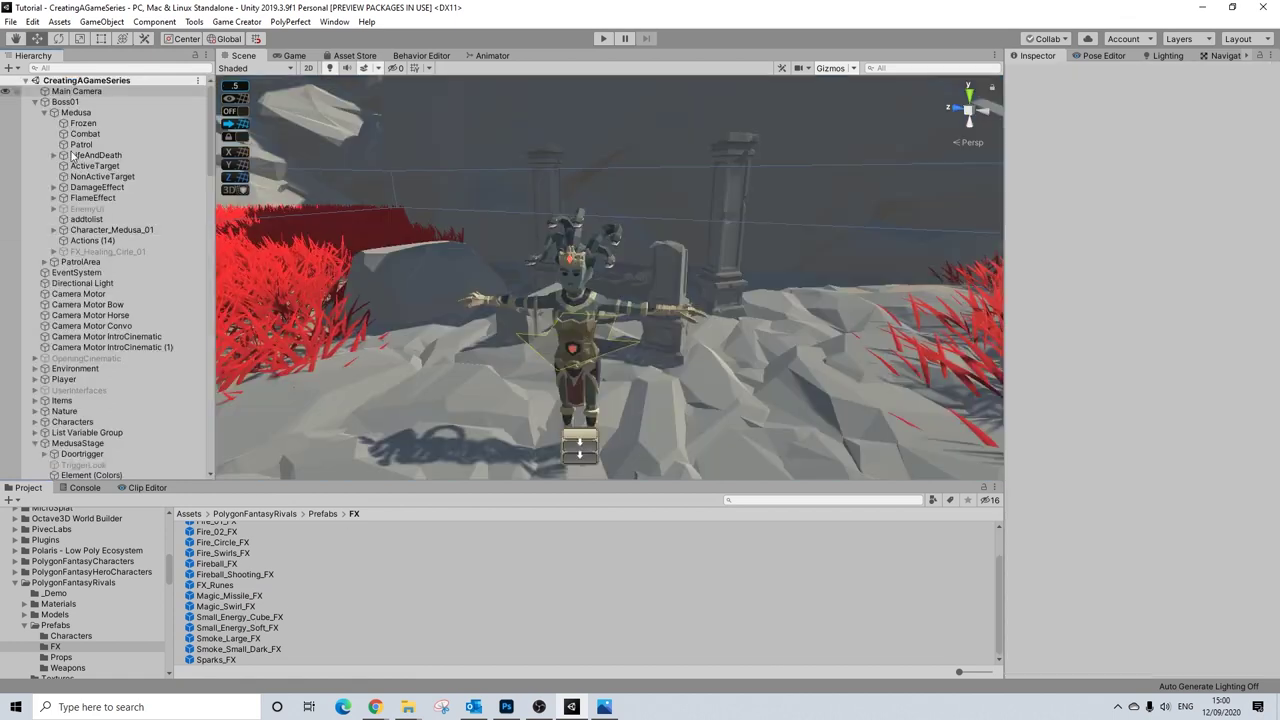
# - Duplicate the Magic_Missile_FX prefab and rename the copy as Magic_Missile_FX_Medusa
pyautogui.click(243, 595)
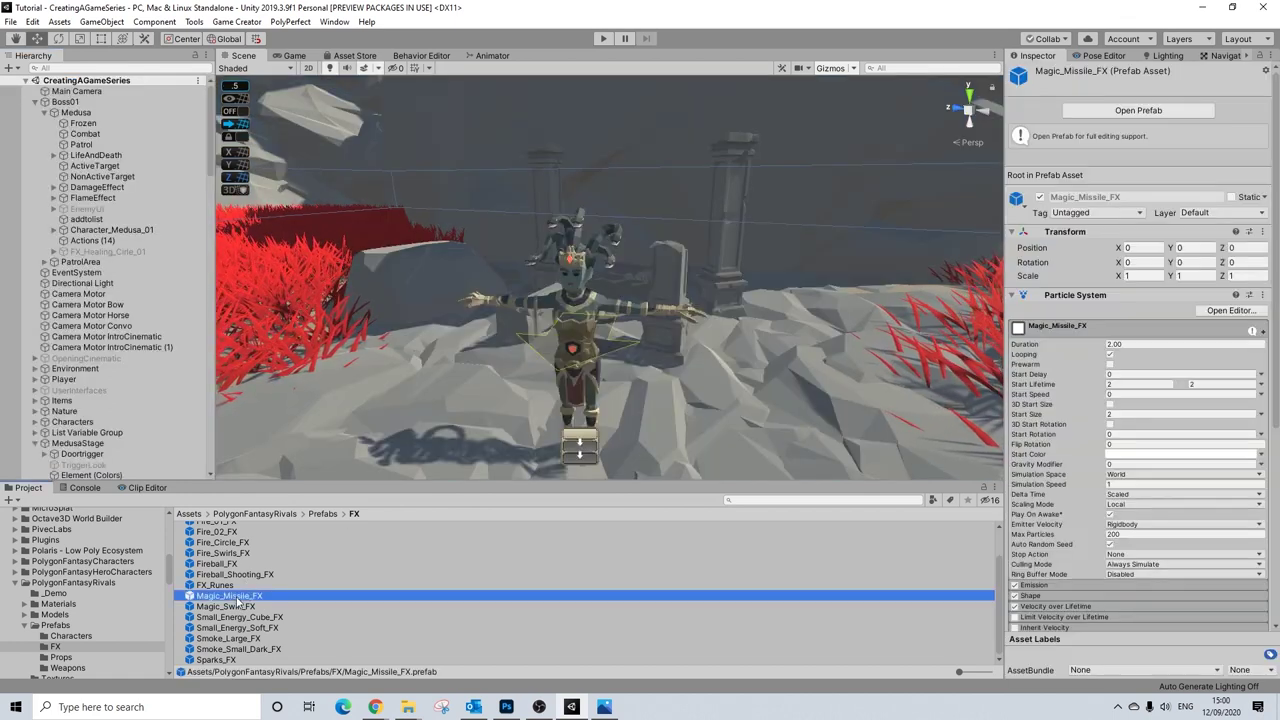
pyautogui.hotkey('ctrl', 'd')
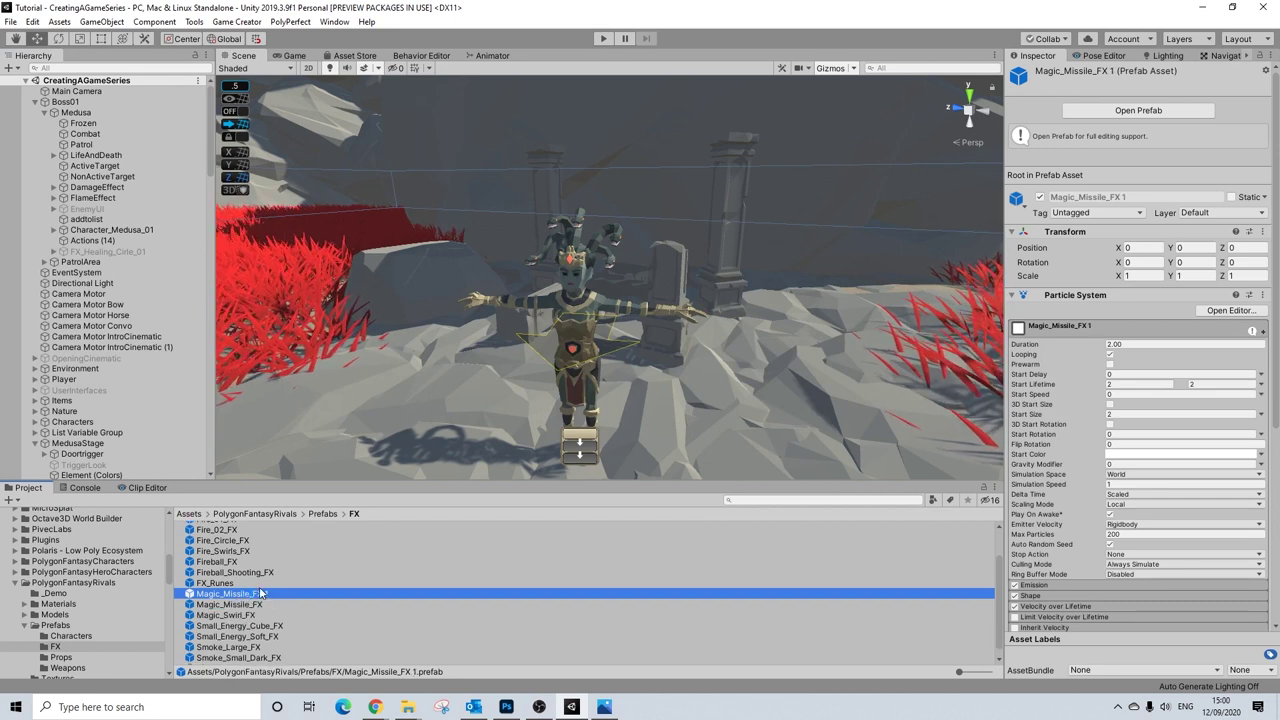
pyautogui.rightClick(262, 584)
pyautogui.click(276, 594)
pyautogui.rightClick(246, 594)
pyautogui.click(291, 292)
pyautogui.click(286, 593)
pyautogui.press('BackSpace')
pyautogui.press('BackSpace')
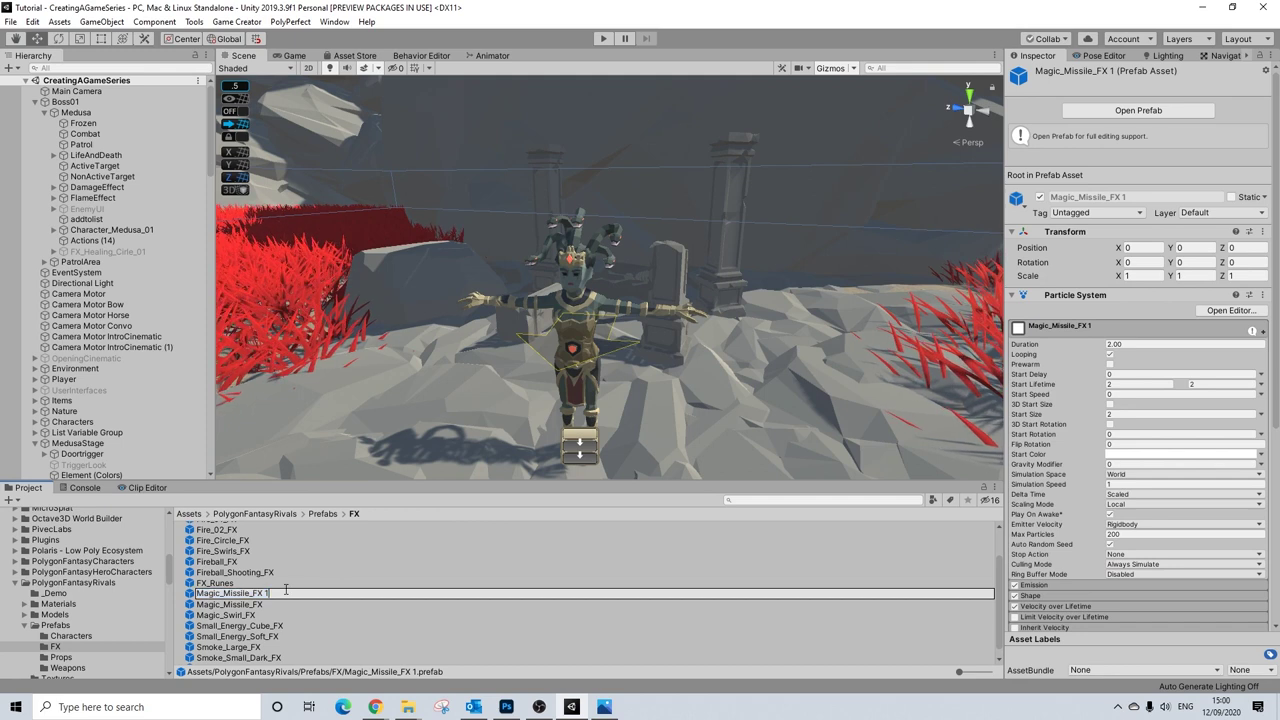
pyautogui.write('_Medusa')
pyautogui.press('Return')
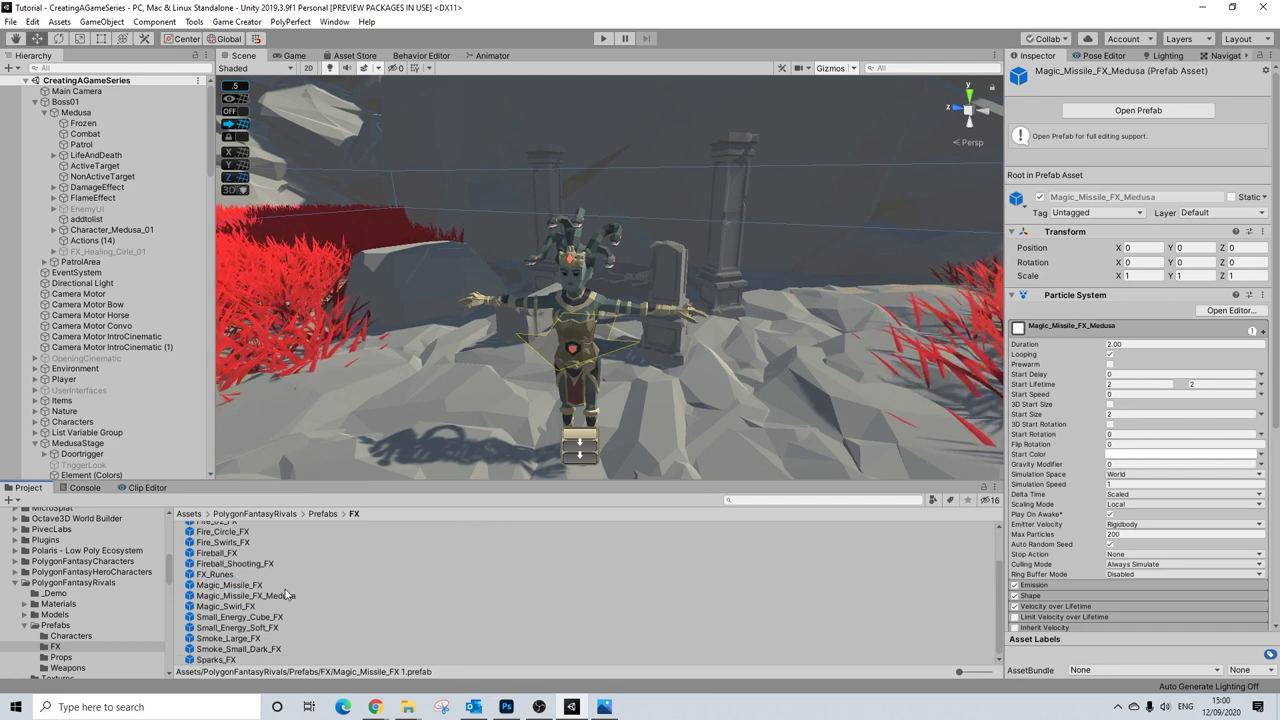
# - Open the Magic_Missile_FX_Medusa prefab for editing and turn off Looping in its Particle System
pyautogui.click(274, 596)
pyautogui.doubleClick(274, 596)
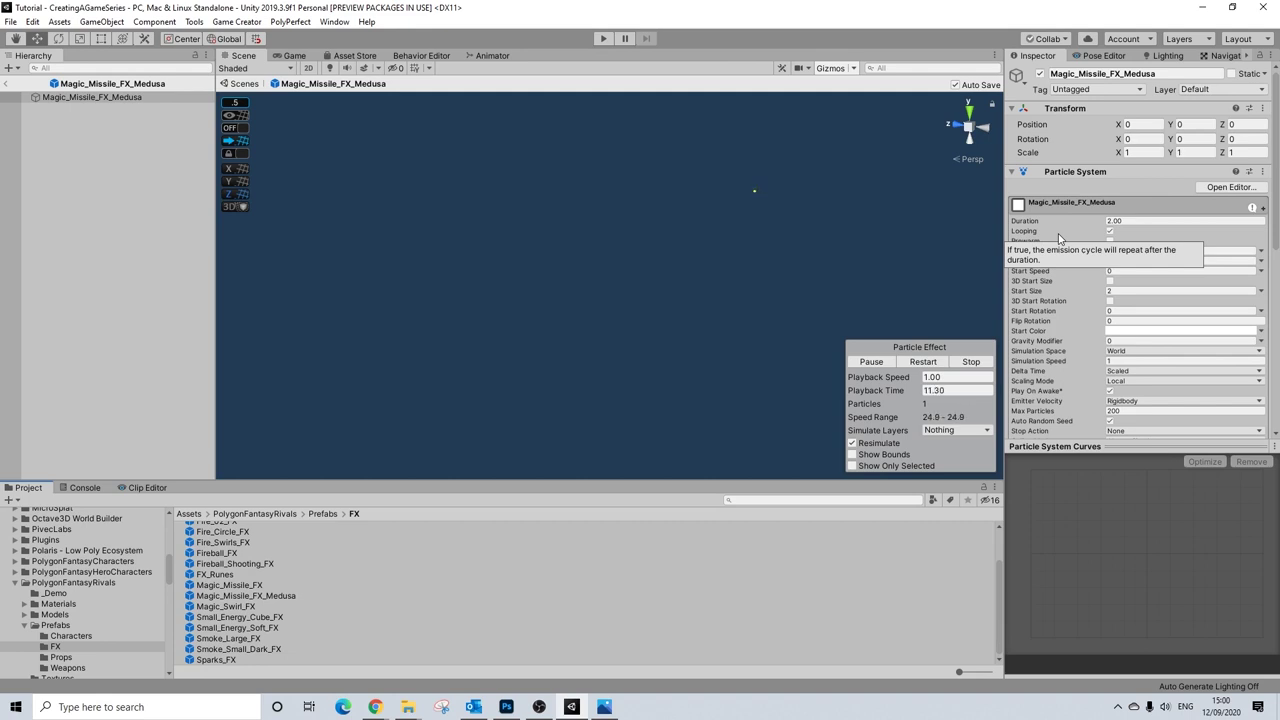
pyautogui.click(1110, 232)
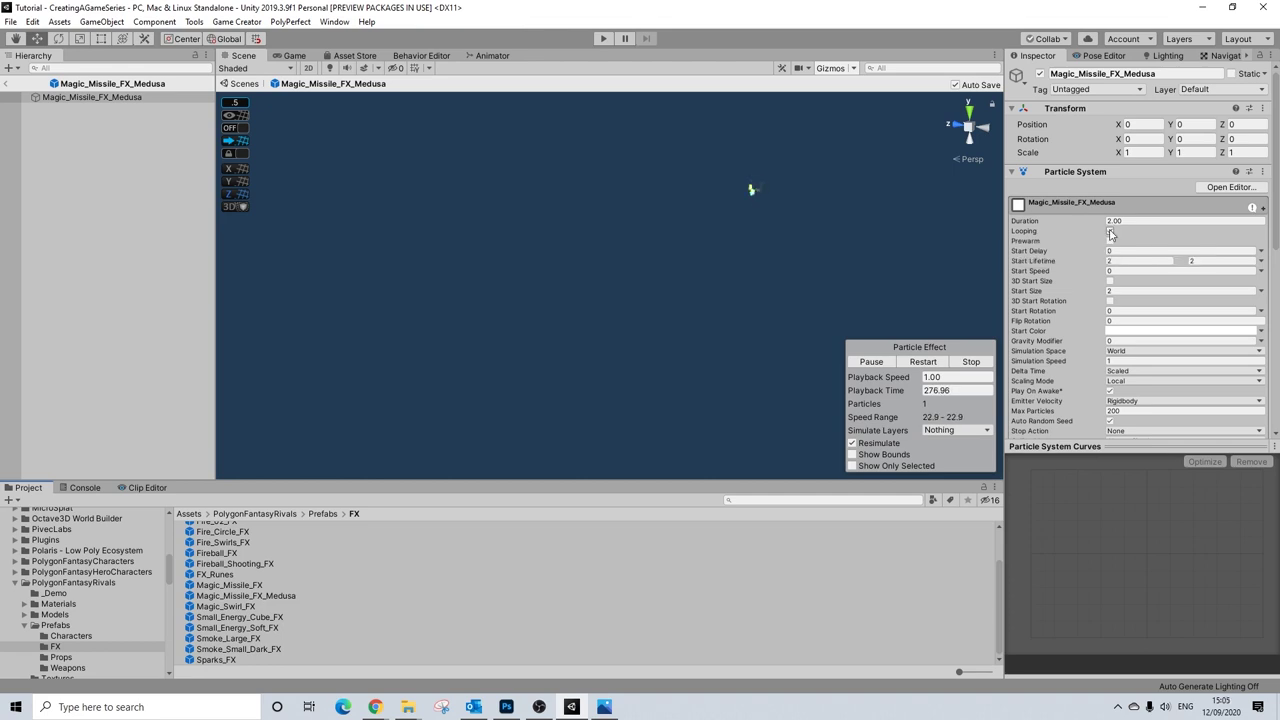
# - Turn off Looping in the missile's Particle System and set its Velocity over Lifetime Linear X to 0 and Z to 25
pyautogui.click(1110, 232)
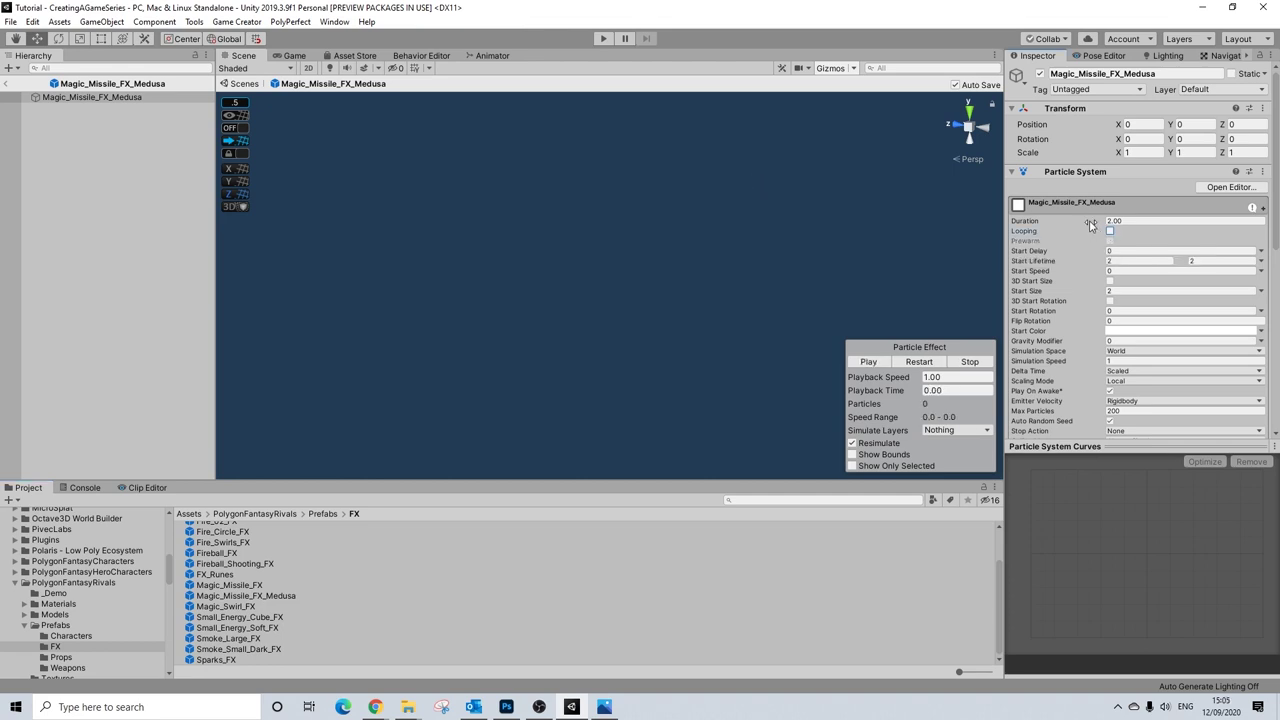
pyautogui.click(1079, 205)
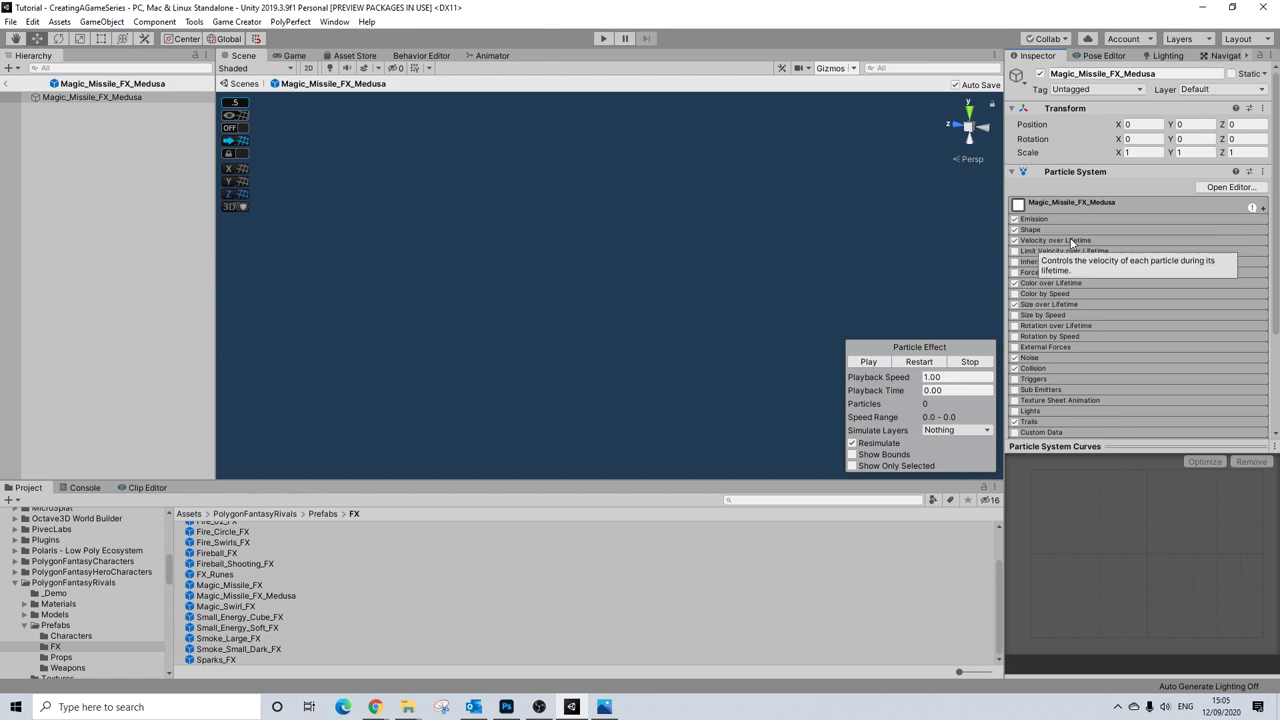
pyautogui.click(1062, 240)
pyautogui.click(1079, 252)
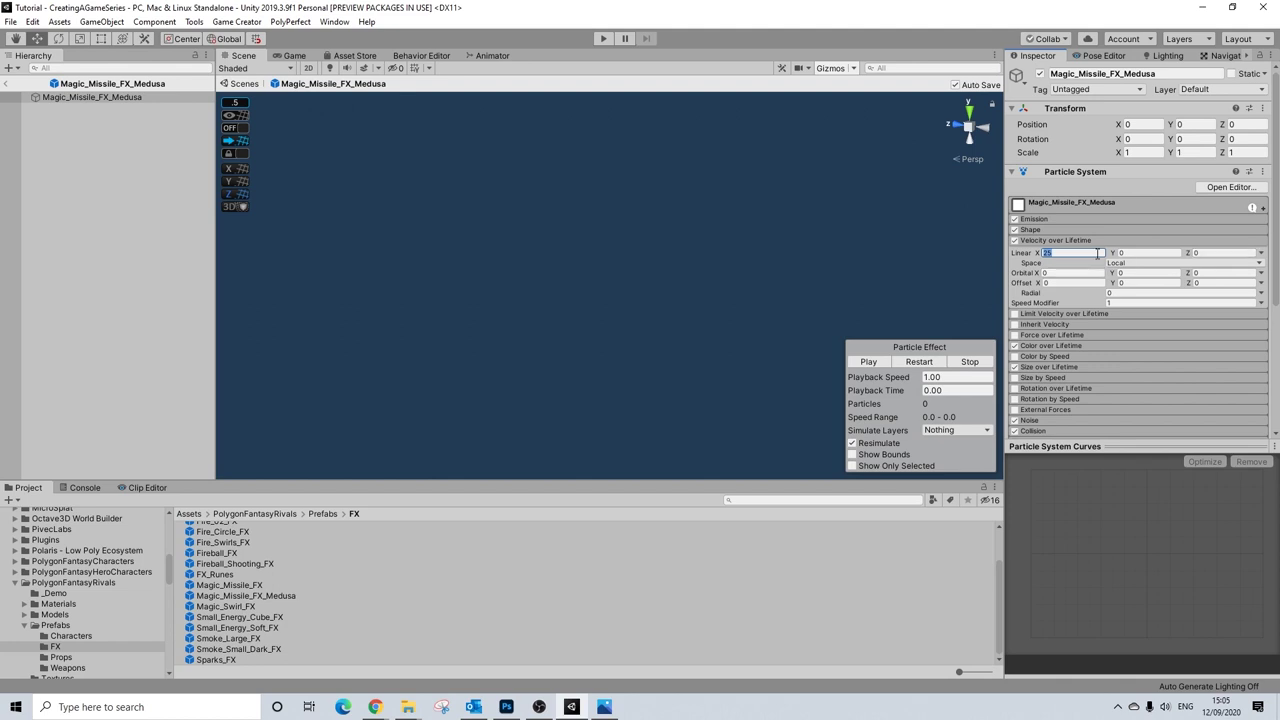
pyautogui.write('0')
pyautogui.press('Tab')
pyautogui.press('Tab')
pyautogui.write('-10')
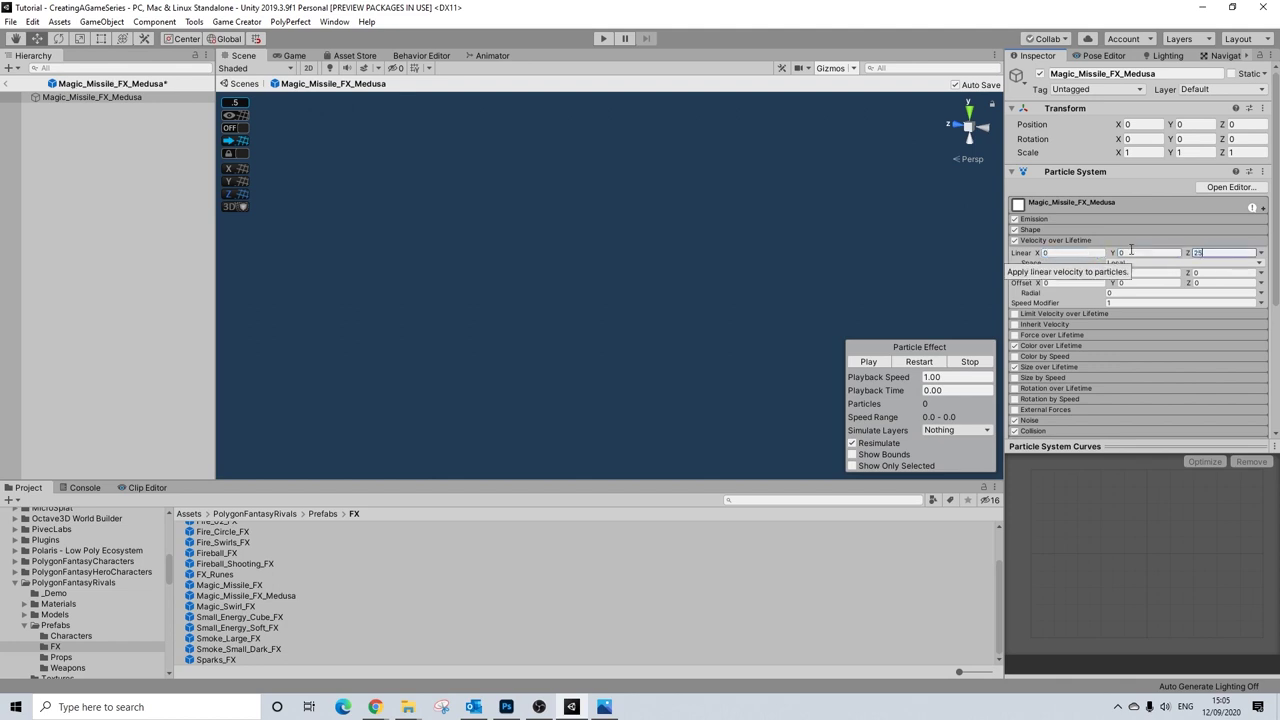
pyautogui.write('25')
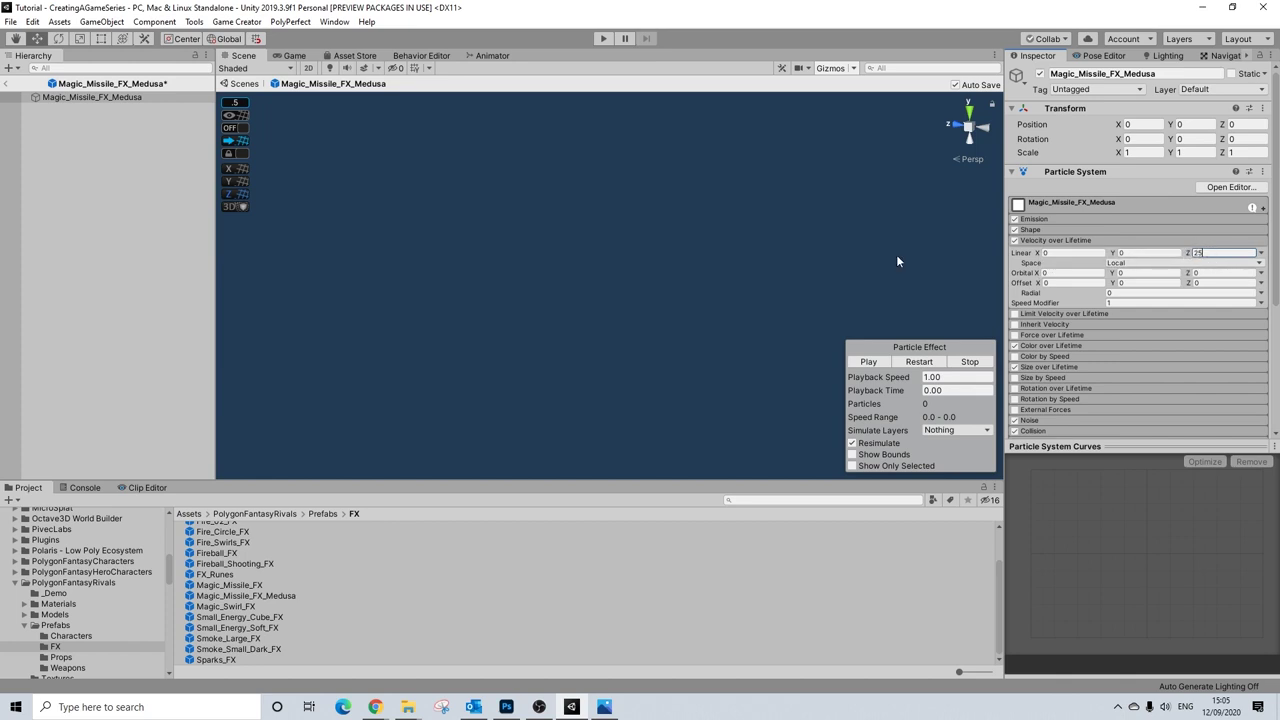
pyautogui.press('Return')
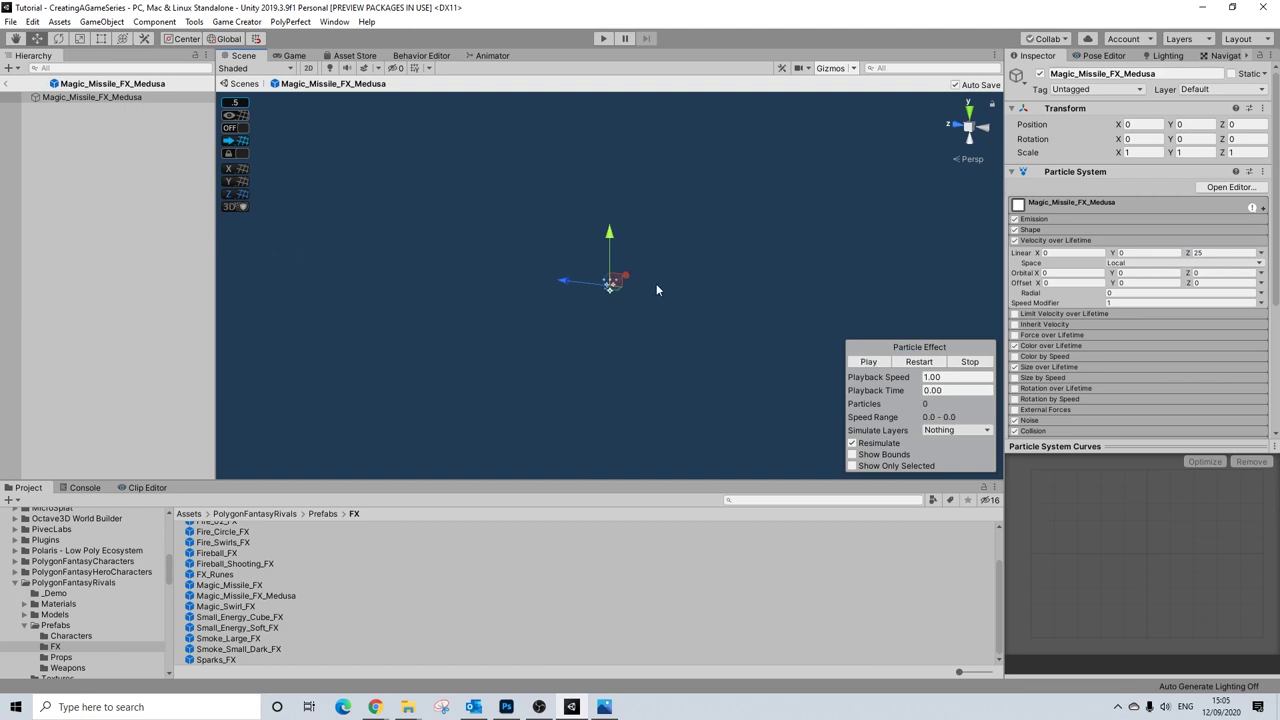
# - Replay the particle effect in the scene to check the missile's direction of travel
pyautogui.click(918, 362)
pyautogui.click(916, 361)
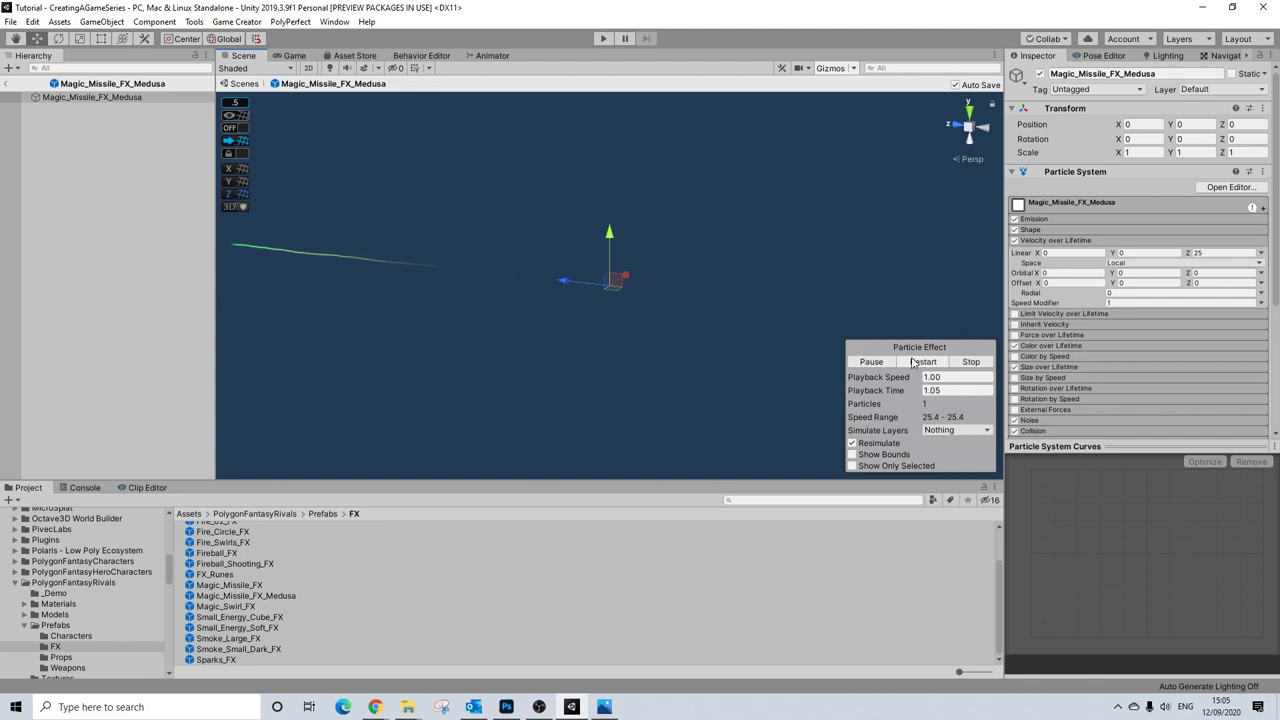
pyautogui.click(916, 361)
# - Add a 3D Sphere as a child of Magic_Missile_FX_Medusa
pyautogui.rightClick(100, 101)
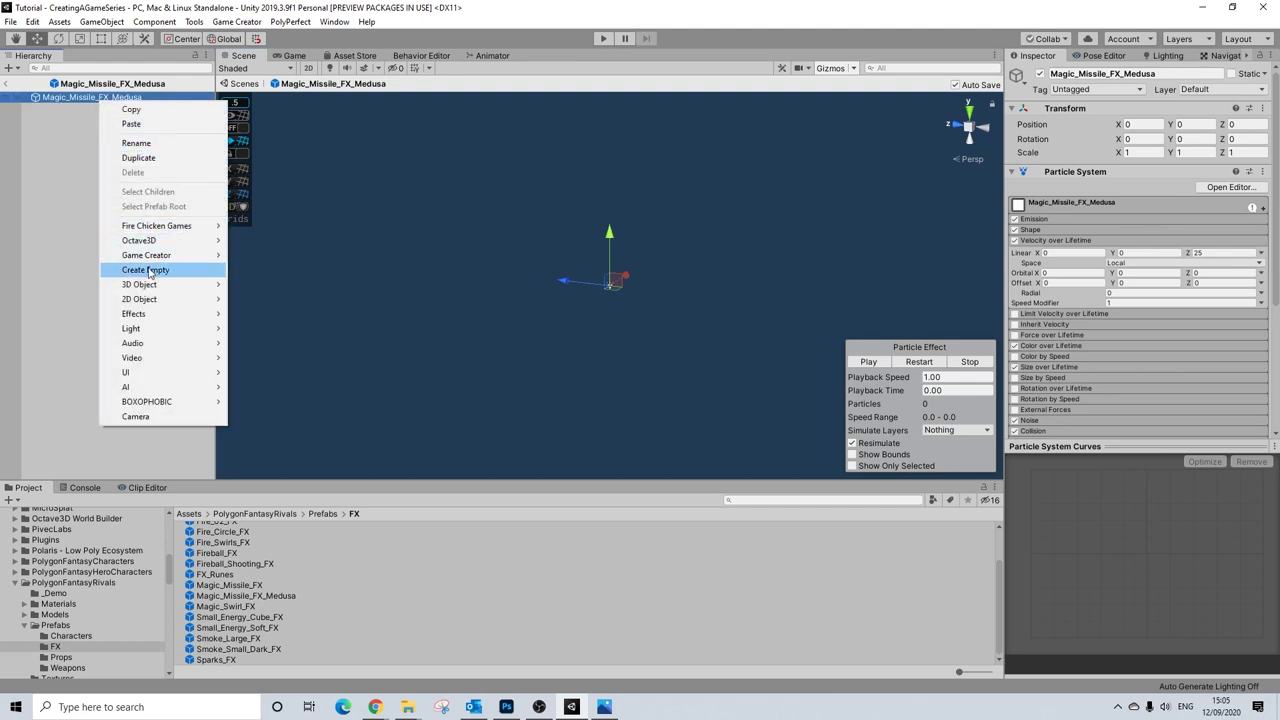
pyautogui.moveTo(190, 286)
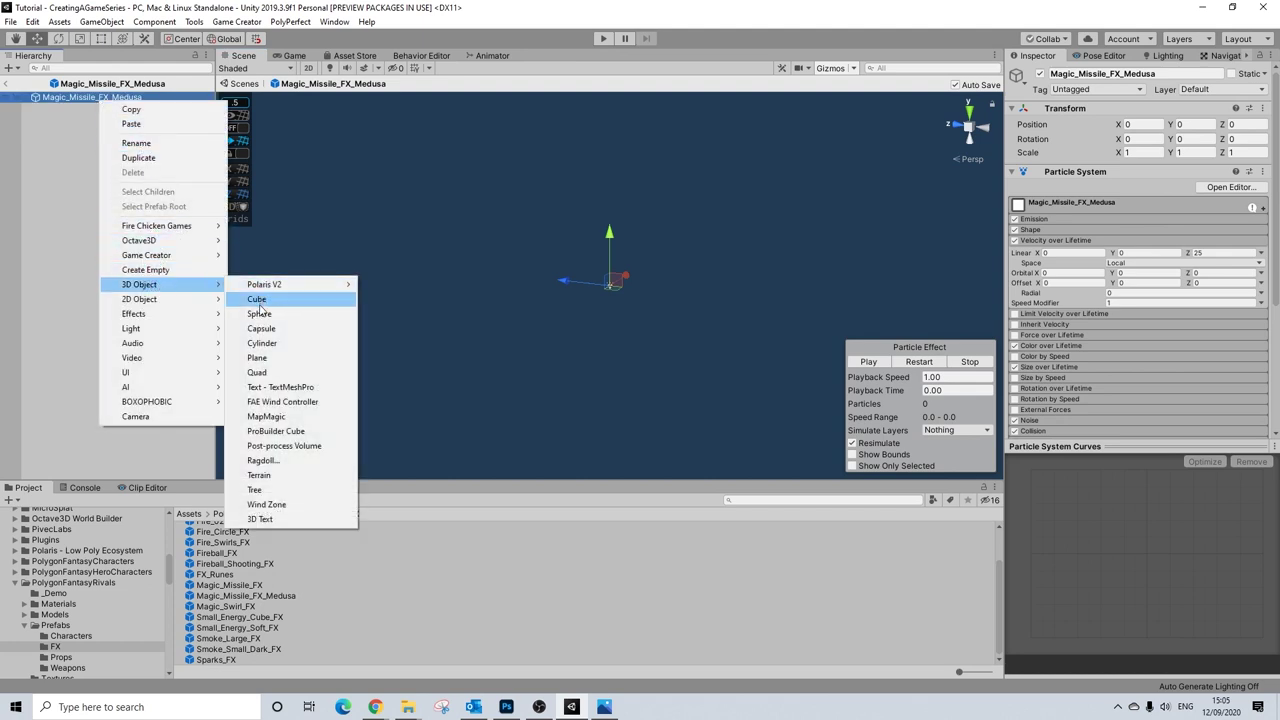
pyautogui.click(259, 313)
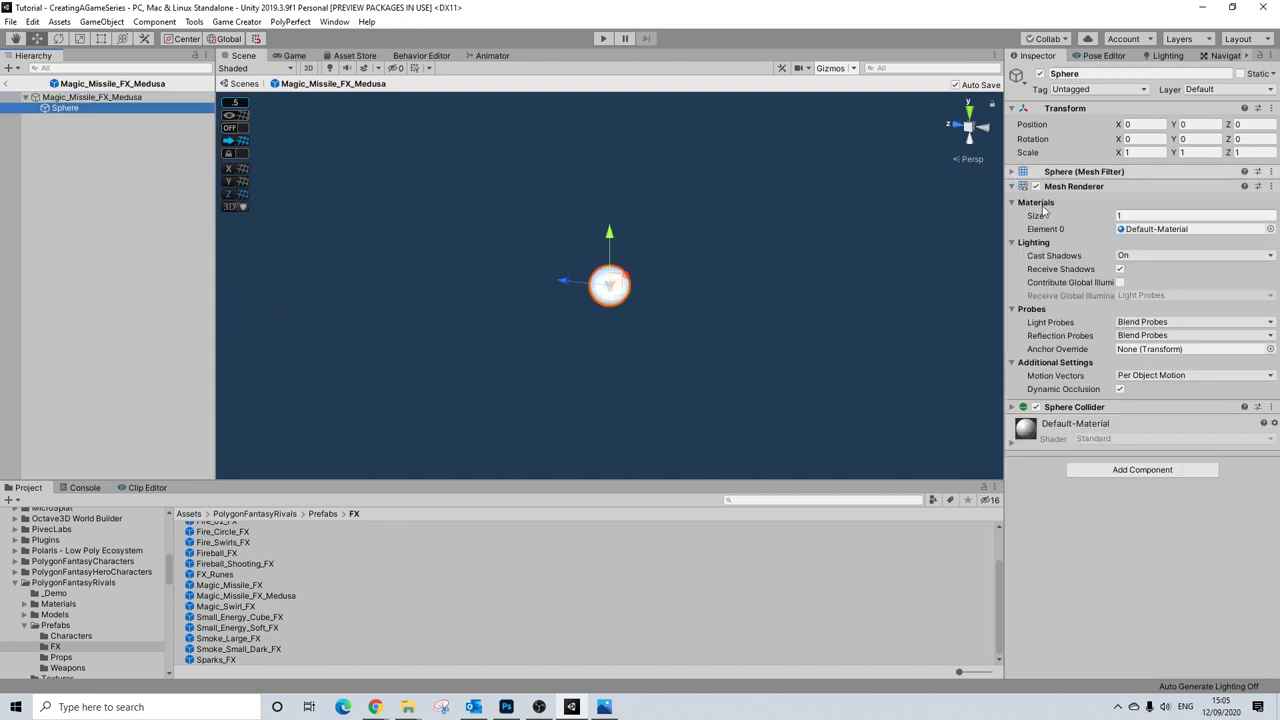
# - Set the sphere's Sphere Collider radius to 0.3 and disable its Mesh Renderer
pyautogui.click(1072, 407)
pyautogui.click(1138, 480)
pyautogui.write('0.')
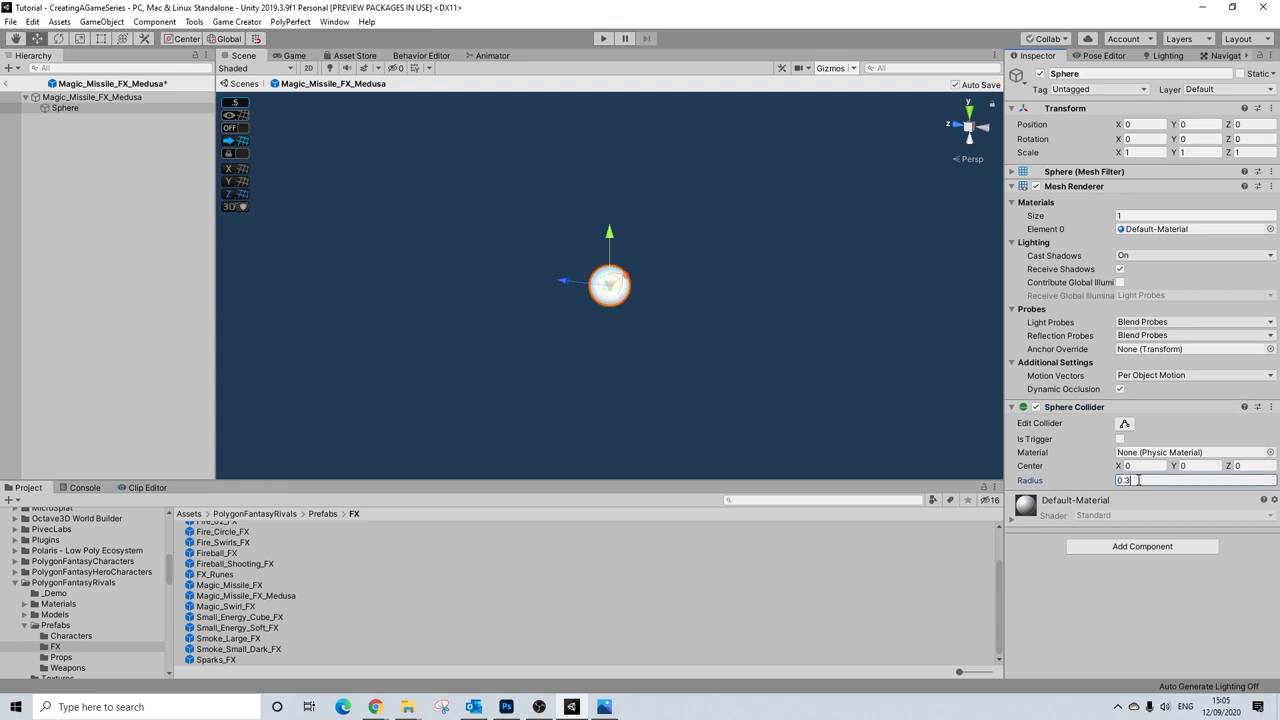
pyautogui.write('3')
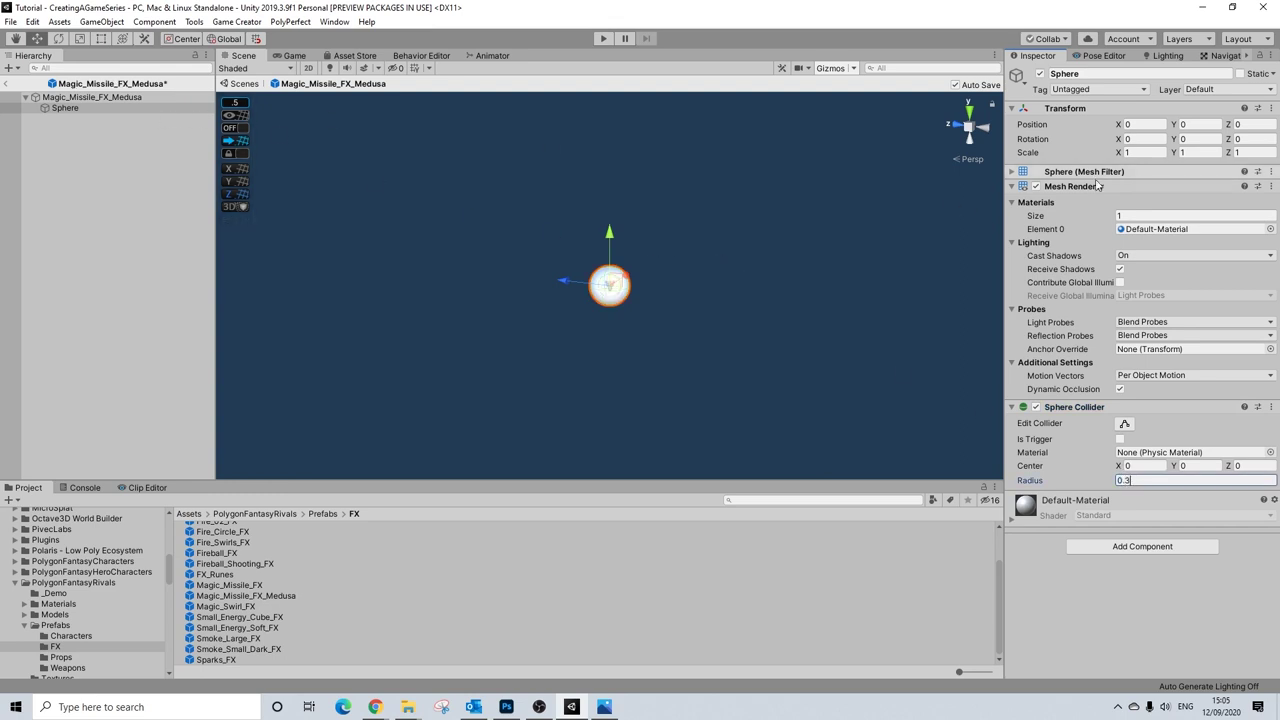
pyautogui.click(1036, 187)
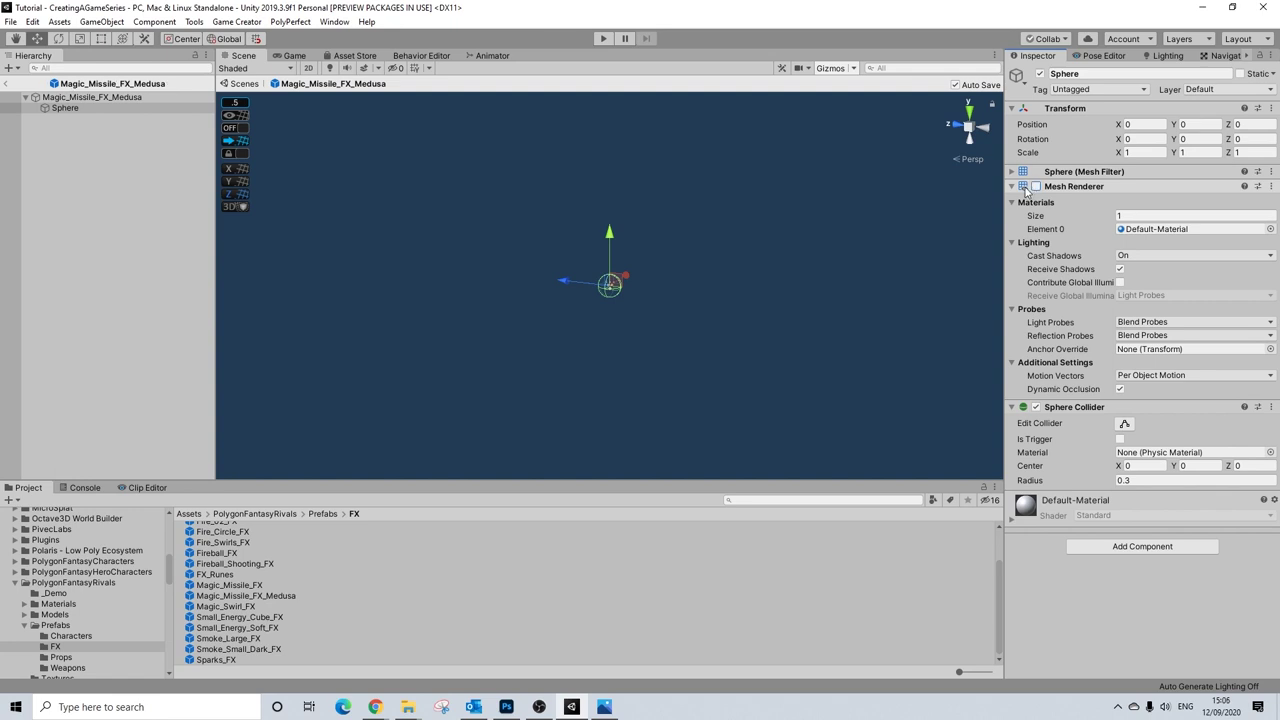
pyautogui.click(1012, 187)
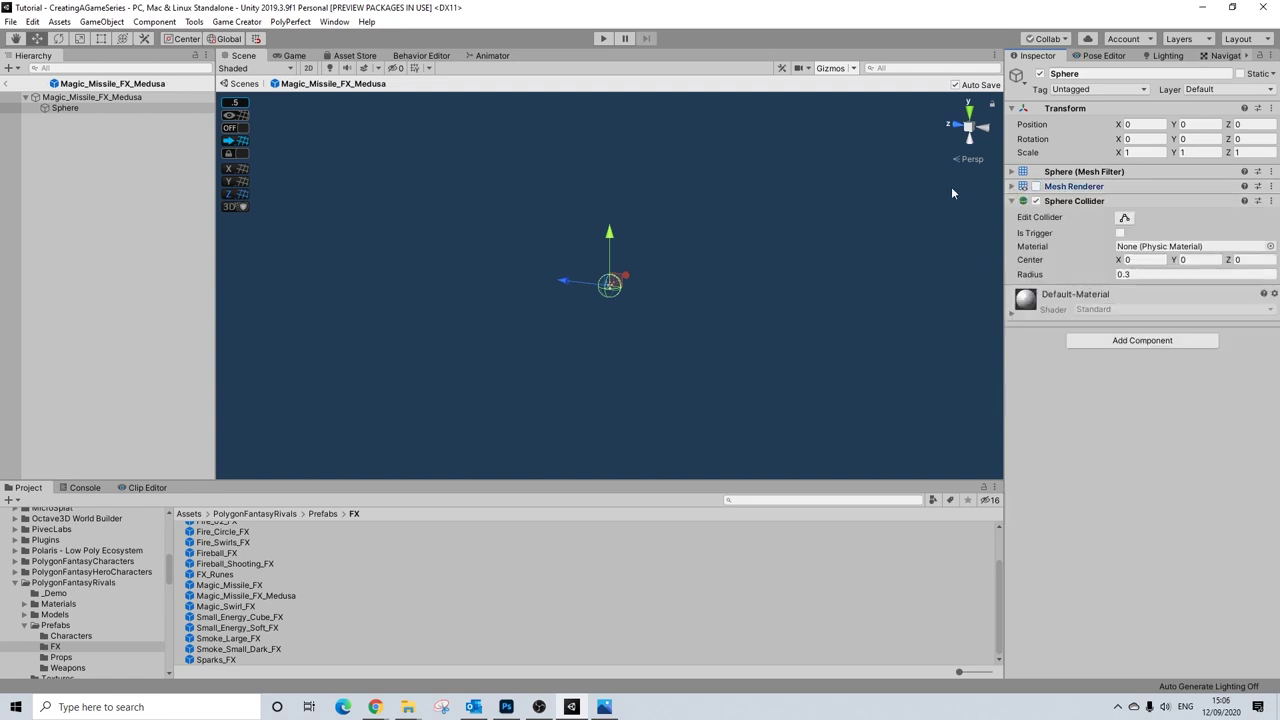
# - Replay the missile effect from the side and from behind to compare its path with the sphere collider
pyautogui.click(177, 97)
pyautogui.click(902, 364)
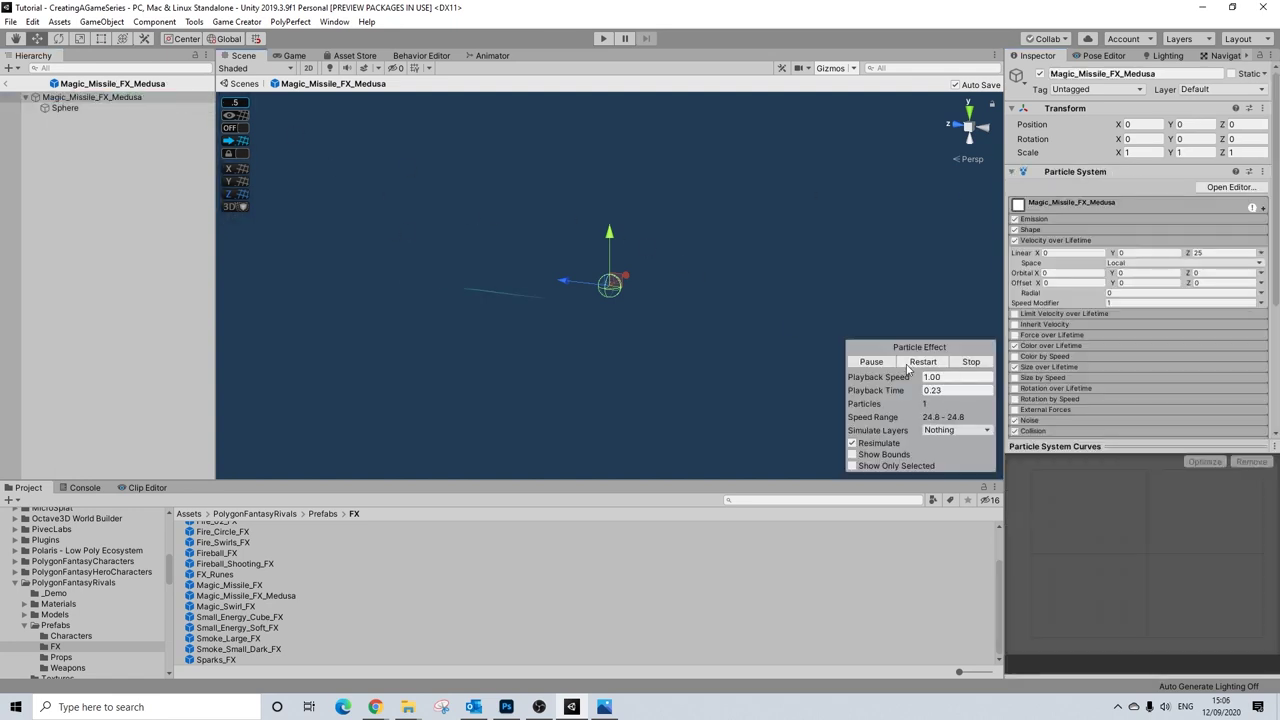
pyautogui.click(70, 109)
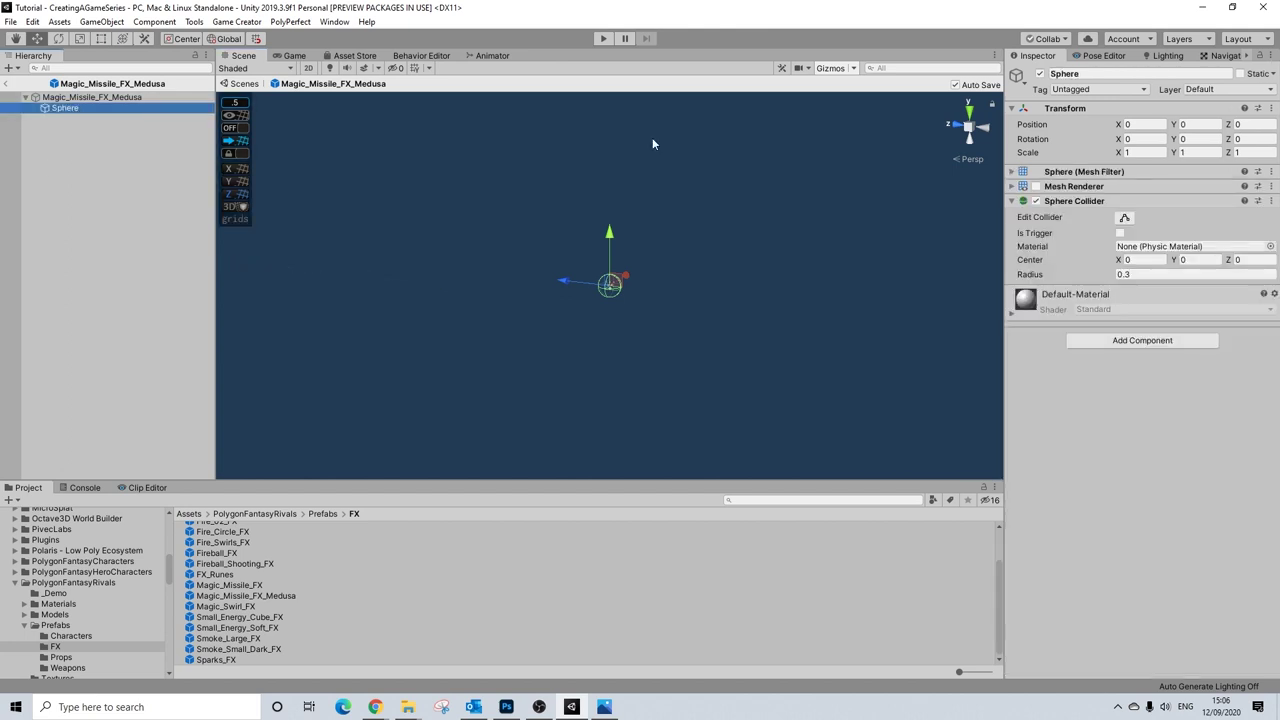
pyautogui.click(104, 98)
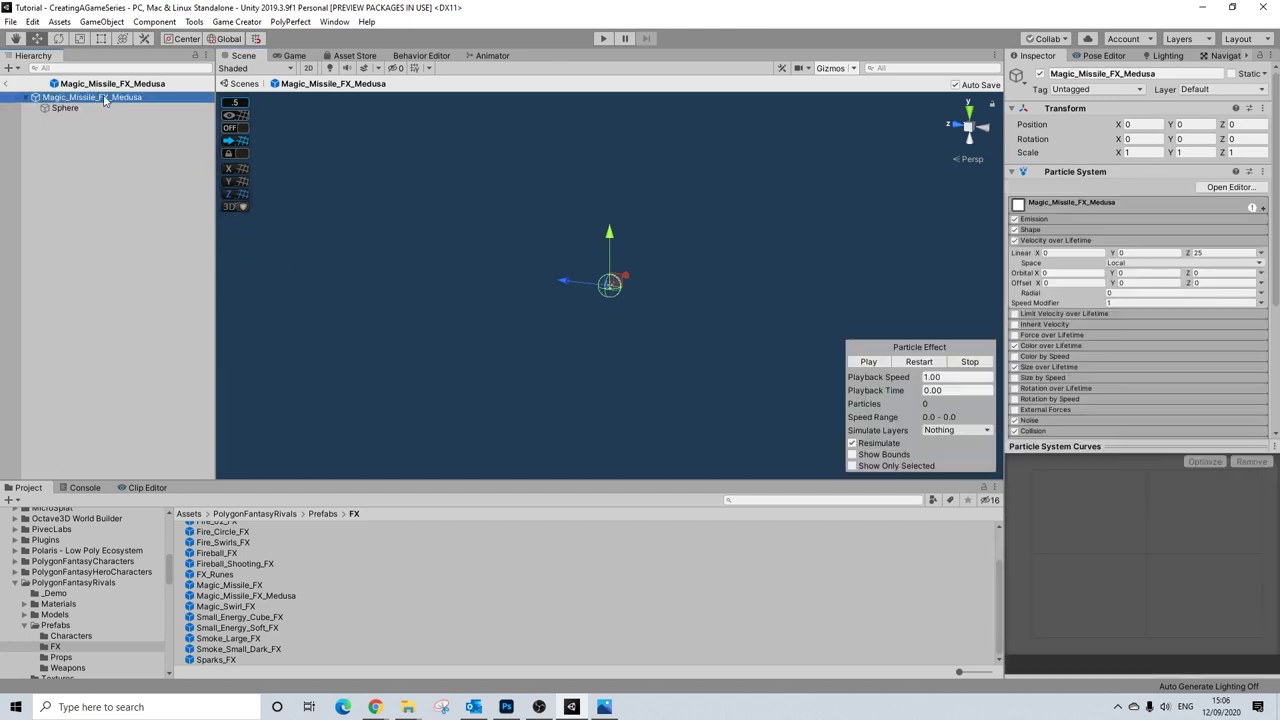
pyautogui.click(922, 362)
pyautogui.keyDown('alt'); pyautogui.moveTo(752, 268); pyautogui.dragTo(330, 268); pyautogui.keyUp('alt')
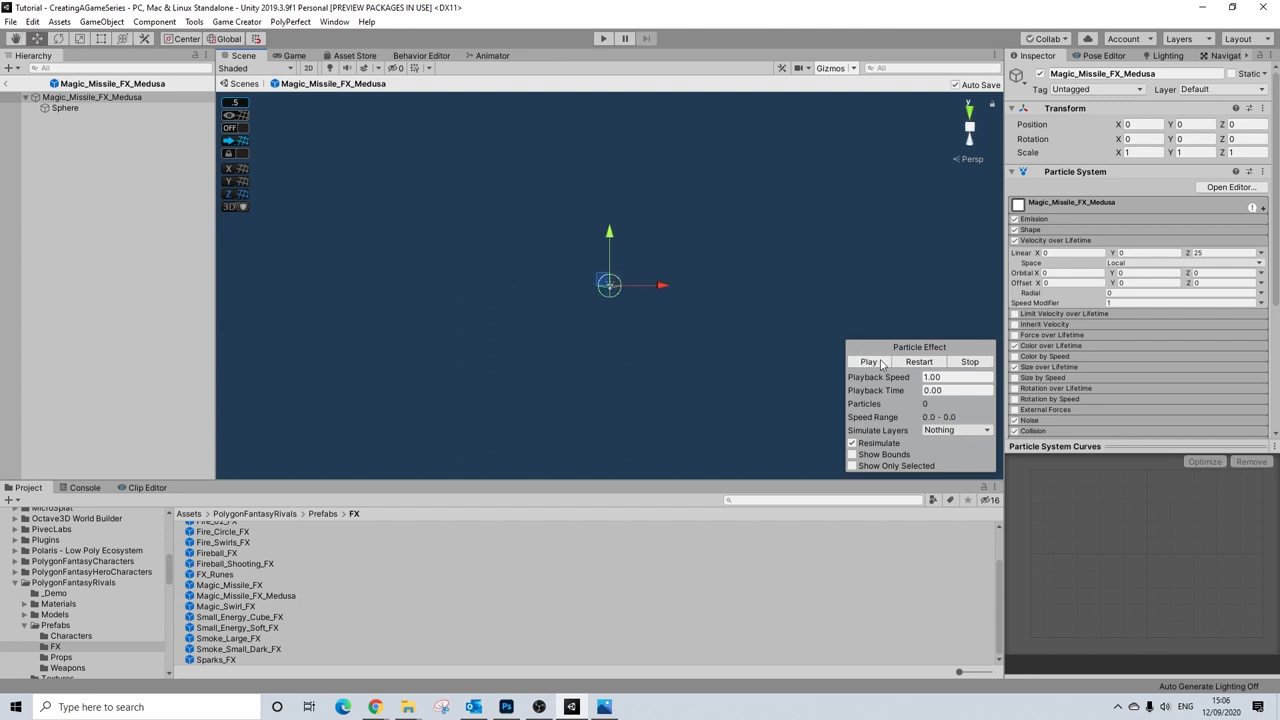
pyautogui.click(922, 362)
pyautogui.click(922, 363)
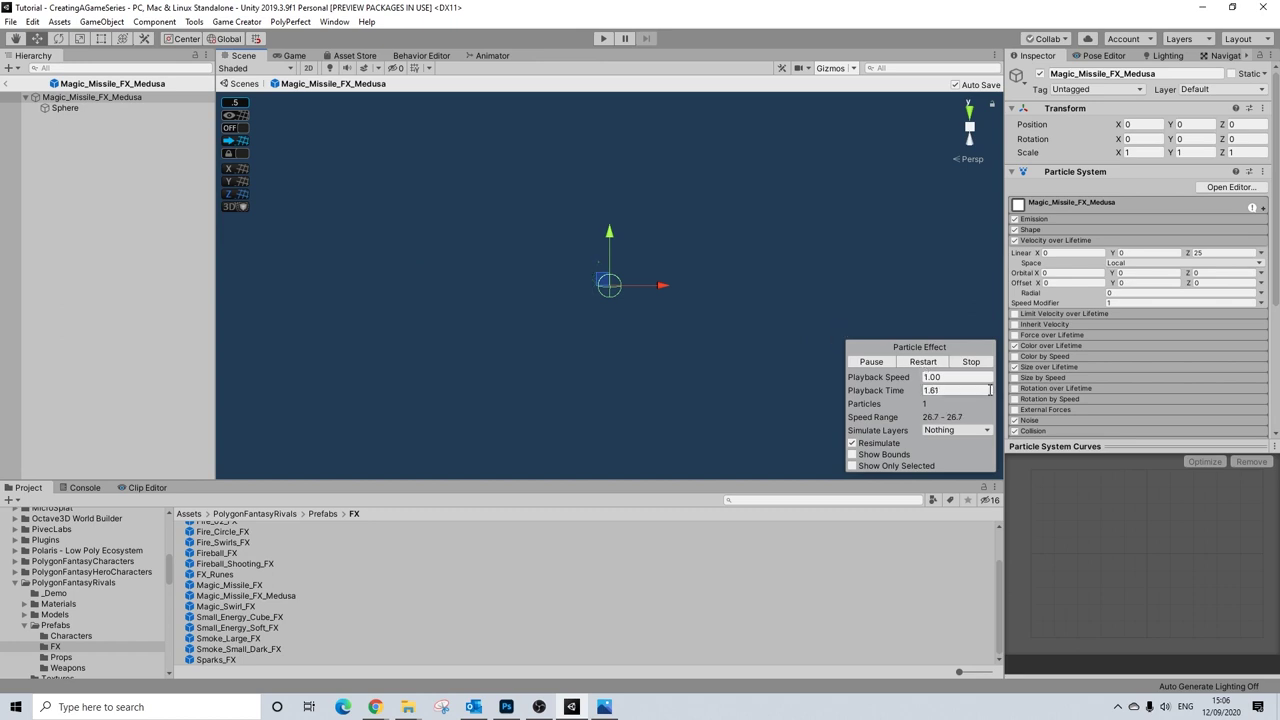
pyautogui.click(929, 363)
# - Try lowering the whole missile prefab to about Y -0.29, replay the effect, and undo the move
pyautogui.keyDown('alt'); pyautogui.moveTo(623, 343); pyautogui.dragTo(607, 237); pyautogui.keyUp('alt')
pyautogui.click(909, 363)
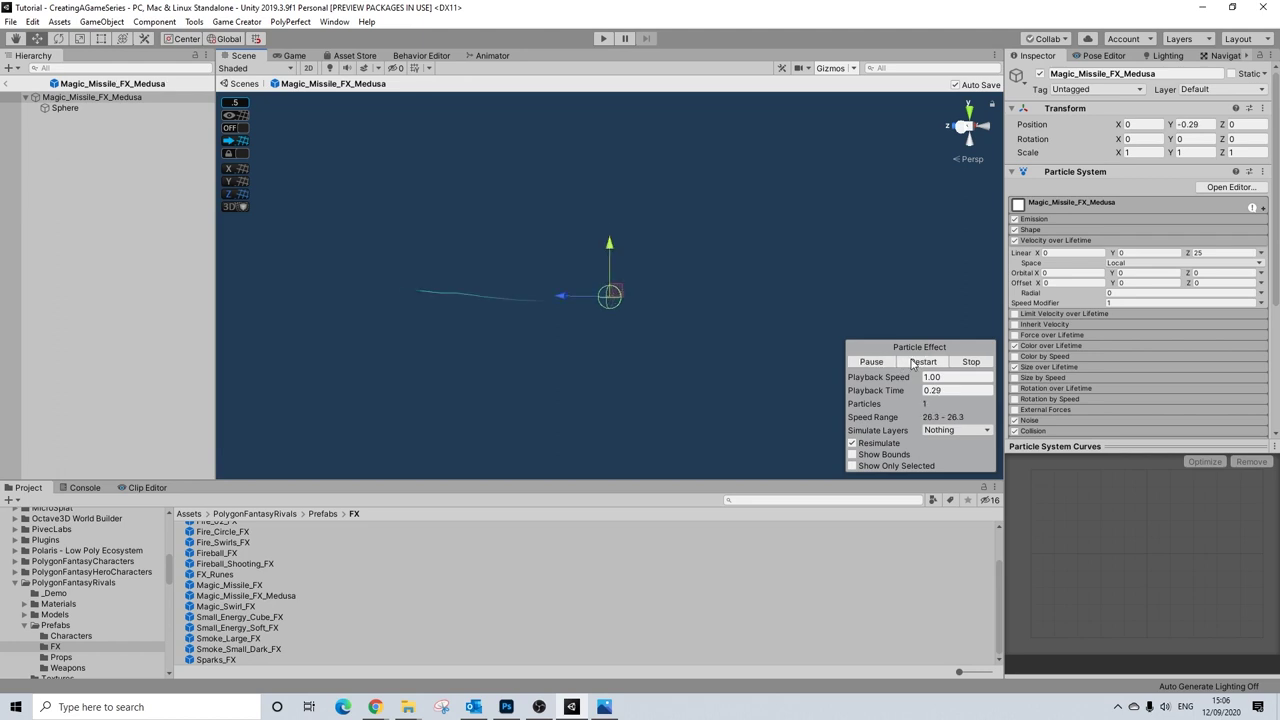
pyautogui.hotkey('ctrl', 'z')
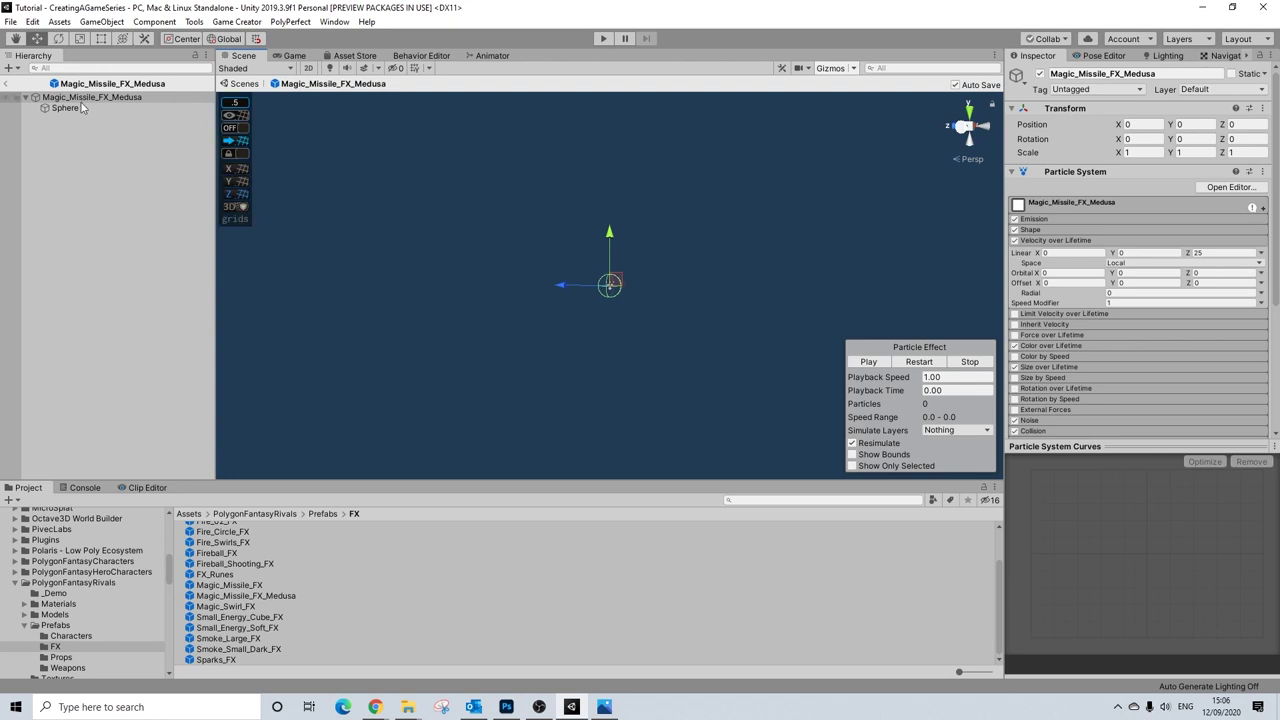
# - Try lowering only the child sphere to about Y -0.21 and replay the missile effect against it
pyautogui.click(83, 108)
pyautogui.moveTo(605, 230); pyautogui.dragTo(609, 239)
pyautogui.click(104, 100)
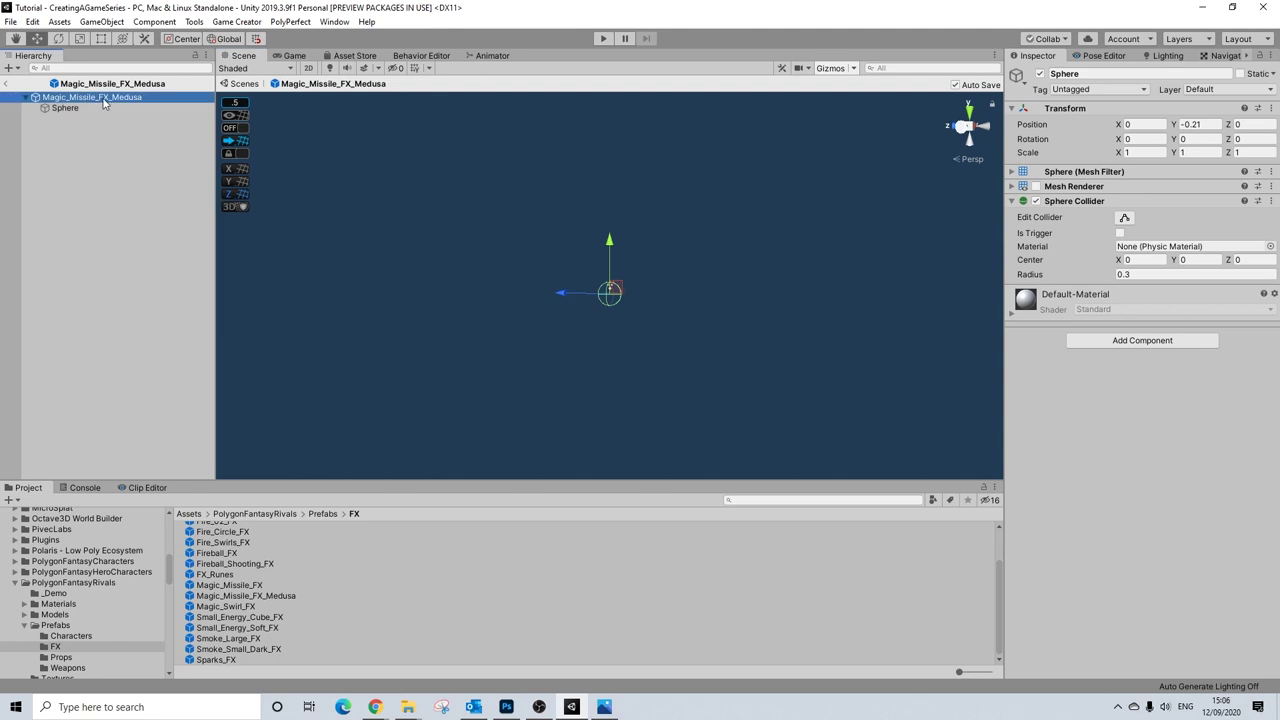
pyautogui.click(920, 362)
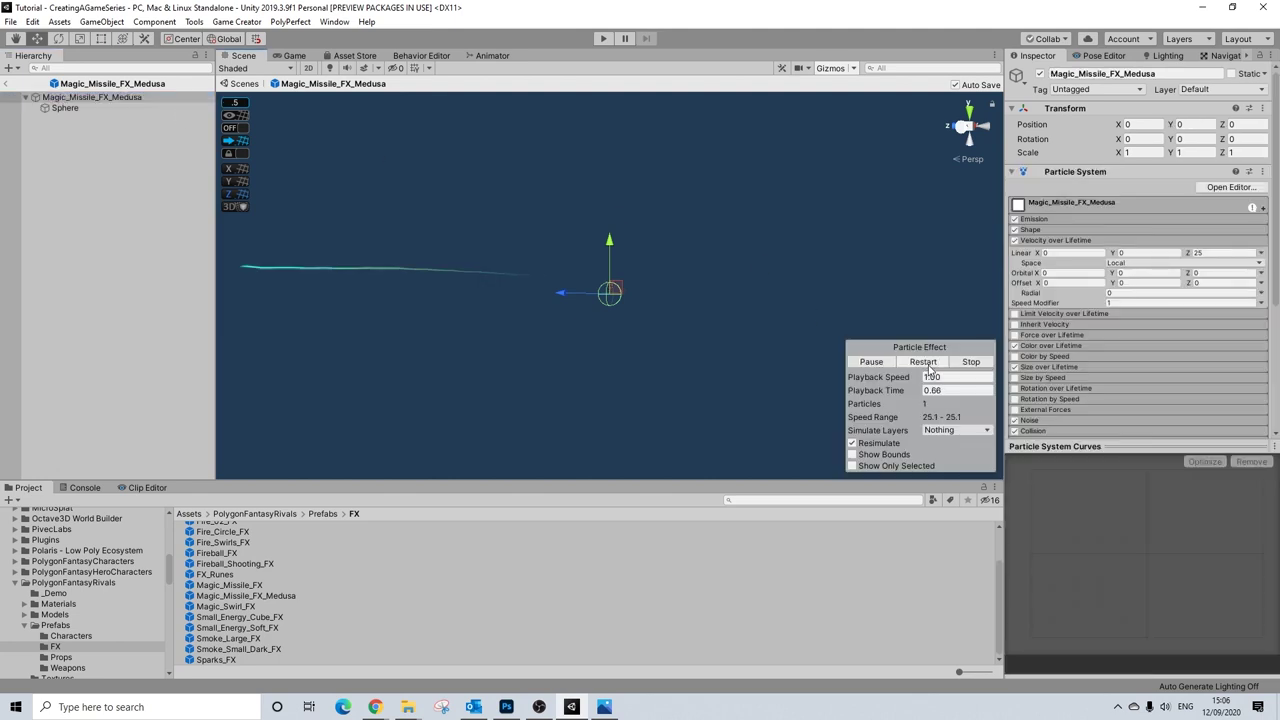
pyautogui.click(922, 362)
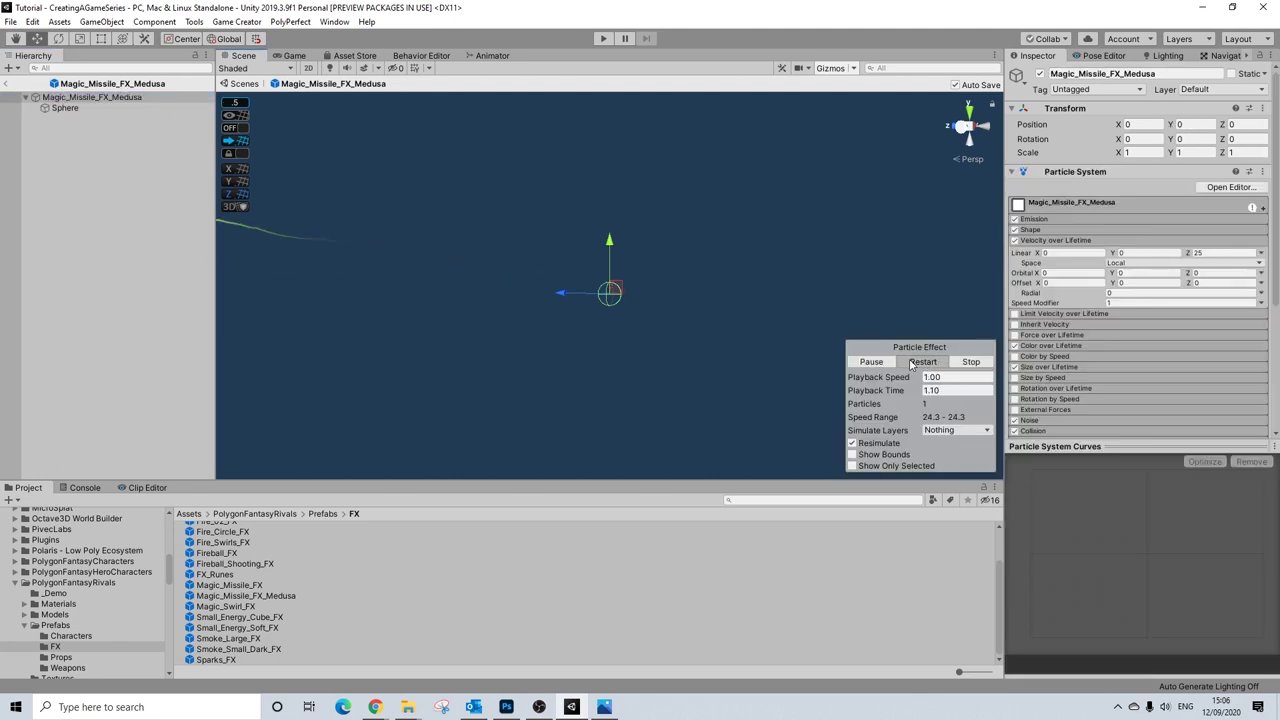
pyautogui.keyDown('alt'); pyautogui.moveTo(640, 291); pyautogui.dragTo(644, 293); pyautogui.keyUp('alt')
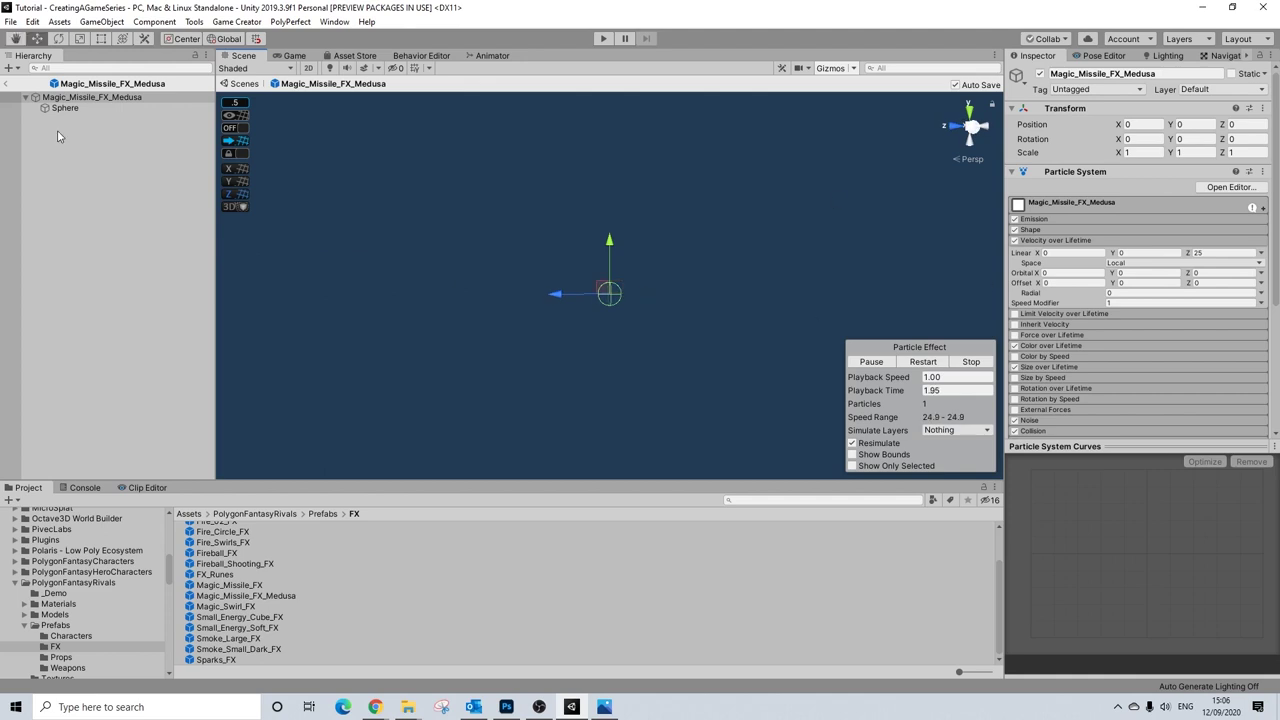
# - Reset the child sphere's Position Y to 0
pyautogui.click(609, 291)
pyautogui.click(1198, 123)
pyautogui.write('0')
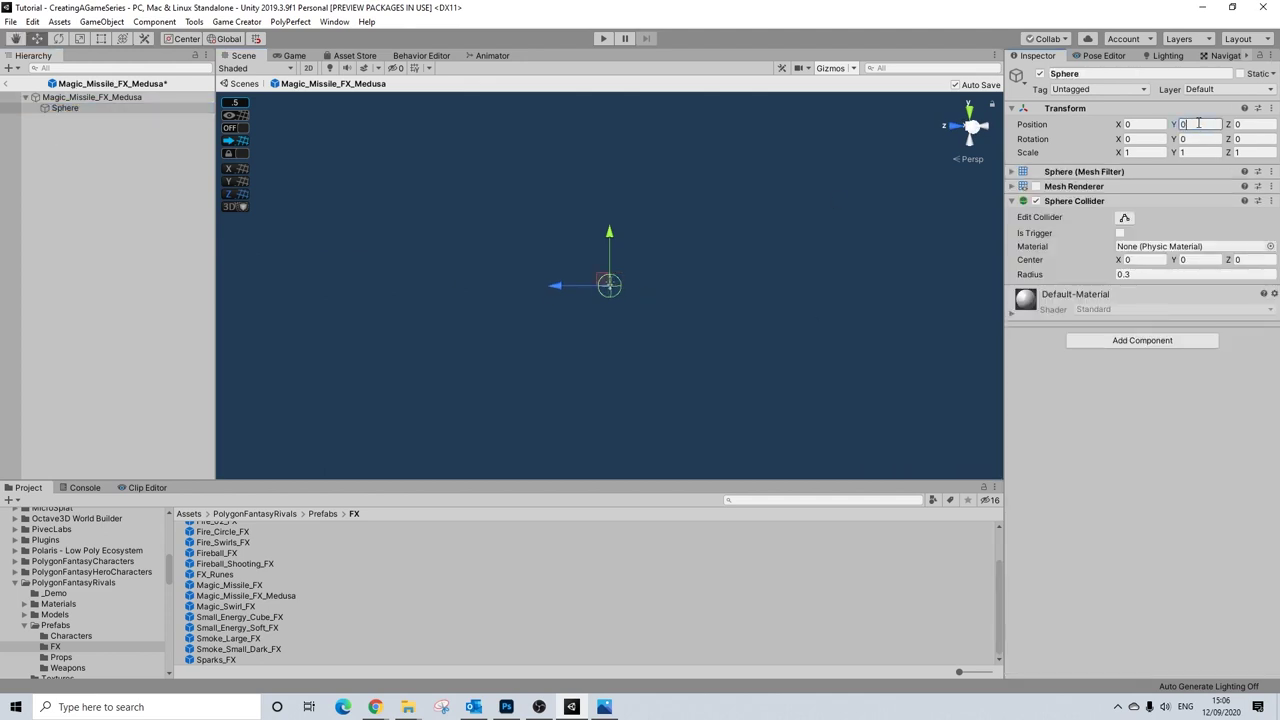
pyautogui.keyDown('alt'); pyautogui.moveTo(629, 290); pyautogui.dragTo(746, 368); pyautogui.keyUp('alt')
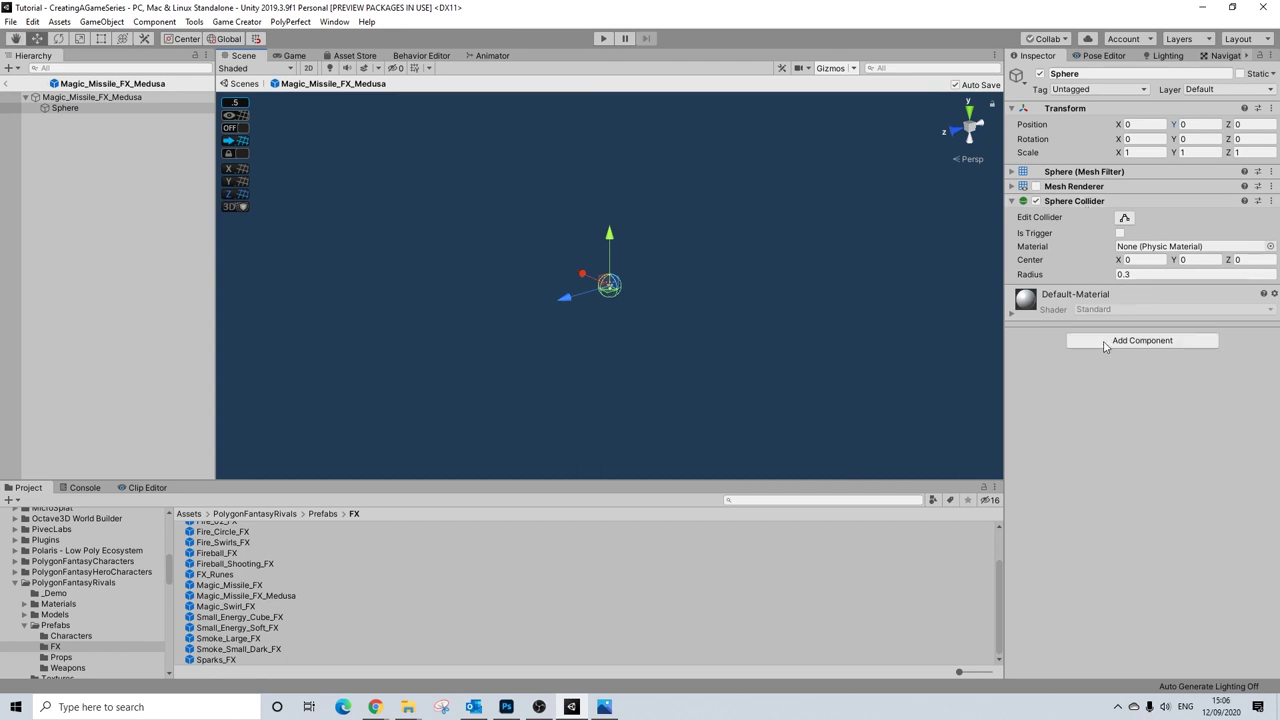
# - Add a Trigger component to the Magic_Missile_FX_Medusa root and change its event to On Enable
pyautogui.click(124, 97)
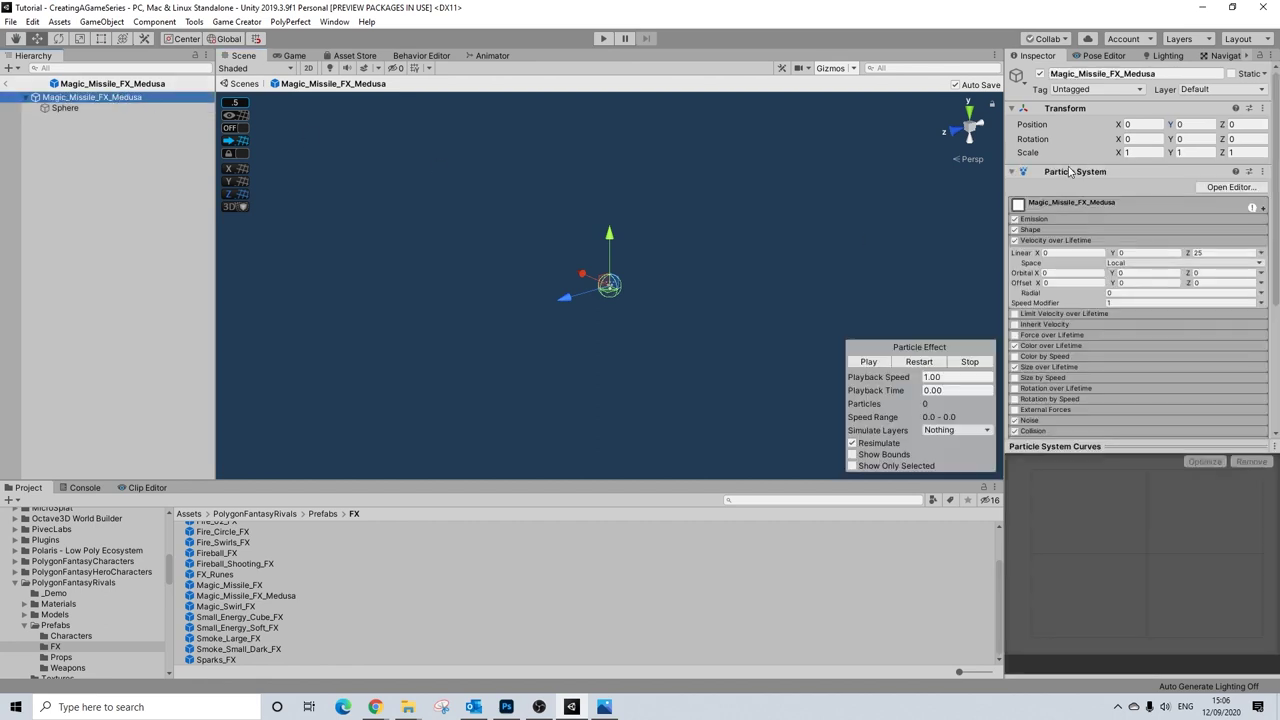
pyautogui.scroll(-5, 1075, 195)
pyautogui.click(1105, 422)
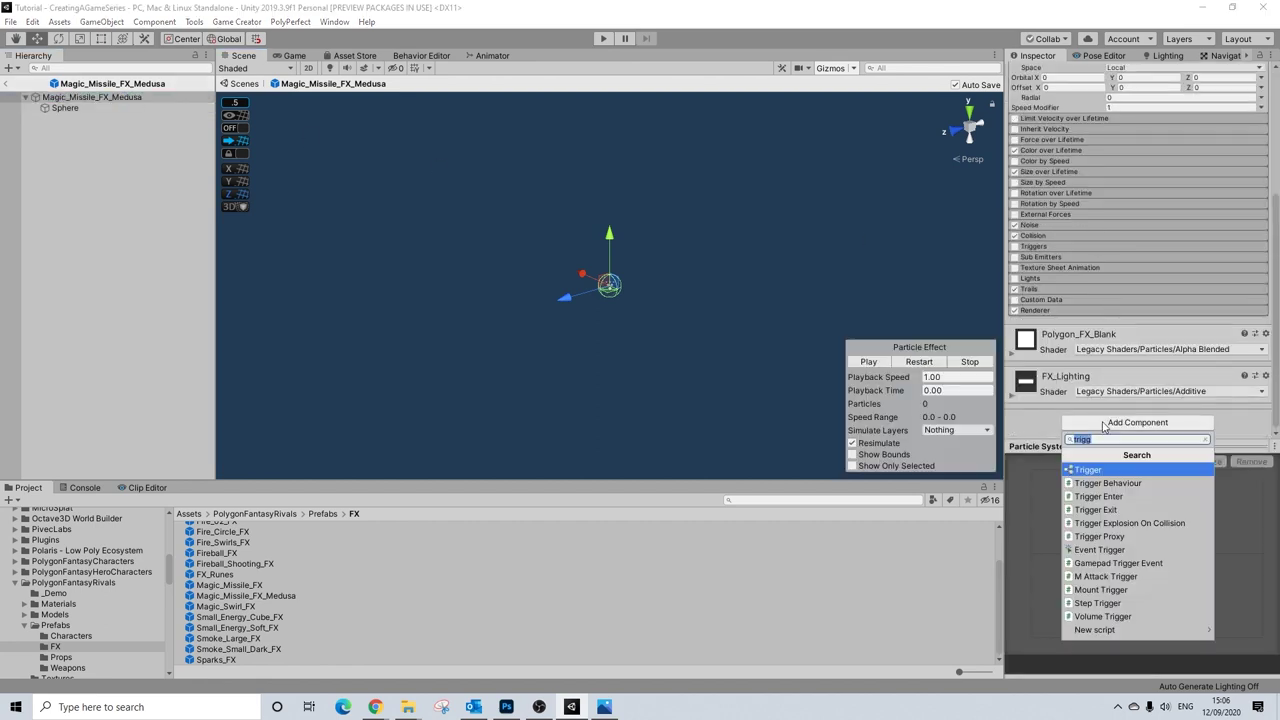
pyautogui.press('Return')
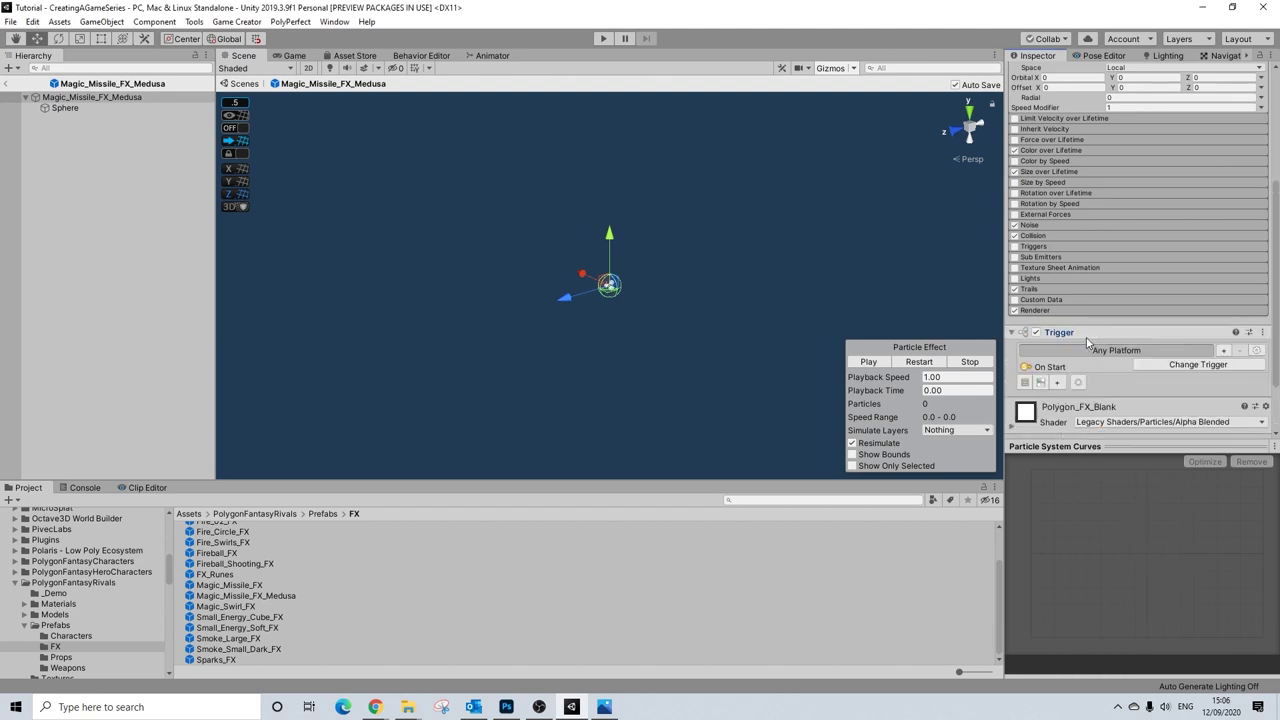
pyautogui.click(1141, 364)
pyautogui.write('enable')
pyautogui.click(1158, 418)
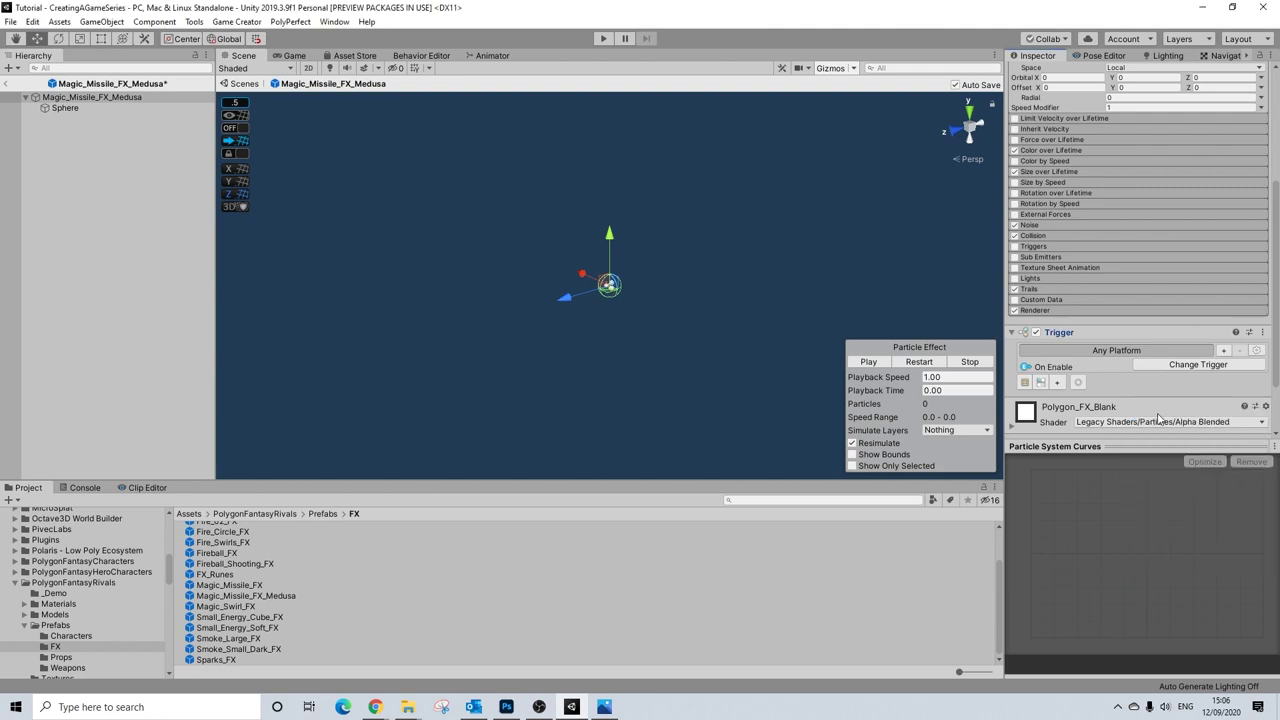
# - Add an Actions component to the prefab root and assign it to a new Actions slot of the On Enable trigger
pyautogui.click(1057, 382)
pyautogui.scroll(-2, 1063, 388)
pyautogui.click(1107, 422)
pyautogui.write('ac')
pyautogui.click(1095, 467)
pyautogui.moveTo(1065, 334); pyautogui.dragTo(1077, 315)
# - Enable Destroy After Finishing on the Actions component and add a Wait action of 10 seconds
pyautogui.click(1122, 378)
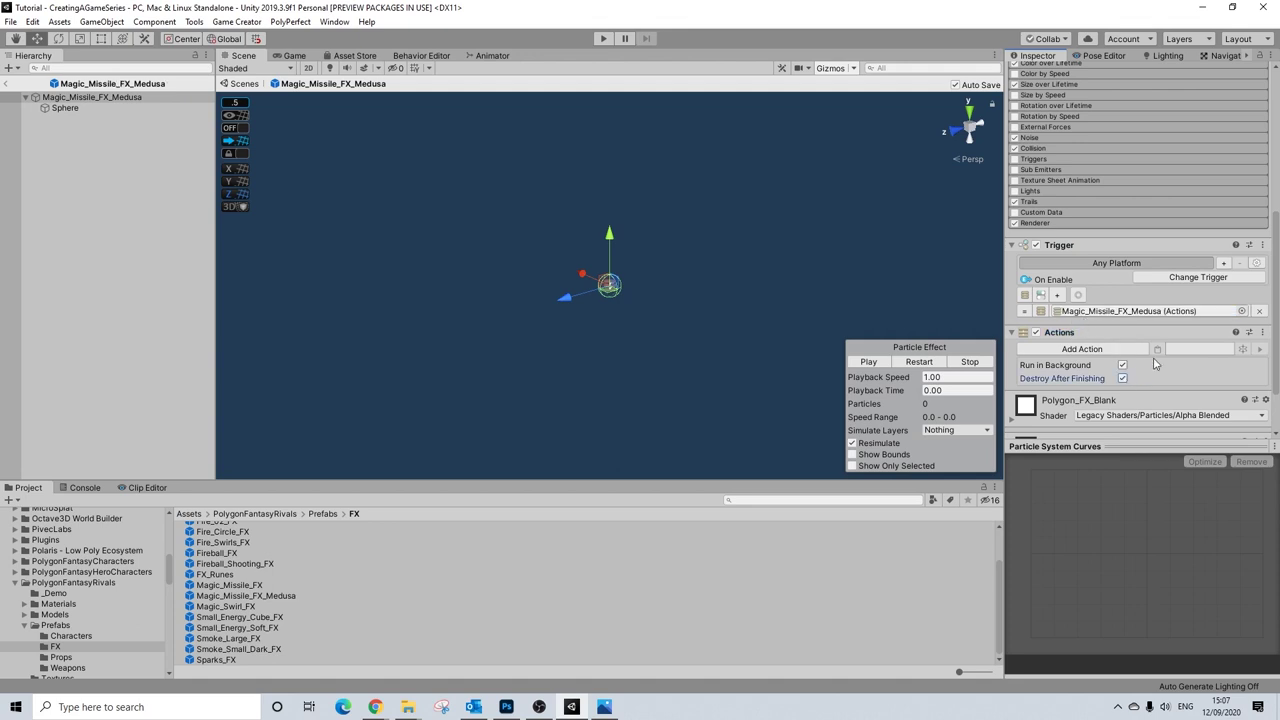
pyautogui.click(1082, 349)
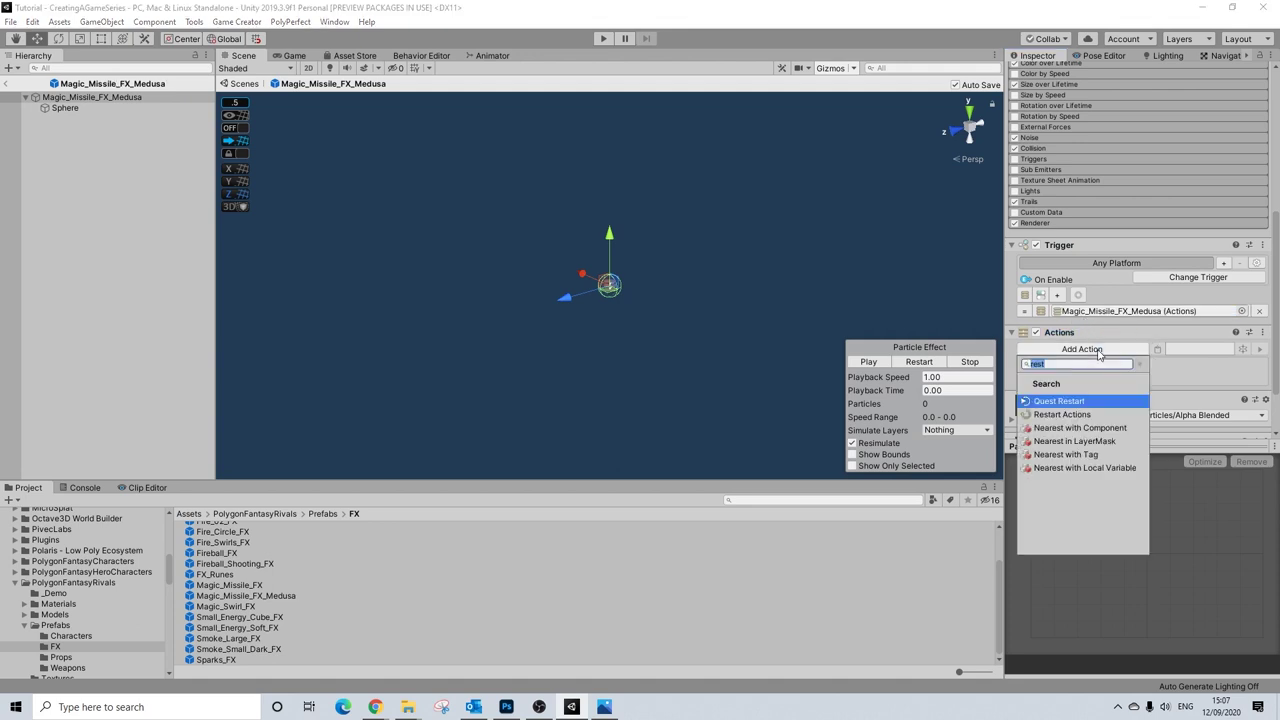
pyautogui.write('wait')
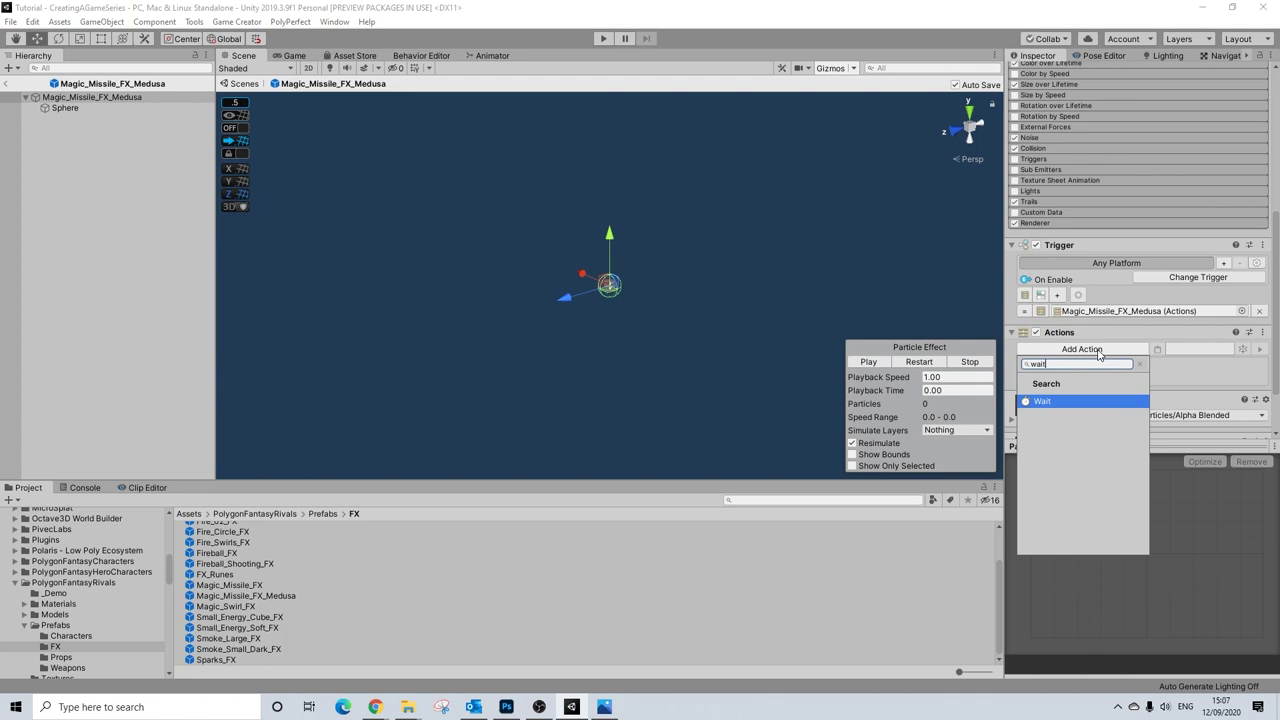
pyautogui.press('Return')
pyautogui.click(1137, 363)
pyautogui.write('10')
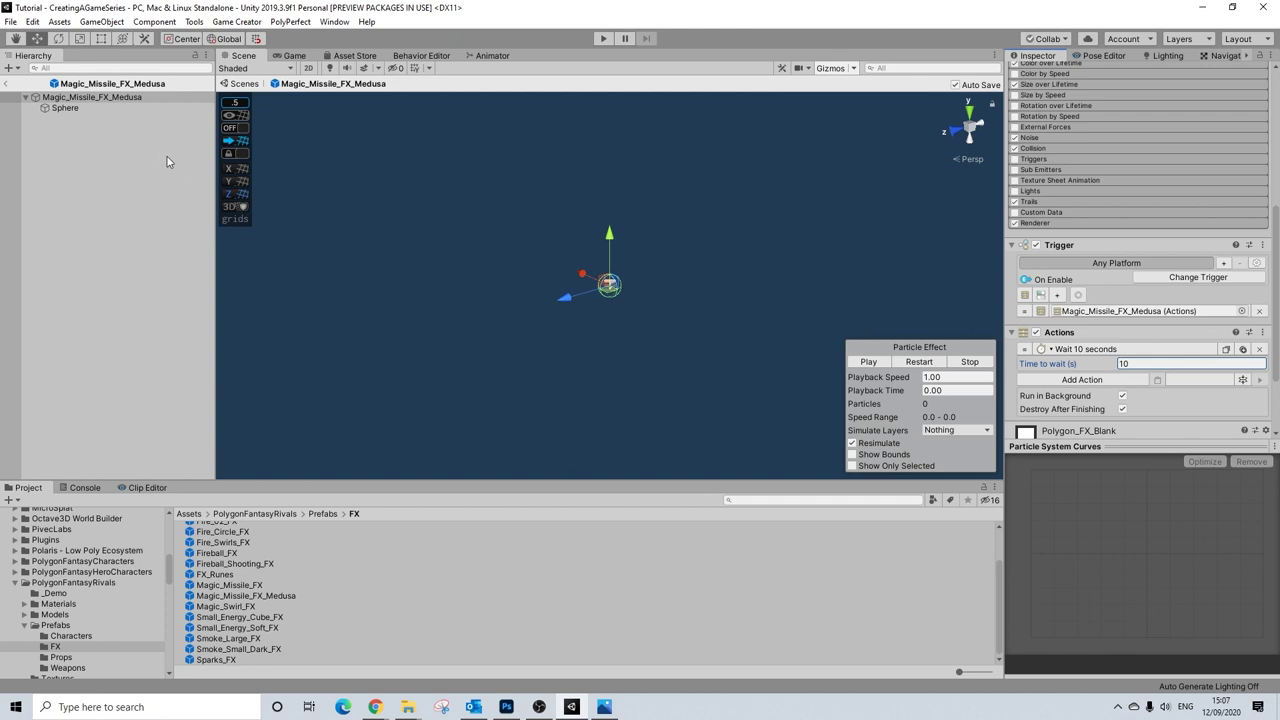
# - Select the prefab's child Sphere to inspect its components
pyautogui.keyDown('alt'); pyautogui.moveTo(700, 288); pyautogui.dragTo(614, 290); pyautogui.keyUp('alt')
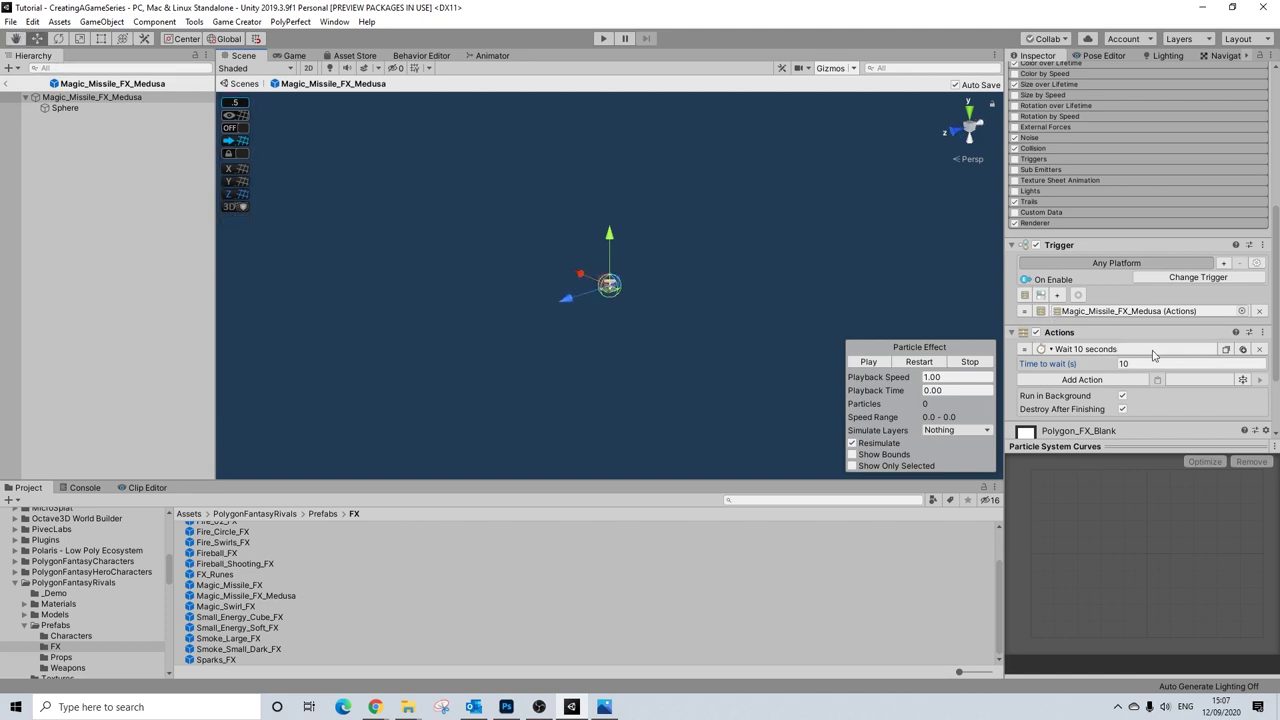
pyautogui.click(95, 108)
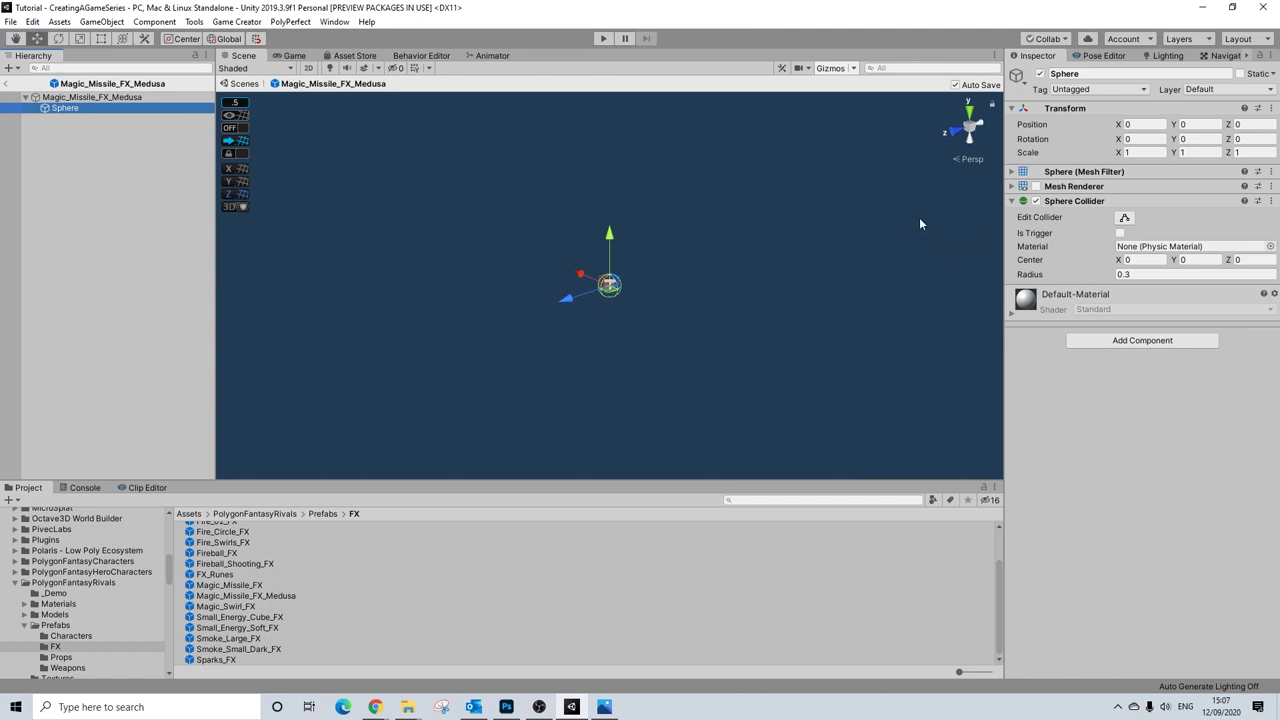
# - Make the Sphere's collider a trigger and add a Trigger component to the Sphere that fires On Enable
pyautogui.click(1092, 341)
pyautogui.write('trig')
pyautogui.press('Return')
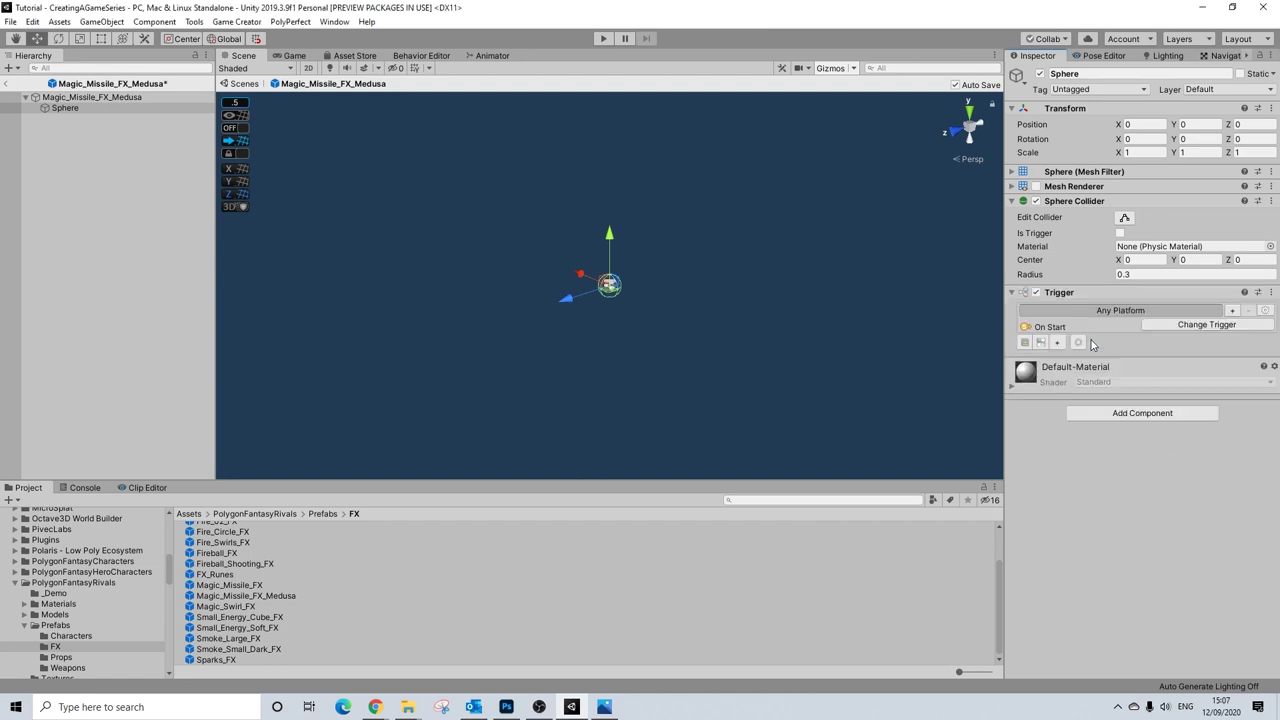
pyautogui.click(1121, 233)
pyautogui.click(1157, 328)
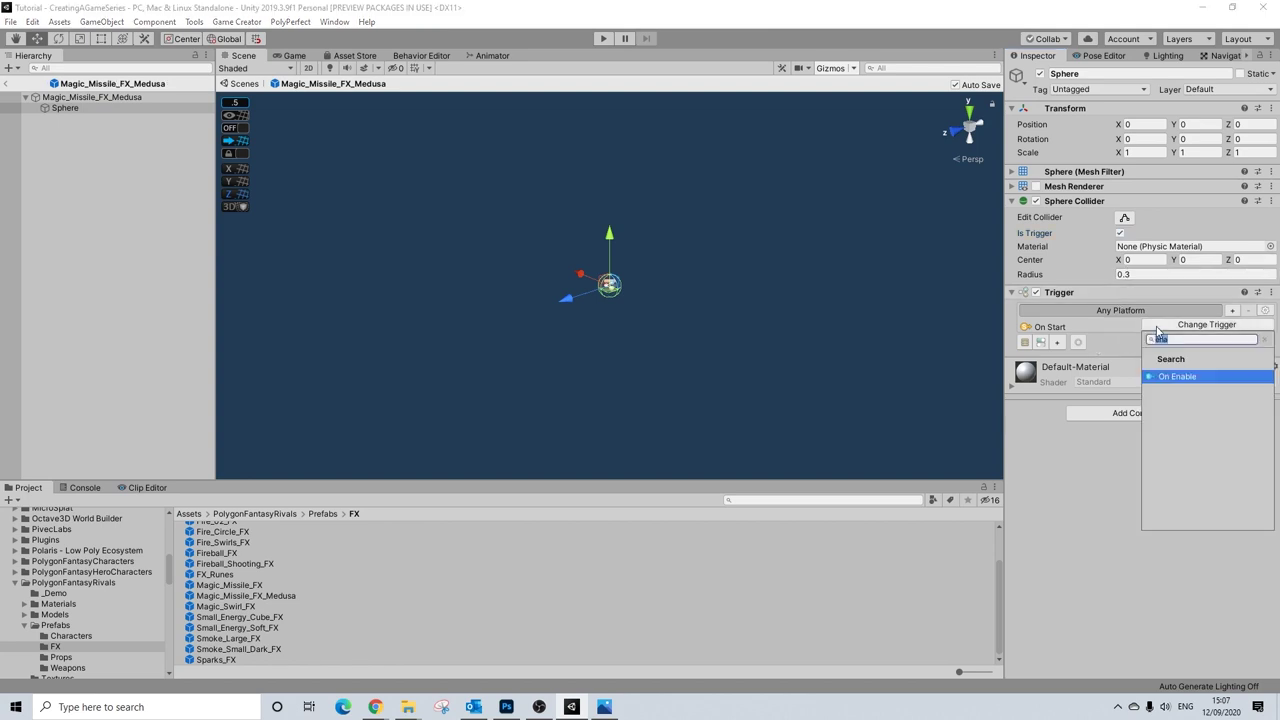
pyautogui.click(1174, 376)
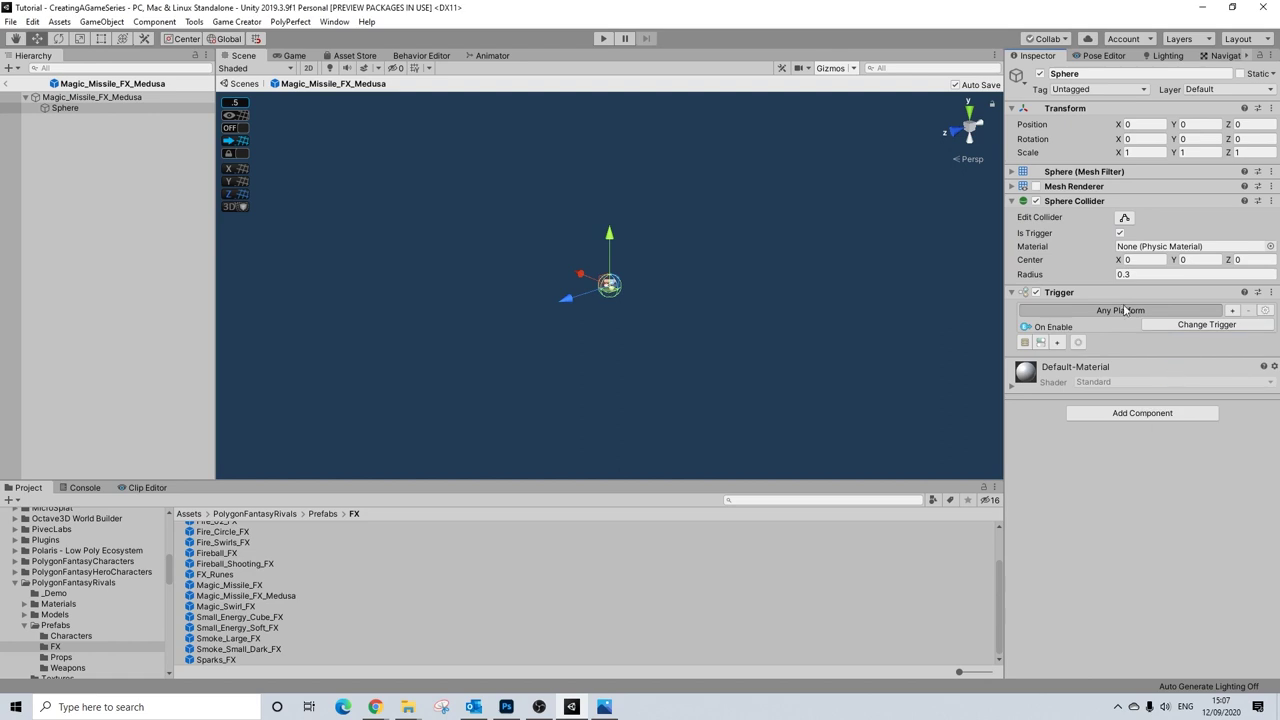
# - Add an Actions component to the Sphere and assign it to a new slot of the On Enable trigger
pyautogui.click(1105, 413)
pyautogui.write('ac')
pyautogui.click(1106, 460)
pyautogui.click(1058, 343)
pyautogui.moveTo(1059, 380); pyautogui.dragTo(1100, 358)
# - Add a Transform Move action to the Sphere's Actions and set its space to Self
pyautogui.click(1063, 397)
pyautogui.write('move')
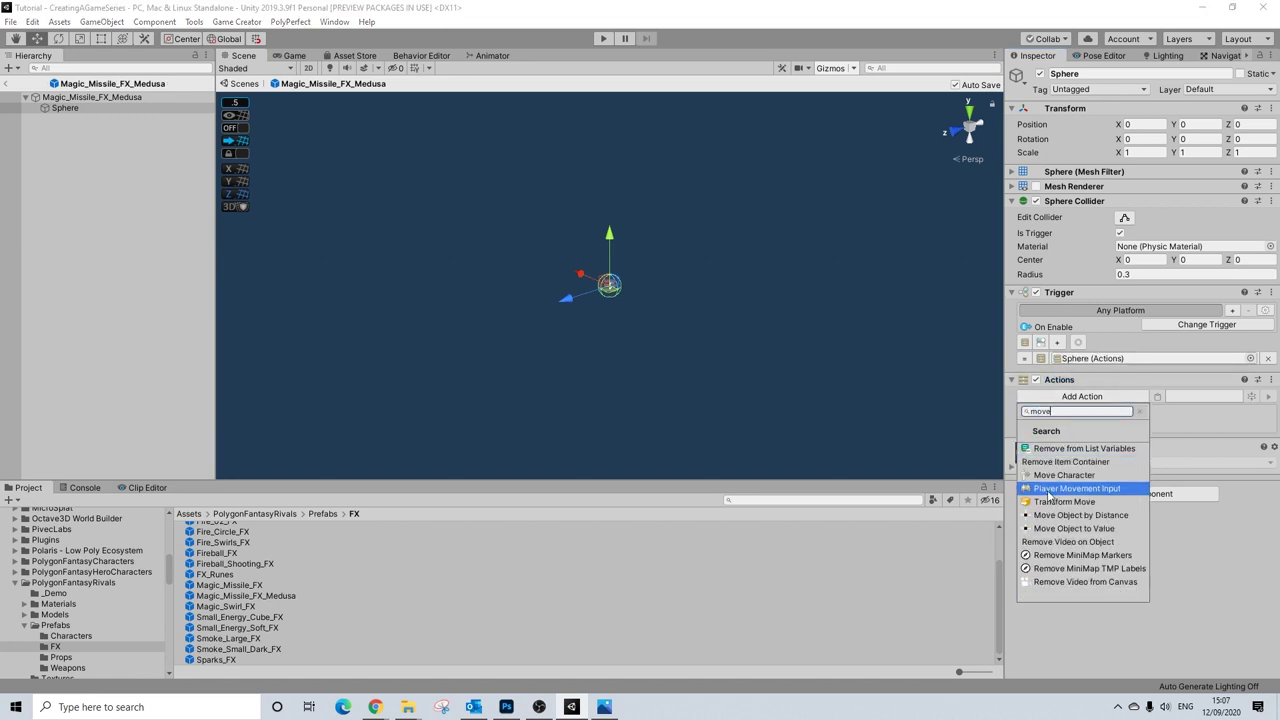
pyautogui.click(1048, 502)
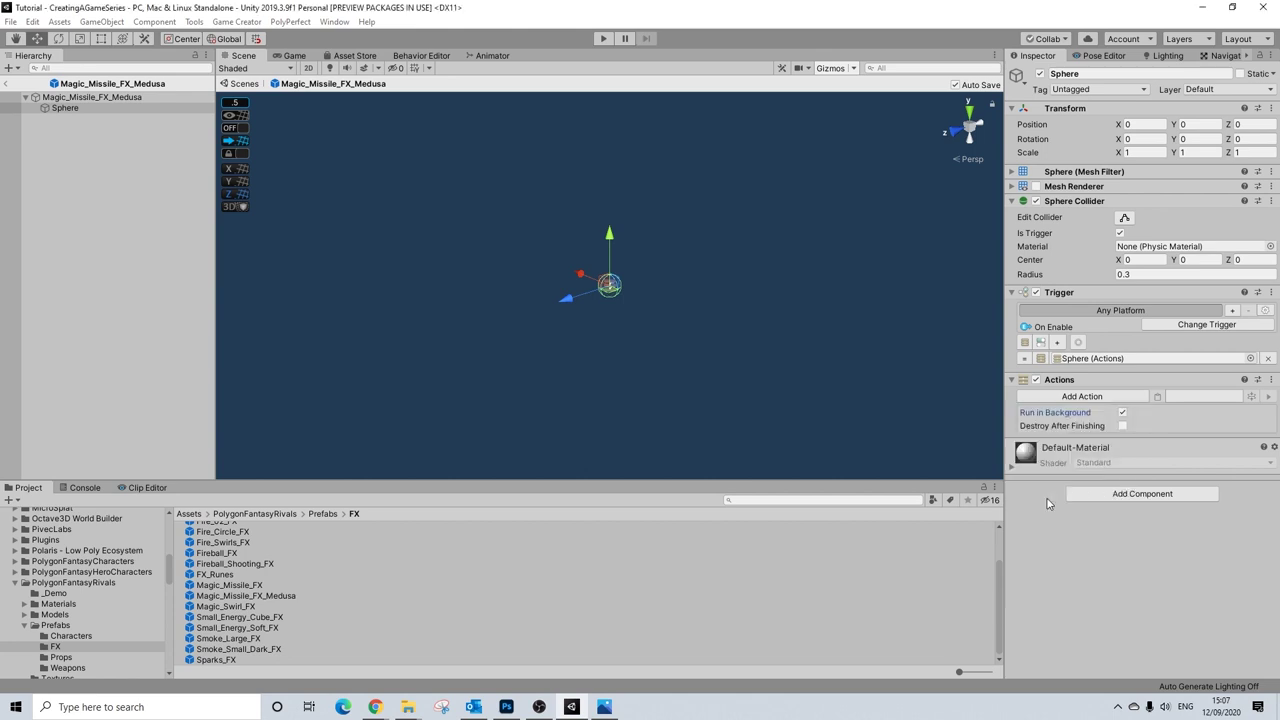
pyautogui.click(1130, 458)
pyautogui.click(1133, 488)
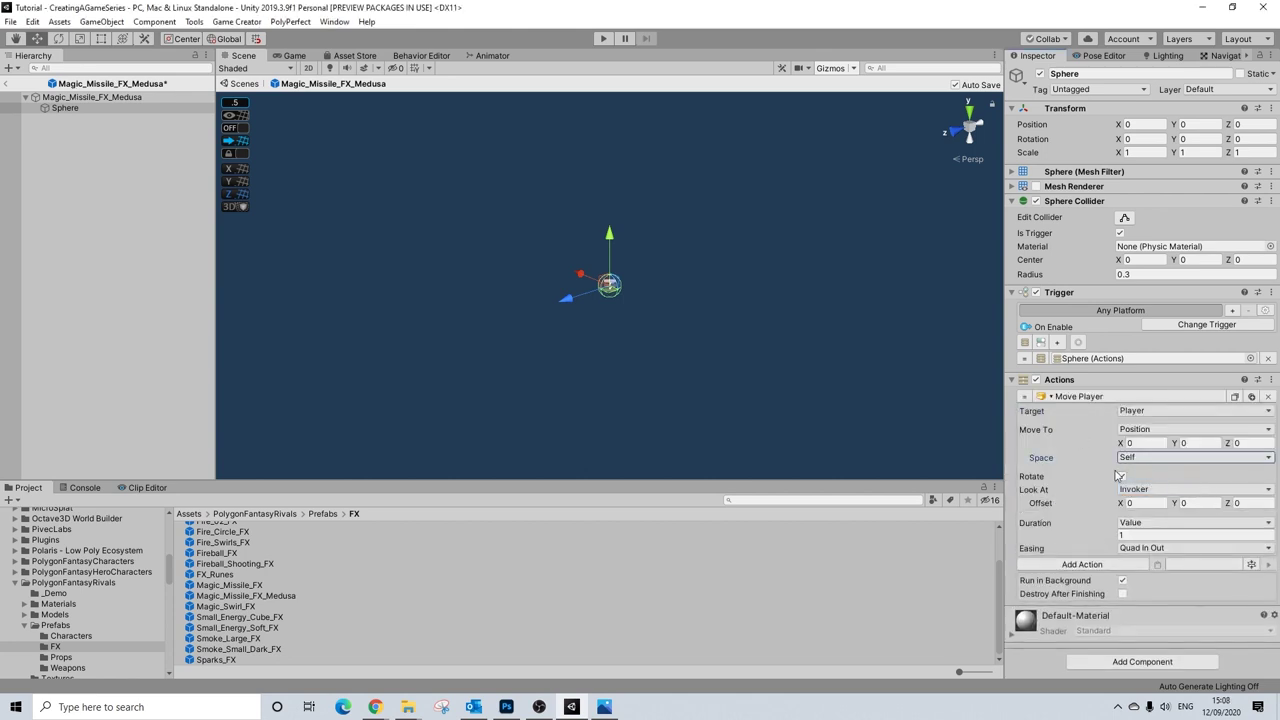
# - Turn off rotation for the move action, set its easing to Linear and its target X position to 50
pyautogui.click(1122, 477)
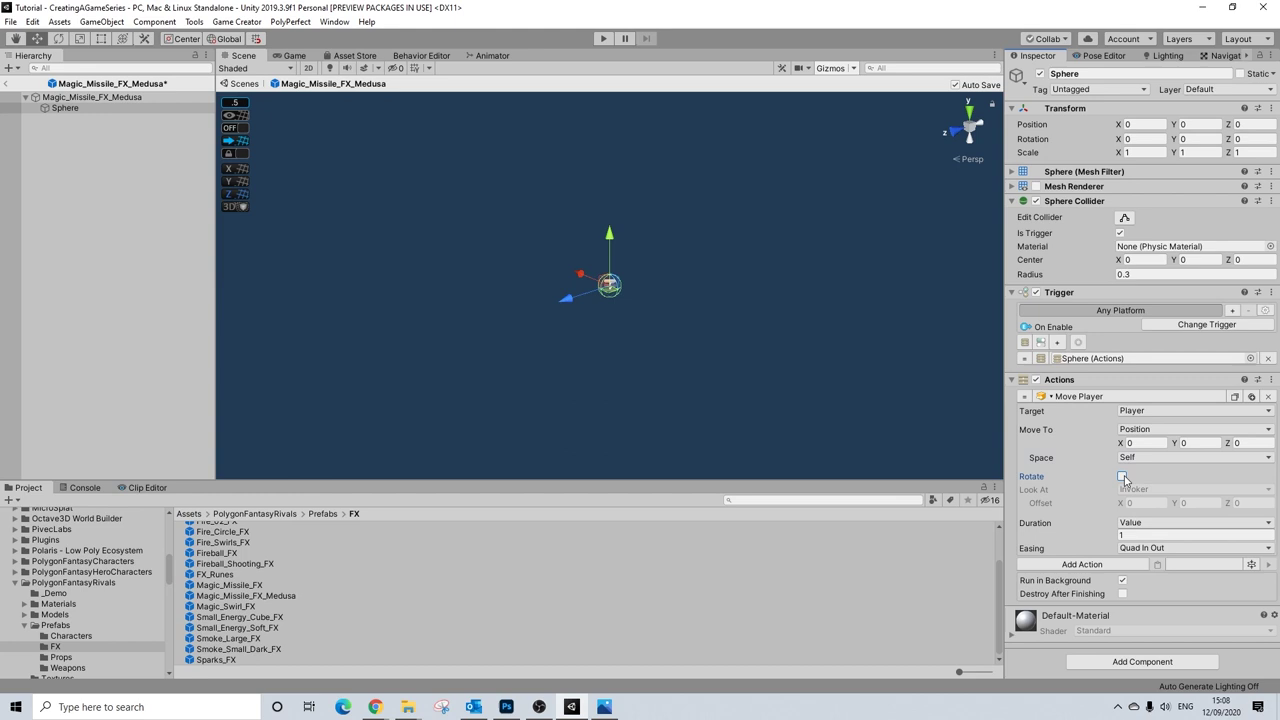
pyautogui.click(1133, 548)
pyautogui.click(1145, 96)
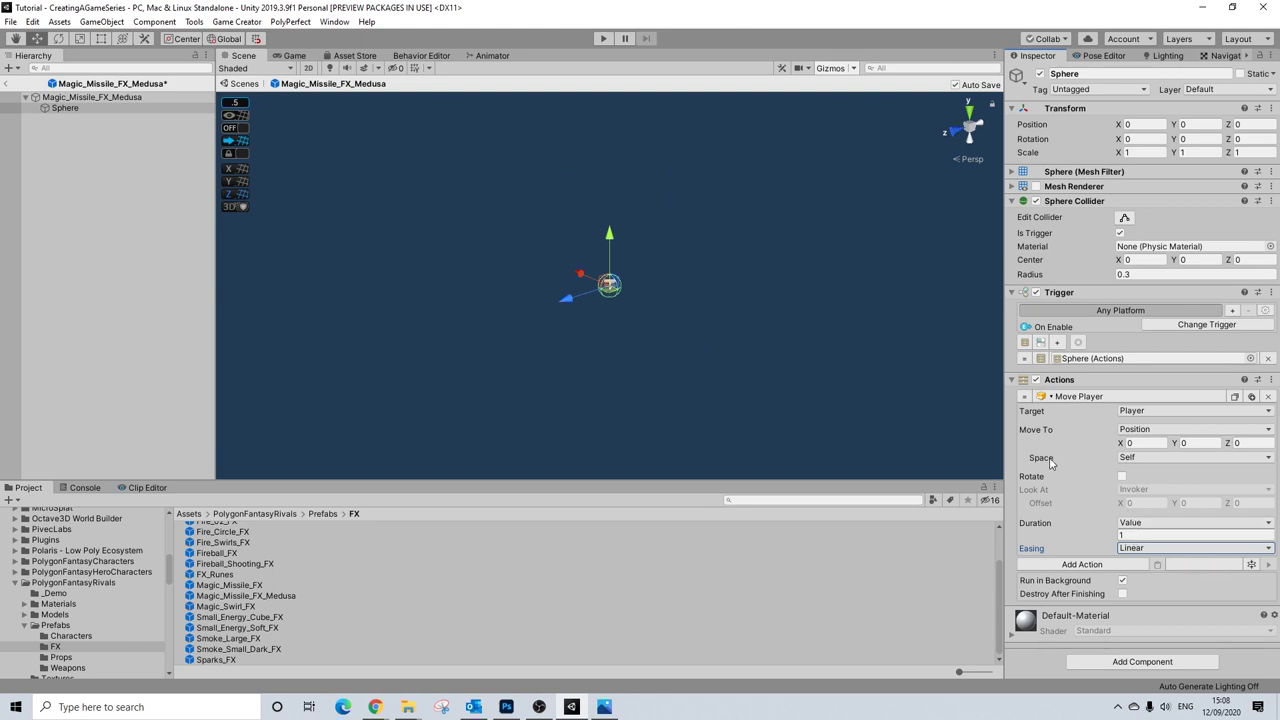
pyautogui.click(1153, 442)
pyautogui.write('50')
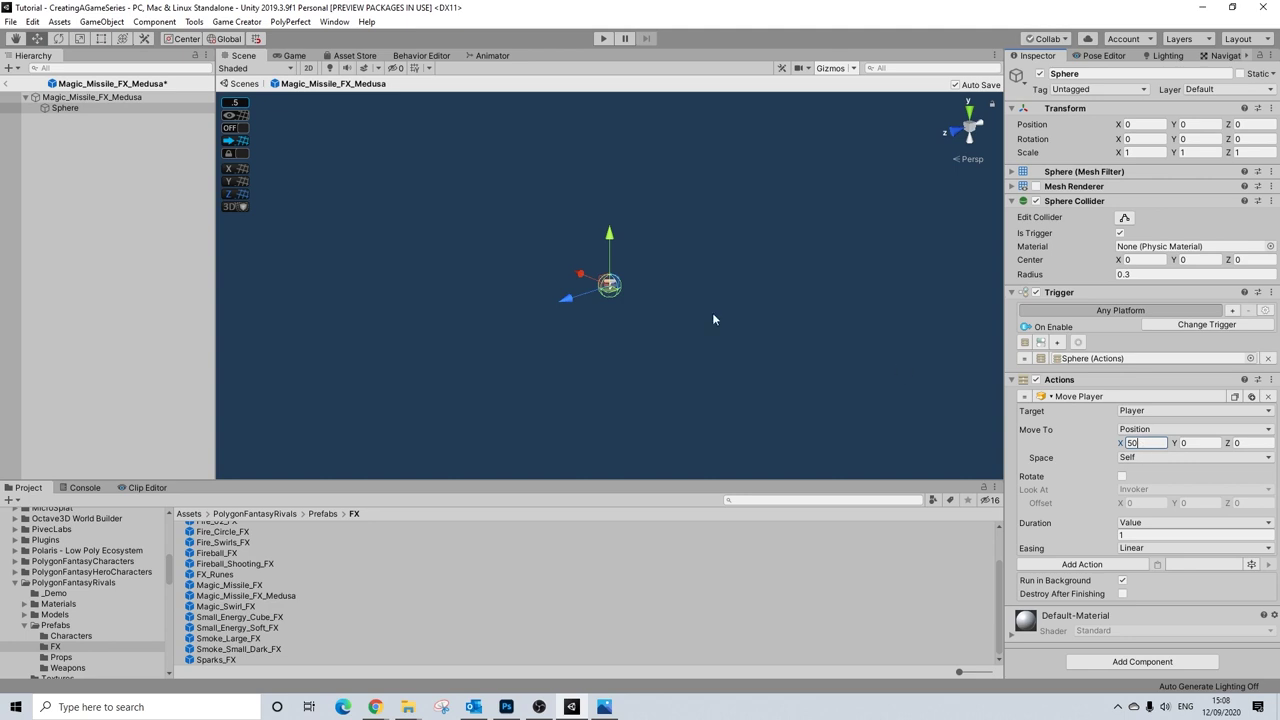
# - Replay the missile's particle effect to check its direction and set the Sphere's Y rotation to -90
pyautogui.keyDown('alt'); pyautogui.moveTo(677, 289); pyautogui.dragTo(783, 319); pyautogui.keyUp('alt')
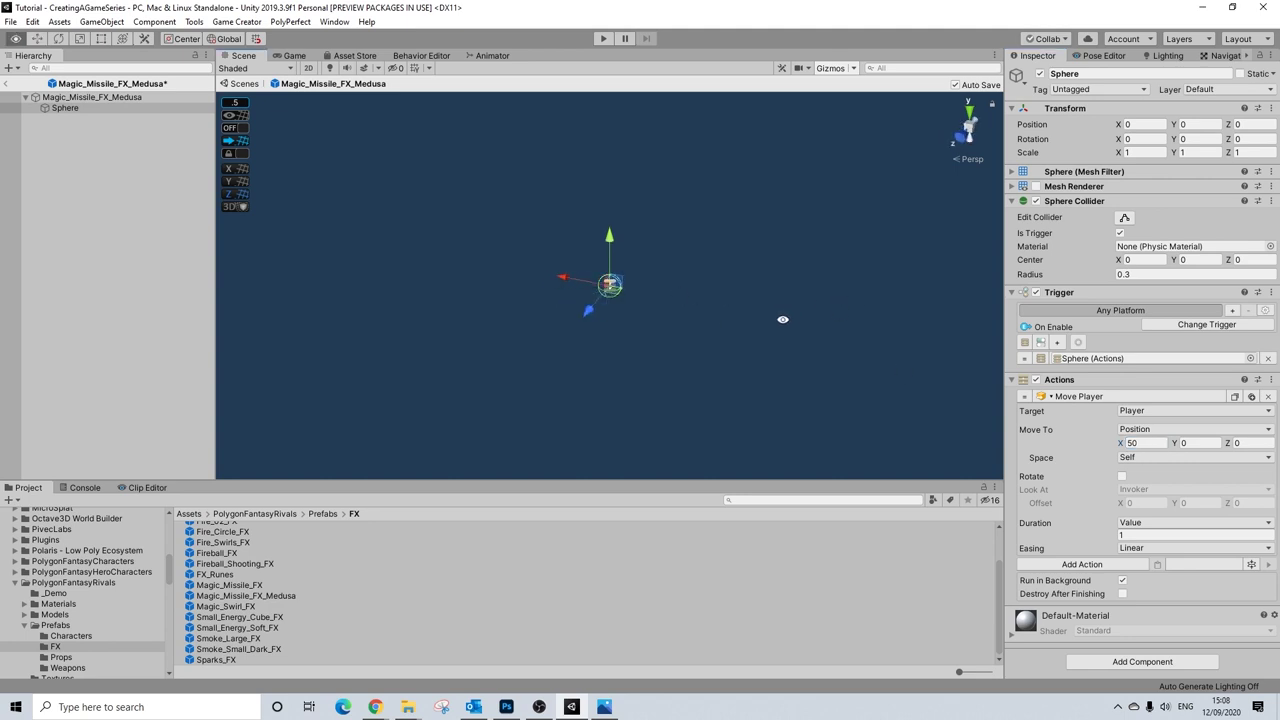
pyautogui.click(108, 98)
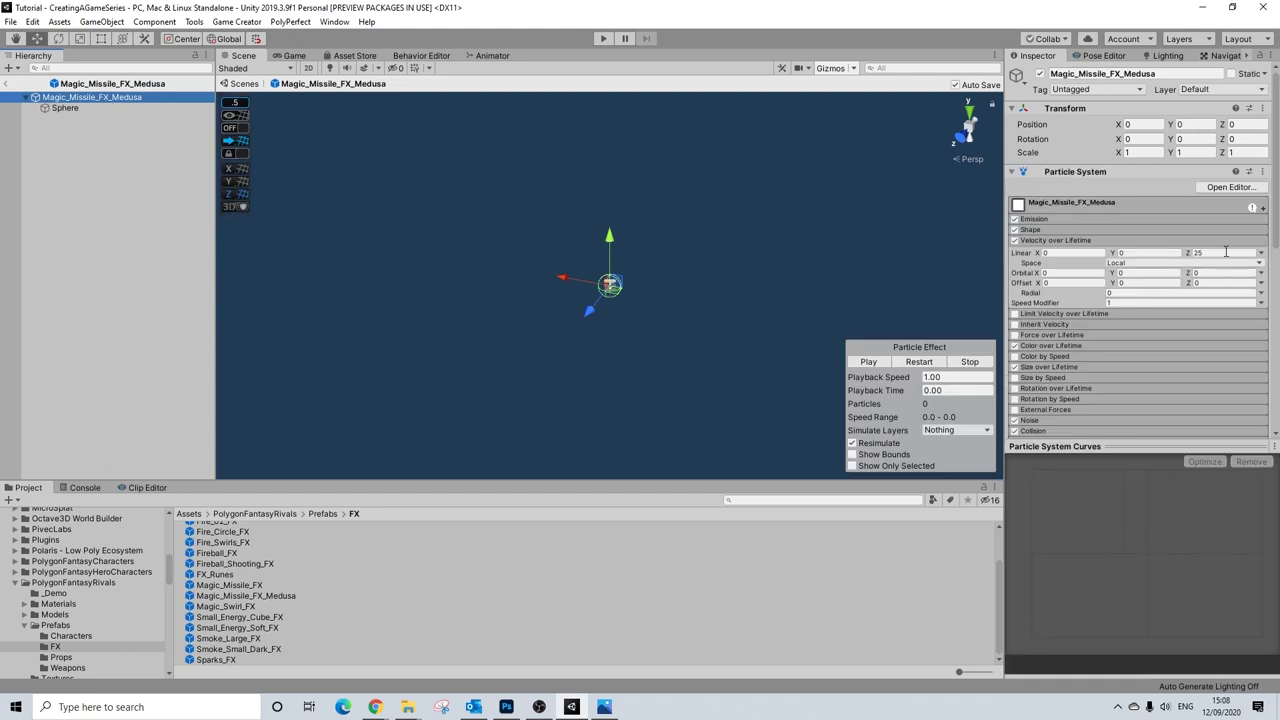
pyautogui.click(919, 362)
pyautogui.keyDown('alt'); pyautogui.moveTo(703, 277); pyautogui.dragTo(460, 272); pyautogui.keyUp('alt')
pyautogui.click(65, 108)
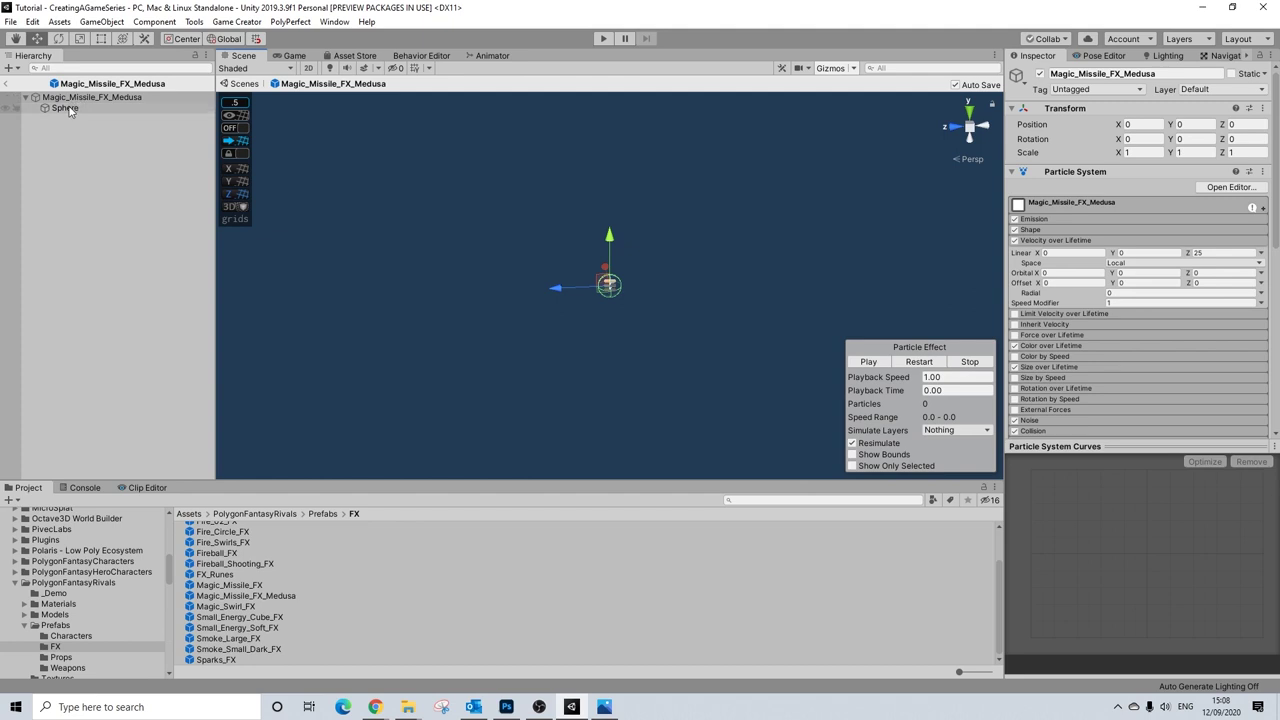
pyautogui.click(1191, 140)
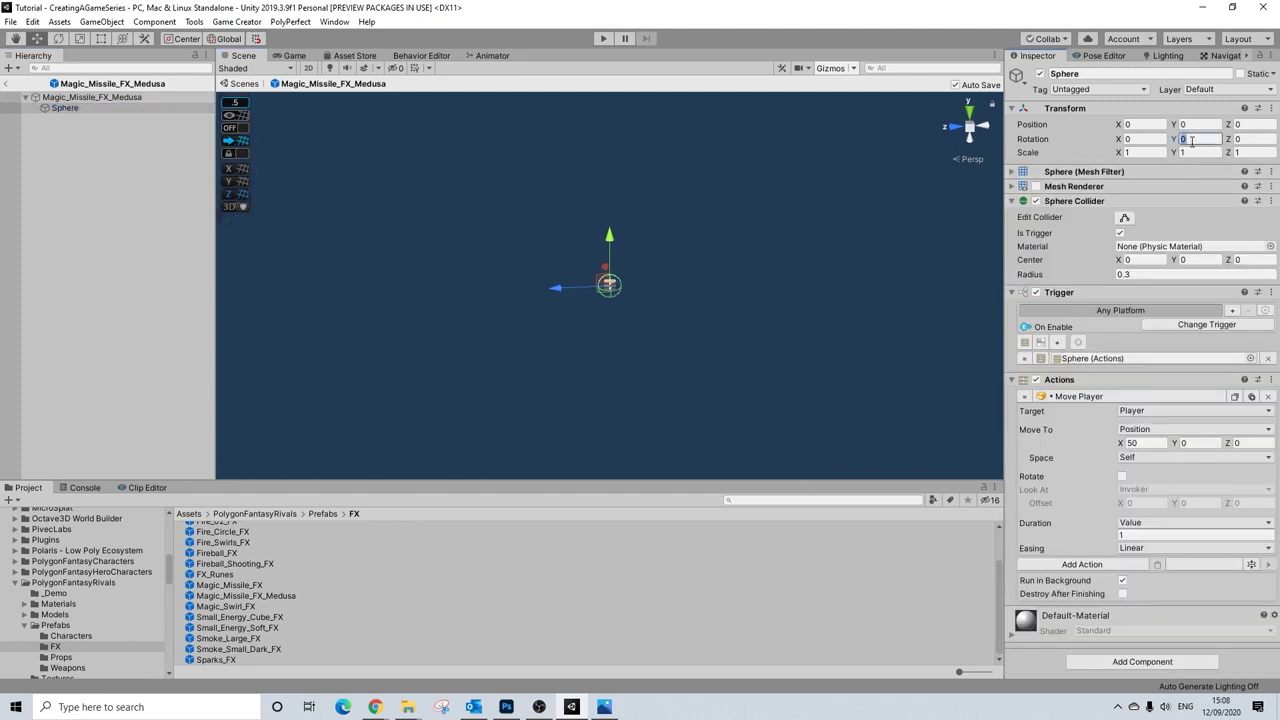
pyautogui.write('-90')
pyautogui.press('Return')
pyautogui.click(174, 100)
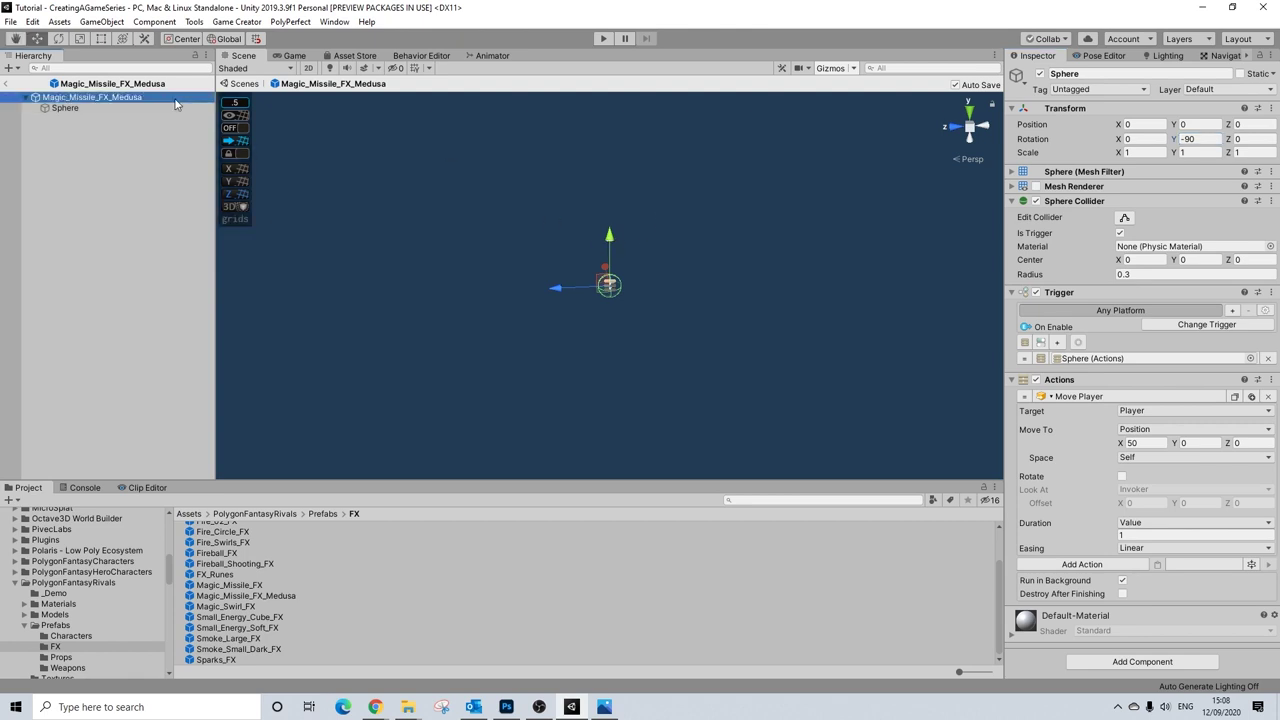
pyautogui.click(155, 109)
pyautogui.moveTo(565, 262)
pyautogui.keyDown('alt'); pyautogui.mouseDown()
pyautogui.moveTo(548, 261)
pyautogui.moveTo(560, 268)
pyautogui.mouseUp(); pyautogui.keyUp('alt')
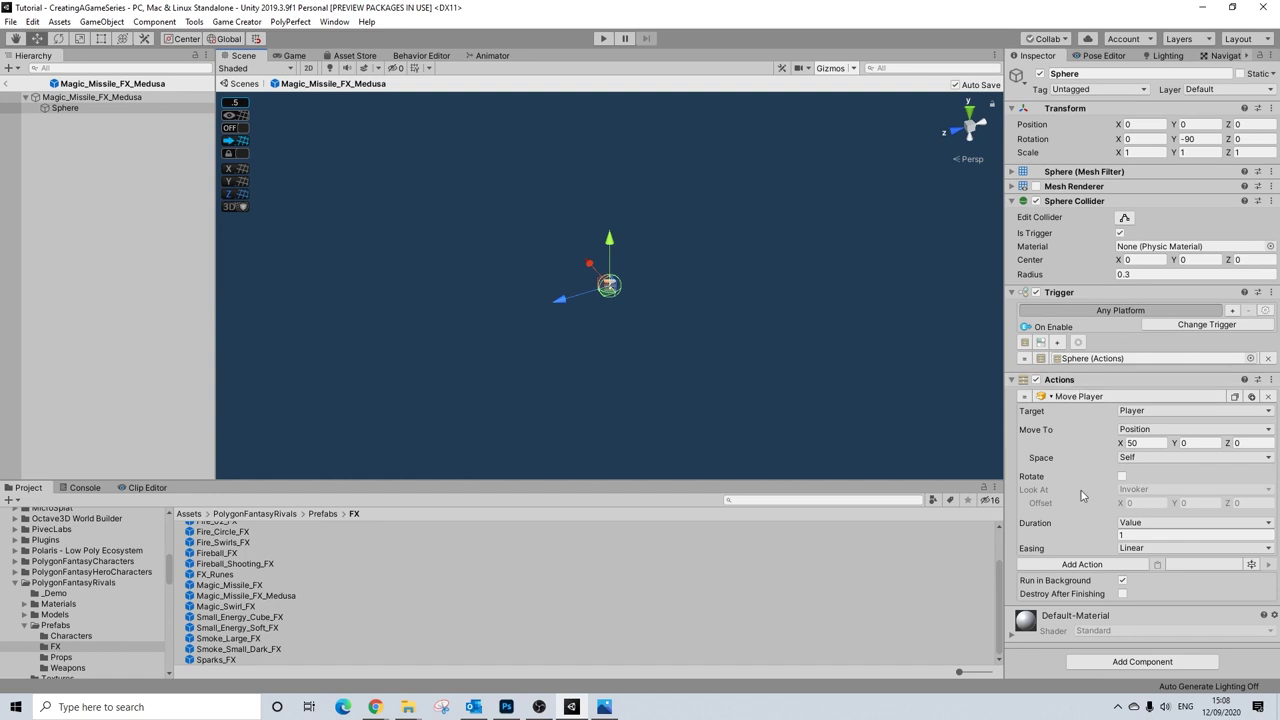
# - Collapse the Sphere's Actions component and add a second Trigger component
pyautogui.click(1077, 375)
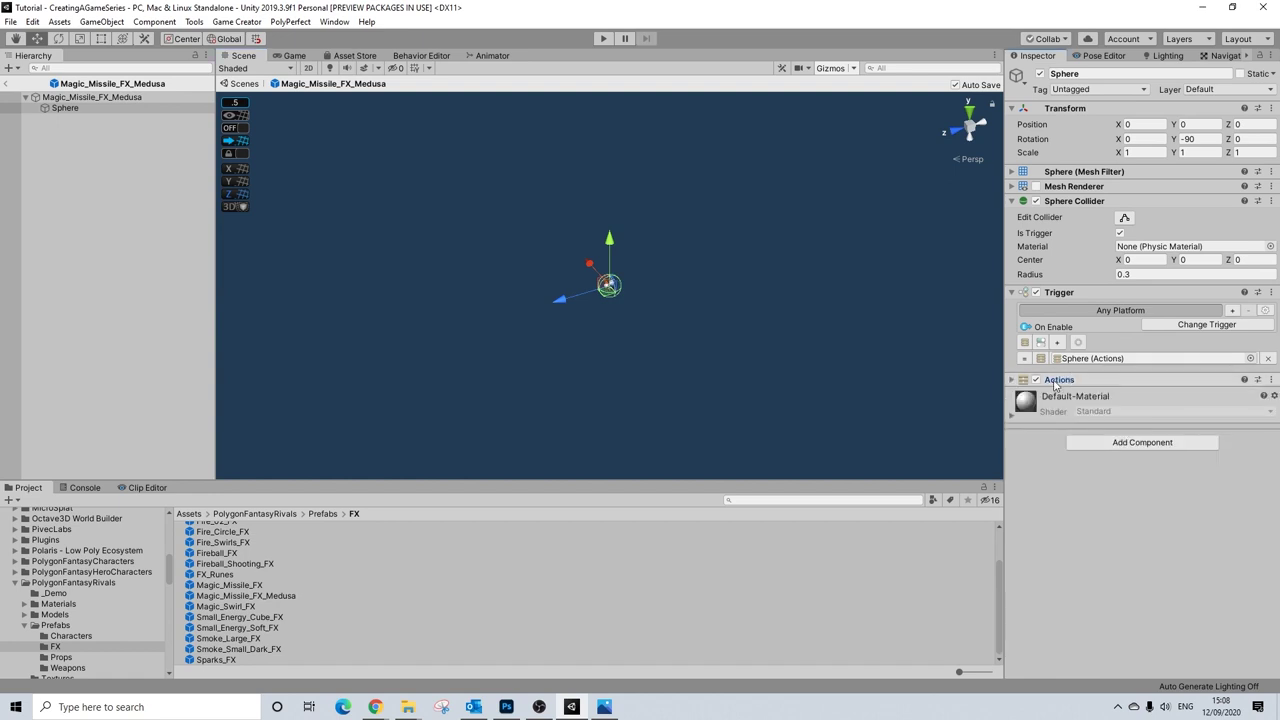
pyautogui.click(1104, 441)
pyautogui.write('trigger')
pyautogui.press('Return')
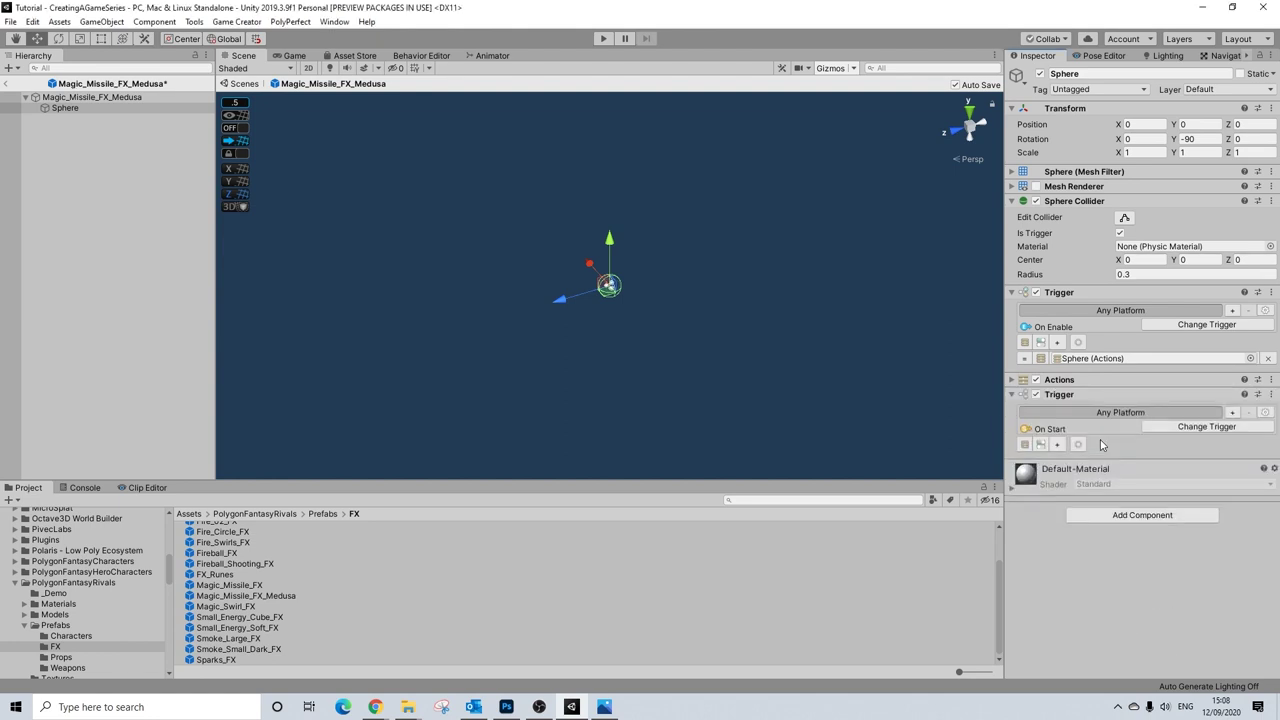
# - Change the second trigger's event to On Tag Enter
pyautogui.click(1157, 430)
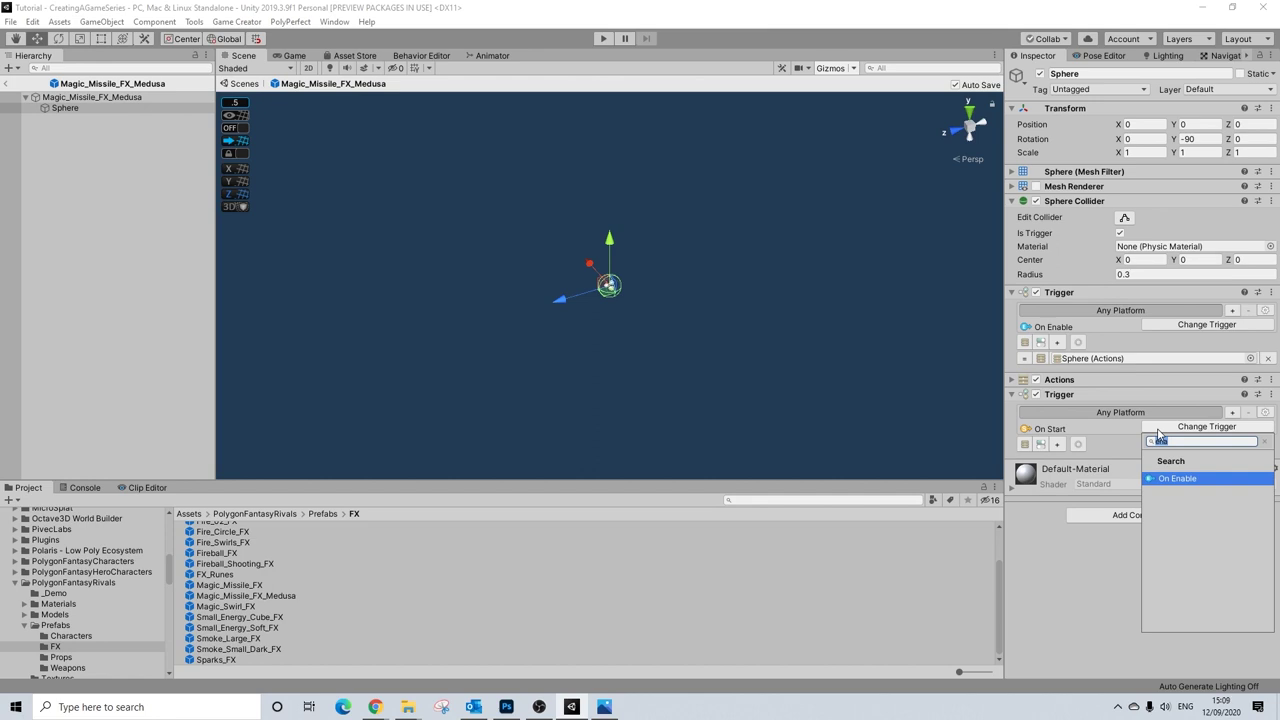
pyautogui.write('trigg')
pyautogui.press('BackSpace')
pyautogui.press('BackSpace')
pyautogui.press('BackSpace')
pyautogui.press('BackSpace')
pyautogui.press('BackSpace')
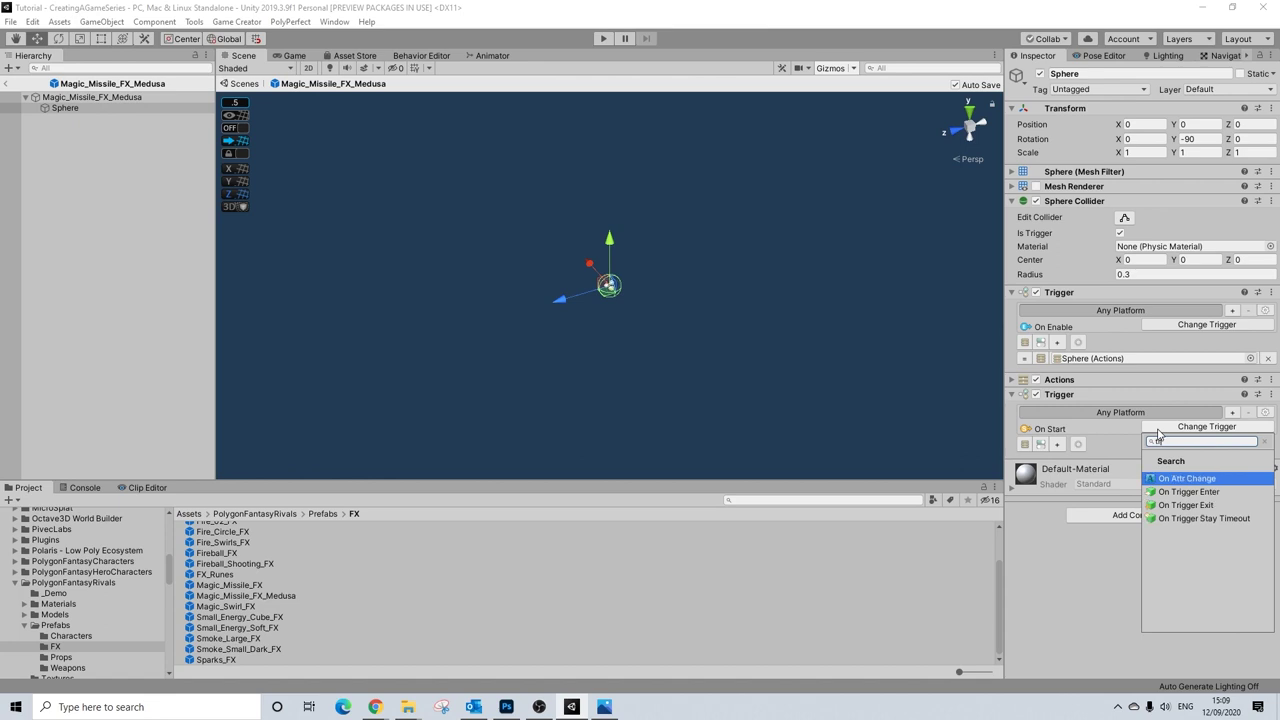
pyautogui.write('tag')
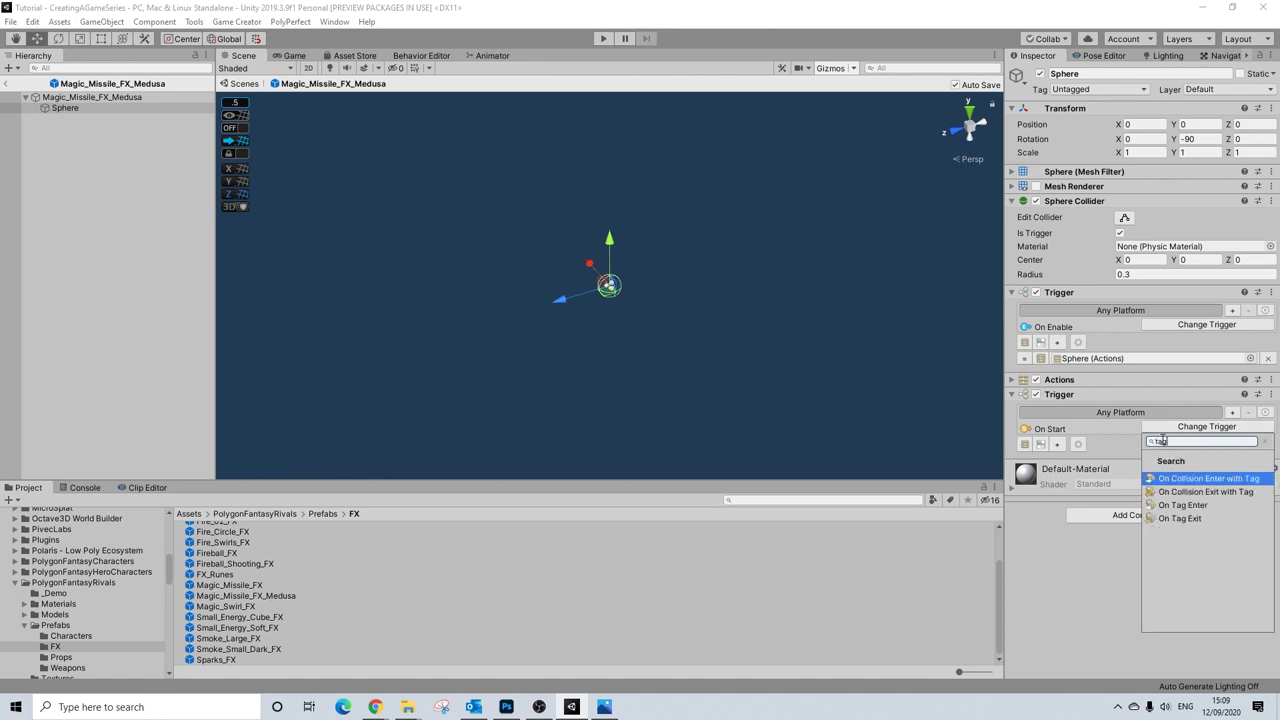
pyautogui.click(1168, 480)
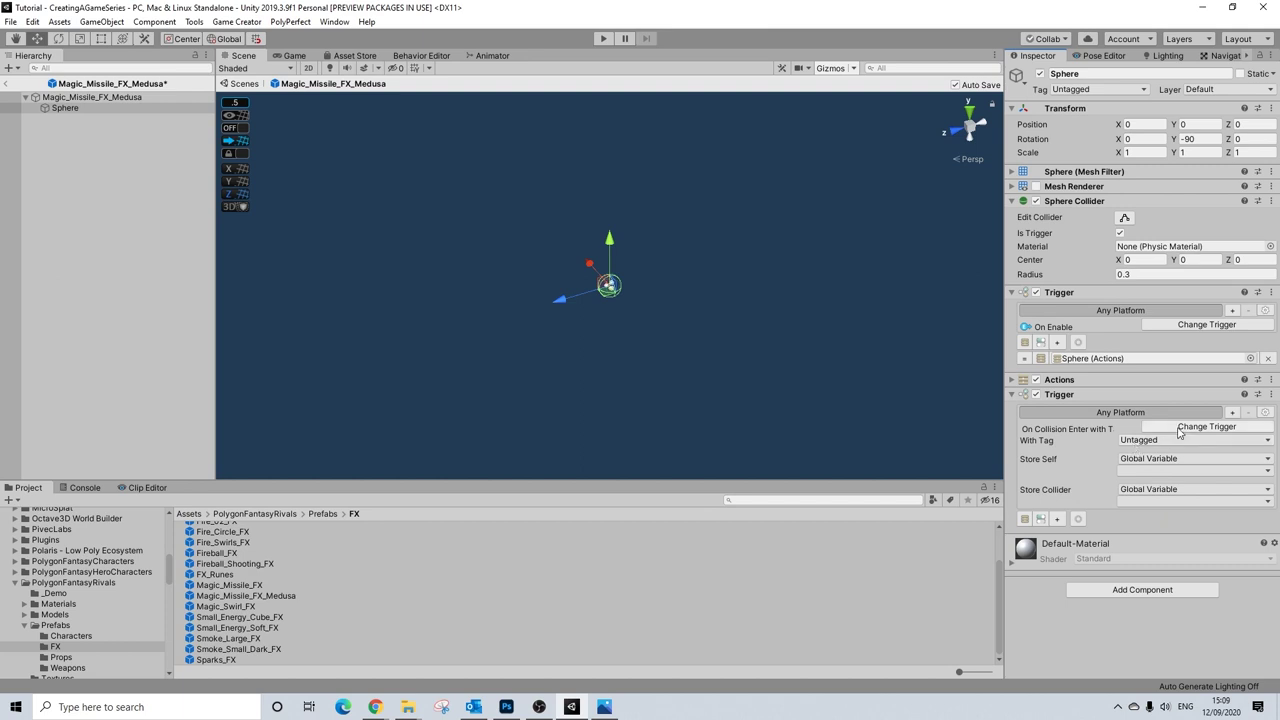
pyautogui.click(1228, 427)
pyautogui.click(1183, 505)
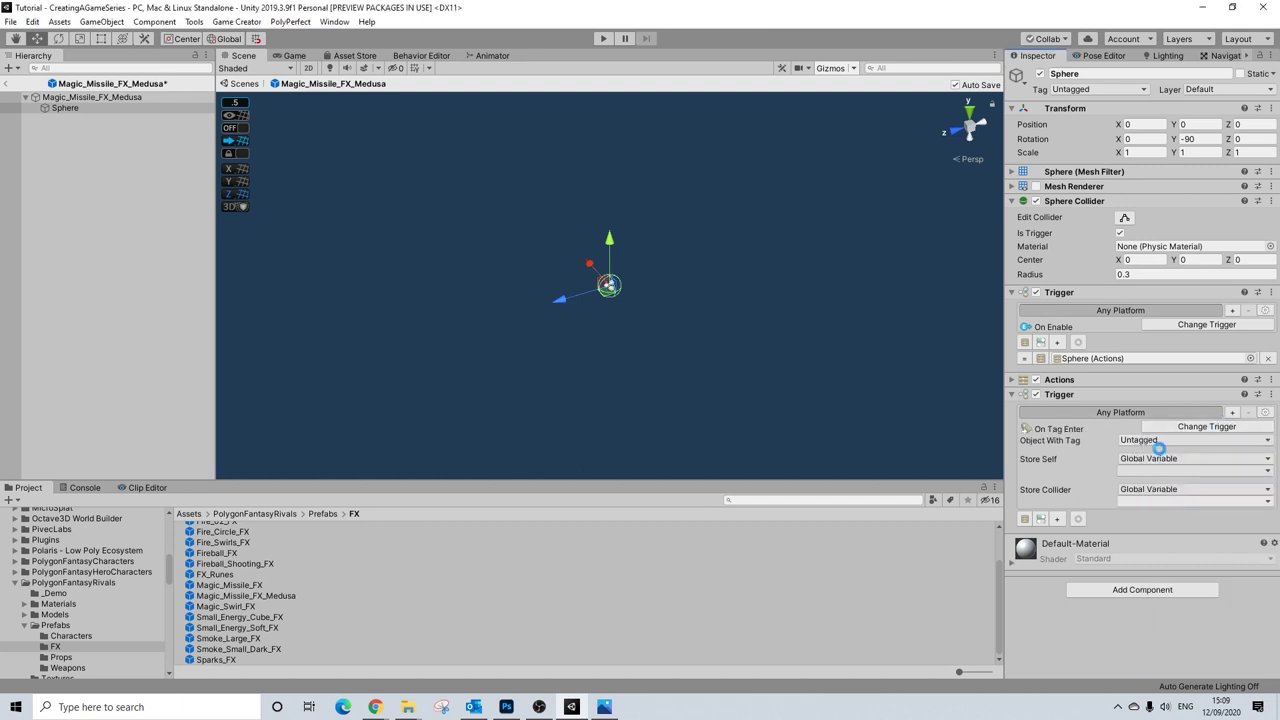
# - Set the On Tag Enter trigger to react to objects tagged Player and create a Conditions slot on it
pyautogui.click(1160, 442)
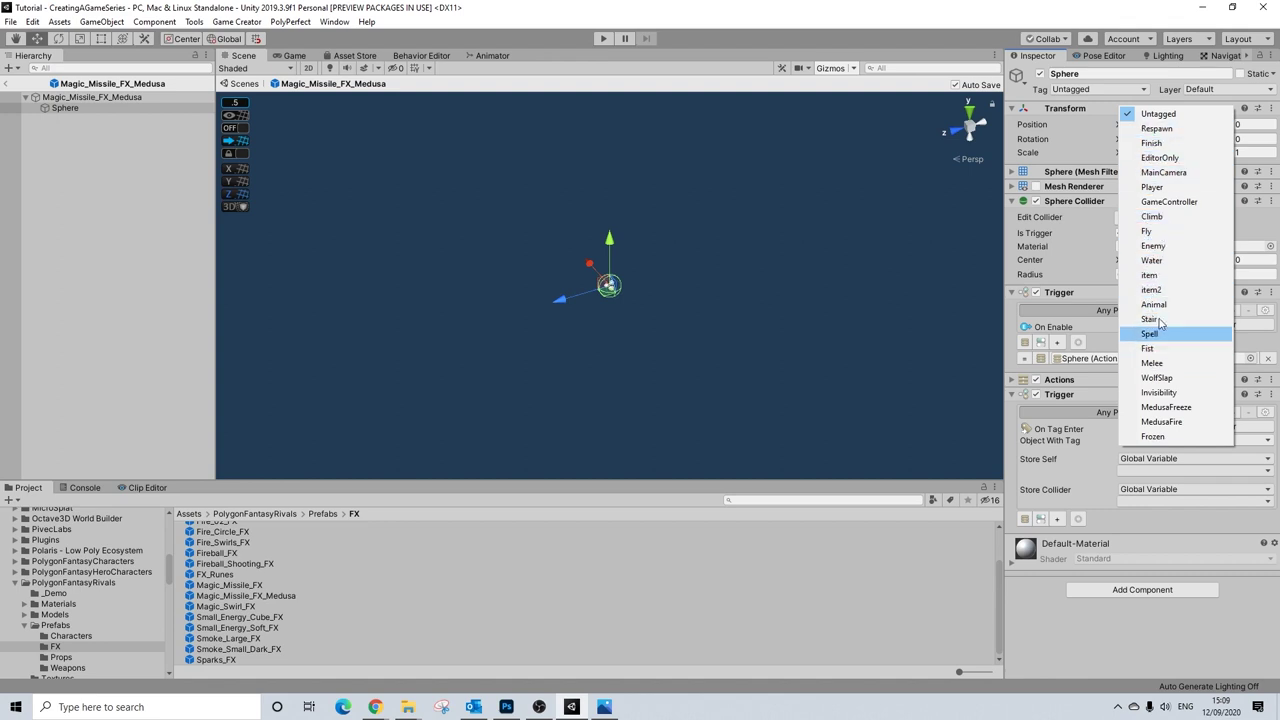
pyautogui.click(1158, 188)
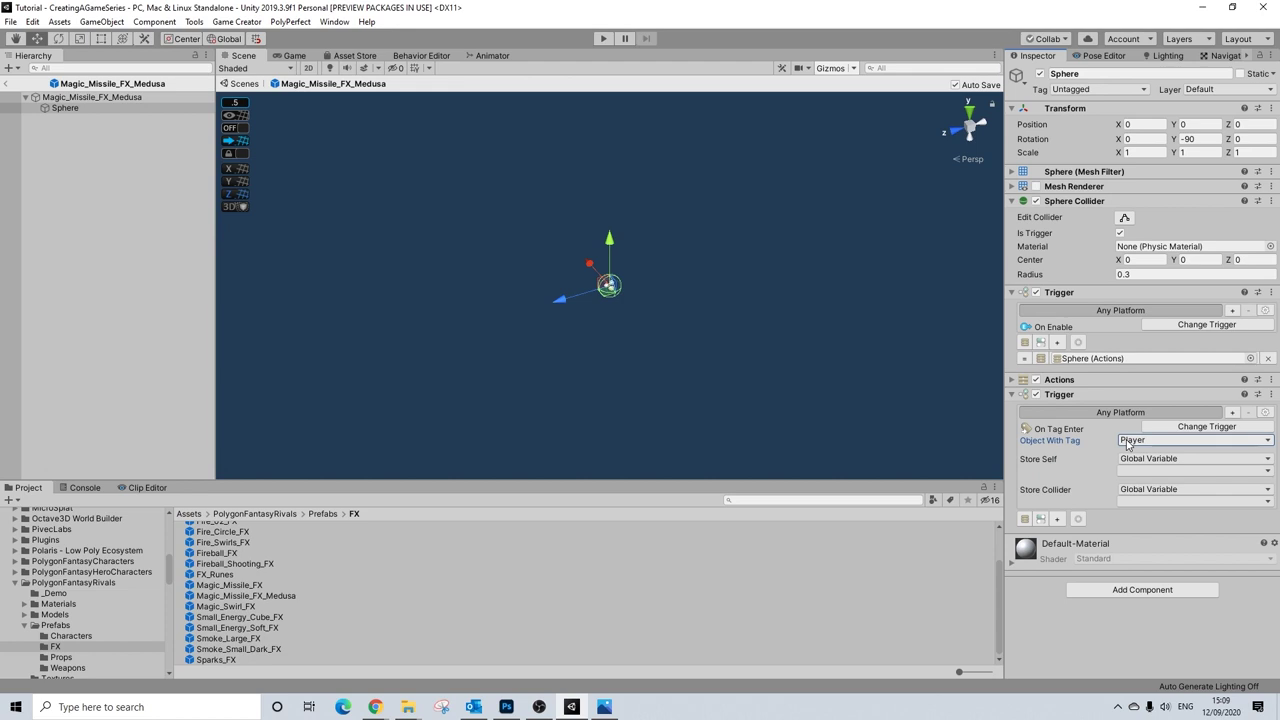
pyautogui.click(1100, 91)
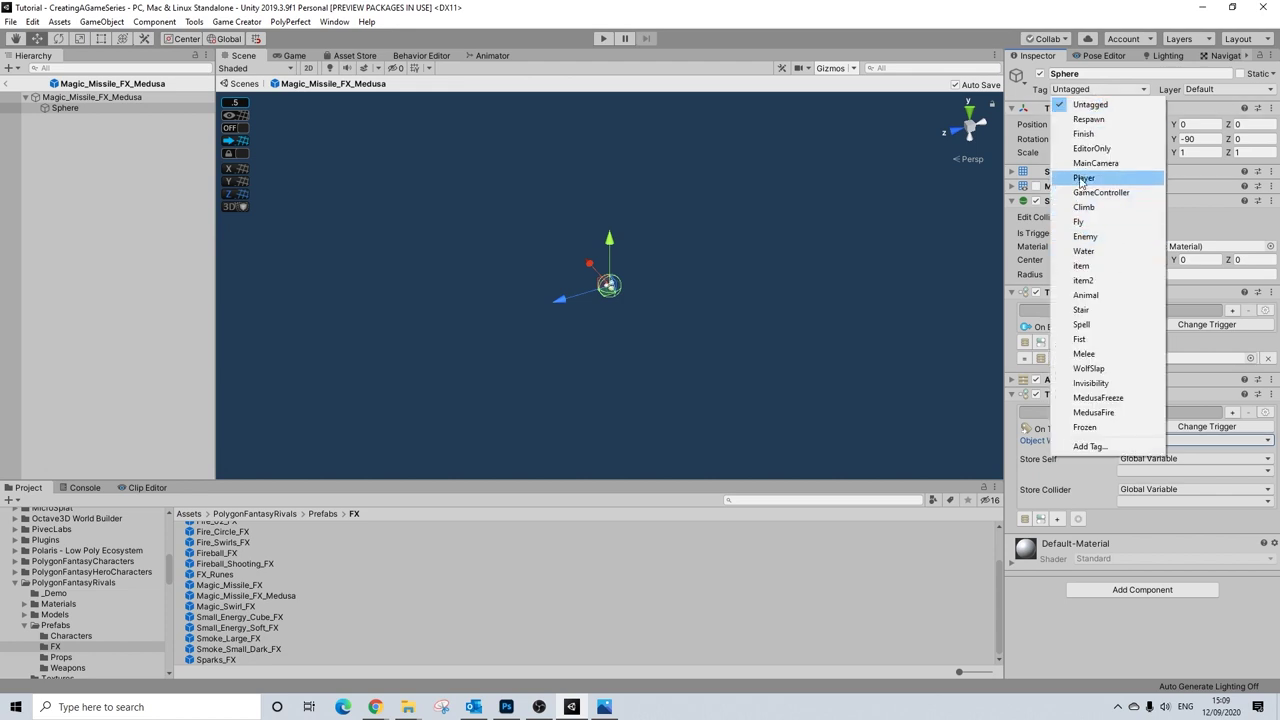
pyautogui.click(1072, 490)
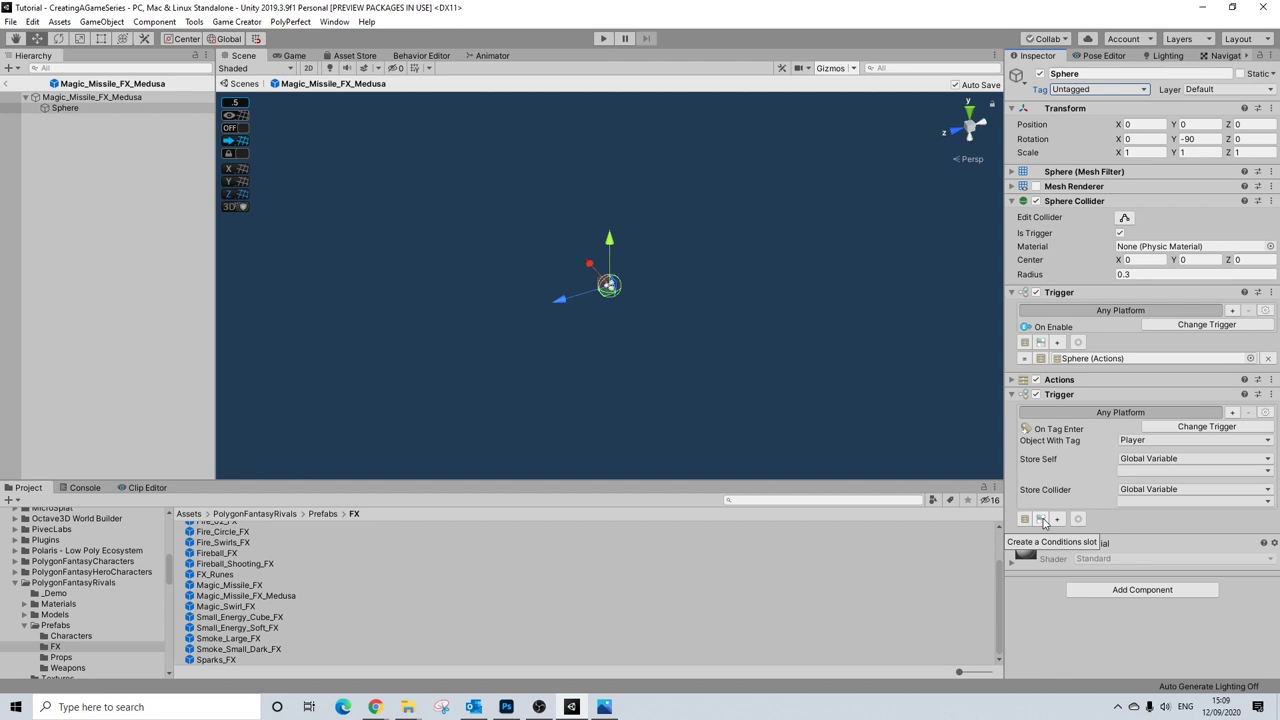
pyautogui.click(1042, 520)
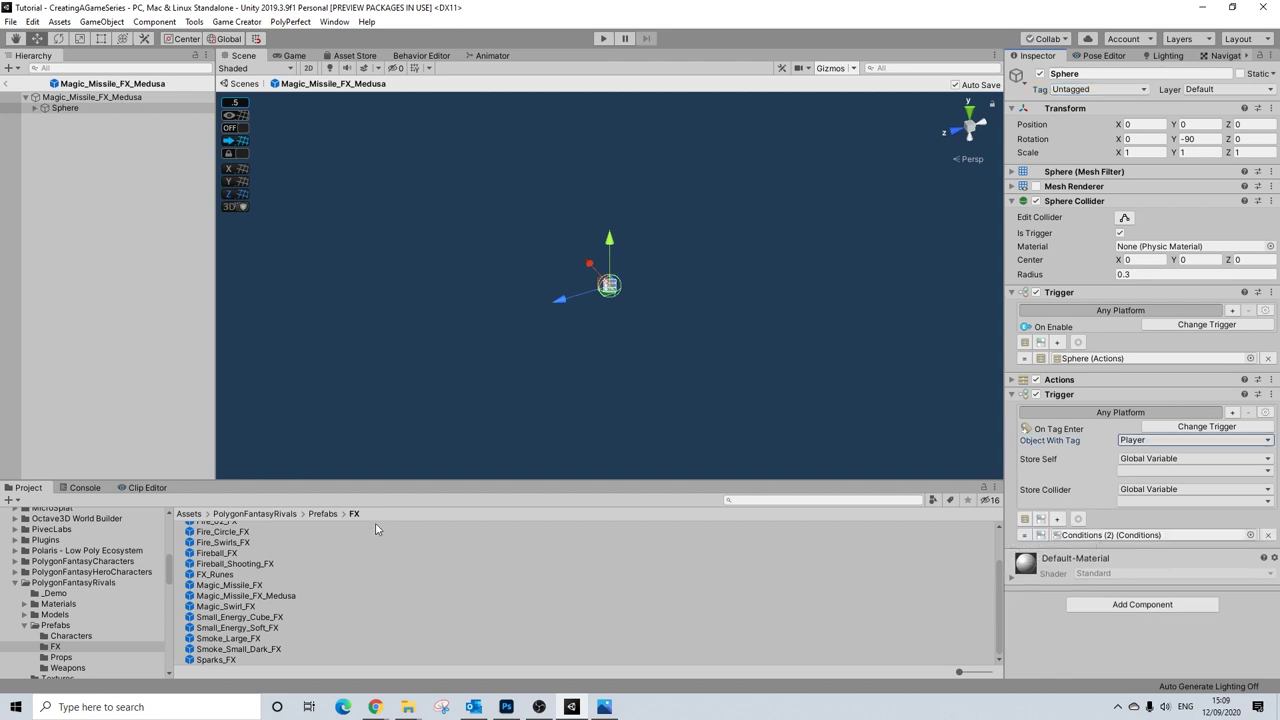
# - Duplicate the Magic_Missile_FX_Medusa prefab and rename the copy Magic_Missile_FX_Medusa_Freeze
pyautogui.click(284, 597)
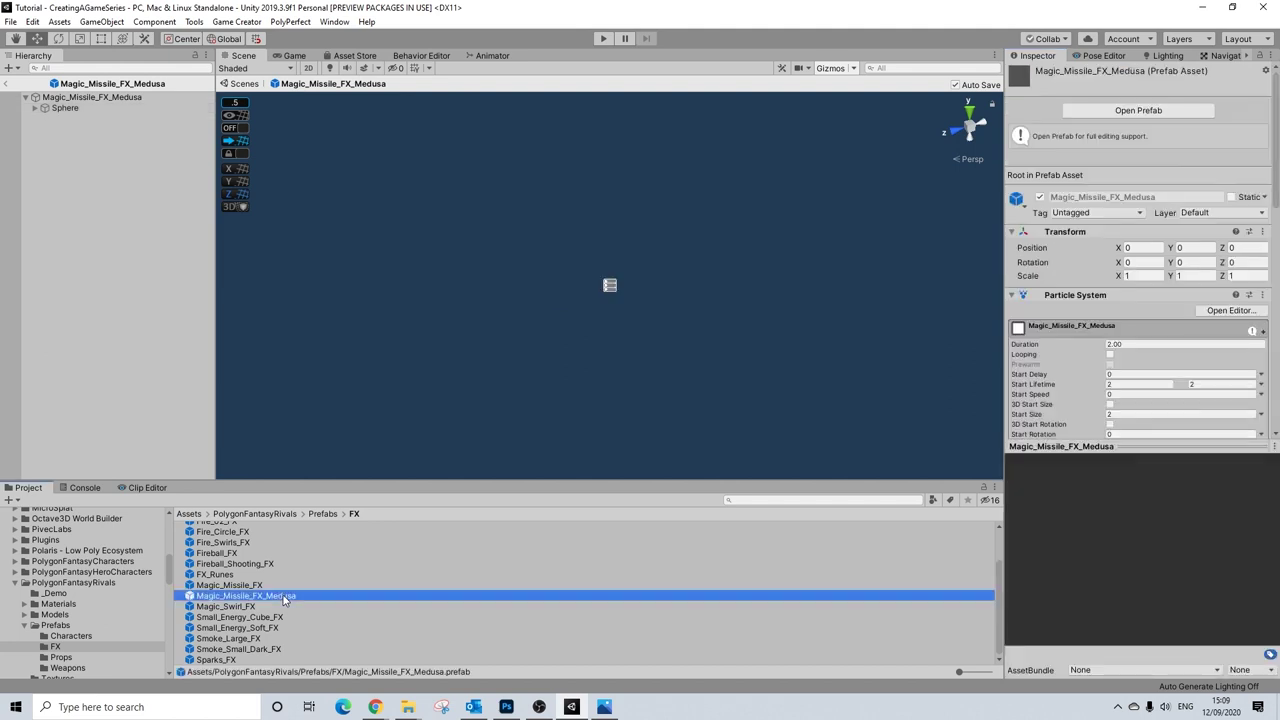
pyautogui.hotkey('ctrl', 'd')
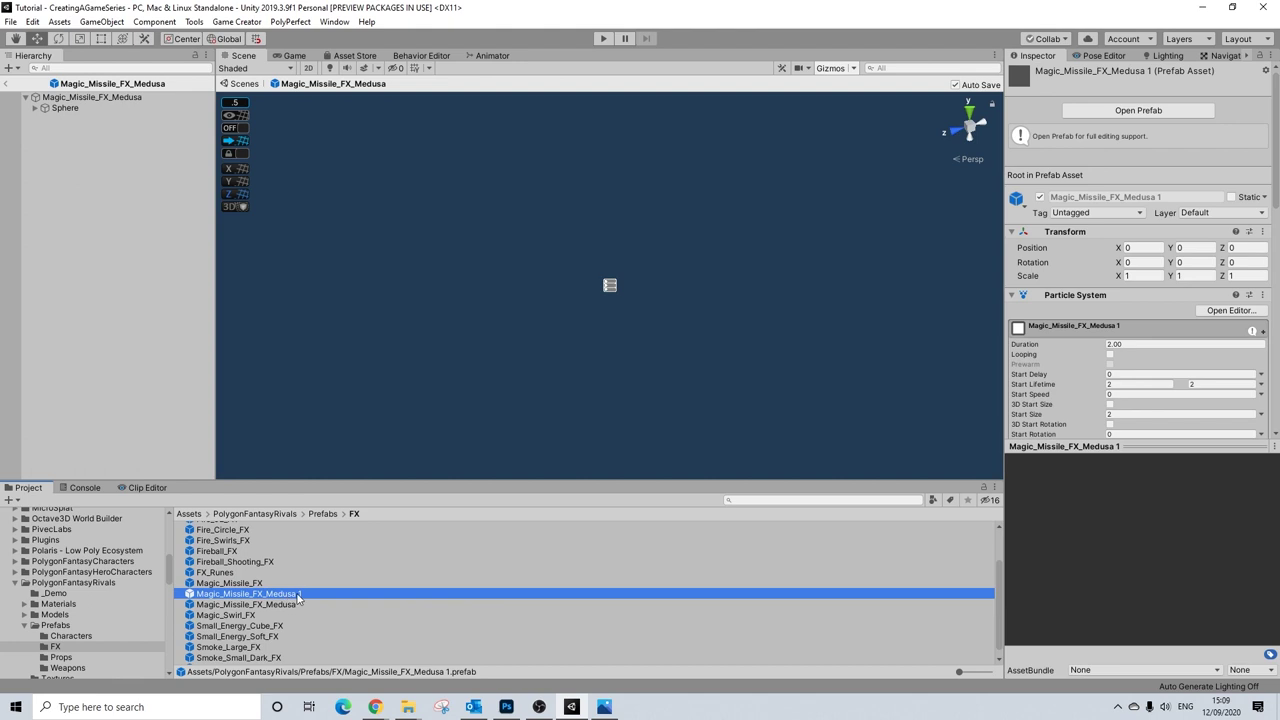
pyautogui.rightClick(297, 594)
pyautogui.click(338, 292)
pyautogui.moveTo(303, 594); pyautogui.dragTo(289, 596)
pyautogui.click(299, 597)
pyautogui.press('BackSpace')
pyautogui.press('BackSpace')
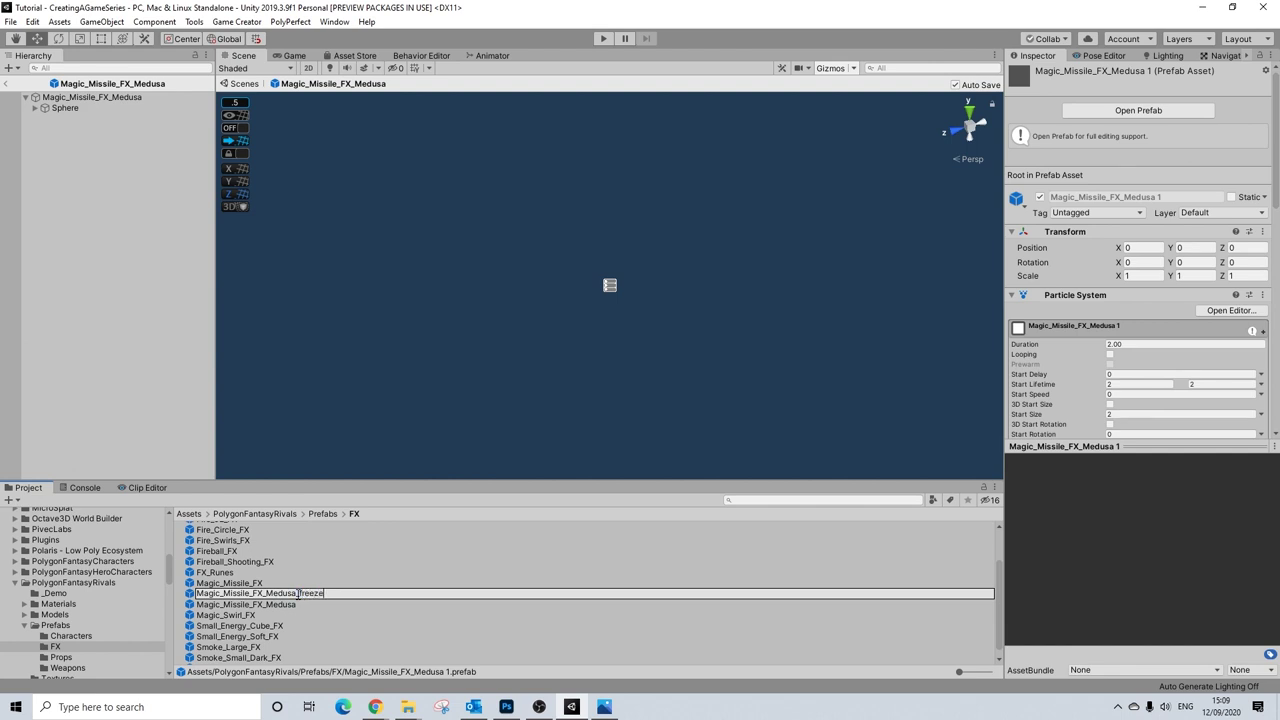
pyautogui.write('Freeze')
pyautogui.press('Return')
# - Add a clause to the Conditions object under the original Medusa missile's Sphere, checking that the Player character Is Blocking
pyautogui.click(295, 586)
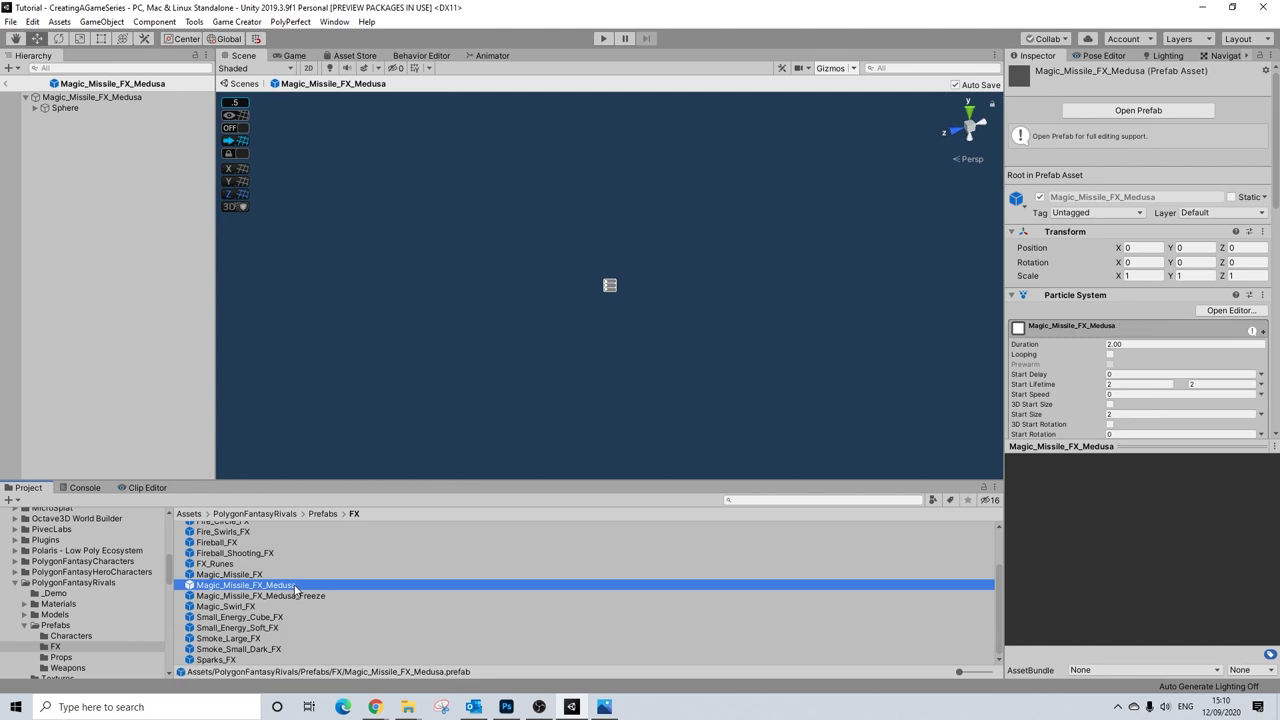
pyautogui.click(85, 97)
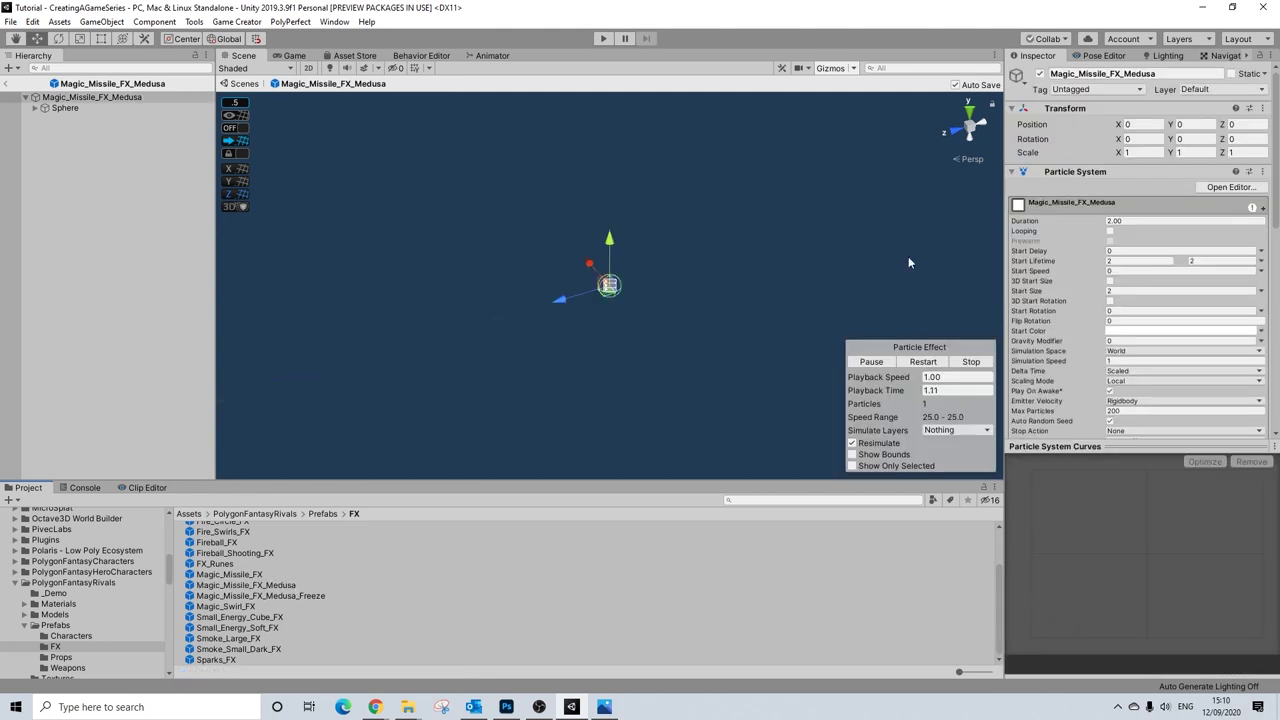
pyautogui.click(65, 108)
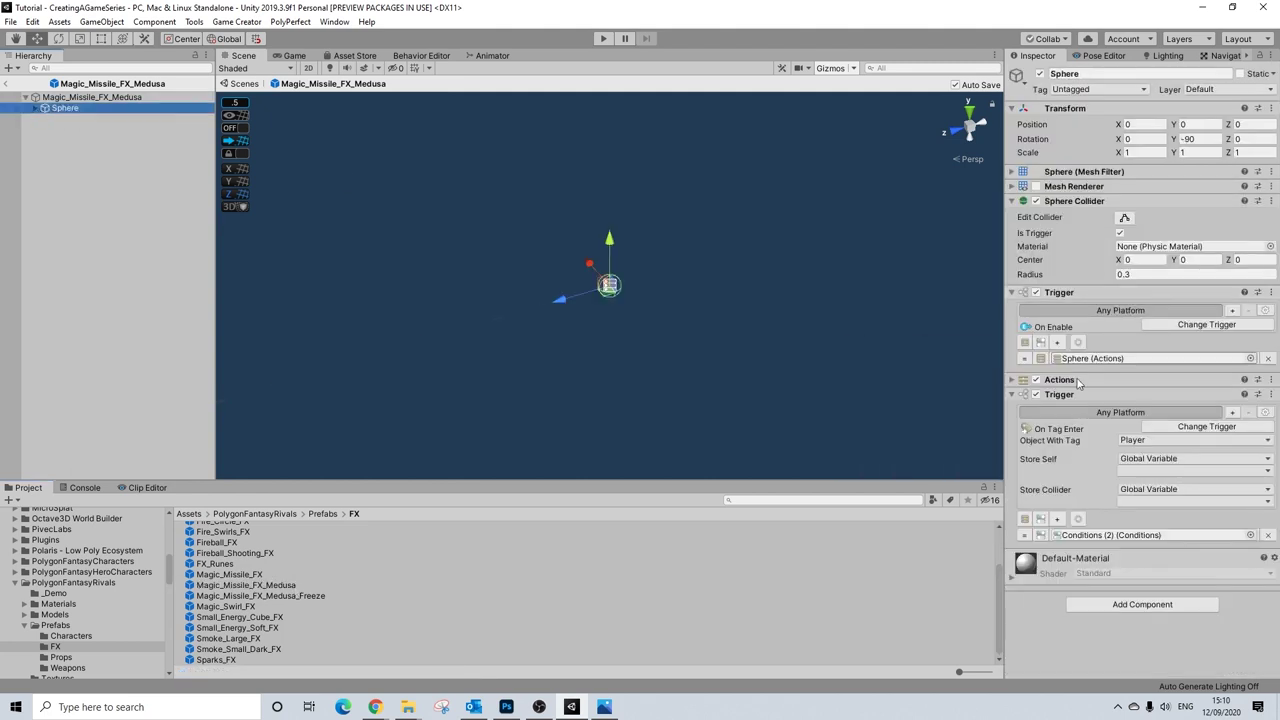
pyautogui.click(36, 108)
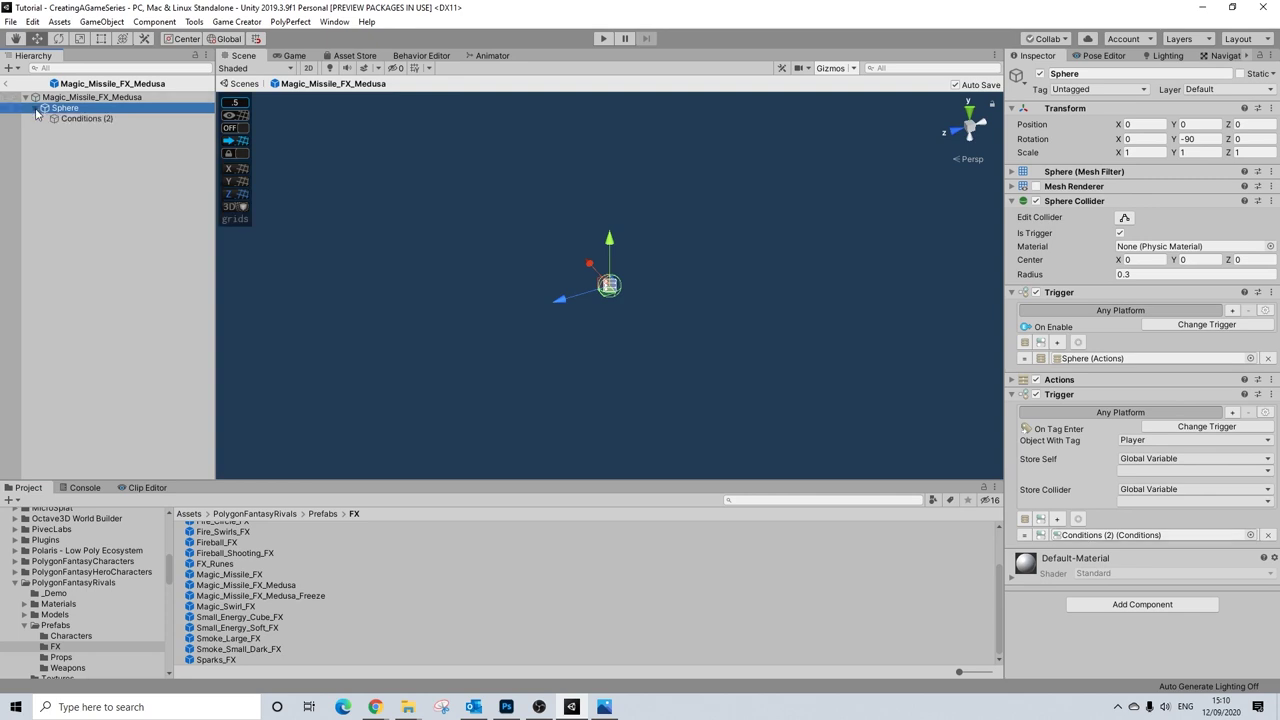
pyautogui.click(70, 120)
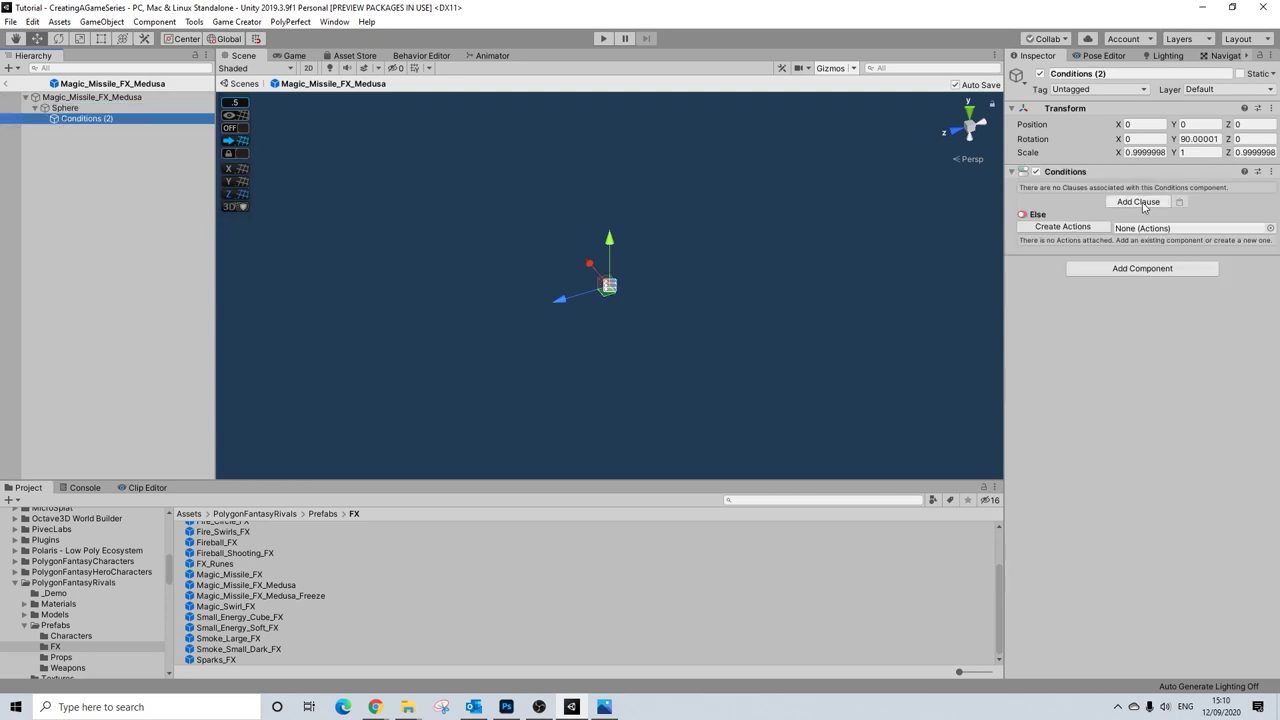
pyautogui.click(1140, 202)
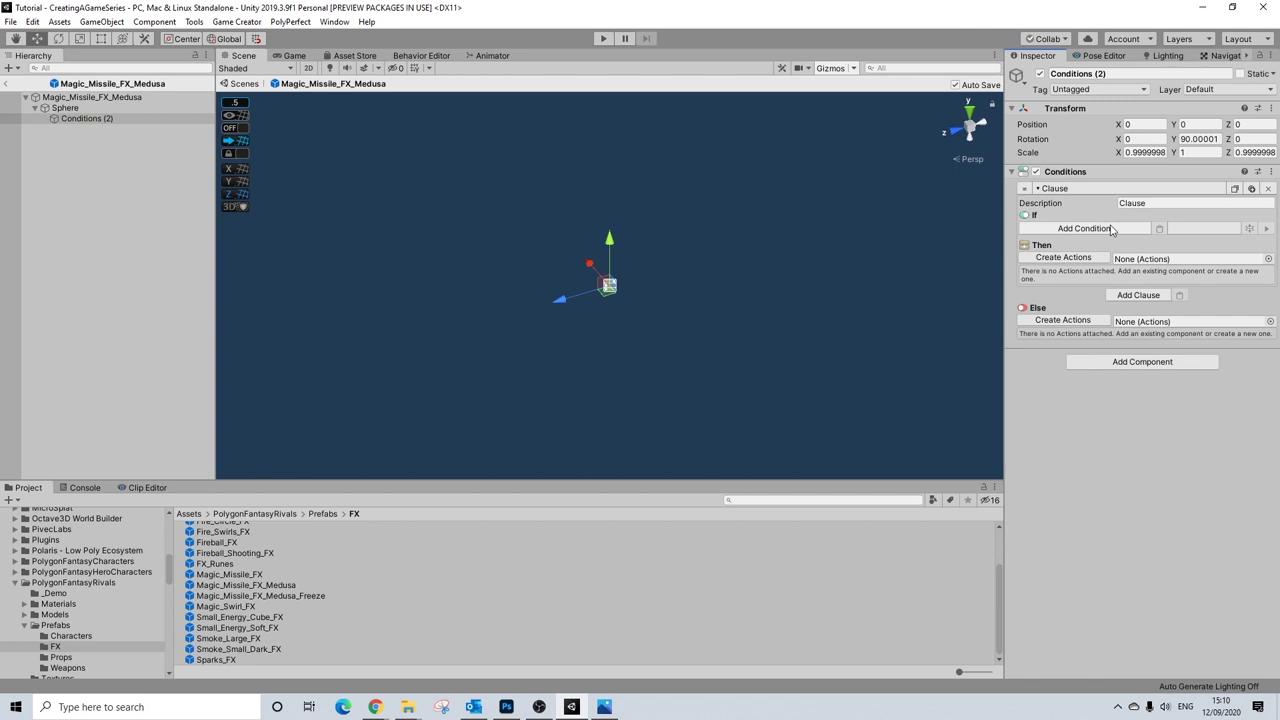
pyautogui.click(1104, 229)
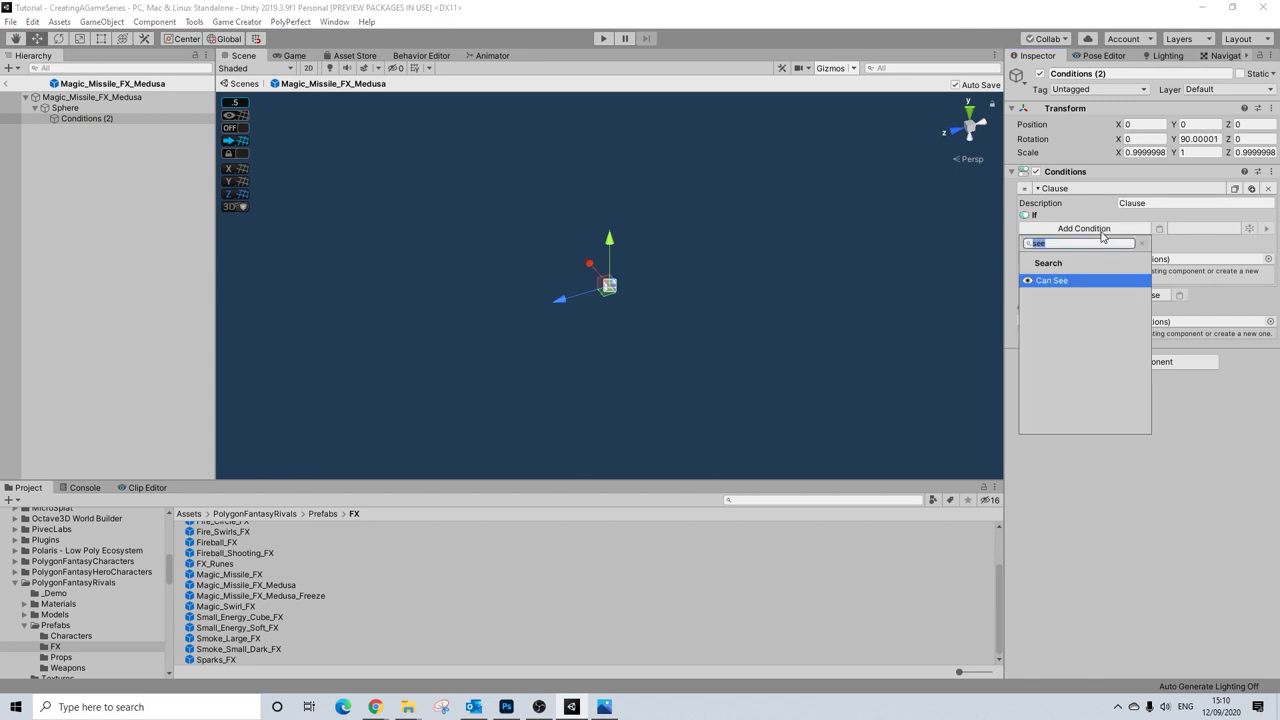
pyautogui.write('block')
pyautogui.press('Return')
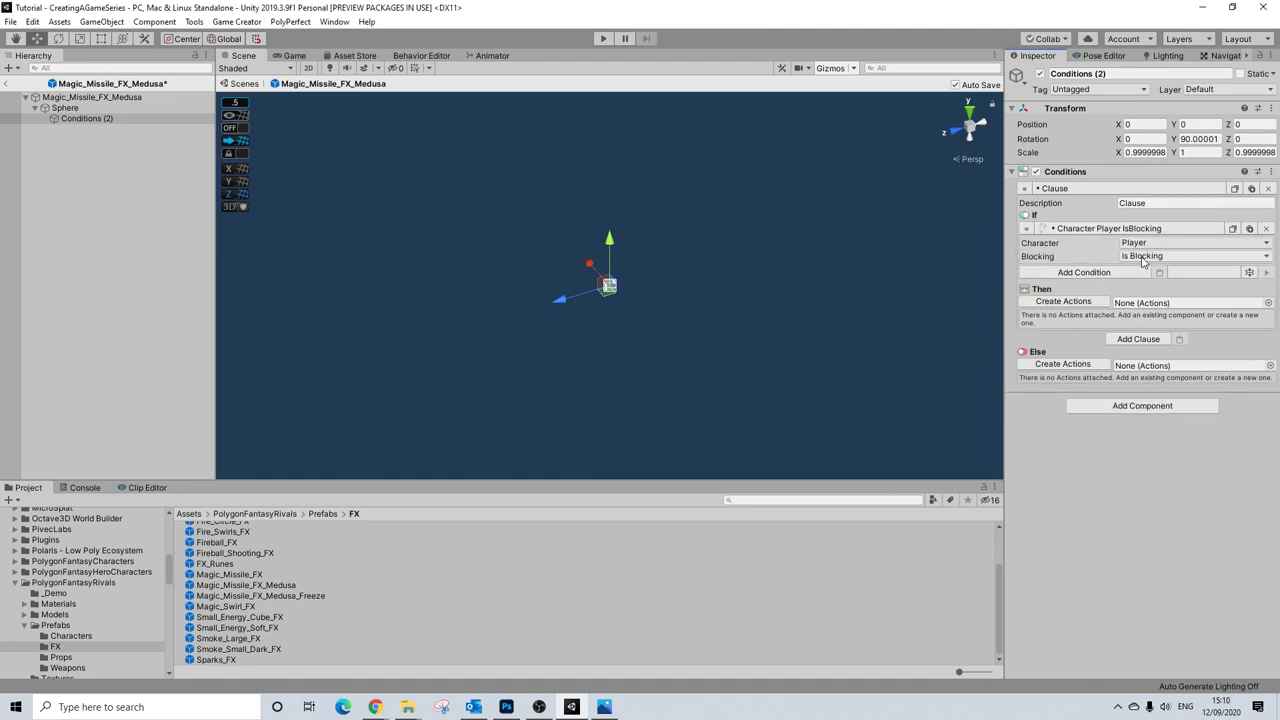
# - Create actions for the Then and Else branches, and add an Instantiate action with the Magic_Missile_FX_Medusa_Freeze prefab to Then
pyautogui.click(1084, 302)
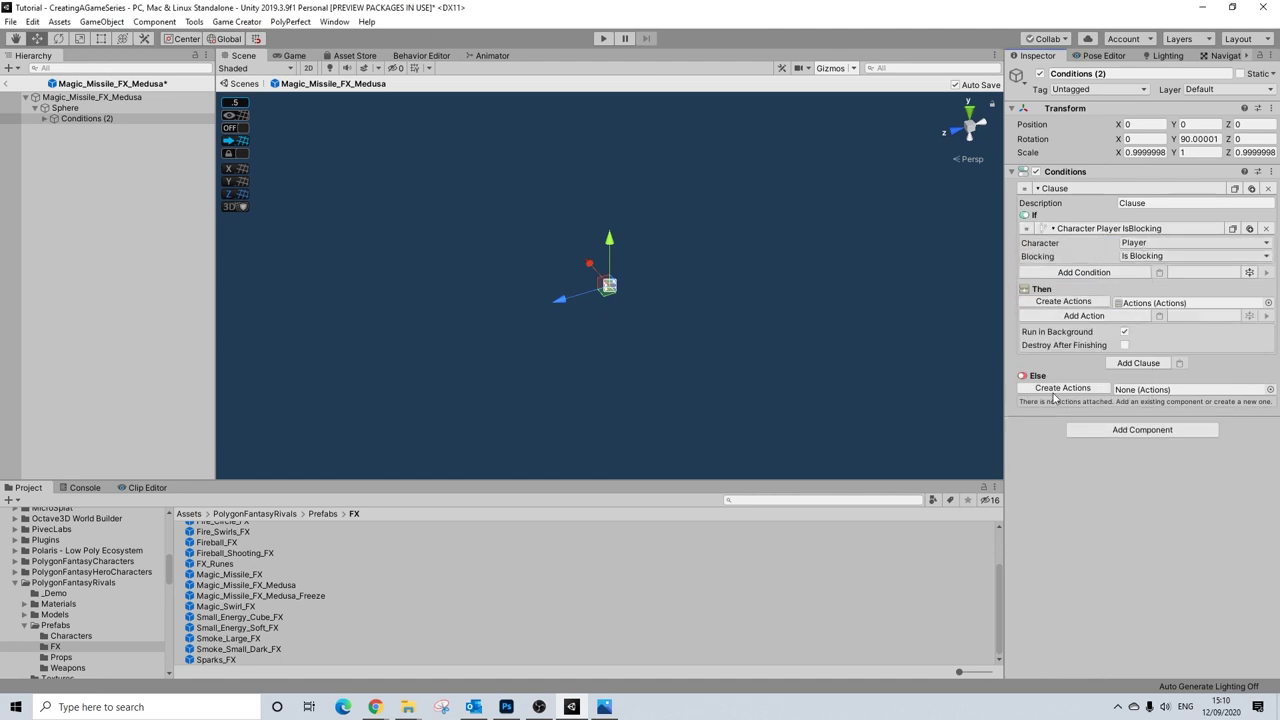
pyautogui.click(1060, 389)
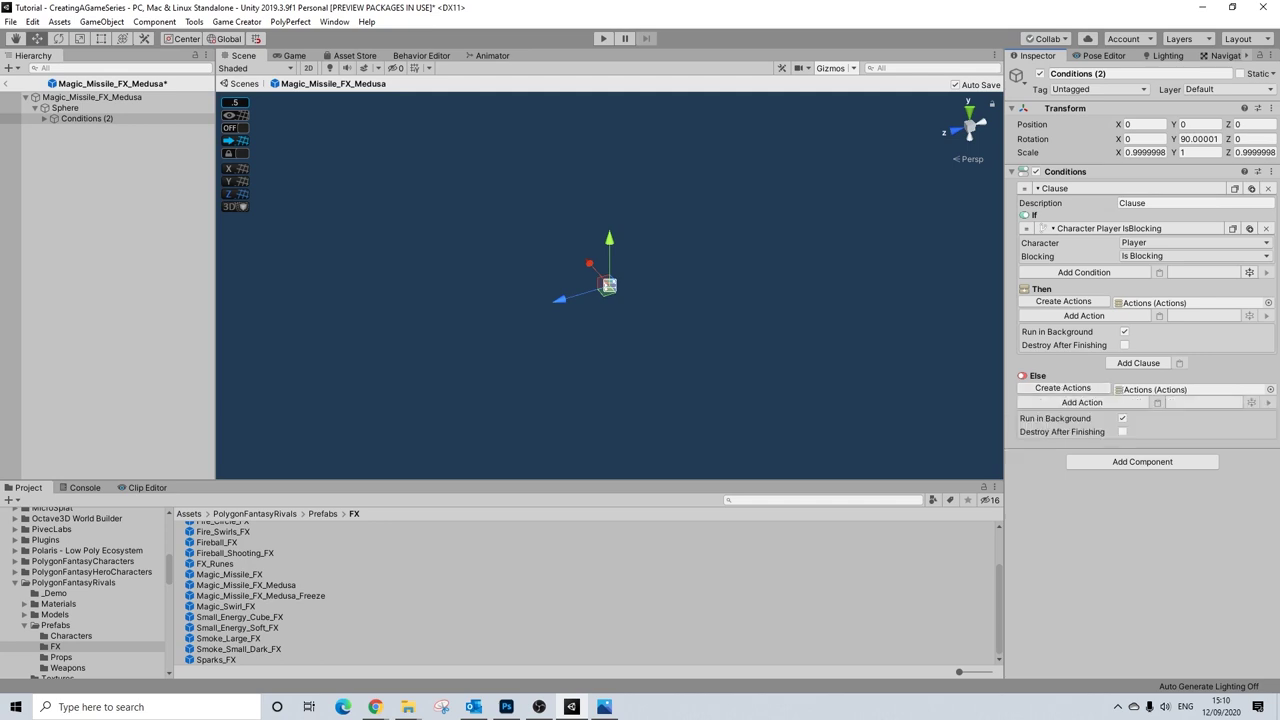
pyautogui.click(1050, 304)
pyautogui.click(1047, 316)
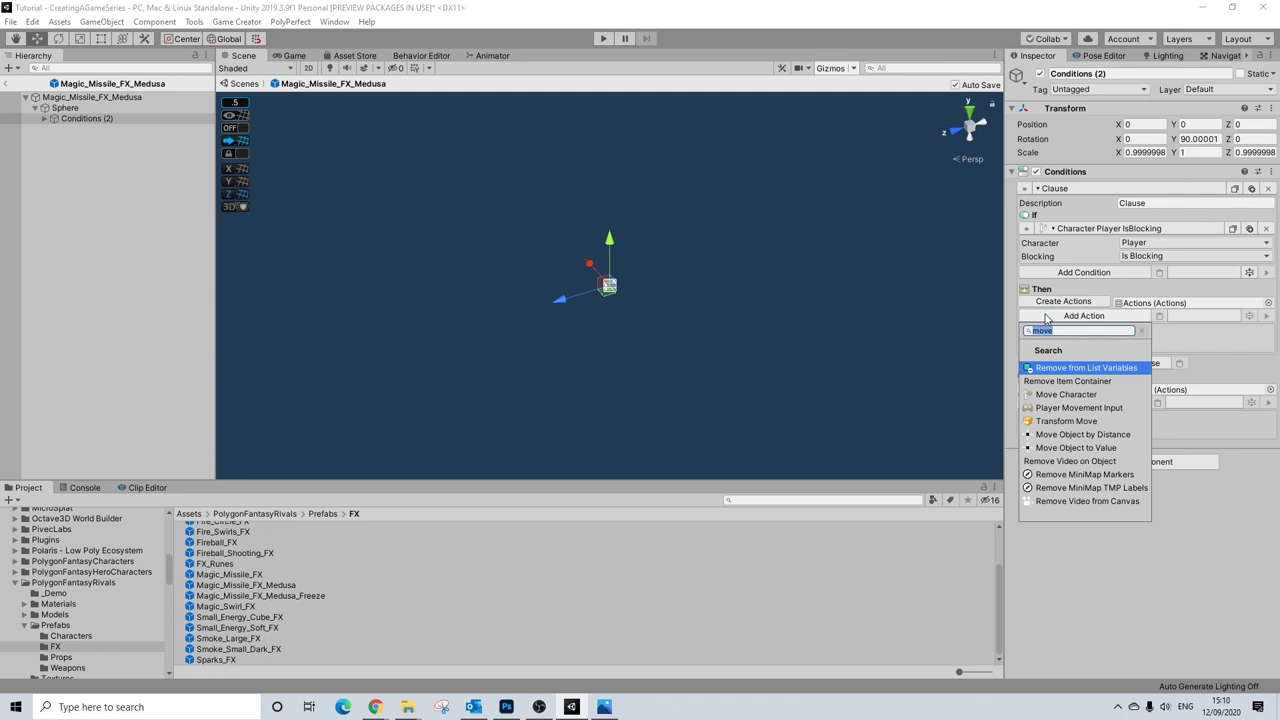
pyautogui.write('instan')
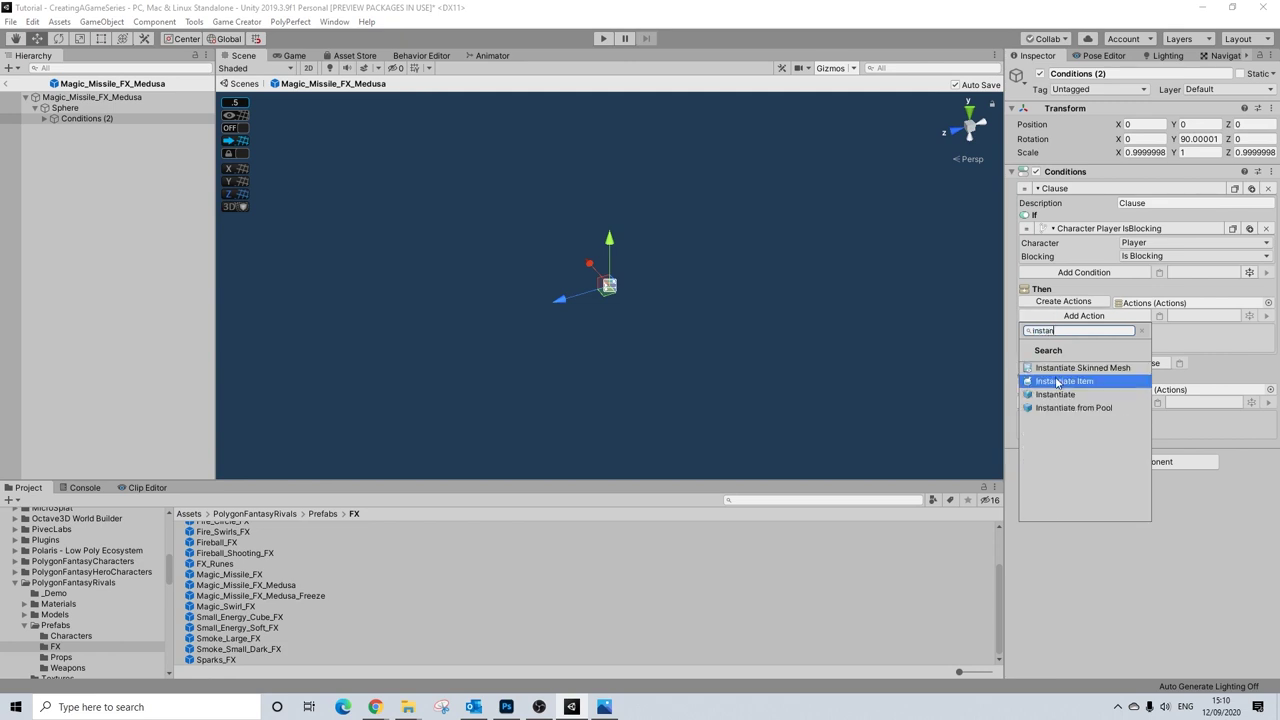
pyautogui.click(1055, 394)
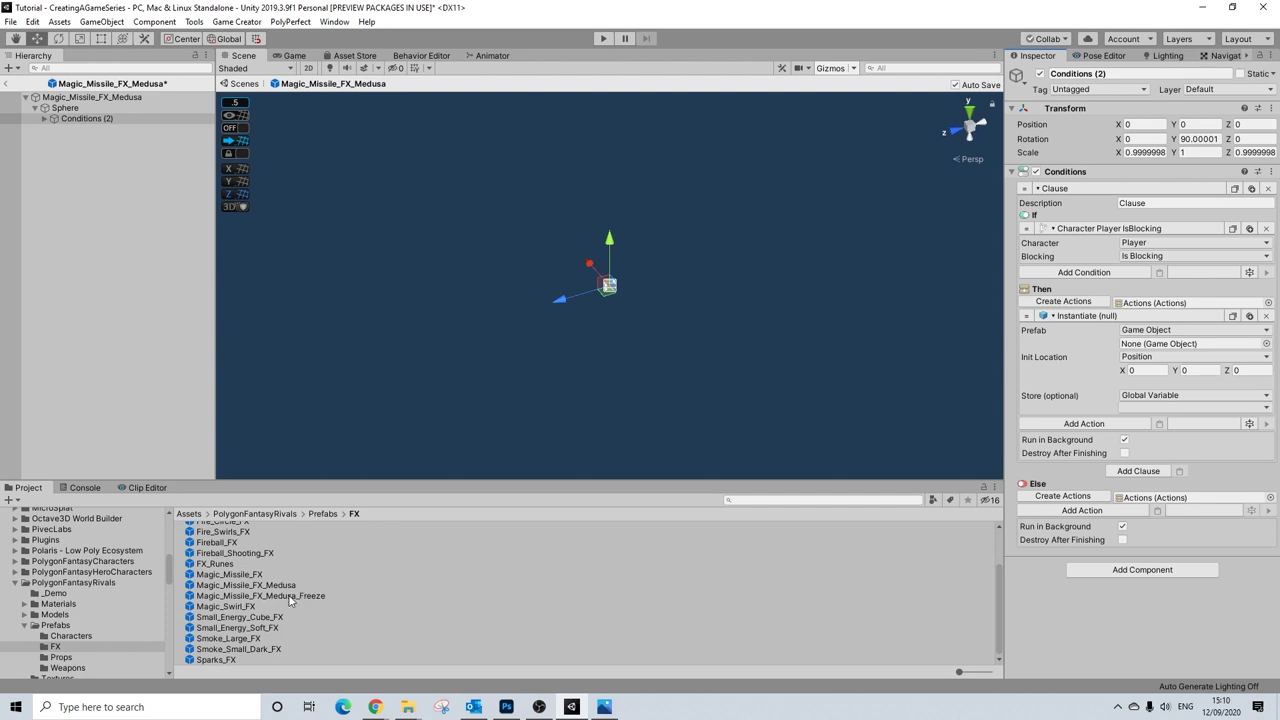
pyautogui.moveTo(290, 600); pyautogui.dragTo(1155, 344)
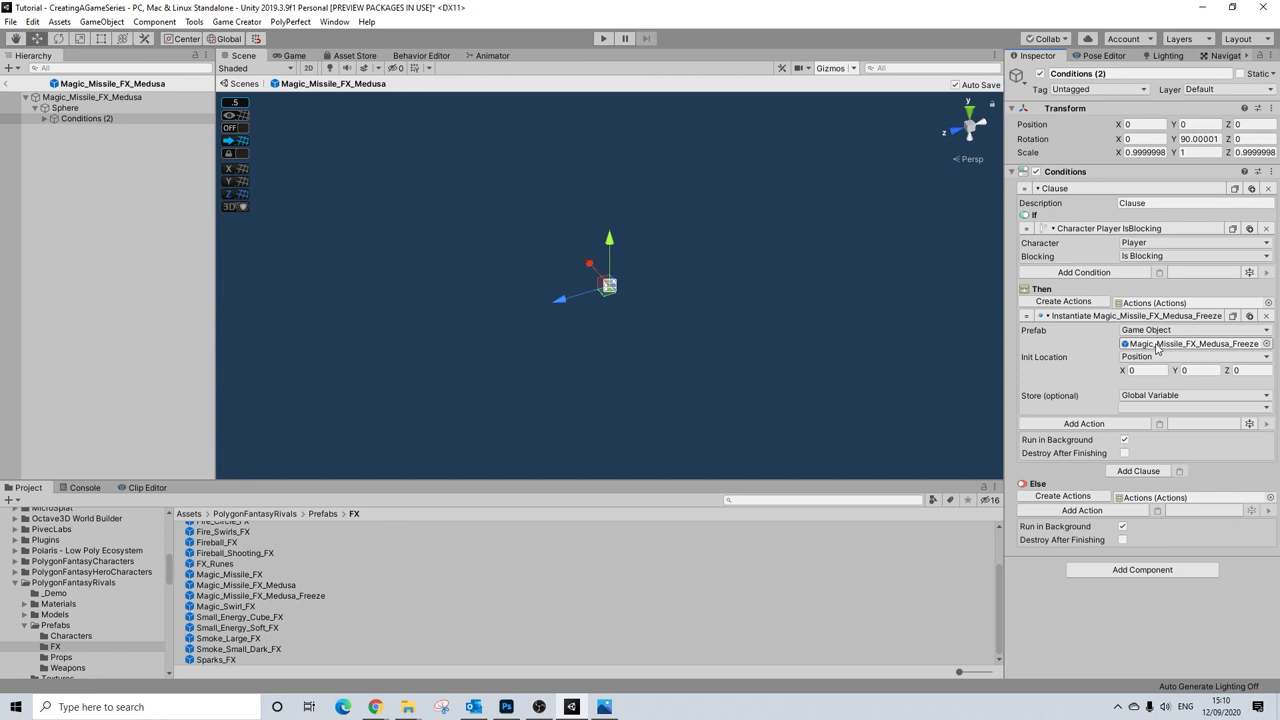
# - Set the Instantiate action's initial location to Player with a Y offset of 1
pyautogui.click(1155, 356)
pyautogui.click(1153, 369)
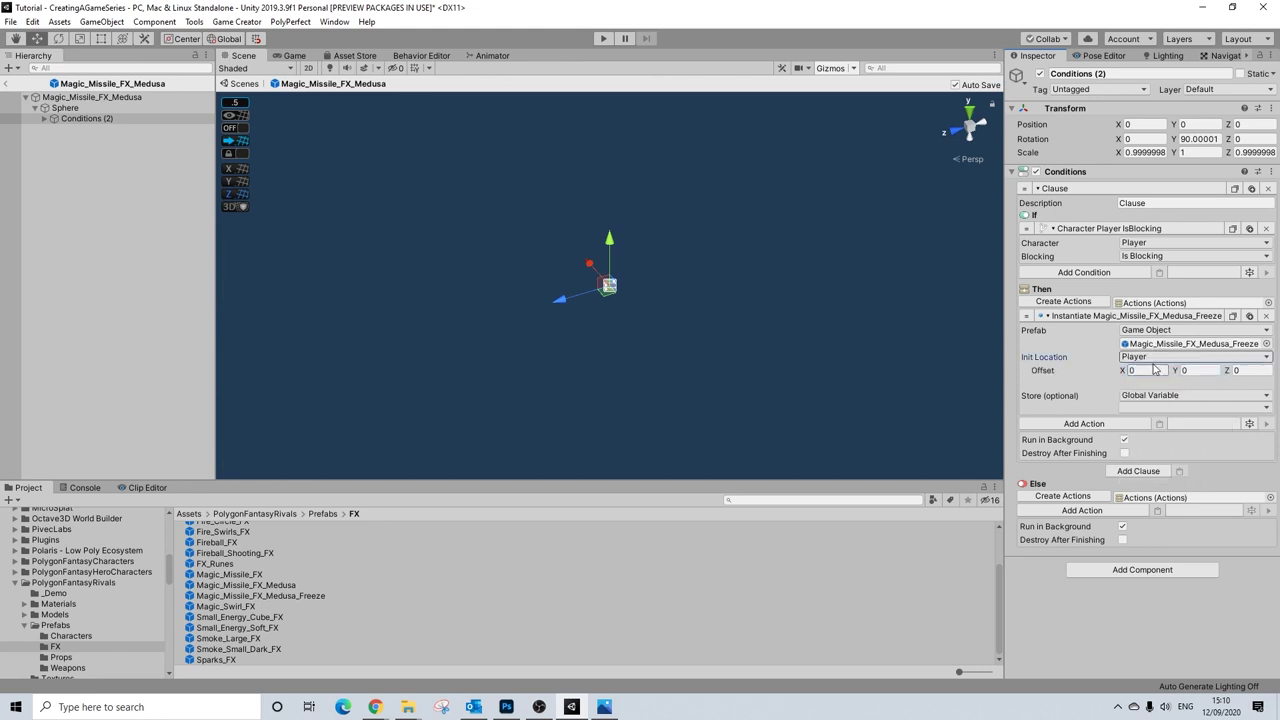
pyautogui.click(1185, 370)
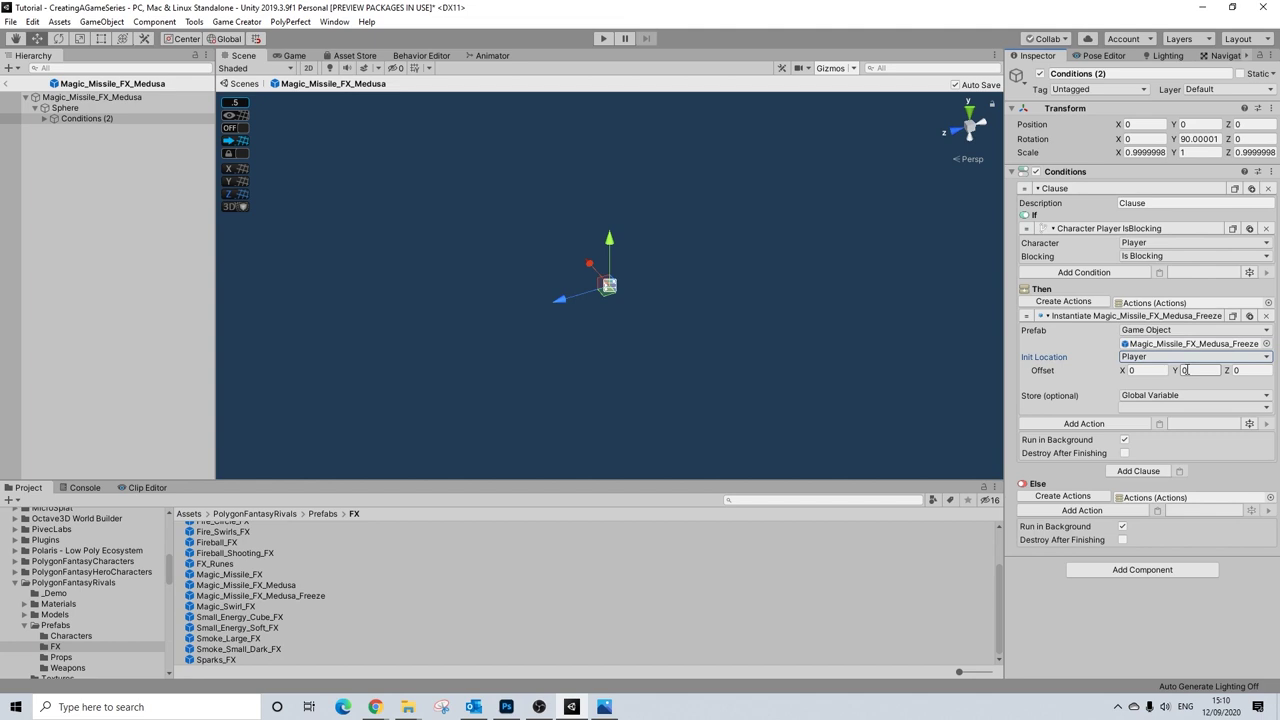
pyautogui.doubleClick(1187, 371)
pyautogui.write('1')
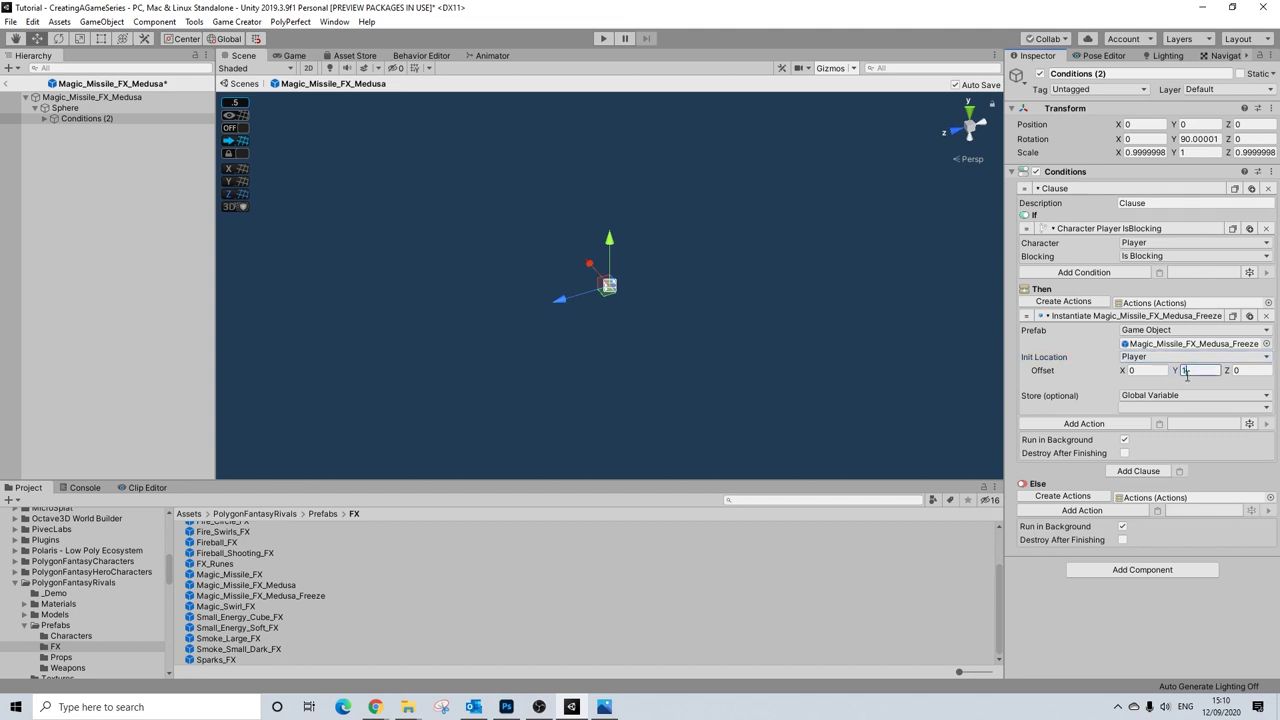
# - Add a Wait action of 0.05 seconds after the Instantiate action in the Then branch
pyautogui.click(1083, 424)
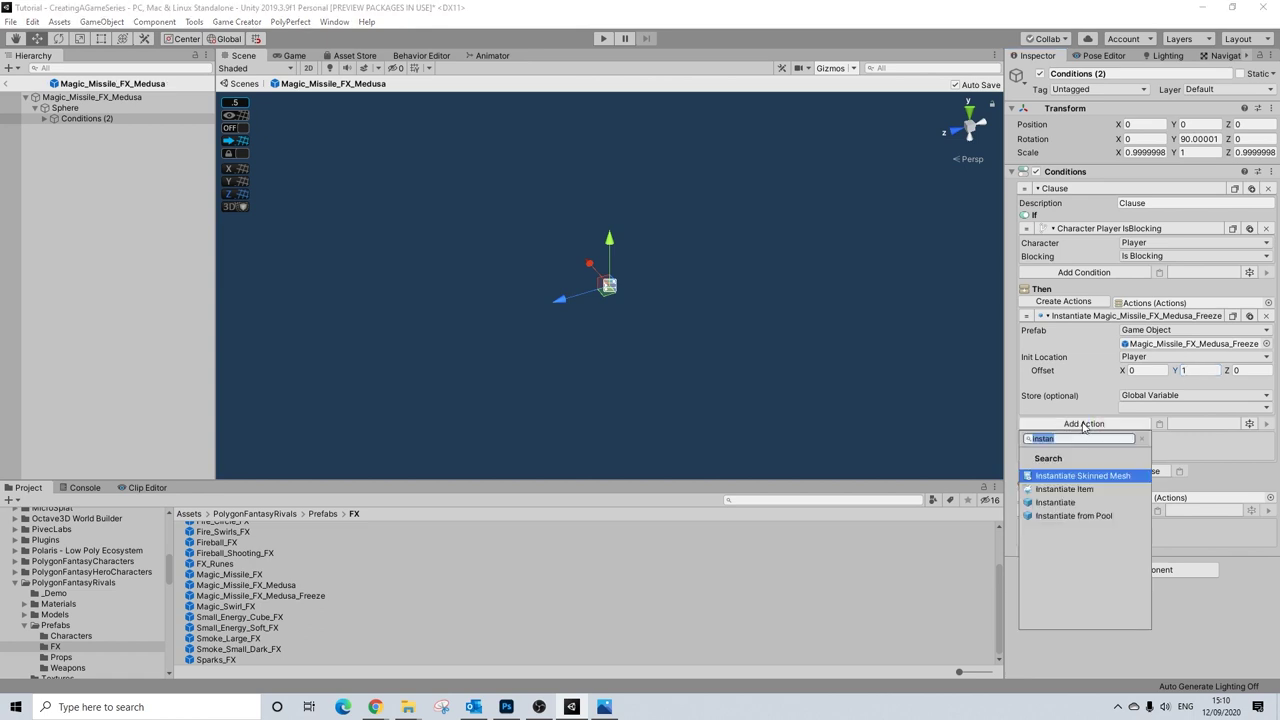
pyautogui.write('wai')
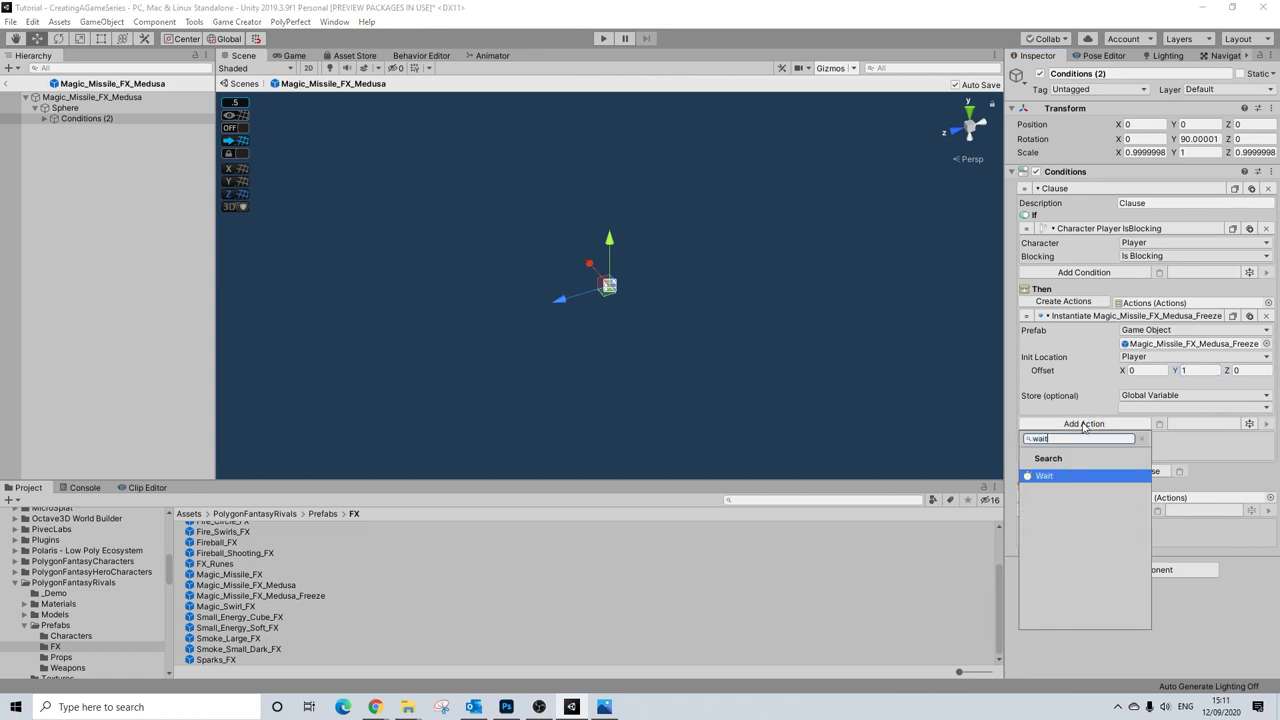
pyautogui.write('t')
pyautogui.press('Return')
pyautogui.click(1124, 438)
pyautogui.write('0.05')
# - Add a Destroy action to the Then branch, targeting the root Magic_Missile_FX_Medusa object
pyautogui.click(1106, 454)
pyautogui.write('eestr')
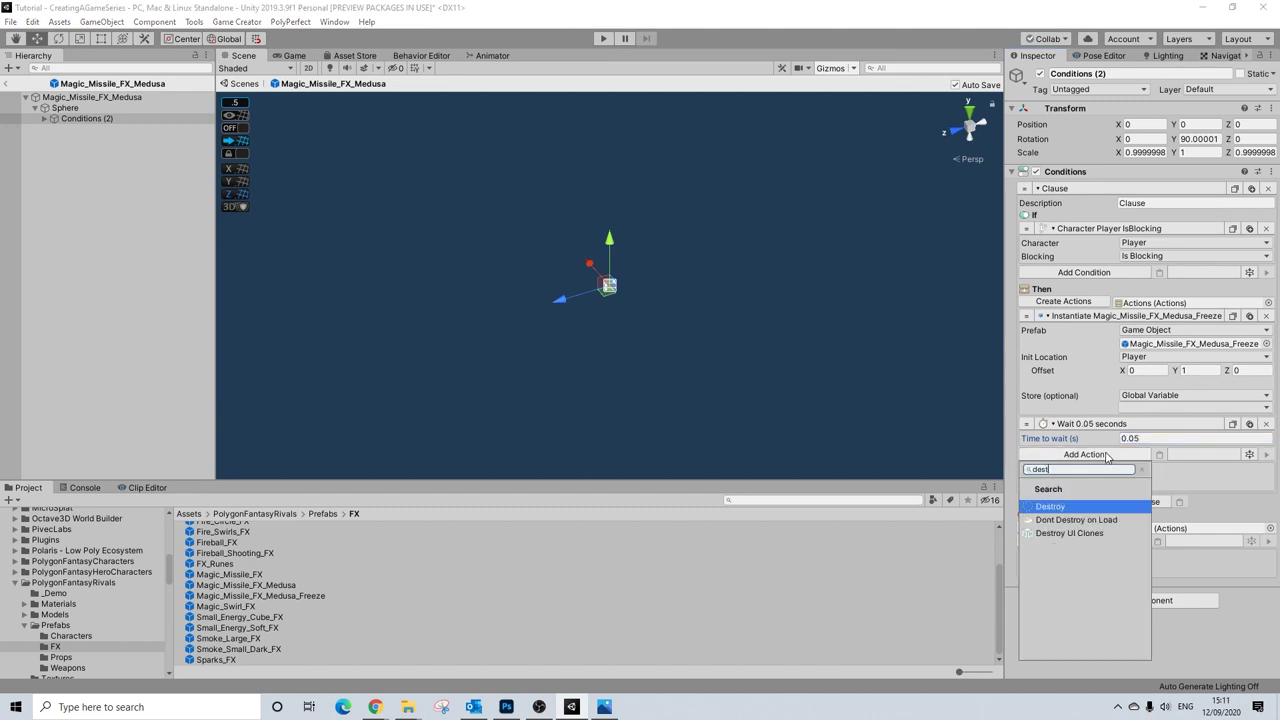
pyautogui.click(1062, 505)
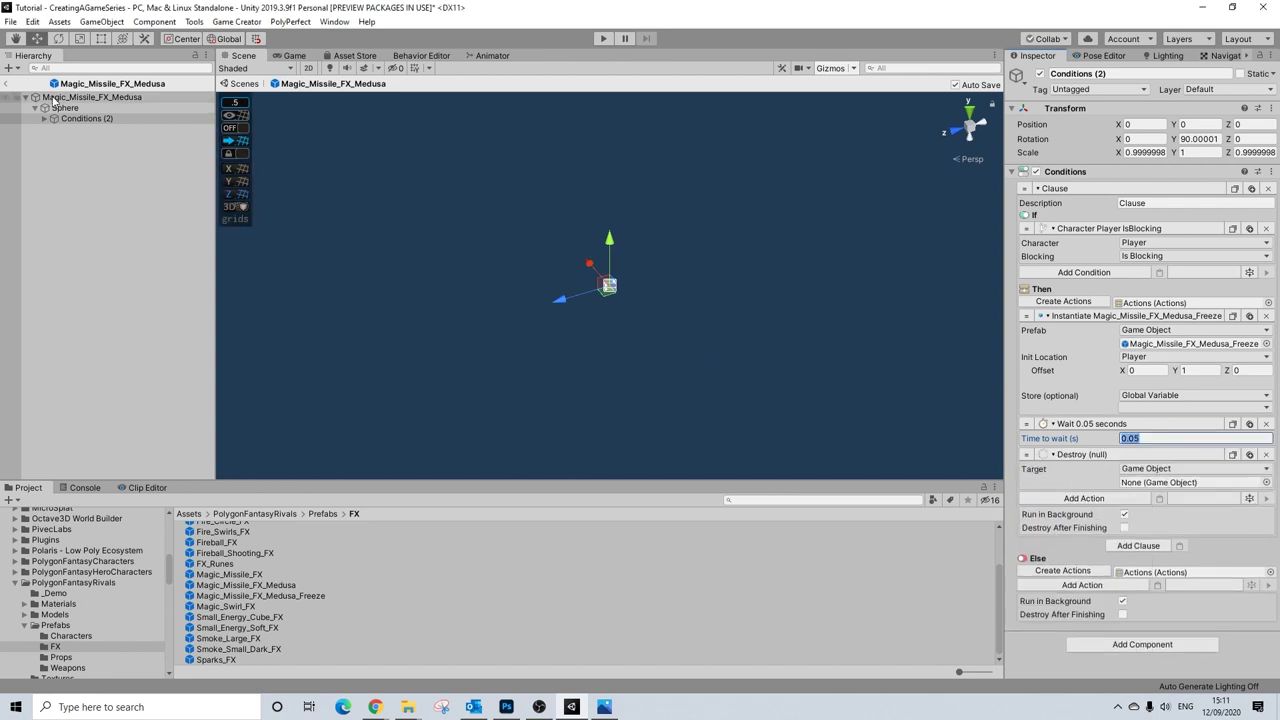
pyautogui.moveTo(1181, 424); pyautogui.dragTo(1160, 482)
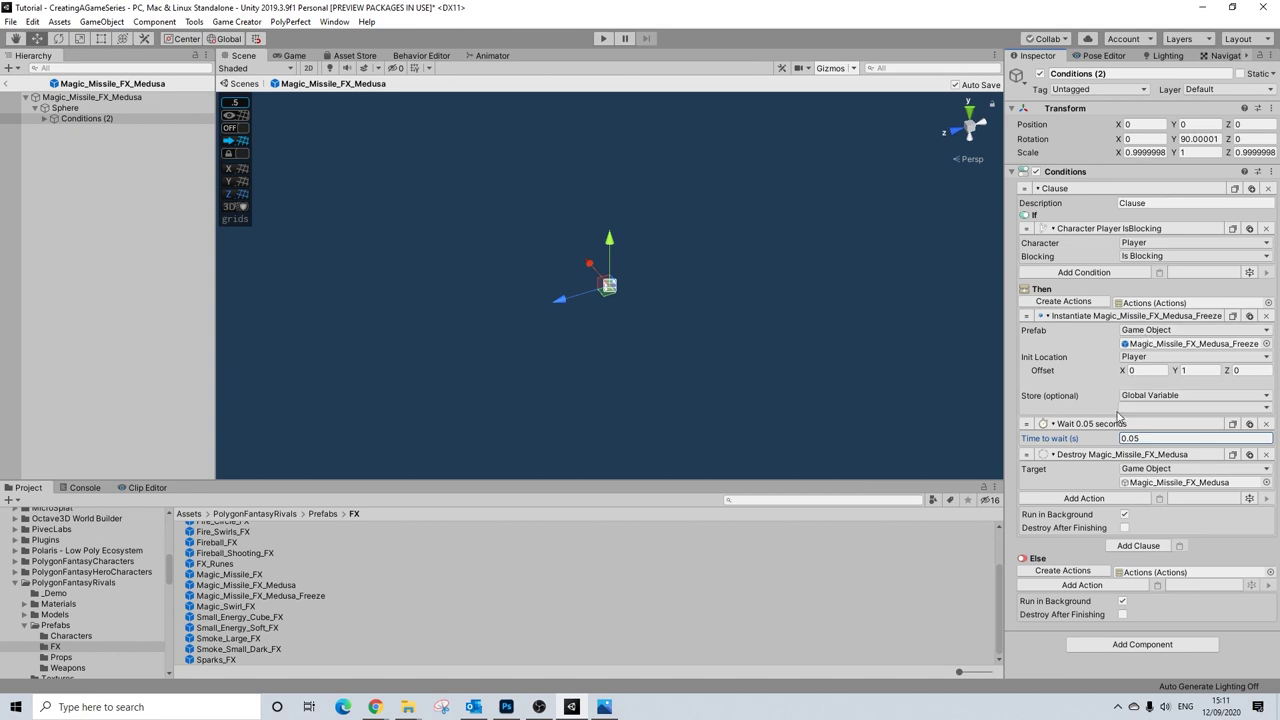
# - Collapse the Instantiate, Wait and Destroy actions in the Then branch
pyautogui.click(1120, 318)
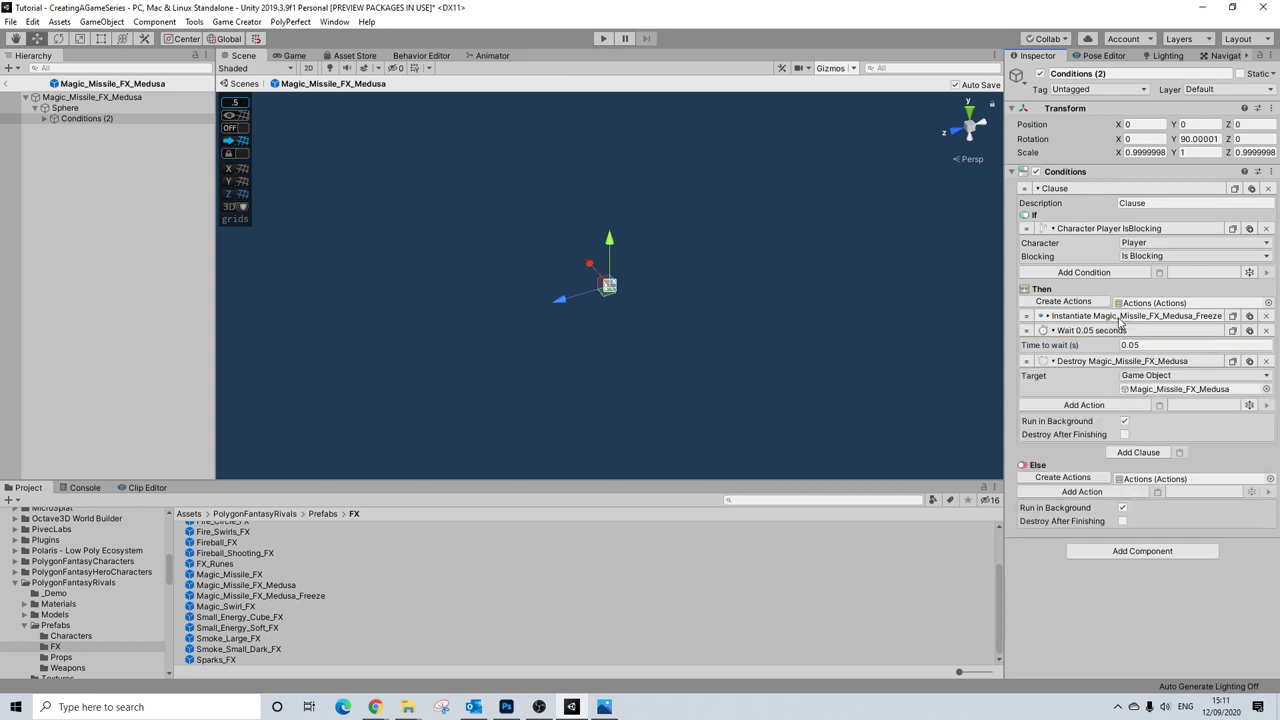
pyautogui.click(1110, 331)
pyautogui.click(1101, 345)
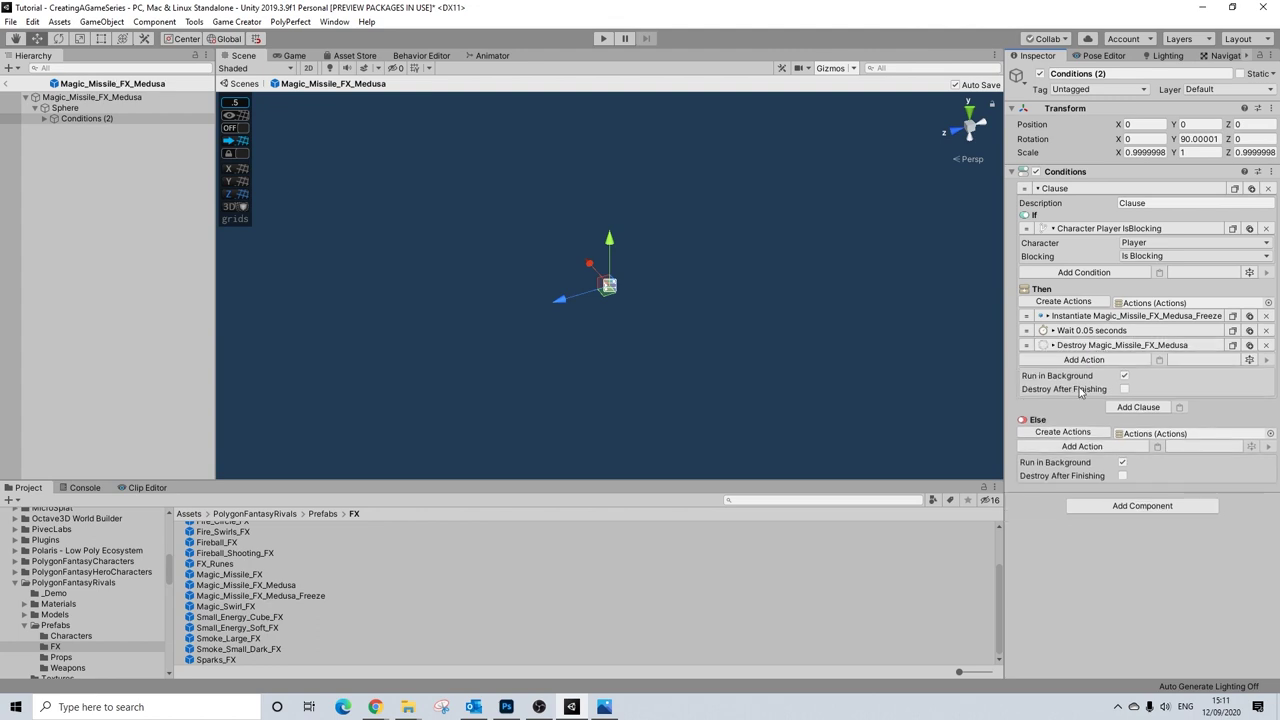
# - Add a Change Property action to the Else branch for the Player's Is Controllable property
pyautogui.click(1066, 447)
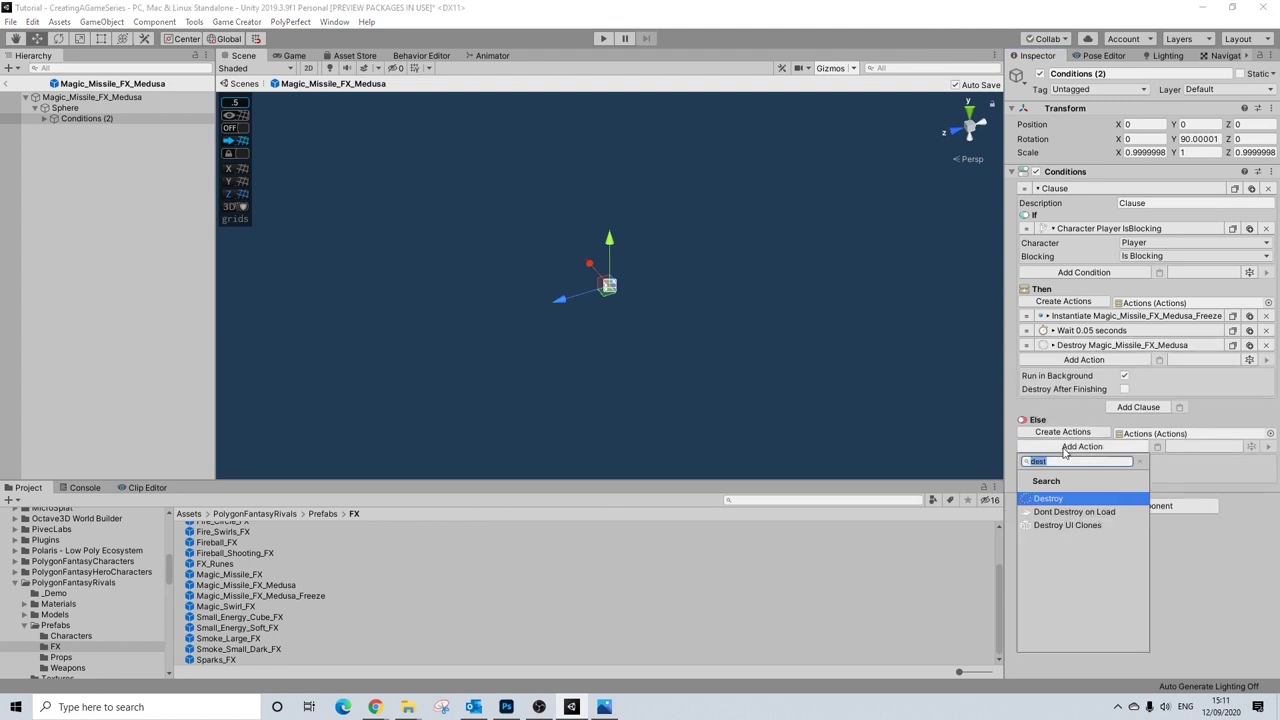
pyautogui.write('contro')
pyautogui.press('BackSpace')
pyautogui.press('BackSpace')
pyautogui.press('BackSpace')
pyautogui.press('BackSpace')
pyautogui.press('BackSpace')
pyautogui.press('BackSpace')
pyautogui.write('p')
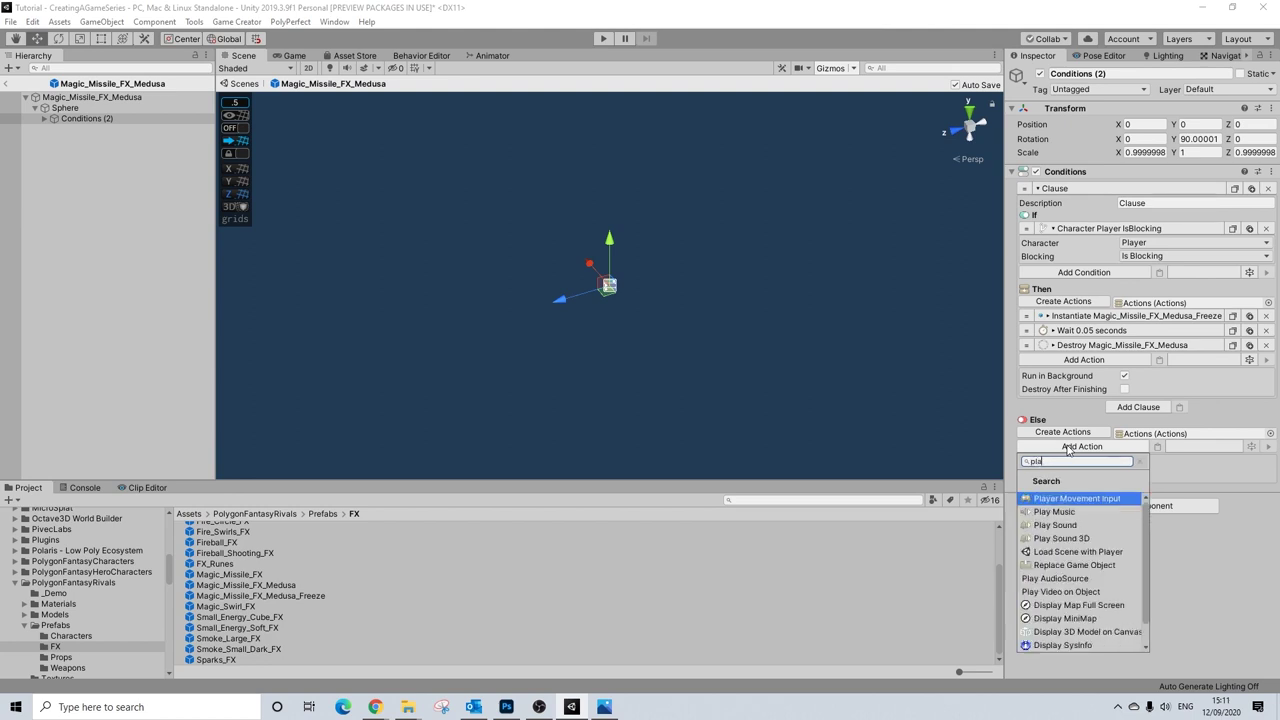
pyautogui.write('ro')
pyautogui.press('BackSpace')
pyautogui.press('BackSpace')
pyautogui.press('BackSpace')
pyautogui.write('prope')
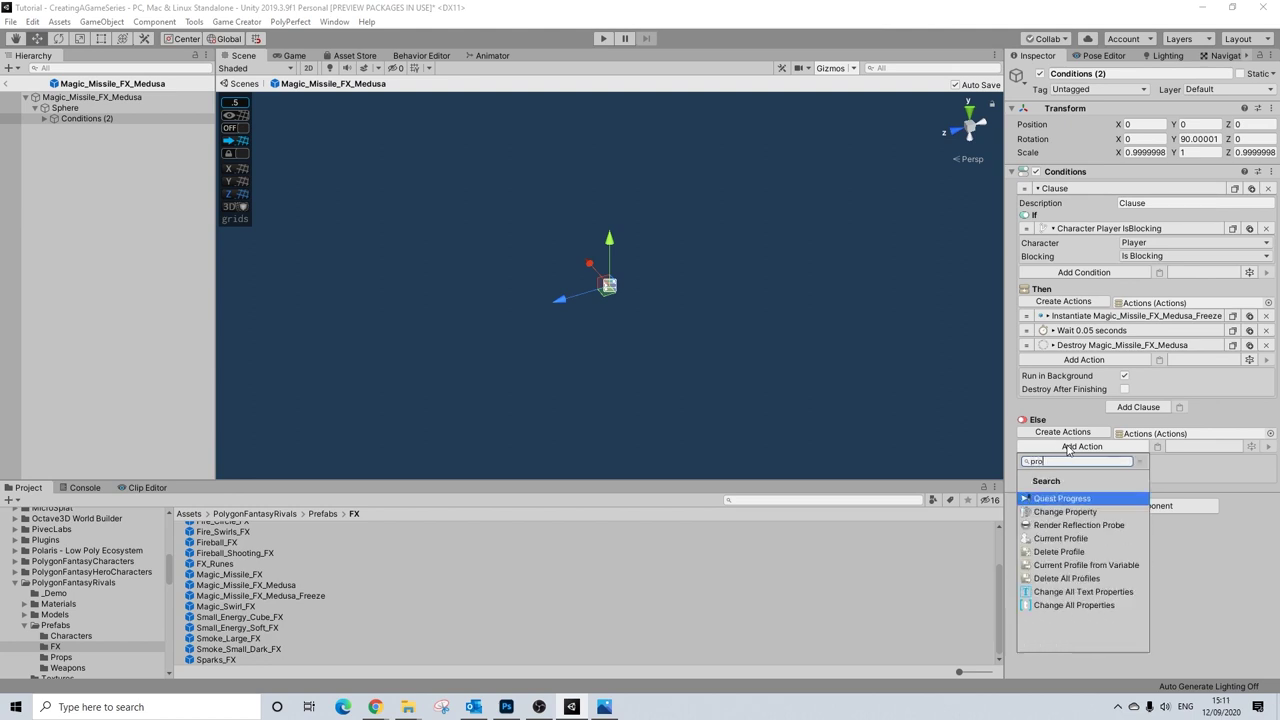
pyautogui.press('Return')
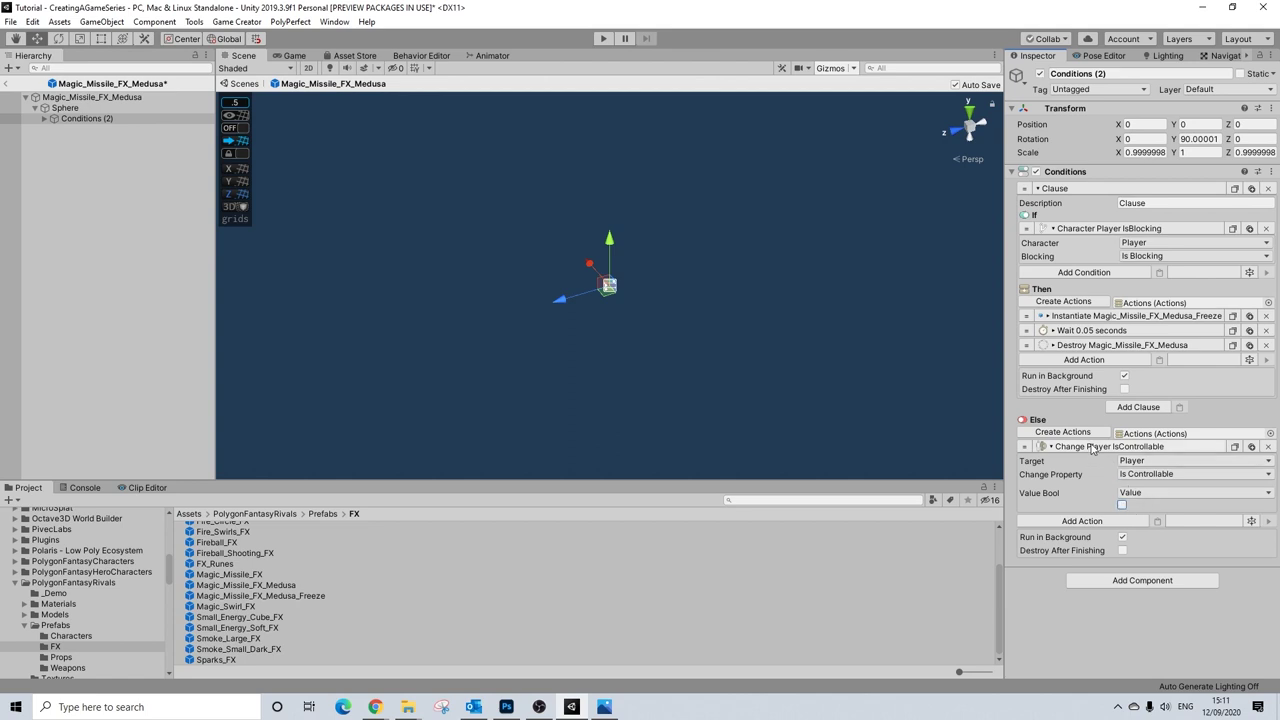
# - Add the SyntyModularActions Change Hair action to the Else branch
pyautogui.click(1083, 521)
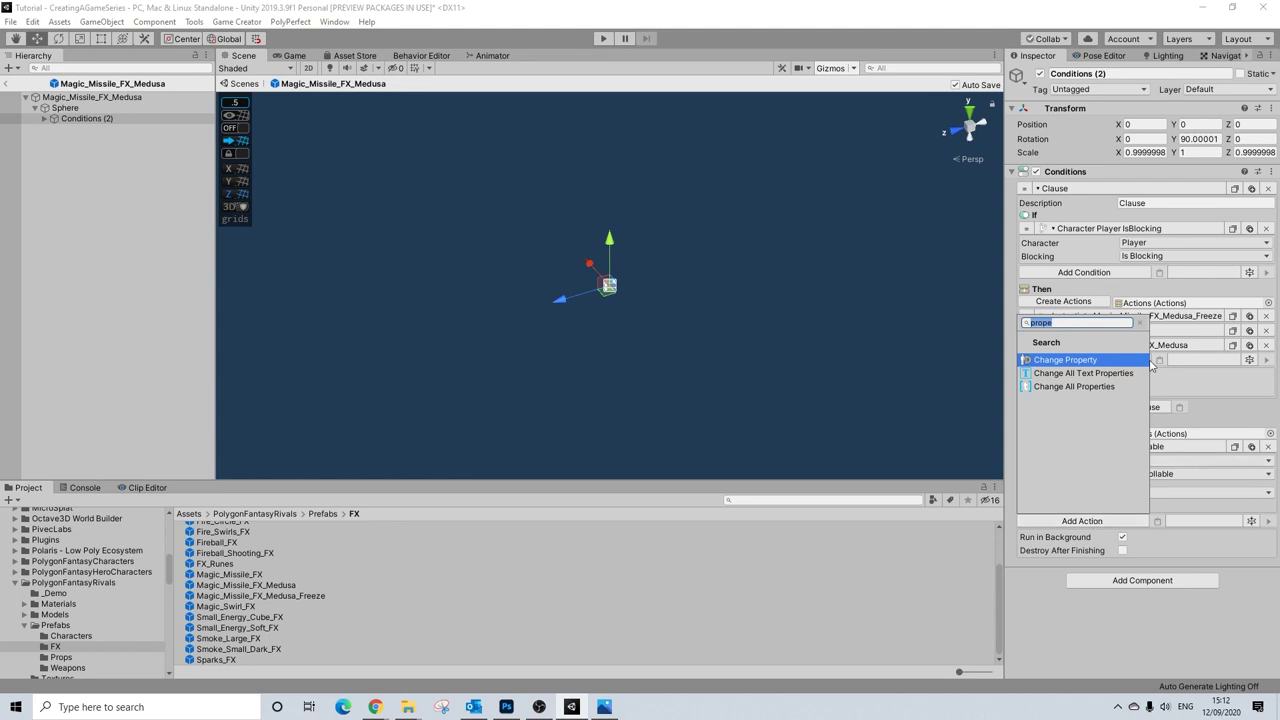
pyautogui.press('BackSpace')
pyautogui.scroll(-3, 1080, 440)
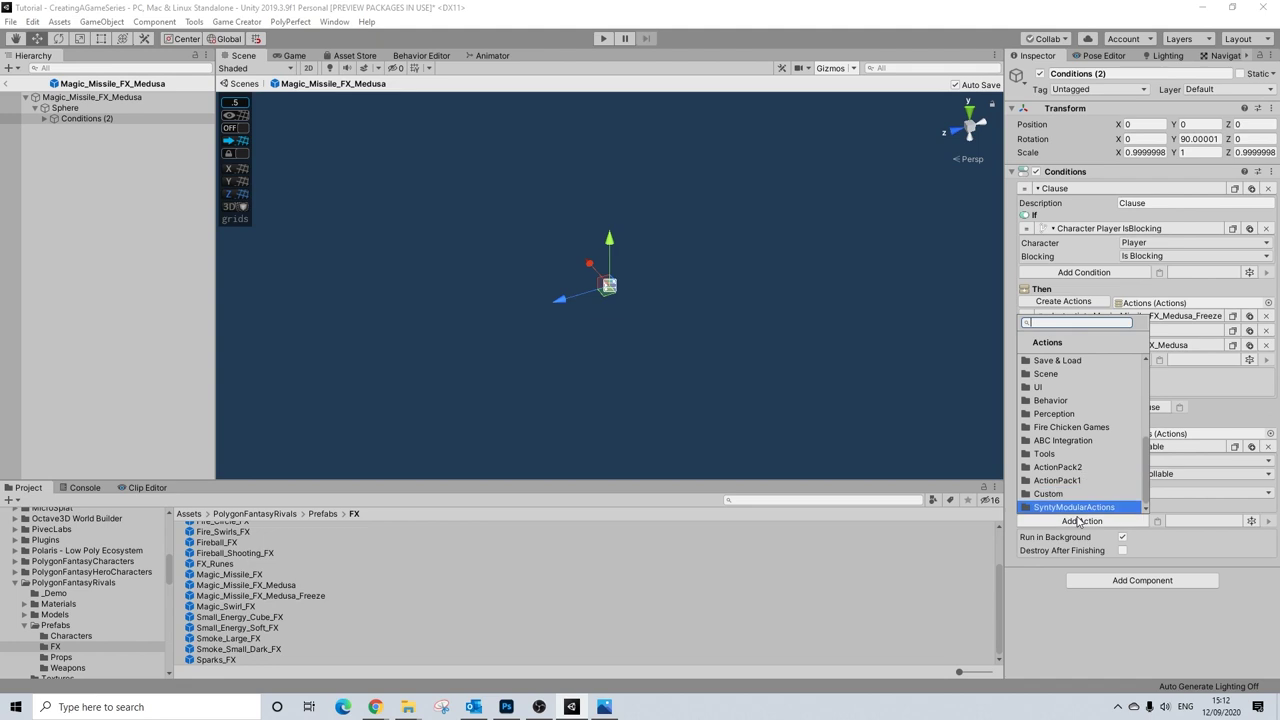
pyautogui.click(1082, 510)
pyautogui.scroll(1, 1084, 470)
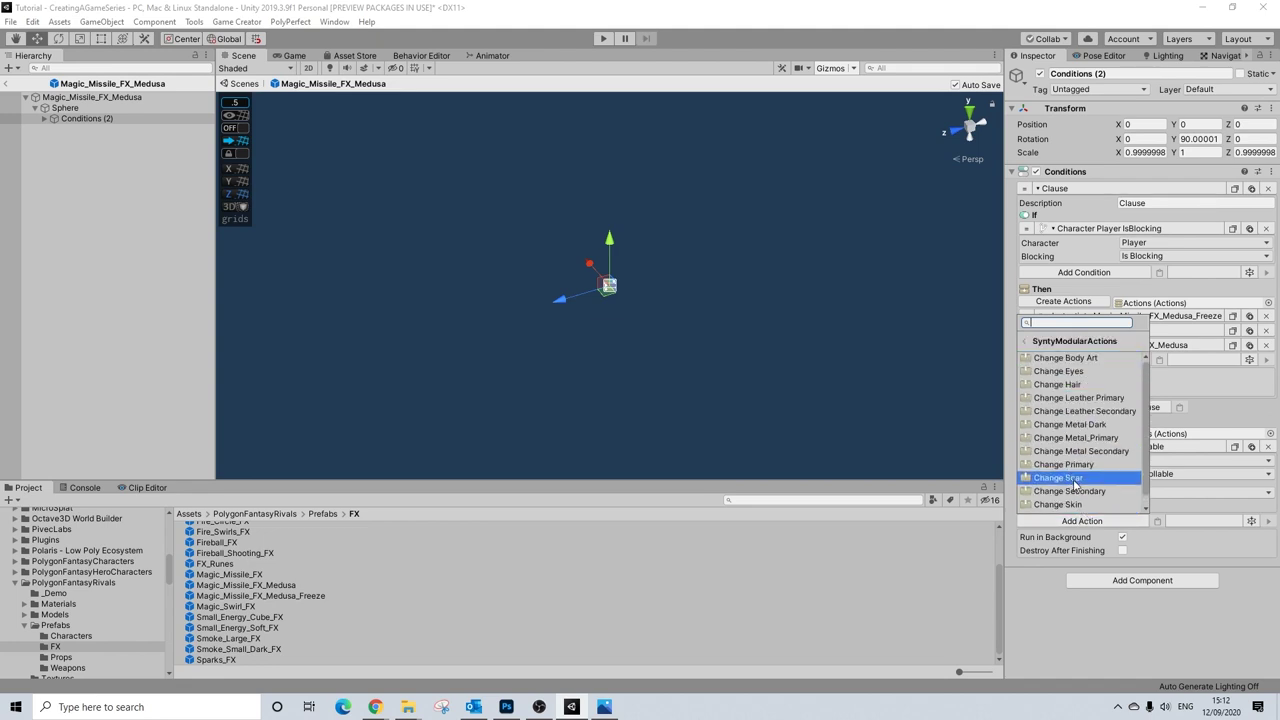
pyautogui.click(1080, 385)
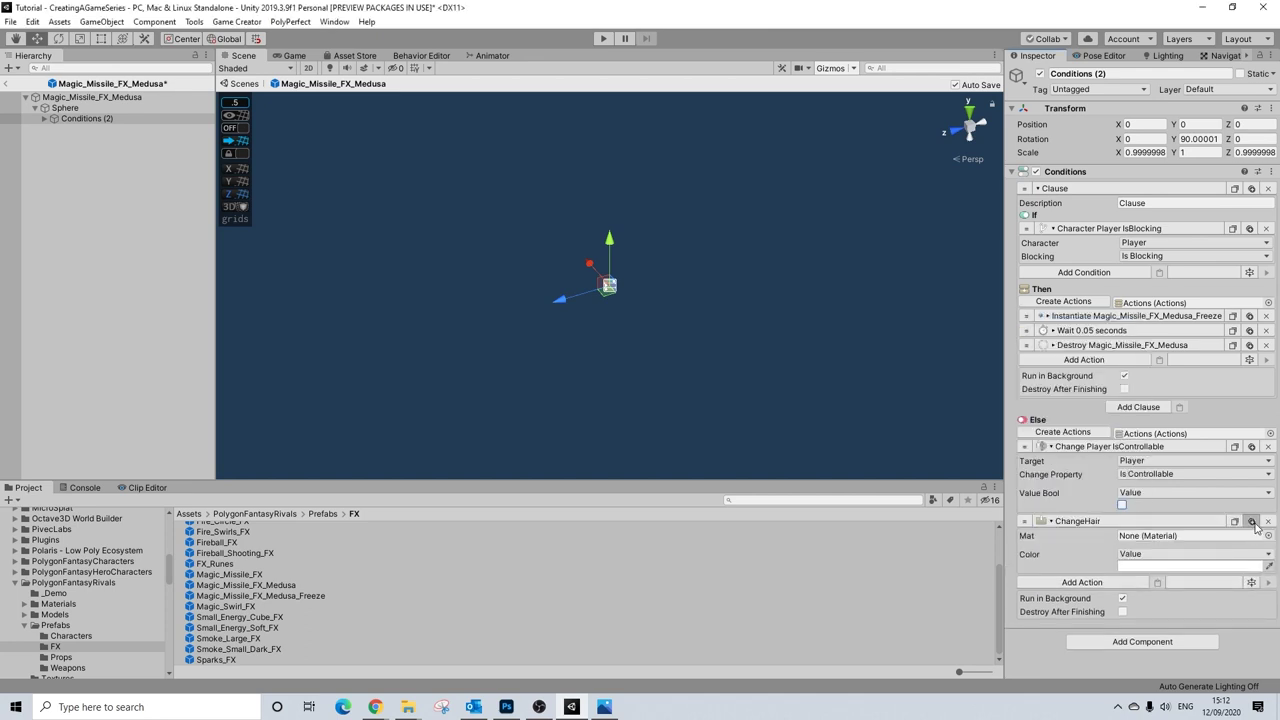
# - Add the SyntyModularActions Change Skin action below the Change Hair action in the Else branch
pyautogui.click(1251, 521)
pyautogui.click(1259, 582)
pyautogui.click(1122, 585)
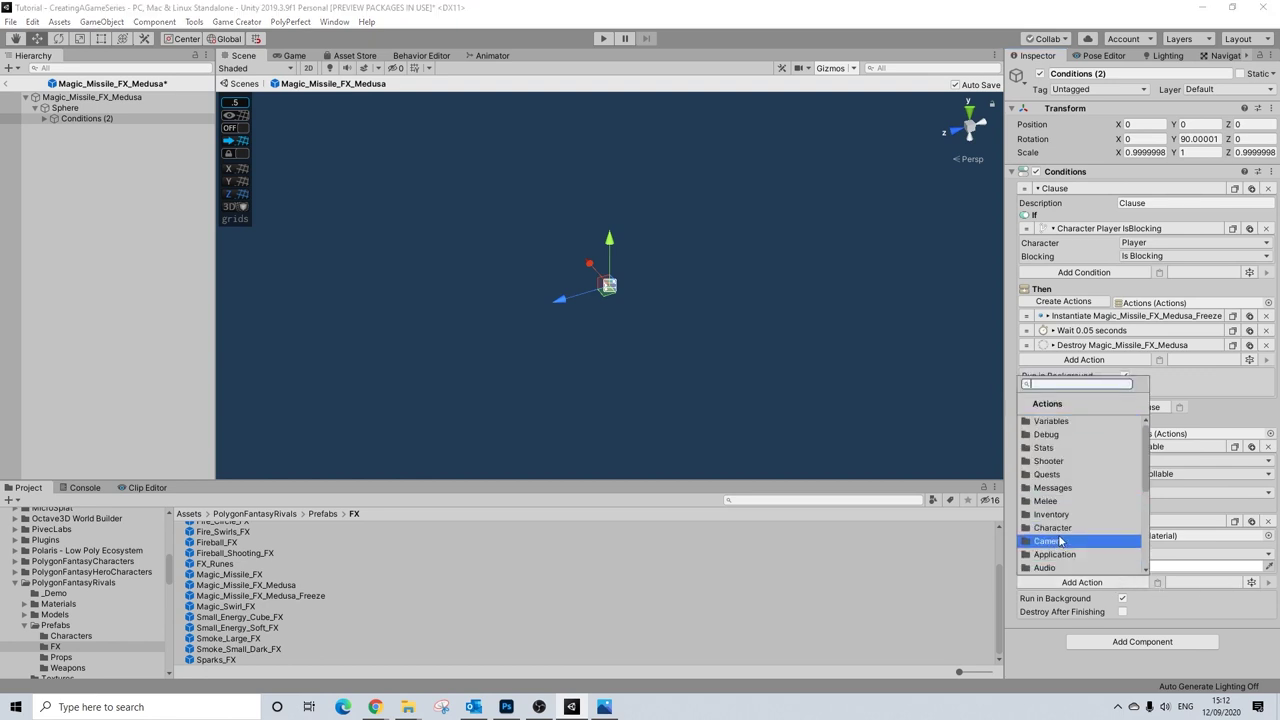
pyautogui.click(1072, 568)
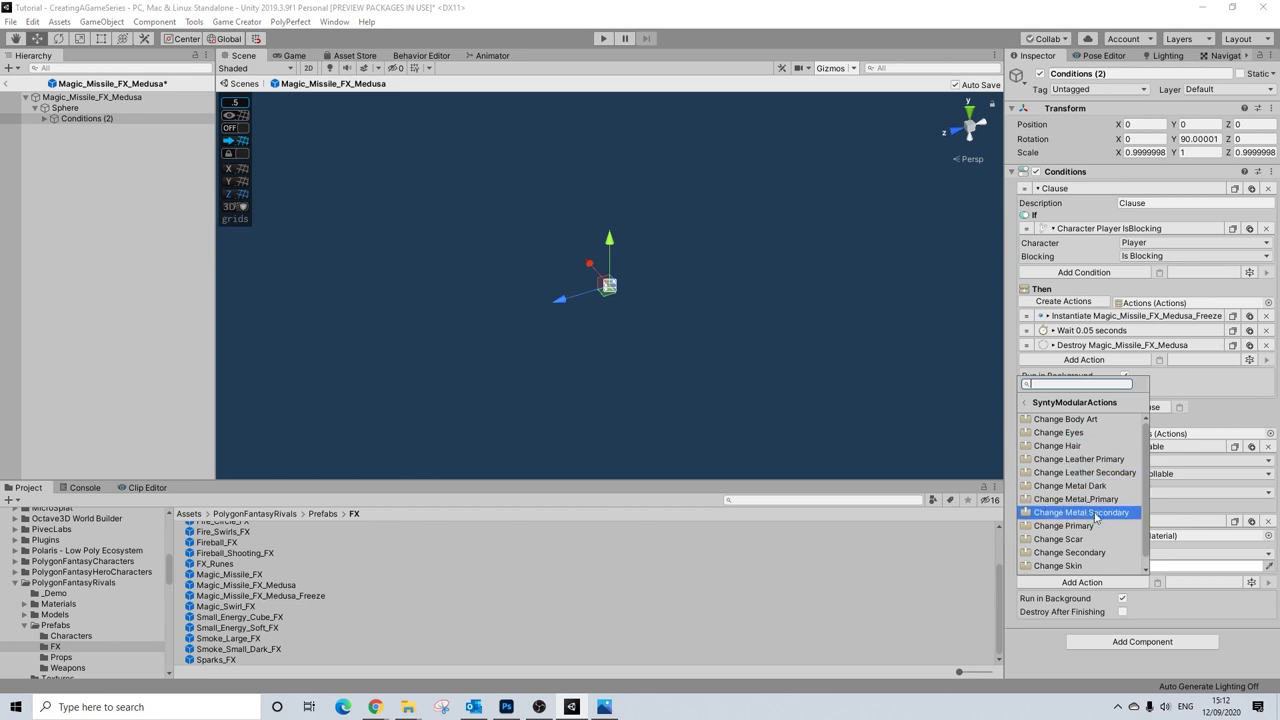
pyautogui.click(1060, 565)
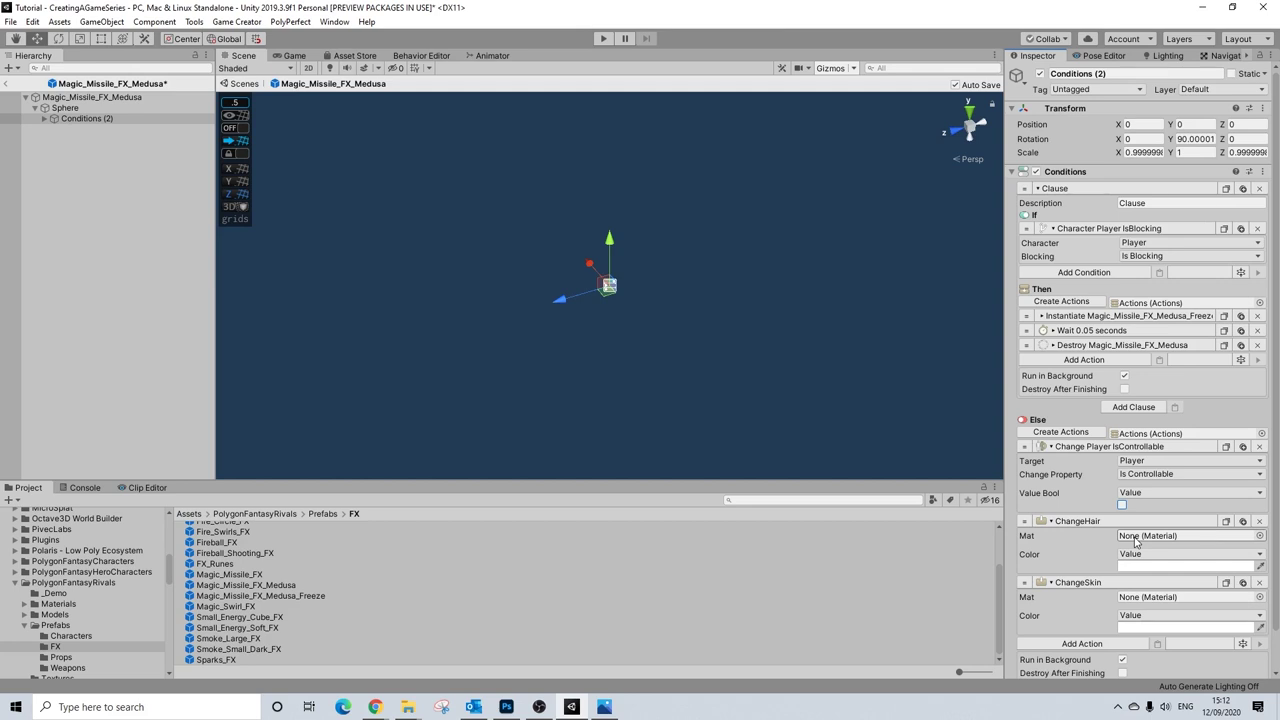
# - Add a Wait action of 5 seconds below the Change Skin action in the Else branch
pyautogui.scroll(-2, 1130, 580)
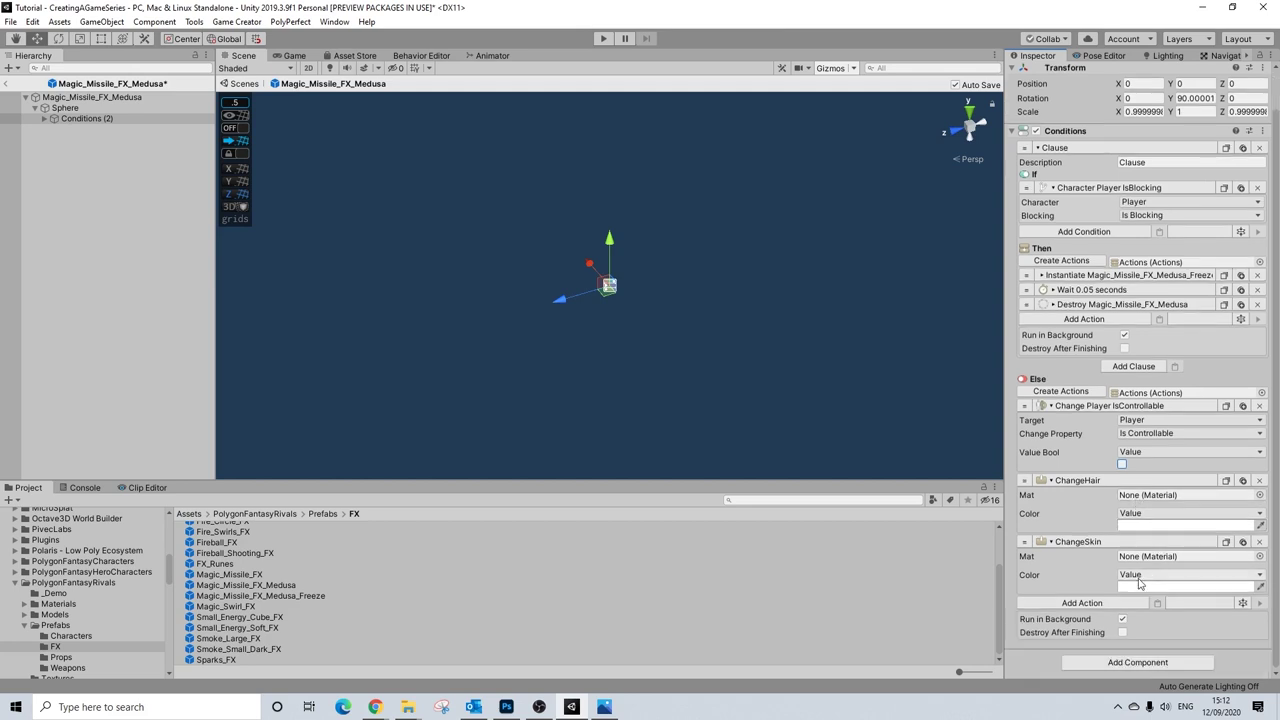
pyautogui.click(1083, 603)
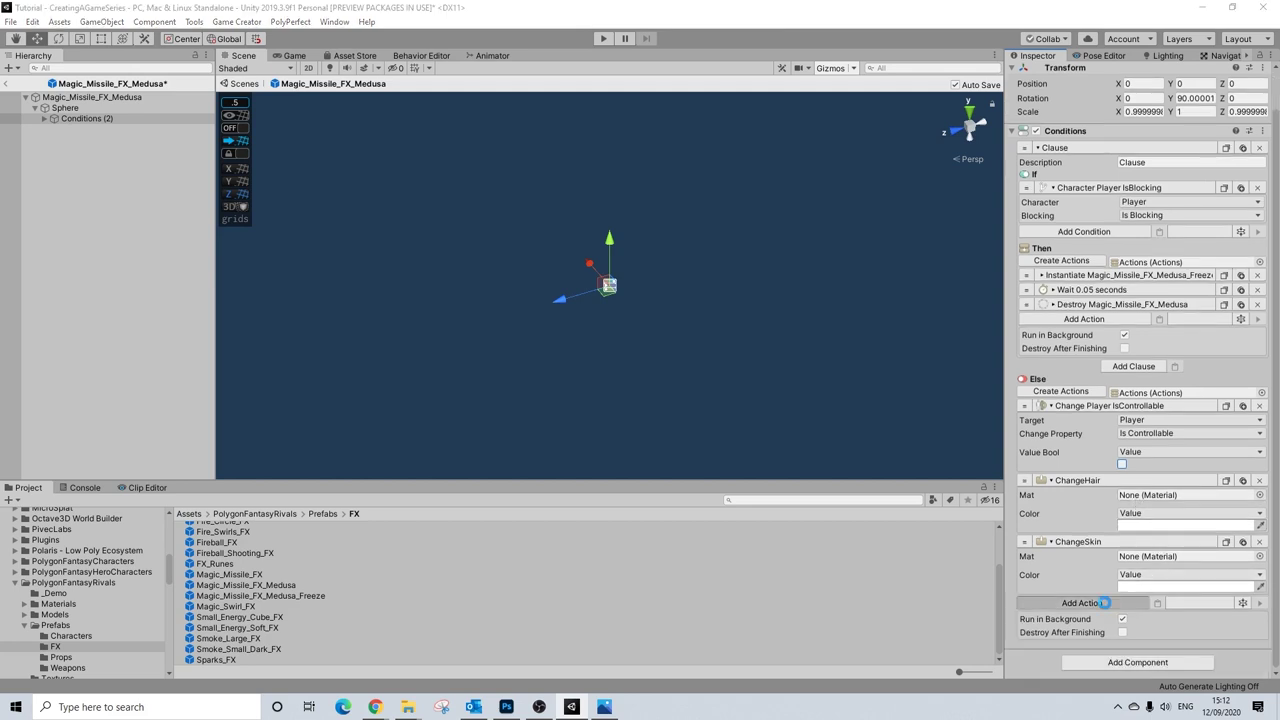
pyautogui.write('wait')
pyautogui.press('Return')
pyautogui.click(1133, 616)
pyautogui.write('5')
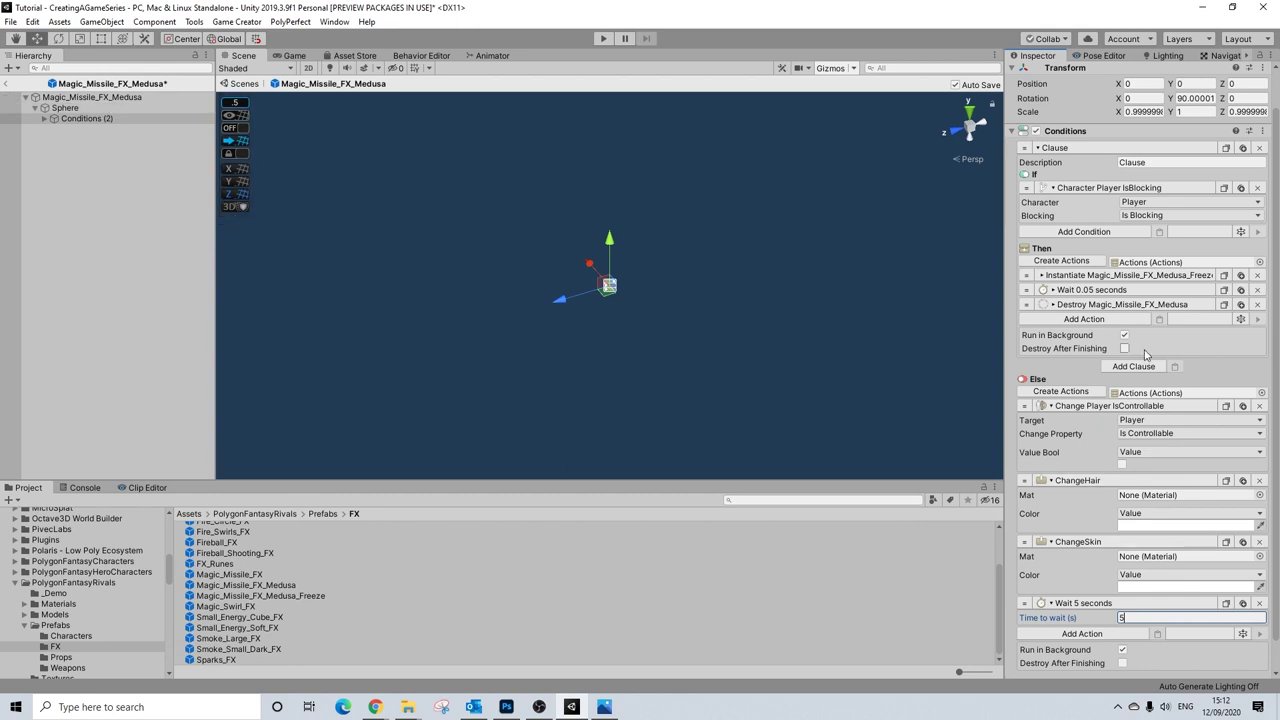
# - Add a second Change Property action after the Wait that enables the Player's Is Controllable property
pyautogui.scroll(-2, 1138, 584)
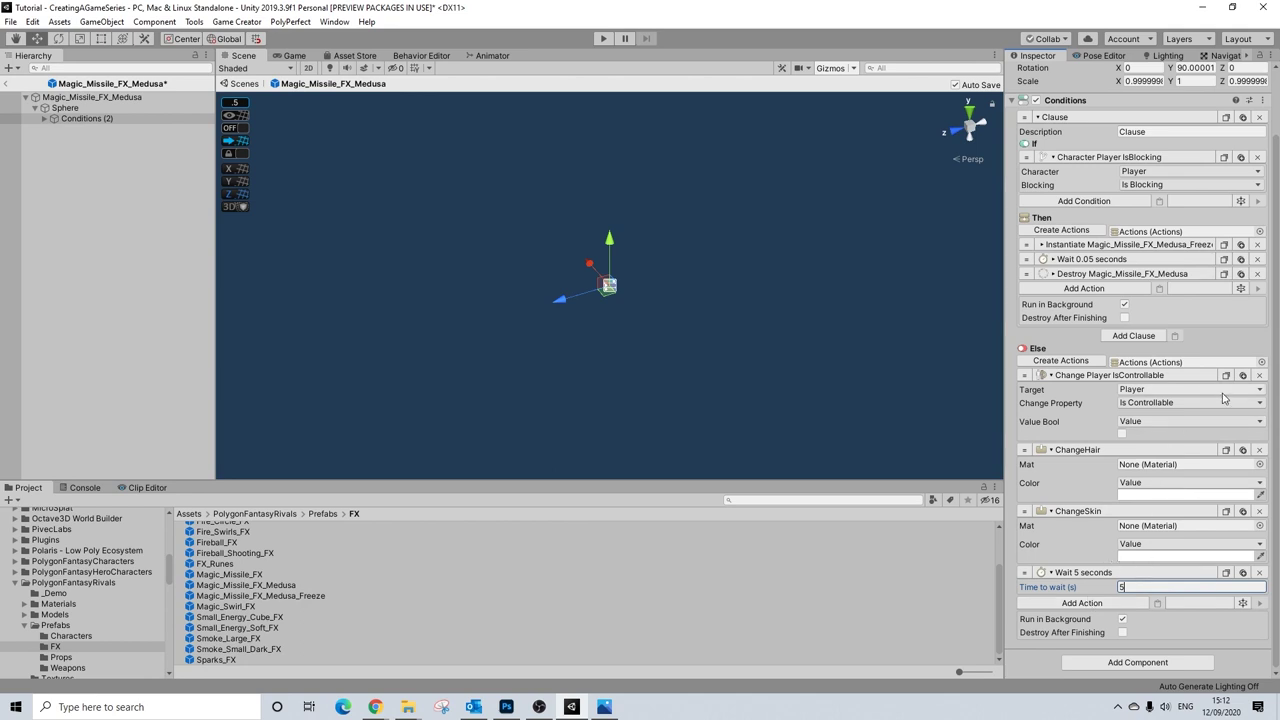
pyautogui.click(1157, 605)
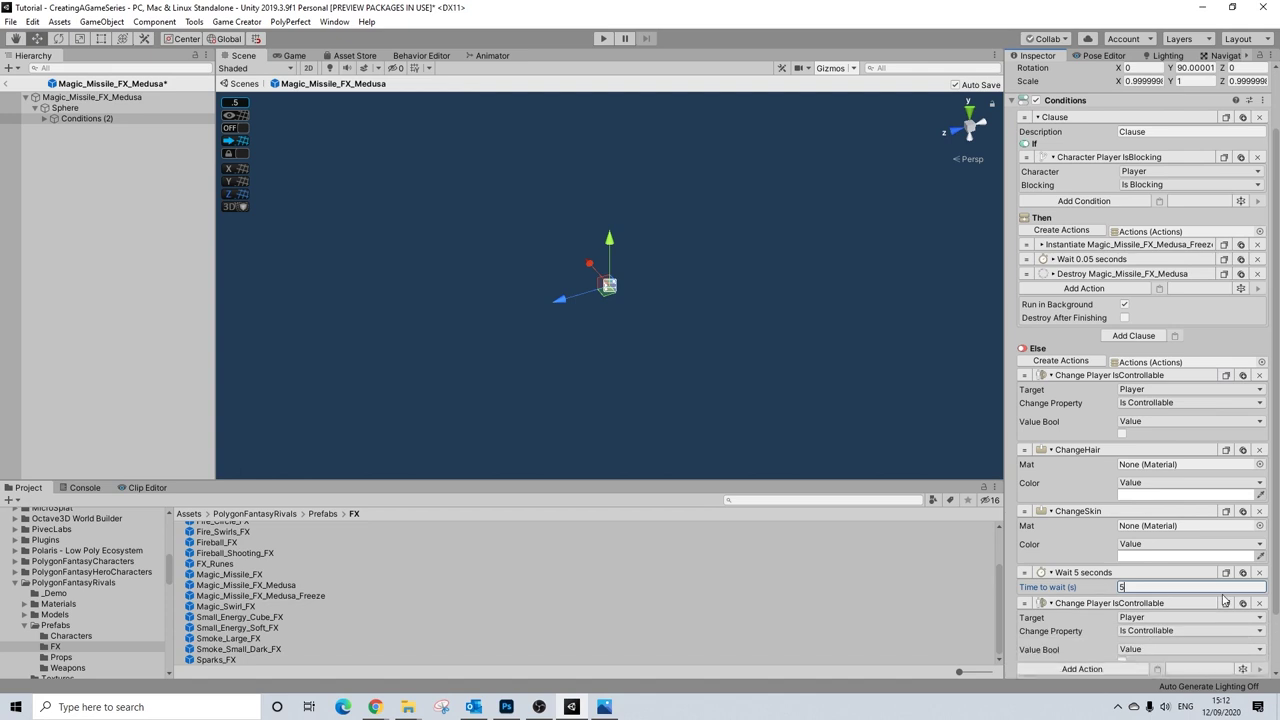
pyautogui.click(1122, 661)
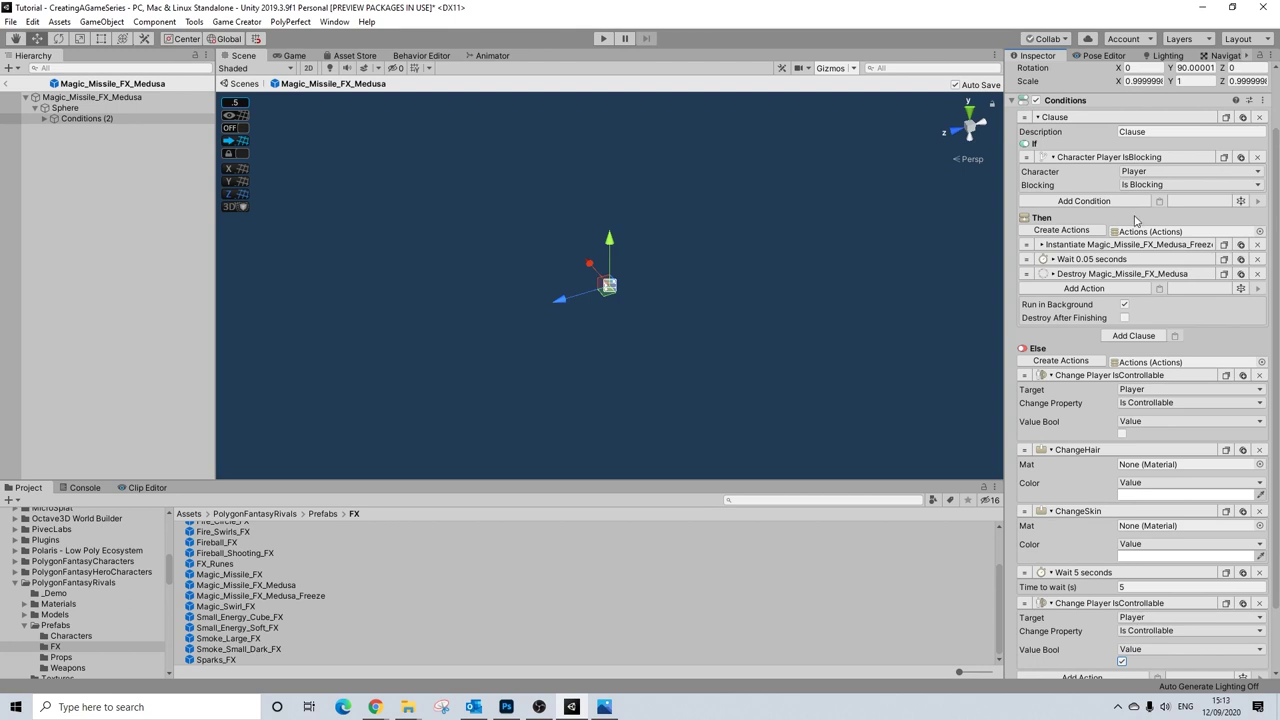
# - Return to the main scene and expand UserInterfaces, Menu, SystemTab, ChangeButton and its Panel in the hierarchy
pyautogui.scroll(2, 1135, 220)
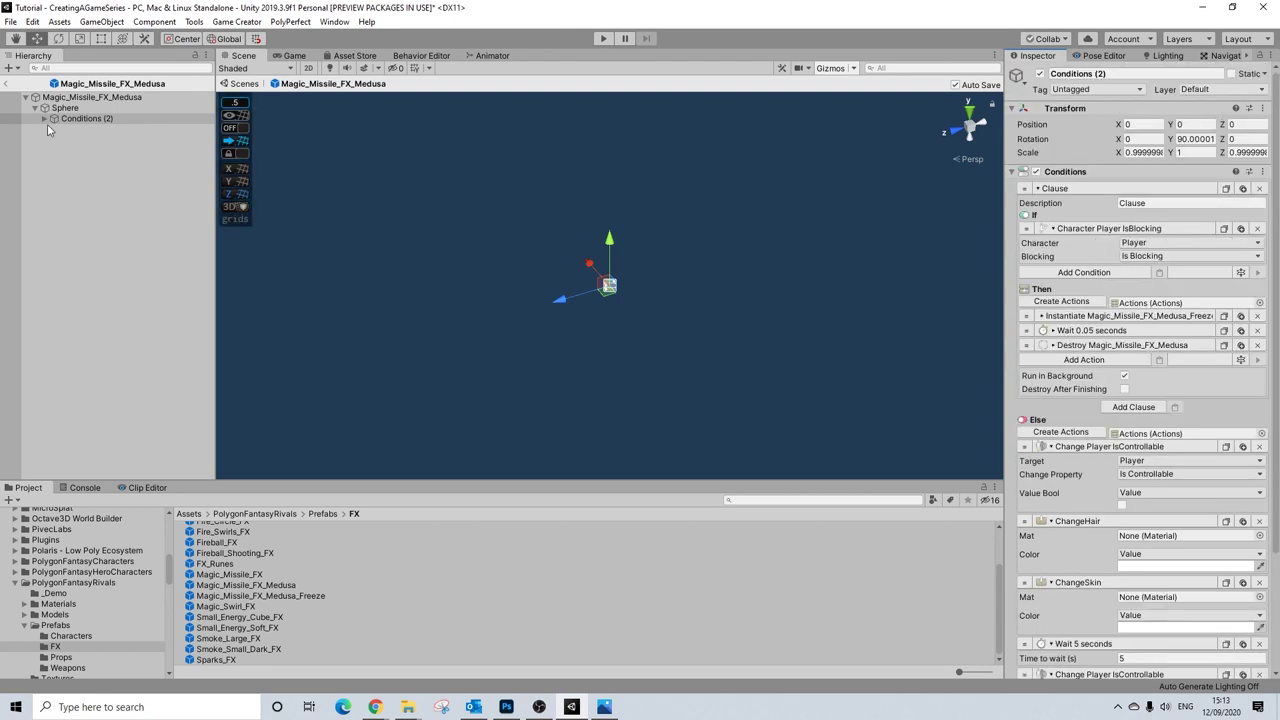
pyautogui.scroll(2, 73, 567)
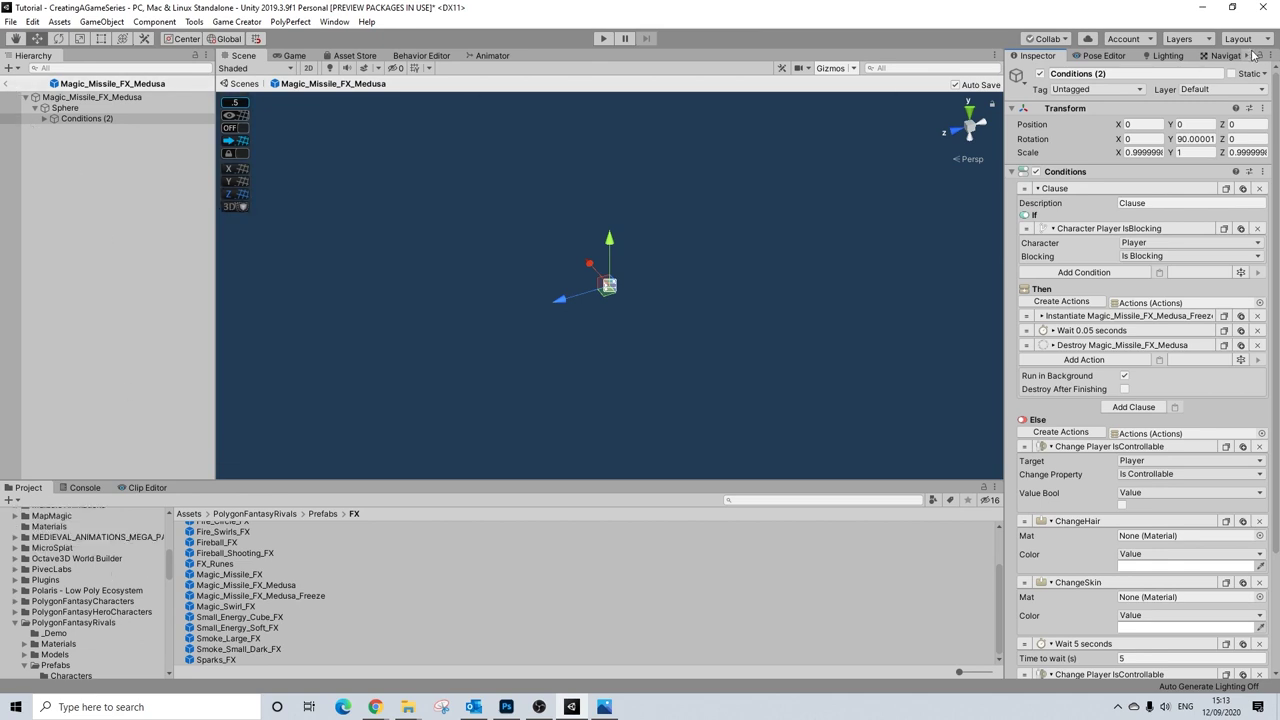
pyautogui.click(7, 84)
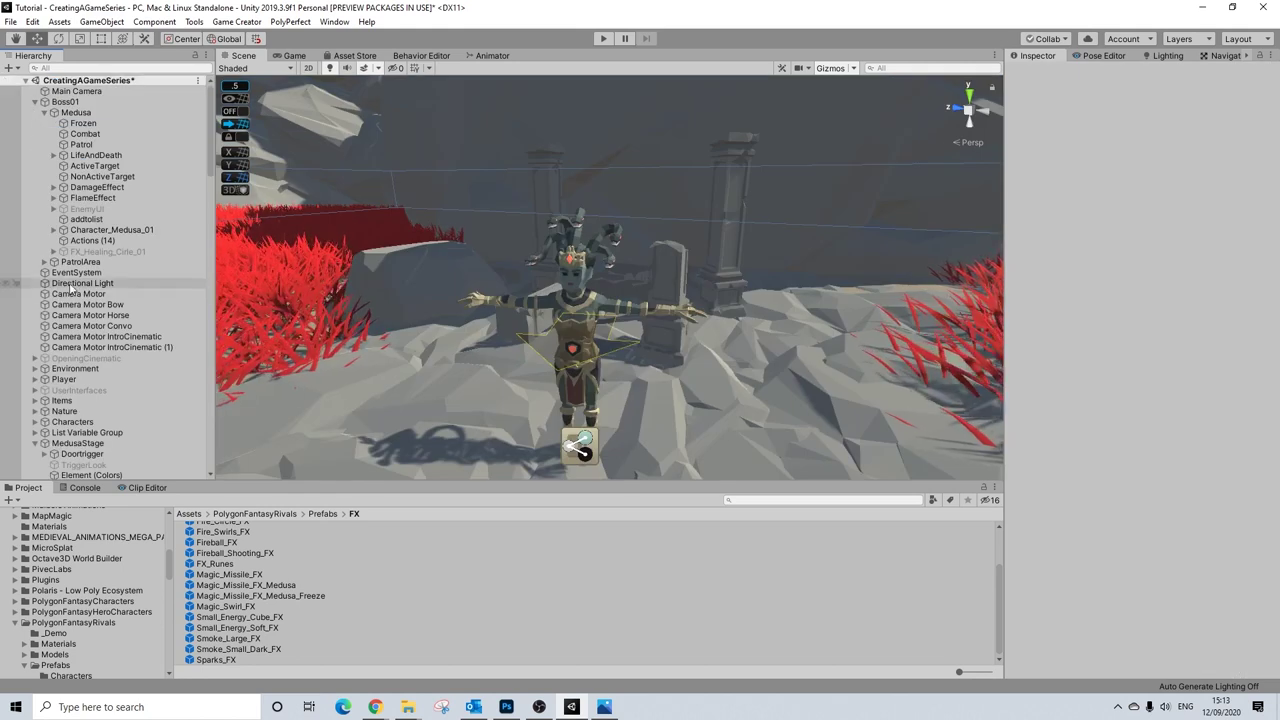
pyautogui.click(35, 390)
pyautogui.scroll(-3, 60, 380)
pyautogui.click(44, 342)
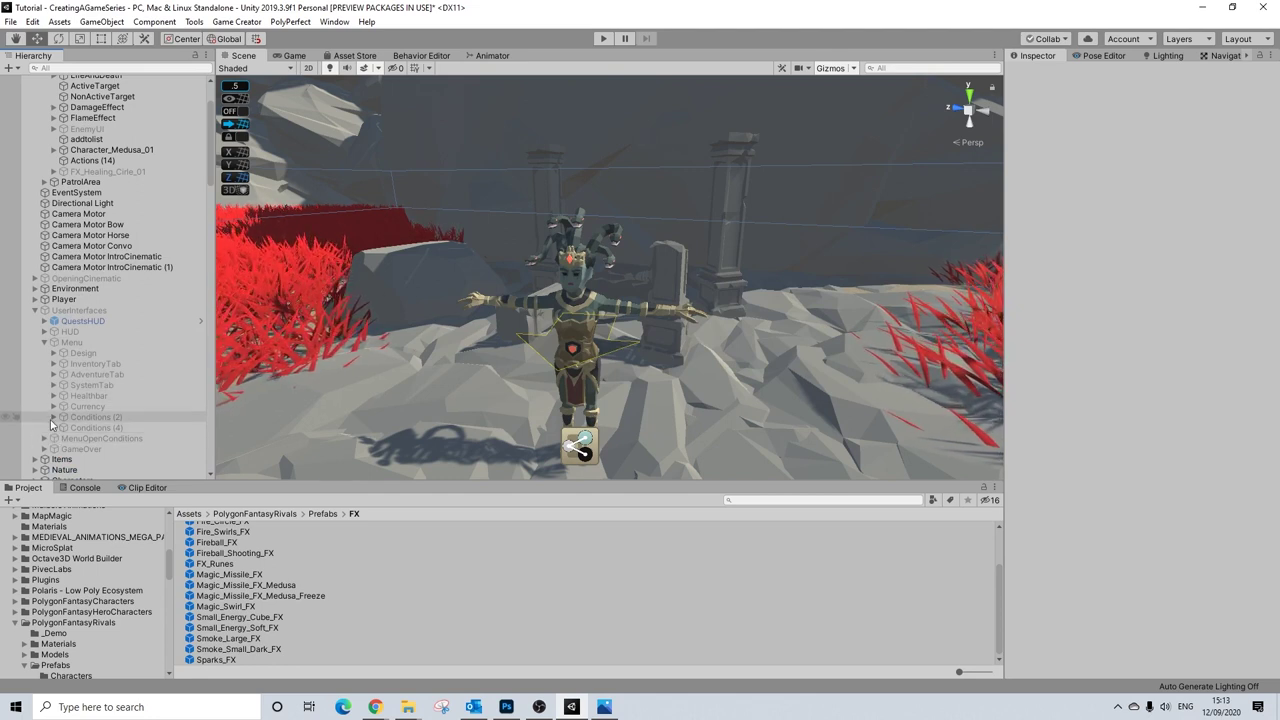
pyautogui.click(53, 385)
pyautogui.click(63, 449)
pyautogui.scroll(-1, 70, 440)
pyautogui.click(75, 433)
pyautogui.scroll(-3, 105, 437)
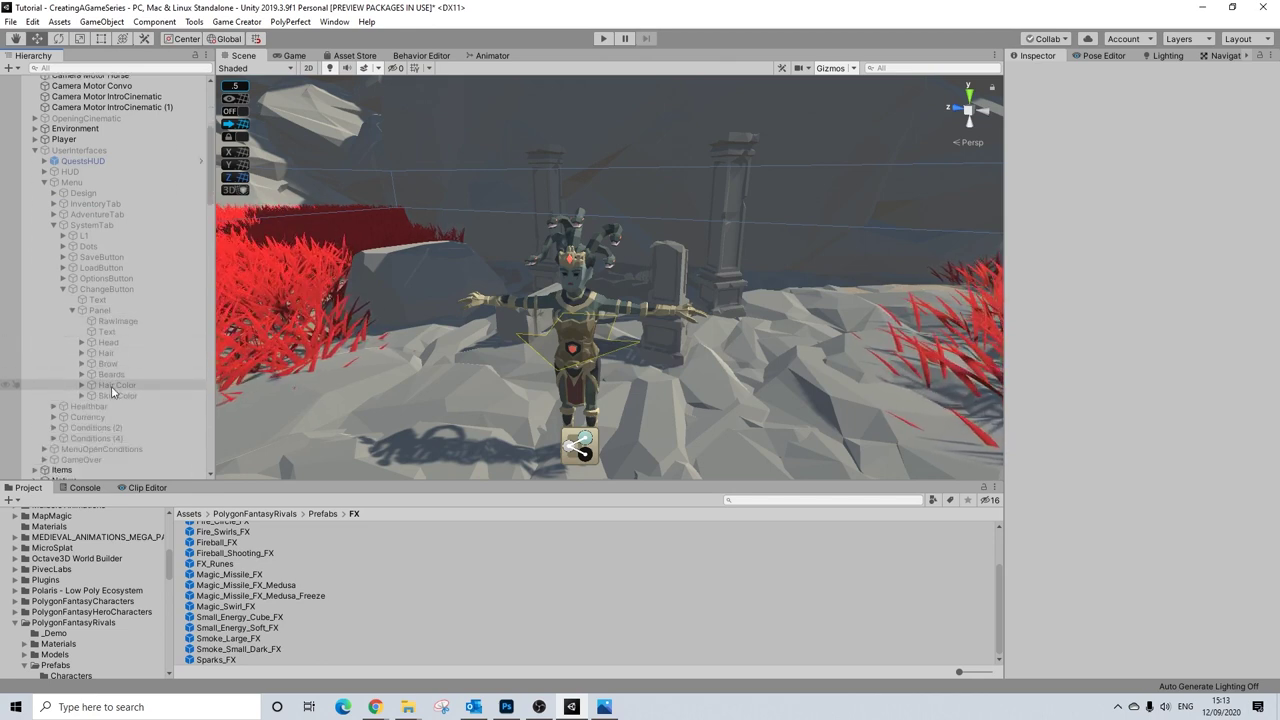
# - Expand Hair Color and Skin Color and copy the hexadecimal image color of the first Skin Color button
pyautogui.click(113, 386)
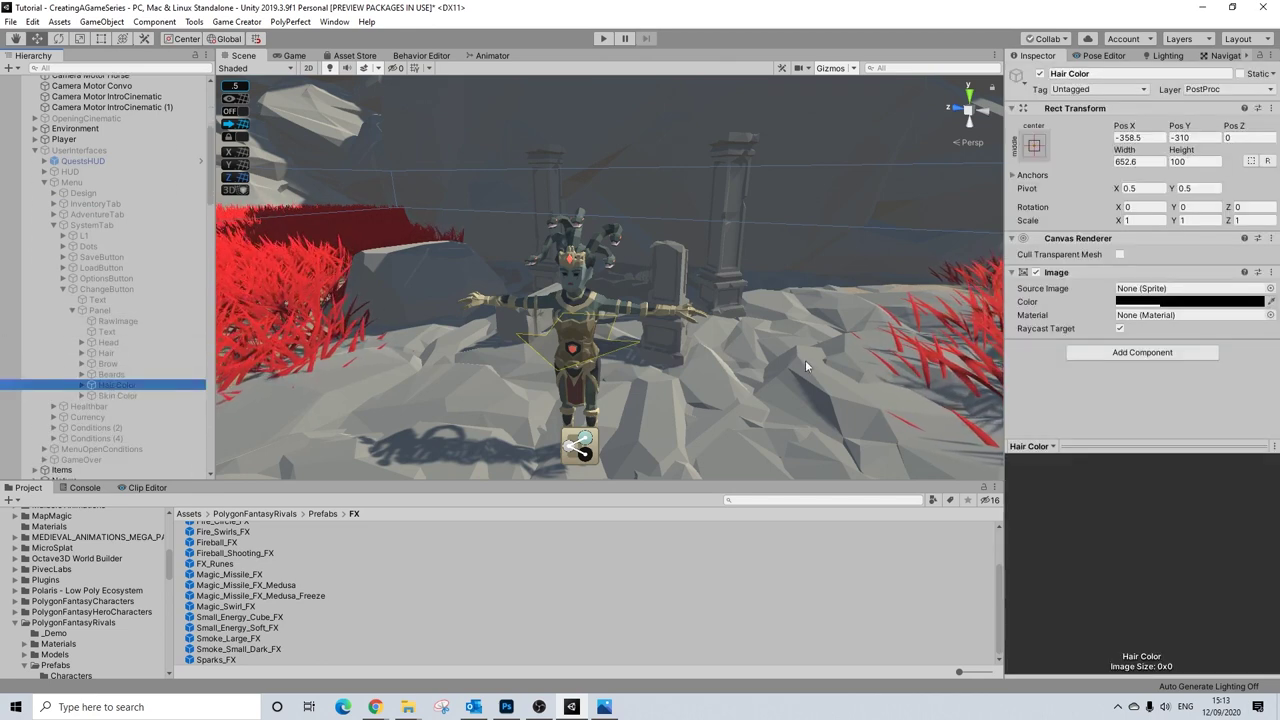
pyautogui.click(82, 386)
pyautogui.click(122, 406)
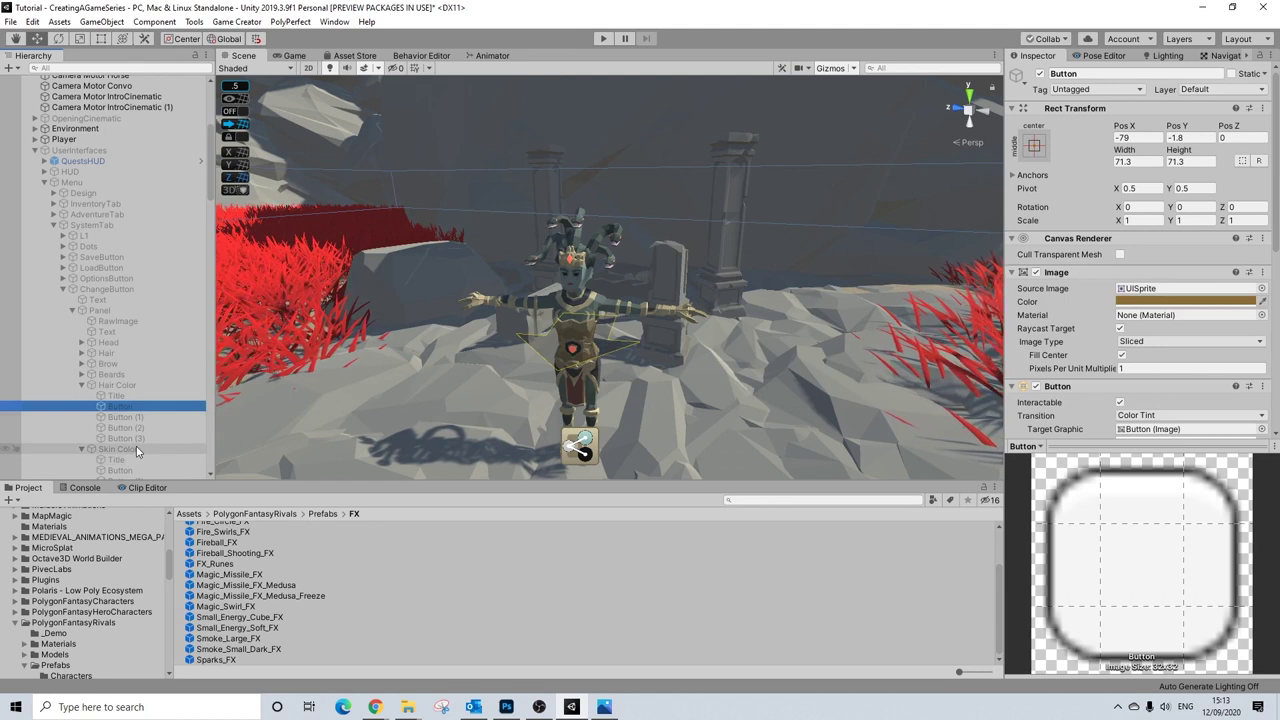
pyautogui.scroll(-2, 128, 455)
pyautogui.click(120, 430)
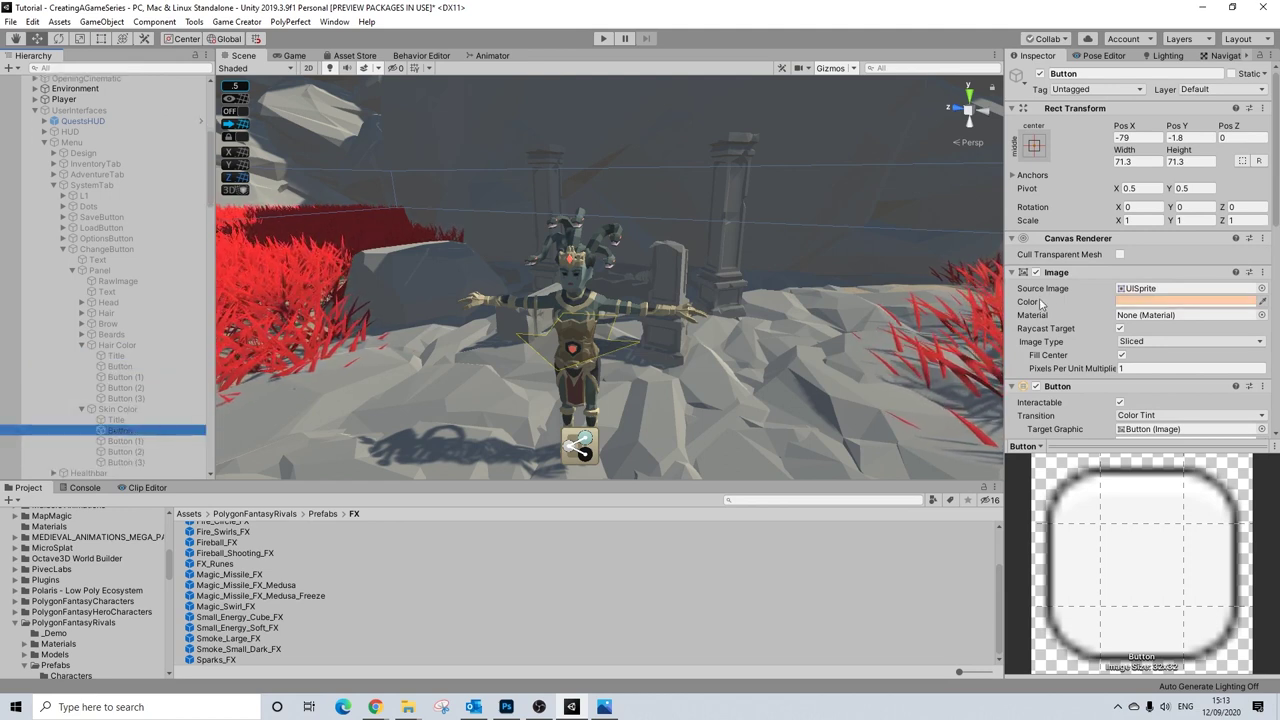
pyautogui.click(1147, 303)
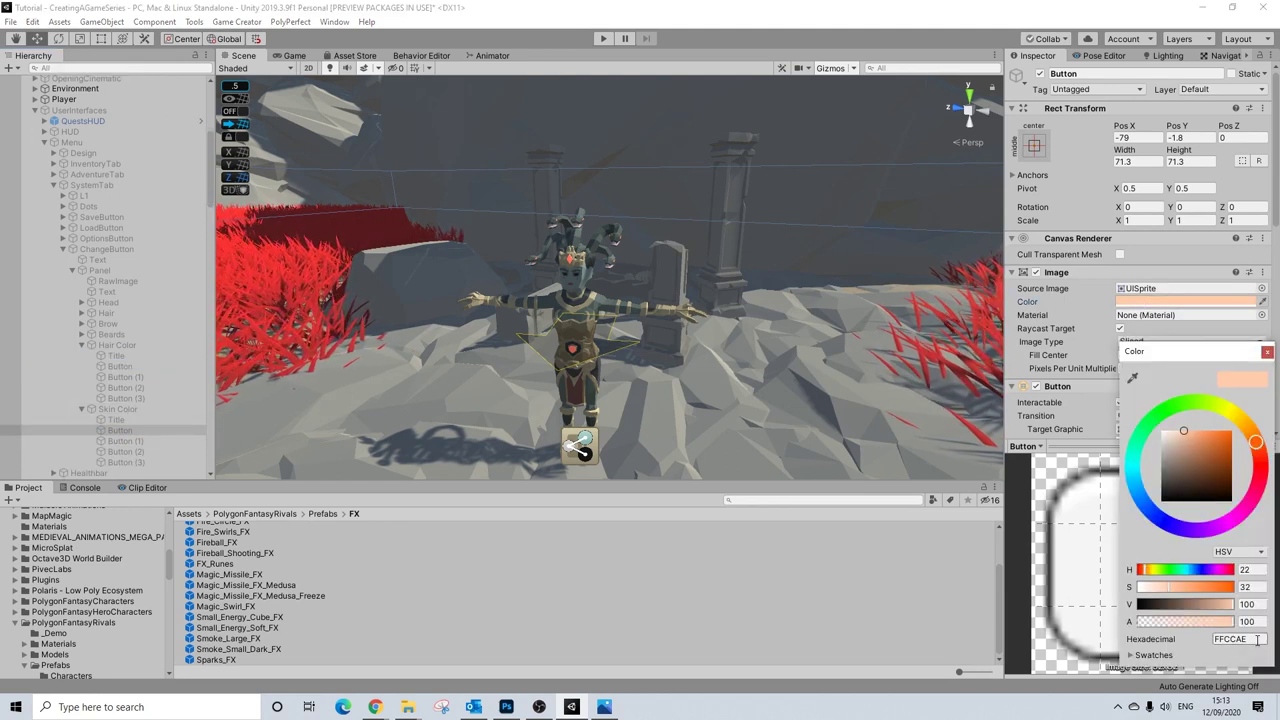
pyautogui.press('Escape')
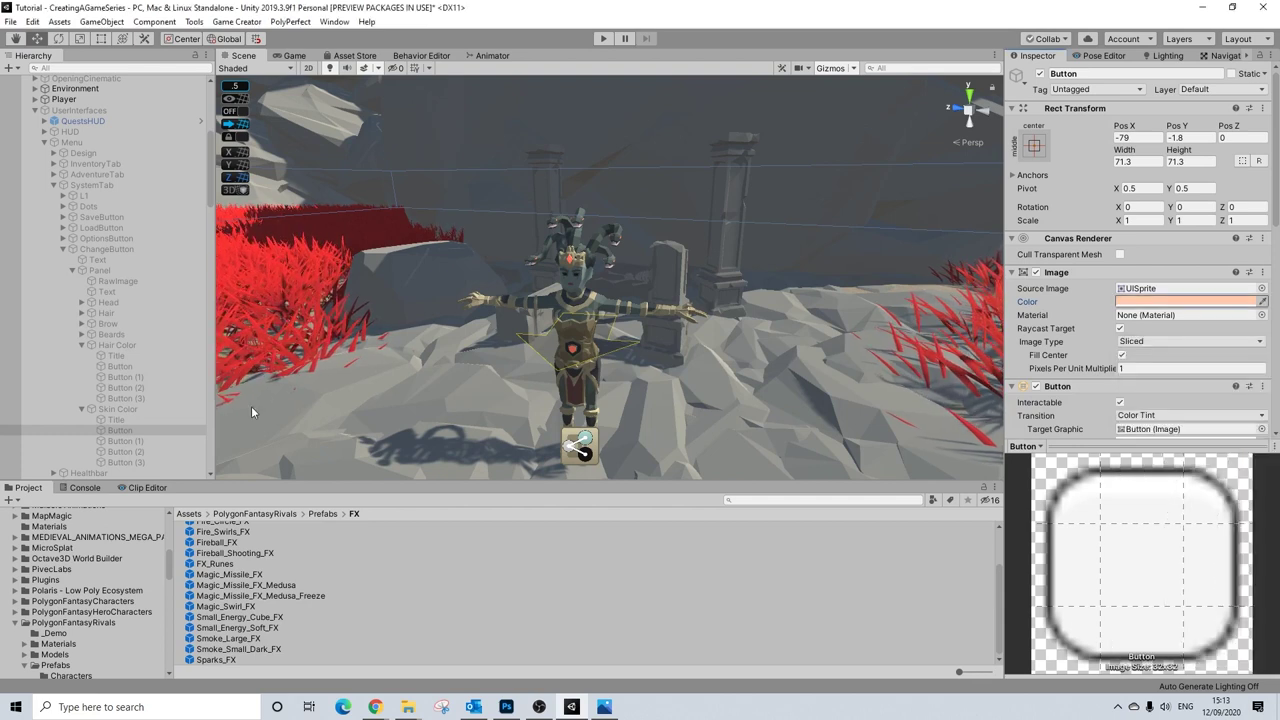
# - Open Notepad and paste the skin color code FFCCAE into a blank note
pyautogui.click(119, 366)
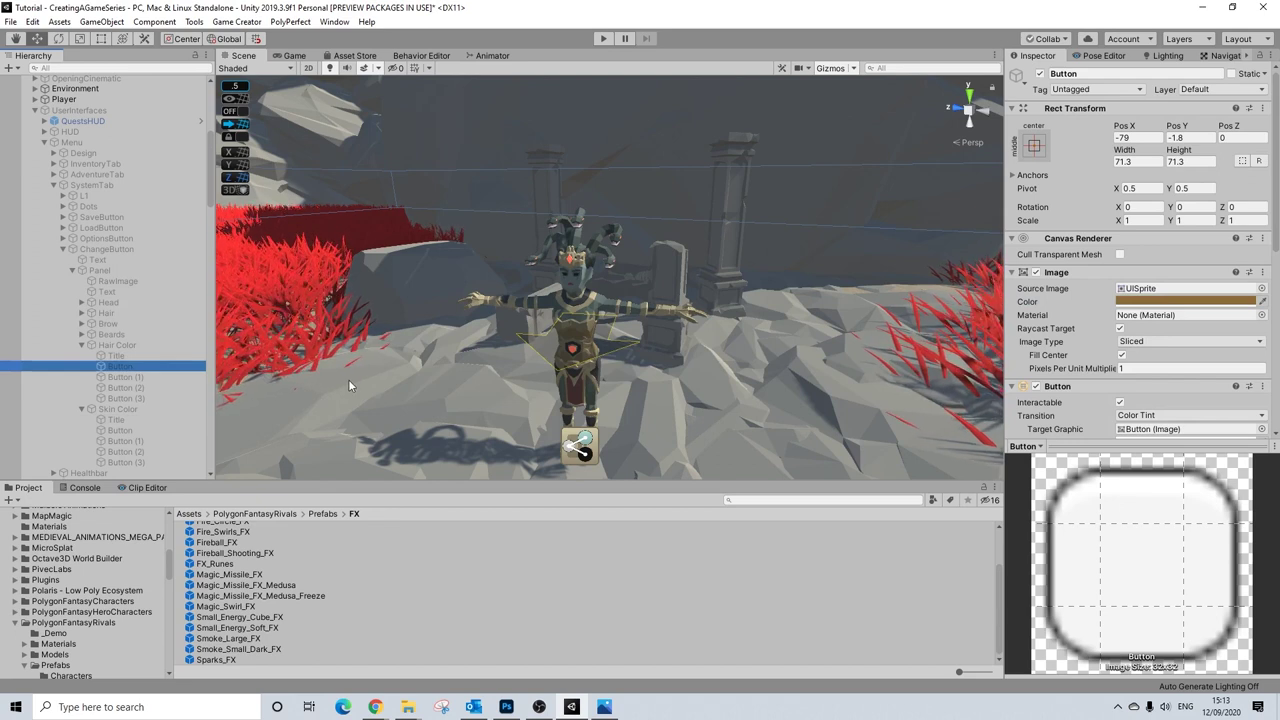
pyautogui.press('super')
pyautogui.write('note')
pyautogui.press('Return')
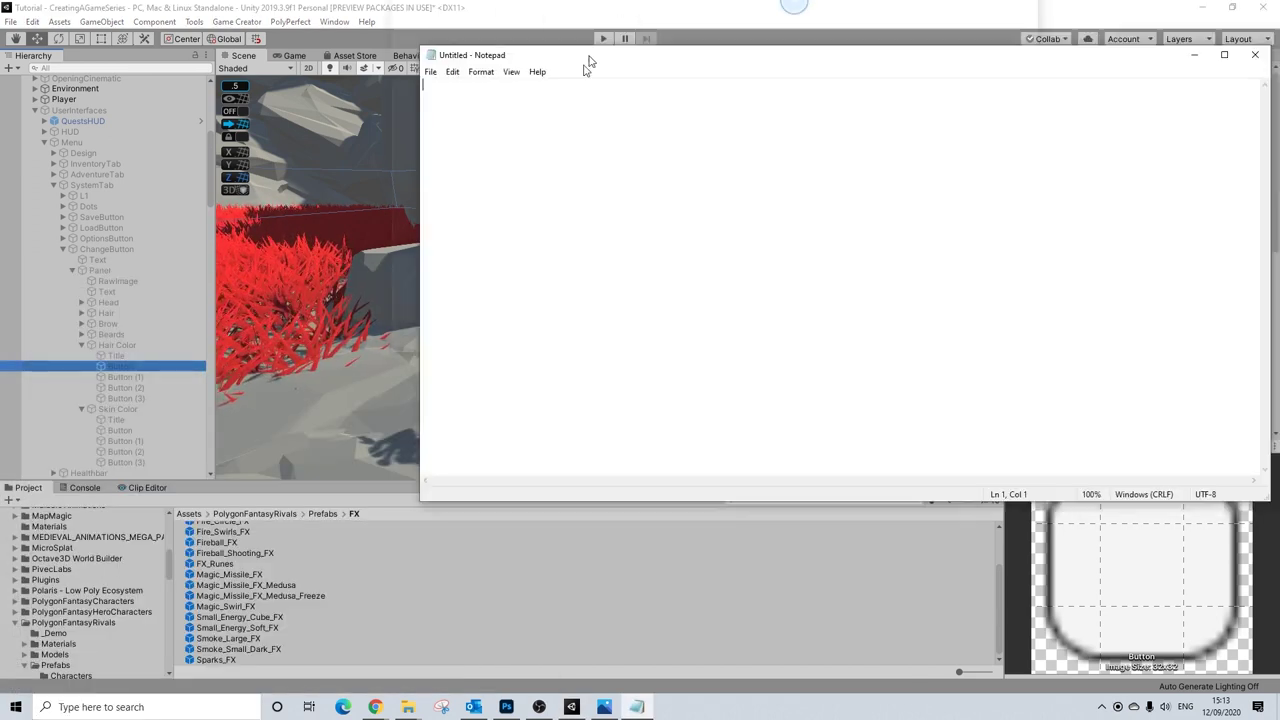
pyautogui.moveTo(586, 58); pyautogui.dragTo(325, 98)
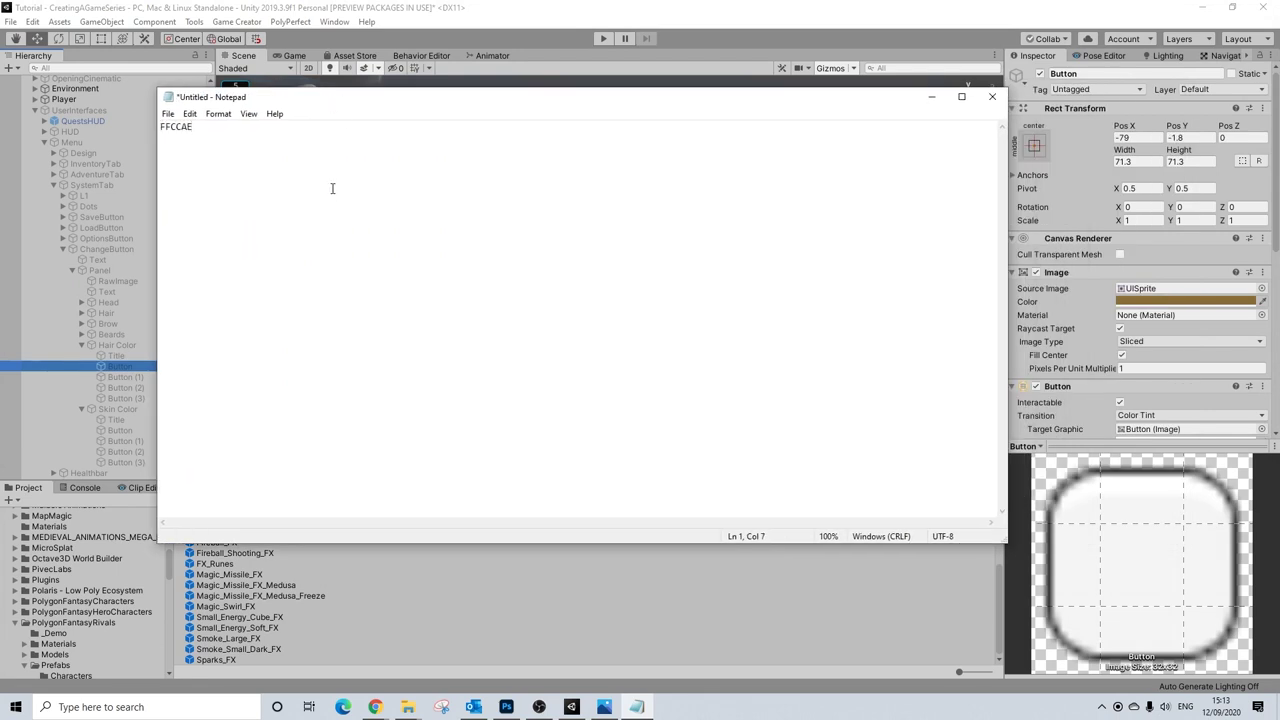
# - Copy the first Hair Color button's hexadecimal color 8B6D37 to the second line of the Notepad note
pyautogui.click(1156, 301)
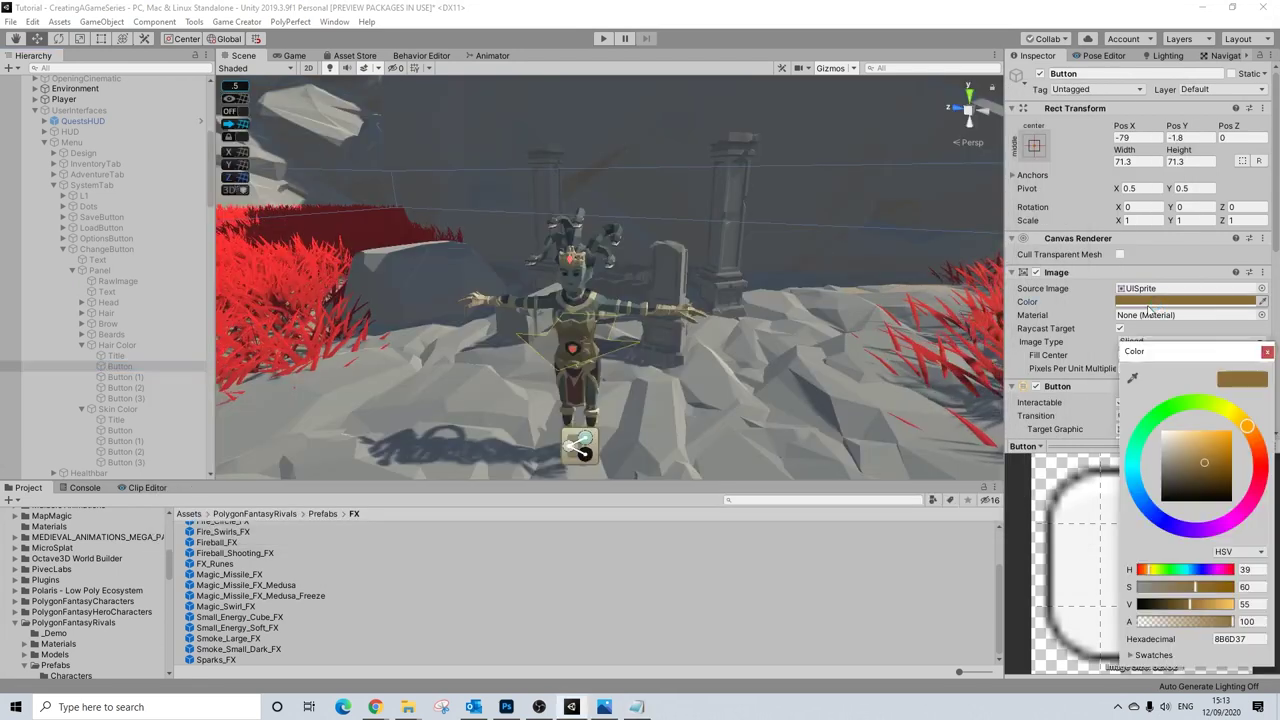
pyautogui.click(1238, 638)
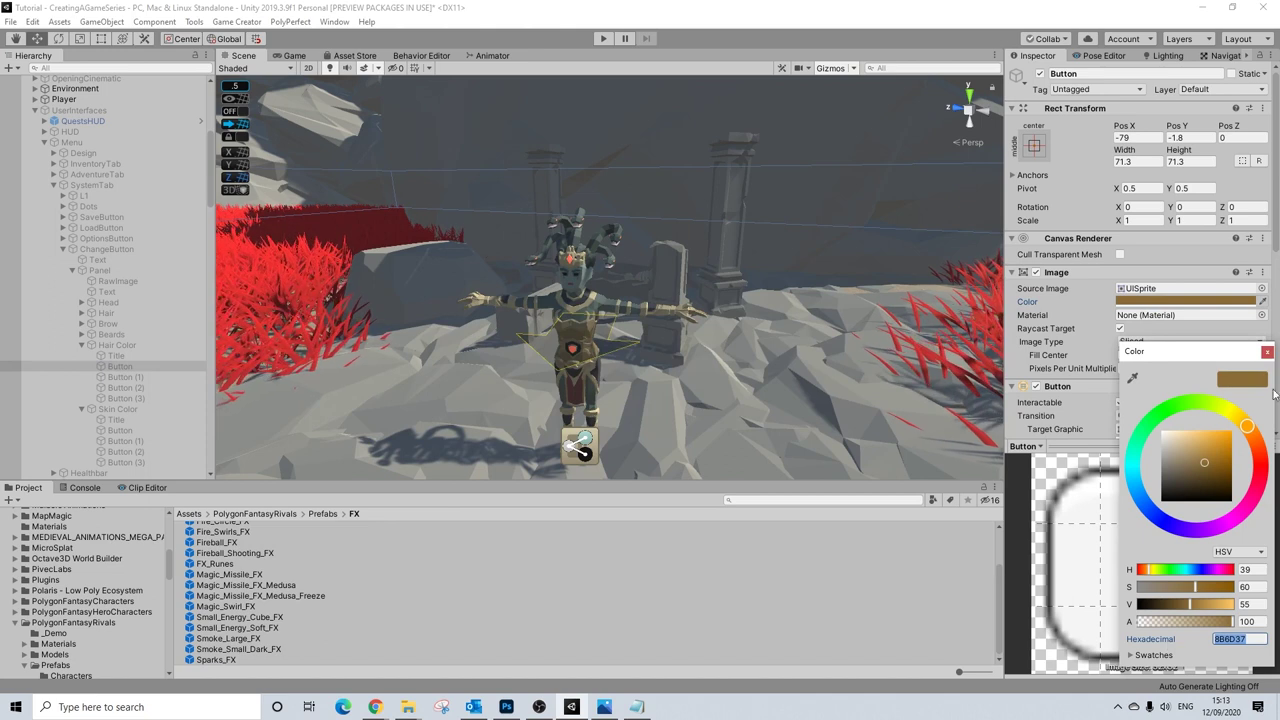
pyautogui.click(1267, 352)
pyautogui.click(636, 707)
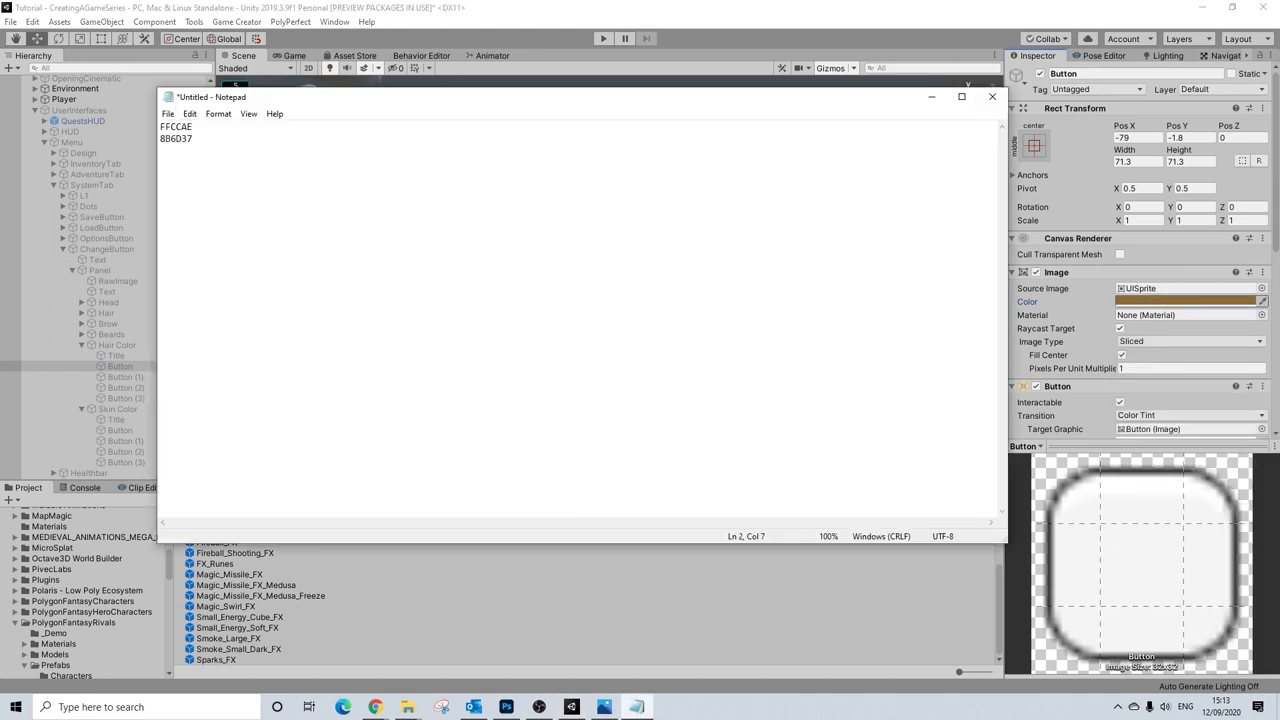
pyautogui.click(933, 103)
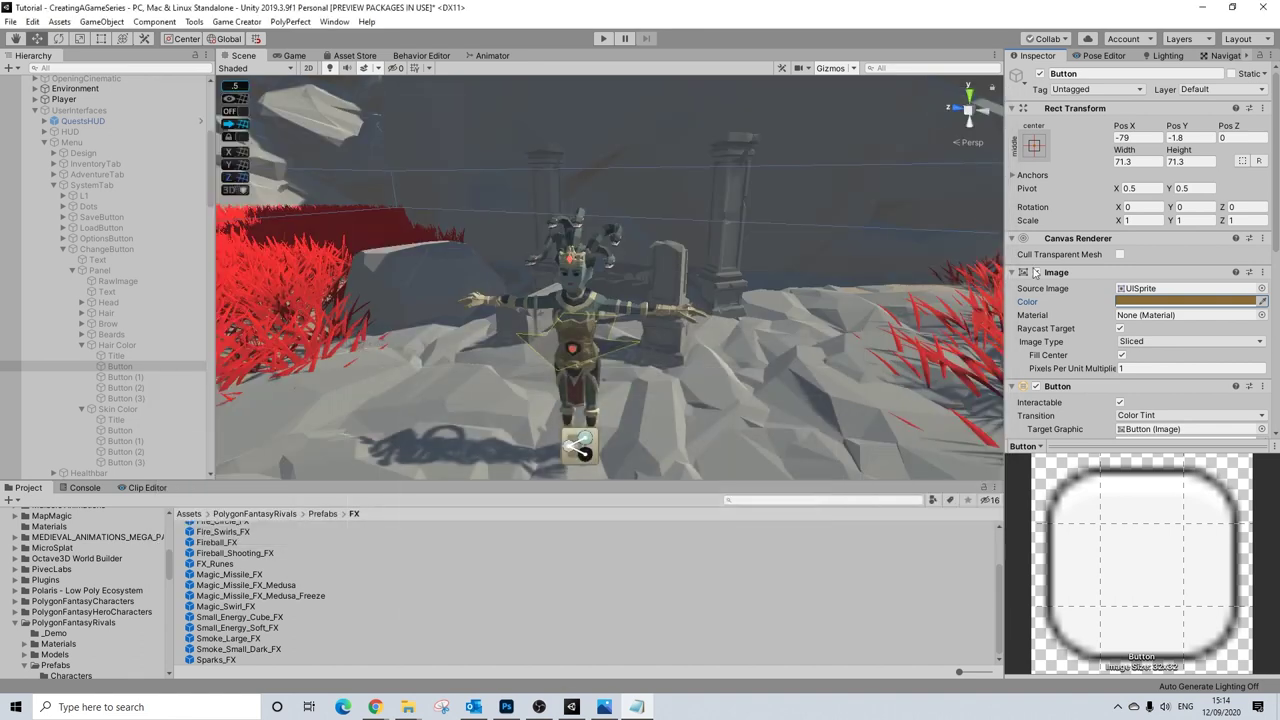
# - Check the hair button's Change Hair material, reopen the Magic_Missile_FX_Medusa prefab and assign FantasyHero00 to the Change Hair action in Conditions (2)
pyautogui.scroll(-8, 1207, 332)
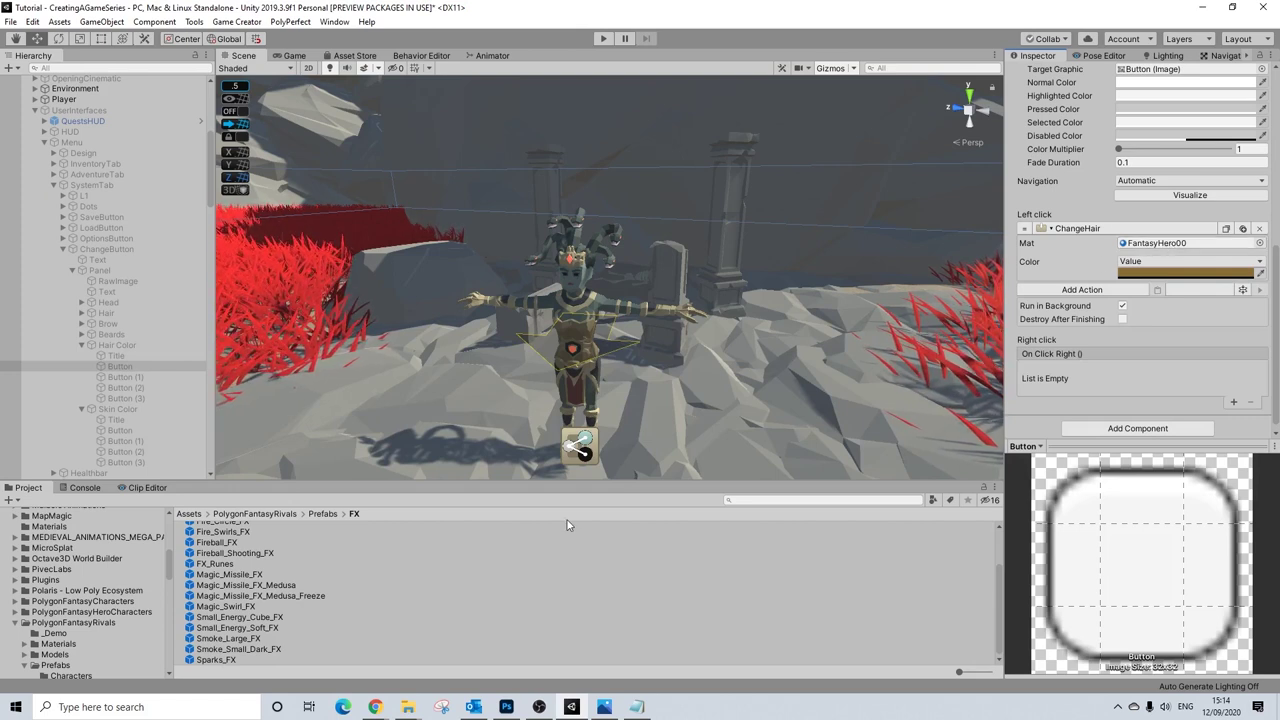
pyautogui.doubleClick(292, 586)
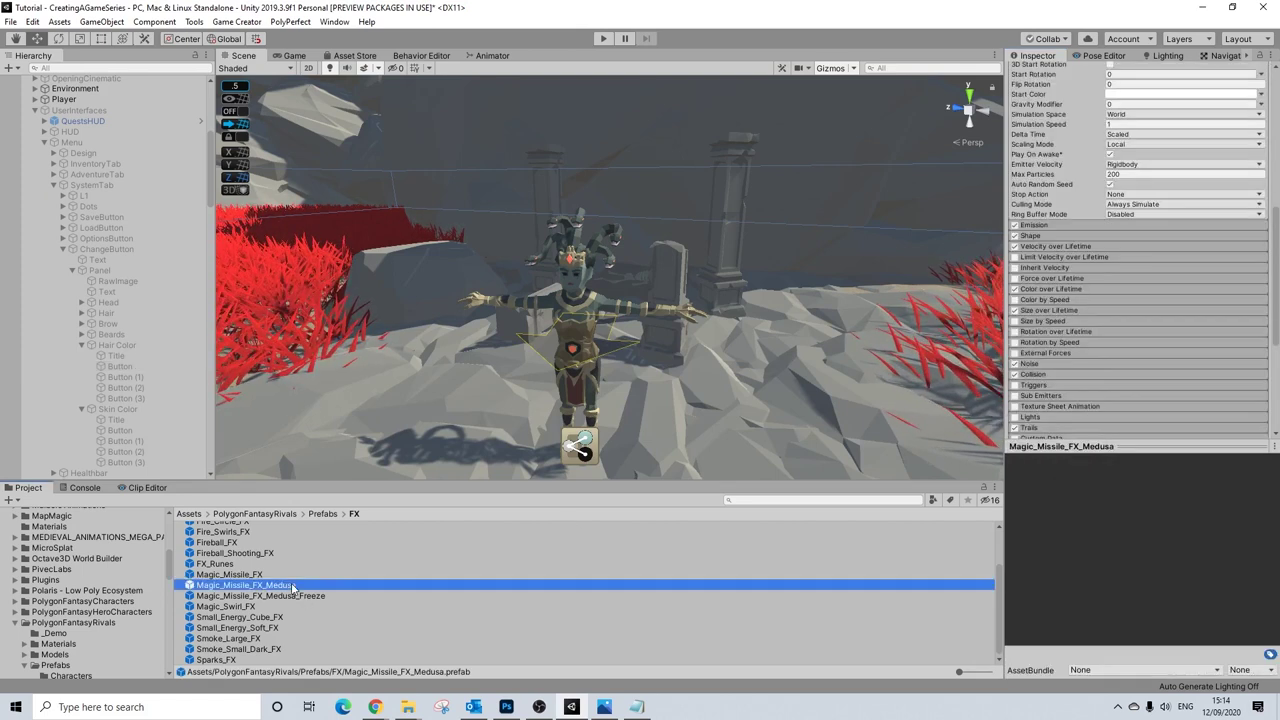
pyautogui.click(70, 119)
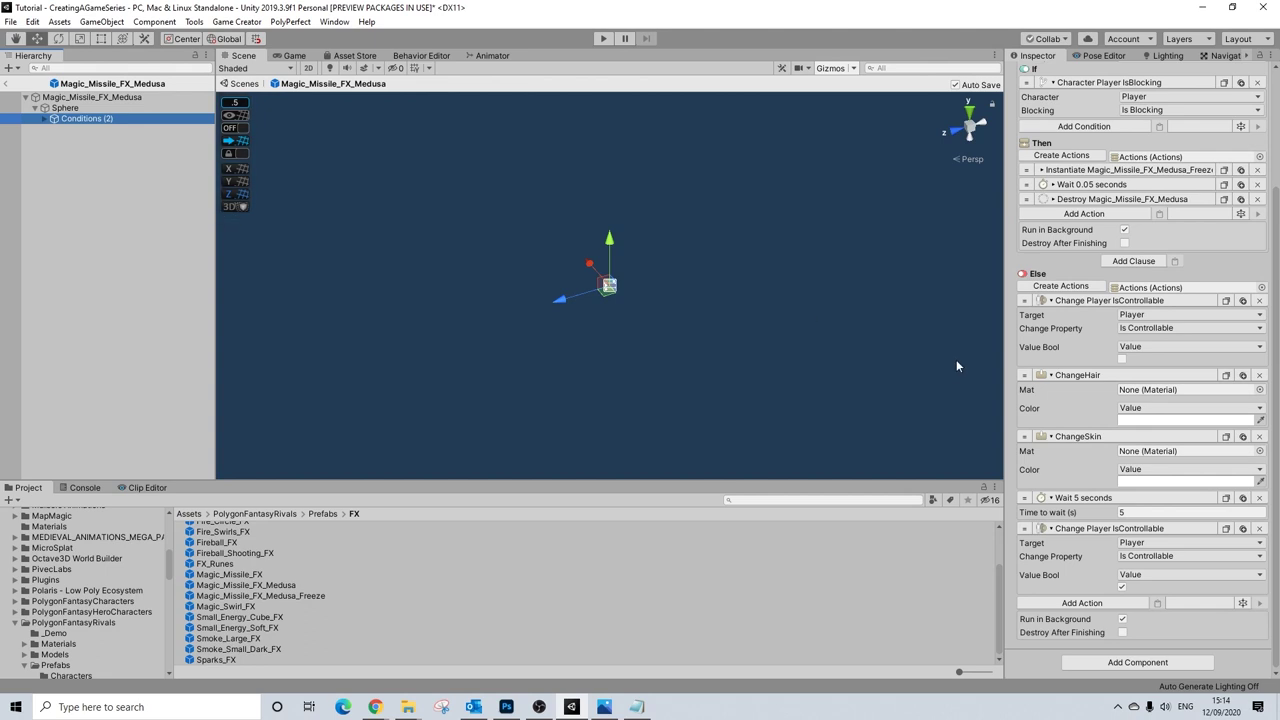
pyautogui.click(1258, 390)
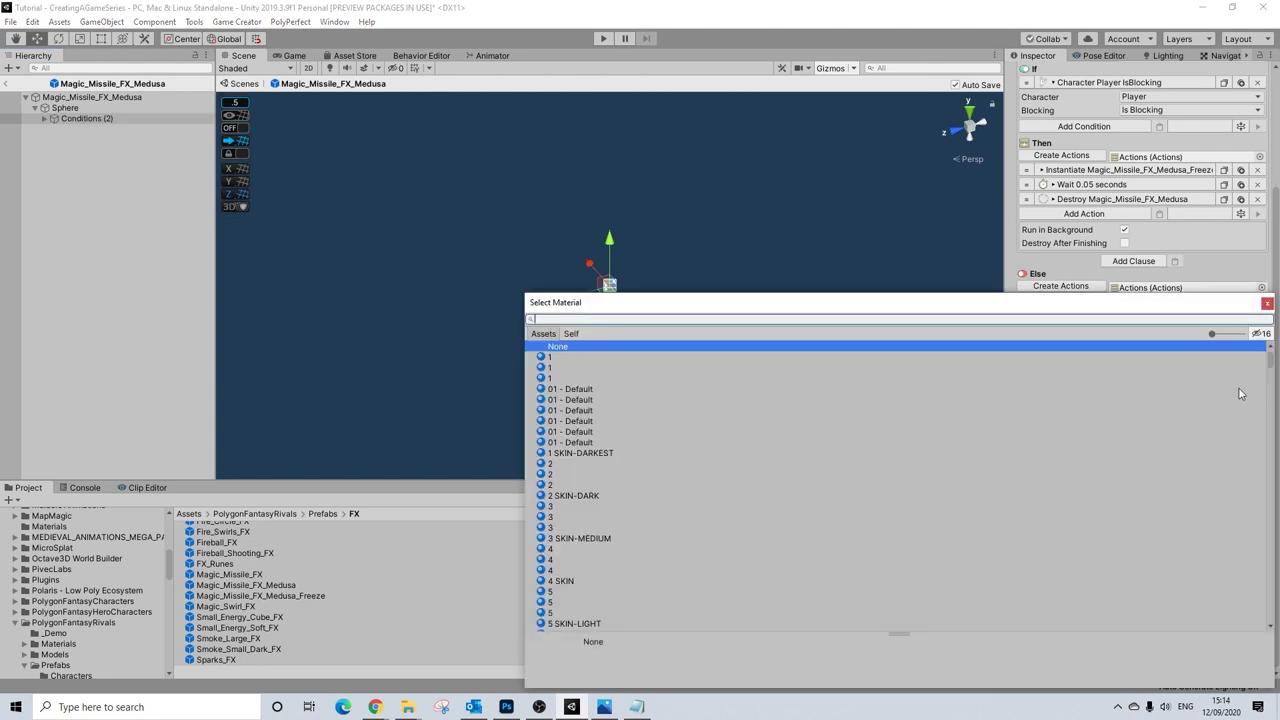
pyautogui.write('hero')
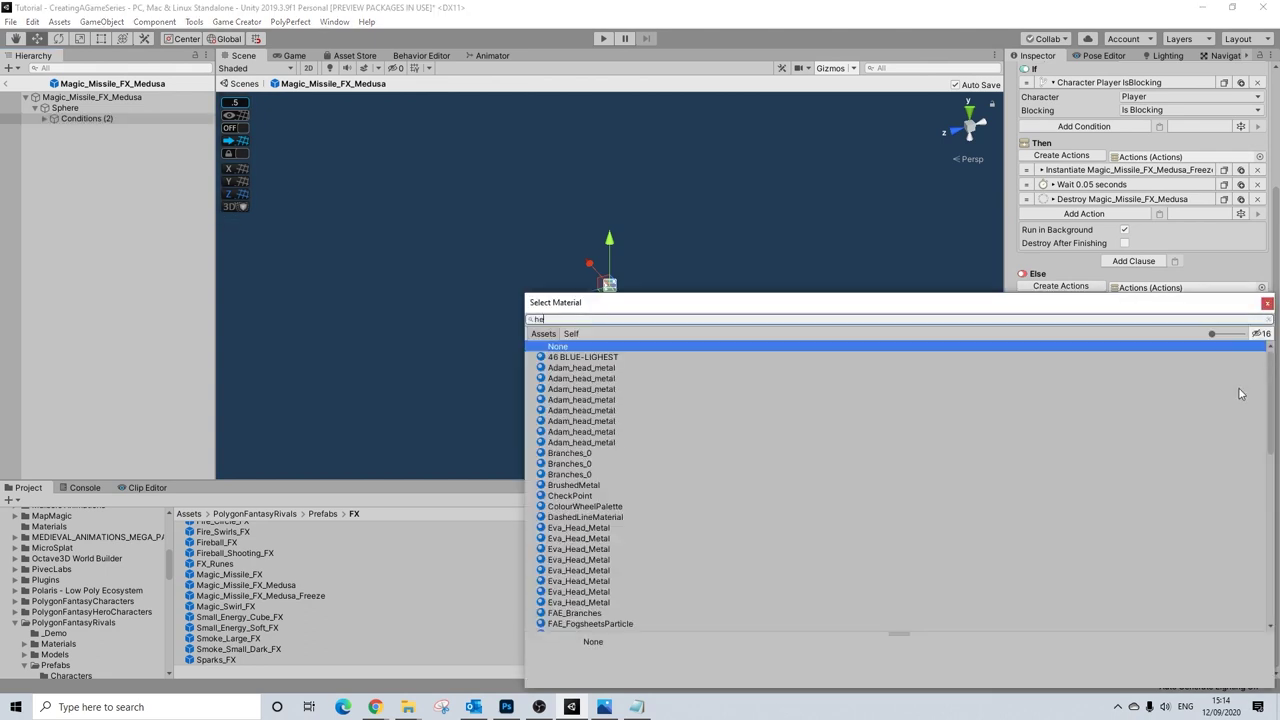
pyautogui.click(586, 367)
pyautogui.click(1267, 303)
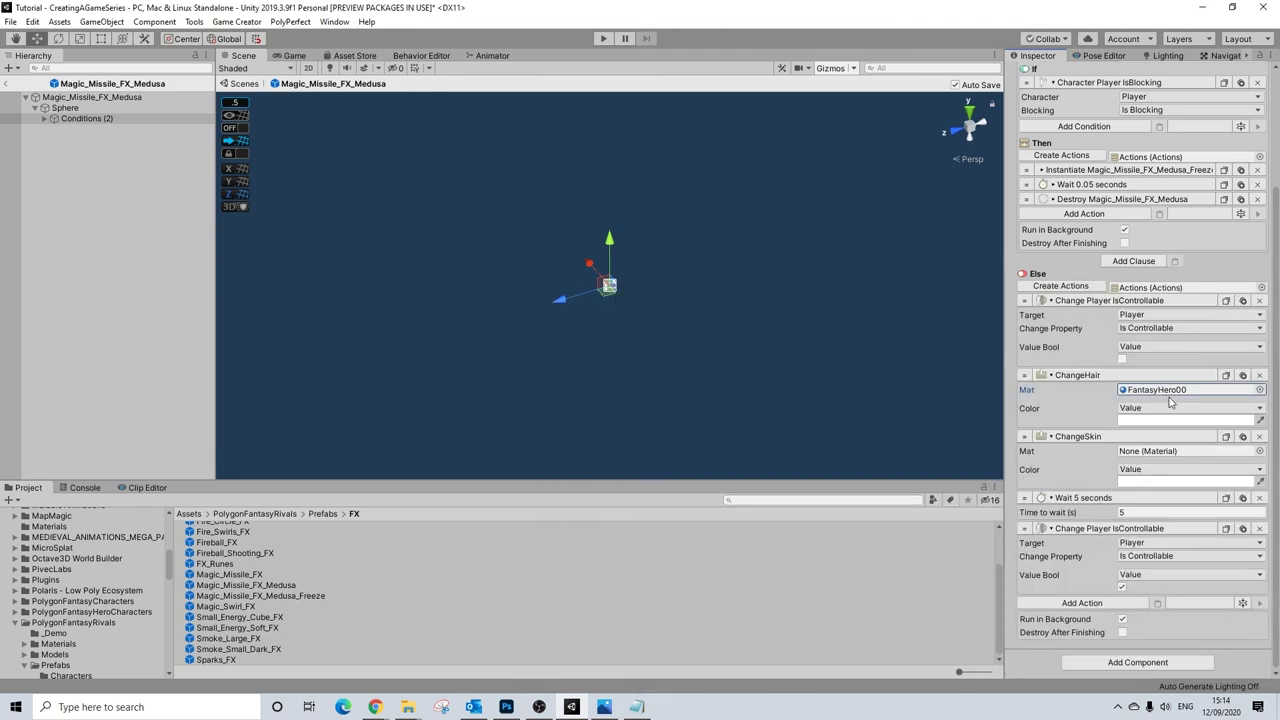
# - Copy the hair color code from Notepad and set the Change Hair action's color to 8B6D37
pyautogui.click(636, 707)
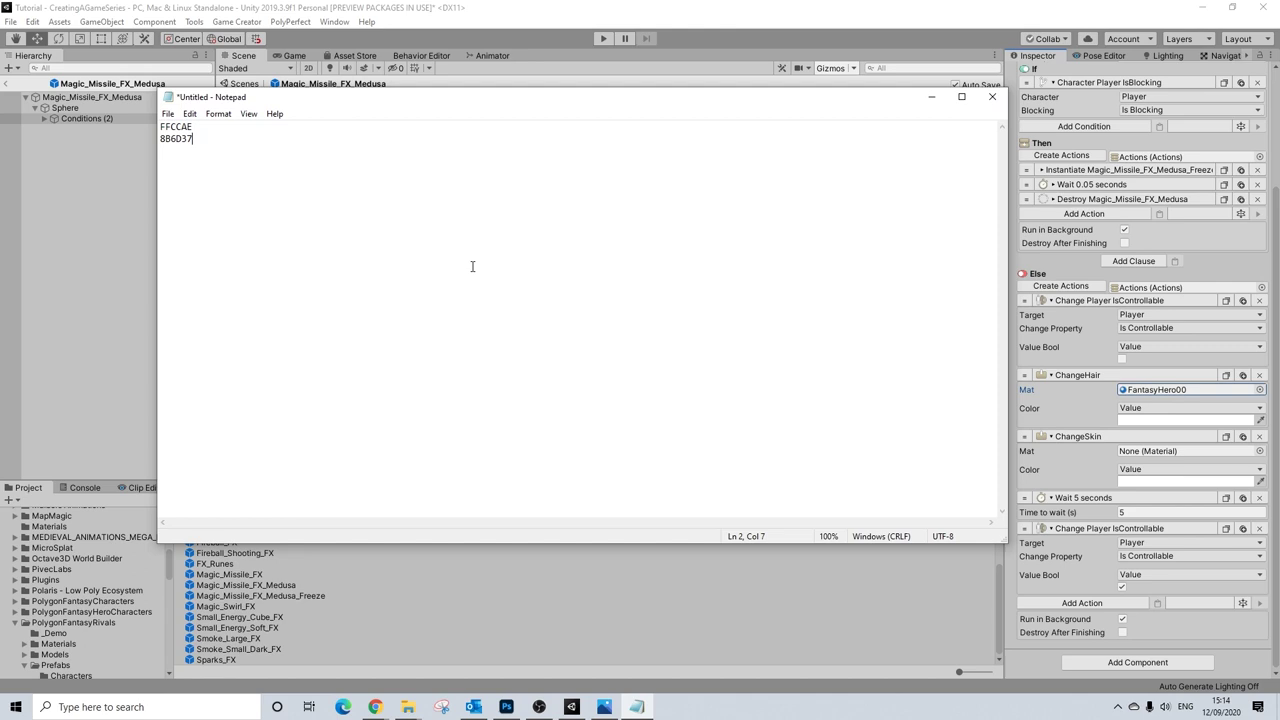
pyautogui.click(1140, 420)
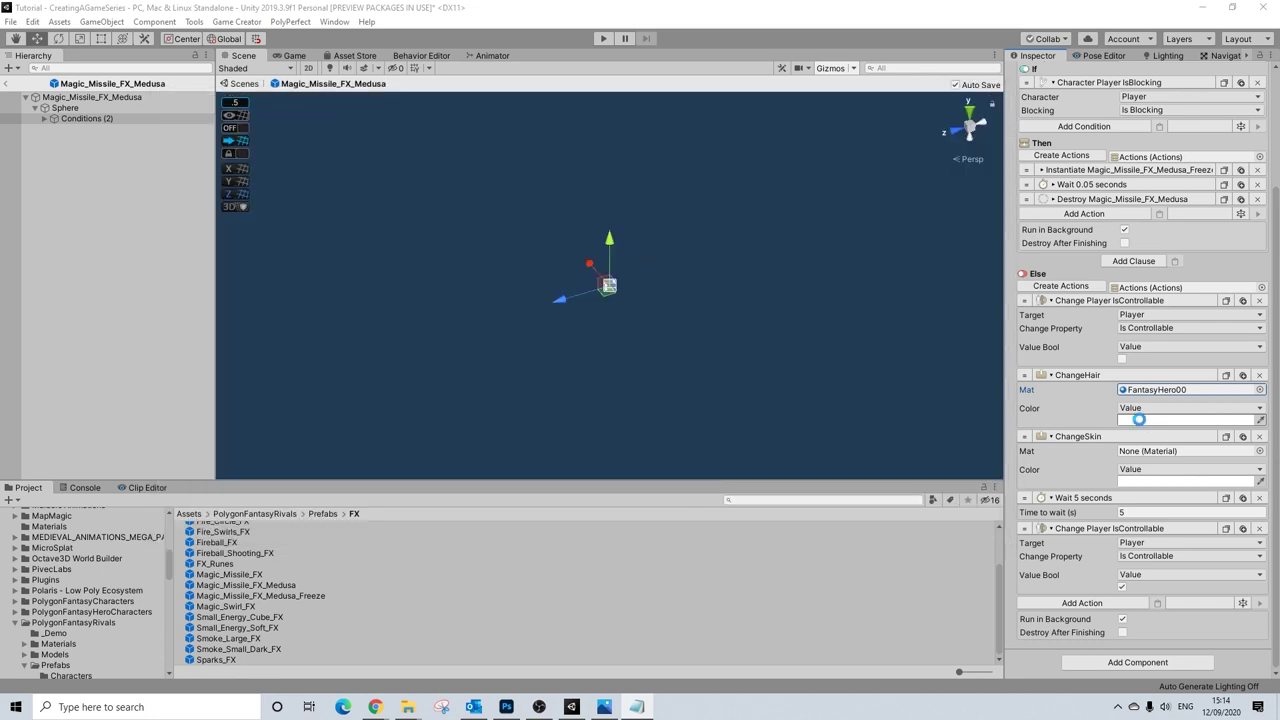
pyautogui.press('Escape')
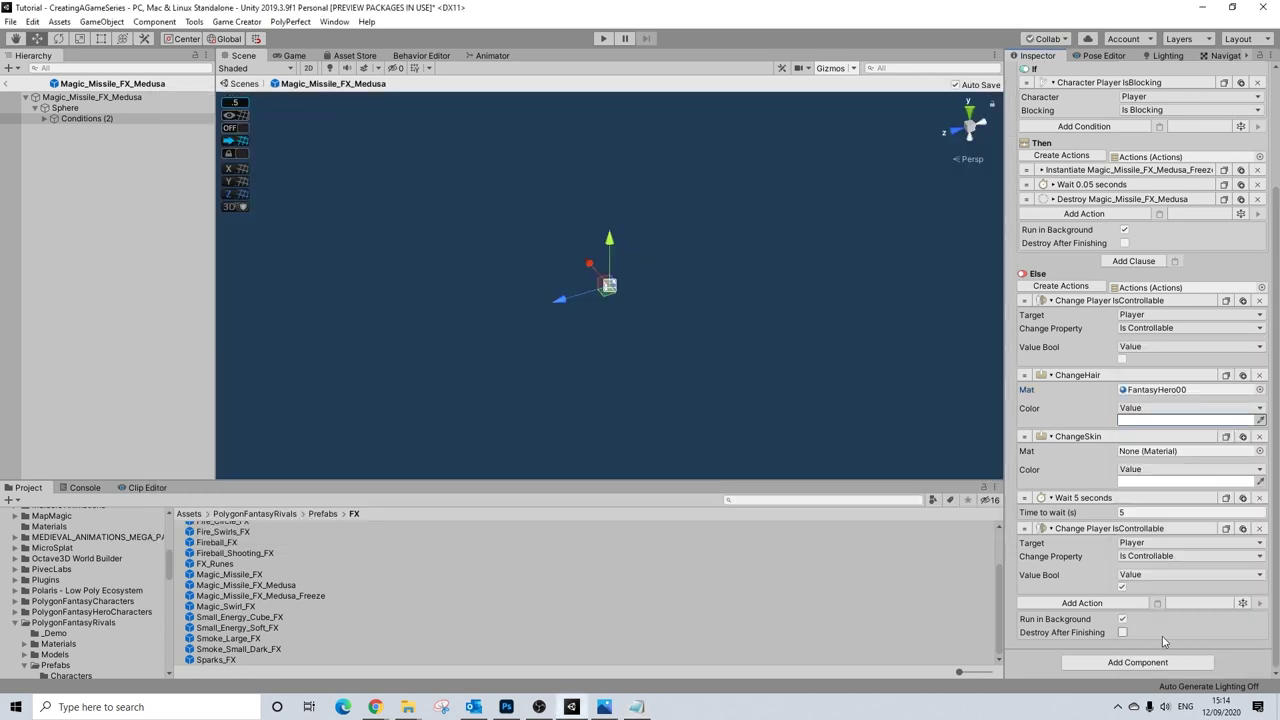
pyautogui.click(1149, 420)
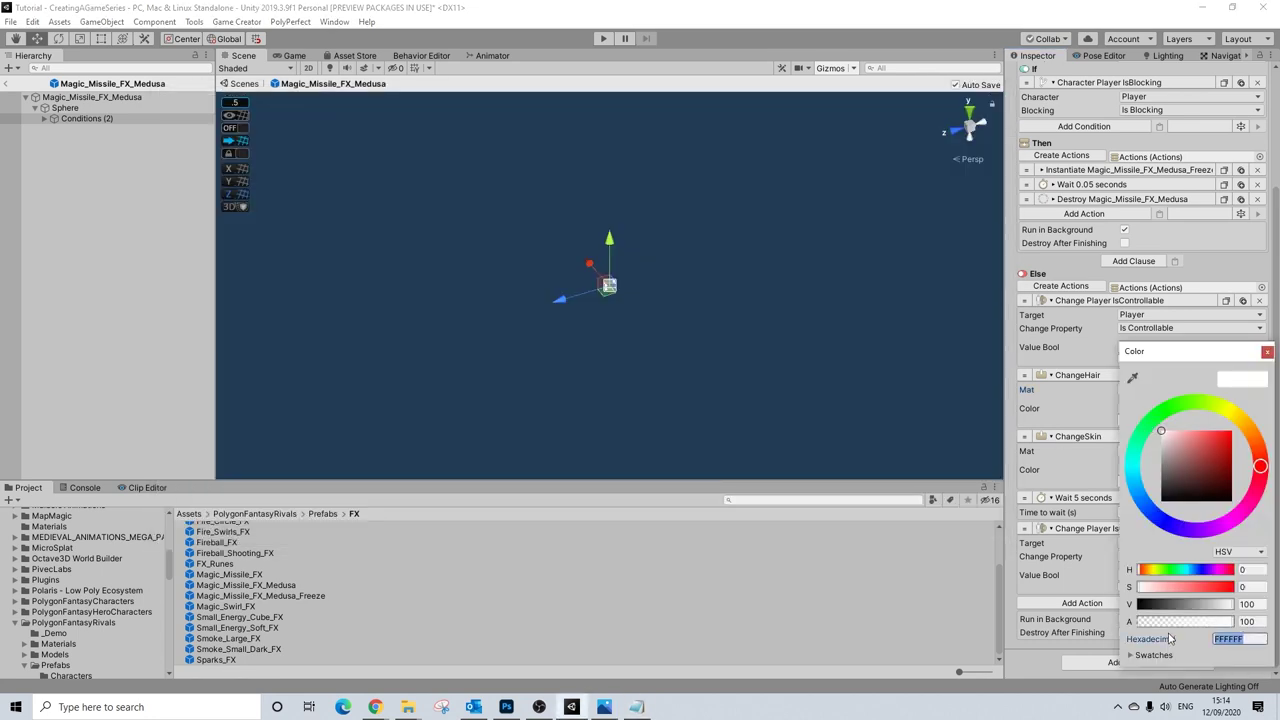
pyautogui.write('8B6D37')
pyautogui.click(1267, 353)
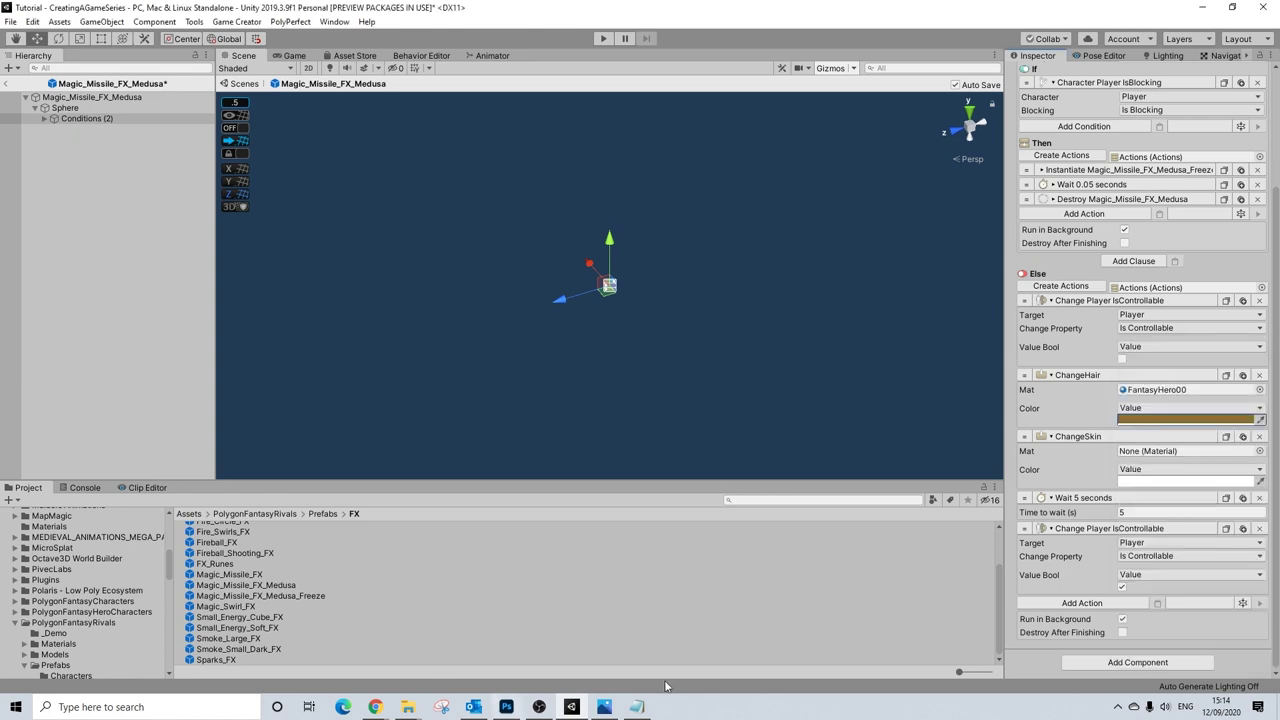
# - Copy the skin color code FFCCAE from the Notepad note and set the ChangeSkin action's color to it
pyautogui.click(636, 706)
pyautogui.moveTo(196, 127); pyautogui.dragTo(165, 127)
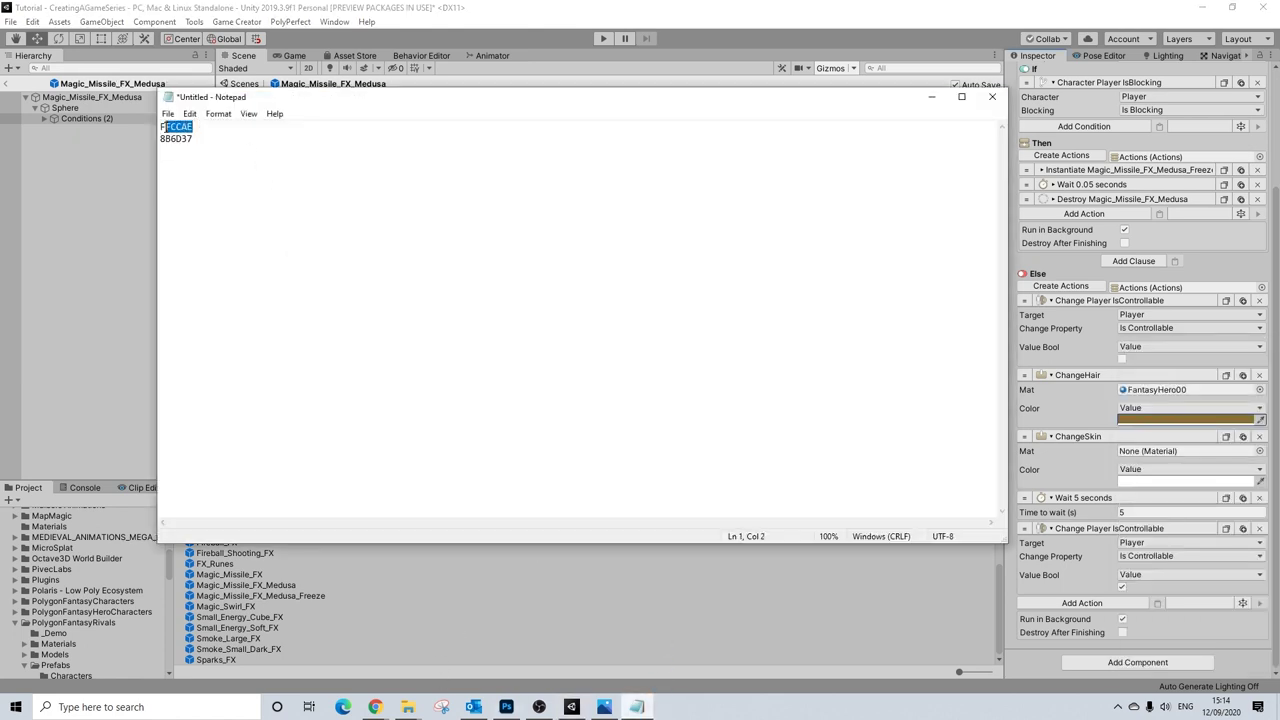
pyautogui.click(931, 97)
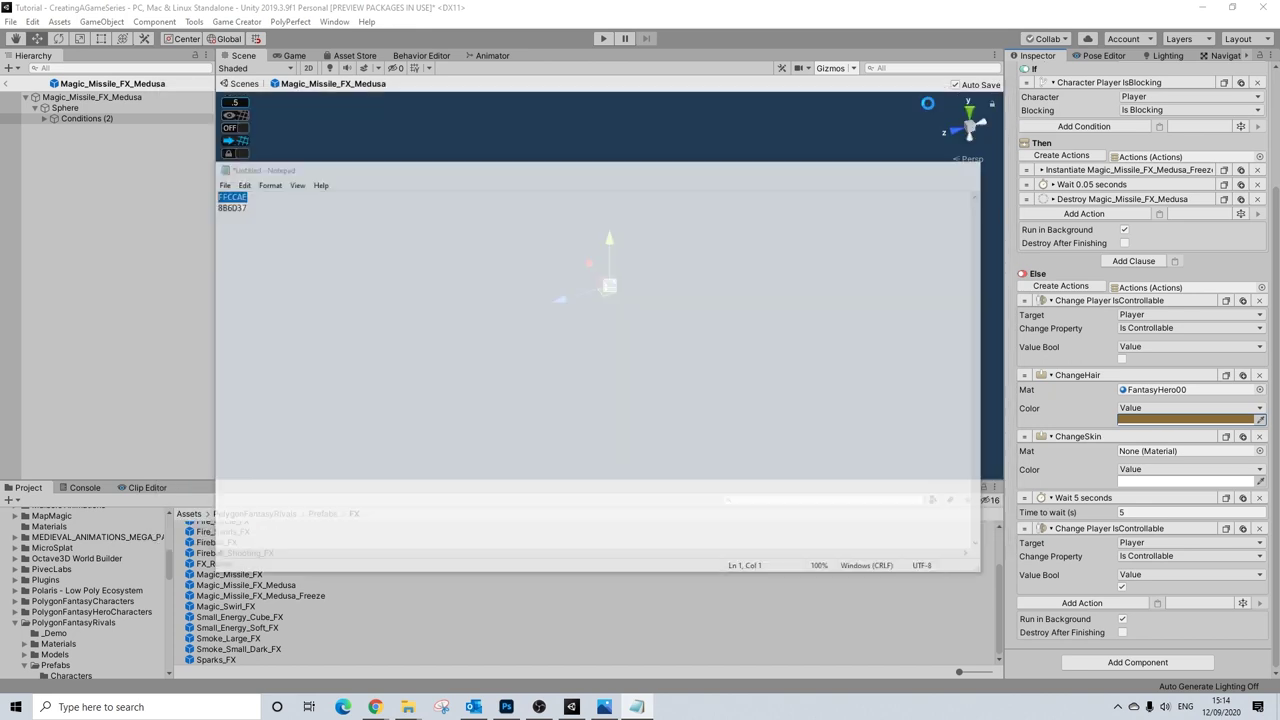
pyautogui.click(1155, 482)
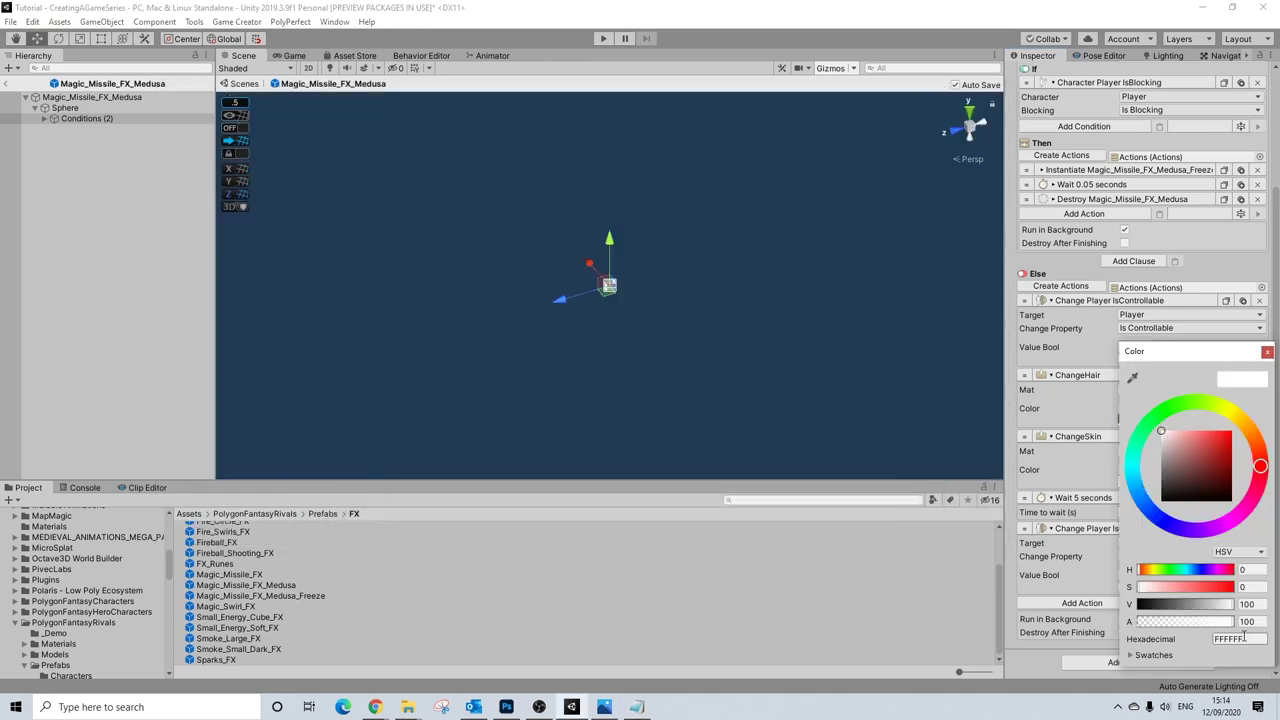
pyautogui.write('FFCCAE')
pyautogui.click(1267, 353)
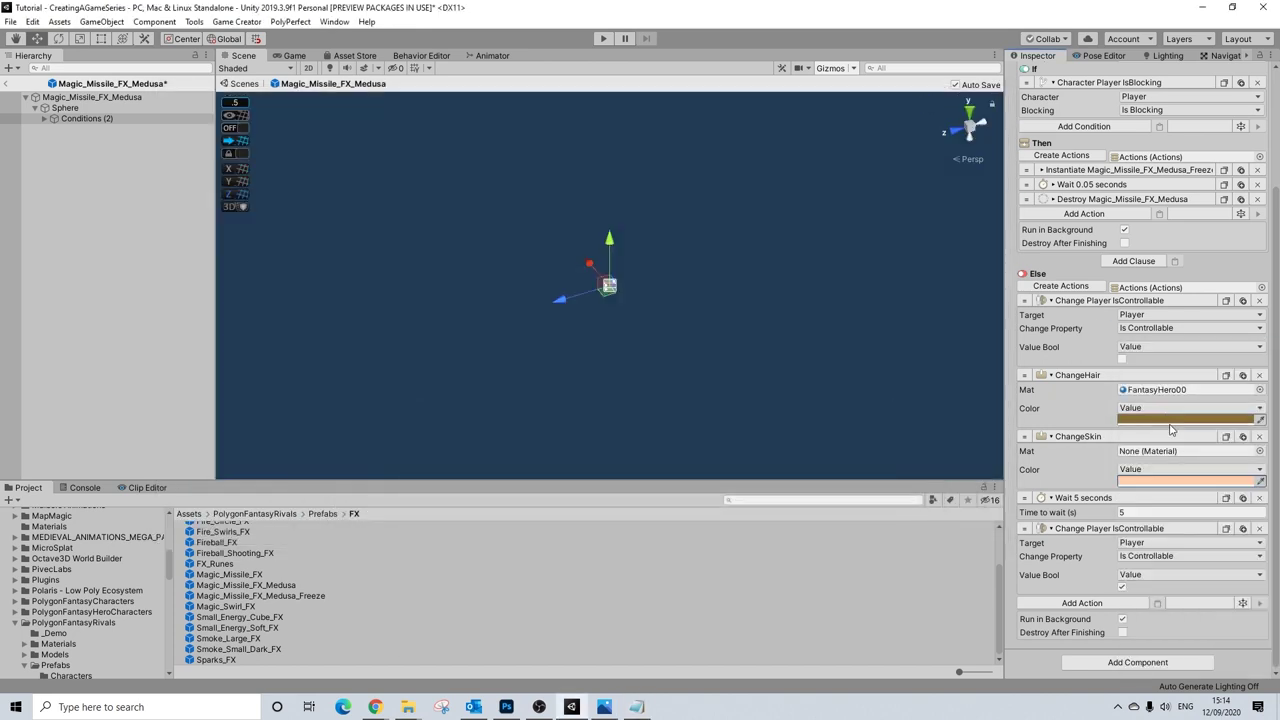
# - Duplicate the ChangeSkin and ChangeHair actions, placing one pair before the 5-second wait and the other at the end of the Else actions
pyautogui.click(1147, 408)
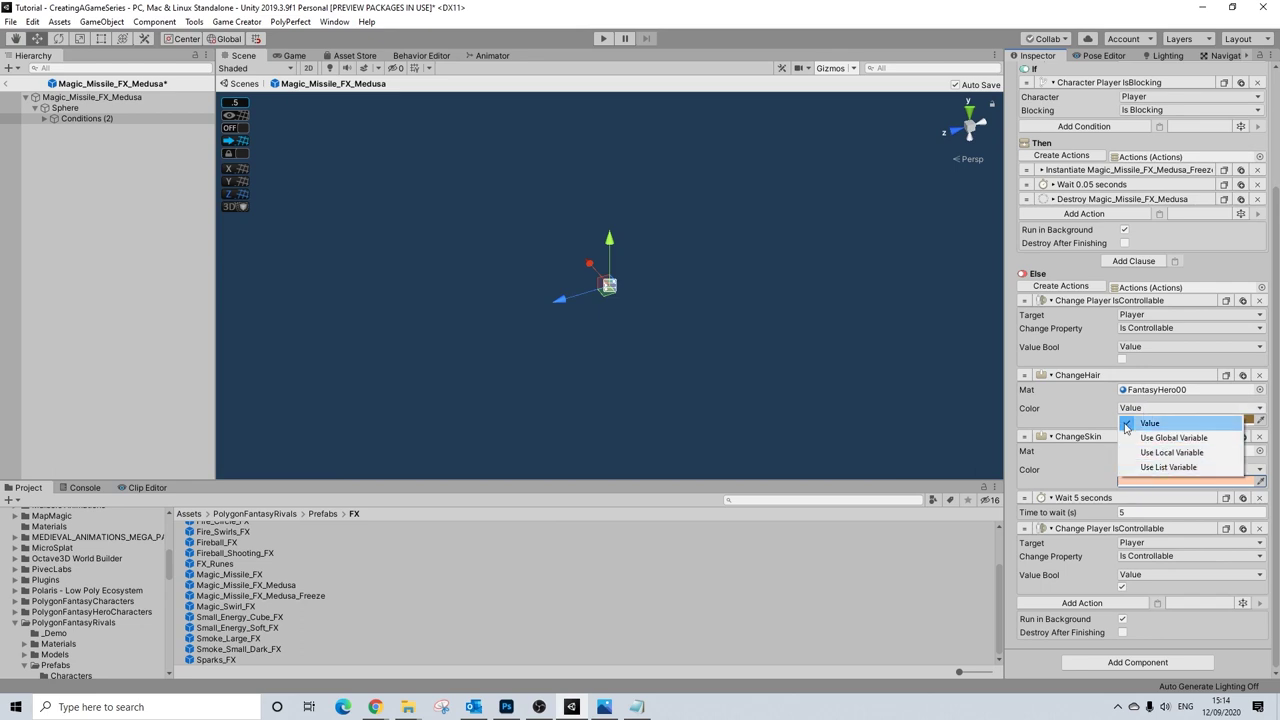
pyautogui.click(1097, 381)
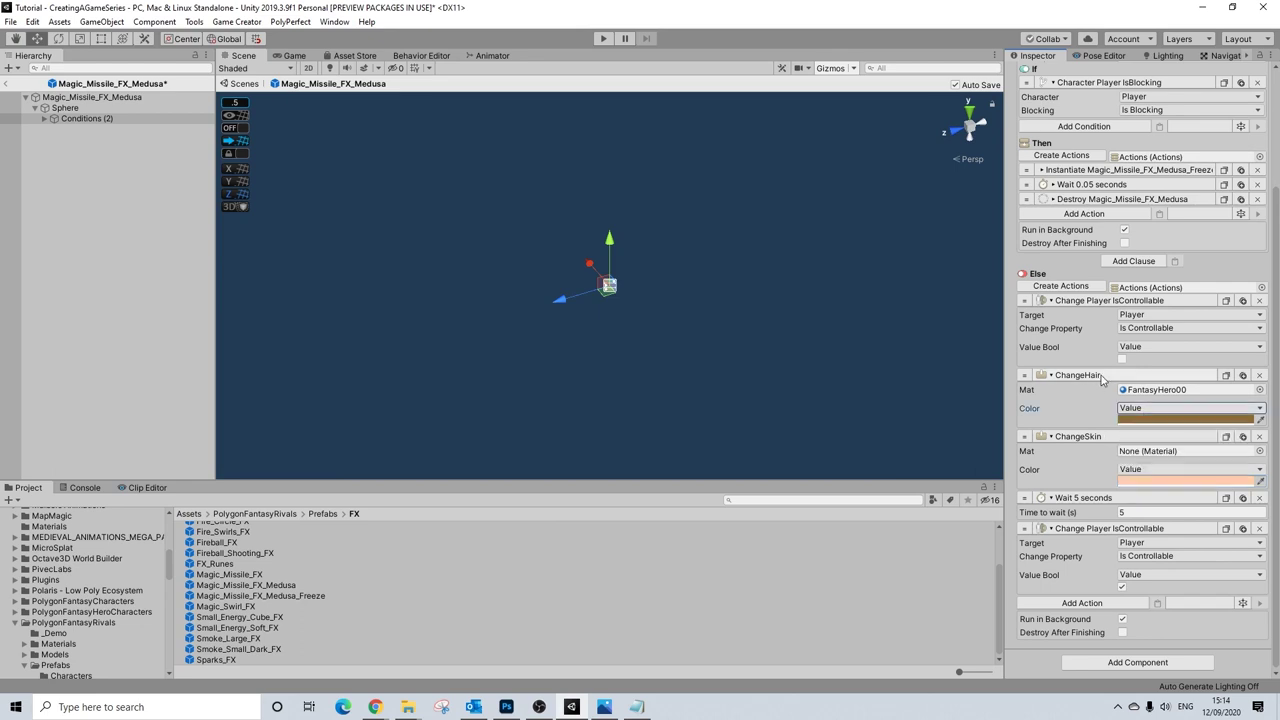
pyautogui.click(1101, 377)
pyautogui.click(1100, 439)
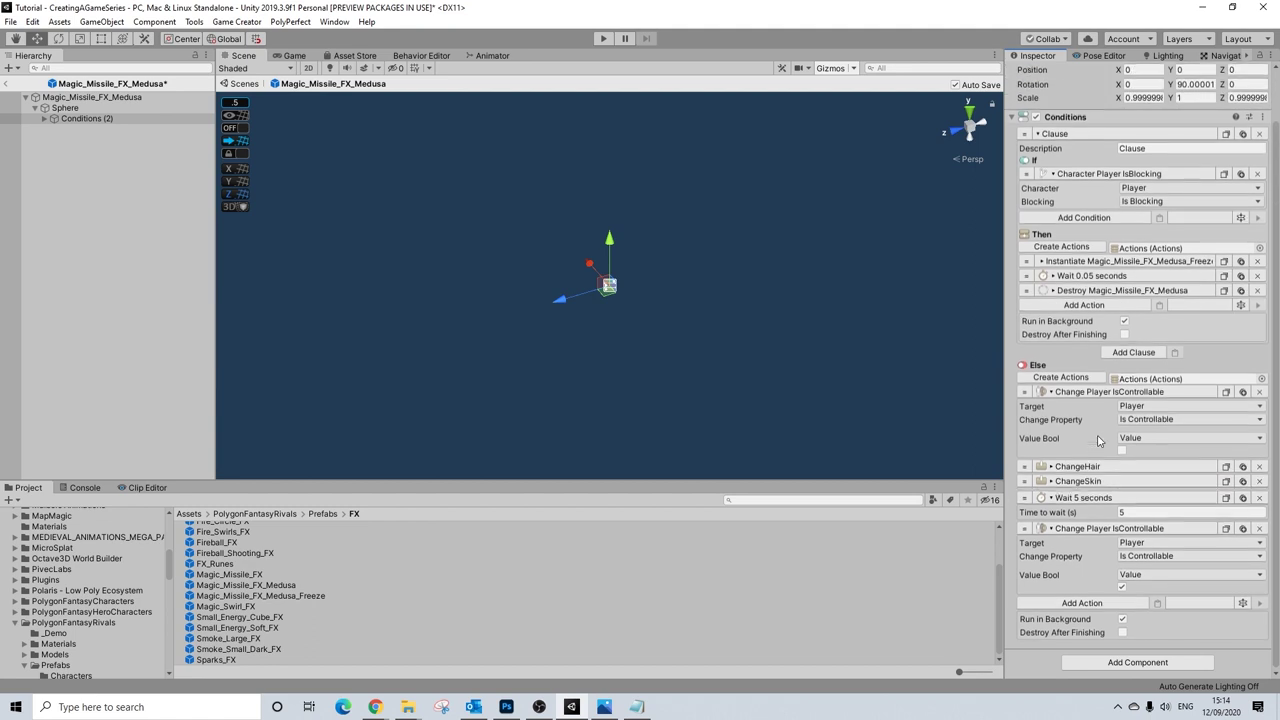
pyautogui.click(1083, 487)
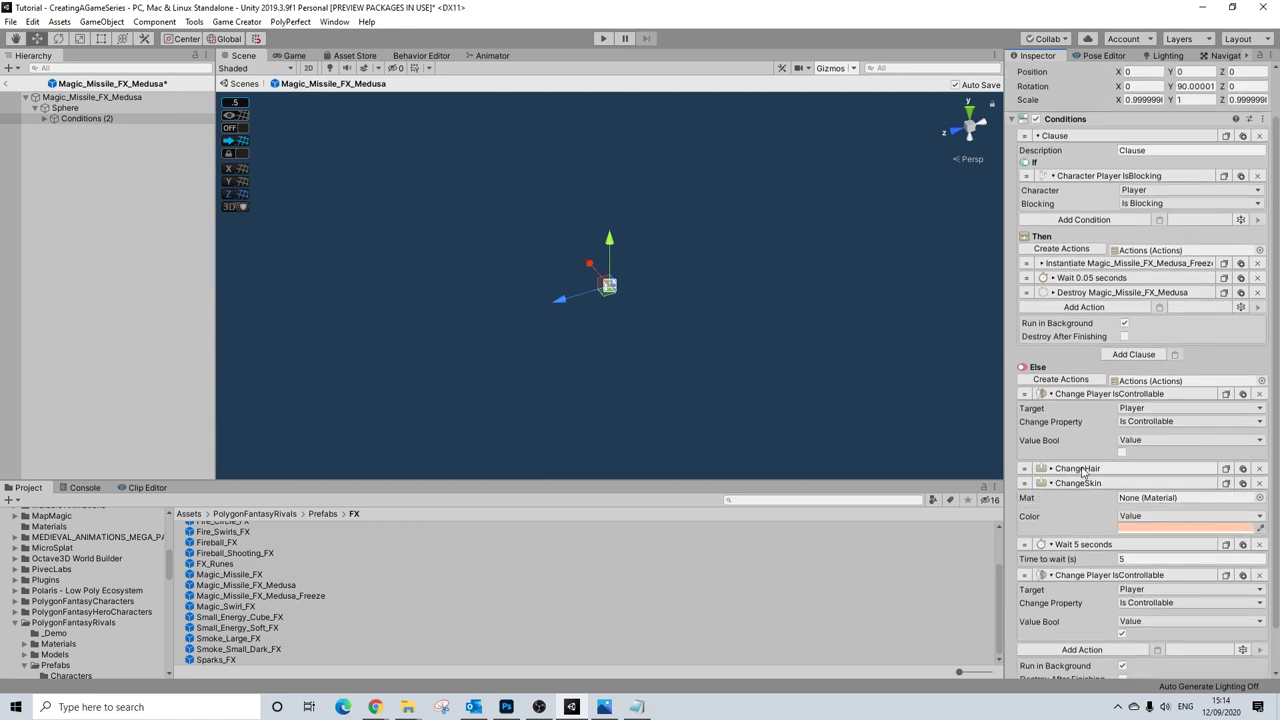
pyautogui.click(1086, 468)
pyautogui.scroll(-2, 1060, 450)
pyautogui.moveTo(1023, 432); pyautogui.dragTo(1030, 604)
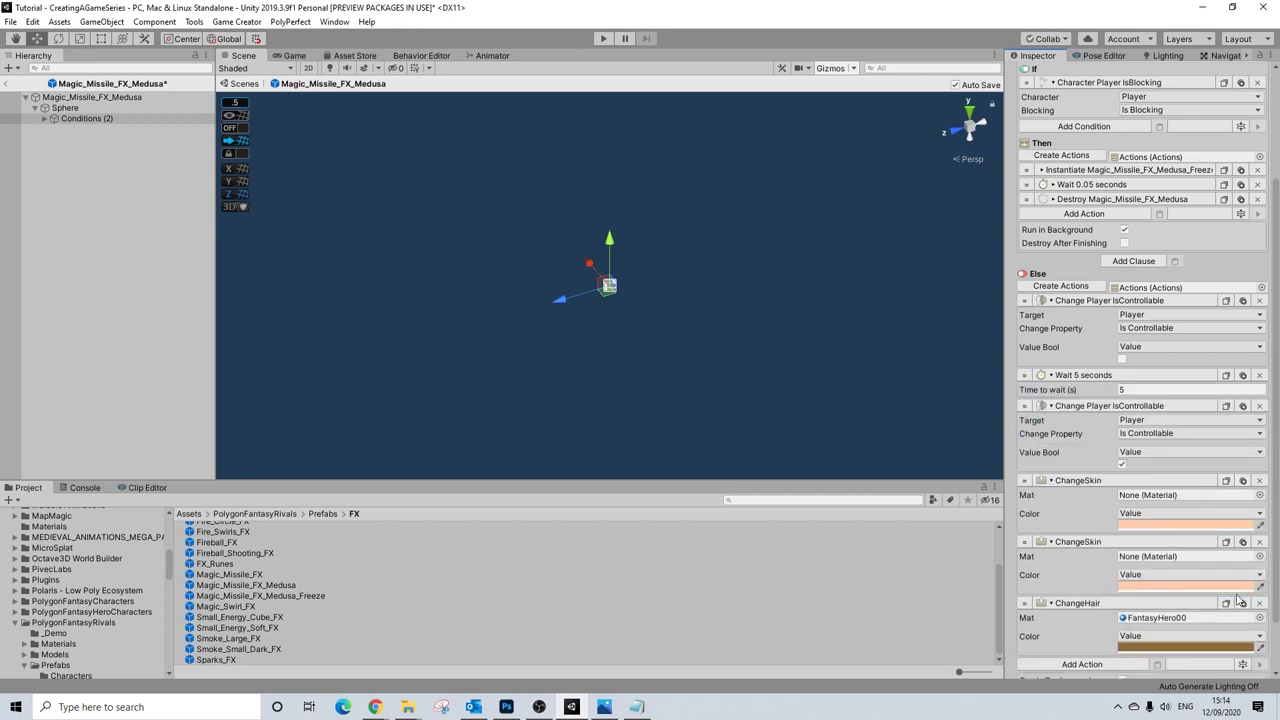
pyautogui.scroll(-2, 1237, 605)
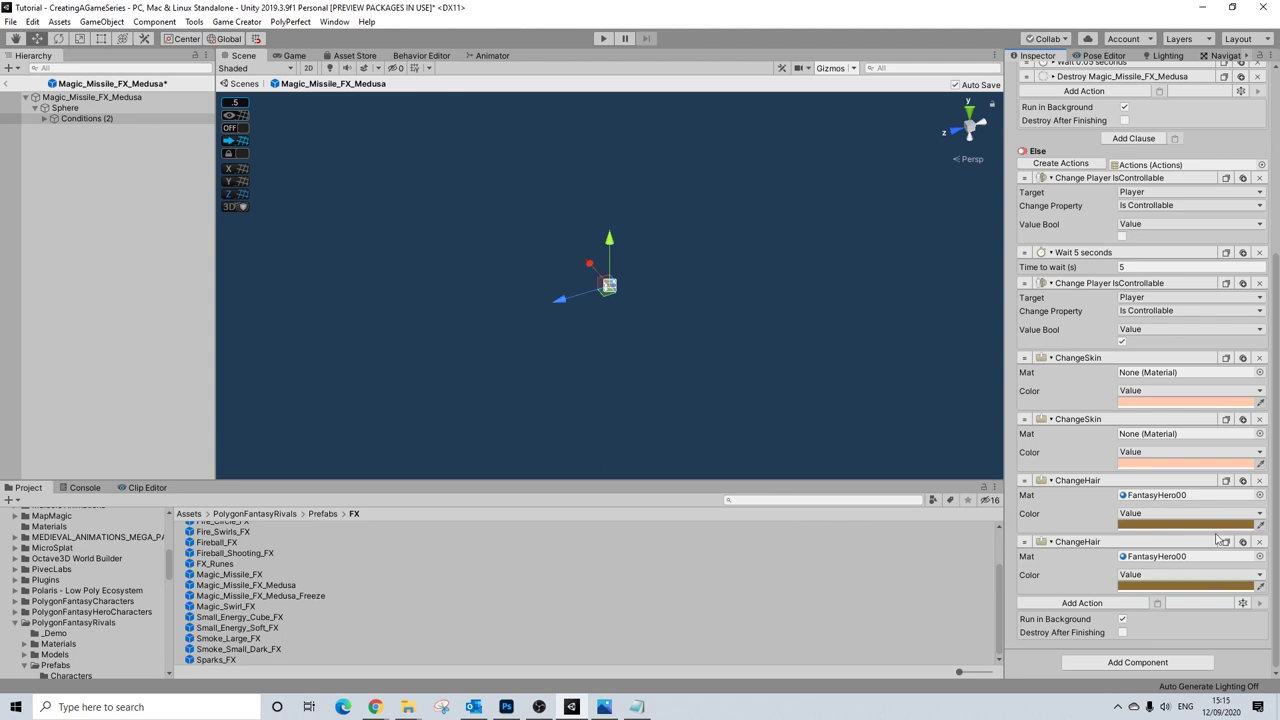
pyautogui.moveTo(1029, 482); pyautogui.dragTo(1033, 252)
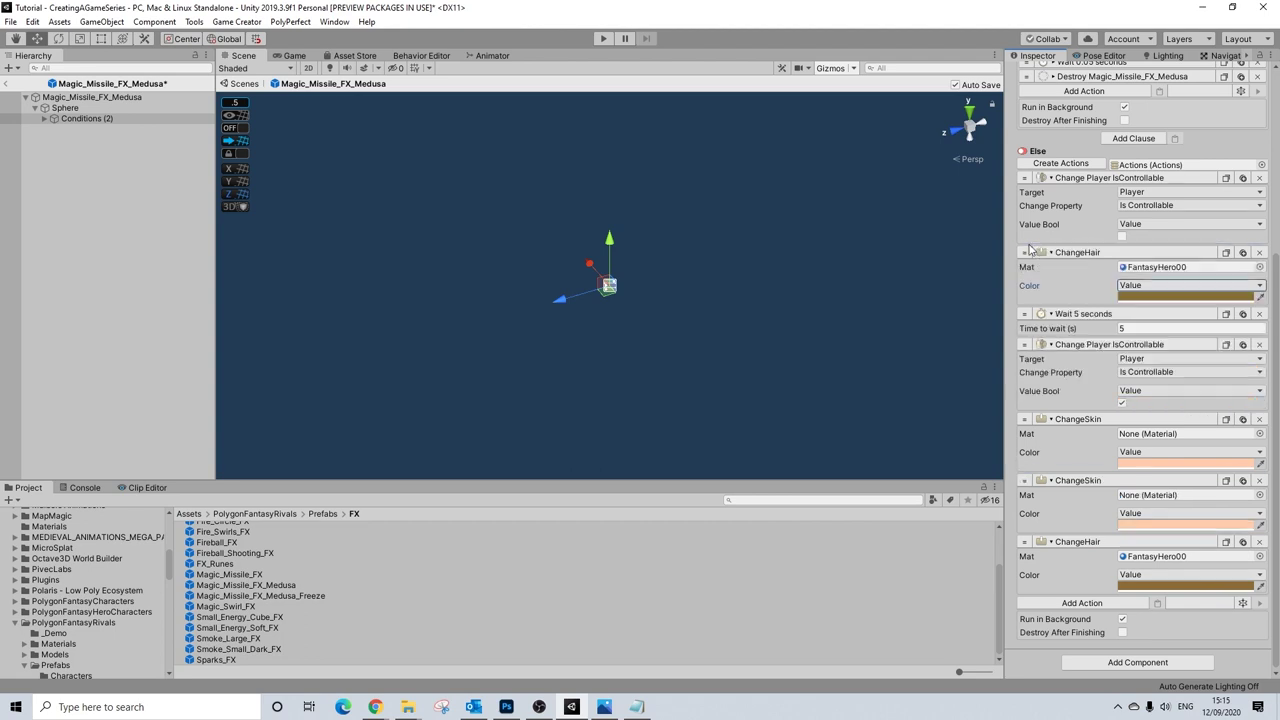
pyautogui.moveTo(1027, 415); pyautogui.dragTo(1033, 252)
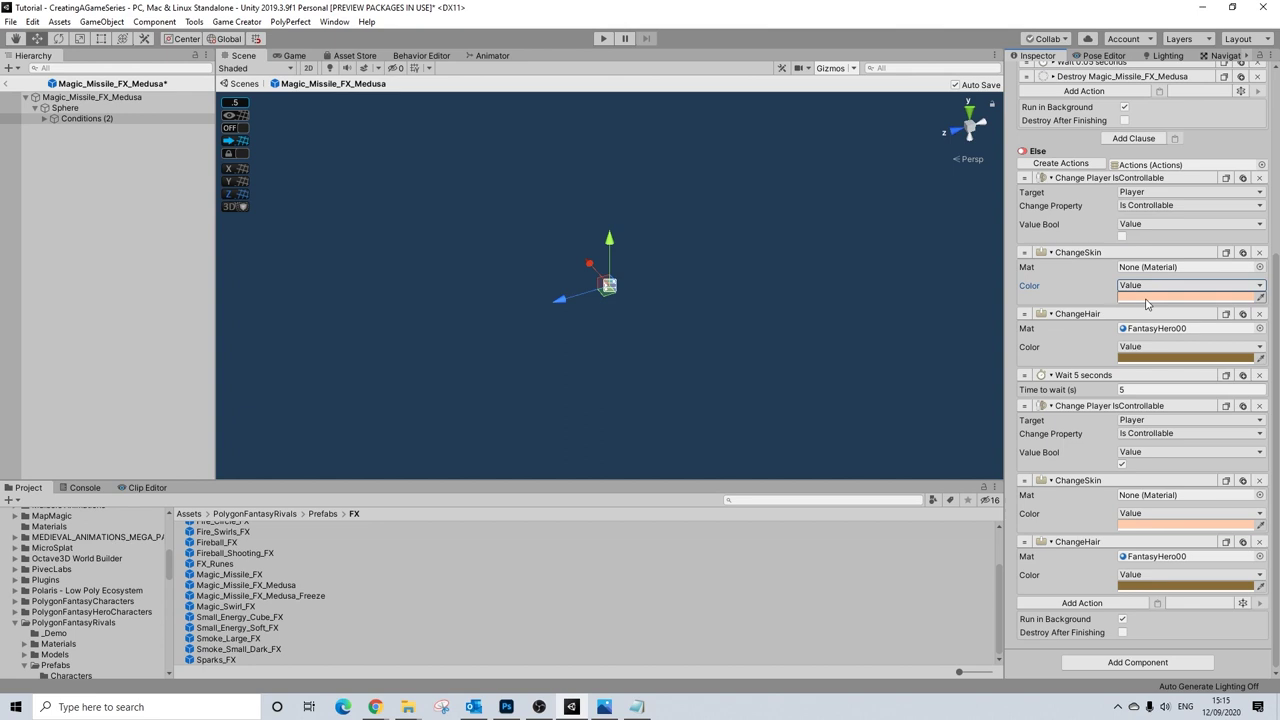
# - Set the ChangeSkin action before the wait to grey and give the ChangeHair action before the wait the same grey by sampling it
pyautogui.click(1140, 298)
pyautogui.moveTo(1185, 455); pyautogui.dragTo(1140, 462)
pyautogui.click(1267, 352)
pyautogui.click(1175, 347)
pyautogui.click(1134, 378)
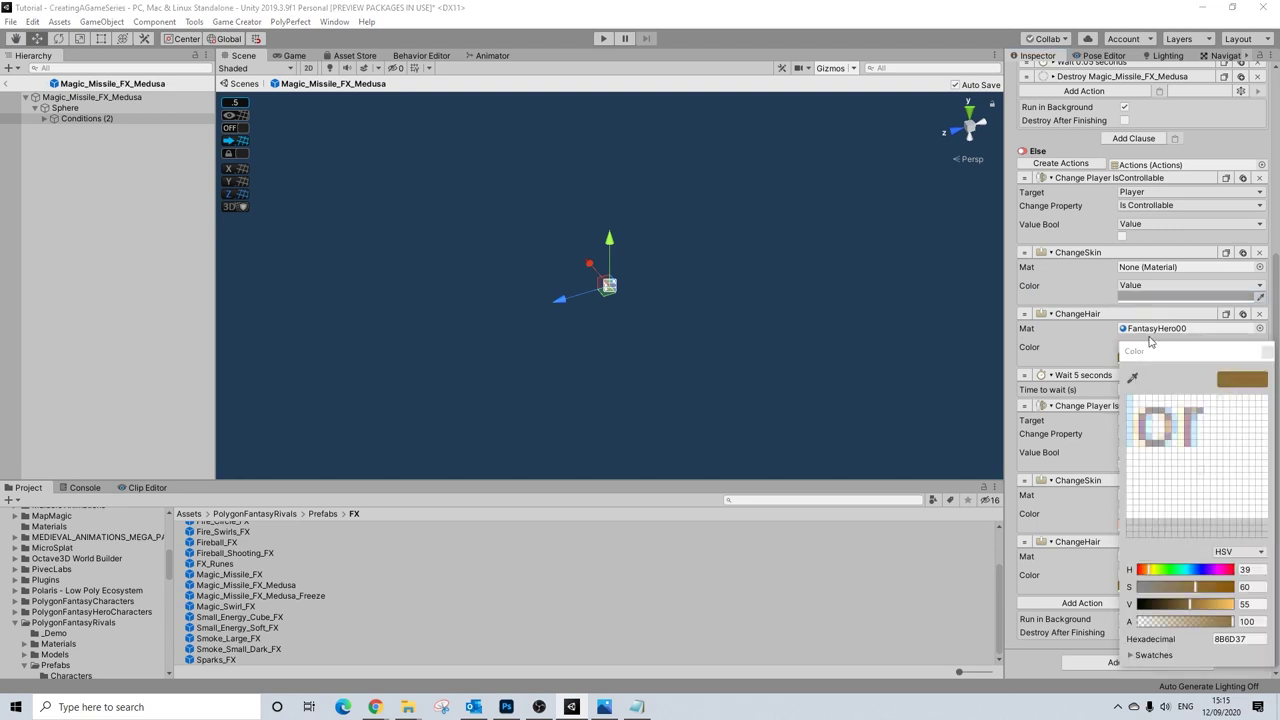
pyautogui.click(1157, 299)
pyautogui.click(1266, 353)
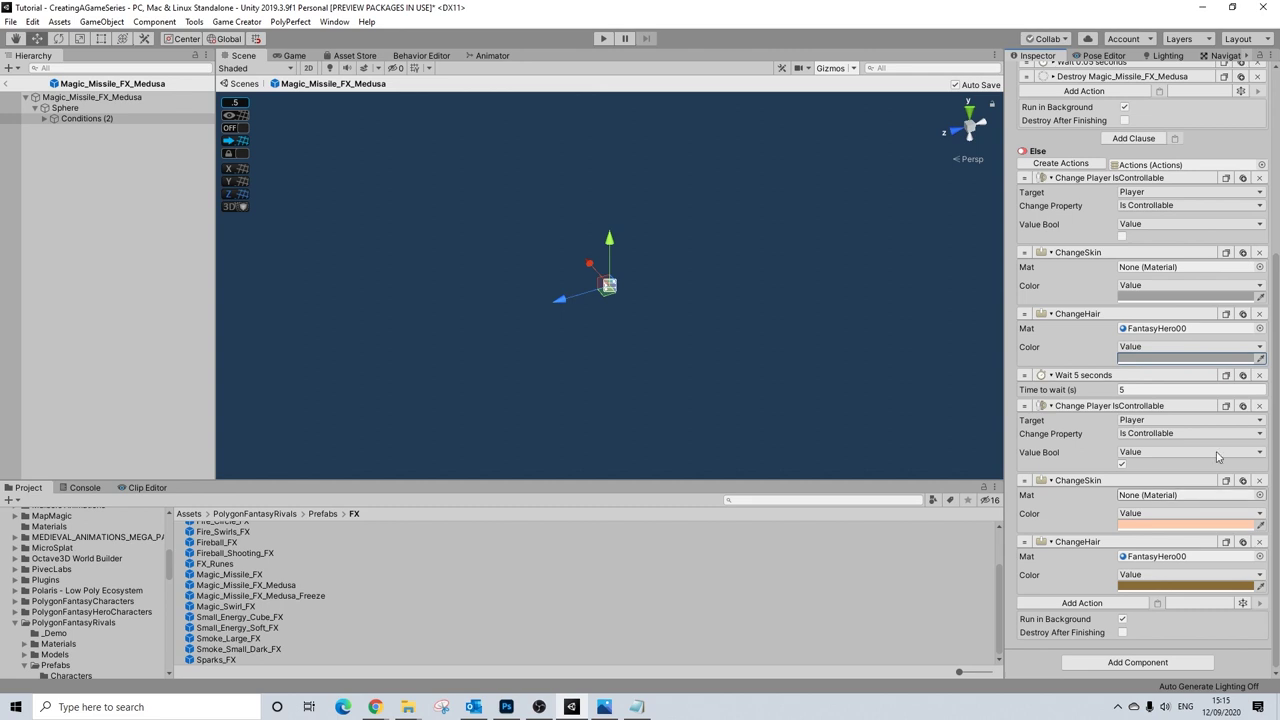
# - Assign the FantasyHero00 material to the ChangeSkin action that comes before the 5-second wait
pyautogui.click(1259, 268)
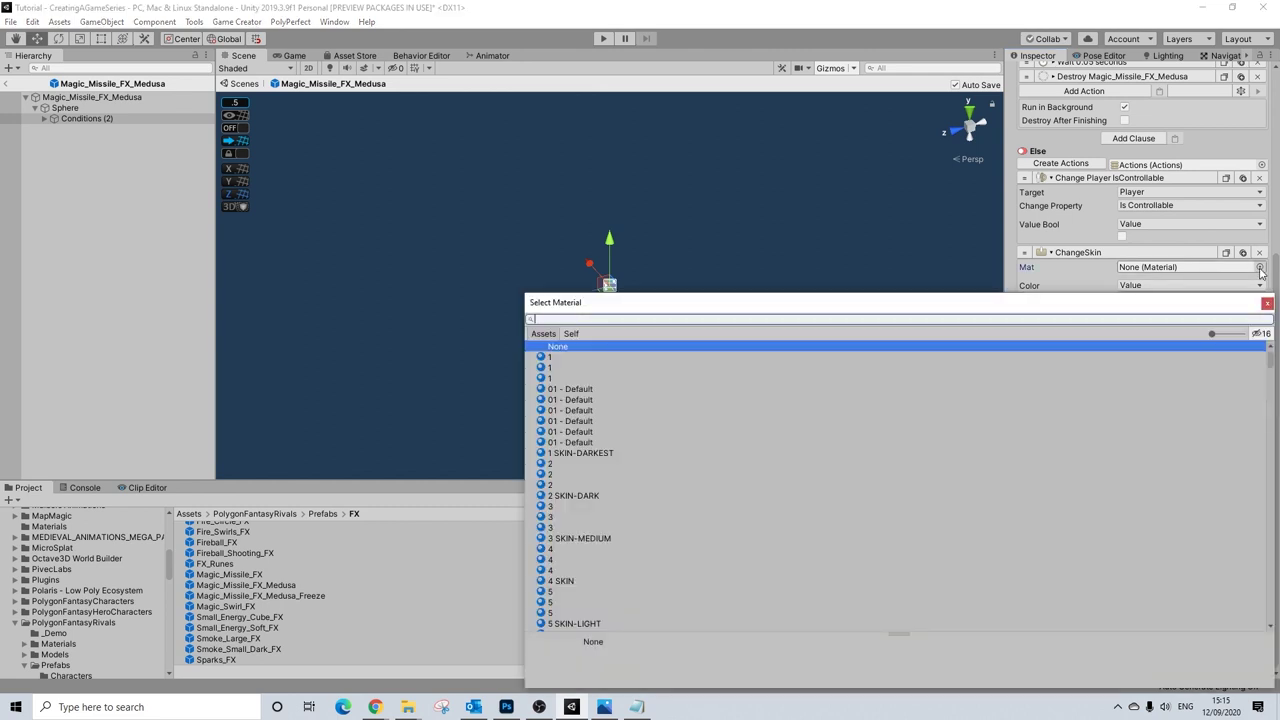
pyautogui.write('fanta')
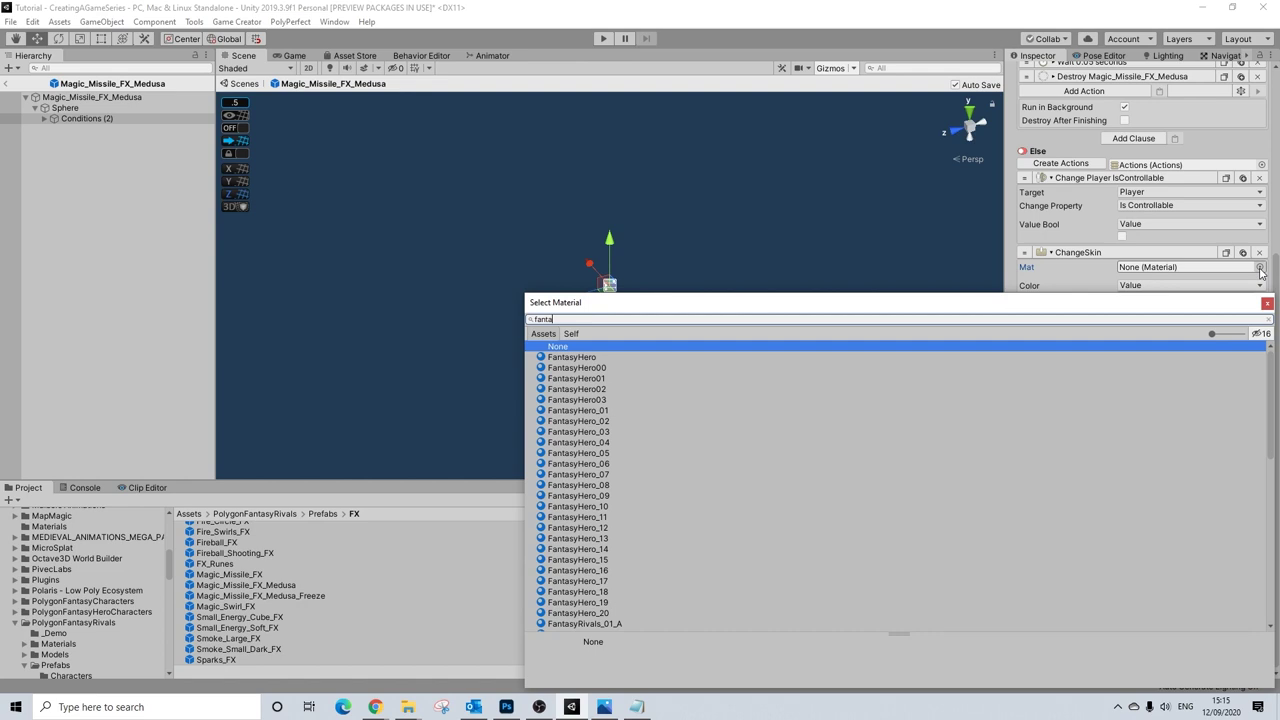
pyautogui.click(619, 368)
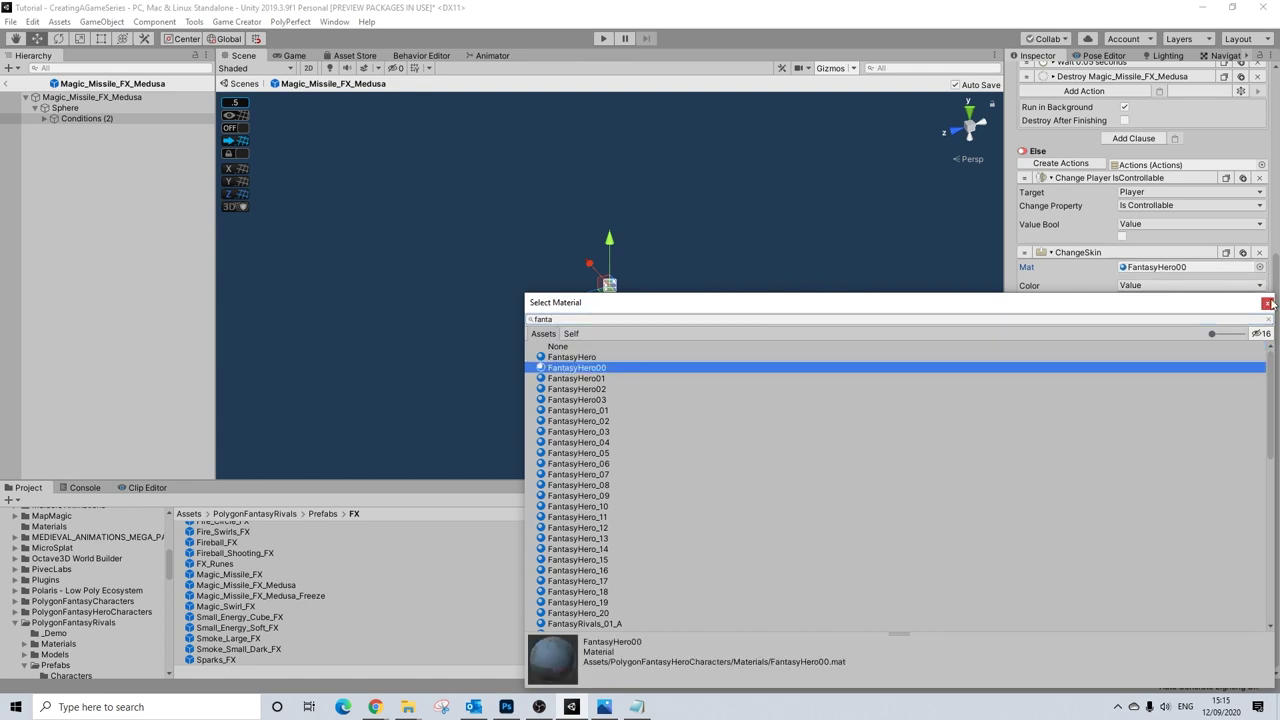
pyautogui.click(1267, 303)
pyautogui.click(1258, 494)
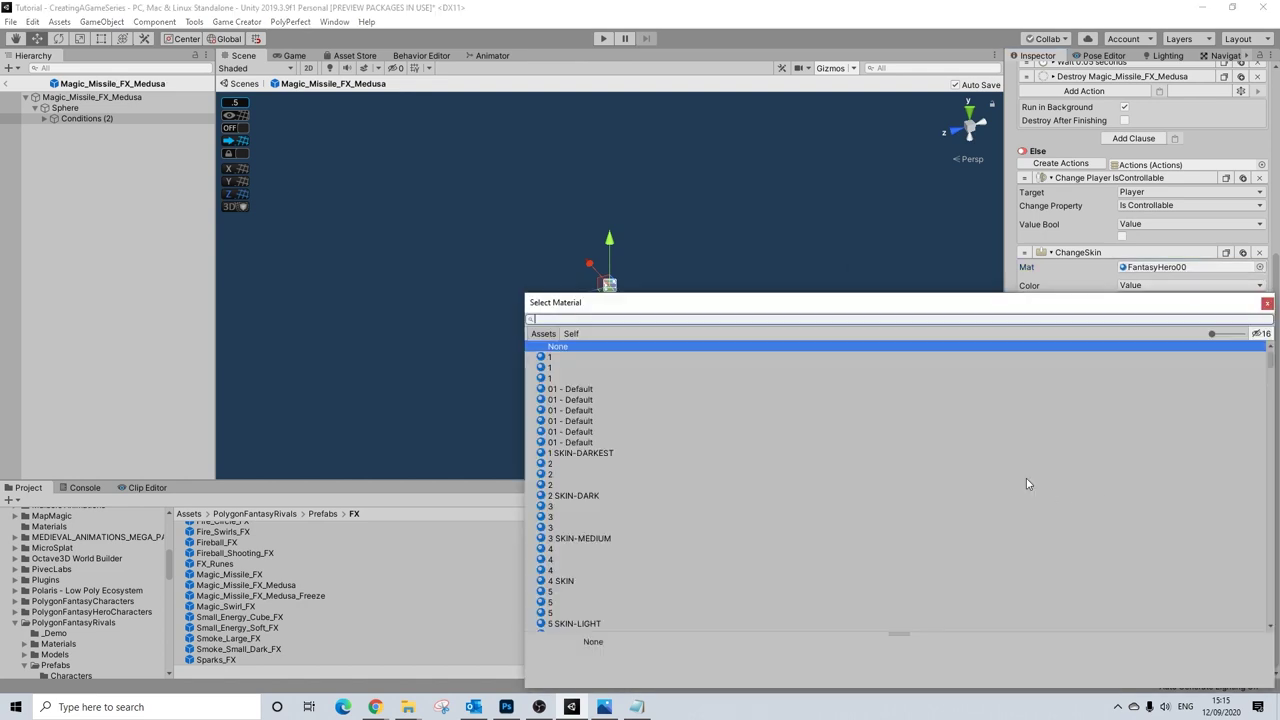
pyautogui.write('gant')
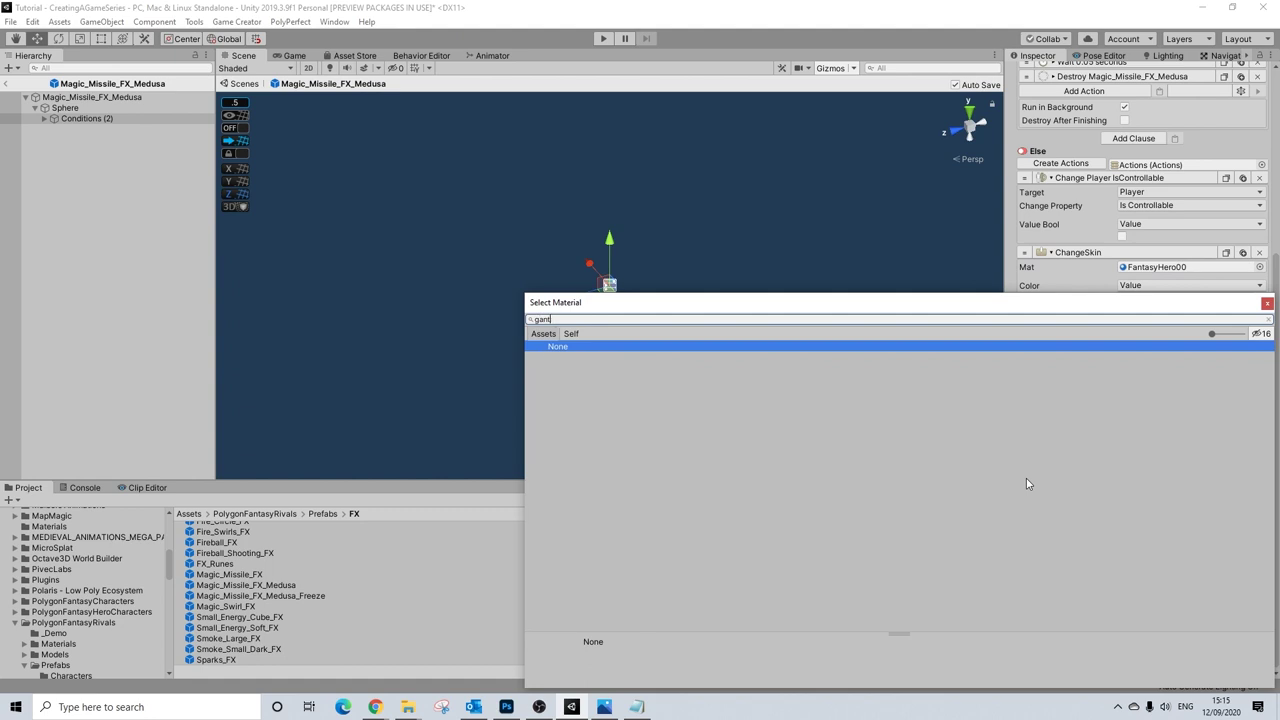
pyautogui.press('BackSpace')
pyautogui.press('BackSpace')
pyautogui.press('BackSpace')
pyautogui.press('BackSpace')
pyautogui.write('hero')
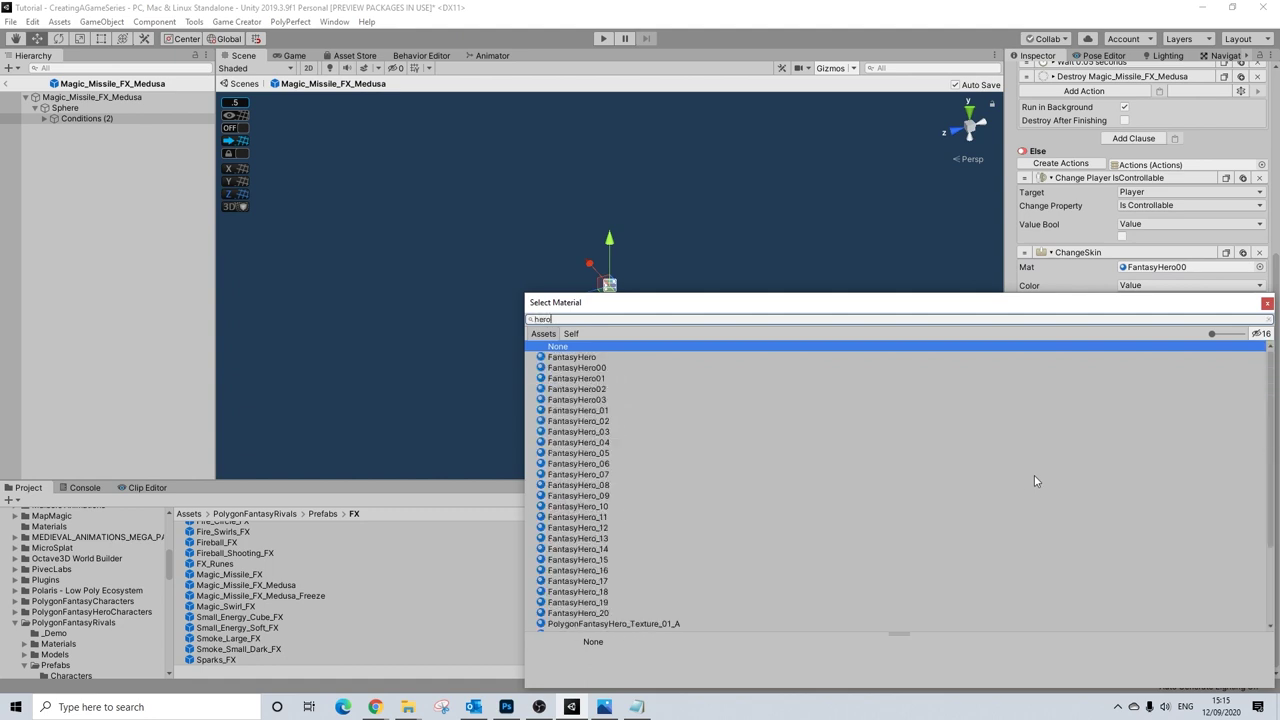
pyautogui.press('Escape')
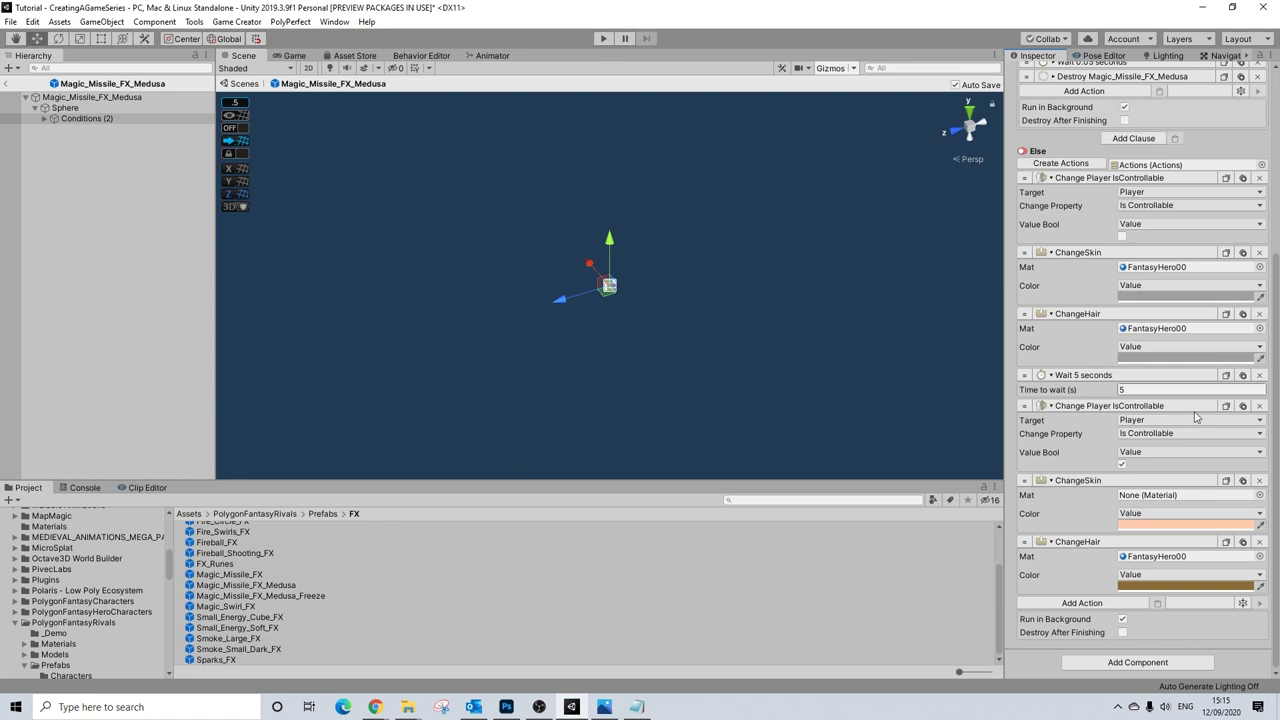
# - Assign the FantasyHero00 material to the ChangeSkin action near the end of the Else actions
pyautogui.click(1259, 495)
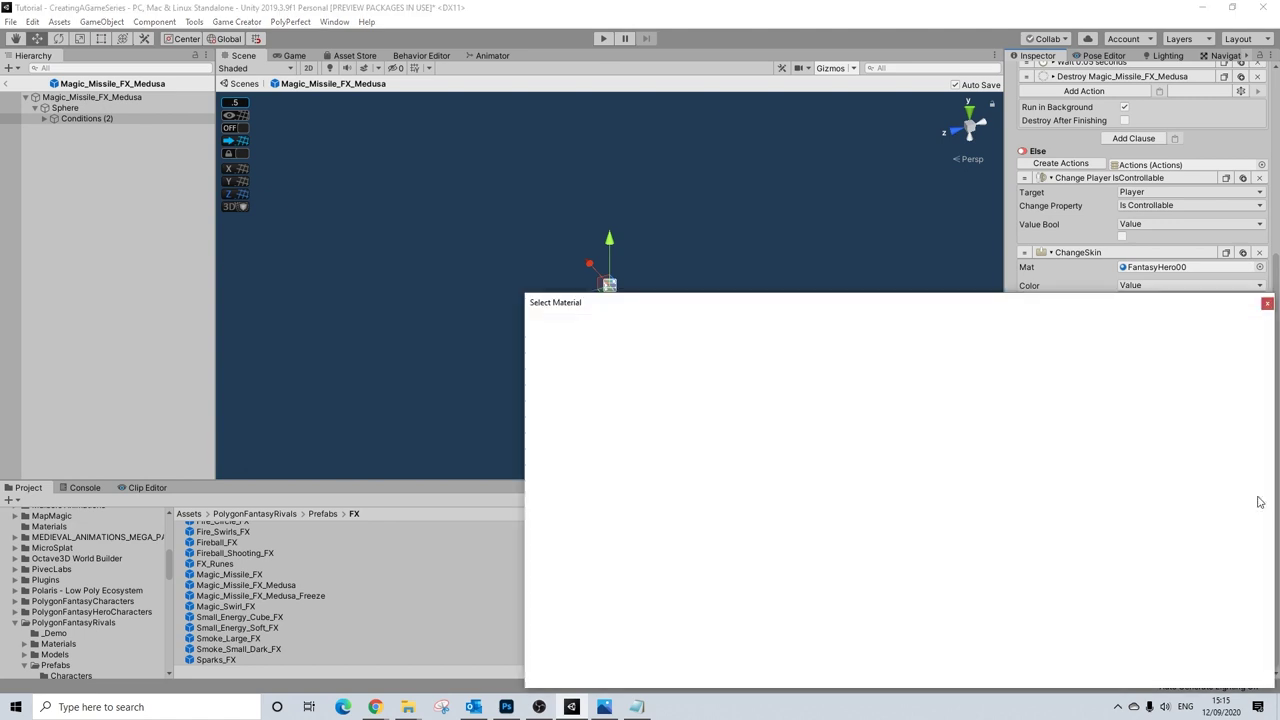
pyautogui.write('hero')
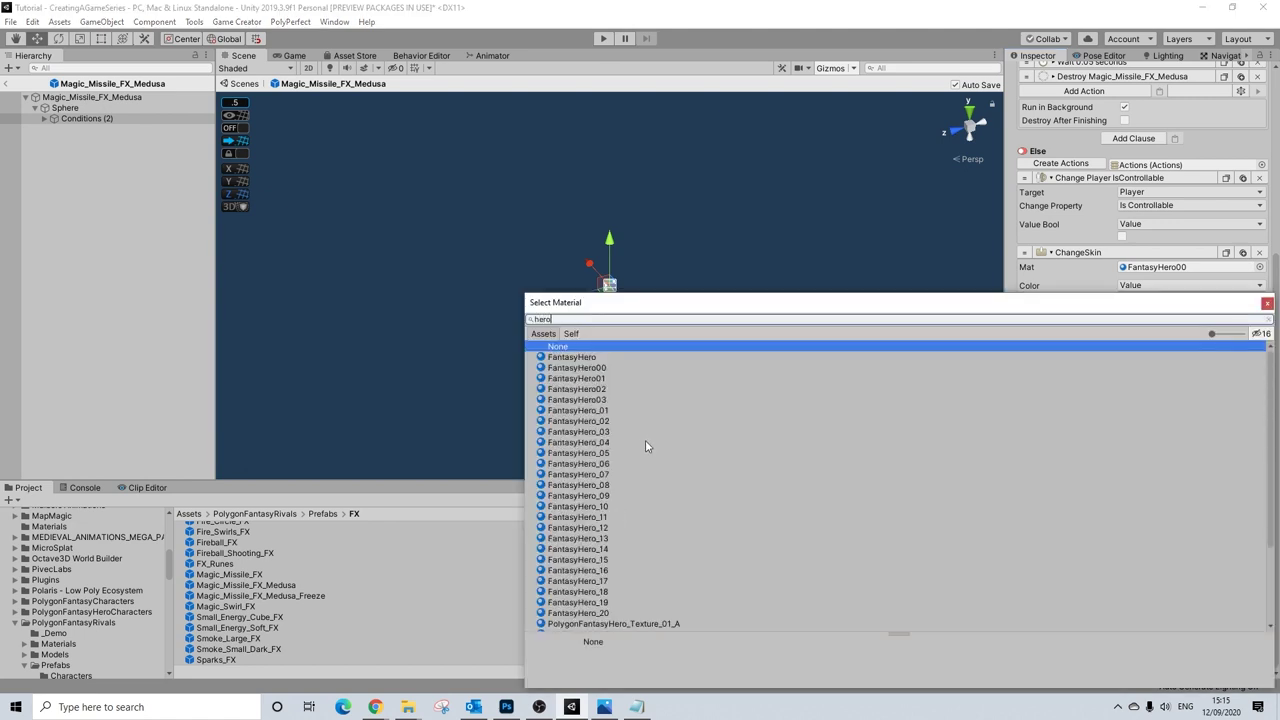
pyautogui.press('Down')
pyautogui.press('Down')
pyautogui.press('Return')
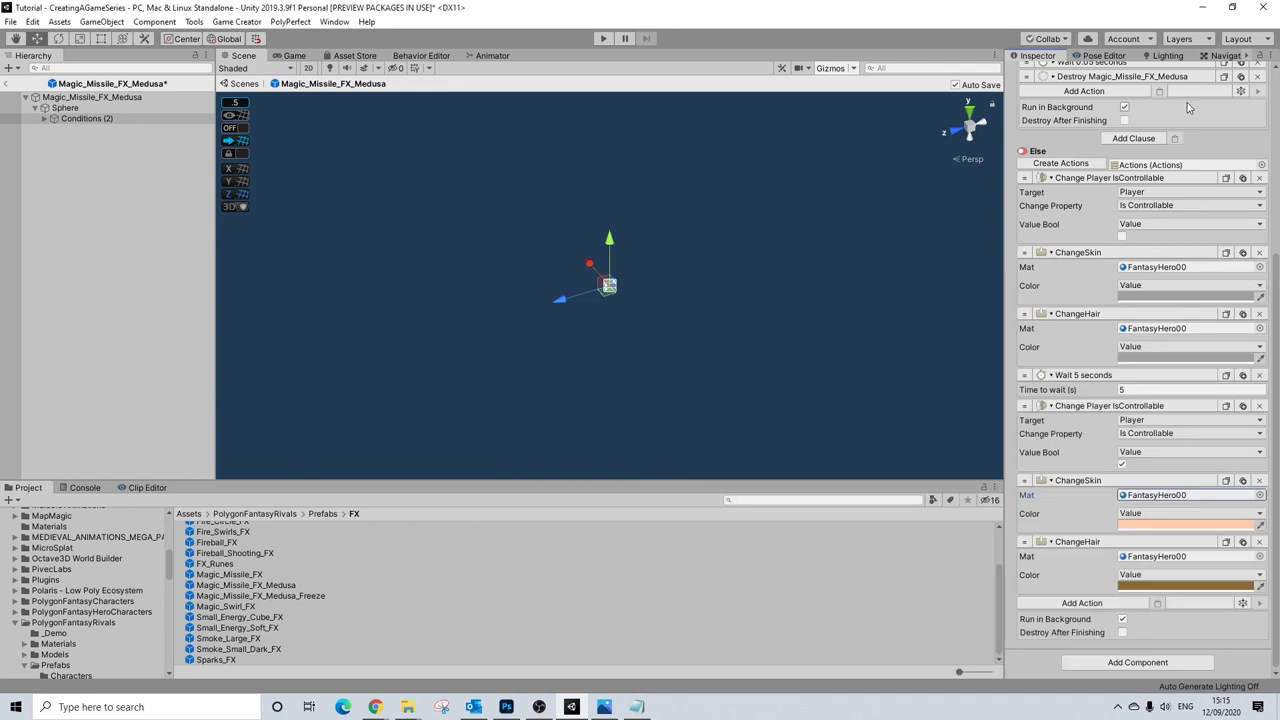
# - Review and collapse all the Else actions in Conditions (2), and save the Magic_Missile_FX_Medusa prefab
pyautogui.scroll(3, 1095, 140)
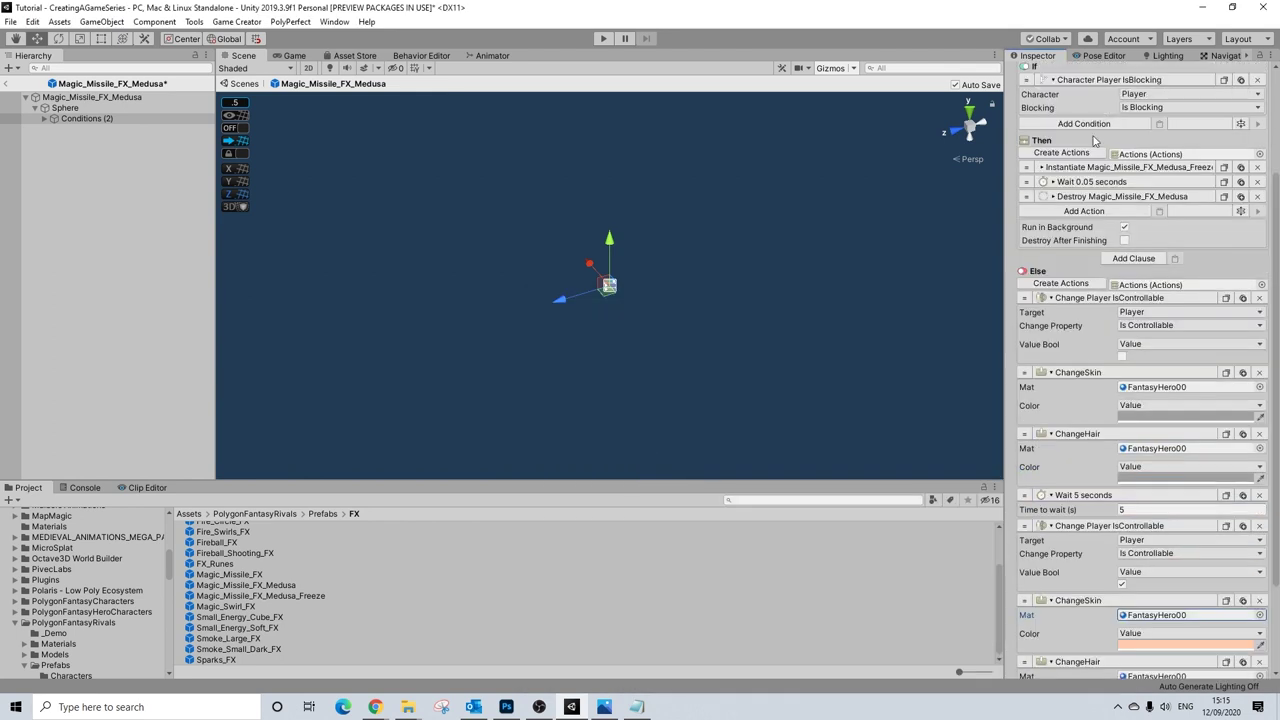
pyautogui.scroll(3, 1095, 140)
pyautogui.scroll(-2, 1135, 372)
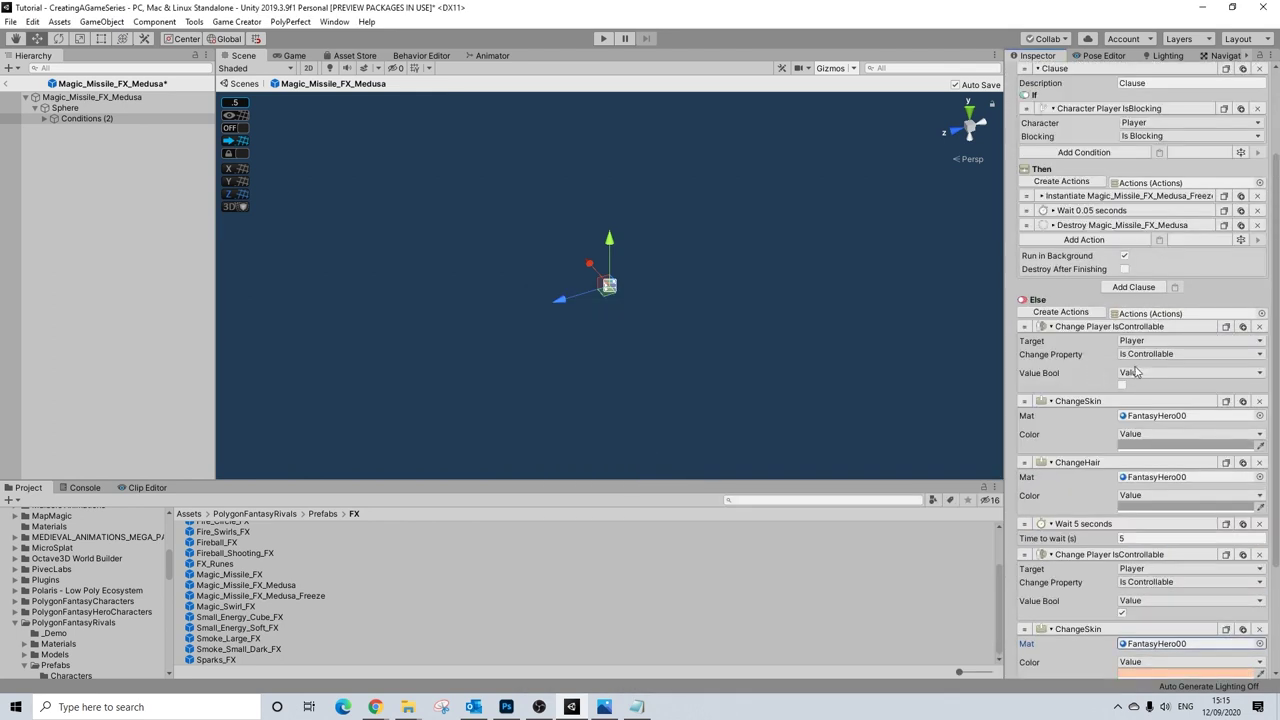
pyautogui.scroll(-3, 1135, 372)
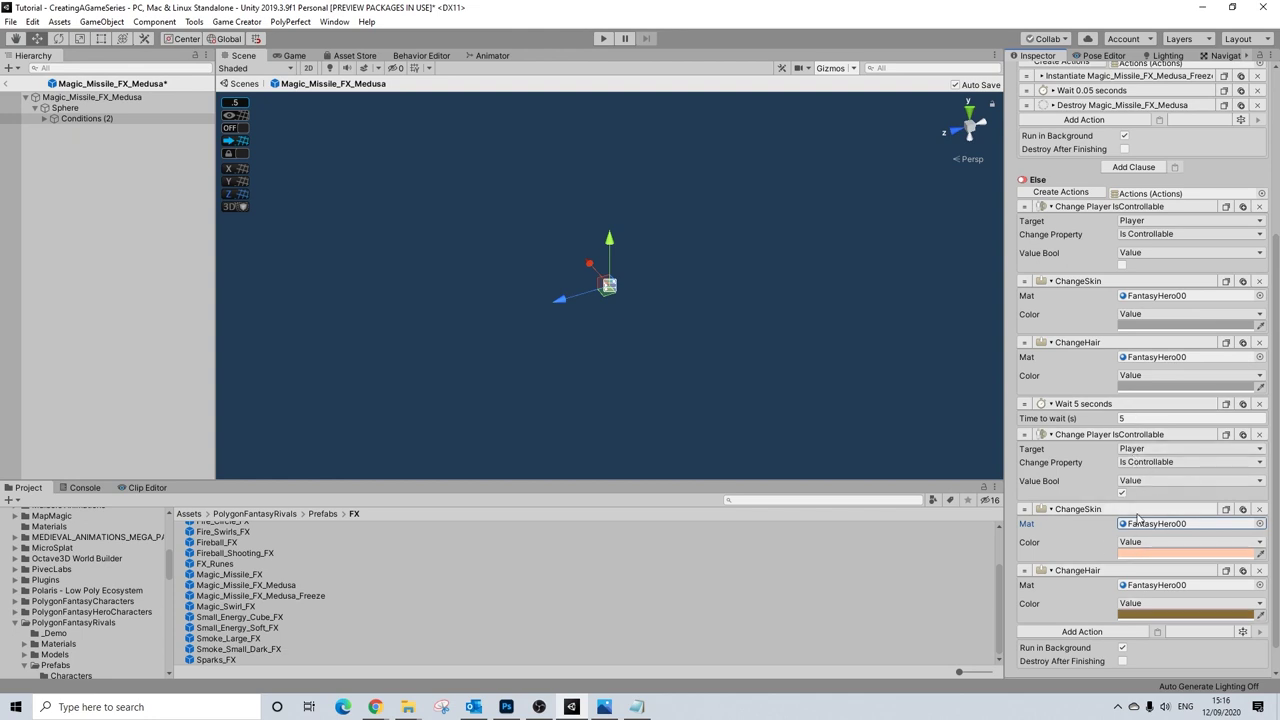
pyautogui.scroll(3, 1107, 320)
pyautogui.click(1096, 328)
pyautogui.click(1090, 343)
pyautogui.click(1092, 357)
pyautogui.click(1078, 420)
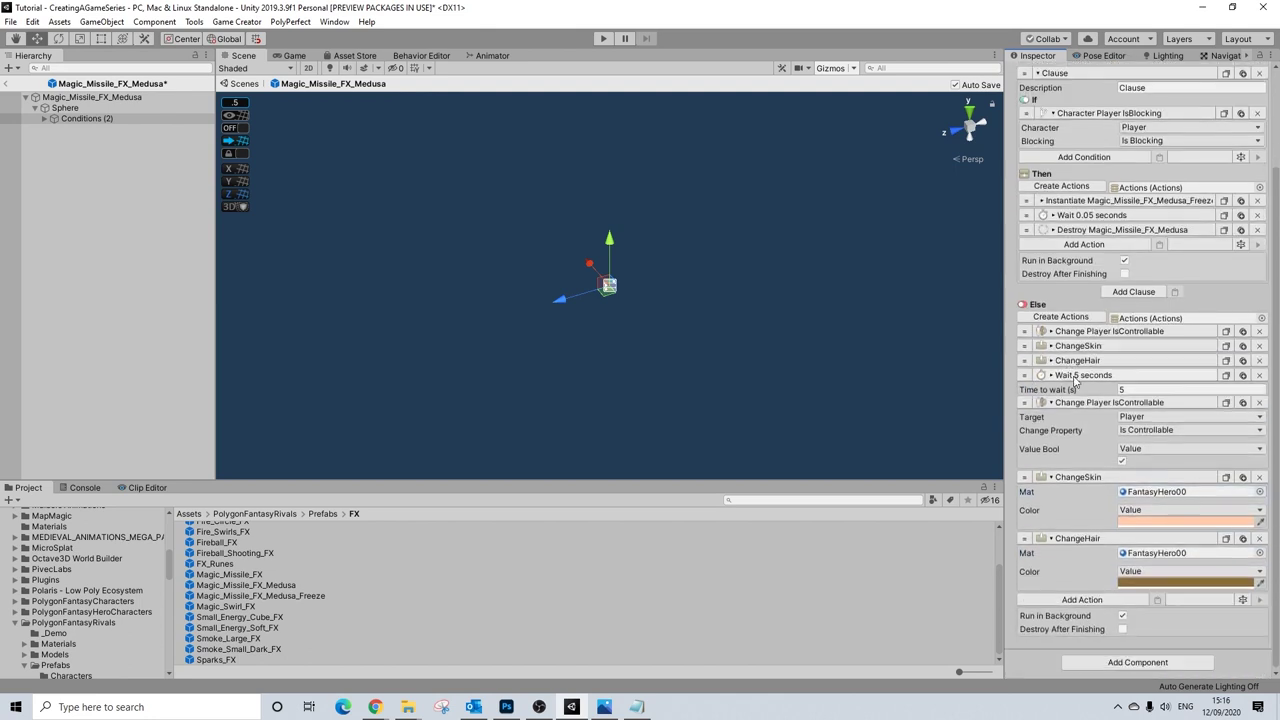
pyautogui.click(1075, 450)
pyautogui.click(1078, 480)
pyautogui.click(1078, 534)
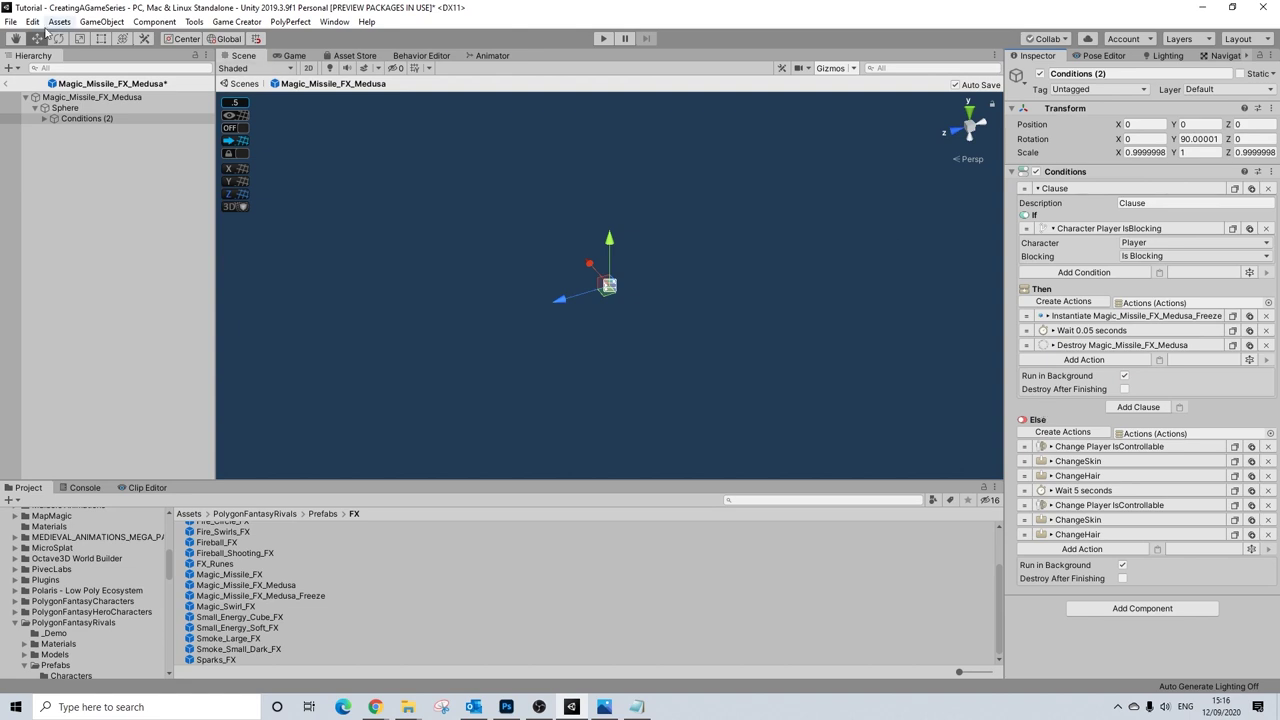
pyautogui.click(10, 21)
pyautogui.click(40, 70)
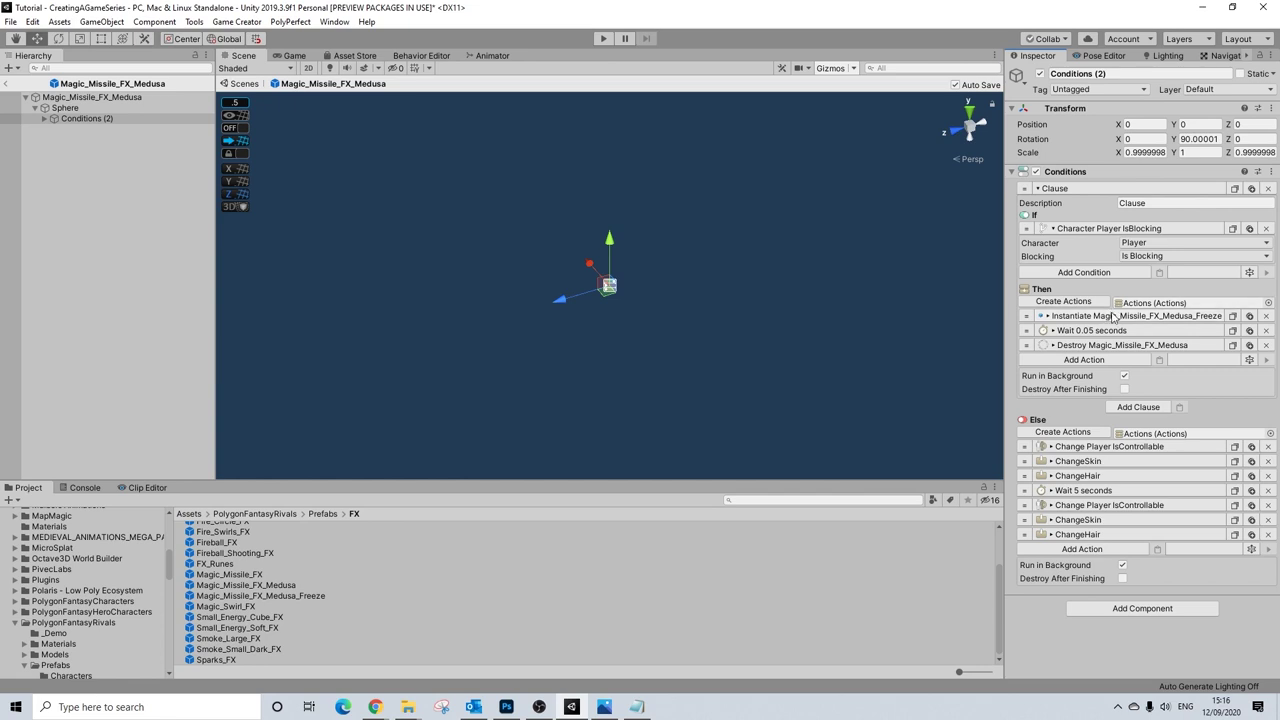
# - Open the Magic_Missile_FX_Medusa_Freeze prefab and examine its Trigger, Actions and Particle System settings
pyautogui.doubleClick(260, 596)
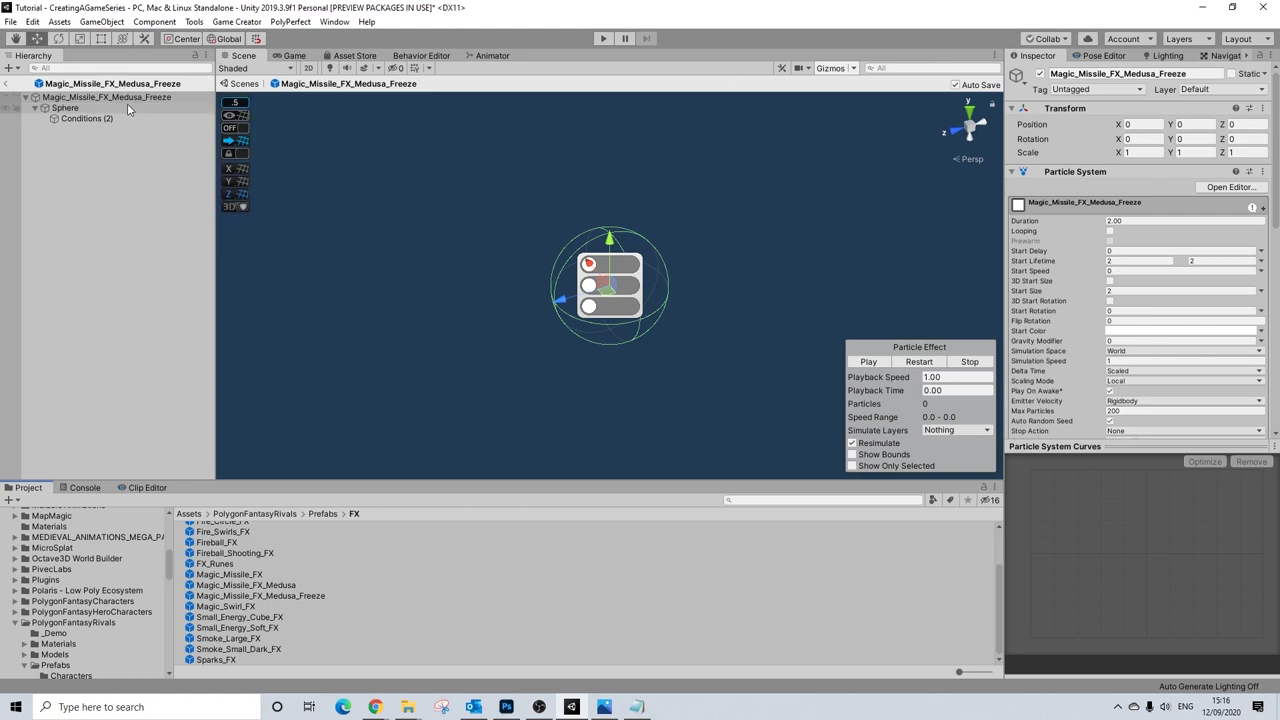
pyautogui.scroll(-15, 1115, 256)
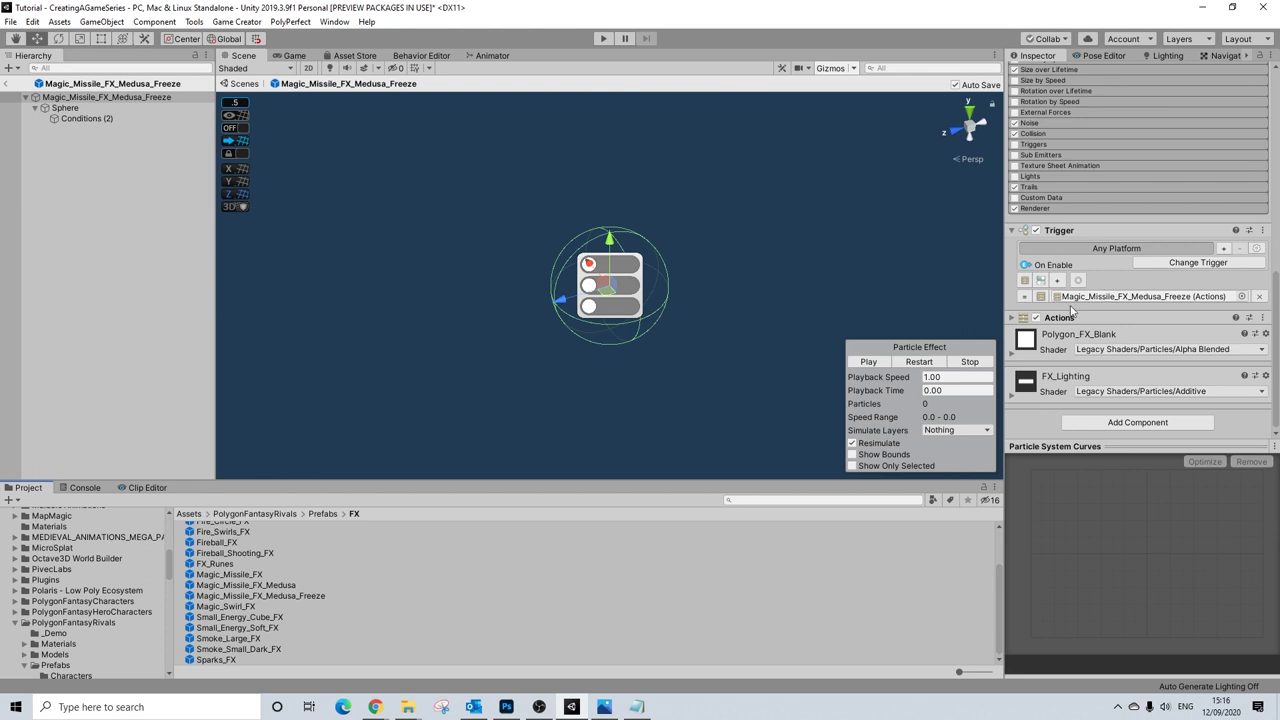
pyautogui.click(1100, 317)
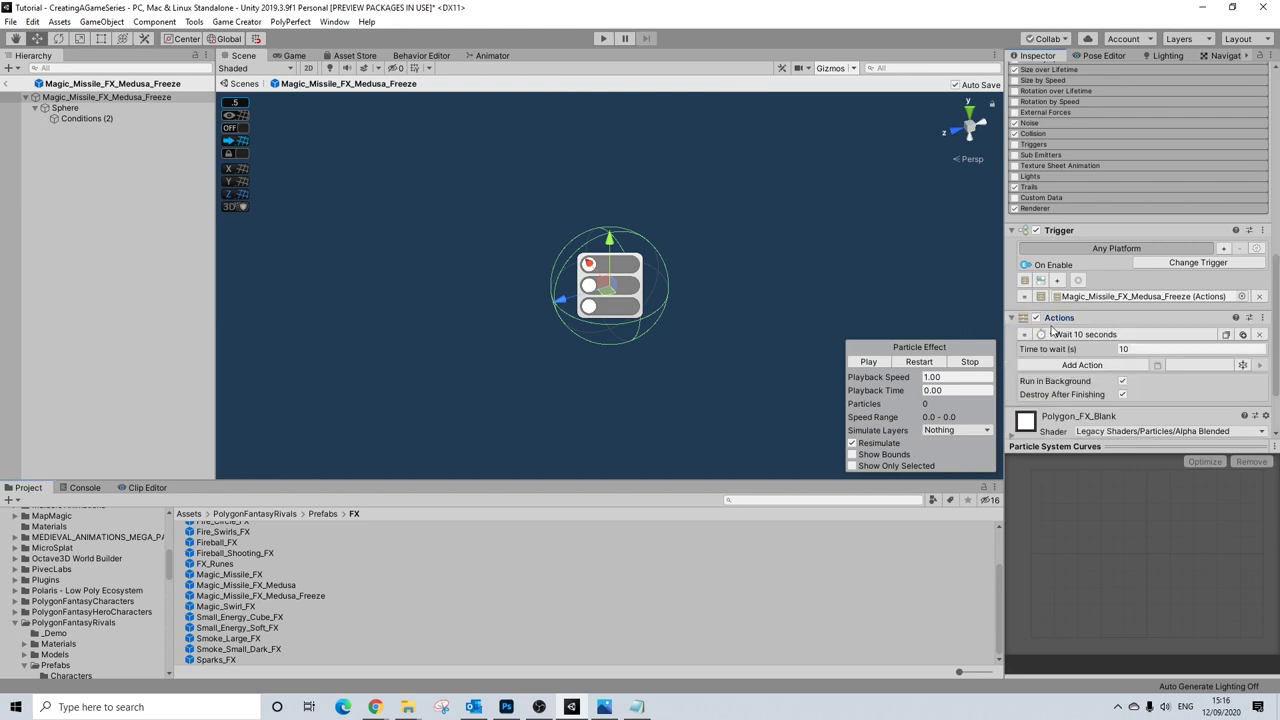
pyautogui.click(1056, 318)
pyautogui.click(1058, 231)
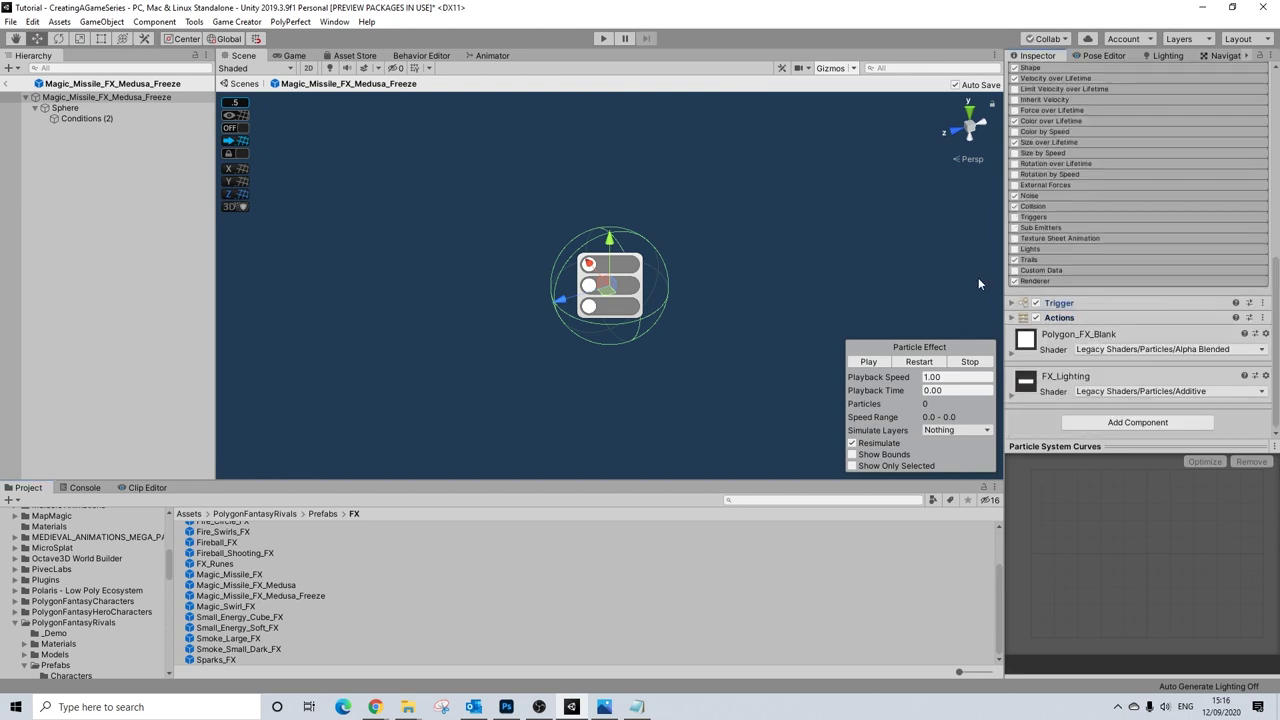
pyautogui.scroll(10, 1140, 250)
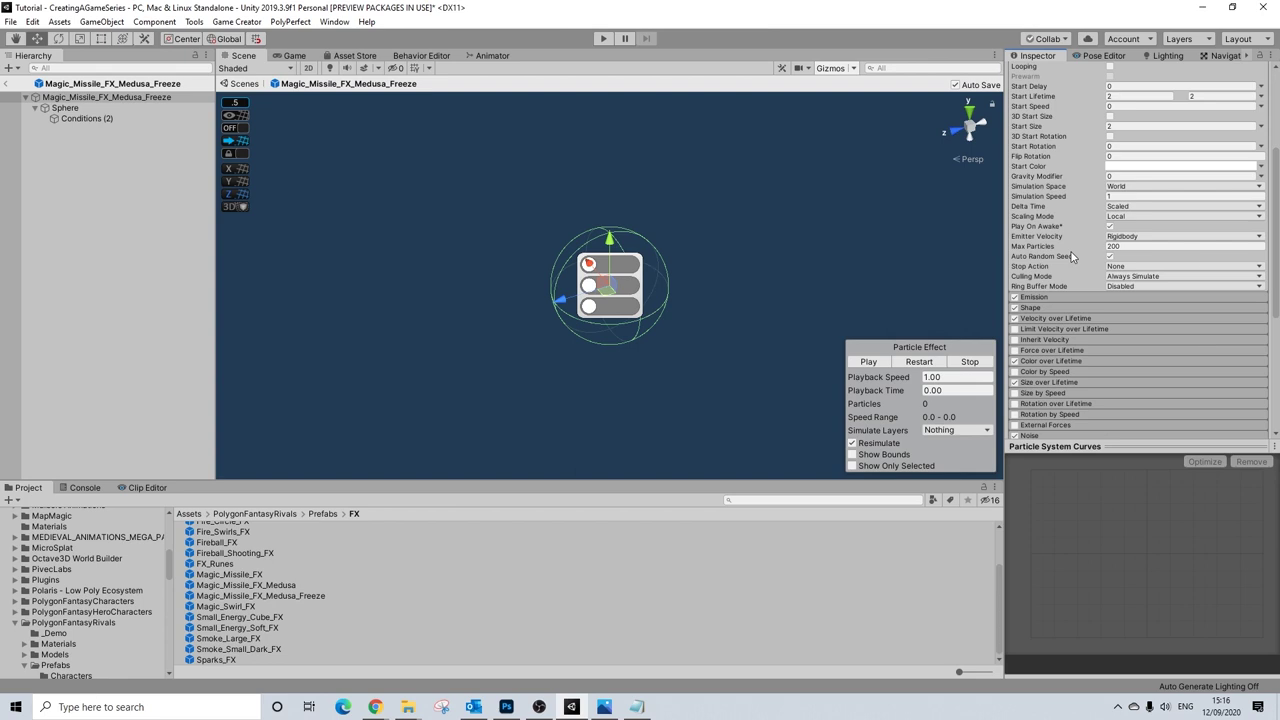
# - Assign the MedusaFreeze tag to the Sphere object in the Magic_Missile_FX_Medusa_Freeze prefab
pyautogui.click(64, 107)
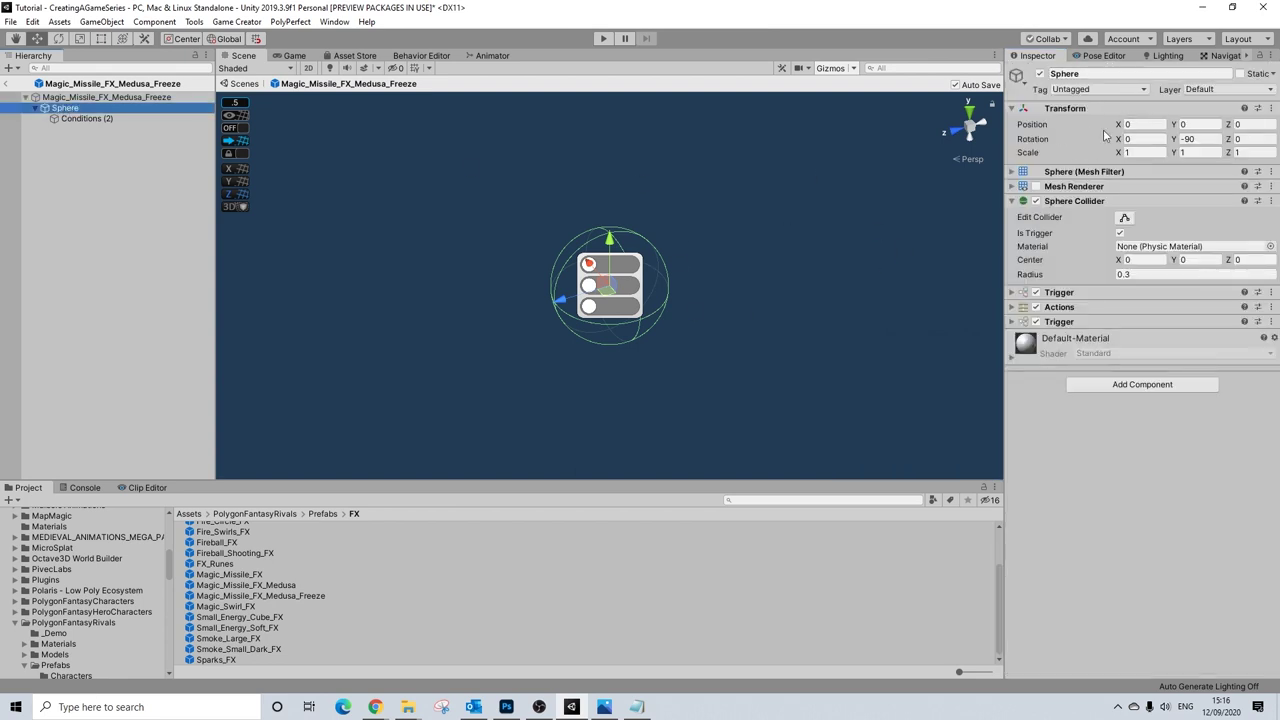
pyautogui.click(1083, 90)
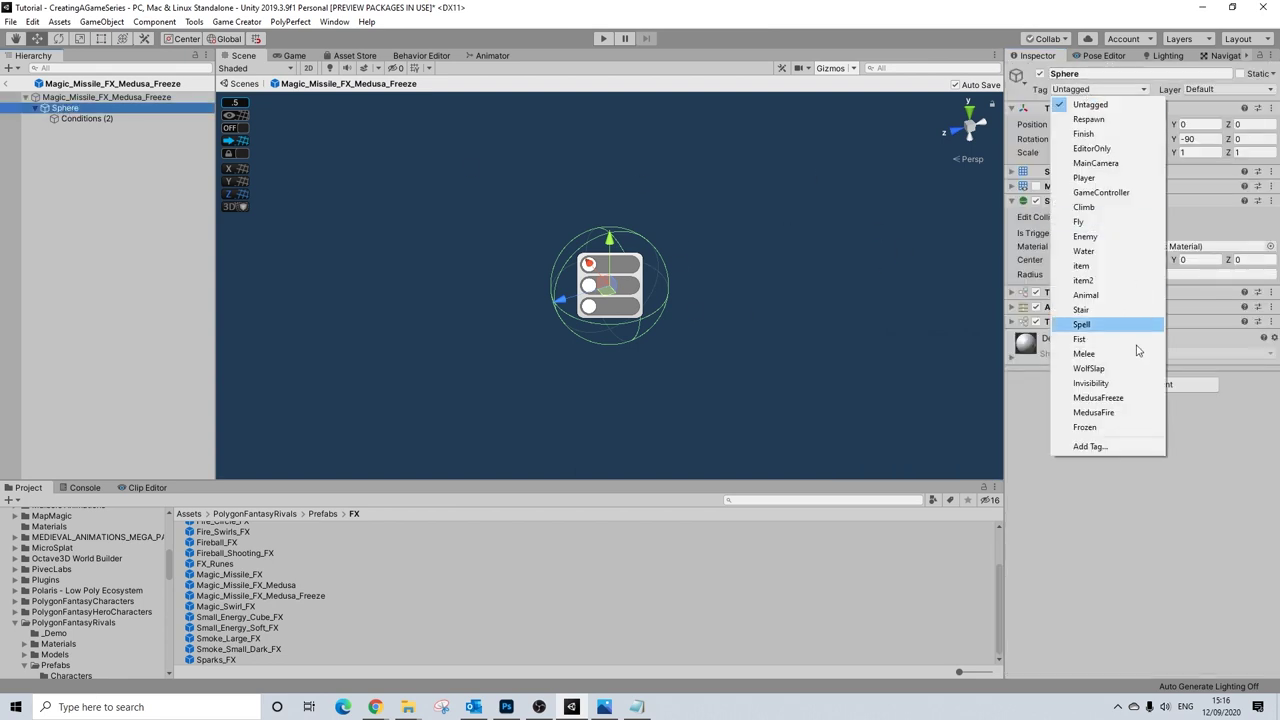
pyautogui.click(1098, 398)
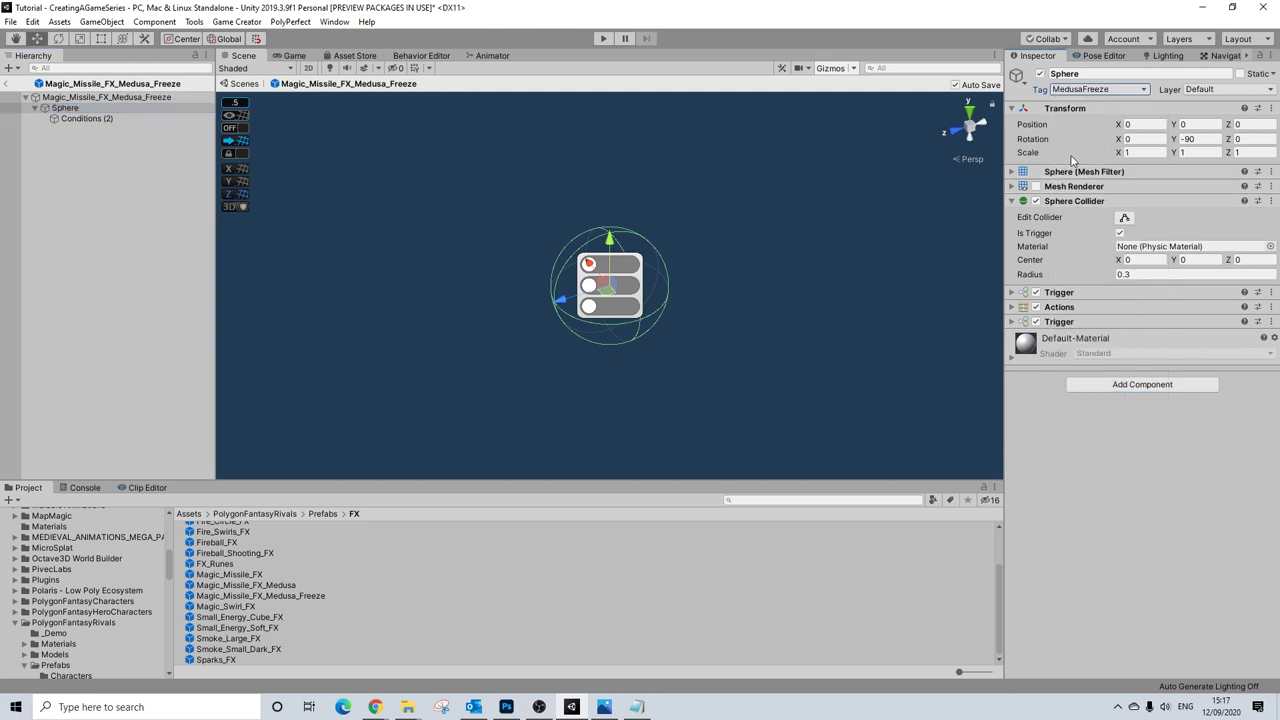
# - Check the Sphere's Trigger and Actions components, and remove the second Trigger, the On Tag Enter one that calls Conditions (2)
pyautogui.click(1060, 292)
pyautogui.click(1059, 380)
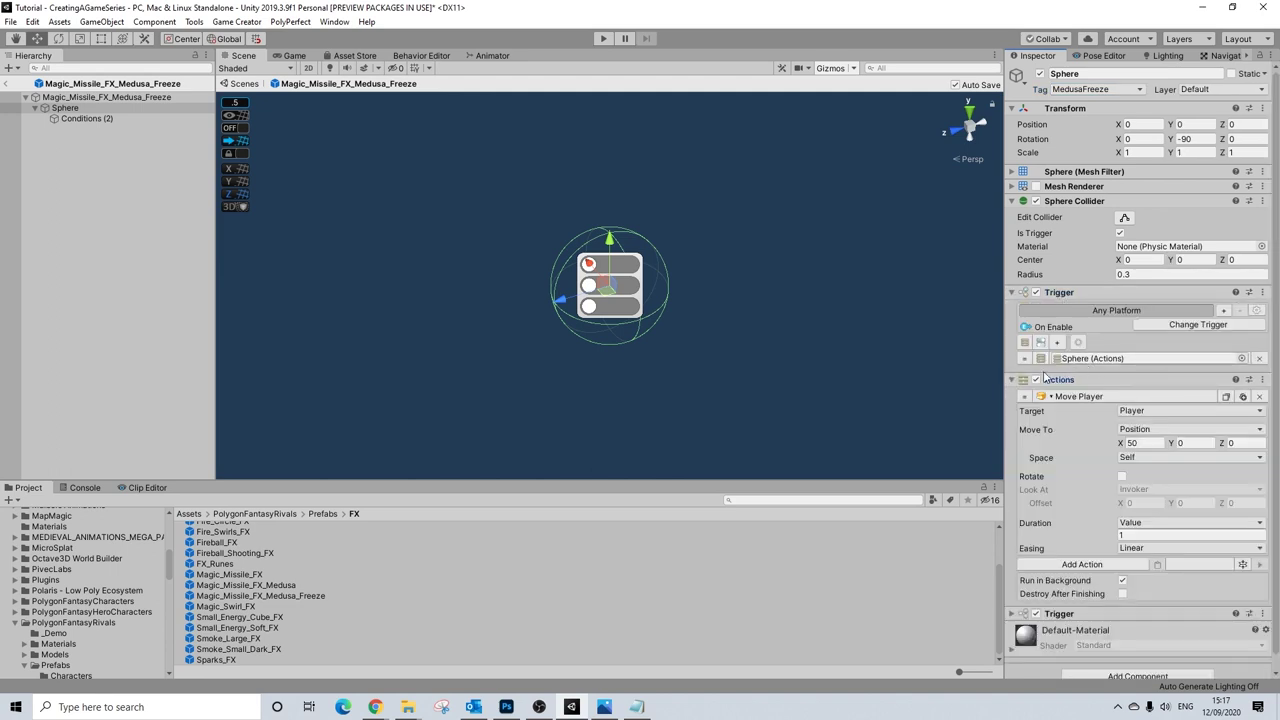
pyautogui.click(1062, 293)
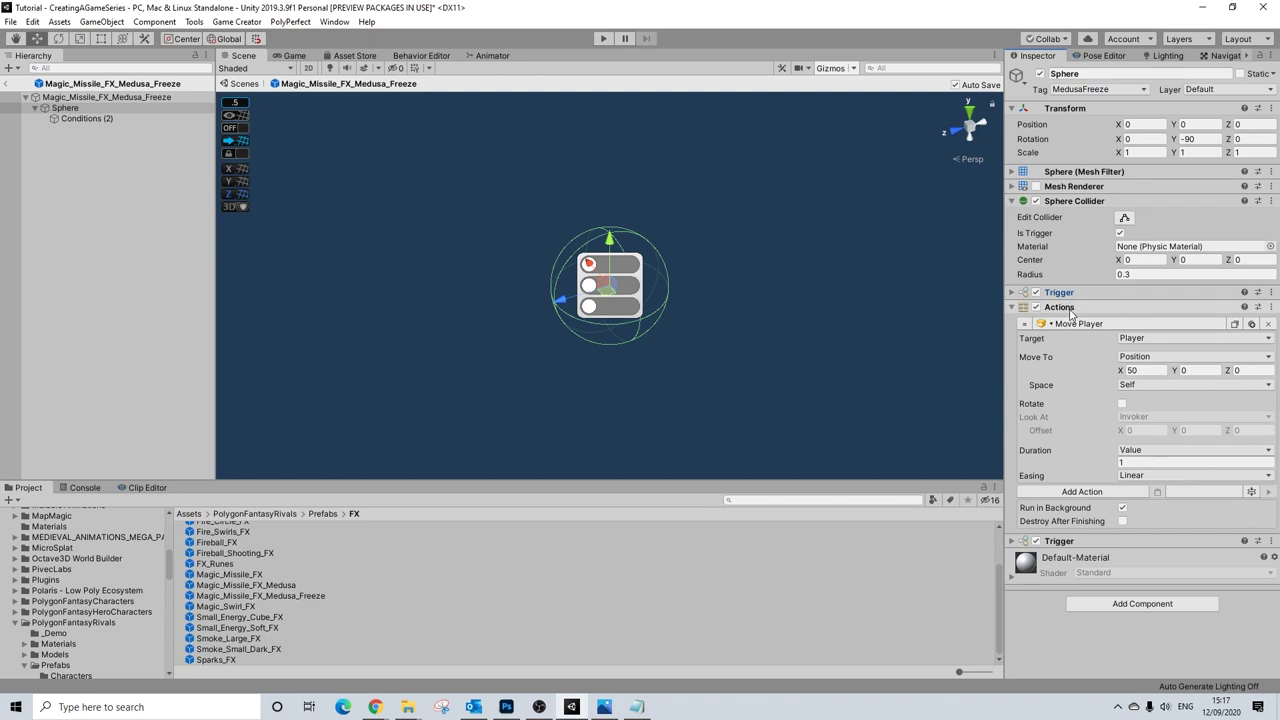
pyautogui.click(1068, 308)
pyautogui.click(1070, 321)
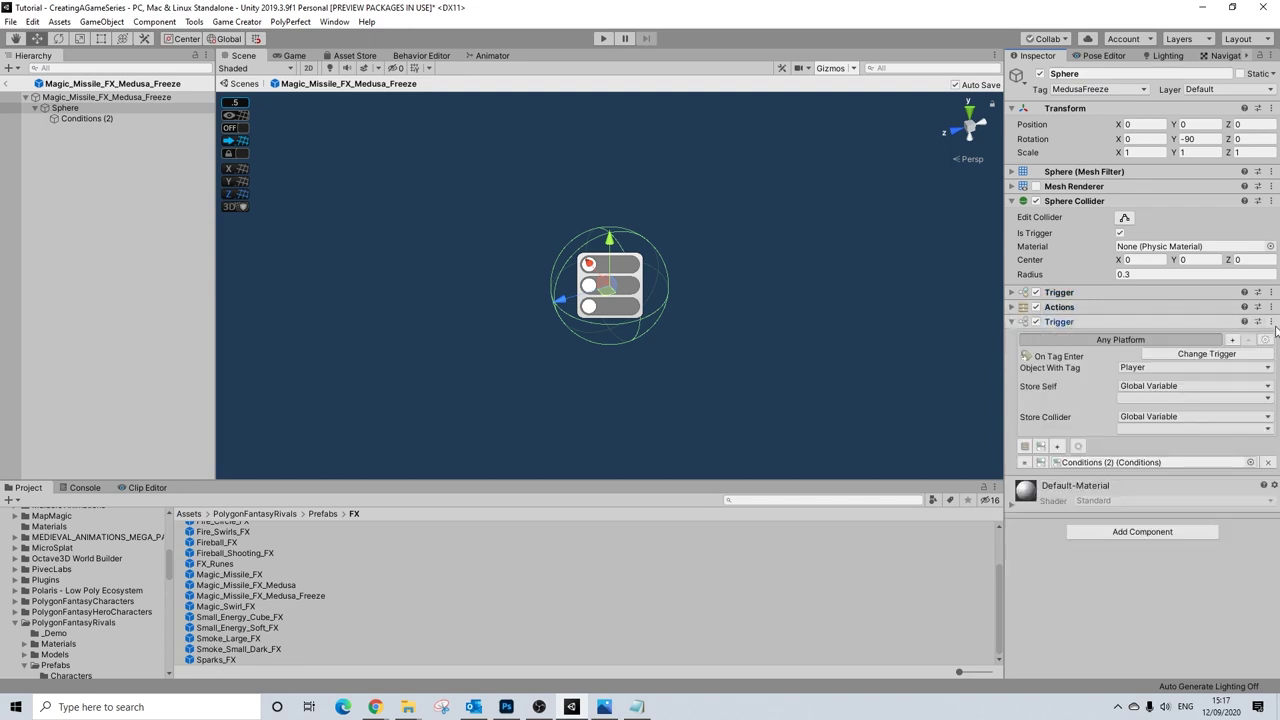
pyautogui.click(1271, 322)
pyautogui.click(1186, 352)
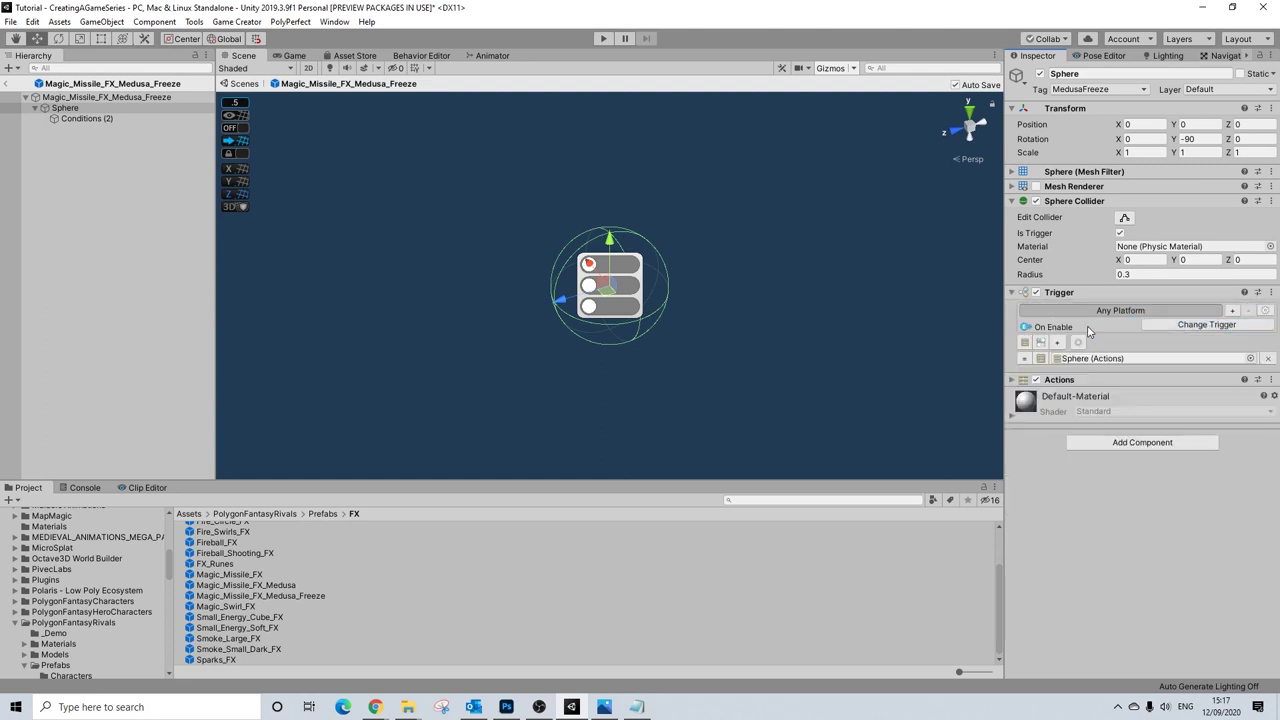
# - Delete the Conditions (2) object under the Sphere in the freeze prefab
pyautogui.click(1066, 382)
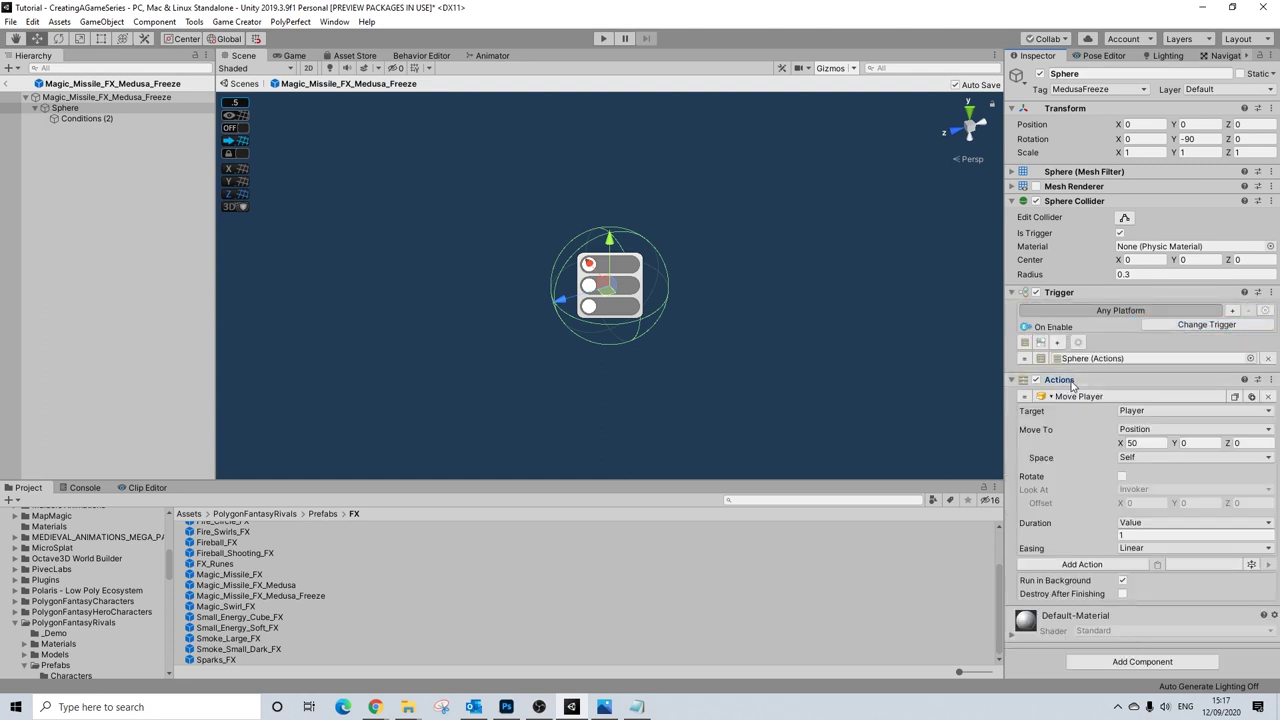
pyautogui.click(1071, 385)
pyautogui.click(110, 120)
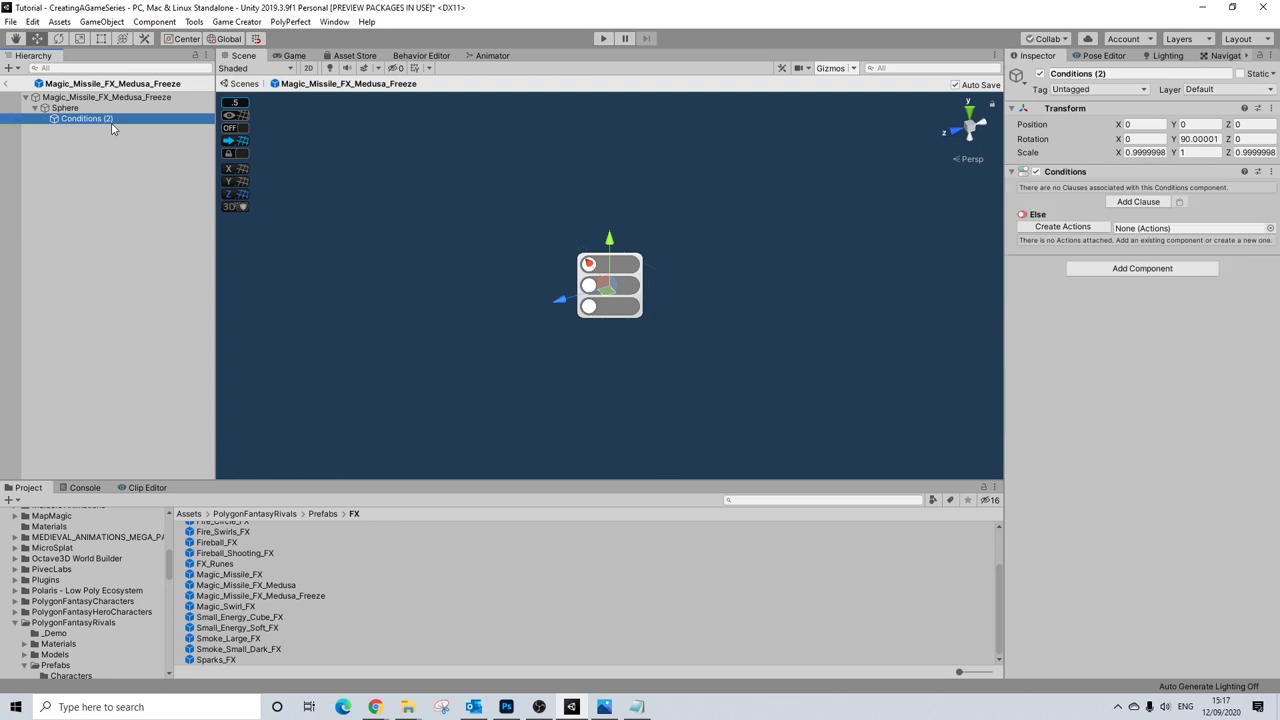
pyautogui.press('Delete')
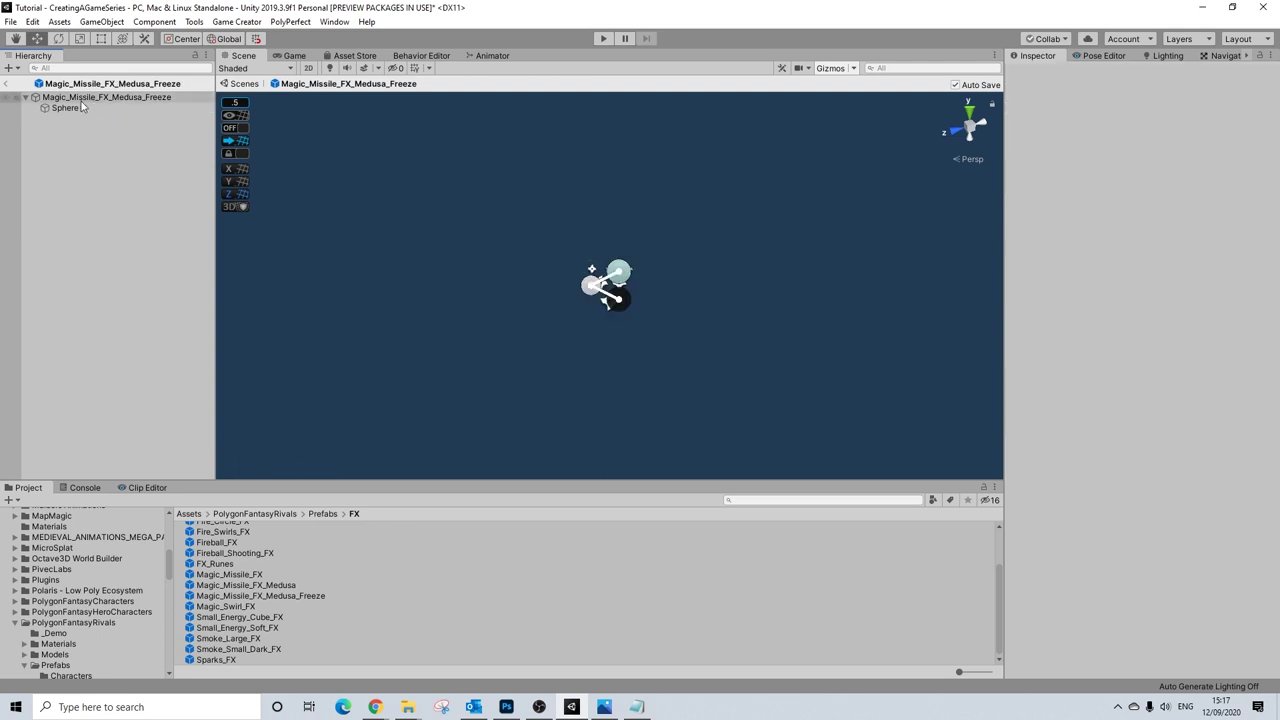
# - Change the Move action's target on the freeze prefab's Sphere from Player to Game Object, and assign the Sphere itself
pyautogui.click(78, 99)
pyautogui.click(80, 108)
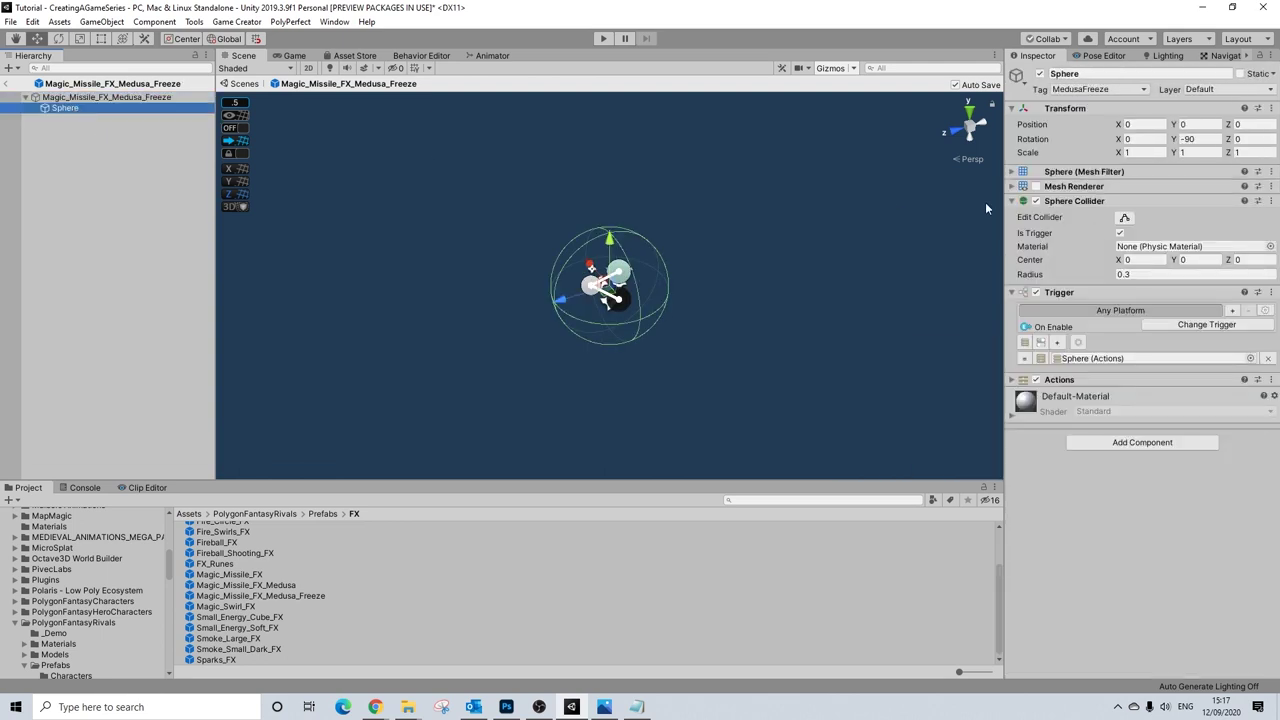
pyautogui.click(1075, 380)
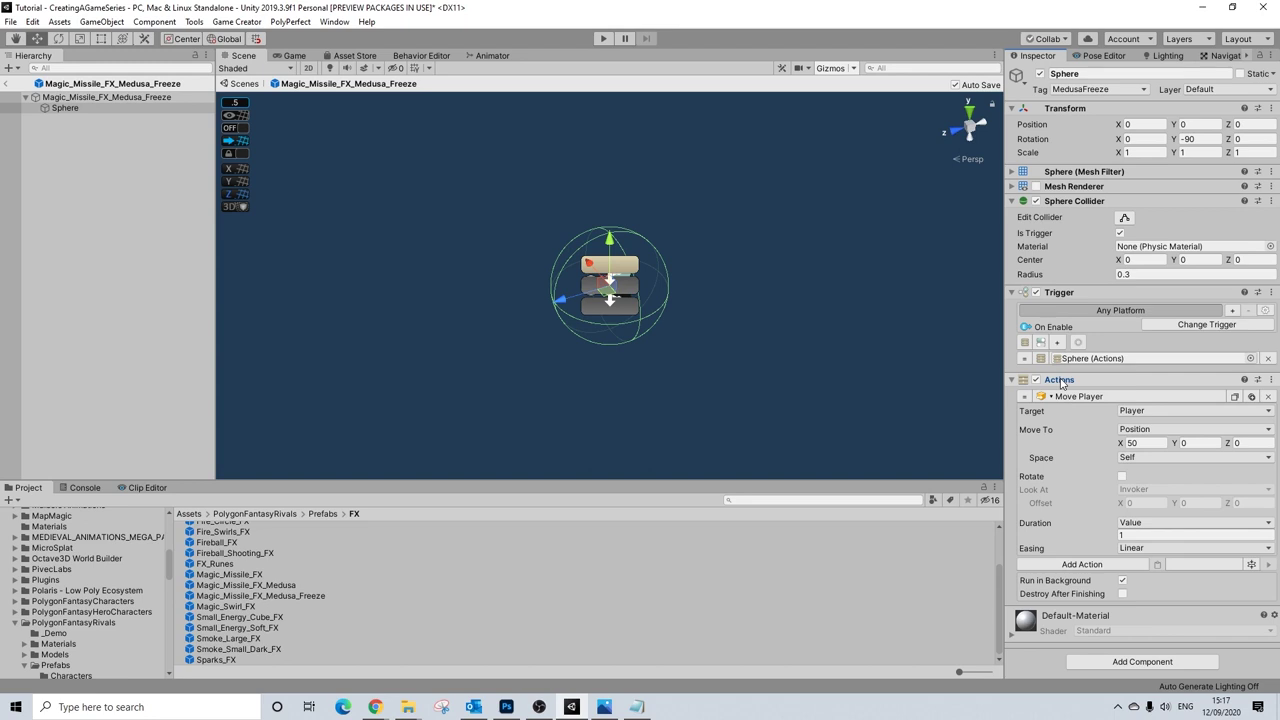
pyautogui.click(1145, 411)
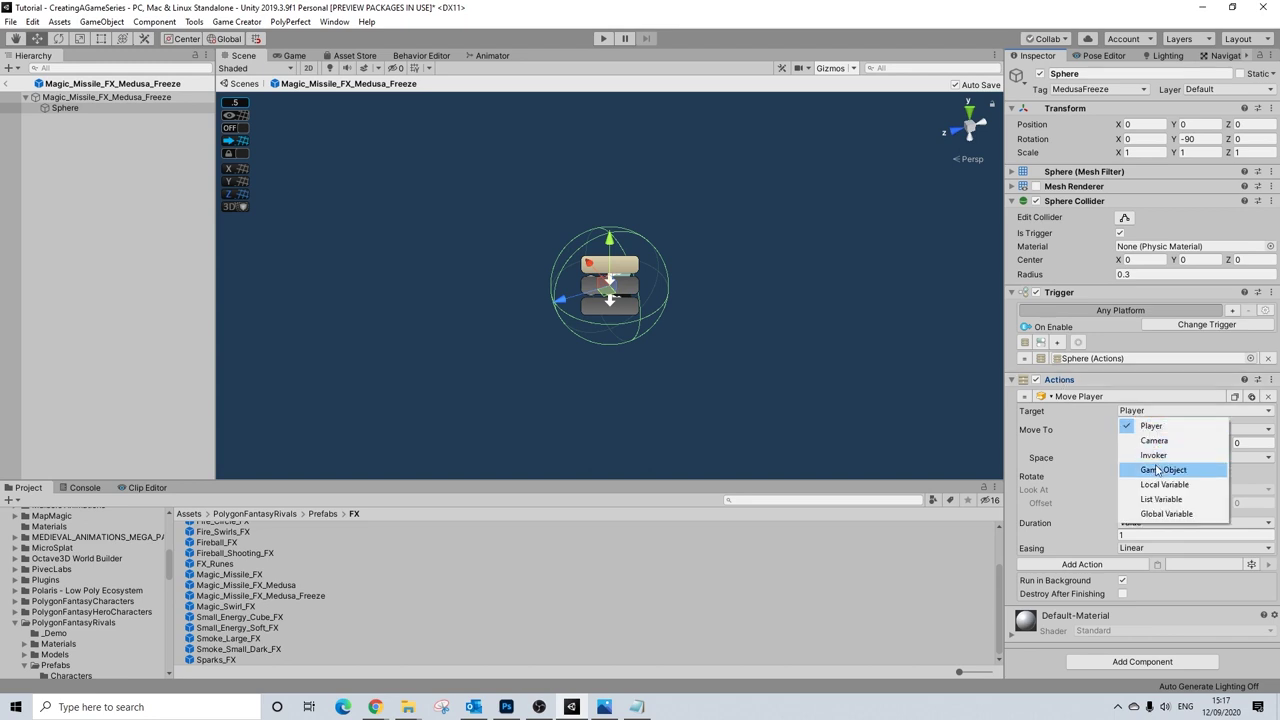
pyautogui.click(1158, 470)
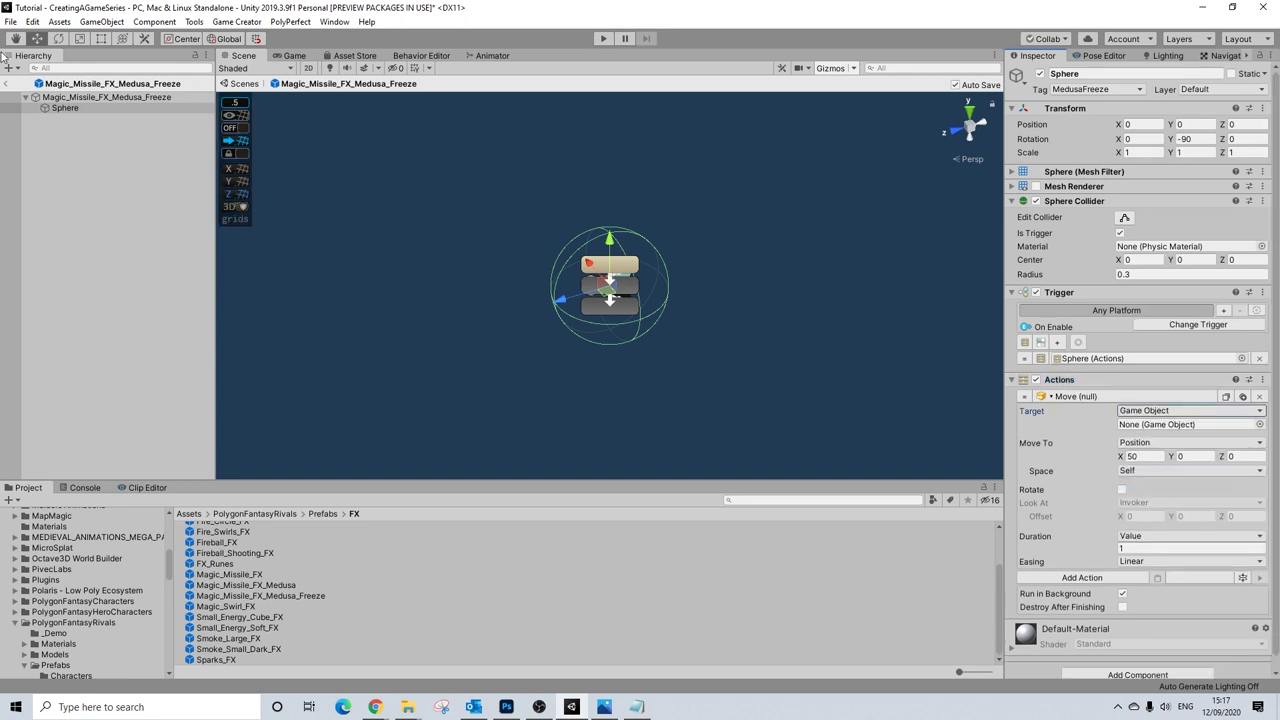
pyautogui.moveTo(76, 114); pyautogui.dragTo(1180, 424)
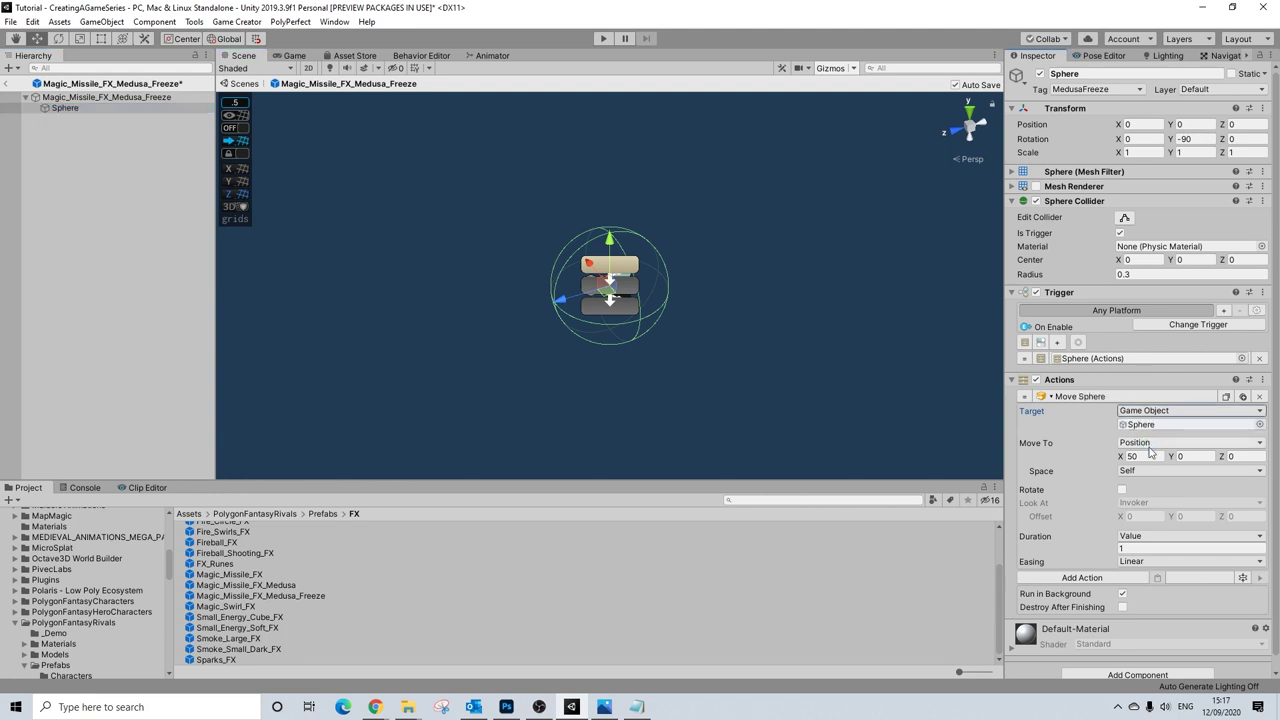
# - Open the Magic_Missile_FX_Medusa prefab and make its Sphere's Move action target the Sphere as a Game Object
pyautogui.doubleClick(286, 587)
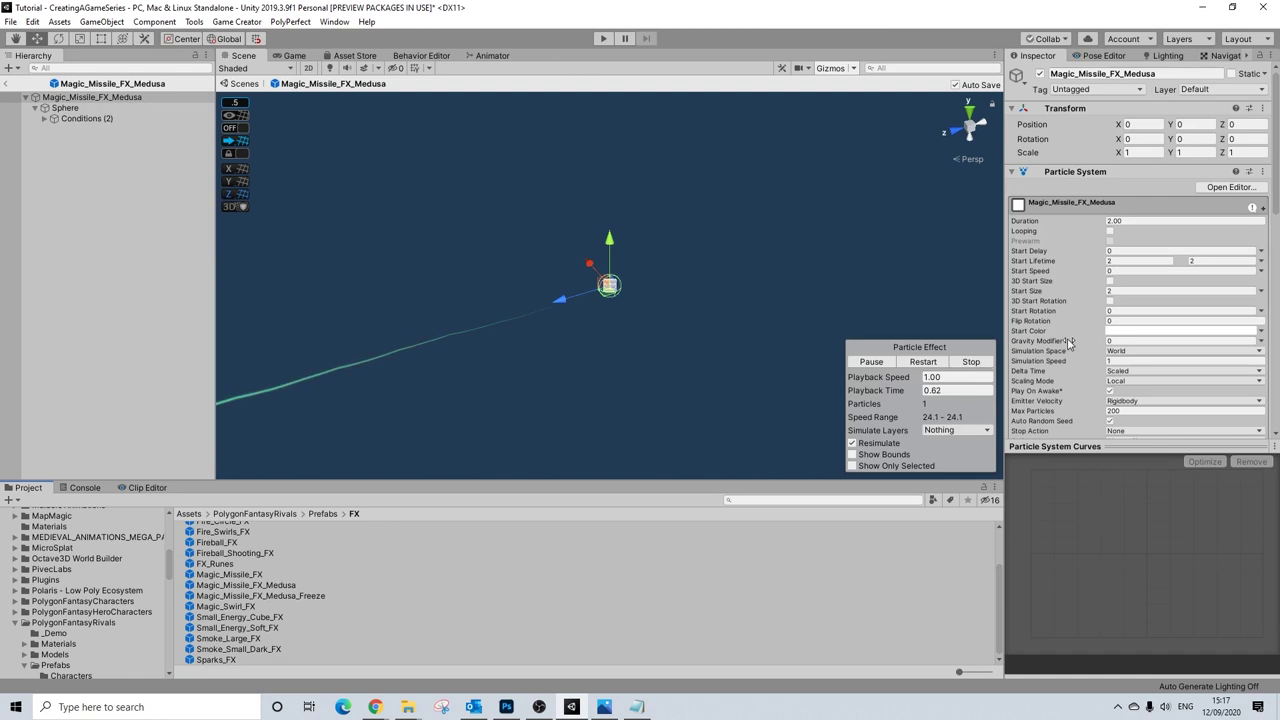
pyautogui.scroll(-10, 1081, 248)
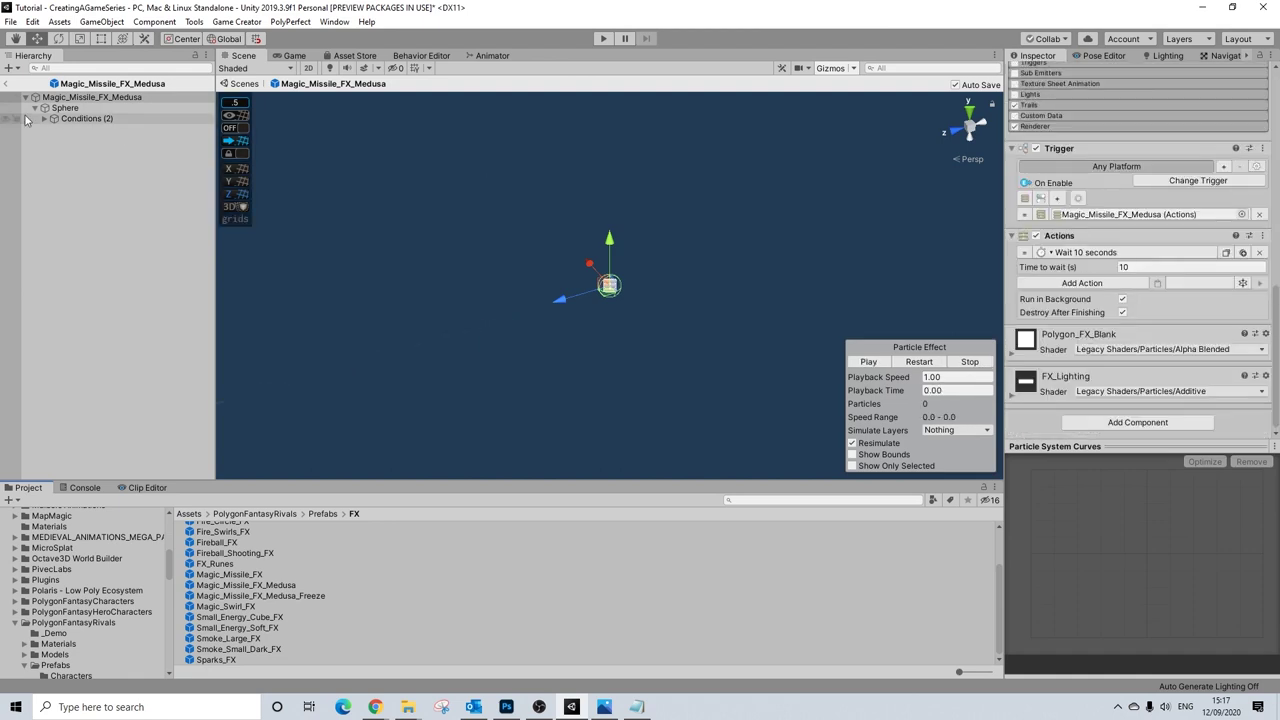
pyautogui.click(65, 107)
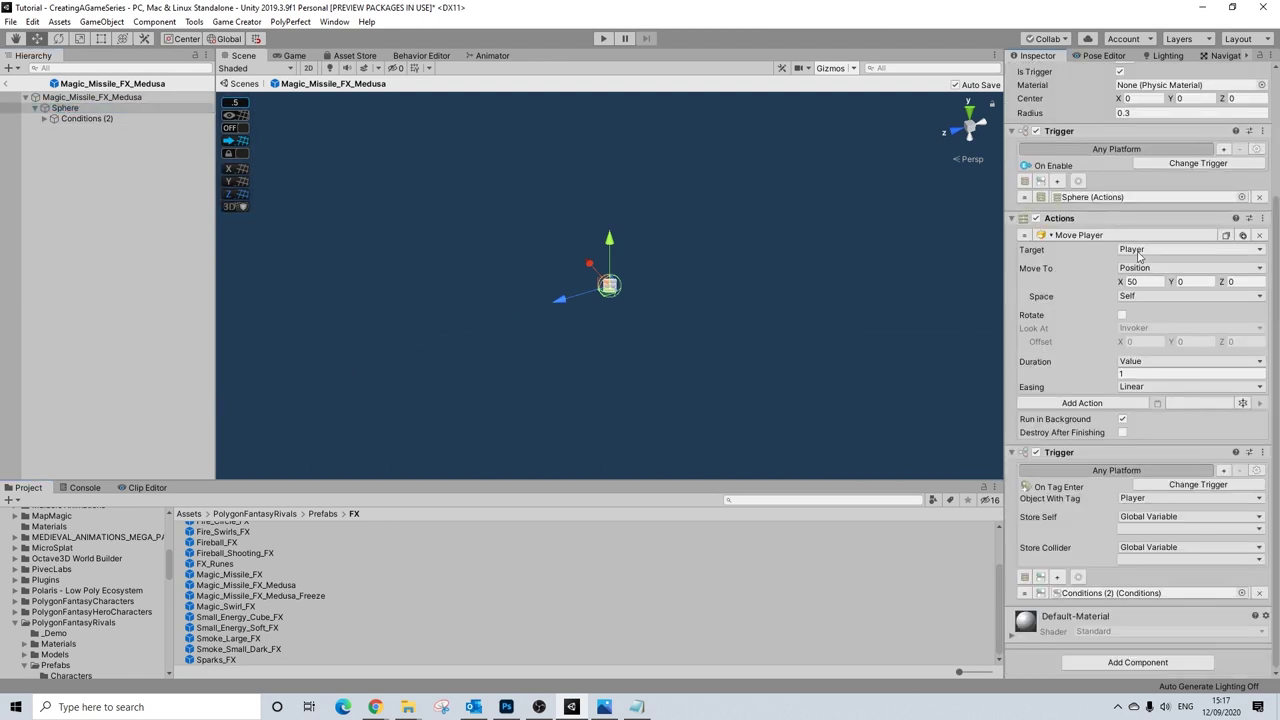
pyautogui.click(1138, 251)
pyautogui.click(1155, 306)
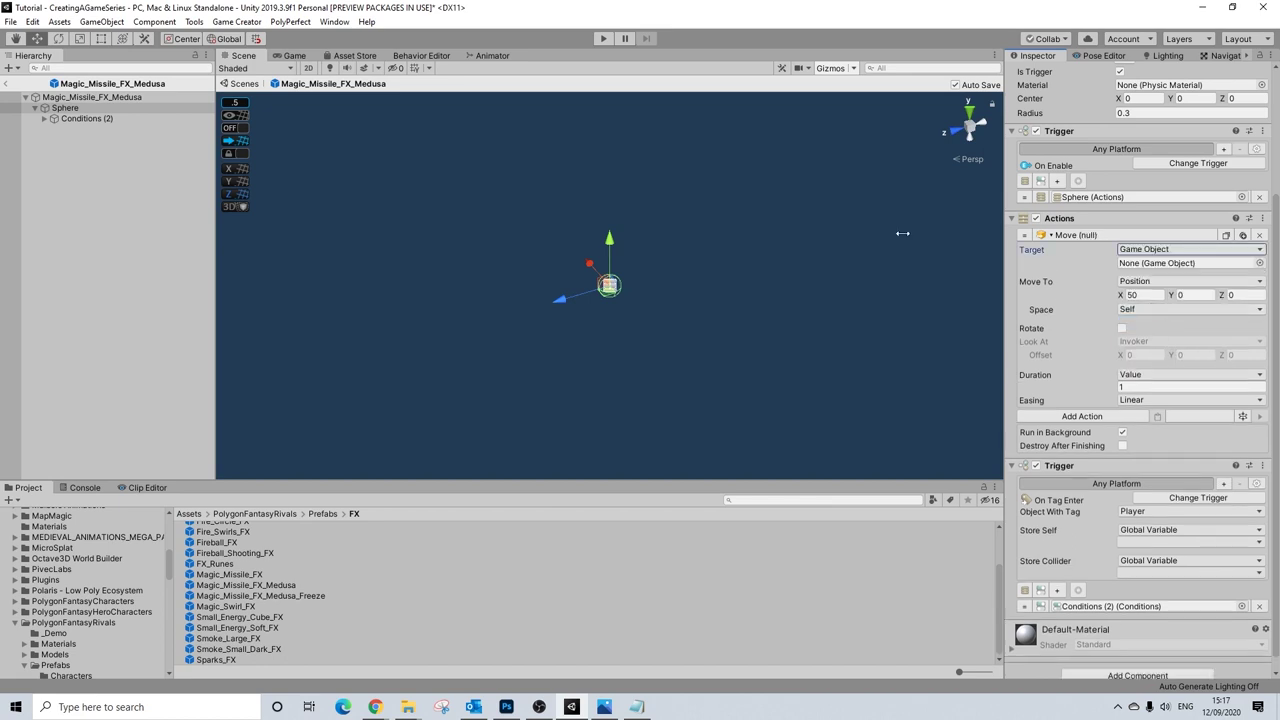
pyautogui.moveTo(65, 108); pyautogui.dragTo(1150, 266)
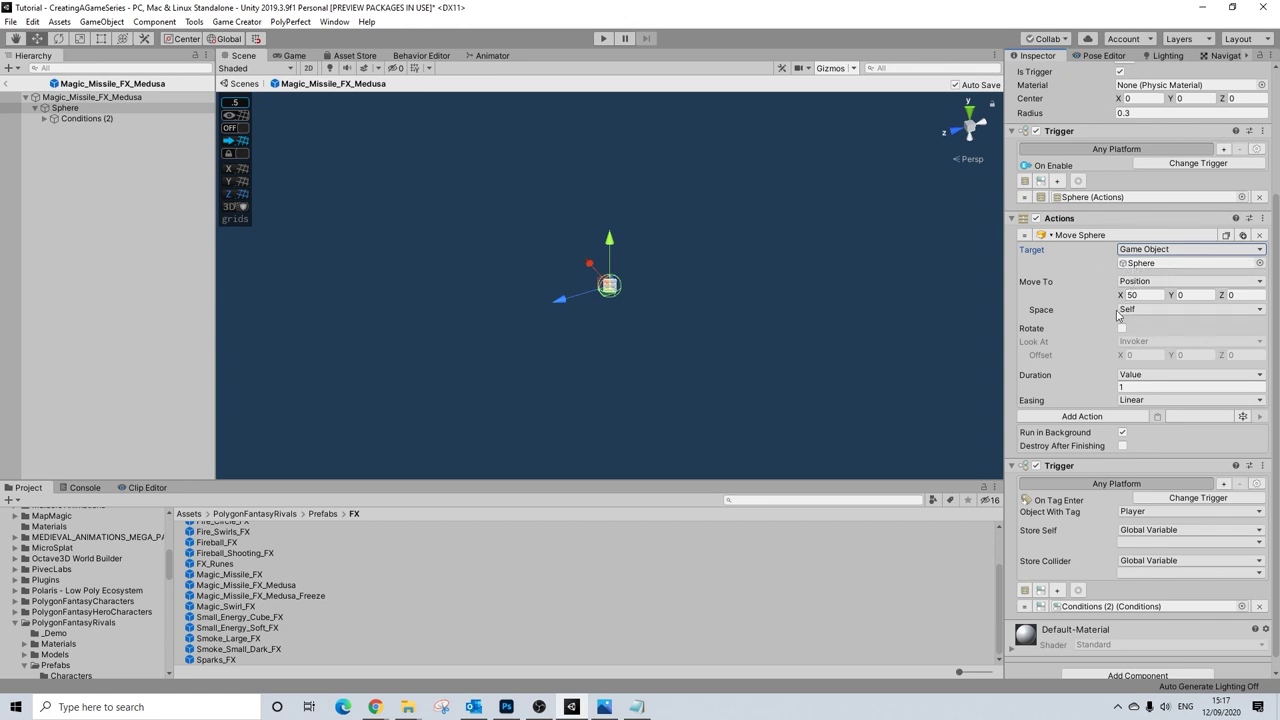
# - Set the Move Sphere action's duration to 2 in Magic_Missile_FX_Medusa, and review the Sphere's remaining component settings
pyautogui.click(1133, 387)
pyautogui.write('2')
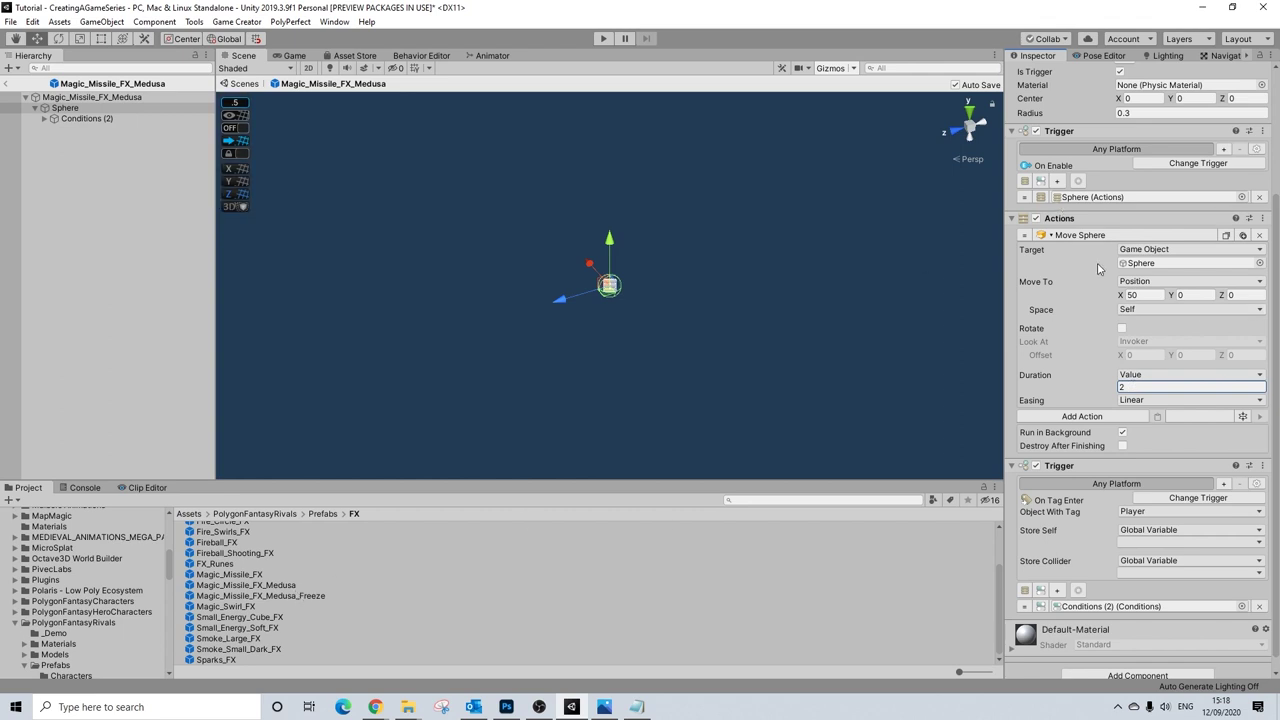
pyautogui.scroll(-1, 1097, 268)
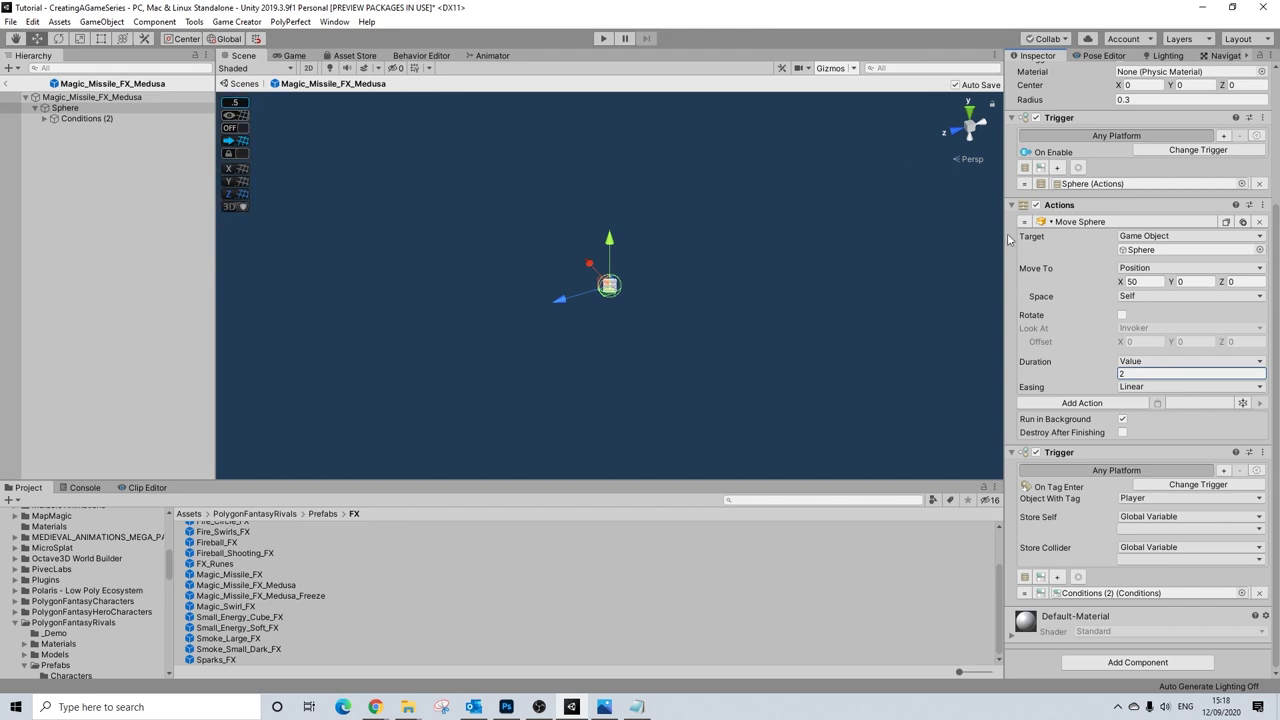
pyautogui.scroll(5, 1100, 305)
pyautogui.scroll(-3, 1122, 360)
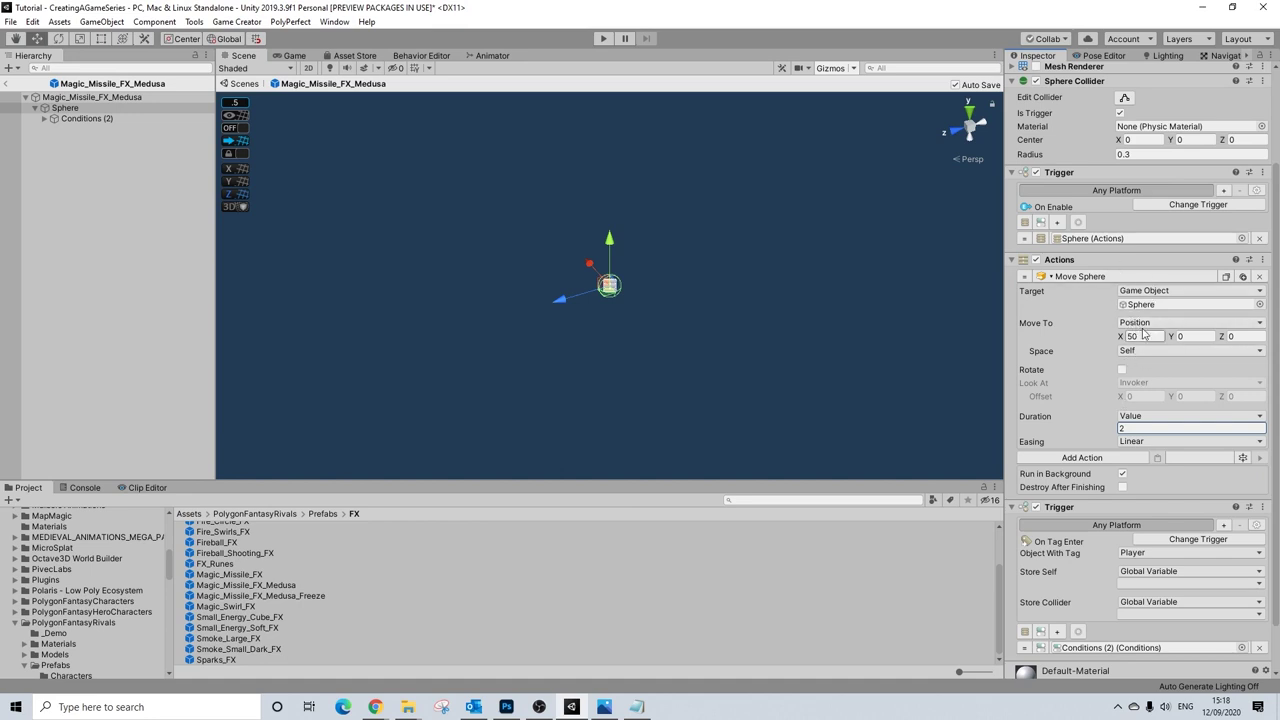
# - Set the Move Sphere action's duration to 2 on the Sphere in Magic_Missile_FX_Medusa_Freeze, and return to the main scene
pyautogui.doubleClick(300, 596)
pyautogui.scroll(-8, 1185, 320)
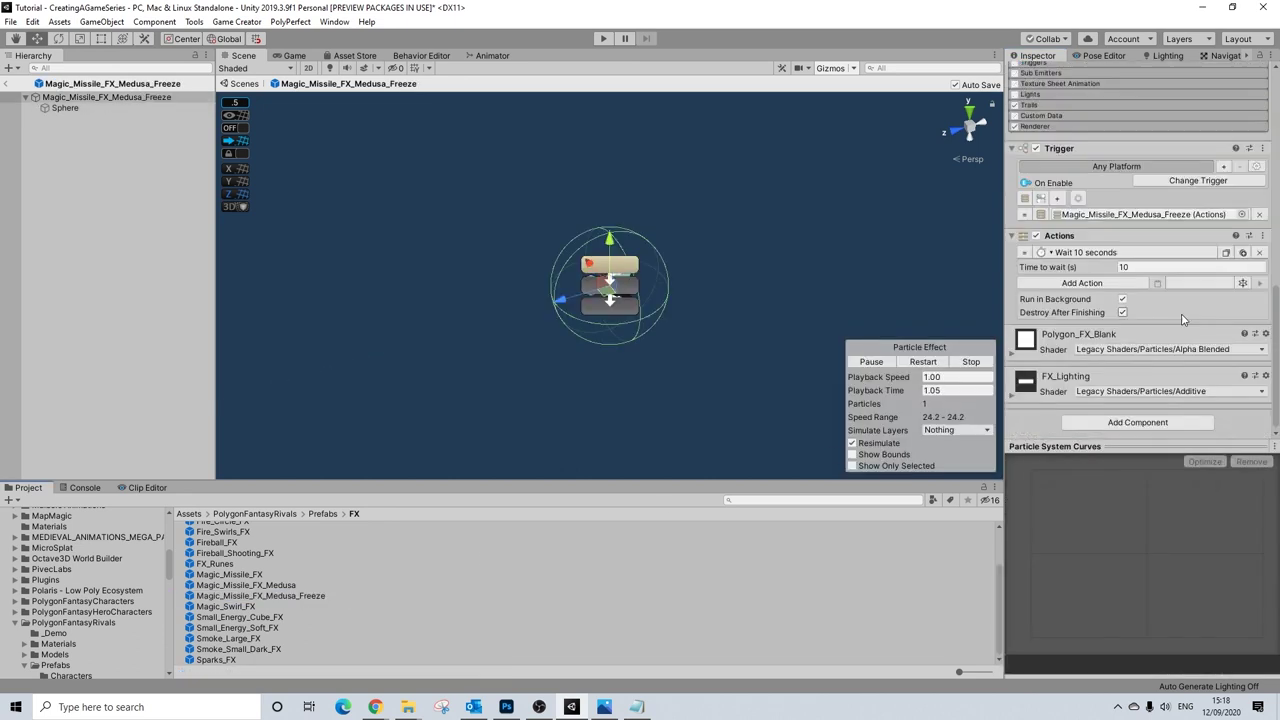
pyautogui.click(66, 108)
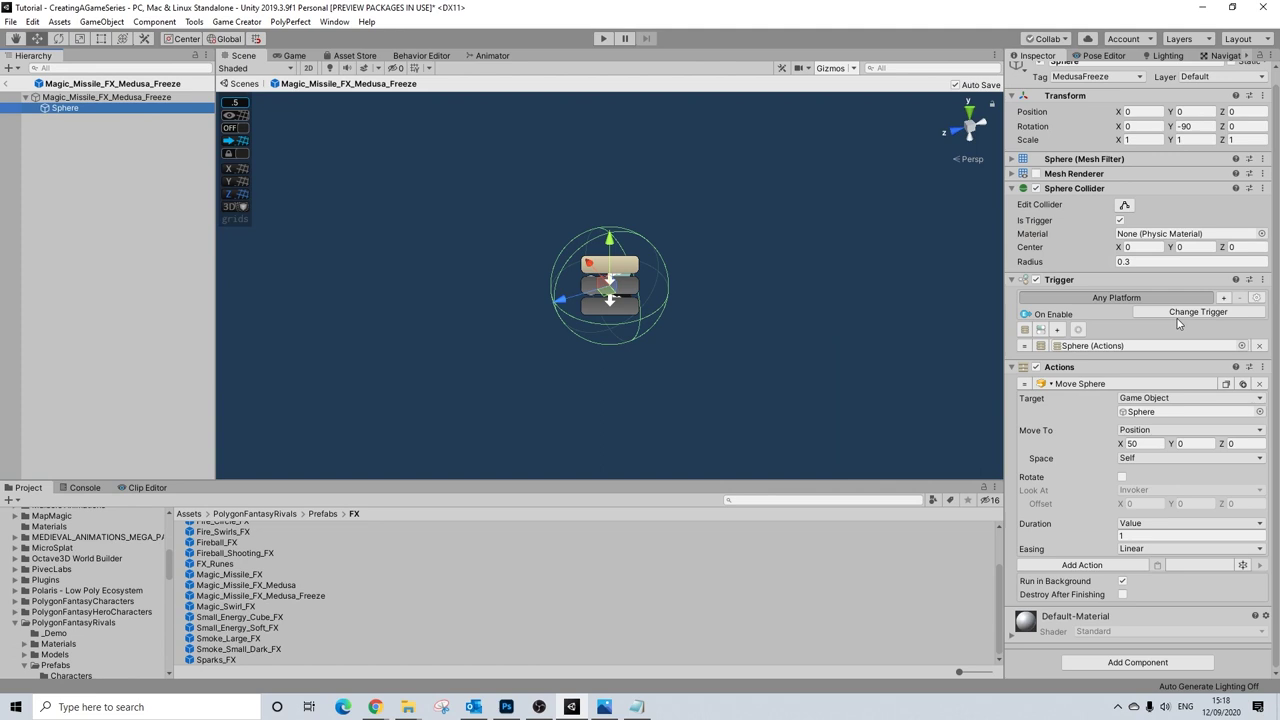
pyautogui.click(1137, 535)
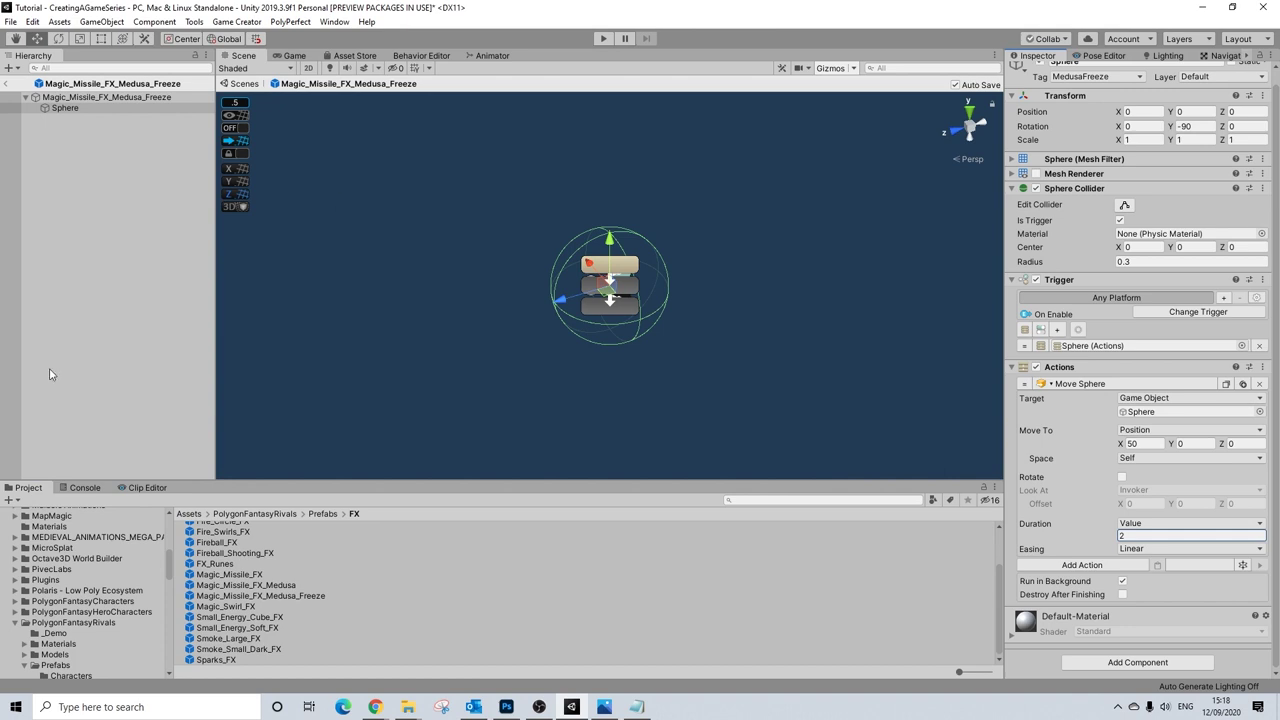
pyautogui.click(19, 89)
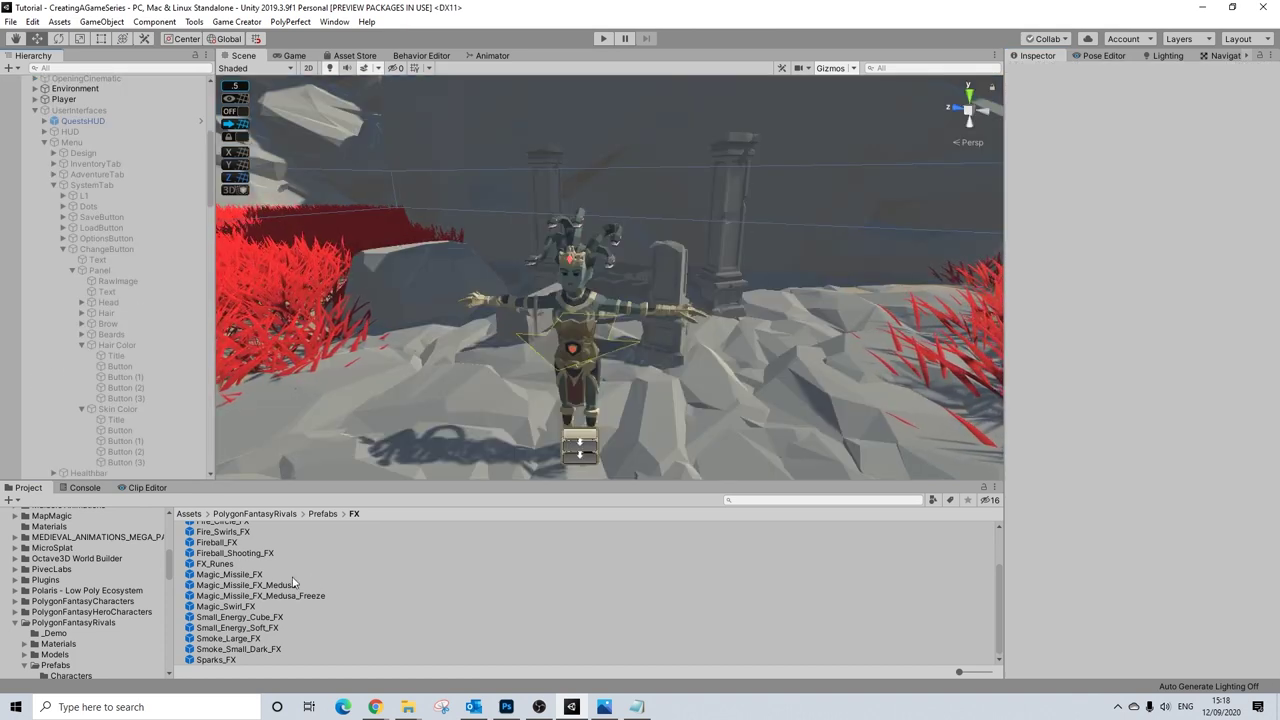
# - Collapse the PolygonFantasyRivals folder and open the Prefabs folder of PolygonParticleFX in the project assets
pyautogui.scroll(-2, 90, 603)
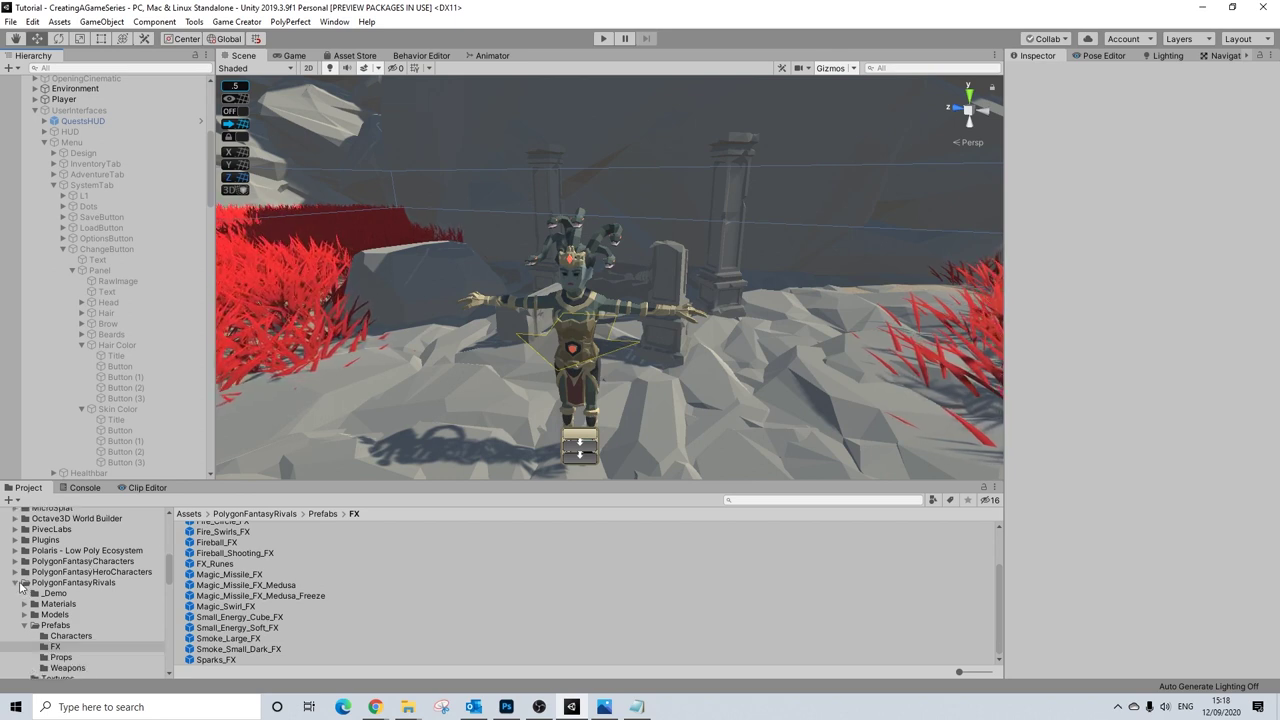
pyautogui.click(20, 584)
pyautogui.click(20, 584)
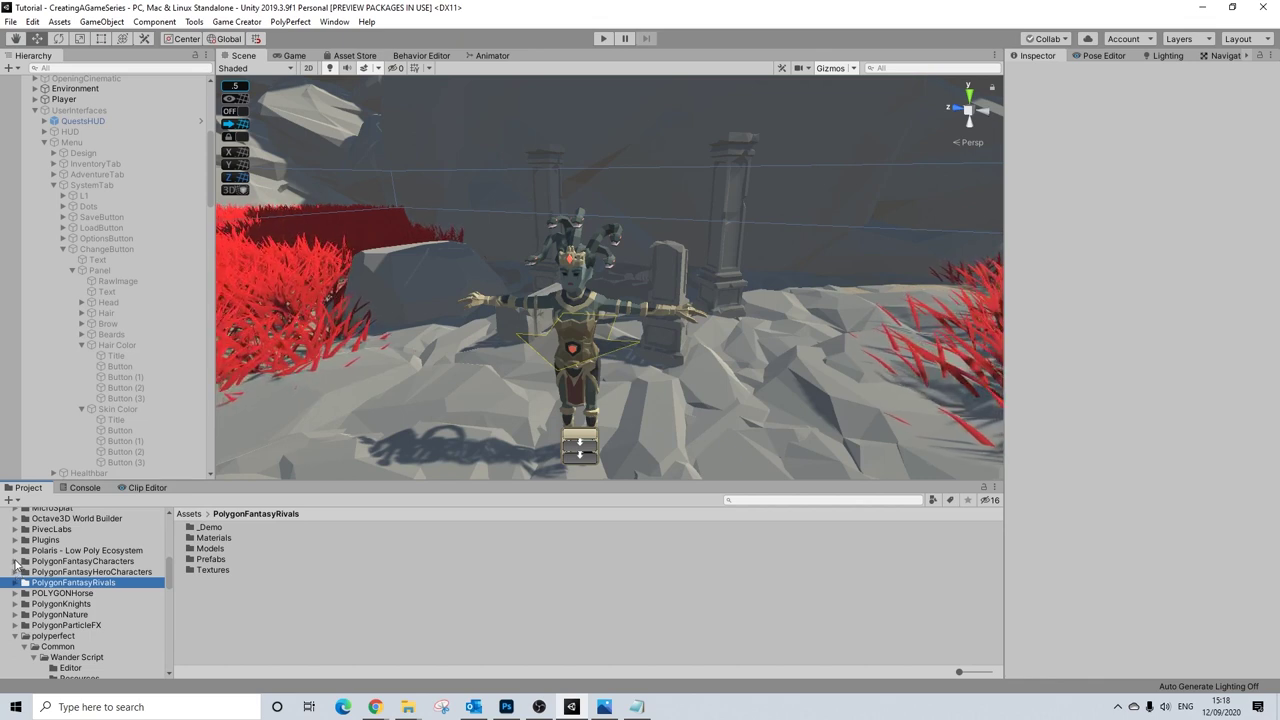
pyautogui.click(94, 626)
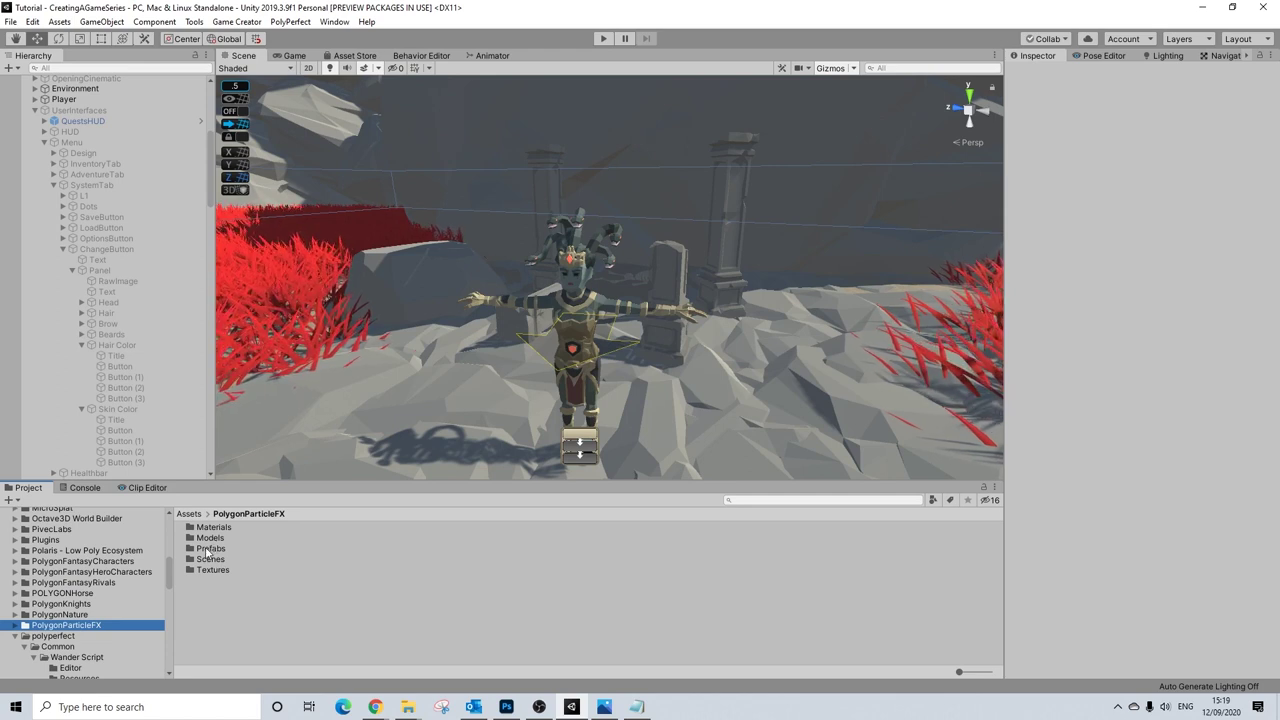
pyautogui.doubleClick(208, 548)
pyautogui.scroll(-10, 838, 527)
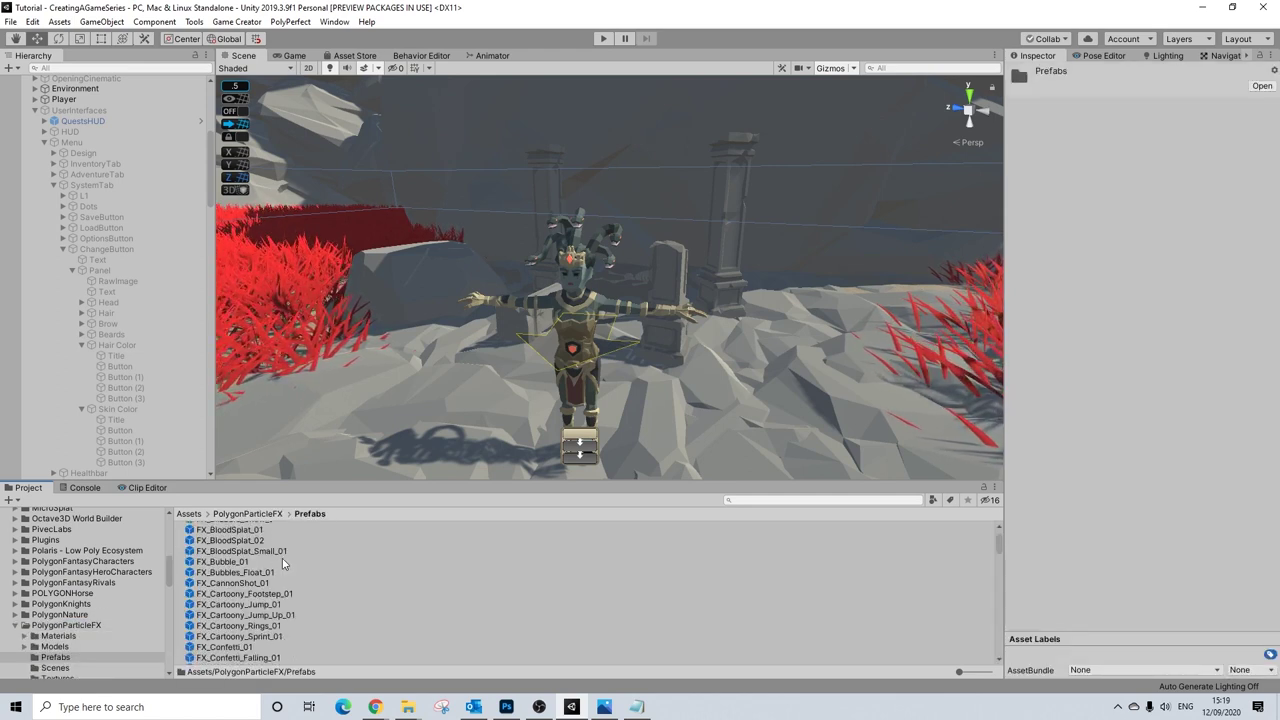
# - Search for "fire" within the Prefabs folder only, and open the FX_Fireball_Shooting_Straight_02 prefab
pyautogui.click(760, 499)
pyautogui.write('fire')
pyautogui.scroll(-6, 290, 551)
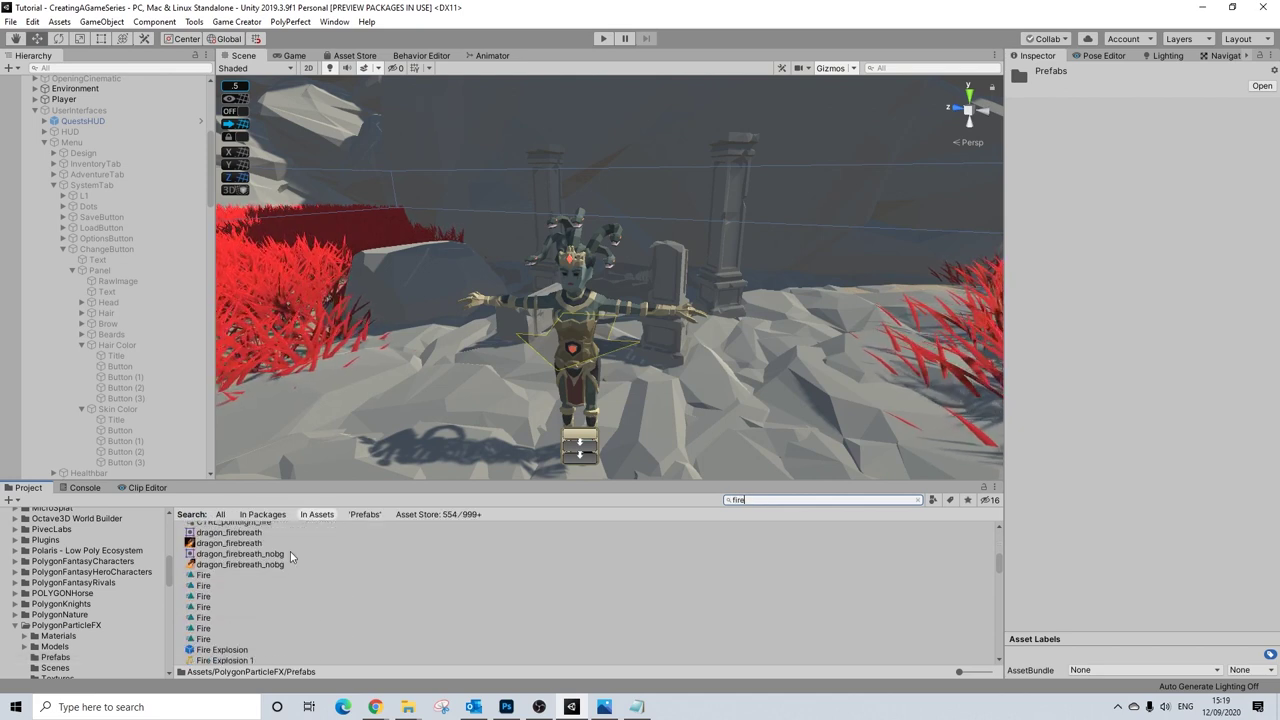
pyautogui.scroll(-3, 294, 562)
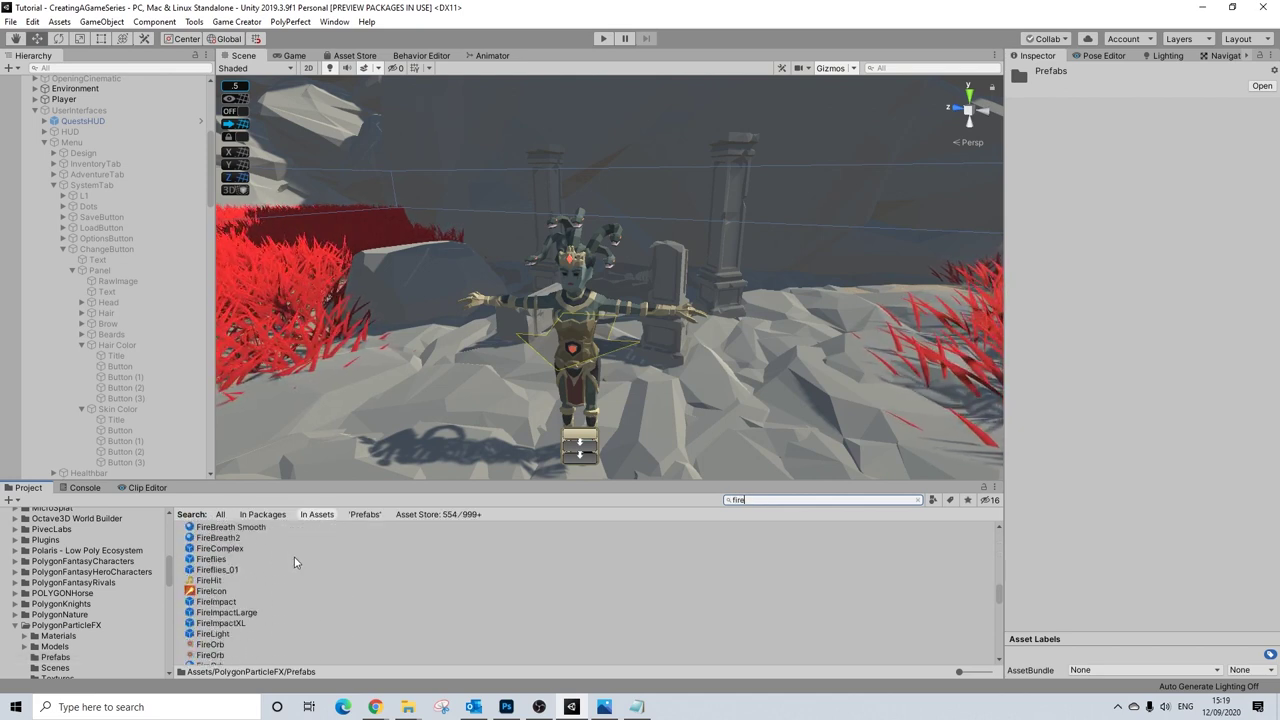
pyautogui.click(364, 514)
pyautogui.scroll(2, 325, 575)
pyautogui.click(308, 616)
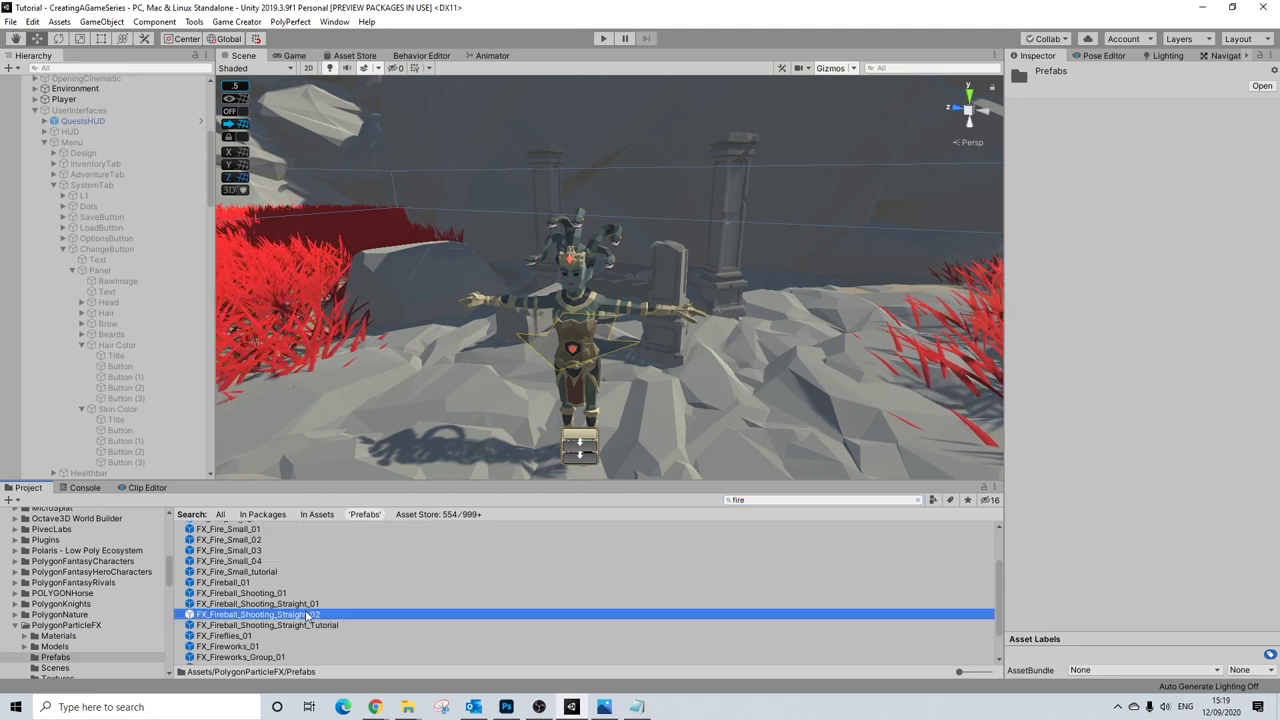
pyautogui.doubleClick(308, 617)
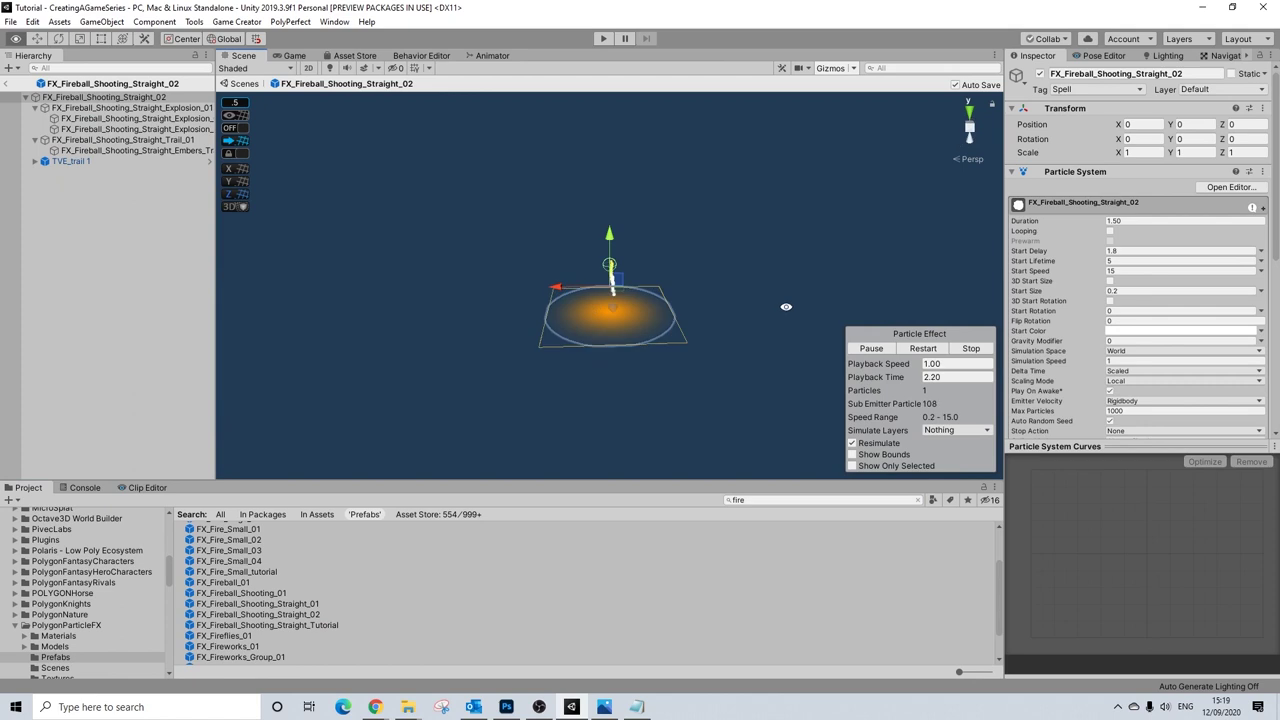
# - Duplicate the FX_Fireball_Shooting_Straight_02 prefab and rename the copy FX_Fireball_Shooting_Straight_02_Medusa
pyautogui.keyDown('alt'); pyautogui.moveTo(573, 296); pyautogui.dragTo(538, 292); pyautogui.keyUp('alt')
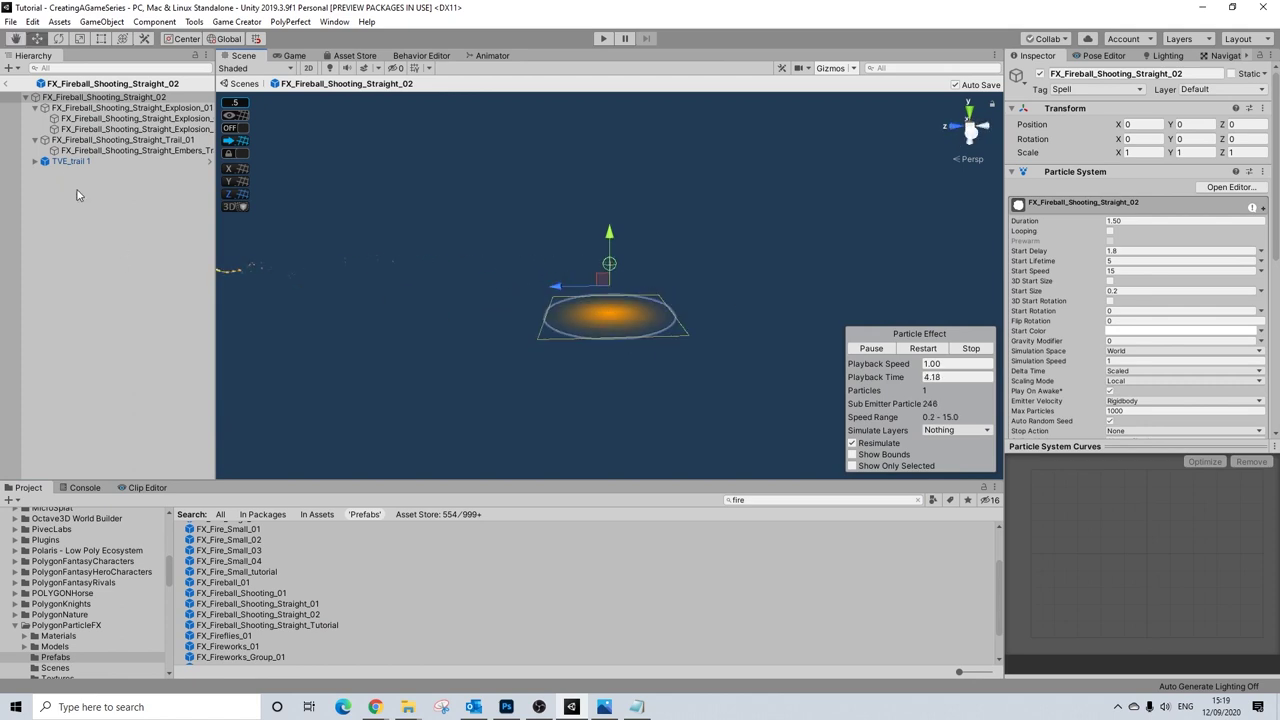
pyautogui.keyDown('alt'); pyautogui.moveTo(592, 328); pyautogui.dragTo(576, 313); pyautogui.keyUp('alt')
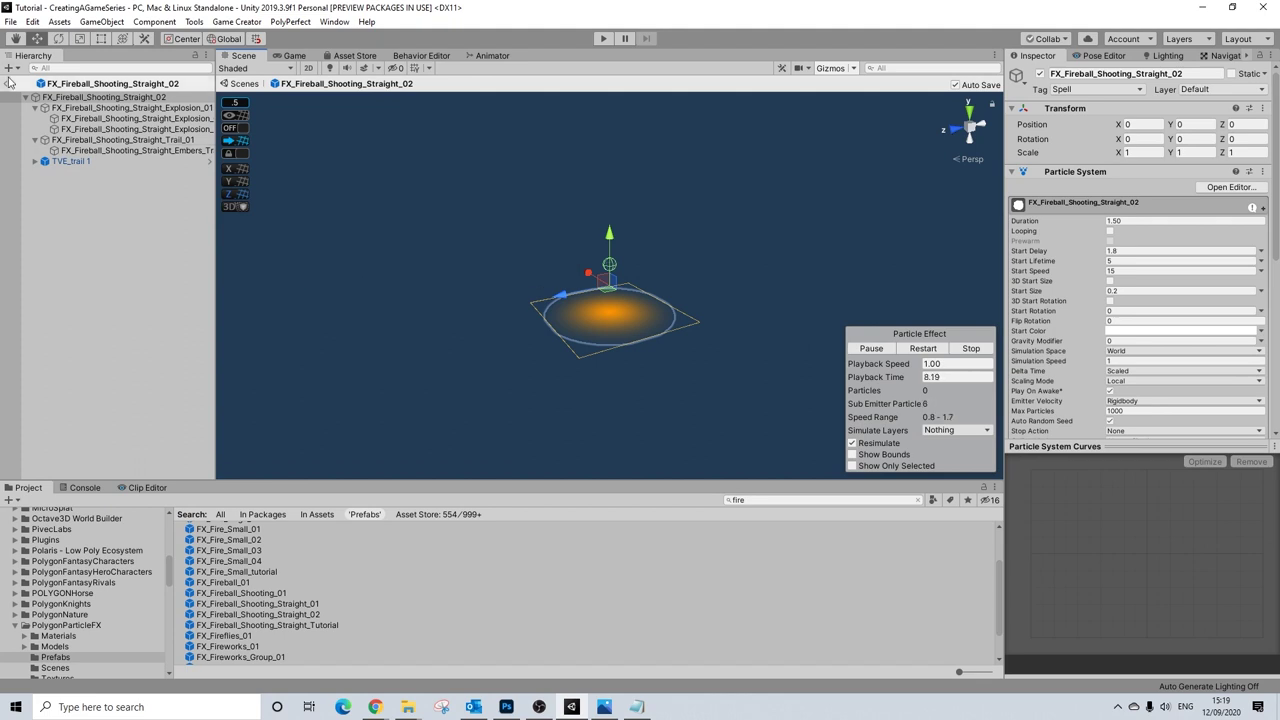
pyautogui.click(260, 614)
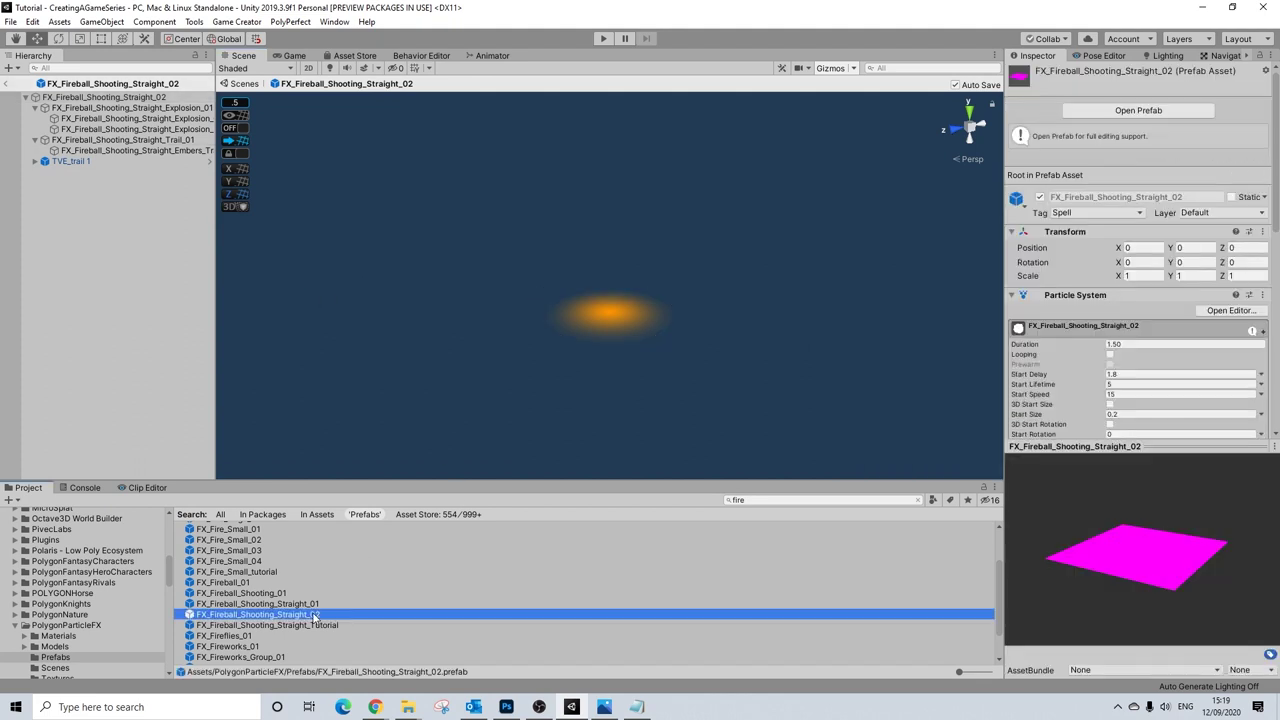
pyautogui.hotkey('ctrl', 'd')
pyautogui.rightClick(316, 596)
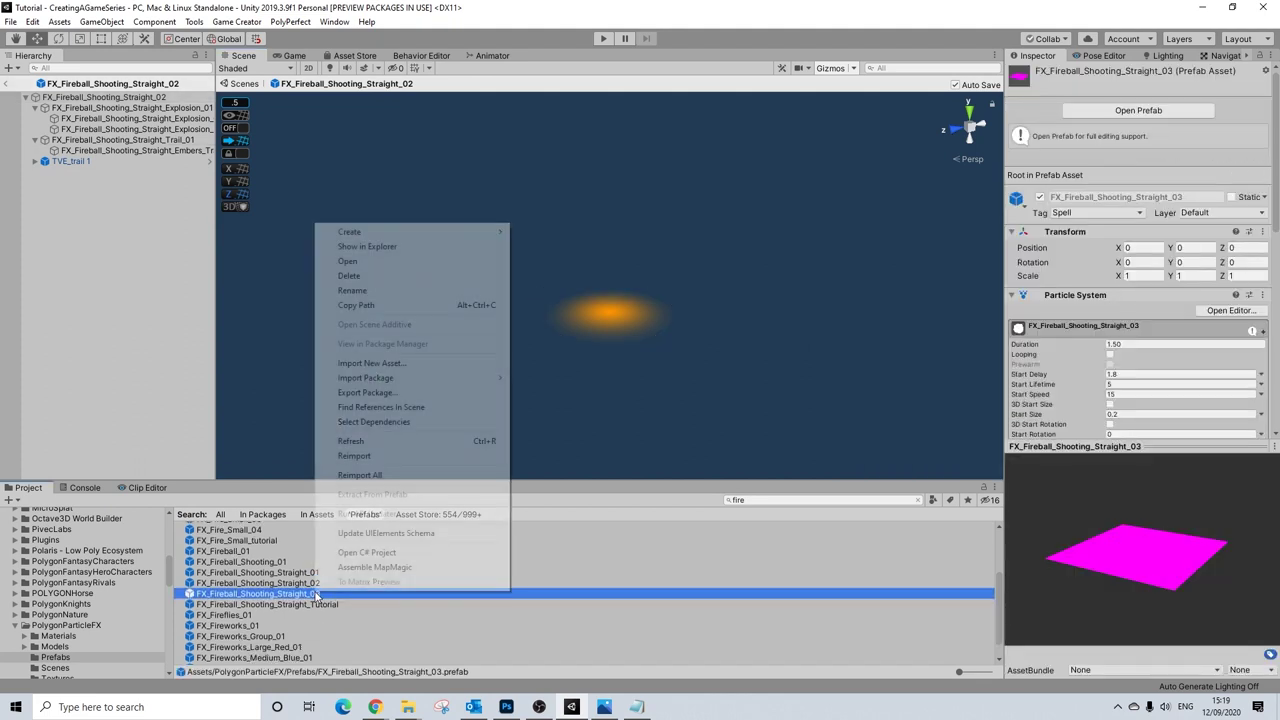
pyautogui.click(362, 296)
pyautogui.click(352, 595)
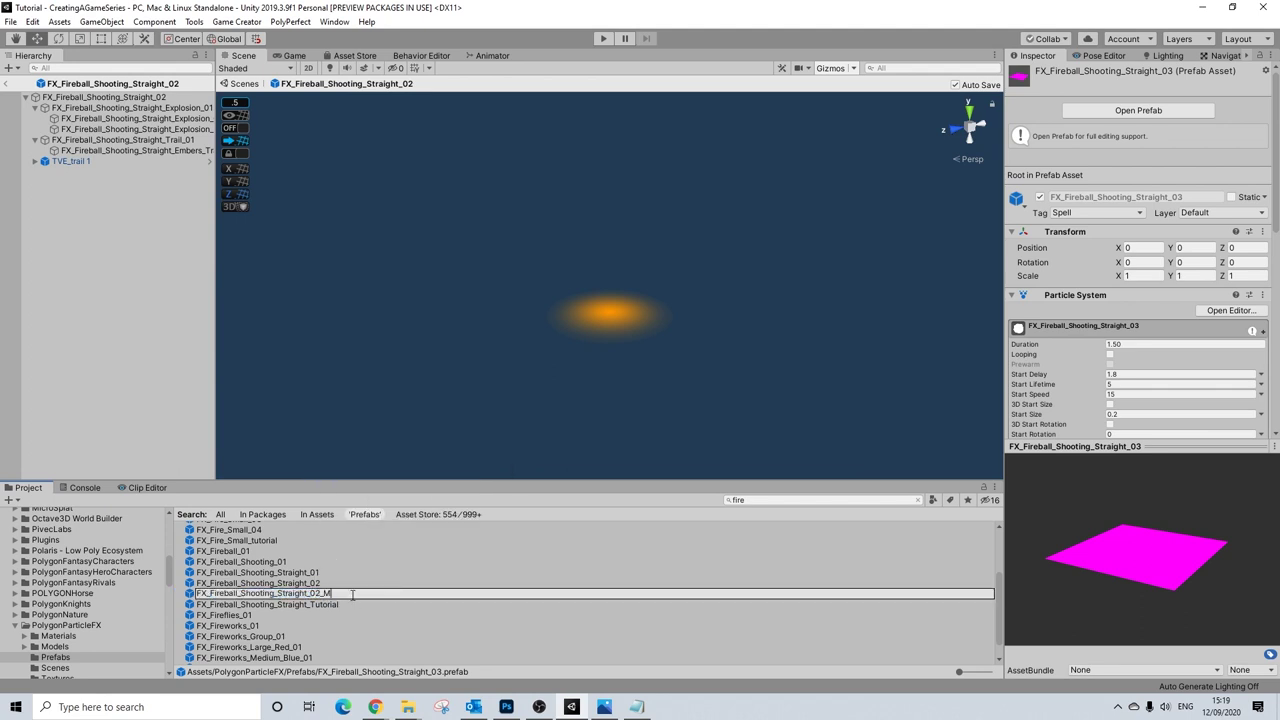
pyautogui.press('Return')
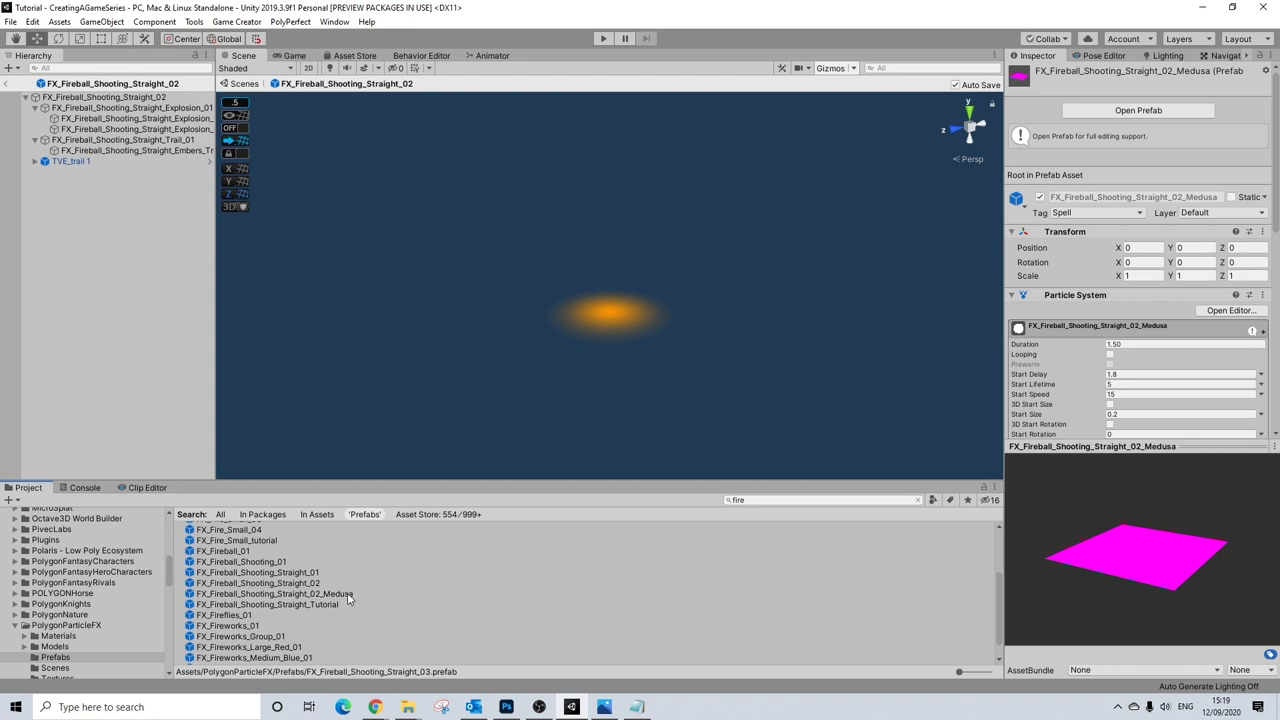
# - Open the FX_Fireball_Shooting_Straight_02_Medusa prefab and set its root object's tag to Untagged
pyautogui.doubleClick(348, 595)
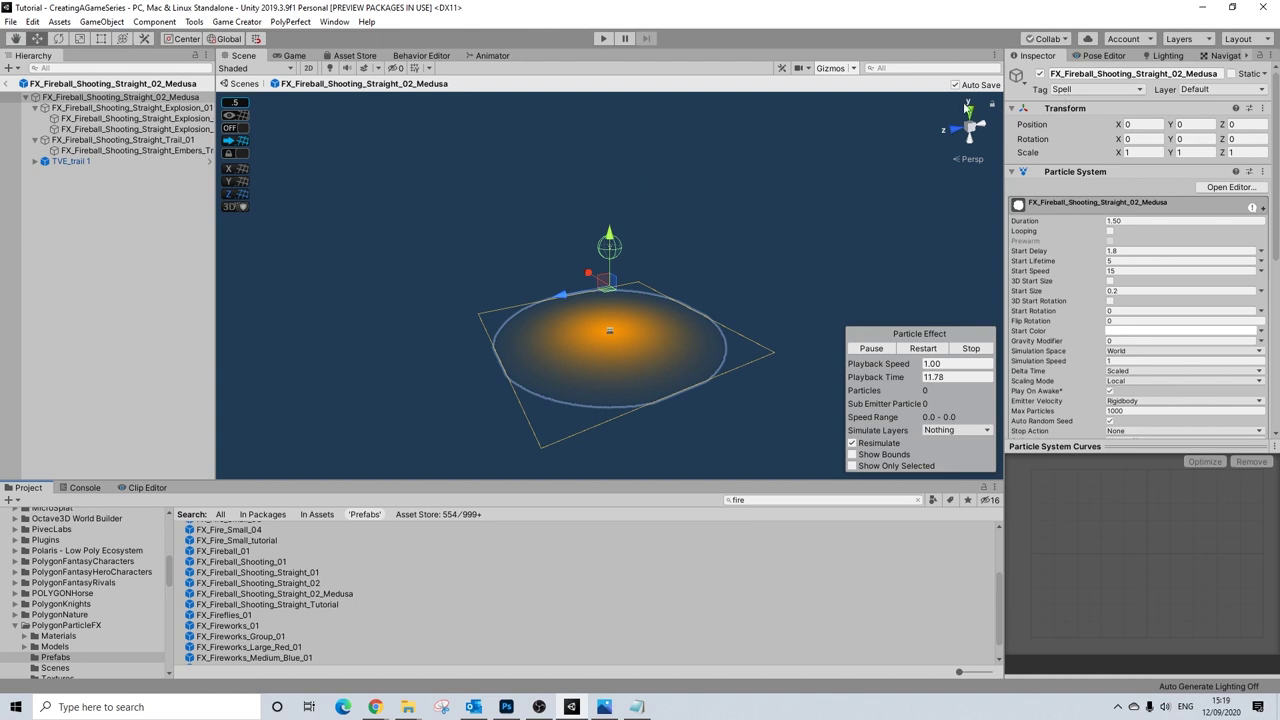
pyautogui.click(1072, 90)
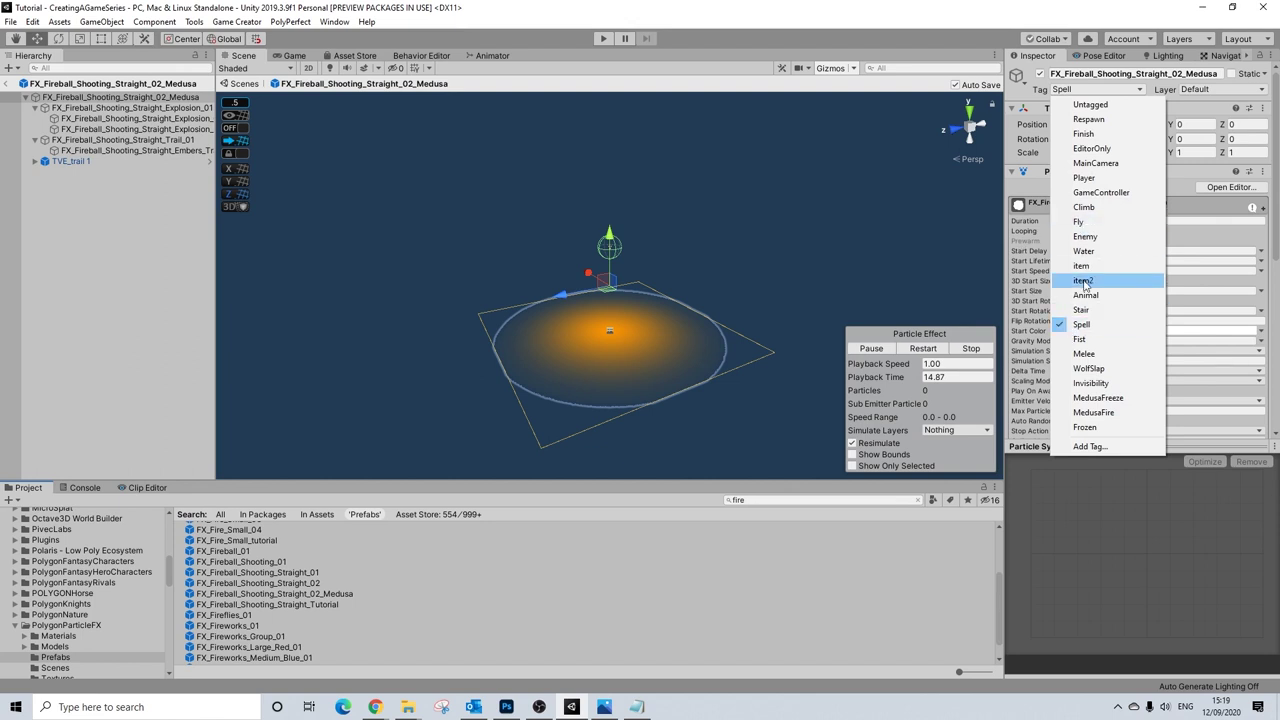
pyautogui.click(1080, 104)
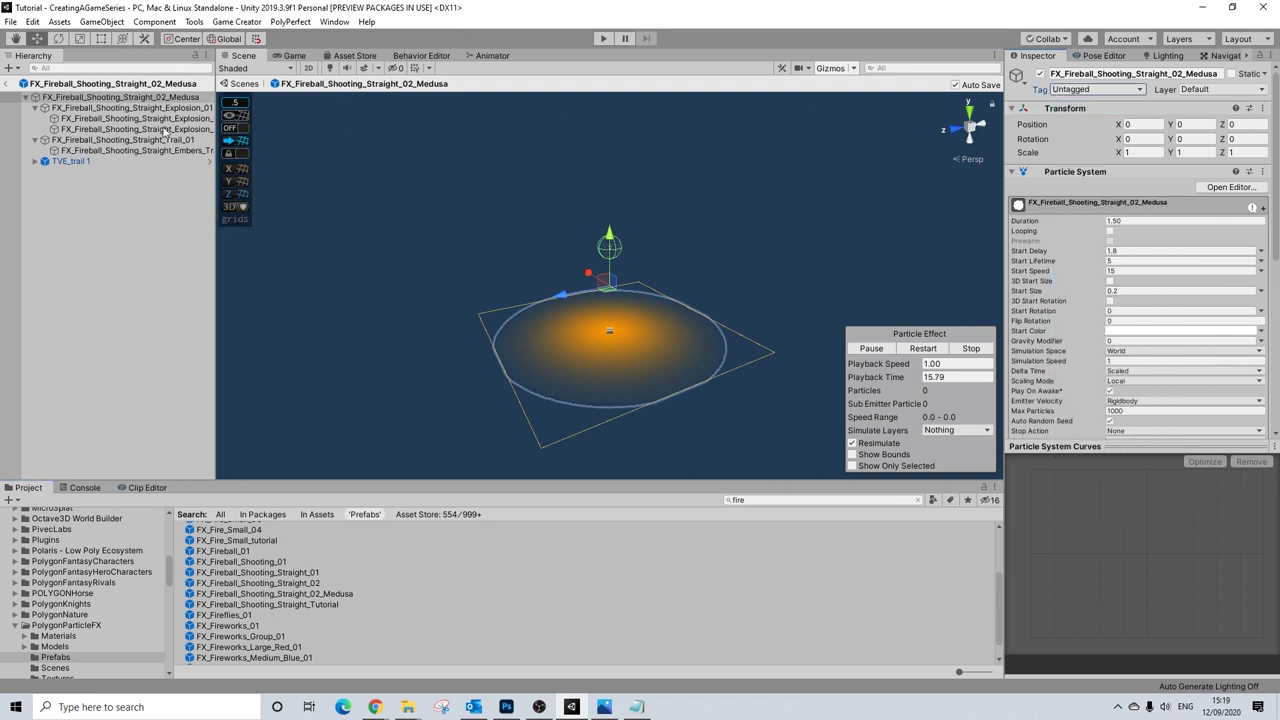
# - Set the tag of the Sphere inside TVE_trail 1 to Untagged
pyautogui.click(44, 164)
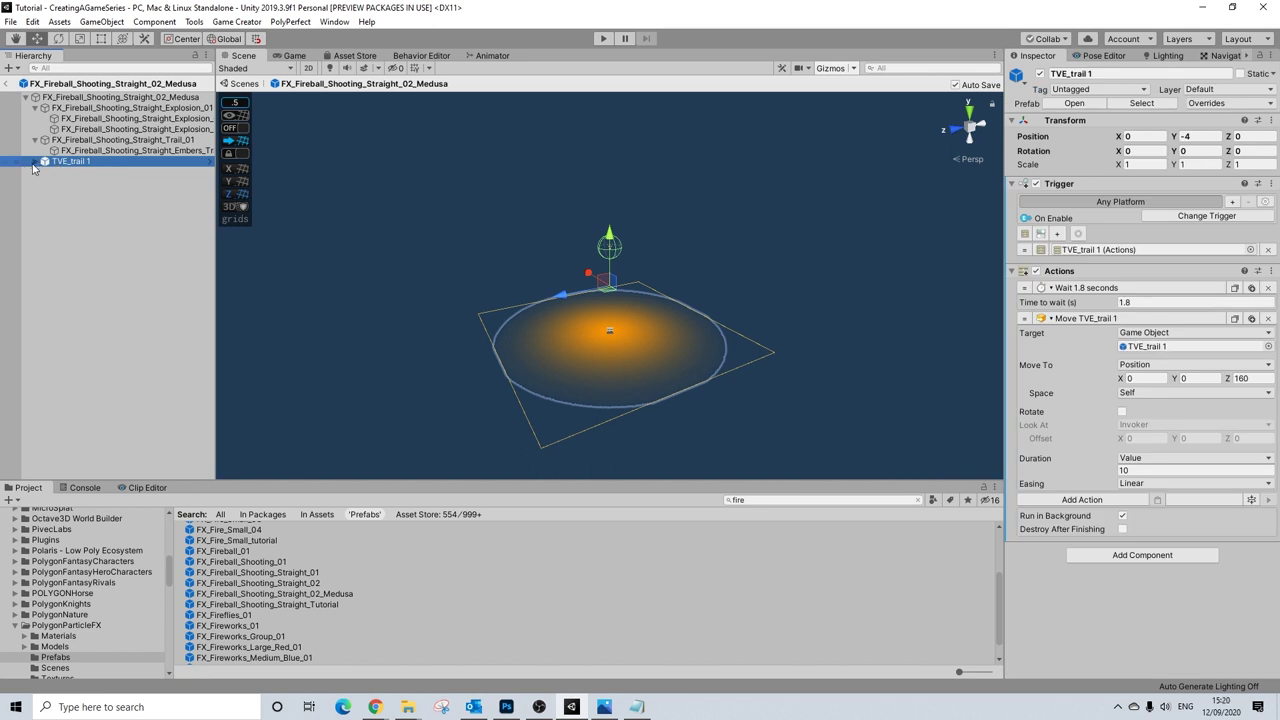
pyautogui.click(34, 162)
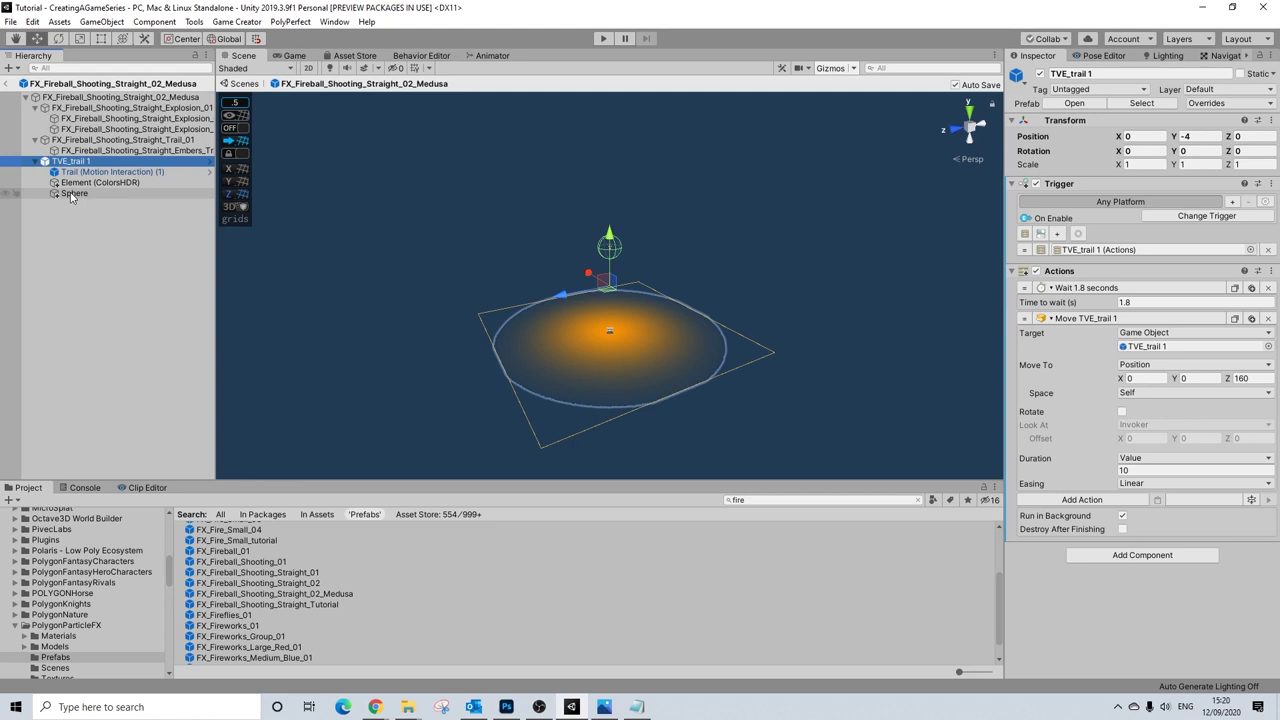
pyautogui.click(72, 194)
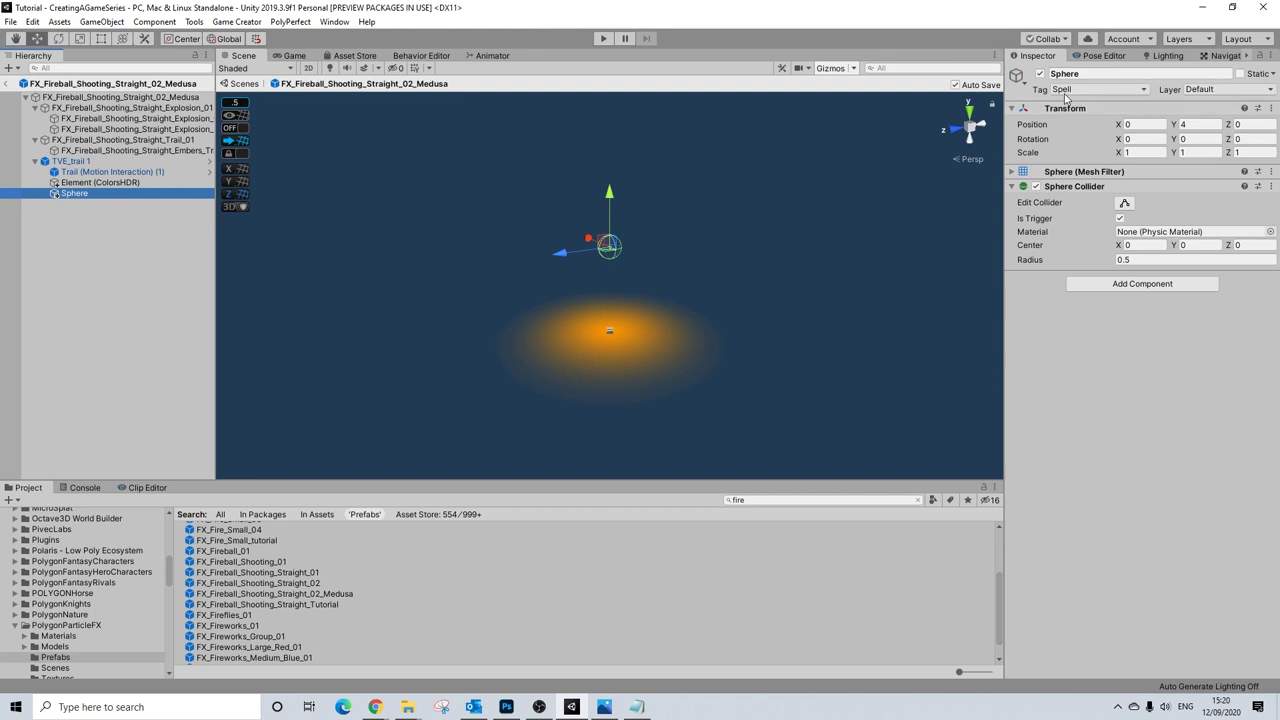
pyautogui.click(1068, 89)
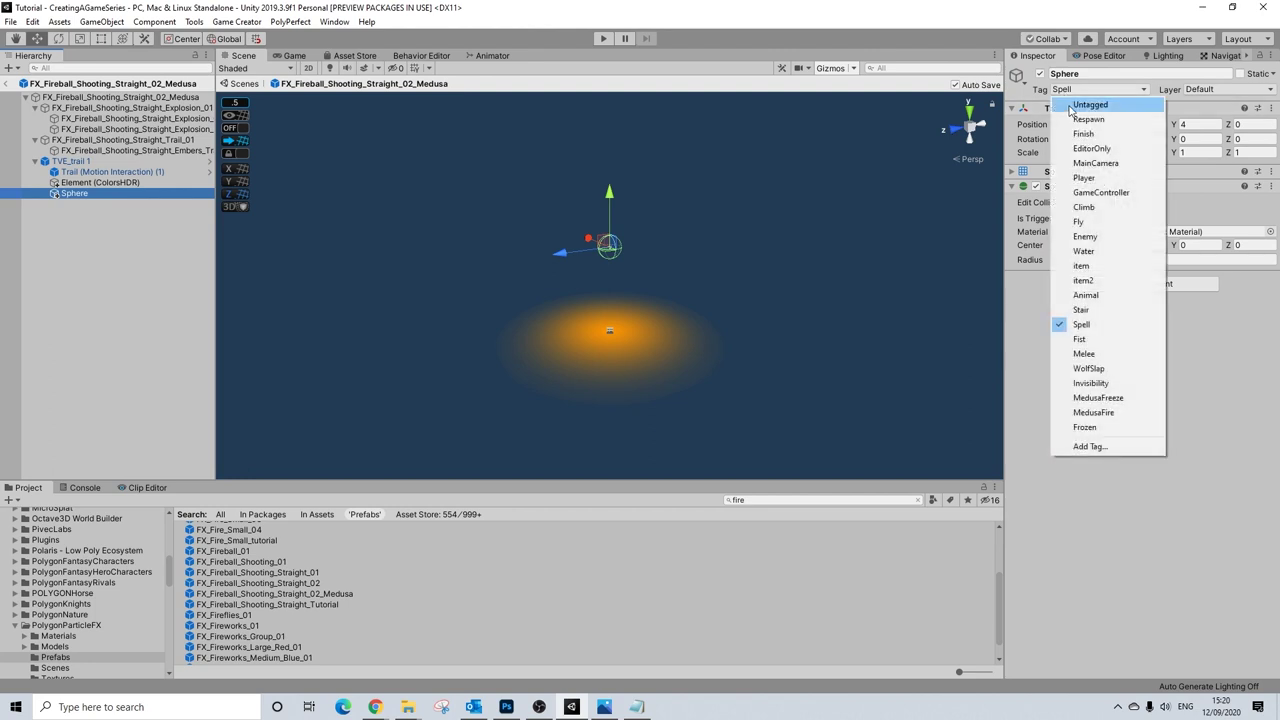
pyautogui.click(1072, 105)
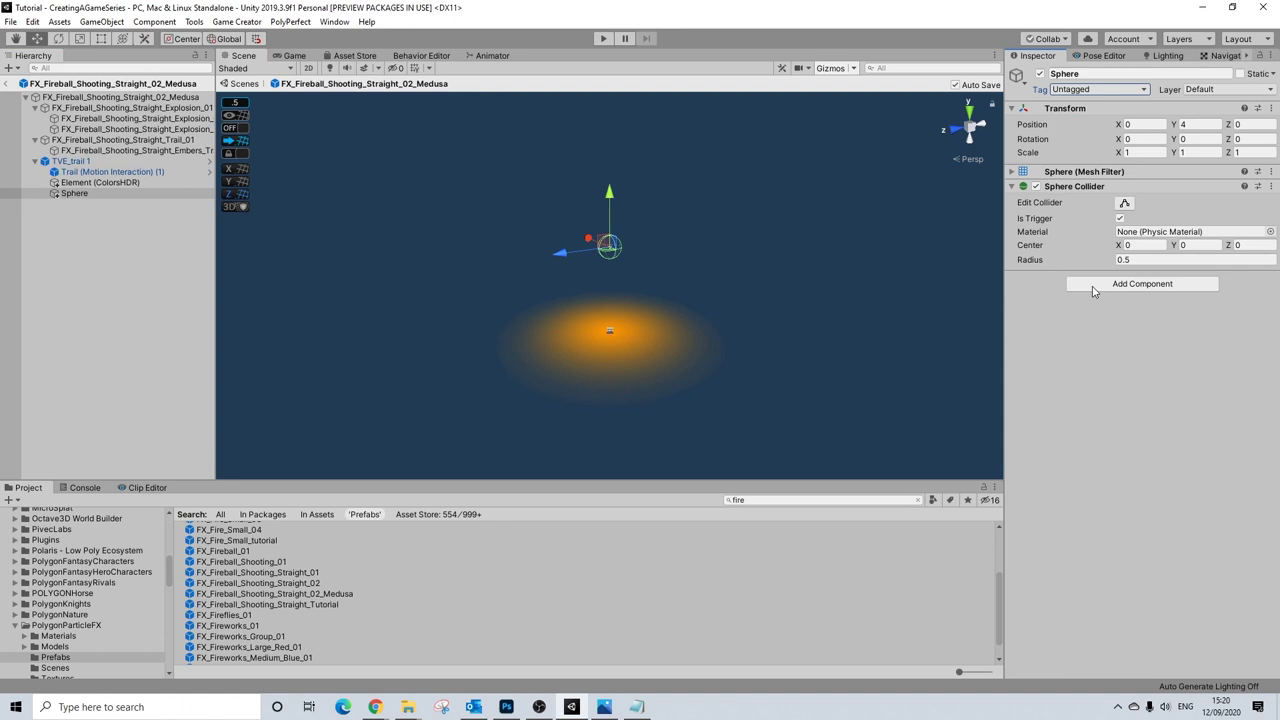
# - Add a Trigger component to the Sphere, firing On Tag Enter for objects tagged Player
pyautogui.click(1093, 284)
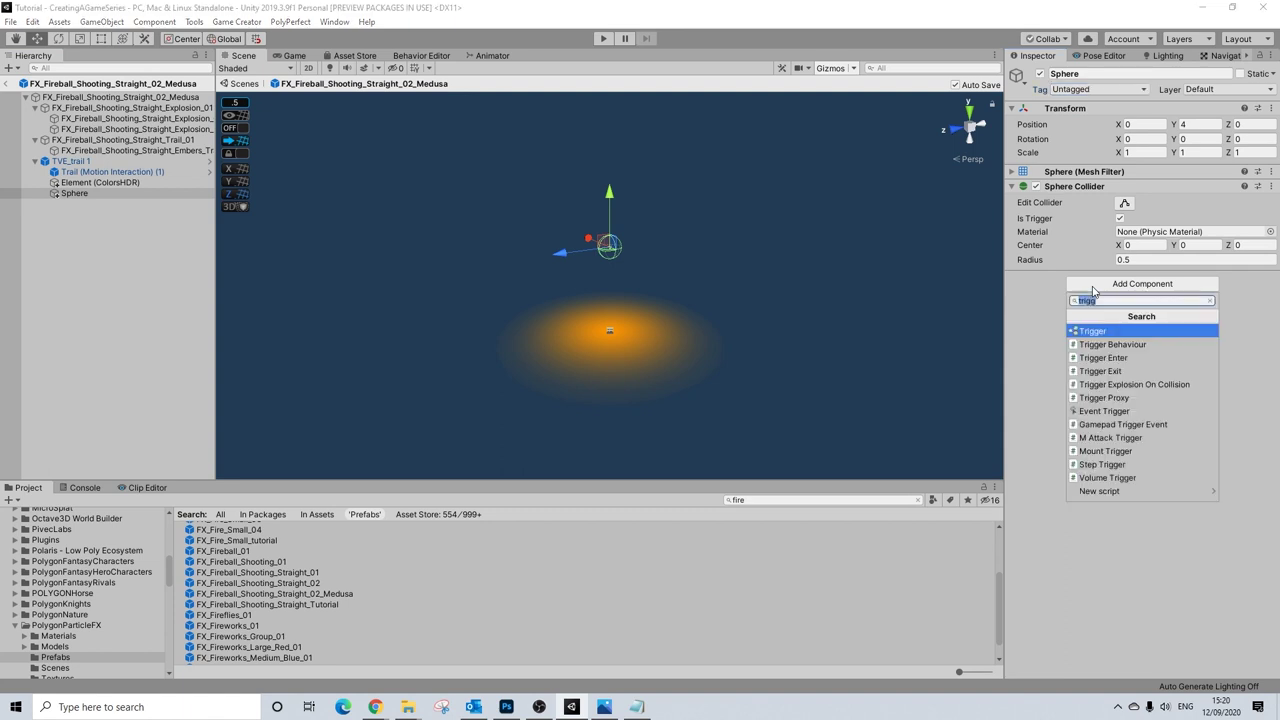
pyautogui.press('Return')
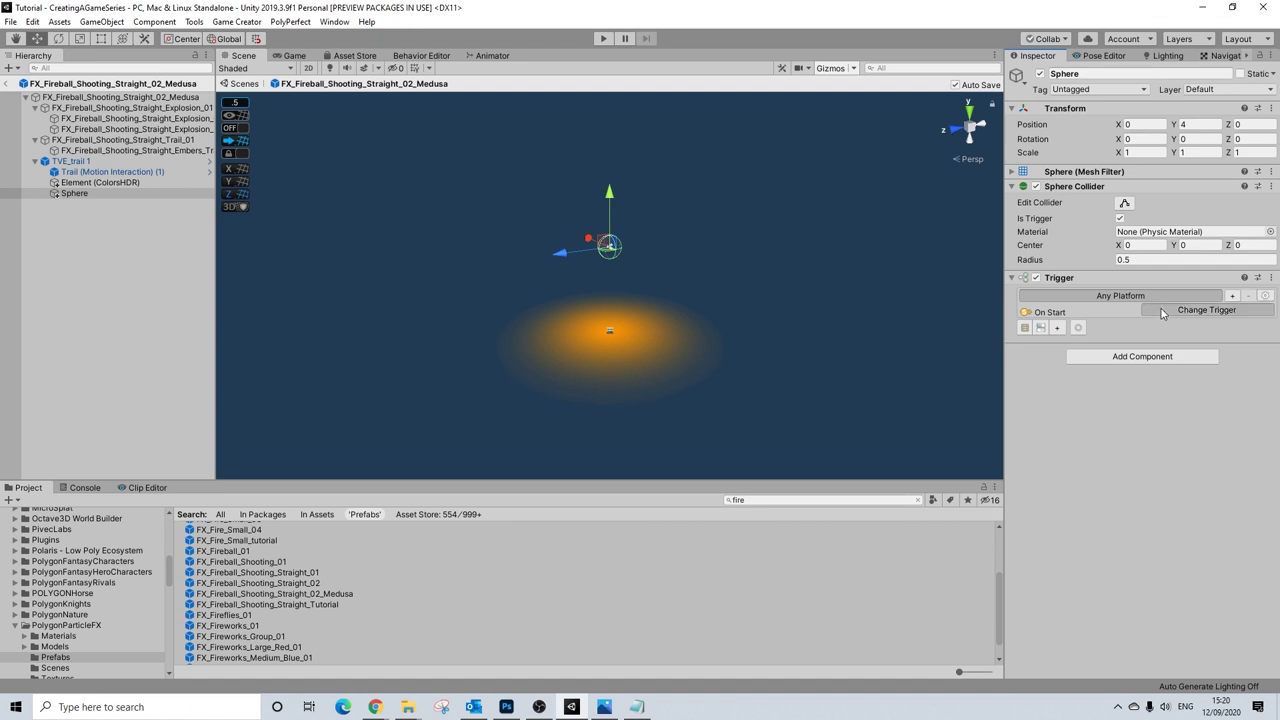
pyautogui.click(1162, 313)
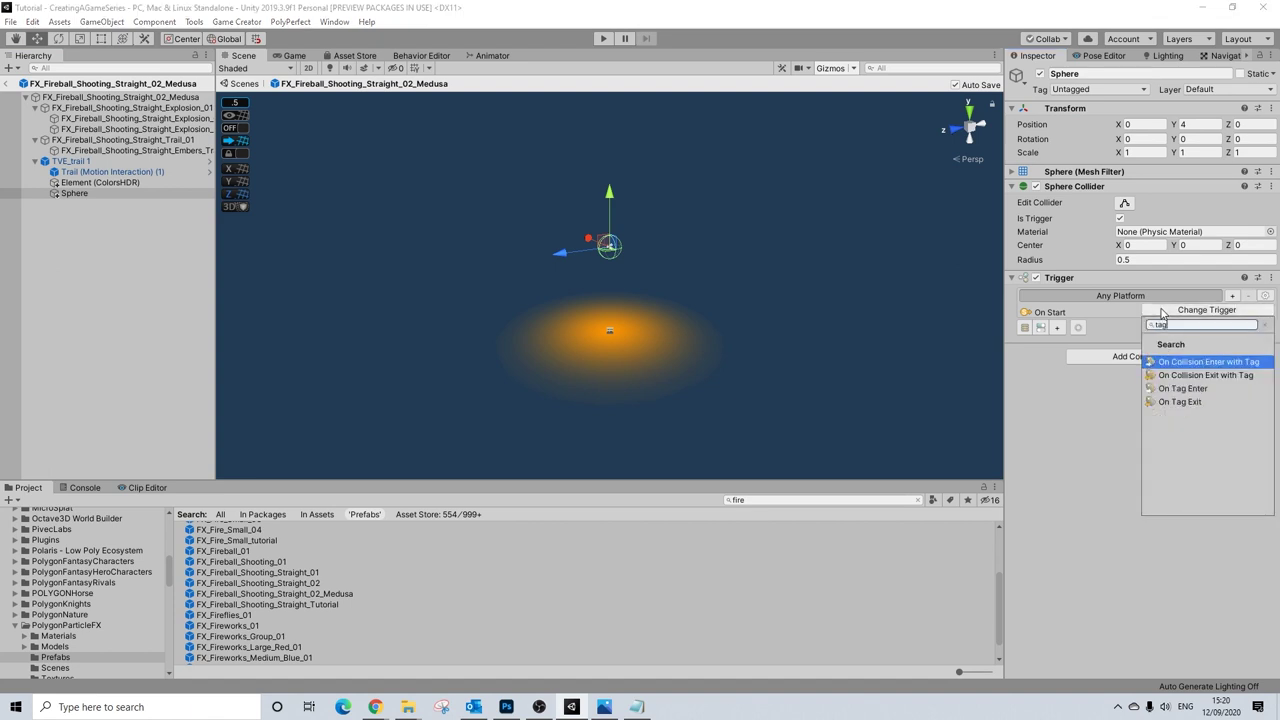
pyautogui.click(1183, 388)
pyautogui.click(1157, 323)
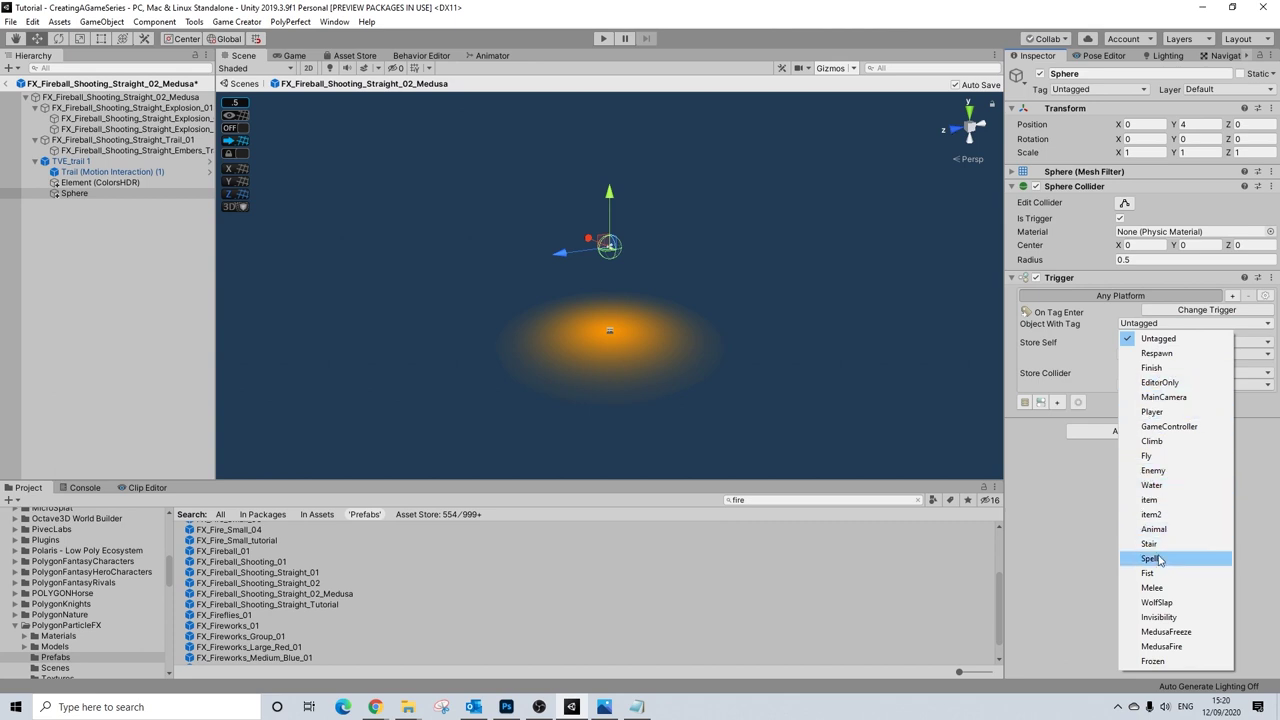
pyautogui.click(1148, 412)
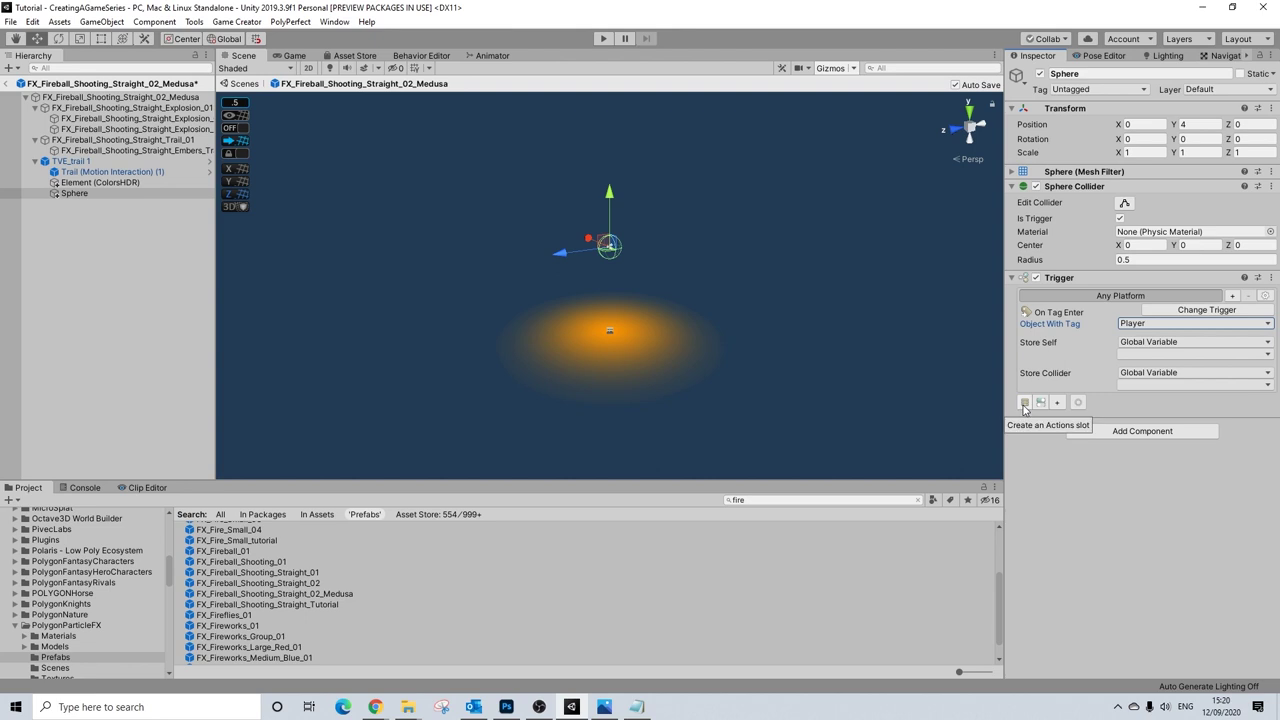
# - Create an Actions slot for the Sphere's trigger and add an attribute-changing action to the new Actions object
pyautogui.click(1024, 404)
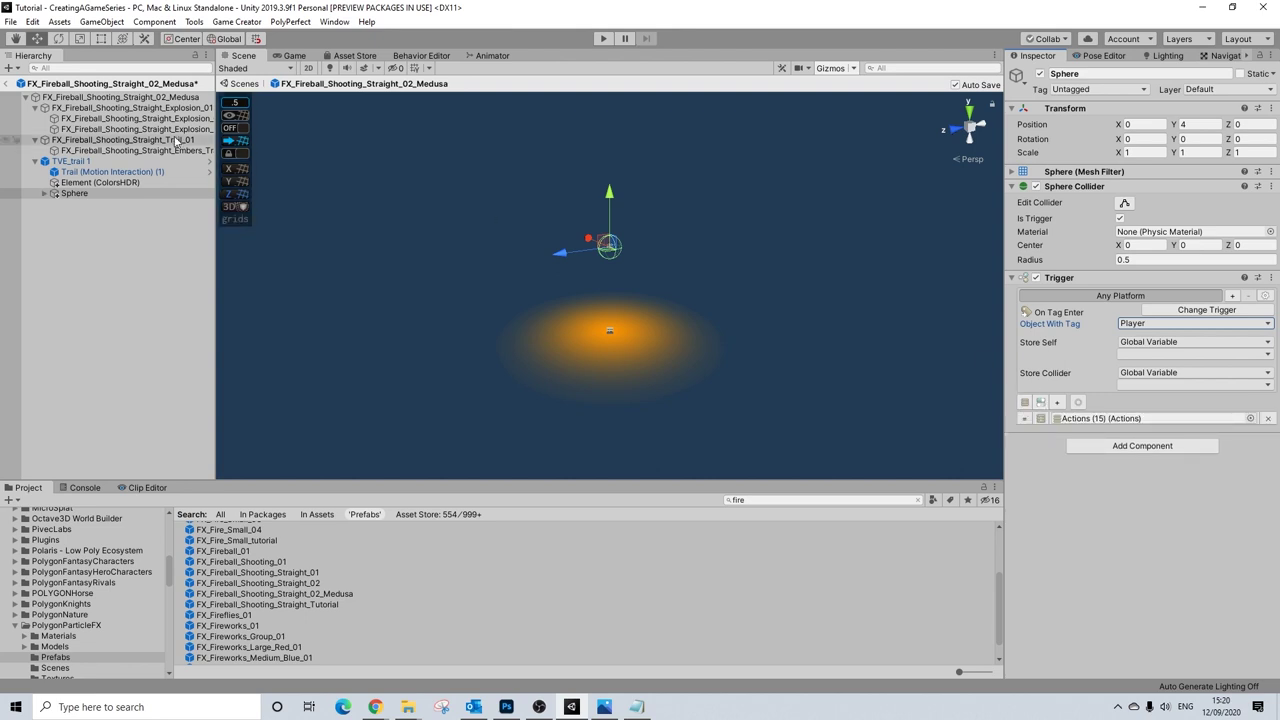
pyautogui.click(43, 194)
pyautogui.click(88, 204)
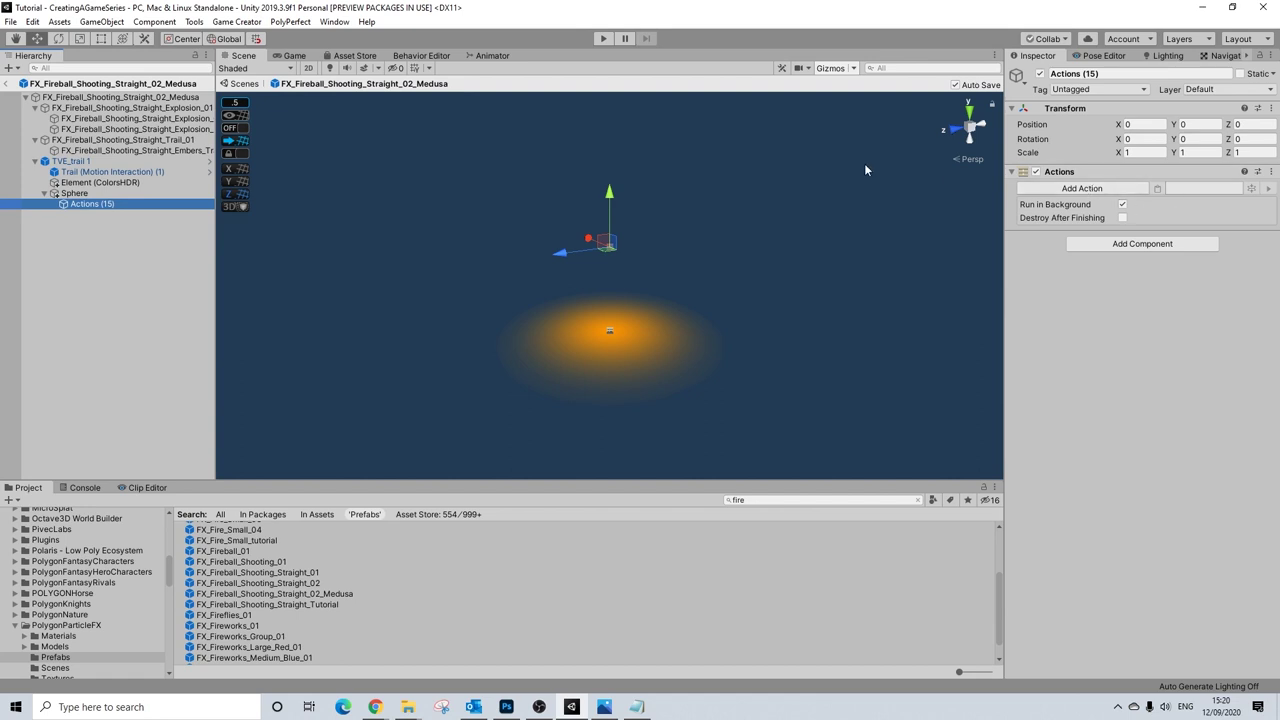
pyautogui.click(1063, 191)
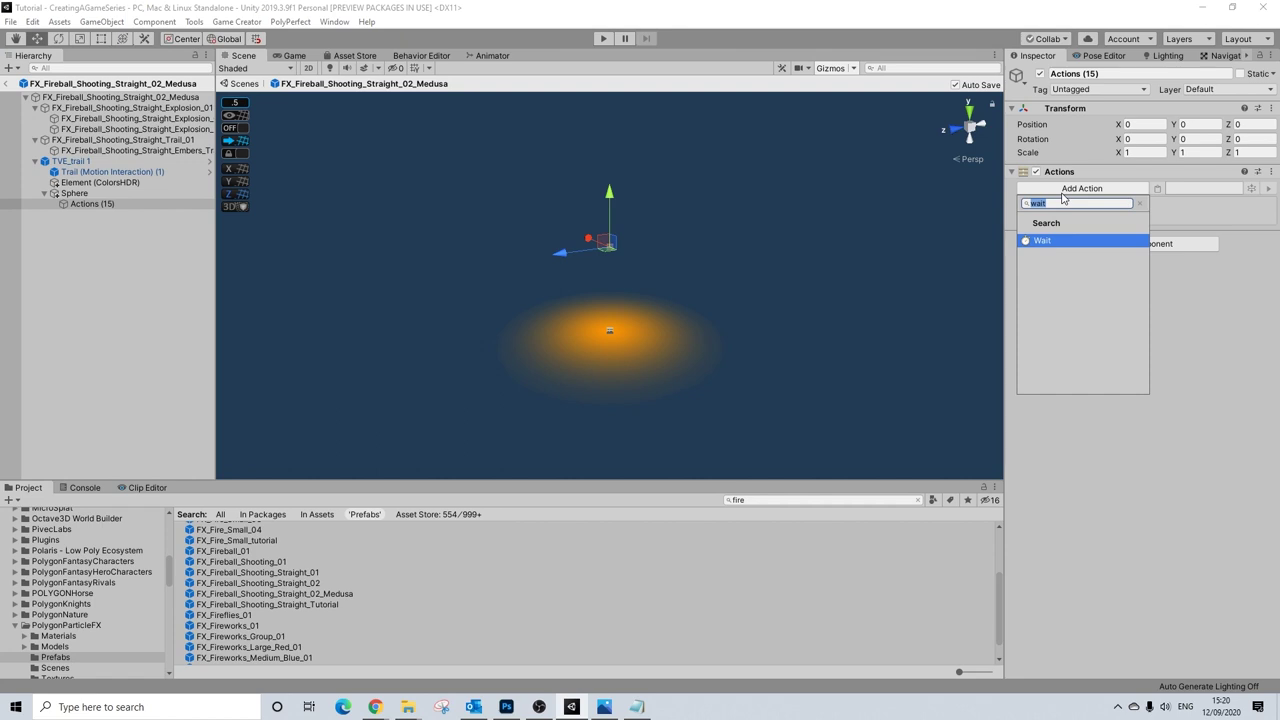
pyautogui.write('attribute')
pyautogui.press('Return')
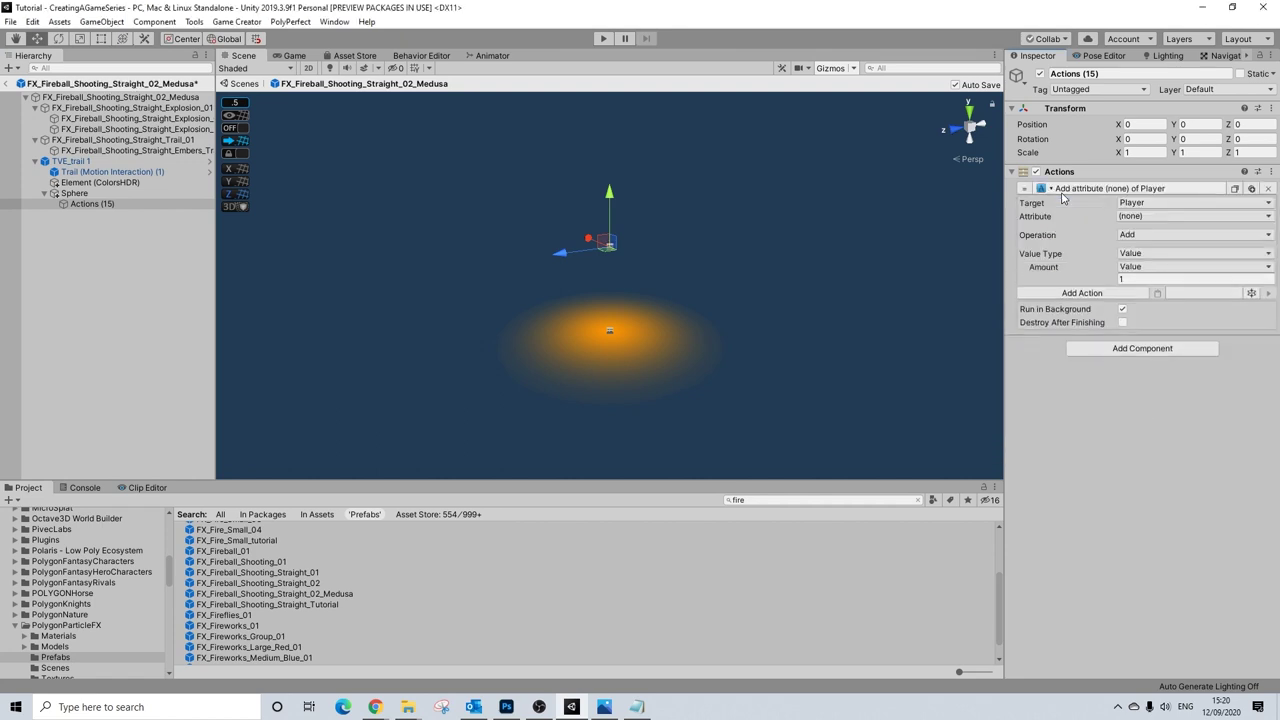
# - Make the attribute action target the Player's health with the Add operation and an amount of -20
pyautogui.click(1139, 216)
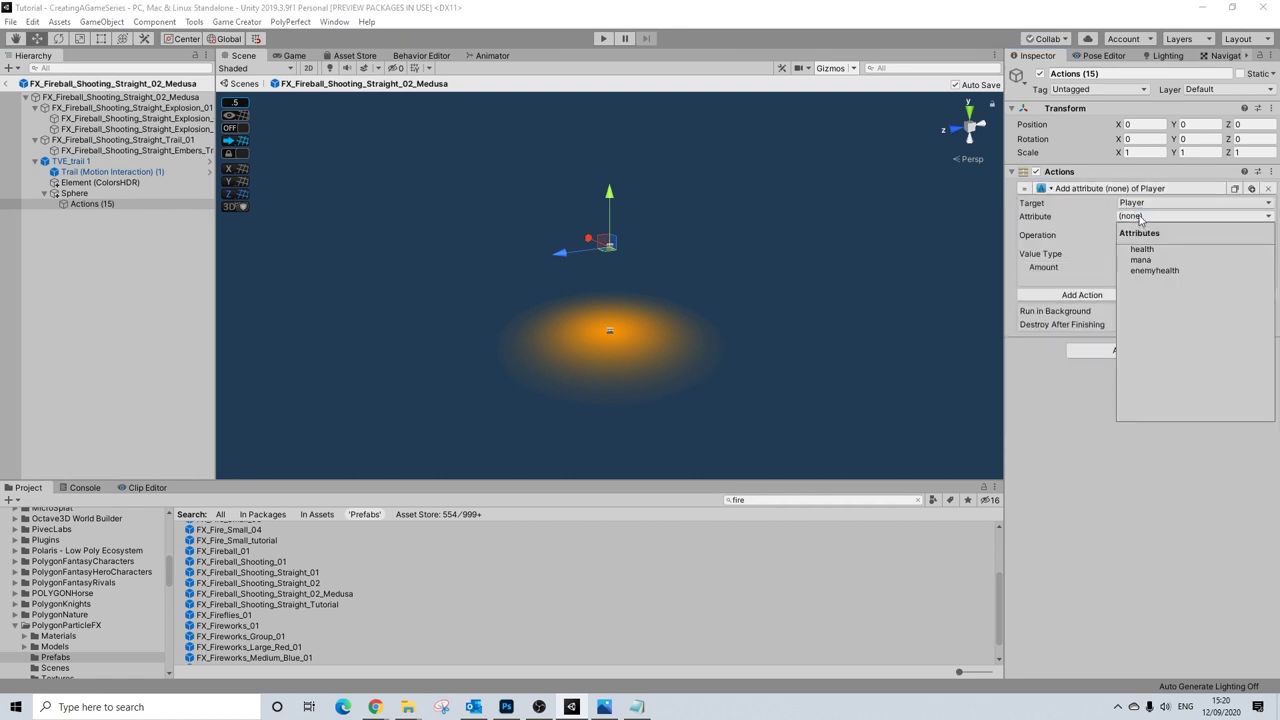
pyautogui.click(1139, 216)
pyautogui.click(1139, 216)
pyautogui.click(1141, 255)
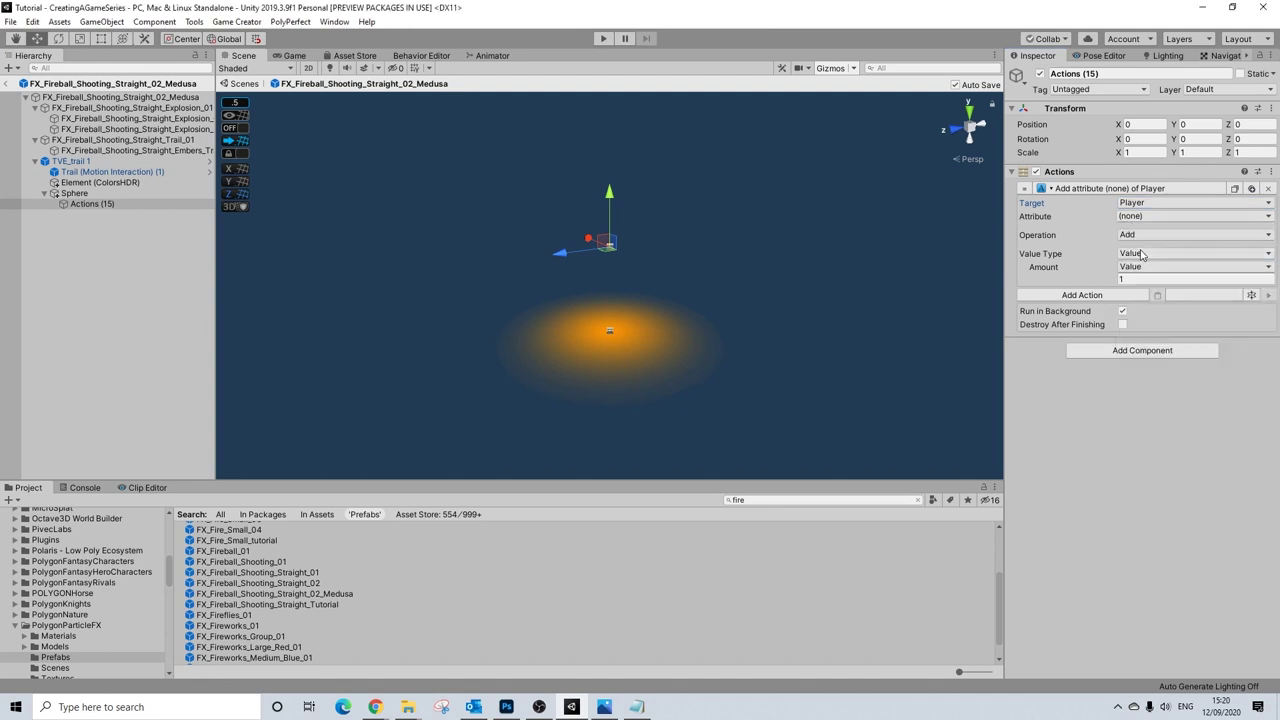
pyautogui.click(1140, 235)
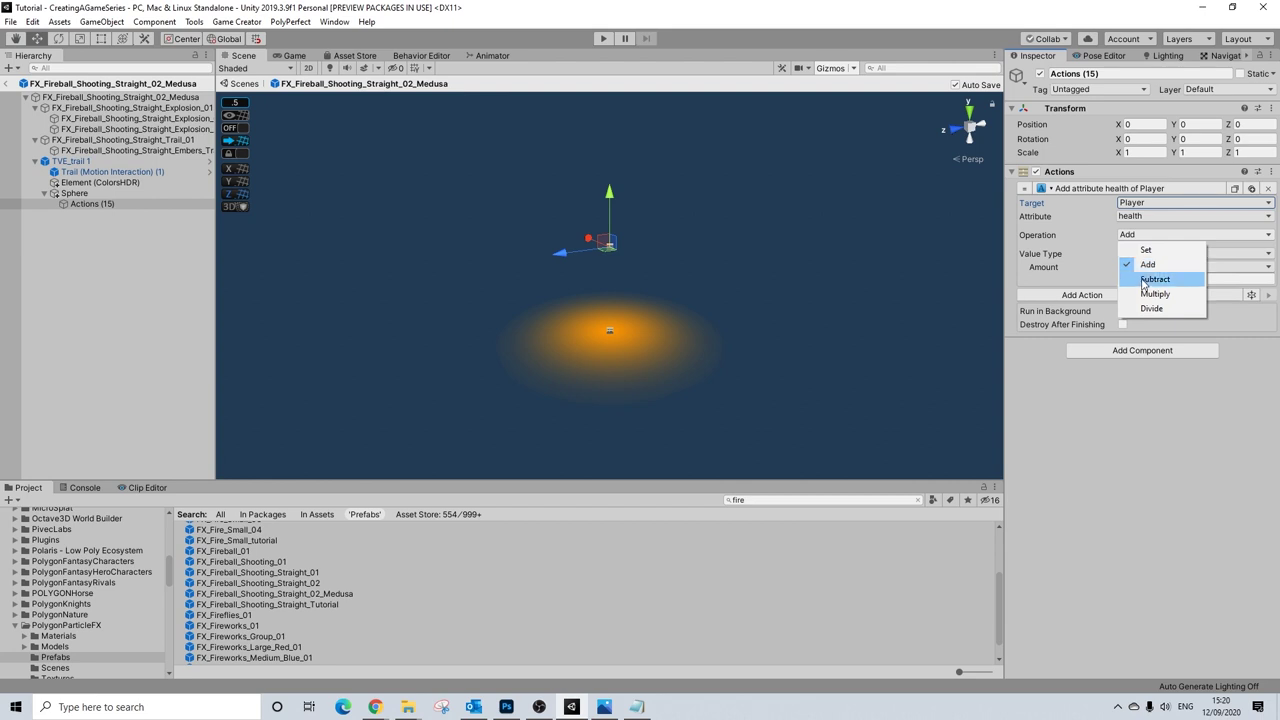
pyautogui.press('Escape')
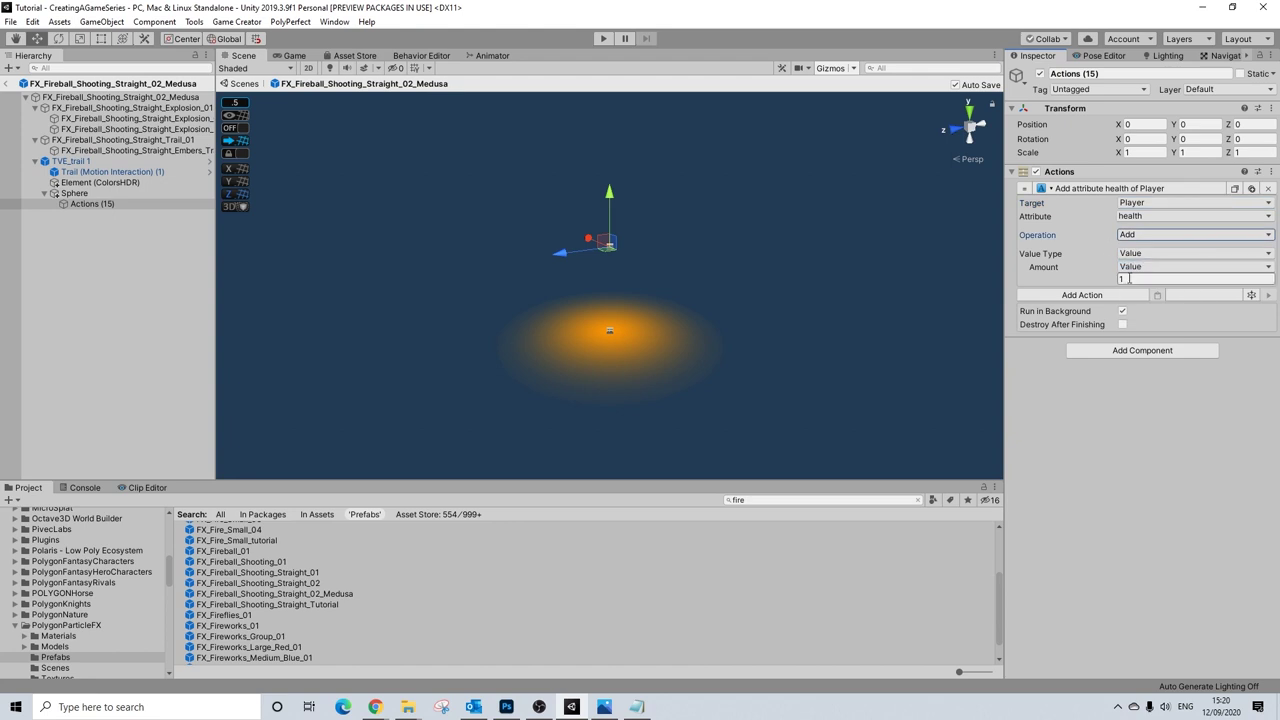
pyautogui.click(1131, 279)
pyautogui.write('-20')
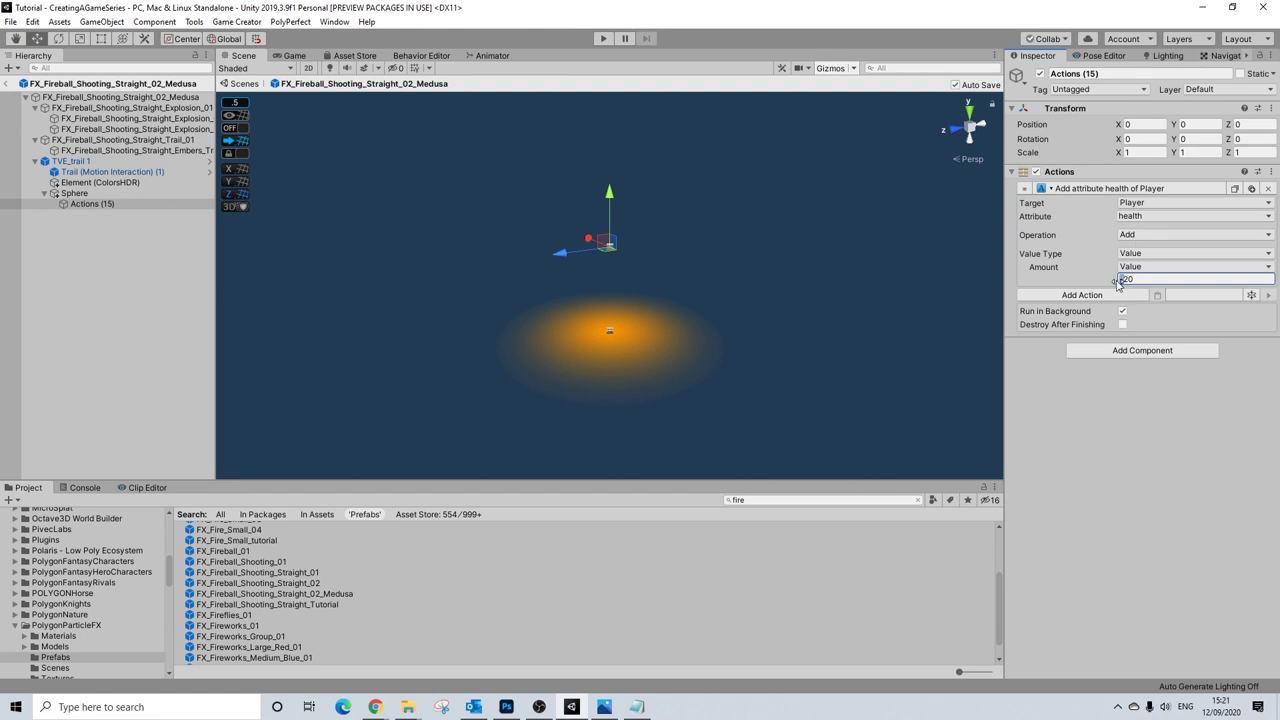
pyautogui.click(1132, 234)
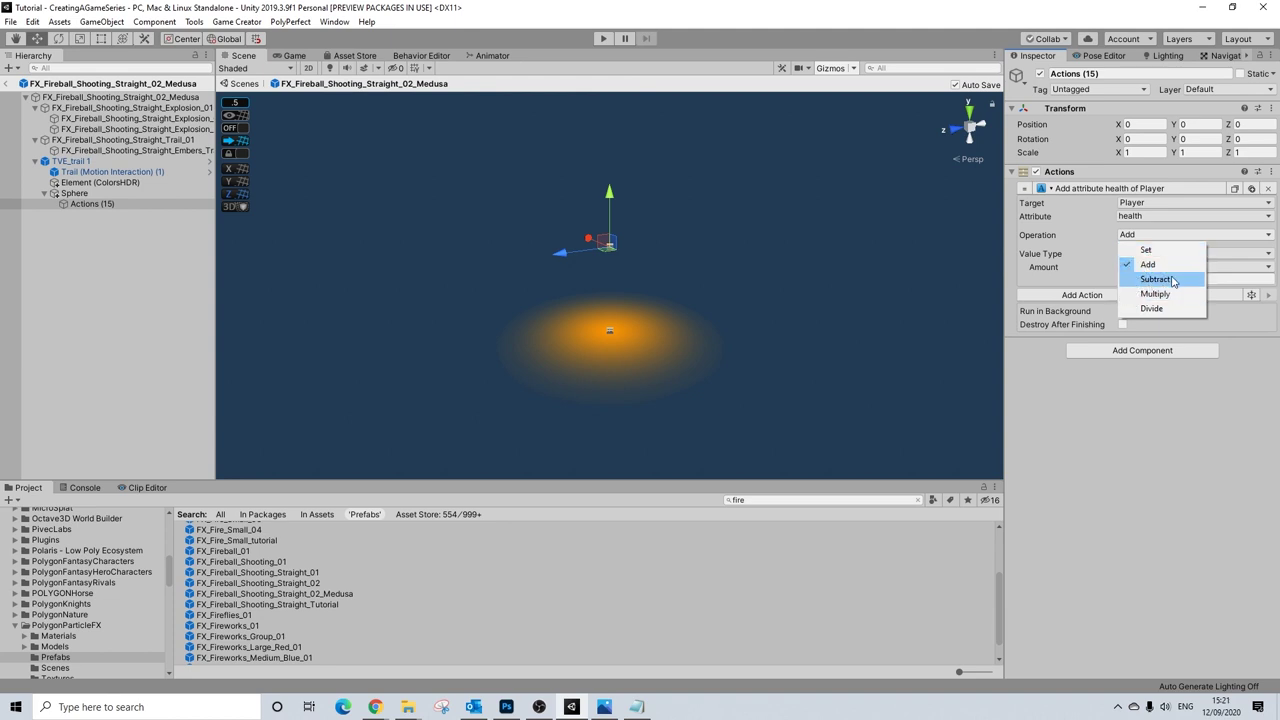
pyautogui.press('Escape')
pyautogui.click(1152, 280)
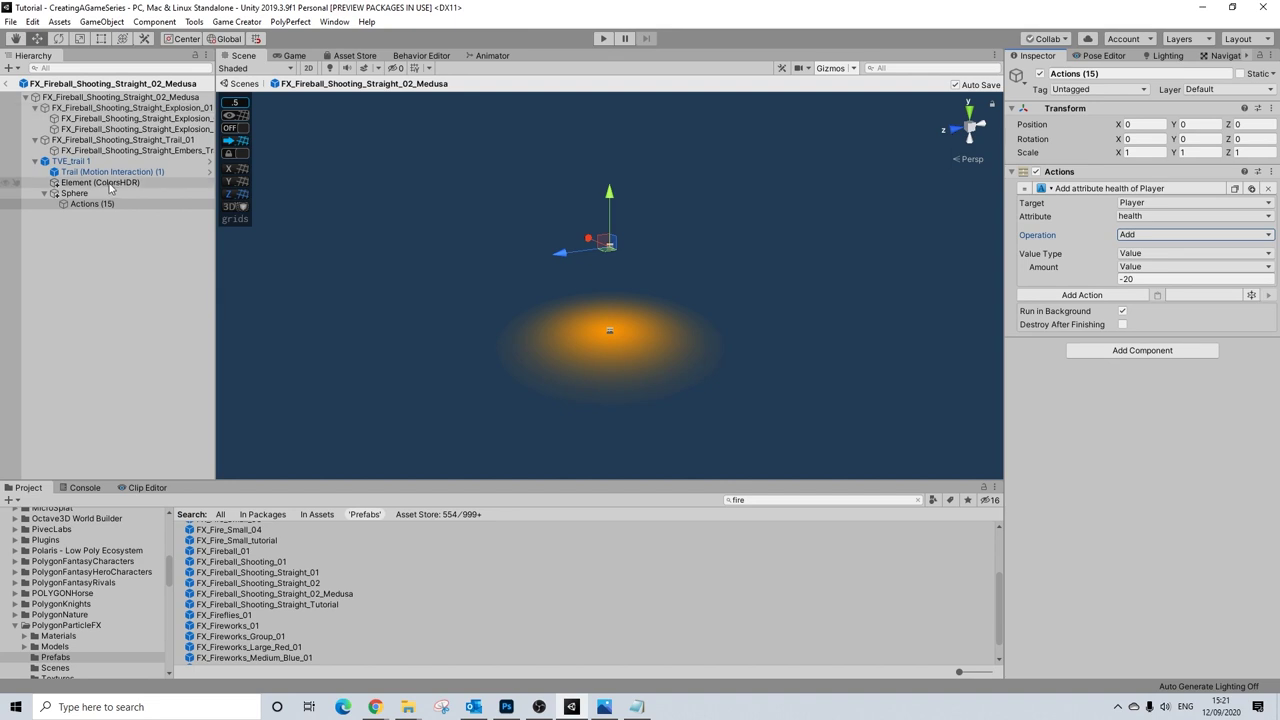
# - Return to the main scene, bring Medusa into view, and collapse the UserInterfaces group in the hierarchy
pyautogui.click(11, 86)
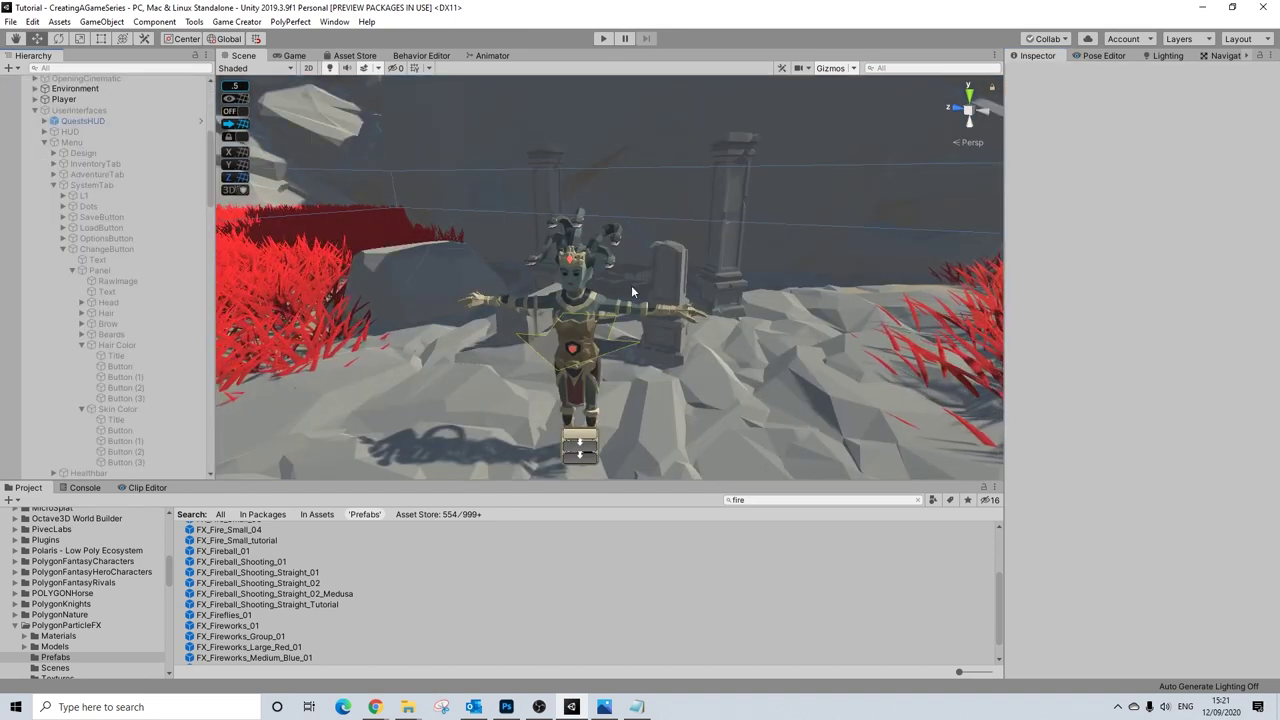
pyautogui.scroll(-10, 631, 285)
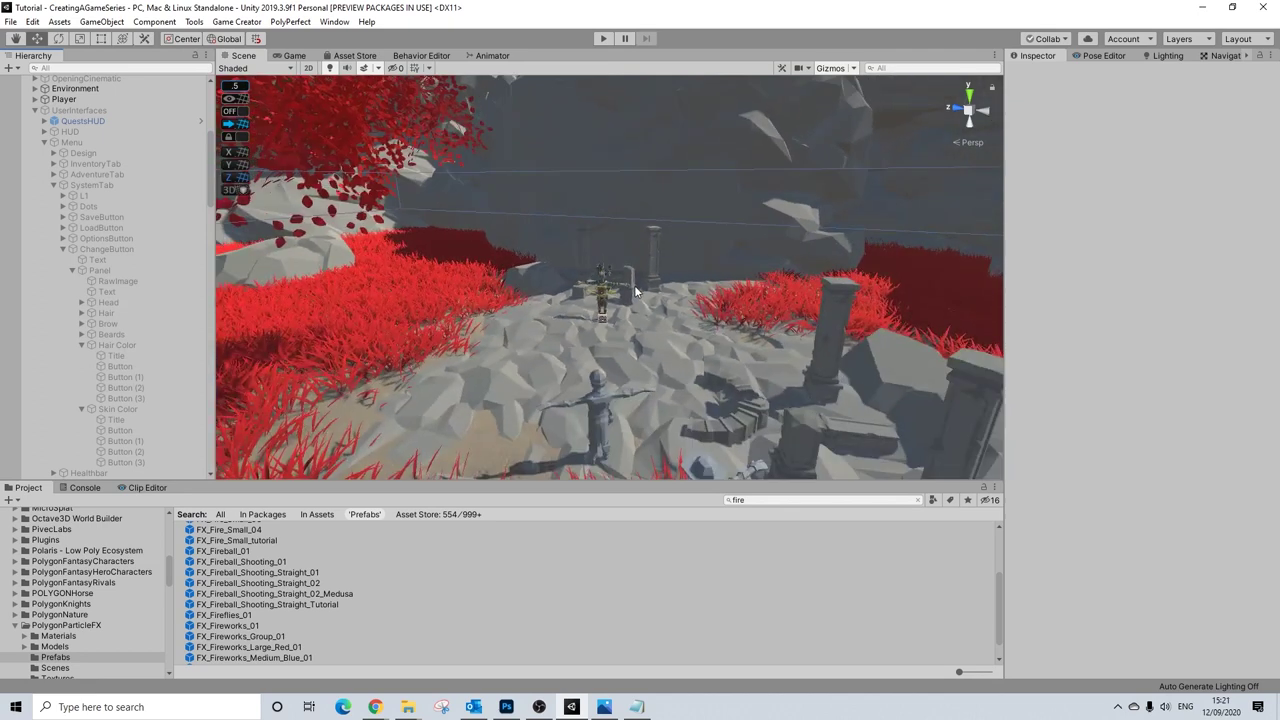
pyautogui.moveTo(634, 284); pyautogui.dragTo(590, 302, button='right')
pyautogui.click(35, 110)
pyautogui.click(35, 110)
pyautogui.scroll(4, 35, 200)
pyautogui.click(36, 285)
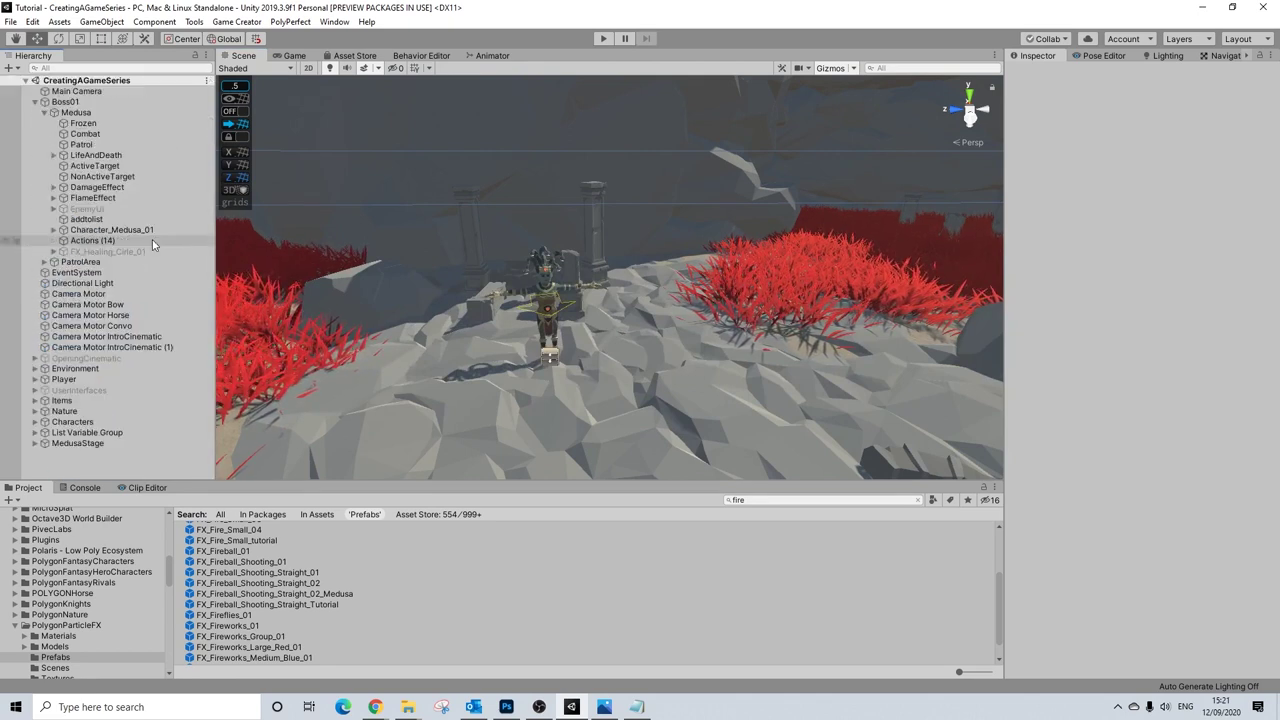
# - Assign the Magic_Missile_FX_Medusa prefab to the first empty Instantiate action in Medusa's Combat actions, and expand the second Instantiate action
pyautogui.click(85, 133)
pyautogui.click(1105, 335)
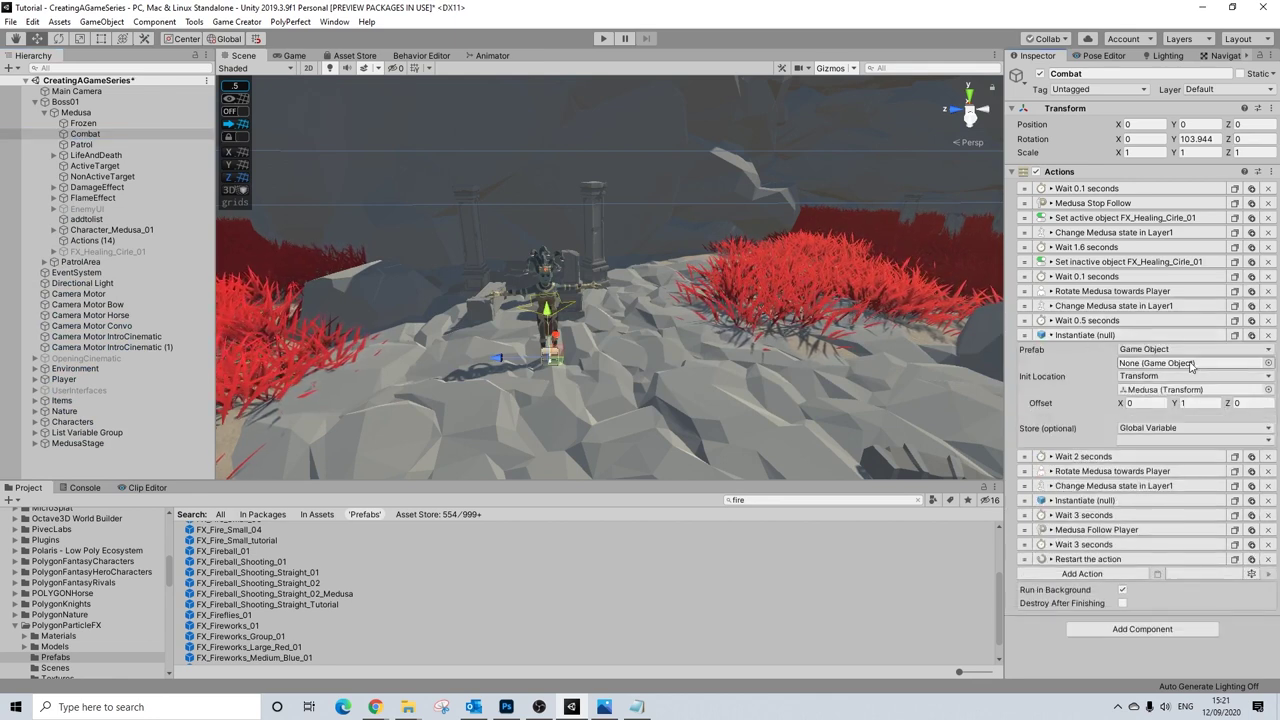
pyautogui.click(1268, 363)
pyautogui.write('medusa')
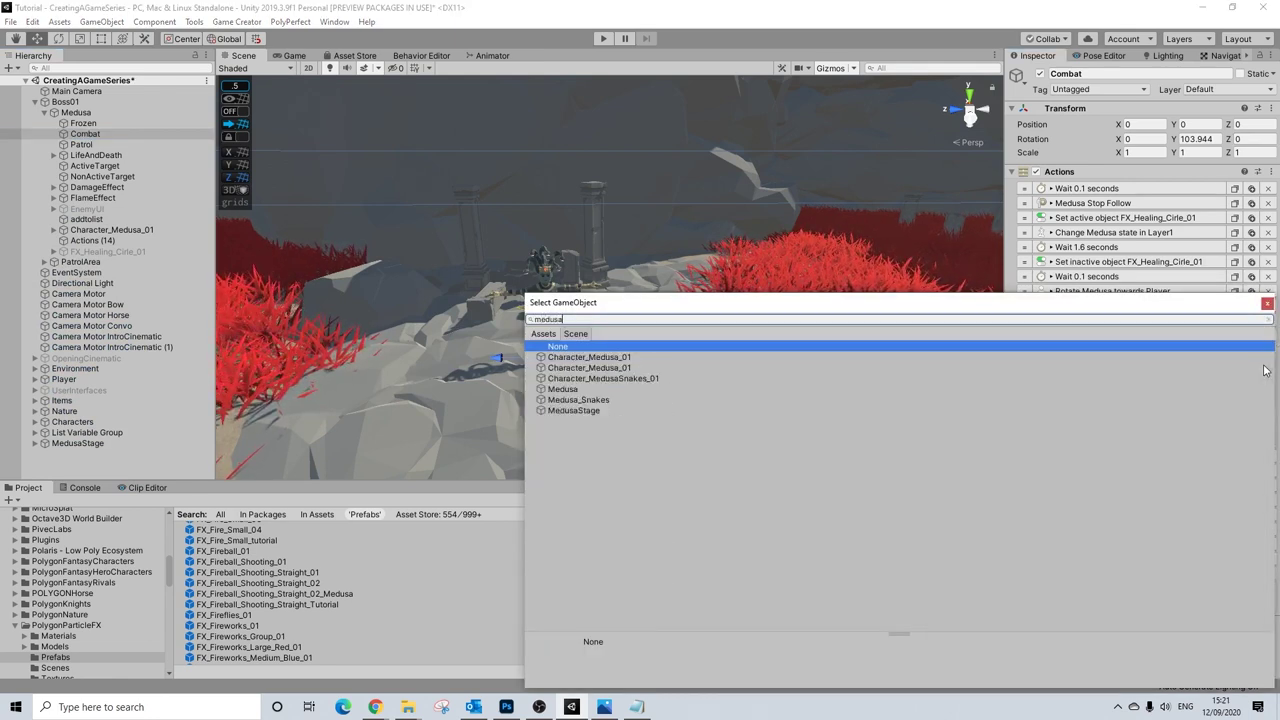
pyautogui.click(543, 333)
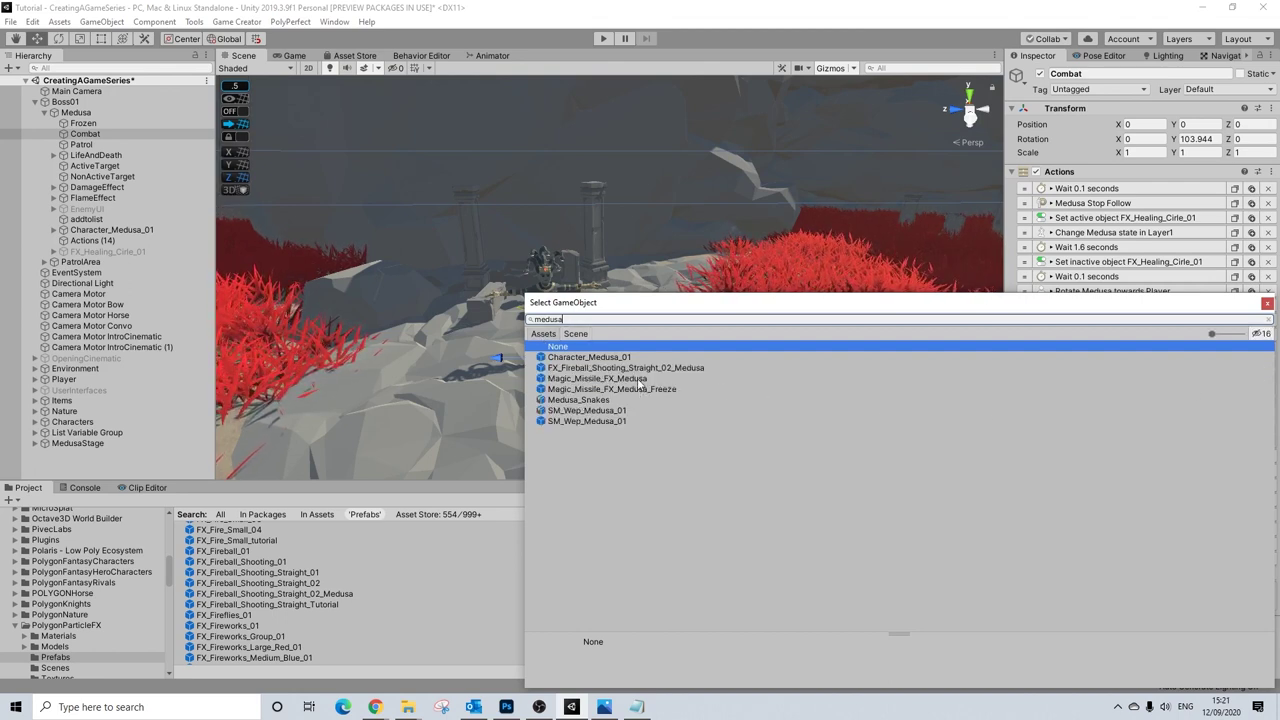
pyautogui.click(632, 378)
pyautogui.click(1267, 304)
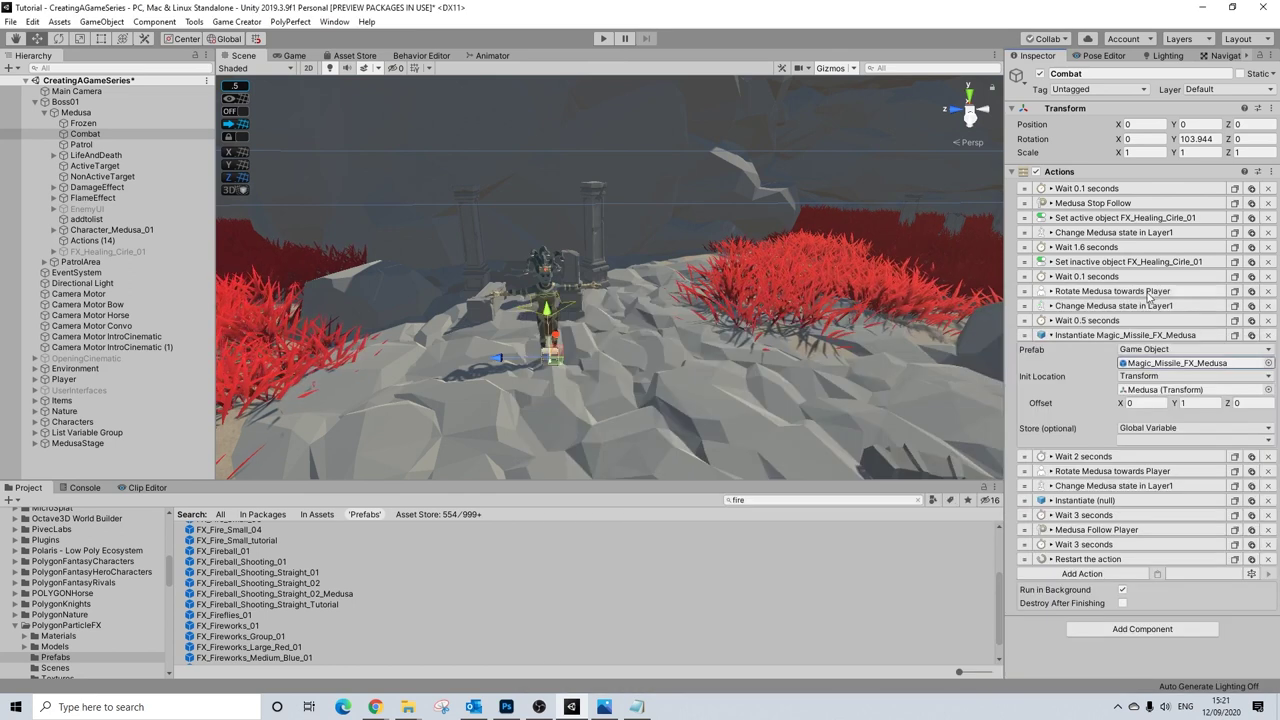
pyautogui.click(1084, 337)
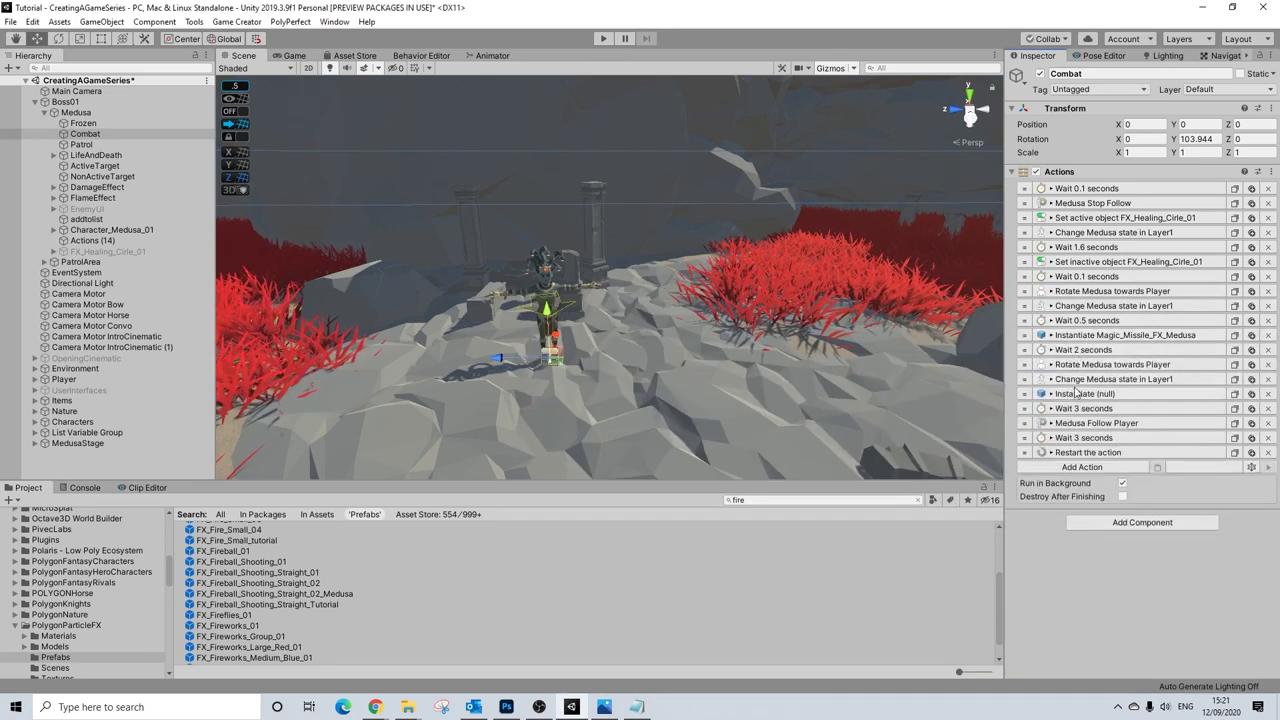
pyautogui.click(1078, 393)
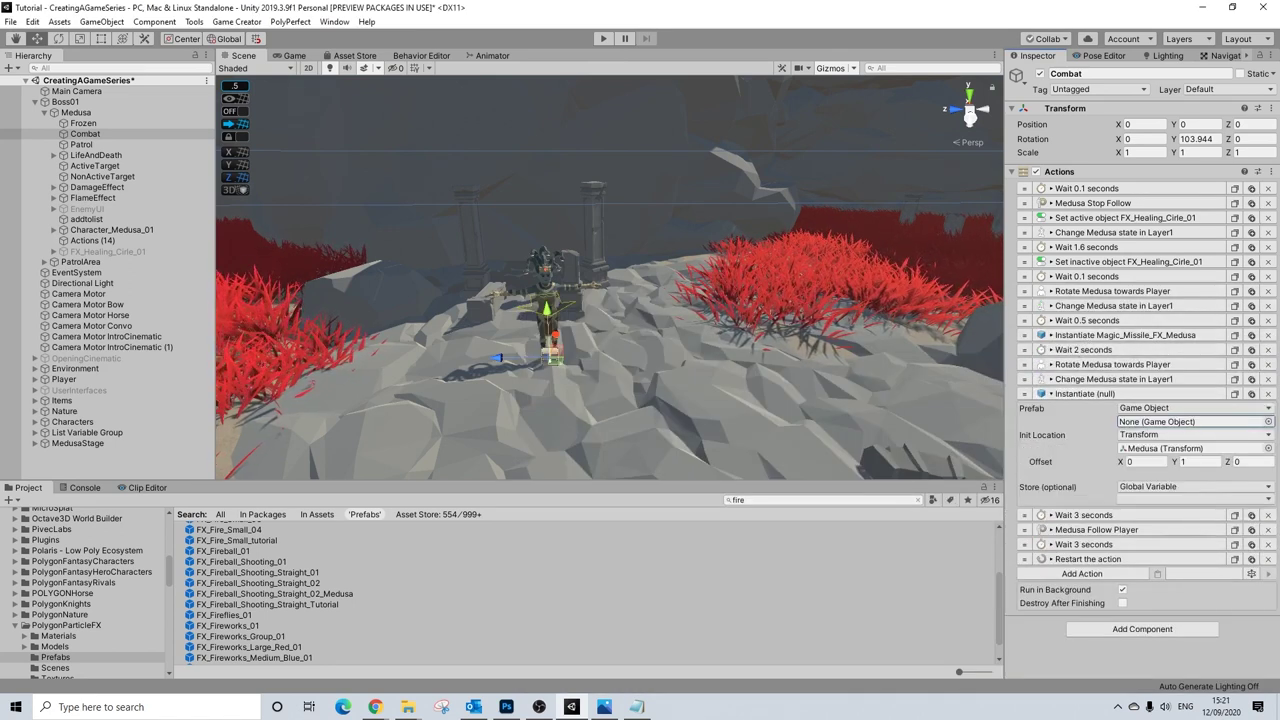
pyautogui.click(1268, 421)
pyautogui.write('medusa')
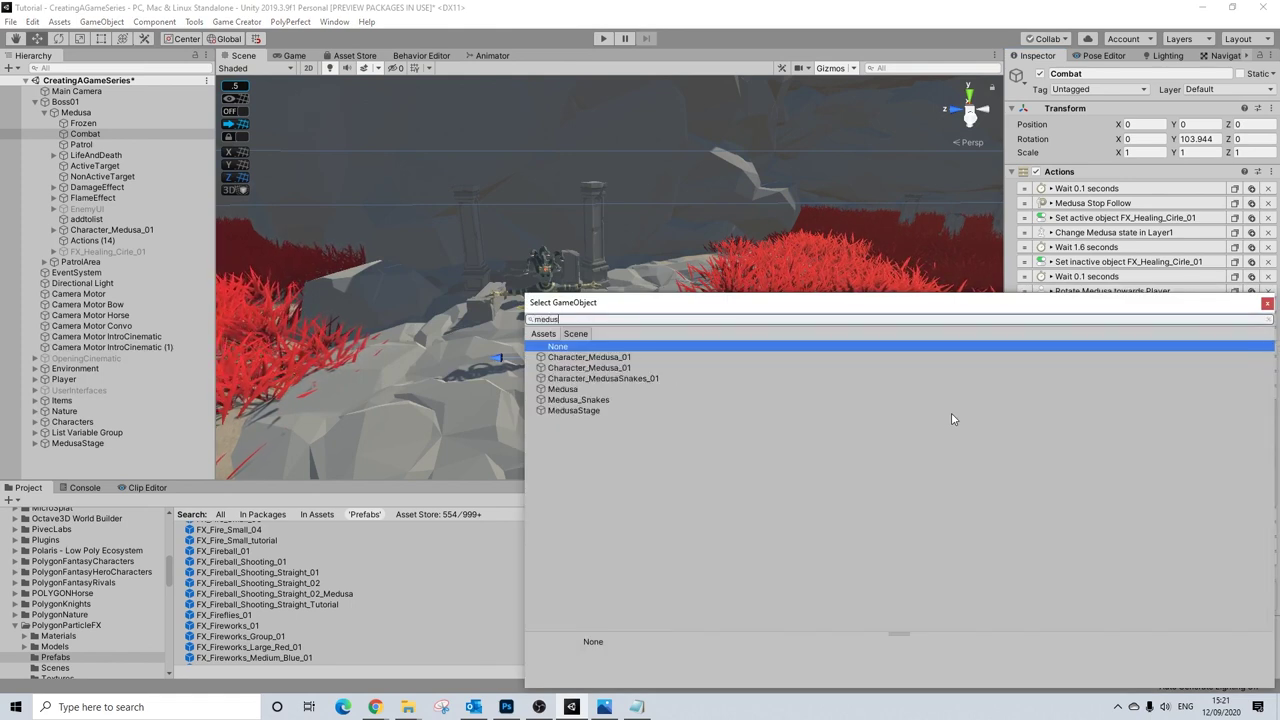
pyautogui.doubleClick(556, 343)
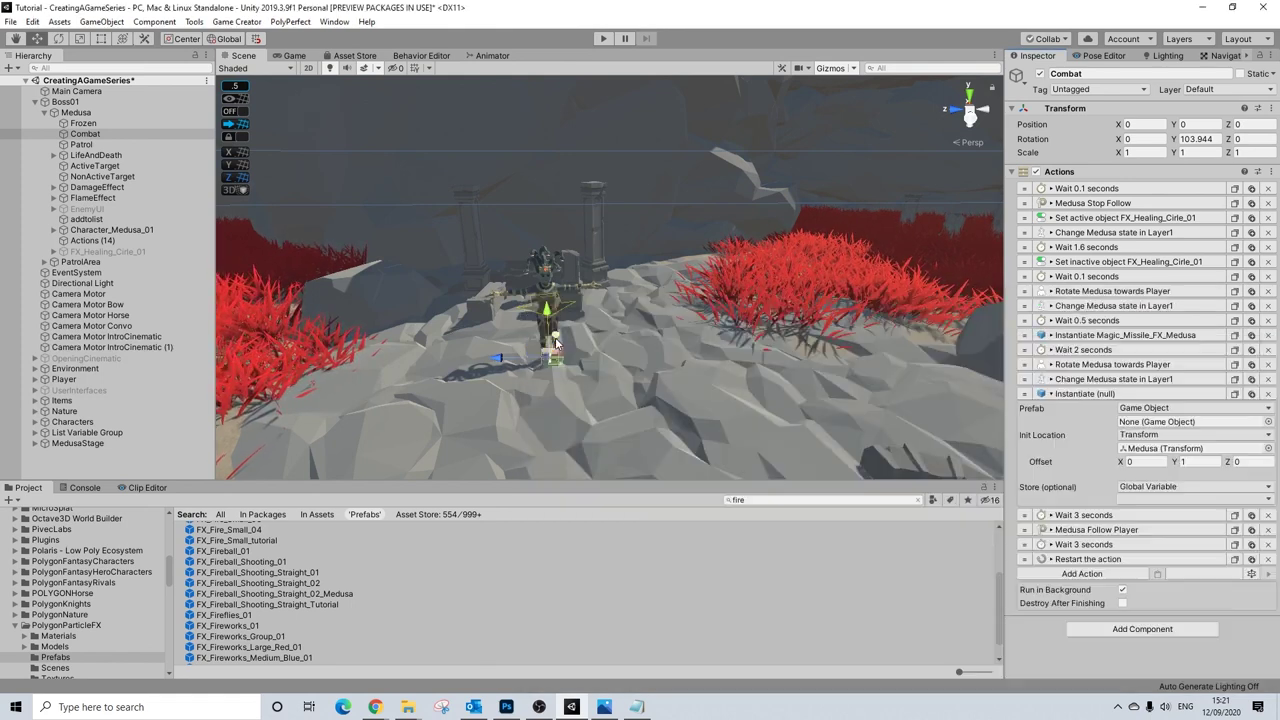
# - Assign the FX_Fireball_Shooting_Straight_02_Medusa prefab to the second Instantiate action and set its Z offset to 1
pyautogui.click(1268, 421)
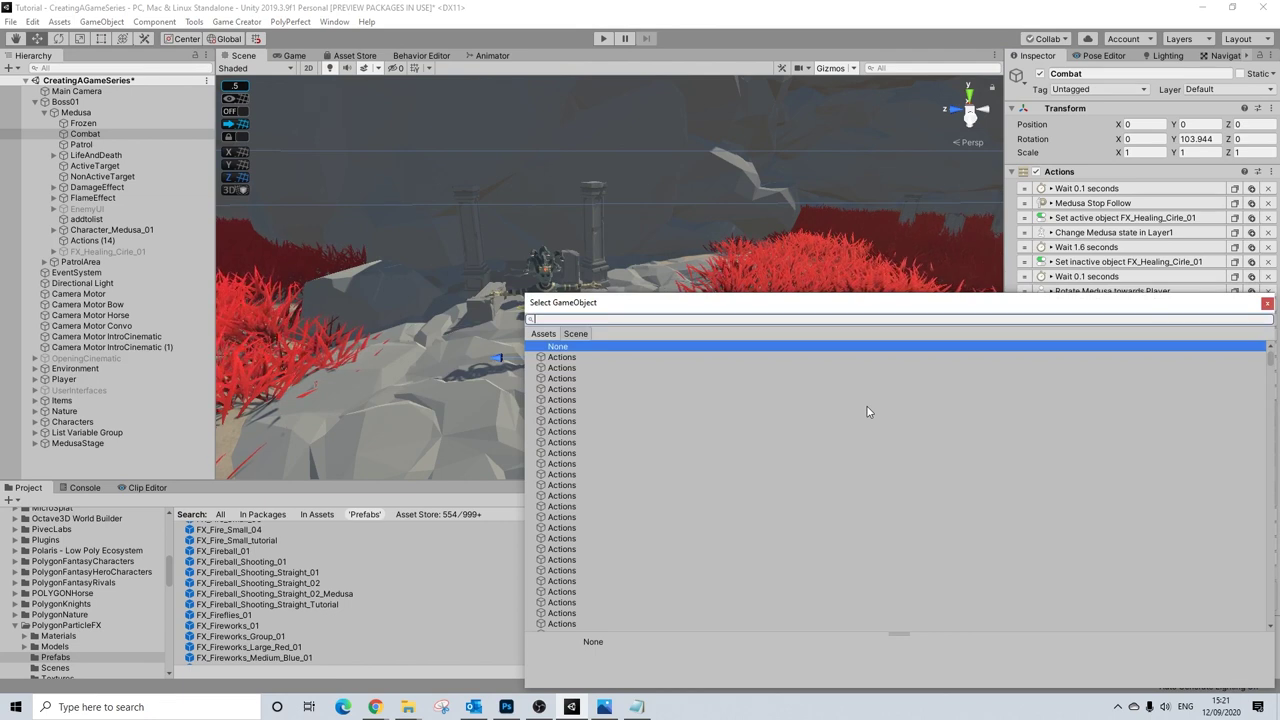
pyautogui.write('medus')
pyautogui.click(544, 334)
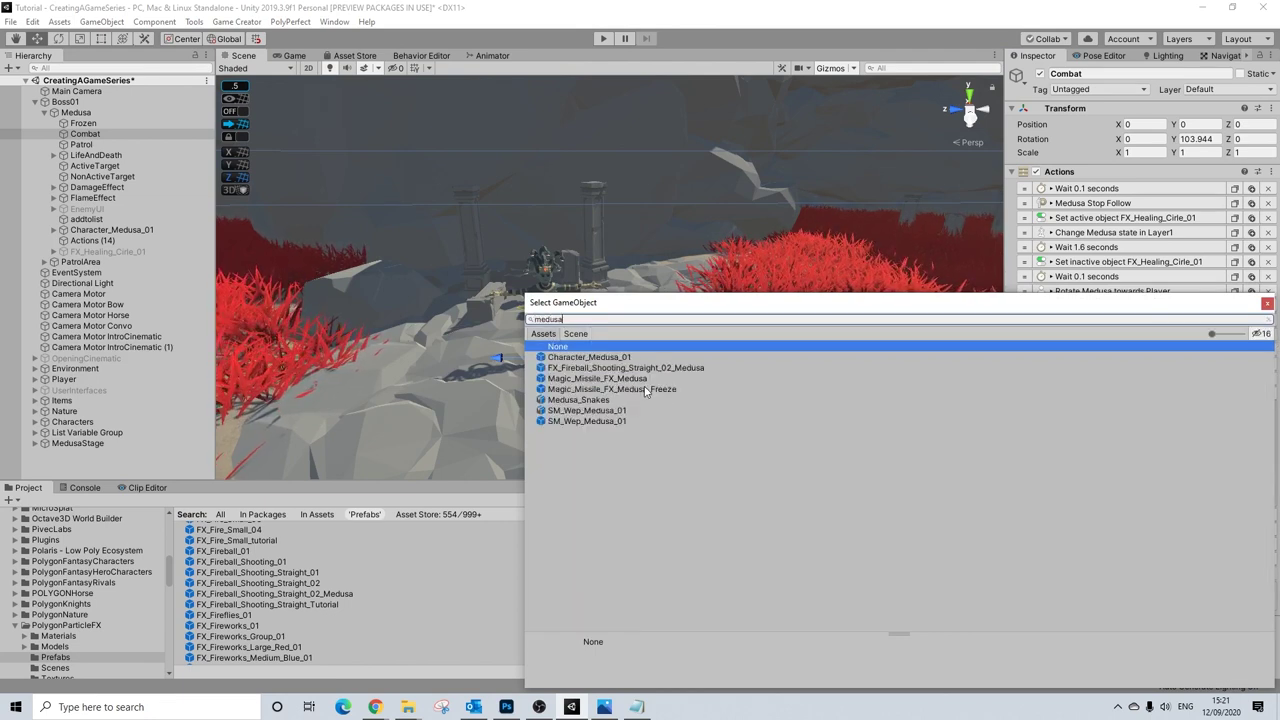
pyautogui.press('Down')
pyautogui.press('Down')
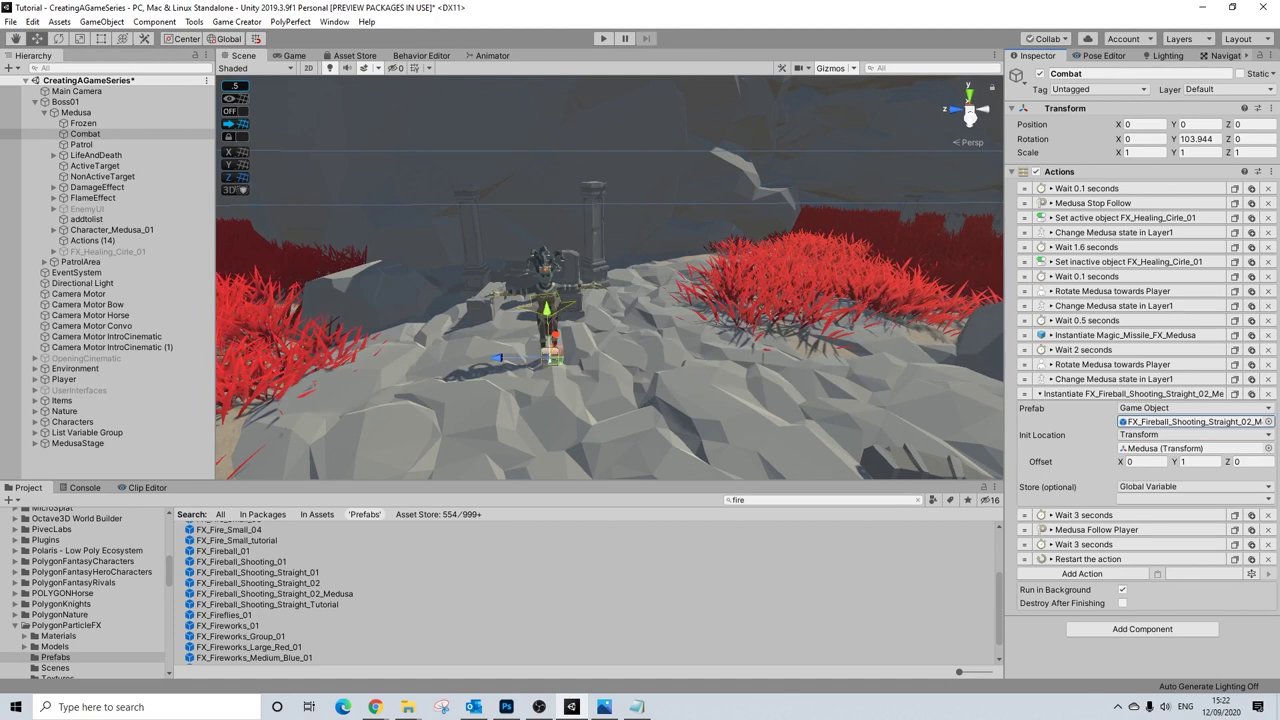
pyautogui.click(1241, 462)
pyautogui.doubleClick(1250, 462)
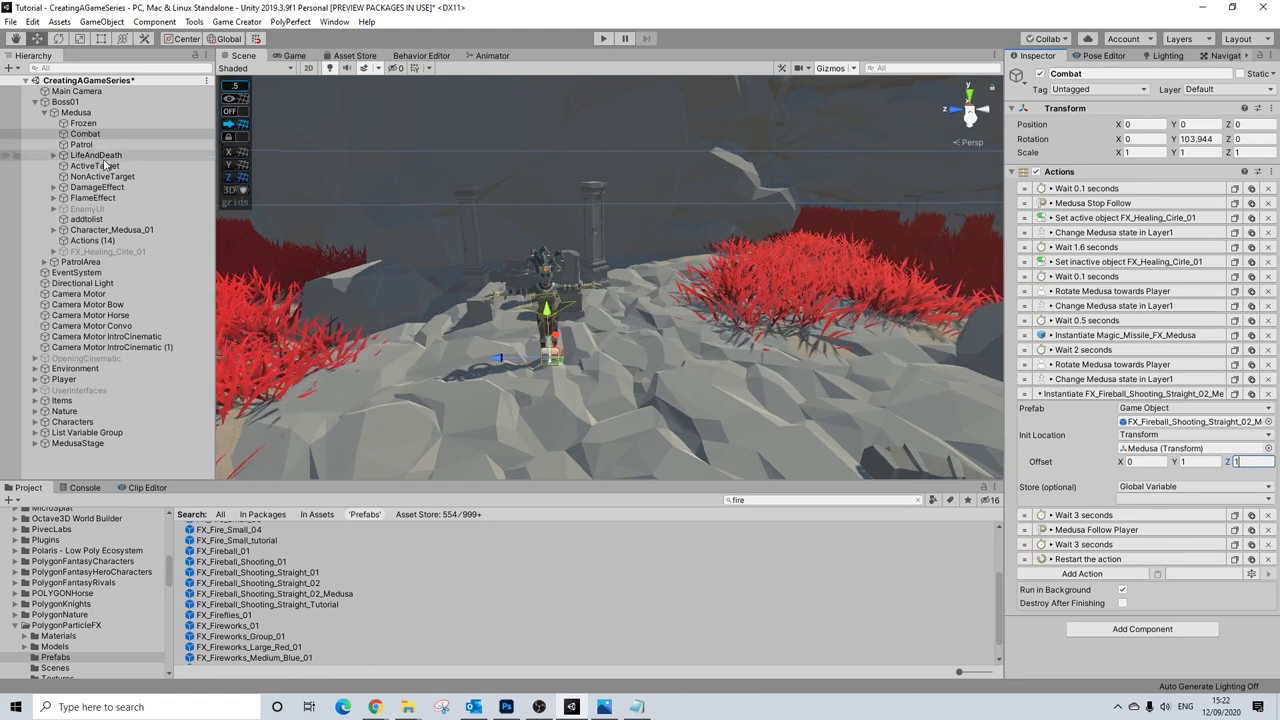
# - Collapse the Then actions in Medusa's LifeAndDeath conditions and delete the Remove list action
pyautogui.click(66, 157)
pyautogui.click(55, 157)
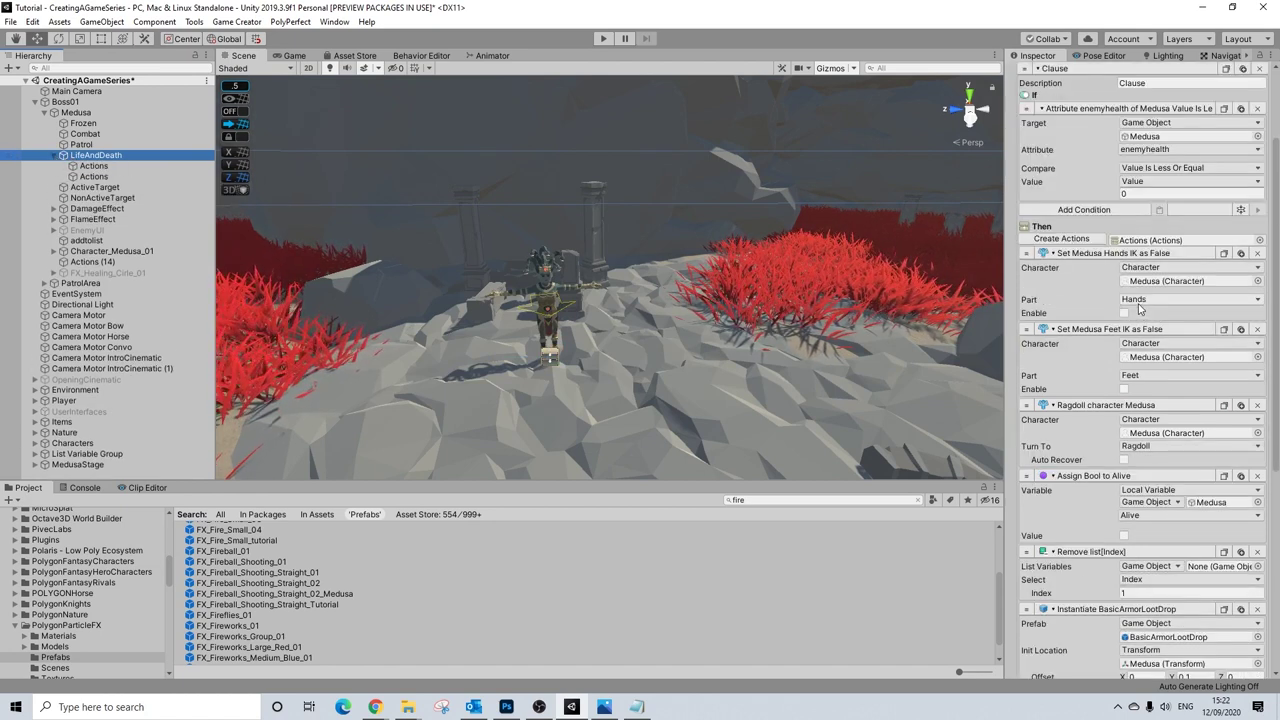
pyautogui.click(1081, 374)
pyautogui.click(1093, 388)
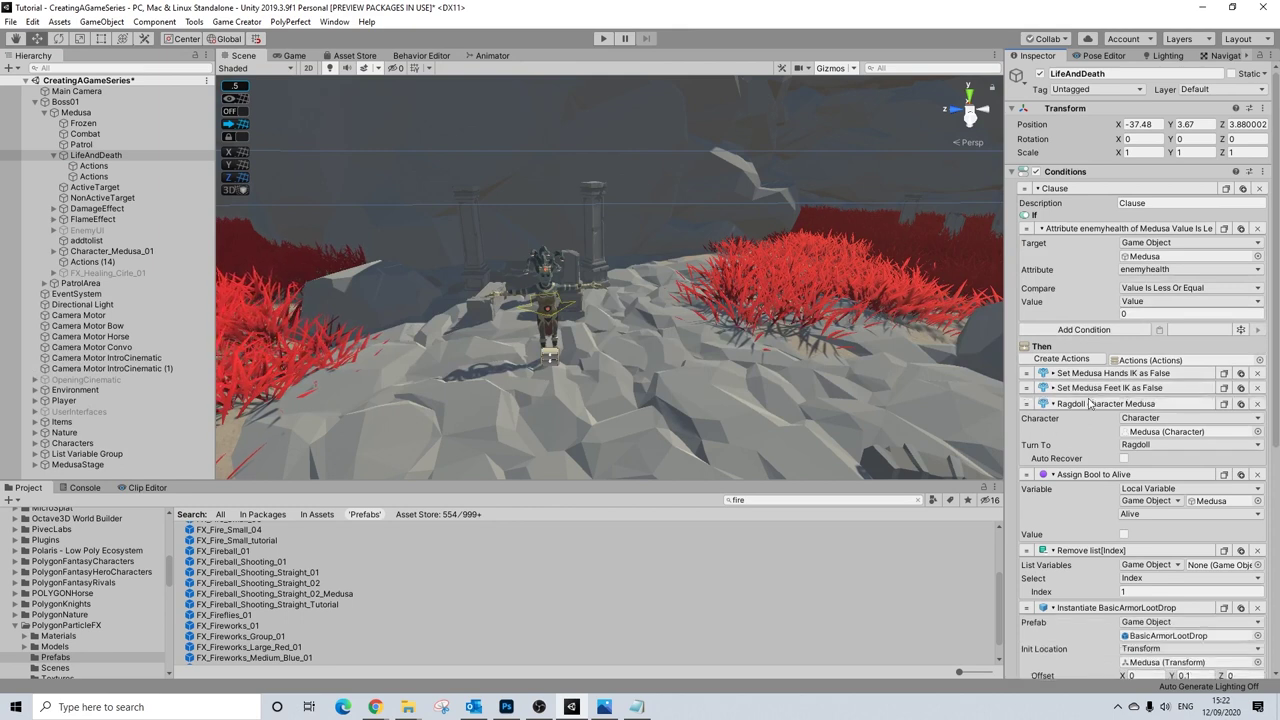
pyautogui.click(1091, 402)
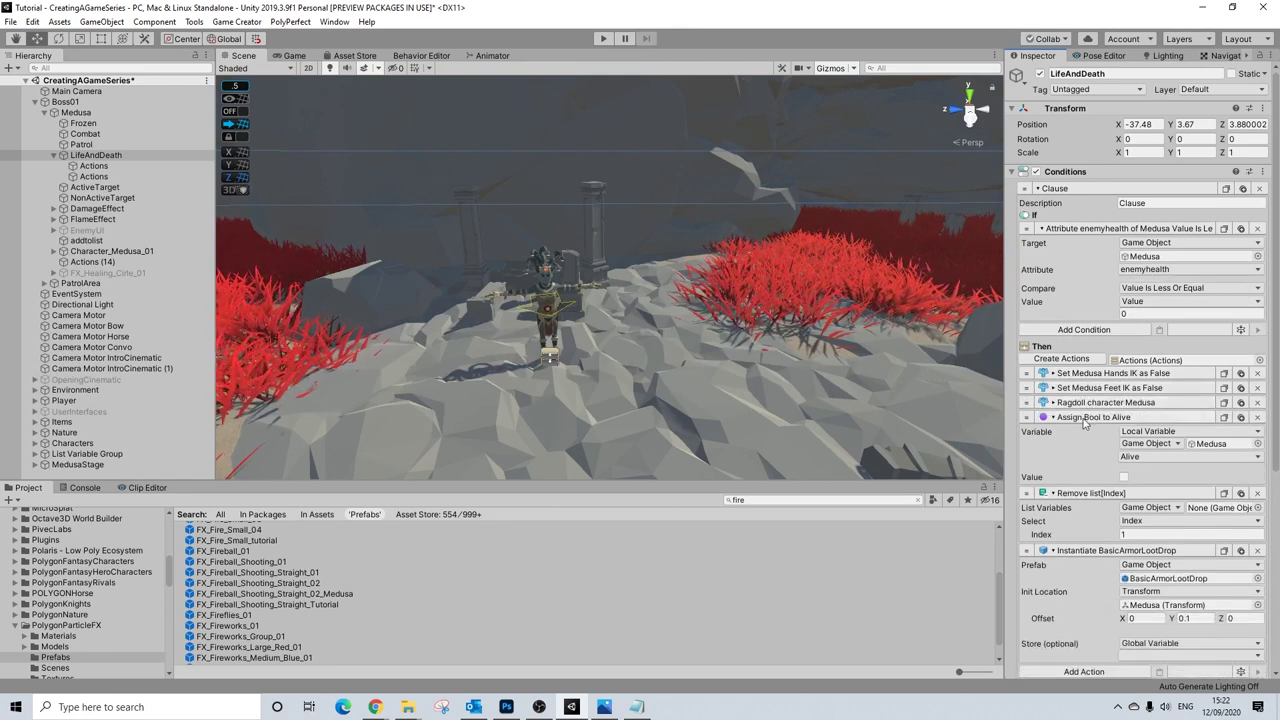
pyautogui.click(1088, 418)
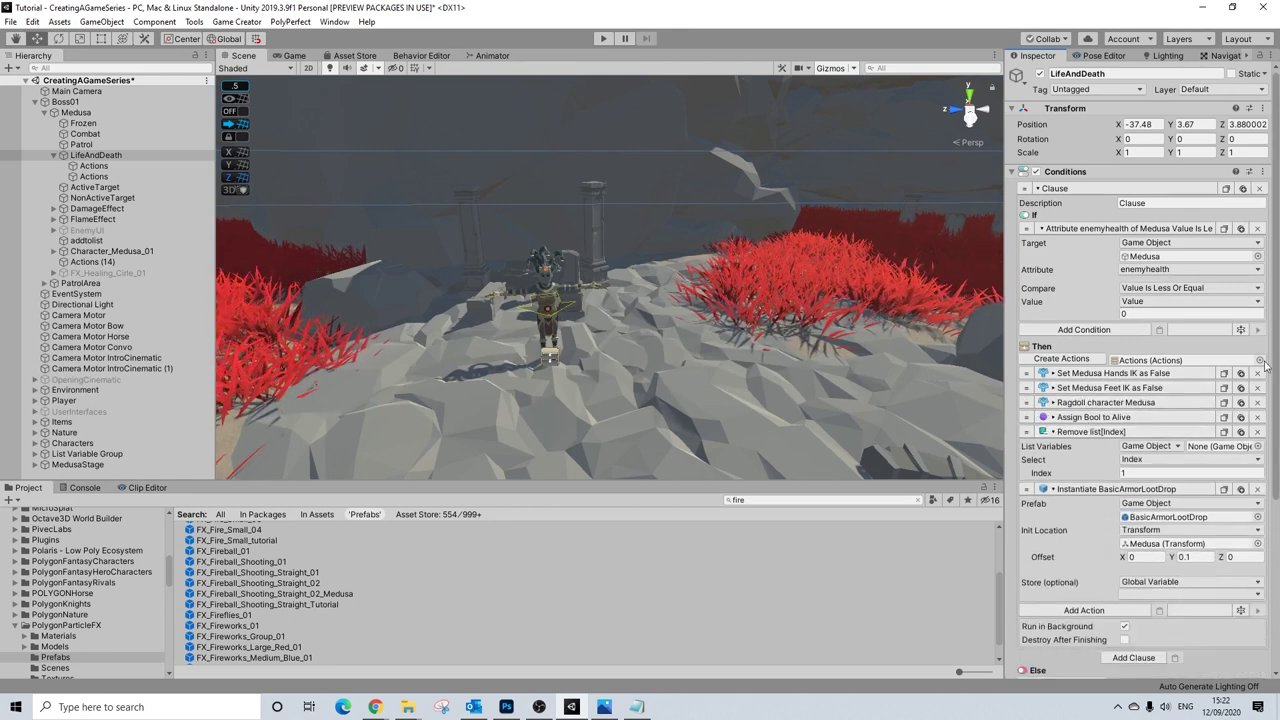
pyautogui.click(1257, 432)
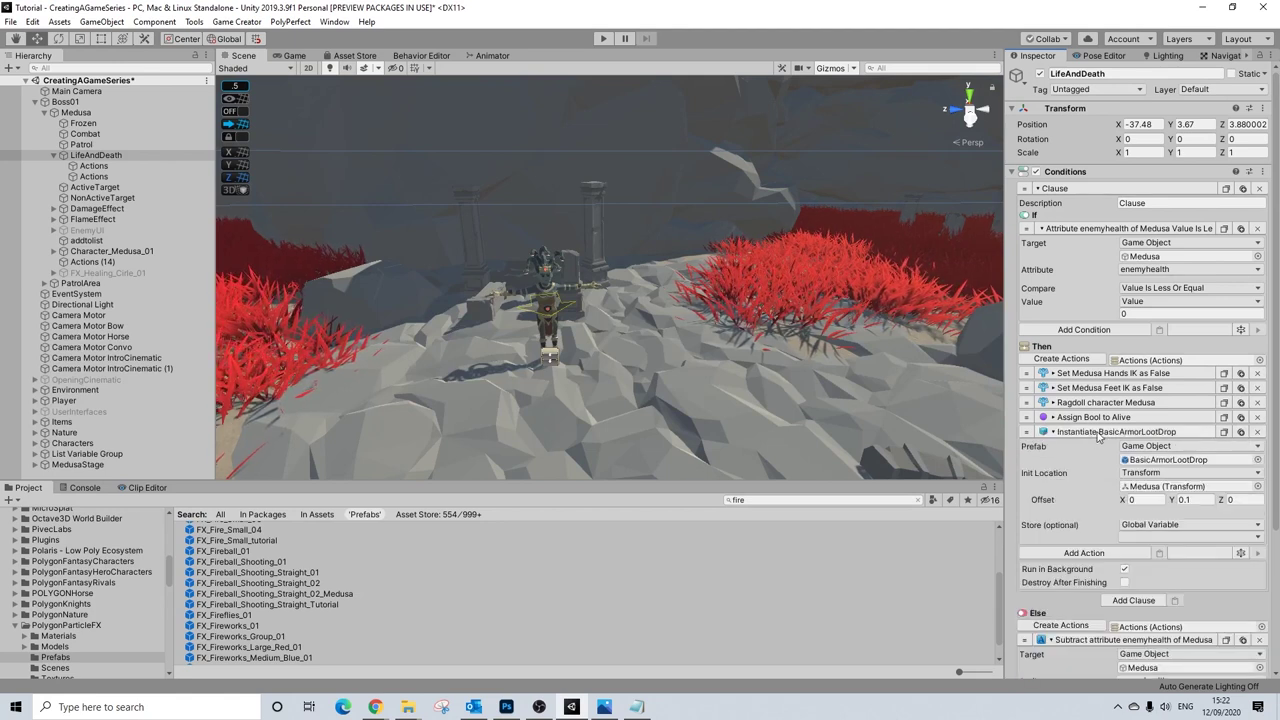
pyautogui.click(1115, 431)
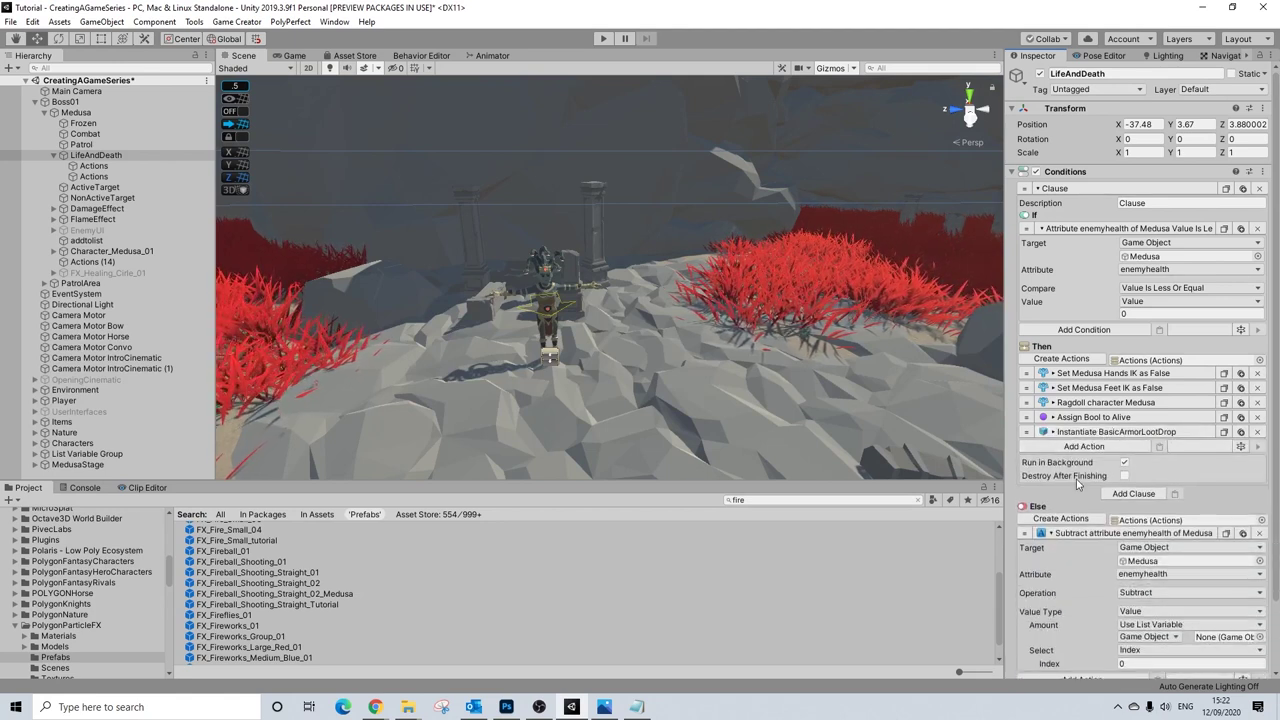
pyautogui.scroll(-2, 1106, 390)
pyautogui.click(1110, 354)
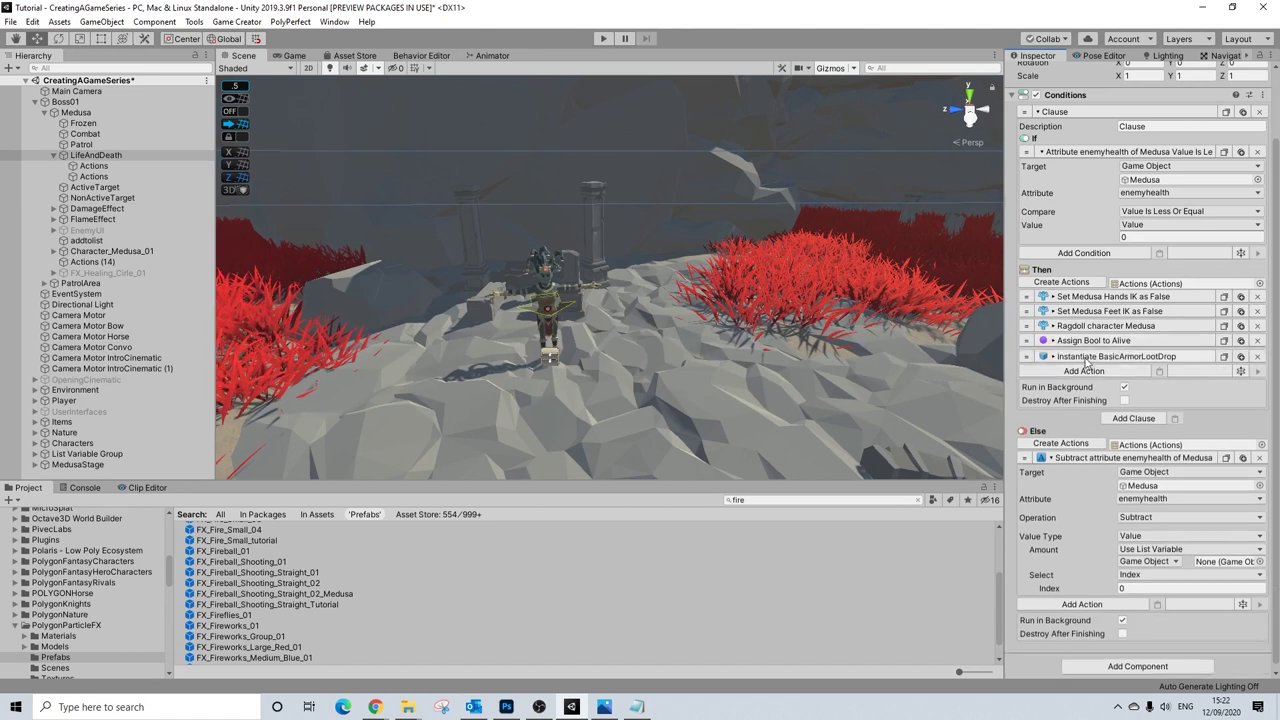
pyautogui.click(1110, 354)
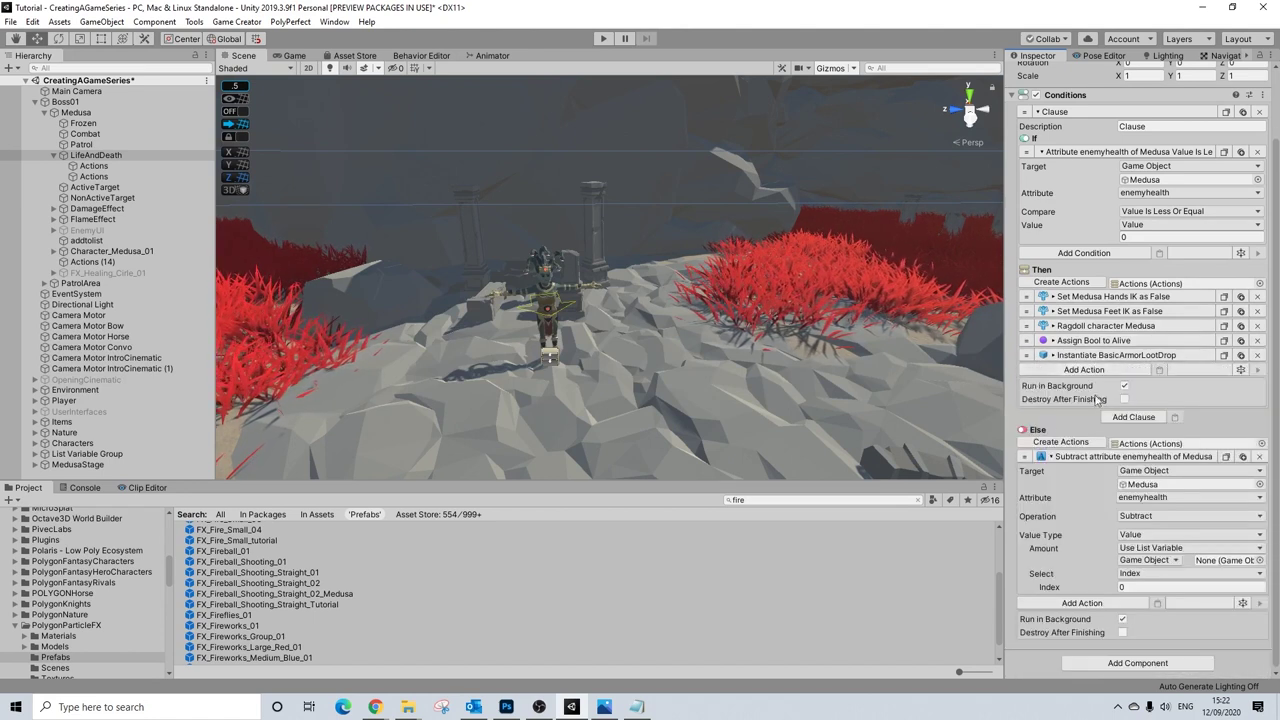
# - Copy the Else branch's Subtract enemyhealth action and replace it with a Call Conditions action
pyautogui.click(1226, 457)
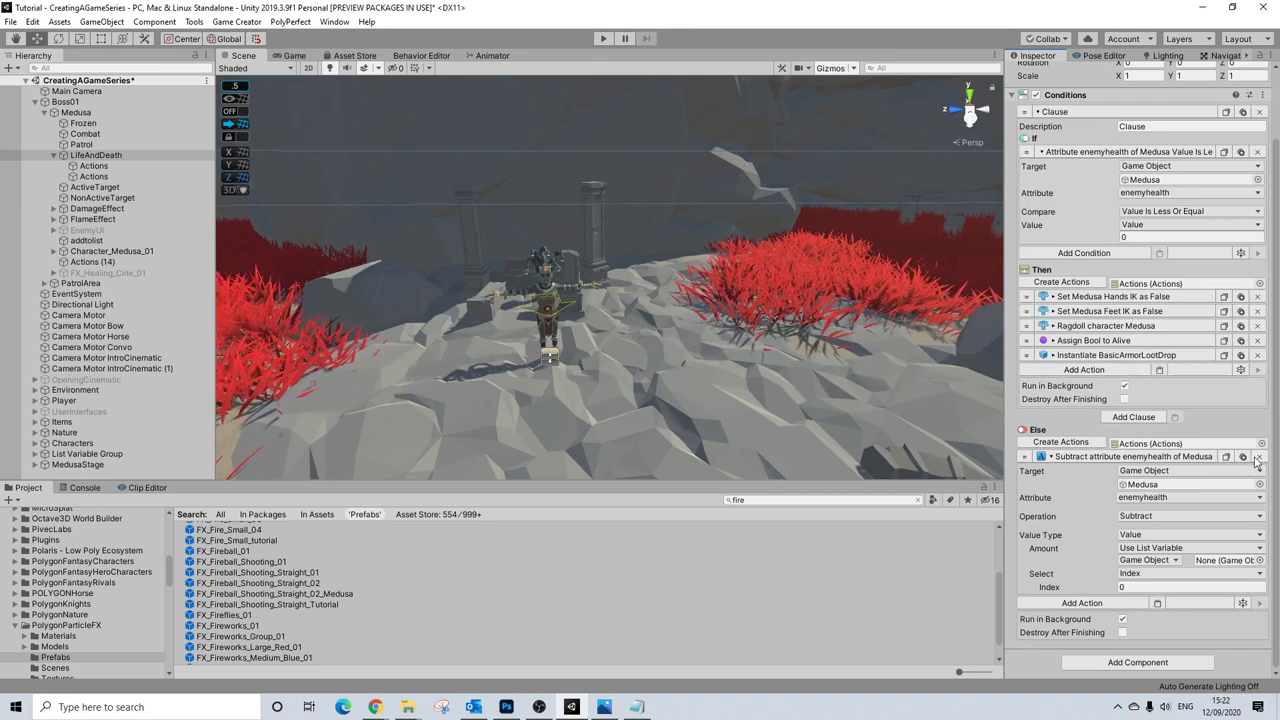
pyautogui.click(1258, 457)
pyautogui.click(1084, 533)
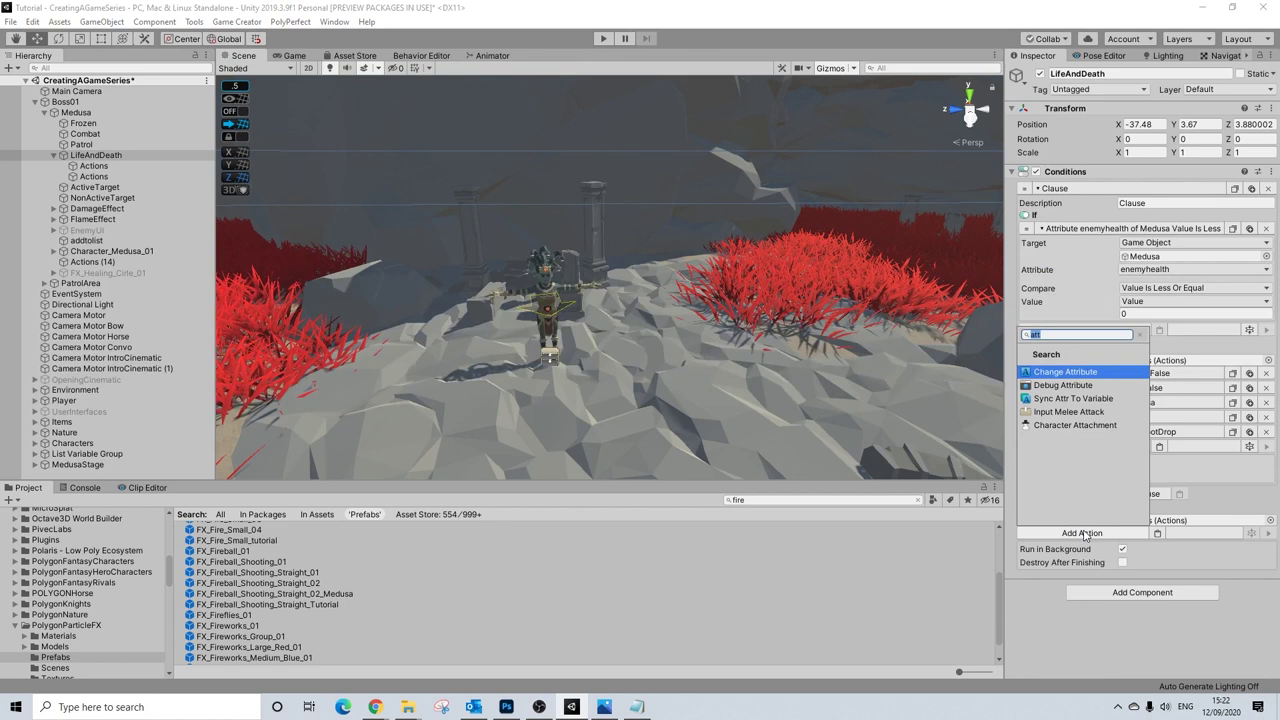
pyautogui.write('call')
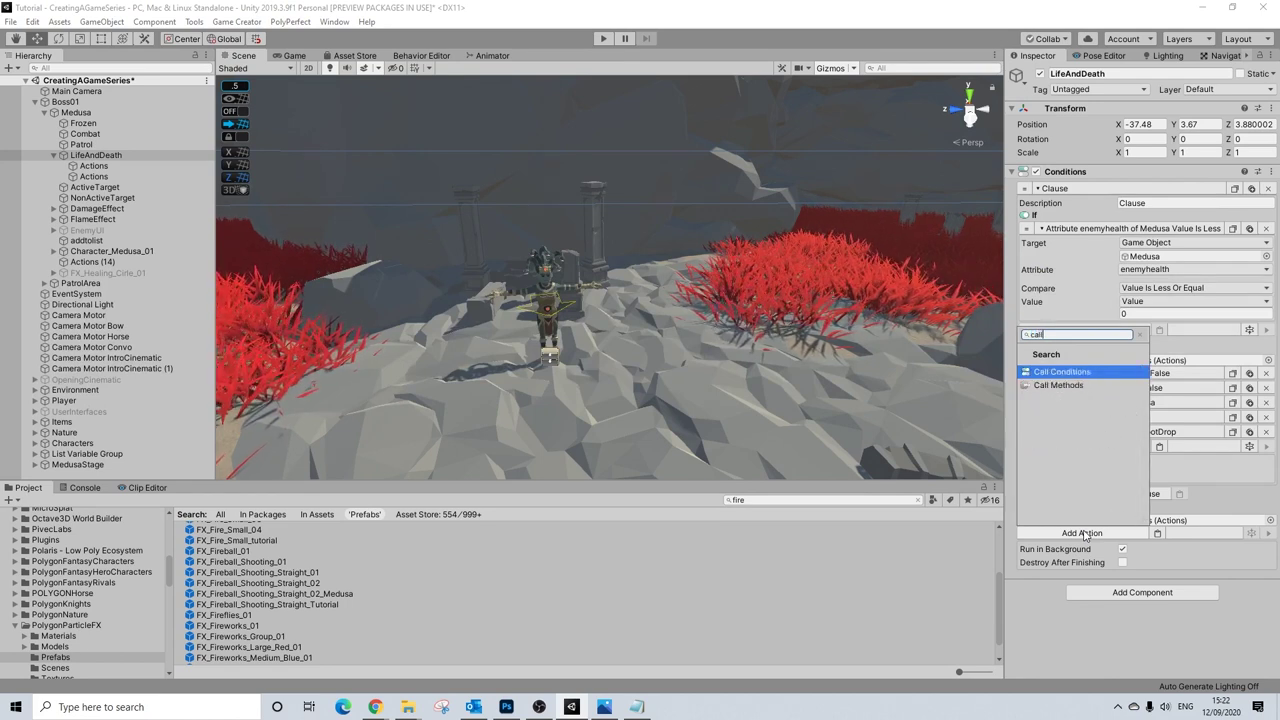
pyautogui.press('Return')
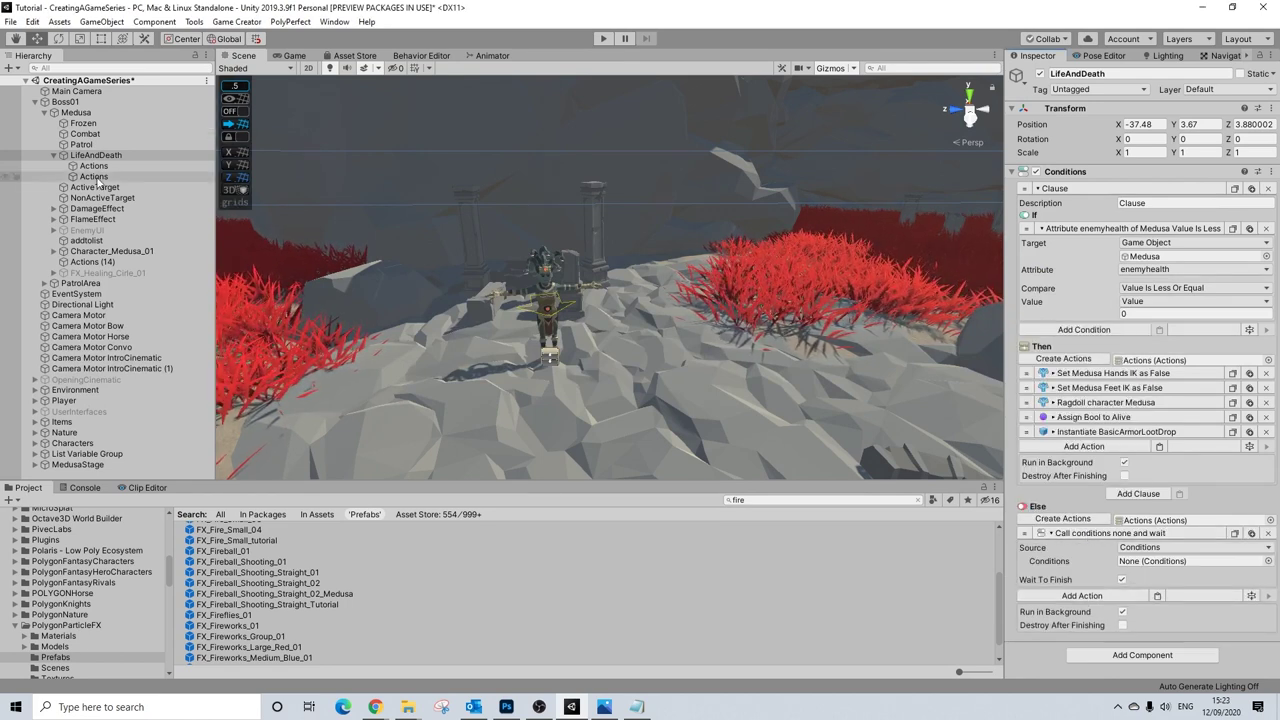
# - Create a Conditions object under LifeAndDeath and assign it to the Else branch's Call Conditions action
pyautogui.rightClick(108, 157)
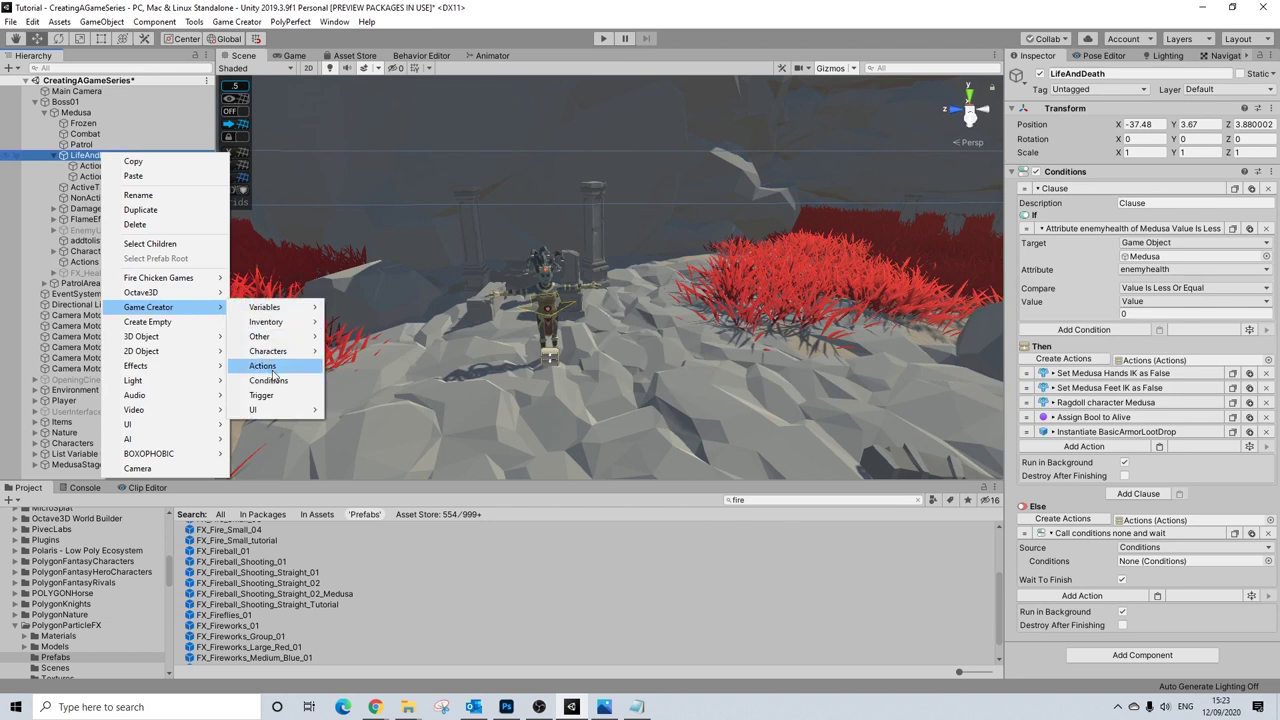
pyautogui.click(268, 380)
pyautogui.click(92, 157)
pyautogui.moveTo(93, 176); pyautogui.dragTo(1165, 440)
pyautogui.moveTo(1131, 553); pyautogui.dragTo(1140, 550)
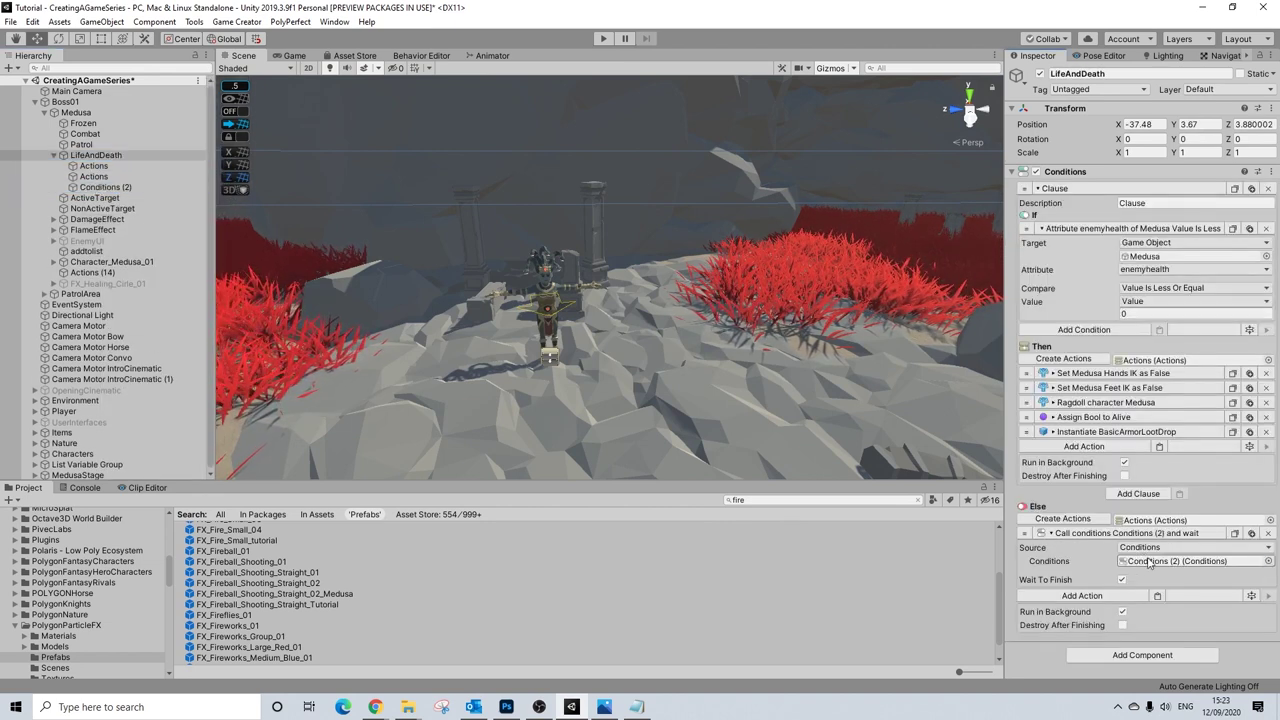
# - Give the new Conditions object a clause requiring global variable MedusaFrozen to be true, with the copied enemyhealth subtraction under Then
pyautogui.click(100, 187)
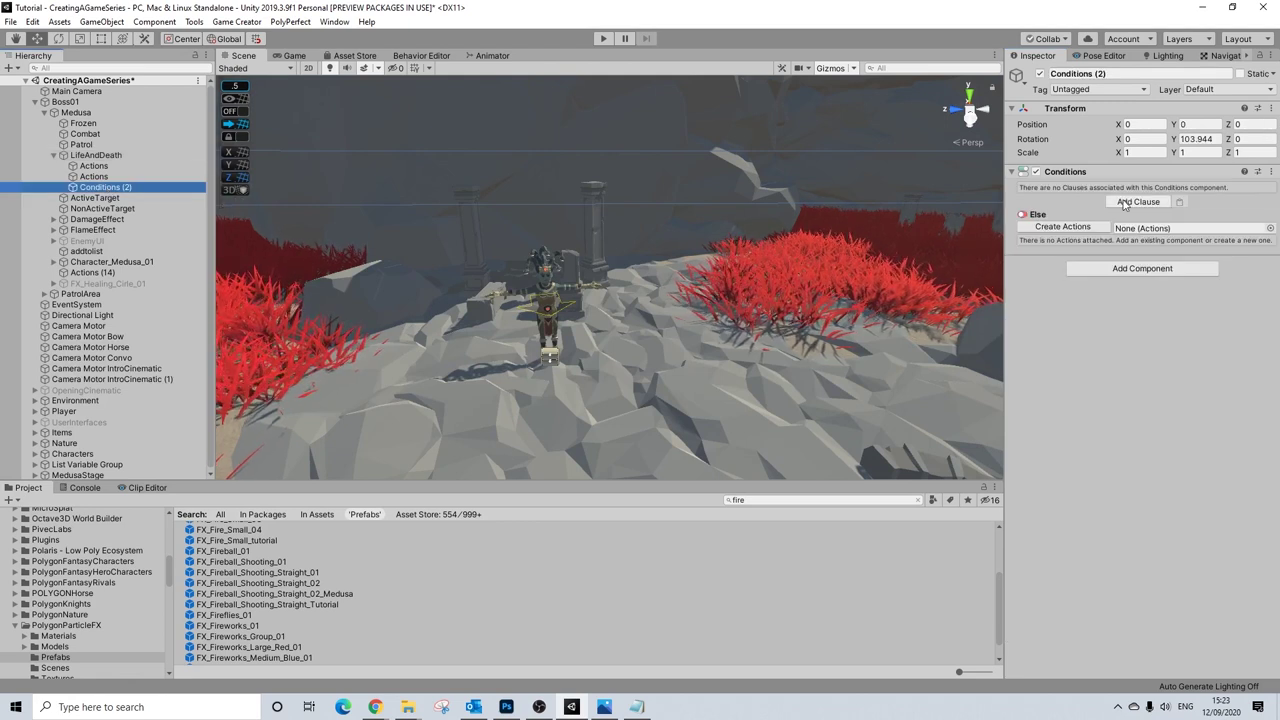
pyautogui.click(1124, 202)
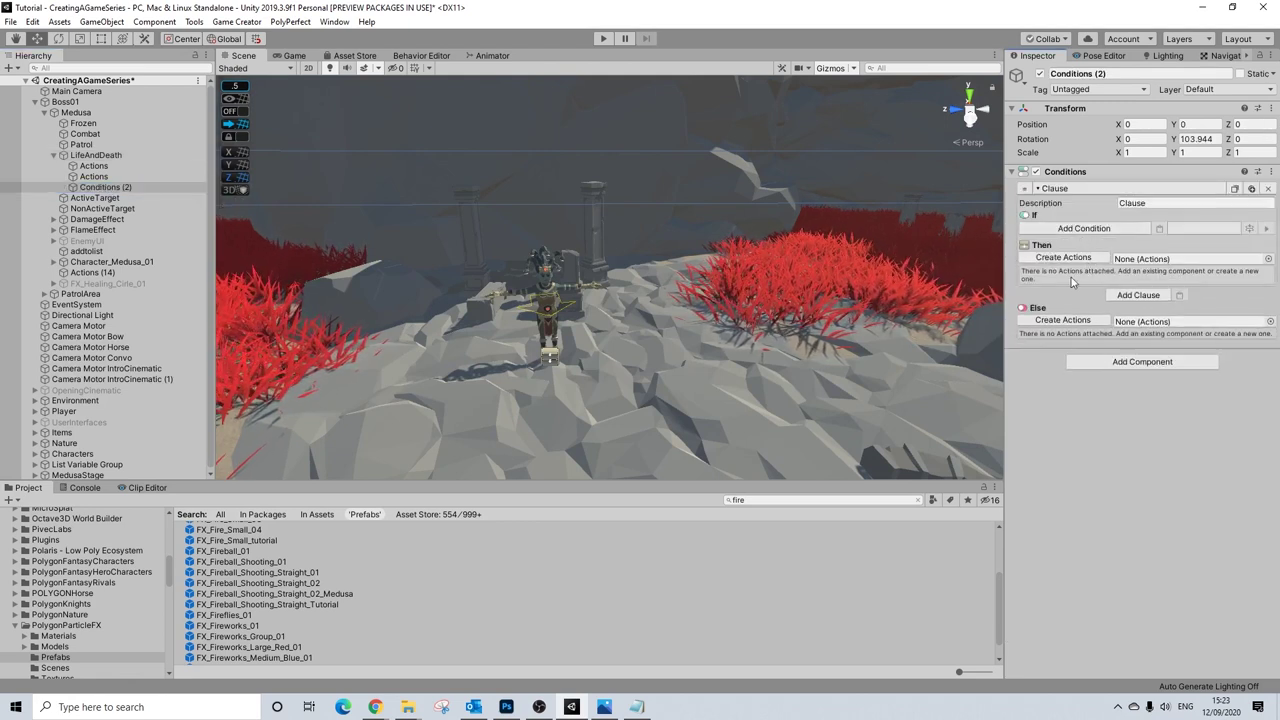
pyautogui.click(1064, 258)
pyautogui.click(1064, 229)
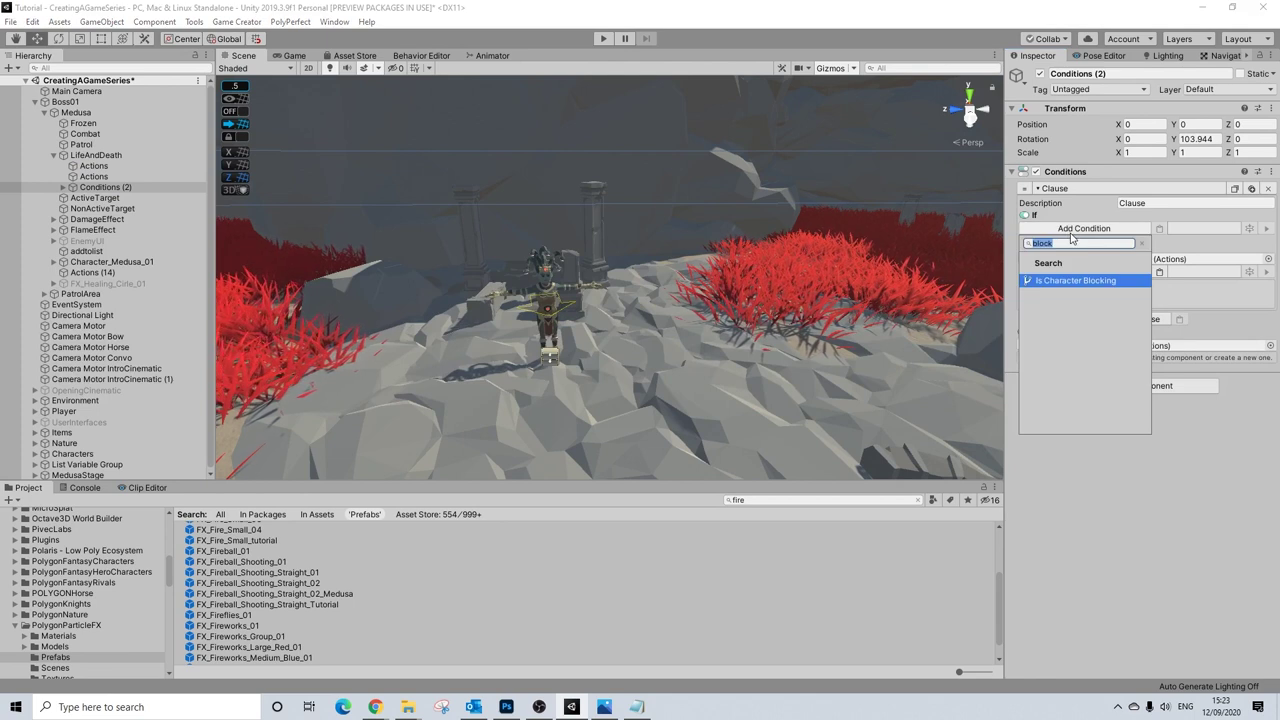
pyautogui.write('bool')
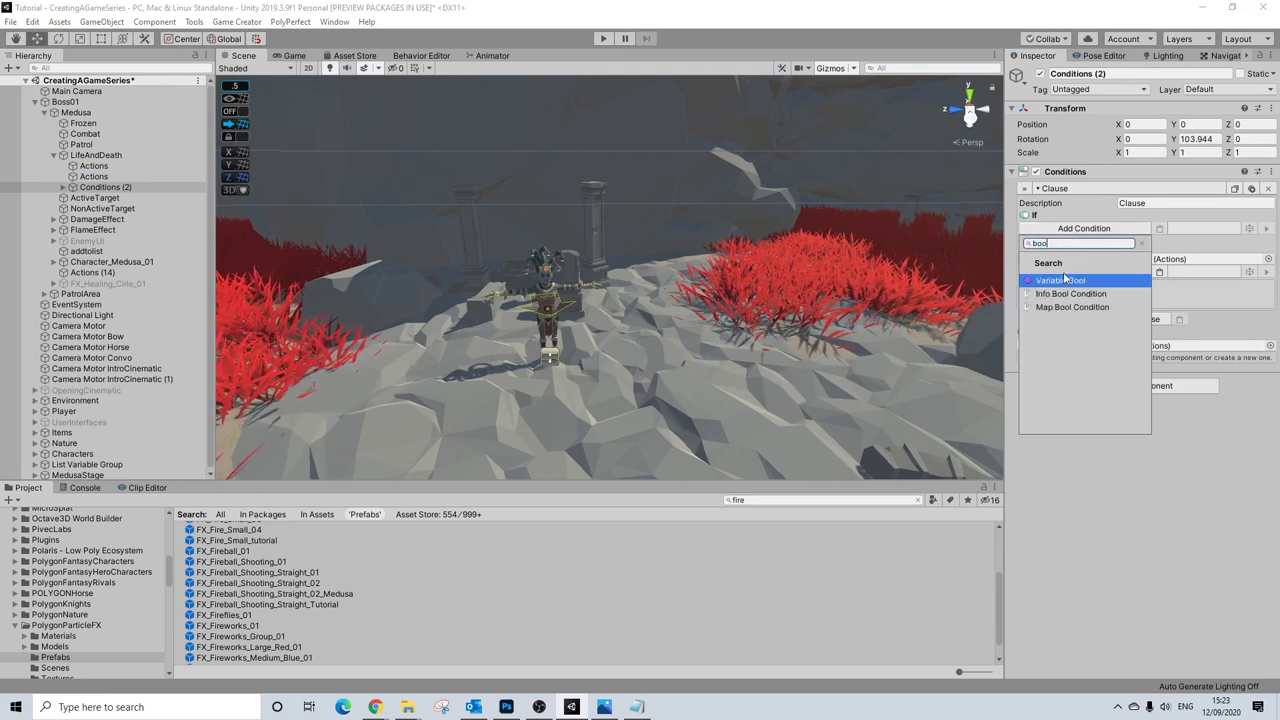
pyautogui.click(1061, 281)
pyautogui.click(1135, 254)
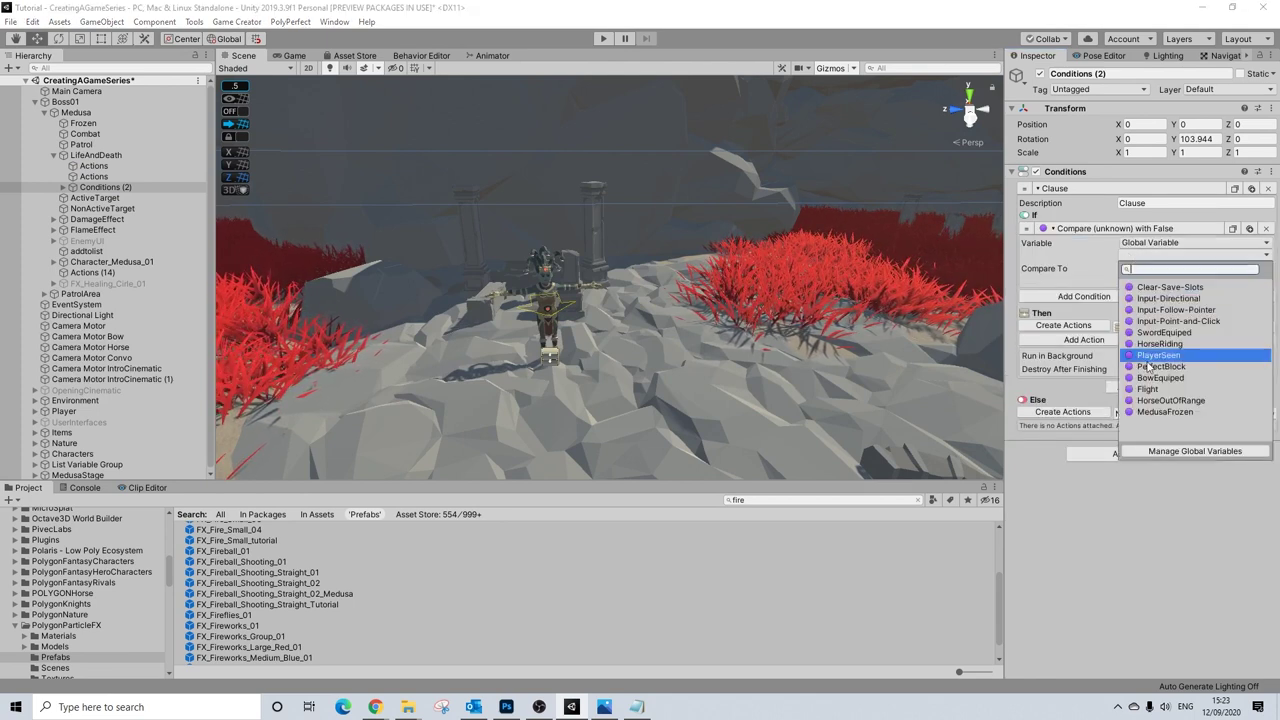
pyautogui.click(1155, 413)
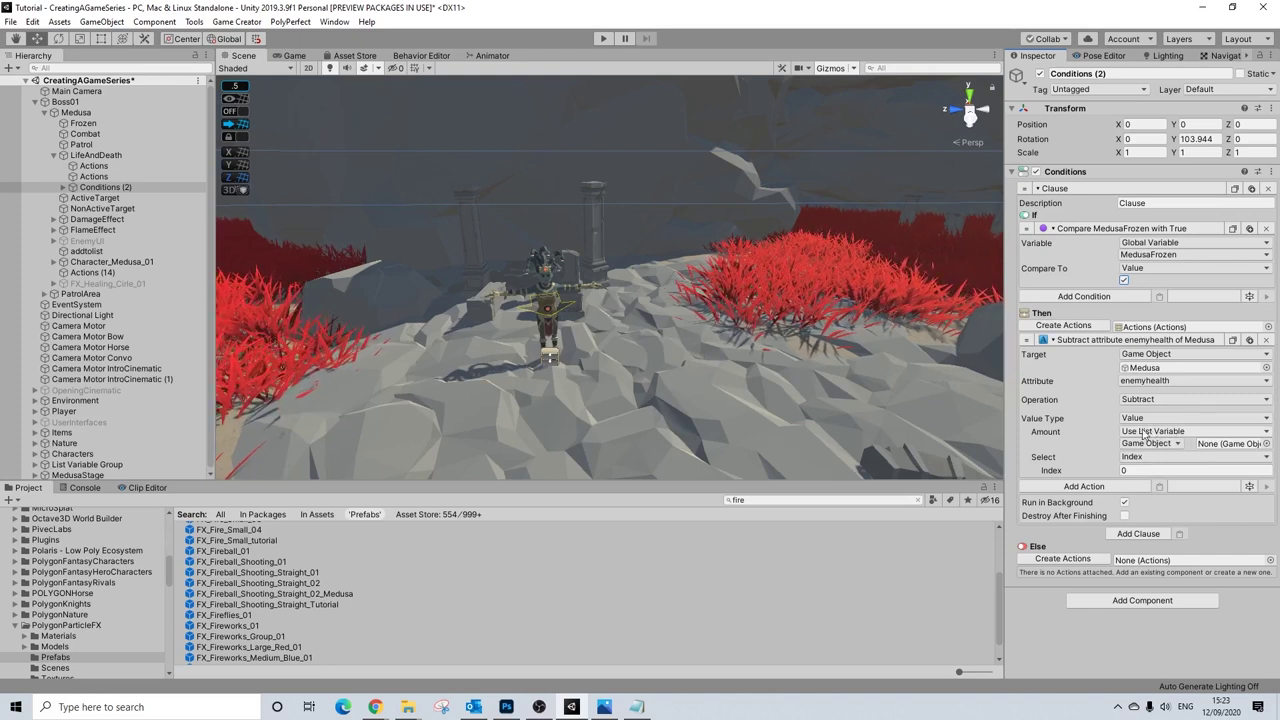
# - Set the enemyhealth subtraction's amount to a fixed Value of 5, and open the Boss01 object's components
pyautogui.click(1143, 432)
pyautogui.click(1150, 442)
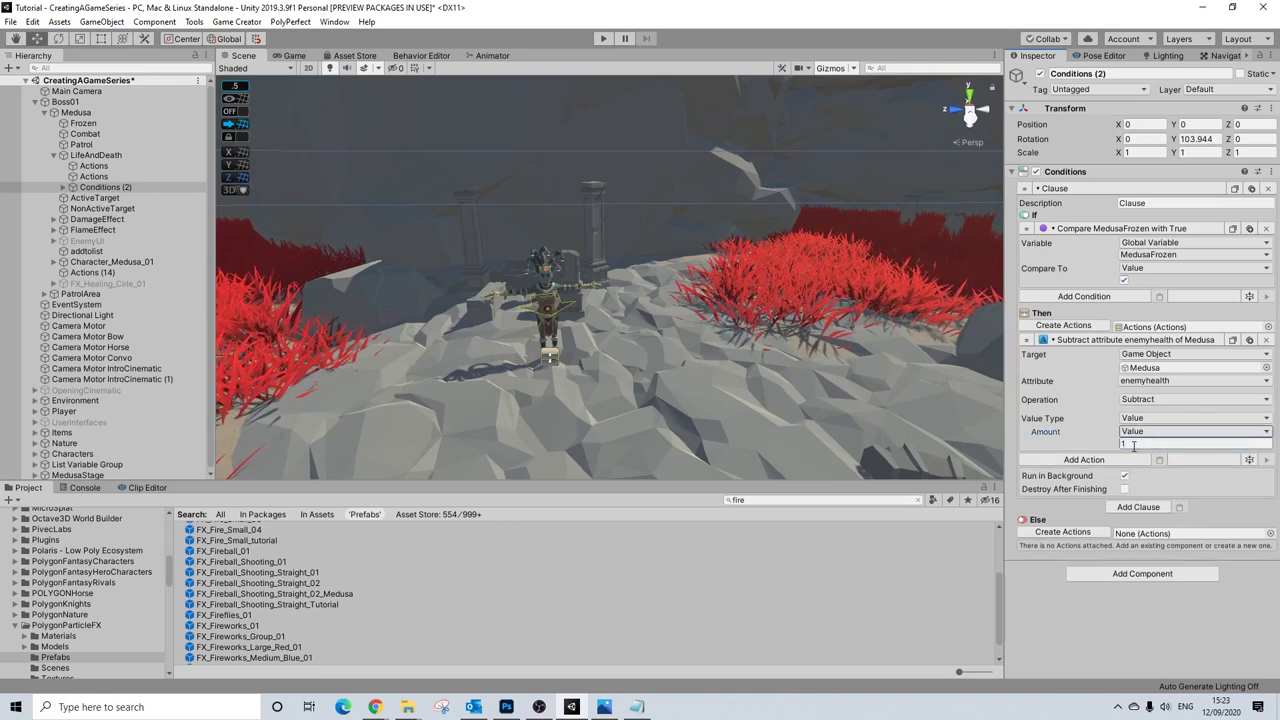
pyautogui.click(1133, 446)
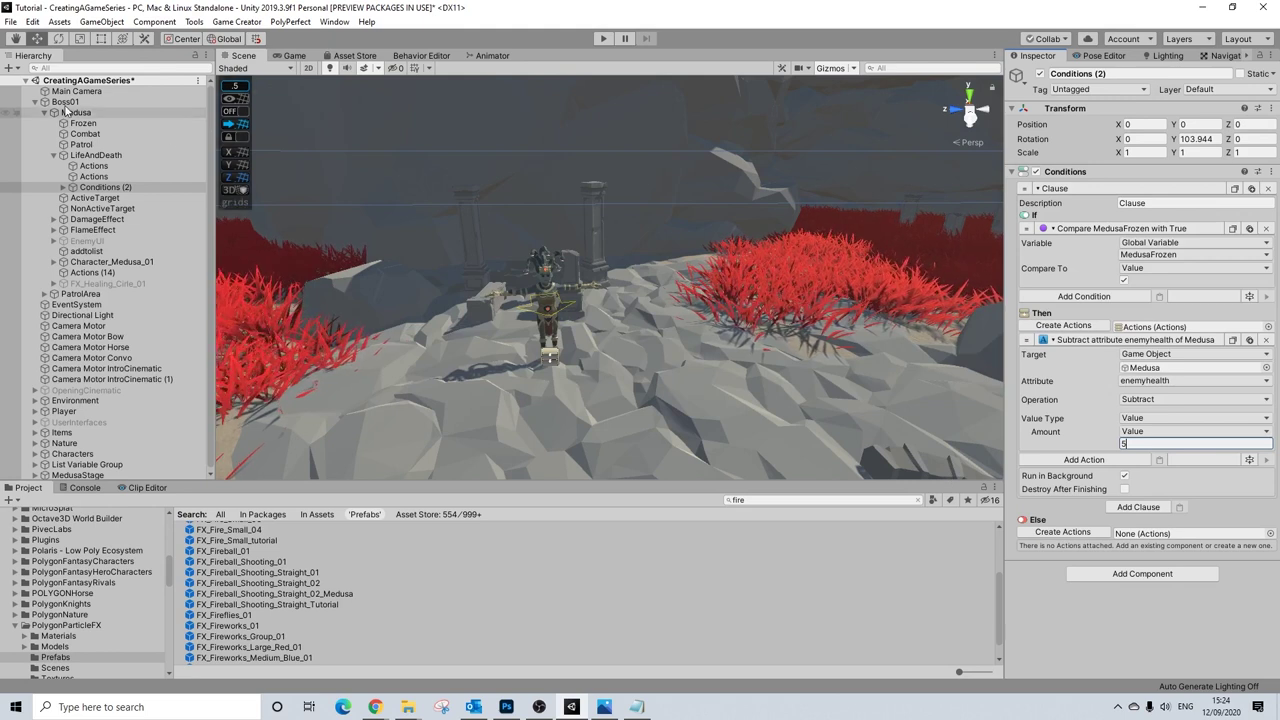
pyautogui.click(65, 101)
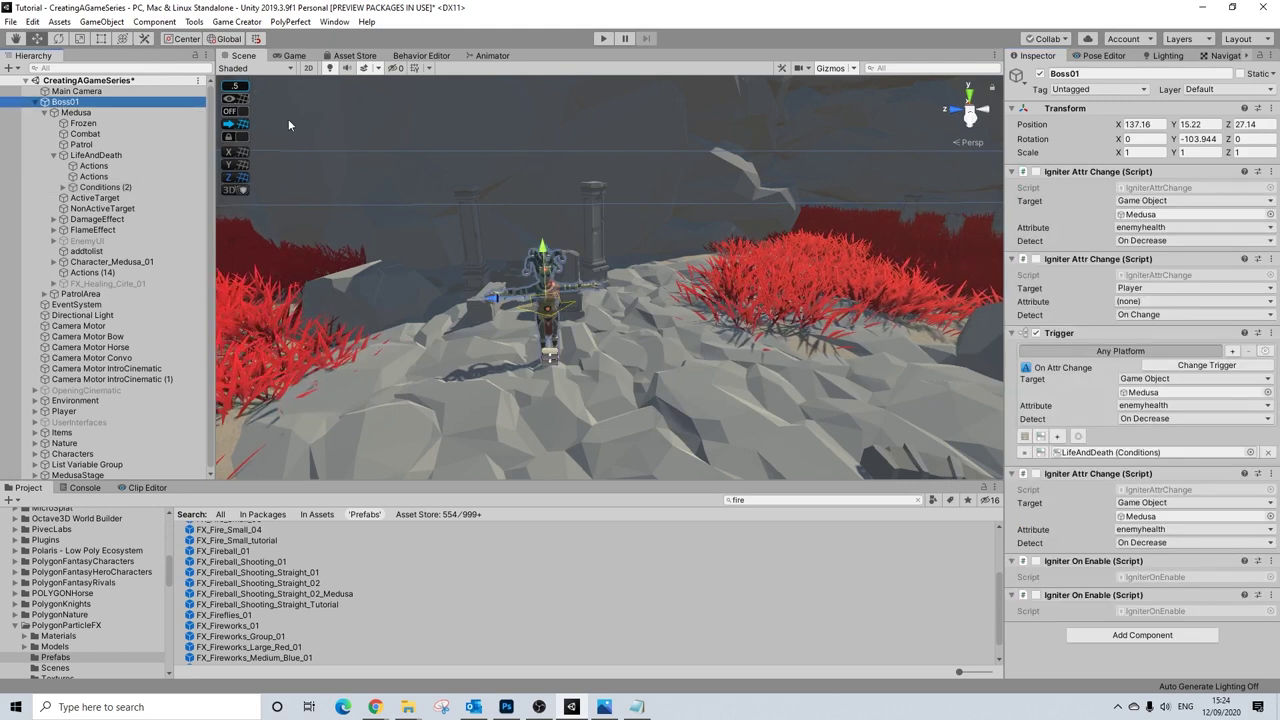
# - Review Medusa's components, checking which conditions and actions her Trigger components call, and collapse the Trigger and Behavior components
pyautogui.click(75, 112)
pyautogui.scroll(-3, 1095, 370)
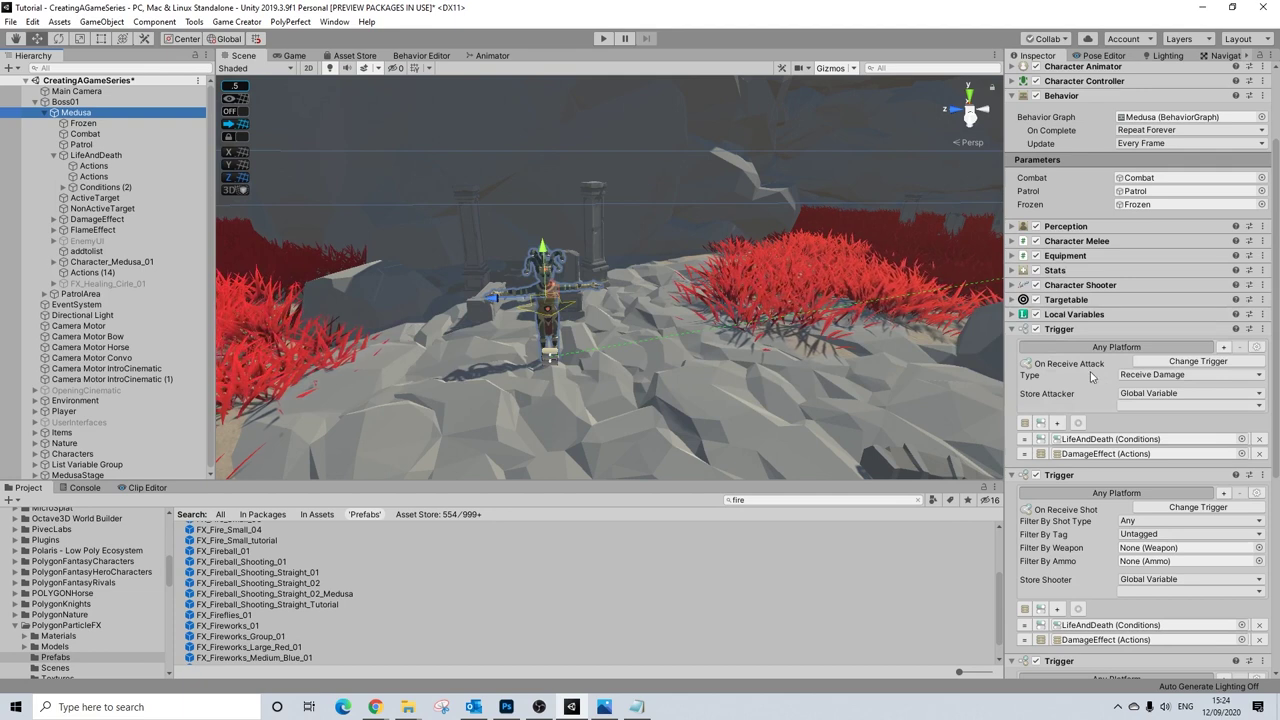
pyautogui.scroll(-3, 1088, 325)
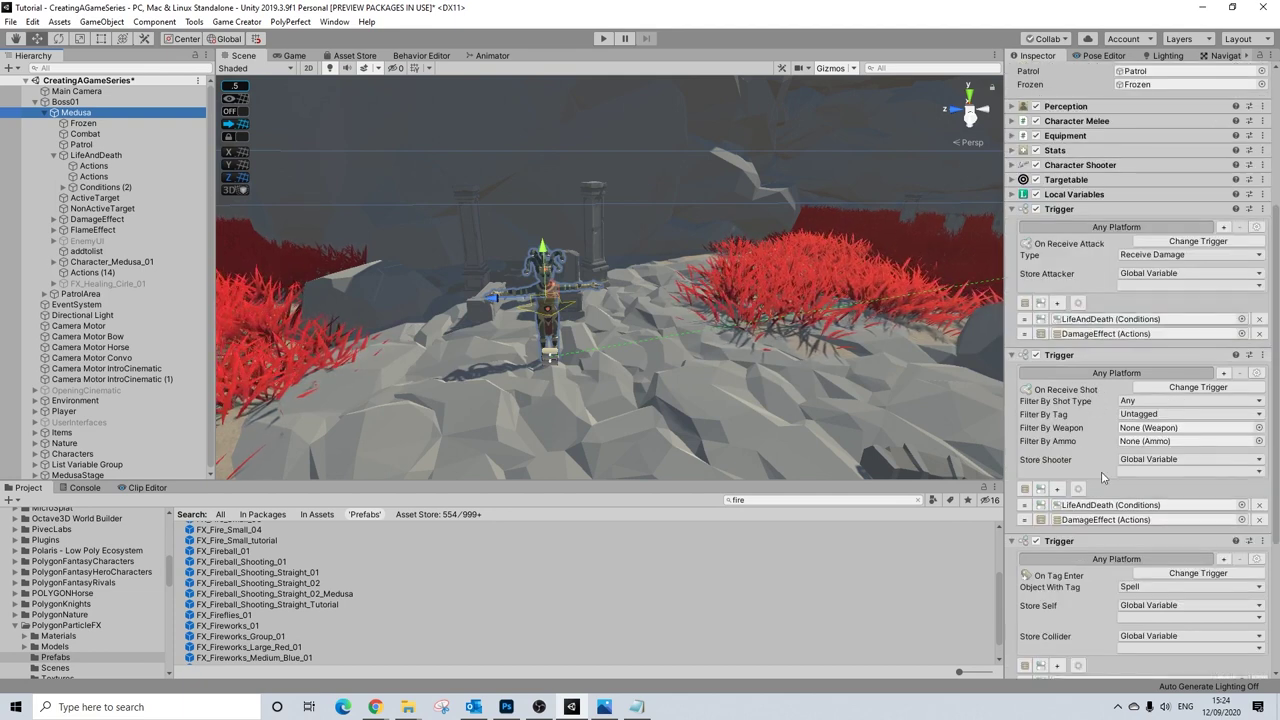
pyautogui.scroll(-3, 1100, 512)
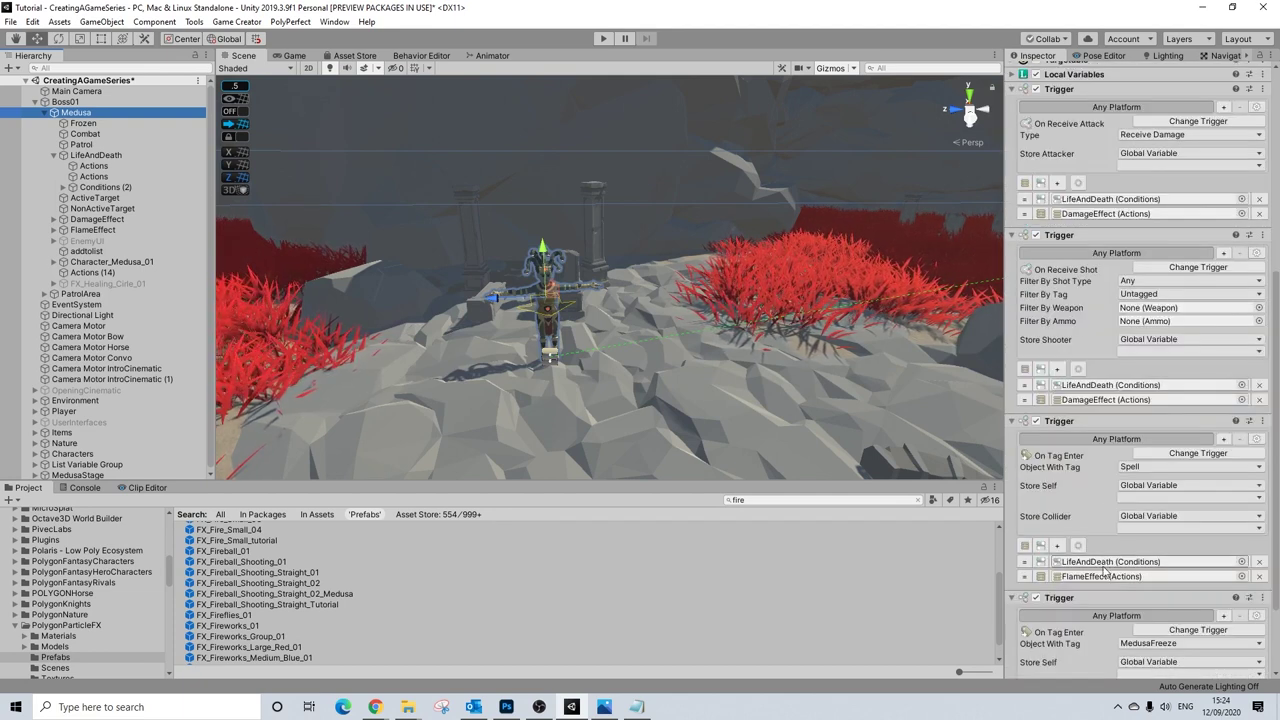
pyautogui.scroll(-3, 1097, 530)
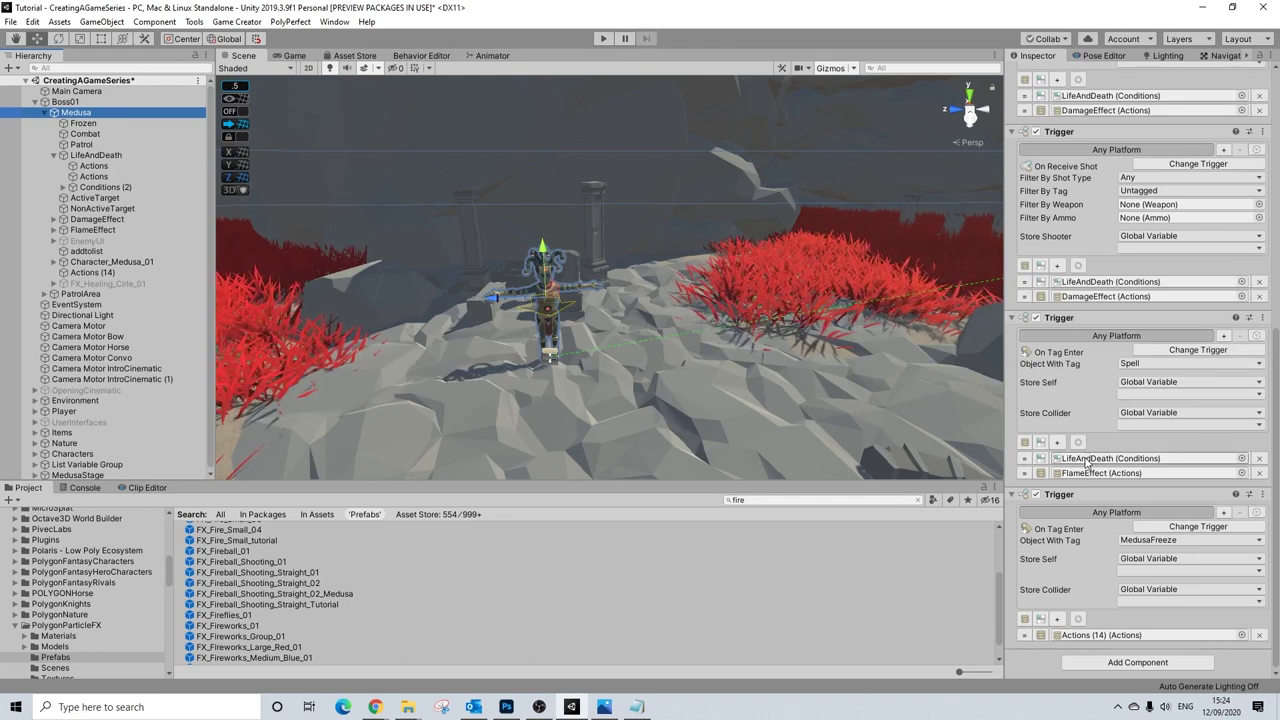
pyautogui.scroll(7, 1086, 372)
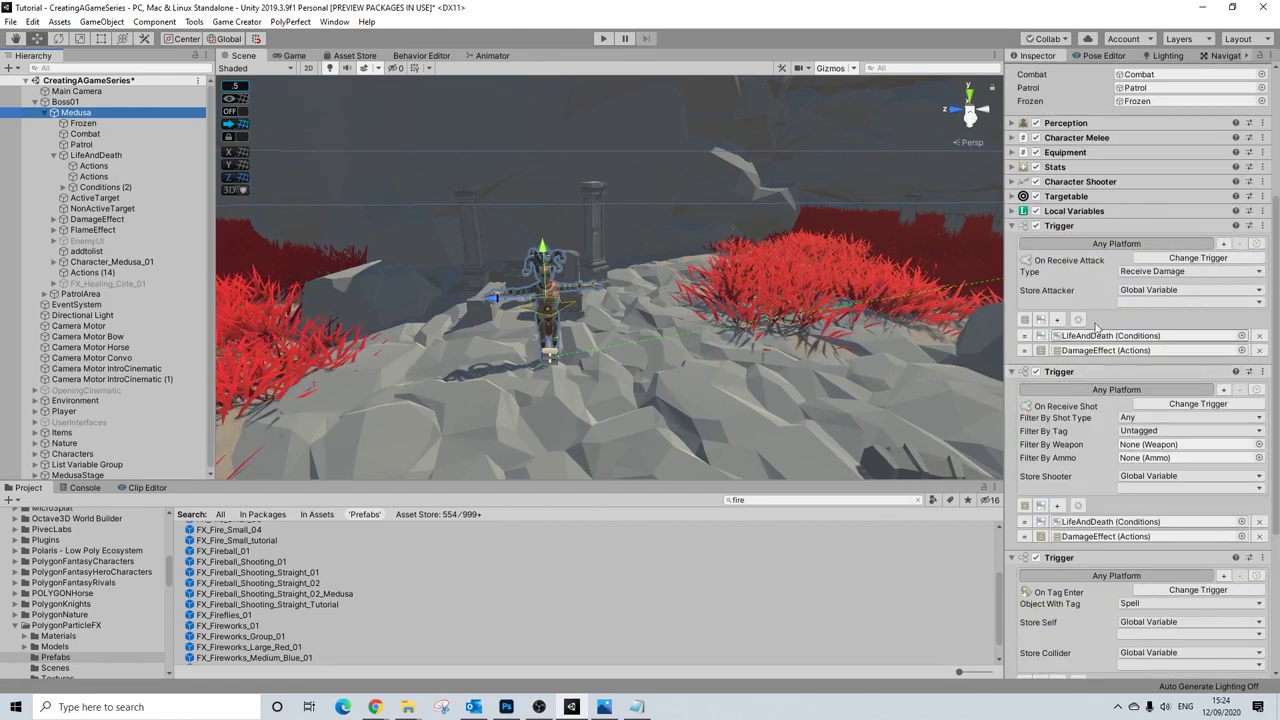
pyautogui.click(1062, 226)
pyautogui.click(1072, 241)
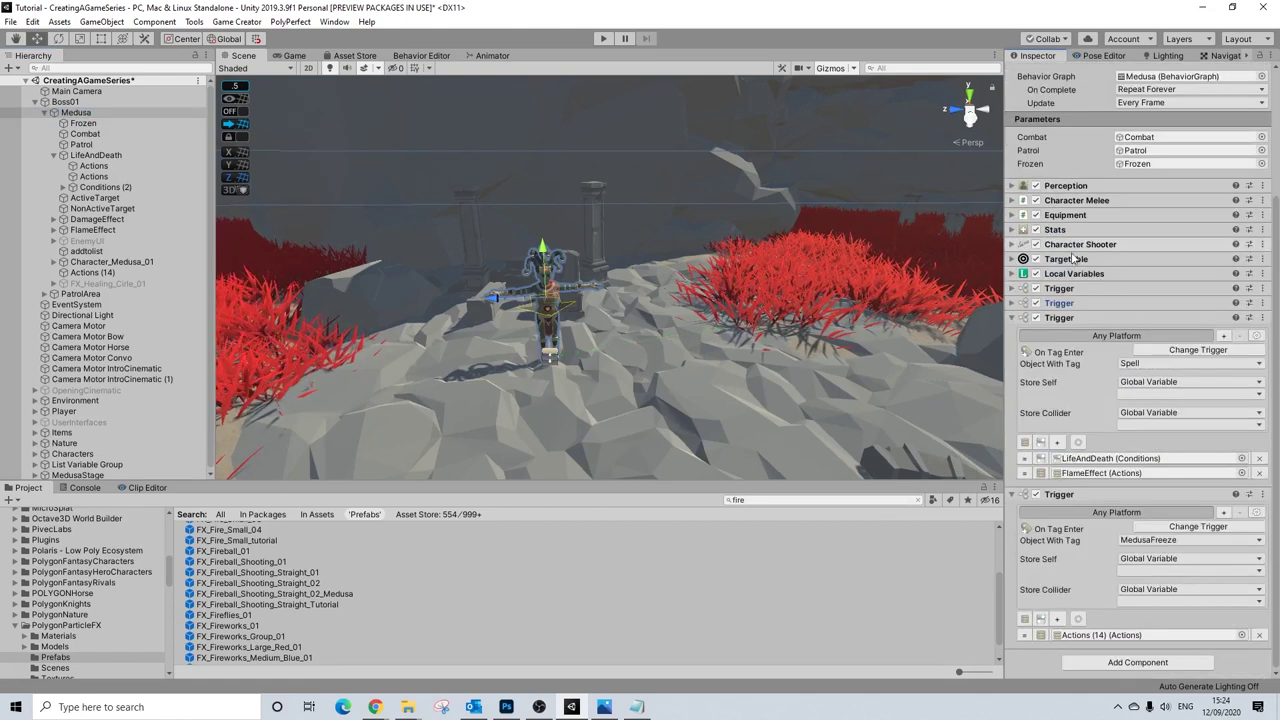
pyautogui.click(1071, 318)
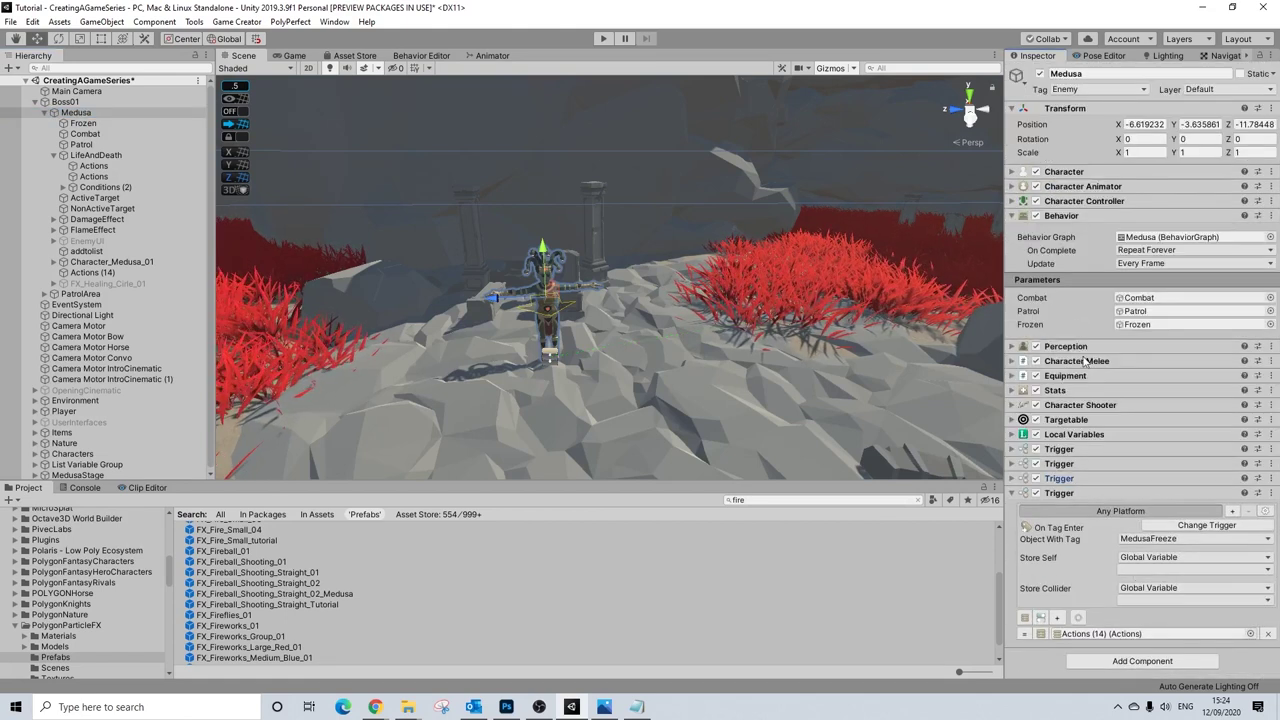
pyautogui.click(1055, 493)
pyautogui.click(1058, 218)
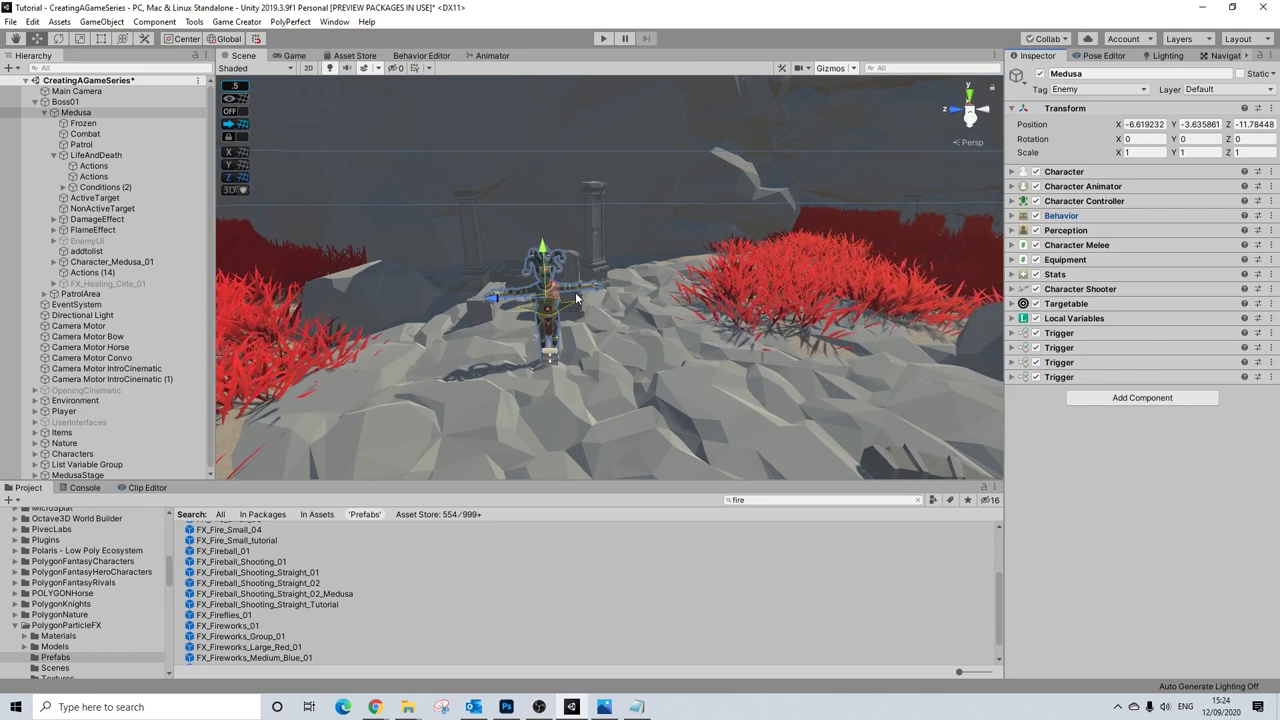
# - Examine each of Medusa's four Trigger components in turn, collapsing each one after checking its event and assigned instructions
pyautogui.press('Left')
pyautogui.press('Left')
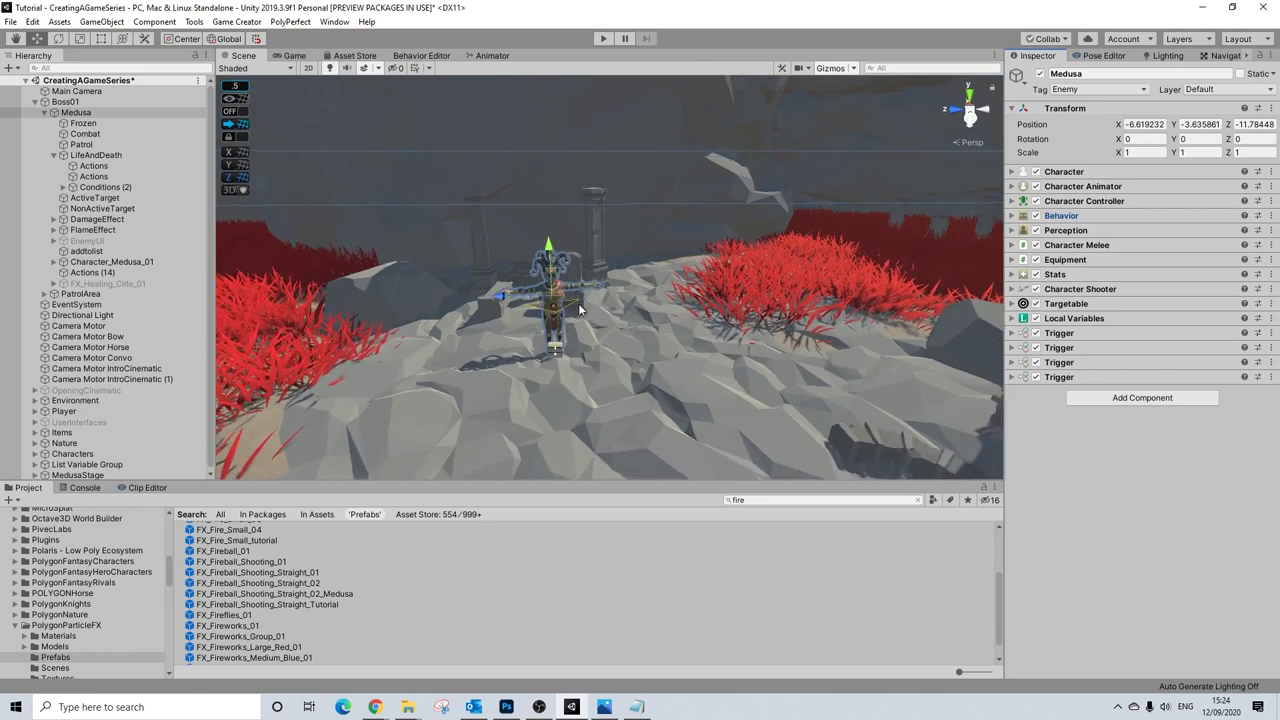
pyautogui.rightClick(1116, 339)
pyautogui.click(1108, 337)
pyautogui.click(1090, 334)
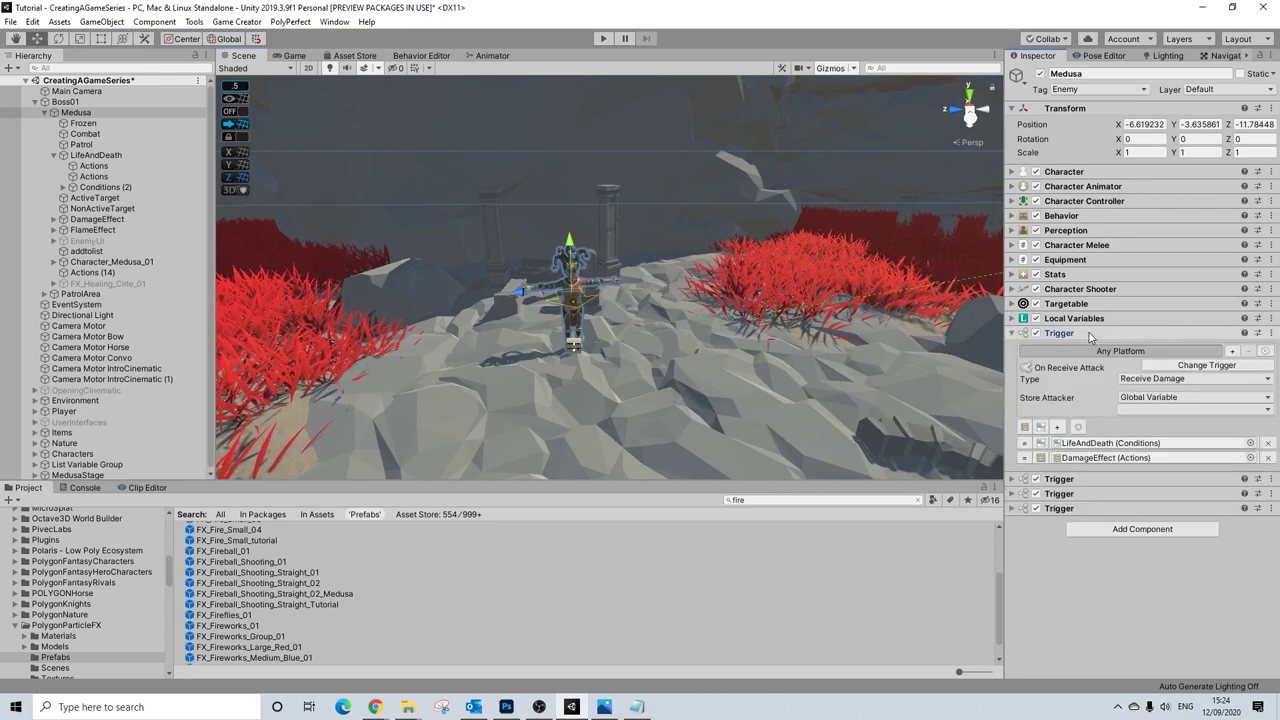
pyautogui.click(1090, 334)
pyautogui.click(1062, 348)
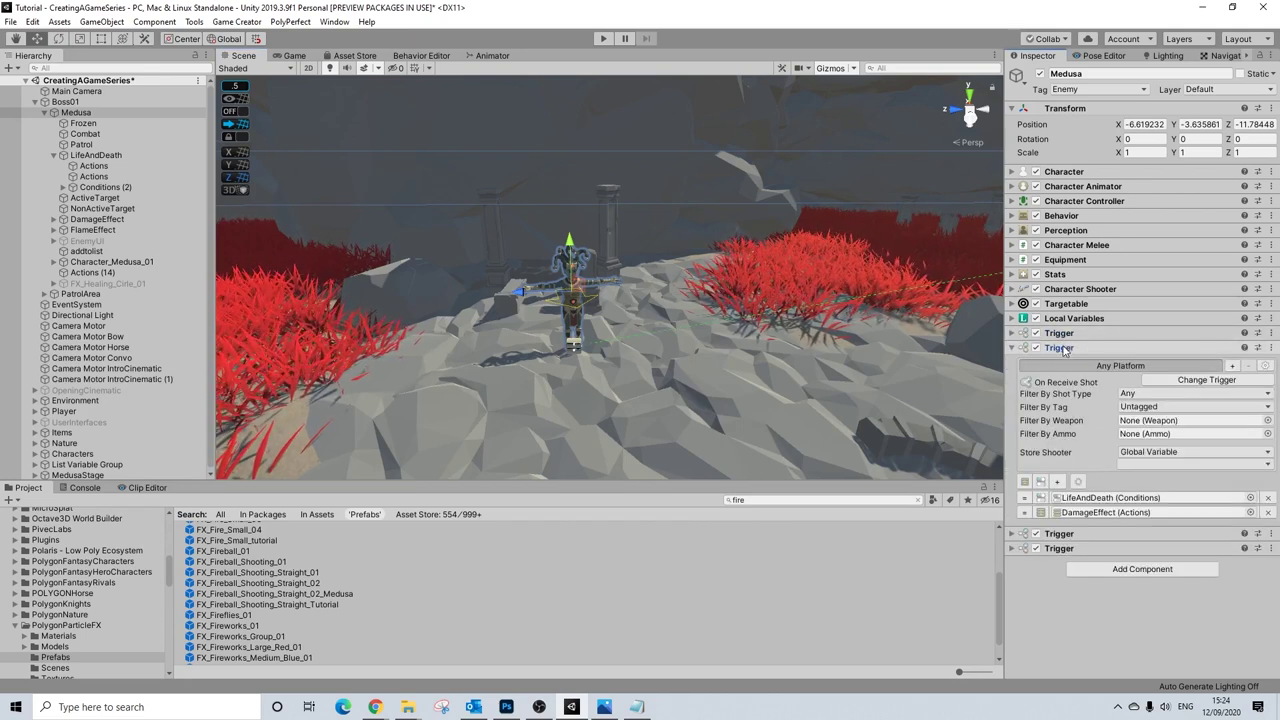
pyautogui.click(1062, 348)
pyautogui.click(1058, 363)
pyautogui.click(1058, 363)
pyautogui.click(1058, 377)
pyautogui.click(1058, 377)
pyautogui.scroll(2, 476, 255)
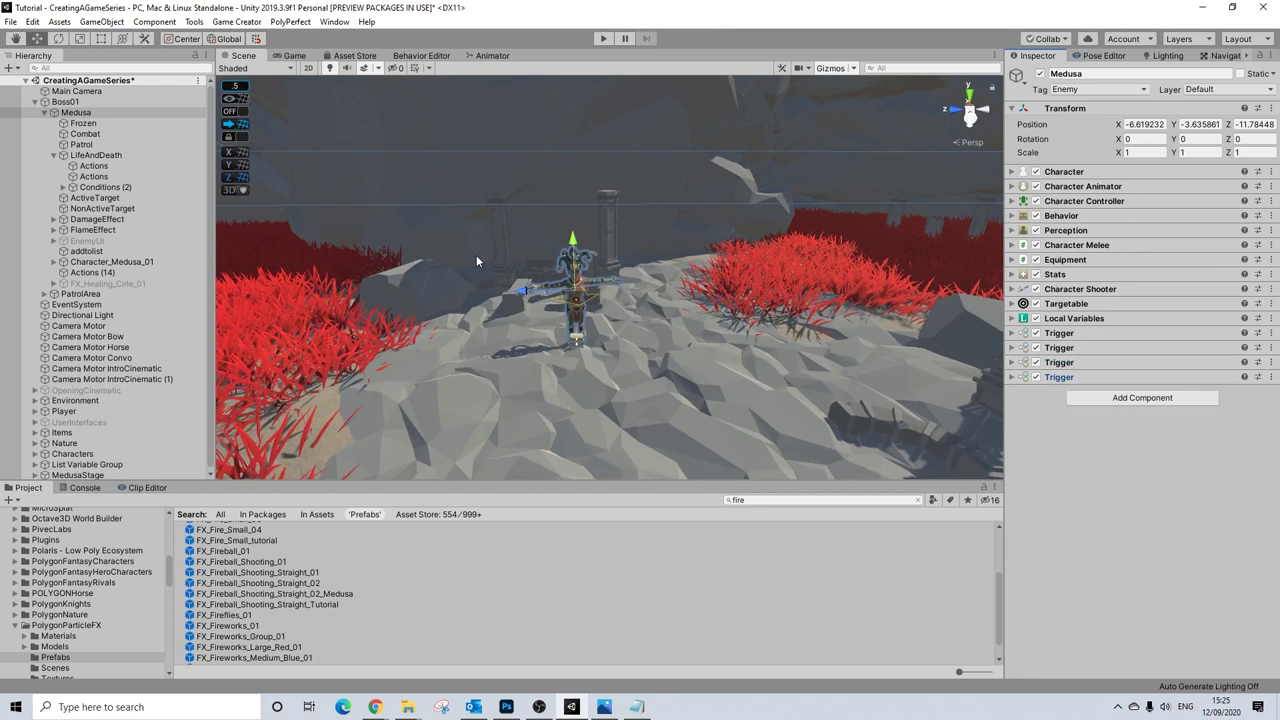
# - Collapse the Boss01 hierarchy and make Boss01 a child of the MedusaStage object
pyautogui.click(53, 155)
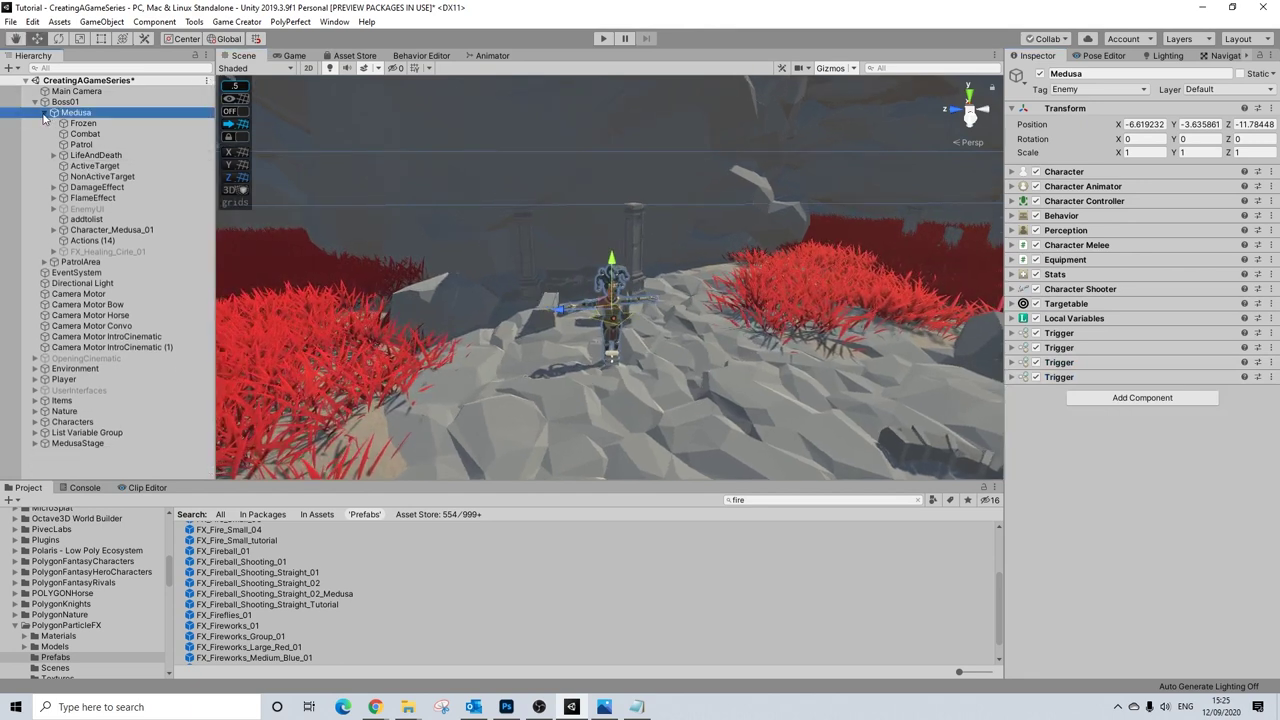
pyautogui.click(45, 112)
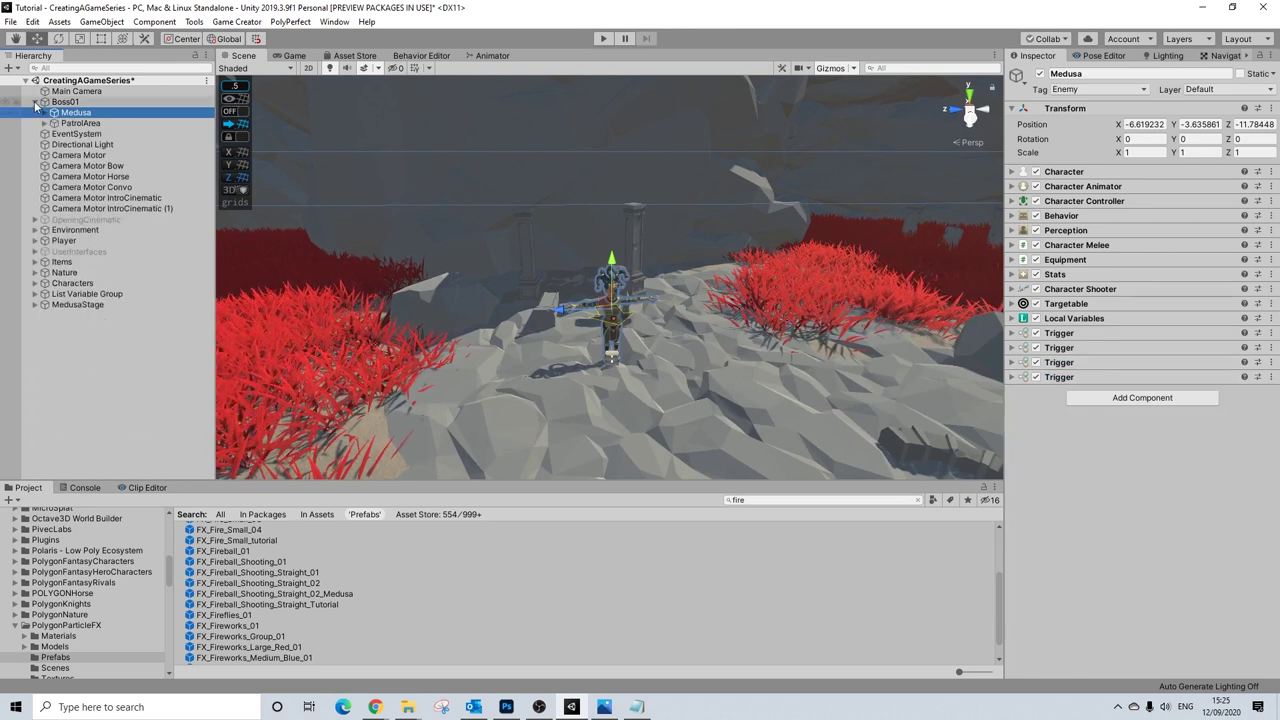
pyautogui.click(36, 101)
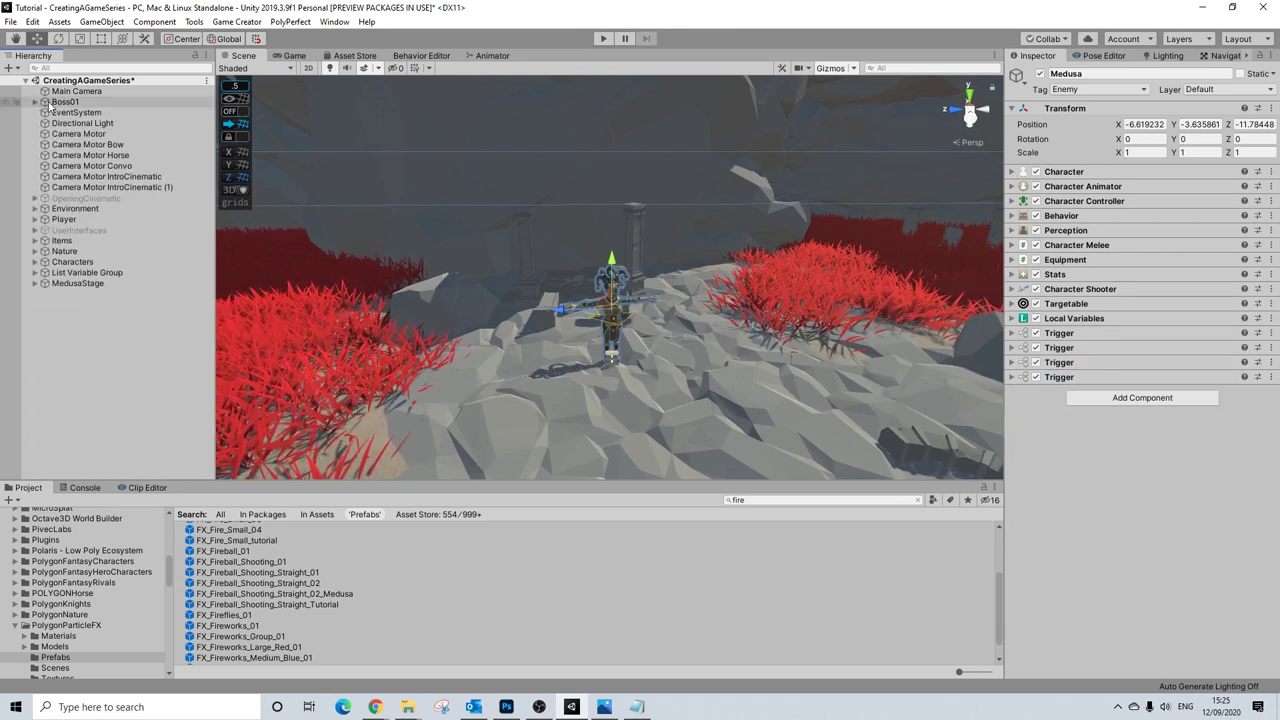
pyautogui.click(35, 283)
pyautogui.moveTo(66, 102); pyautogui.dragTo(70, 298)
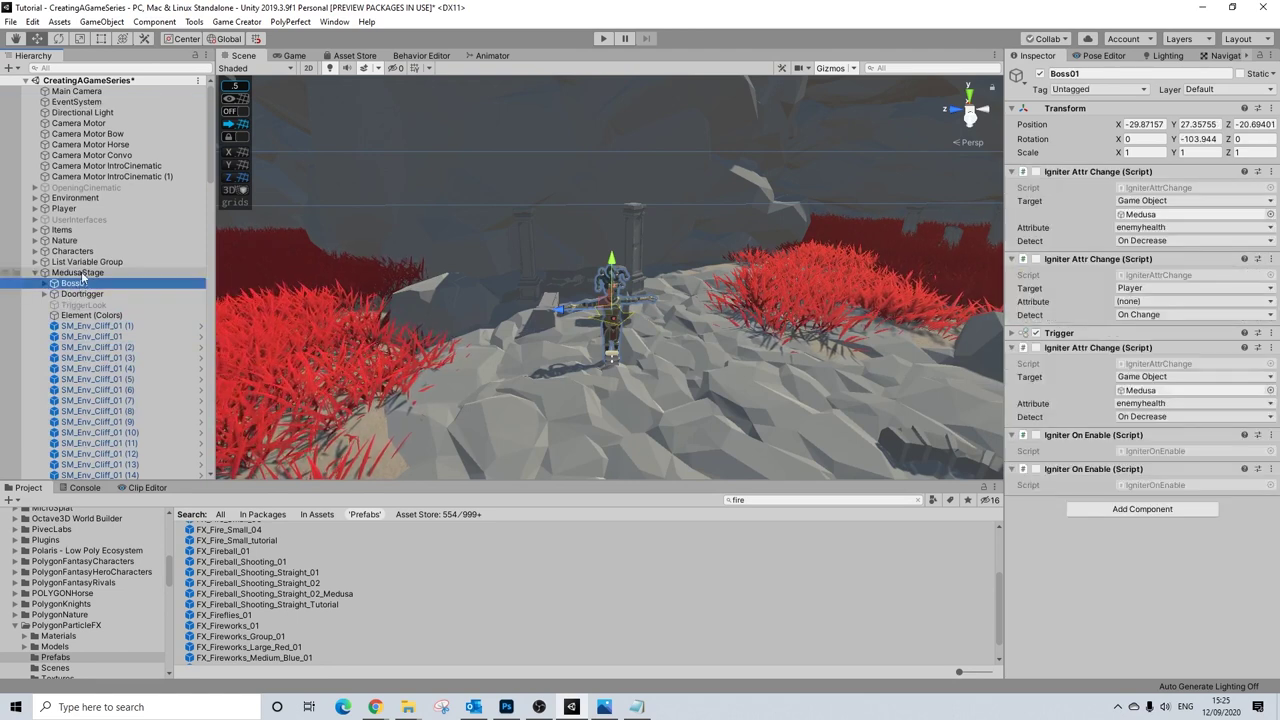
# - Assign Boss01 as the target of TriggerLook's Set active object action, and deactivate the Boss01 object
pyautogui.click(82, 304)
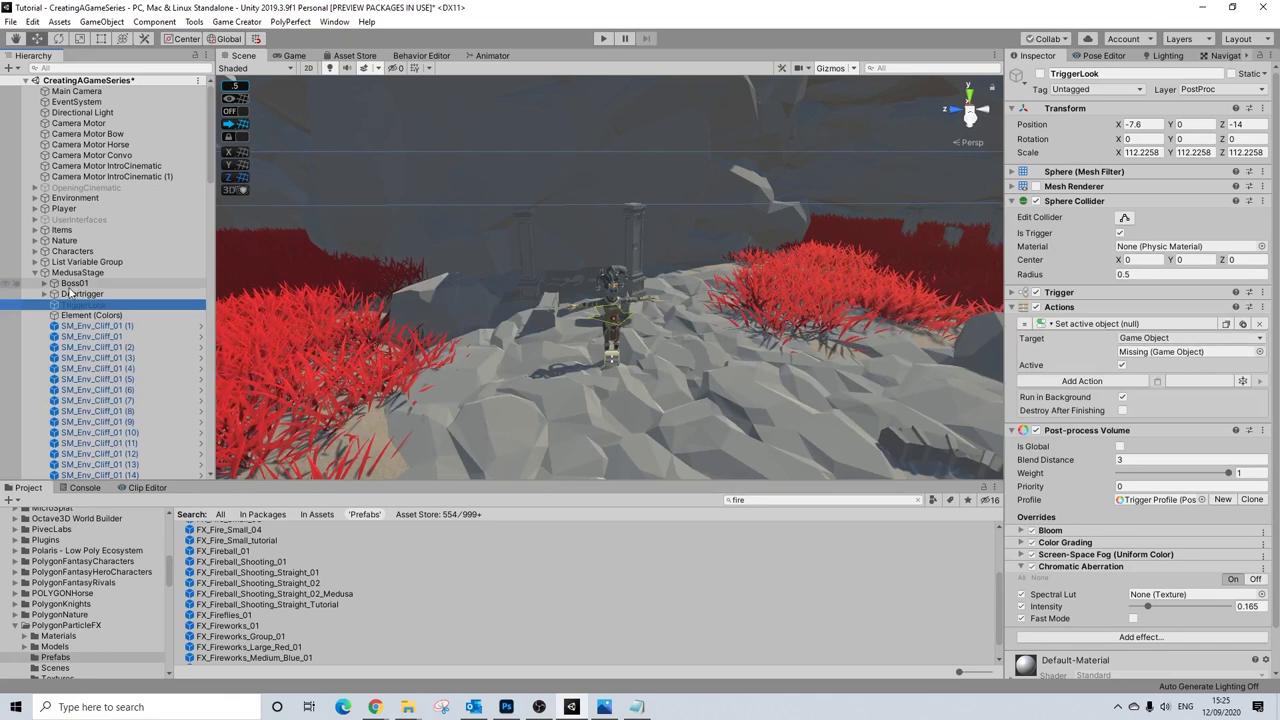
pyautogui.moveTo(80, 304); pyautogui.dragTo(1175, 365)
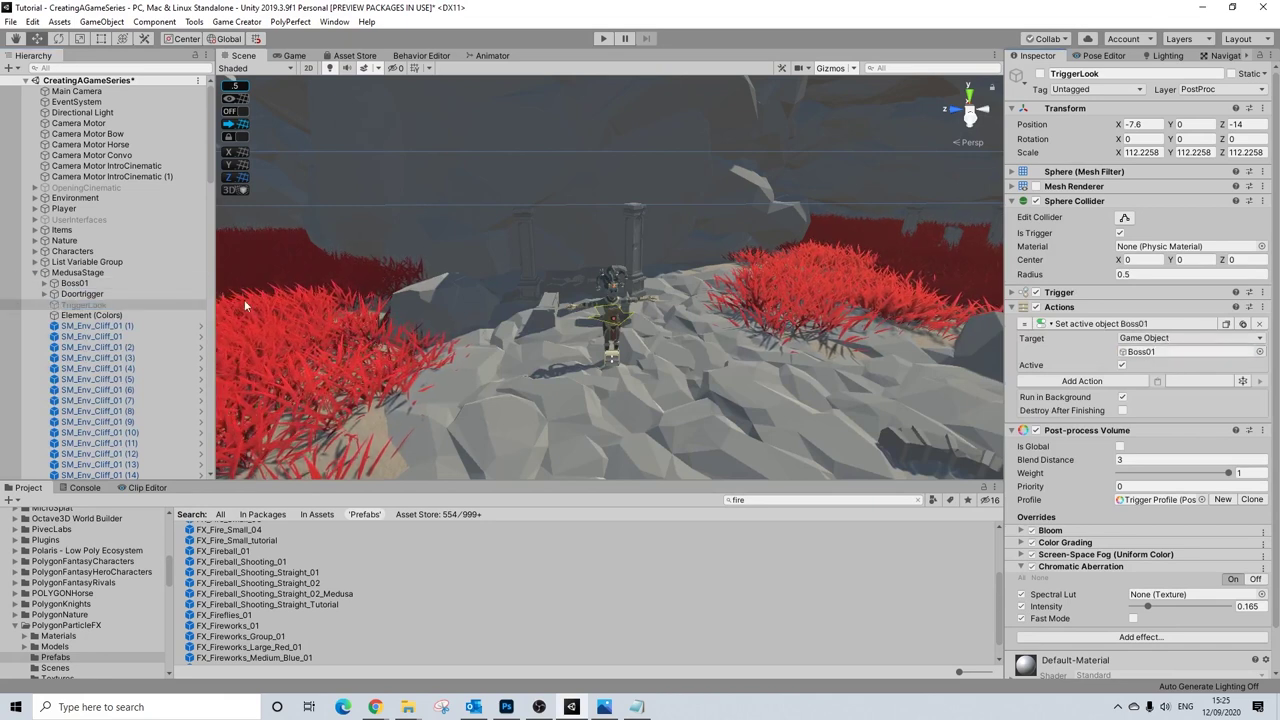
pyautogui.click(75, 283)
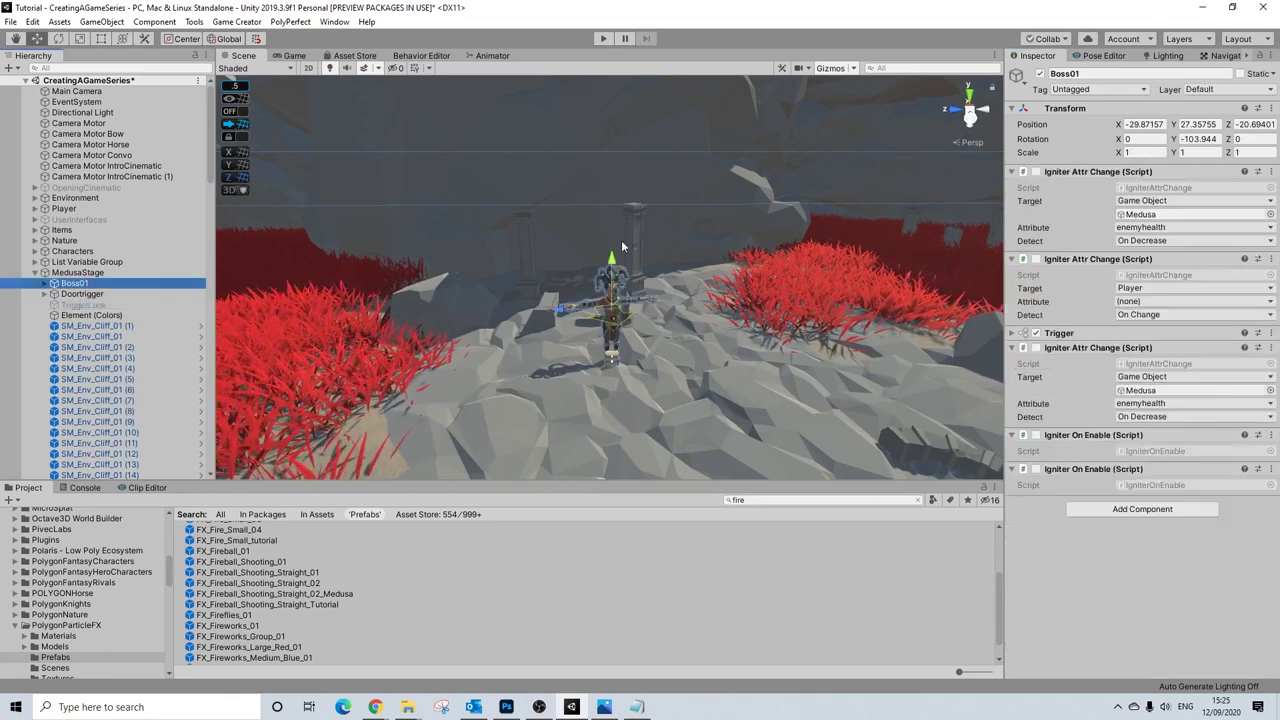
pyautogui.click(1041, 74)
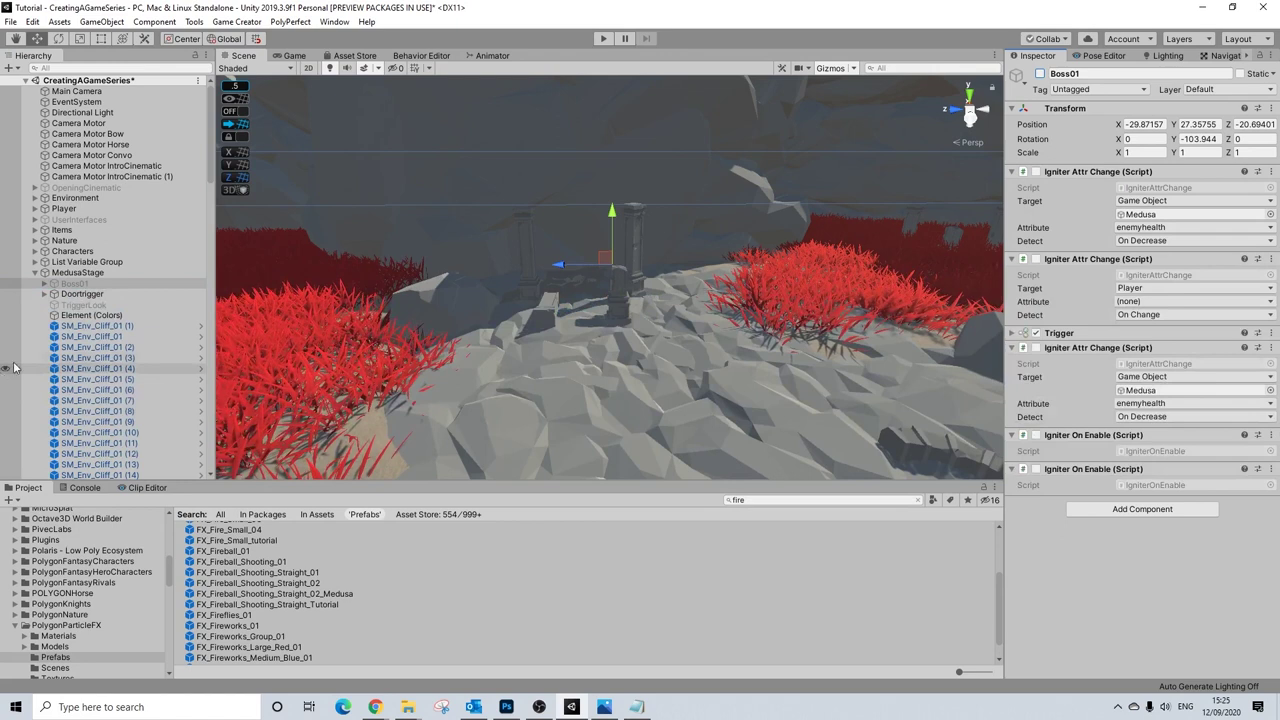
# - Activate the TriggerLook object and check the extent of its sphere collider in the scene
pyautogui.click(78, 304)
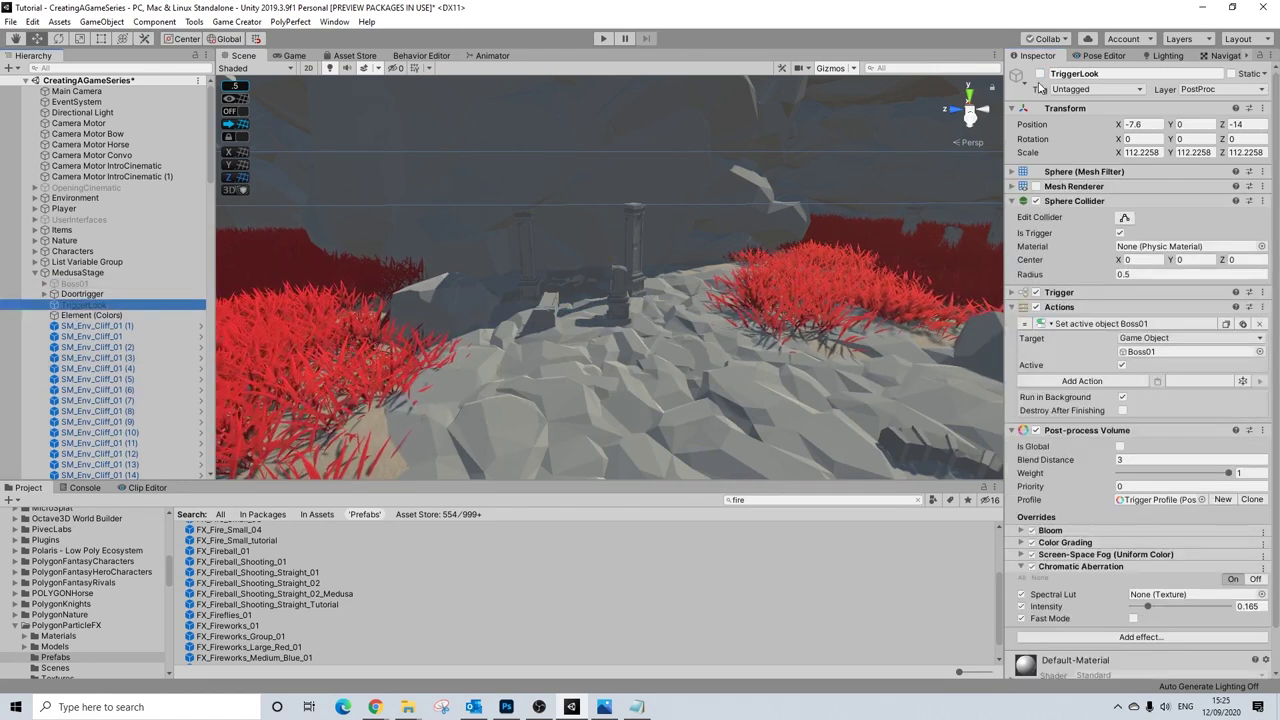
pyautogui.click(1041, 74)
pyautogui.scroll(5, 712, 212)
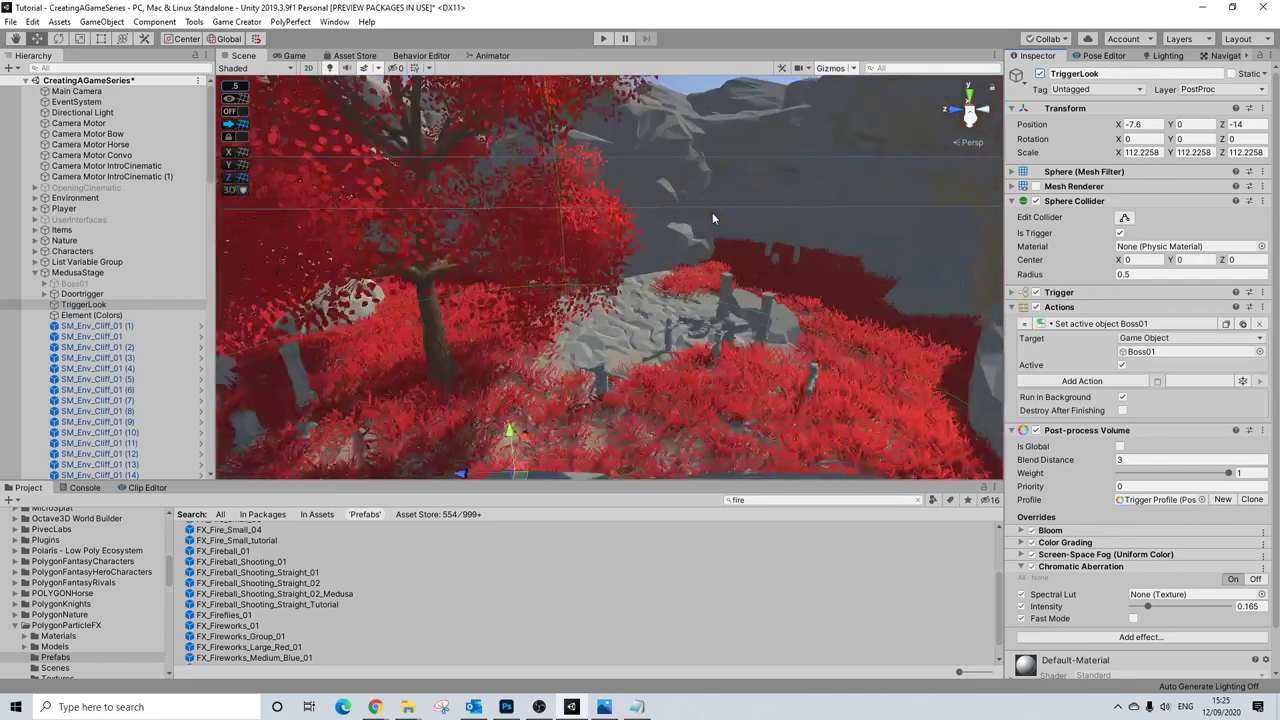
pyautogui.scroll(-10, 712, 212)
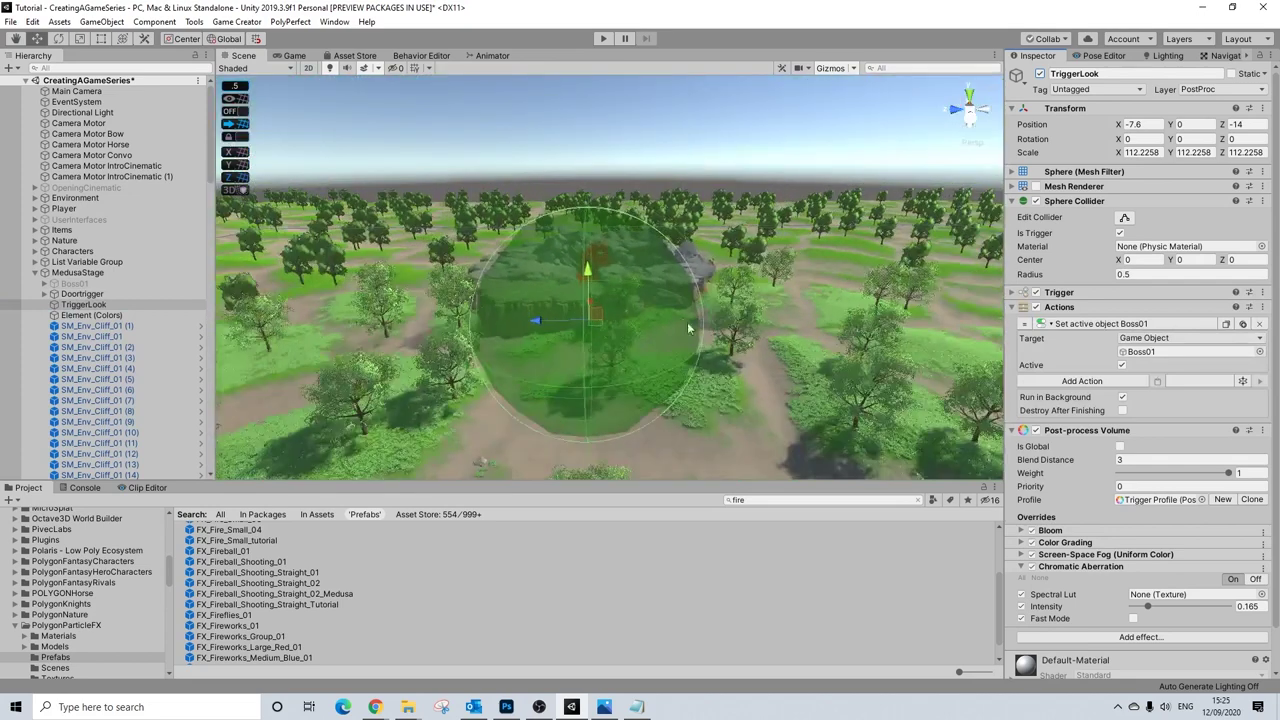
pyautogui.scroll(5, 625, 253)
pyautogui.scroll(-8, 625, 253)
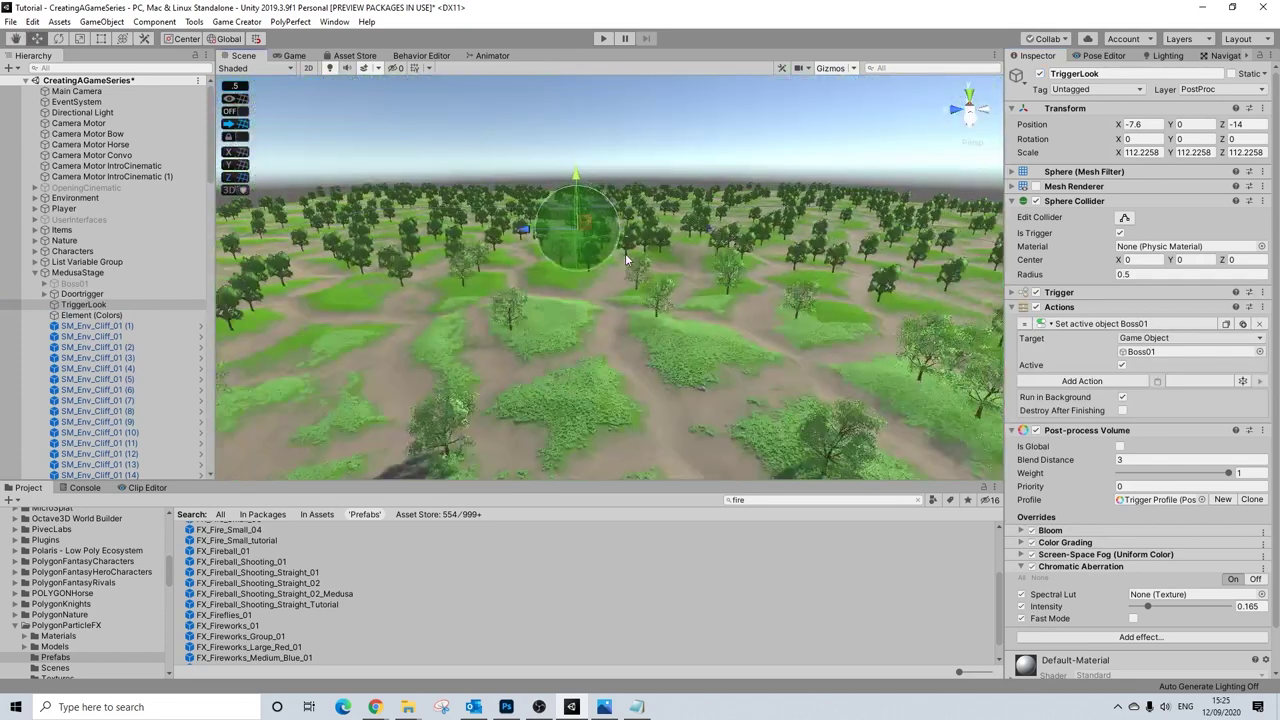
pyautogui.moveTo(625, 253); pyautogui.dragTo(604, 242, button='middle')
# - Save the scene and collapse the MedusaStage hierarchy
pyautogui.click(12, 21)
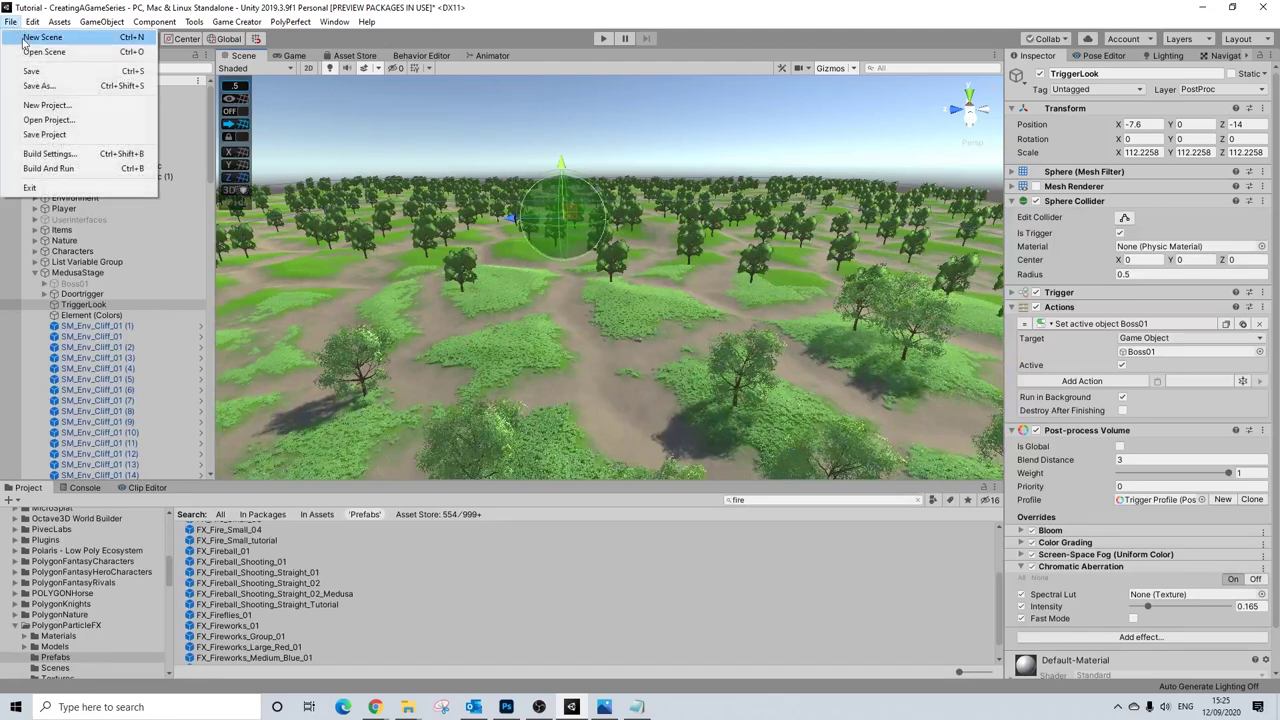
pyautogui.click(47, 245)
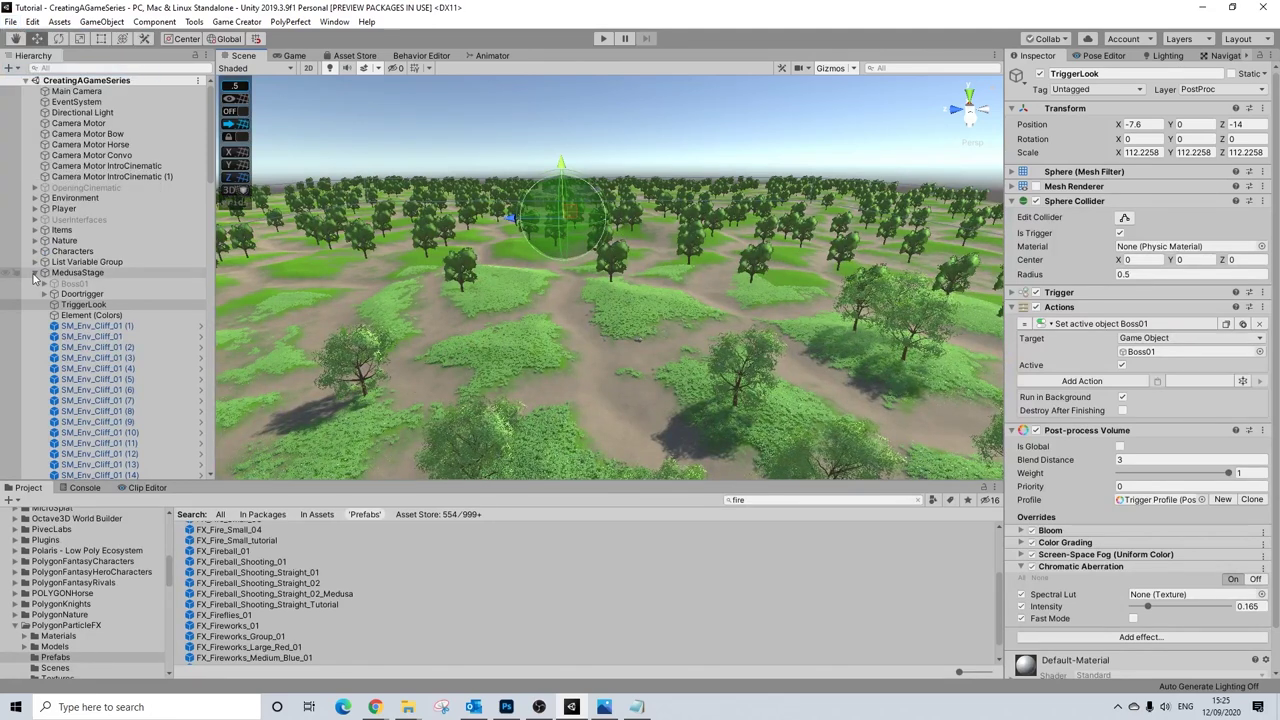
pyautogui.click(34, 273)
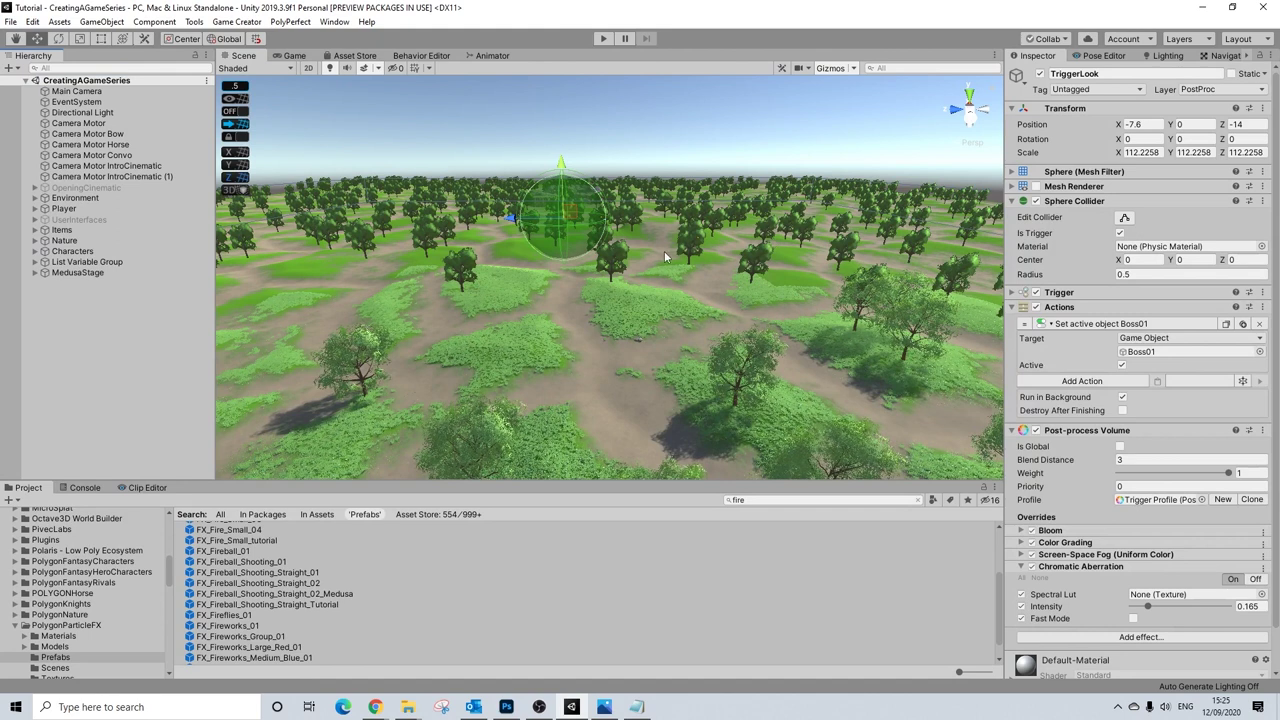
pyautogui.scroll(-4, 665, 257)
pyautogui.scroll(3, 651, 295)
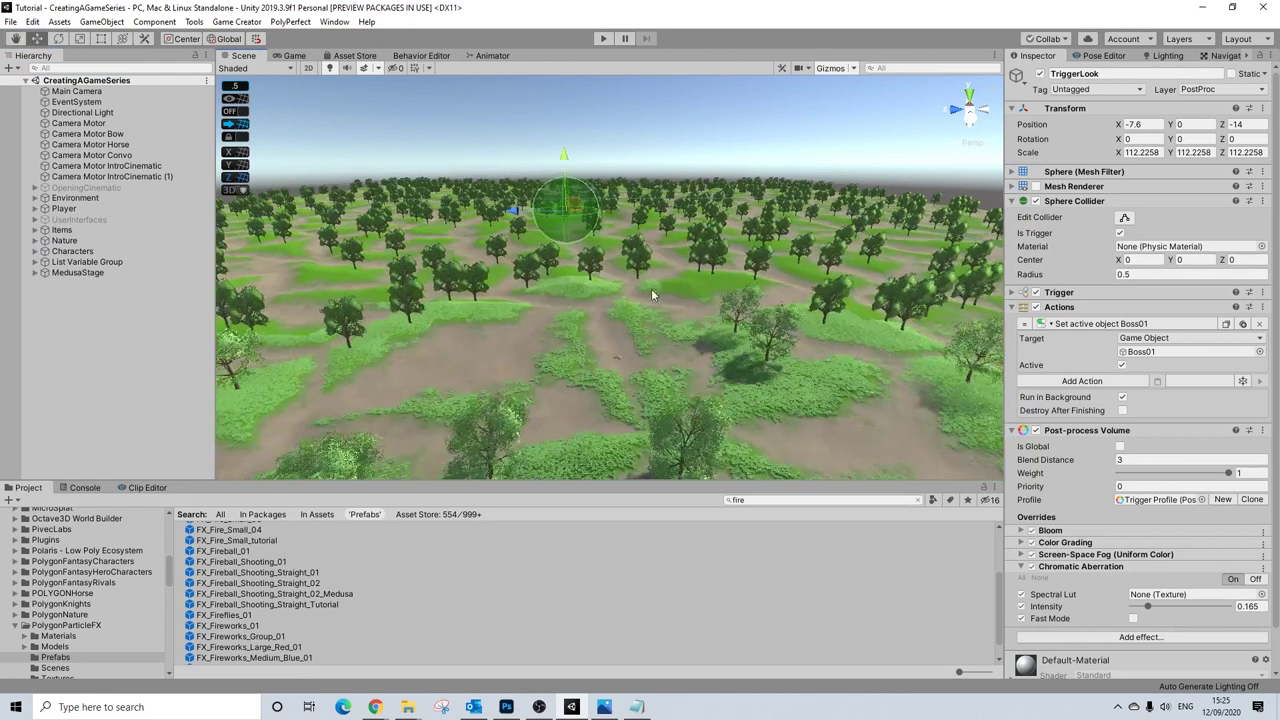
# - Start playing the scene and activate the UserInterfaces object in the running game
pyautogui.click(605, 39)
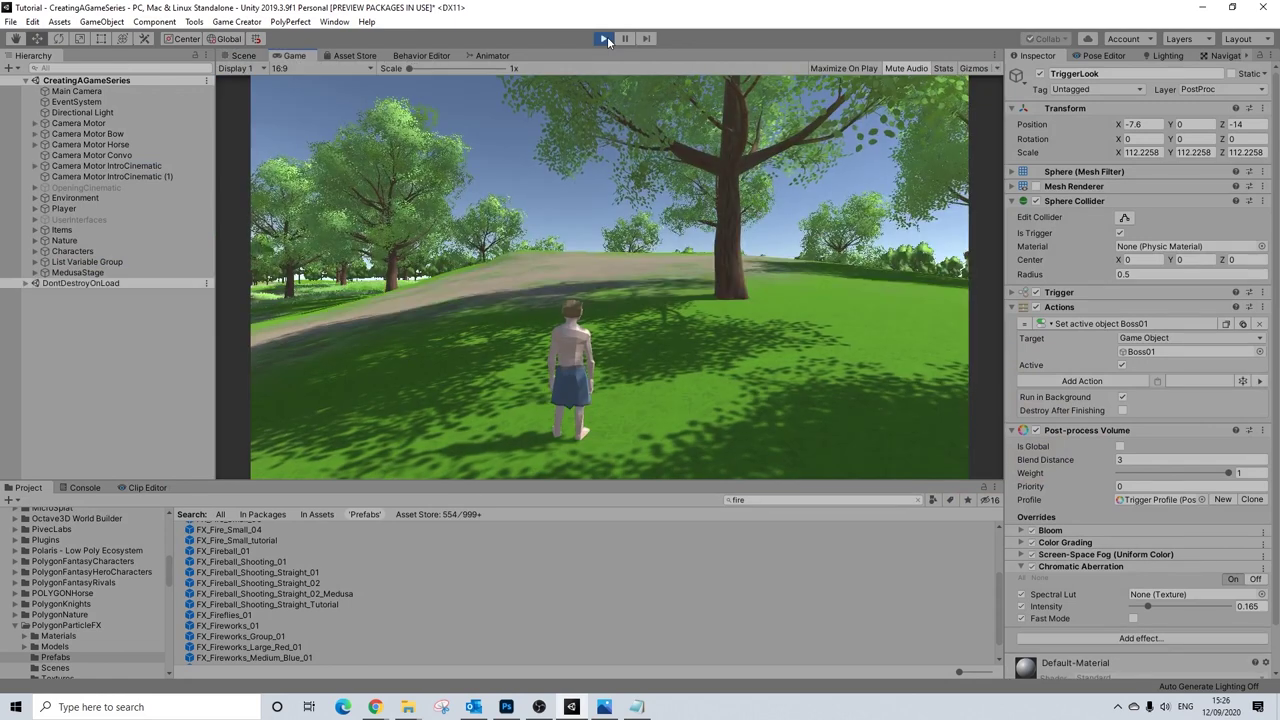
pyautogui.click(100, 219)
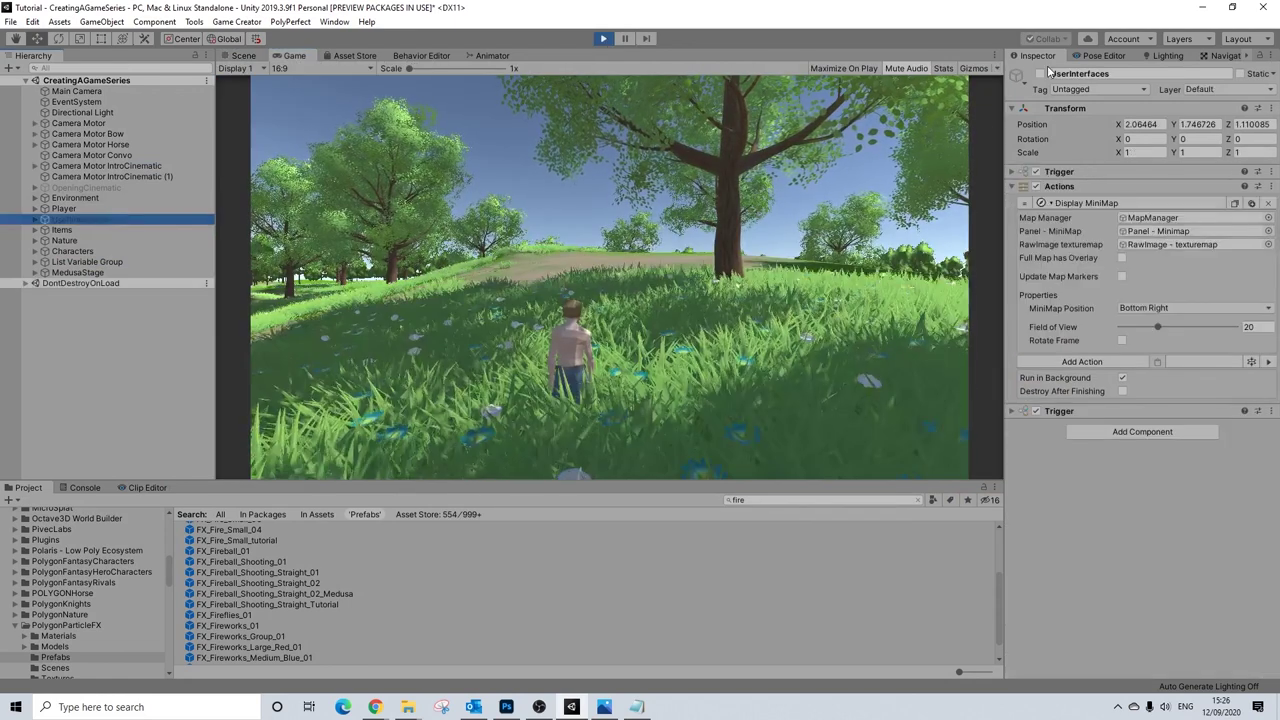
pyautogui.click(1040, 73)
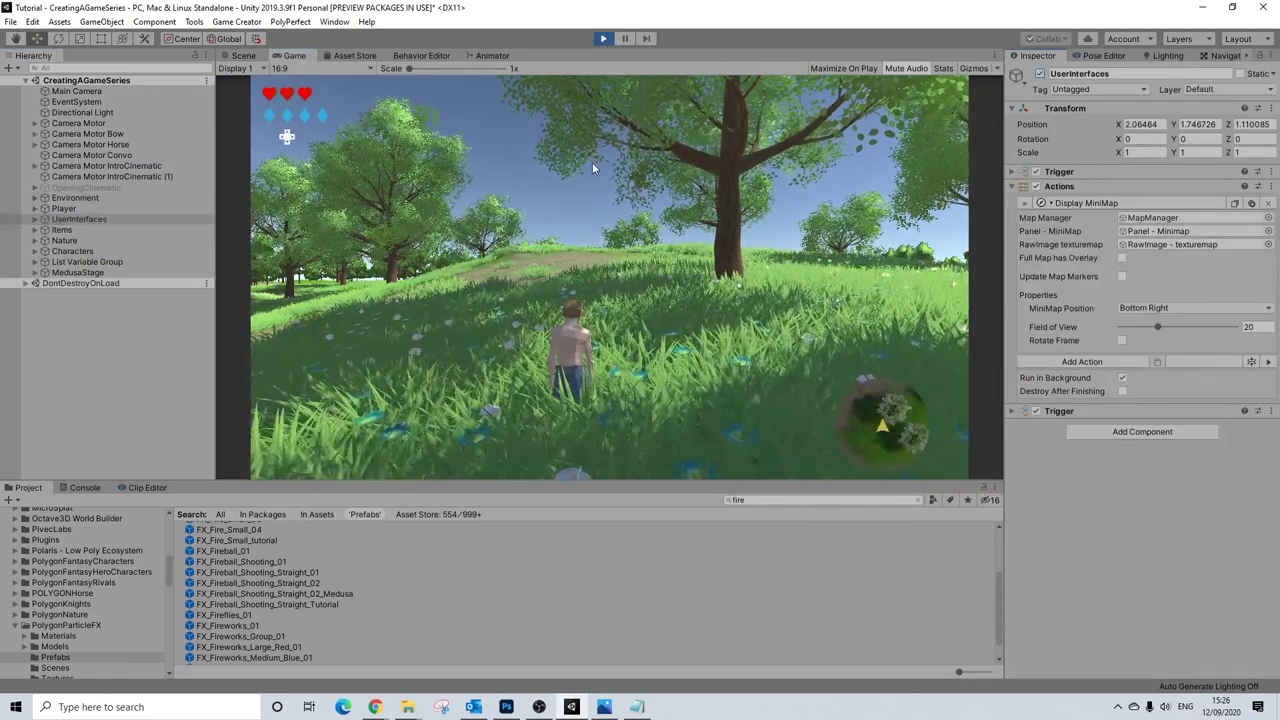
# - Run the player character across the meadow to the horse cart and the crates holding the weapons
pyautogui.press('w')
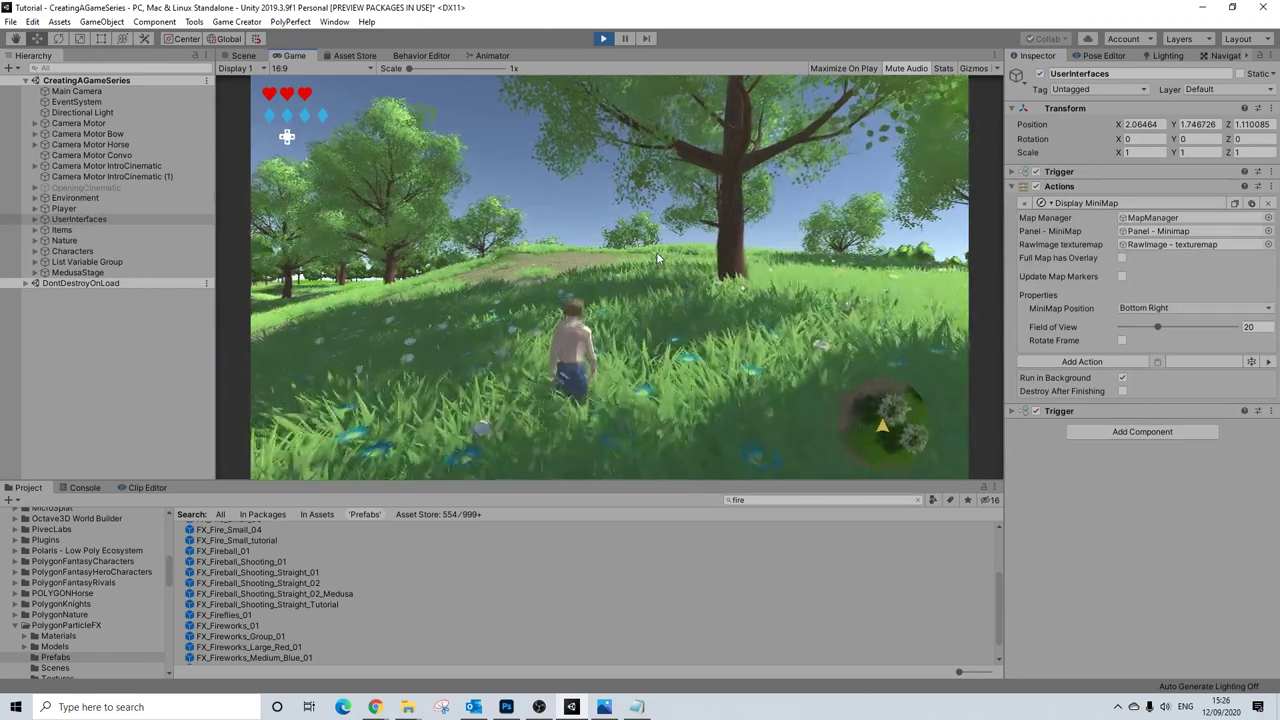
pyautogui.press('w')
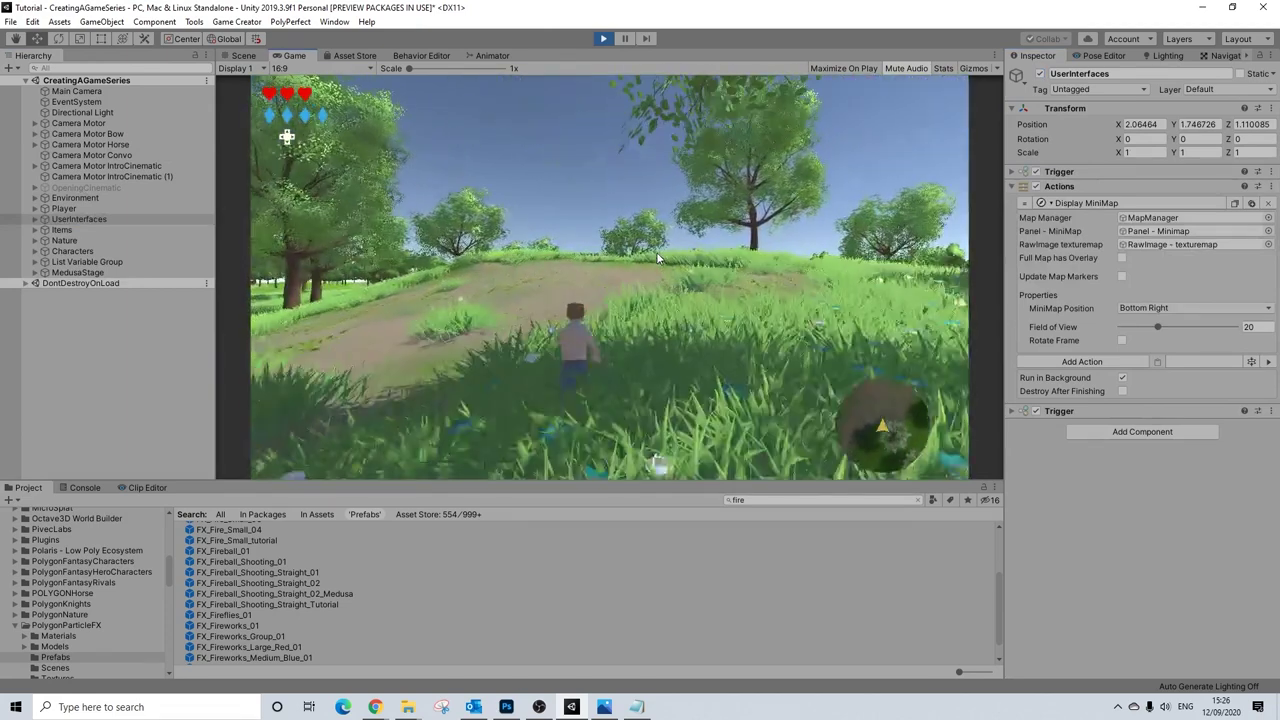
pyautogui.press('w')
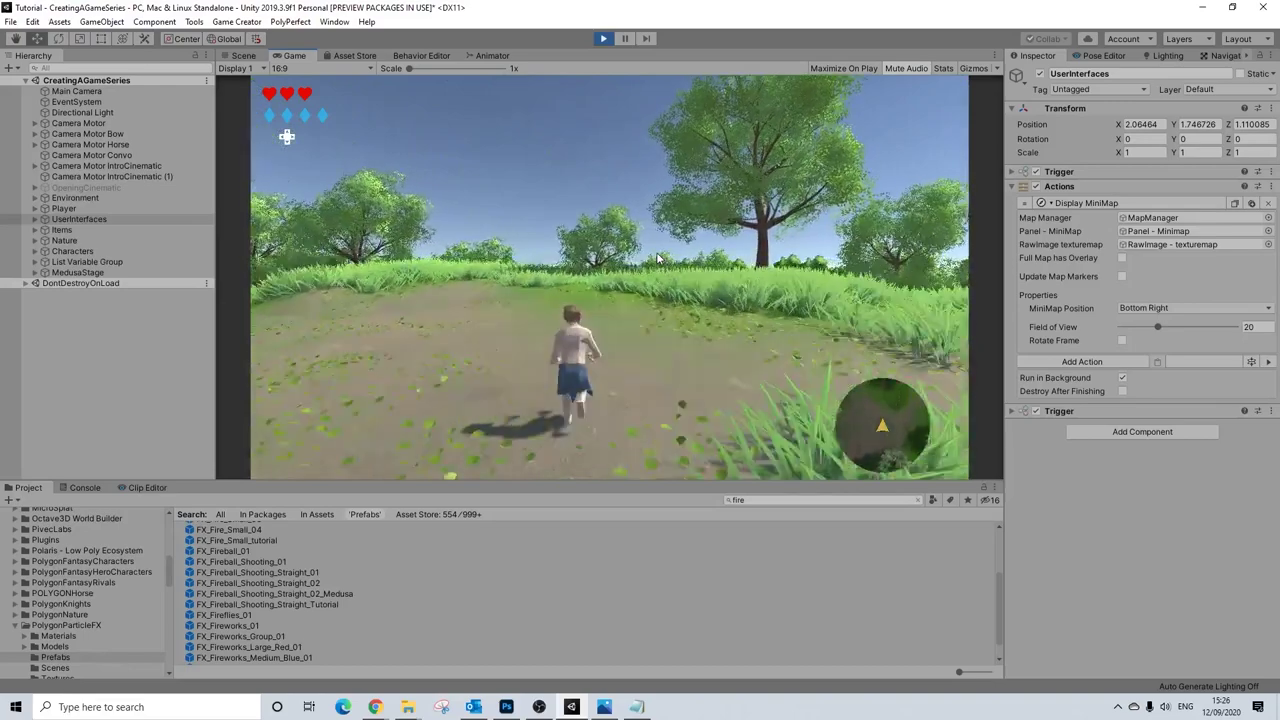
pyautogui.press('w')
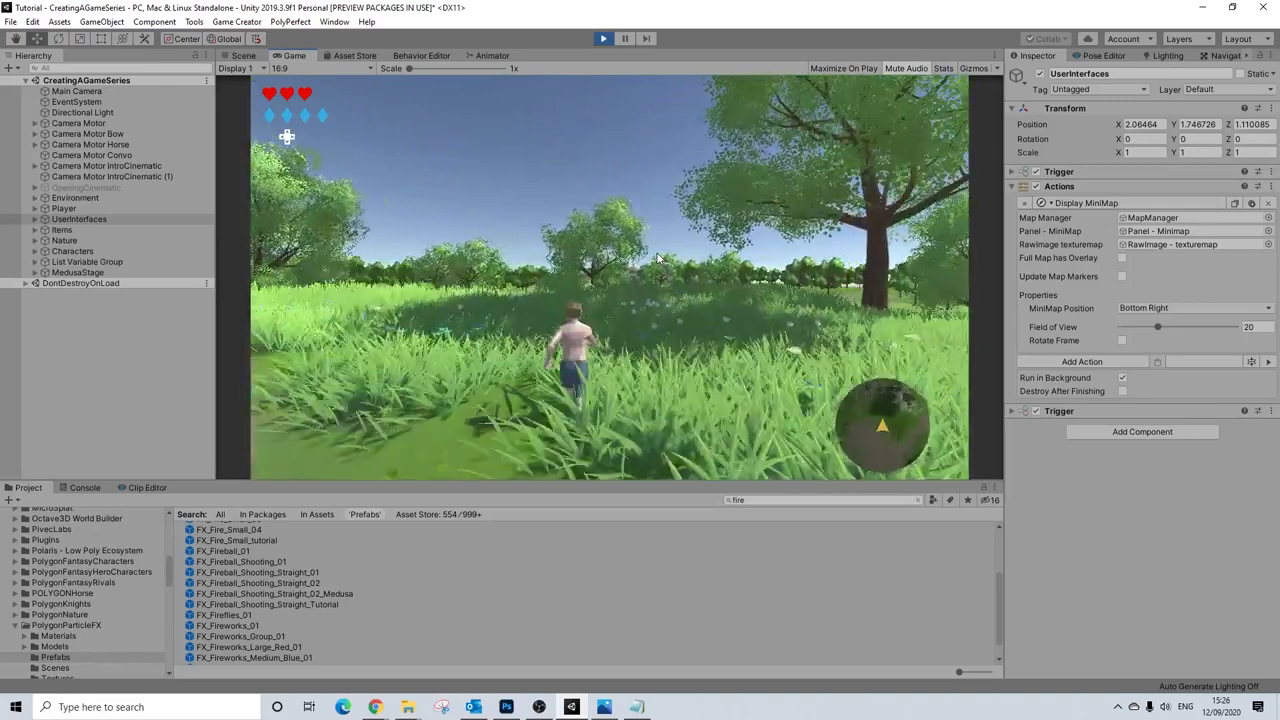
pyautogui.press('w')
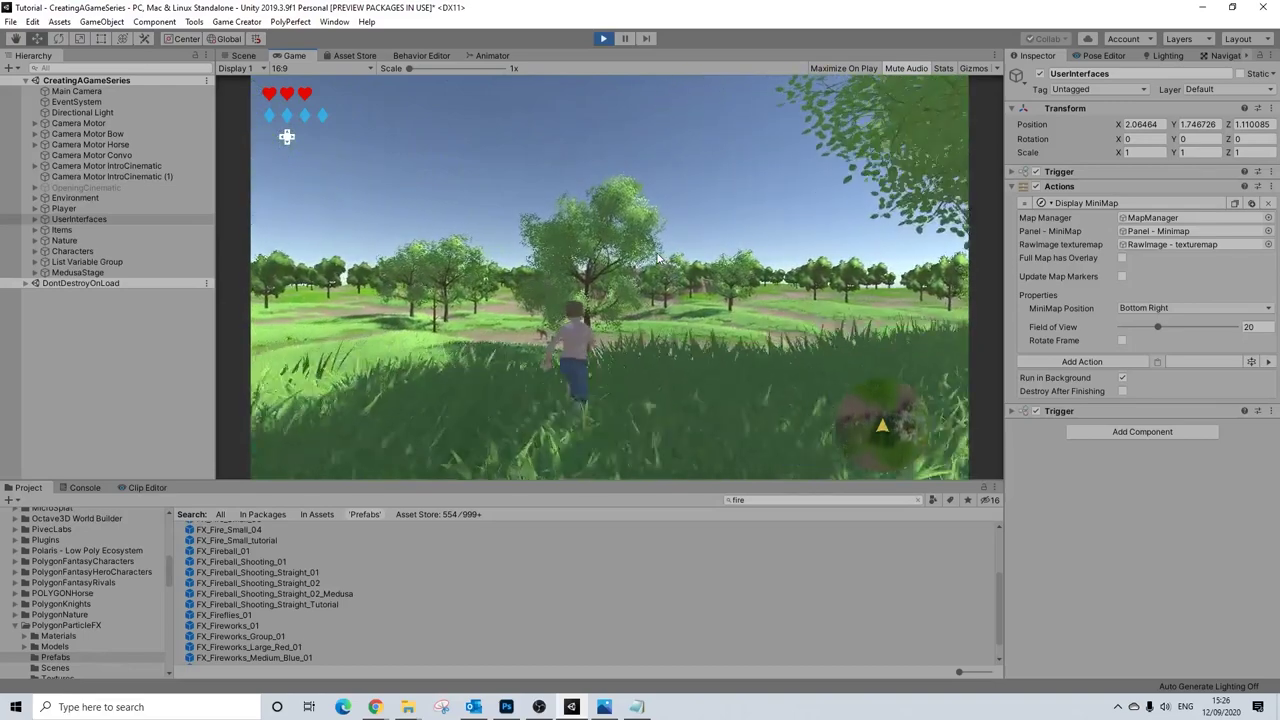
pyautogui.press('w')
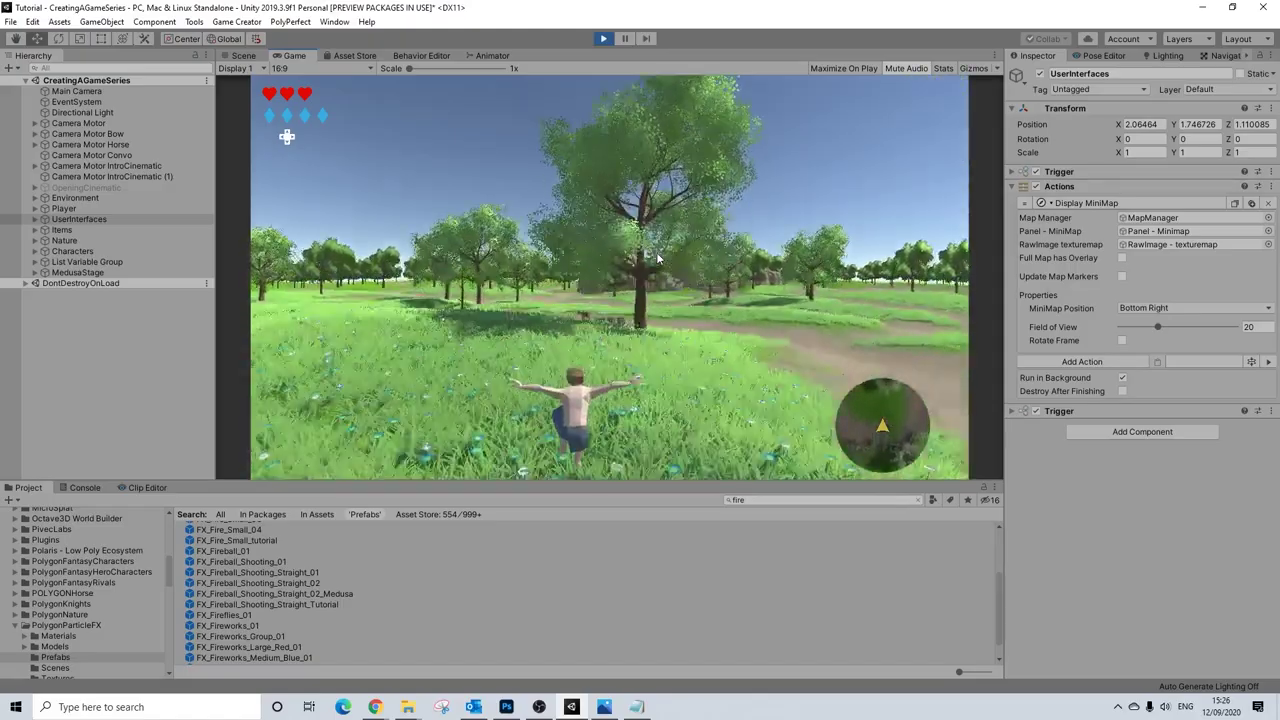
pyautogui.press('w')
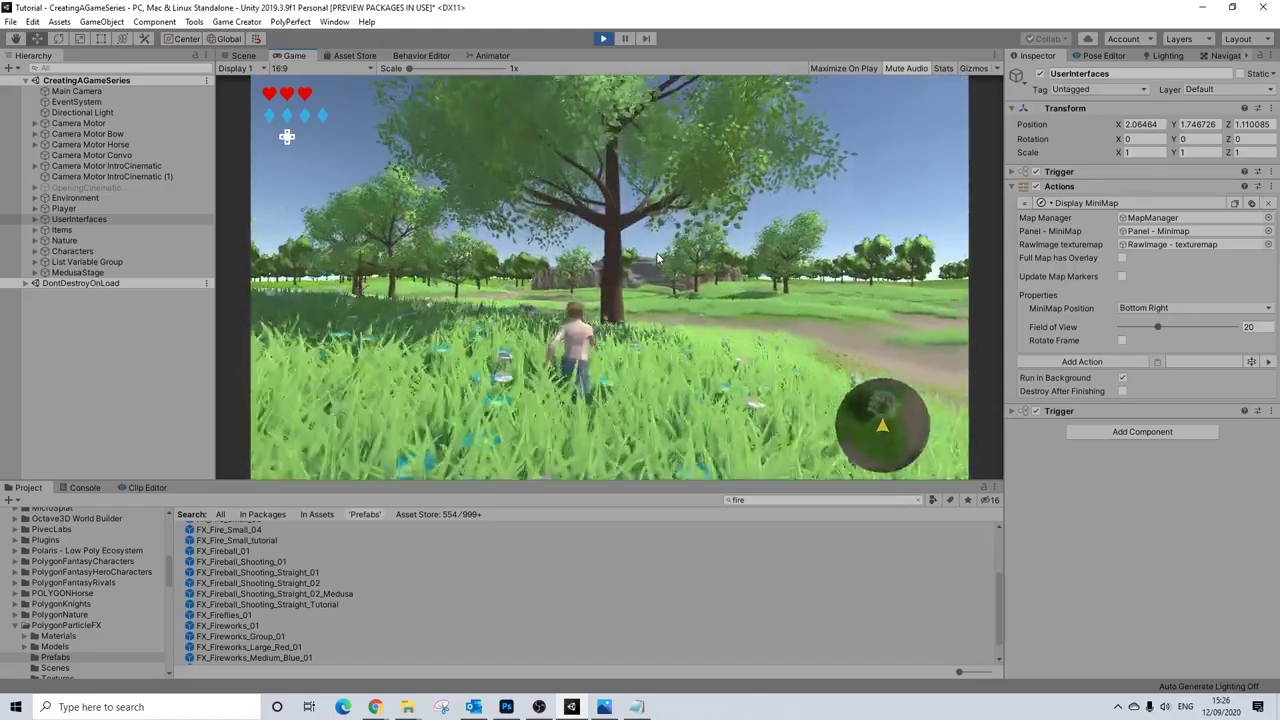
pyautogui.press('w')
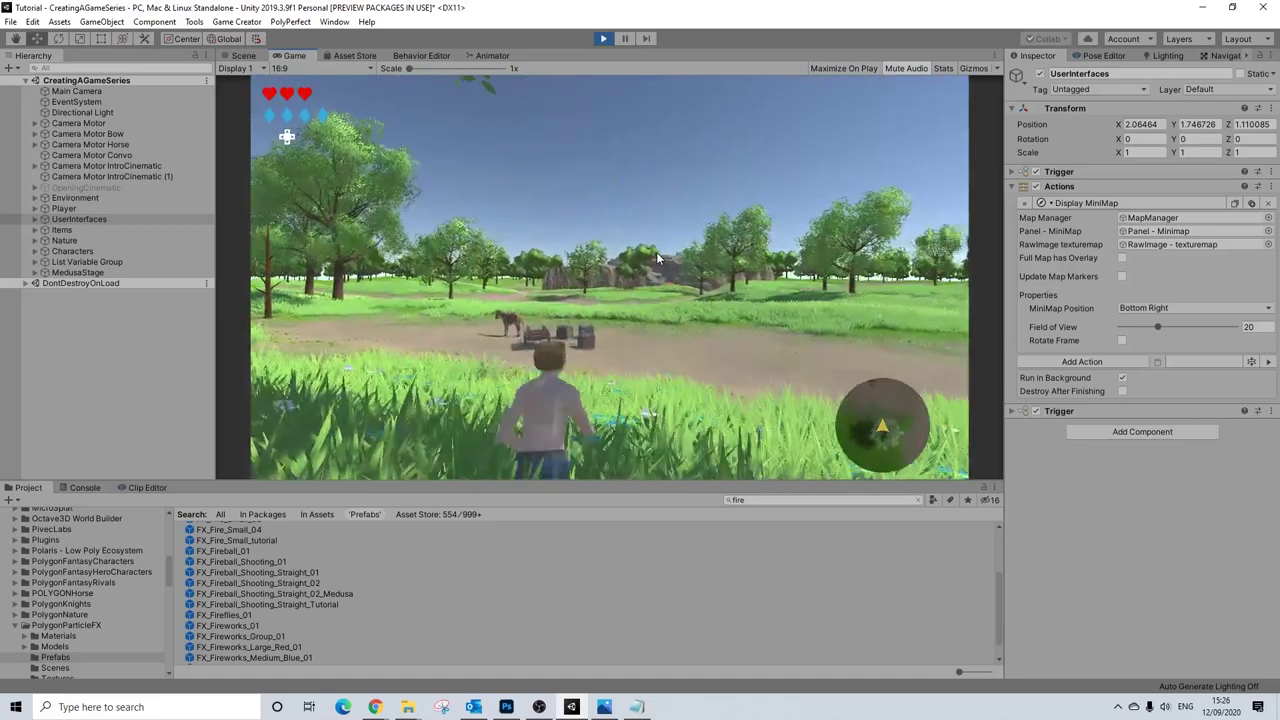
pyautogui.press('w')
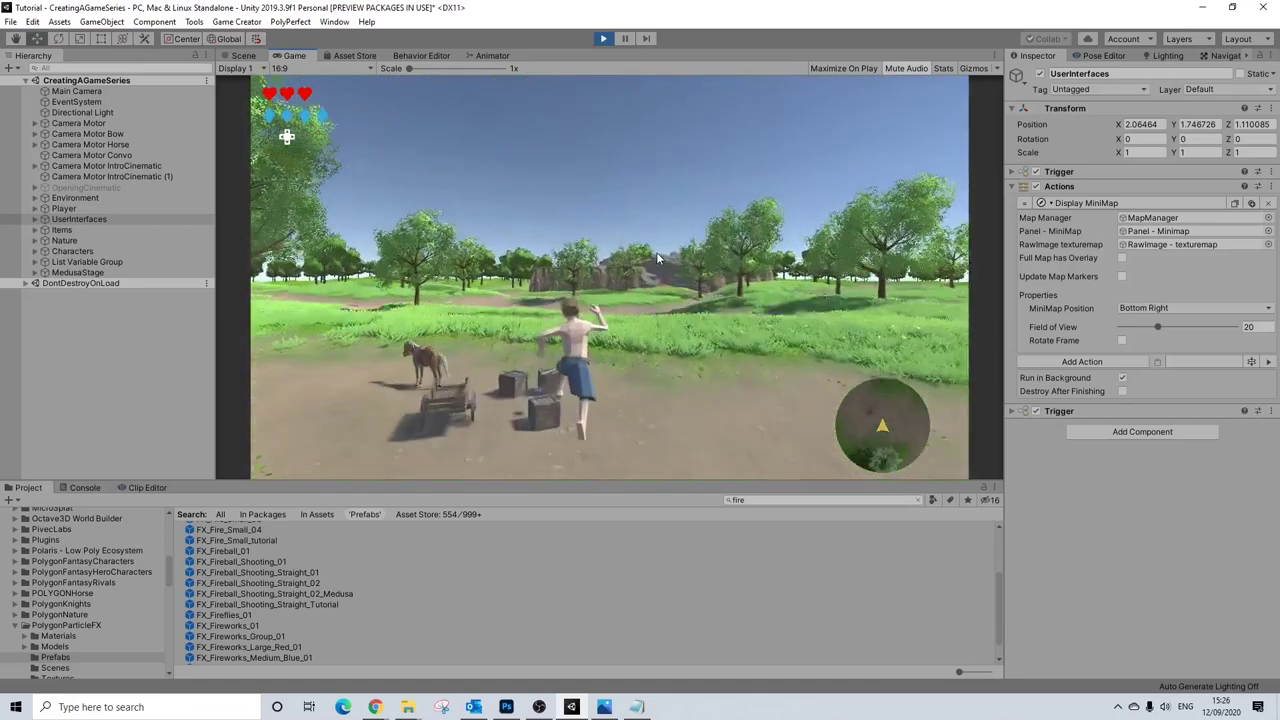
pyautogui.press('w')
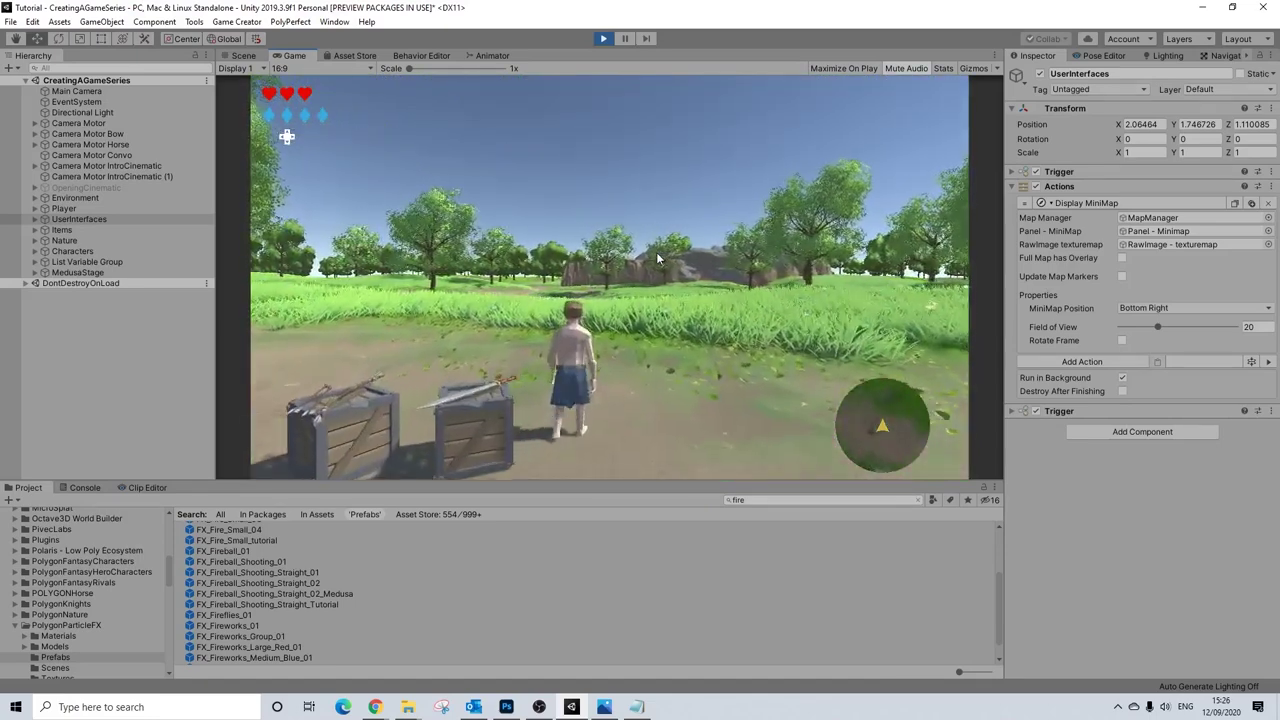
# - Equip the sword from the weapon crates through the inventory and head towards Medusa's cliffs
pyautogui.press('w')
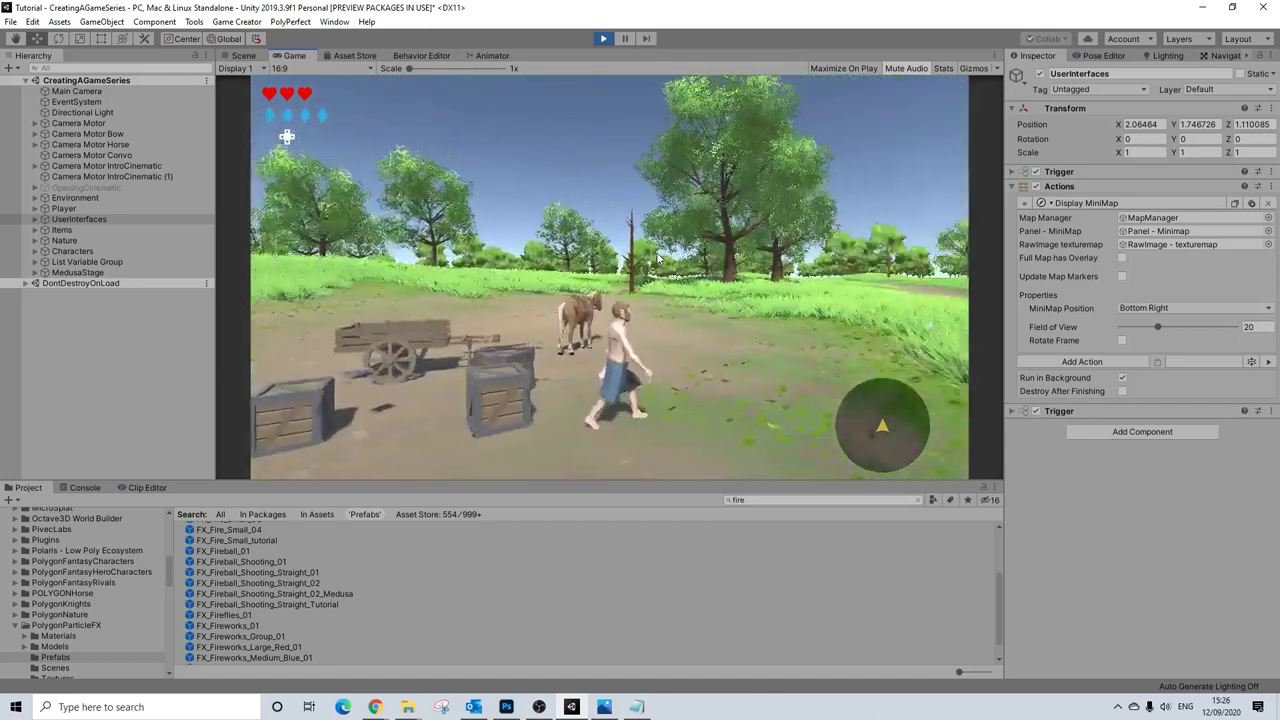
pyautogui.press('i')
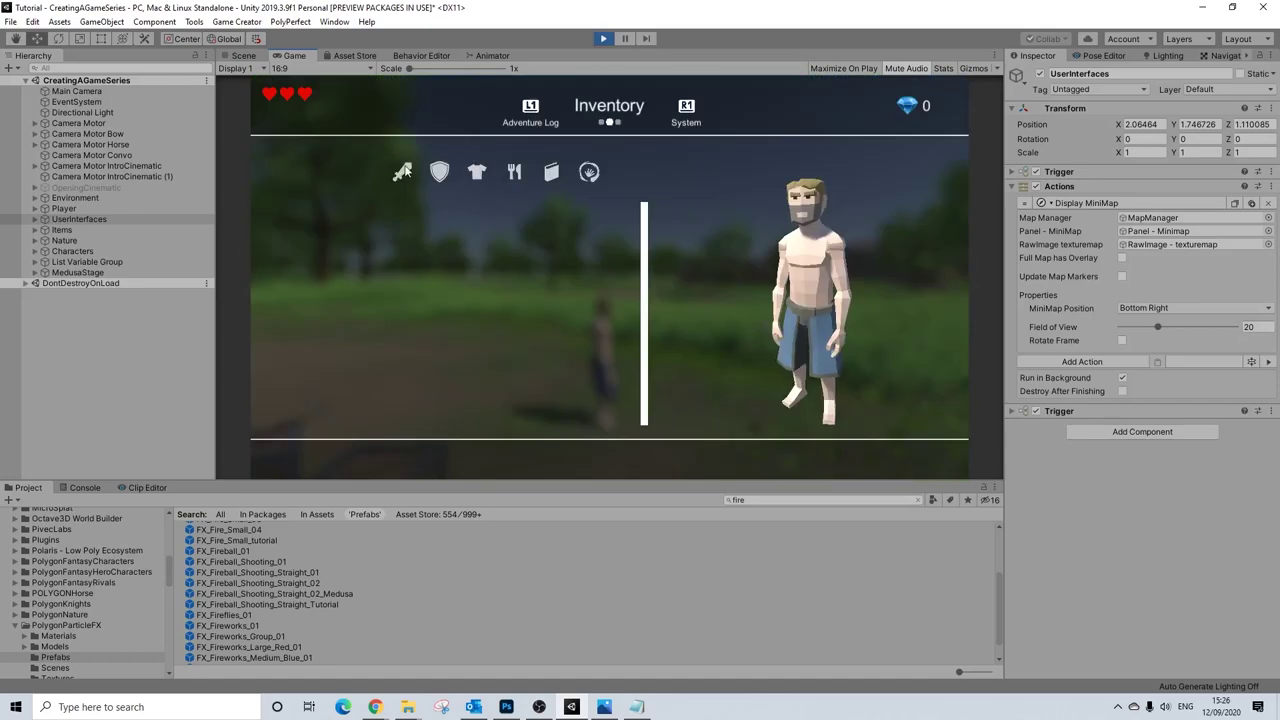
pyautogui.press('i')
pyautogui.press('w')
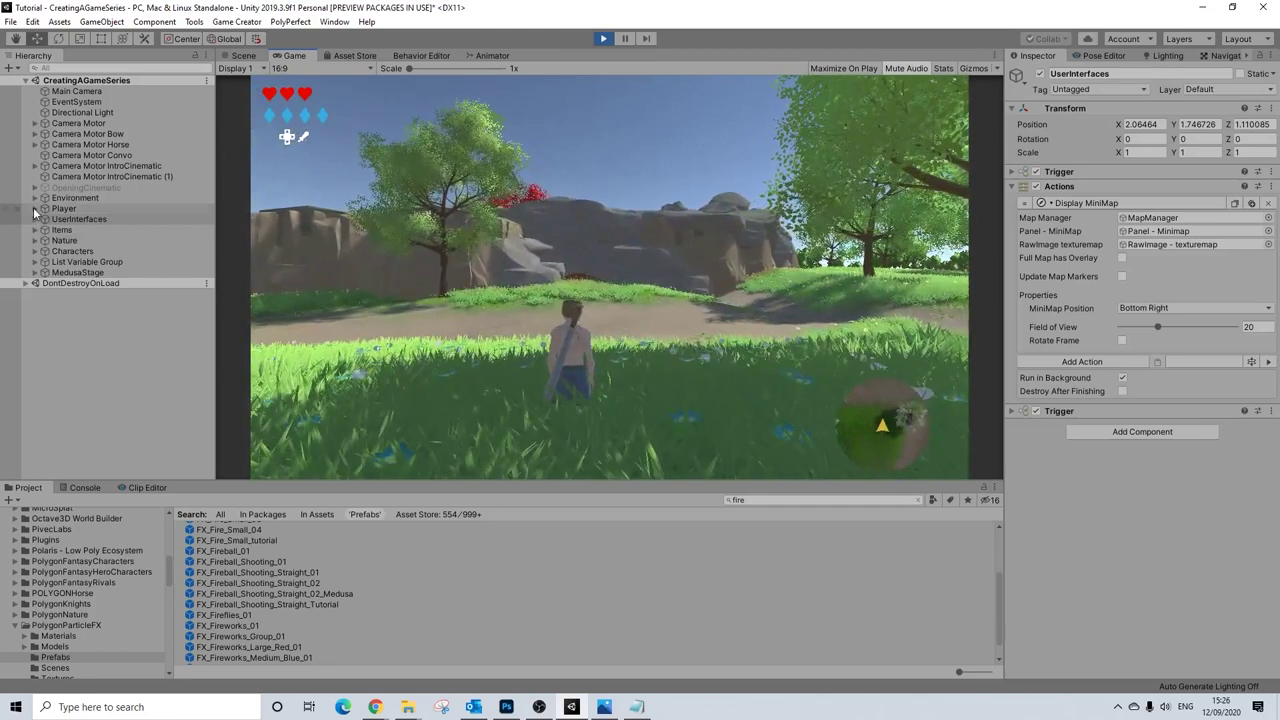
# - Inspect the Medusa object under MedusaStage's Boss01 and its trigger for the MedusaFreeze tag
pyautogui.click(35, 273)
pyautogui.click(81, 284)
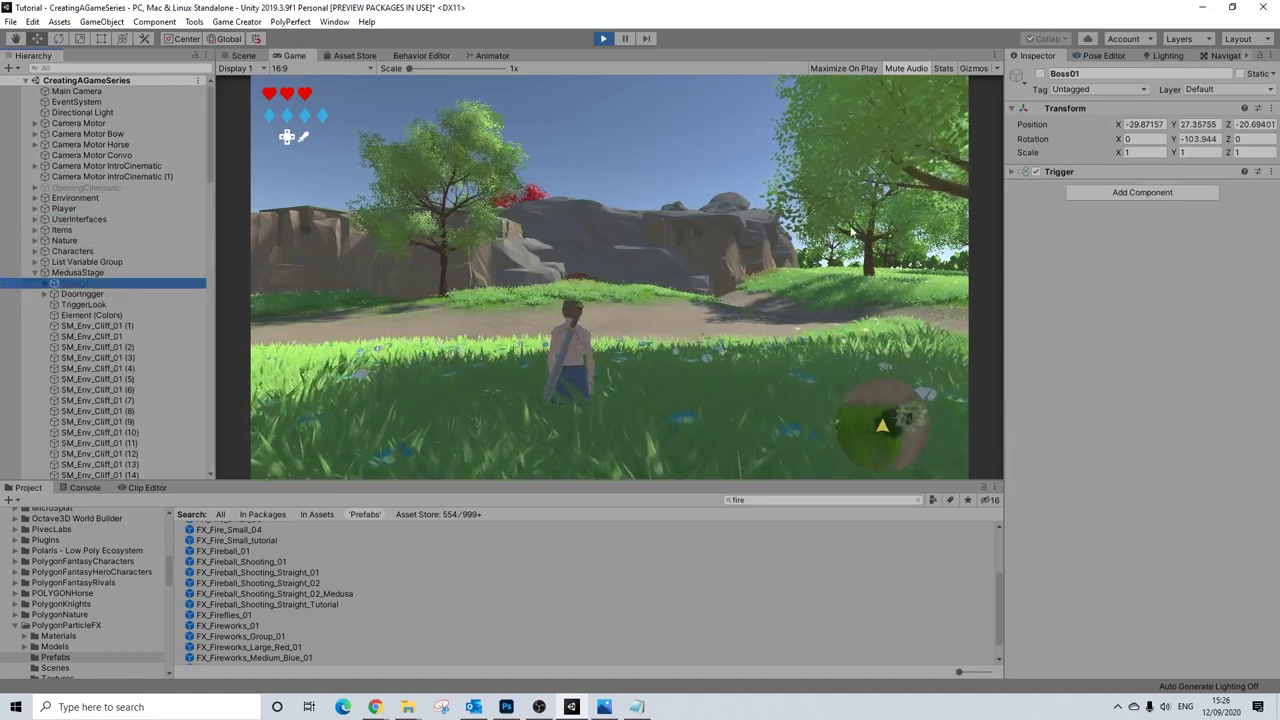
pyautogui.click(43, 285)
pyautogui.click(147, 292)
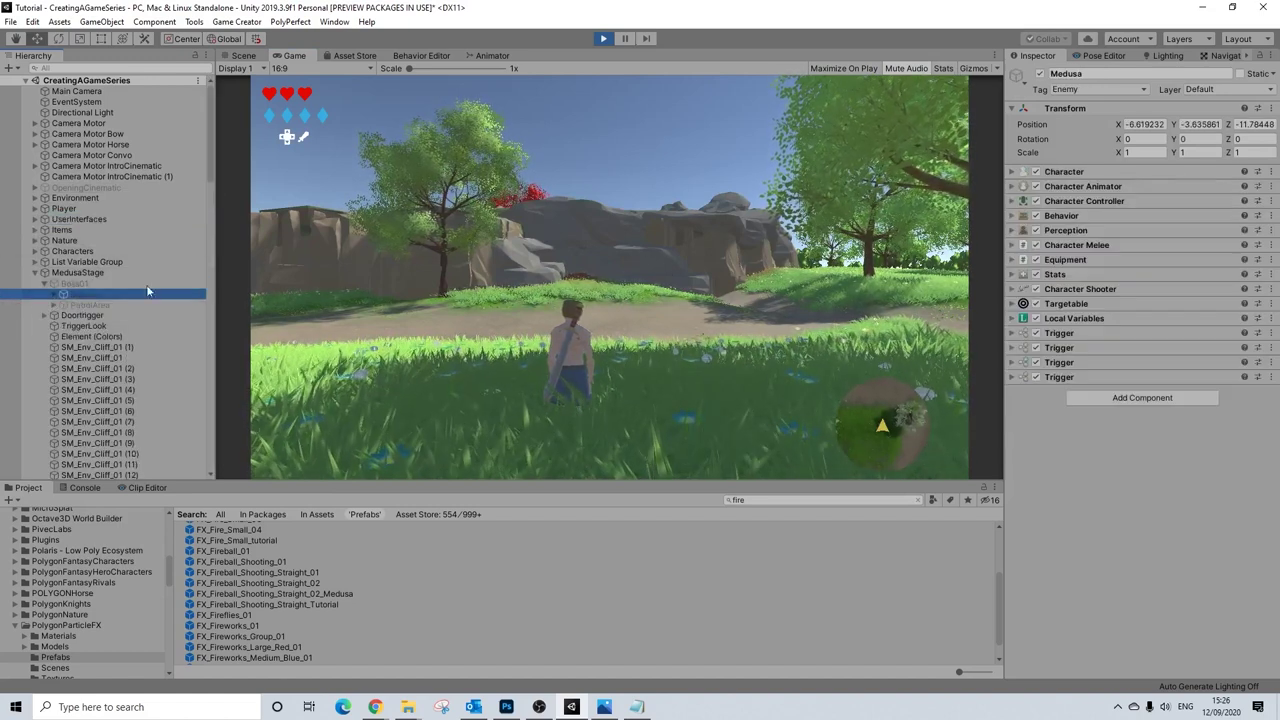
pyautogui.click(1061, 378)
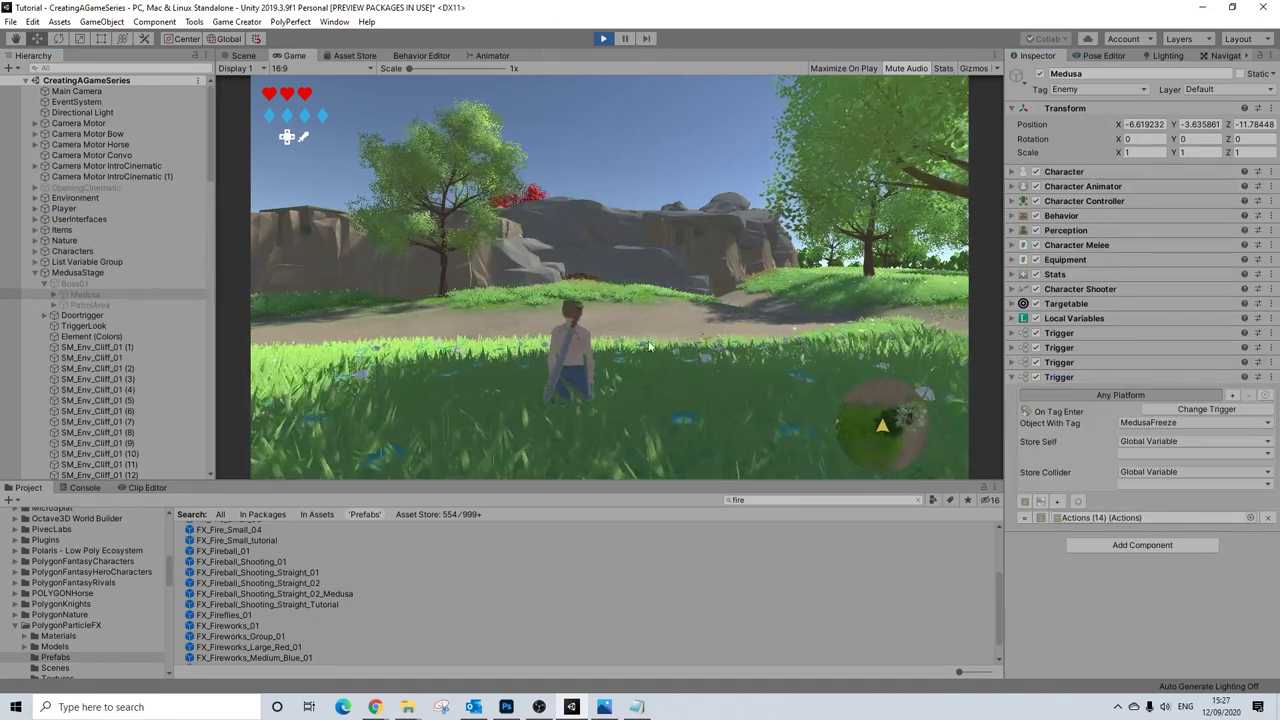
# - Run the player over the path and through the cliff passage to test TriggerLook's activation of Boss01
pyautogui.press('w')
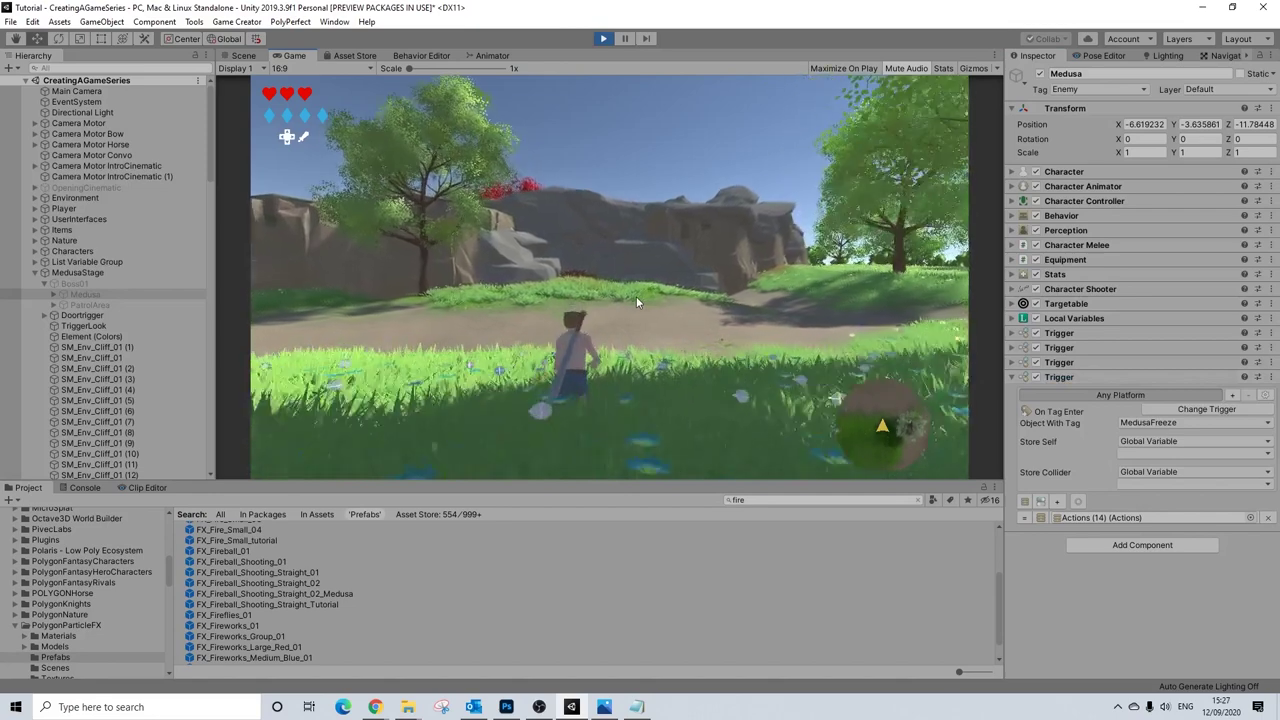
pyautogui.press('w')
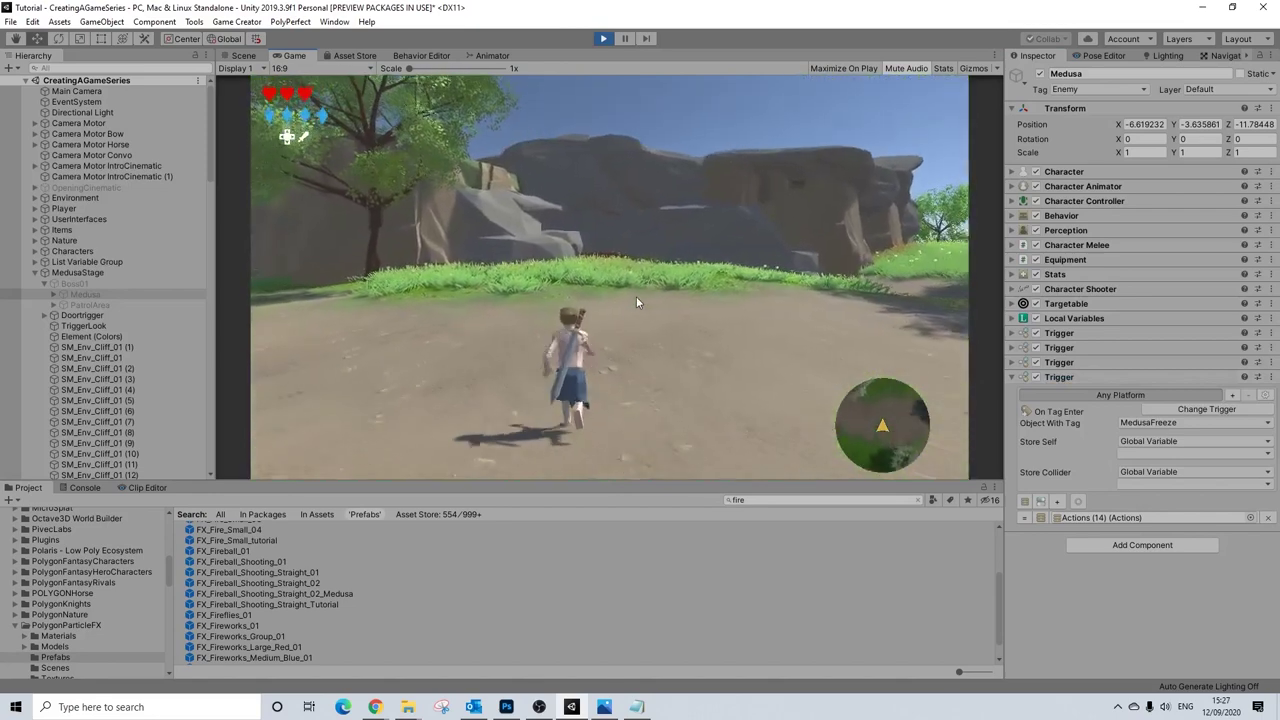
pyautogui.press('w')
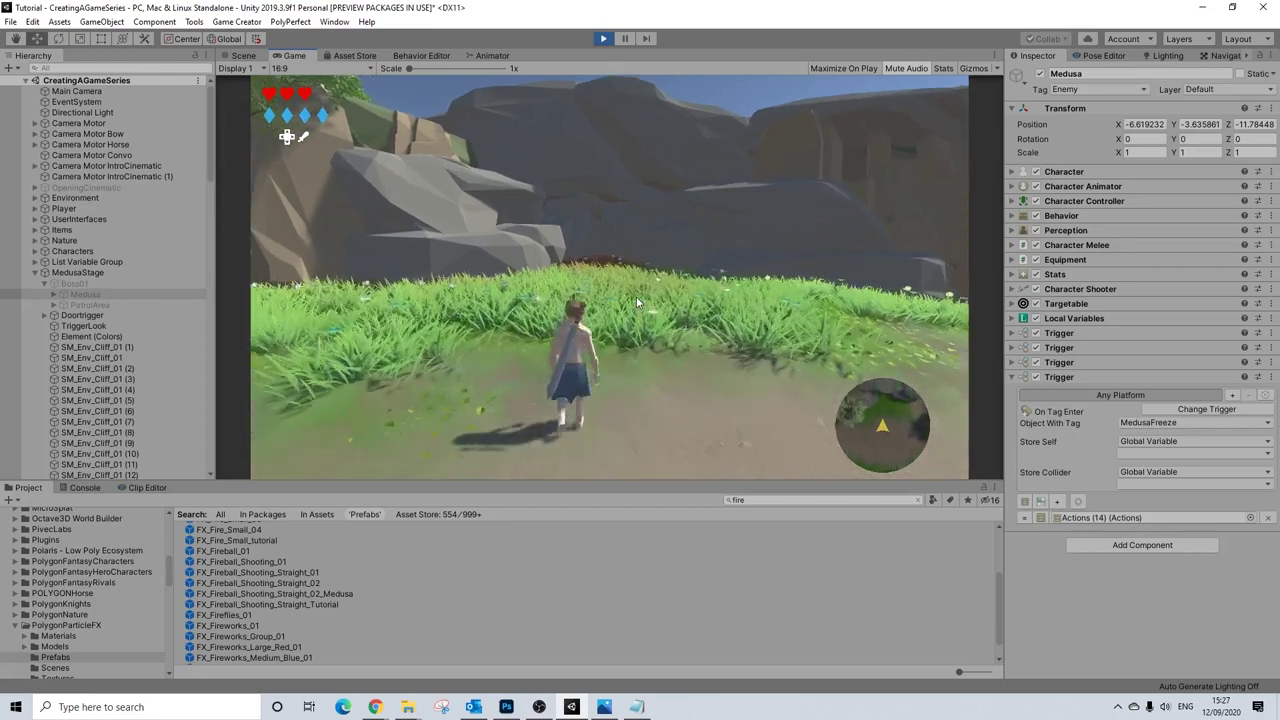
pyautogui.press('w')
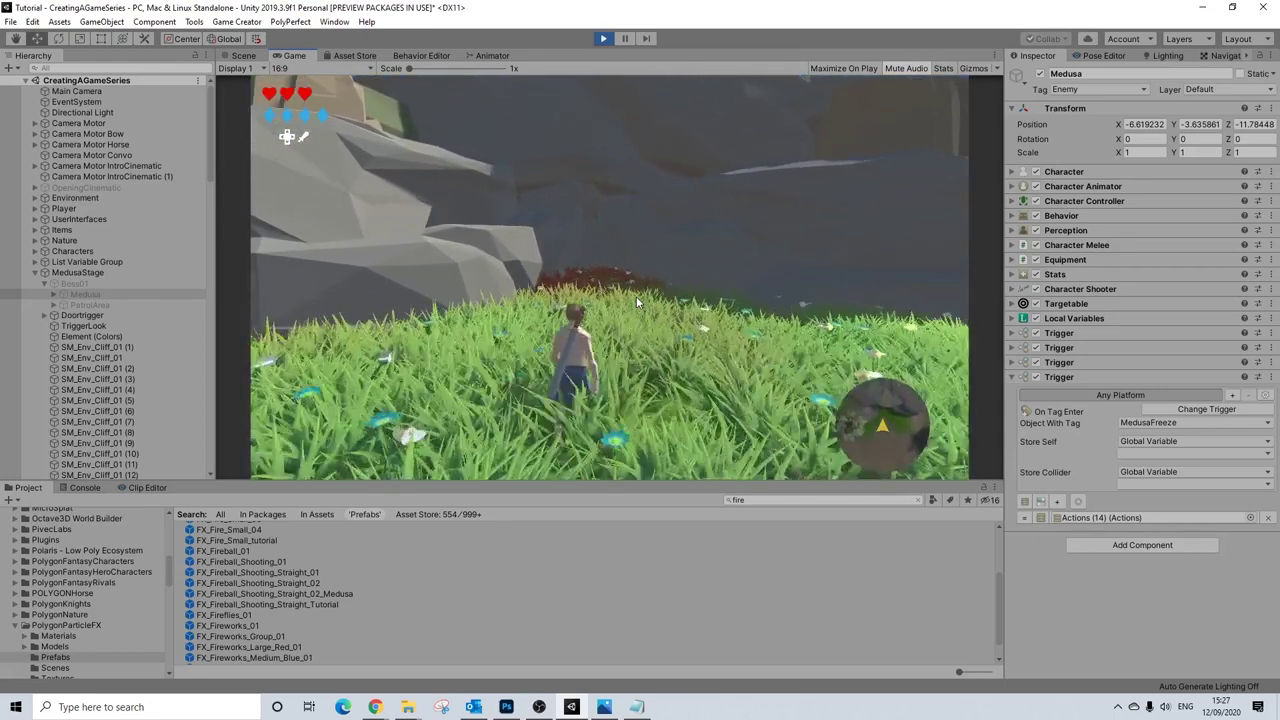
pyautogui.press('w')
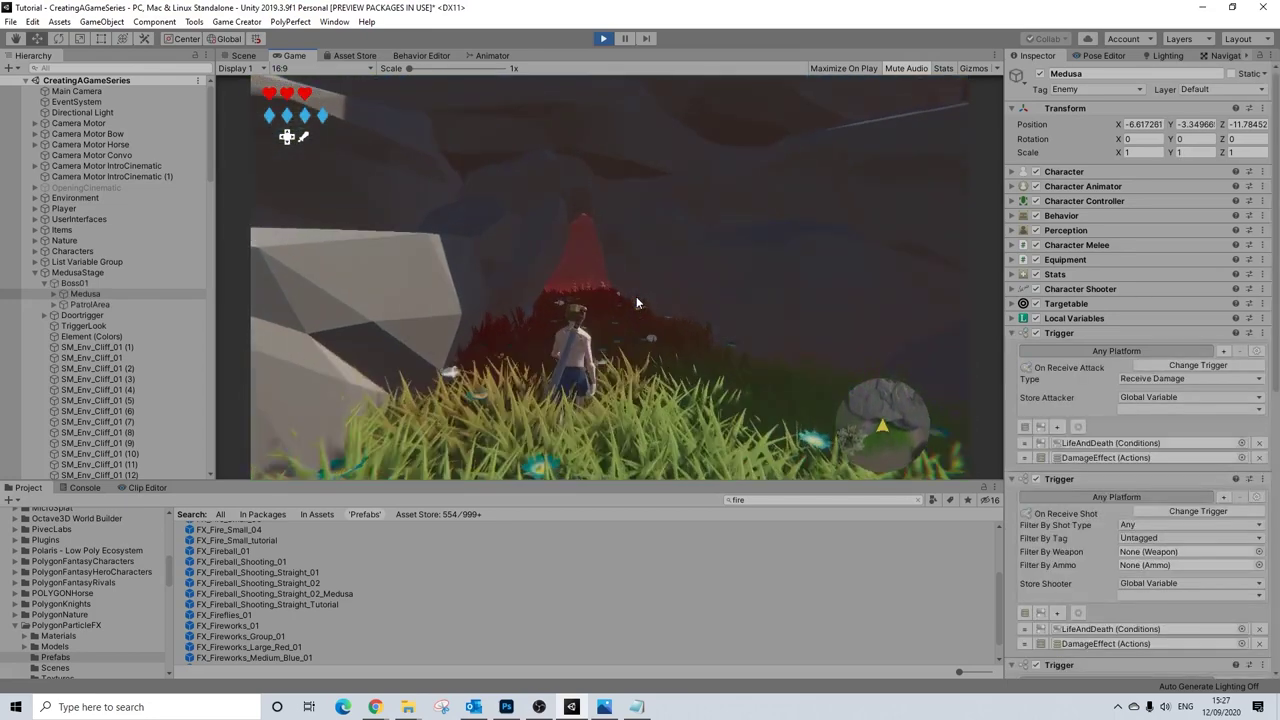
pyautogui.press('w')
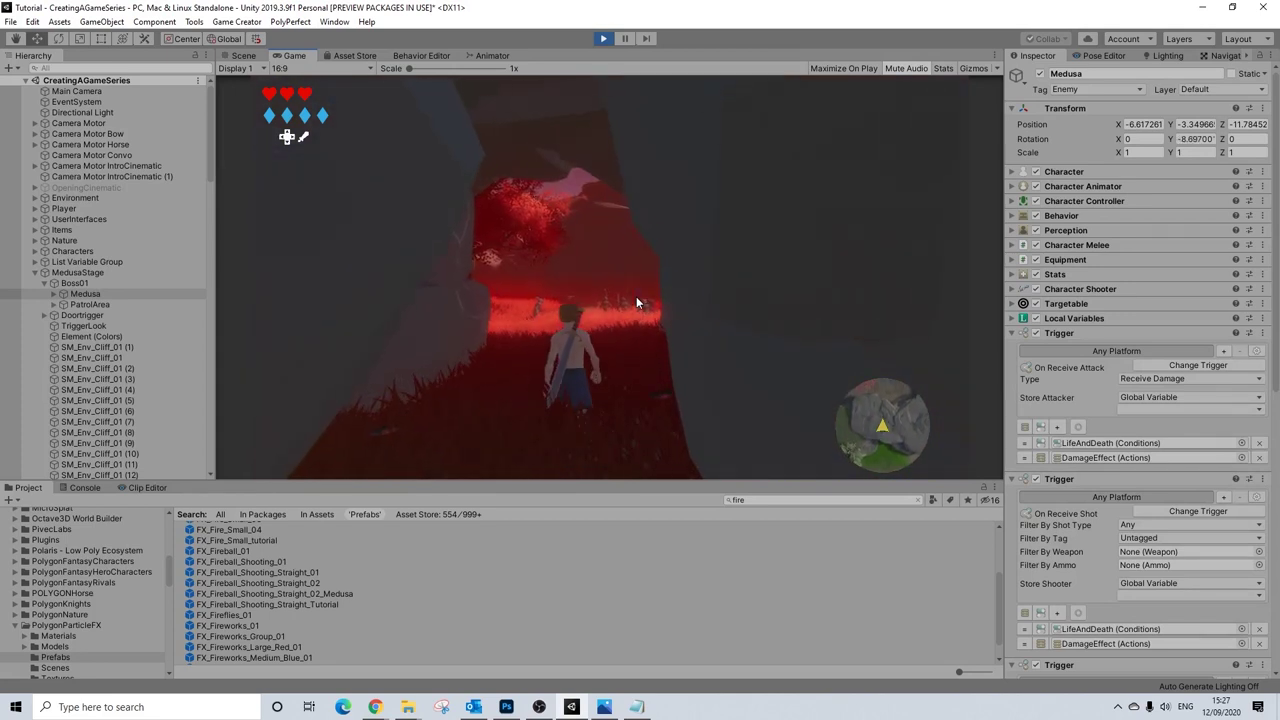
# - Dodge Medusa's fireballs and move the player around the rocks and pillars of the red arena
pyautogui.press('a')
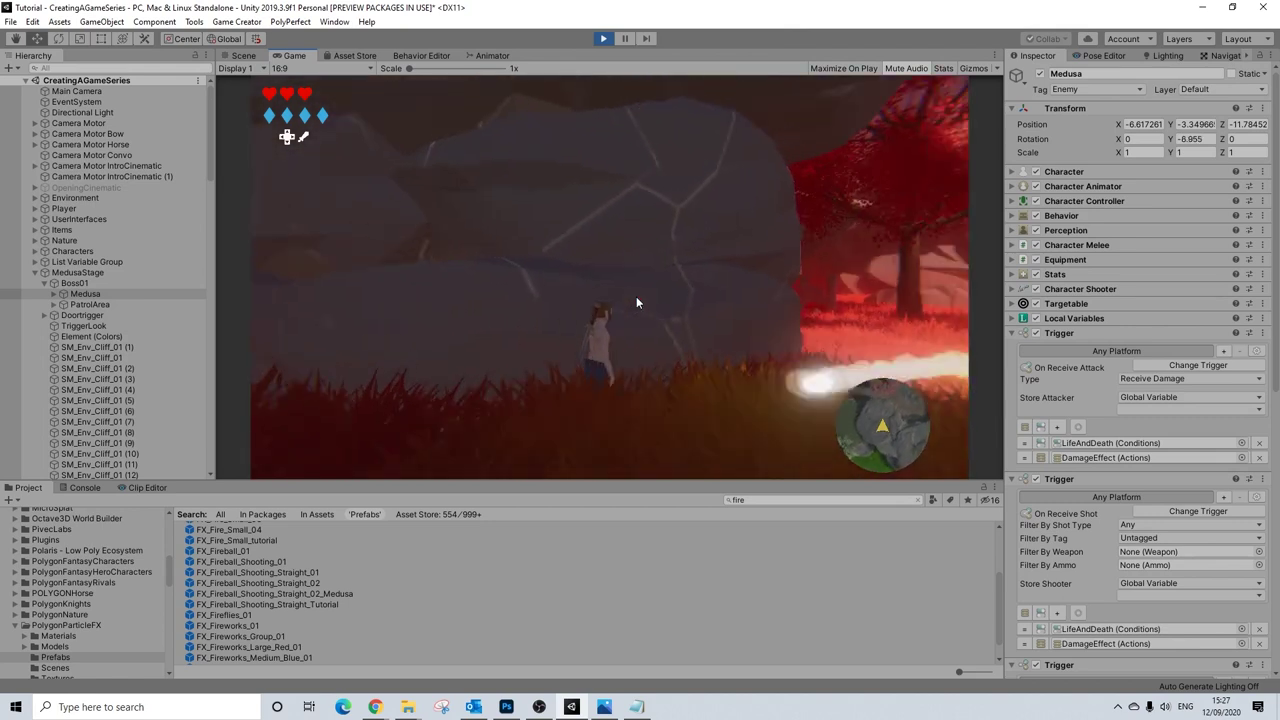
pyautogui.press('w')
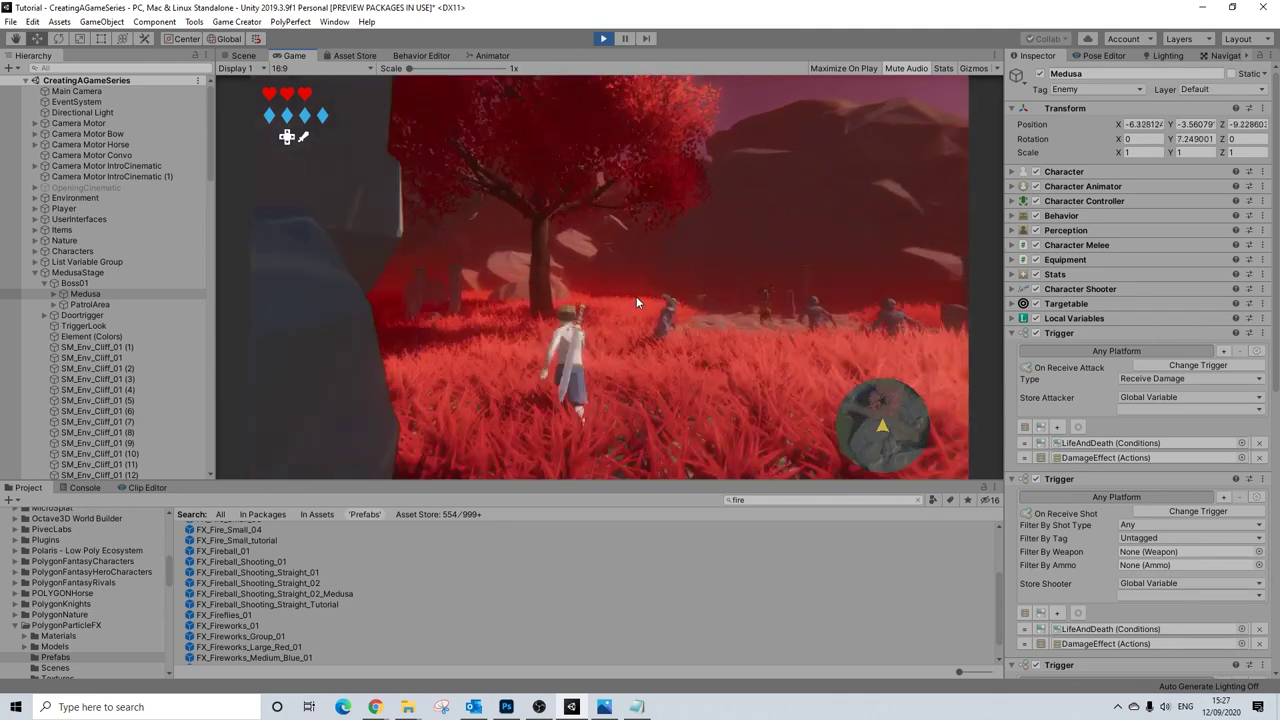
pyautogui.press('w')
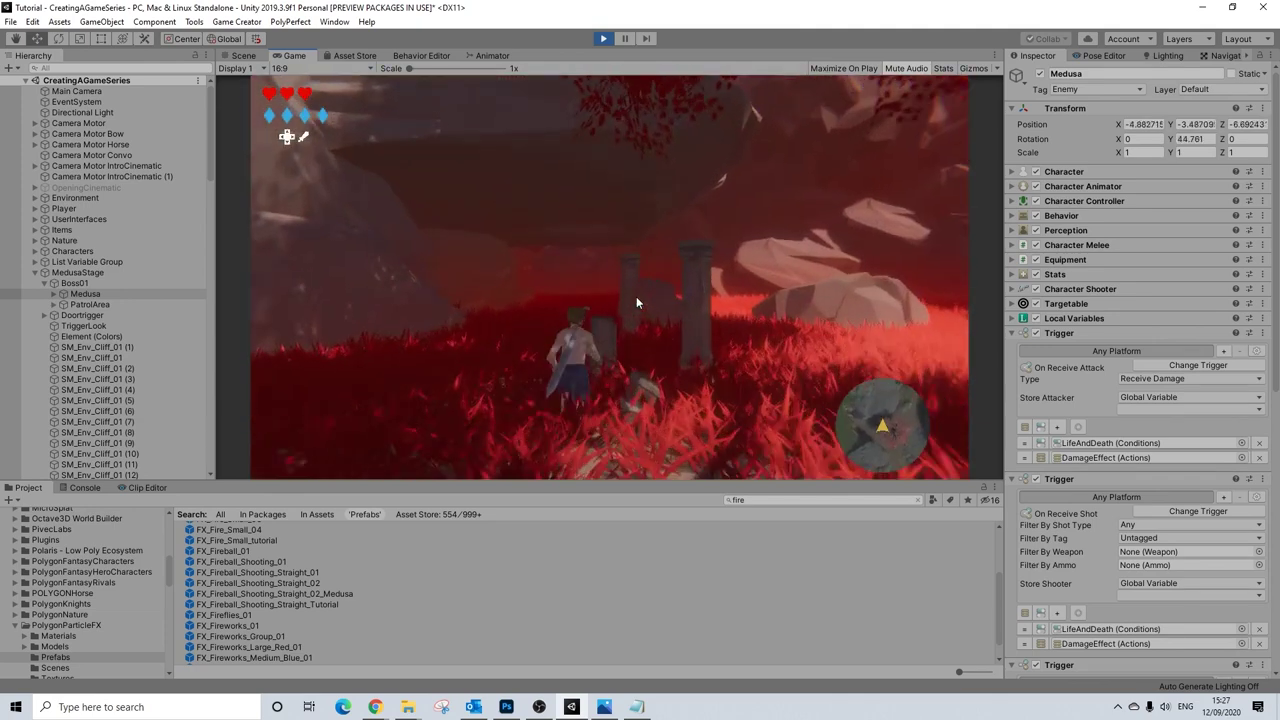
pyautogui.press('w')
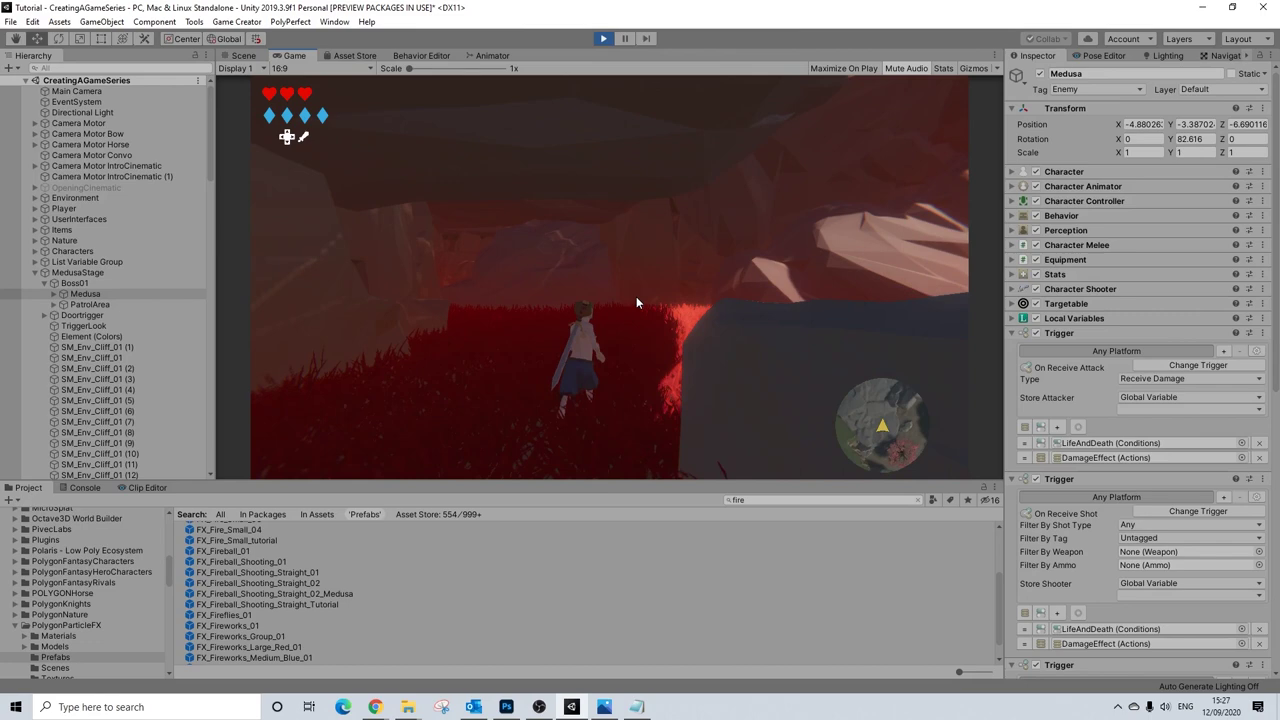
pyautogui.press('w')
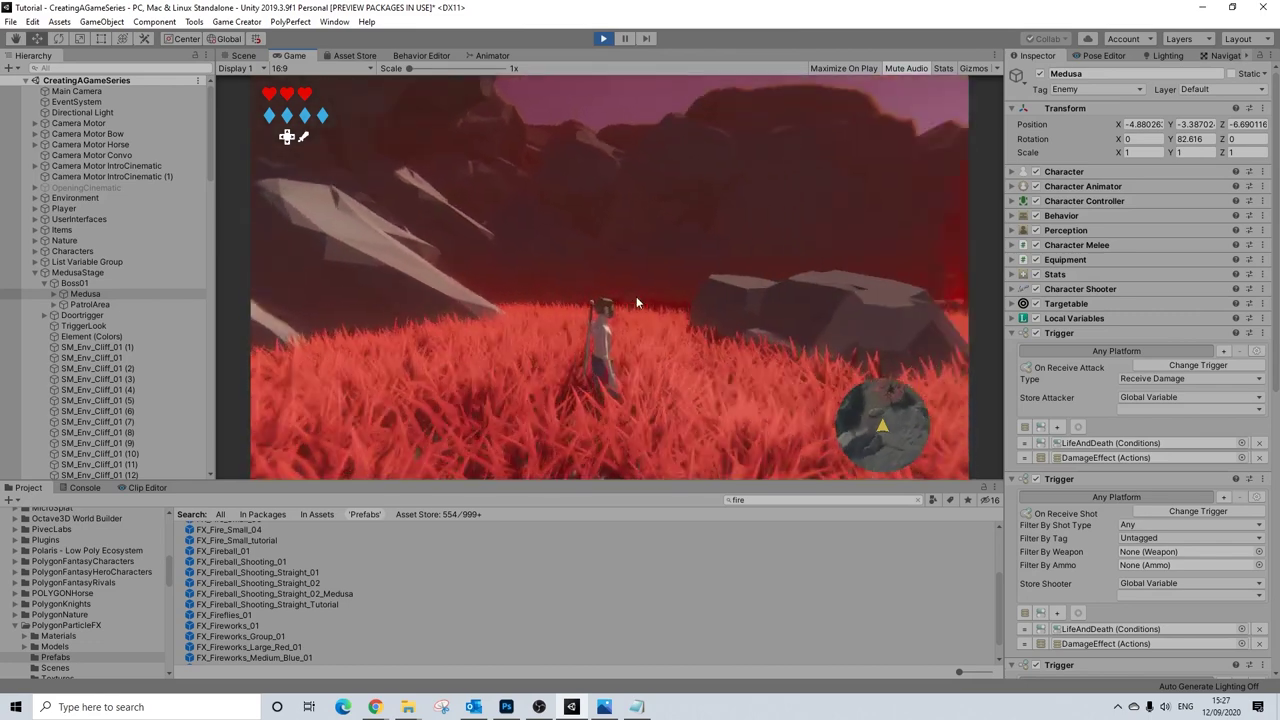
pyautogui.press('w')
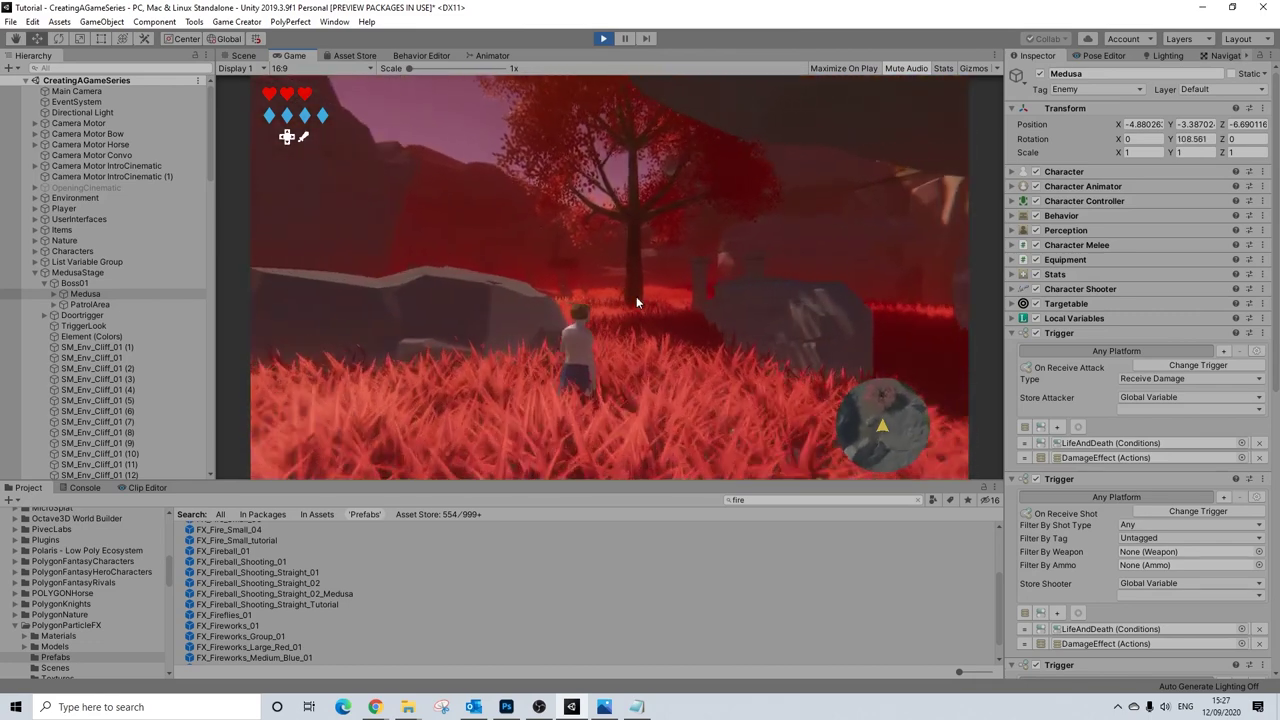
pyautogui.press('w')
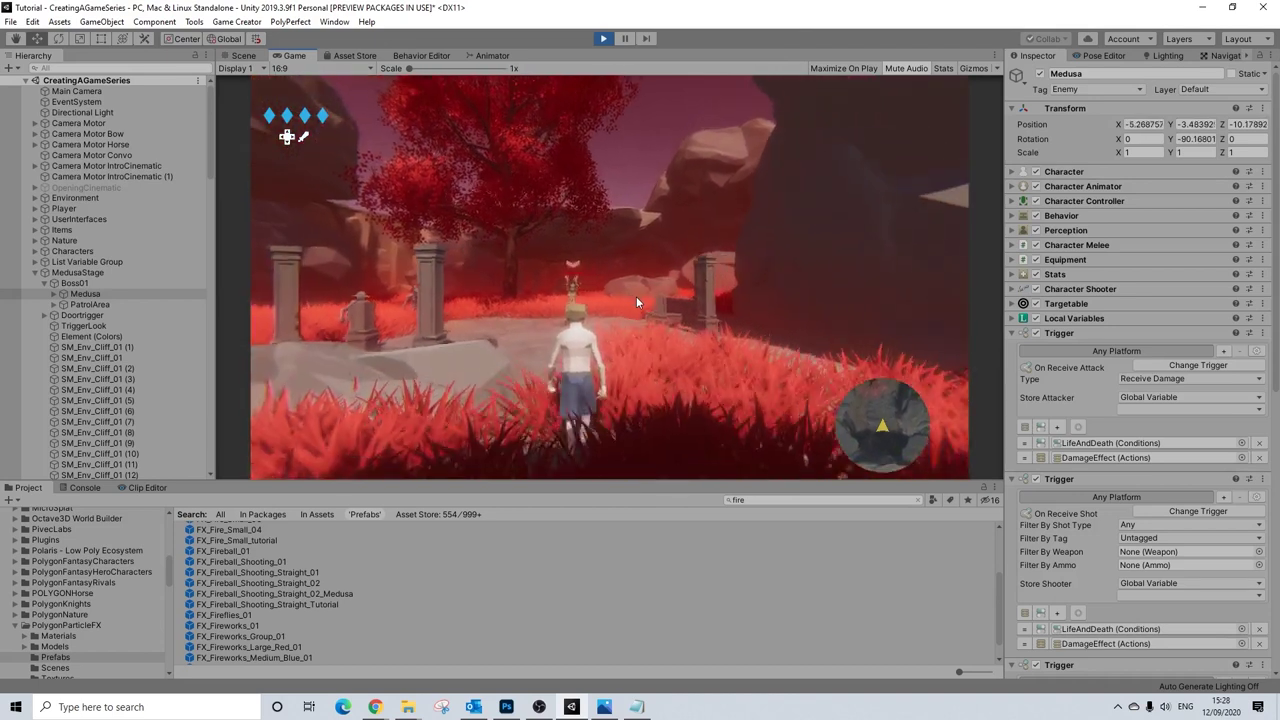
# - Run the player up to Medusa in the red arena and strike her with the sword
pyautogui.click(637, 302)
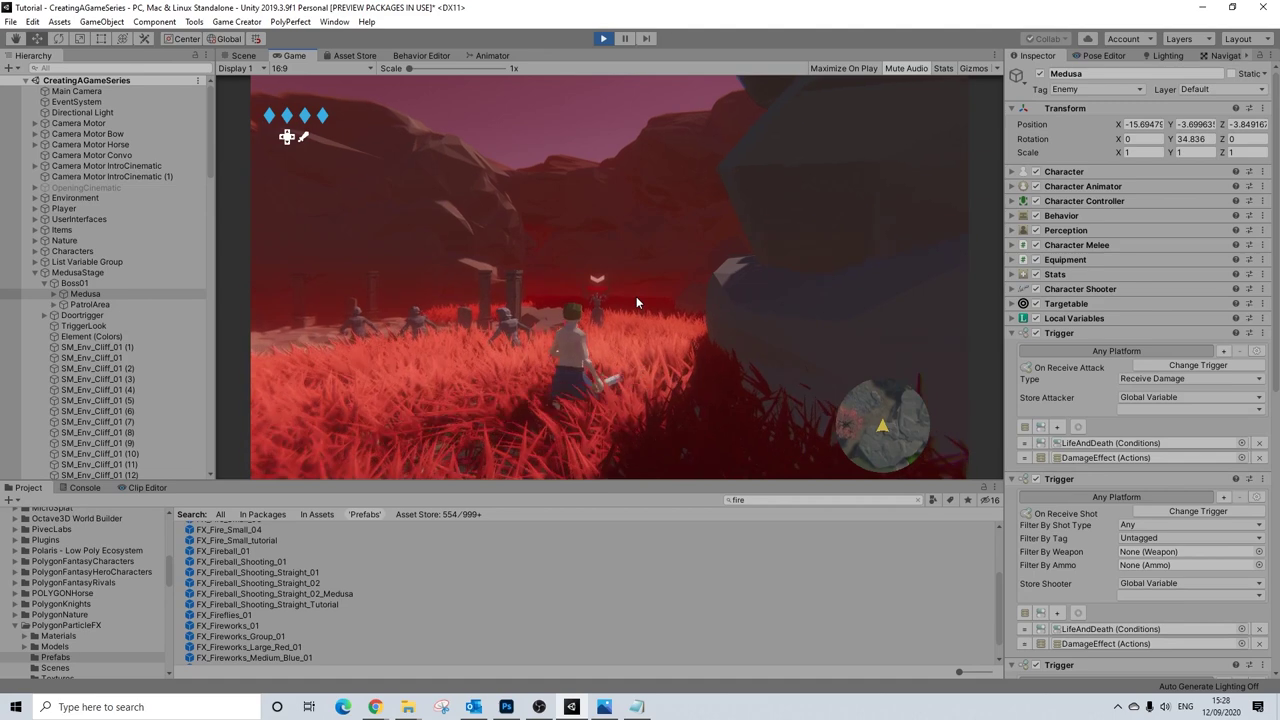
pyautogui.press('w')
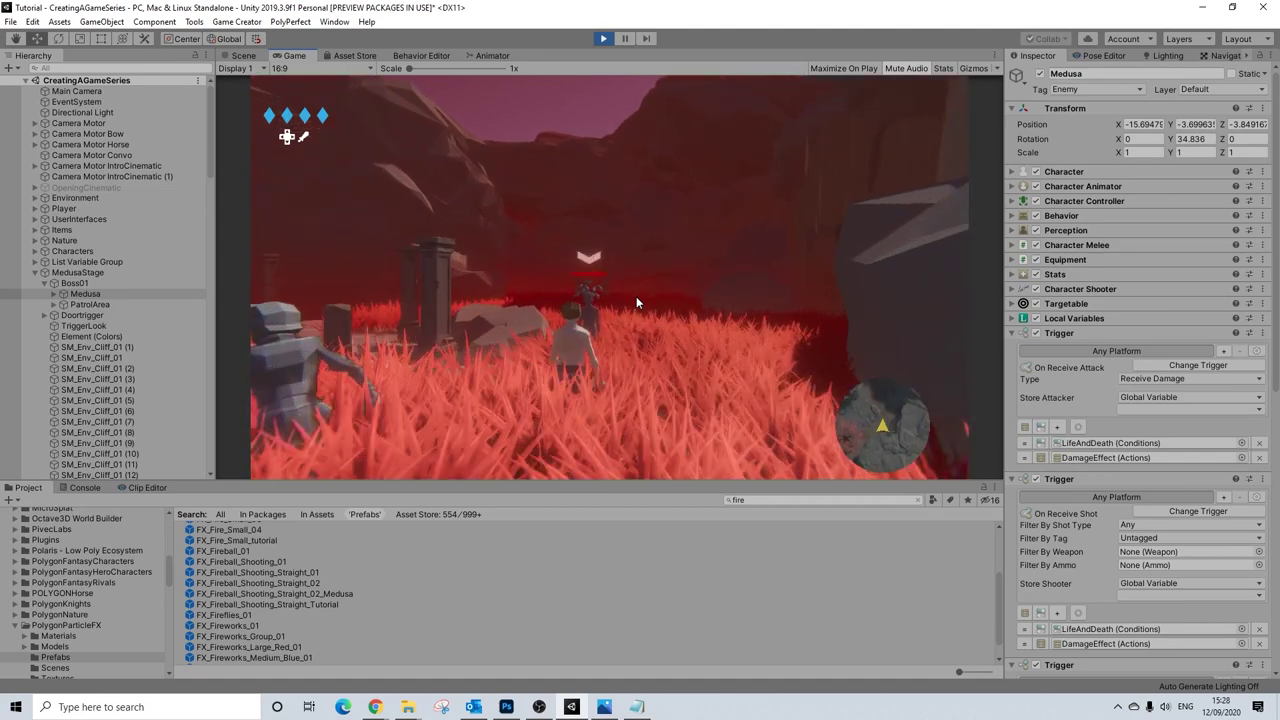
pyautogui.click(636, 296)
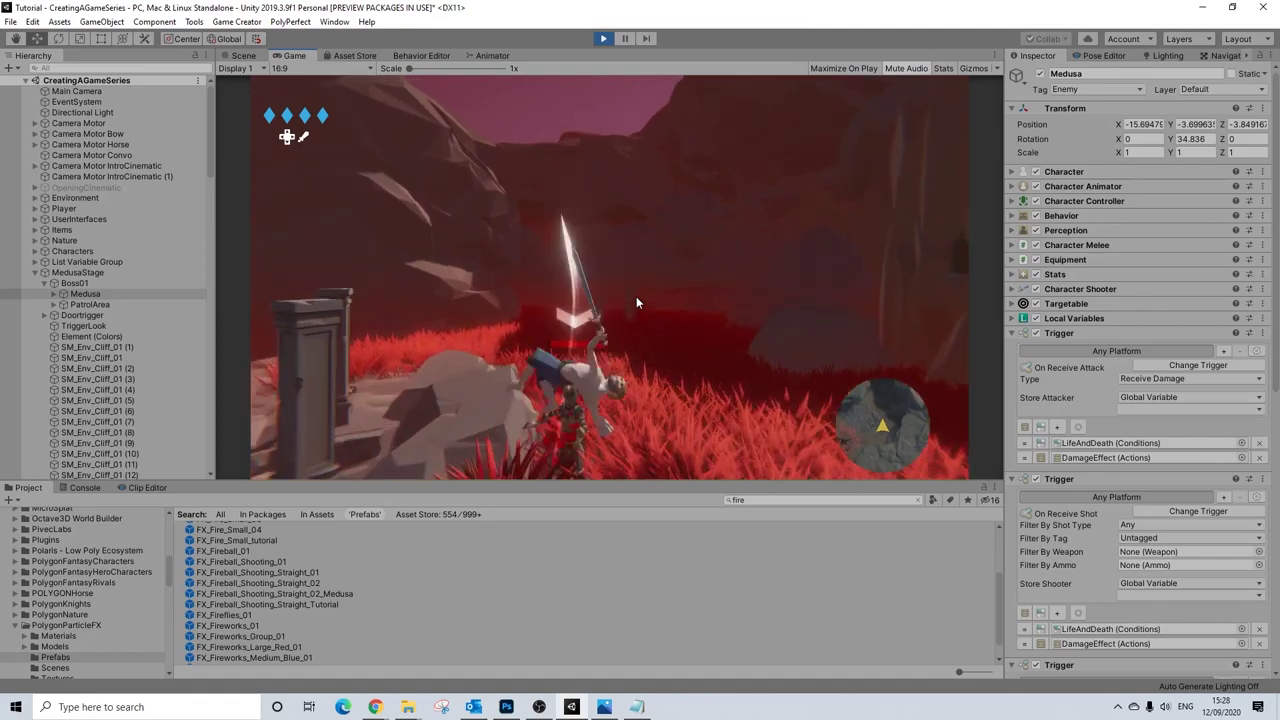
pyautogui.press('s')
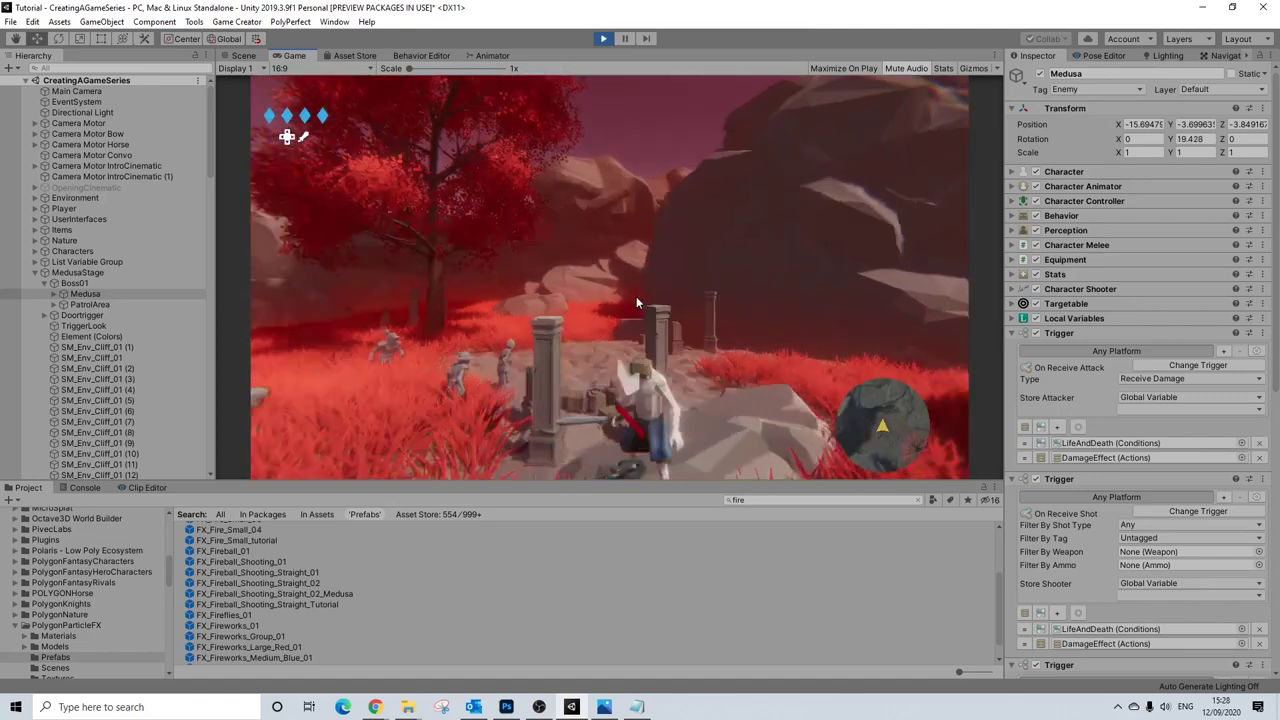
pyautogui.press('w')
pyautogui.click(636, 296)
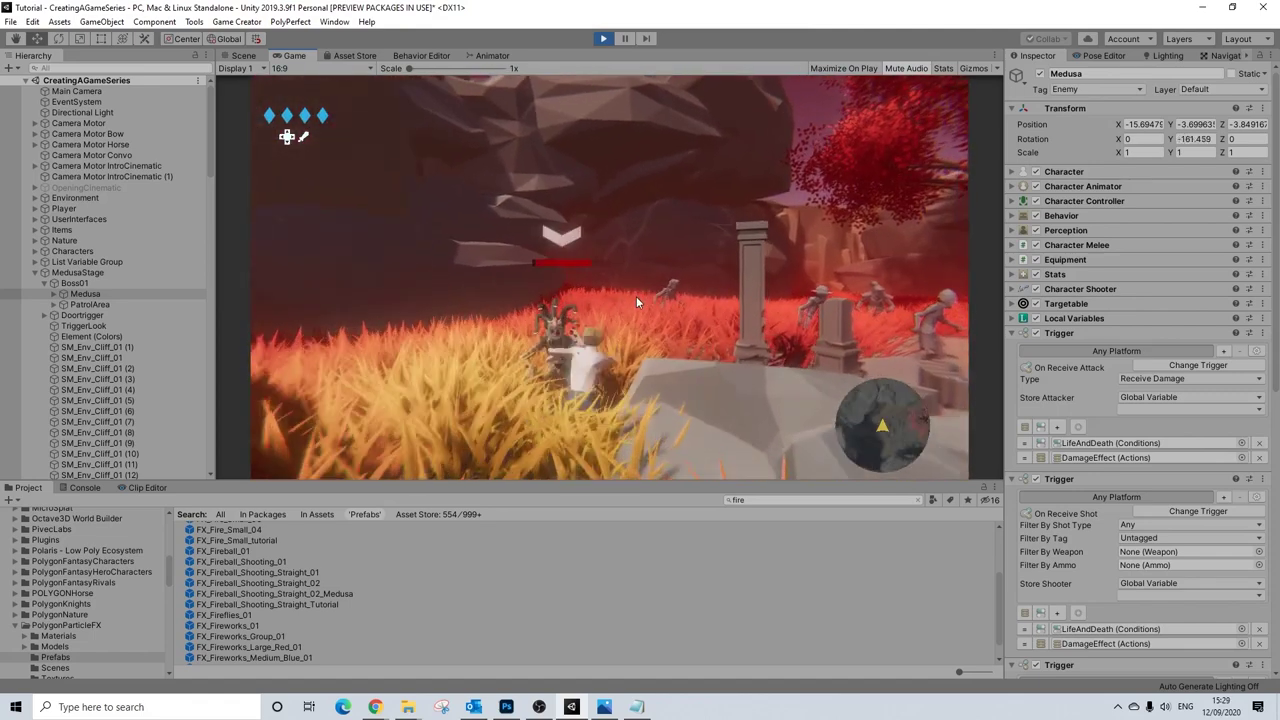
# - Circle Medusa through the red grass, continue the sword attacks, and stop the playtest
pyautogui.press('a')
pyautogui.press('d')
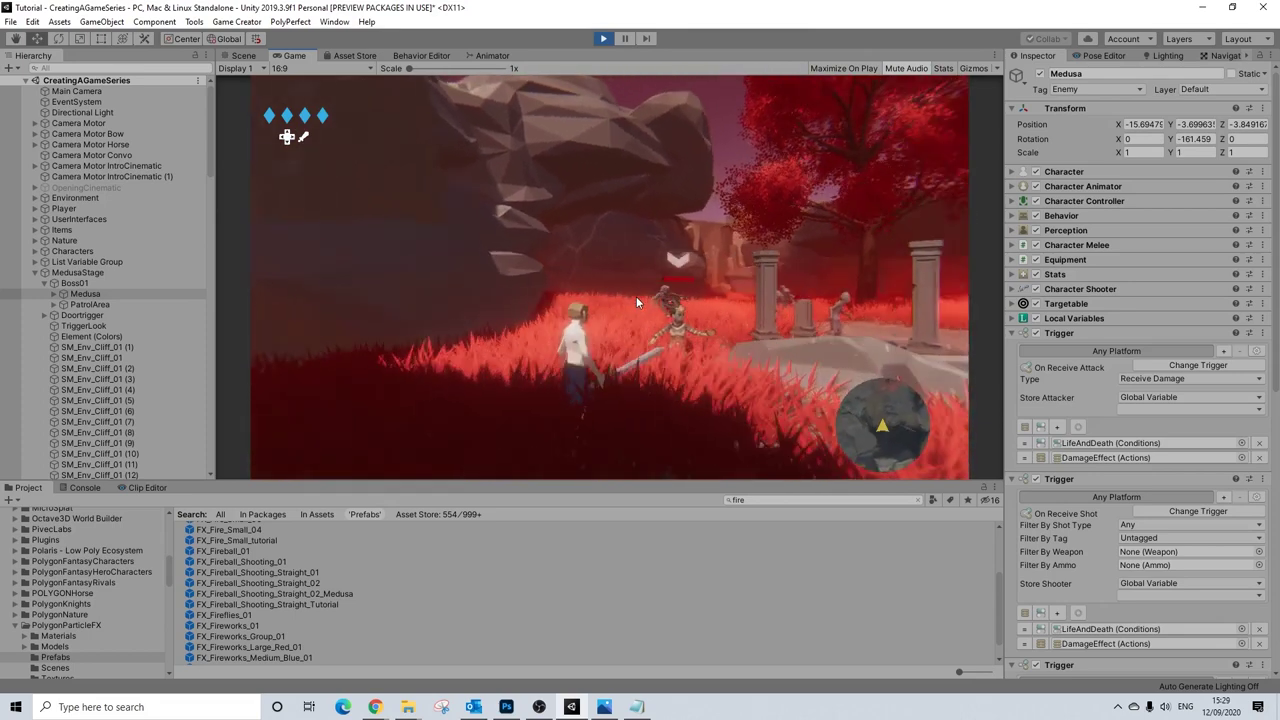
pyautogui.press('w')
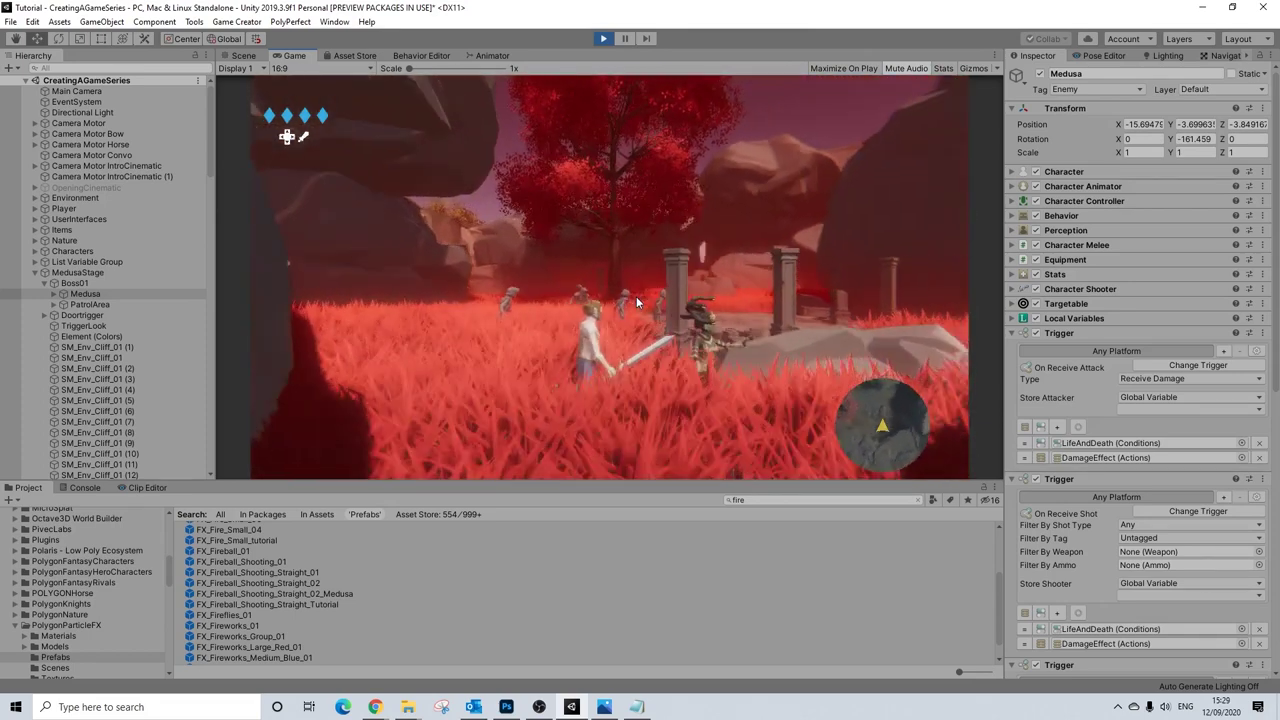
pyautogui.press('d')
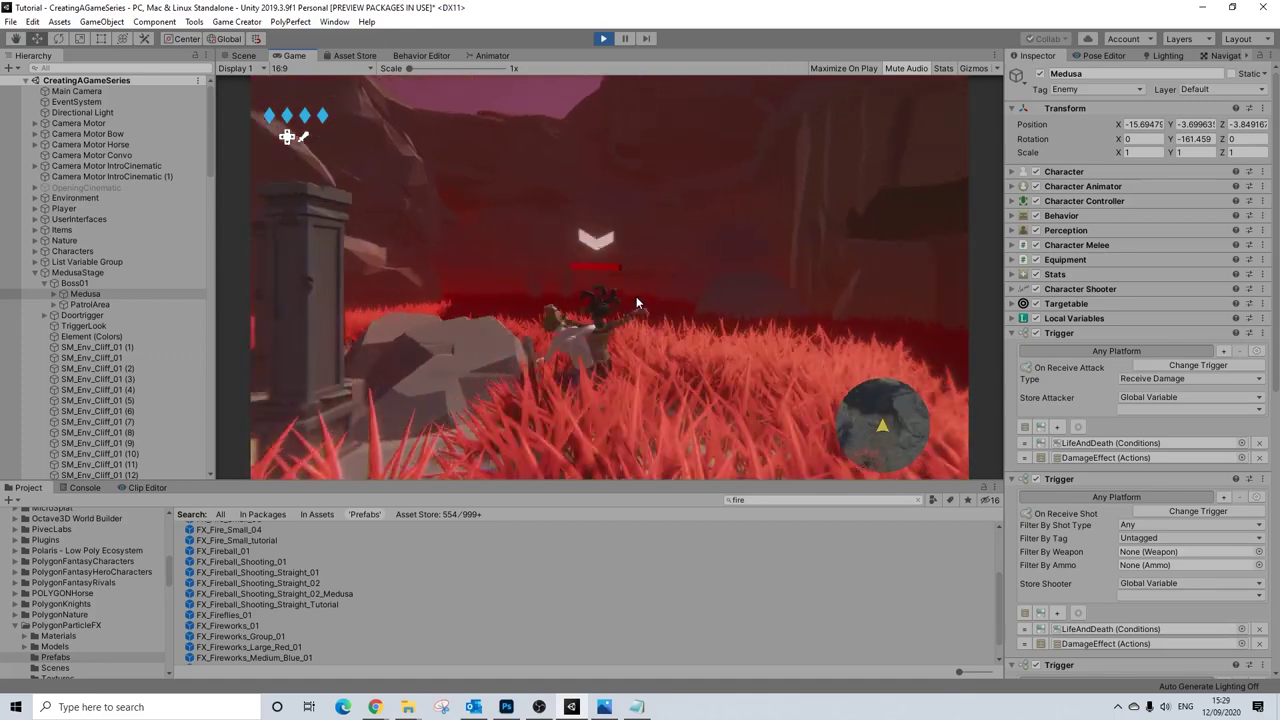
pyautogui.press('a')
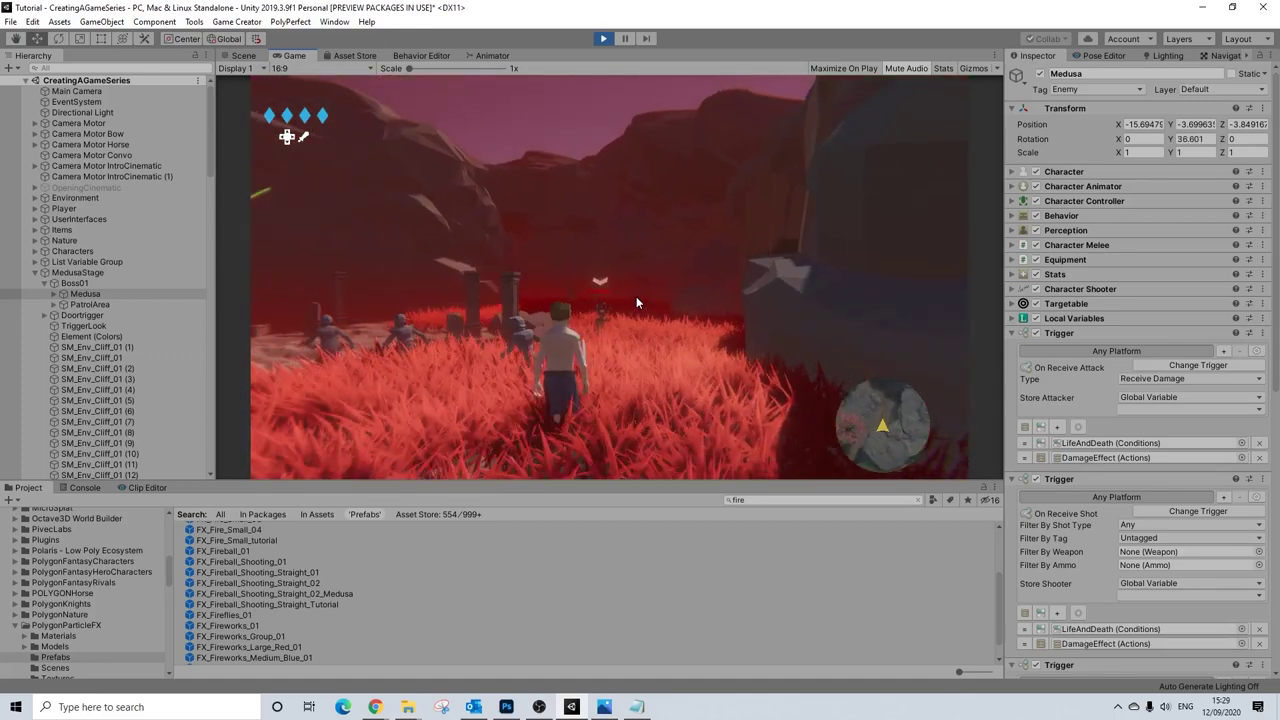
pyautogui.click(636, 296)
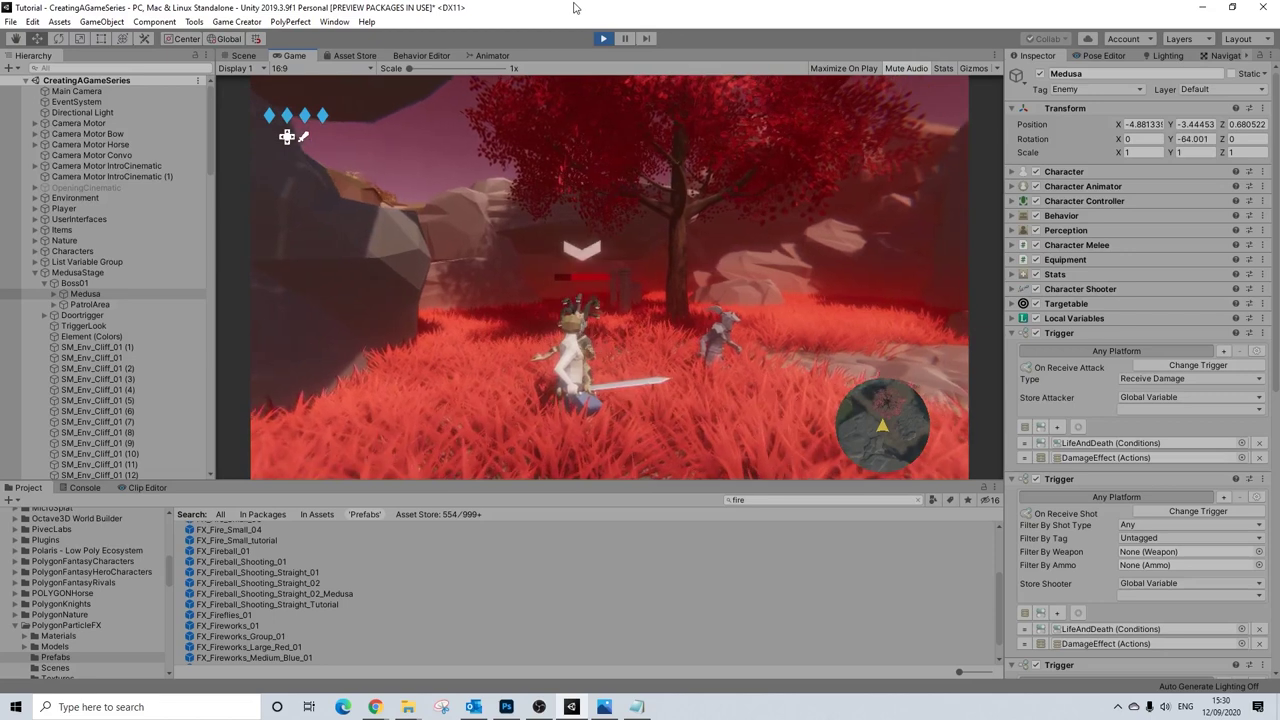
pyautogui.click(603, 38)
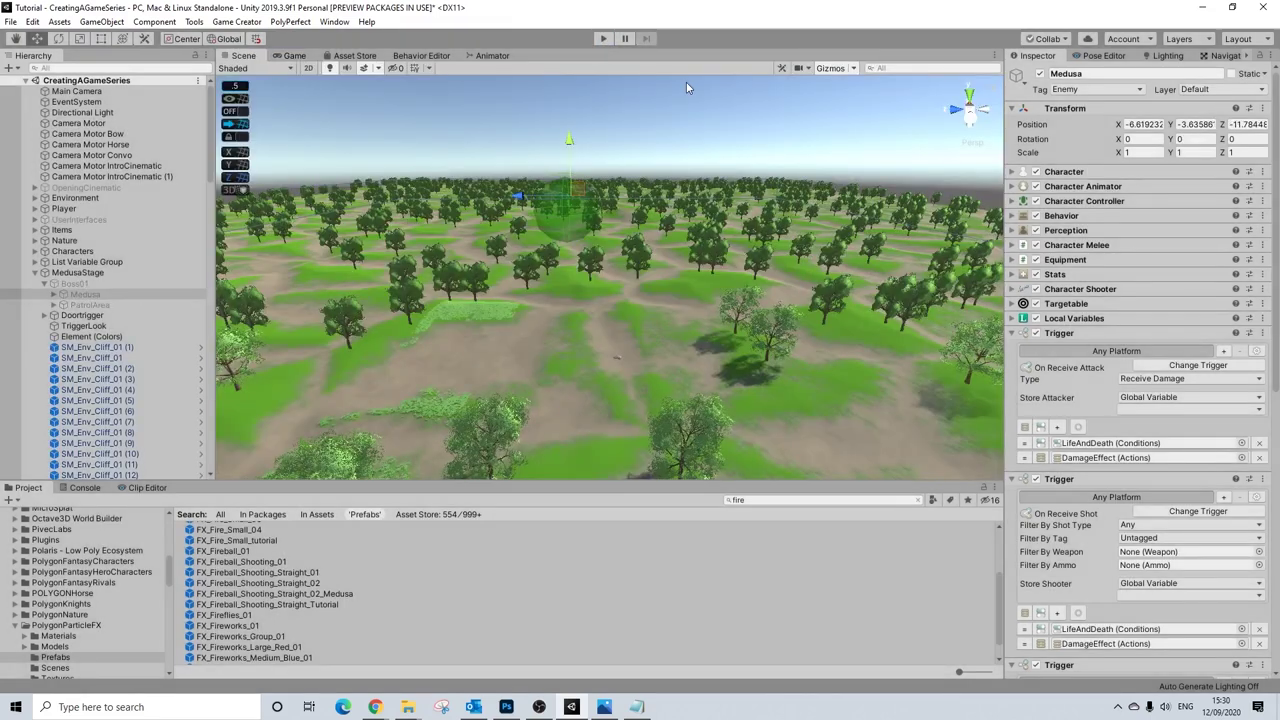
# - Collapse MedusaStage, search the project for "medusa" and open the FX_Fireball_Shooting_Straight_02_Medusa prefab
pyautogui.click(34, 273)
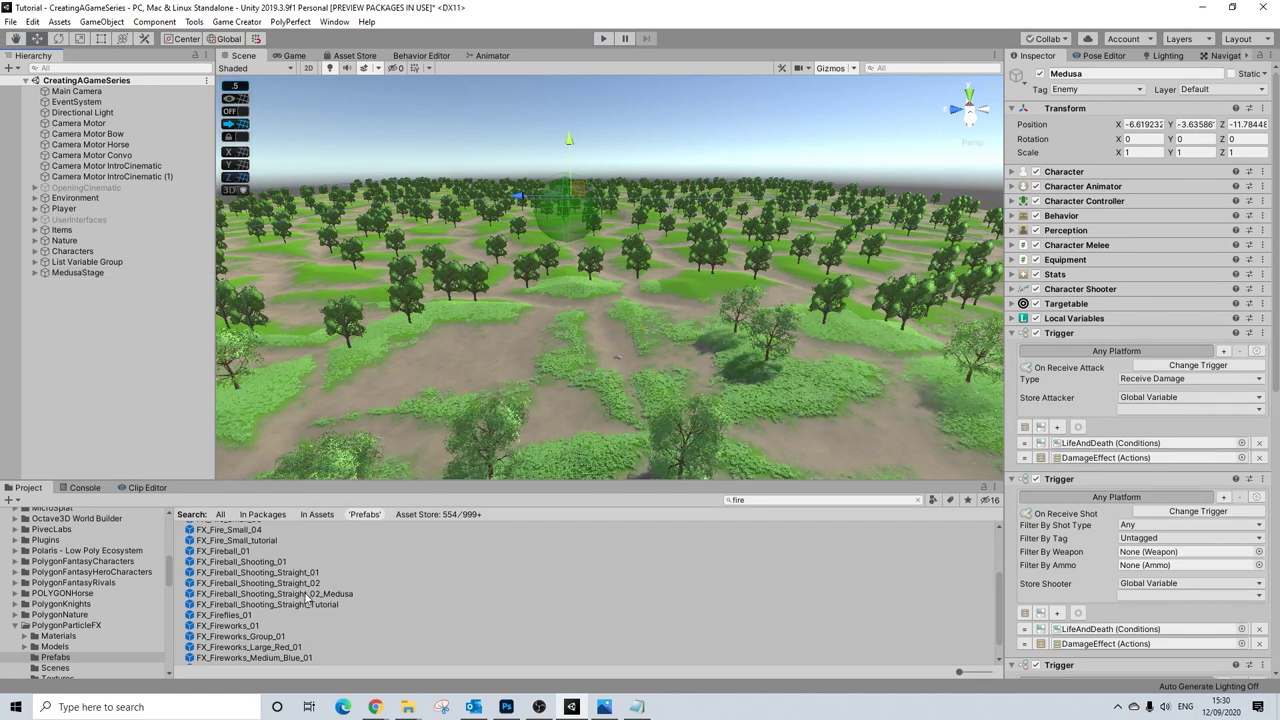
pyautogui.click(788, 505)
pyautogui.write('medusa')
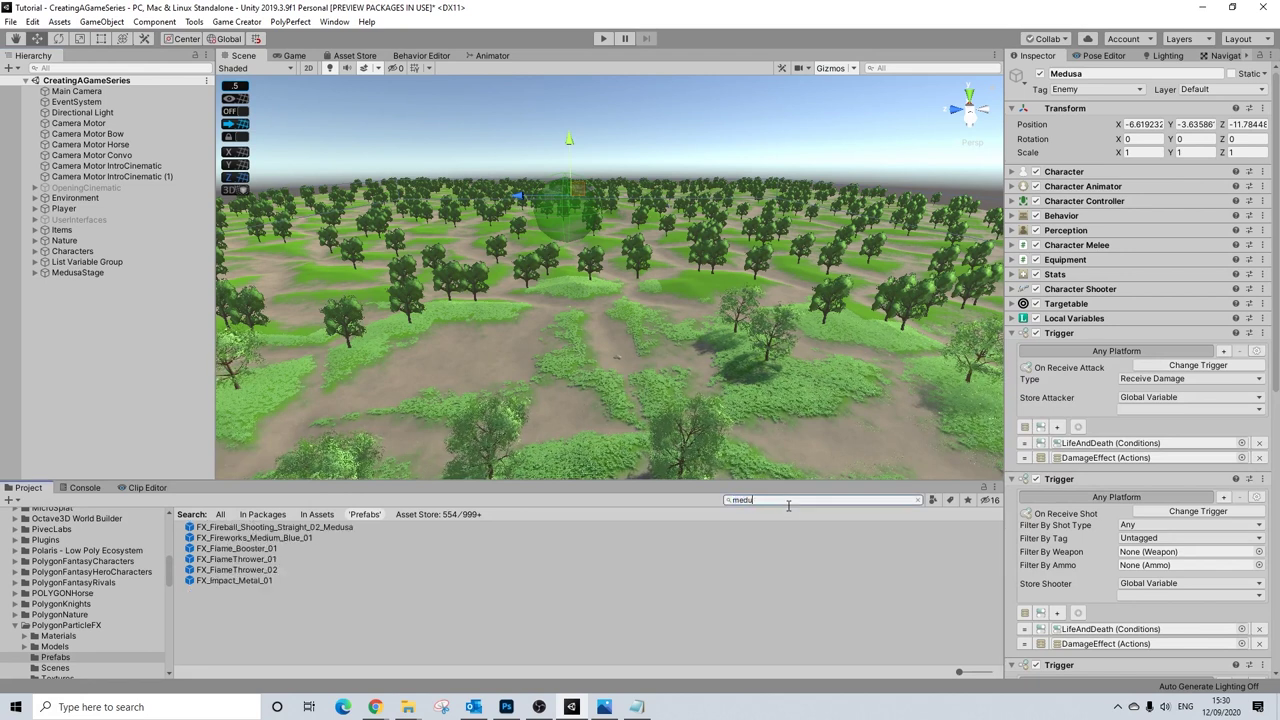
pyautogui.doubleClick(338, 528)
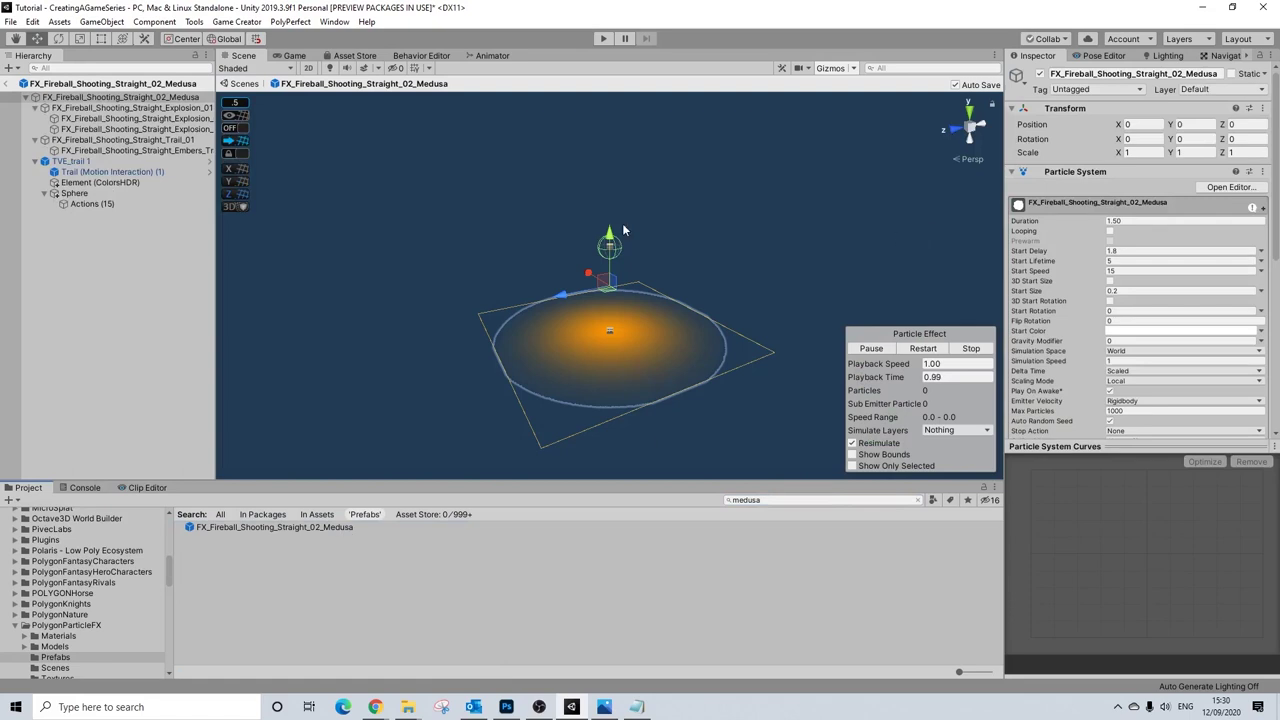
# - Widen the "medusa" search to all assets and open the Magic_Missile_FX_Medusa prefab
pyautogui.doubleClick(858, 499)
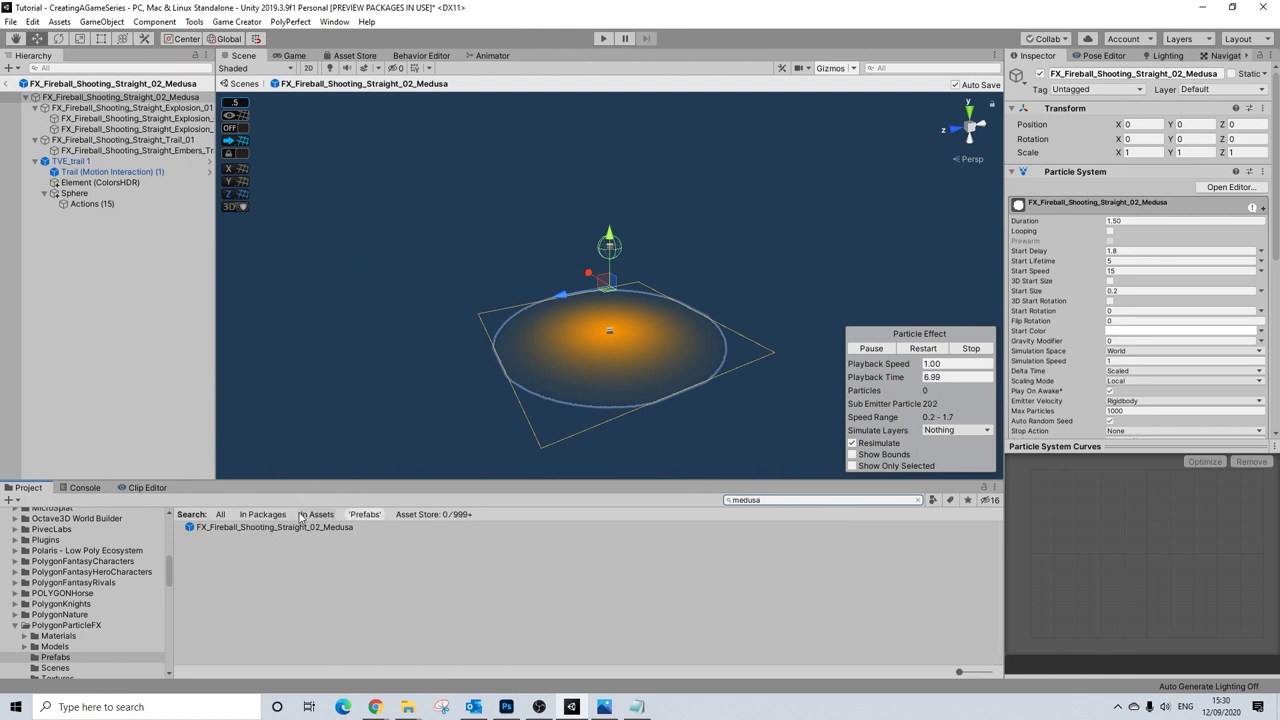
pyautogui.click(308, 514)
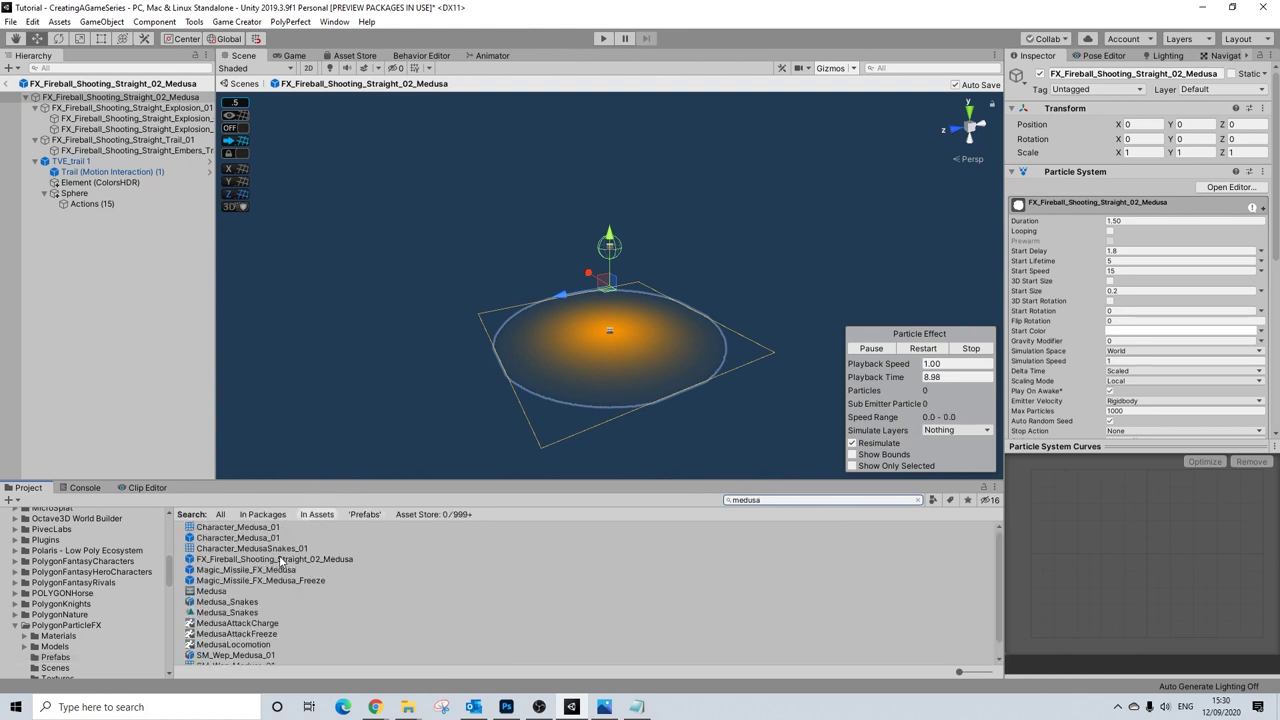
pyautogui.scroll(-1, 281, 565)
pyautogui.scroll(1, 282, 578)
pyautogui.doubleClick(262, 570)
# - Examine the missile prefab's root particle system and its Sphere's collider, trigger and move action
pyautogui.keyDown('alt'); pyautogui.moveTo(573, 304); pyautogui.dragTo(457, 328); pyautogui.keyUp('alt')
pyautogui.keyDown('alt'); pyautogui.moveTo(240, 330); pyautogui.dragTo(210, 299); pyautogui.keyUp('alt')
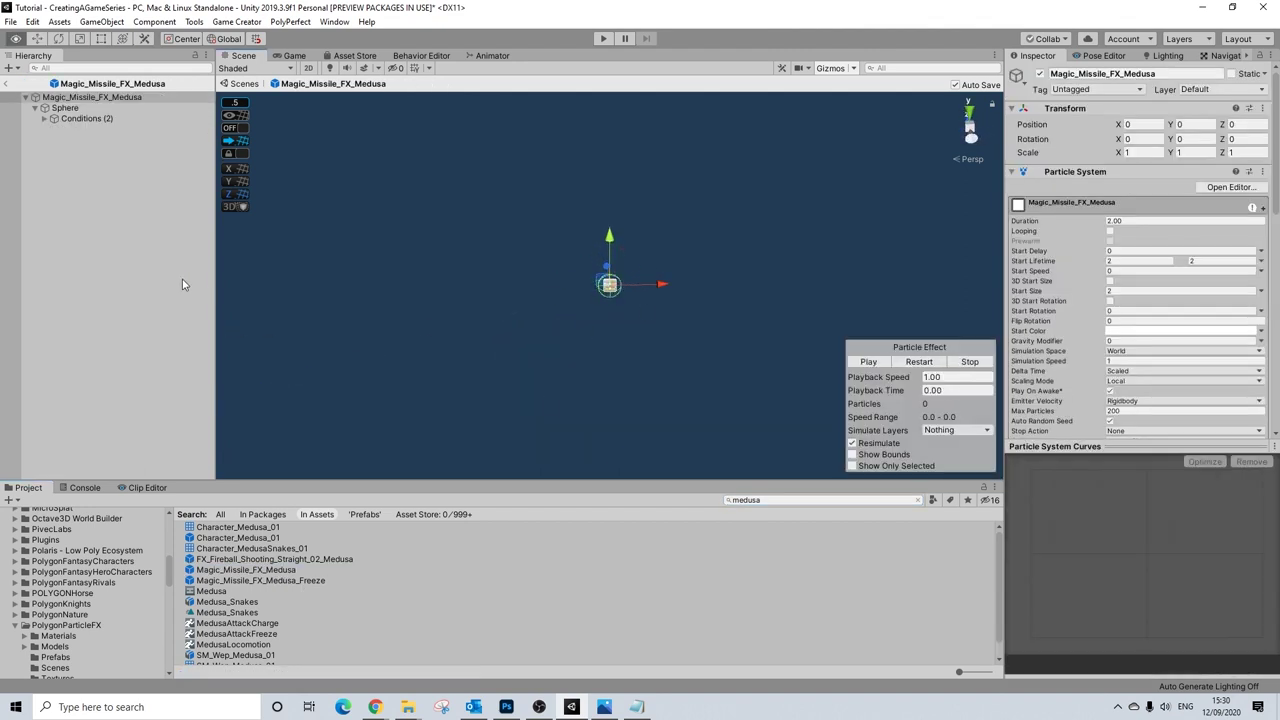
pyautogui.click(121, 98)
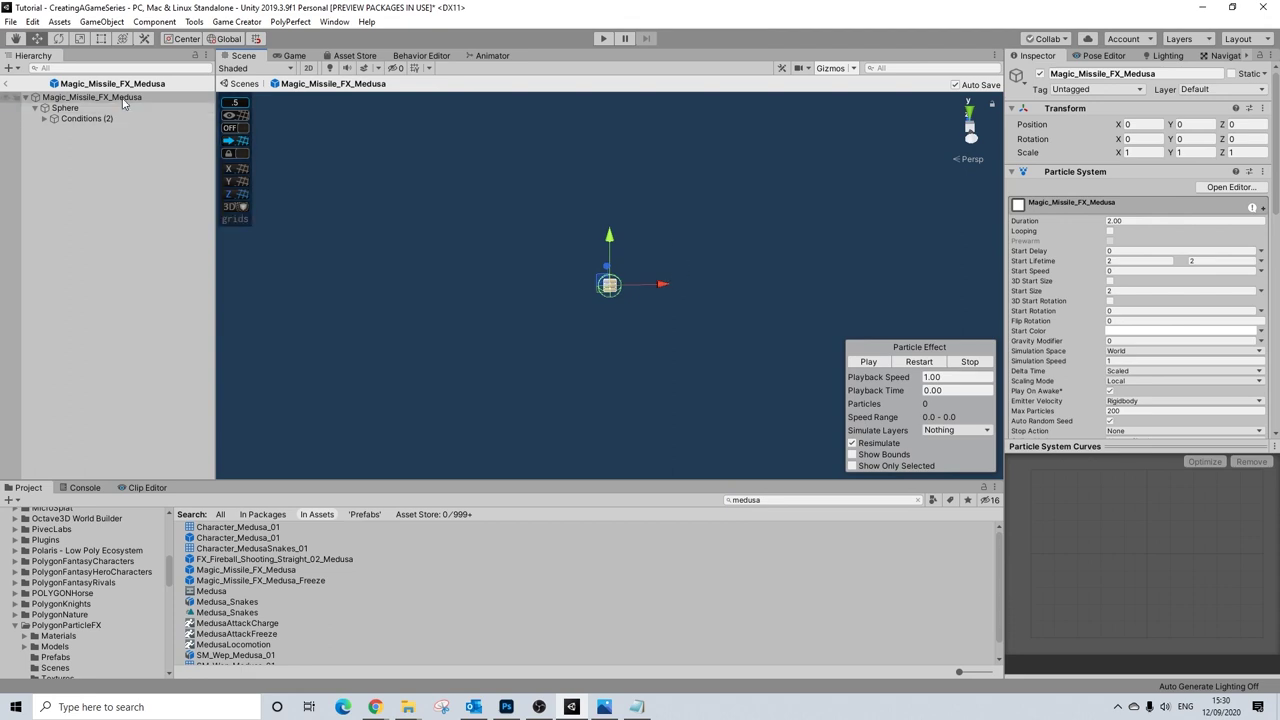
pyautogui.click(70, 107)
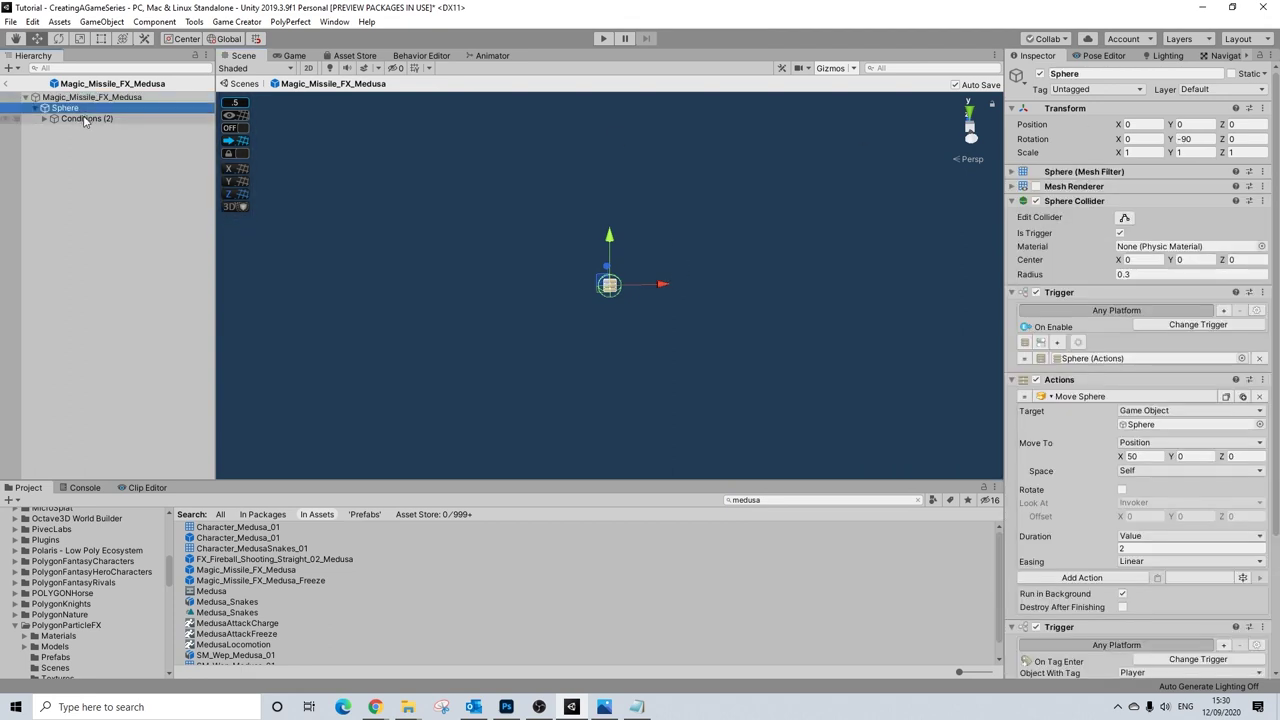
pyautogui.click(90, 97)
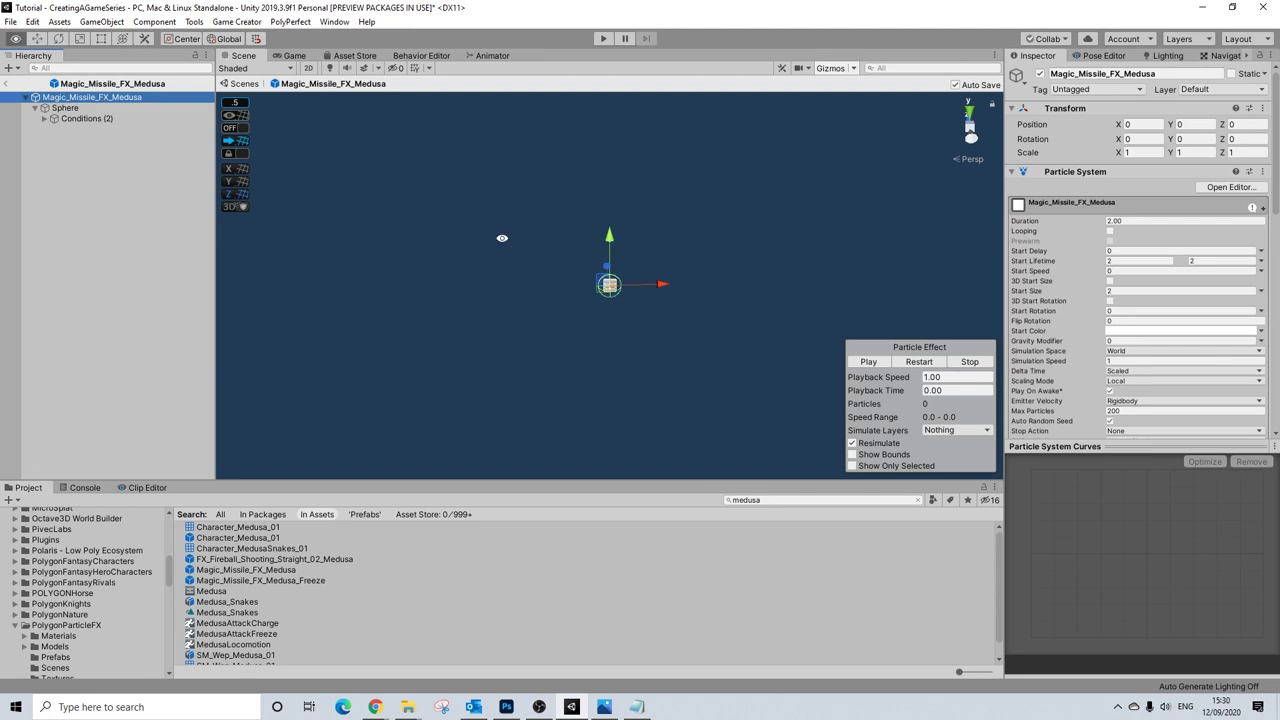
# - Replay the Magic_Missile_FX_Medusa particle effect several times to check the missile's flight from different angles
pyautogui.keyDown('alt'); pyautogui.moveTo(502, 238); pyautogui.dragTo(938, 270); pyautogui.keyUp('alt')
pyautogui.keyDown('alt'); pyautogui.moveTo(606, 310); pyautogui.dragTo(682, 245); pyautogui.keyUp('alt')
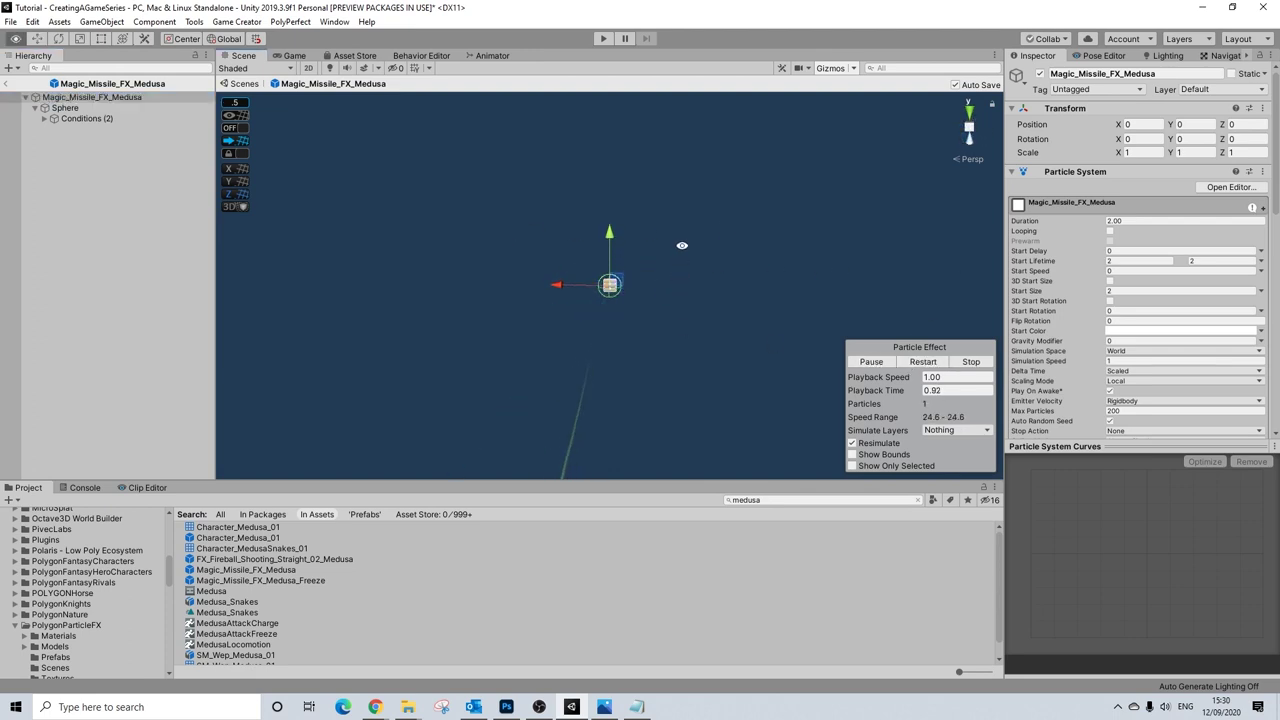
pyautogui.click(913, 362)
pyautogui.click(913, 363)
pyautogui.click(913, 364)
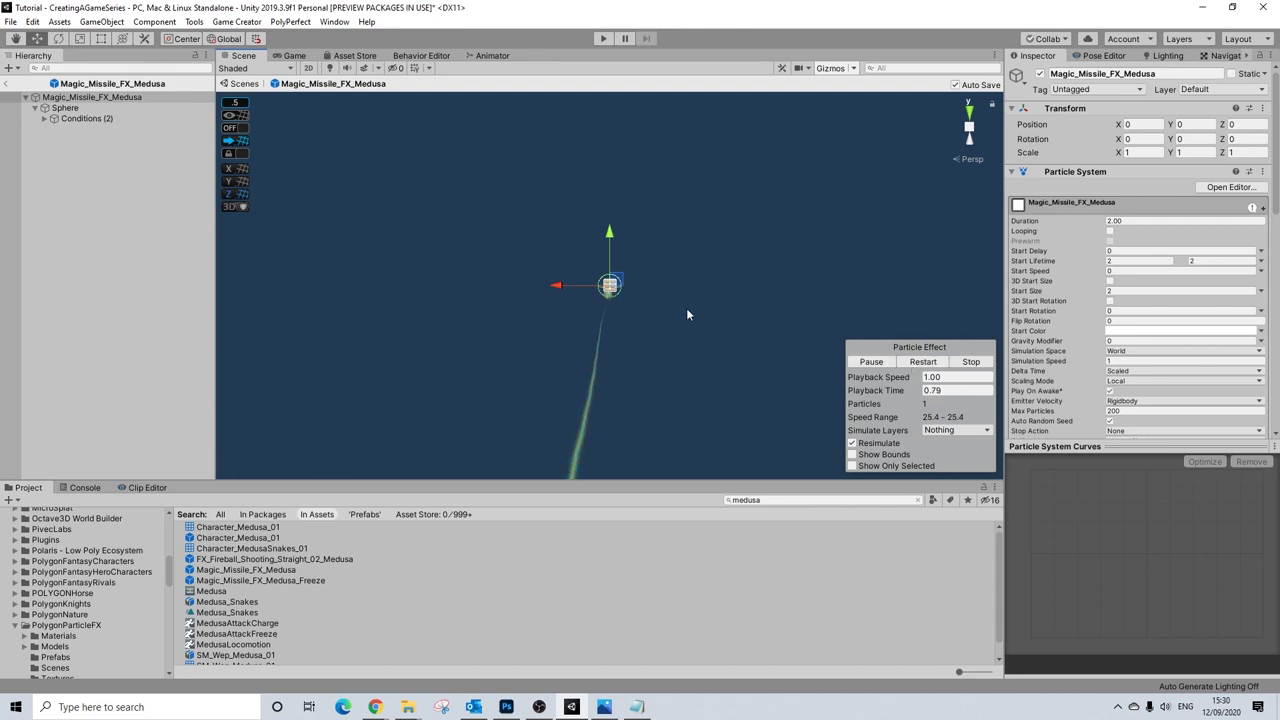
pyautogui.click(923, 362)
pyautogui.keyDown('alt'); pyautogui.moveTo(652, 376); pyautogui.dragTo(657, 379); pyautogui.keyUp('alt')
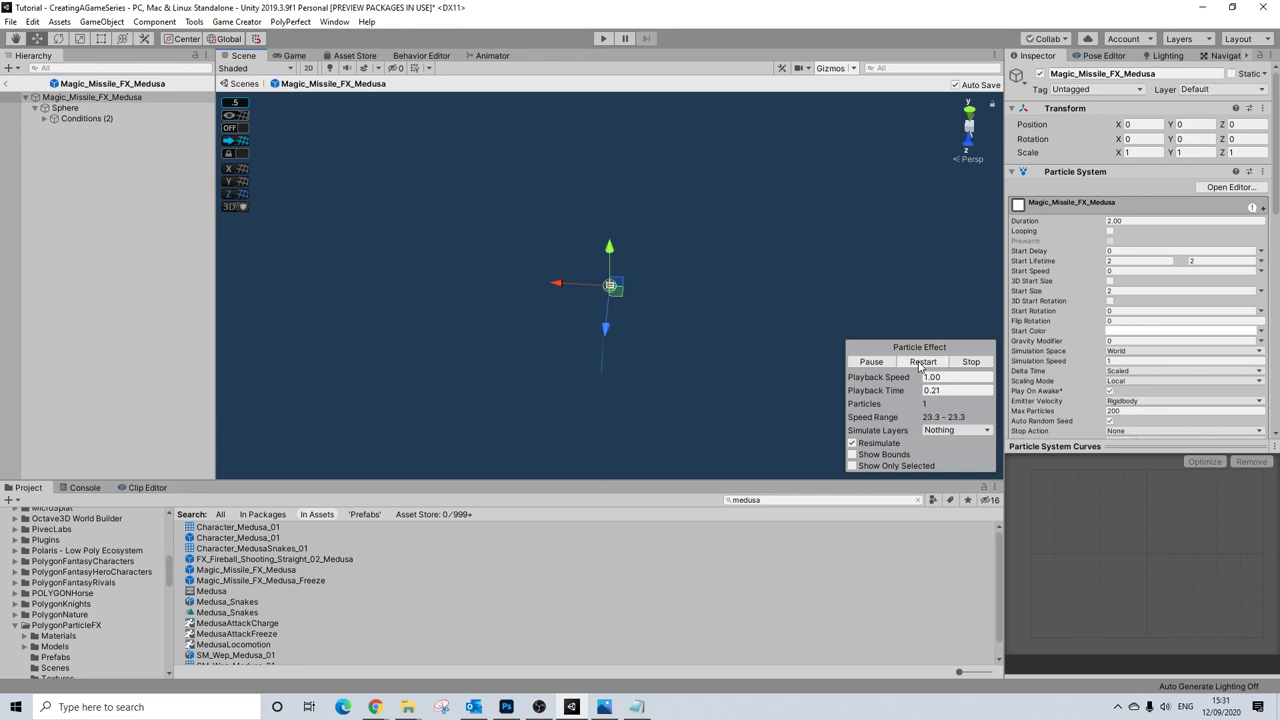
pyautogui.keyDown('alt'); pyautogui.moveTo(919, 366); pyautogui.dragTo(154, 182); pyautogui.keyUp('alt')
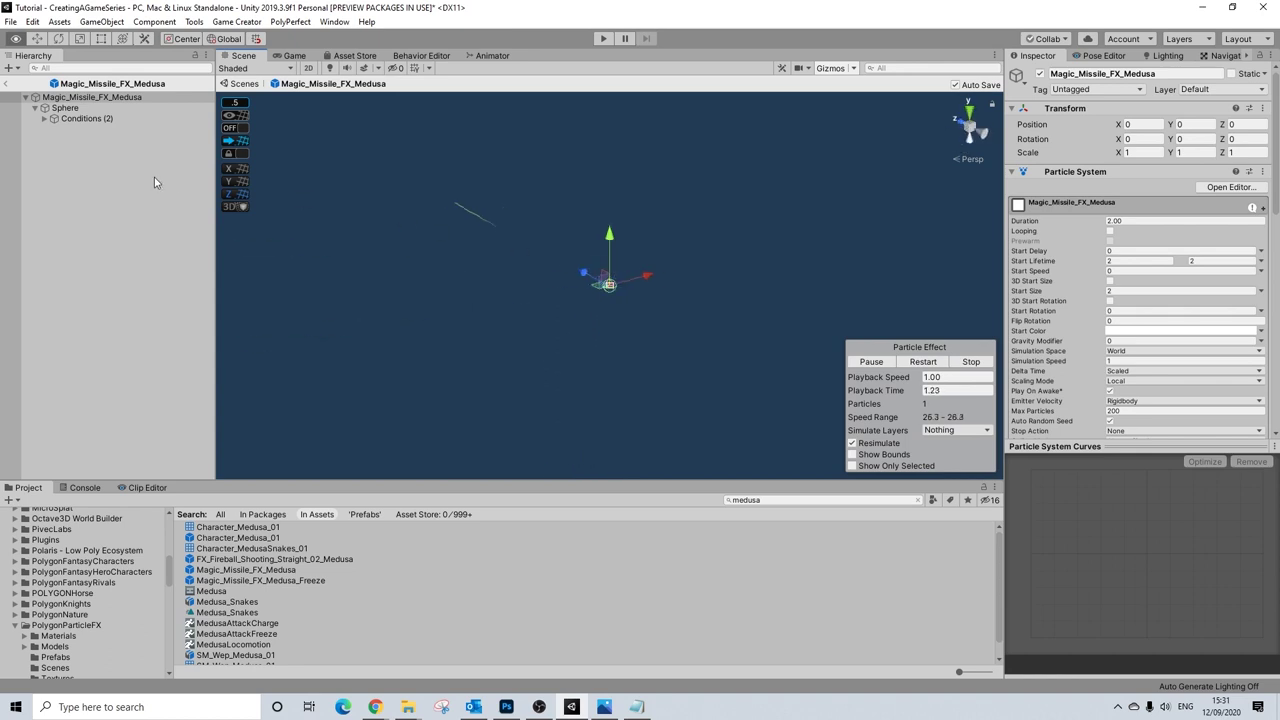
pyautogui.click(737, 304)
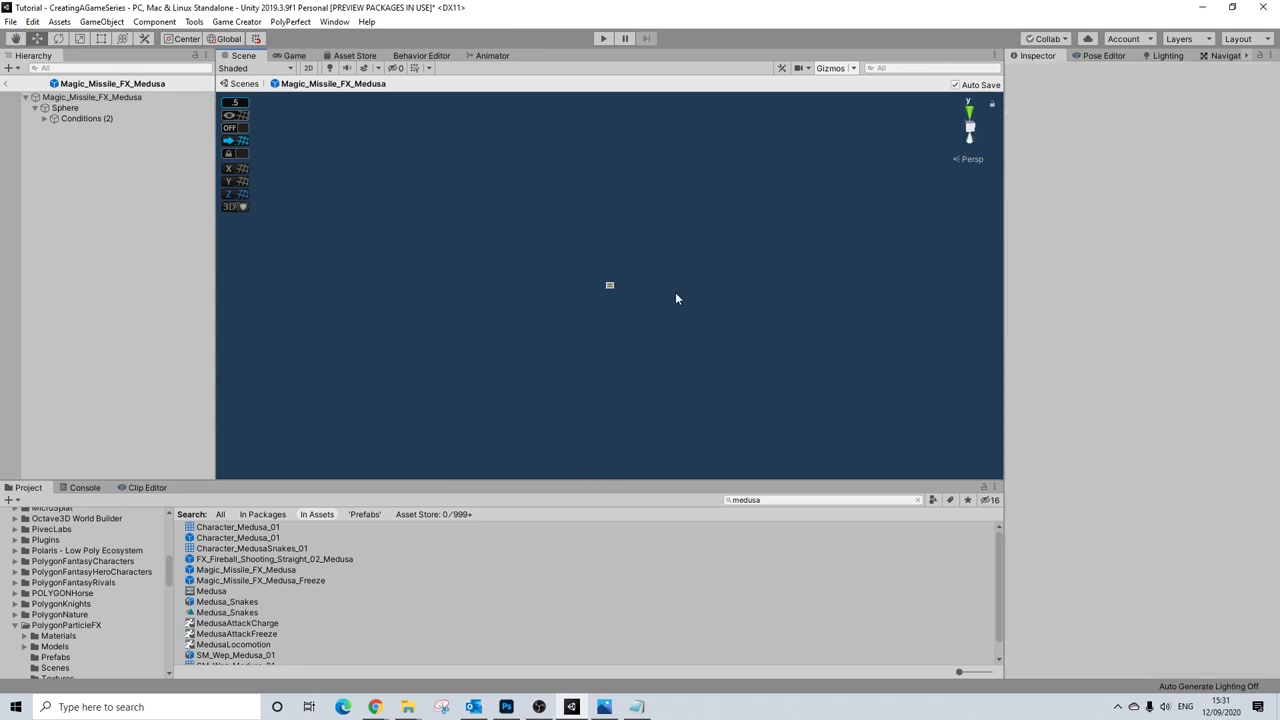
# - Leave the missile prefab and save the CreatingAGameSeries scene
pyautogui.click(6, 84)
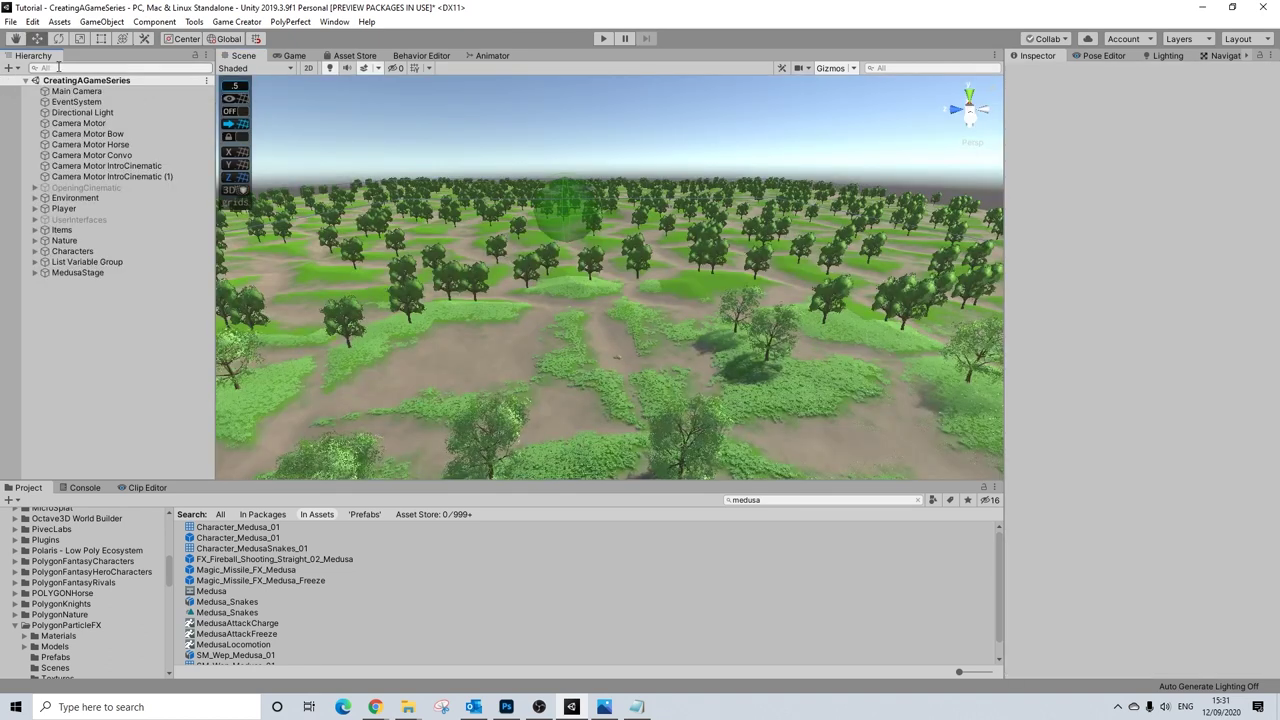
pyautogui.click(10, 21)
pyautogui.click(30, 71)
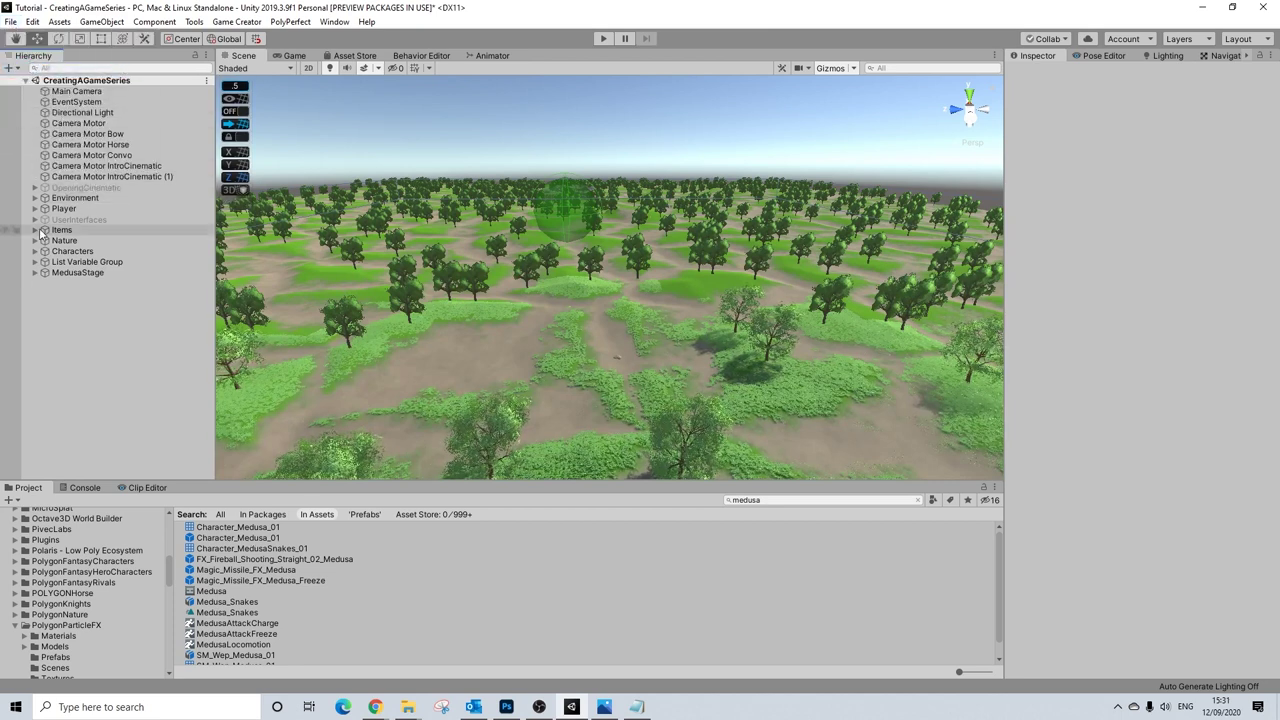
# - Inspect the Instantiate Magic_Missile_FX_Medusa action in Medusa's Combat object under MedusaStage's Boss01
pyautogui.click(35, 272)
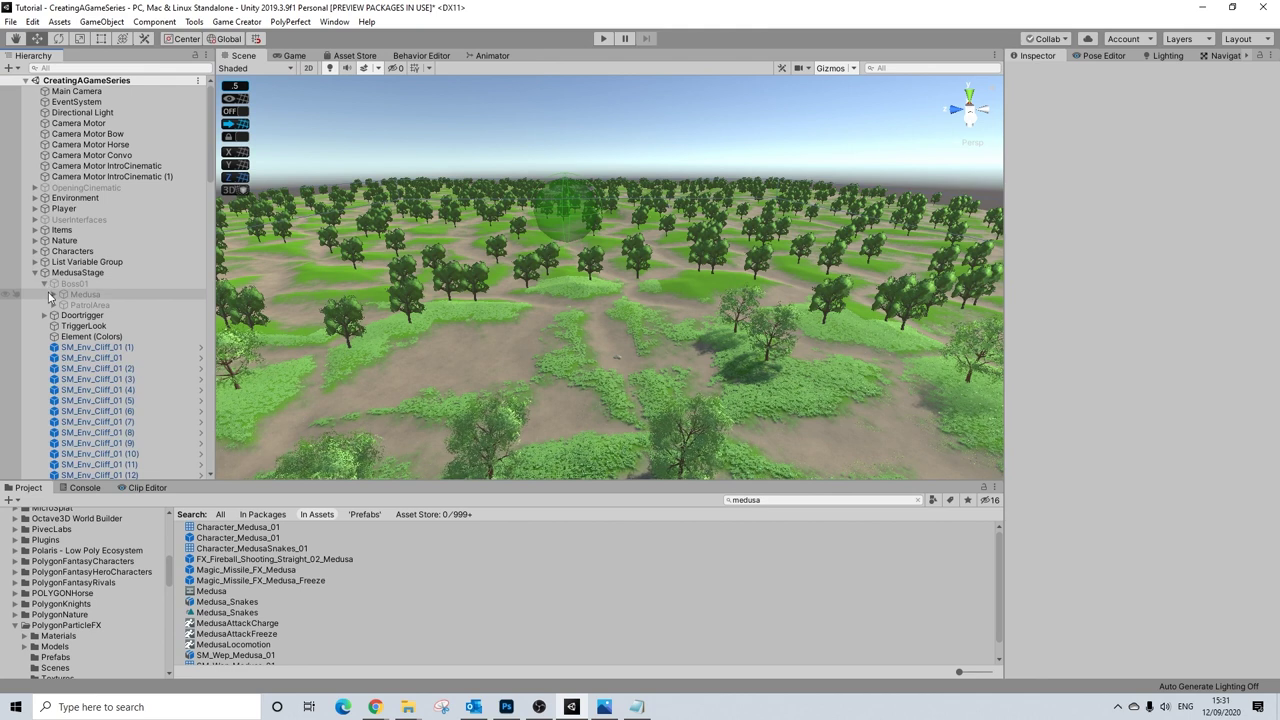
pyautogui.click(53, 294)
pyautogui.click(92, 315)
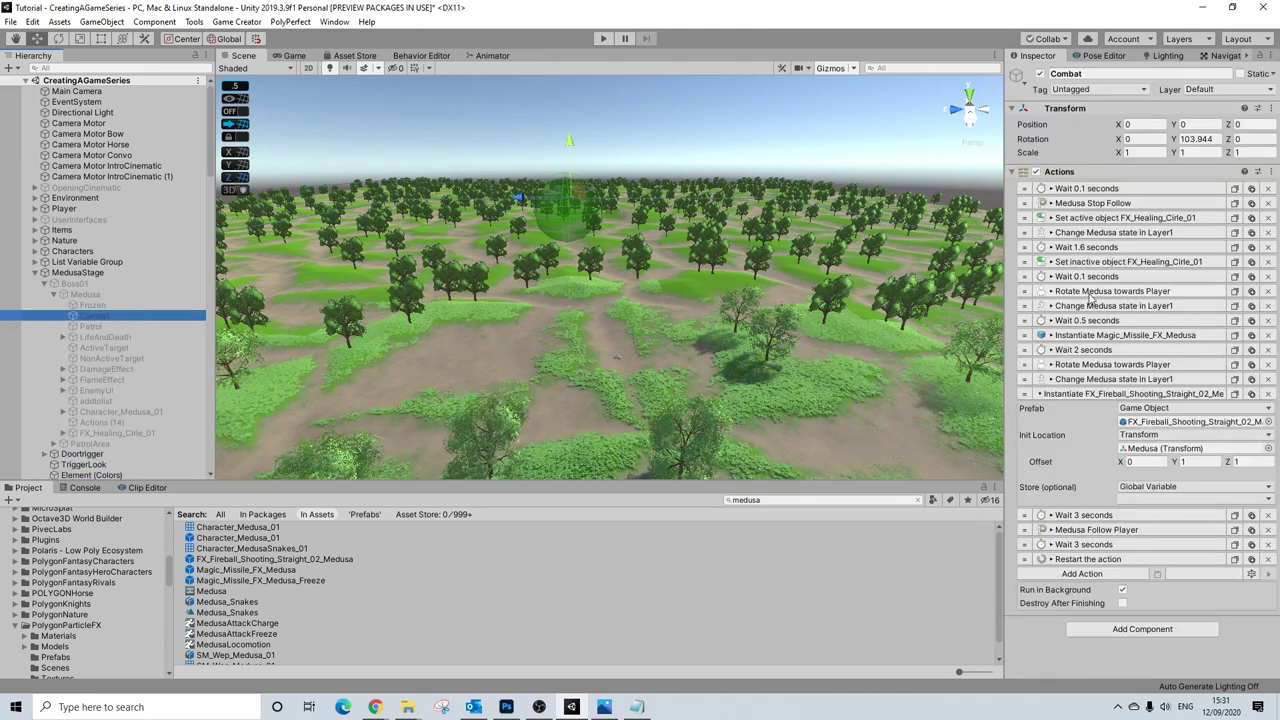
pyautogui.click(1124, 339)
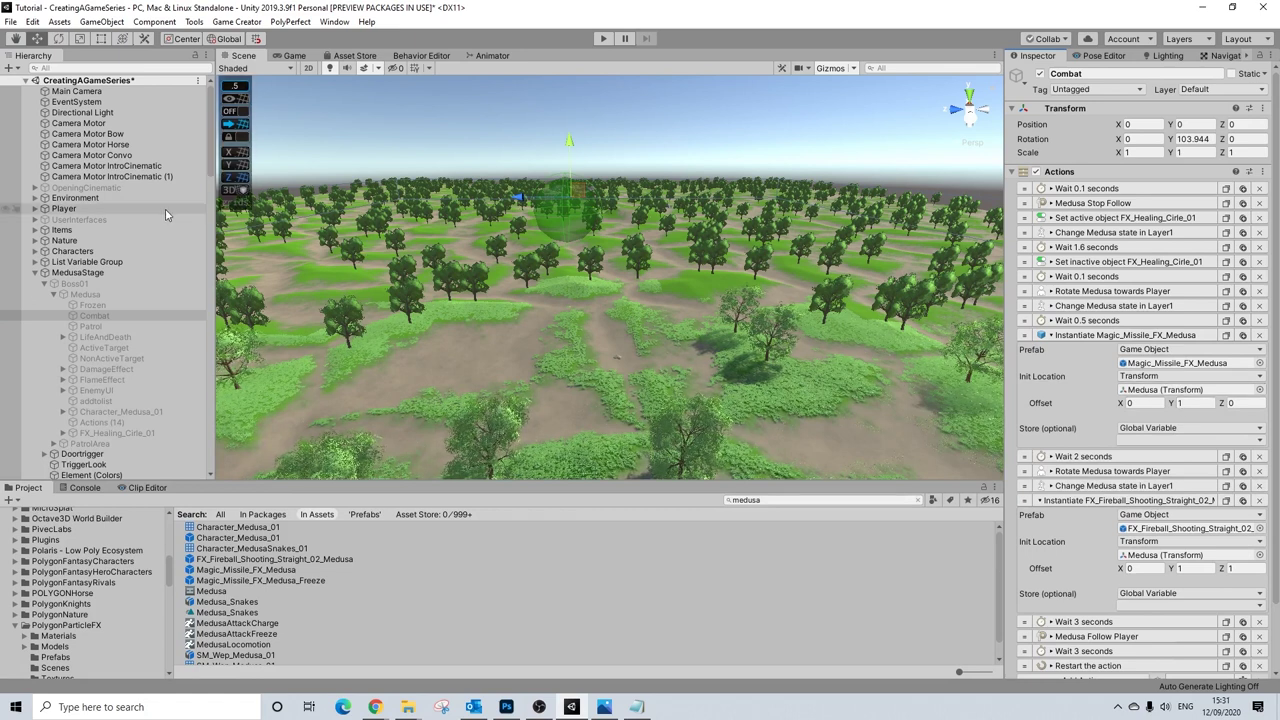
# - Select Boss01 under MedusaStage and save the scene
pyautogui.click(83, 286)
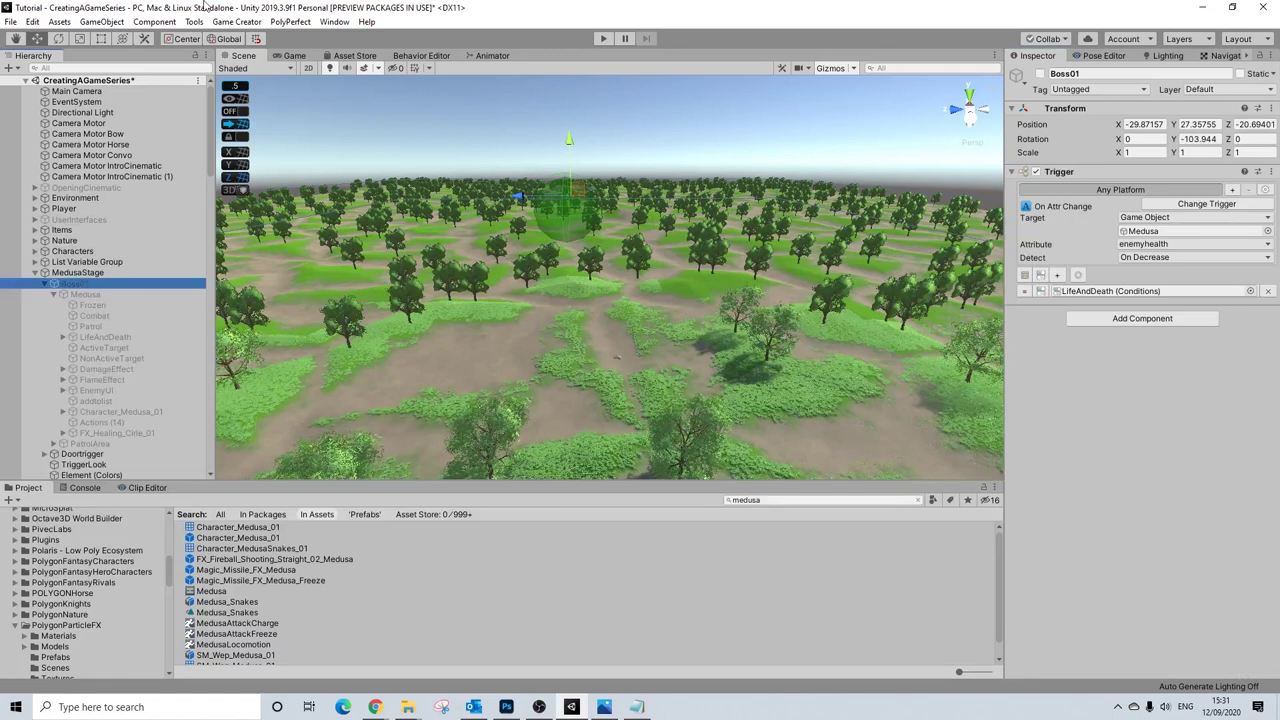
pyautogui.click(10, 21)
pyautogui.click(25, 76)
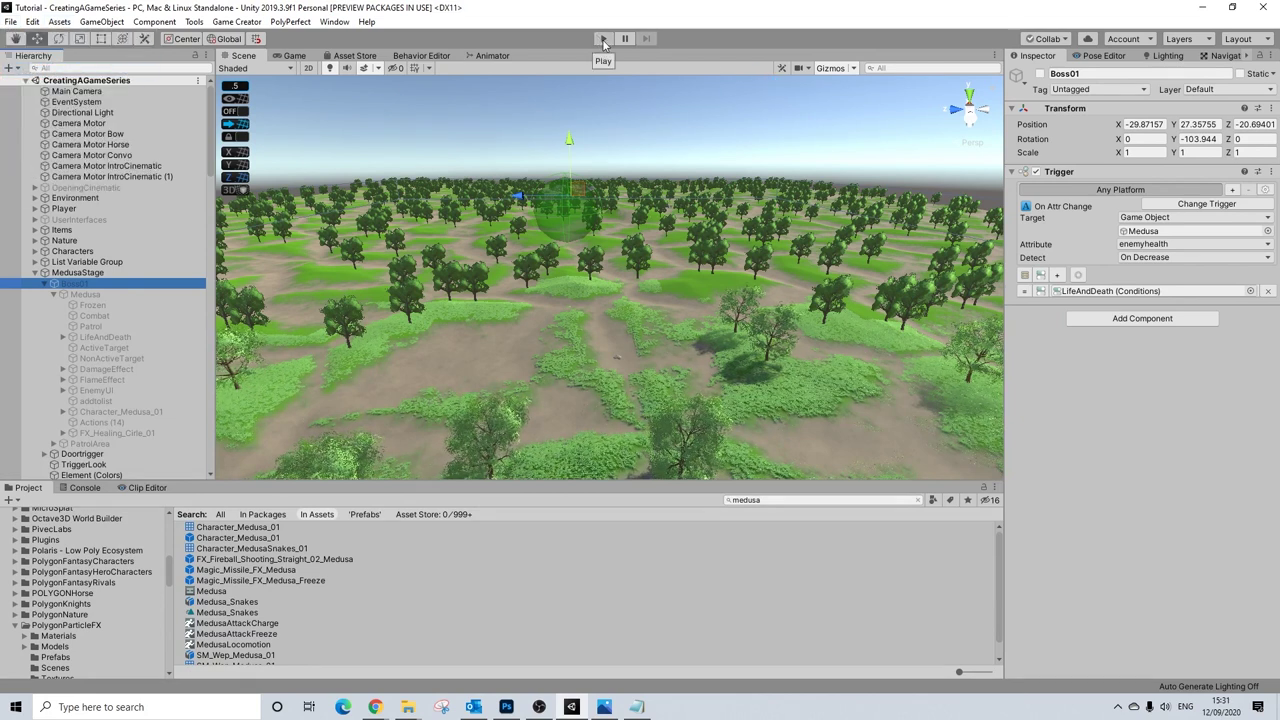
# - Start a new playtest, move the player forward and activate the UserInterfaces object
pyautogui.click(603, 39)
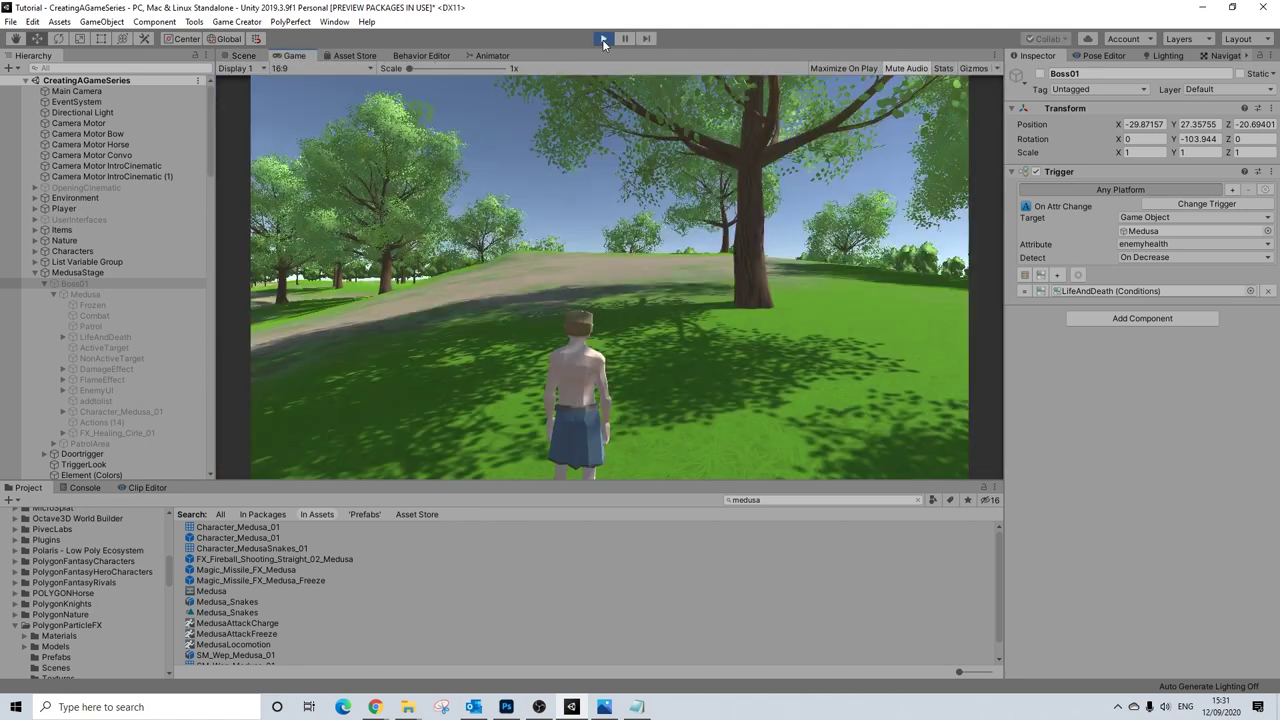
pyautogui.press('w')
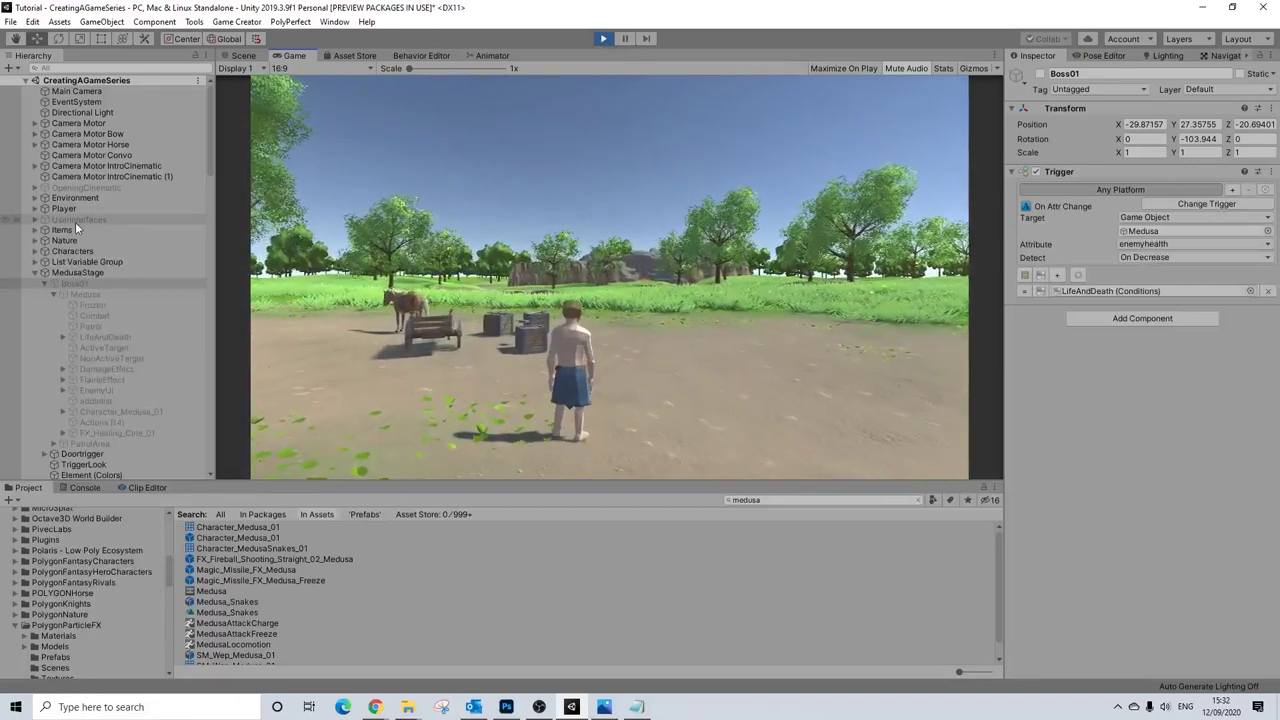
pyautogui.click(77, 219)
pyautogui.click(1040, 73)
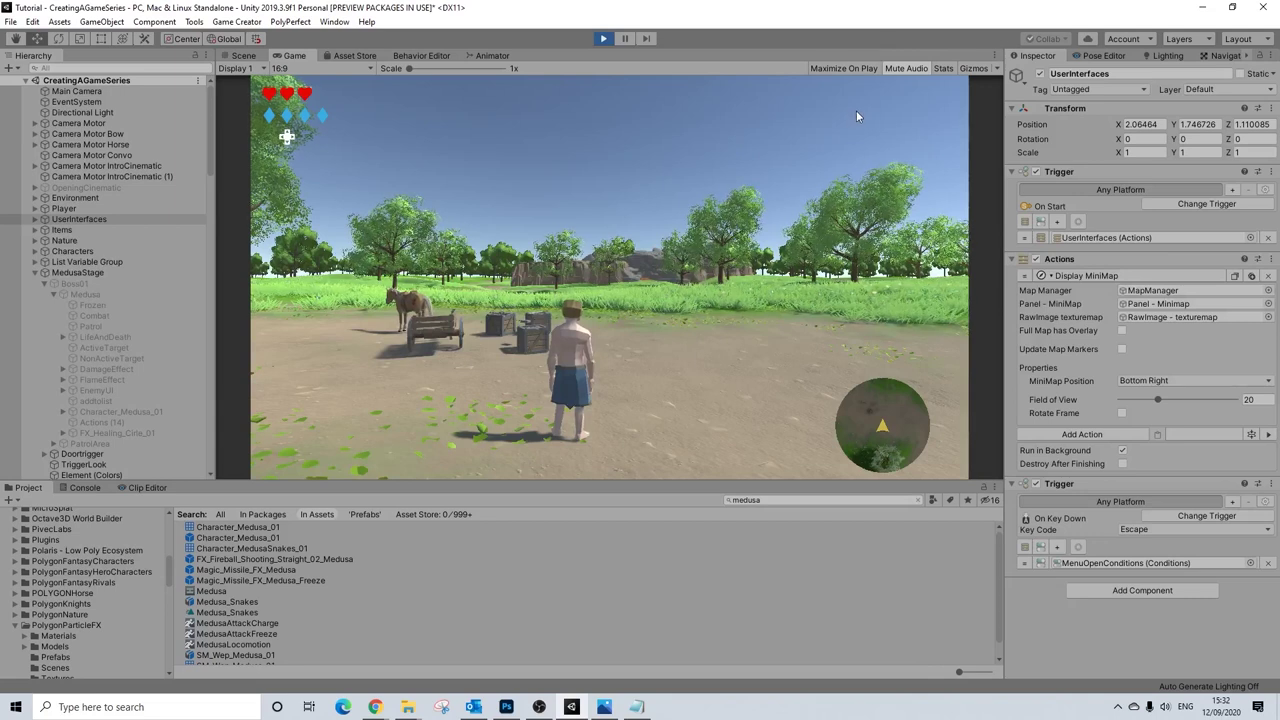
# - Pick up the sword at the weapon crates, equip it through the inventory and run towards Medusa's cliffs
pyautogui.press('a')
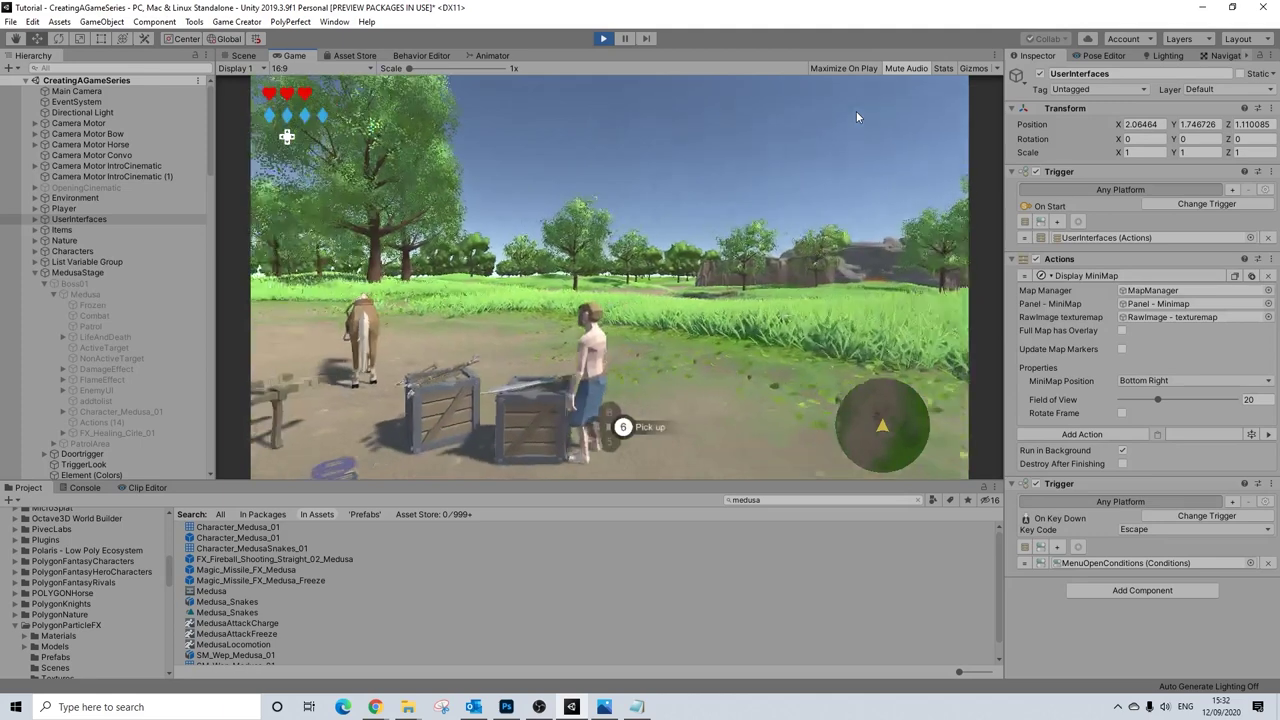
pyautogui.press('w')
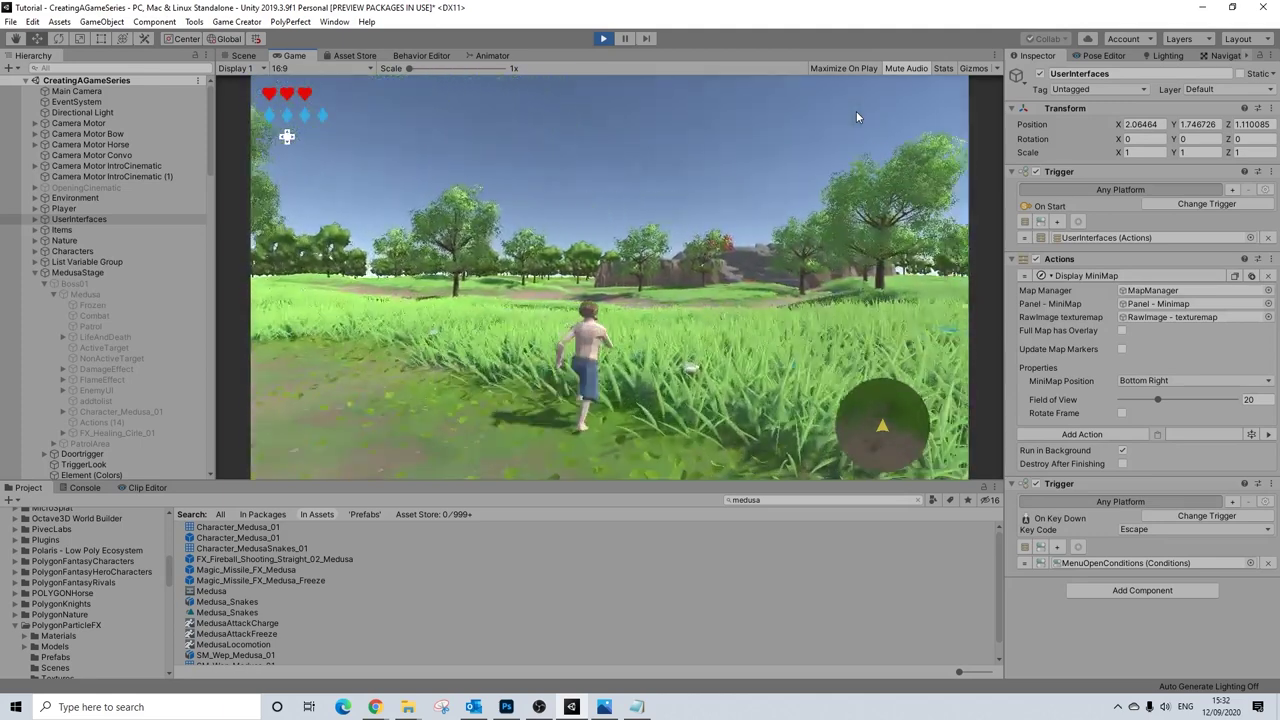
pyautogui.press('Escape')
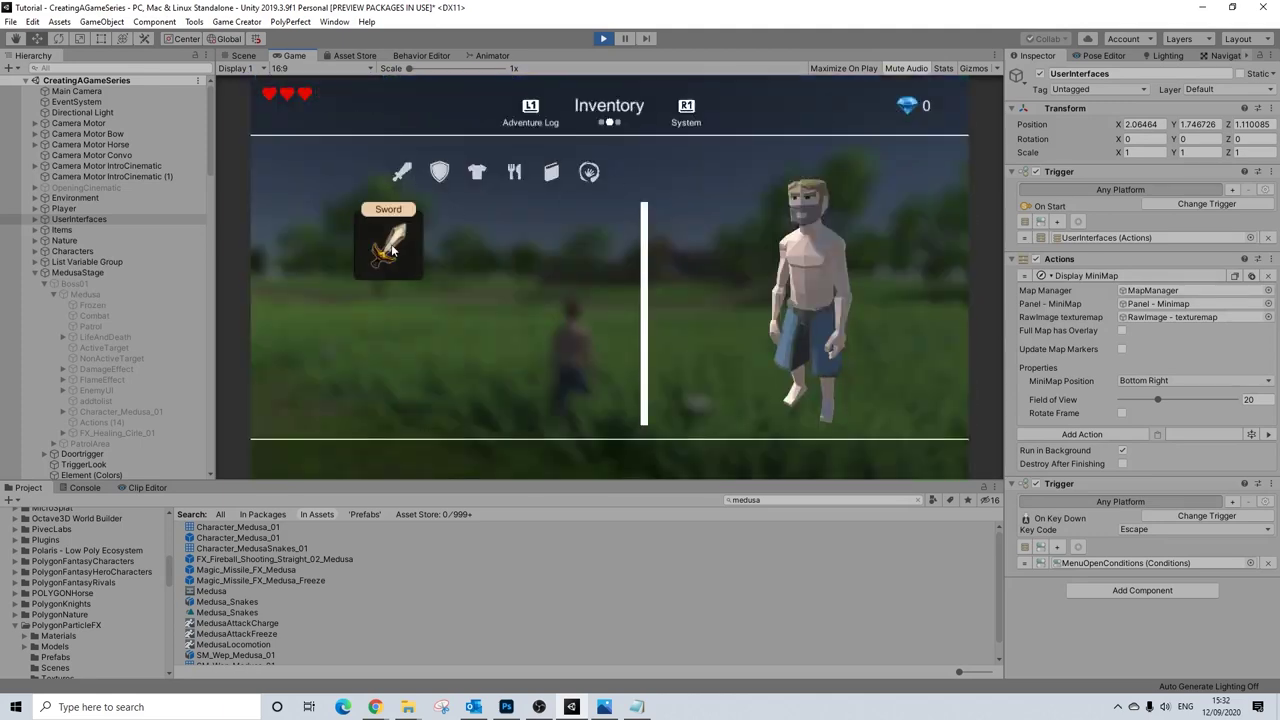
pyautogui.press('Escape')
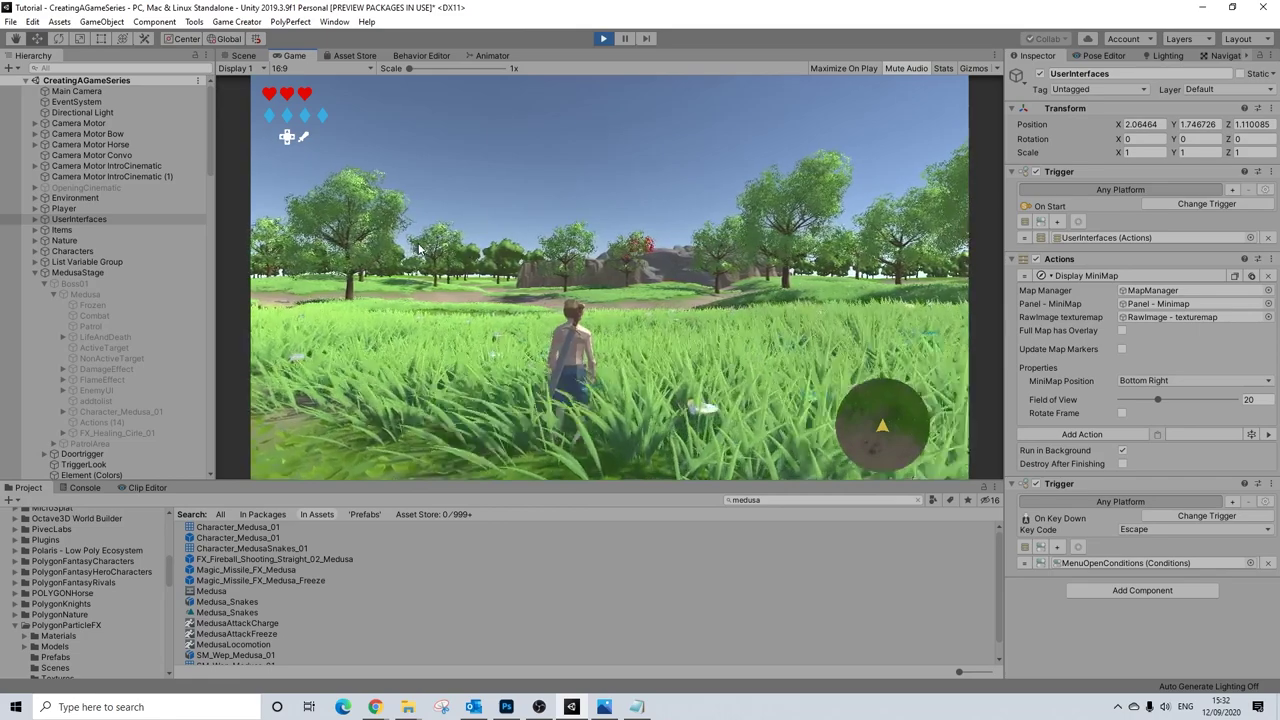
pyautogui.press('w')
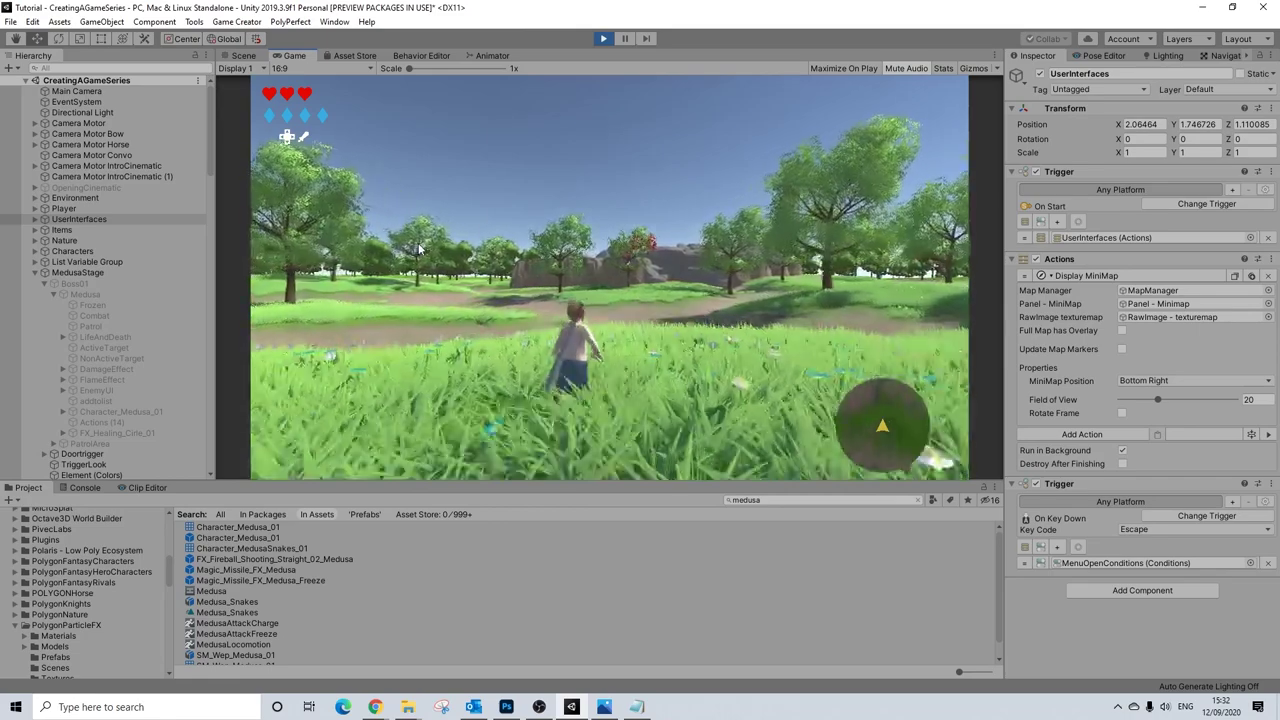